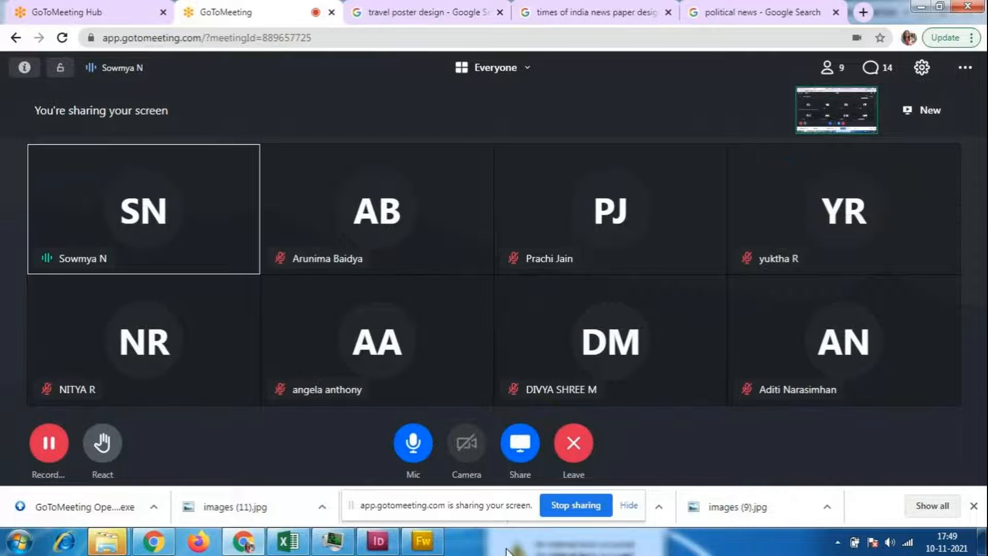
- Mute the microphone in the meeting and turn it back on
{"action": "mouse_move", "coordinate": [417, 551]}
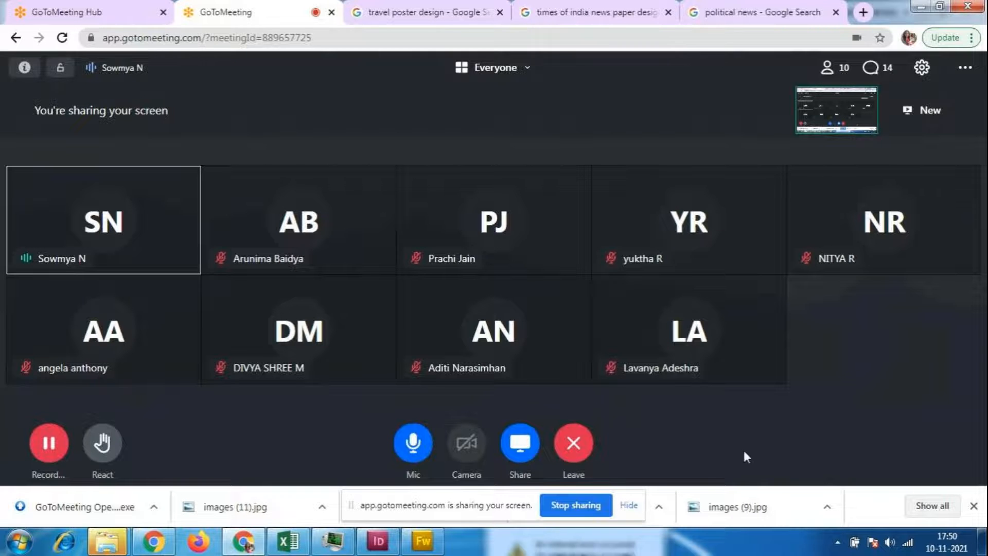
{"action": "left_click", "coordinate": [423, 451]}
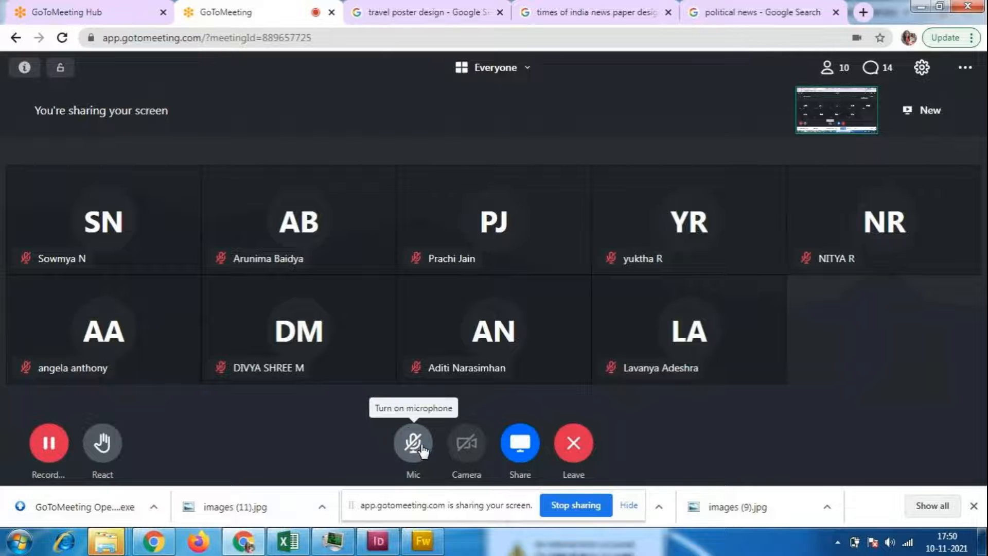
{"action": "left_click", "coordinate": [421, 449]}
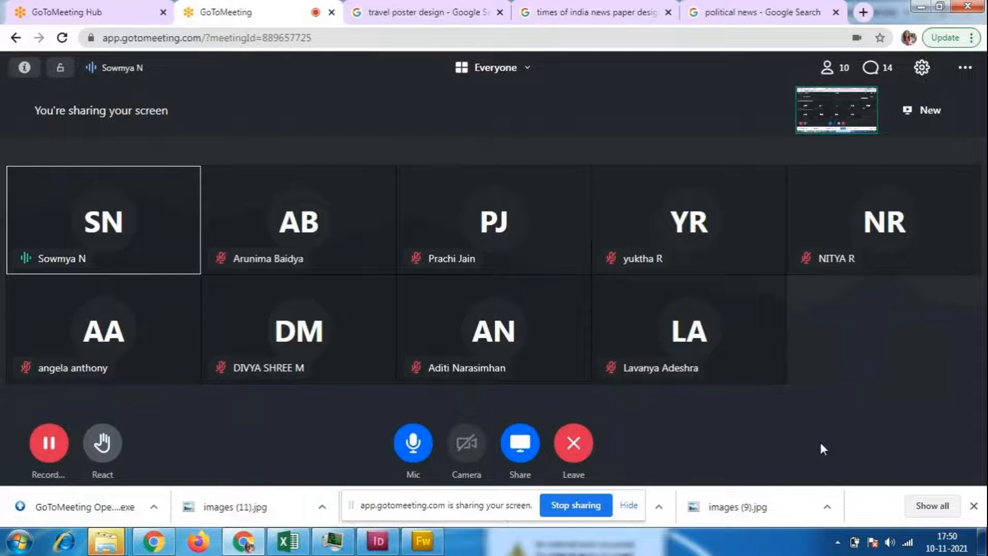
- Switch to Fireworks with the newspaper reference image photo.png and hide the screen-sharing notification bar
{"action": "mouse_move", "coordinate": [112, 548]}
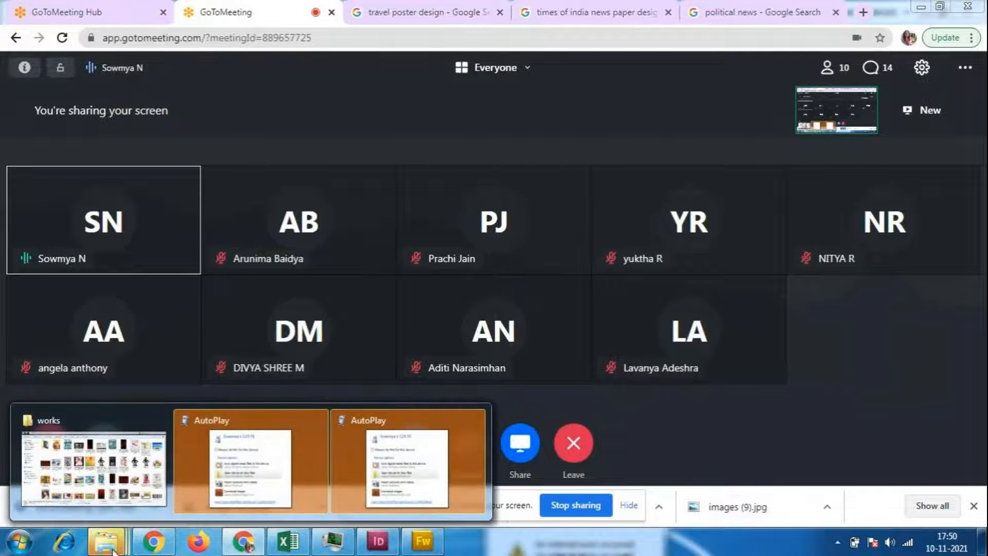
{"action": "left_click", "coordinate": [432, 545]}
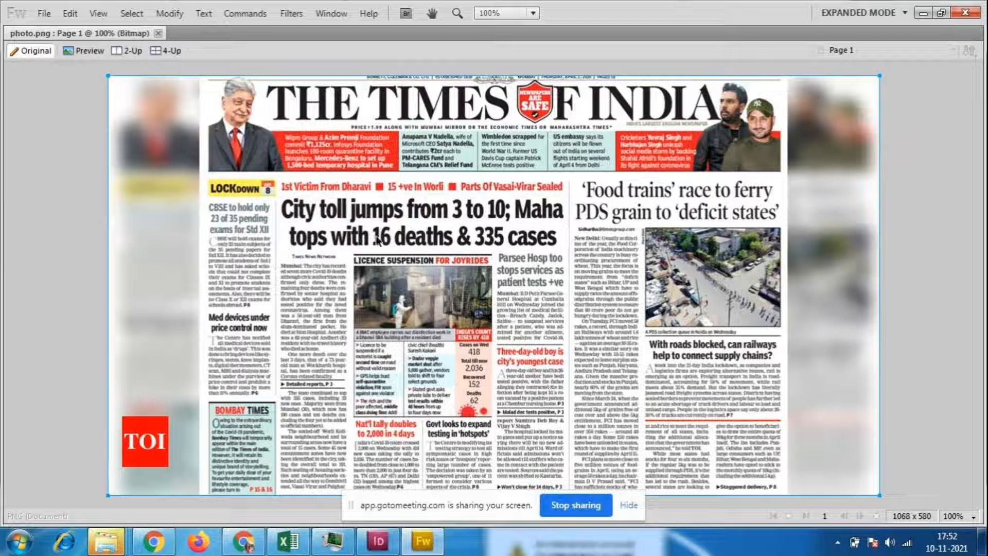
{"action": "mouse_move", "coordinate": [356, 551]}
{"action": "left_click", "coordinate": [628, 505]}
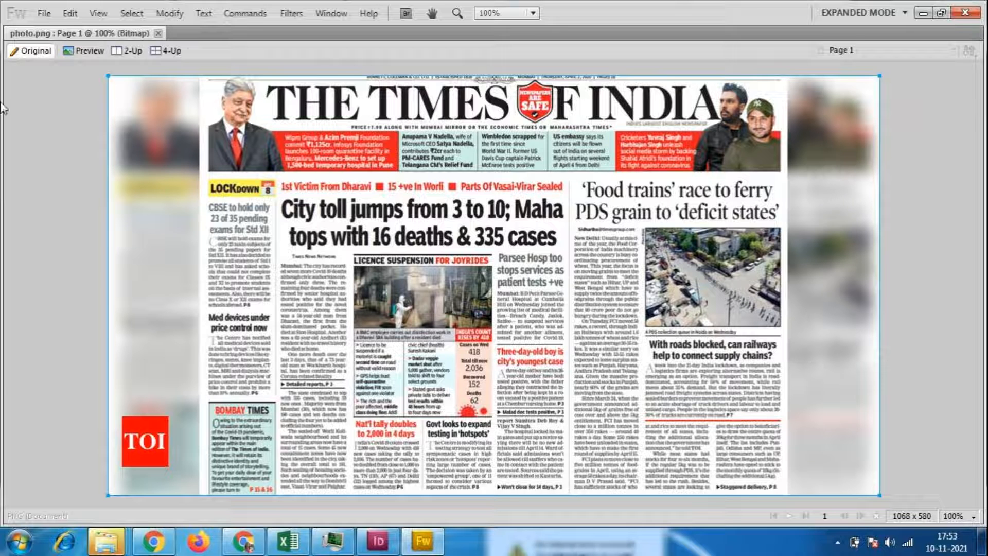
- Examine the headlines and upper part of the newspaper front page at 200% zoom
{"action": "left_click", "coordinate": [973, 516]}
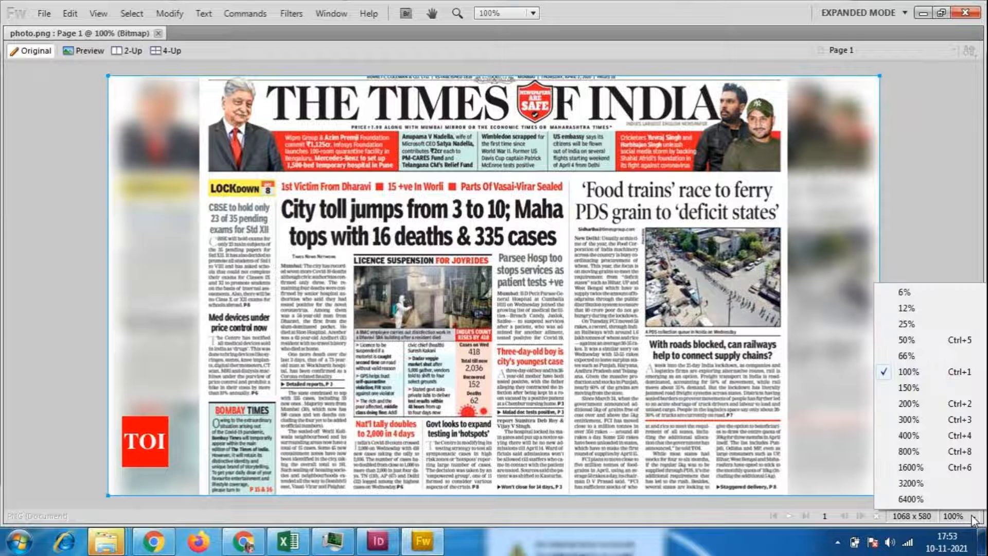
{"action": "left_click", "coordinate": [908, 404]}
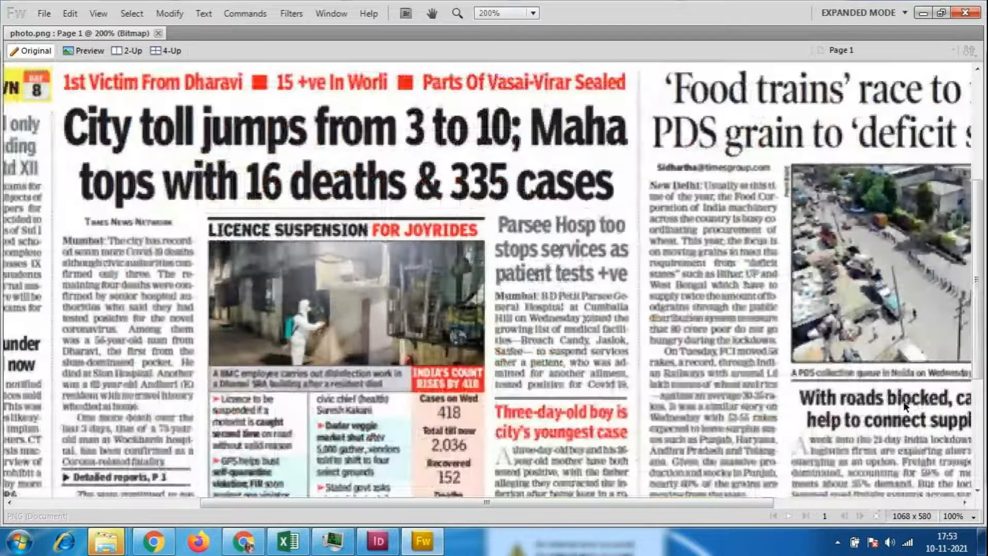
{"action": "scroll", "coordinate": [686, 307], "scroll_direction": "up", "scroll_amount": 3}
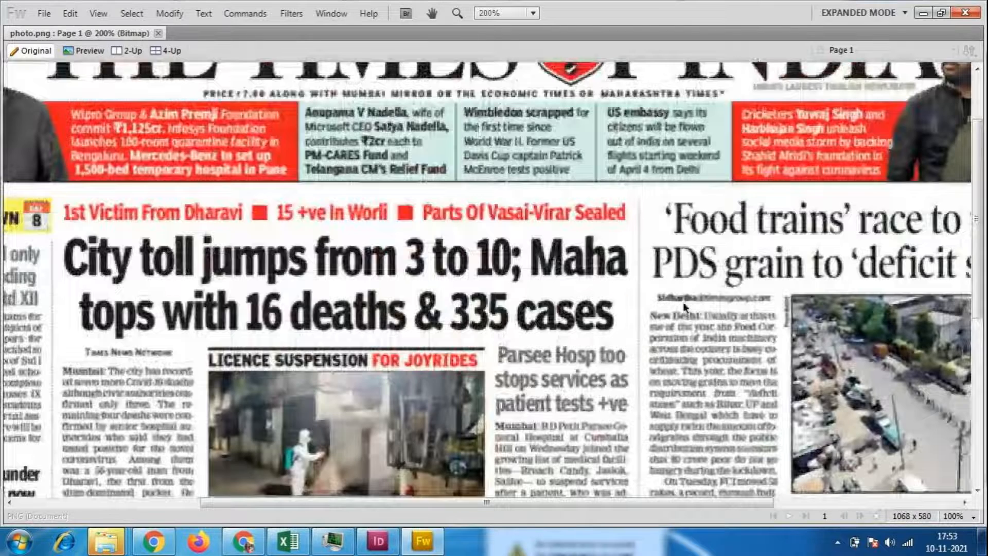
- Switch to the meeting in Chrome, mute the microphone and turn it back on
{"action": "left_click", "coordinate": [243, 540]}
{"action": "left_click", "coordinate": [406, 448]}
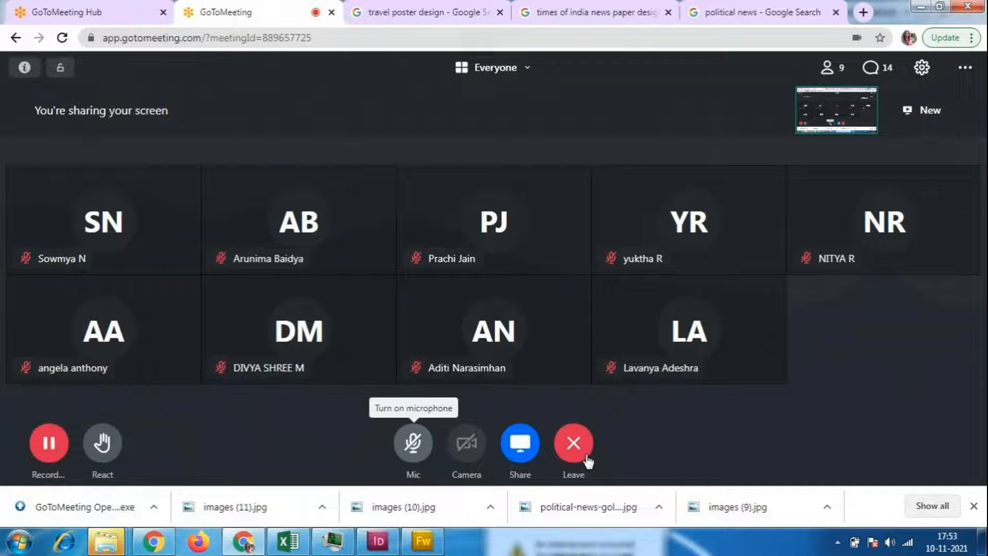
{"action": "left_click", "coordinate": [412, 442]}
- Return to Fireworks and examine the newspaper's masthead, headlines, photos and text columns at 150% zoom, finishing at 100%
{"action": "left_click", "coordinate": [423, 540]}
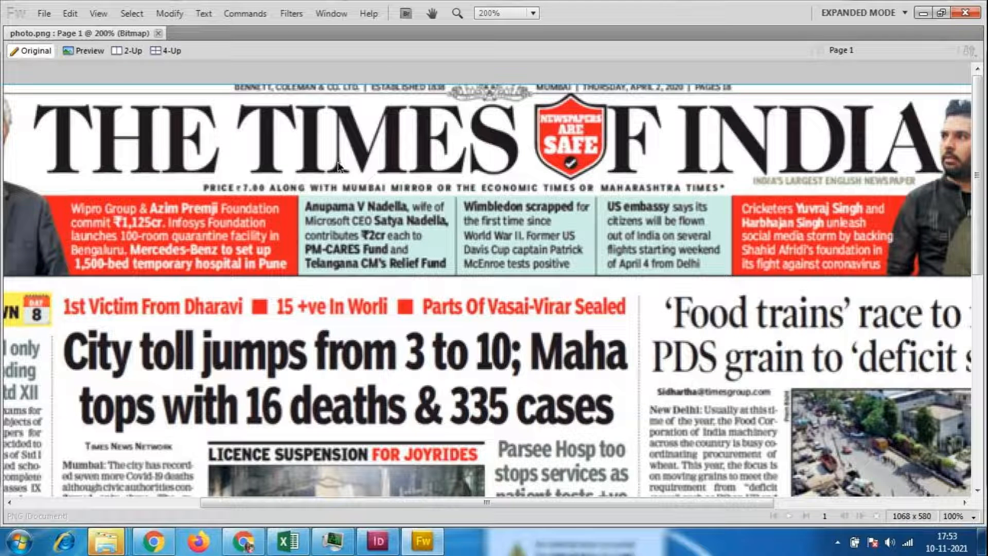
{"action": "left_click_drag", "start_coordinate": [529, 504], "coordinate": [292, 205]}
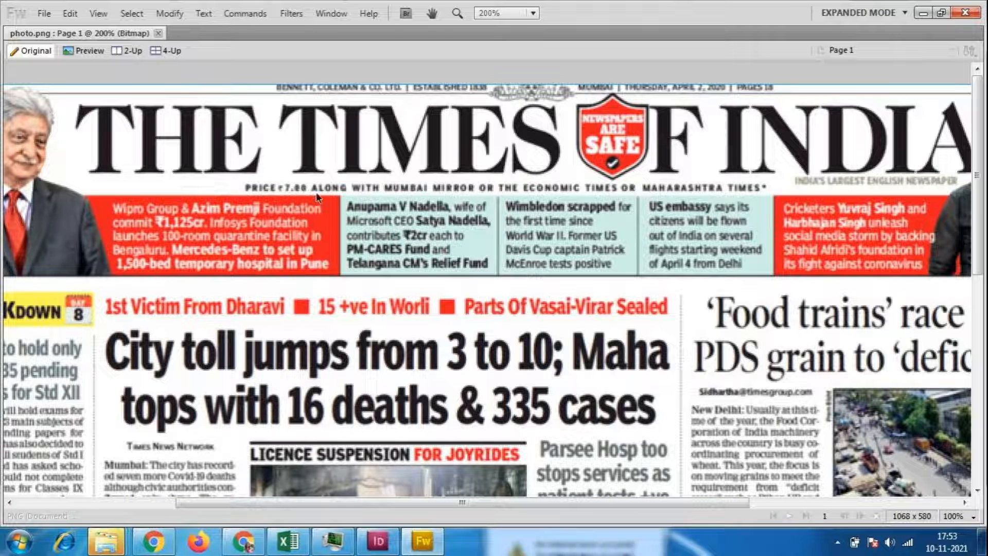
{"action": "left_click", "coordinate": [972, 517]}
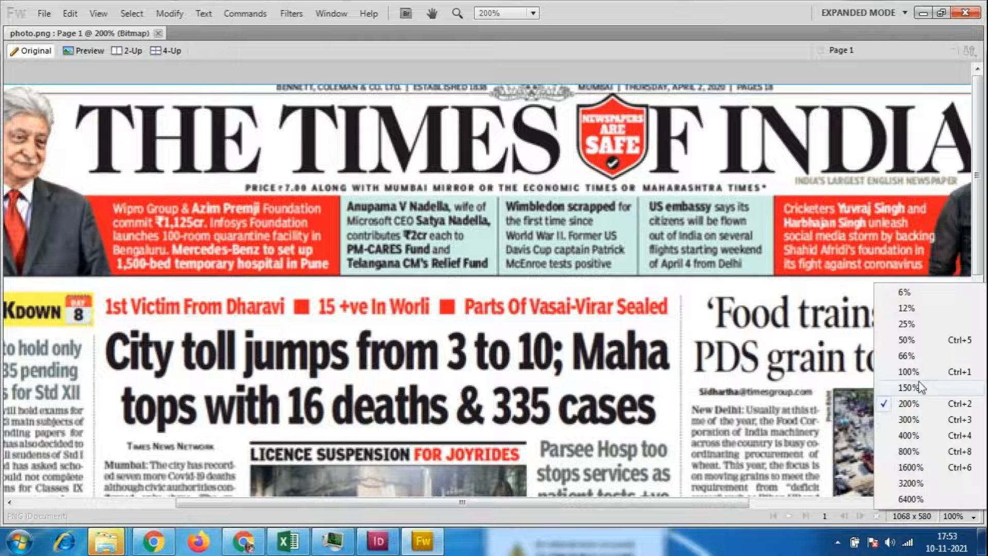
{"action": "left_click", "coordinate": [951, 387]}
{"action": "scroll", "coordinate": [551, 263], "scroll_direction": "up", "scroll_amount": 2}
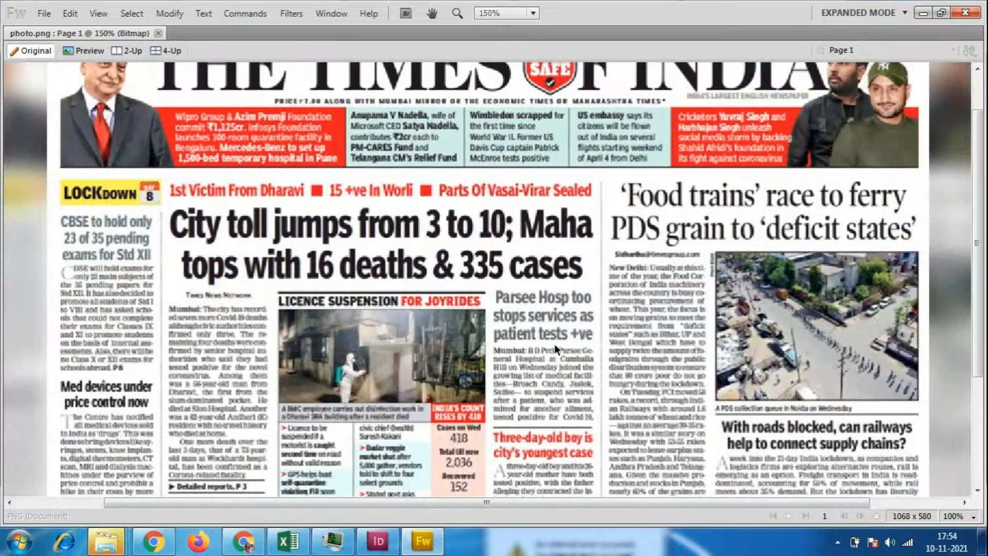
{"action": "scroll", "coordinate": [552, 340], "scroll_direction": "up", "scroll_amount": 2}
{"action": "scroll", "coordinate": [552, 334], "scroll_direction": "down", "scroll_amount": 3}
{"action": "scroll", "coordinate": [551, 332], "scroll_direction": "up", "scroll_amount": 3}
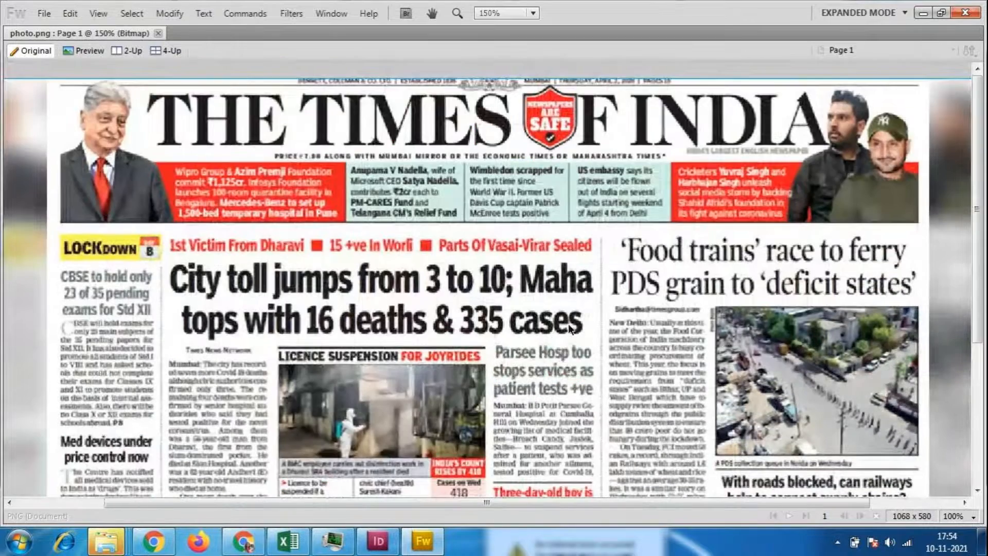
{"action": "scroll", "coordinate": [571, 327], "scroll_direction": "down", "scroll_amount": 3}
{"action": "scroll", "coordinate": [572, 320], "scroll_direction": "down", "scroll_amount": 1}
{"action": "scroll", "coordinate": [606, 322], "scroll_direction": "up", "scroll_amount": 2}
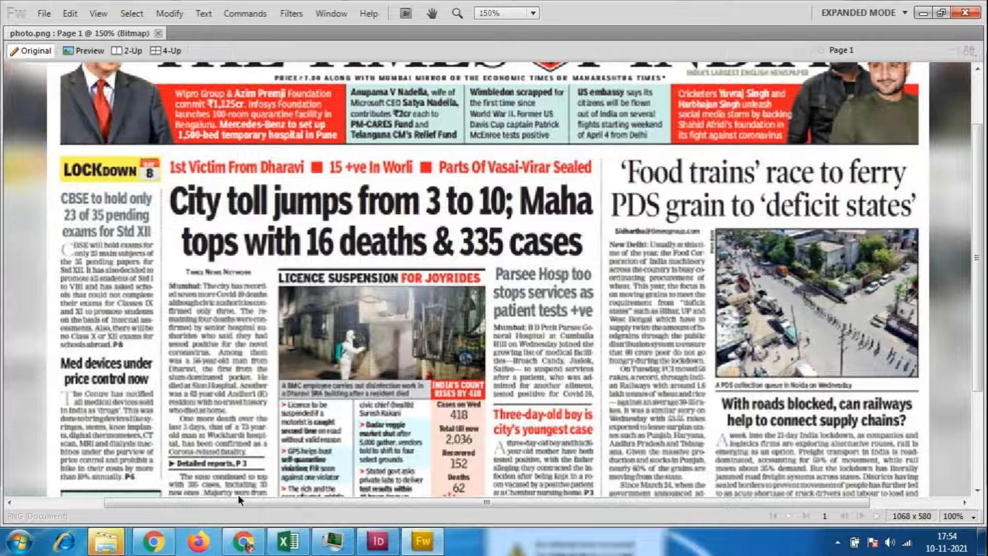
{"action": "key", "text": "Return"}
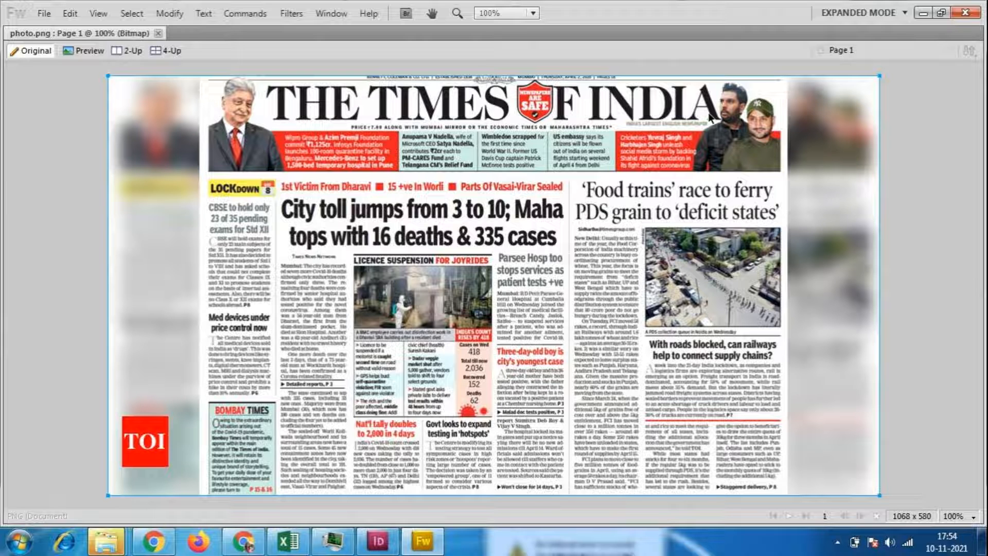
- Switch to InDesign and close the blank untitled document without saving it
{"action": "left_click", "coordinate": [380, 548]}
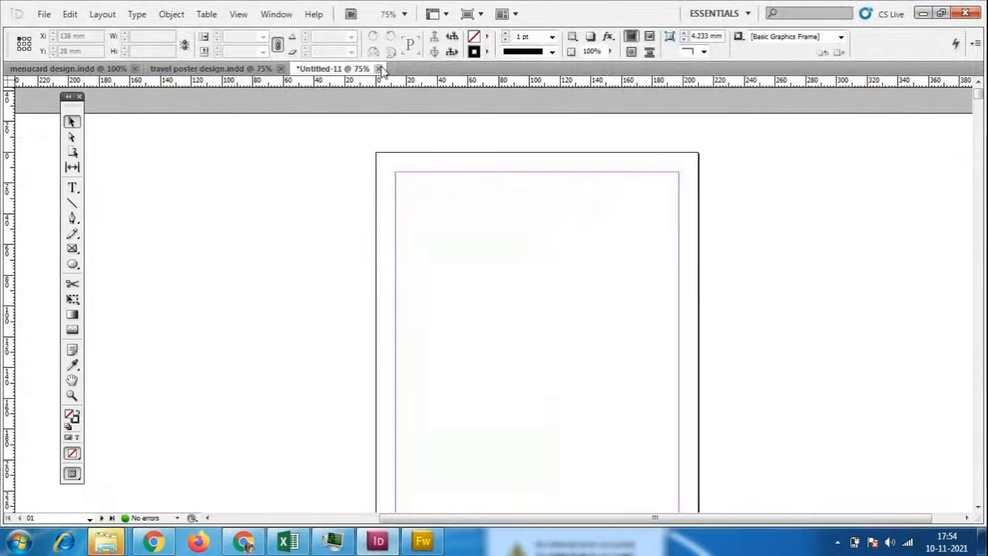
{"action": "left_click", "coordinate": [380, 69]}
{"action": "left_click", "coordinate": [560, 335]}
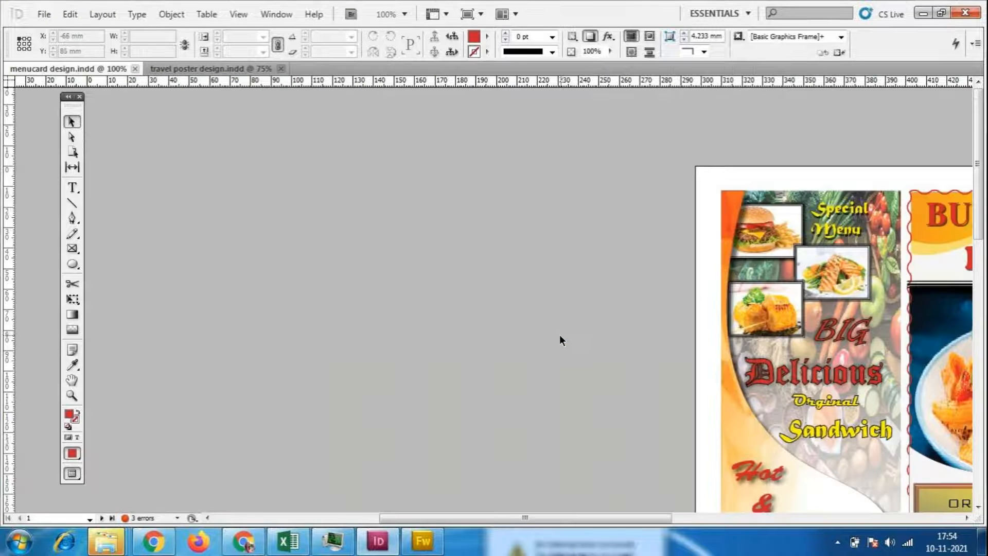
- Review the food menu page and the Tanishq page of menucard design.indd, and bring up travel poster design.indd
{"action": "left_click_drag", "start_coordinate": [536, 519], "coordinate": [509, 517]}
{"action": "scroll", "coordinate": [597, 319], "scroll_direction": "down", "scroll_amount": 10}
{"action": "scroll", "coordinate": [466, 415], "scroll_direction": "down", "scroll_amount": 3}
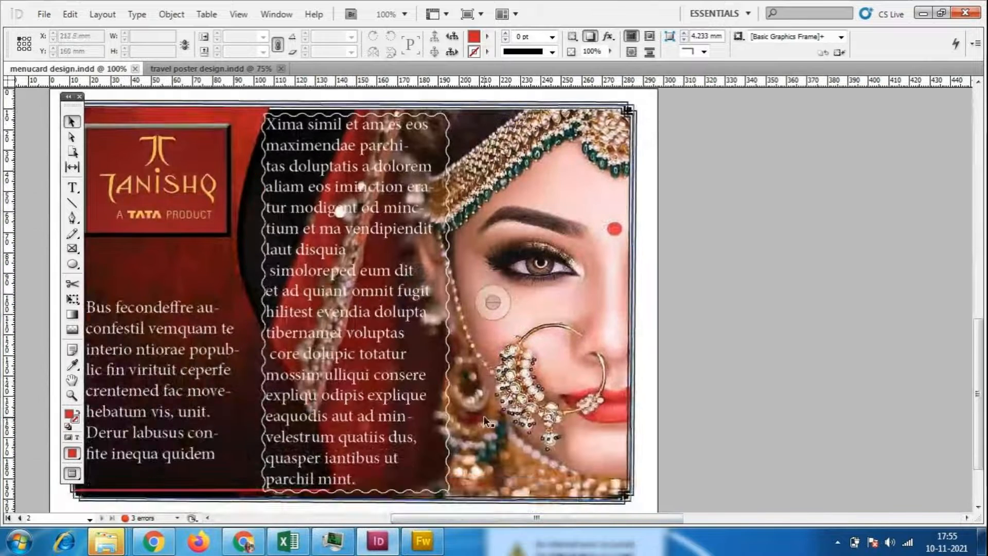
{"action": "scroll", "coordinate": [484, 416], "scroll_direction": "up", "scroll_amount": 4}
{"action": "scroll", "coordinate": [493, 407], "scroll_direction": "up", "scroll_amount": 10}
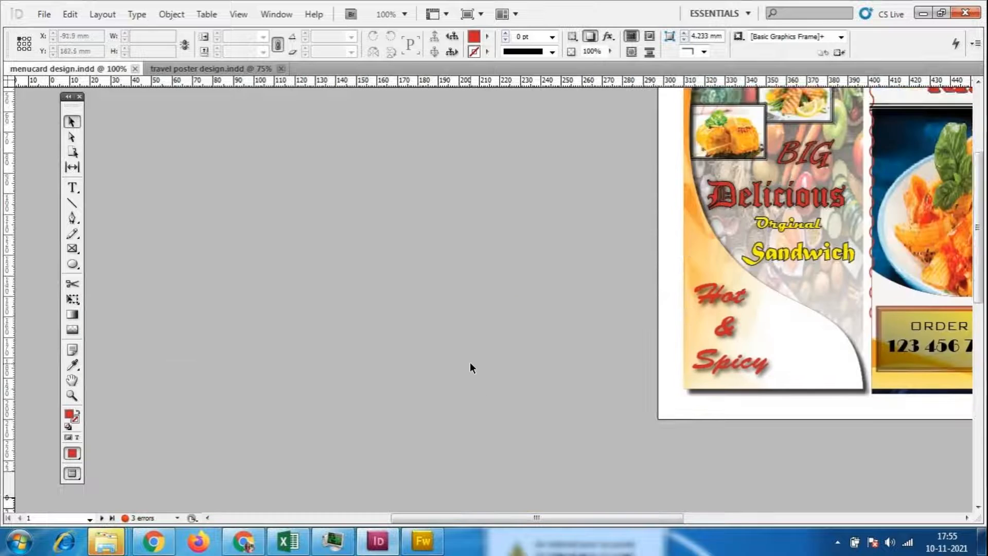
{"action": "left_click_drag", "start_coordinate": [540, 522], "coordinate": [681, 521]}
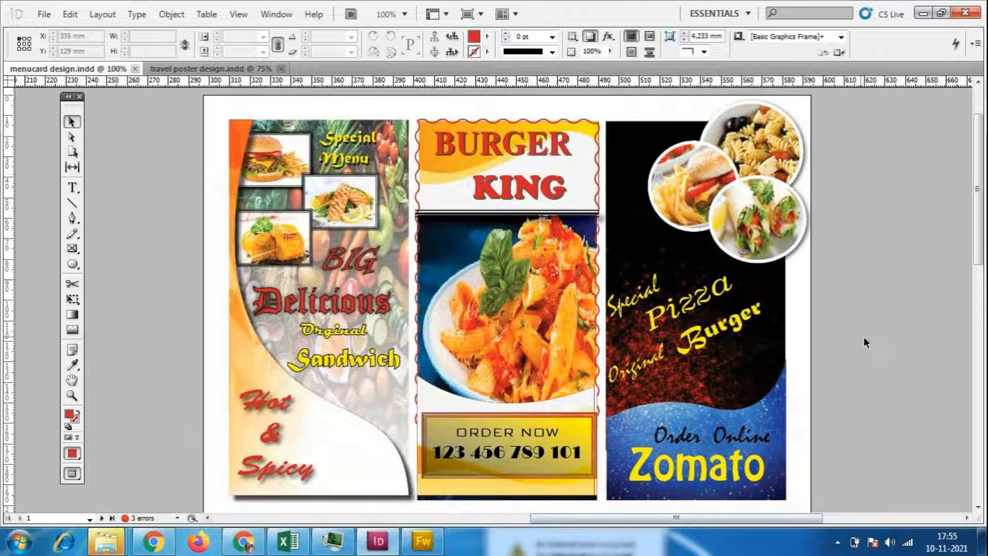
{"action": "scroll", "coordinate": [887, 282], "scroll_direction": "down", "scroll_amount": 10}
{"action": "scroll", "coordinate": [882, 283], "scroll_direction": "down", "scroll_amount": 5}
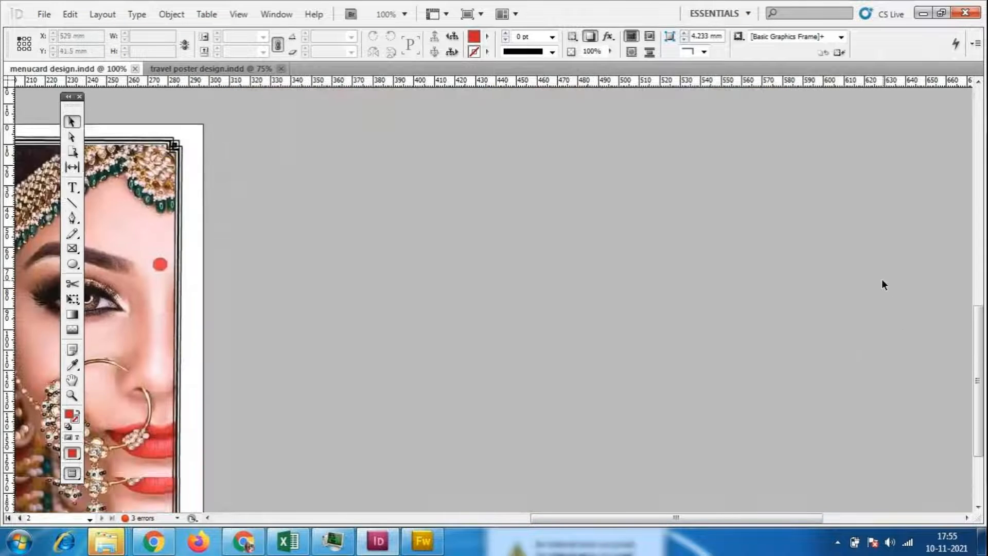
{"action": "left_click_drag", "start_coordinate": [646, 520], "coordinate": [495, 503]}
{"action": "scroll", "coordinate": [674, 322], "scroll_direction": "up", "scroll_amount": 5}
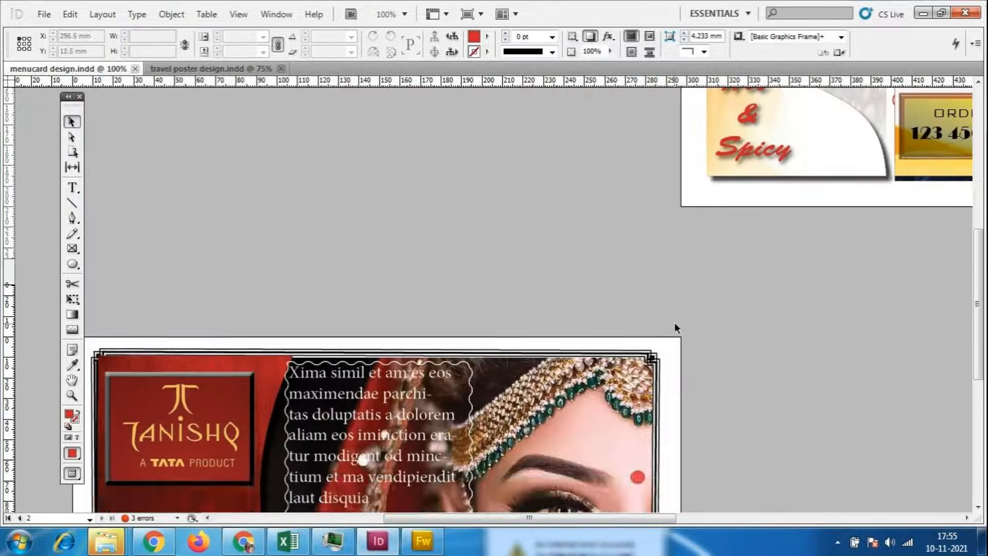
{"action": "scroll", "coordinate": [673, 322], "scroll_direction": "up", "scroll_amount": 5}
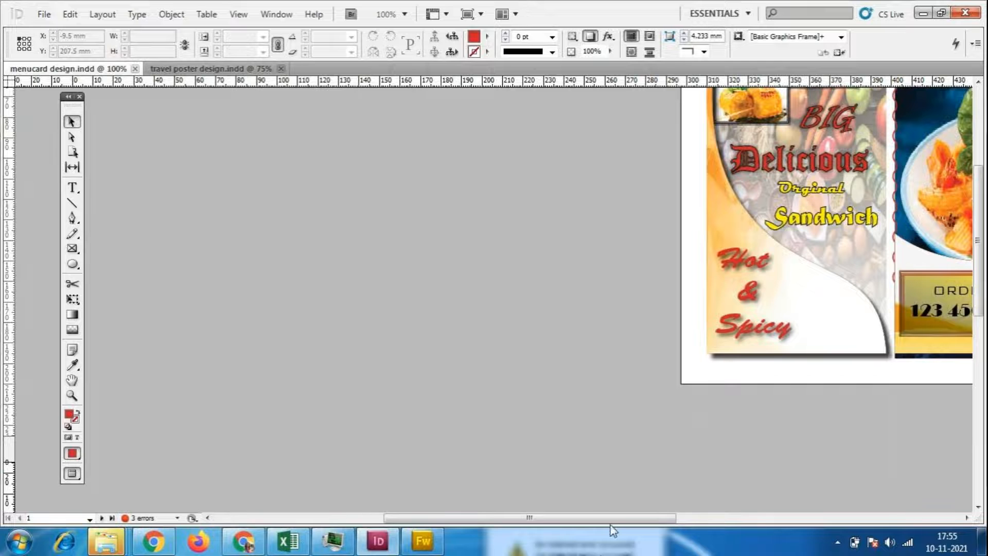
{"action": "left_click_drag", "start_coordinate": [649, 521], "coordinate": [792, 520]}
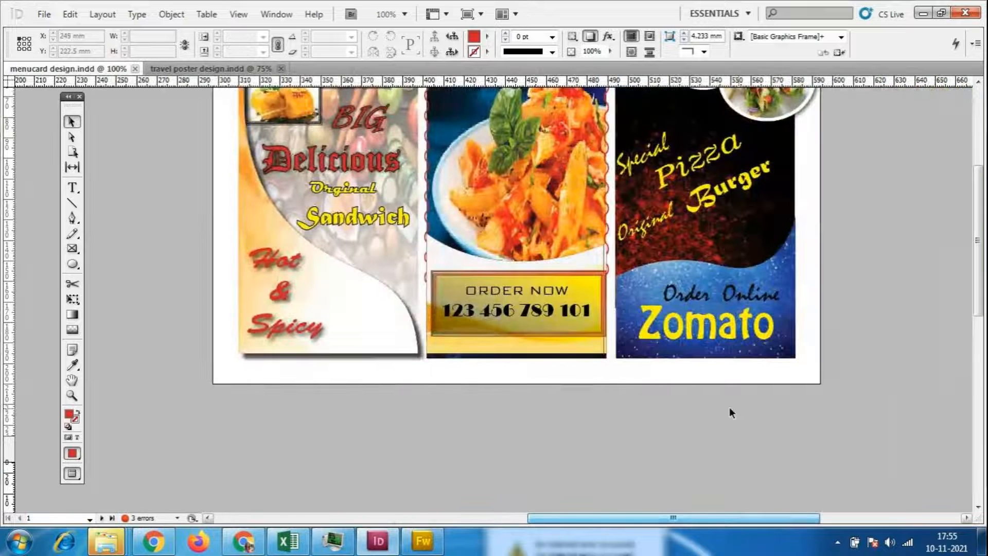
{"action": "scroll", "coordinate": [729, 406], "scroll_direction": "up", "scroll_amount": 4}
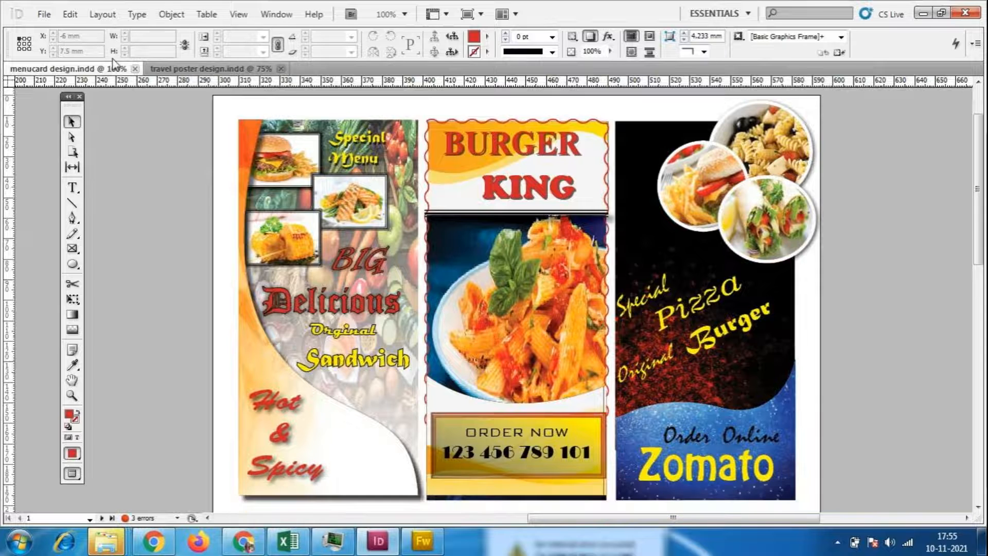
{"action": "left_click", "coordinate": [202, 69]}
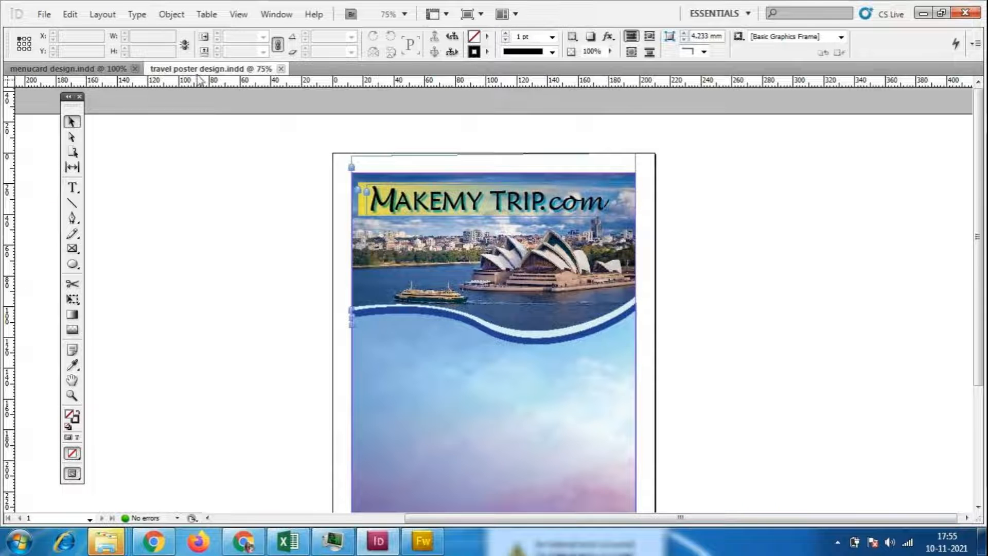
- Create a new one-page A5 print document in landscape orientation with 8 columns
{"action": "left_click", "coordinate": [43, 14]}
{"action": "mouse_move", "coordinate": [79, 31]}
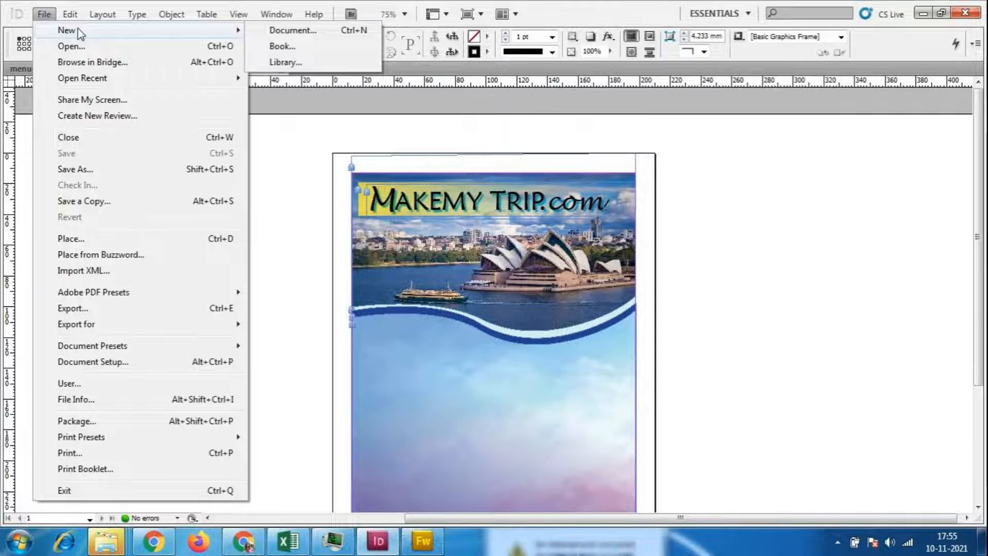
{"action": "left_click", "coordinate": [248, 33]}
{"action": "left_click_drag", "start_coordinate": [472, 100], "coordinate": [488, 100]}
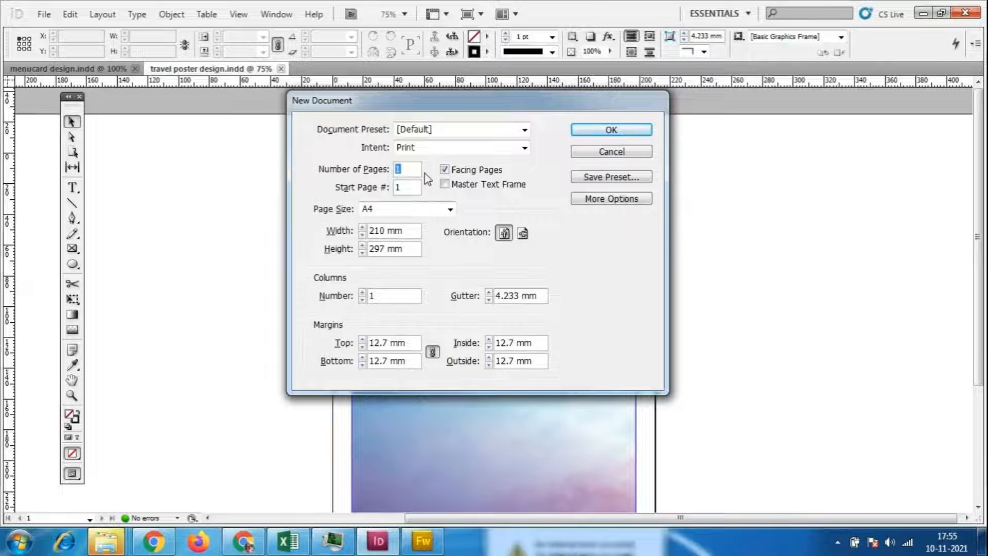
{"action": "left_click", "coordinate": [450, 209]}
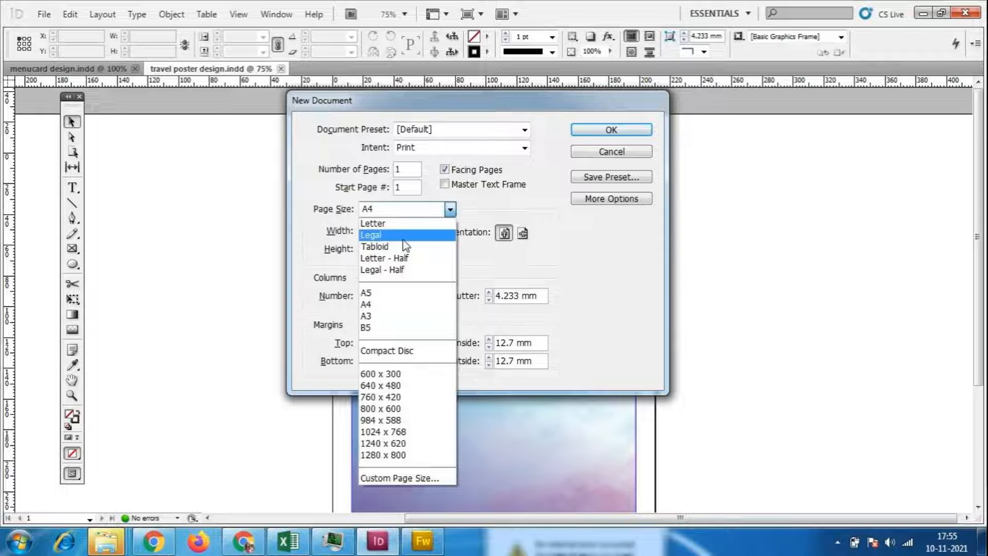
{"action": "left_click", "coordinate": [386, 297]}
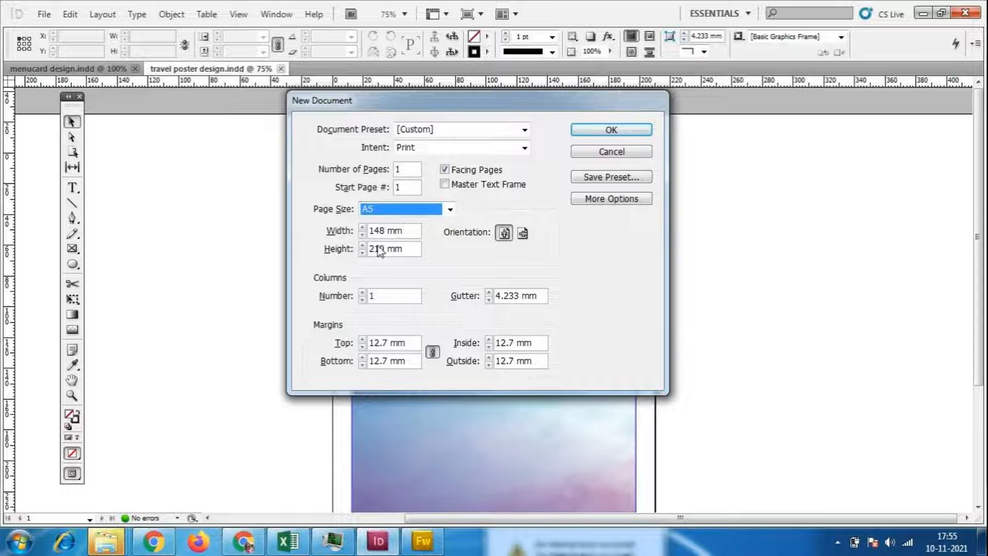
{"action": "left_click", "coordinate": [520, 234]}
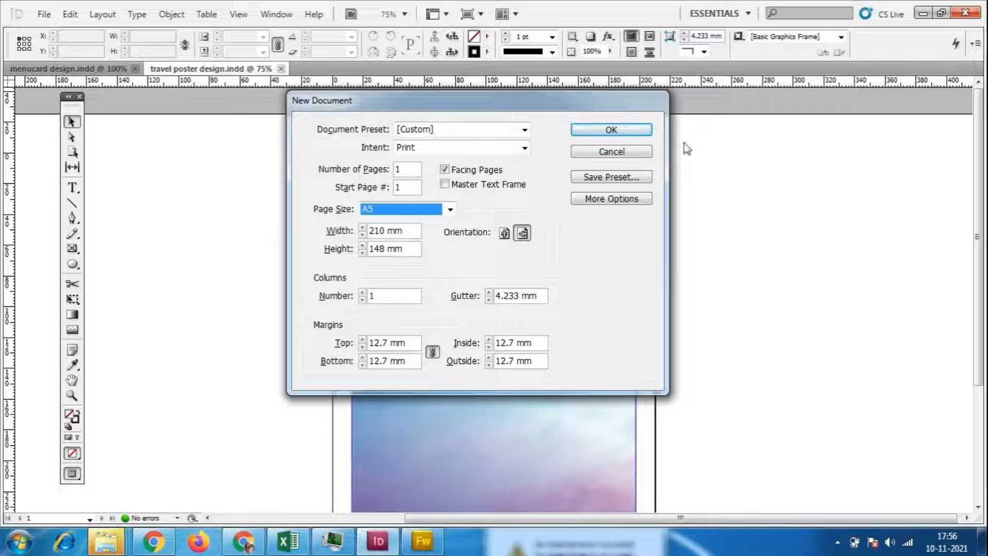
{"action": "double_click", "coordinate": [365, 296]}
{"action": "type", "text": "8"}
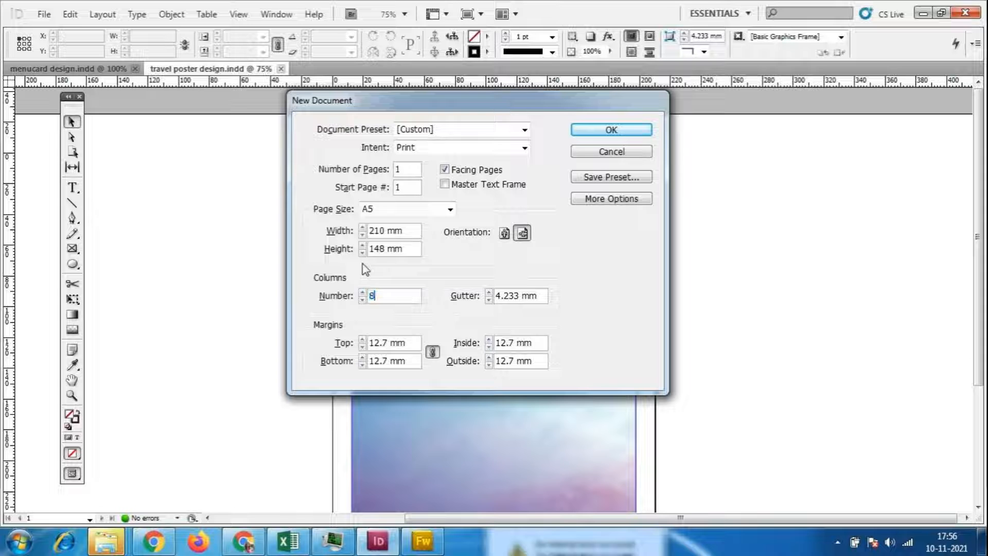
{"action": "left_click", "coordinate": [626, 133]}
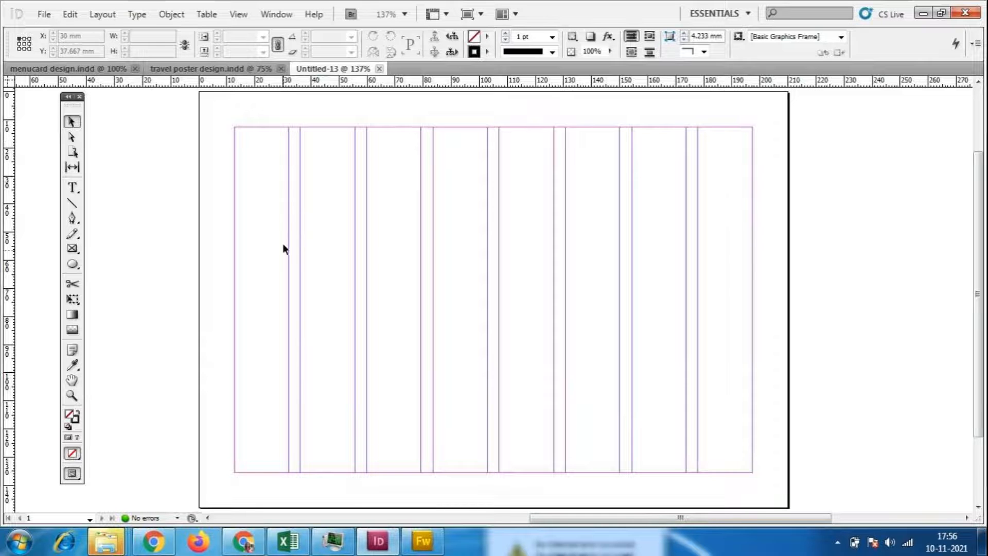
- Create a new one-page A3 print document in landscape orientation with 8 columns and 5 mm margins on all sides
{"action": "left_click", "coordinate": [46, 19]}
{"action": "mouse_move", "coordinate": [88, 31]}
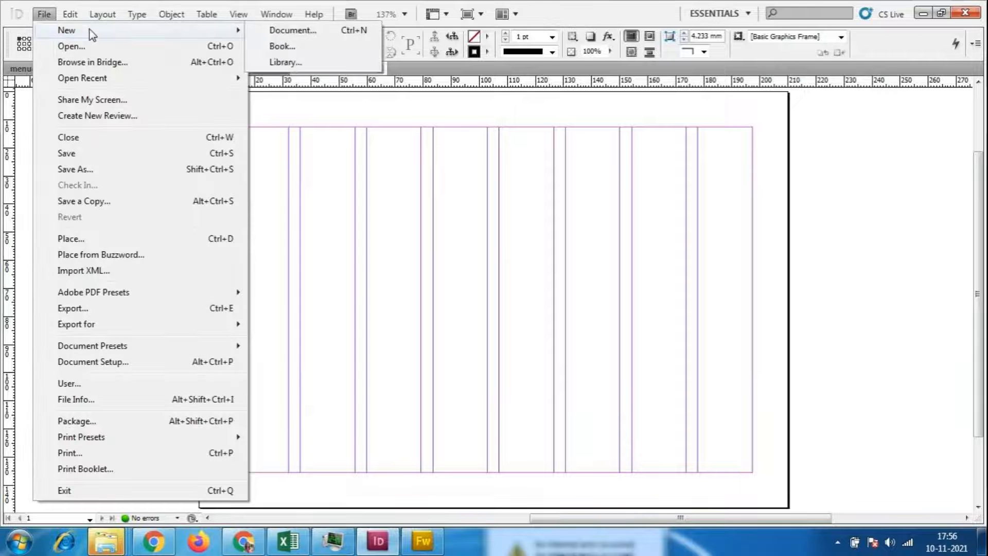
{"action": "left_click", "coordinate": [293, 31]}
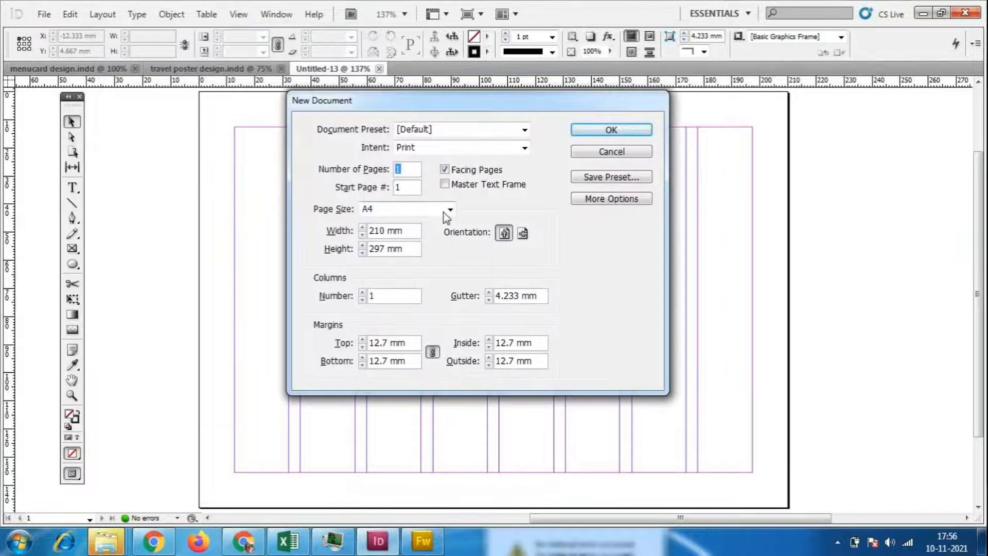
{"action": "left_click", "coordinate": [444, 209]}
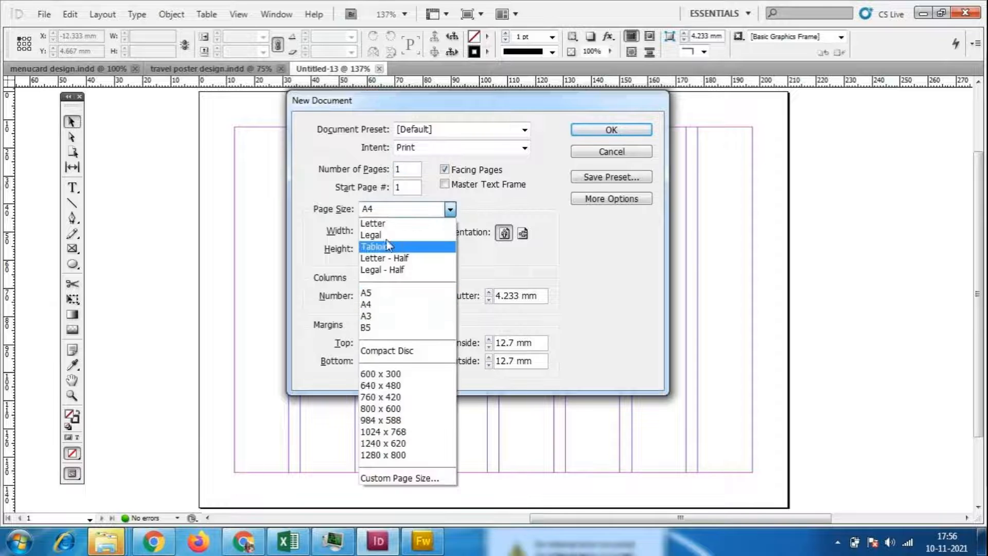
{"action": "left_click", "coordinate": [391, 315]}
{"action": "left_click", "coordinate": [522, 232]}
{"action": "left_click", "coordinate": [362, 292]}
{"action": "left_click", "coordinate": [362, 292]}
{"action": "left_click", "coordinate": [362, 292]}
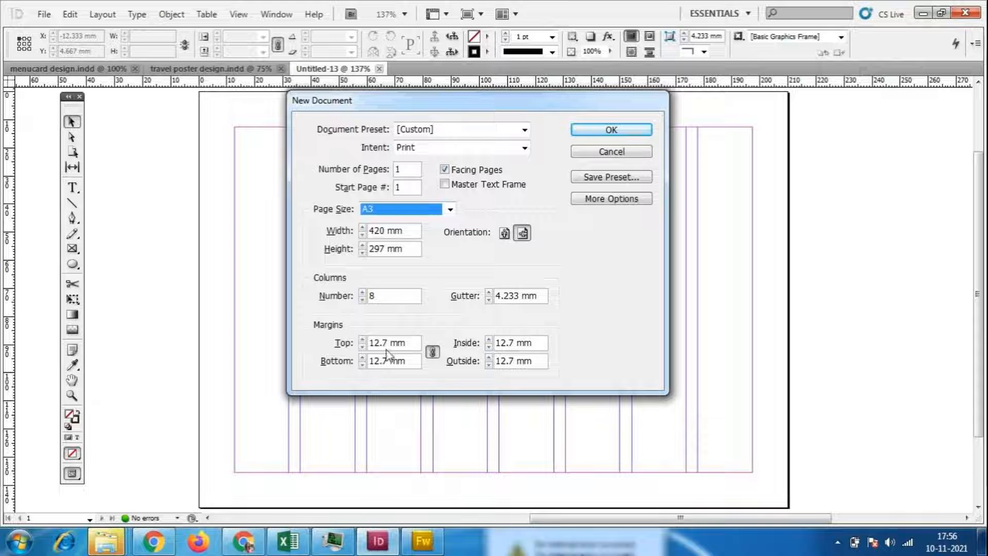
{"action": "left_click_drag", "start_coordinate": [405, 342], "coordinate": [345, 342]}
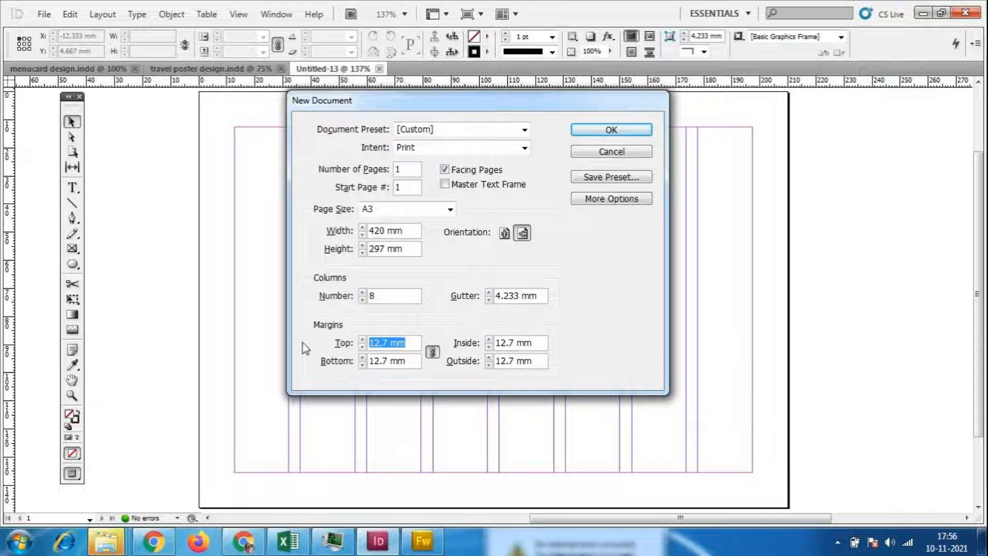
{"action": "type", "text": "5"}
{"action": "left_click", "coordinate": [618, 136]}
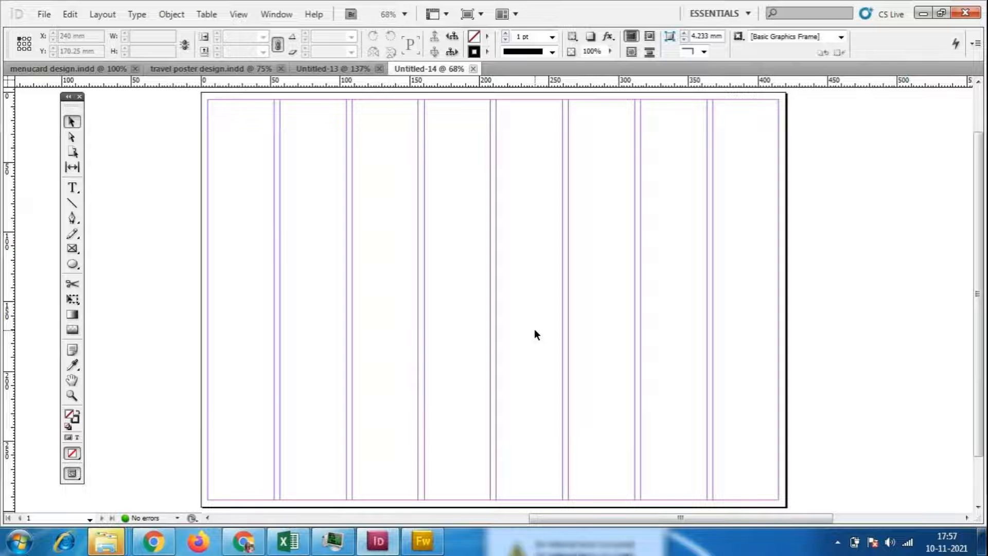
- Examine the new page's column guides and upper margin at up to 150% zoom, and compare them with the newspaper page in Fireworks
{"action": "key", "text": "ctrl+equal"}
{"action": "key", "text": "ctrl+equal"}
{"action": "key", "text": "ctrl+equal"}
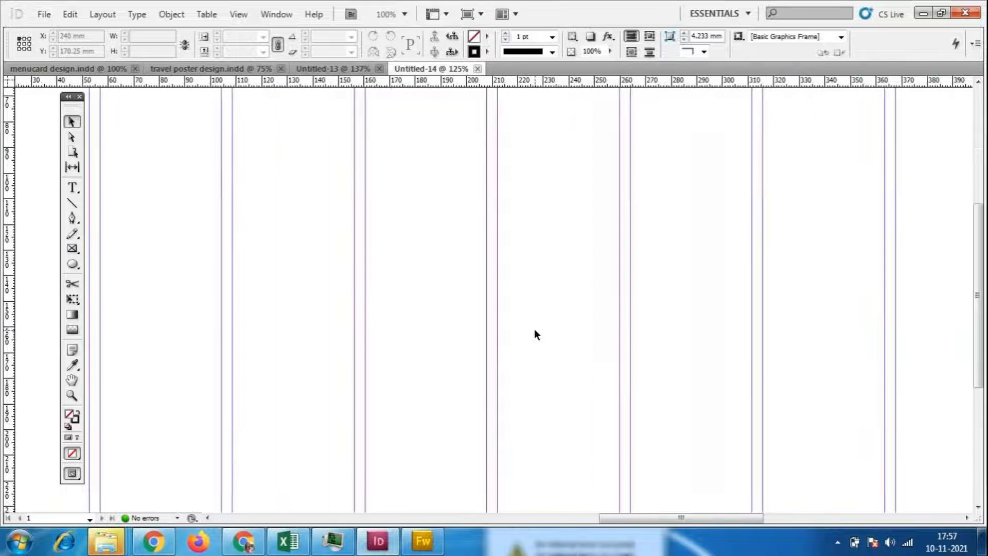
{"action": "scroll", "coordinate": [545, 275], "scroll_direction": "up", "scroll_amount": 5}
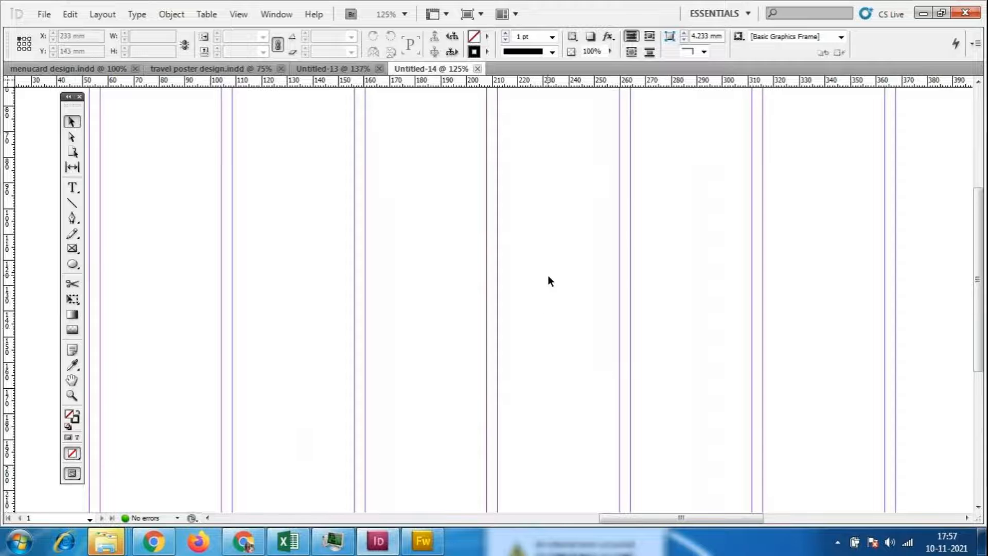
{"action": "scroll", "coordinate": [540, 234], "scroll_direction": "down", "scroll_amount": 3}
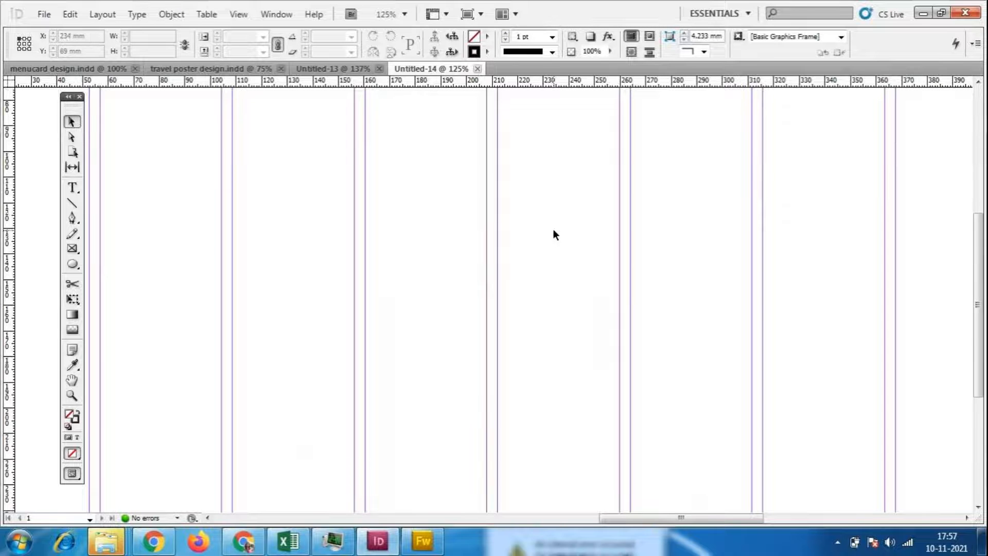
{"action": "key", "text": "ctrl+equal"}
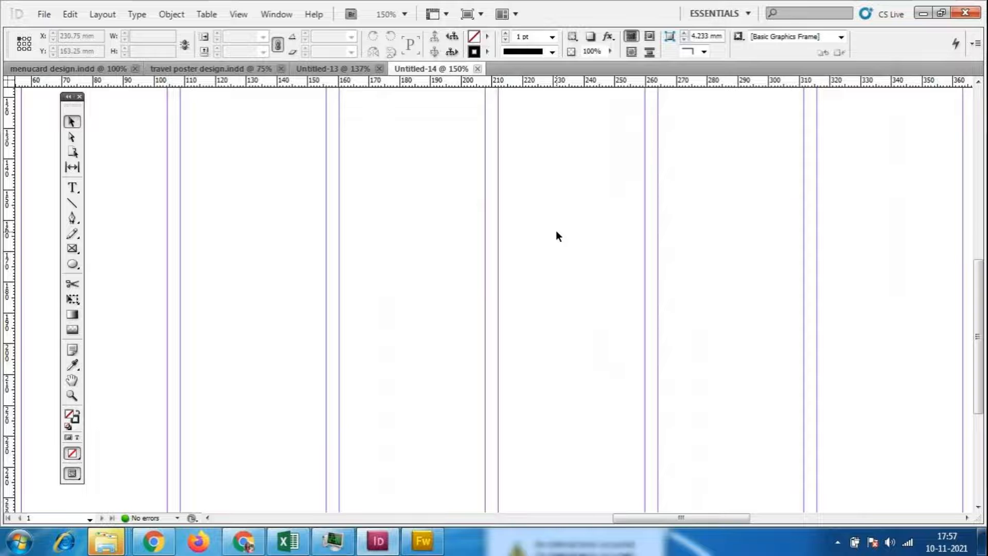
{"action": "mouse_move", "coordinate": [717, 519]}
{"action": "left_mouse_down"}
{"action": "mouse_move", "coordinate": [600, 494]}
{"action": "mouse_move", "coordinate": [721, 505]}
{"action": "left_mouse_up"}
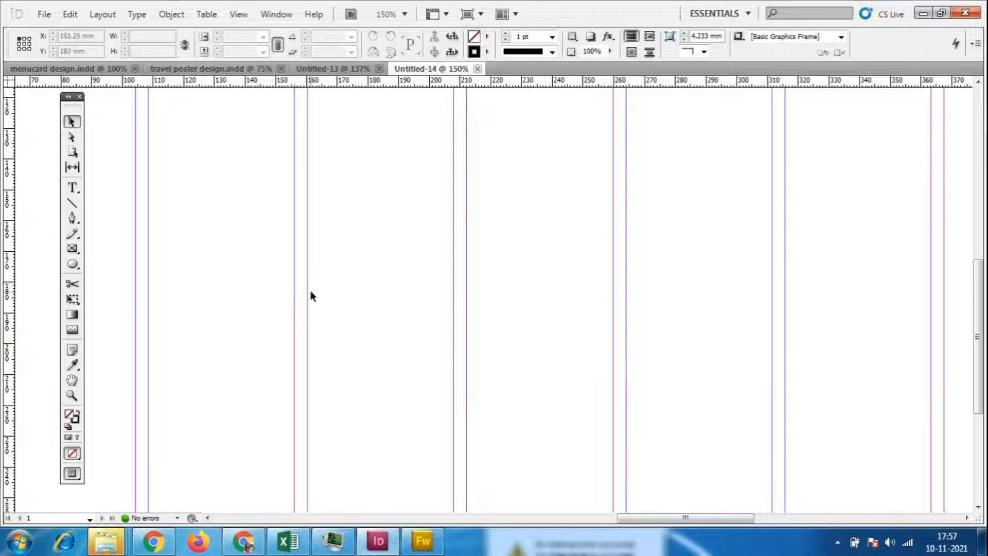
{"action": "scroll", "coordinate": [329, 293], "scroll_direction": "up", "scroll_amount": 3}
{"action": "scroll", "coordinate": [308, 268], "scroll_direction": "up", "scroll_amount": 10}
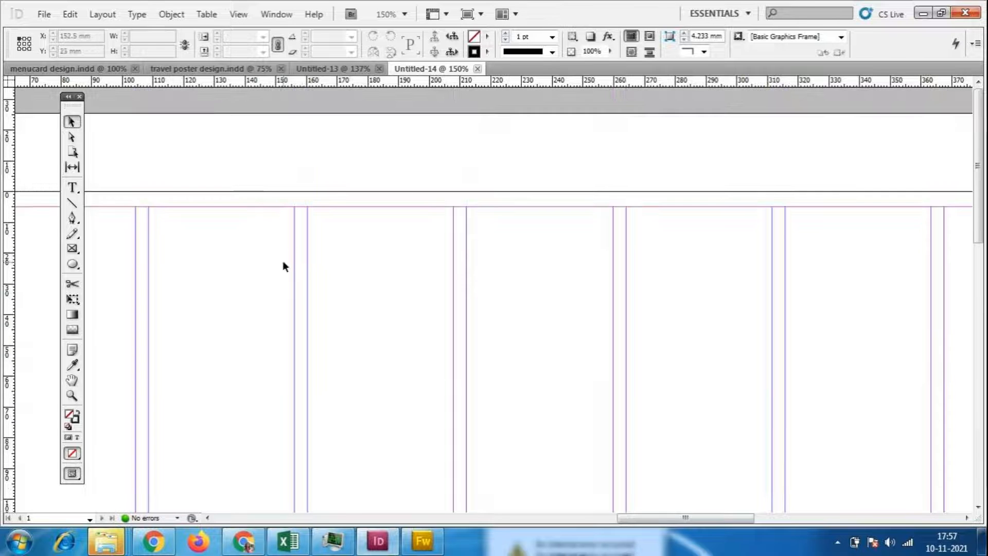
{"action": "scroll", "coordinate": [283, 265], "scroll_direction": "down", "scroll_amount": 4}
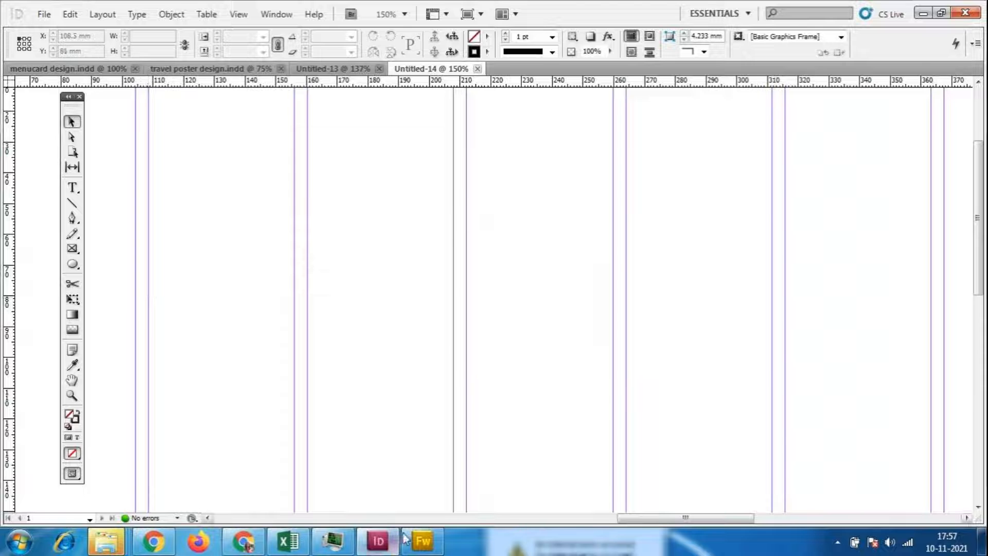
{"action": "left_click", "coordinate": [422, 540]}
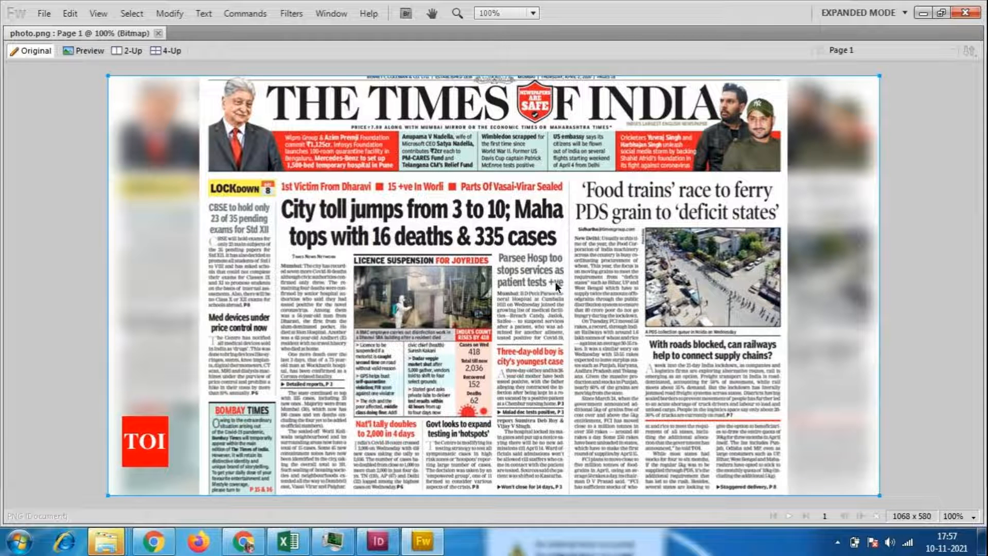
{"action": "key", "text": "alt+Tab"}
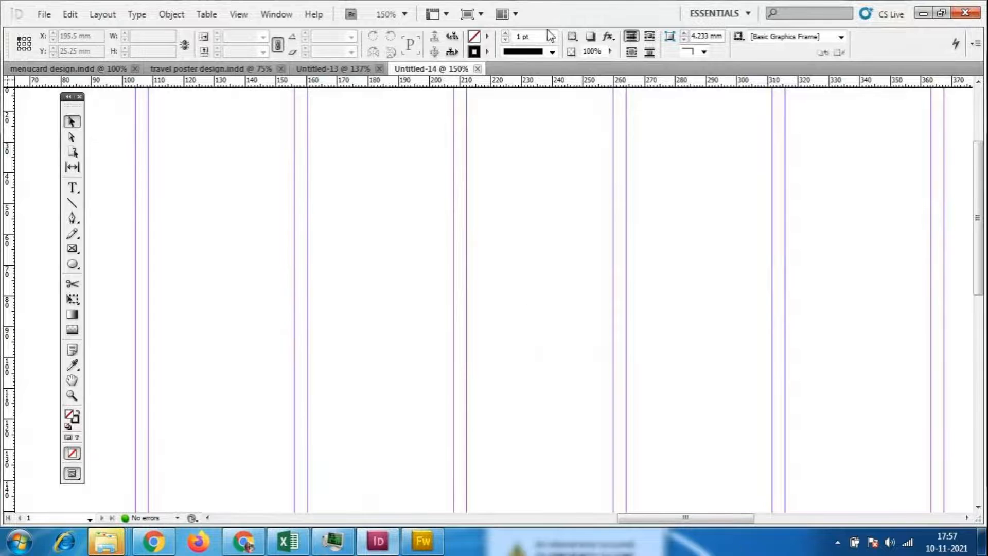
- Set up another new one-page print document as A3 landscape with 8 columns
{"action": "left_click", "coordinate": [45, 15]}
{"action": "mouse_move", "coordinate": [51, 30]}
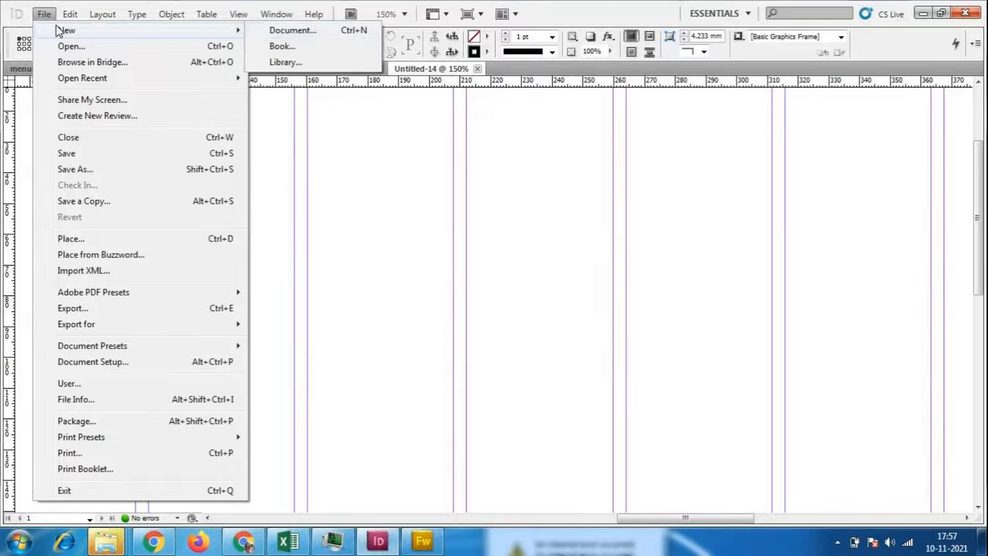
{"action": "left_click", "coordinate": [288, 31]}
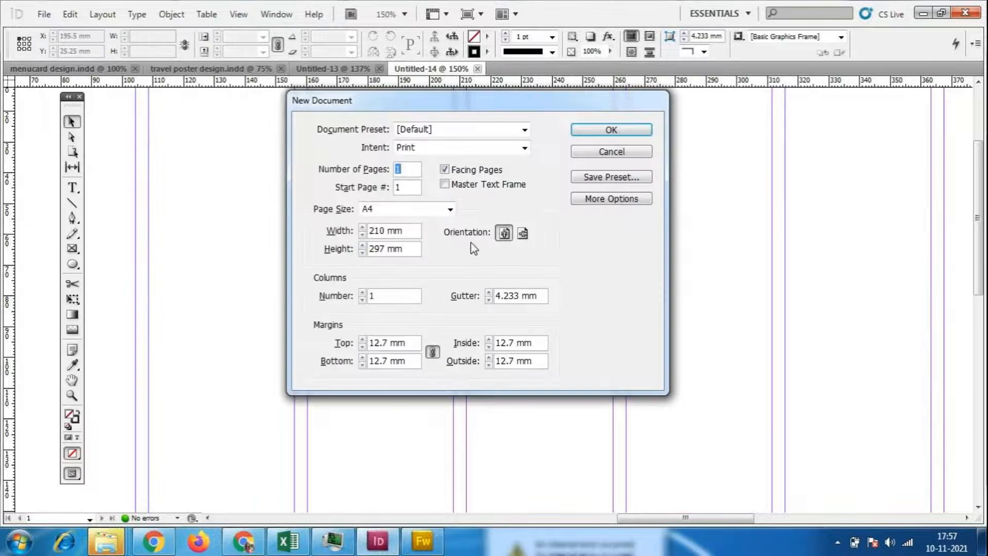
{"action": "left_click", "coordinate": [383, 211]}
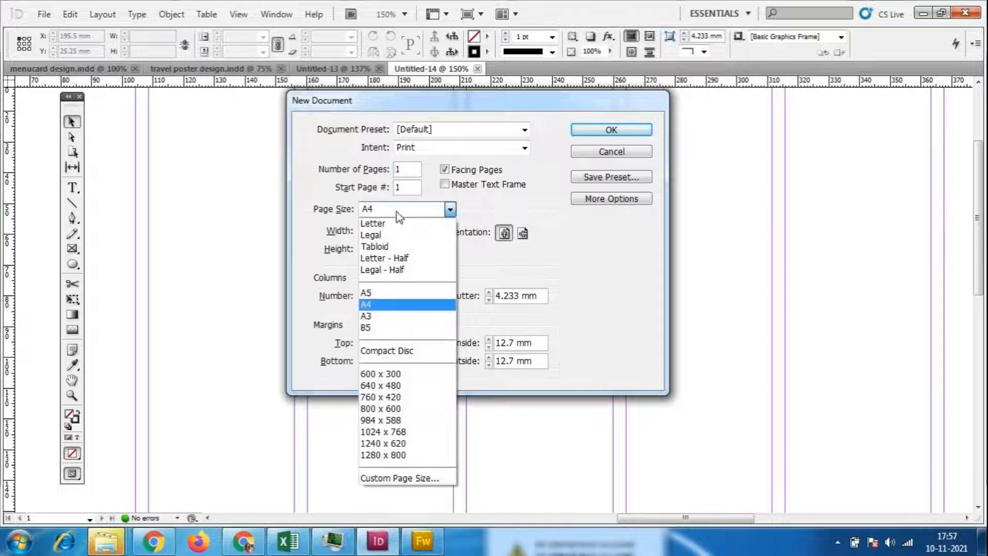
{"action": "left_click", "coordinate": [383, 316]}
{"action": "left_click_drag", "start_coordinate": [381, 293], "coordinate": [325, 300]}
{"action": "type", "text": "8"}
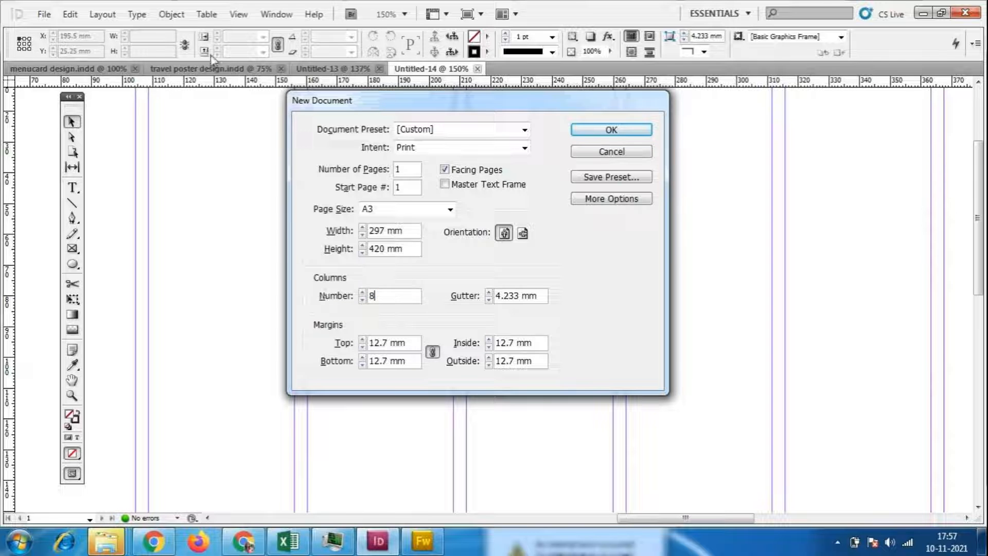
{"action": "left_click", "coordinate": [378, 303]}
{"action": "left_click", "coordinate": [523, 235]}
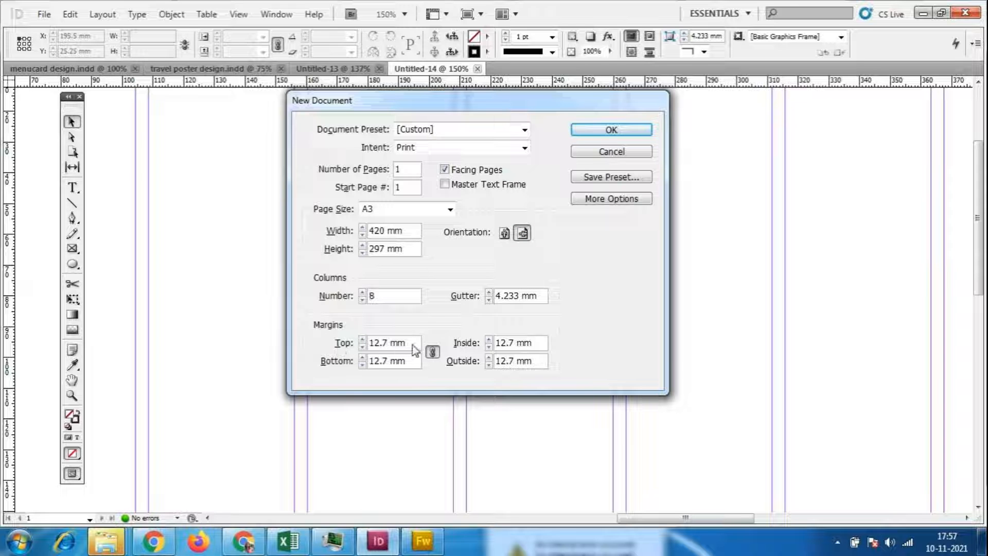
- Set all margins of the new document to 2.5 mm and create it
{"action": "left_click_drag", "start_coordinate": [412, 346], "coordinate": [307, 342]}
{"action": "type", "text": "3"}
{"action": "key", "text": "BackSpace"}
{"action": "type", "text": "2.5"}
{"action": "left_click", "coordinate": [604, 134]}
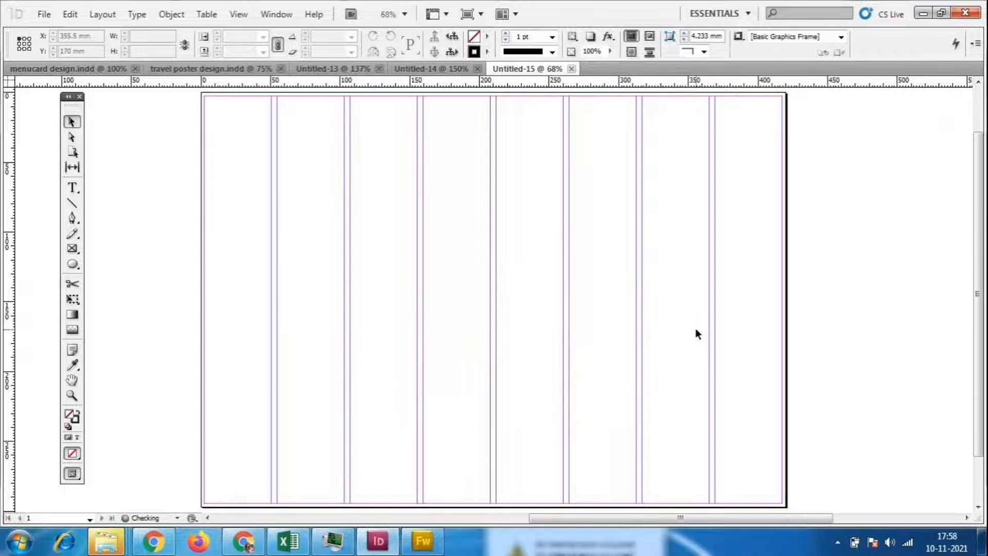
- Examine the new page's margins and eight columns from its upper-left corner to its lower edge, between 200% and 50% zoom
{"action": "key", "text": "ctrl+equal"}
{"action": "key", "text": "ctrl+equal"}
{"action": "key", "text": "ctrl+equal"}
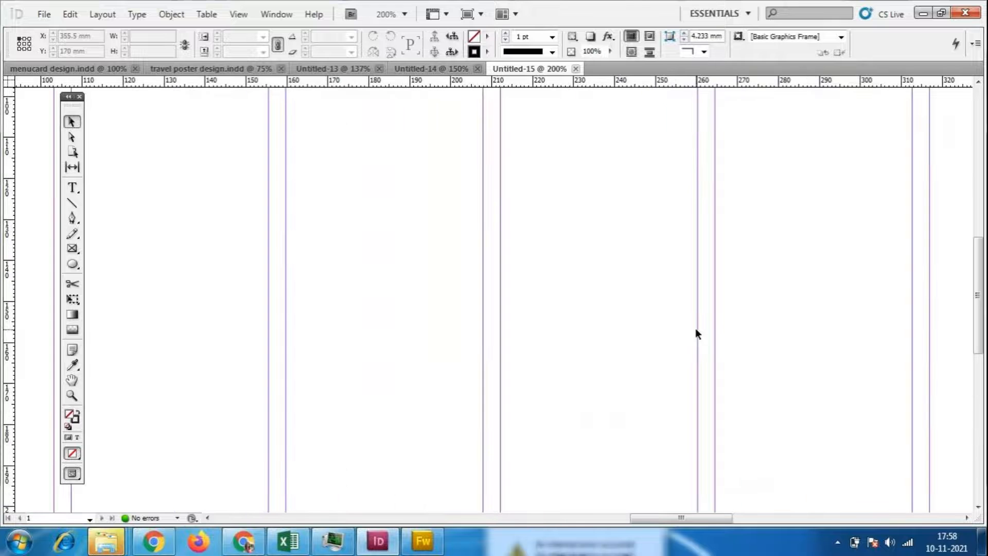
{"action": "scroll", "coordinate": [672, 299], "scroll_direction": "up", "scroll_amount": 8}
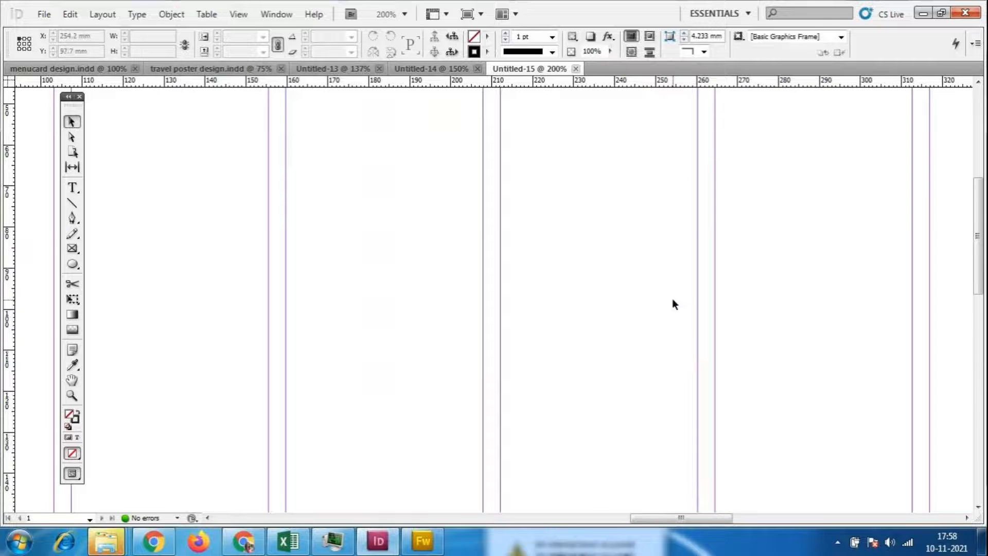
{"action": "left_click_drag", "start_coordinate": [680, 518], "coordinate": [610, 517]}
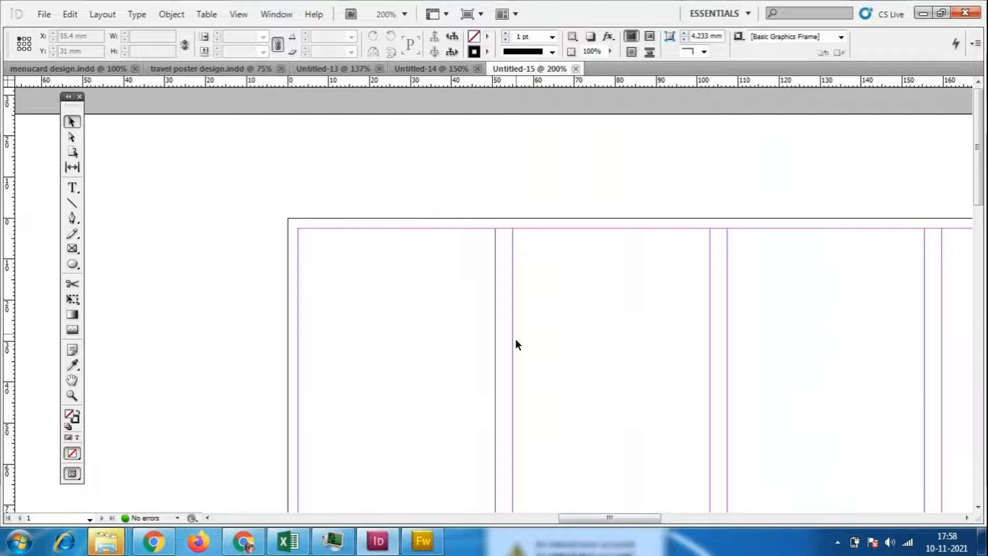
{"action": "key", "text": "ctrl+minus"}
{"action": "key", "text": "ctrl+minus"}
{"action": "key", "text": "ctrl+minus"}
{"action": "key", "text": "ctrl+minus"}
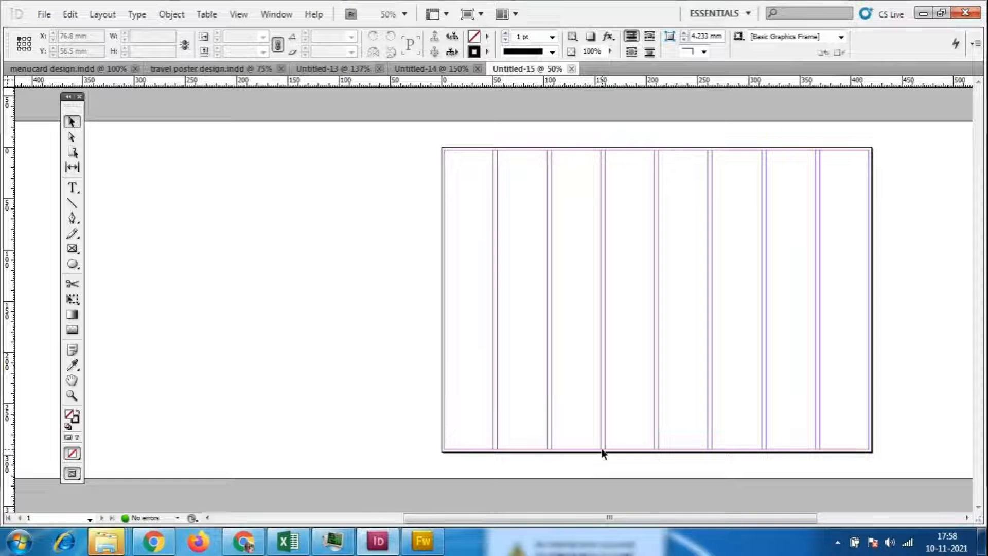
{"action": "left_click_drag", "start_coordinate": [724, 519], "coordinate": [794, 518]}
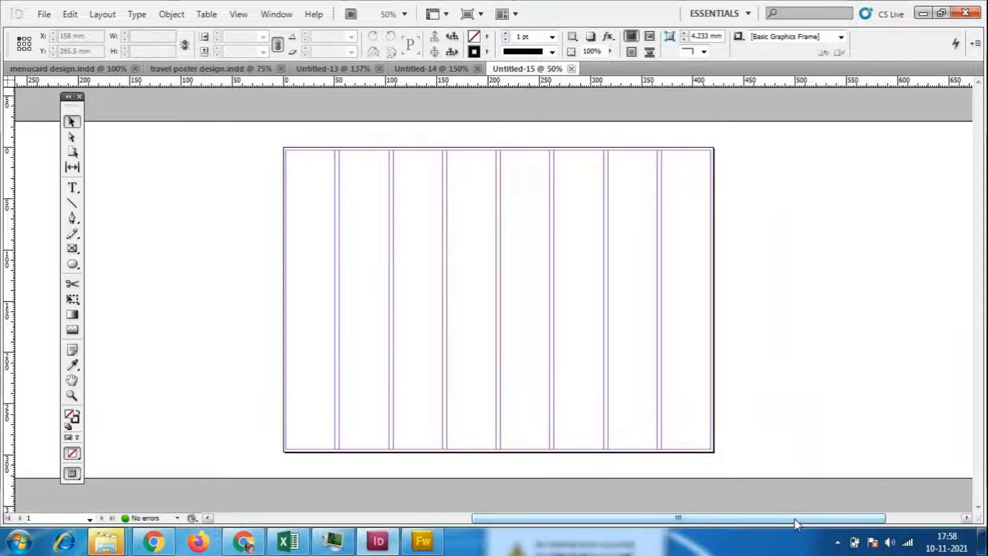
{"action": "key", "text": "ctrl+equal"}
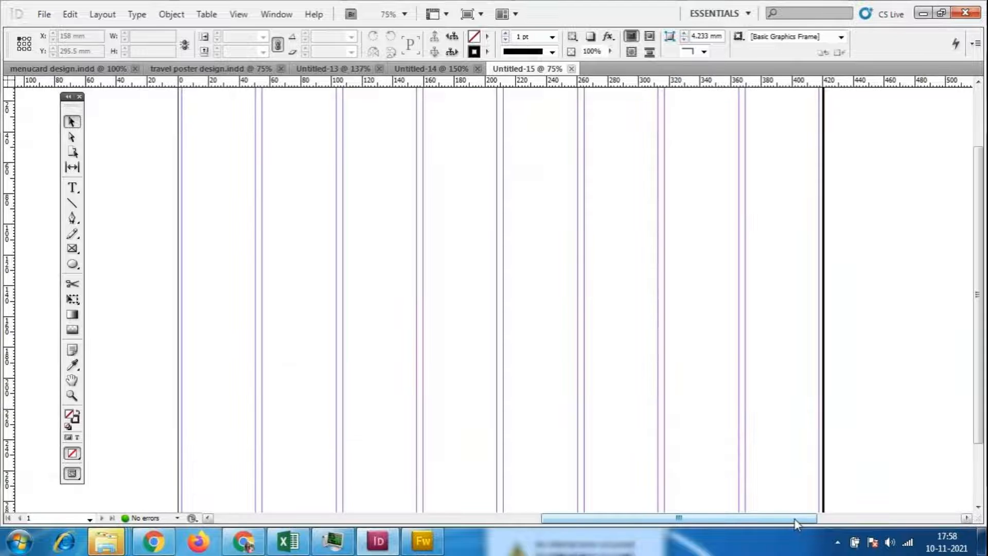
{"action": "scroll", "coordinate": [804, 483], "scroll_direction": "up", "scroll_amount": 2}
{"action": "scroll", "coordinate": [806, 481], "scroll_direction": "down", "scroll_amount": 4}
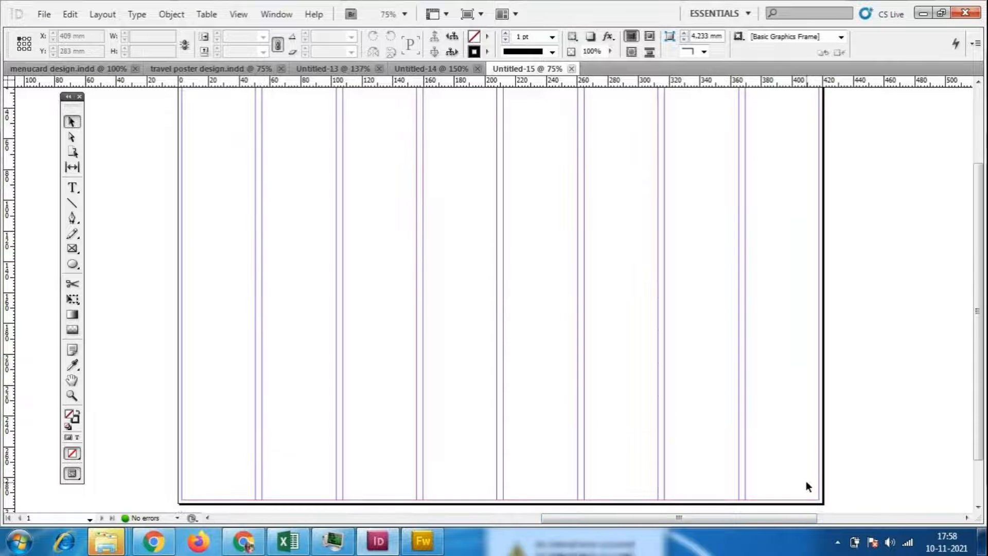
{"action": "scroll", "coordinate": [805, 480], "scroll_direction": "up", "scroll_amount": 3}
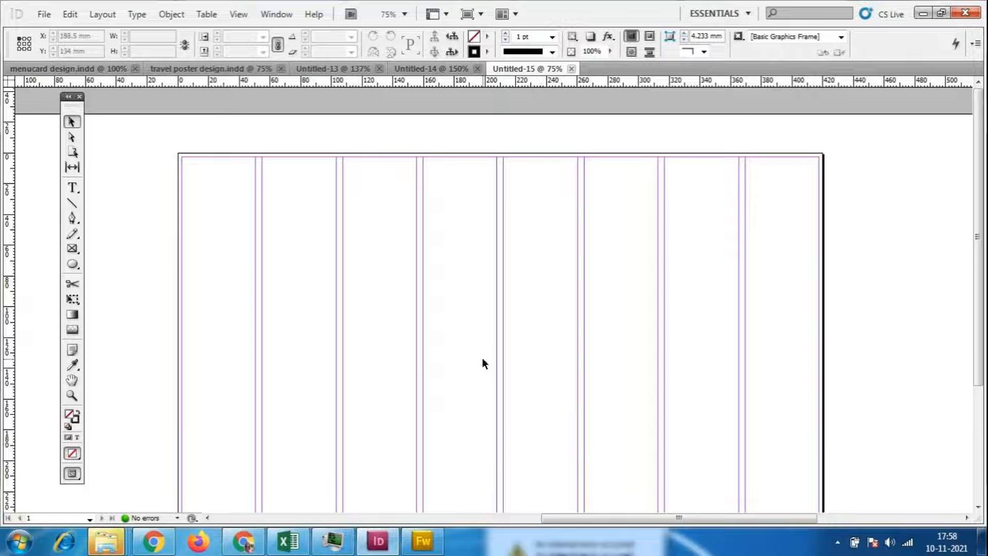
- Create a new one-page A3 landscape print document with 8 columns and 2 mm margins on all sides
{"action": "left_click", "coordinate": [42, 15]}
{"action": "mouse_move", "coordinate": [67, 29]}
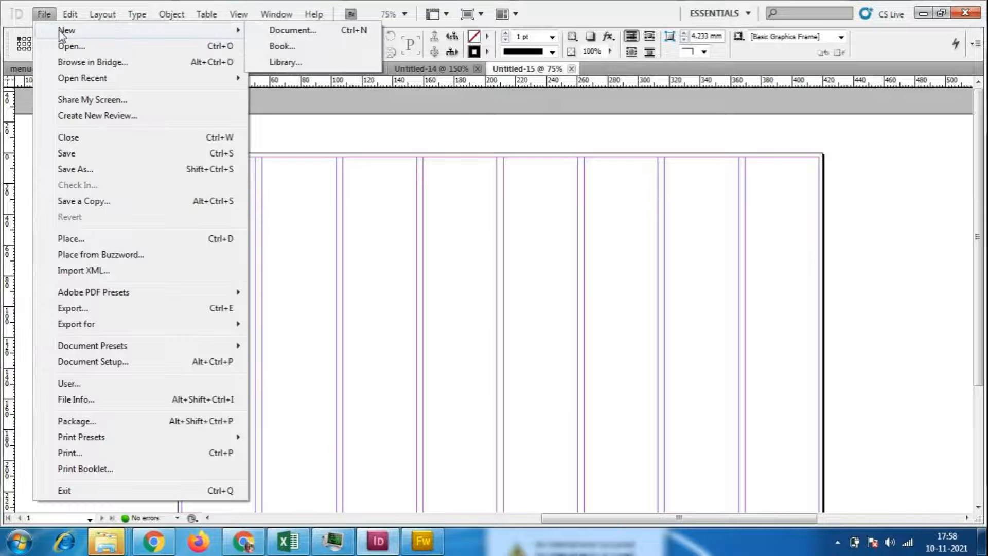
{"action": "left_click", "coordinate": [303, 30]}
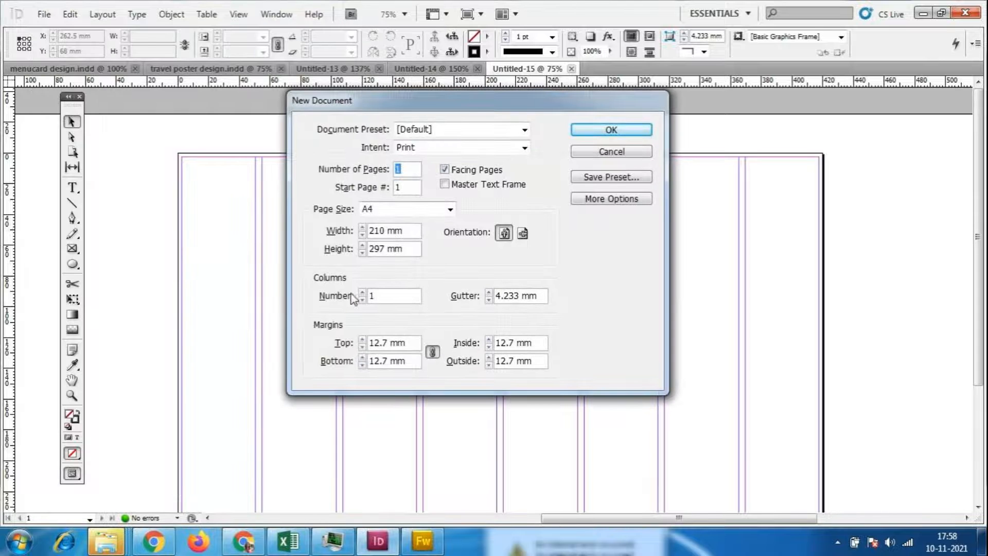
{"action": "double_click", "coordinate": [371, 296]}
{"action": "type", "text": "8"}
{"action": "left_click", "coordinate": [406, 340]}
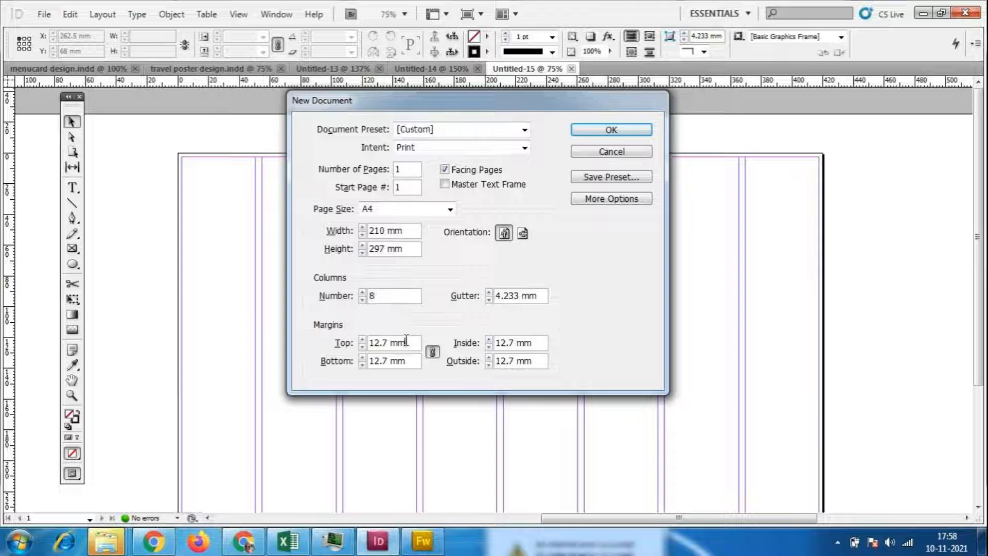
{"action": "triple_click", "coordinate": [406, 340]}
{"action": "type", "text": "2"}
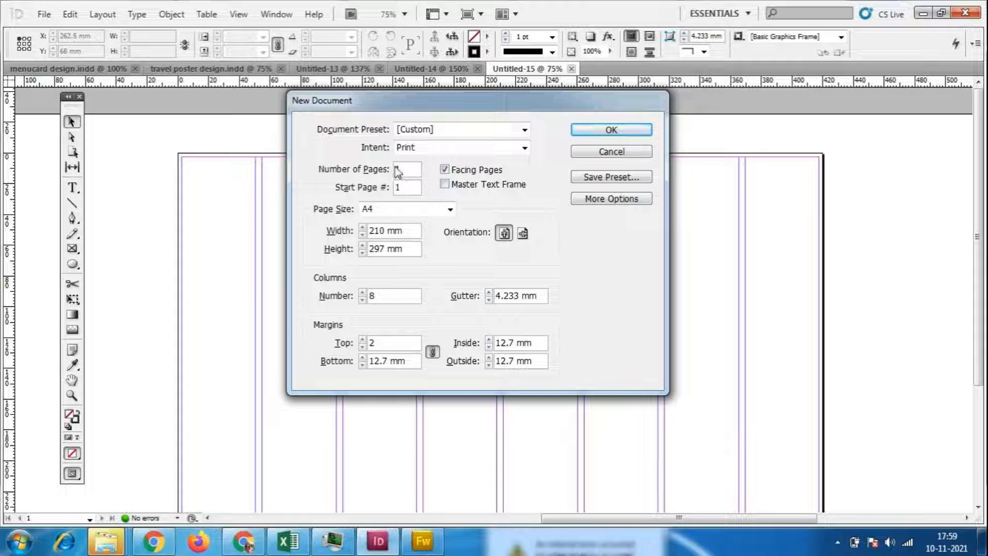
{"action": "left_click", "coordinate": [411, 209]}
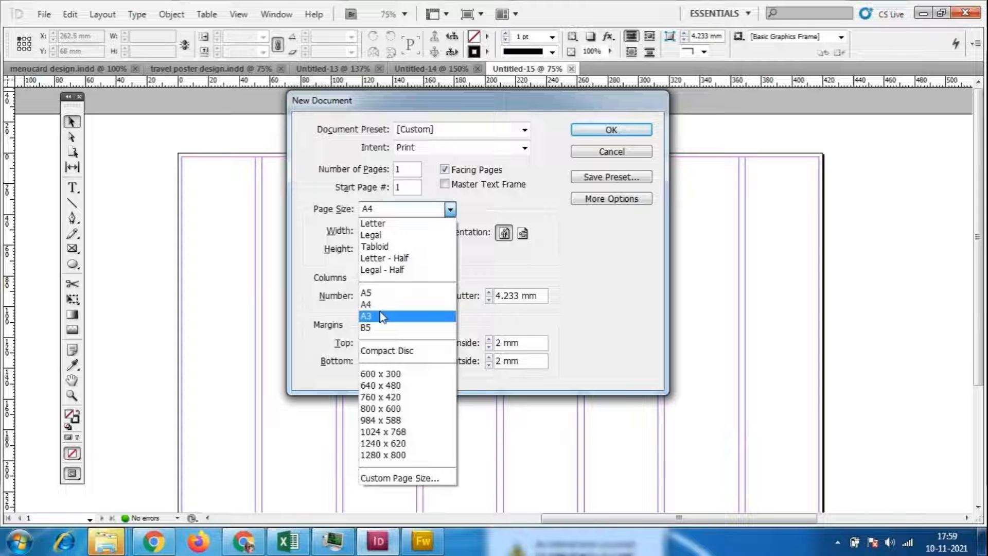
{"action": "left_click", "coordinate": [382, 316]}
{"action": "left_click", "coordinate": [529, 235]}
{"action": "left_click", "coordinate": [634, 130]}
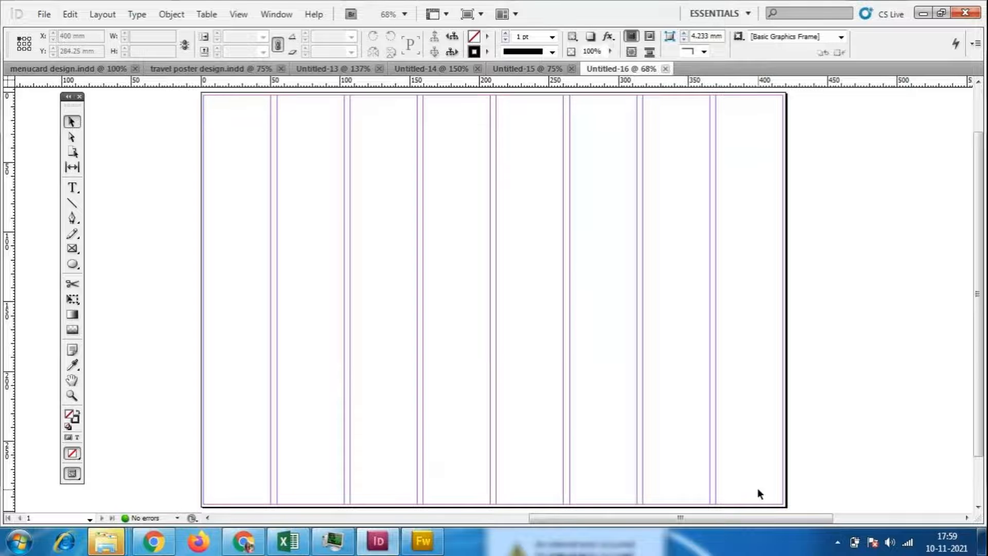
- Draw a masthead text frame about 311 mm wide and 35 mm high across columns two to seven near the page's upper edge
{"action": "scroll", "coordinate": [751, 458], "scroll_direction": "up", "scroll_amount": 1}
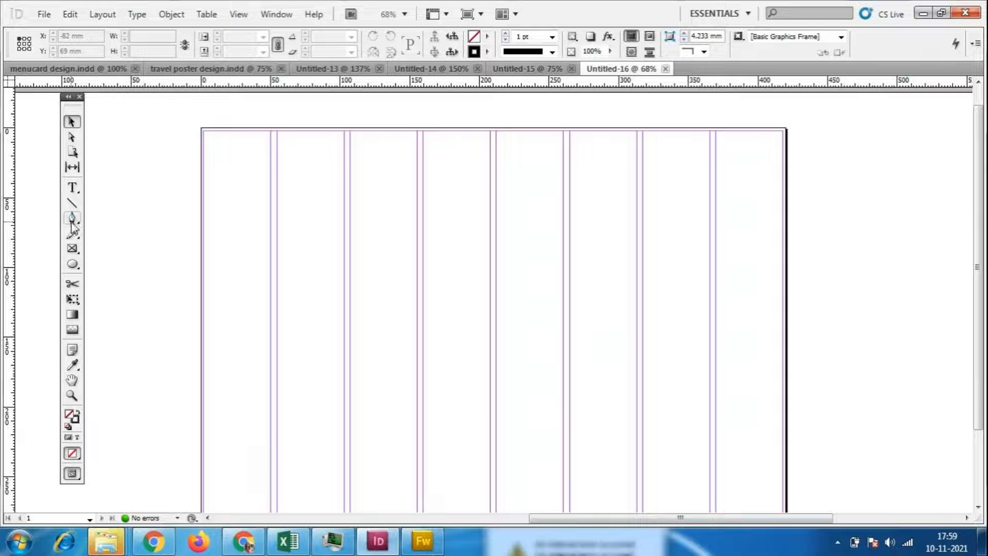
{"action": "left_click", "coordinate": [72, 299]}
{"action": "left_click", "coordinate": [71, 188]}
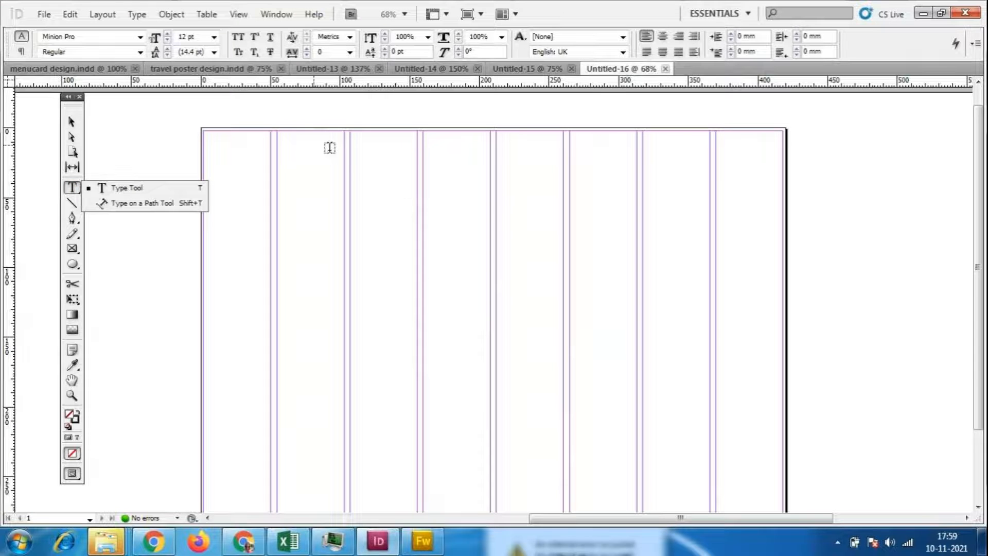
{"action": "left_click", "coordinate": [277, 128]}
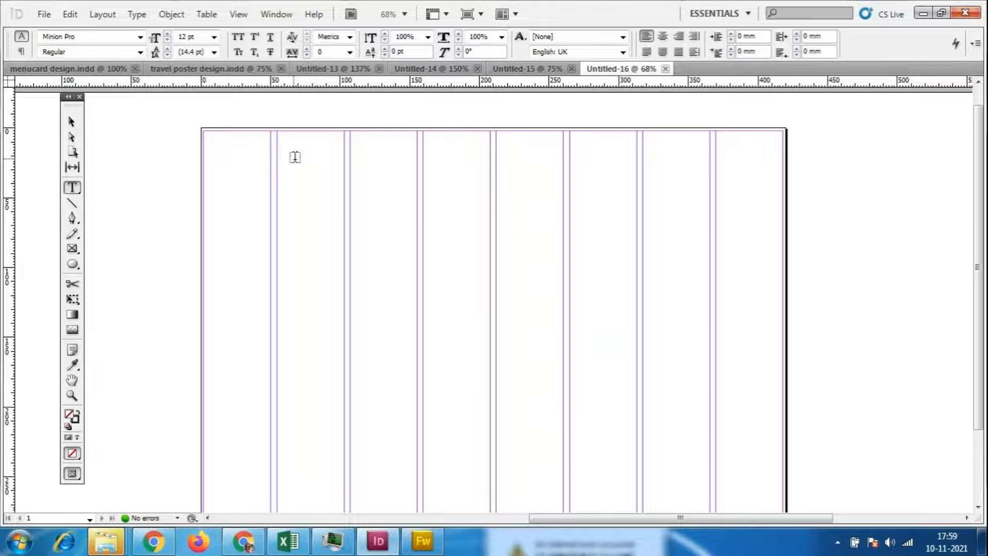
{"action": "left_click_drag", "start_coordinate": [276, 134], "coordinate": [709, 186]}
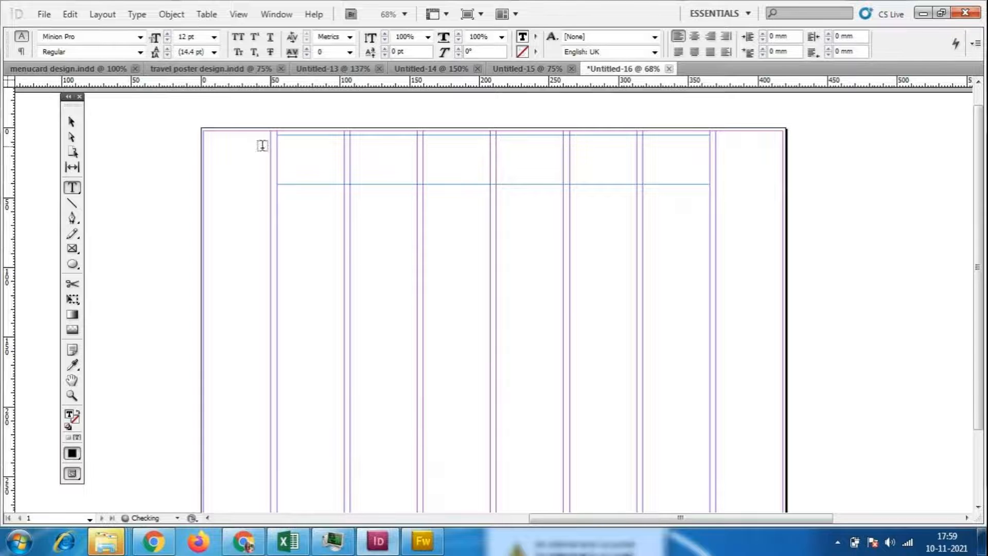
- Set the type size to 60 pt and enter THE TIMES OF INDIA in the masthead frame
{"action": "left_click", "coordinate": [214, 36]}
{"action": "left_click", "coordinate": [182, 180]}
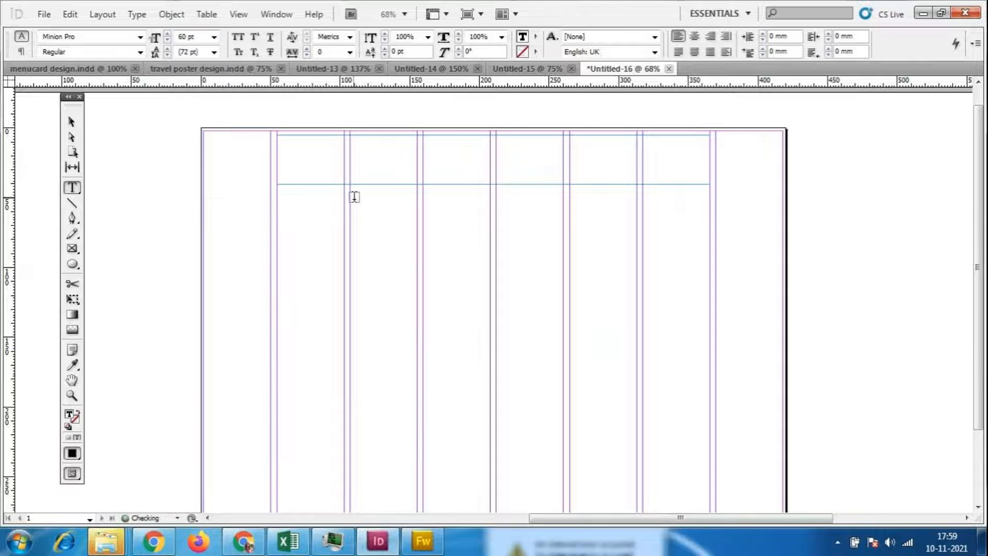
{"action": "type", "text": "TH"}
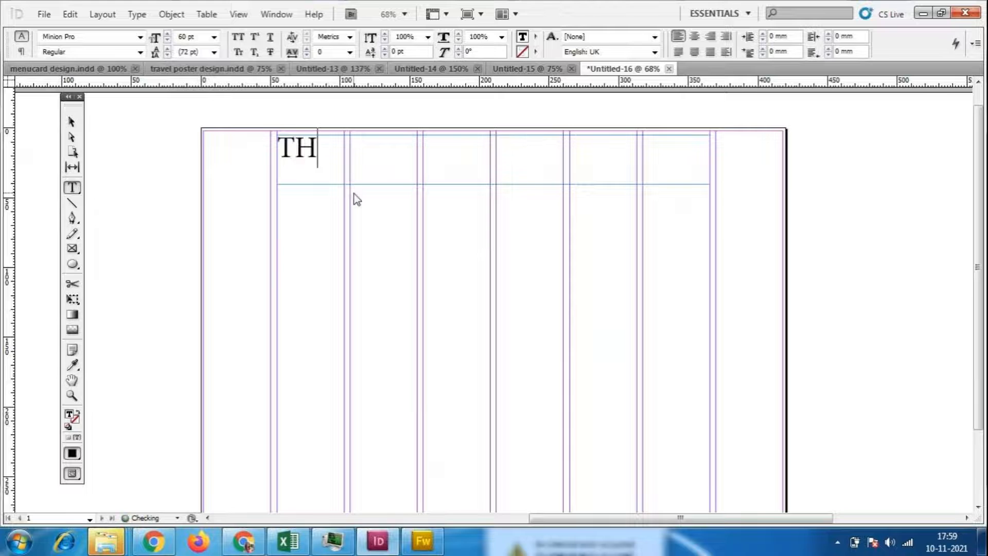
{"action": "type", "text": "E T"}
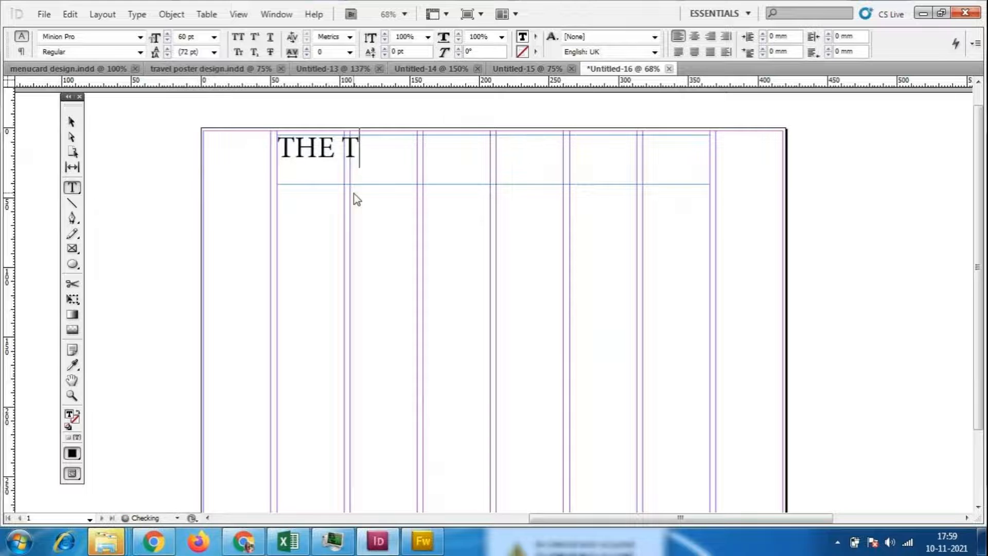
{"action": "type", "text": "IMES "}
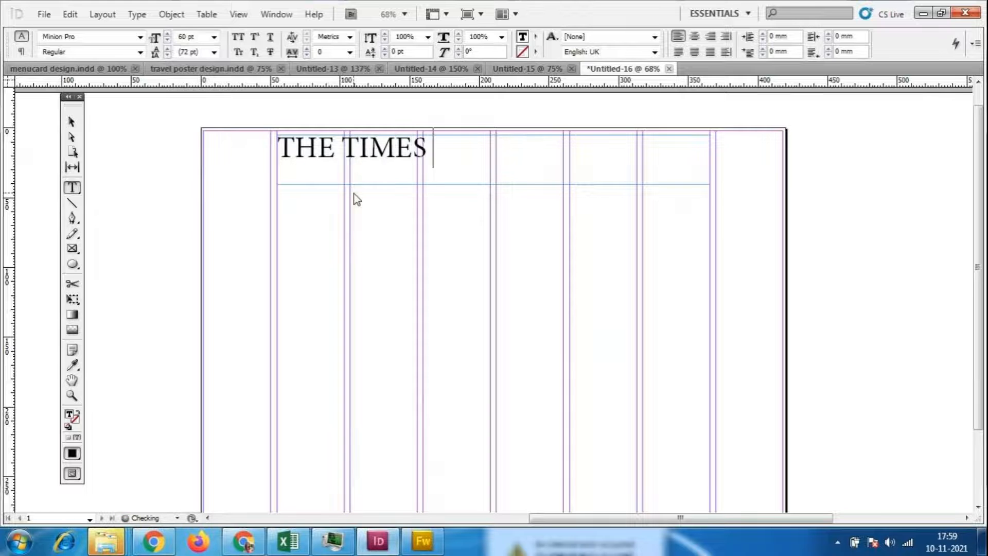
{"action": "type", "text": "OF IN"}
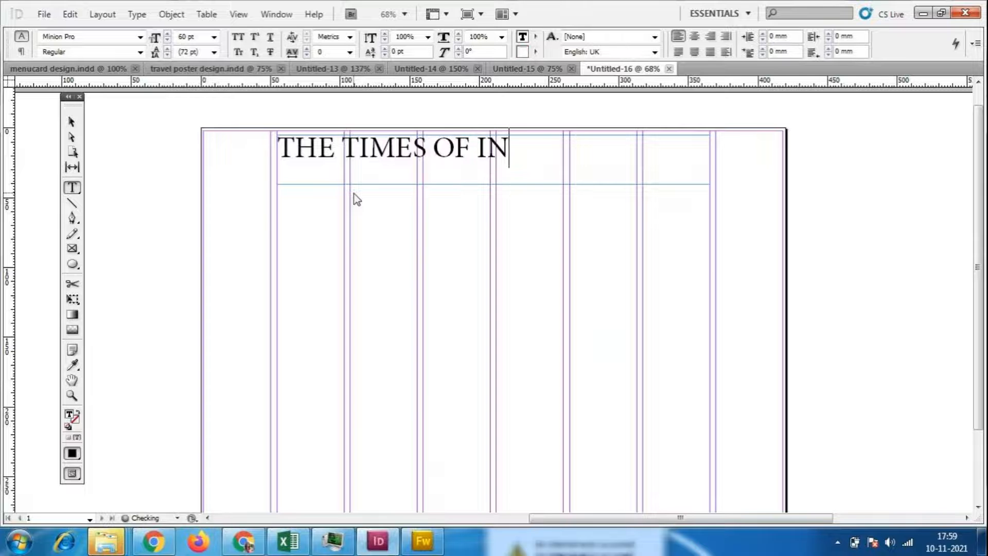
{"action": "type", "text": "DIA"}
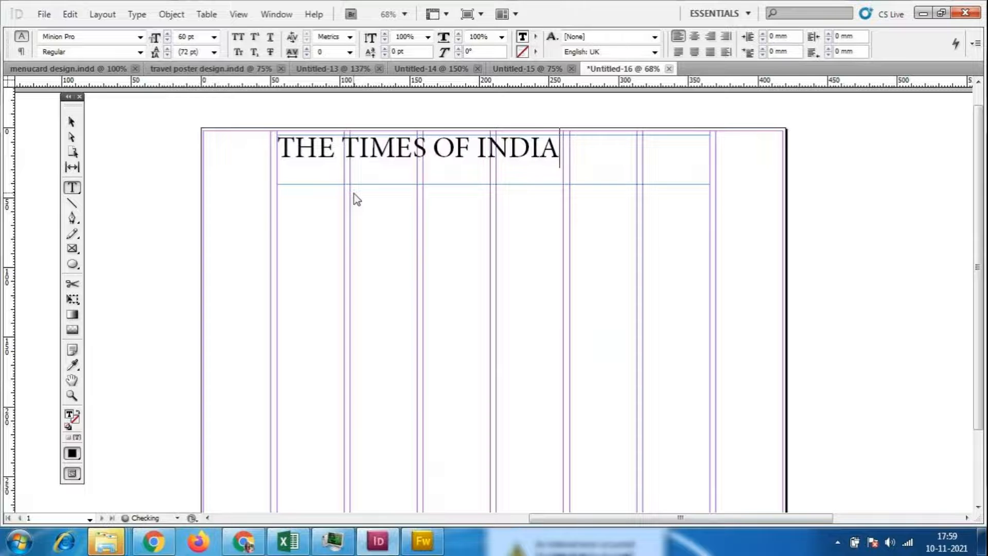
- Enlarge the masthead title through 72 pt and 85 pt to 92 pt so it spans the frame's width
{"action": "left_click_drag", "start_coordinate": [573, 167], "coordinate": [228, 144]}
{"action": "left_click", "coordinate": [213, 36]}
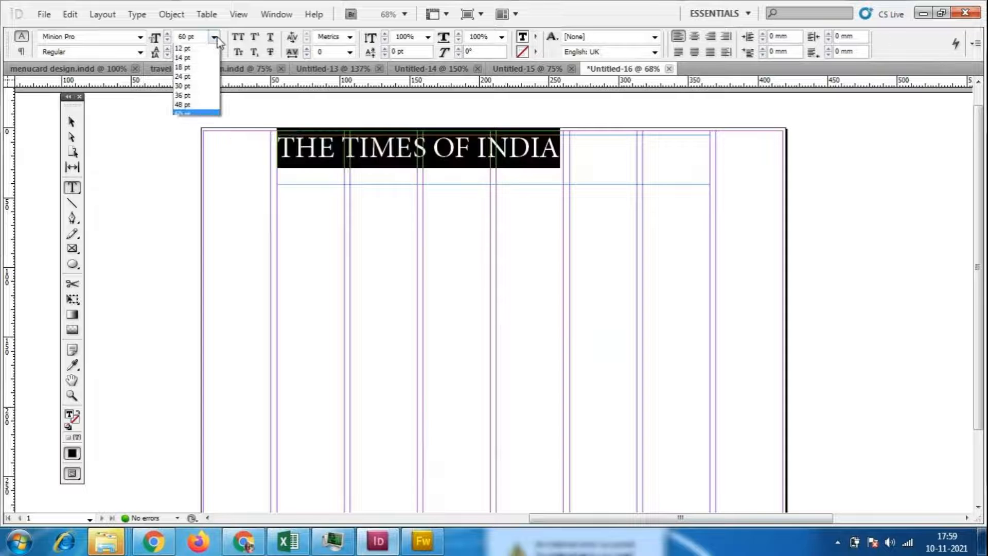
{"action": "left_click", "coordinate": [192, 191]}
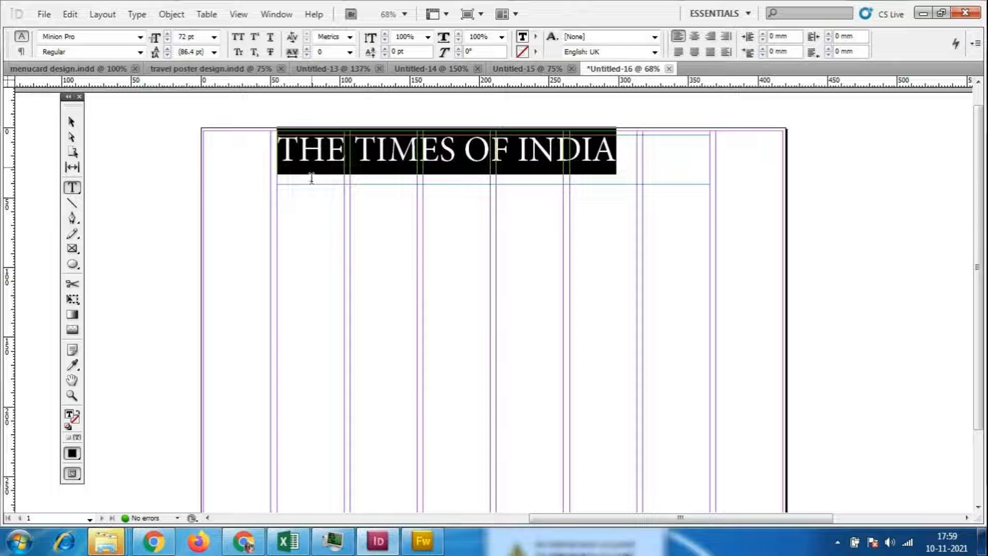
{"action": "triple_click", "coordinate": [196, 38]}
{"action": "type", "text": "85"}
{"action": "key", "text": "Return"}
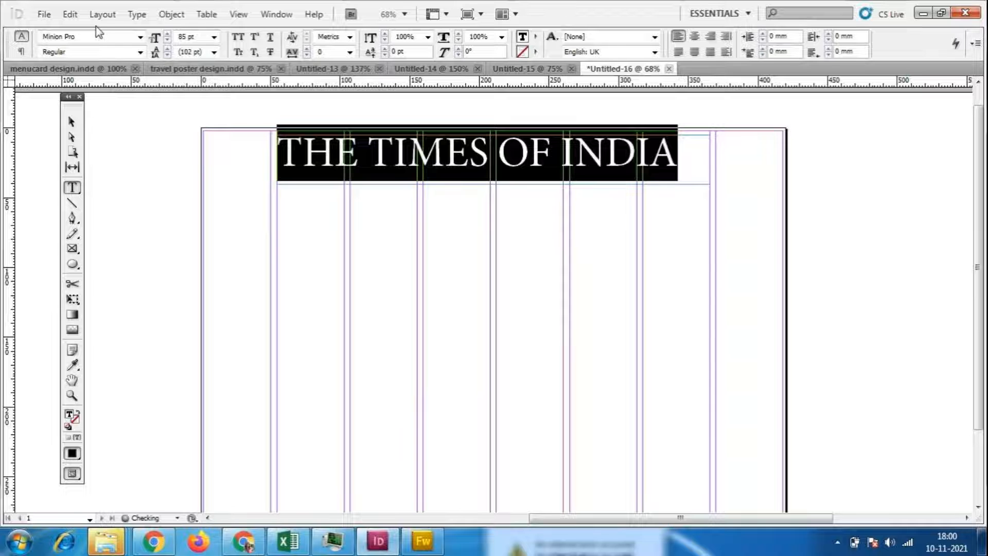
{"action": "triple_click", "coordinate": [195, 37]}
{"action": "type", "text": "92"}
{"action": "key", "text": "Return"}
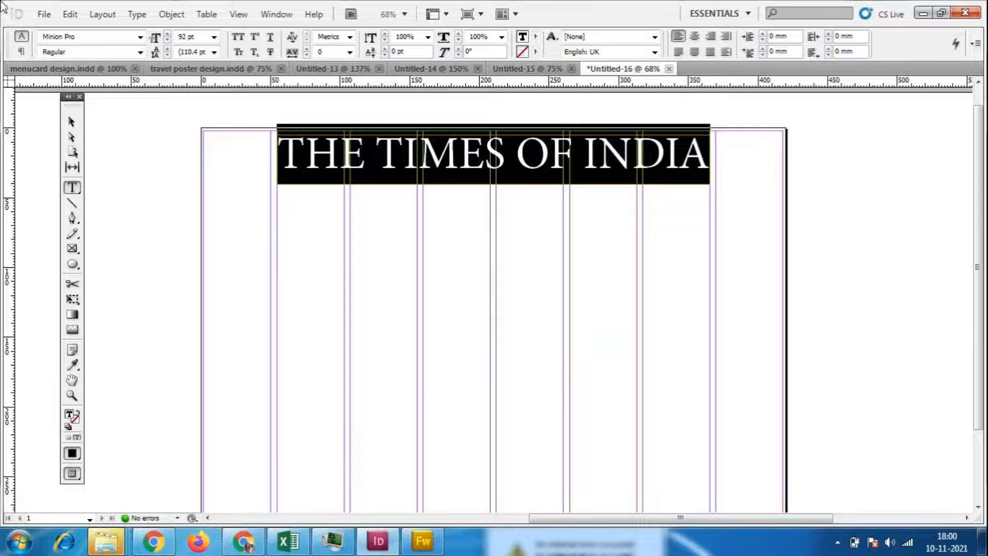
- Nudge the masthead frame down to a Y position of 7 mm
{"action": "left_click", "coordinate": [72, 122]}
{"action": "left_click", "coordinate": [168, 214]}
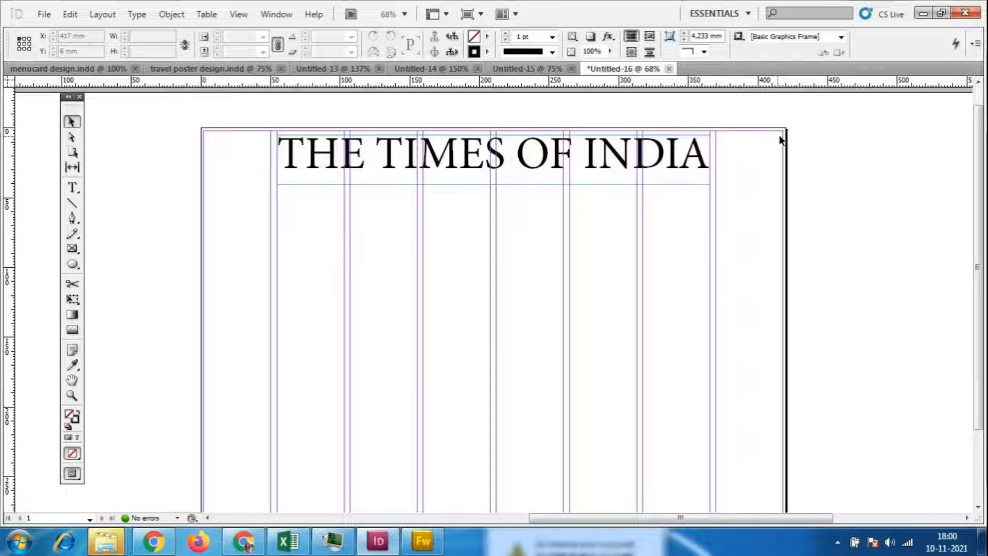
{"action": "left_click", "coordinate": [660, 148]}
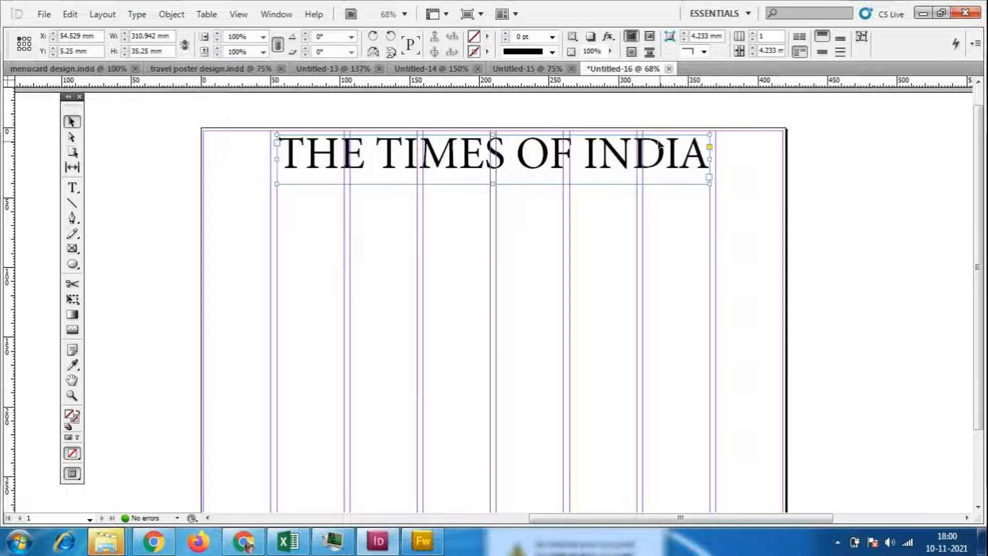
{"action": "key", "text": "Down"}
{"action": "key", "text": "Down"}
{"action": "key", "text": "Down"}
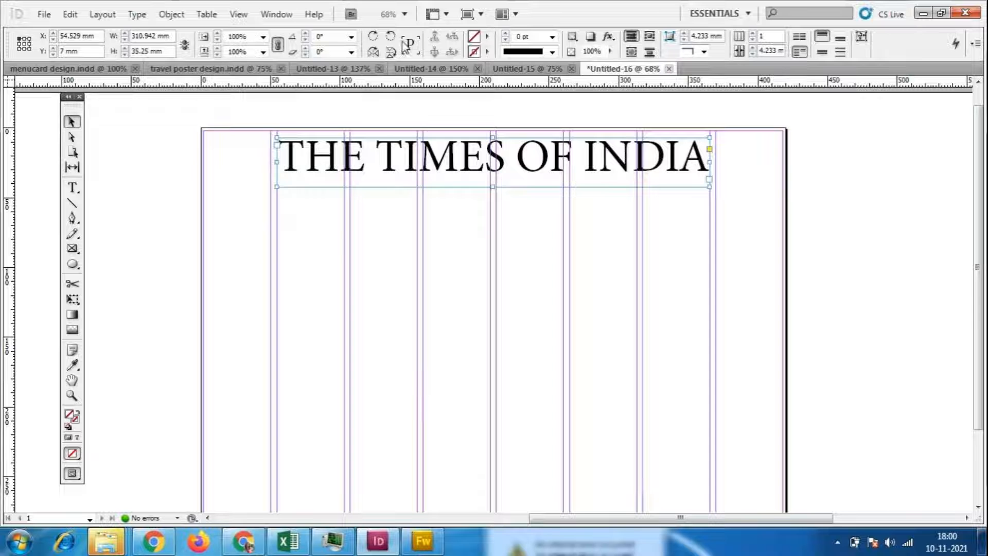
- Start another new one-page print document and set its page size to A3
{"action": "left_click", "coordinate": [529, 69]}
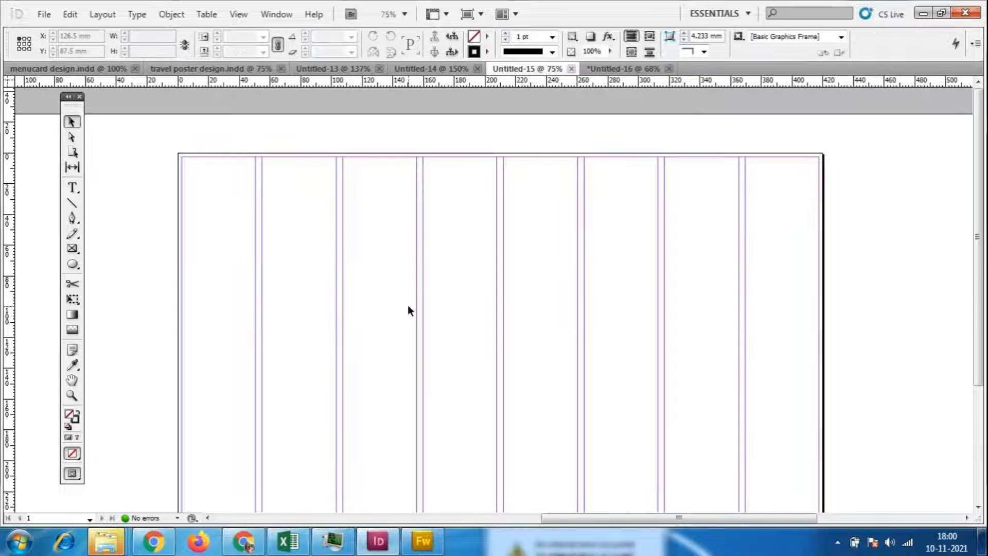
{"action": "left_click", "coordinate": [44, 14]}
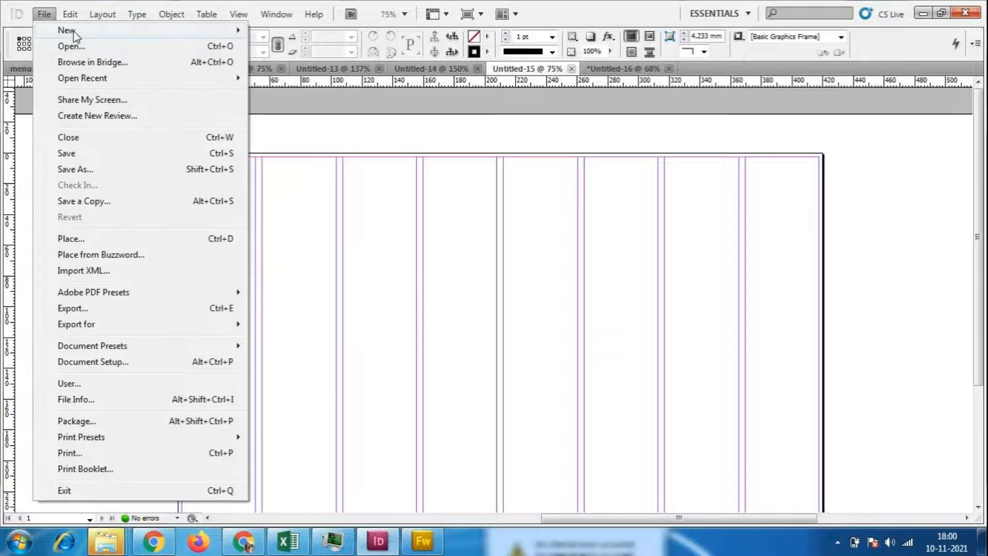
{"action": "mouse_move", "coordinate": [73, 29]}
{"action": "left_click", "coordinate": [315, 36]}
{"action": "left_click_drag", "start_coordinate": [550, 109], "coordinate": [492, 99]}
{"action": "left_click", "coordinate": [418, 200]}
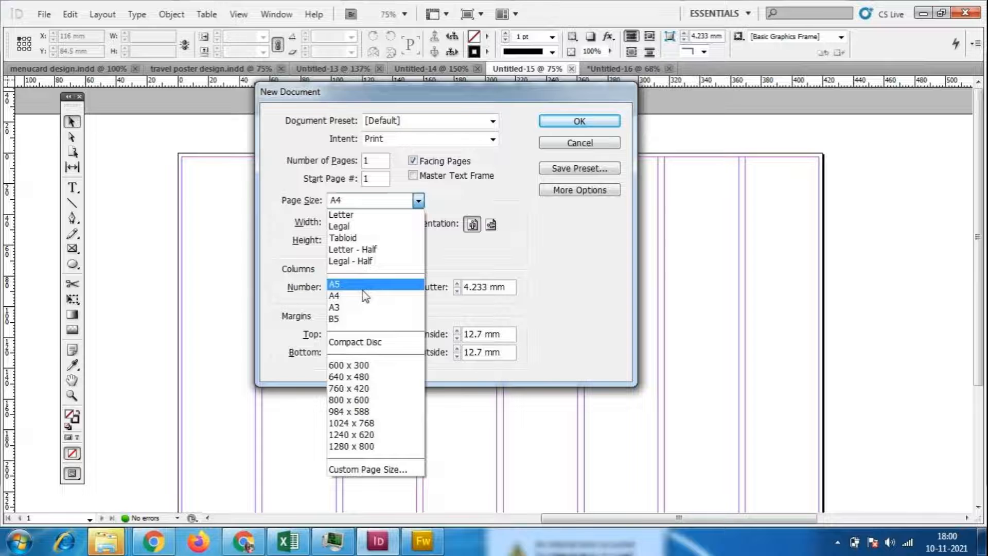
{"action": "left_click", "coordinate": [360, 307]}
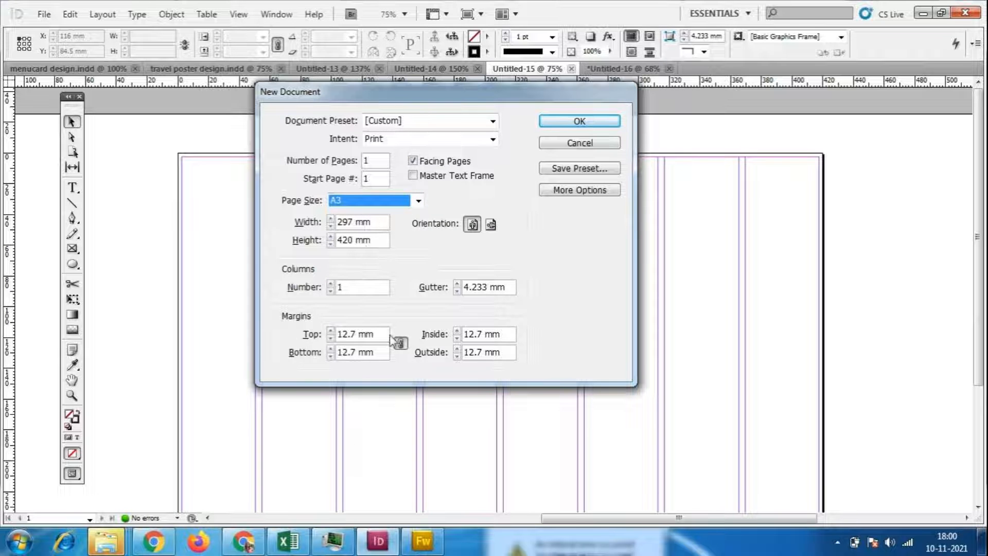
- Set all four margins of the new document to 5 mm
{"action": "left_click_drag", "start_coordinate": [380, 337], "coordinate": [300, 346]}
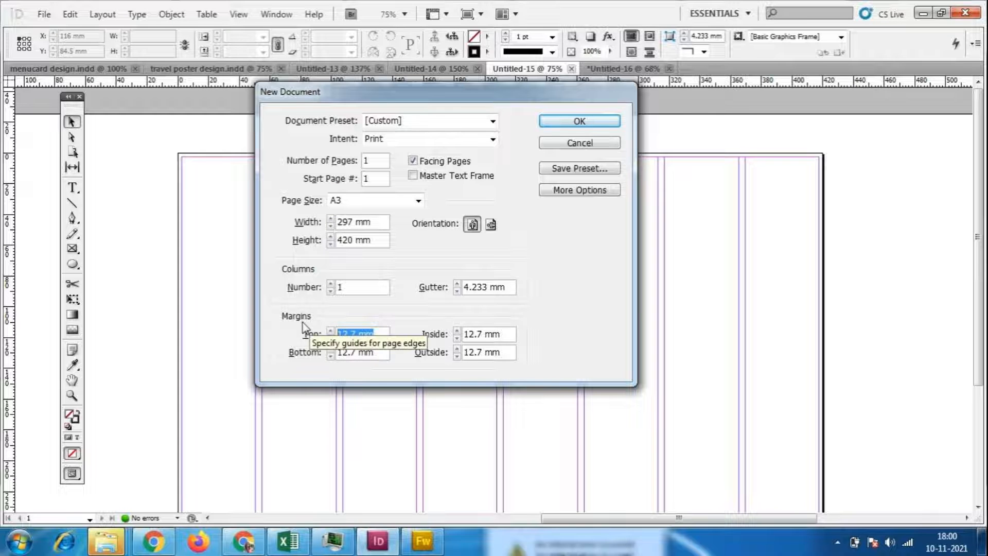
{"action": "type", "text": "5"}
{"action": "left_click_drag", "start_coordinate": [354, 342], "coordinate": [298, 338]}
{"action": "type", "text": "7"}
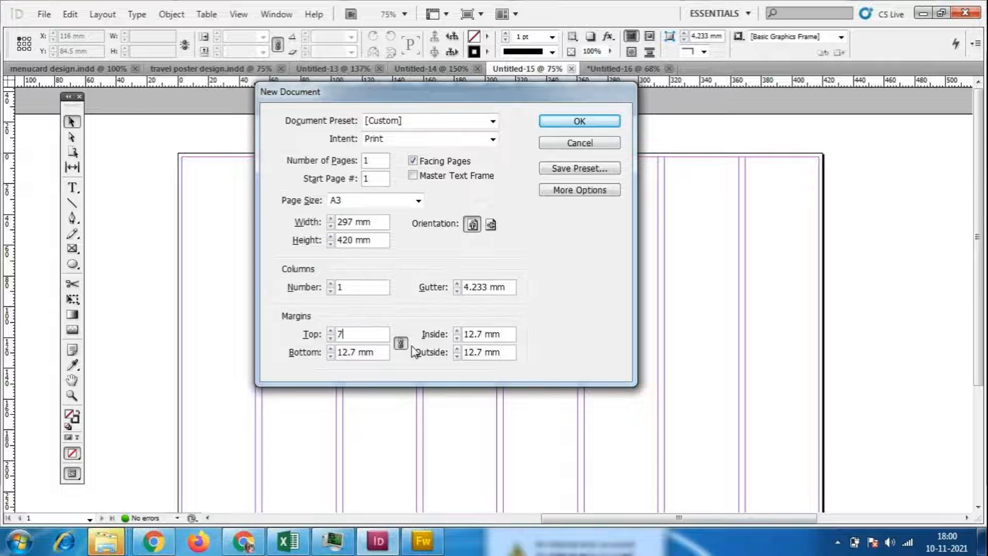
{"action": "left_click_drag", "start_coordinate": [360, 336], "coordinate": [264, 338]}
{"action": "type", "text": "5"}
- Set 8 columns with a 2.5 mm gutter in landscape orientation and create the document
{"action": "left_click_drag", "start_coordinate": [349, 289], "coordinate": [297, 299]}
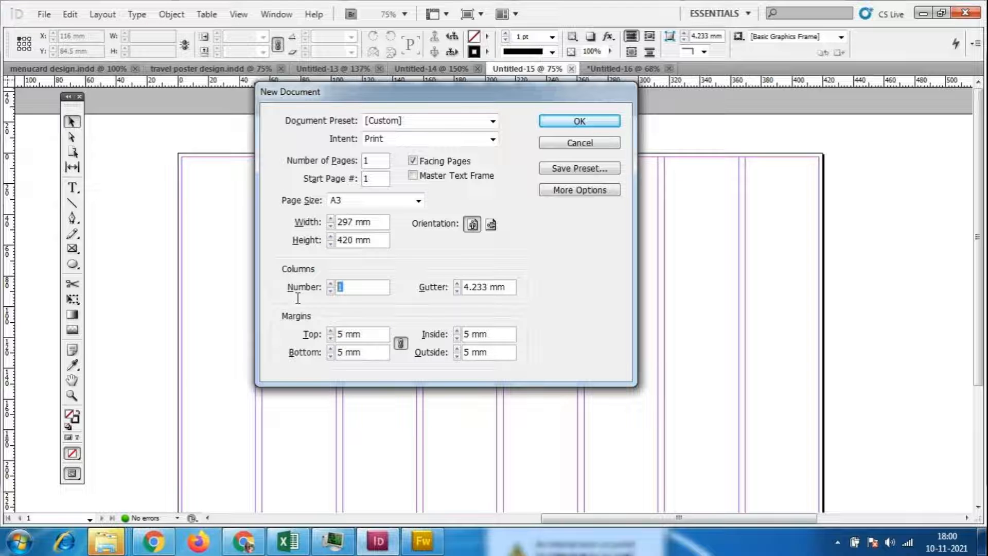
{"action": "type", "text": "8"}
{"action": "left_click", "coordinate": [492, 230]}
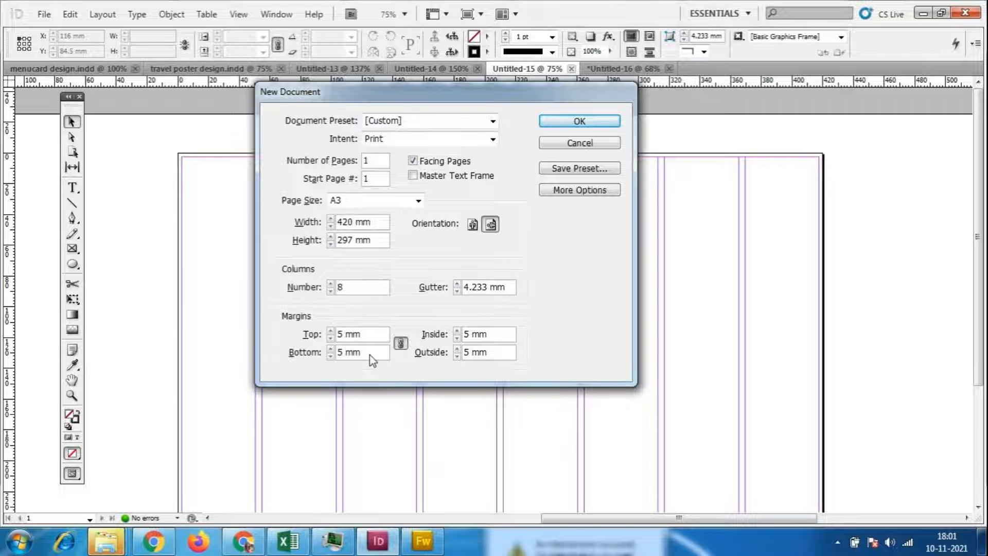
{"action": "left_click", "coordinate": [510, 285]}
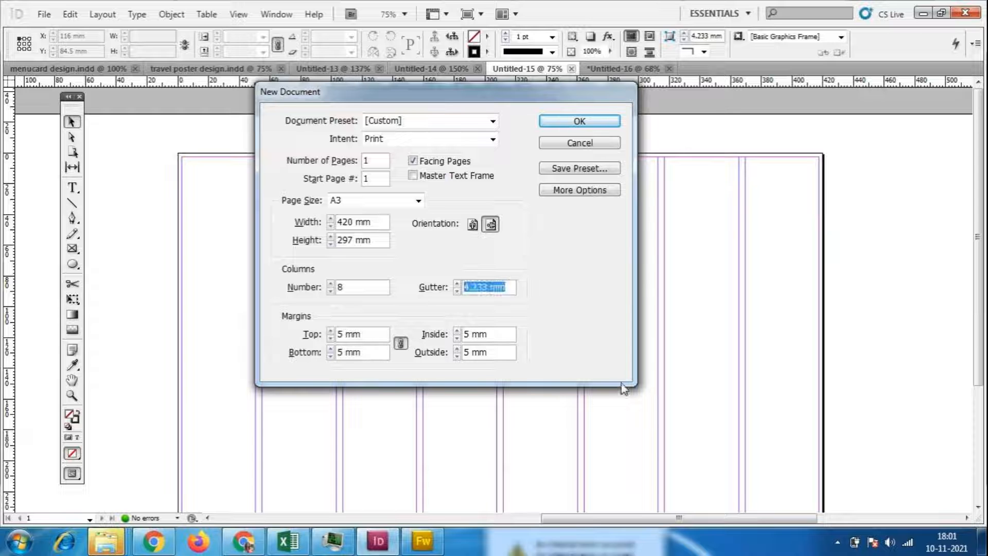
{"action": "type", "text": "2."}
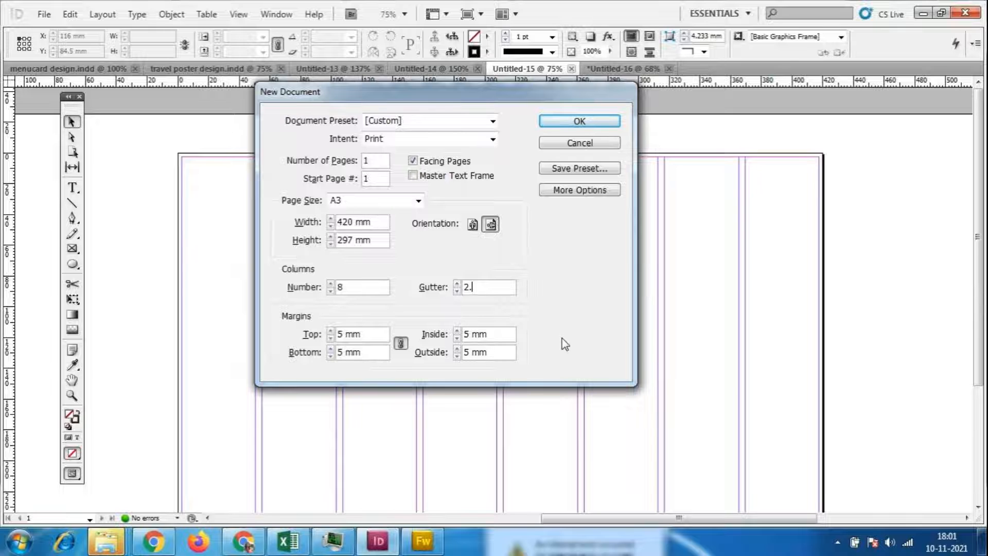
{"action": "type", "text": "5"}
{"action": "left_click", "coordinate": [581, 122]}
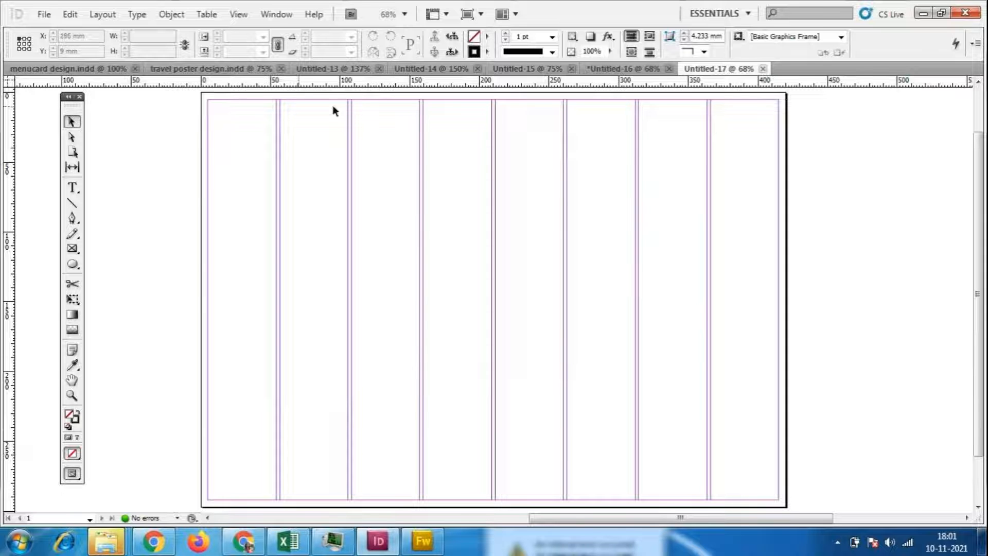
- Close all the untitled trial documents, discarding the unsaved masthead page
{"action": "left_click", "coordinate": [45, 14]}
{"action": "mouse_move", "coordinate": [72, 31]}
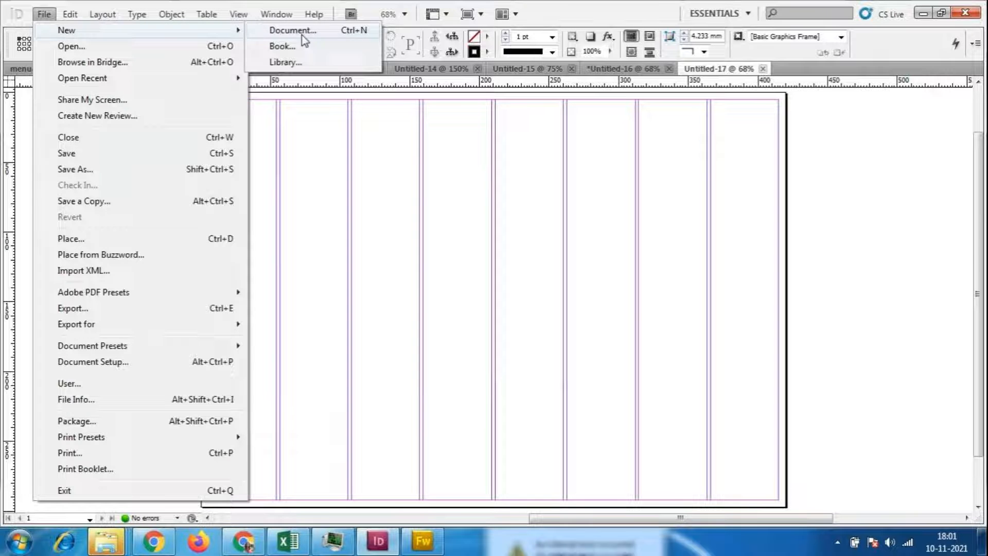
{"action": "left_click", "coordinate": [804, 289]}
{"action": "left_click", "coordinate": [763, 69]}
{"action": "left_click", "coordinate": [668, 69]}
{"action": "left_click", "coordinate": [568, 333]}
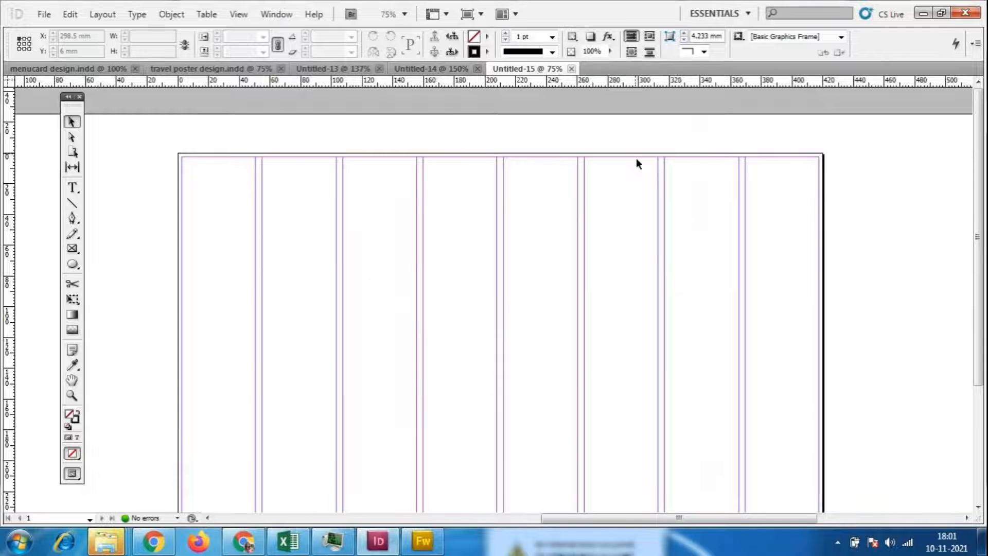
{"action": "left_click", "coordinate": [571, 68]}
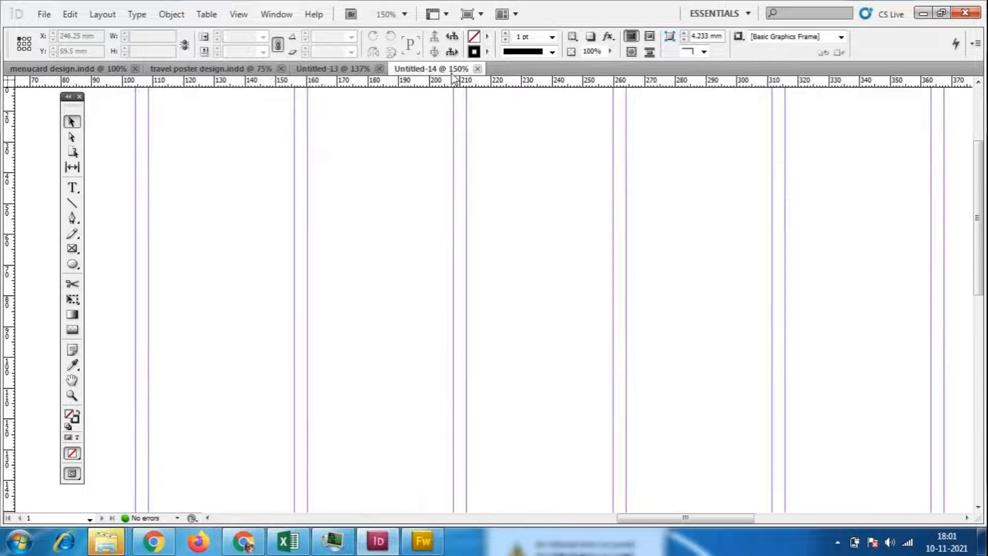
{"action": "left_click", "coordinate": [477, 68]}
{"action": "left_click", "coordinate": [379, 68]}
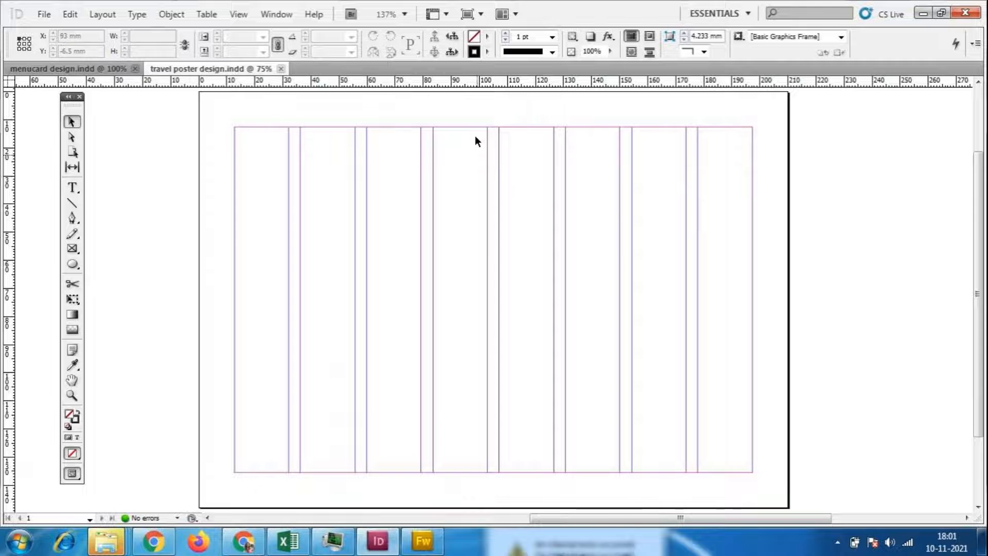
- Start another new one-page print document with its page size set to A3
{"action": "left_click", "coordinate": [44, 14]}
{"action": "mouse_move", "coordinate": [201, 31]}
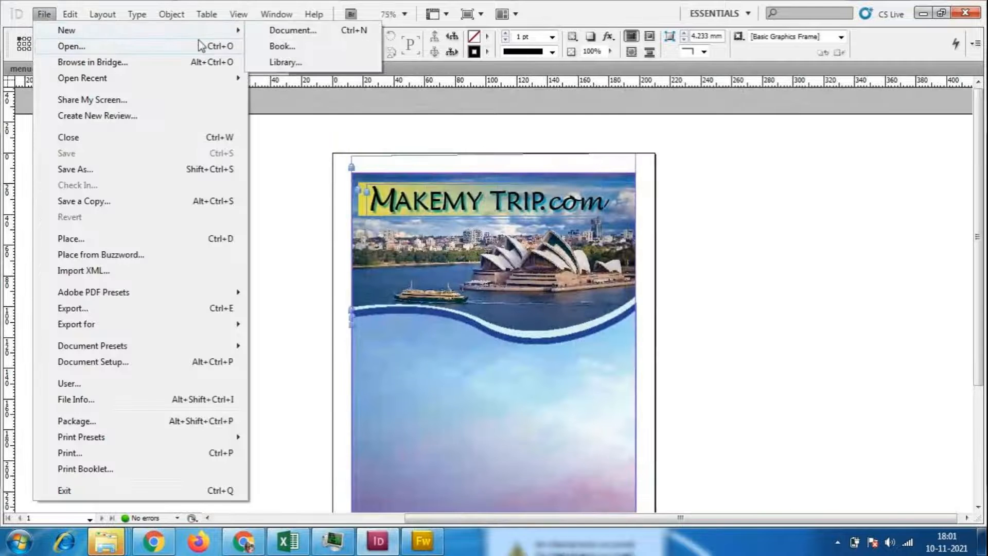
{"action": "left_click", "coordinate": [295, 30]}
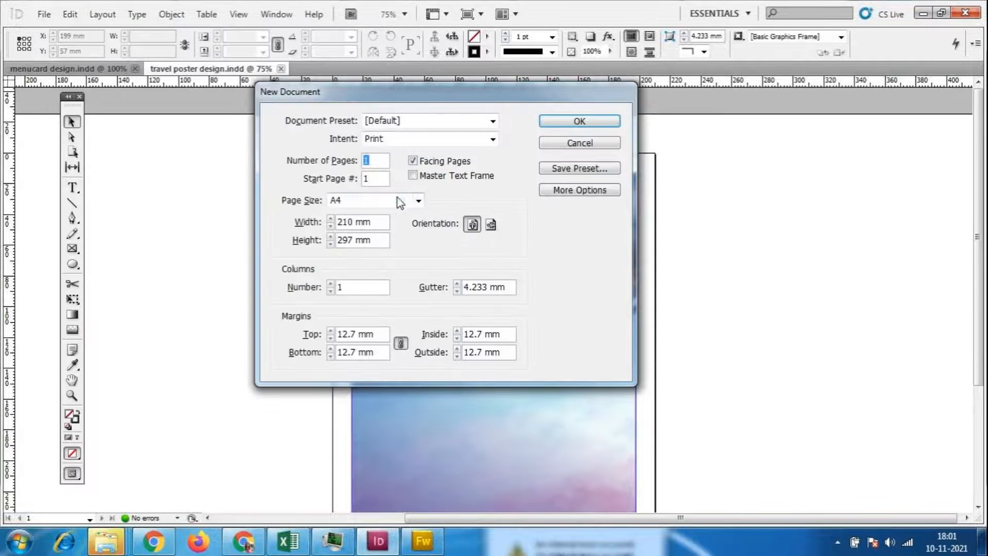
{"action": "left_click", "coordinate": [418, 202]}
{"action": "left_click", "coordinate": [340, 305]}
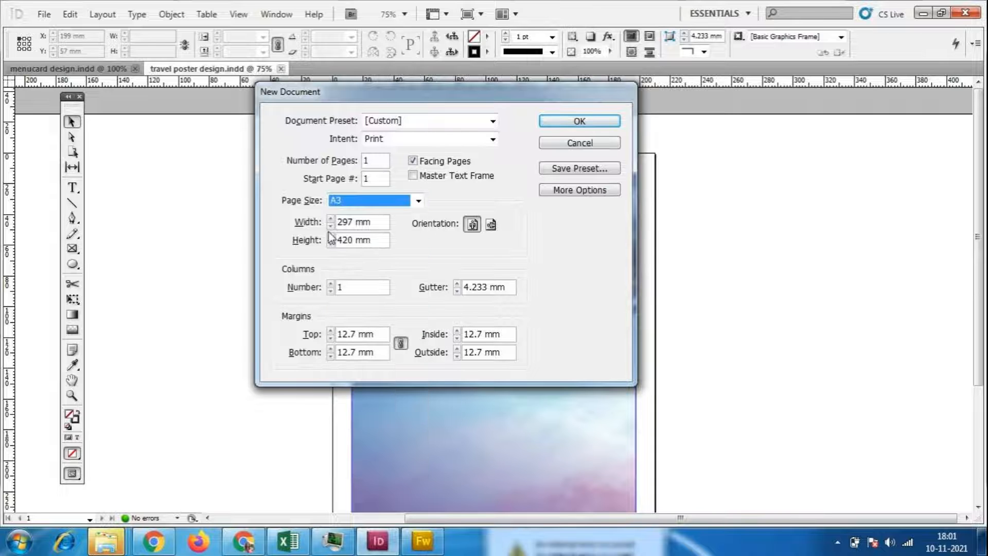
- Set the column gutter to 2 mm and all four margins of the new document to 10 mm
{"action": "left_click", "coordinate": [508, 287]}
{"action": "left_click_drag", "start_coordinate": [508, 287], "coordinate": [465, 287]}
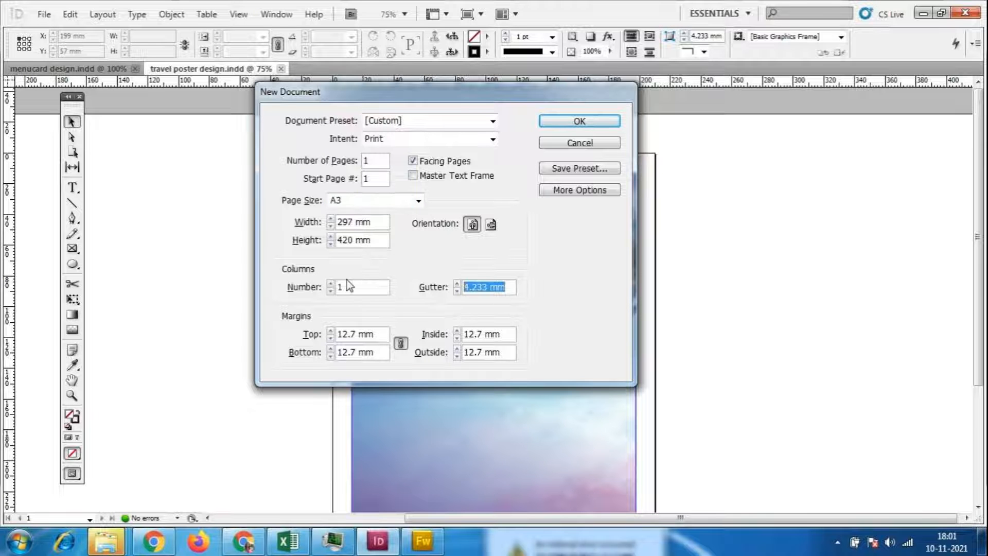
{"action": "type", "text": "2"}
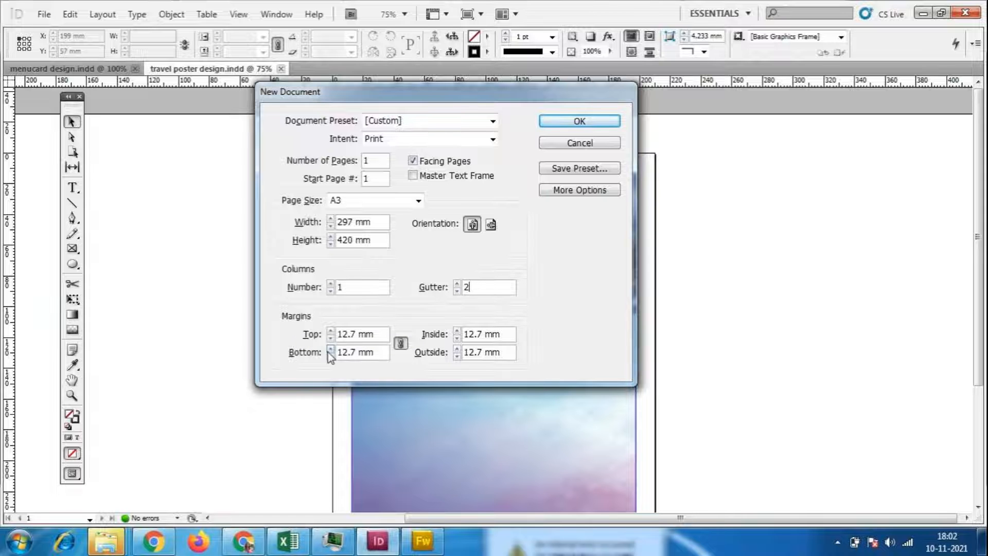
{"action": "key", "text": "Tab"}
{"action": "type", "text": "1"}
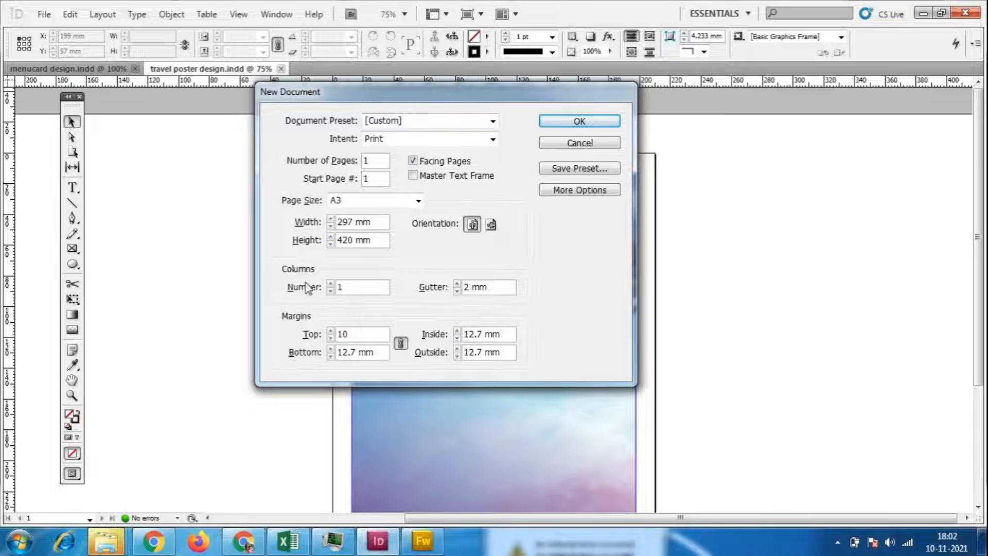
- Set 8 columns in landscape orientation and create the document
{"action": "left_click", "coordinate": [331, 284]}
{"action": "double_click", "coordinate": [340, 287]}
{"action": "type", "text": "8"}
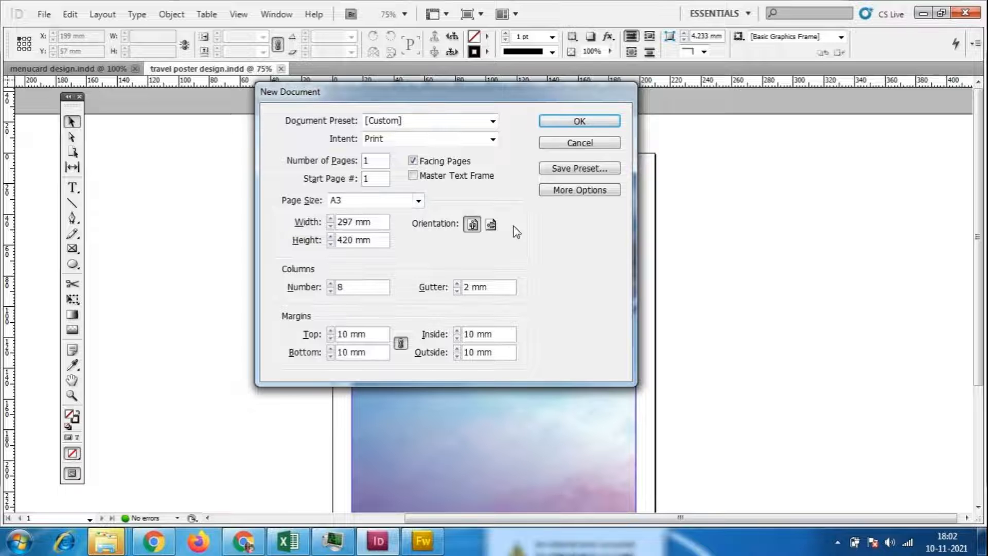
{"action": "left_click", "coordinate": [492, 225]}
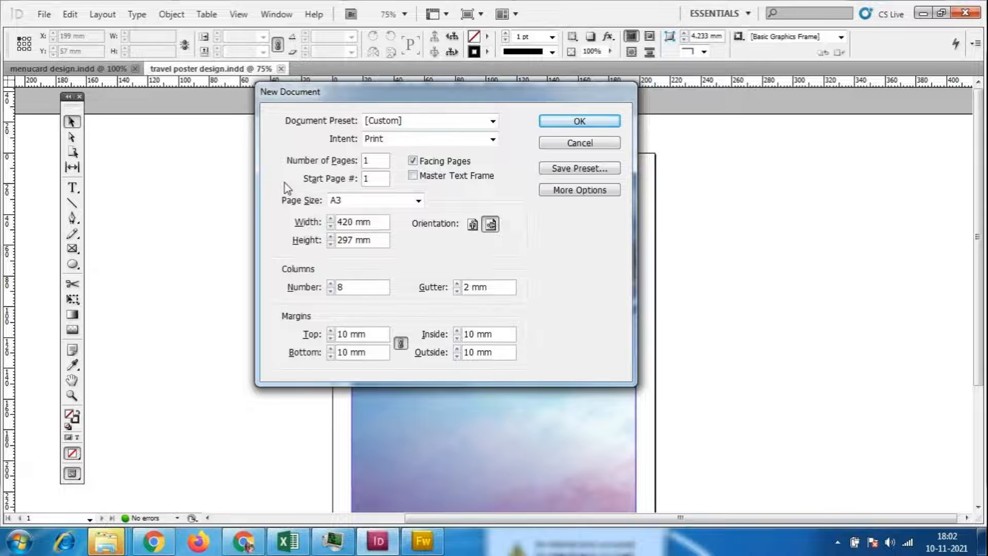
{"action": "left_click", "coordinate": [581, 121]}
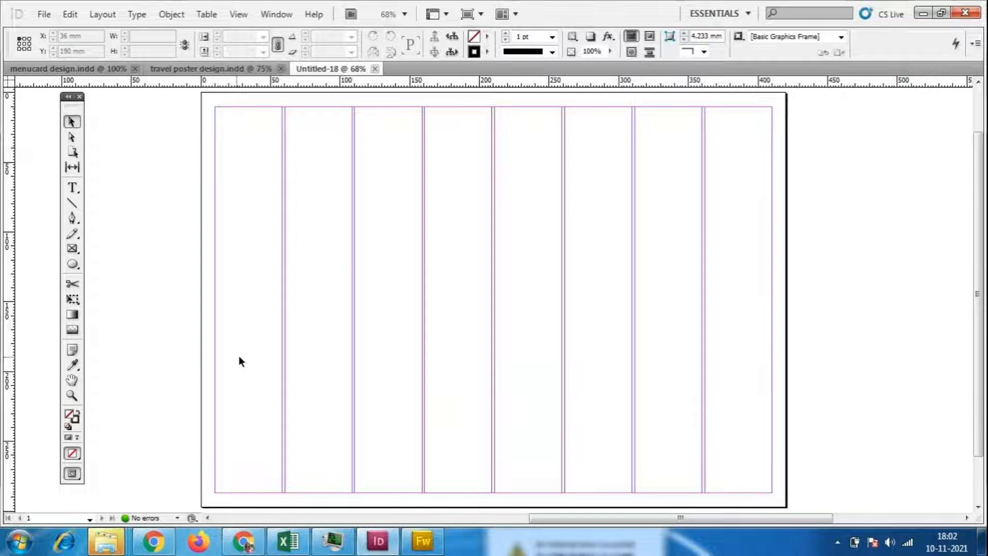
- Draw a masthead text frame about 297 mm wide and 42.5 mm high across the six middle columns at the top margin
{"action": "key", "text": "ctrl+1"}
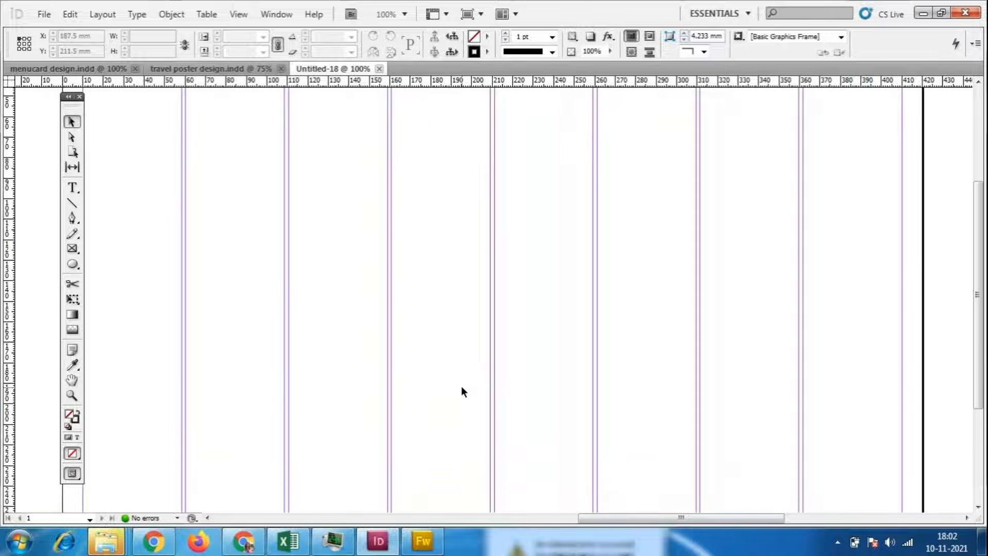
{"action": "key", "text": "ctrl+equal"}
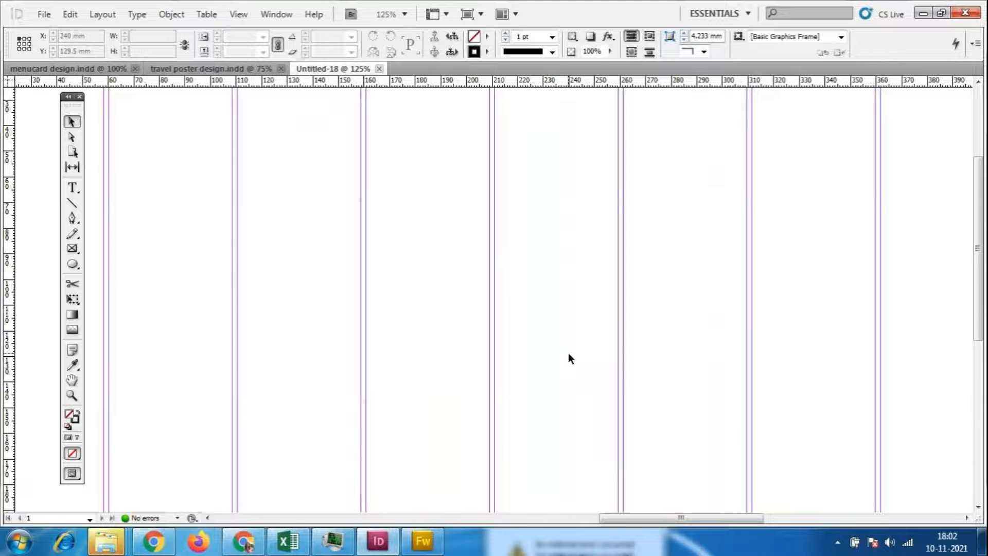
{"action": "scroll", "coordinate": [568, 353], "scroll_direction": "up", "scroll_amount": 5}
{"action": "mouse_move", "coordinate": [677, 519]}
{"action": "left_mouse_down"}
{"action": "mouse_move", "coordinate": [635, 517]}
{"action": "mouse_move", "coordinate": [671, 518]}
{"action": "left_mouse_up"}
{"action": "key", "text": "ctrl+minus"}
{"action": "key", "text": "ctrl+minus"}
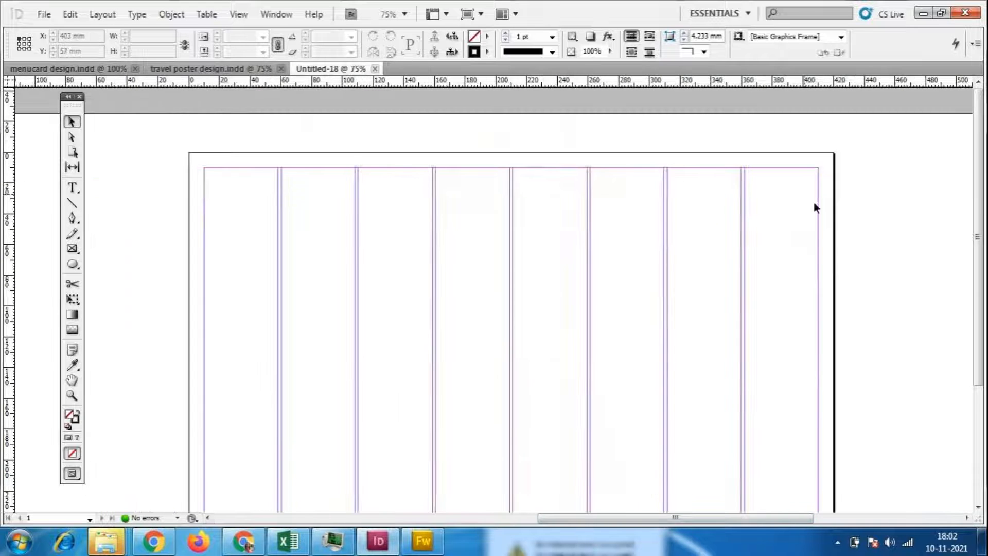
{"action": "left_click", "coordinate": [72, 187]}
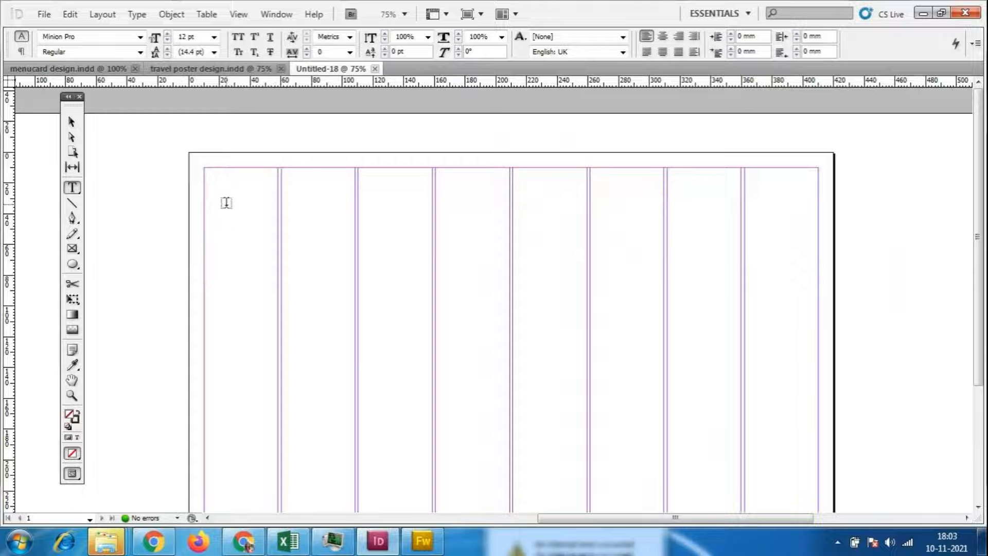
{"action": "left_click_drag", "start_coordinate": [285, 170], "coordinate": [741, 237]}
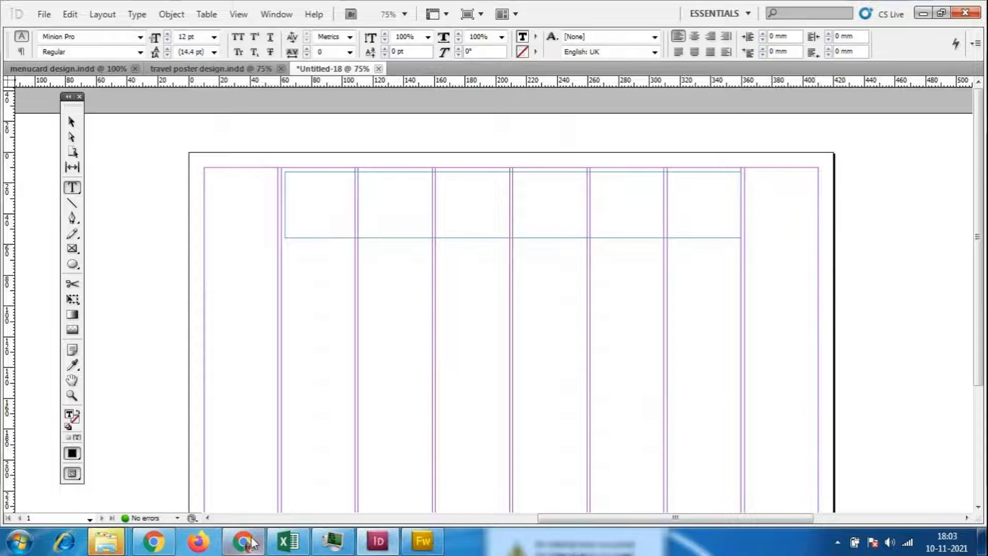
{"action": "left_click", "coordinate": [246, 542]}
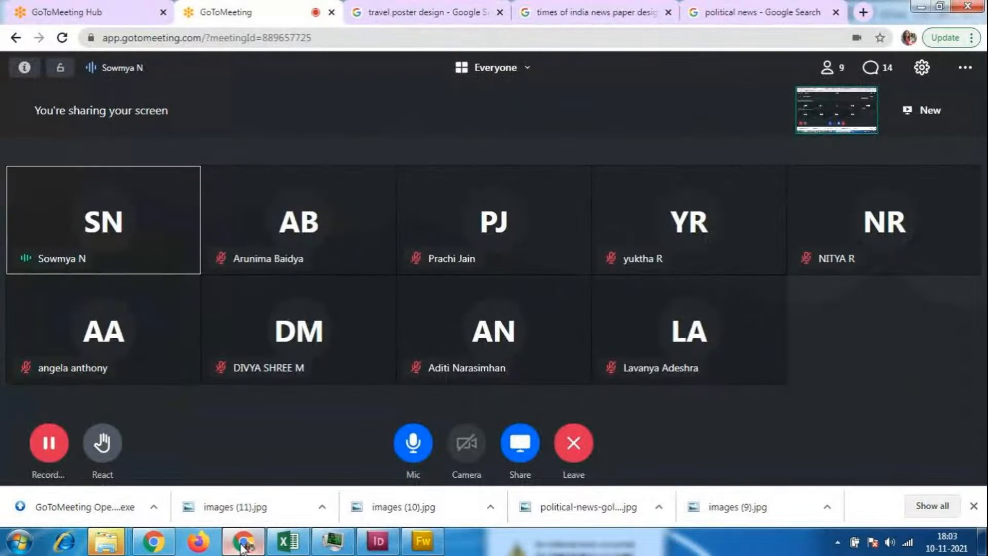
{"action": "left_click", "coordinate": [242, 544]}
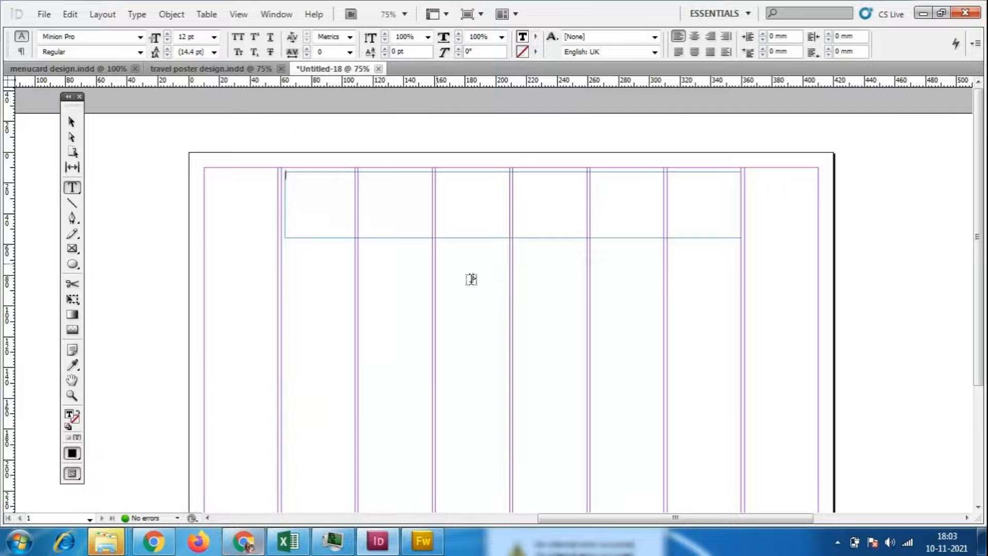
- Enter the masthead text "THE TIMES OF INDIA" in the frame at 72 pt
{"action": "left_click", "coordinate": [301, 191]}
{"action": "left_click", "coordinate": [214, 36]}
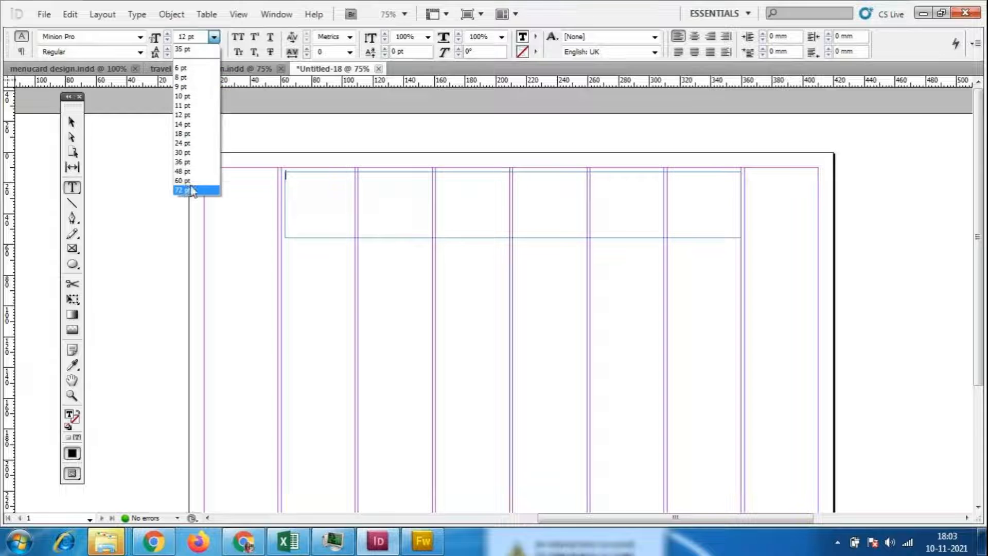
{"action": "left_click", "coordinate": [187, 190]}
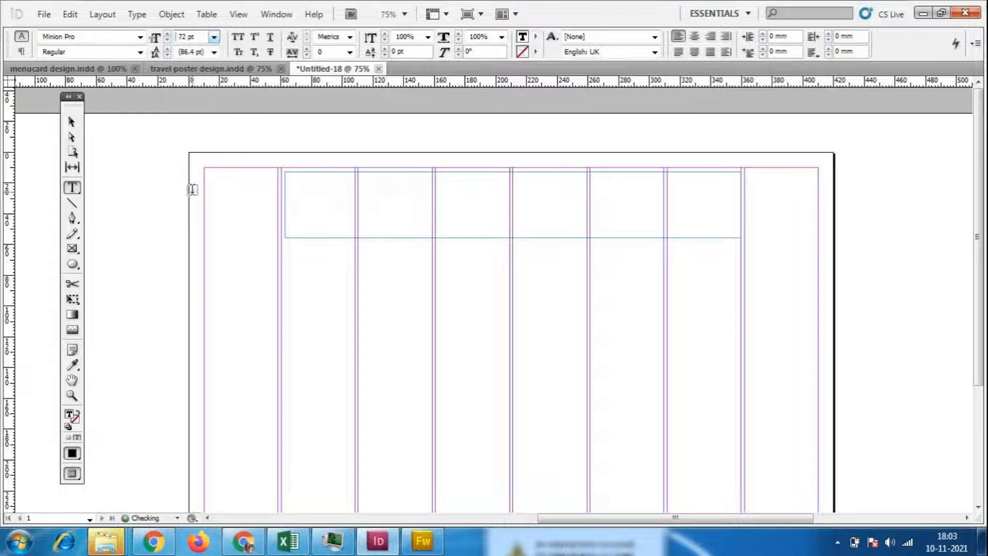
{"action": "type", "text": "THE "}
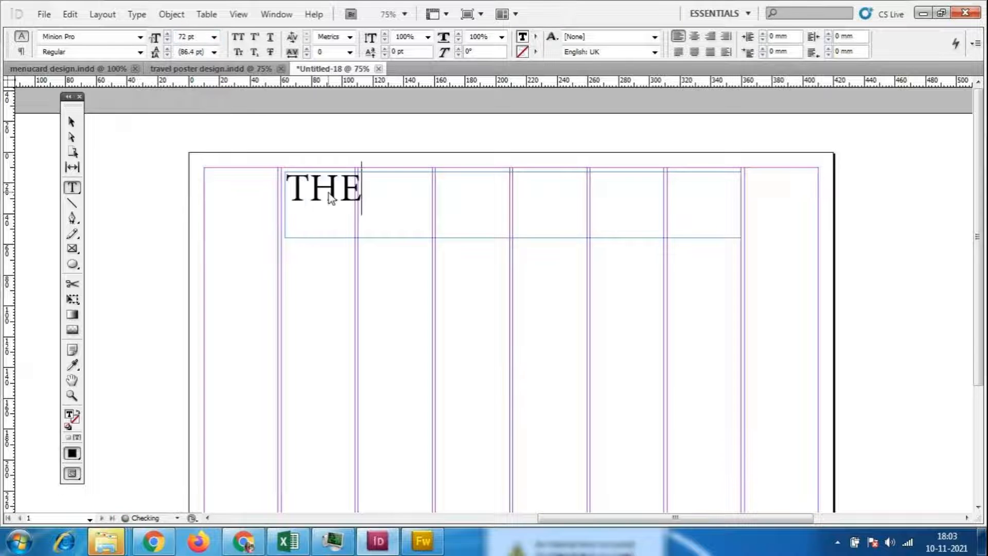
{"action": "type", "text": "TIM"}
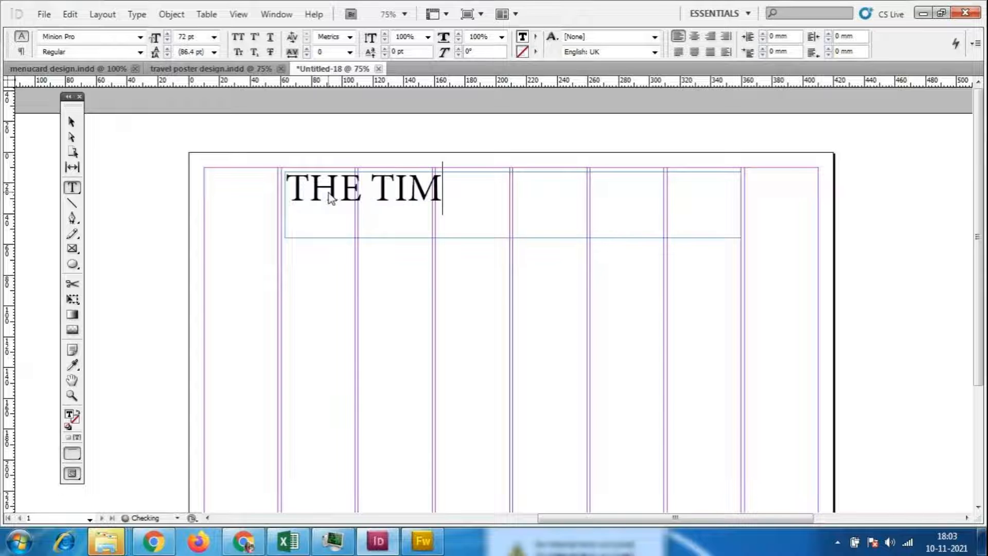
{"action": "type", "text": "ES OF "}
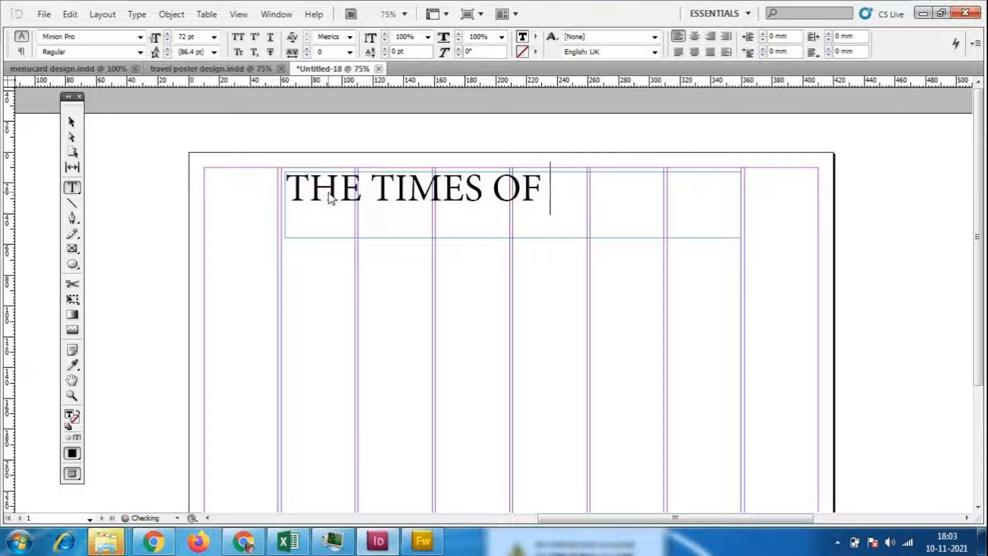
{"action": "type", "text": "INDIA"}
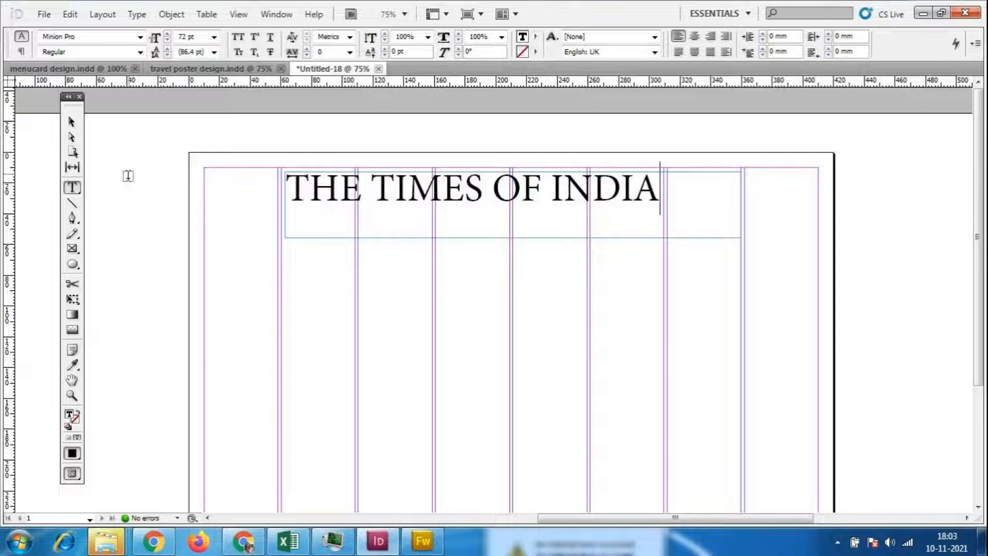
- Enlarge the whole masthead text, trying 100 pt and 90 pt before setting it to 88 pt
{"action": "left_click_drag", "start_coordinate": [662, 189], "coordinate": [273, 189]}
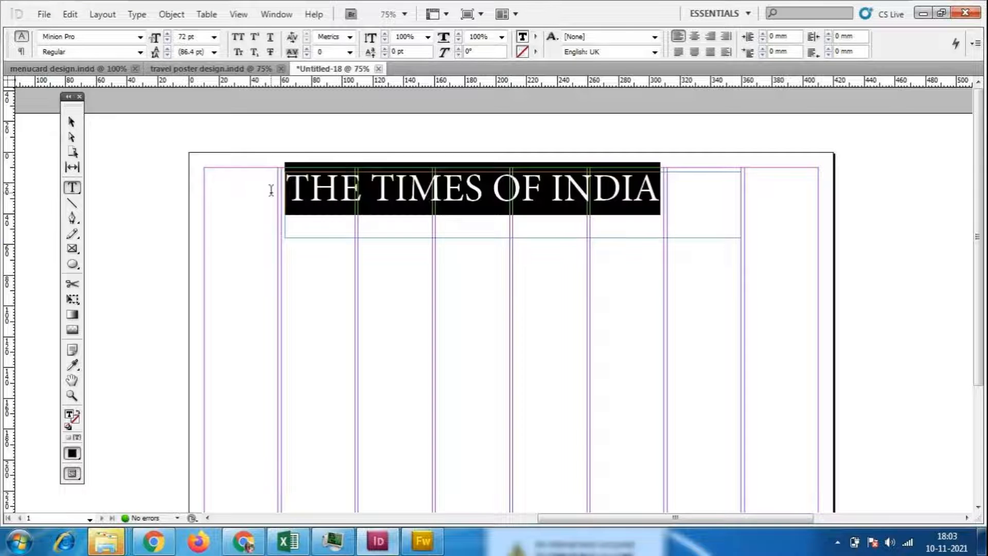
{"action": "left_click", "coordinate": [192, 37]}
{"action": "type", "text": "100"}
{"action": "key", "text": "Return"}
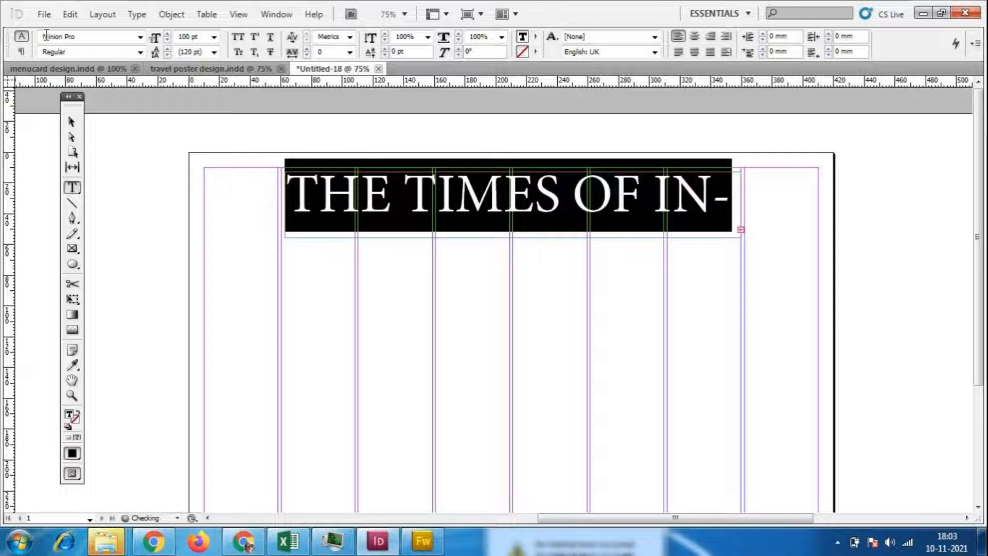
{"action": "left_click", "coordinate": [210, 37]}
{"action": "type", "text": "90"}
{"action": "key", "text": "Return"}
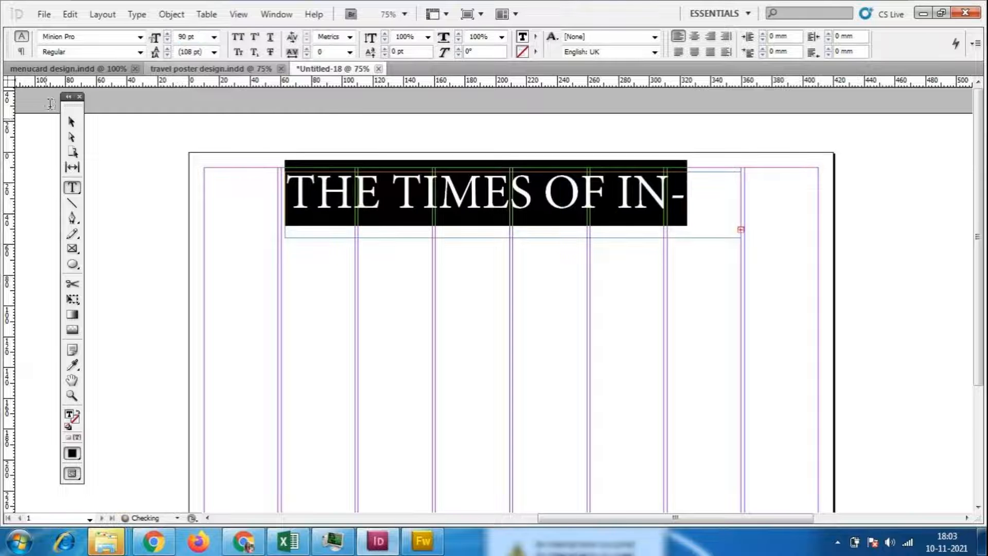
{"action": "left_click", "coordinate": [208, 39]}
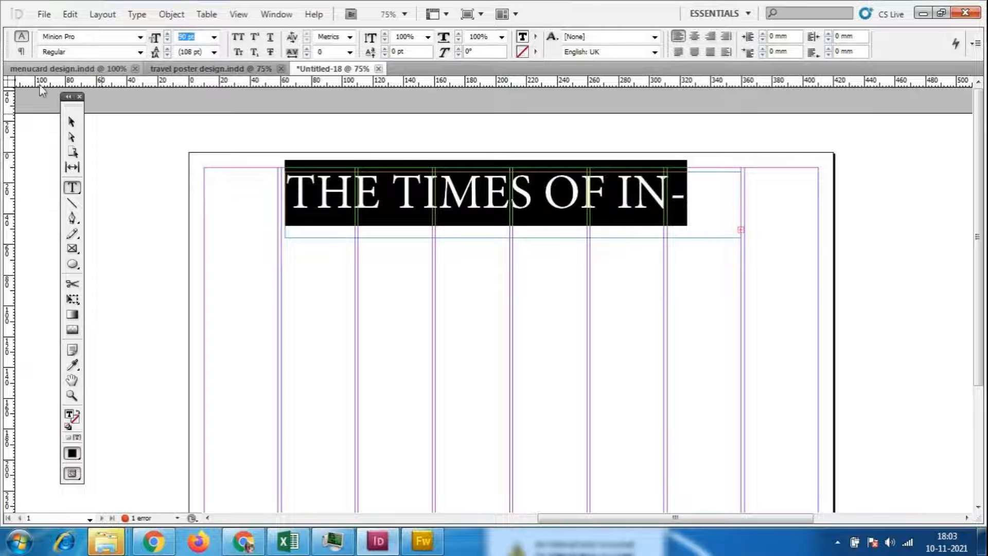
{"action": "type", "text": "88"}
{"action": "key", "text": "Return"}
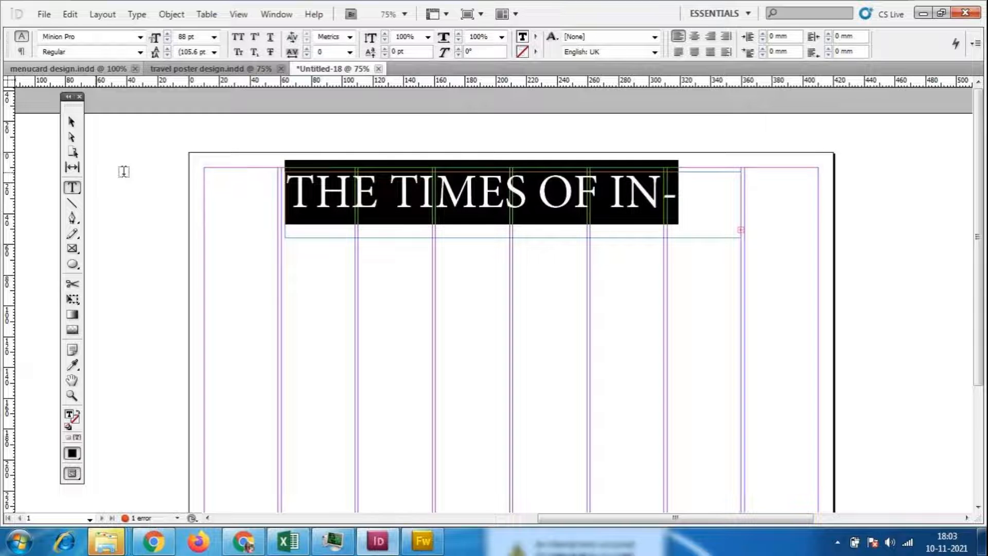
- Widen the masthead frame on its right side so the full title fits on one line, and move the frame to X 61 mm
{"action": "left_click", "coordinate": [72, 121]}
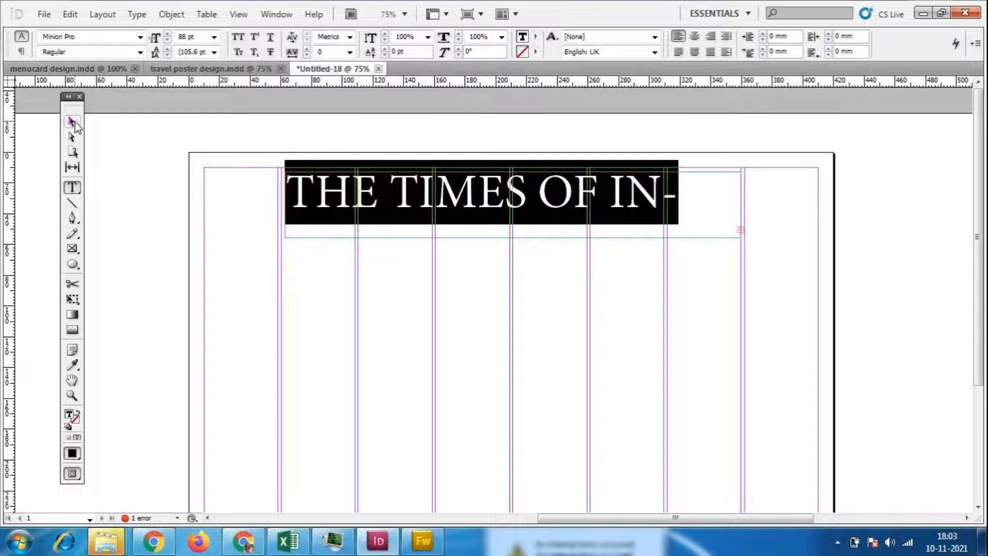
{"action": "left_click", "coordinate": [298, 287]}
{"action": "left_click", "coordinate": [739, 208]}
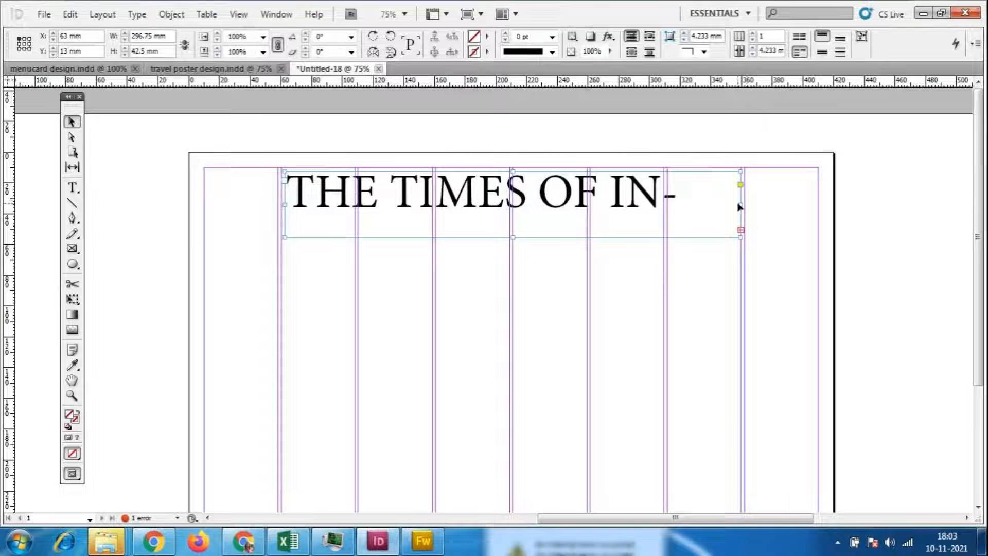
{"action": "left_click_drag", "start_coordinate": [741, 208], "coordinate": [752, 207]}
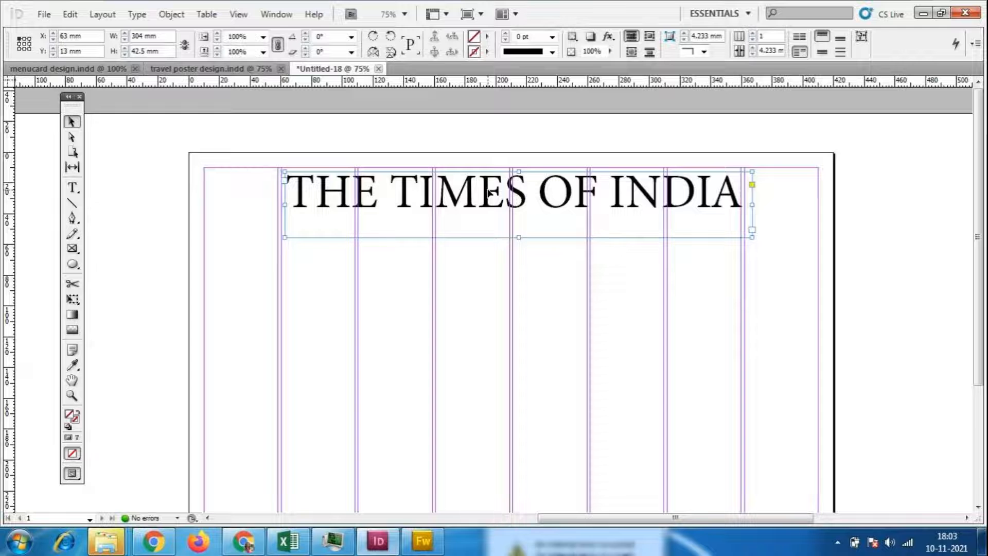
{"action": "left_click_drag", "start_coordinate": [487, 192], "coordinate": [493, 194]}
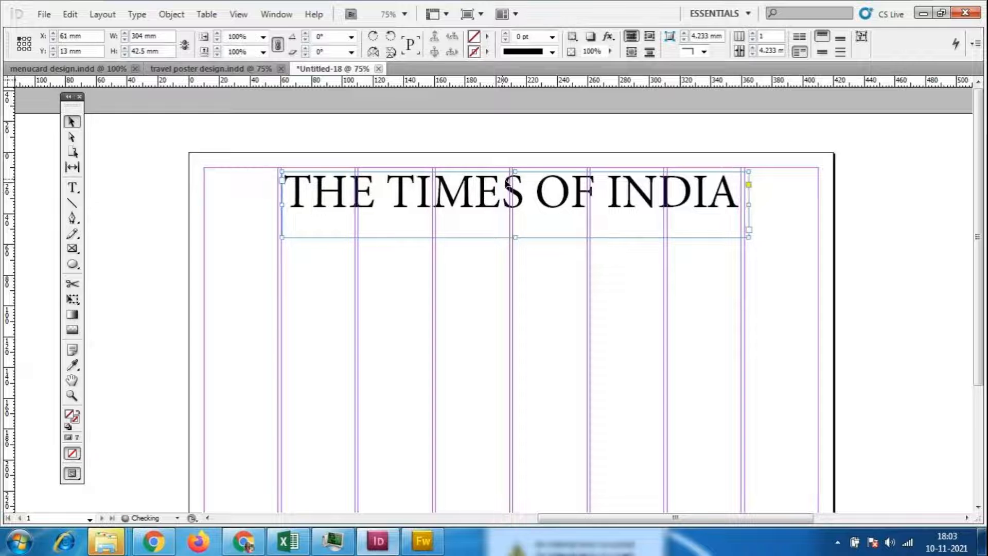
{"action": "left_click_drag", "start_coordinate": [748, 204], "coordinate": [273, 195]}
- Try the Arial Rounded MT Bold font on the whole masthead text and undo the font change
{"action": "double_click", "coordinate": [761, 201]}
{"action": "left_click", "coordinate": [140, 36]}
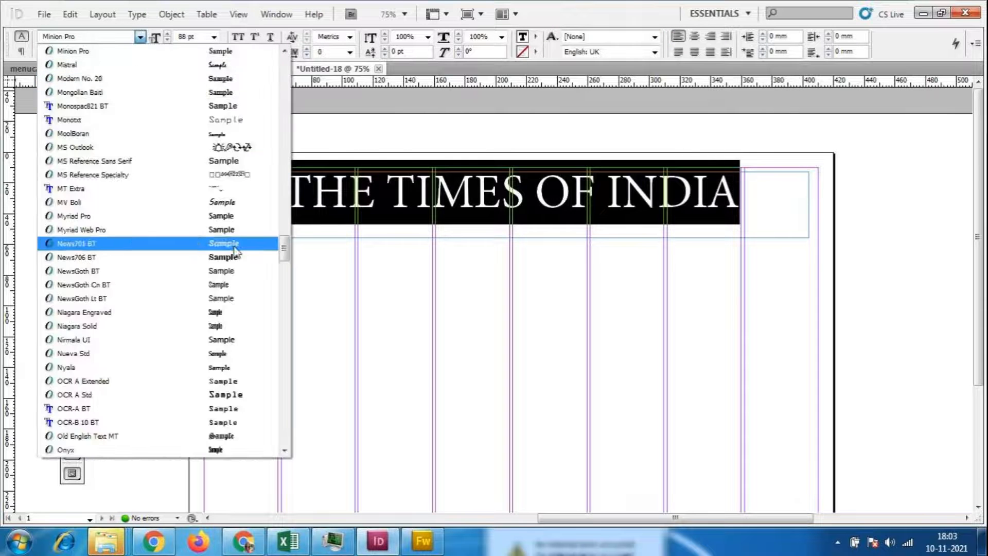
{"action": "scroll", "coordinate": [242, 229], "scroll_direction": "up", "scroll_amount": 5}
{"action": "left_click_drag", "start_coordinate": [284, 244], "coordinate": [284, 64]}
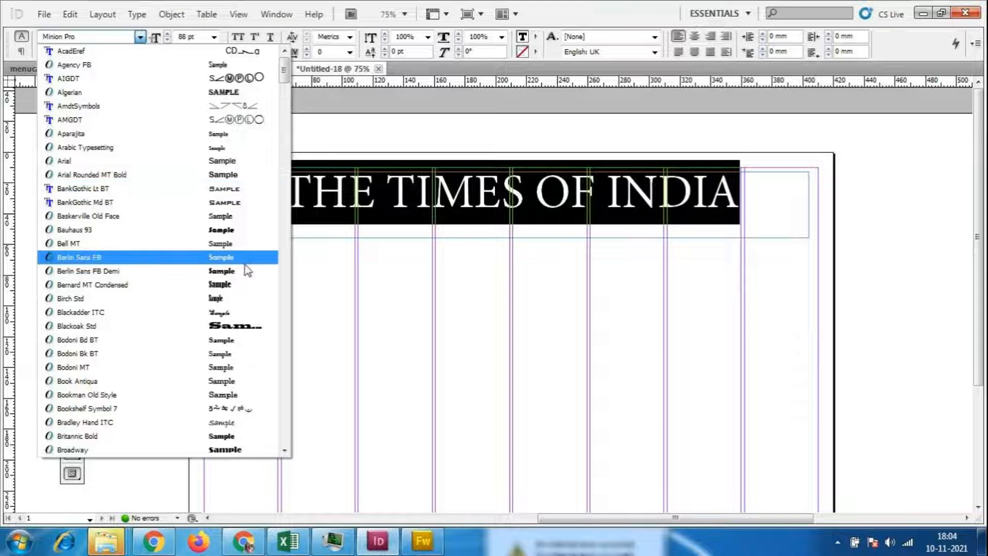
{"action": "scroll", "coordinate": [286, 327], "scroll_direction": "down", "scroll_amount": 2}
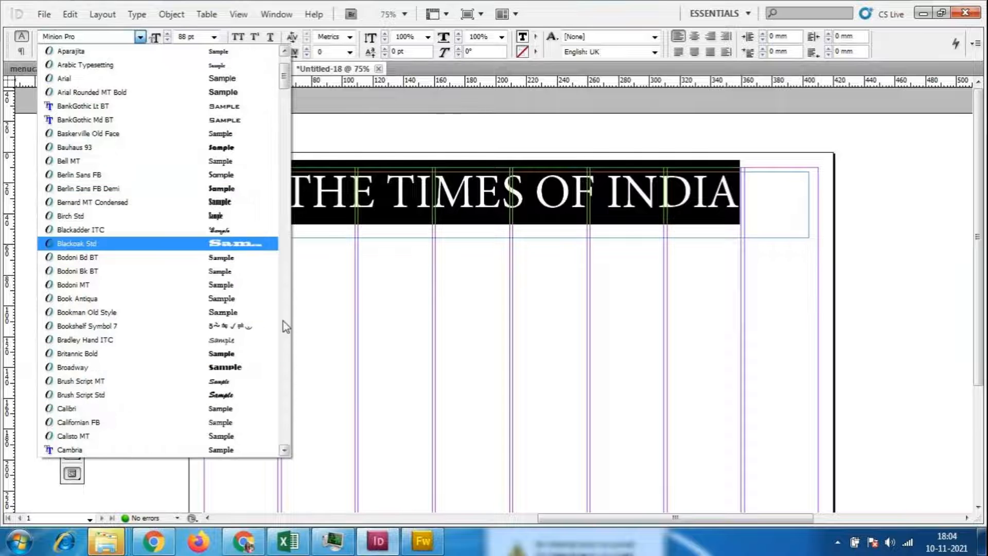
{"action": "scroll", "coordinate": [225, 292], "scroll_direction": "up", "scroll_amount": 1}
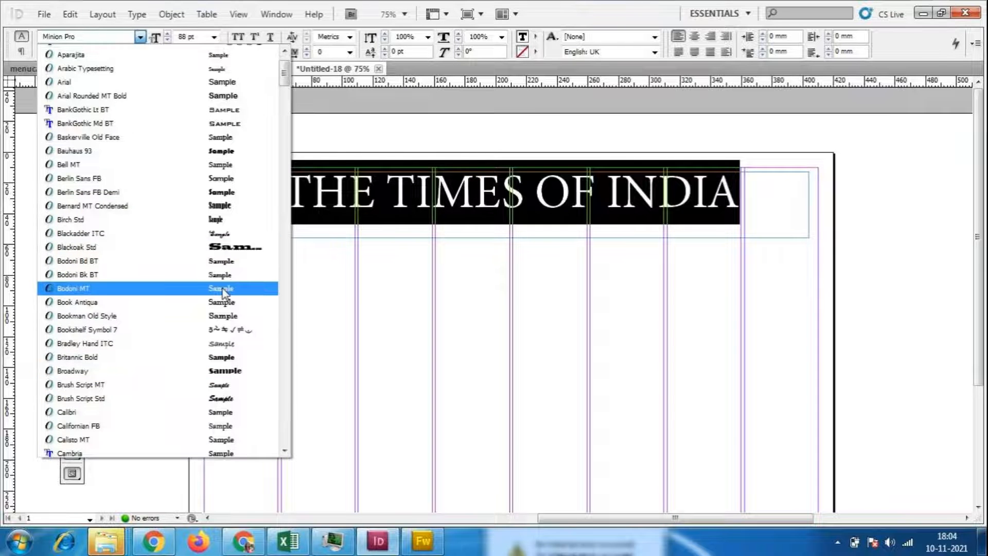
{"action": "scroll", "coordinate": [225, 291], "scroll_direction": "up", "scroll_amount": 3}
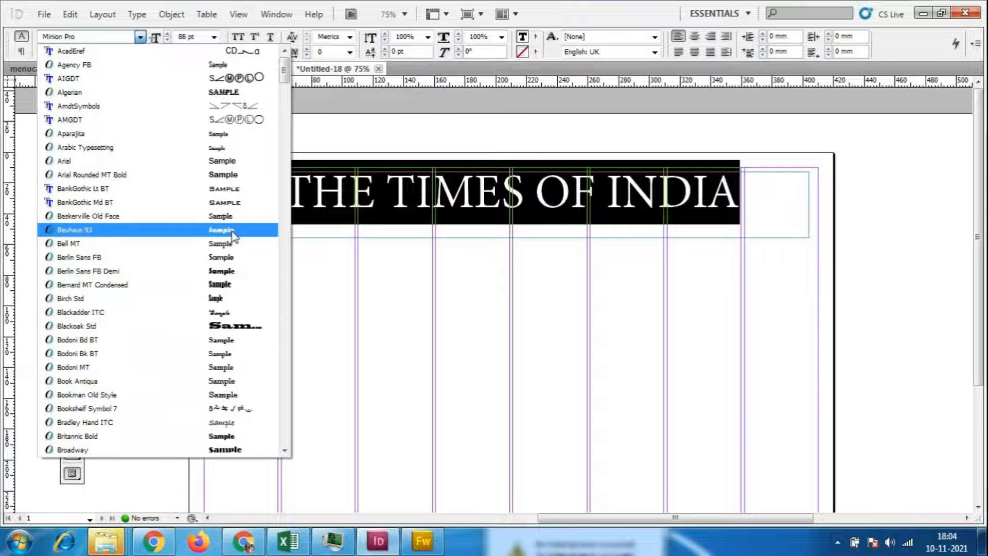
{"action": "left_click", "coordinate": [206, 175]}
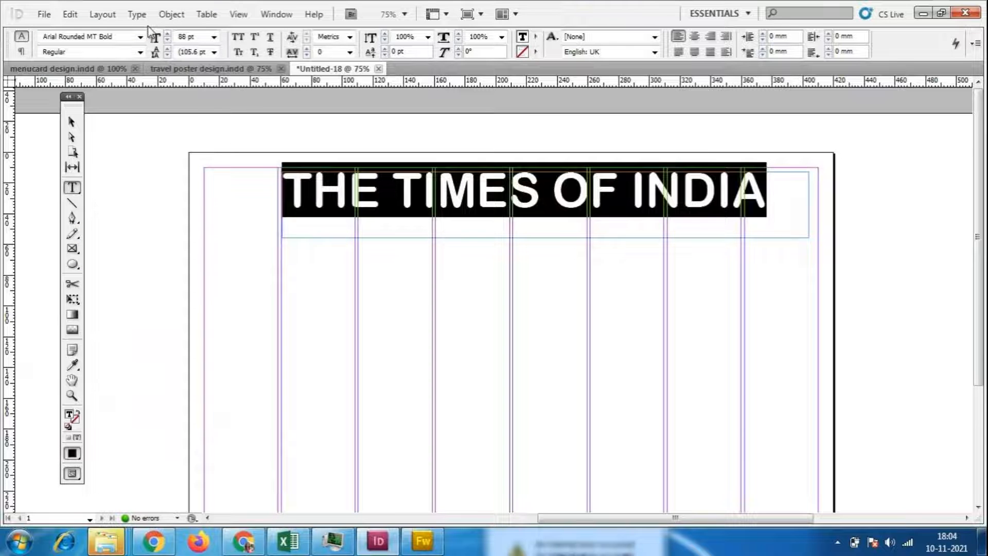
{"action": "key", "text": "ctrl+z"}
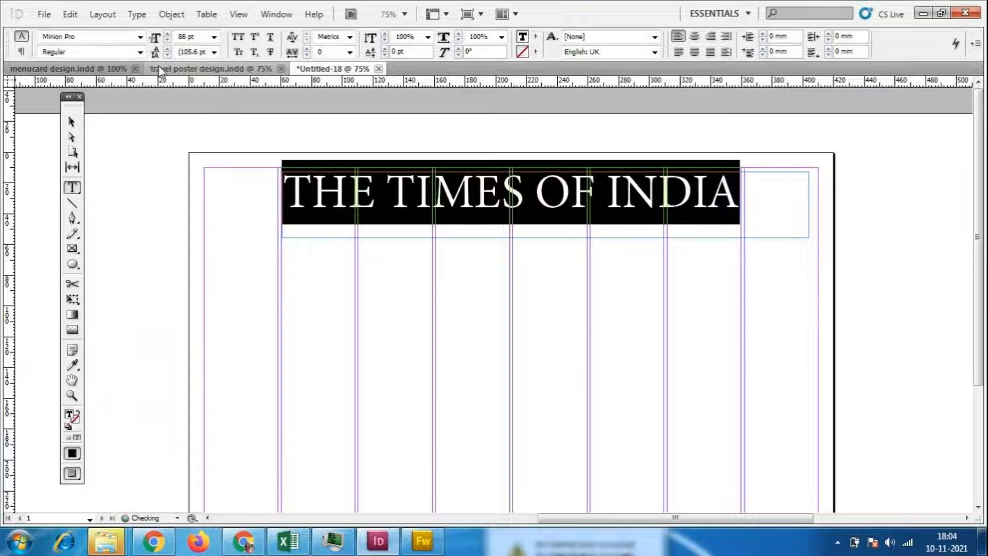
- Change the font of the masthead text to Mongolian Baiti
{"action": "left_click", "coordinate": [140, 36]}
{"action": "scroll", "coordinate": [203, 154], "scroll_direction": "up", "scroll_amount": 4}
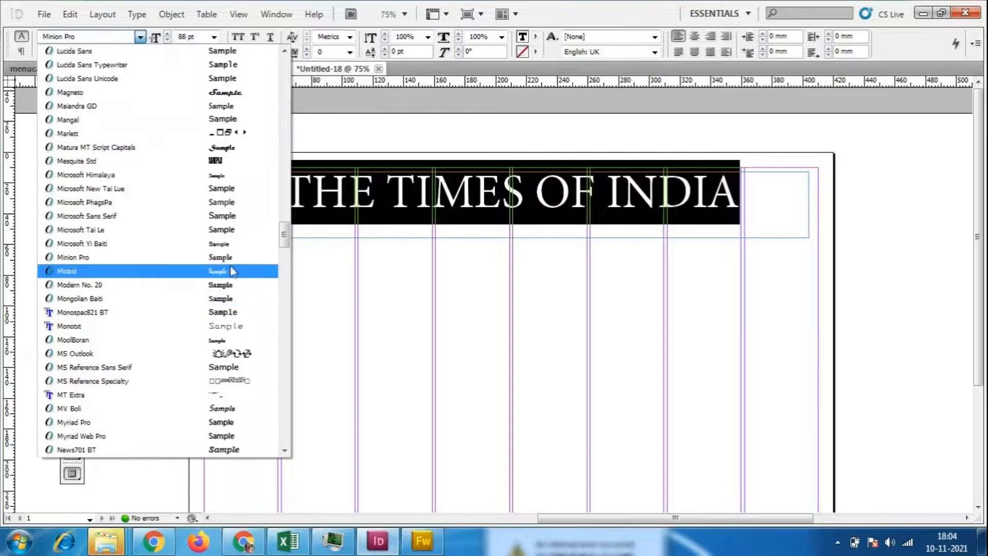
{"action": "left_click", "coordinate": [236, 300]}
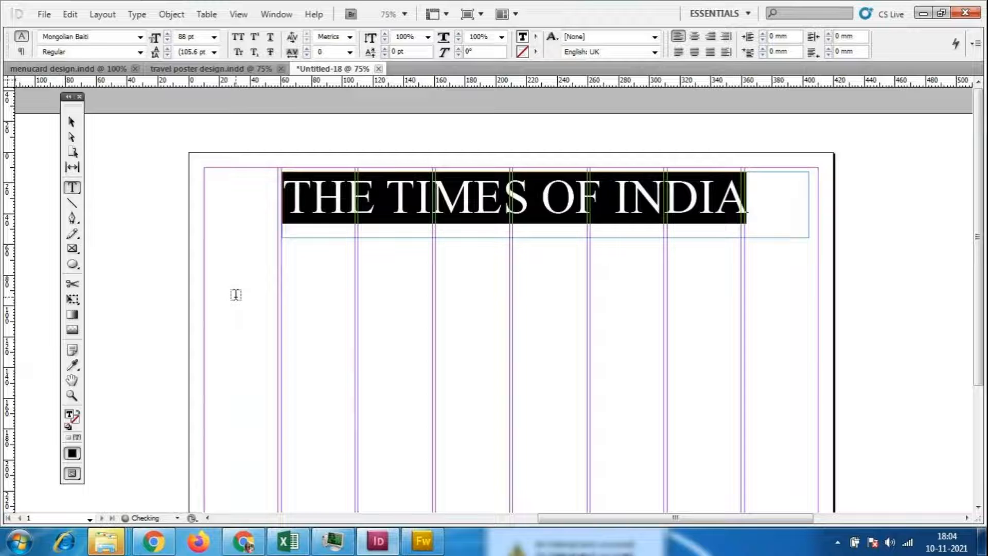
{"action": "left_click", "coordinate": [72, 121]}
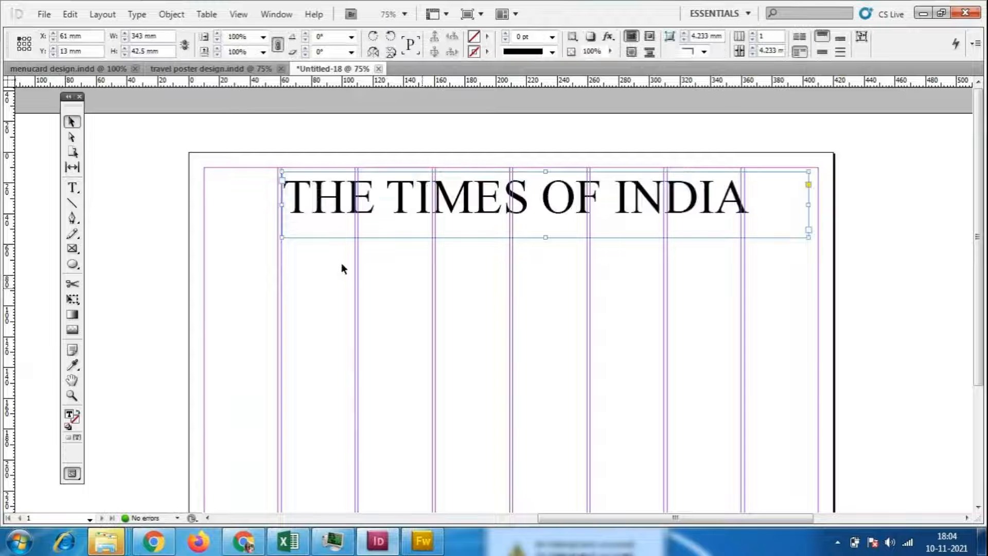
- Move the masthead frame slightly down to X 60.25 mm and Y 15.5 mm
{"action": "left_click", "coordinate": [422, 288]}
{"action": "left_click", "coordinate": [510, 212]}
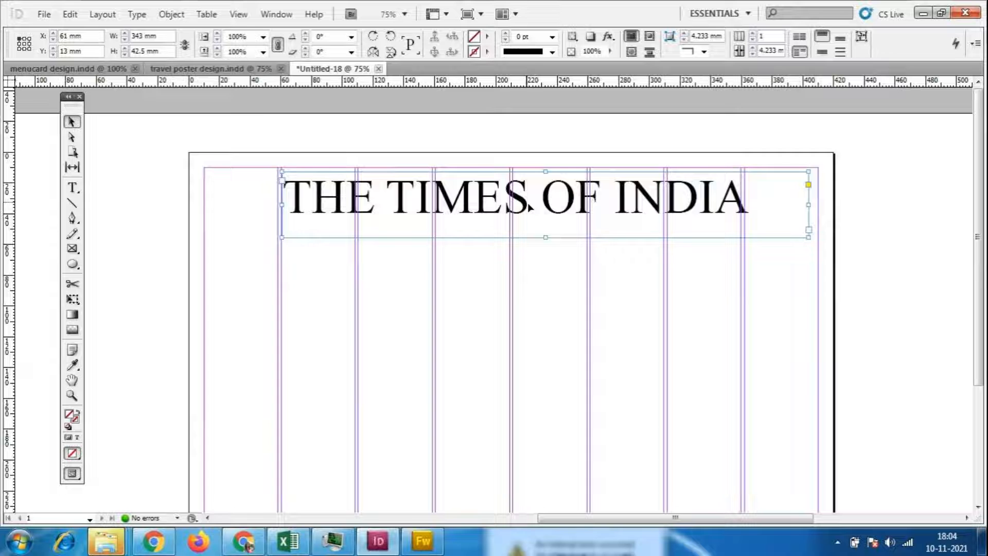
{"action": "left_click_drag", "start_coordinate": [520, 200], "coordinate": [521, 205]}
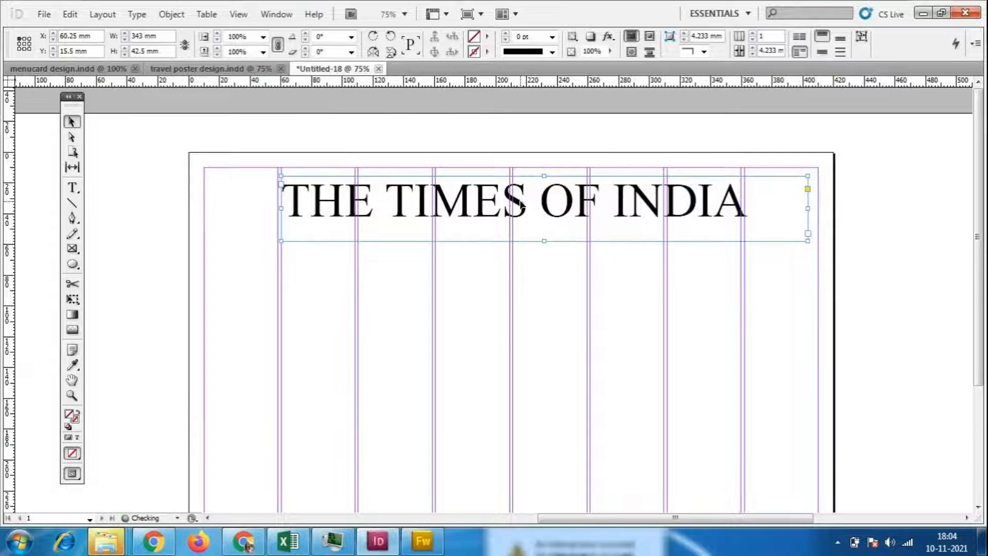
- Stretch the whole masthead text vertically to a 114% vertical scale
{"action": "double_click", "coordinate": [531, 207]}
{"action": "left_click_drag", "start_coordinate": [745, 206], "coordinate": [274, 206]}
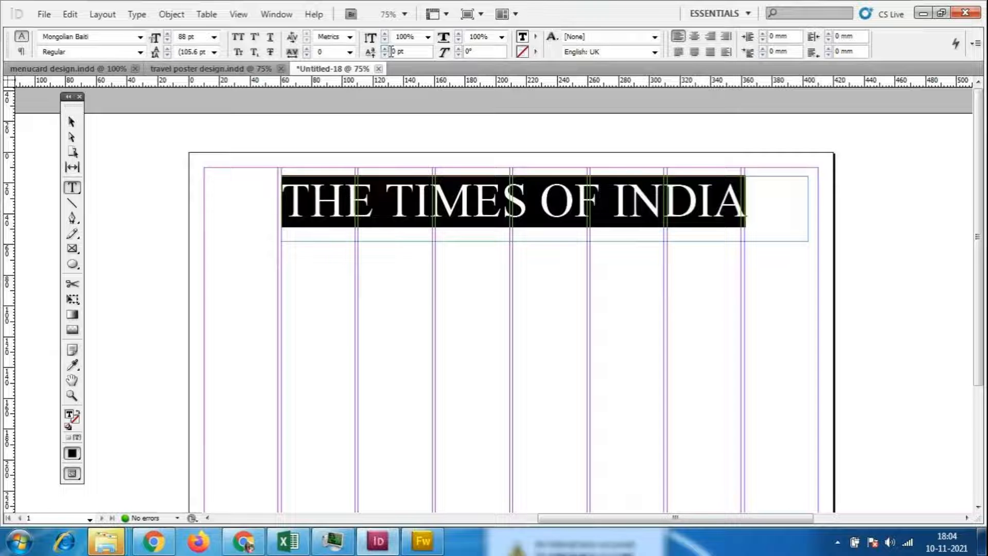
{"action": "left_click", "coordinate": [385, 34]}
{"action": "left_click", "coordinate": [385, 34]}
{"action": "left_click", "coordinate": [385, 35]}
{"action": "left_click", "coordinate": [385, 35]}
{"action": "left_click", "coordinate": [385, 34]}
{"action": "left_click", "coordinate": [385, 35]}
{"action": "left_click", "coordinate": [384, 34]}
{"action": "left_click", "coordinate": [385, 34]}
{"action": "left_click", "coordinate": [385, 35]}
{"action": "left_click", "coordinate": [385, 35]}
{"action": "left_click", "coordinate": [385, 34]}
{"action": "left_click", "coordinate": [385, 34]}
{"action": "left_click", "coordinate": [385, 35]}
{"action": "left_click", "coordinate": [385, 35]}
- Adjust the masthead text's horizontal scale to 103% and move its frame left to X 47 mm
{"action": "left_click", "coordinate": [458, 34]}
{"action": "left_click", "coordinate": [458, 35]}
{"action": "left_click", "coordinate": [457, 35]}
{"action": "left_click", "coordinate": [458, 34]}
{"action": "left_click", "coordinate": [457, 34]}
{"action": "left_click", "coordinate": [458, 35]}
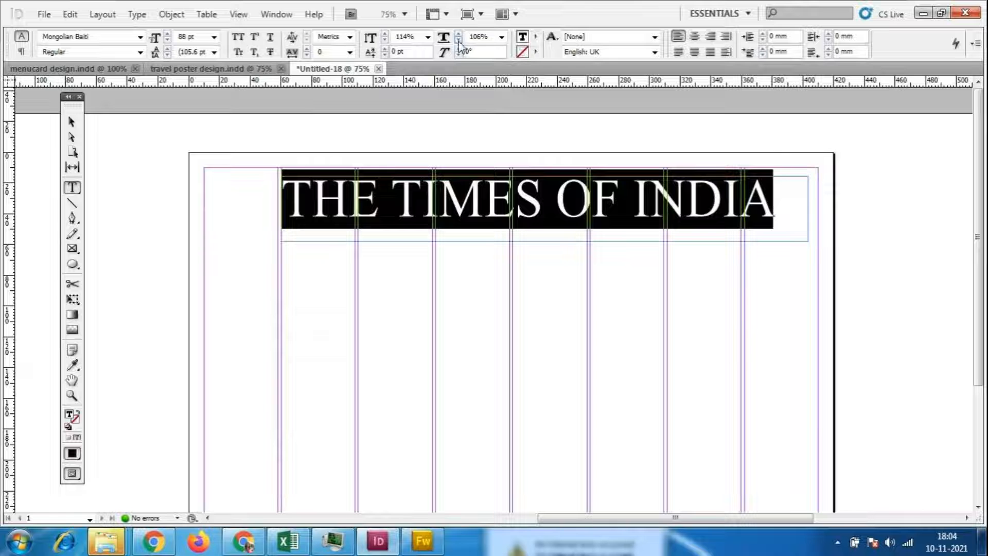
{"action": "left_click", "coordinate": [458, 40]}
{"action": "left_click", "coordinate": [458, 39]}
{"action": "left_click", "coordinate": [458, 40]}
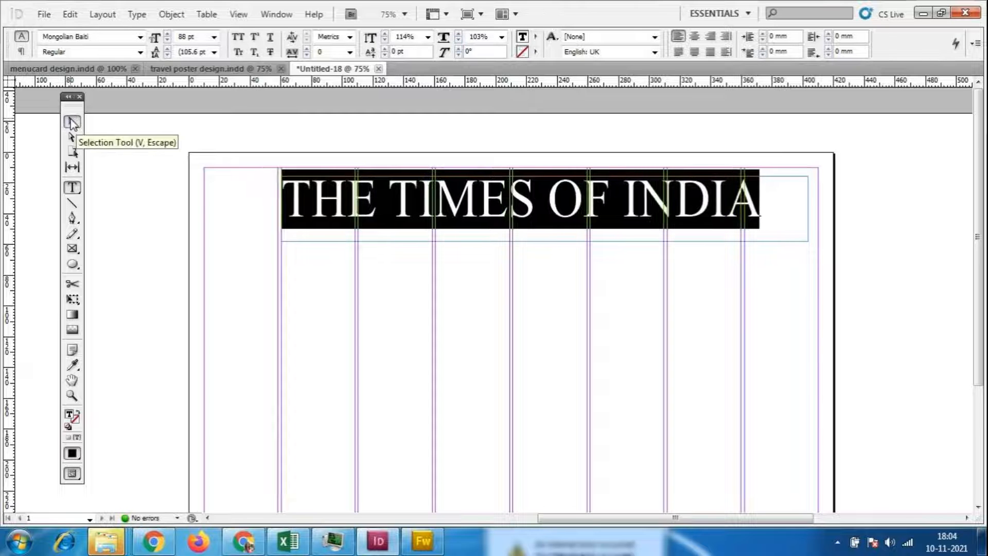
{"action": "left_click", "coordinate": [72, 123]}
{"action": "left_click_drag", "start_coordinate": [443, 194], "coordinate": [440, 194]}
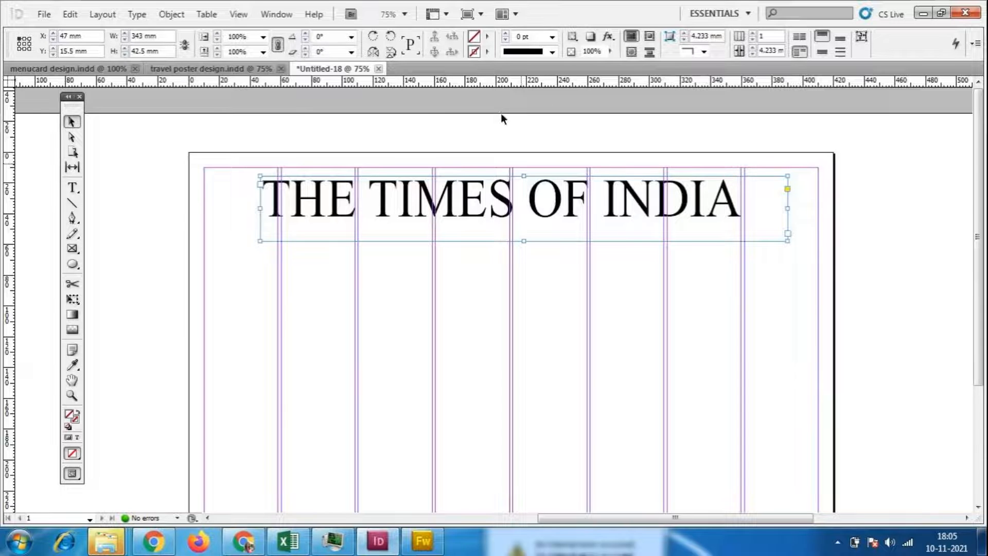
- Set the horizontal scale of the whole masthead text to 100%
{"action": "double_click", "coordinate": [770, 199]}
{"action": "left_click_drag", "start_coordinate": [769, 198], "coordinate": [246, 189]}
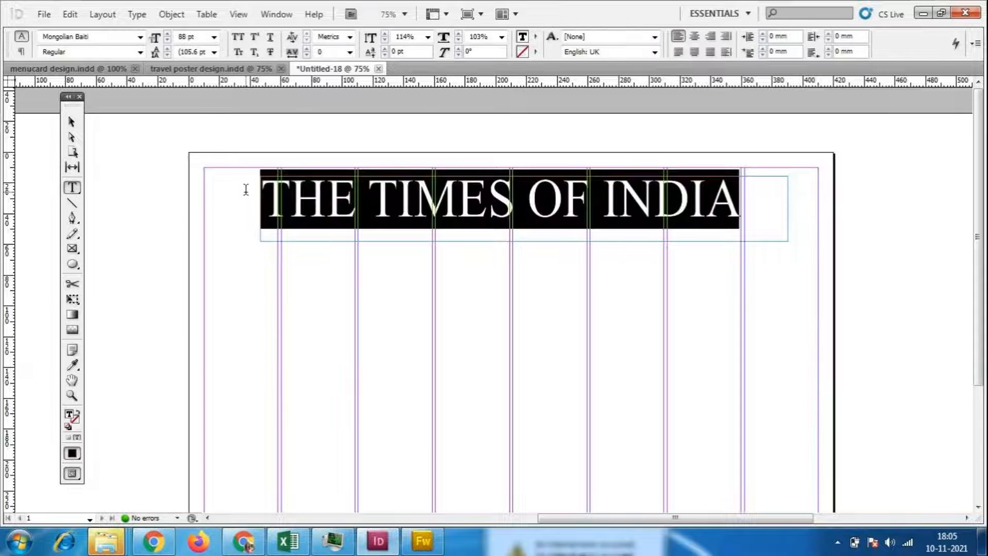
{"action": "left_click", "coordinate": [458, 40]}
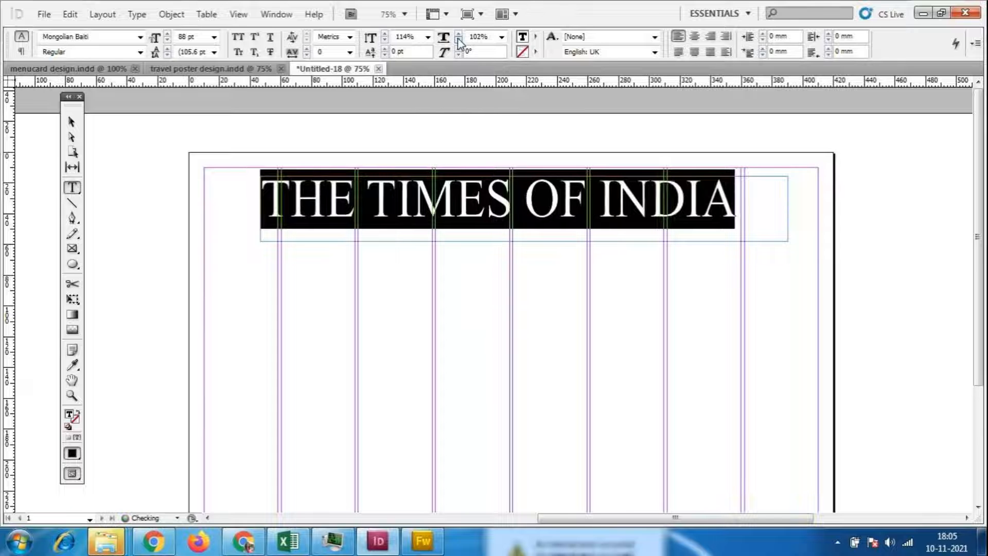
{"action": "left_click", "coordinate": [458, 41]}
{"action": "left_click", "coordinate": [458, 40]}
{"action": "key", "text": "Escape"}
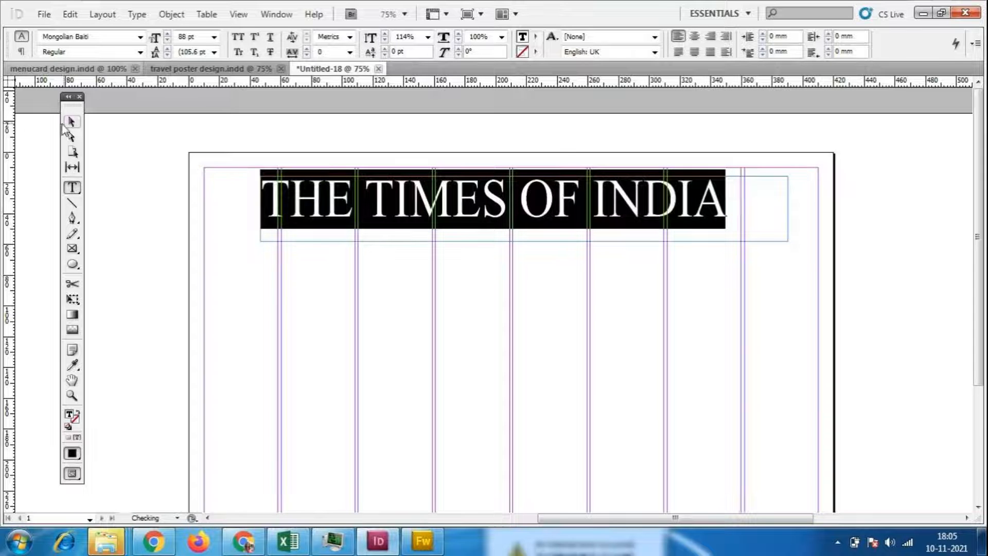
- Move the masthead frame right to X 59.25 mm and raise its bottom edge closer to the text
{"action": "left_click_drag", "start_coordinate": [431, 201], "coordinate": [451, 202]}
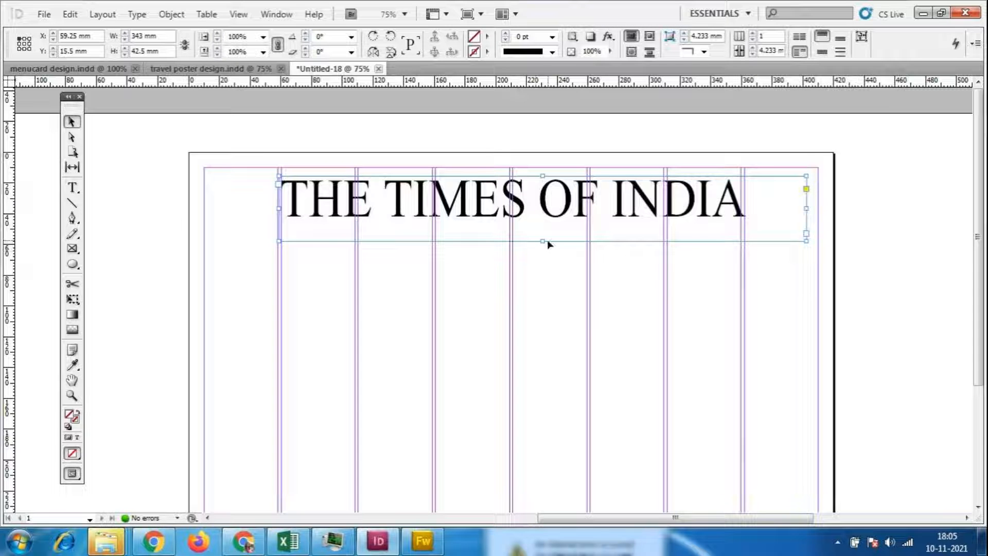
{"action": "left_click_drag", "start_coordinate": [545, 240], "coordinate": [550, 229]}
{"action": "left_click", "coordinate": [551, 286]}
- Draw a horizontal line about 400 mm long just below the top margin and set its stroke weight to 5 pt, after trying 10 pt
{"action": "left_click", "coordinate": [73, 204]}
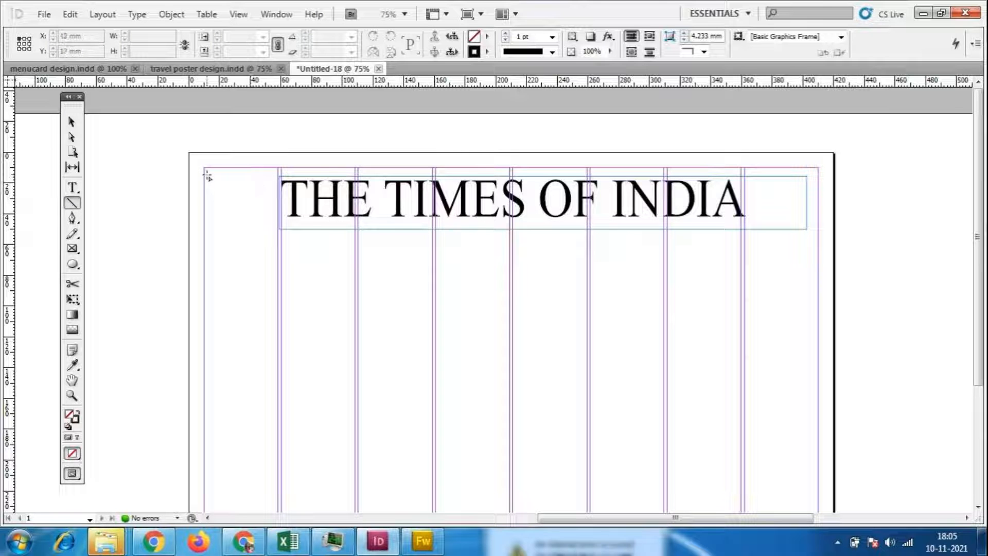
{"action": "left_click_drag", "start_coordinate": [205, 168], "coordinate": [818, 170]}
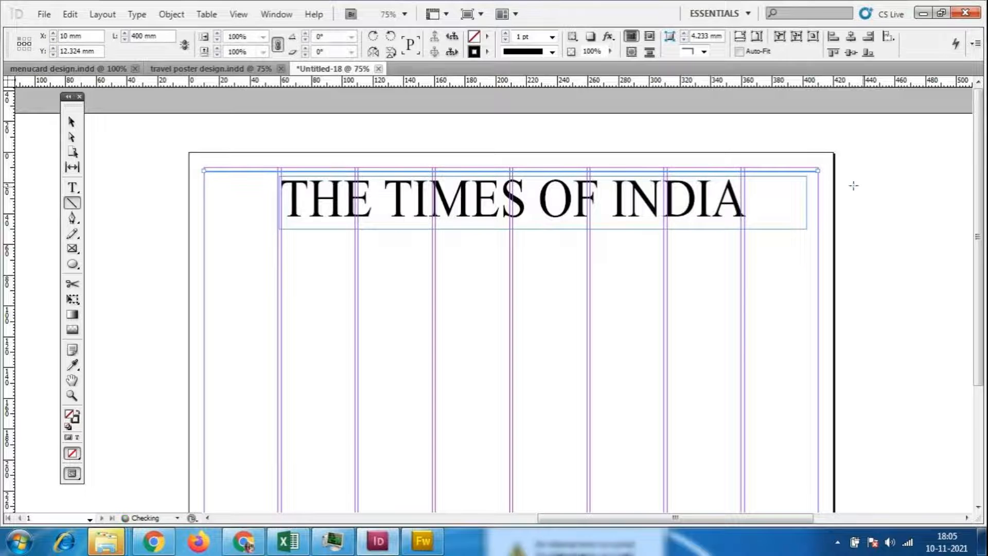
{"action": "left_click", "coordinate": [551, 36]}
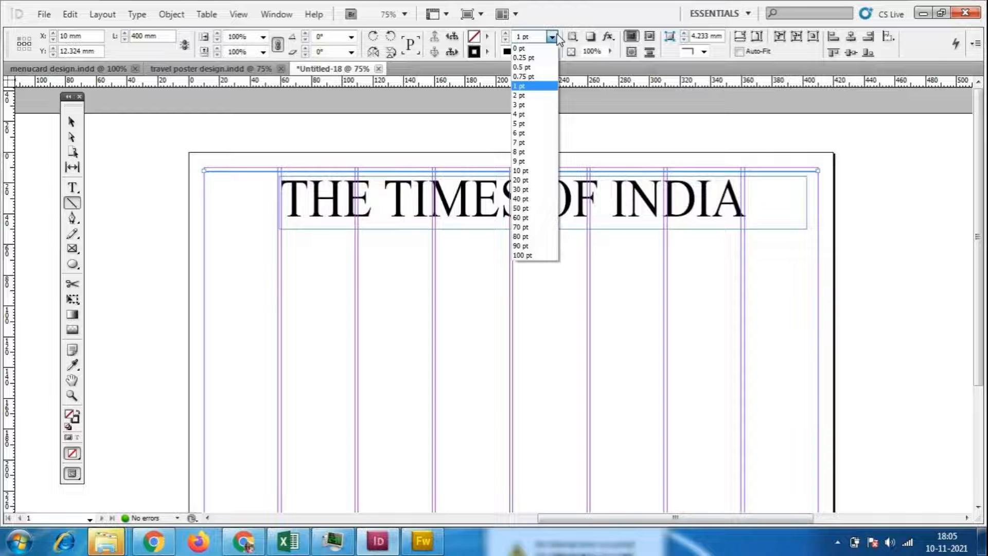
{"action": "left_click", "coordinate": [522, 170]}
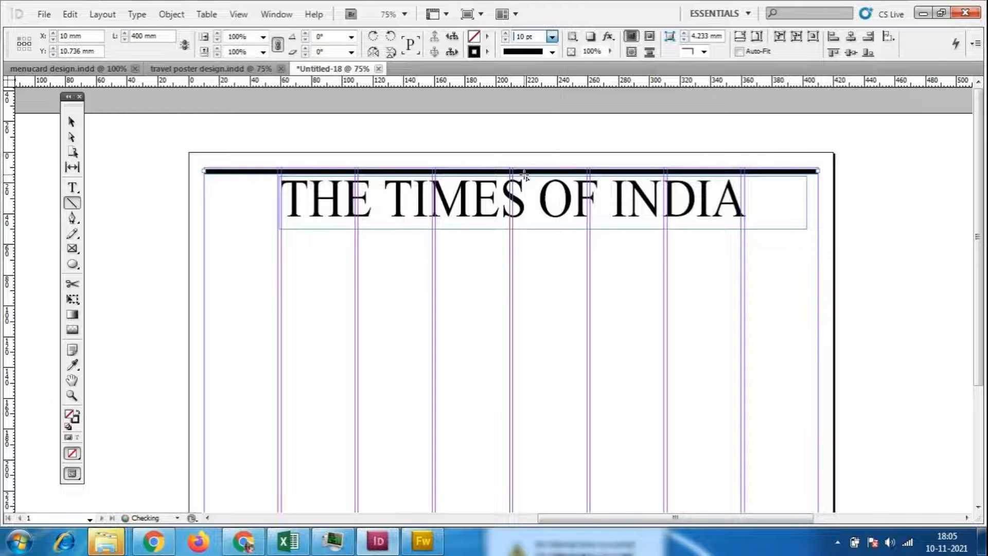
{"action": "left_click", "coordinate": [552, 38]}
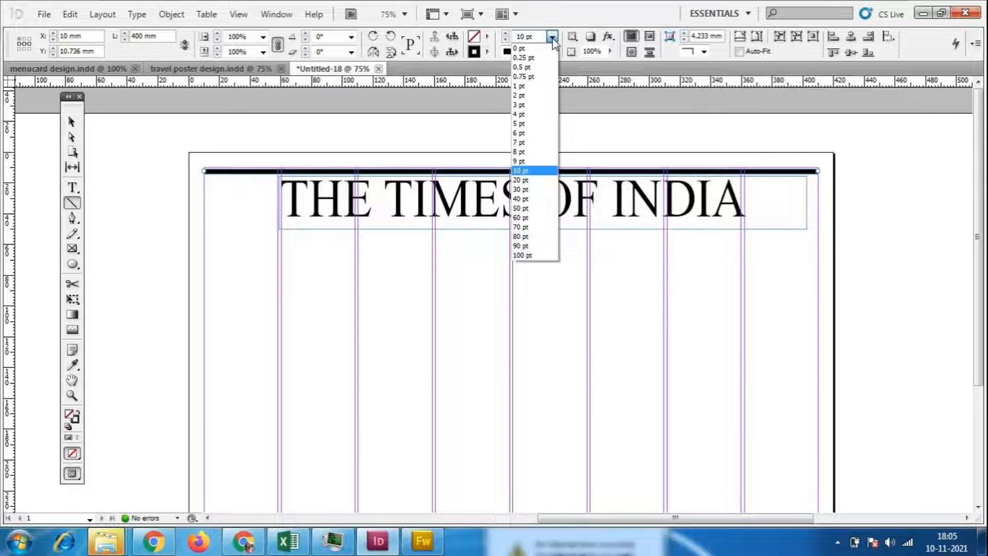
{"action": "left_click", "coordinate": [521, 123]}
- Nudge the line down to Y 12.368 mm and shorten it from its right end to about 184.5 mm
{"action": "left_click", "coordinate": [71, 121]}
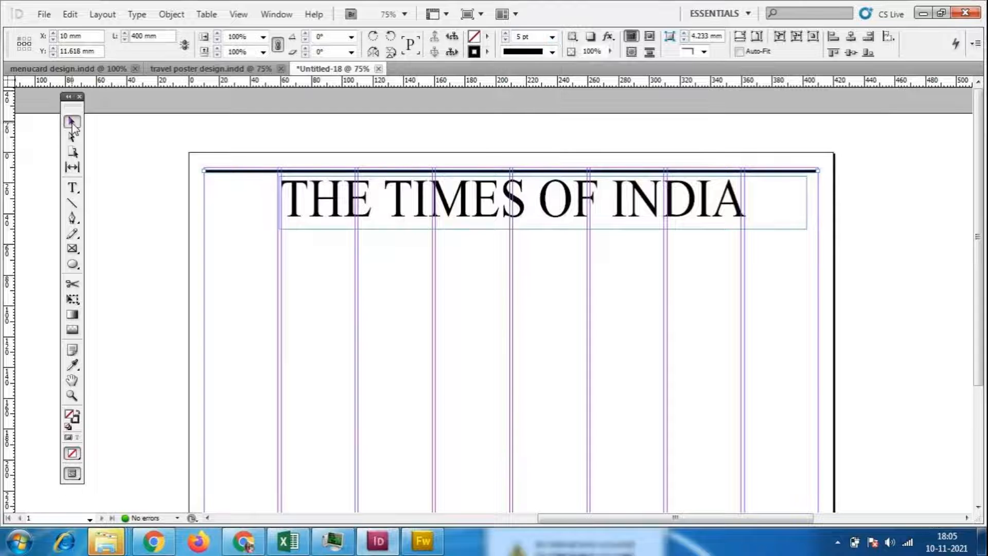
{"action": "key", "text": "Down"}
{"action": "key", "text": "Down"}
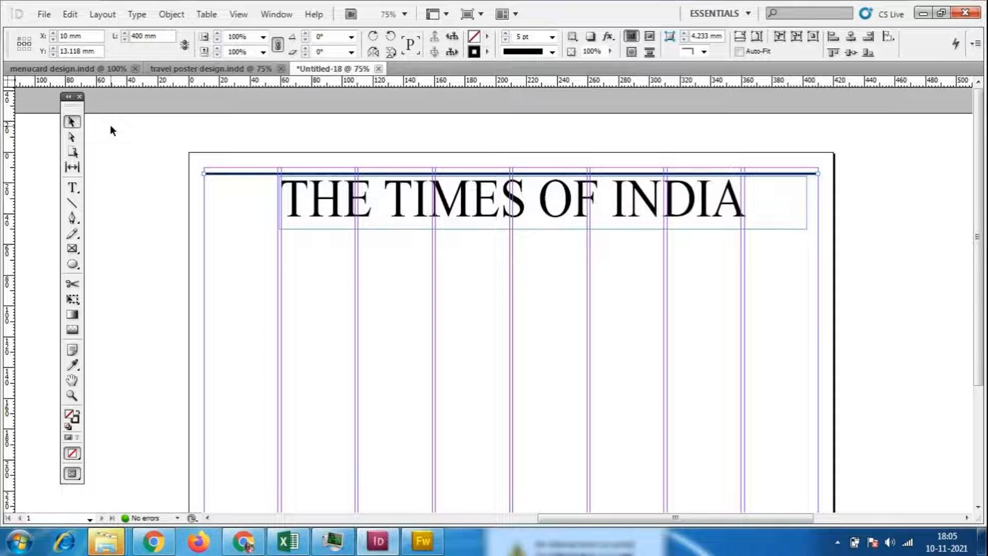
{"action": "key", "text": "Up"}
{"action": "key", "text": "Up"}
{"action": "key", "text": "Up"}
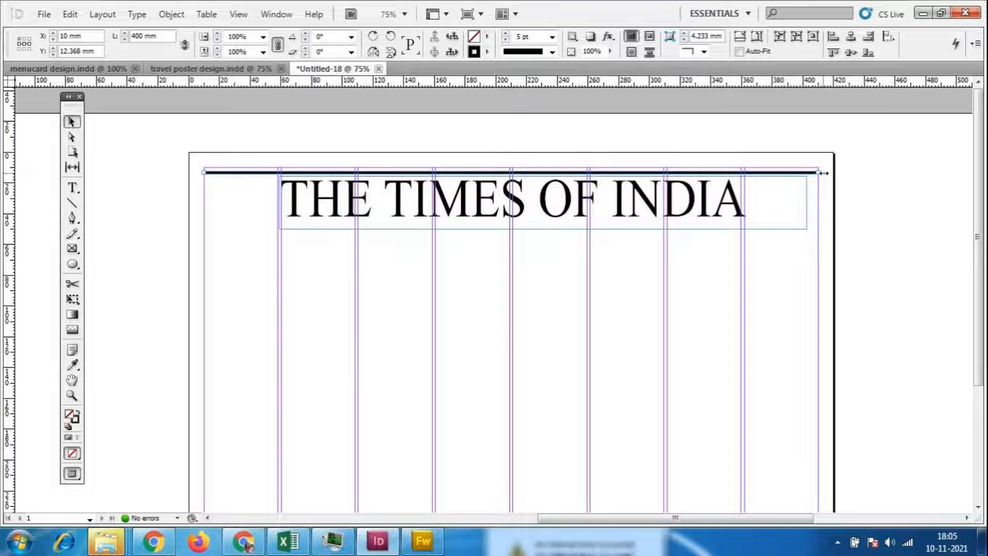
{"action": "left_click_drag", "start_coordinate": [815, 171], "coordinate": [477, 172]}
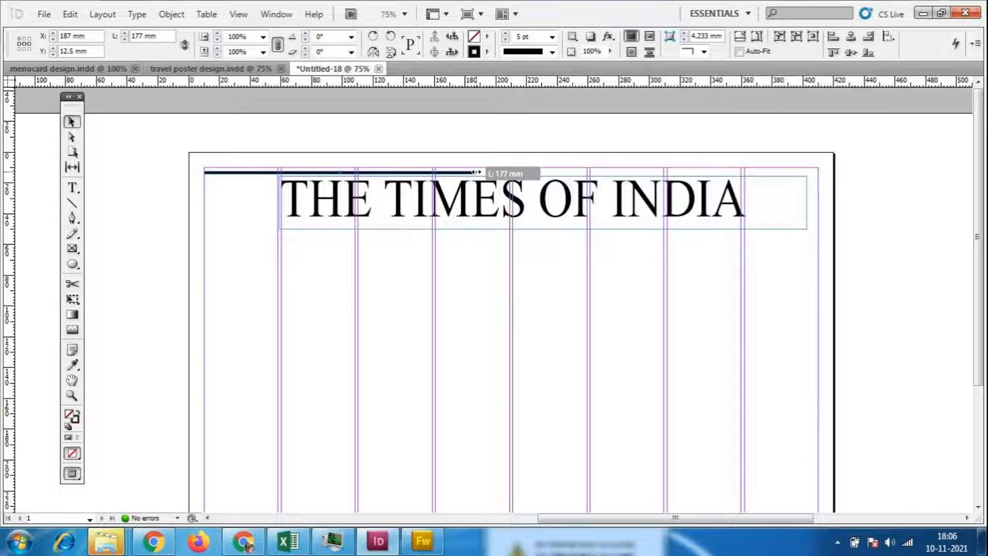
{"action": "left_click_drag", "start_coordinate": [477, 172], "coordinate": [488, 172]}
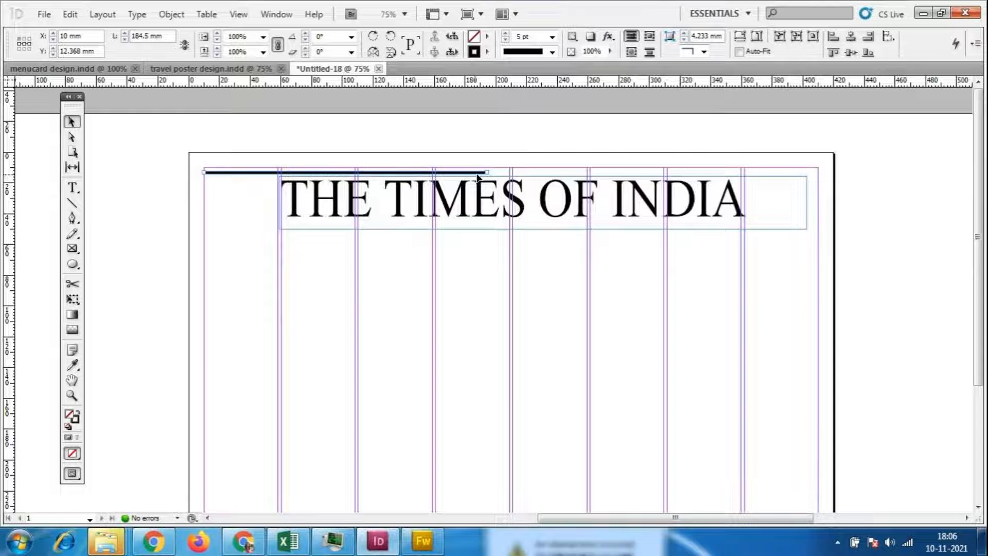
- Duplicate the short line above the right half of the masthead, placing the copy at X 222 mm and Y 12.882 mm
{"action": "left_click_drag", "start_coordinate": [468, 178], "coordinate": [856, 184]}
{"action": "key", "text": "ctrl+z"}
{"action": "left_click_drag", "start_coordinate": [401, 173], "coordinate": [744, 182]}
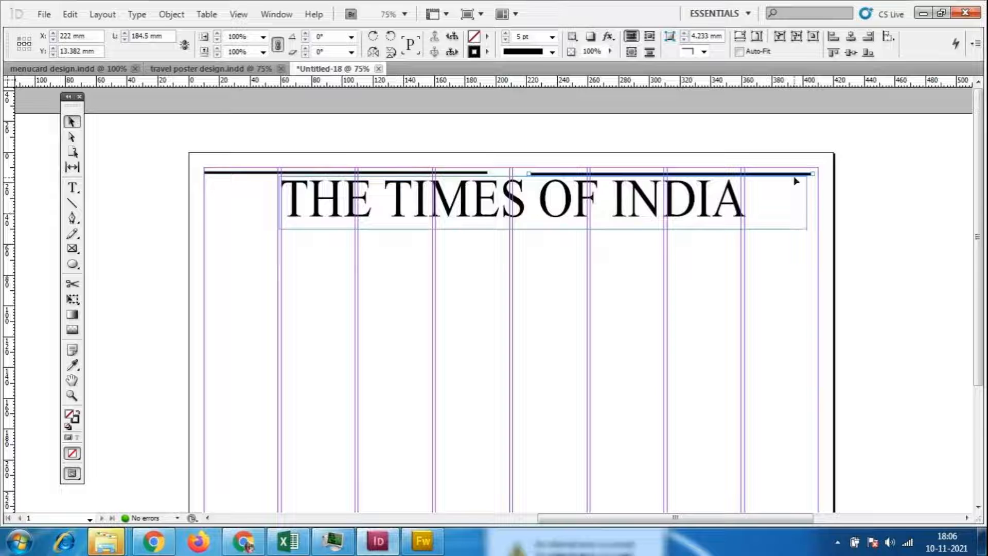
{"action": "key", "text": "ctrl+equal"}
{"action": "key", "text": "ctrl+equal"}
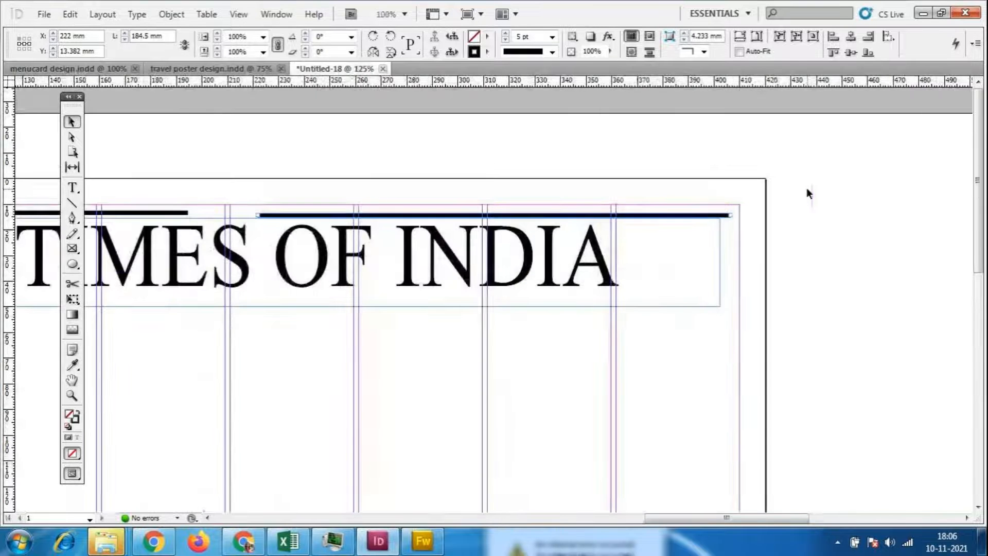
{"action": "left_click_drag", "start_coordinate": [748, 517], "coordinate": [712, 519]}
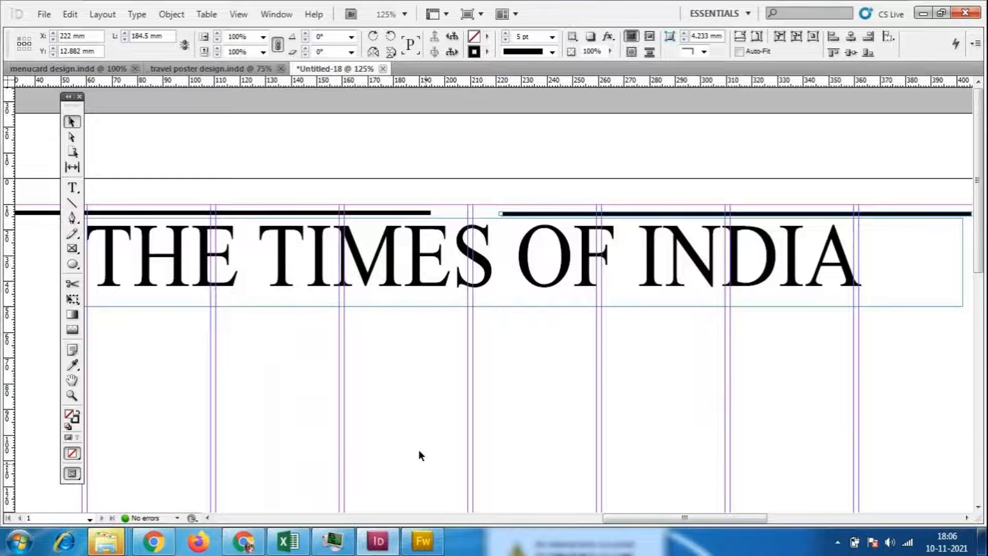
- Switch to Fireworks and examine the masthead of the reference newspaper in photo.png at 200% zoom
{"action": "left_click", "coordinate": [423, 543]}
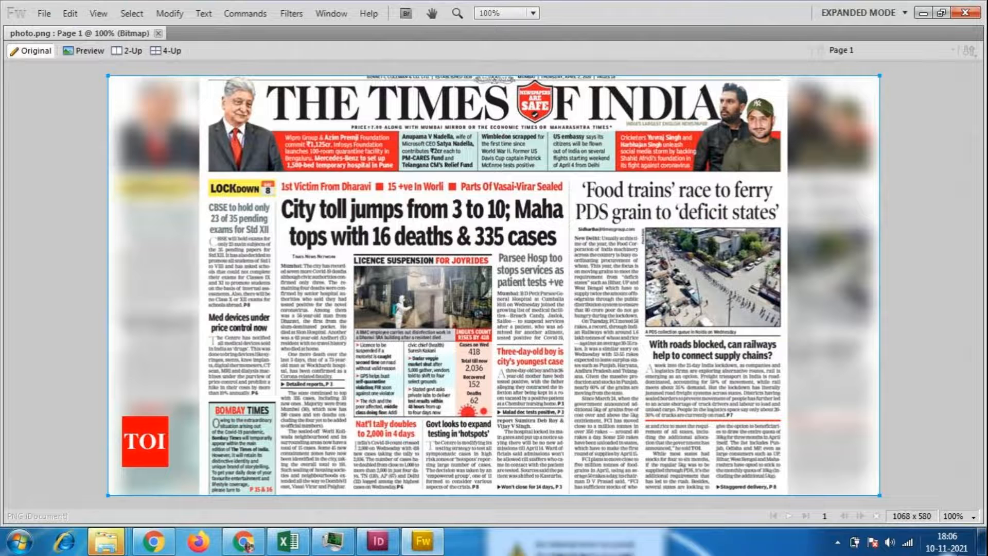
{"action": "left_click", "coordinate": [958, 515]}
{"action": "left_click", "coordinate": [921, 403]}
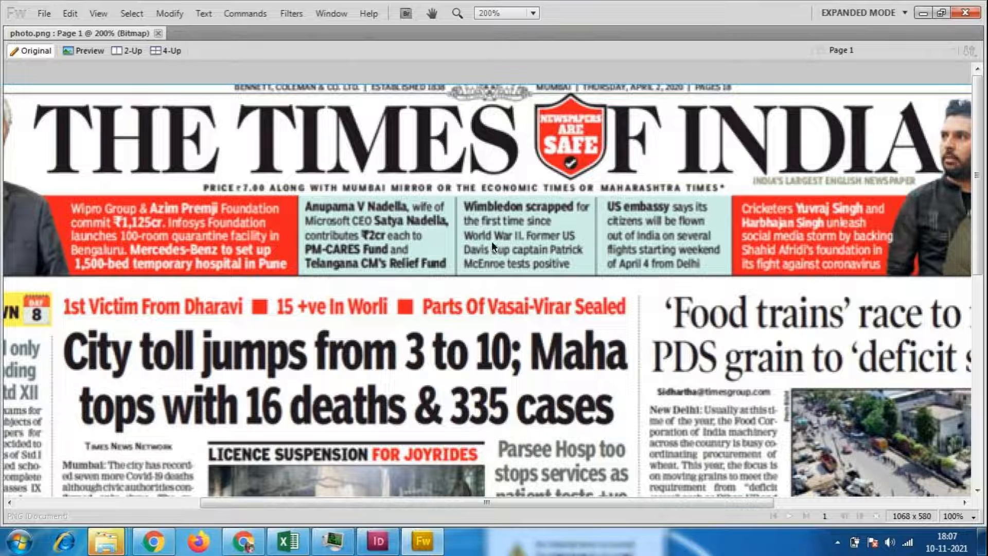
- Switch to InDesign and adjust the inner ends of the top rules, making the left one 188 mm long and starting the right one at X 226.333 mm
{"action": "left_click", "coordinate": [383, 547]}
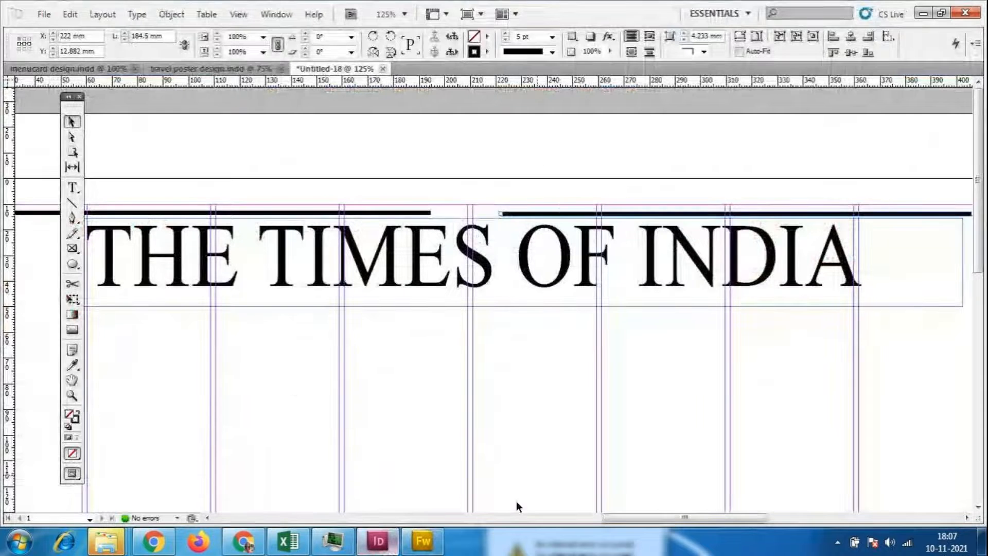
{"action": "left_click_drag", "start_coordinate": [502, 214], "coordinate": [506, 214]}
{"action": "left_click", "coordinate": [429, 213]}
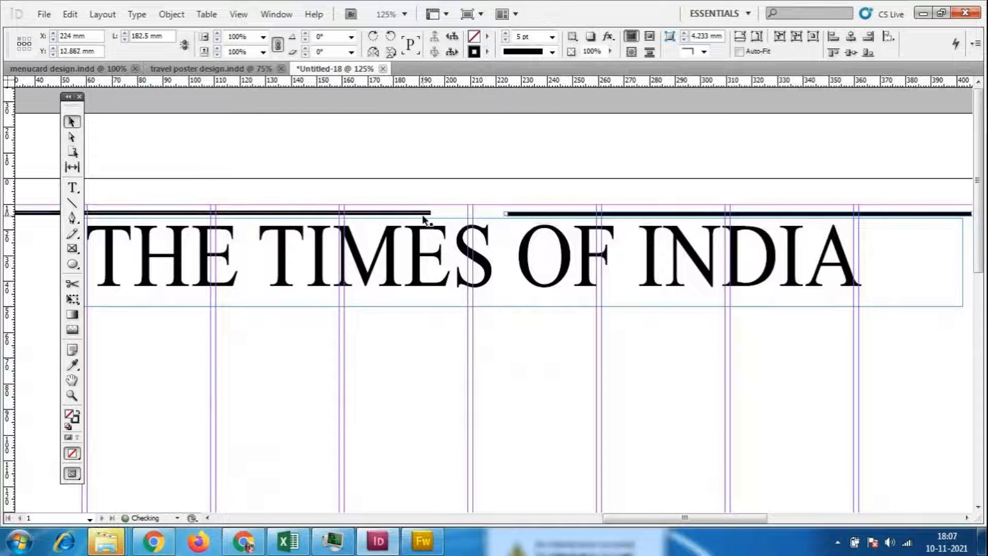
{"action": "left_click_drag", "start_coordinate": [431, 212], "coordinate": [439, 214]}
{"action": "left_click", "coordinate": [506, 214]}
{"action": "left_click_drag", "start_coordinate": [507, 214], "coordinate": [512, 214]}
- Check the rules in the reference newspaper in Fireworks and set both top rules in InDesign to a 3 pt stroke weight
{"action": "left_click", "coordinate": [422, 543]}
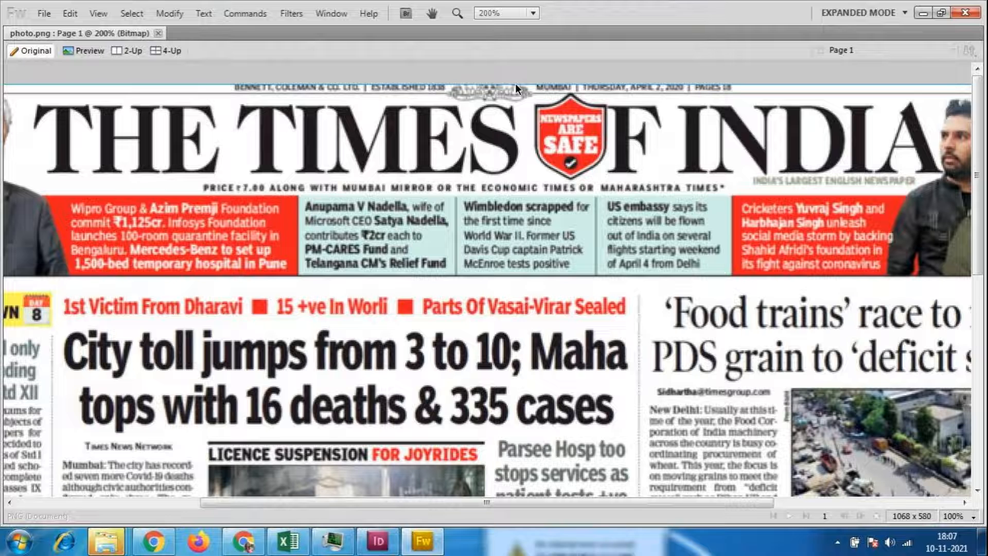
{"action": "left_click", "coordinate": [378, 541]}
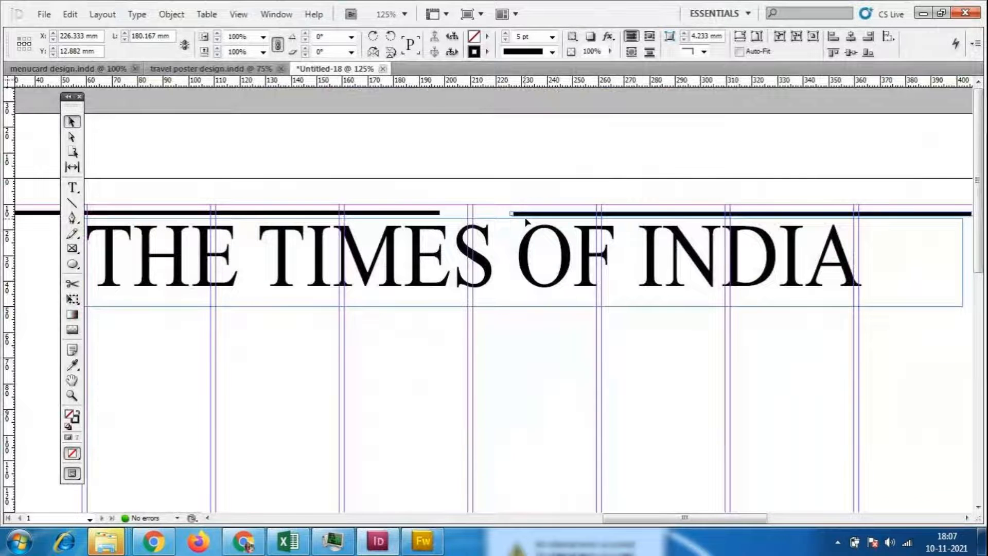
{"action": "left_click", "coordinate": [550, 428]}
{"action": "left_click", "coordinate": [406, 213]}
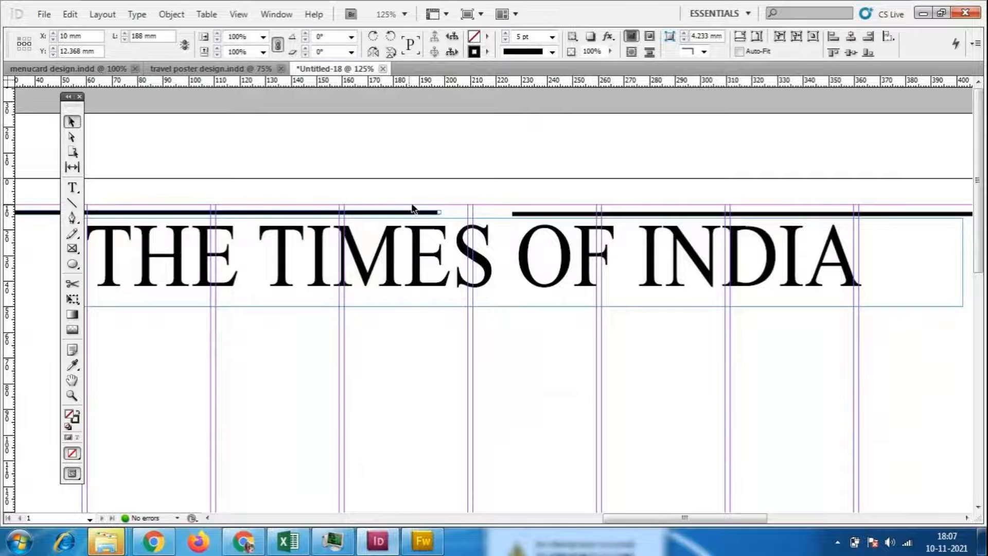
{"action": "left_click", "coordinate": [552, 37]}
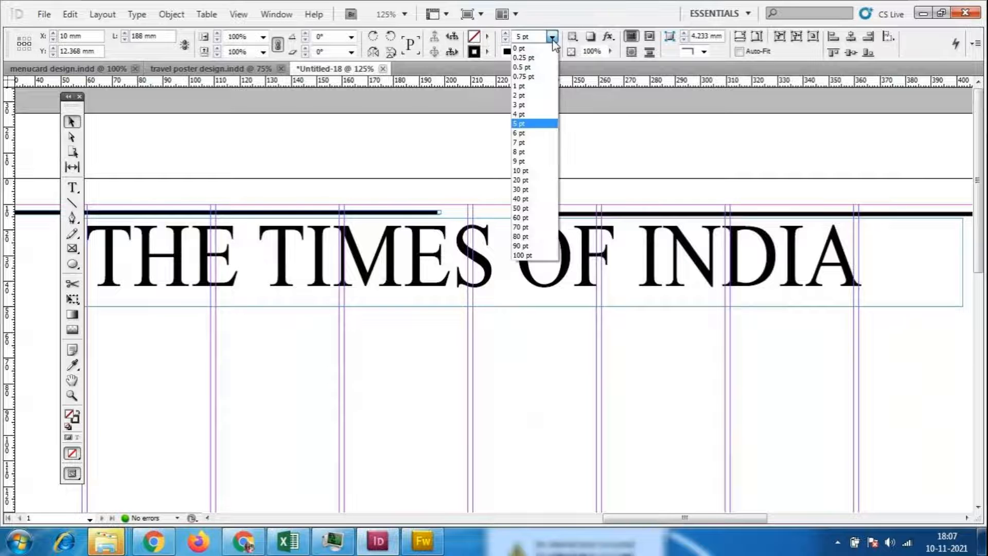
{"action": "left_click", "coordinate": [535, 108]}
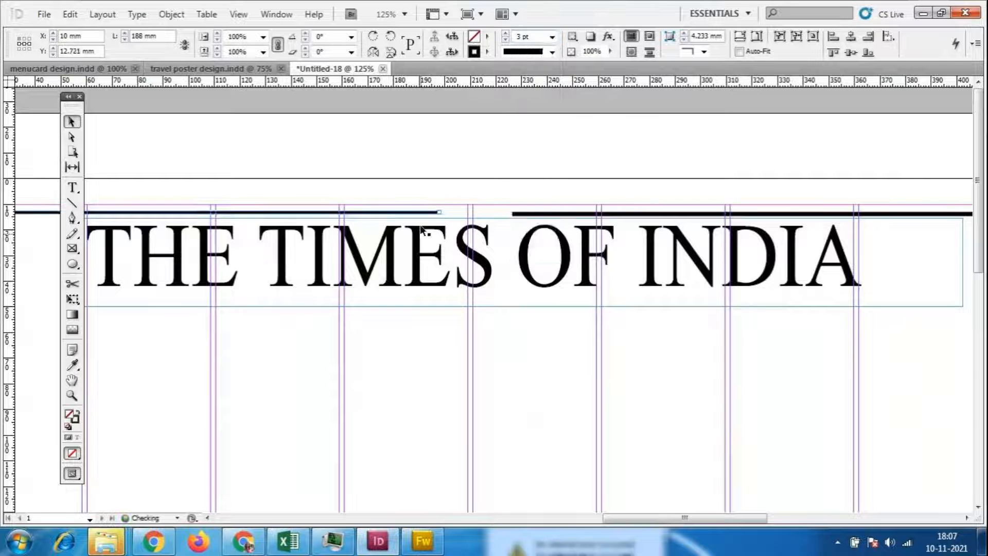
{"action": "left_click", "coordinate": [445, 413]}
{"action": "left_click", "coordinate": [565, 215]}
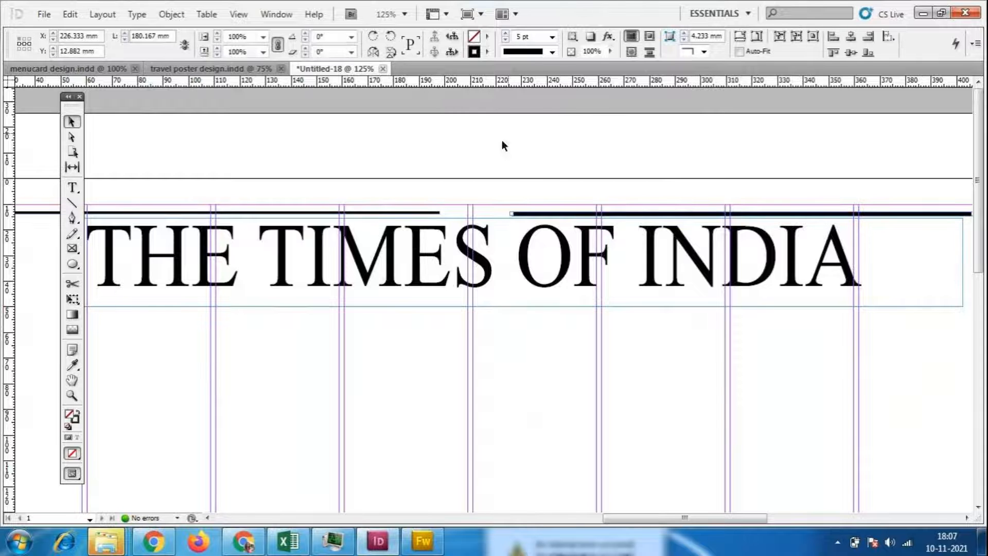
{"action": "left_click", "coordinate": [550, 38]}
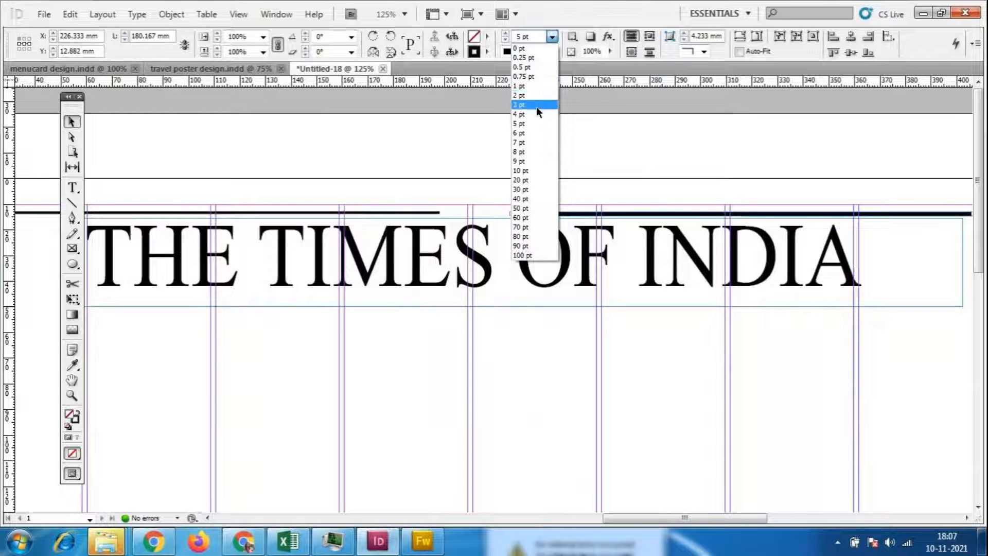
{"action": "left_click", "coordinate": [536, 107]}
{"action": "left_click", "coordinate": [524, 388]}
- Compare with the reference masthead in Fireworks again and set both top rules in InDesign to a 2 pt stroke weight
{"action": "left_click", "coordinate": [418, 545]}
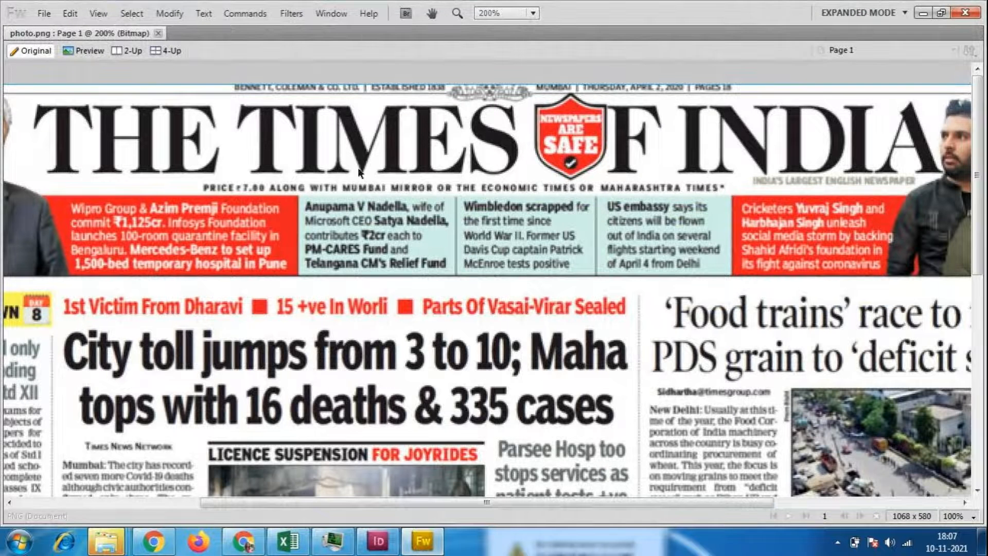
{"action": "key", "text": "alt+Tab"}
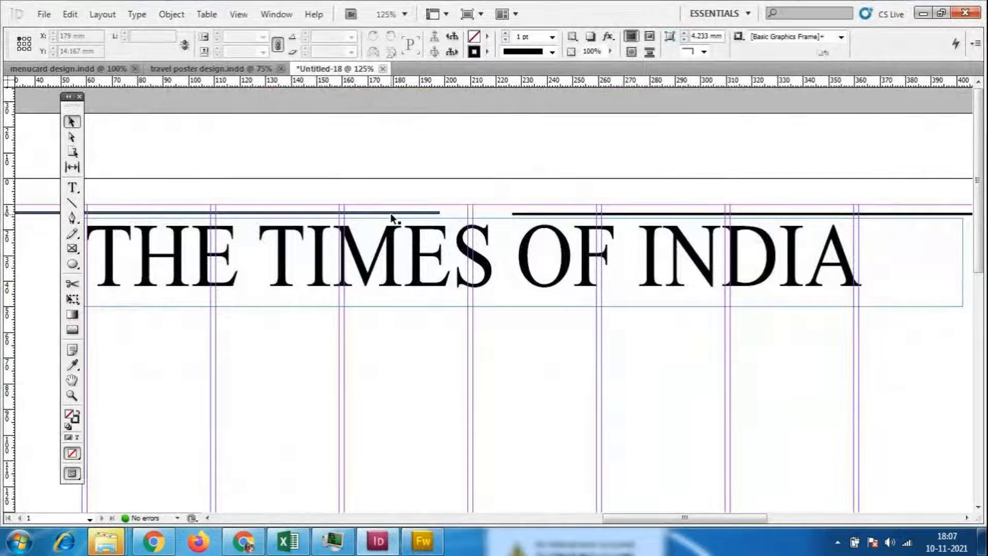
{"action": "left_click", "coordinate": [389, 212]}
{"action": "left_click", "coordinate": [552, 37]}
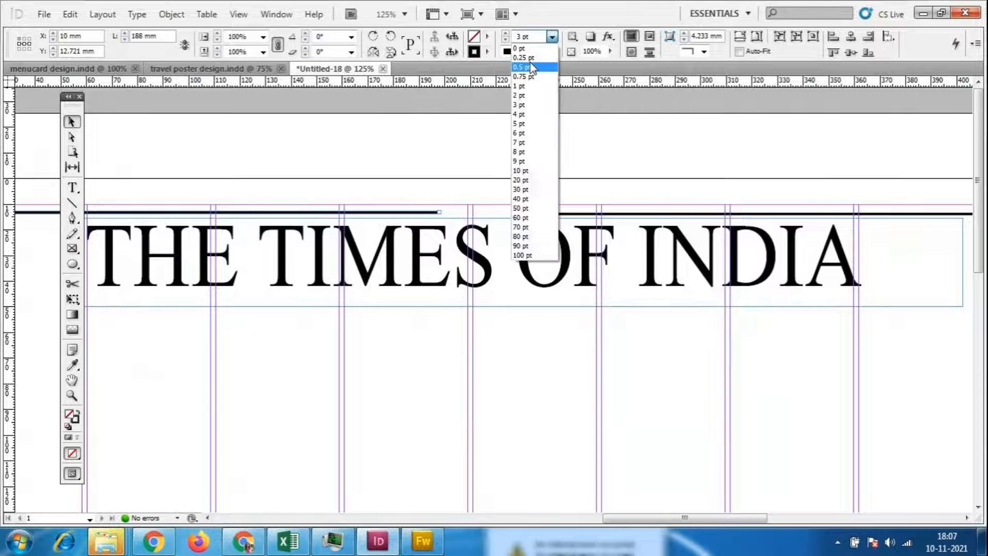
{"action": "left_click", "coordinate": [528, 96]}
{"action": "left_click", "coordinate": [571, 215]}
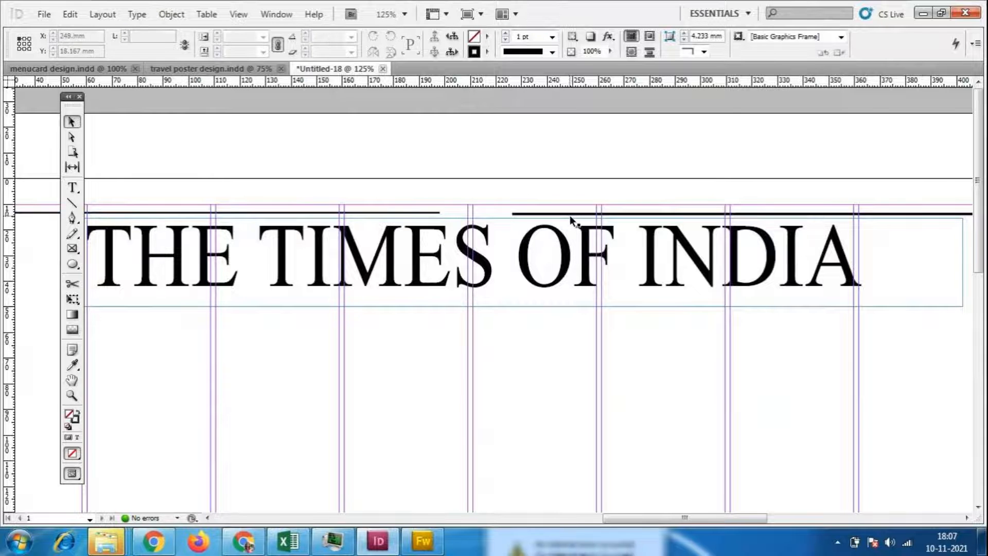
{"action": "left_click", "coordinate": [552, 37]}
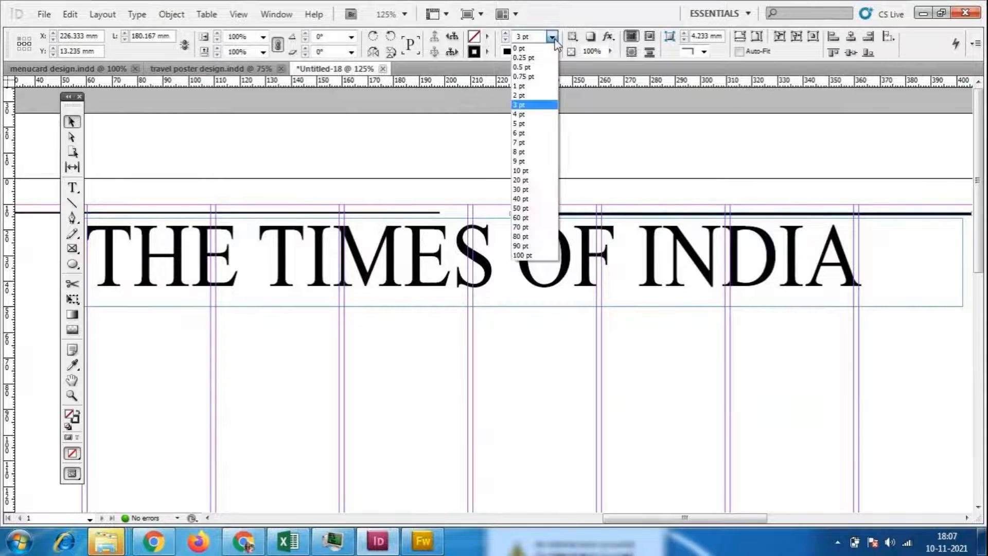
{"action": "left_click", "coordinate": [526, 97]}
{"action": "left_click", "coordinate": [494, 441]}
{"action": "scroll", "coordinate": [736, 158], "scroll_direction": "down", "scroll_amount": 1}
{"action": "scroll", "coordinate": [749, 151], "scroll_direction": "up", "scroll_amount": 1}
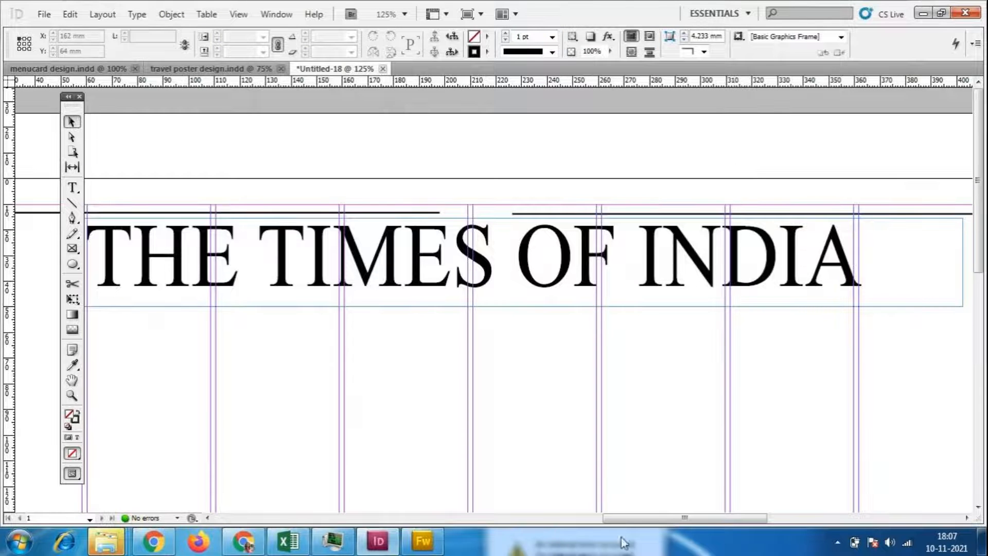
{"action": "left_click_drag", "start_coordinate": [687, 525], "coordinate": [676, 521]}
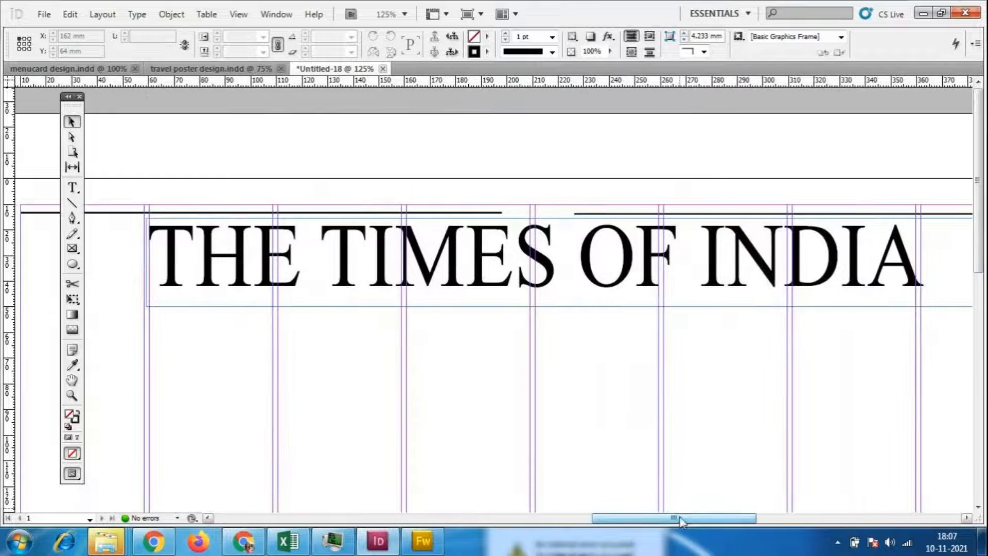
{"action": "left_click", "coordinate": [438, 216]}
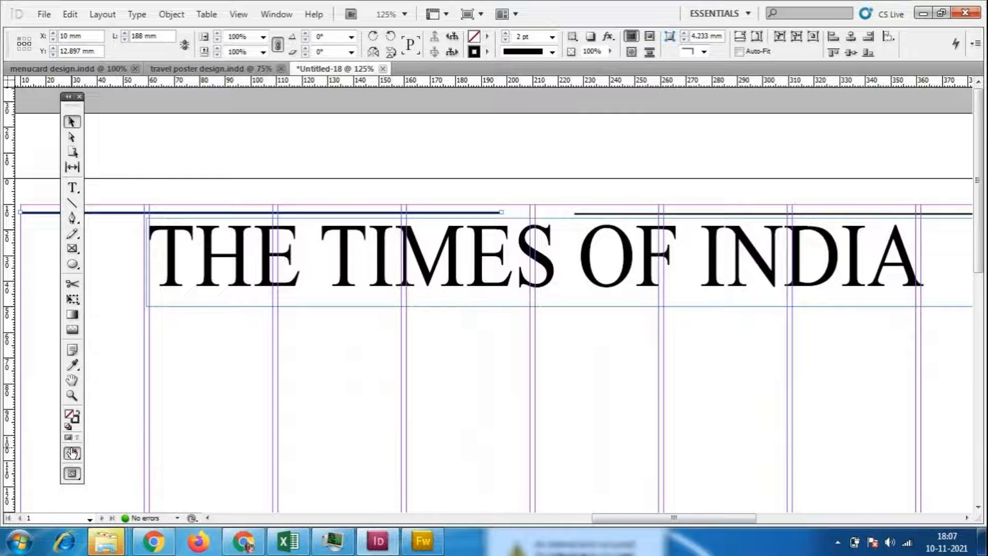
{"action": "double_click", "coordinate": [76, 418]}
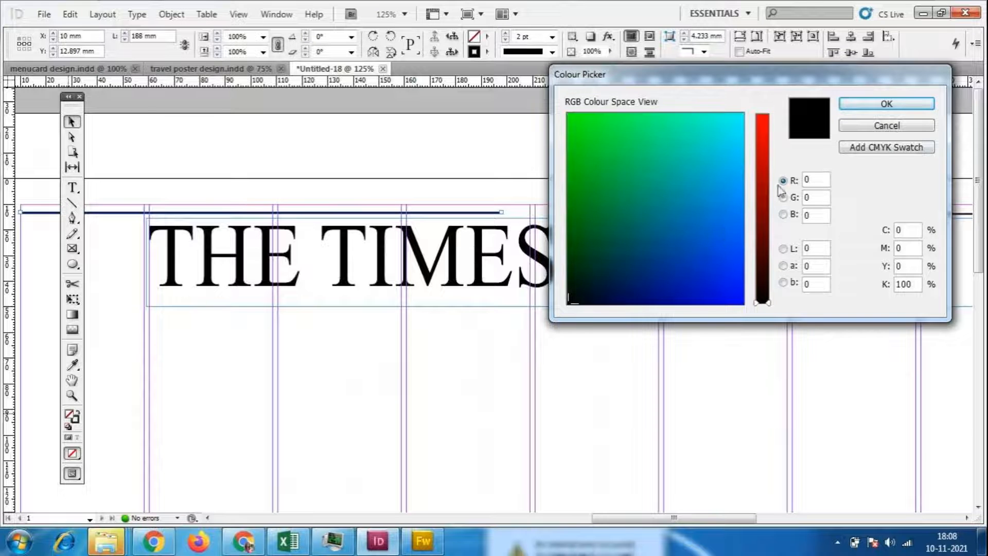
{"action": "left_click", "coordinate": [881, 130]}
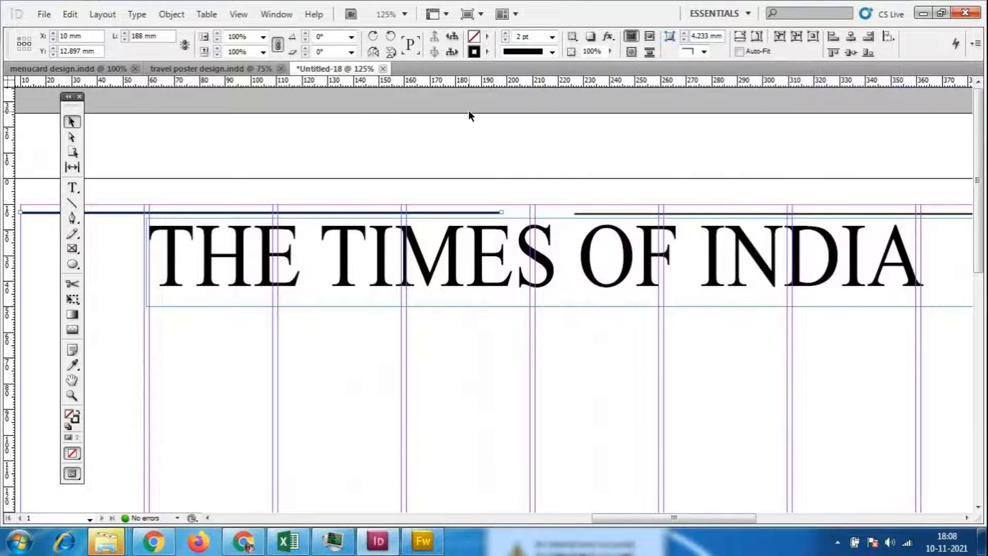
{"action": "double_click", "coordinate": [473, 52]}
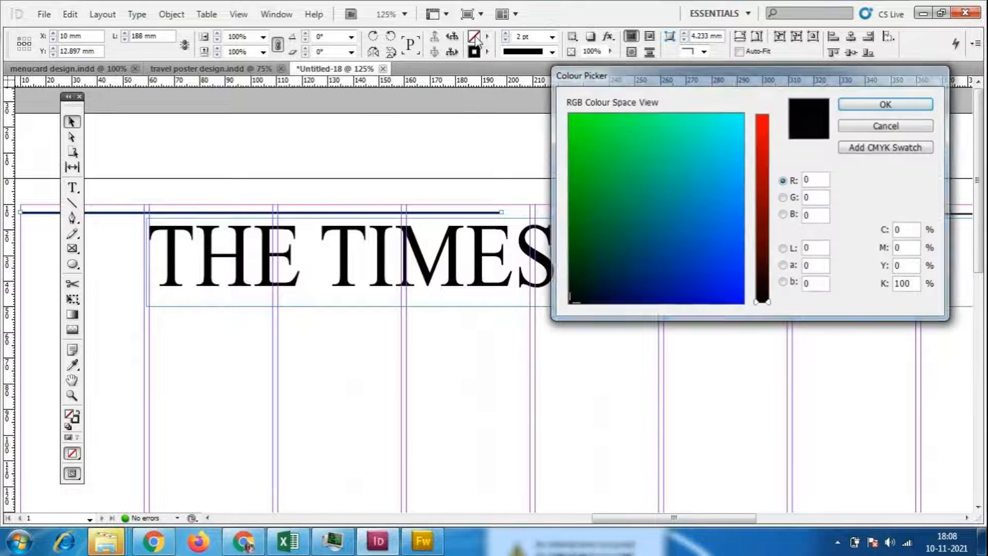
{"action": "left_click_drag", "start_coordinate": [758, 283], "coordinate": [773, 356]}
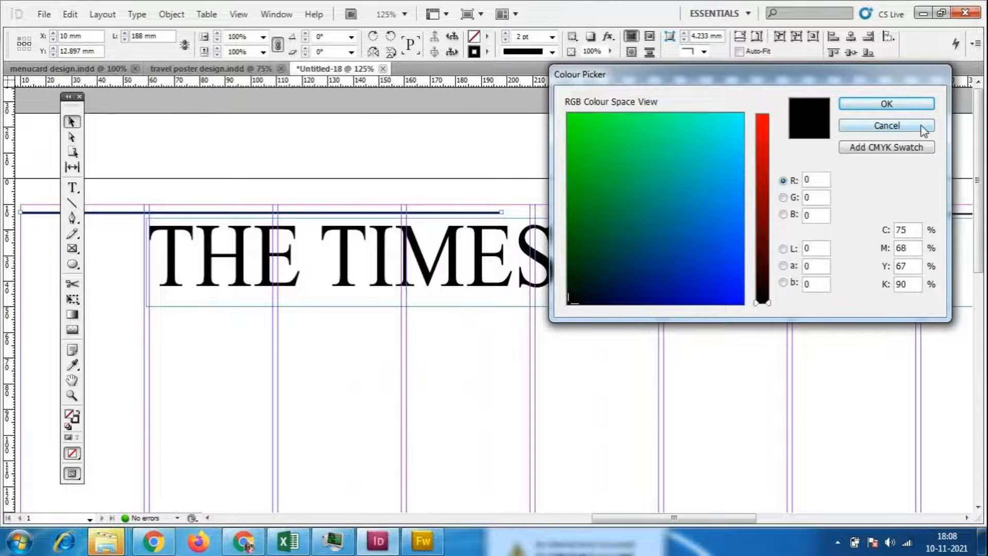
{"action": "left_click", "coordinate": [919, 125]}
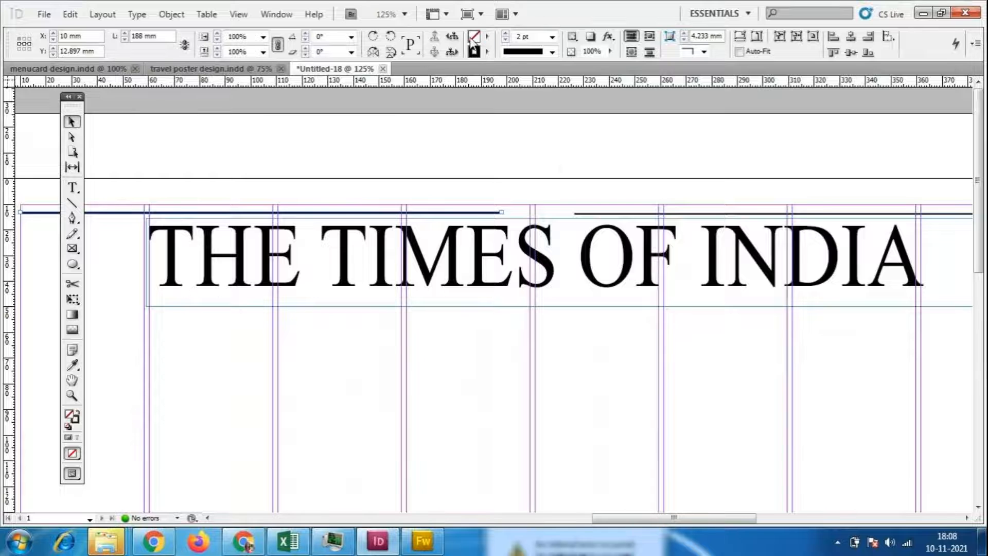
{"action": "double_click", "coordinate": [472, 42]}
{"action": "left_click", "coordinate": [718, 258]}
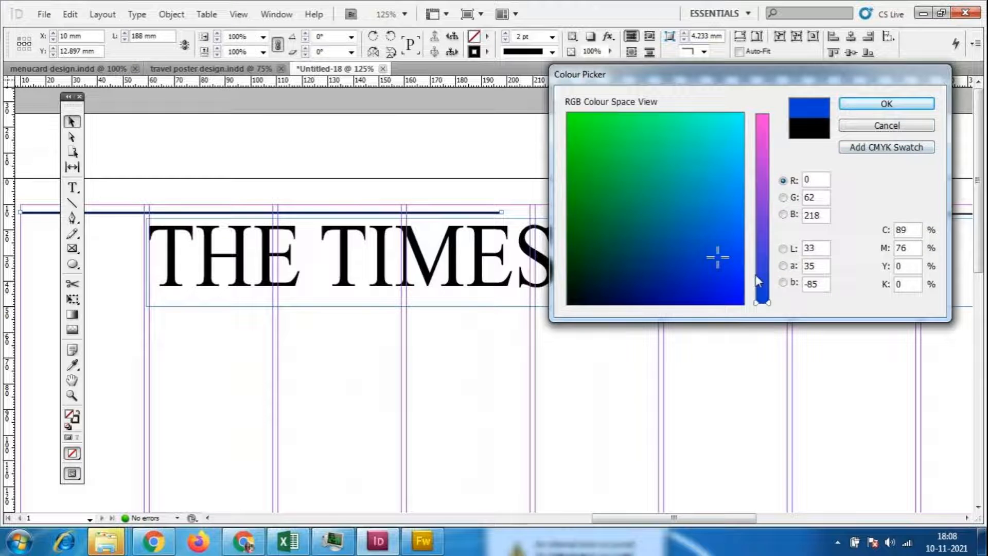
{"action": "left_click", "coordinate": [892, 124]}
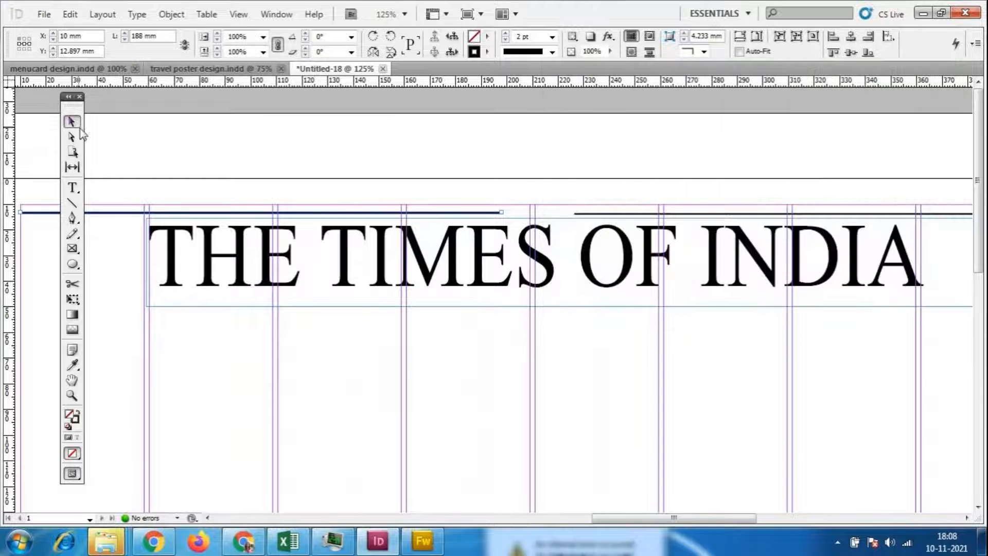
{"action": "left_click", "coordinate": [415, 205]}
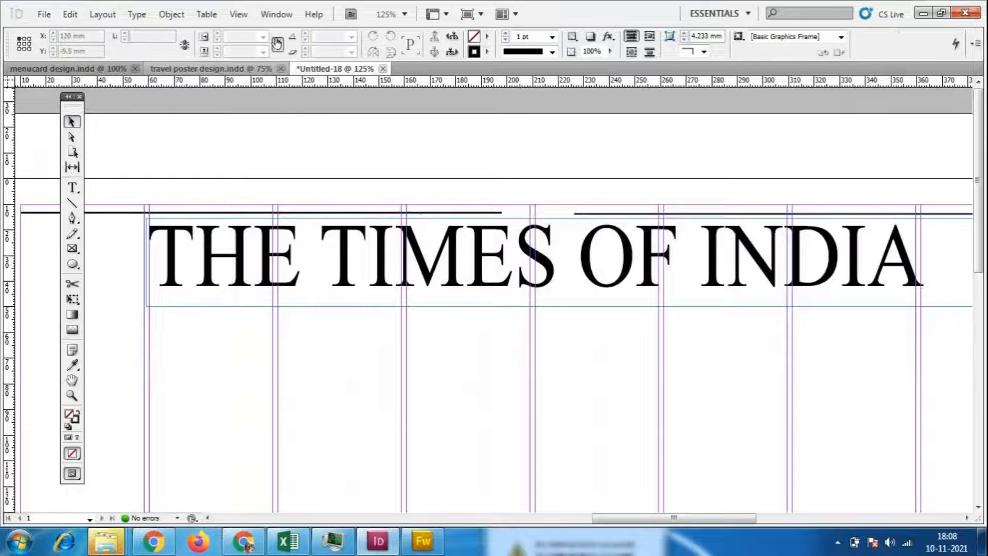
{"action": "left_click", "coordinate": [277, 14]}
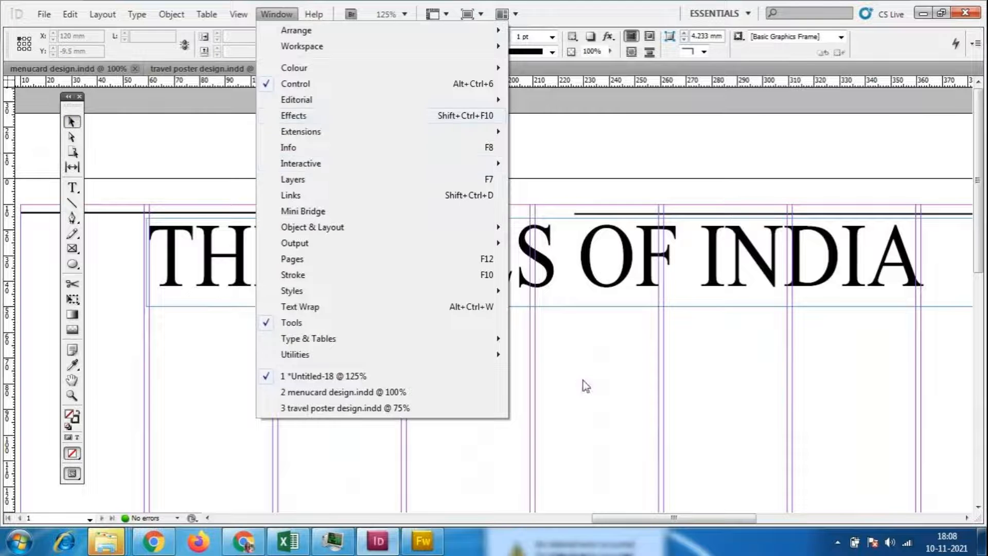
{"action": "left_click", "coordinate": [640, 410]}
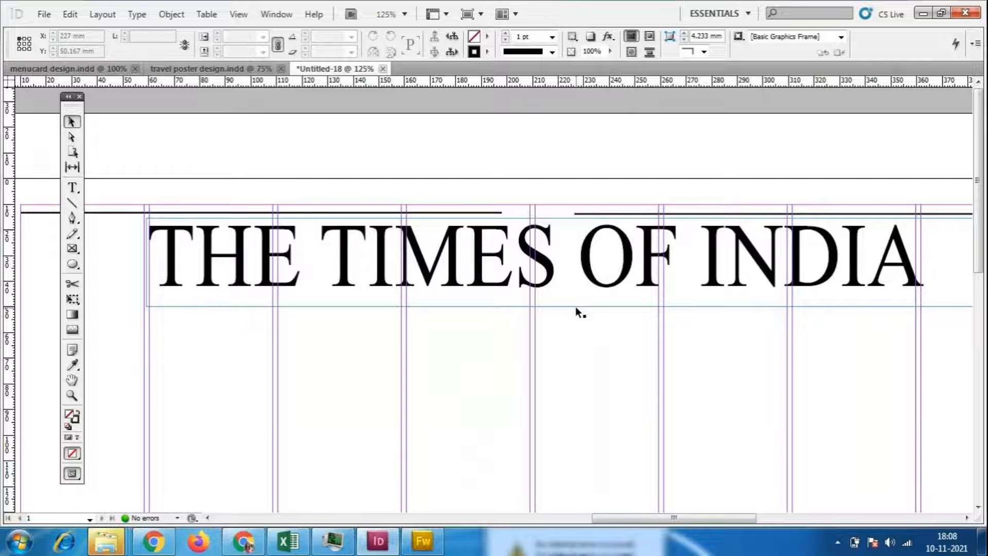
- Draw a rectangle about 192 mm wide from the left margin at Y 44 mm, overlapping the masthead's lower edge, and reduce its height to about 10 mm
{"action": "scroll", "coordinate": [575, 307], "scroll_direction": "down", "scroll_amount": 1}
{"action": "mouse_move", "coordinate": [644, 517]}
{"action": "left_mouse_down"}
{"action": "mouse_move", "coordinate": [625, 517]}
{"action": "mouse_move", "coordinate": [643, 517]}
{"action": "left_mouse_up"}
{"action": "key", "text": "ctrl+minus"}
{"action": "key", "text": "ctrl+minus"}
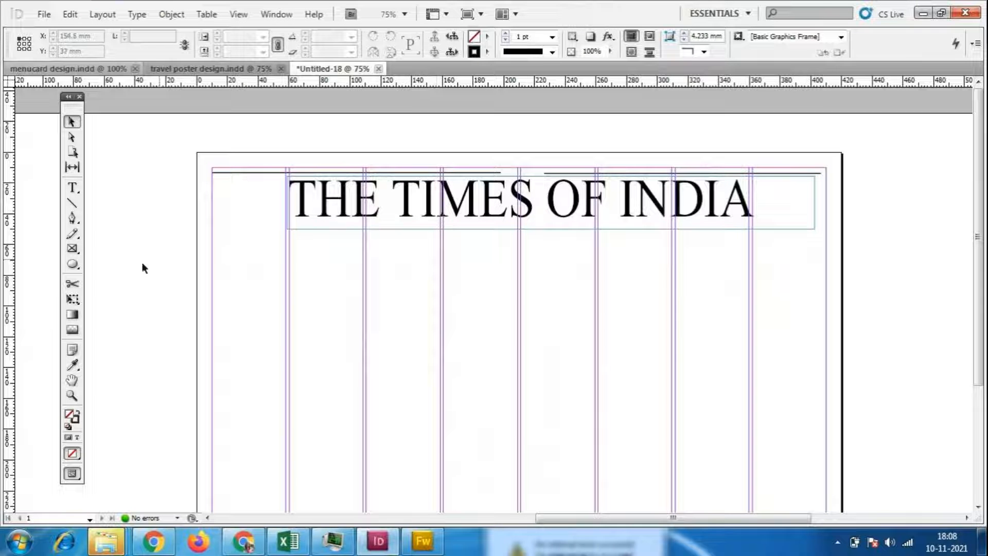
{"action": "left_click_drag", "start_coordinate": [72, 263], "coordinate": [119, 266]}
{"action": "left_click_drag", "start_coordinate": [212, 220], "coordinate": [506, 247]}
{"action": "key", "text": "v"}
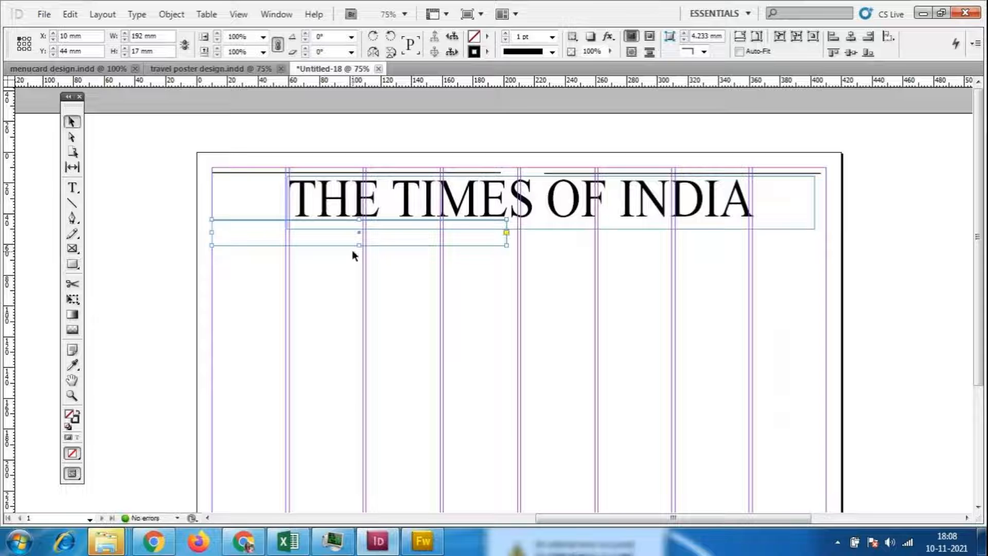
{"action": "left_click_drag", "start_coordinate": [359, 244], "coordinate": [360, 235]}
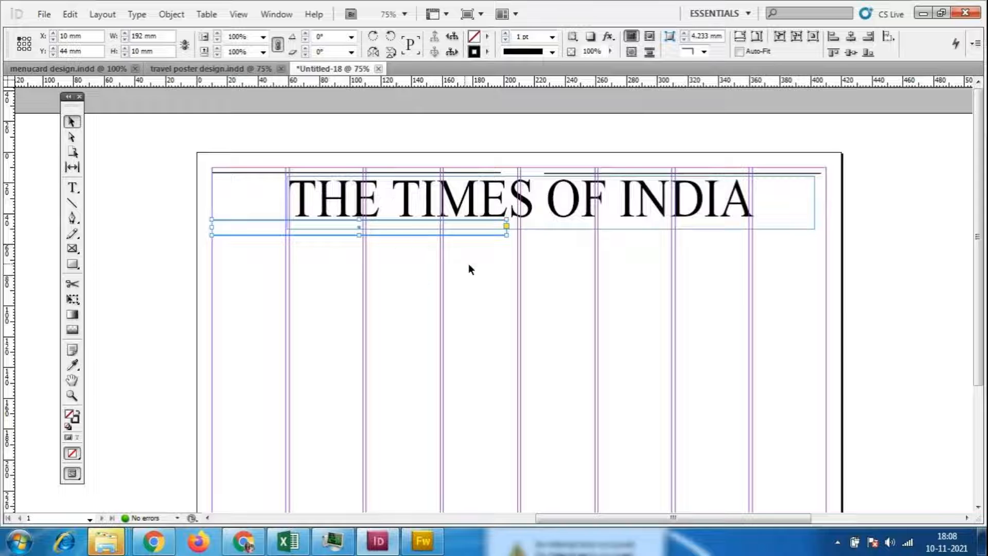
- Fill the rectangle under the masthead with the cyan swatch and increase its height to about 14 mm
{"action": "left_click", "coordinate": [488, 37]}
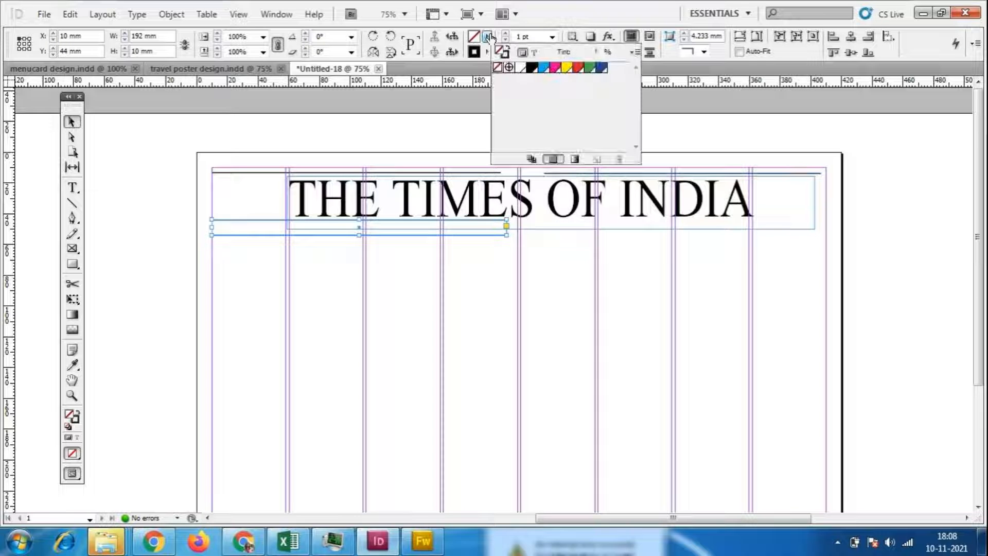
{"action": "left_click", "coordinate": [544, 68]}
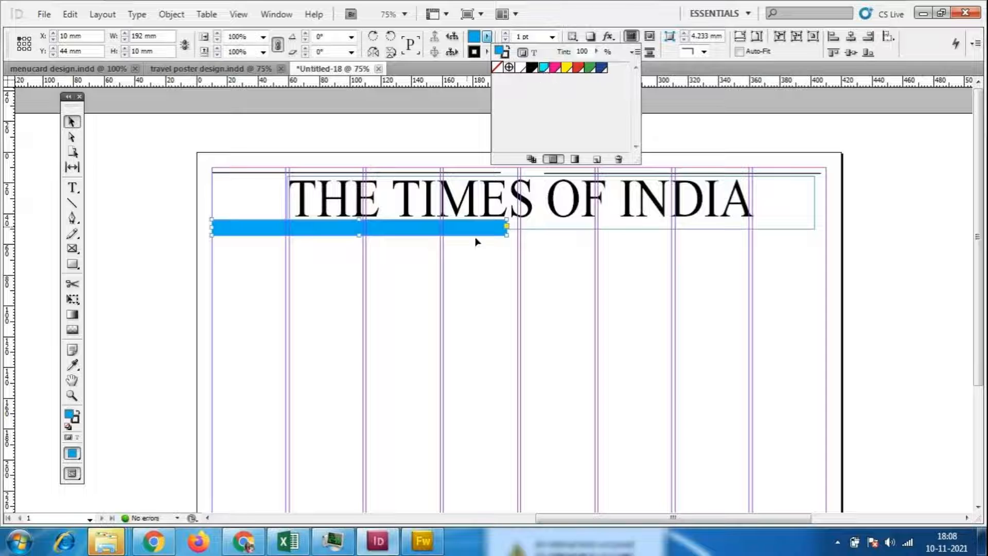
{"action": "left_click_drag", "start_coordinate": [359, 236], "coordinate": [359, 241]}
{"action": "left_click", "coordinate": [482, 337]}
- Duplicate the cyan bar directly to its right at X 202 mm and fill the copy with the red swatch
{"action": "left_click", "coordinate": [461, 234]}
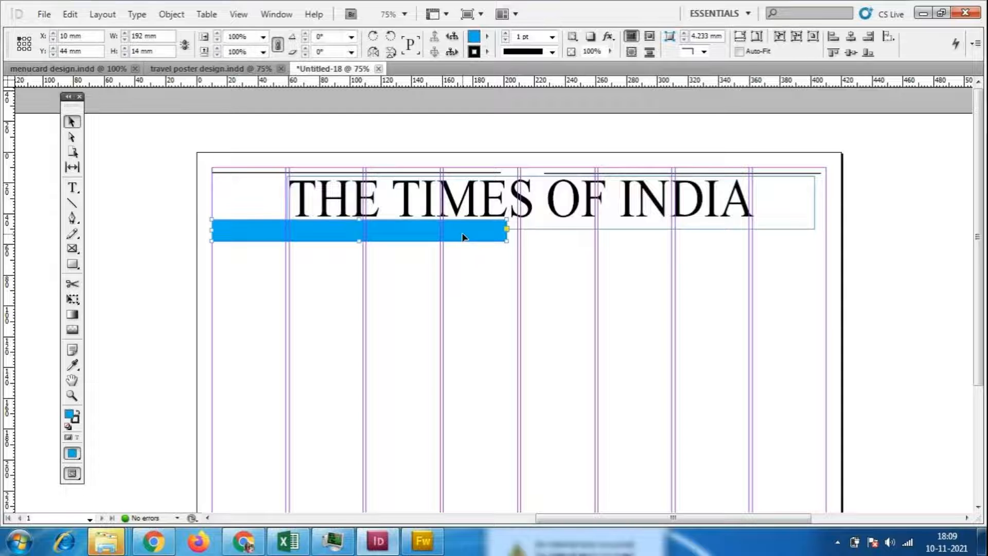
{"action": "left_click_drag", "start_coordinate": [462, 237], "coordinate": [758, 239]}
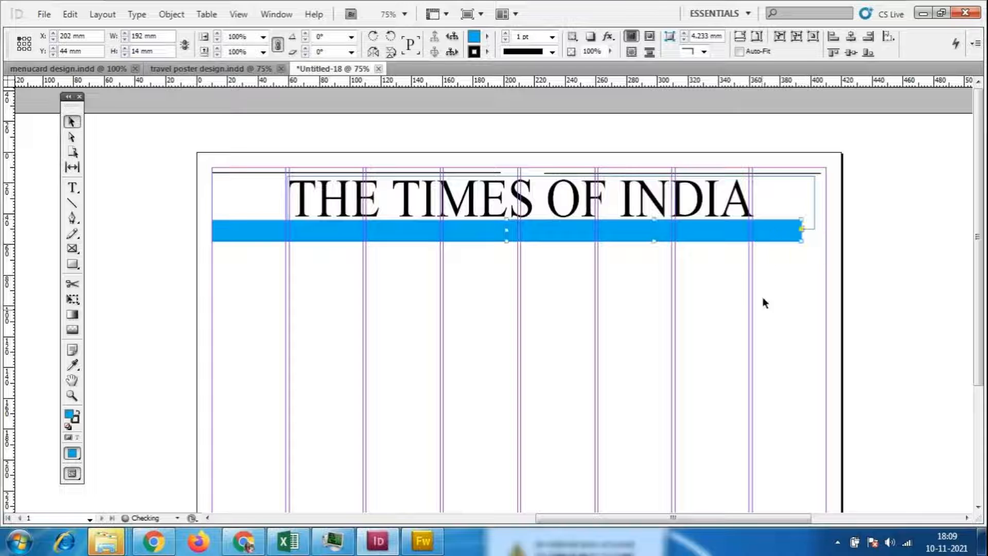
{"action": "left_click", "coordinate": [487, 38]}
{"action": "left_click", "coordinate": [576, 68]}
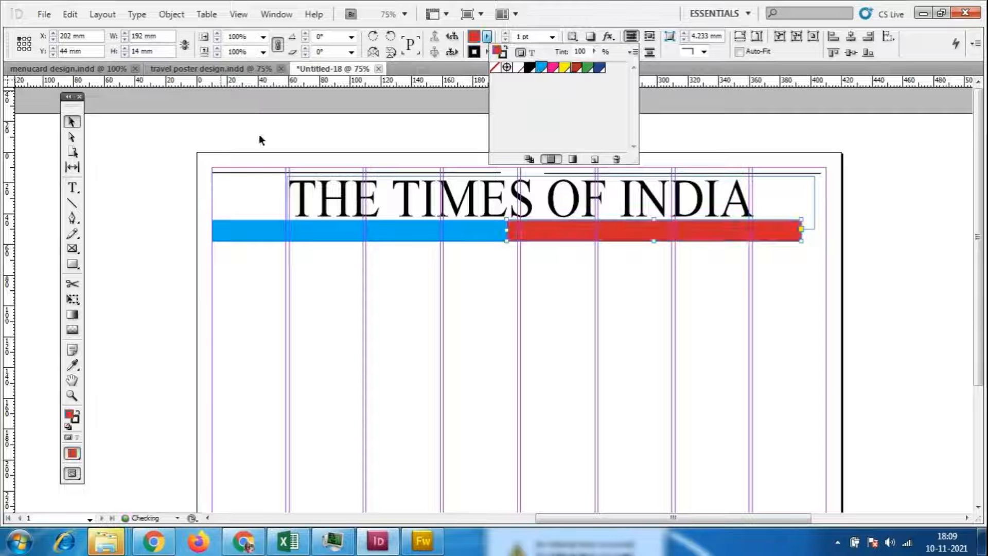
- Extend the red bar's right edge to about X 402 mm
{"action": "left_click", "coordinate": [102, 238]}
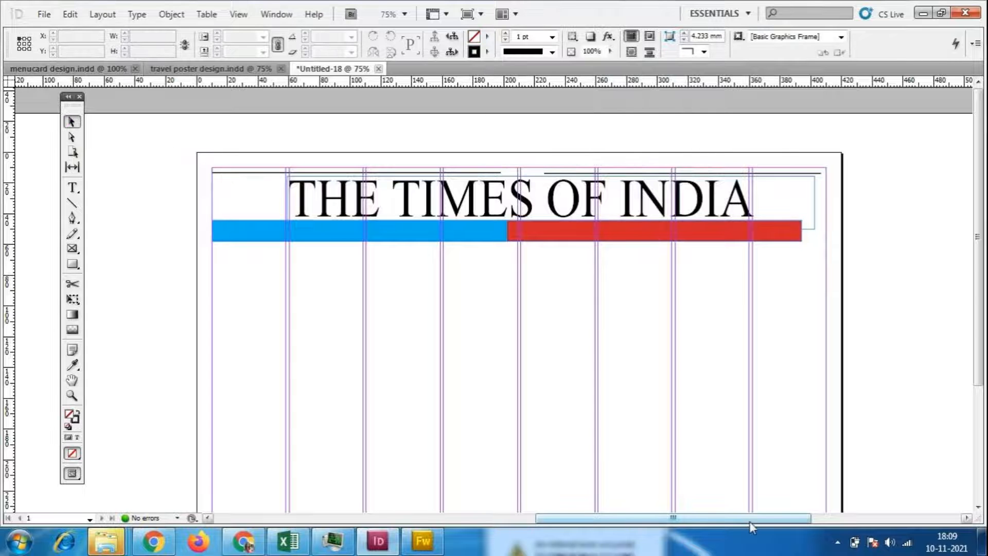
{"action": "key", "text": "ctrl+equal"}
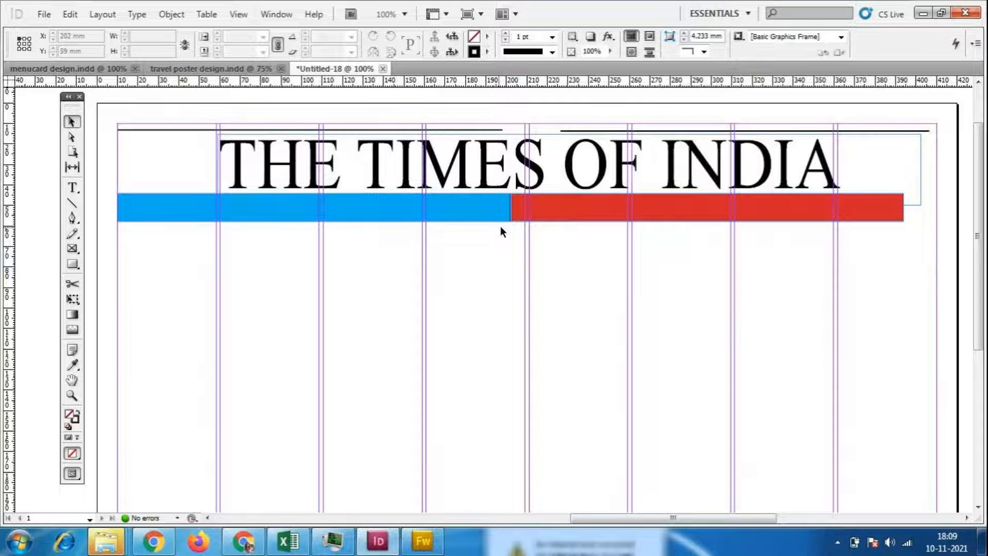
{"action": "left_click_drag", "start_coordinate": [672, 518], "coordinate": [698, 520]}
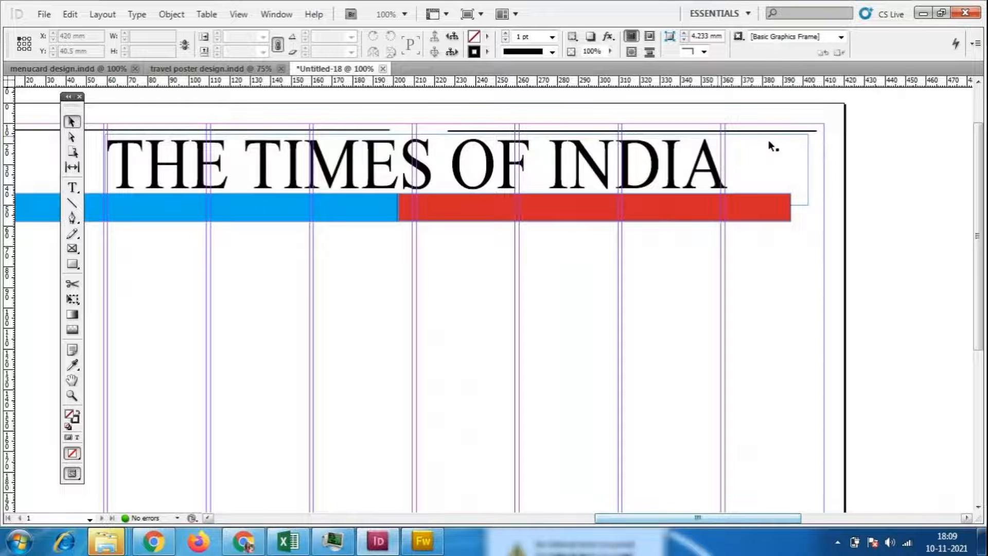
{"action": "left_click", "coordinate": [666, 214]}
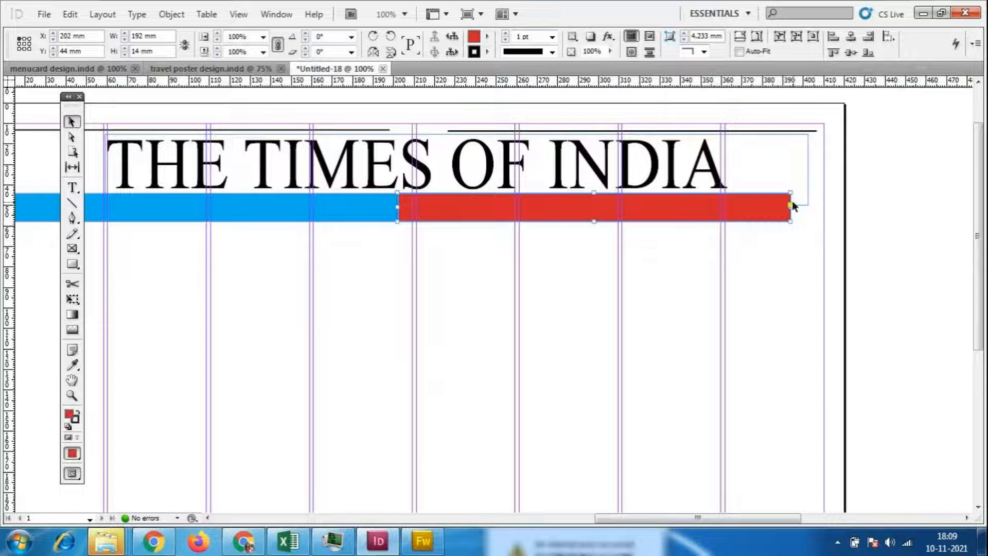
{"action": "left_click", "coordinate": [800, 256]}
{"action": "left_click", "coordinate": [788, 208]}
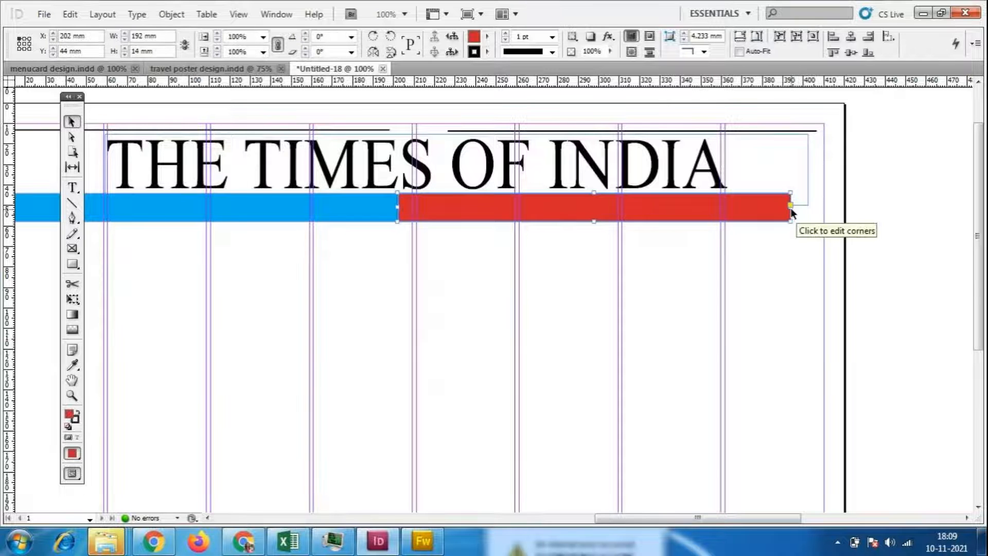
{"action": "left_click_drag", "start_coordinate": [793, 210], "coordinate": [807, 208]}
- Move the joint between the two coloured bars to about X 204.5 mm, widening the cyan bar to about 194.5 mm
{"action": "left_click_drag", "start_coordinate": [647, 518], "coordinate": [614, 518]}
{"action": "left_click", "coordinate": [520, 202]}
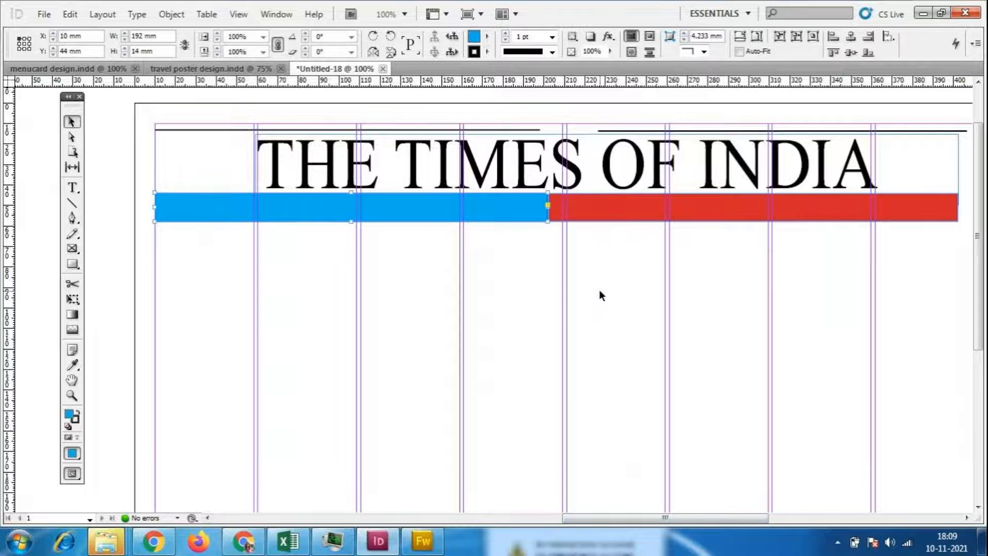
{"action": "left_click", "coordinate": [599, 289]}
{"action": "key", "text": "ctrl+equal"}
{"action": "key", "text": "ctrl+equal"}
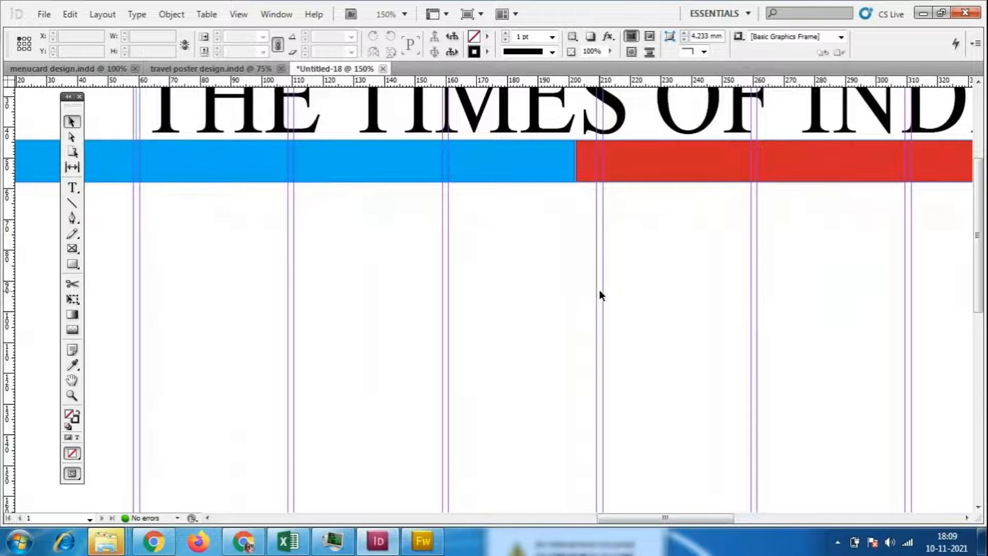
{"action": "left_click", "coordinate": [628, 174]}
{"action": "left_click_drag", "start_coordinate": [576, 160], "coordinate": [581, 164]}
{"action": "left_click", "coordinate": [570, 170]}
{"action": "left_click", "coordinate": [681, 326]}
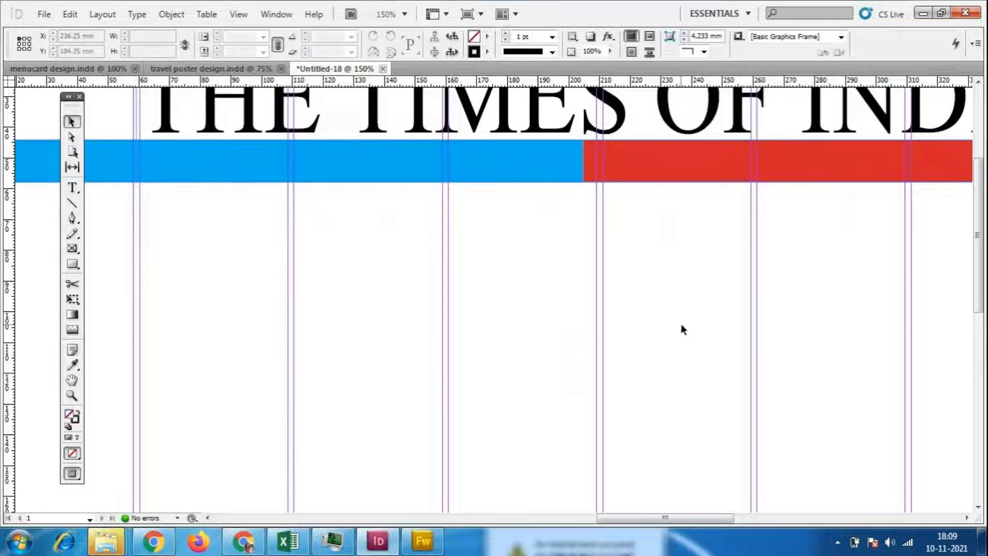
- Remove the stroke from both the cyan and the red bar by setting it to None
{"action": "left_click", "coordinate": [483, 174]}
{"action": "left_click", "coordinate": [487, 51]}
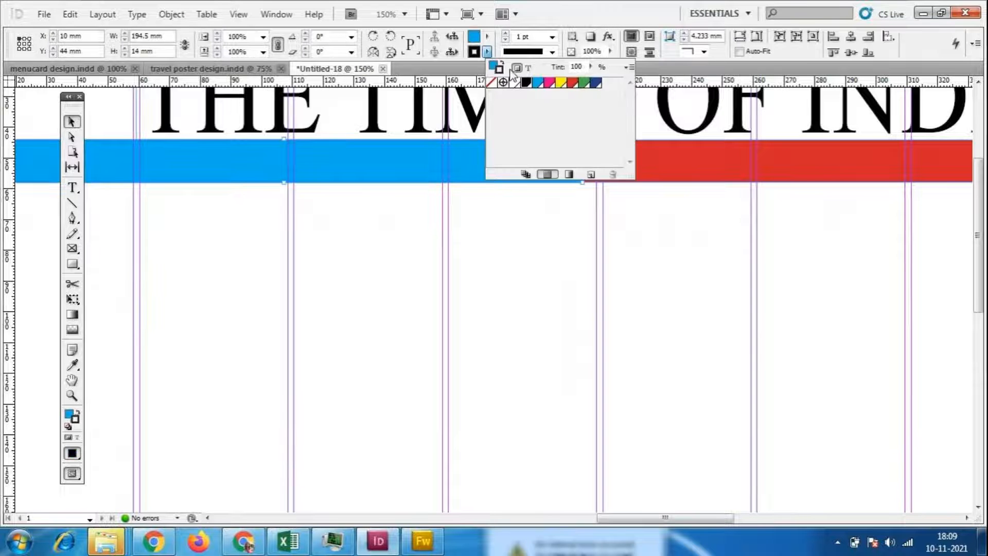
{"action": "left_click", "coordinate": [491, 83]}
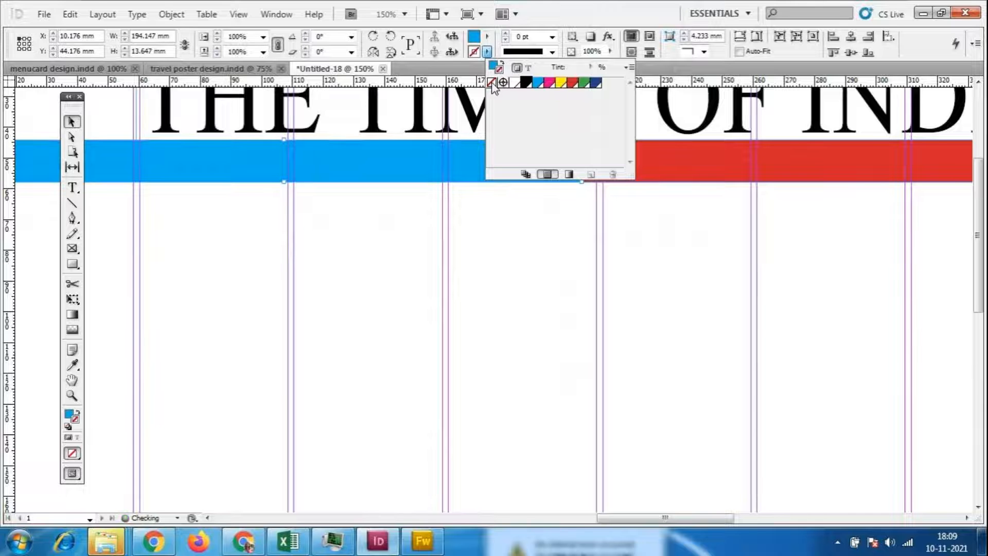
{"action": "left_click", "coordinate": [705, 170]}
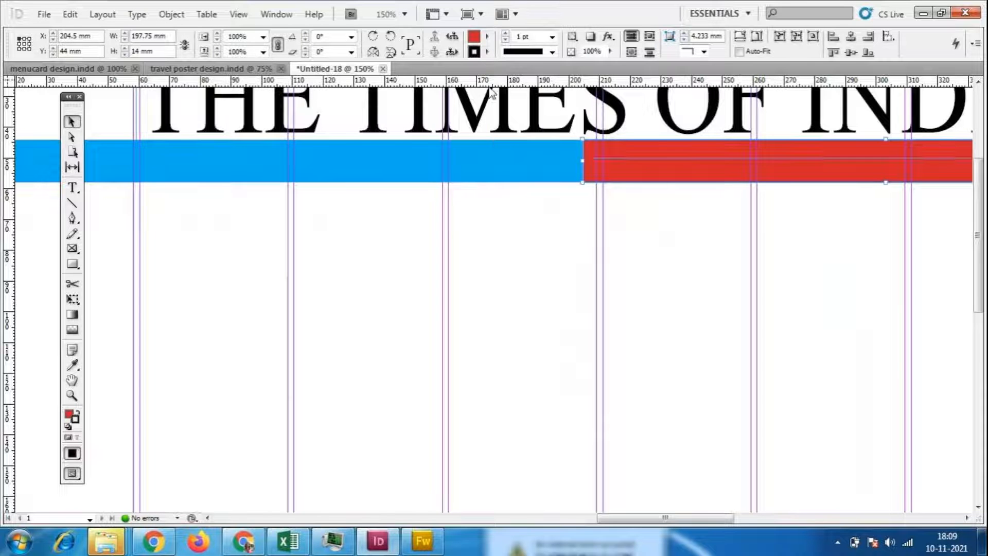
{"action": "left_click", "coordinate": [487, 52]}
{"action": "left_click", "coordinate": [490, 82]}
{"action": "left_click", "coordinate": [501, 276]}
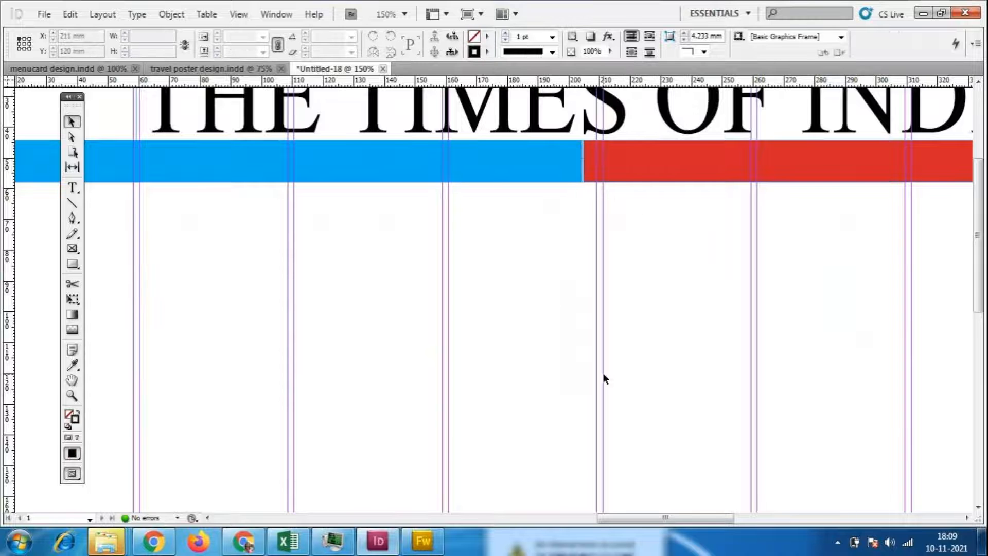
{"action": "key", "text": "ctrl+minus"}
{"action": "key", "text": "ctrl+minus"}
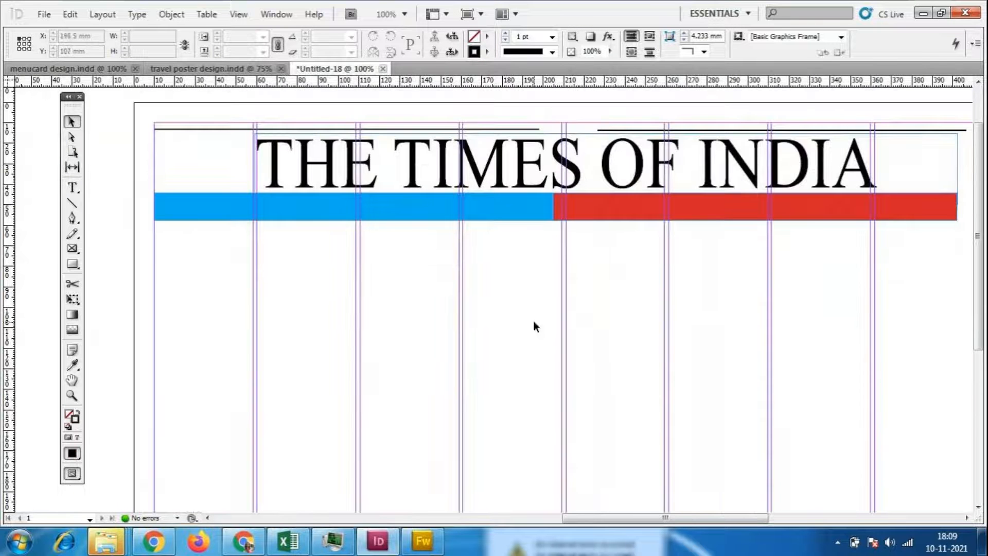
- Increase the height of the cyan and red bars downward to about 16.3 mm each
{"action": "left_click", "coordinate": [412, 202]}
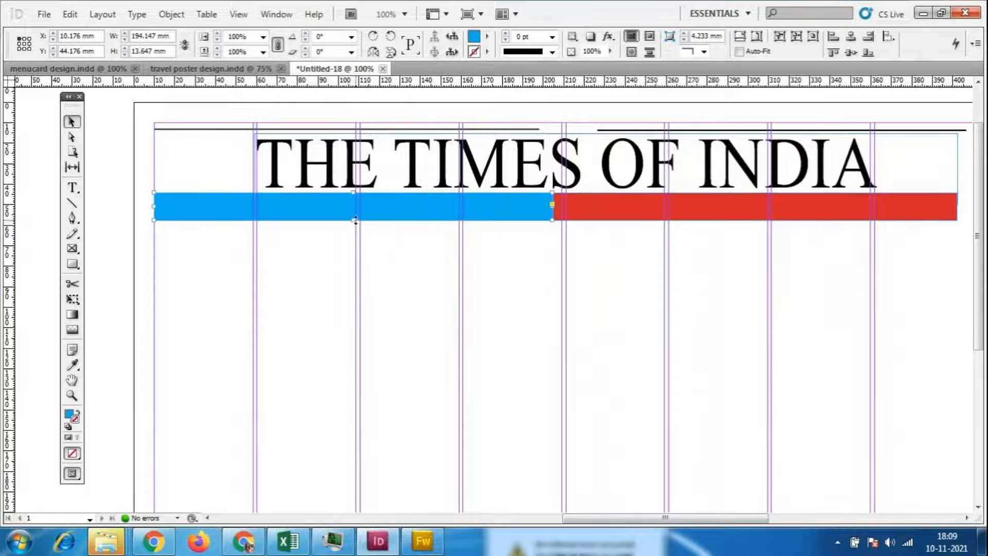
{"action": "left_click_drag", "start_coordinate": [354, 220], "coordinate": [355, 225]}
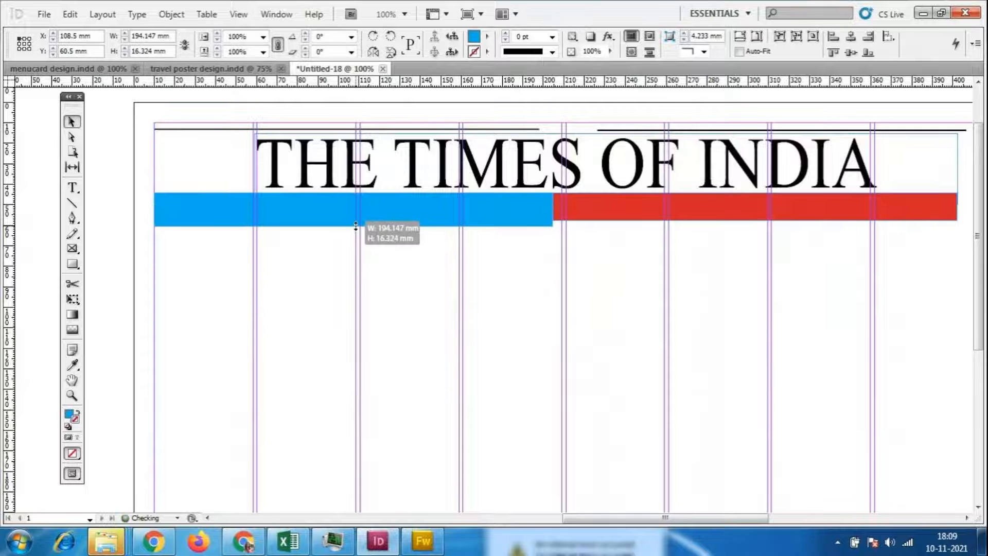
{"action": "left_click", "coordinate": [690, 333]}
{"action": "left_click", "coordinate": [751, 216]}
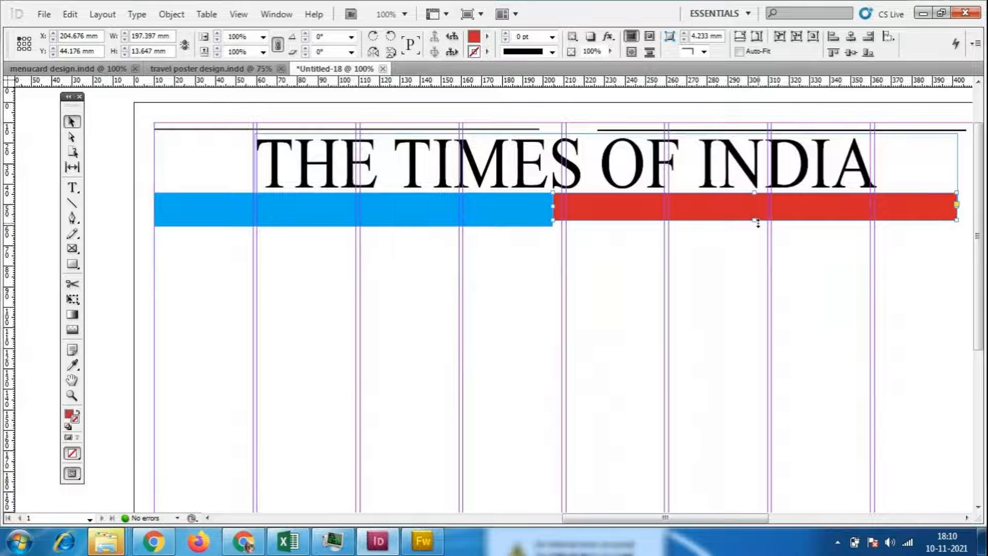
{"action": "left_click_drag", "start_coordinate": [757, 223], "coordinate": [758, 227]}
{"action": "left_click", "coordinate": [749, 285]}
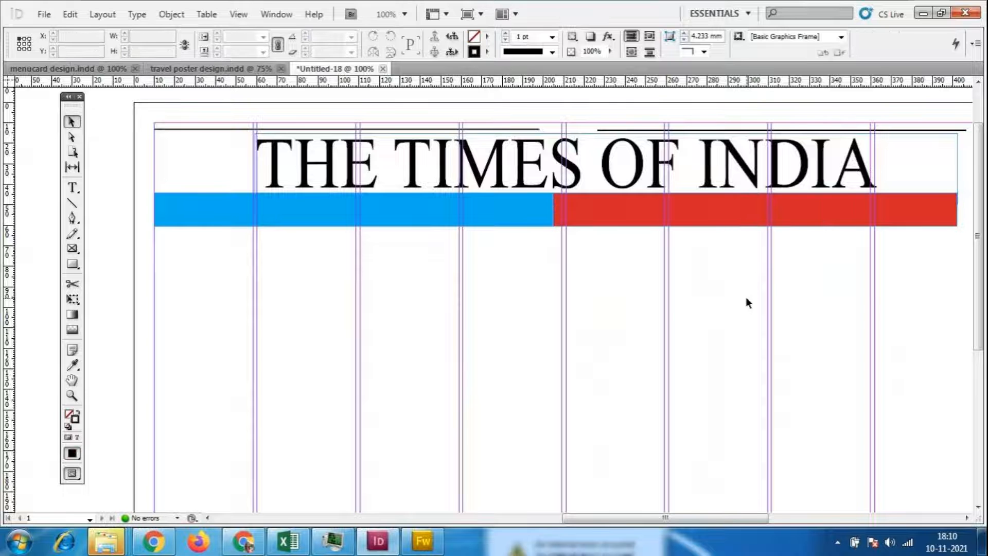
{"action": "left_click_drag", "start_coordinate": [743, 518], "coordinate": [805, 523]}
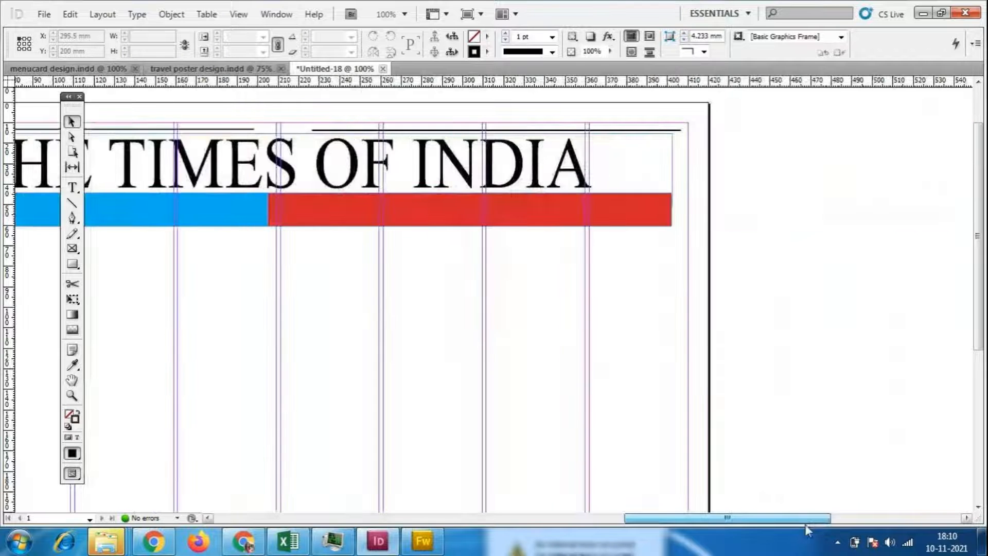
{"action": "key", "text": "ctrl+equal"}
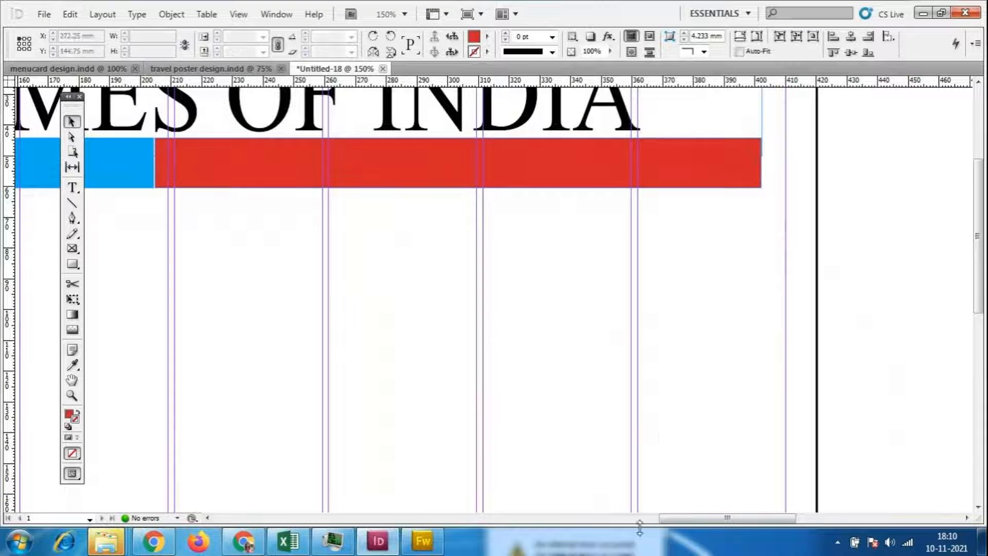
{"action": "left_click_drag", "start_coordinate": [701, 518], "coordinate": [643, 520]}
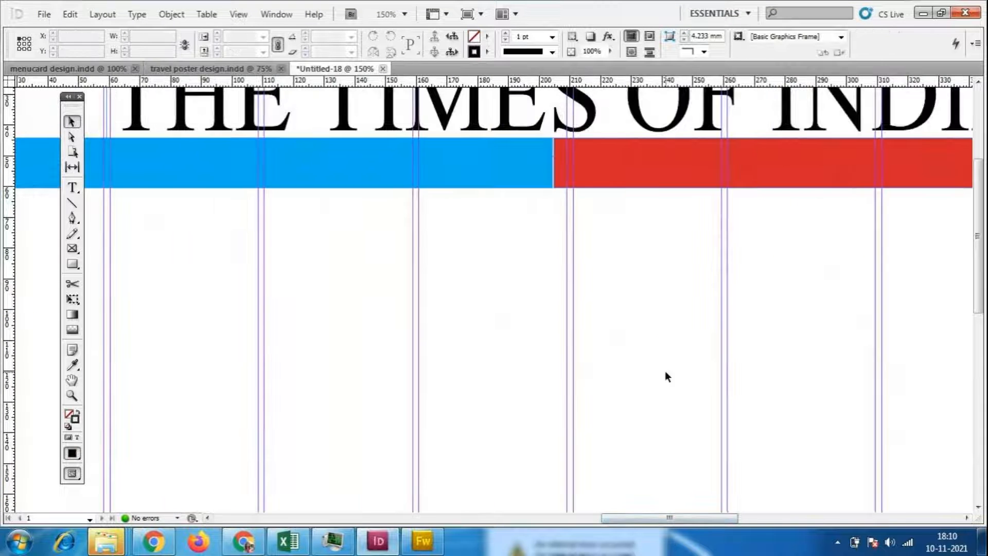
{"action": "key", "text": "ctrl+minus"}
{"action": "key", "text": "ctrl+minus"}
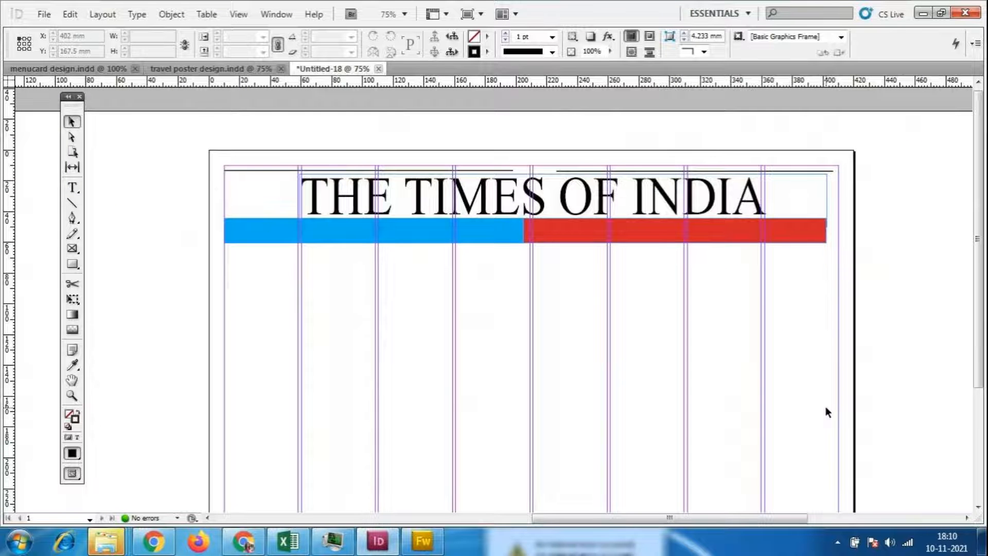
- Shift the masthead text frame slightly left and extend its left edge outward, making the frame about 350.75 mm wide
{"action": "left_click", "coordinate": [691, 185]}
{"action": "left_click_drag", "start_coordinate": [691, 184], "coordinate": [689, 184]}
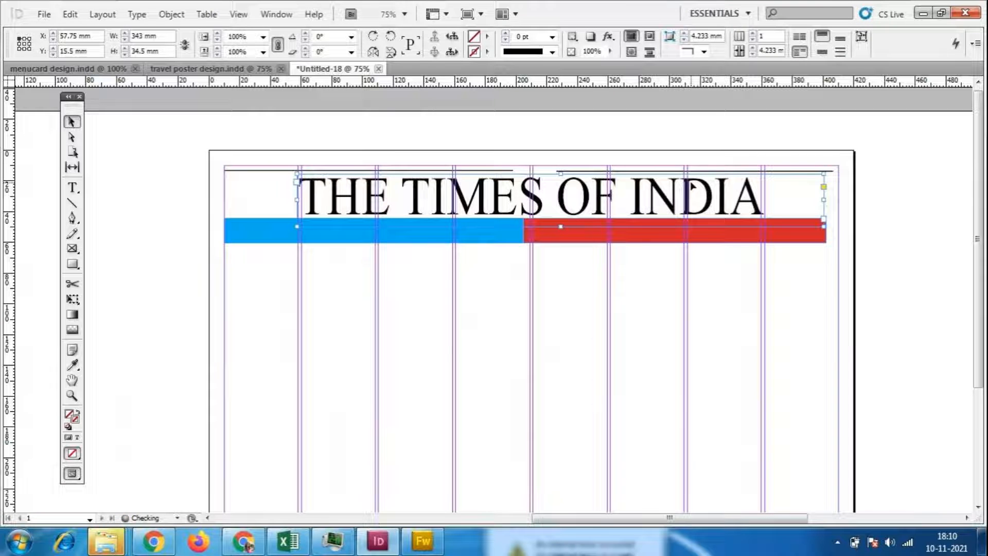
{"action": "left_click", "coordinate": [690, 443]}
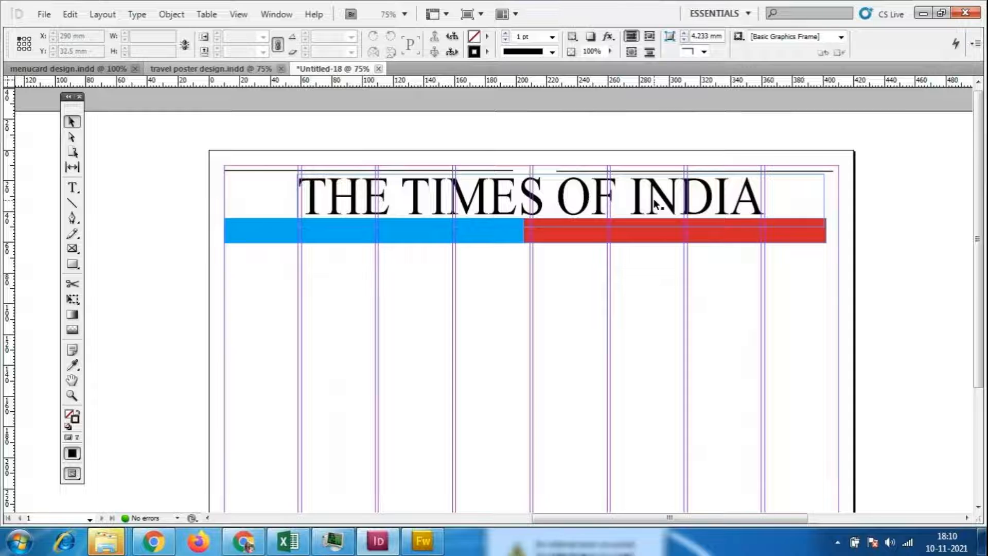
{"action": "left_click", "coordinate": [607, 205]}
{"action": "left_click_drag", "start_coordinate": [296, 200], "coordinate": [285, 201]}
- Set the horizontal scale of the whole THE TIMES OF INDIA title to 107%
{"action": "double_click", "coordinate": [727, 201]}
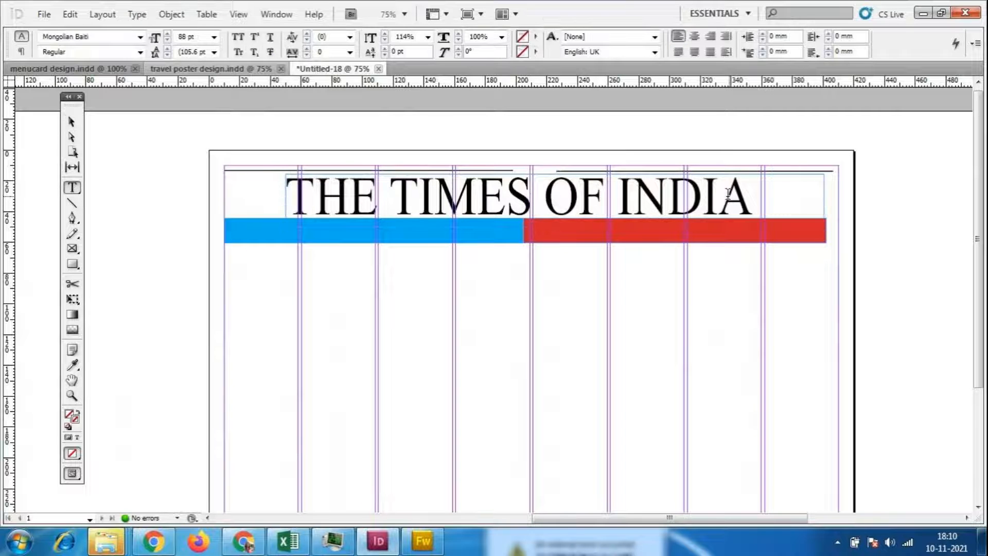
{"action": "left_click_drag", "start_coordinate": [754, 198], "coordinate": [406, 192]}
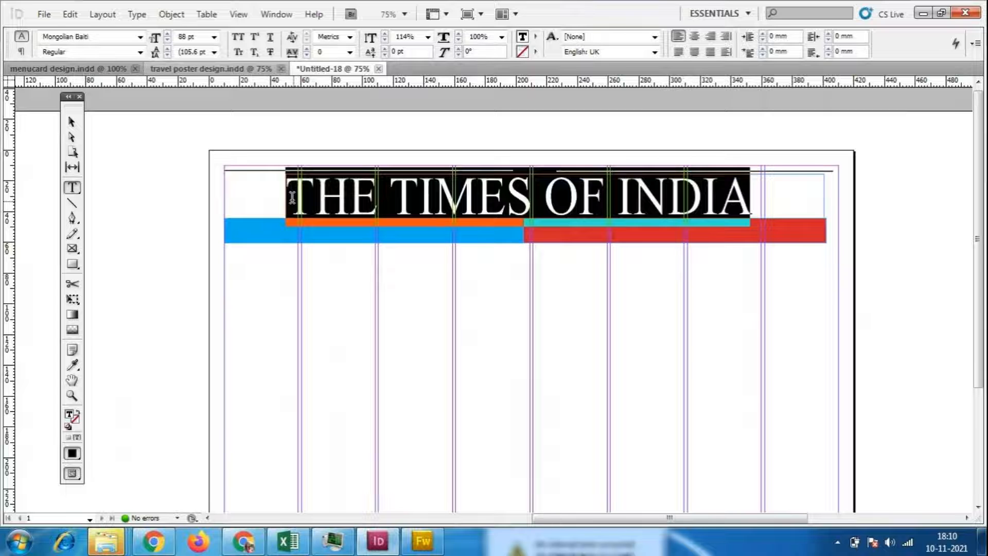
{"action": "left_click", "coordinate": [458, 33]}
{"action": "left_click", "coordinate": [459, 34]}
{"action": "left_click", "coordinate": [459, 33]}
{"action": "left_click", "coordinate": [459, 34]}
{"action": "left_click", "coordinate": [459, 34]}
{"action": "left_click", "coordinate": [459, 34]}
{"action": "left_click", "coordinate": [459, 33]}
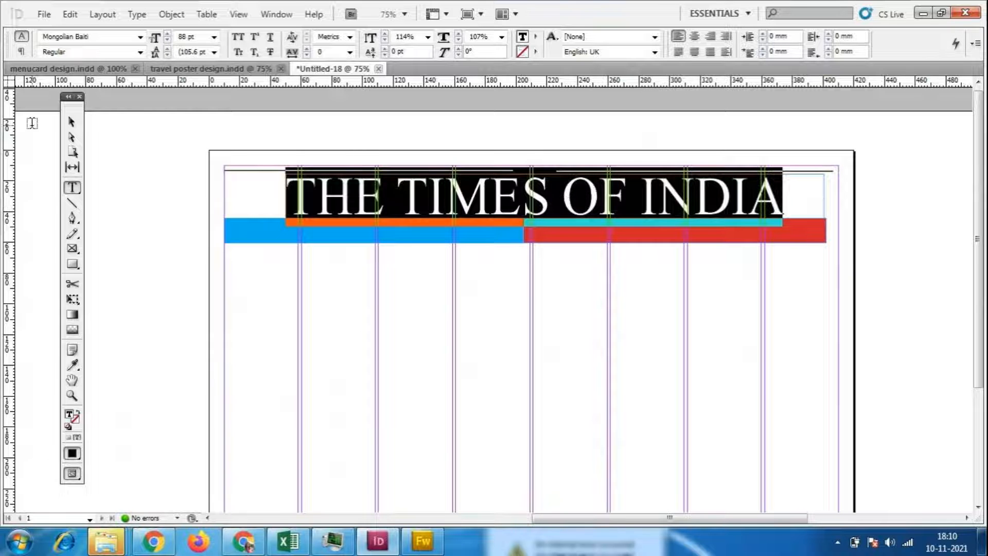
- Nudge the masthead text frame sideways to about X 49 mm to centre the title above the bars
{"action": "left_click", "coordinate": [69, 126]}
{"action": "key", "text": "Left"}
{"action": "scroll", "coordinate": [965, 434], "scroll_direction": "left", "scroll_amount": 3}
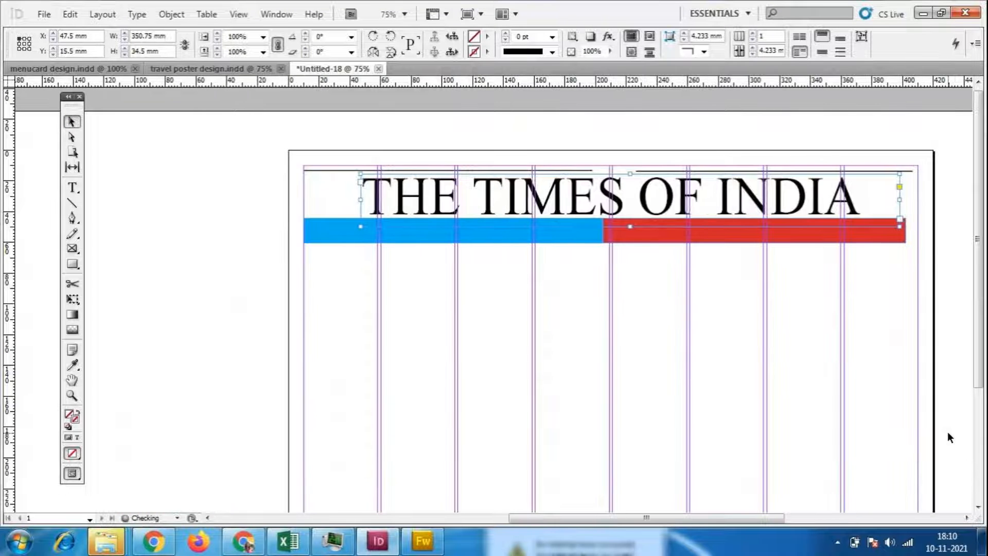
{"action": "key", "text": "Right"}
{"action": "key", "text": "Right"}
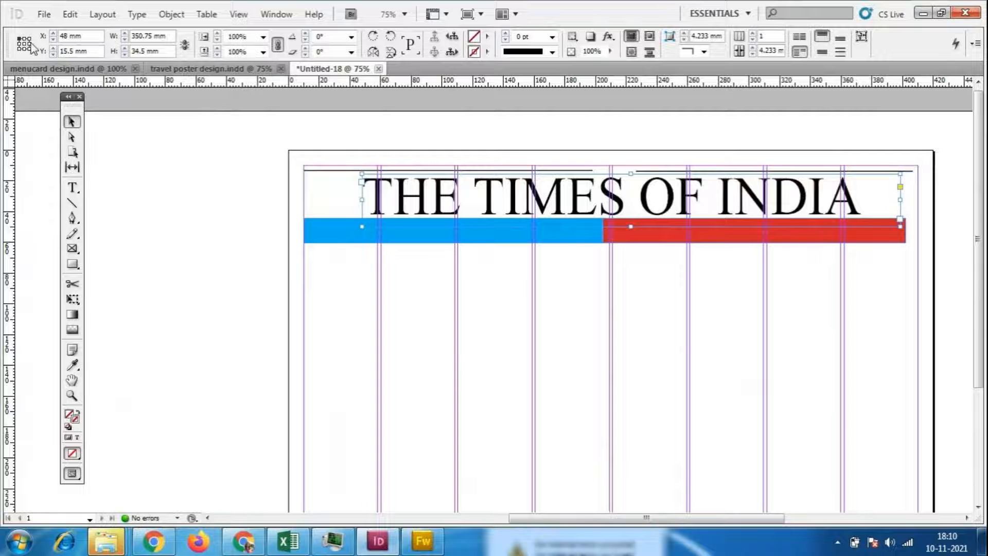
{"action": "left_click", "coordinate": [95, 140]}
{"action": "left_click", "coordinate": [427, 210]}
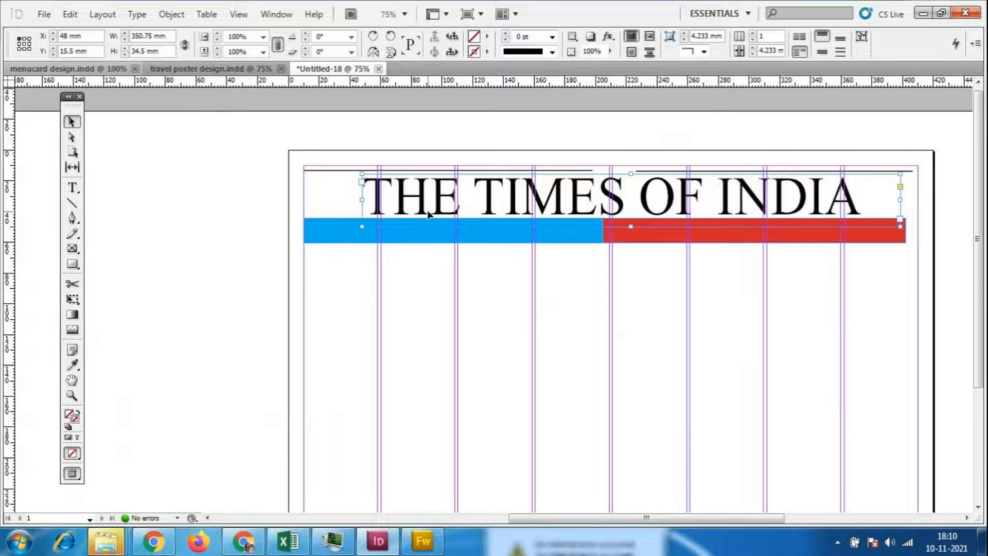
{"action": "key", "text": "Right"}
{"action": "key", "text": "Right"}
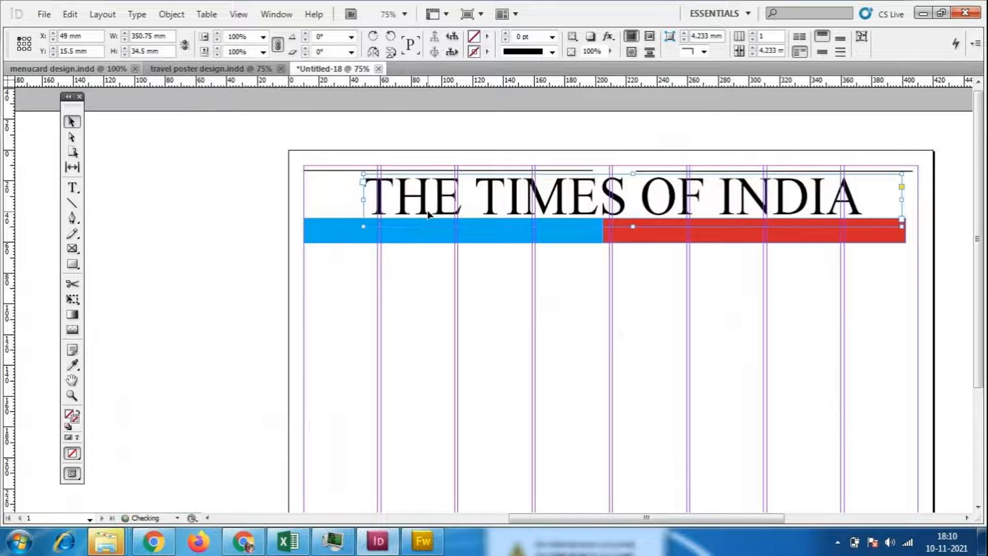
{"action": "key", "text": "ctrl+shift+a"}
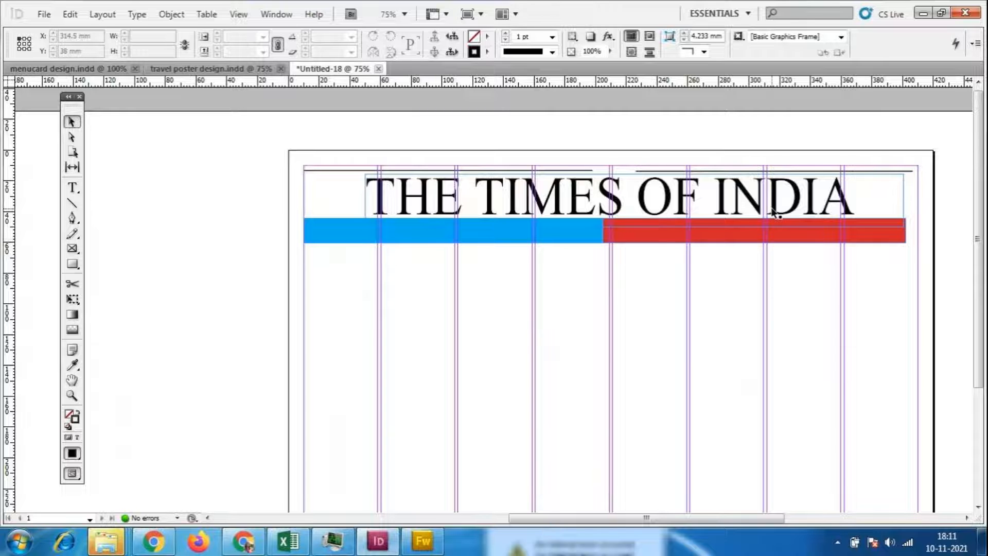
- Change the font of the entire THE TIMES OF INDIA title to News706 BT Bold
{"action": "left_click", "coordinate": [801, 208]}
{"action": "double_click", "coordinate": [864, 199]}
{"action": "left_click_drag", "start_coordinate": [864, 198], "coordinate": [314, 190]}
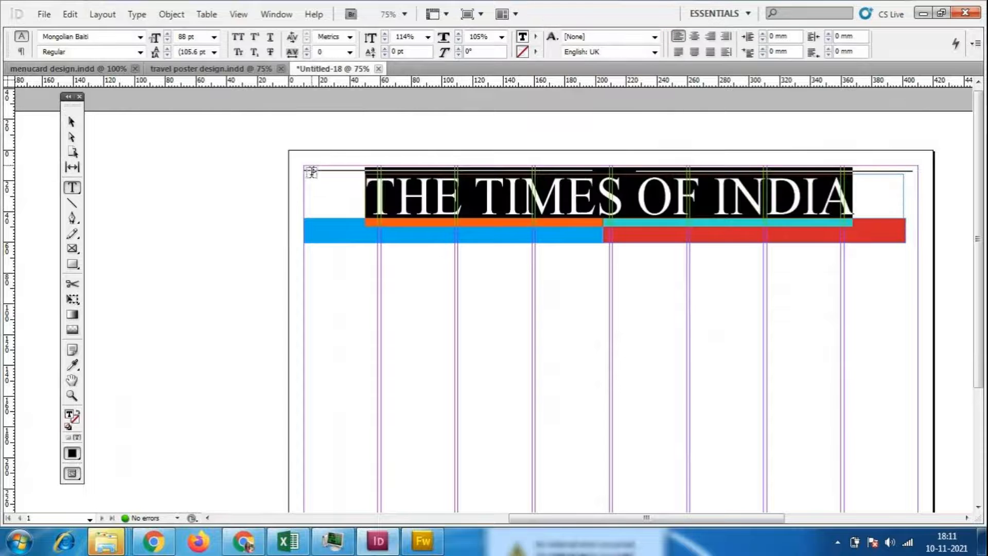
{"action": "left_click", "coordinate": [140, 37]}
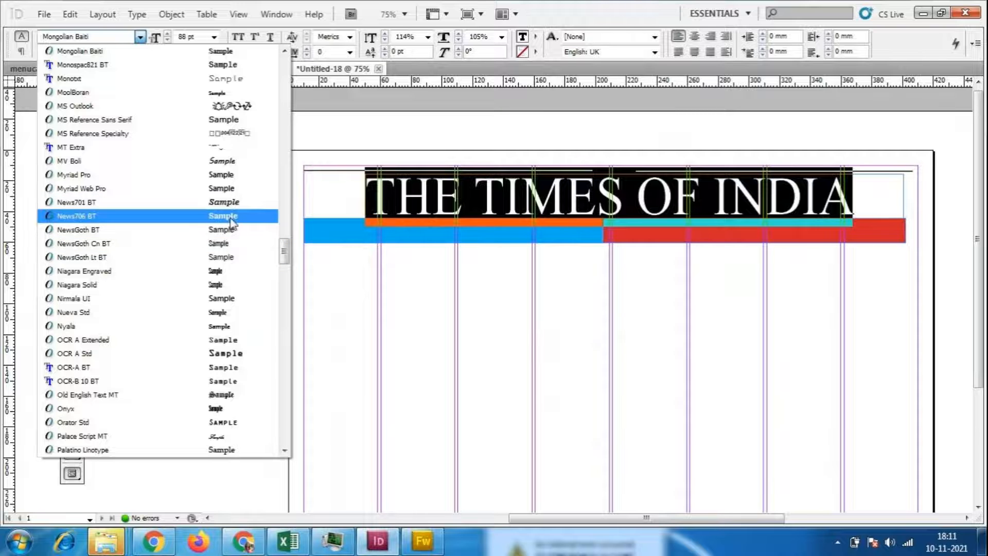
{"action": "left_click", "coordinate": [231, 223]}
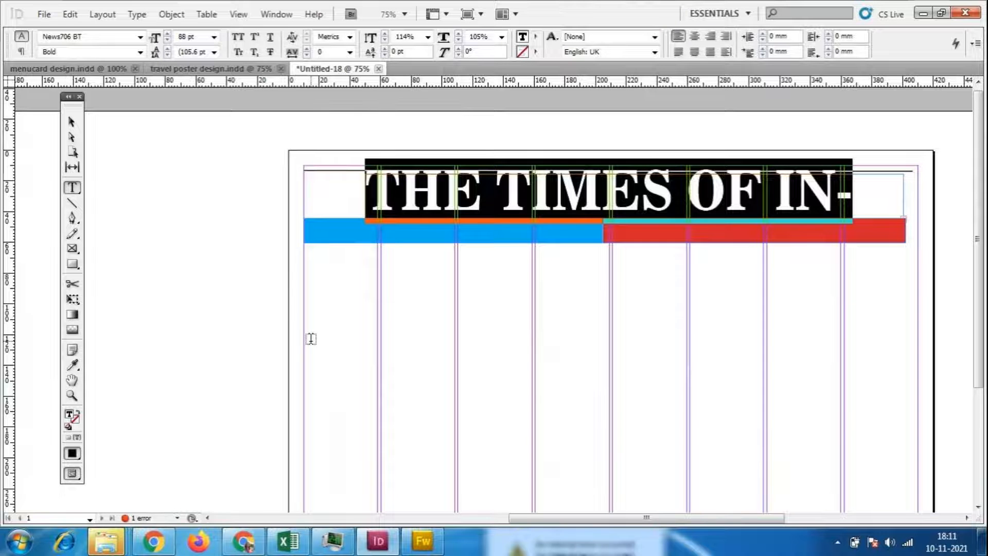
{"action": "left_click", "coordinate": [475, 262]}
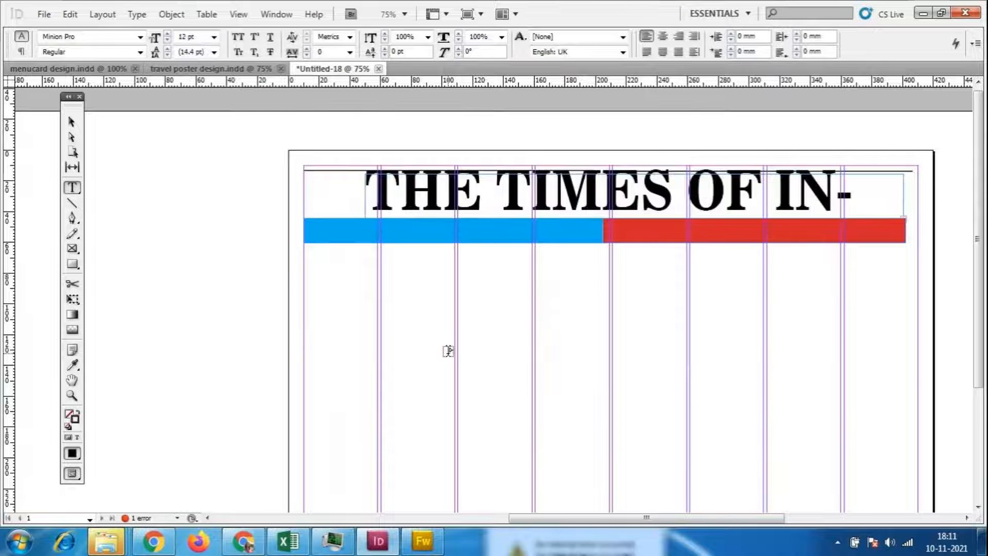
- Try to shift the bold masthead text frame sideways toward the page's left margin
{"action": "left_click", "coordinate": [72, 122]}
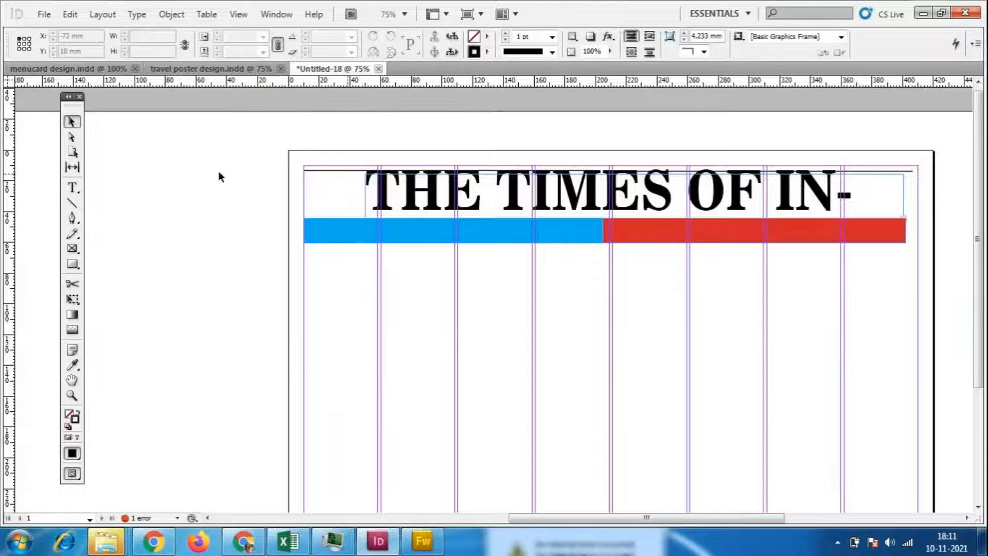
{"action": "left_click", "coordinate": [606, 207]}
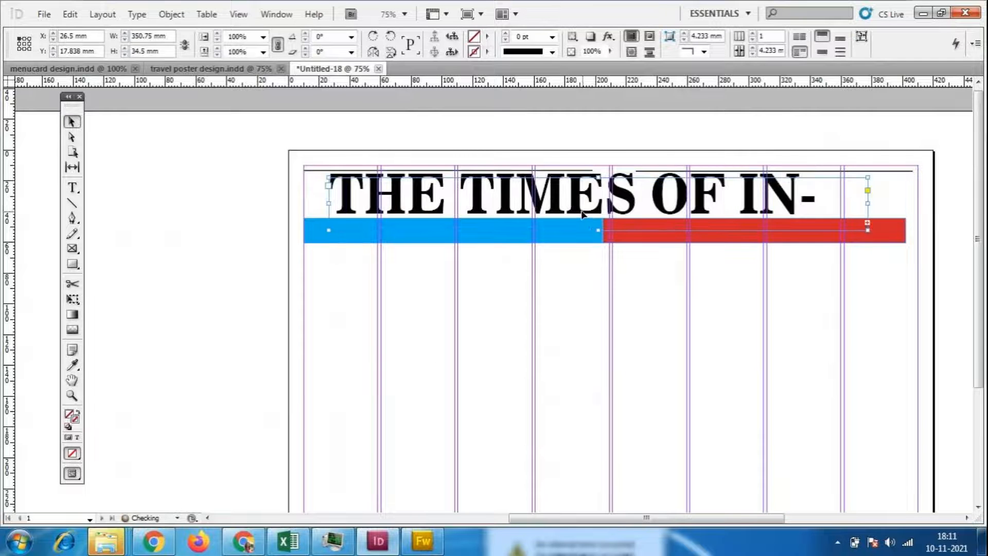
{"action": "key", "text": "ctrl+shift+a"}
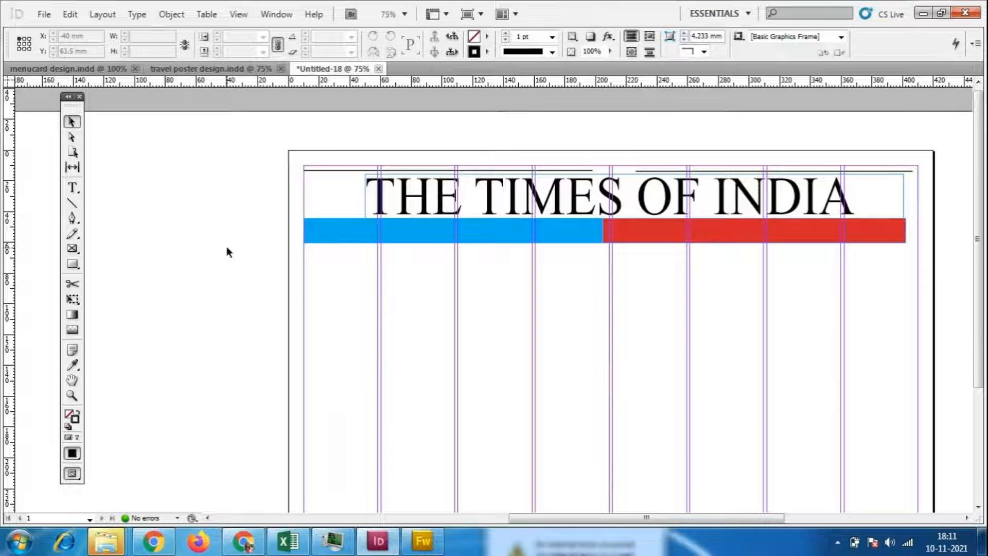
{"action": "key", "text": "ctrl+z"}
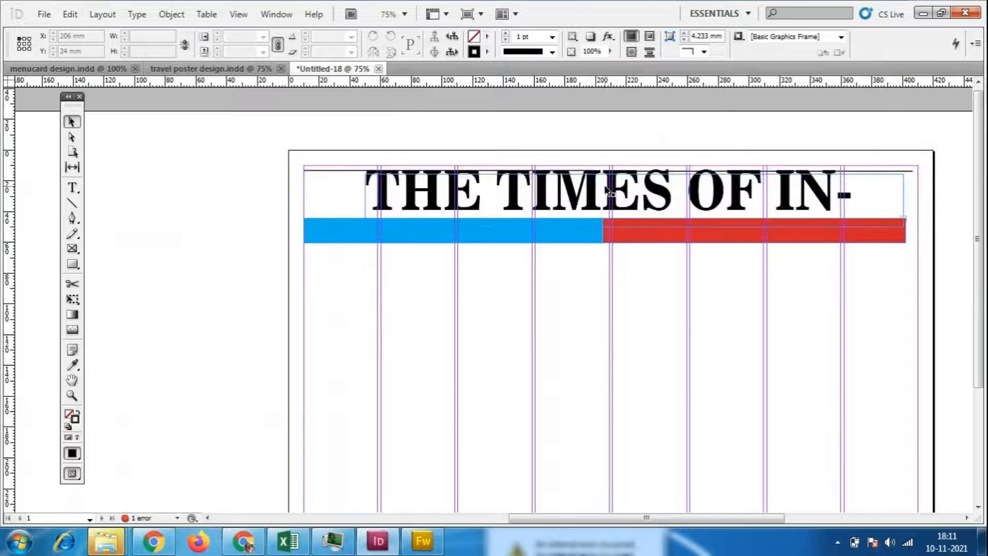
{"action": "left_click", "coordinate": [585, 209]}
{"action": "double_click", "coordinate": [594, 188]}
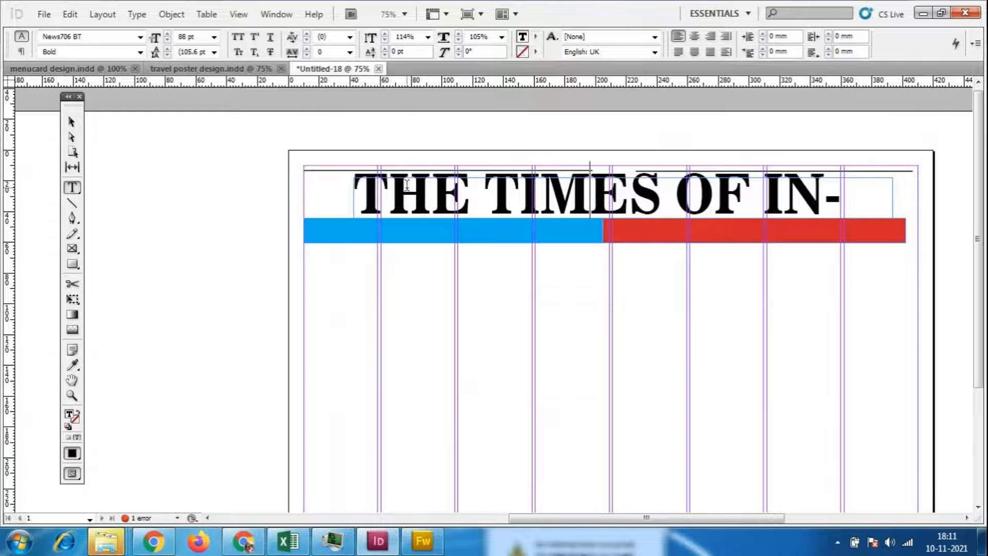
{"action": "left_click", "coordinate": [738, 228], "text": "ctrl"}
- Undo the masthead frame's last move and the title's change to News706 BT Bold
{"action": "key", "text": "ctrl+z"}
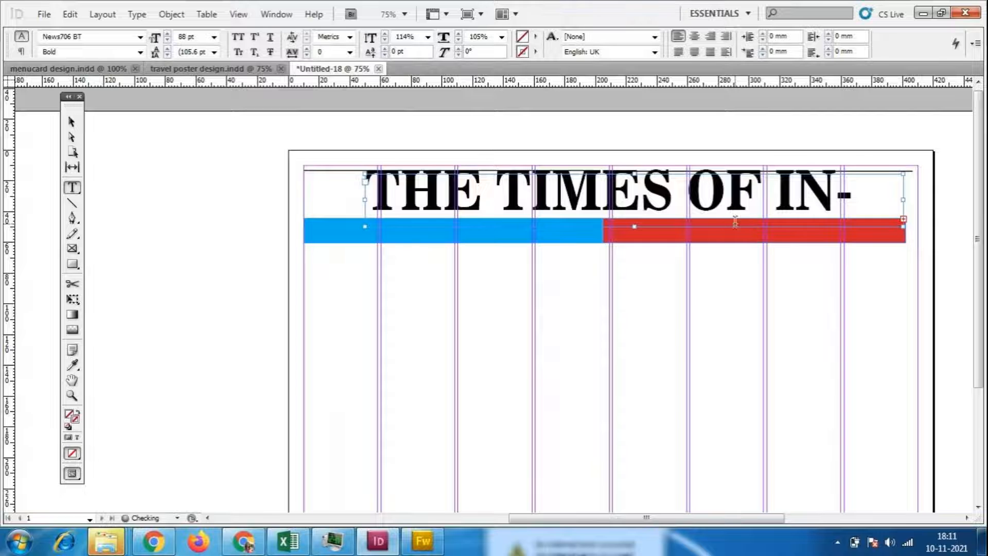
{"action": "key", "text": "ctrl+z"}
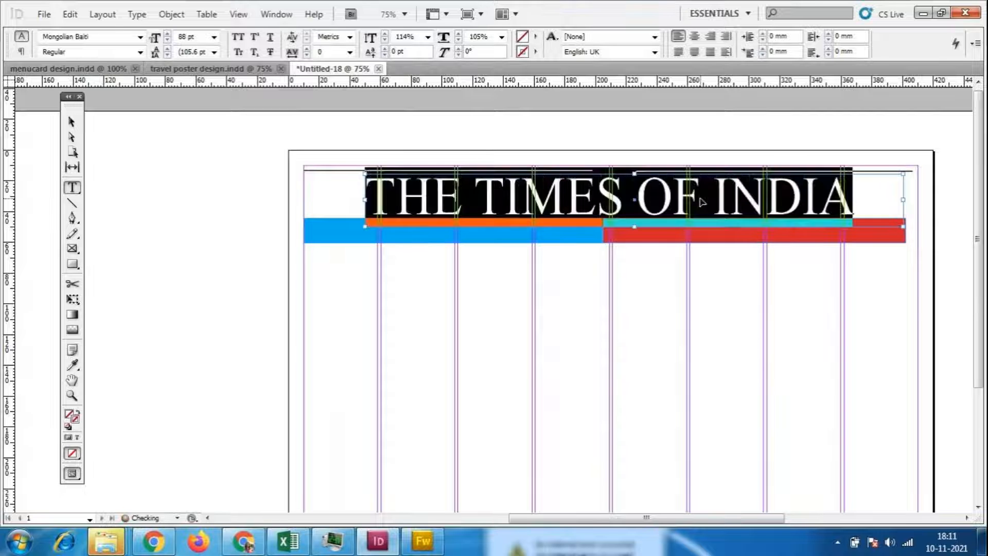
{"action": "key", "text": "Escape"}
{"action": "left_click", "coordinate": [206, 194]}
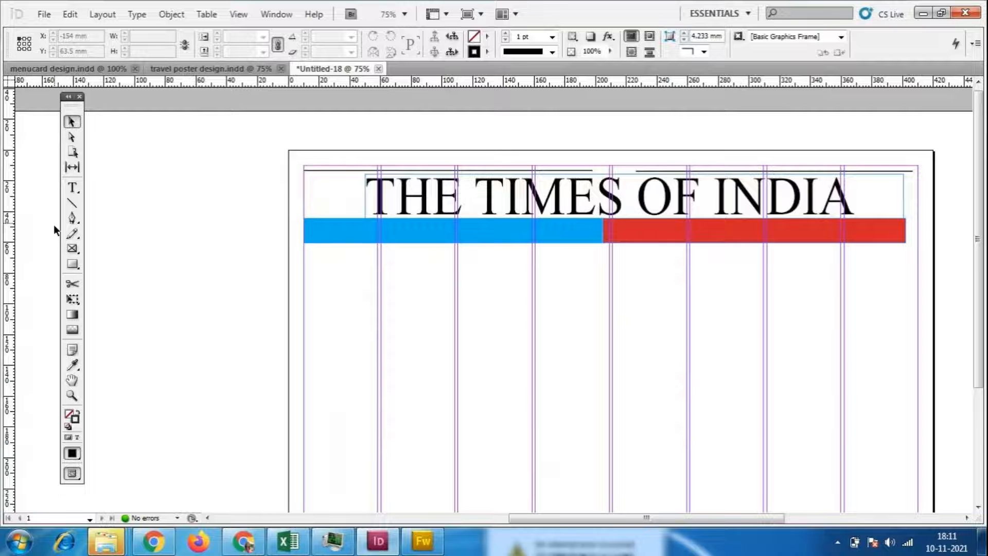
- Draw an empty rectangle frame about 39.8 by 46.4 mm before THE TIMES OF INDIA title, overlapping the start of the blue bar
{"action": "left_click", "coordinate": [69, 251]}
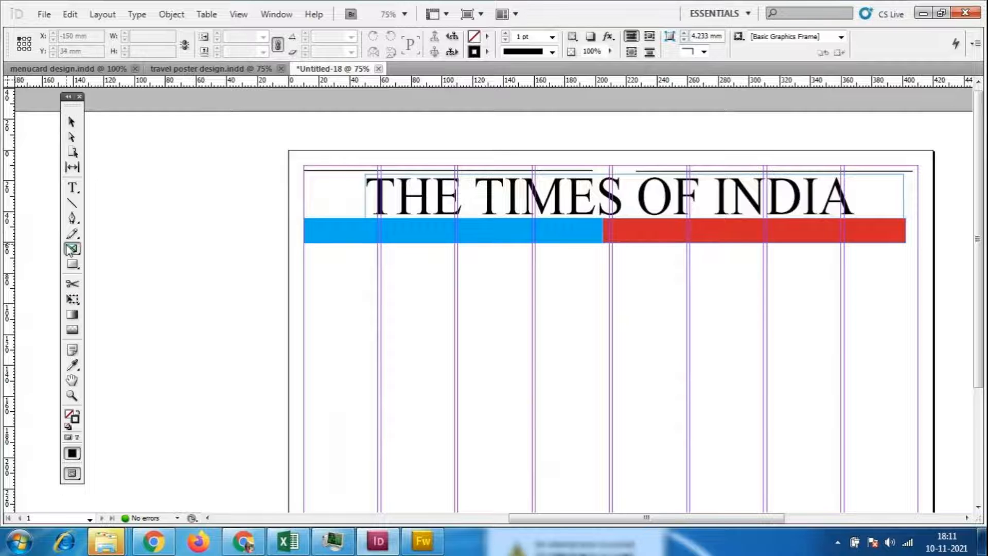
{"action": "left_click", "coordinate": [136, 249]}
{"action": "left_click_drag", "start_coordinate": [306, 172], "coordinate": [368, 246]}
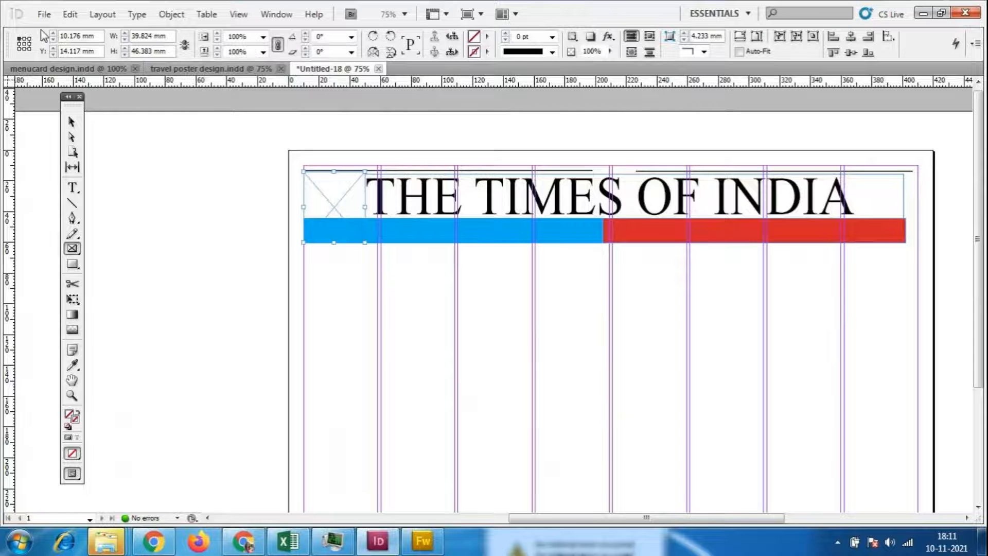
- Save the document as NEWSPAPAER DESIGN in the Indesign folder, in InDesign CS5 document format
{"action": "left_click", "coordinate": [41, 14]}
{"action": "left_click", "coordinate": [361, 96]}
{"action": "left_click", "coordinate": [357, 95]}
{"action": "left_click", "coordinate": [46, 15]}
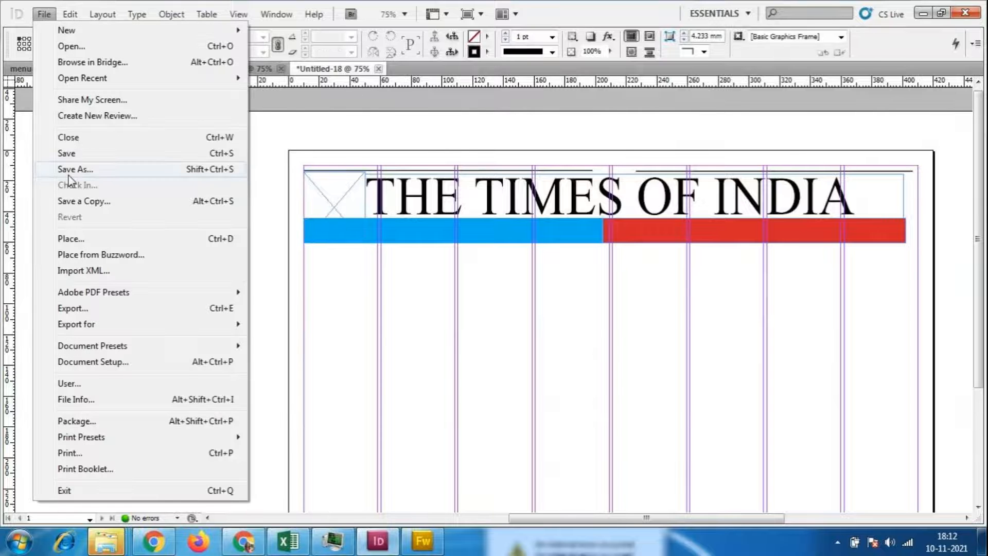
{"action": "left_click", "coordinate": [69, 169]}
{"action": "type", "text": "NEWSP"}
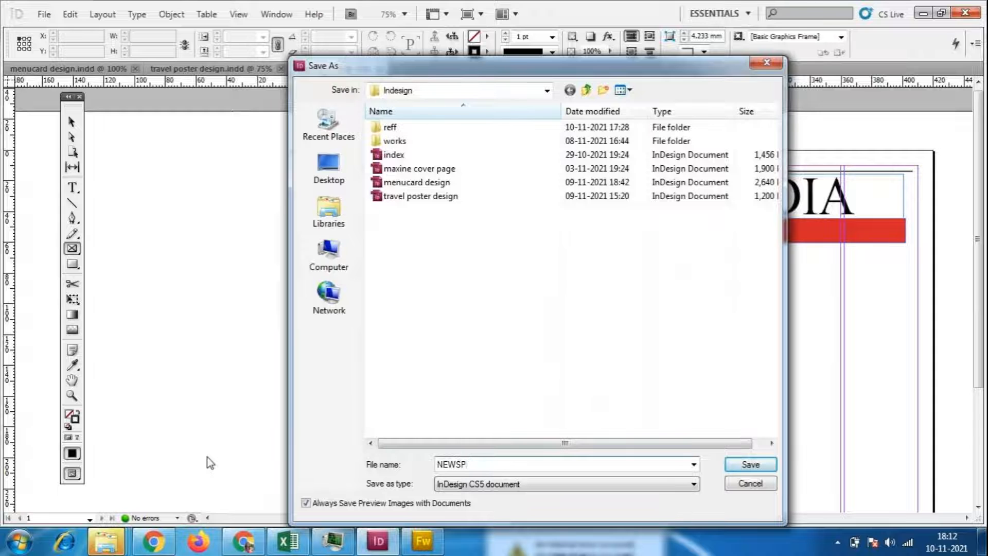
{"action": "type", "text": "APAER DESIGN"}
{"action": "right_click", "coordinate": [485, 370]}
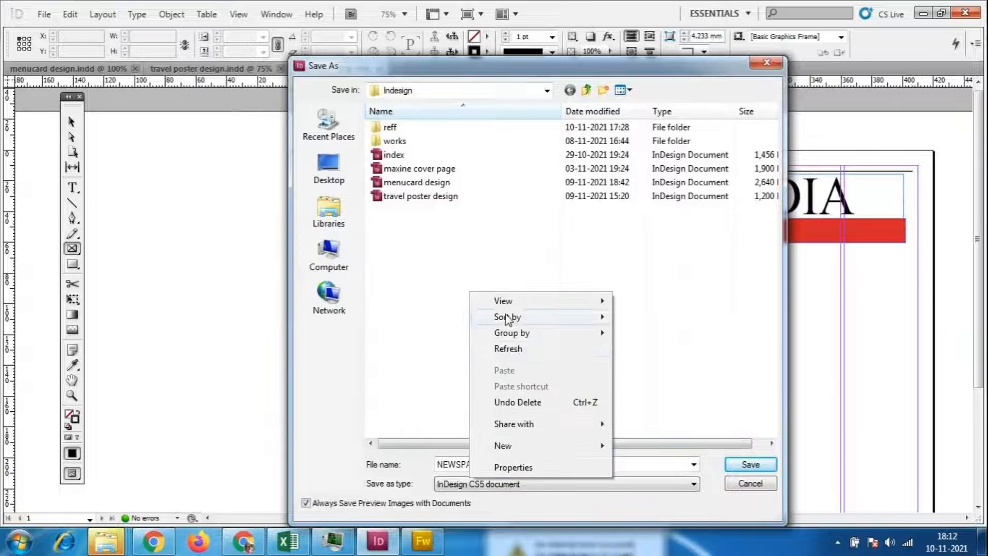
{"action": "left_click", "coordinate": [512, 349]}
{"action": "right_click", "coordinate": [479, 261]}
{"action": "left_click", "coordinate": [486, 313]}
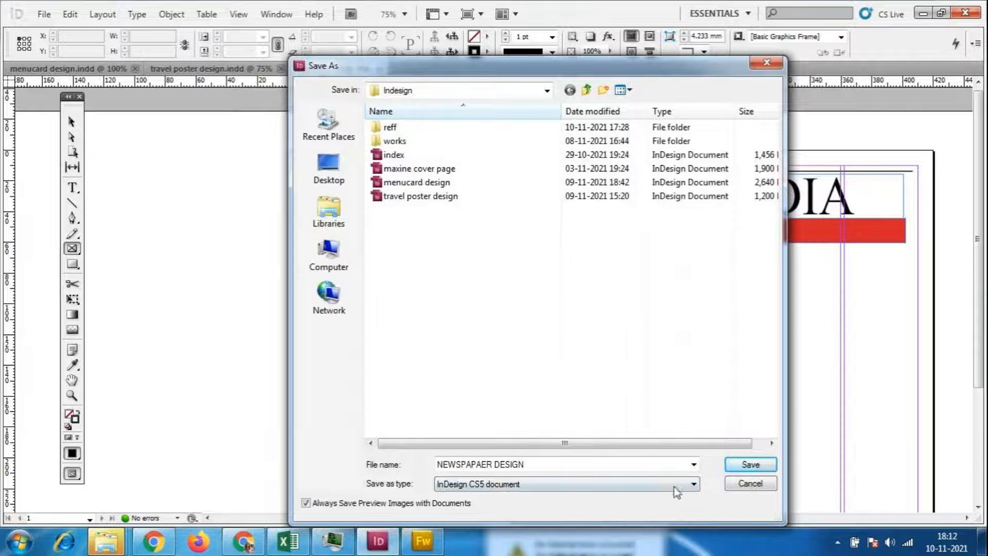
{"action": "left_click", "coordinate": [750, 465]}
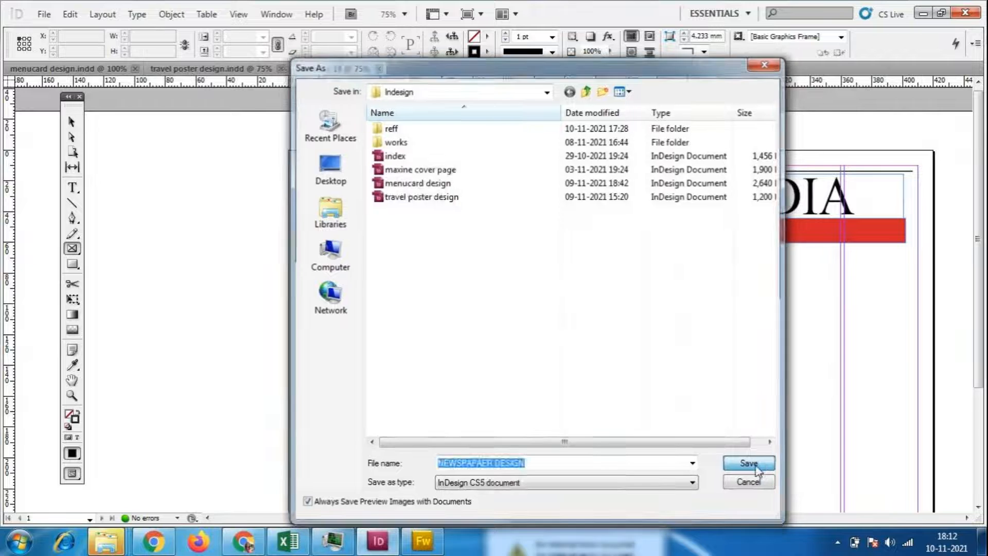
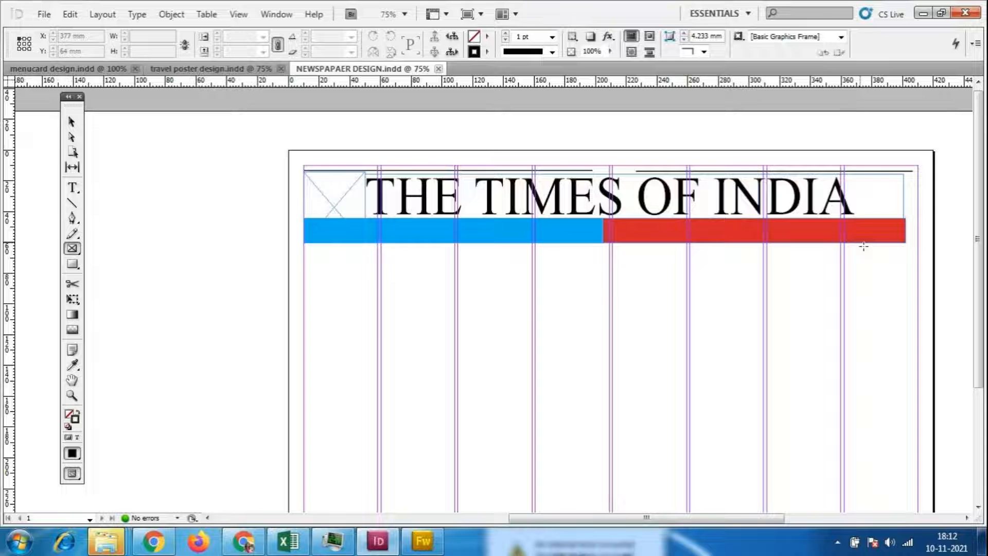
- Place the image download (1) from the Indesign reff folder into the empty frame beside the title's first word
{"action": "left_click", "coordinate": [71, 121]}
{"action": "left_click", "coordinate": [323, 198]}
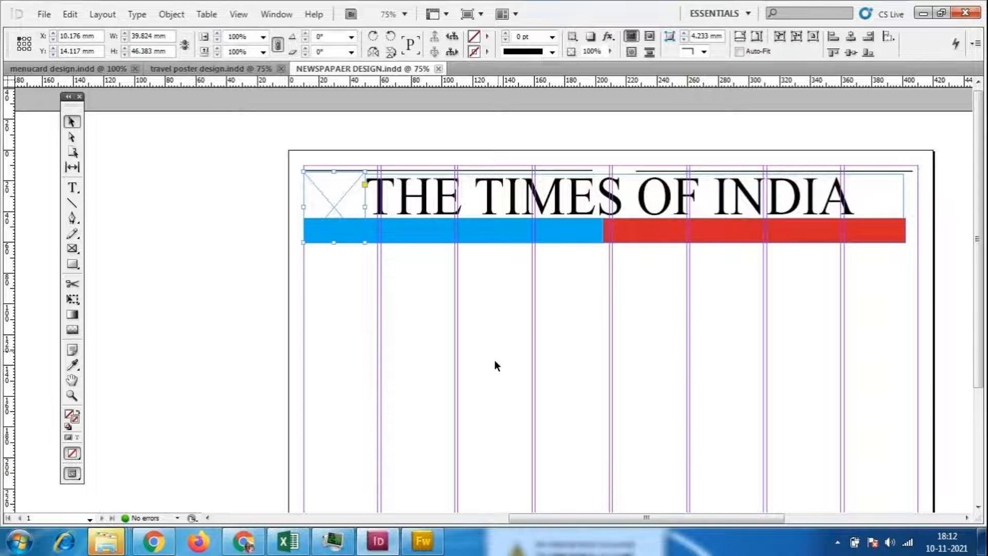
{"action": "left_click", "coordinate": [44, 14]}
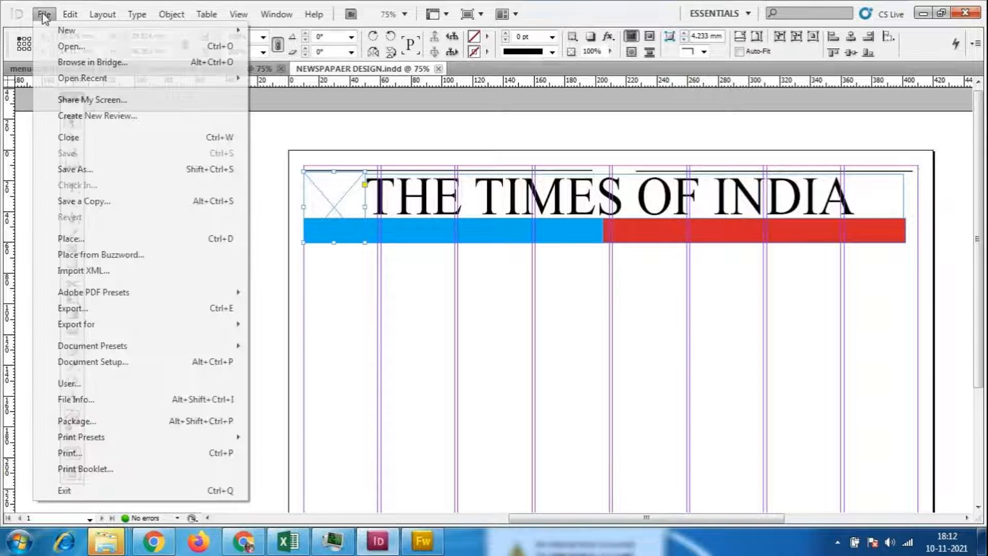
{"action": "left_click", "coordinate": [74, 239]}
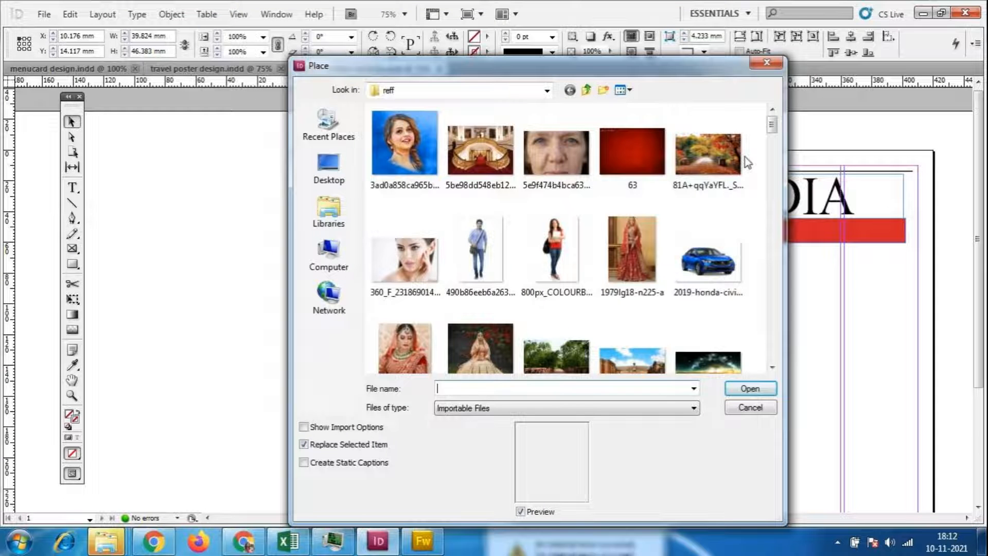
{"action": "left_click", "coordinate": [585, 90]}
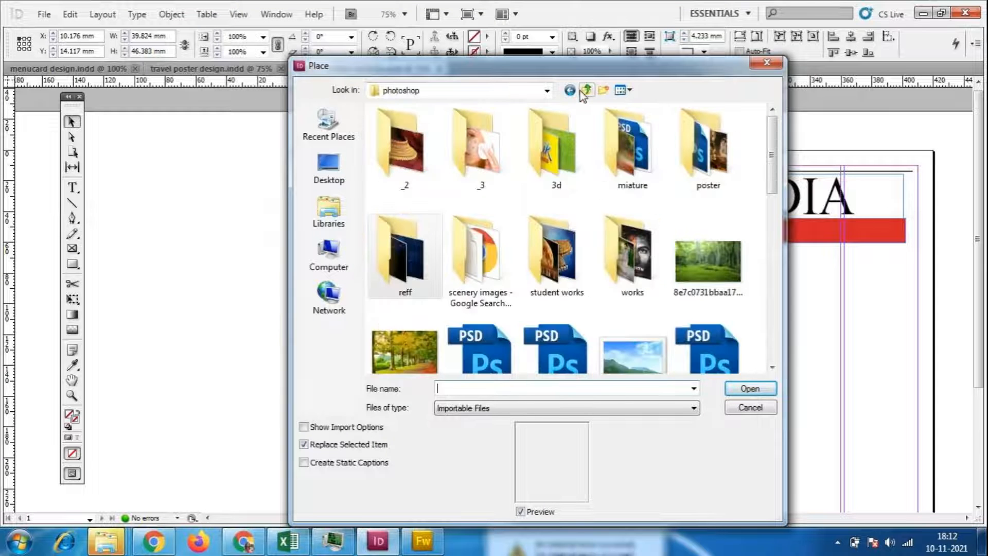
{"action": "left_click", "coordinate": [585, 91]}
{"action": "double_click", "coordinate": [399, 139]}
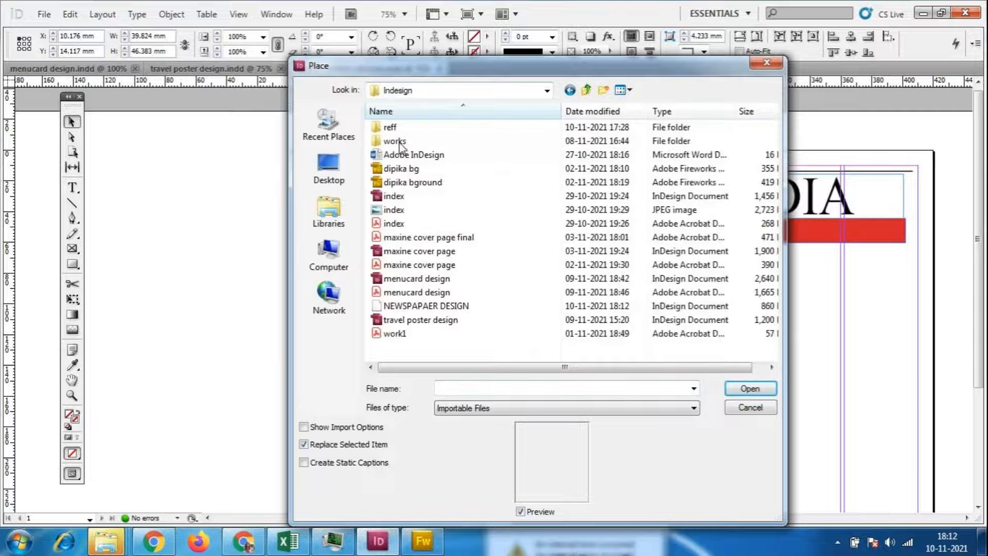
{"action": "double_click", "coordinate": [390, 127]}
{"action": "left_click_drag", "start_coordinate": [773, 140], "coordinate": [774, 226]}
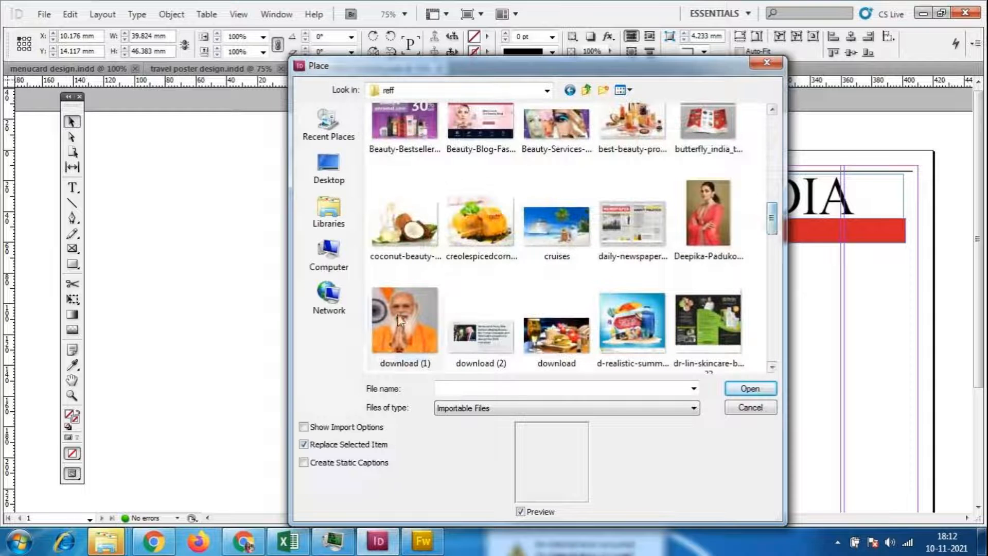
{"action": "left_click", "coordinate": [404, 329]}
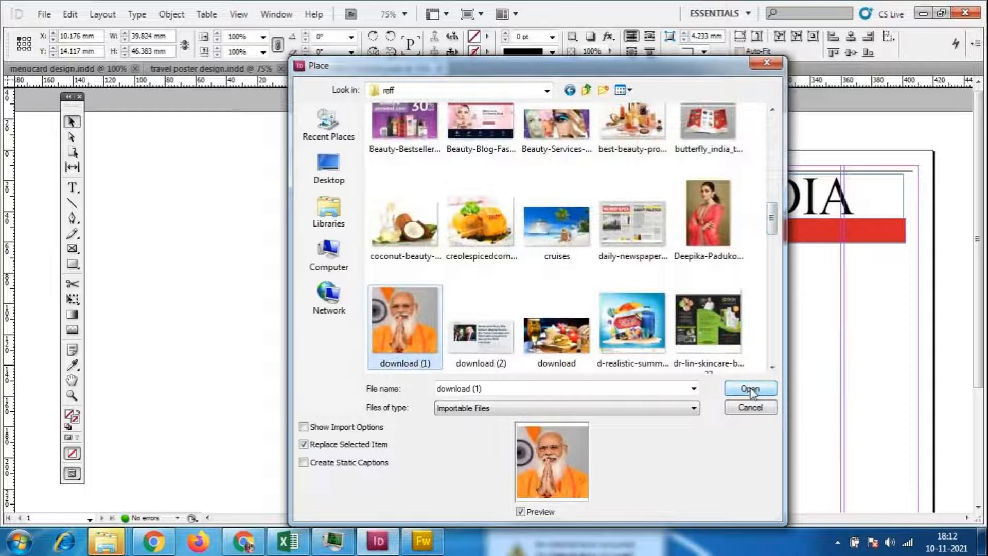
{"action": "left_click", "coordinate": [750, 388]}
- Fit the placed portrait's content to its frame
{"action": "right_click", "coordinate": [351, 206]}
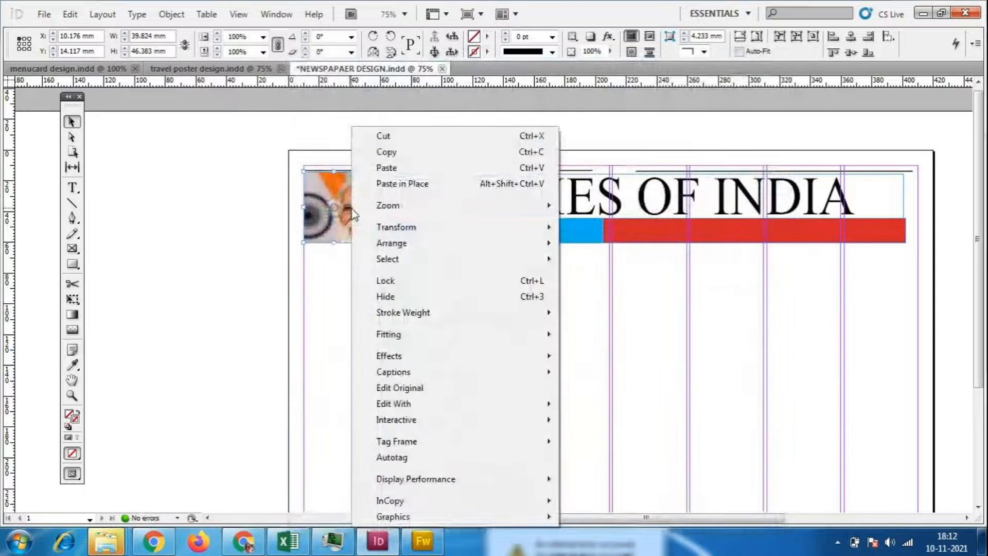
{"action": "mouse_move", "coordinate": [514, 334]}
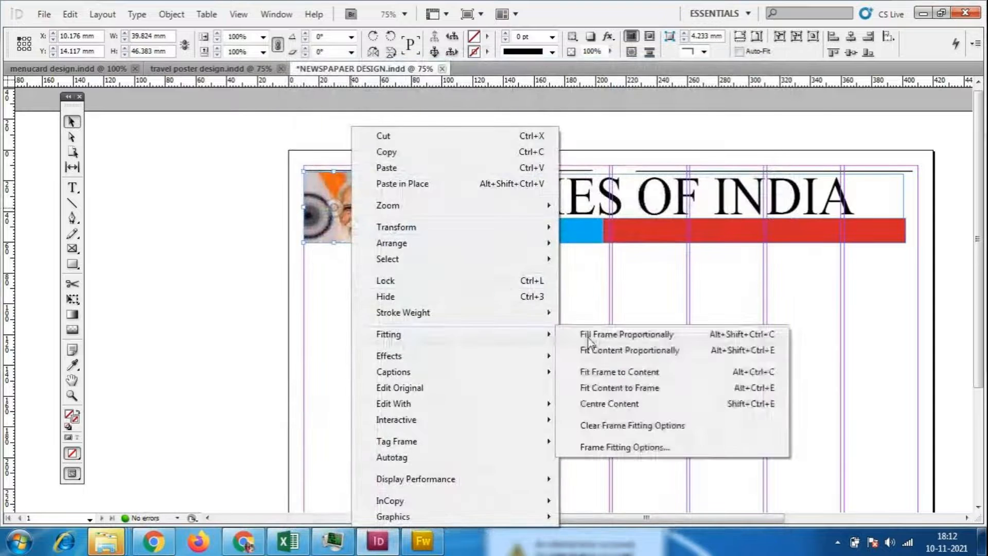
{"action": "left_click", "coordinate": [646, 386]}
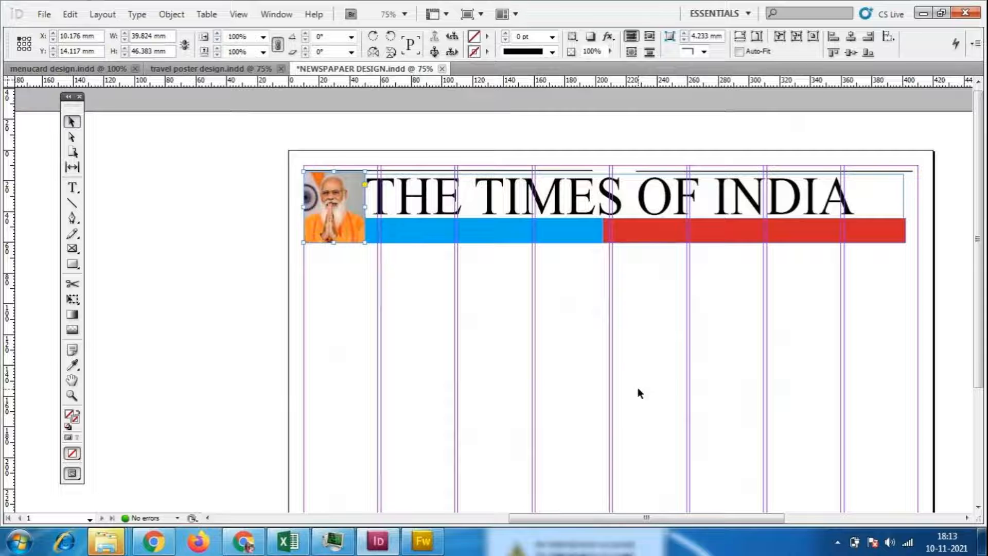
{"action": "left_click", "coordinate": [268, 315]}
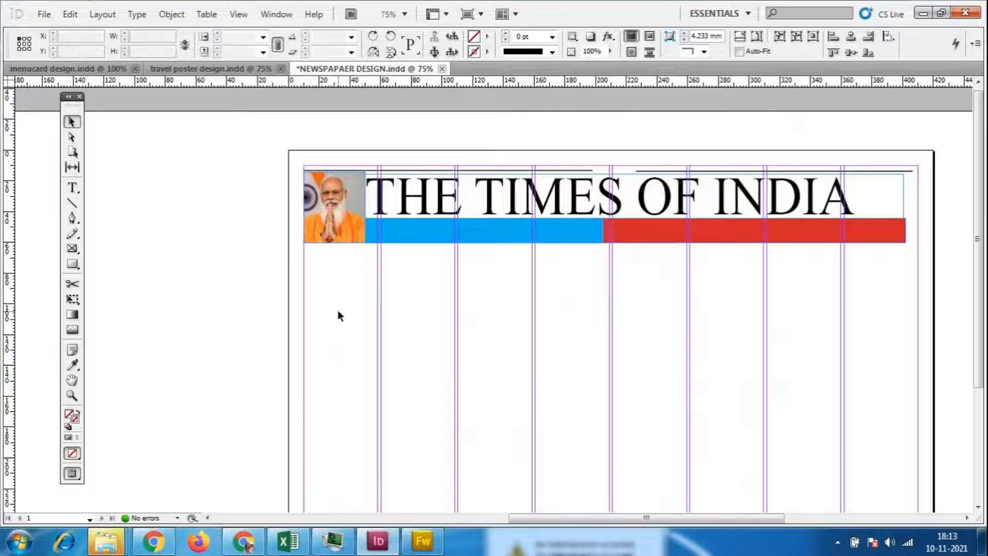
{"action": "key", "text": "ctrl+="}
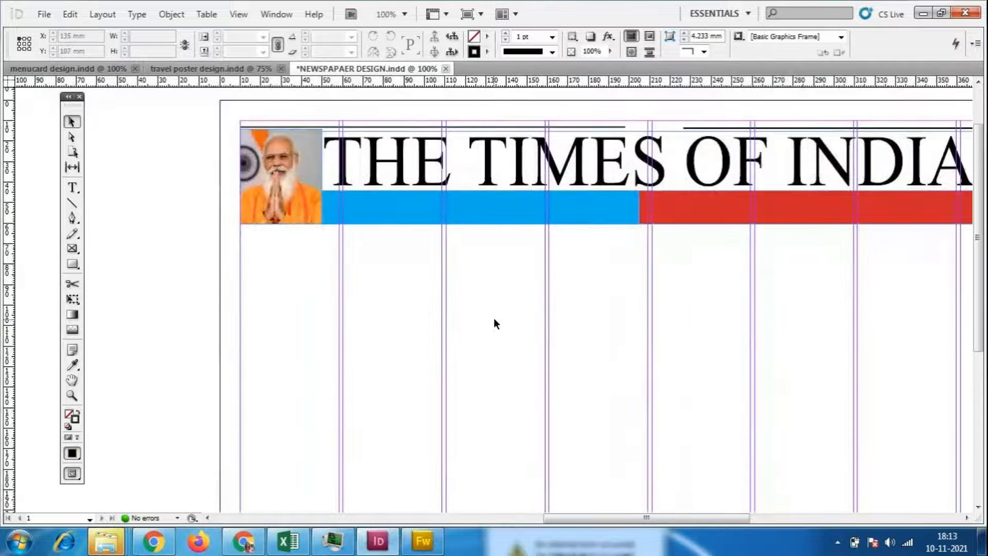
{"action": "right_click", "coordinate": [296, 271]}
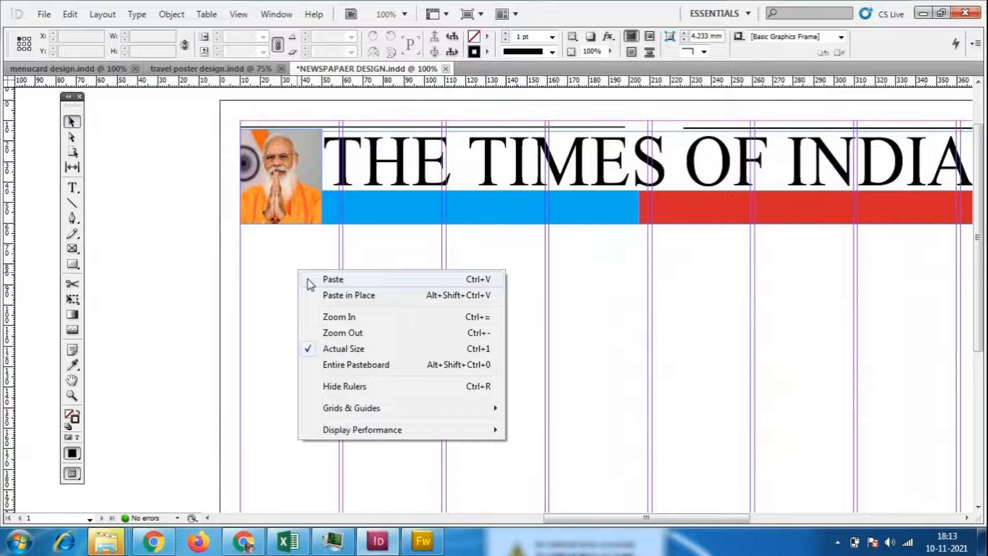
{"action": "left_click", "coordinate": [276, 264]}
{"action": "left_click", "coordinate": [303, 197]}
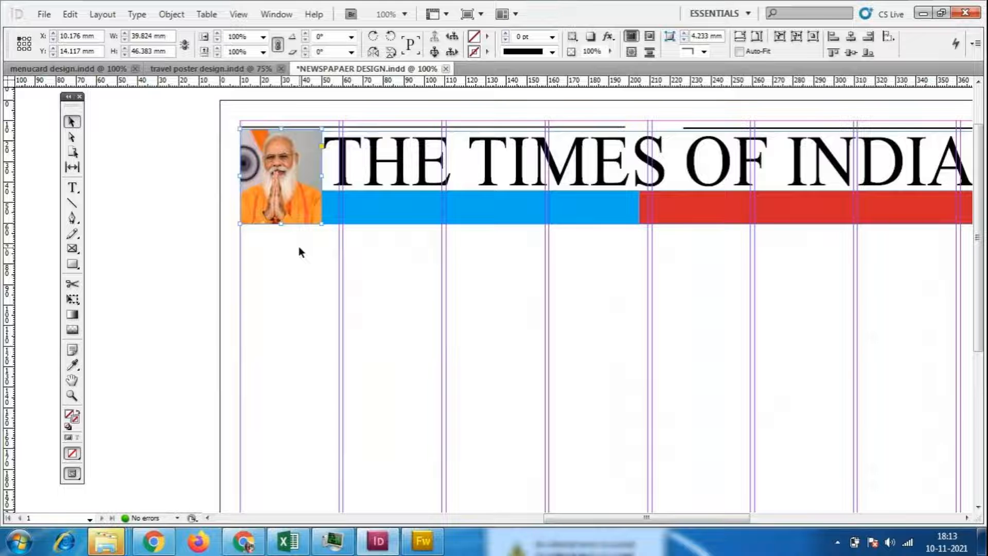
{"action": "left_click", "coordinate": [351, 279]}
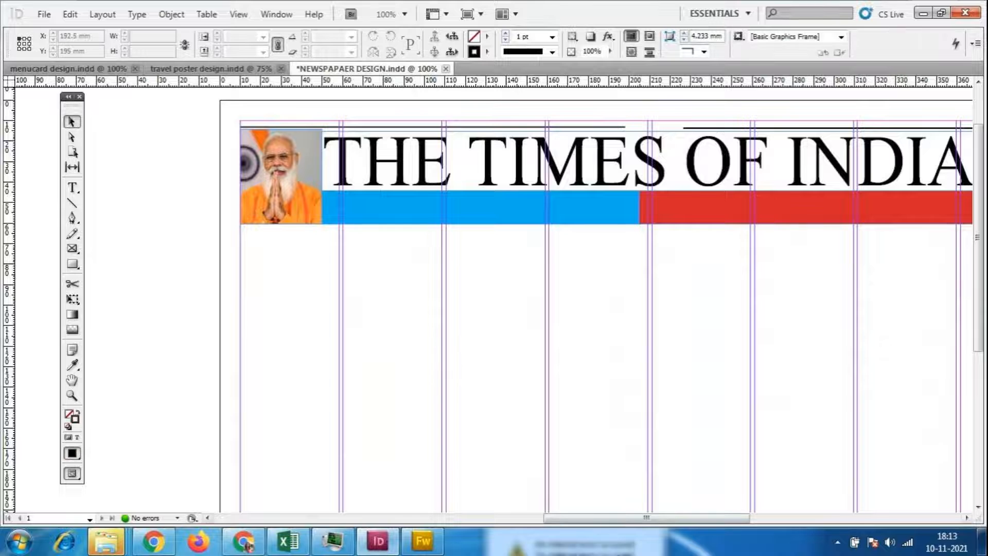
- Draw a rectangle frame about 36 by 45 mm after the word INDIA, covering the end of the red bar
{"action": "left_click_drag", "start_coordinate": [656, 519], "coordinate": [747, 518]}
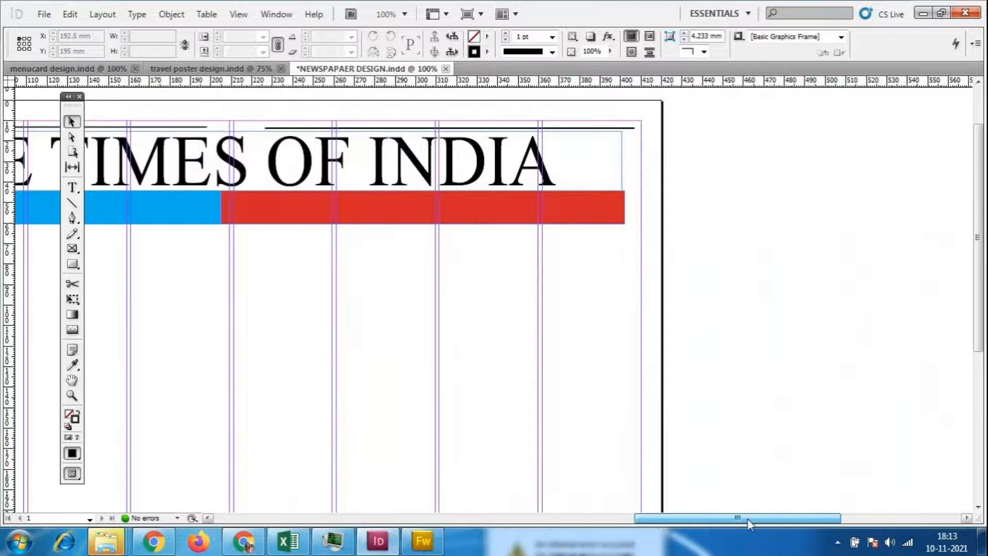
{"action": "left_click", "coordinate": [75, 250]}
{"action": "left_click_drag", "start_coordinate": [550, 132], "coordinate": [628, 222]}
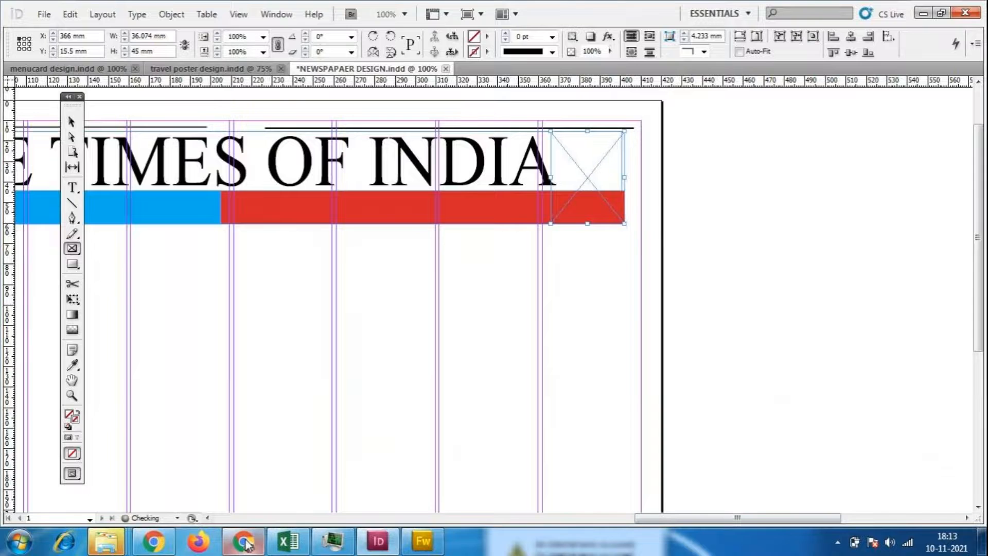
- Switch to the GoToMeeting session in Chrome and unmute the microphone
{"action": "key", "text": "alt+Tab"}
{"action": "left_click", "coordinate": [425, 447]}
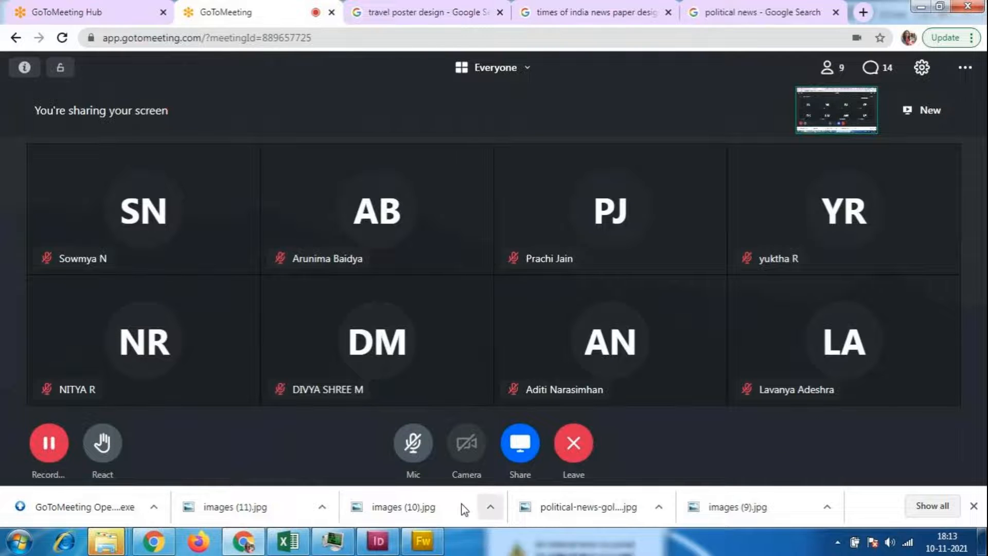
{"action": "left_click", "coordinate": [416, 455]}
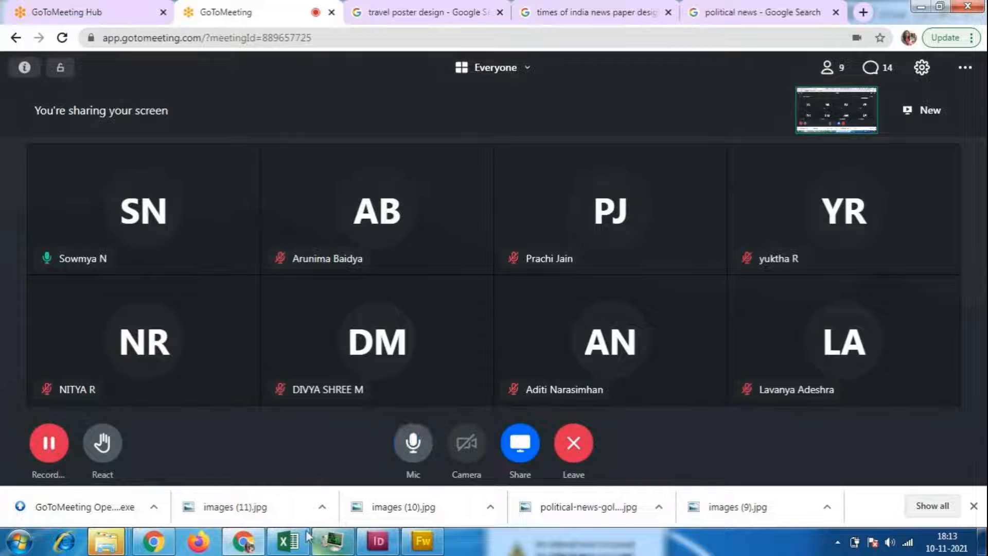
- Return to InDesign and place the image viratkohligqindiajune20165 from the reff folder into the empty frame after the word INDIA
{"action": "left_click", "coordinate": [380, 539]}
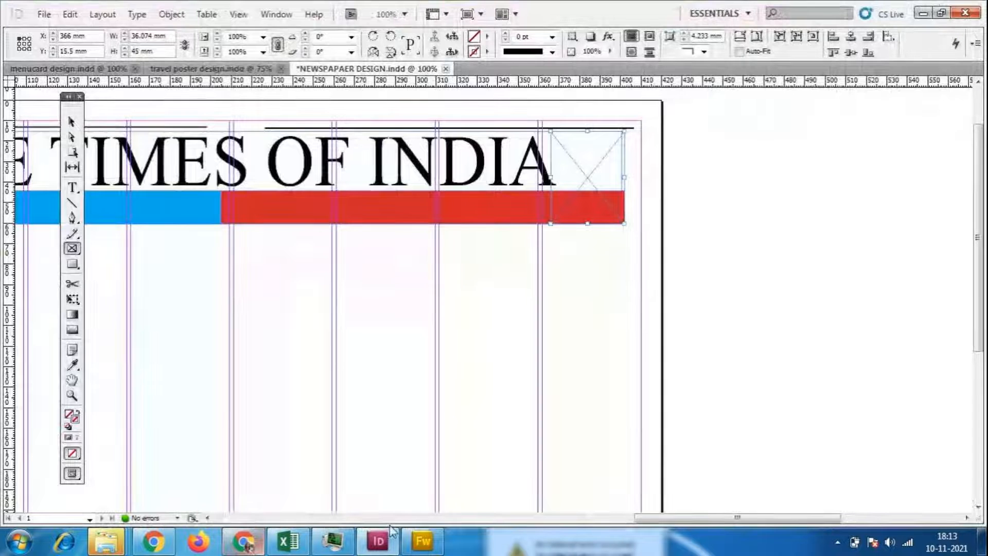
{"action": "left_click", "coordinate": [44, 14]}
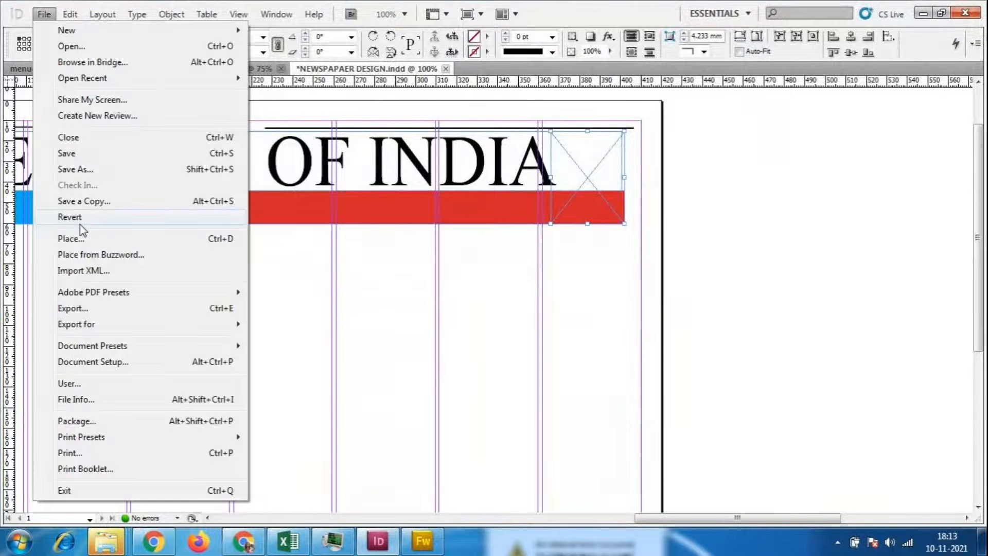
{"action": "left_click", "coordinate": [77, 239]}
{"action": "left_click_drag", "start_coordinate": [772, 121], "coordinate": [773, 311]}
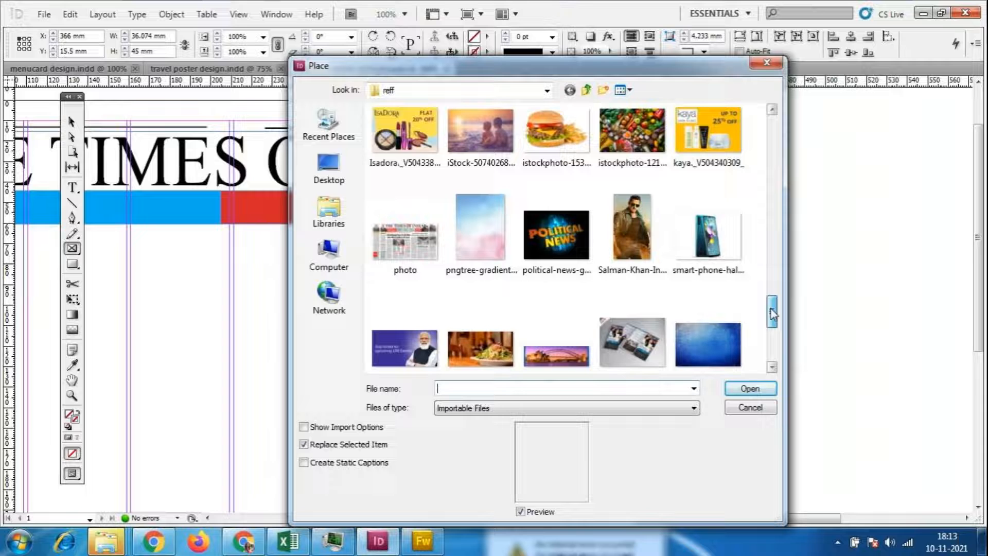
{"action": "left_click_drag", "start_coordinate": [773, 313], "coordinate": [772, 344]}
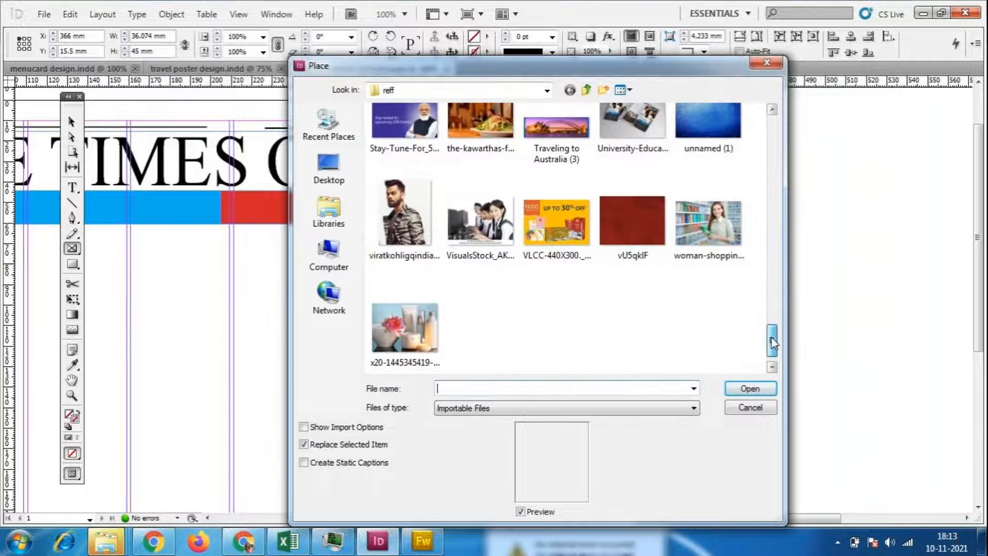
{"action": "left_click", "coordinate": [399, 252]}
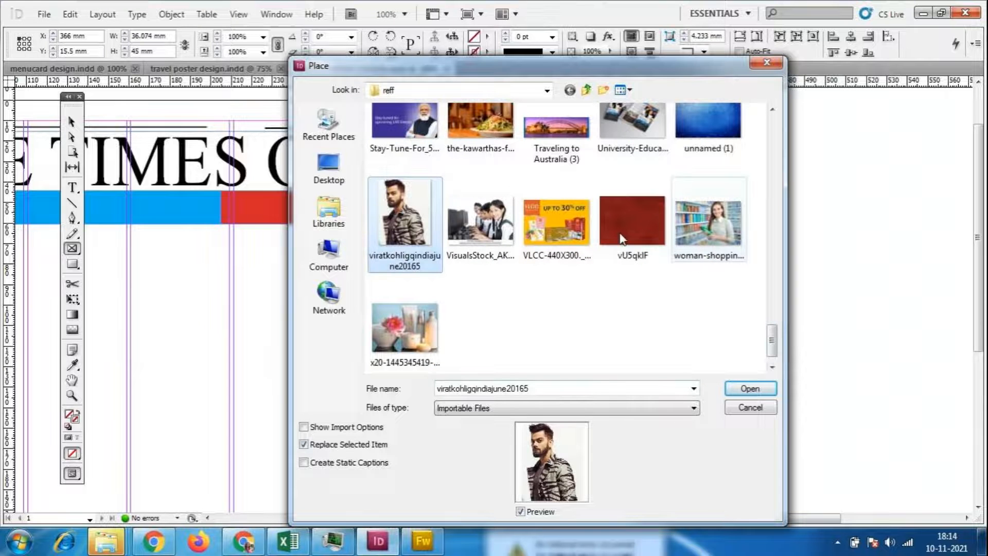
{"action": "left_click", "coordinate": [750, 388]}
- Fit the newly placed photo's content to its frame beside INDIA and deselect it
{"action": "right_click", "coordinate": [595, 177]}
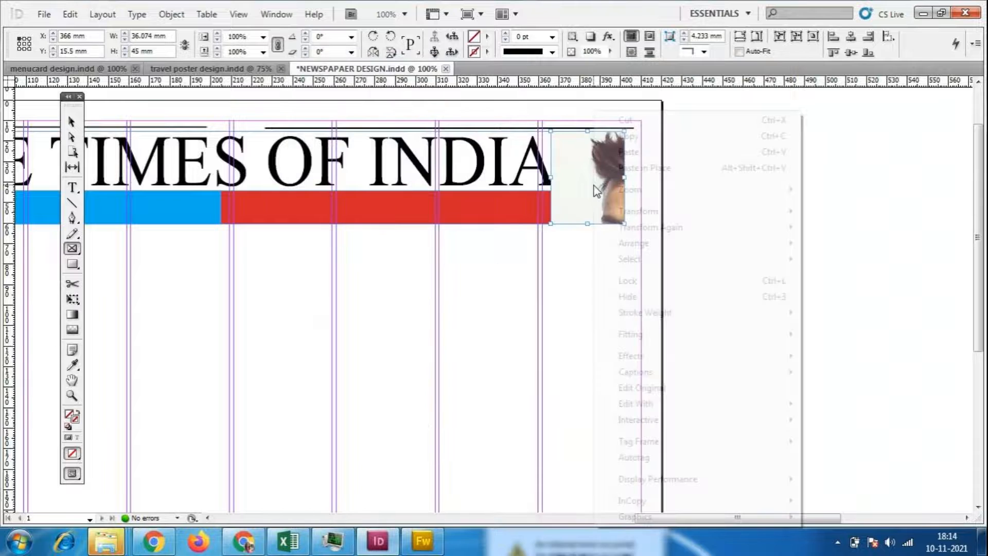
{"action": "mouse_move", "coordinate": [643, 335]}
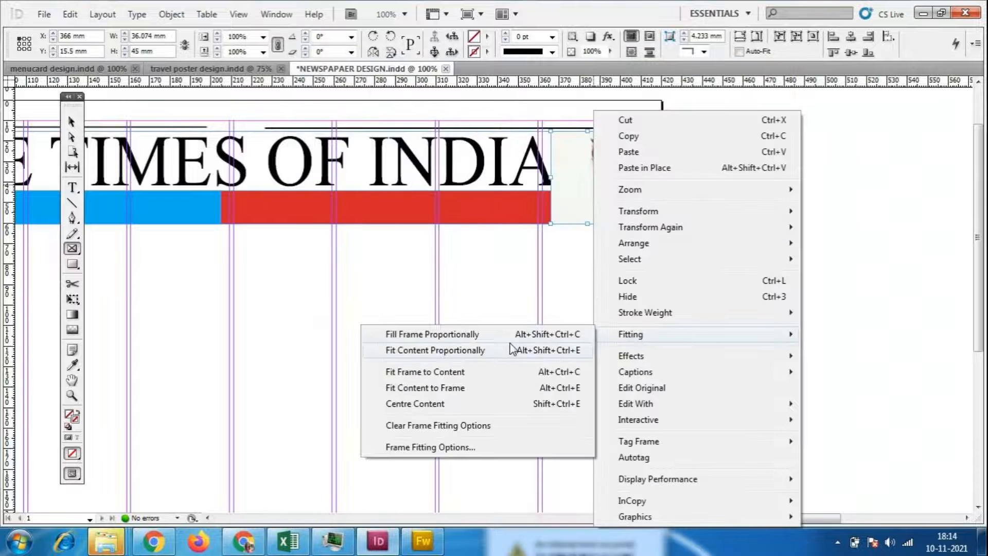
{"action": "left_click", "coordinate": [463, 387]}
{"action": "left_click", "coordinate": [71, 121]}
{"action": "left_click", "coordinate": [424, 343]}
- Widen the photo frame after INDIA to 44 mm, reaching the page's outer margin, and fit the content to the frame again
{"action": "left_click_drag", "start_coordinate": [747, 518], "coordinate": [705, 520]}
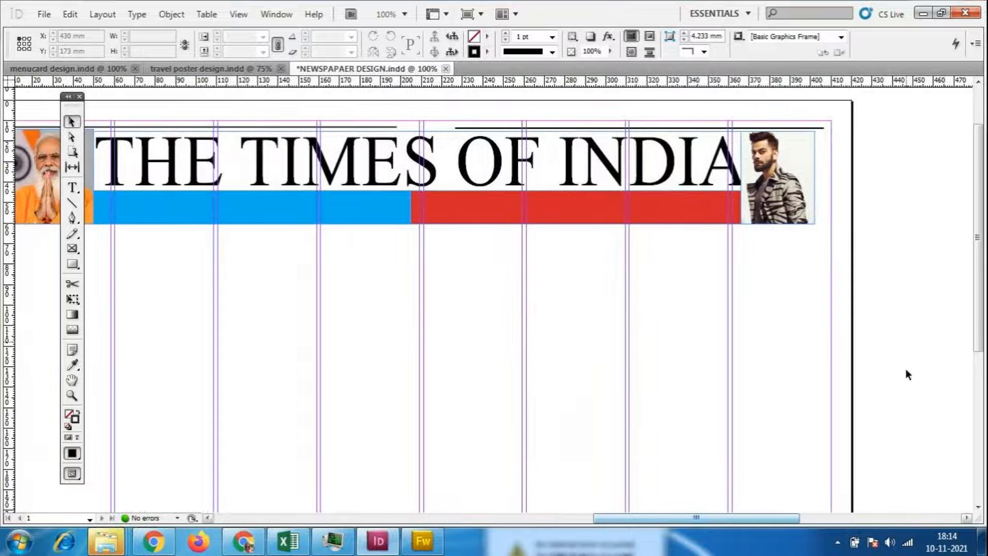
{"action": "left_click", "coordinate": [816, 187]}
{"action": "left_click_drag", "start_coordinate": [814, 179], "coordinate": [830, 179]}
{"action": "right_click", "coordinate": [830, 179]}
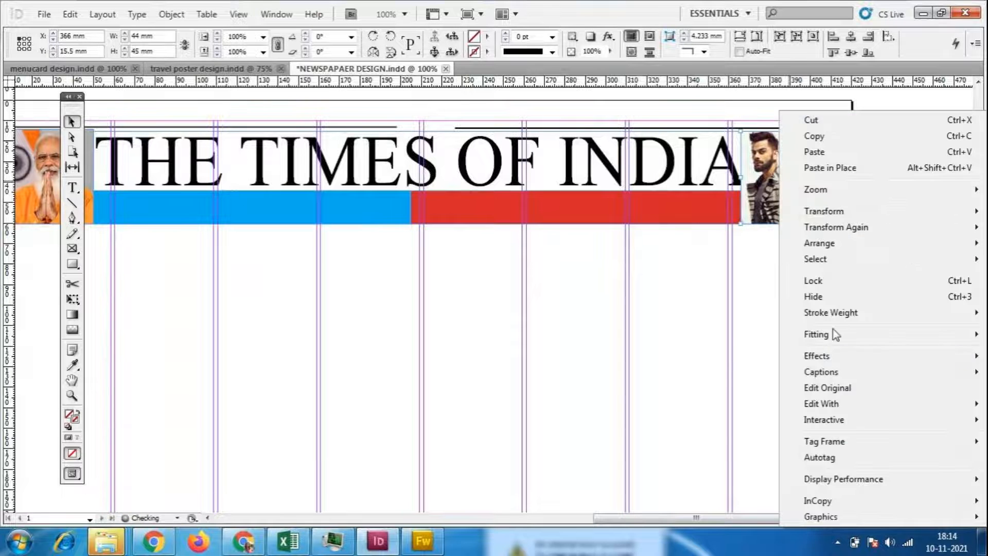
{"action": "mouse_move", "coordinate": [832, 334]}
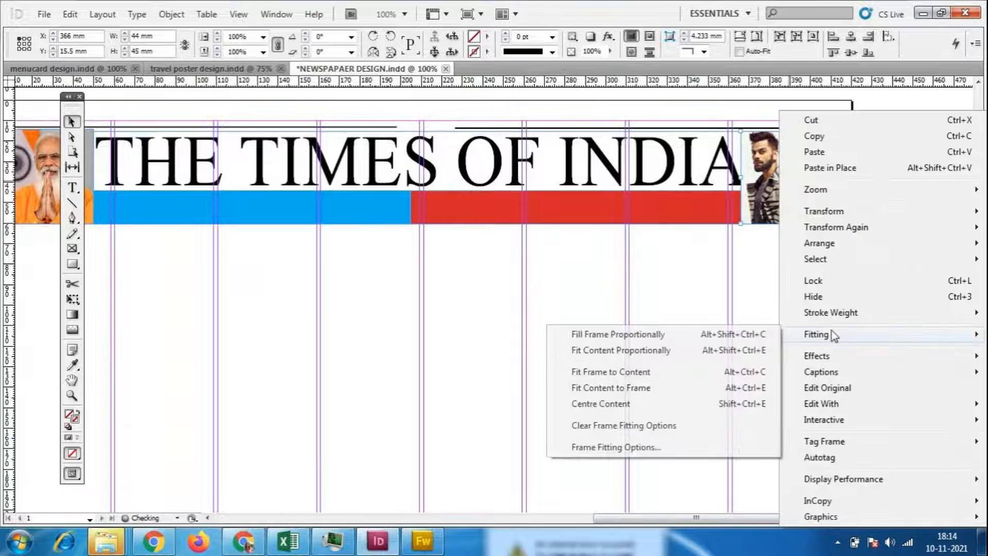
{"action": "left_click", "coordinate": [632, 392]}
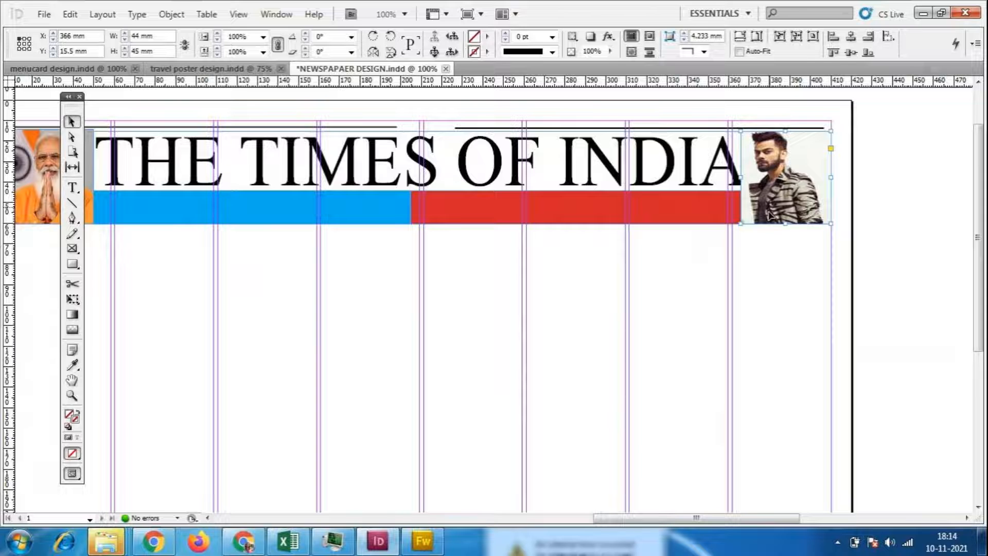
- Trim the inner edge of the photo frame after INDIA slightly so it clears the title's last letter
{"action": "mouse_move", "coordinate": [739, 178]}
{"action": "left_mouse_down"}
{"action": "mouse_move", "coordinate": [873, 184]}
{"action": "mouse_move", "coordinate": [744, 185]}
{"action": "left_mouse_up"}
{"action": "left_click", "coordinate": [874, 215]}
{"action": "left_click_drag", "start_coordinate": [773, 520], "coordinate": [734, 524]}
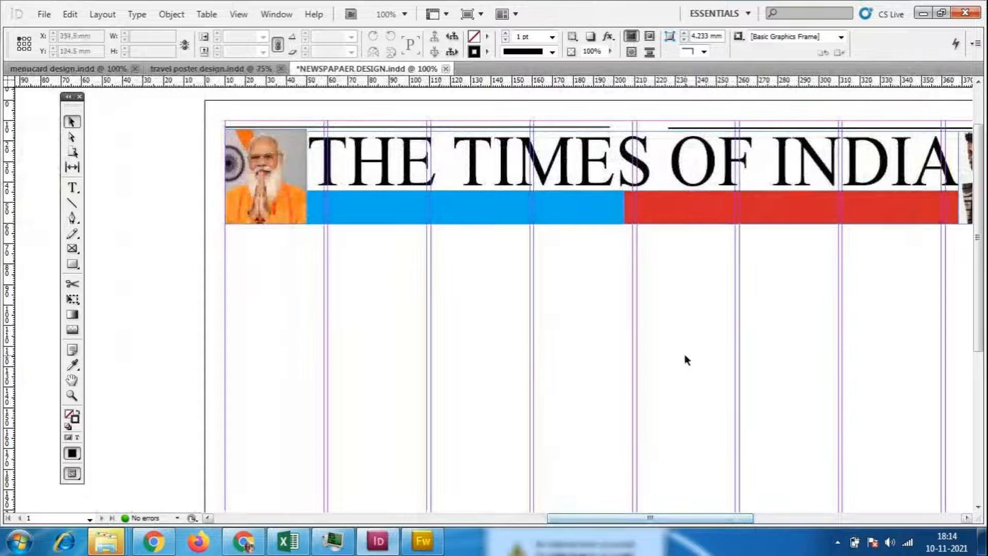
{"action": "left_click", "coordinate": [267, 218]}
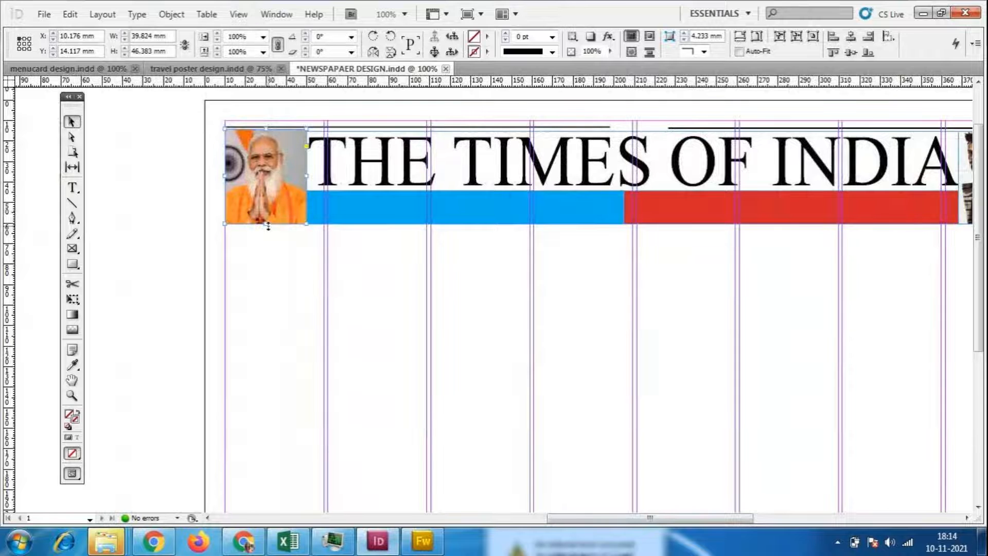
{"action": "left_click_drag", "start_coordinate": [268, 225], "coordinate": [267, 225]}
{"action": "left_click", "coordinate": [300, 271]}
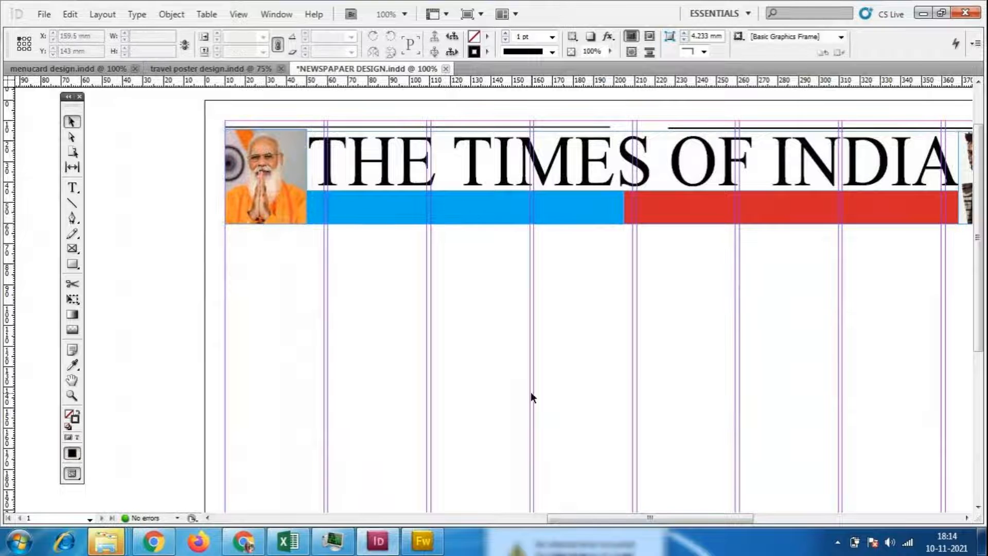
{"action": "mouse_move", "coordinate": [698, 518]}
{"action": "left_mouse_down"}
{"action": "mouse_move", "coordinate": [759, 522]}
{"action": "mouse_move", "coordinate": [672, 505]}
{"action": "mouse_move", "coordinate": [705, 507]}
{"action": "left_mouse_up"}
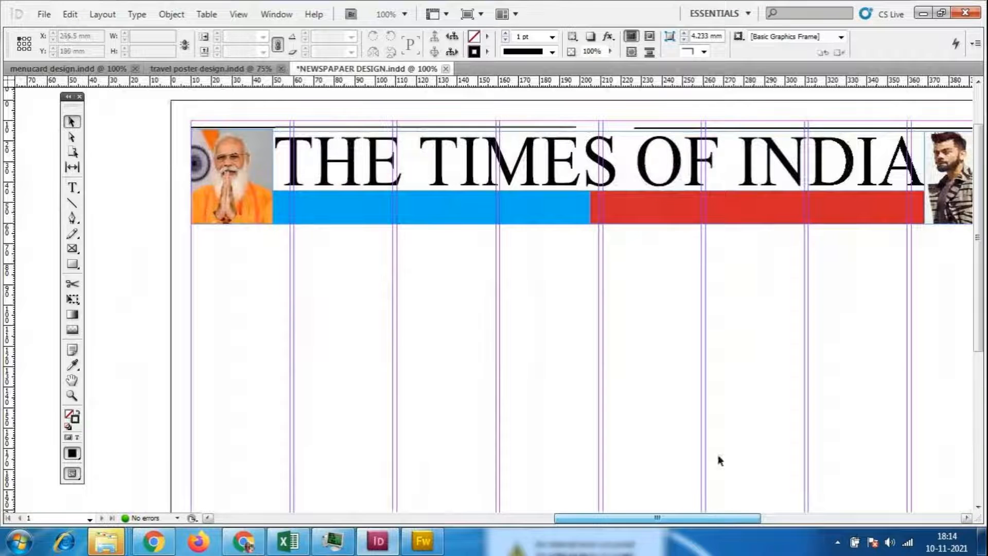
{"action": "left_click", "coordinate": [561, 165]}
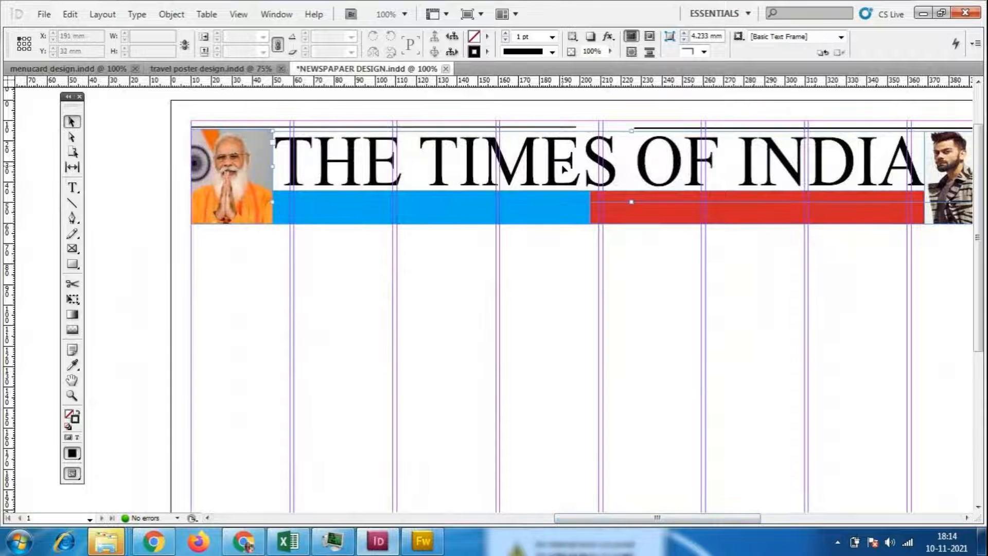
{"action": "left_click_drag", "start_coordinate": [563, 167], "coordinate": [564, 167]}
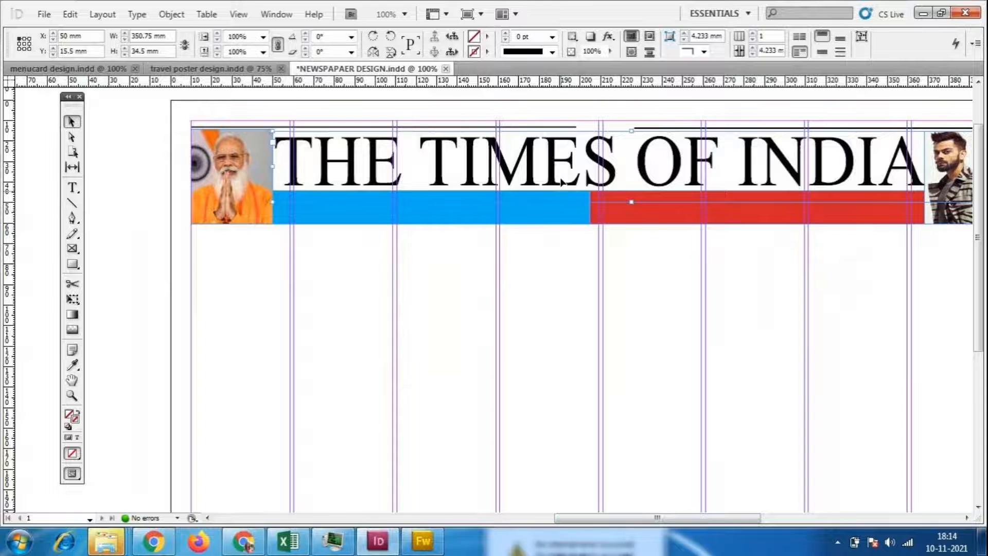
{"action": "left_click", "coordinate": [556, 276]}
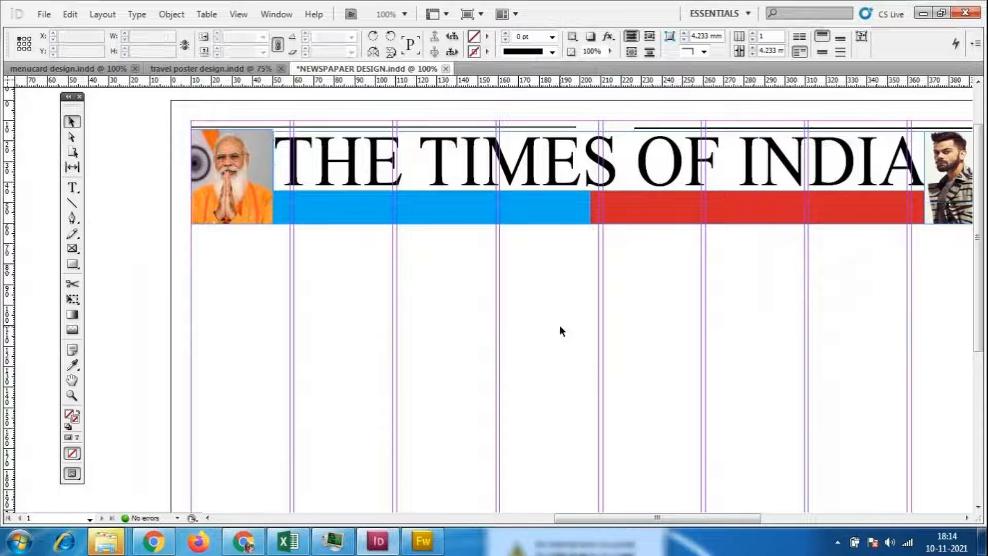
{"action": "scroll", "coordinate": [588, 335], "scroll_direction": "up", "scroll_amount": 2}
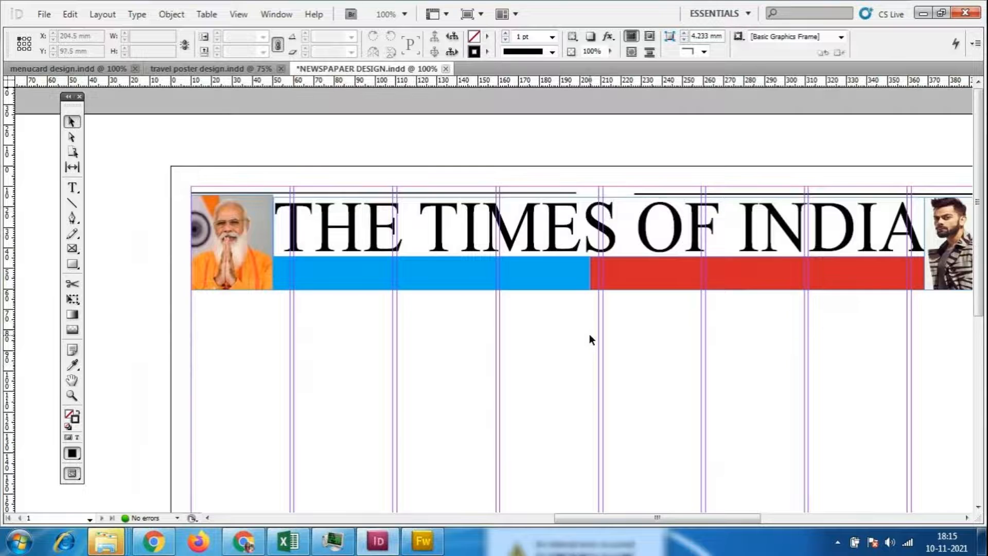
{"action": "scroll", "coordinate": [595, 326], "scroll_direction": "down", "scroll_amount": 1}
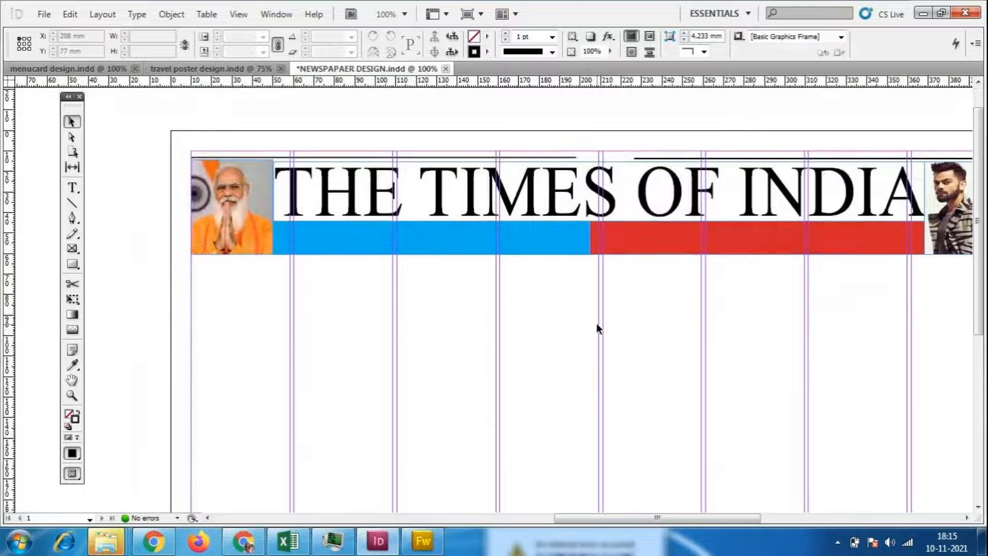
{"action": "left_click", "coordinate": [484, 236]}
{"action": "left_click", "coordinate": [497, 324]}
- Draw a text frame about 104 by 16 mm below the blue bar and fill it with placeholder text
{"action": "key", "text": "ctrl+="}
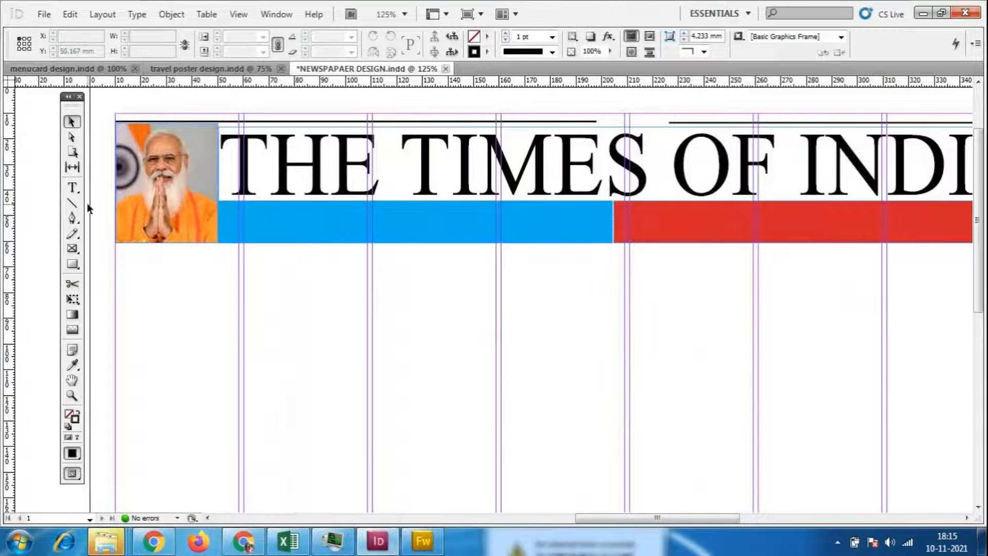
{"action": "left_click", "coordinate": [72, 188]}
{"action": "left_click_drag", "start_coordinate": [196, 269], "coordinate": [464, 311]}
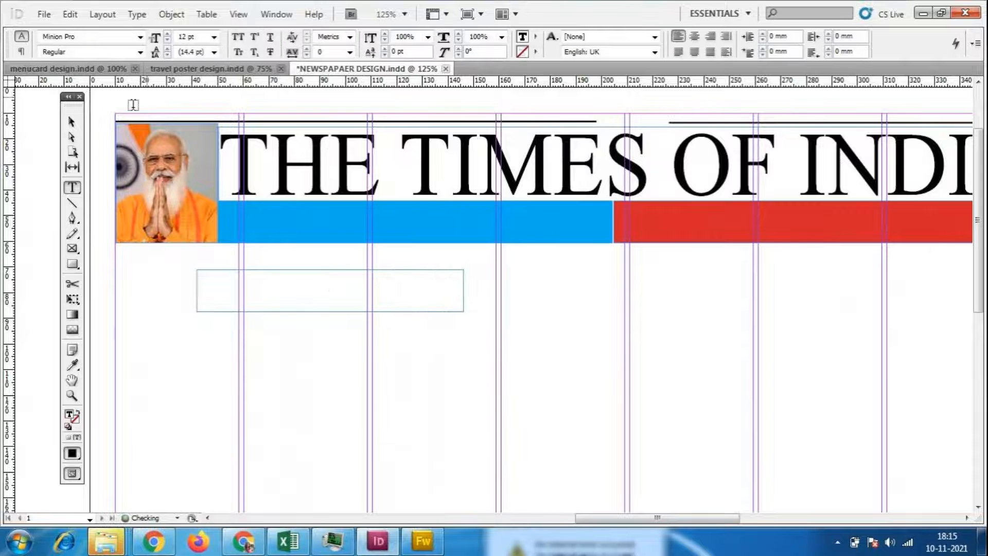
{"action": "left_click", "coordinate": [136, 14]}
{"action": "left_click", "coordinate": [198, 449]}
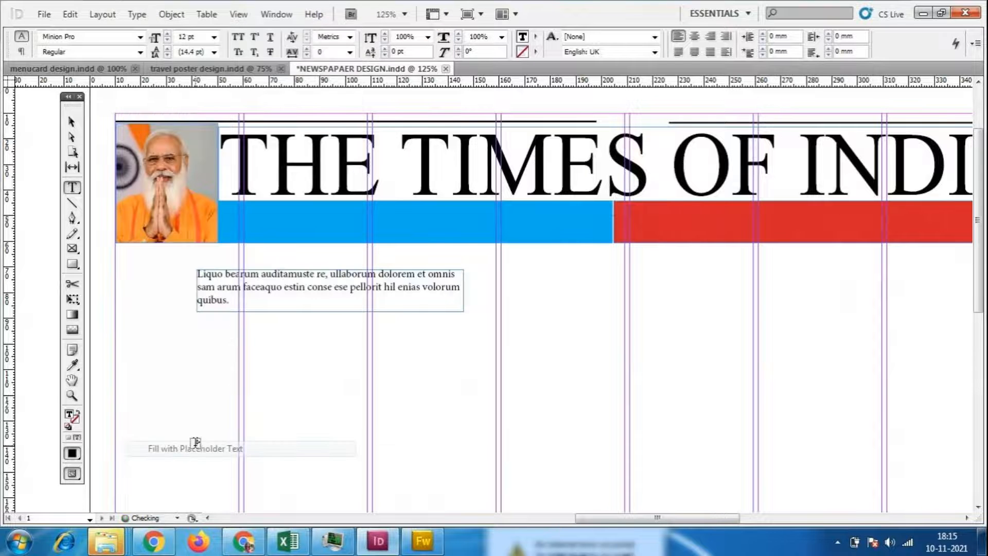
- Move the placeholder text frame onto the blue bar and place a copy of it on the red bar
{"action": "left_click", "coordinate": [71, 122]}
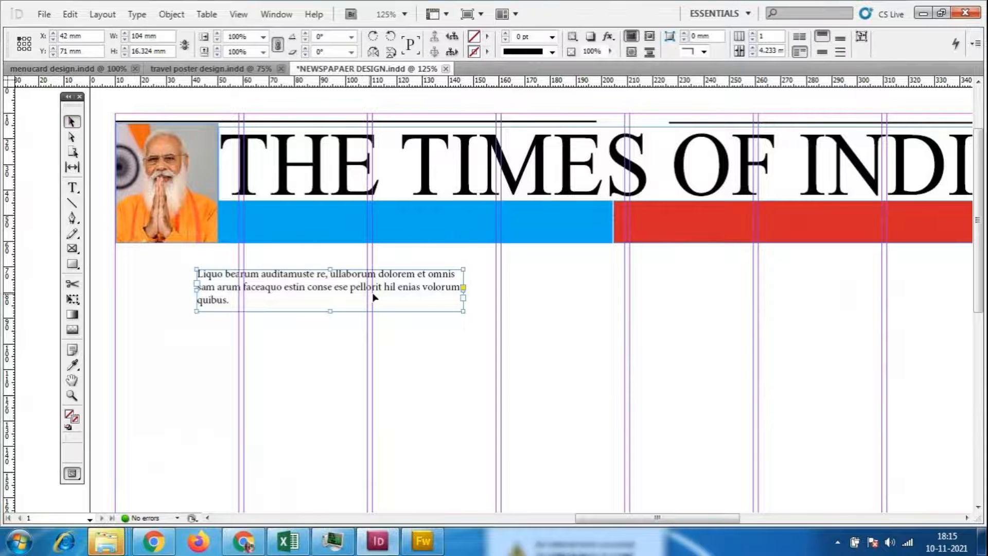
{"action": "left_click_drag", "start_coordinate": [345, 286], "coordinate": [821, 228]}
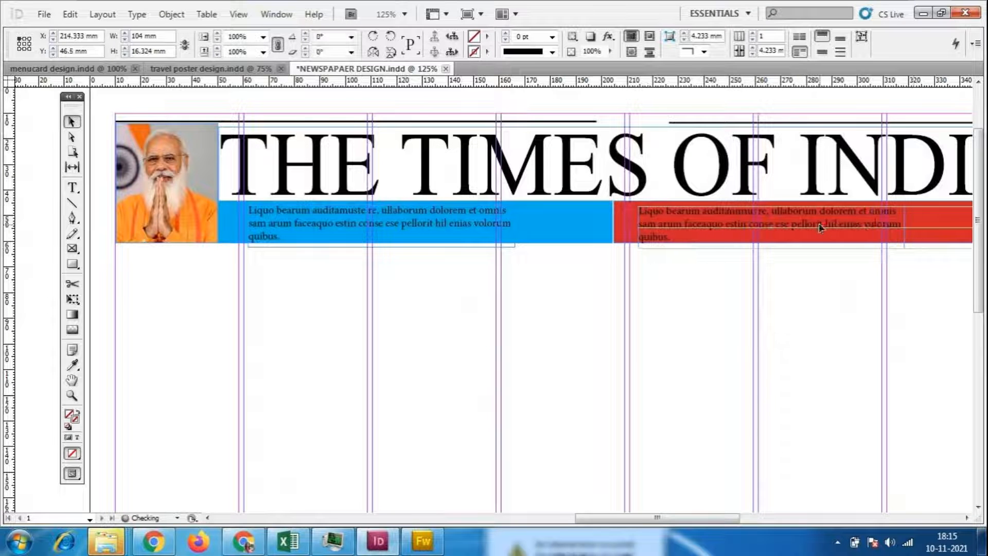
{"action": "left_click", "coordinate": [693, 315]}
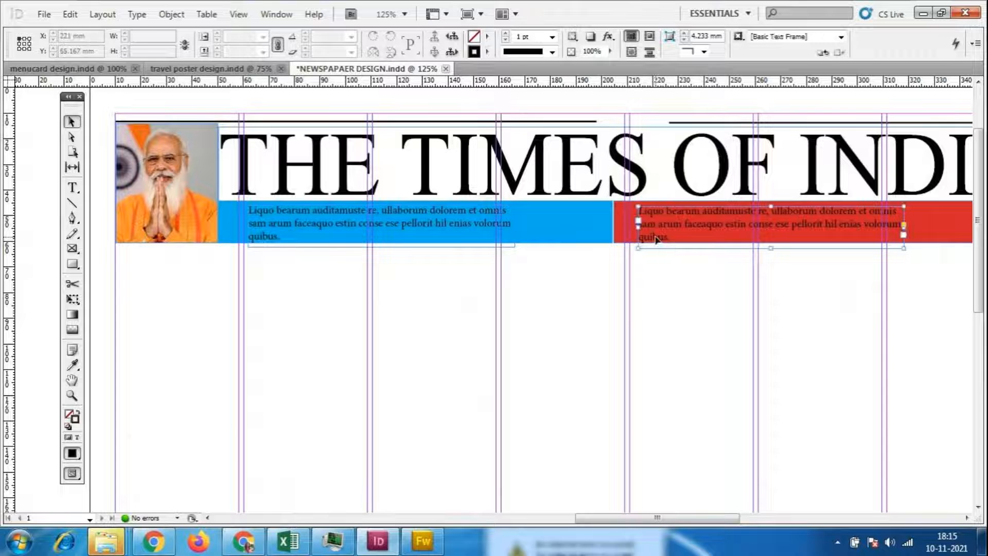
- Delete the last word, "quibus.", from the placeholder text on the red bar
{"action": "double_click", "coordinate": [669, 240]}
{"action": "key", "text": "BackSpace"}
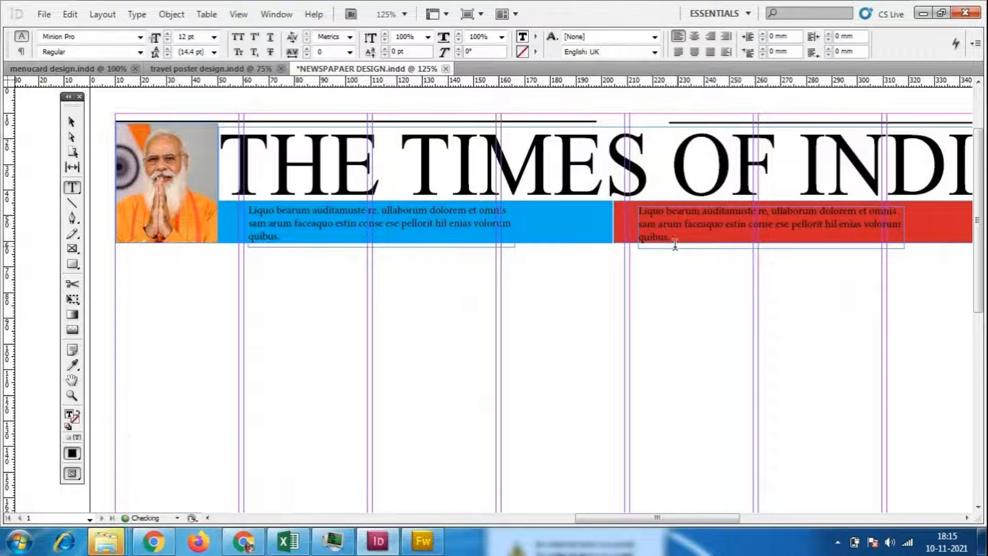
{"action": "key", "text": "BackSpace"}
{"action": "key", "text": "BackSpace"}
{"action": "key", "text": "BackSpace"}
{"action": "key", "text": "BackSpace"}
{"action": "key", "text": "BackSpace"}
{"action": "key", "text": "BackSpace"}
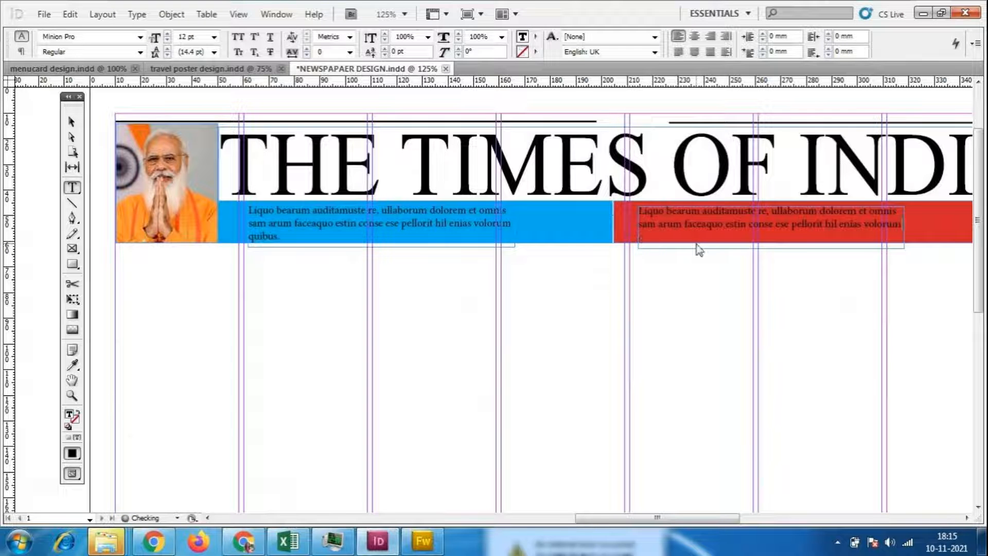
- Shorten the red bar's text frame from below so it fits its two lines inside the bar
{"action": "left_click", "coordinate": [72, 122]}
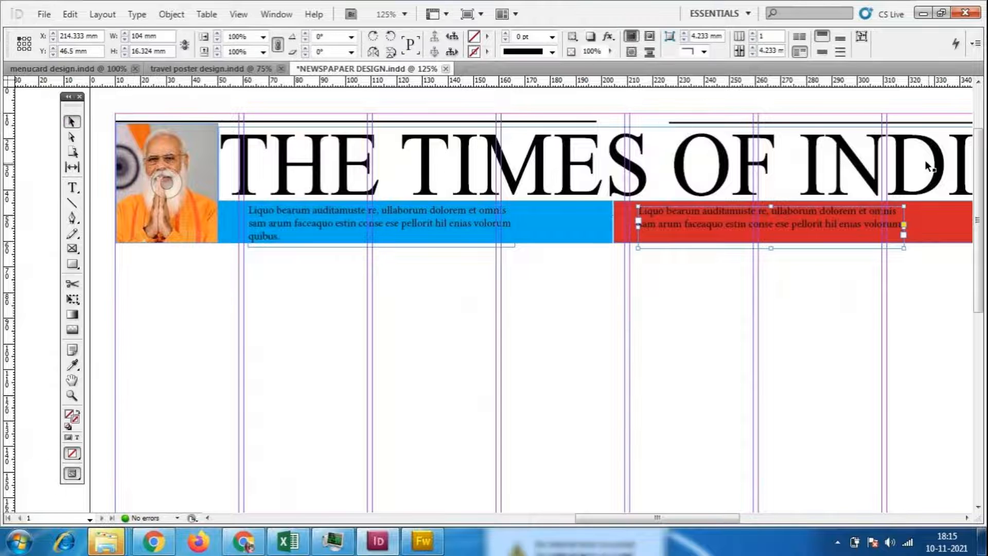
{"action": "mouse_move", "coordinate": [772, 251]}
{"action": "left_mouse_down"}
{"action": "mouse_move", "coordinate": [771, 264]}
{"action": "mouse_move", "coordinate": [771, 237]}
{"action": "left_mouse_up"}
{"action": "left_click", "coordinate": [766, 325]}
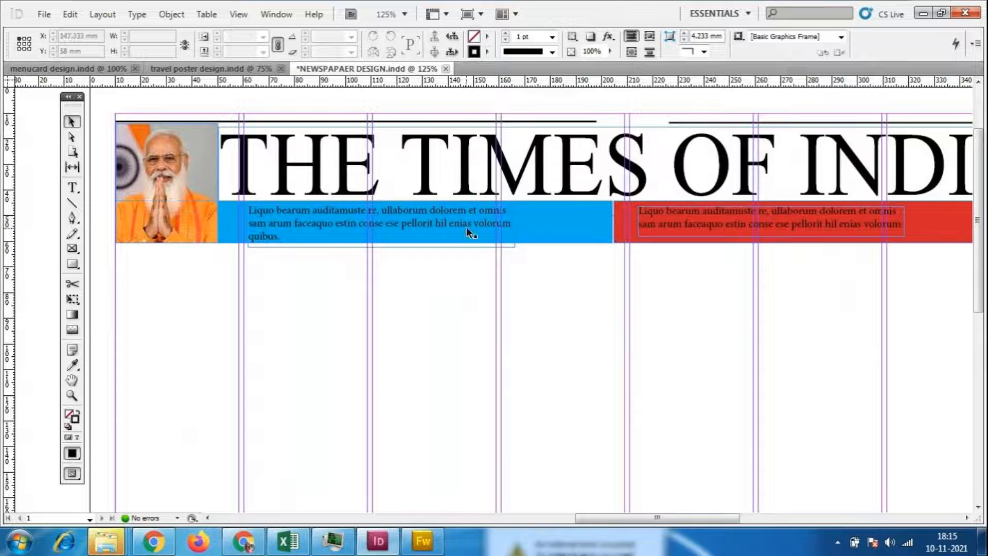
- Change the font of all the placeholder text on the blue bar to Lucida Fax
{"action": "double_click", "coordinate": [287, 235]}
{"action": "left_click_drag", "start_coordinate": [287, 235], "coordinate": [247, 208]}
{"action": "left_click", "coordinate": [140, 37]}
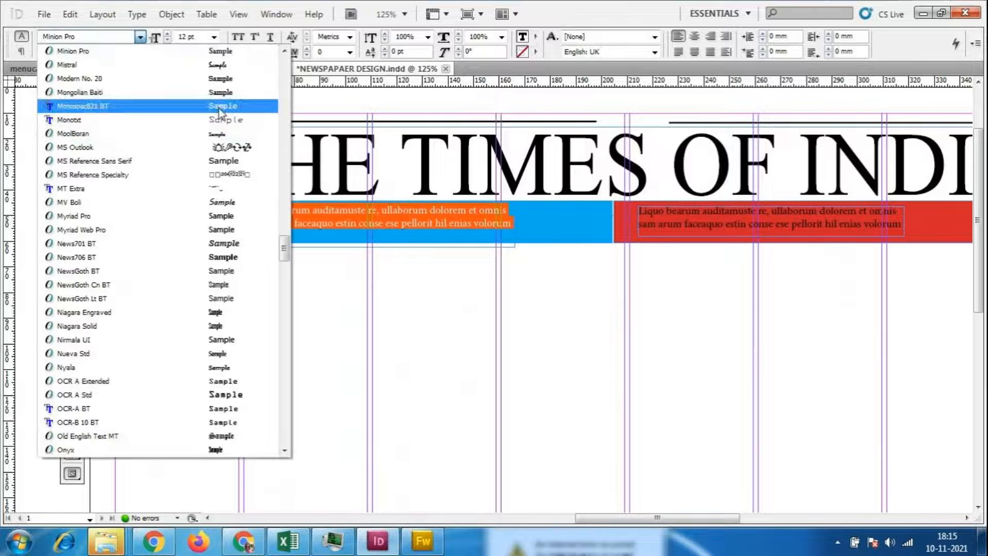
{"action": "left_click", "coordinate": [220, 105]}
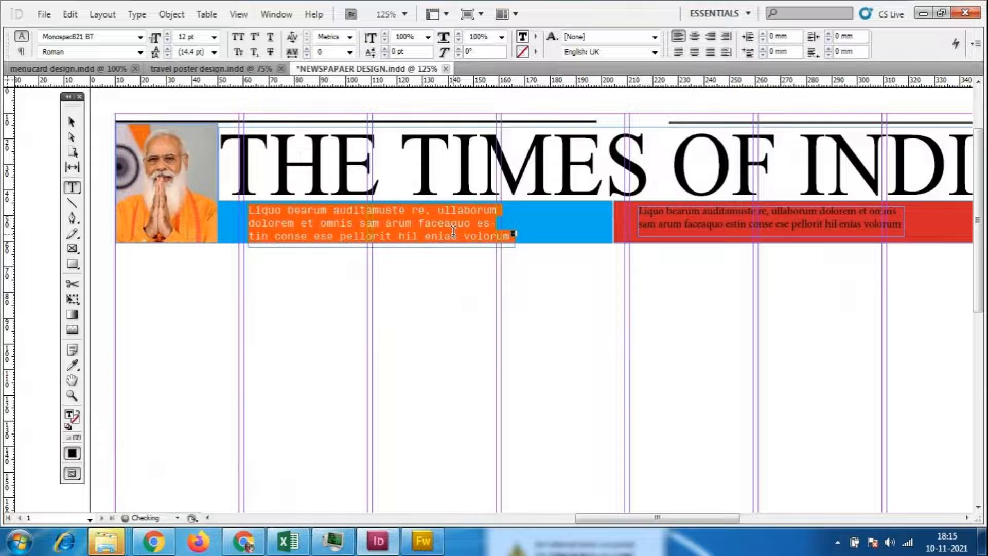
{"action": "left_click", "coordinate": [140, 37]}
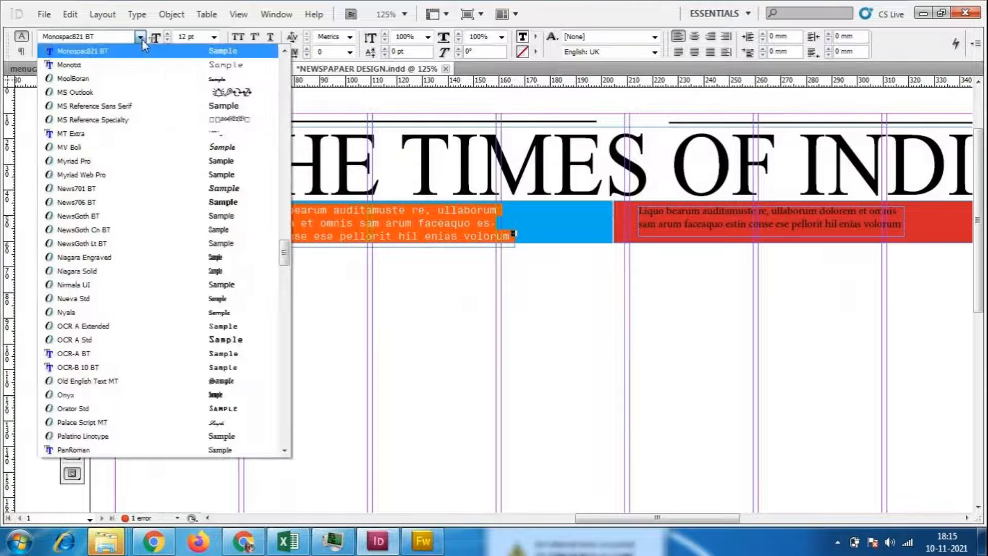
{"action": "left_click", "coordinate": [220, 105]}
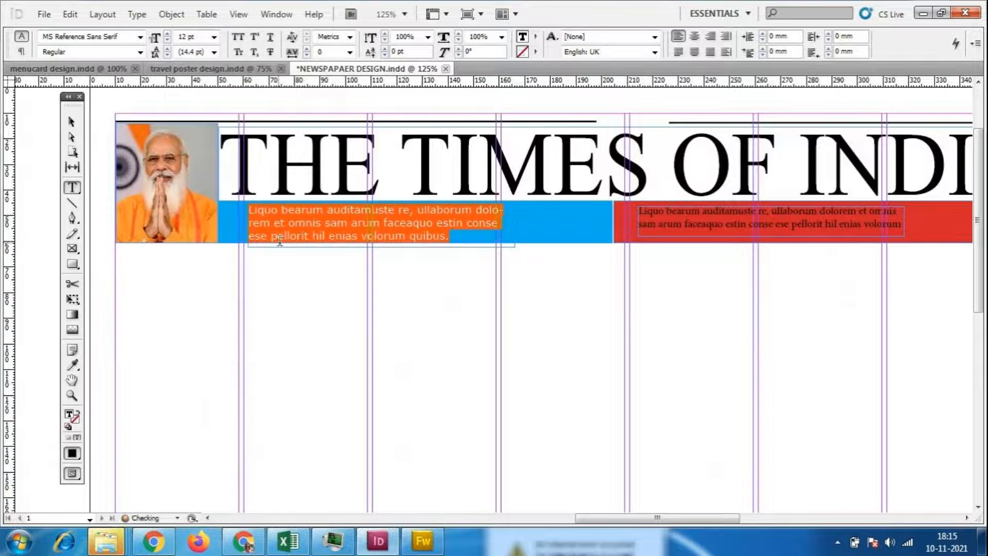
{"action": "left_click", "coordinate": [140, 37]}
{"action": "scroll", "coordinate": [248, 186], "scroll_direction": "up", "scroll_amount": 3}
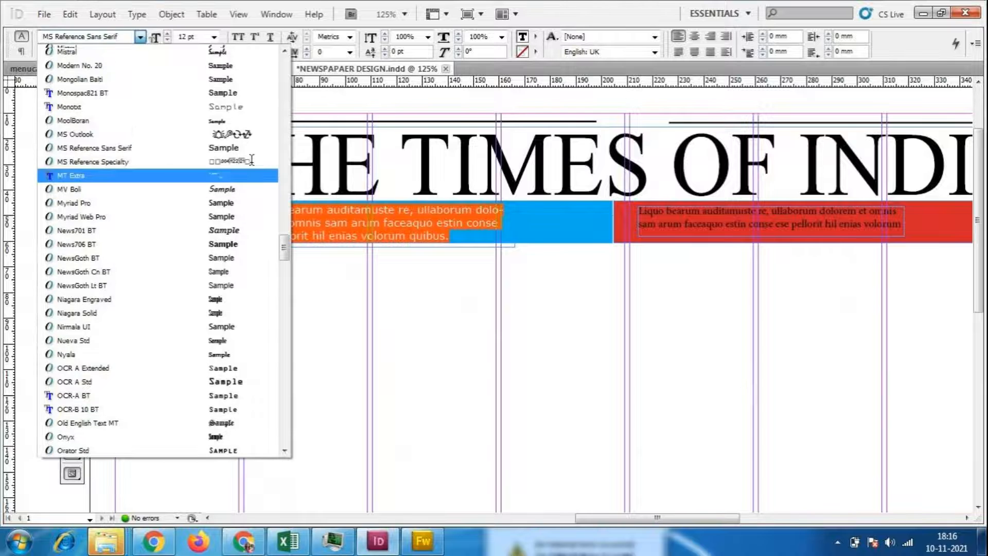
{"action": "scroll", "coordinate": [220, 242], "scroll_direction": "up", "scroll_amount": 4}
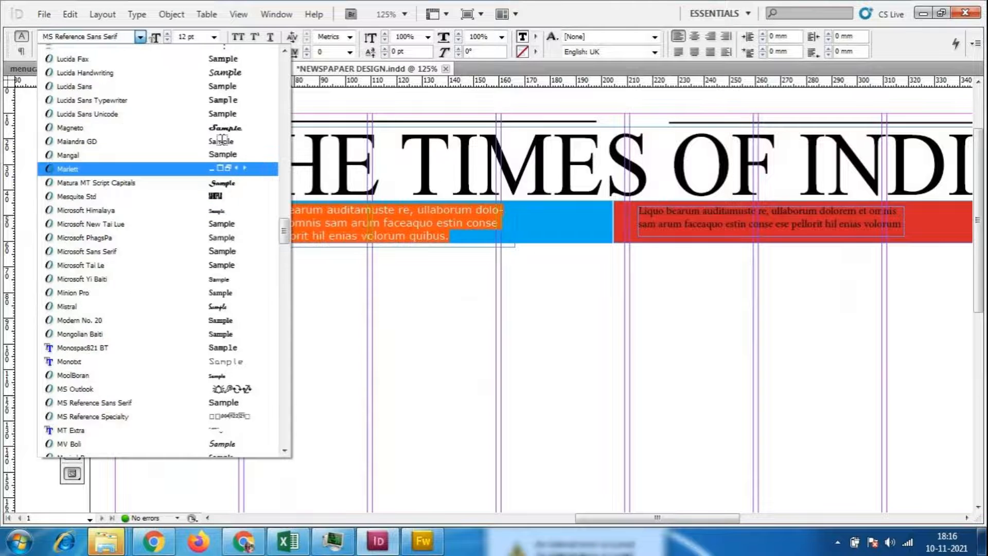
{"action": "left_click", "coordinate": [231, 78]}
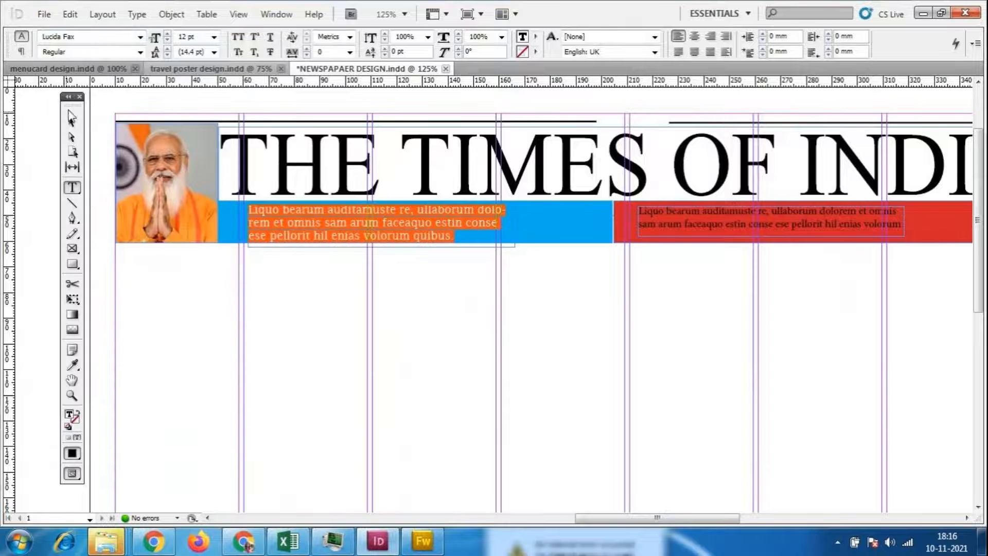
{"action": "left_click", "coordinate": [71, 121]}
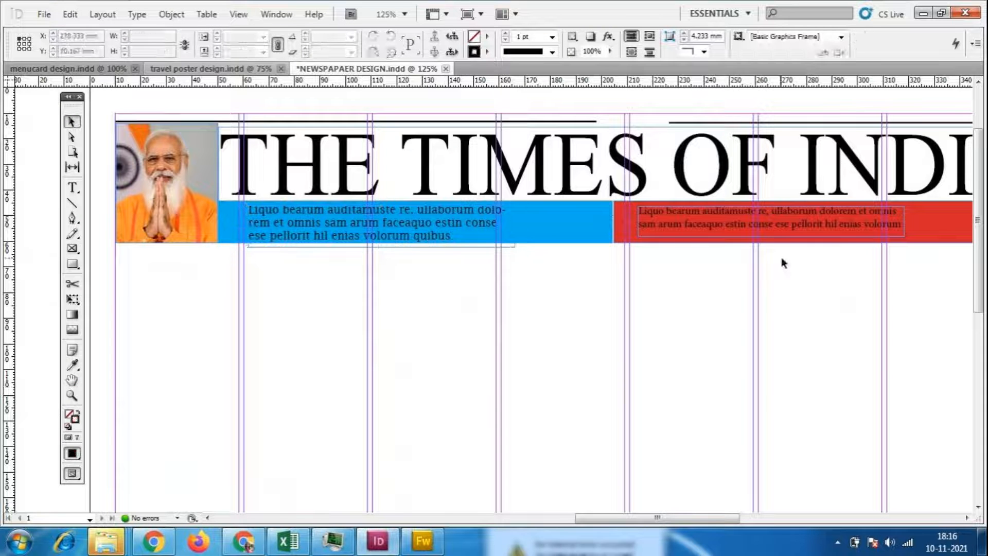
- Extend the red bar's text frame downward to a height of about 18 mm
{"action": "double_click", "coordinate": [723, 224]}
{"action": "left_click", "coordinate": [71, 121]}
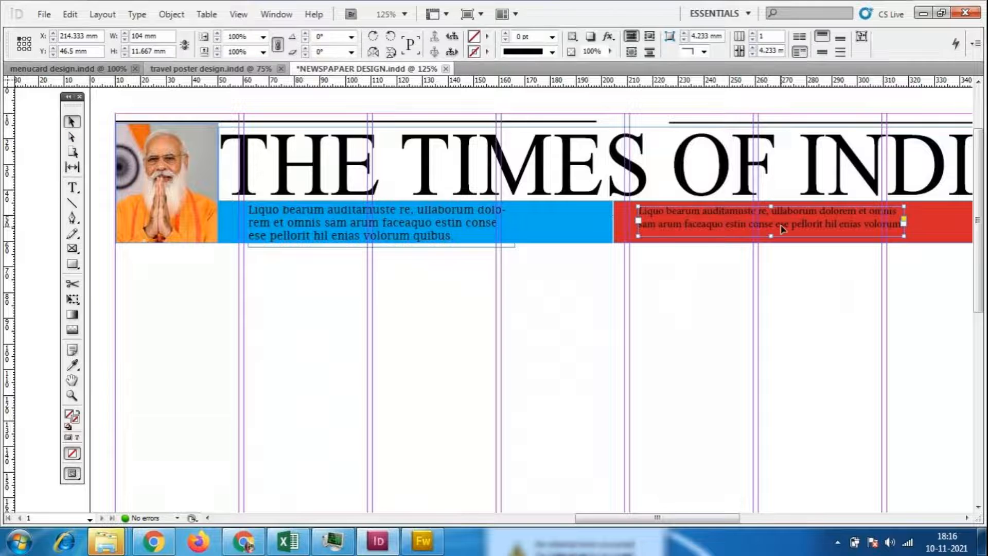
{"action": "left_click_drag", "start_coordinate": [770, 236], "coordinate": [776, 254]}
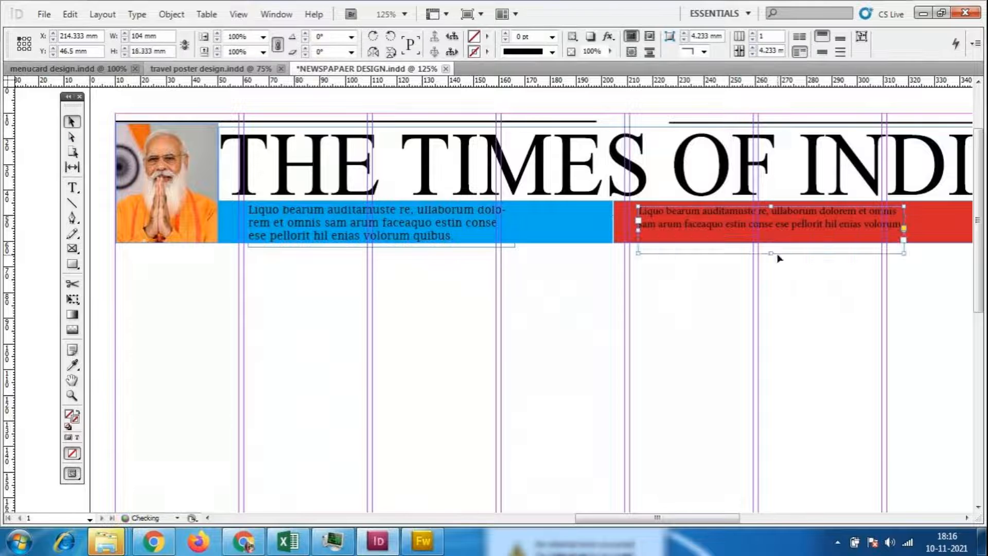
- Change the font of all the placeholder text on the red bar to Lucida Fax
{"action": "double_click", "coordinate": [901, 226]}
{"action": "key", "text": "ctrl+a"}
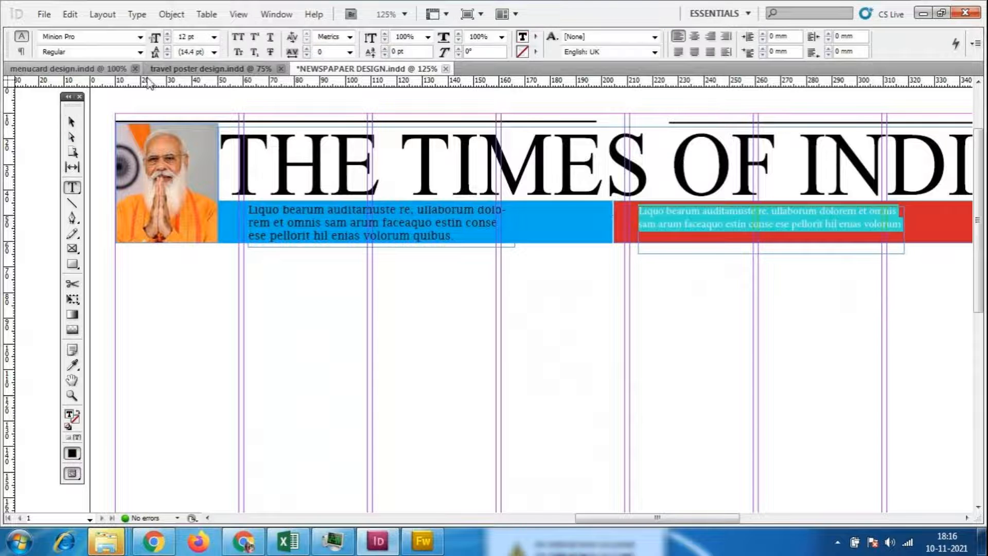
{"action": "left_click", "coordinate": [140, 36]}
{"action": "left_click", "coordinate": [82, 106]}
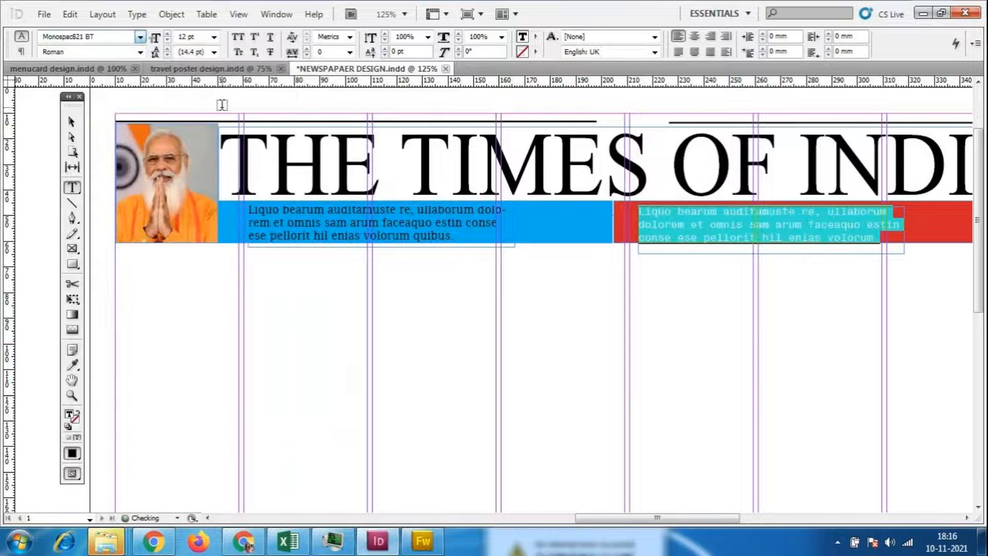
{"action": "left_click", "coordinate": [140, 38]}
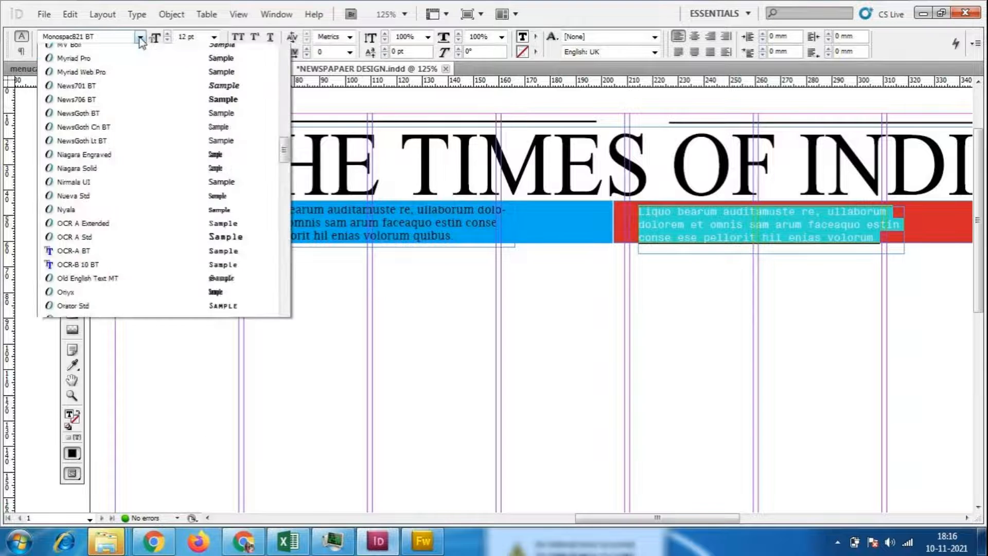
{"action": "scroll", "coordinate": [222, 133], "scroll_direction": "up", "scroll_amount": 5}
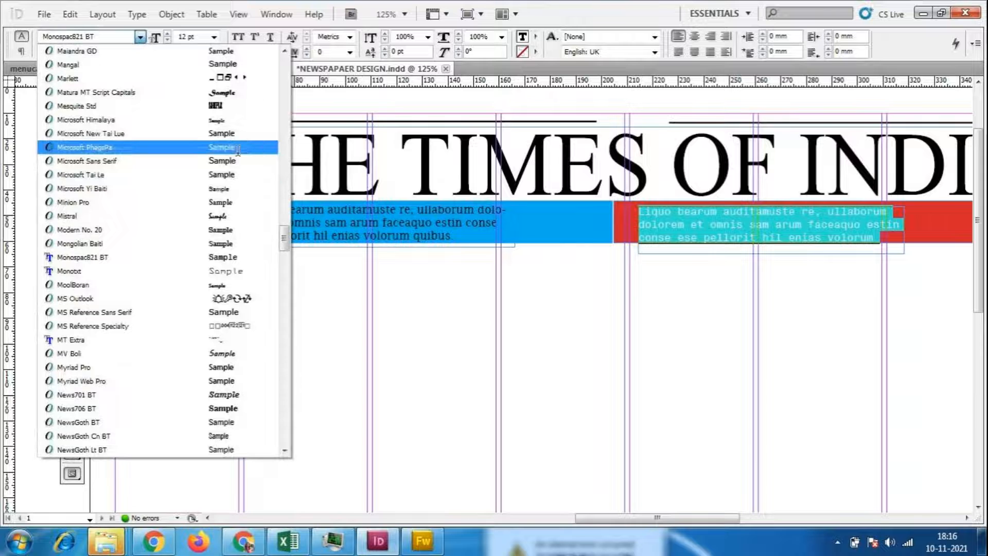
{"action": "scroll", "coordinate": [234, 154], "scroll_direction": "up", "scroll_amount": 4}
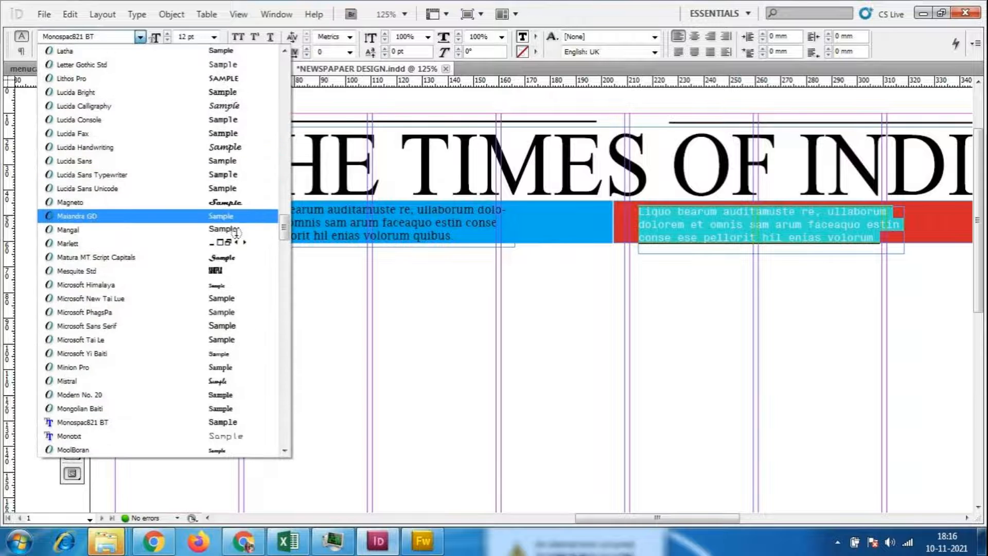
{"action": "left_click", "coordinate": [236, 134]}
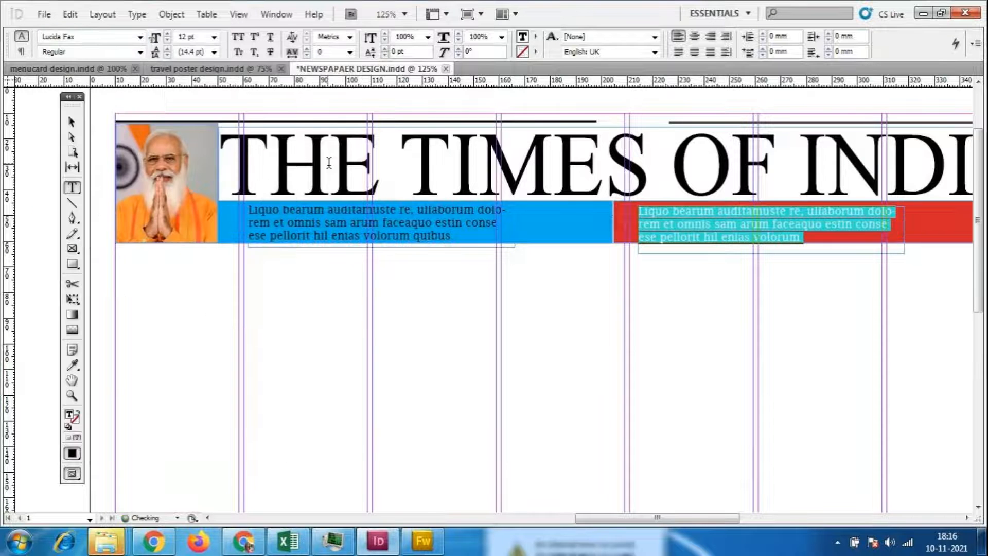
- Set the red bar's text size to 11 pt and reposition its frame at X 215 mm, Y 46 mm
{"action": "left_click", "coordinate": [72, 121]}
{"action": "left_click_drag", "start_coordinate": [752, 239], "coordinate": [761, 237]}
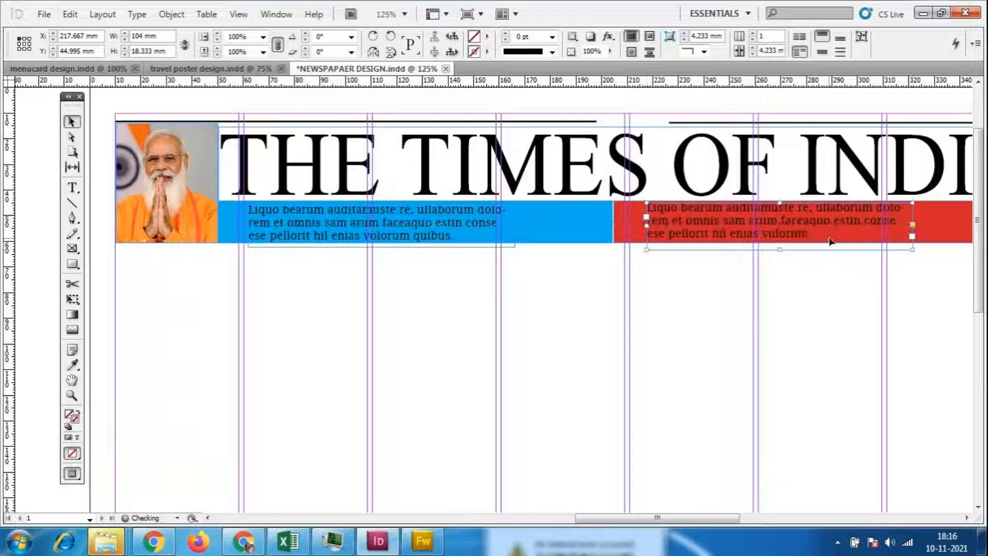
{"action": "double_click", "coordinate": [806, 240]}
{"action": "key", "text": "ctrl+a"}
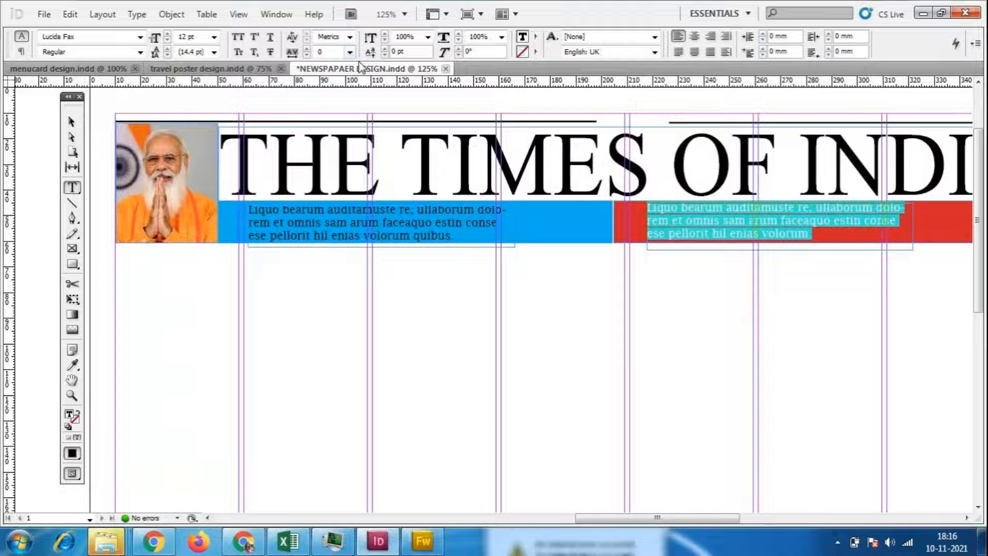
{"action": "triple_click", "coordinate": [193, 37]}
{"action": "type", "text": "11"}
{"action": "key", "text": "Return"}
{"action": "key", "text": "Escape"}
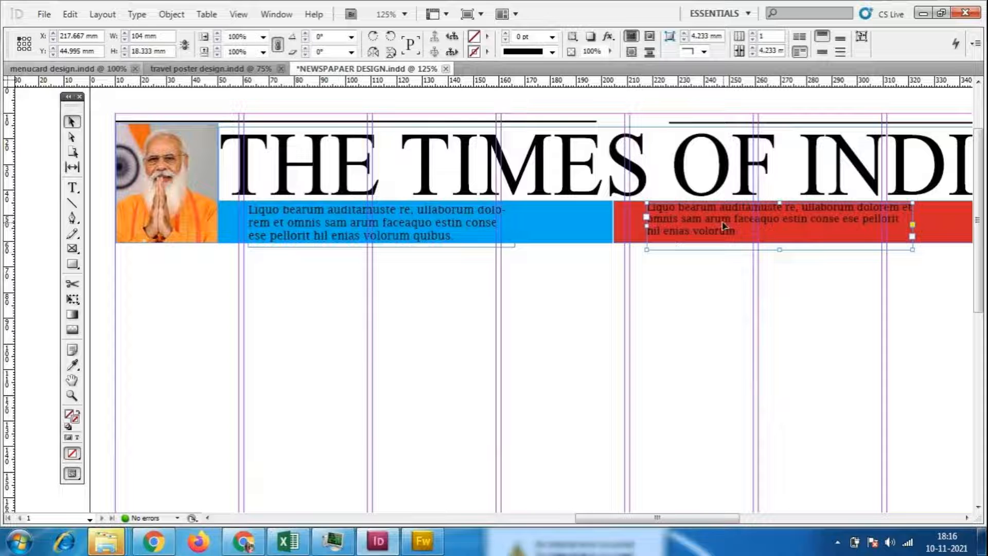
{"action": "left_click_drag", "start_coordinate": [729, 227], "coordinate": [719, 230]}
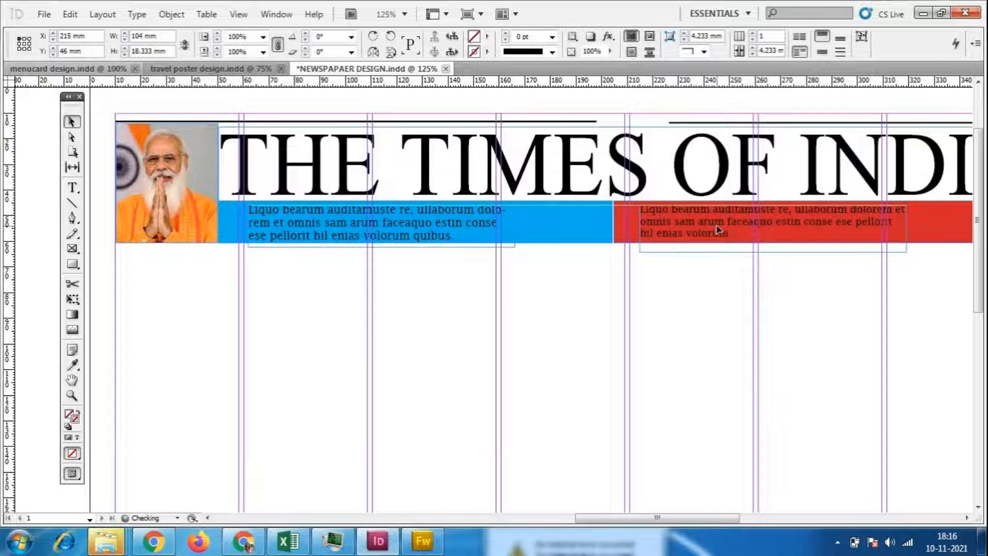
{"action": "left_click", "coordinate": [720, 285]}
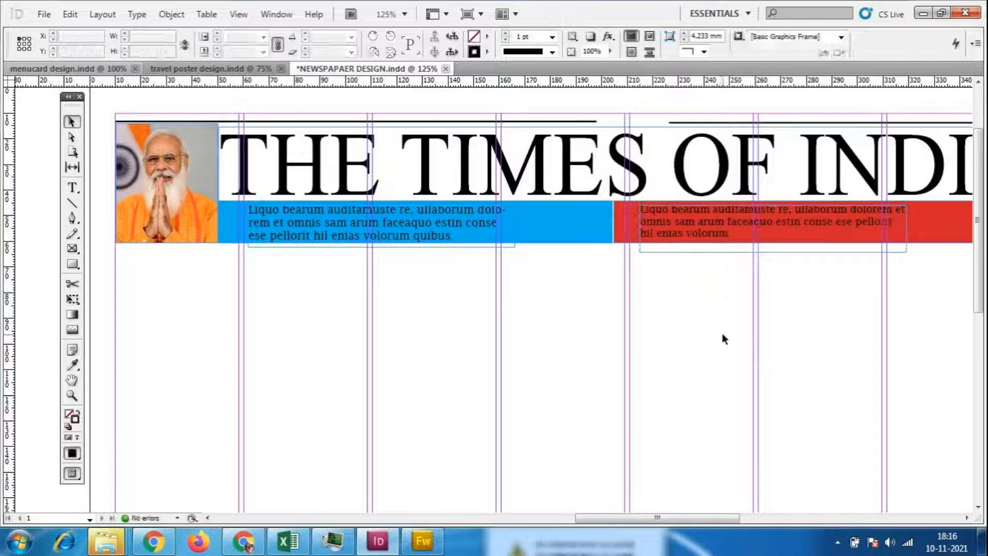
- Nudge the blue bar's text frame rightward and slightly up to X 67 mm, Y 45.75 mm
{"action": "left_click", "coordinate": [452, 215]}
{"action": "key", "text": "Right"}
{"action": "key", "text": "Right"}
{"action": "key", "text": "Right"}
{"action": "key", "text": "Right"}
{"action": "key", "text": "Right"}
{"action": "key", "text": "Right"}
{"action": "key", "text": "Right"}
{"action": "key", "text": "Right"}
{"action": "key", "text": "Right"}
{"action": "key", "text": "Right"}
{"action": "key", "text": "Right"}
{"action": "key", "text": "Right"}
{"action": "key", "text": "Right"}
{"action": "key", "text": "Right"}
{"action": "key", "text": "Right"}
{"action": "key", "text": "Right"}
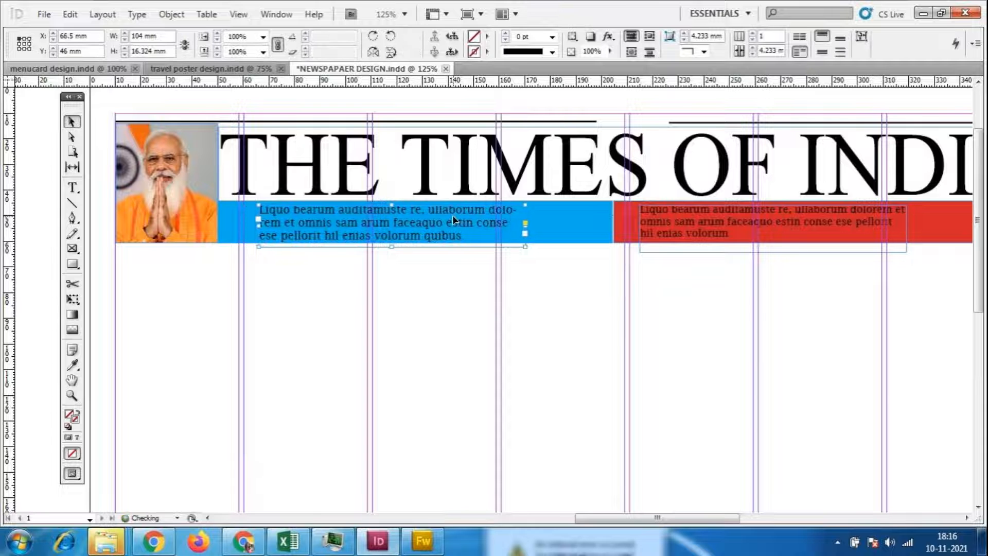
{"action": "key", "text": "Up"}
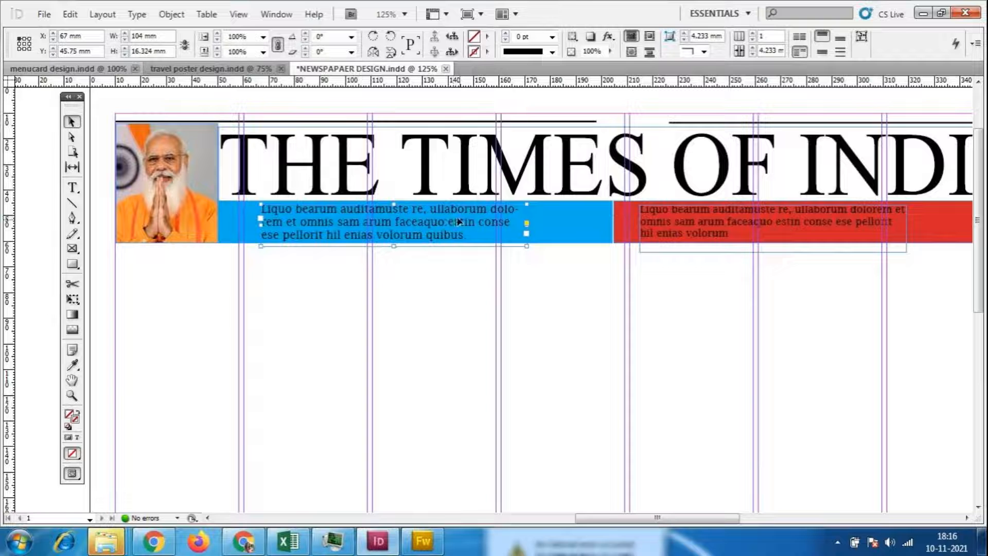
- Move the blue bar's text frame to about X 57.5 mm, Y 45.4 mm and widen it to about 138 mm
{"action": "left_click_drag", "start_coordinate": [344, 228], "coordinate": [320, 227]}
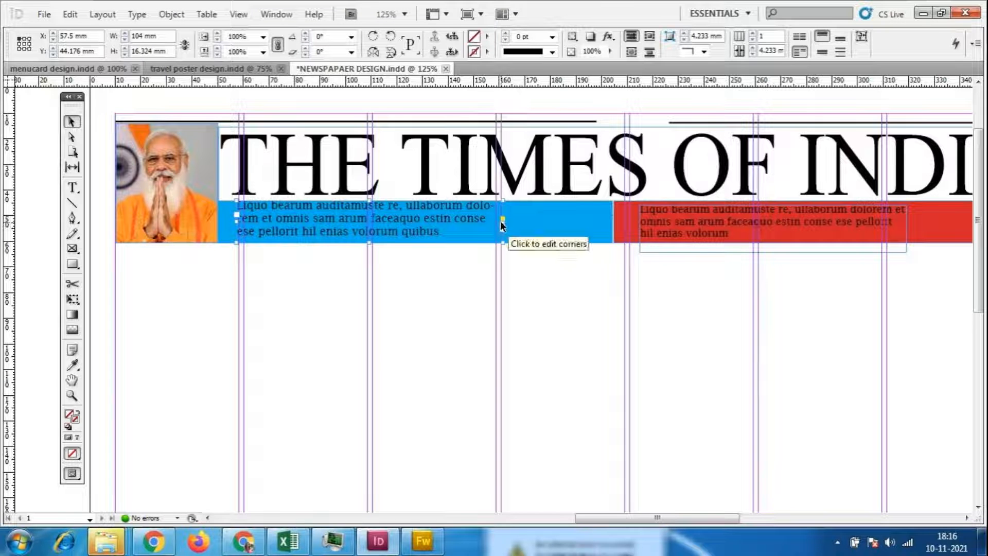
{"action": "left_click_drag", "start_coordinate": [503, 223], "coordinate": [590, 226]}
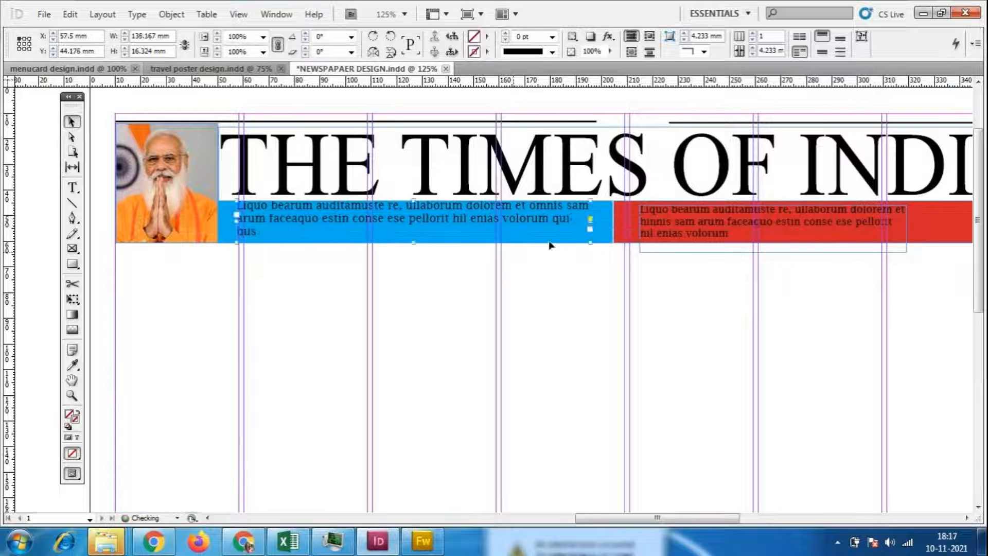
{"action": "mouse_move", "coordinate": [413, 244]}
{"action": "left_mouse_down"}
{"action": "mouse_move", "coordinate": [414, 281]}
{"action": "mouse_move", "coordinate": [414, 248]}
{"action": "left_mouse_up"}
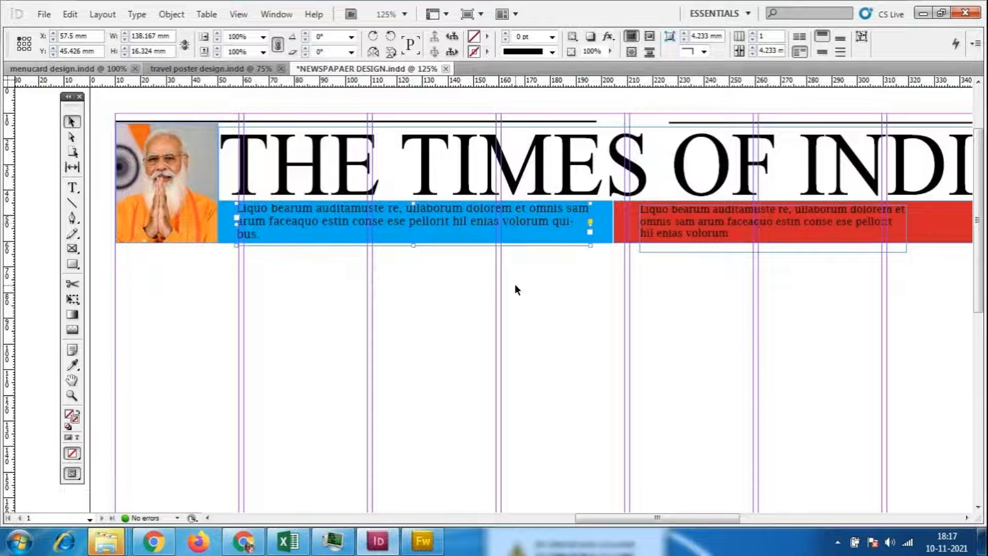
- Insert a line break before "quibus." in the blue bar's text and save the document
{"action": "double_click", "coordinate": [494, 227]}
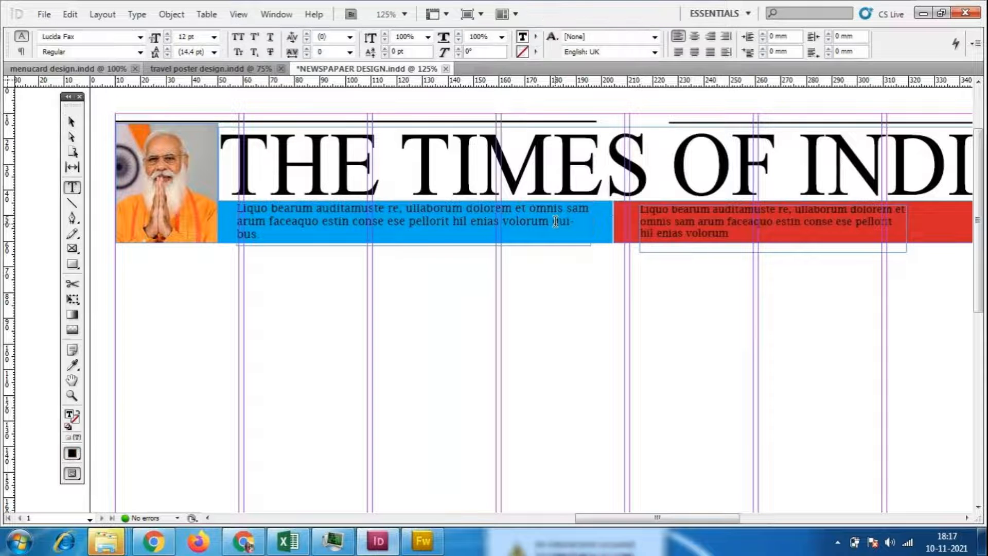
{"action": "key", "text": "Return"}
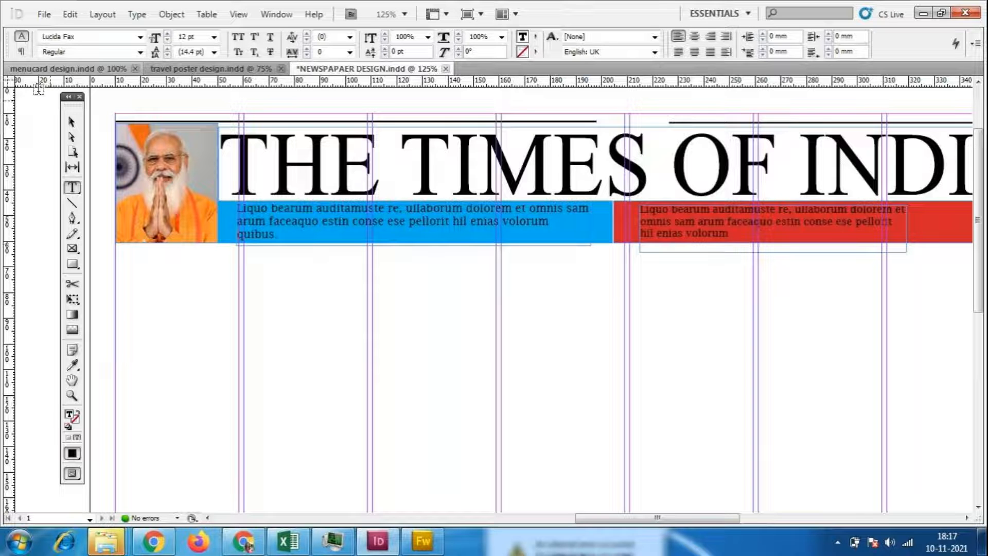
{"action": "left_click", "coordinate": [71, 121]}
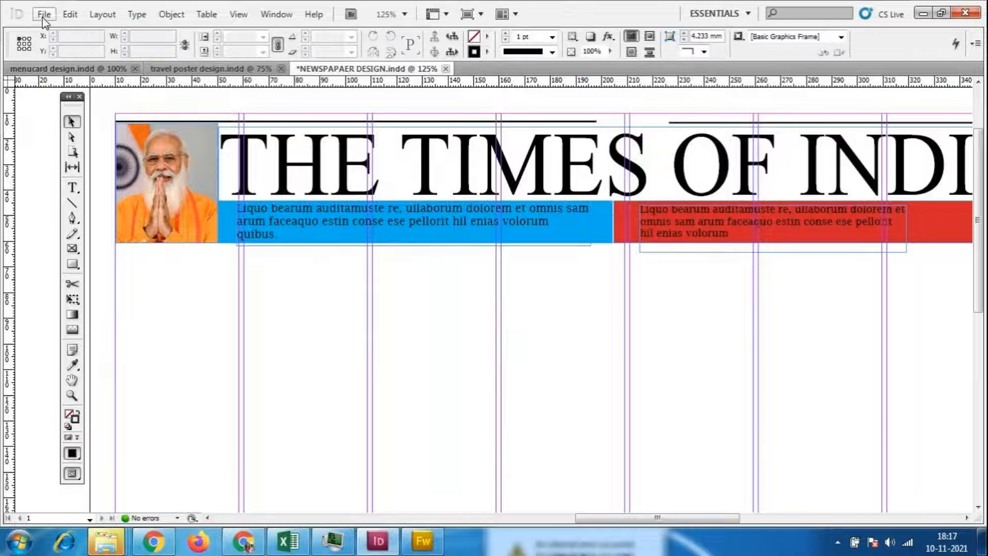
{"action": "left_click", "coordinate": [42, 14]}
{"action": "left_click", "coordinate": [103, 154]}
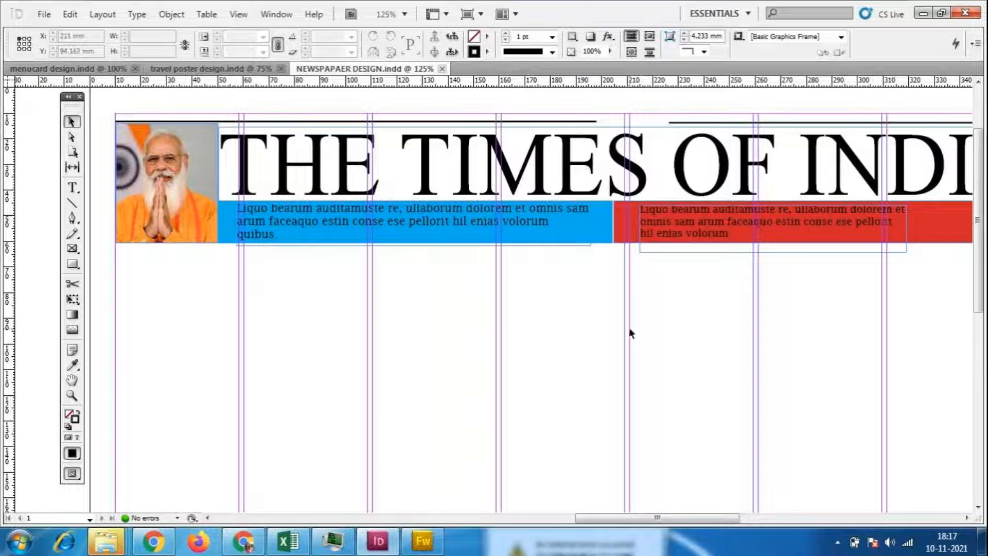
- View the page in Preview screen mode at 75% to examine the complete masthead and teaser bars
{"action": "left_click", "coordinate": [238, 14]}
{"action": "mouse_move", "coordinate": [276, 215]}
{"action": "left_click", "coordinate": [503, 232]}
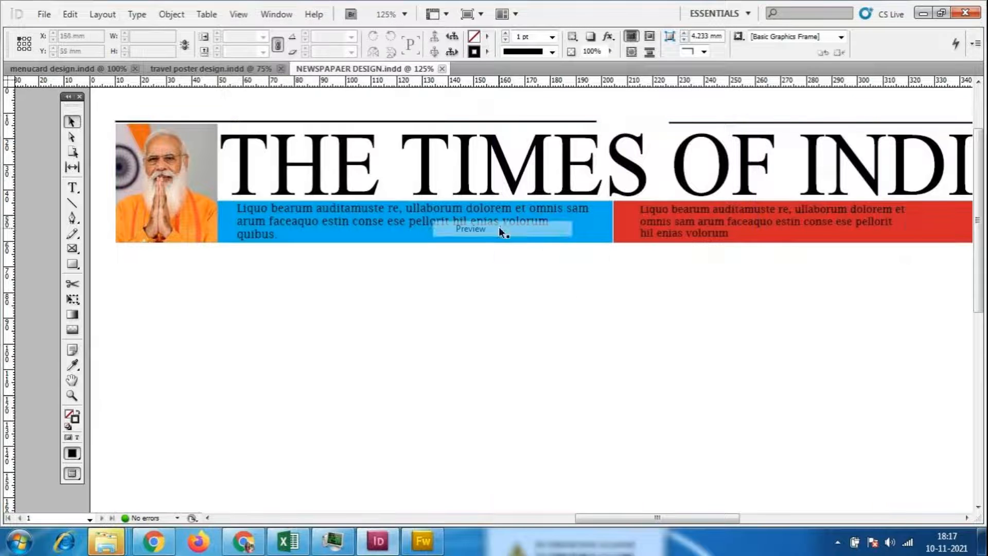
{"action": "key", "text": "ctrl+minus"}
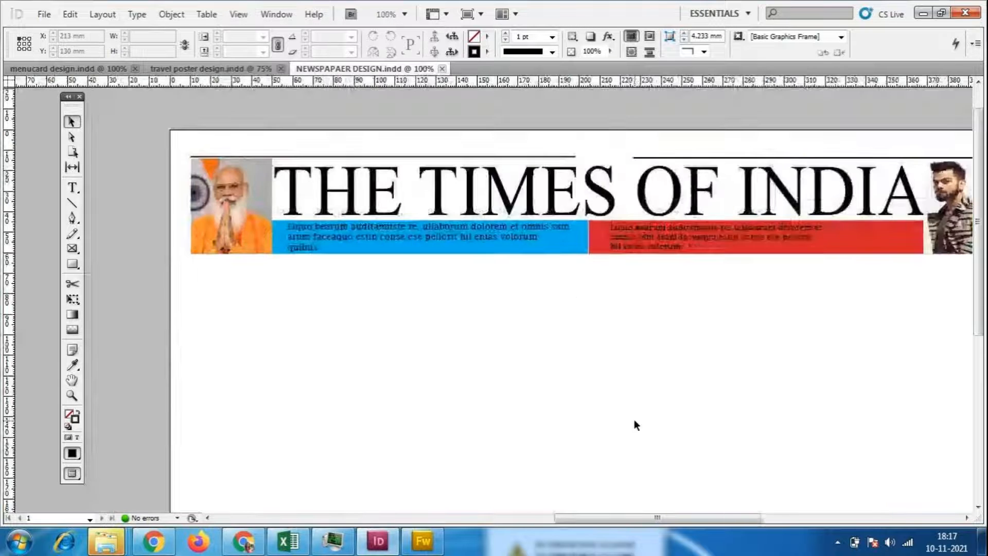
{"action": "key", "text": "ctrl+minus"}
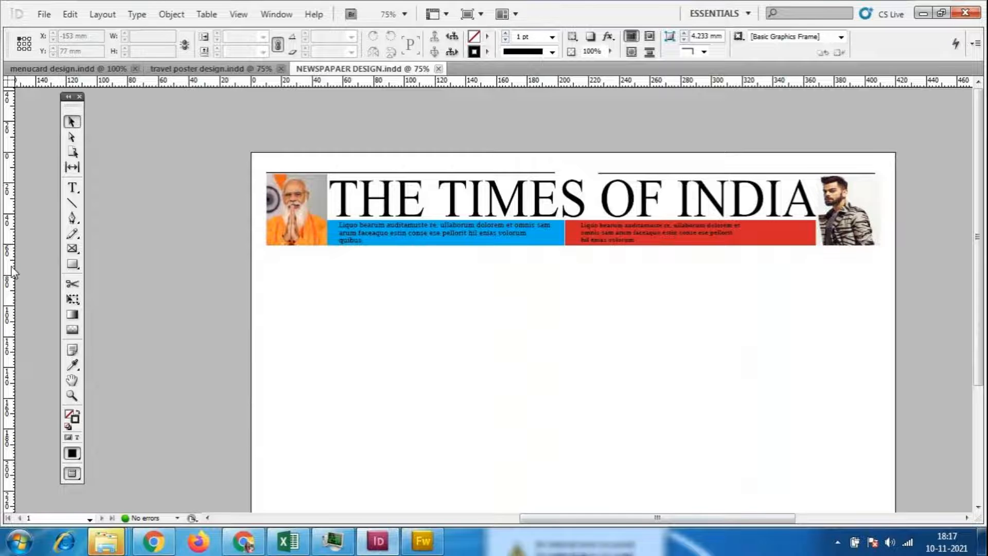
- Add a vertical ruler guide at X 209 mm, near the page's horizontal centre
{"action": "left_click_drag", "start_coordinate": [18, 278], "coordinate": [573, 281]}
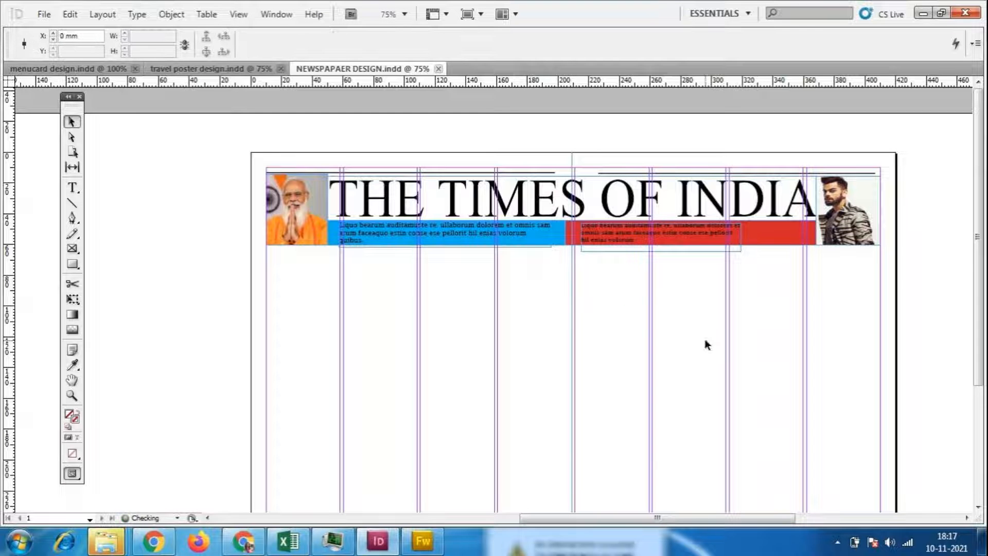
{"action": "scroll", "coordinate": [982, 304], "scroll_direction": "down", "scroll_amount": 2}
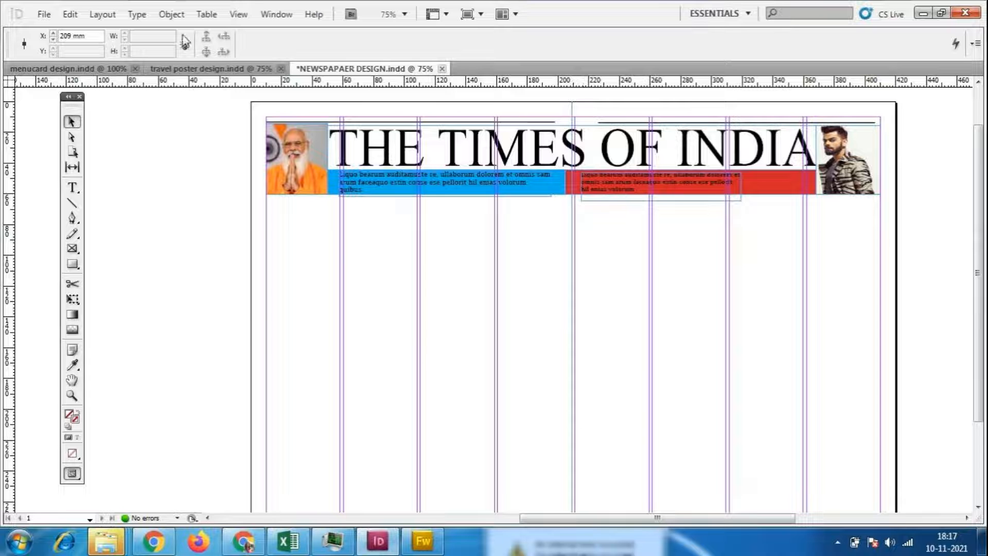
- Switch to Preview screen mode and check the extents of the line above the title and the red teaser bar
{"action": "left_click", "coordinate": [235, 14]}
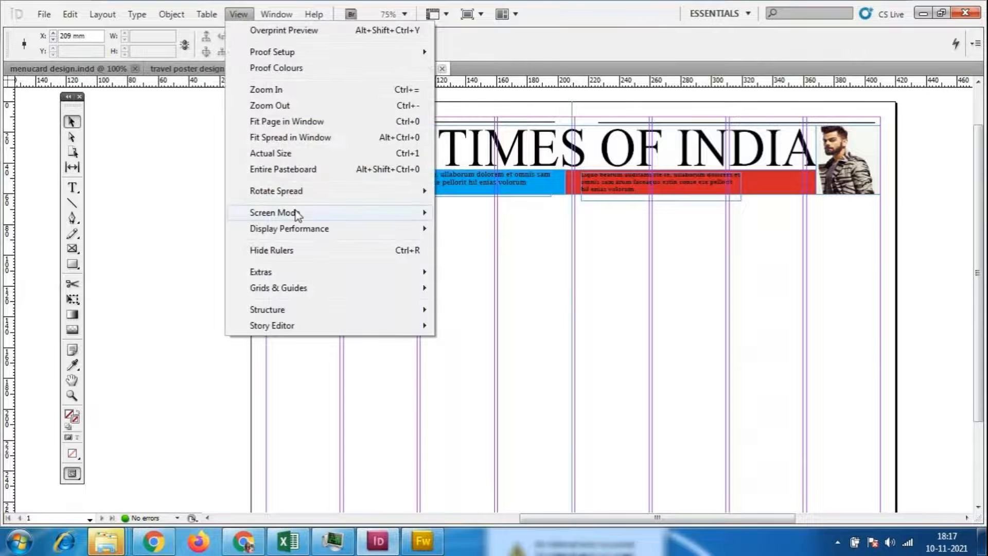
{"action": "mouse_move", "coordinate": [326, 212]}
{"action": "left_click", "coordinate": [486, 230]}
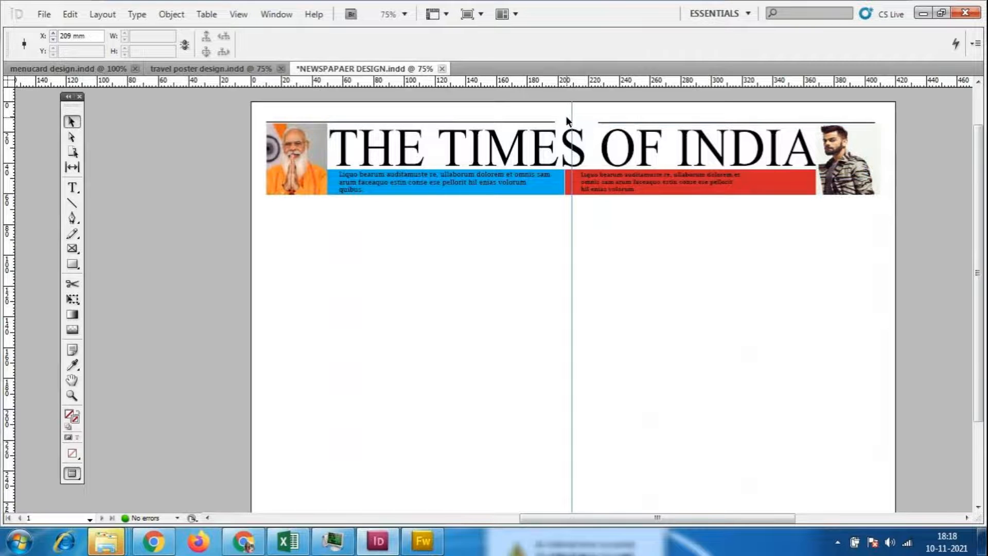
{"action": "left_click", "coordinate": [601, 125]}
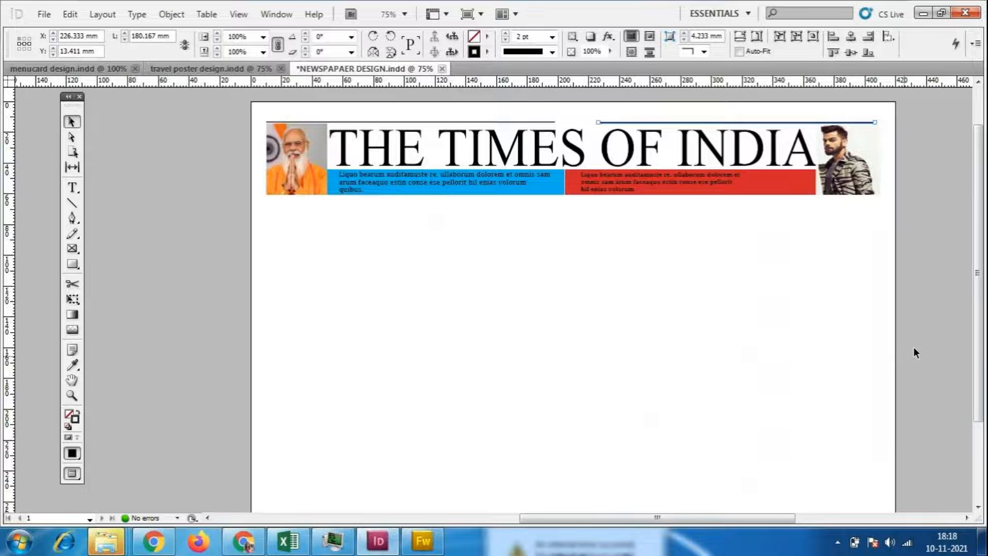
{"action": "left_click", "coordinate": [810, 193]}
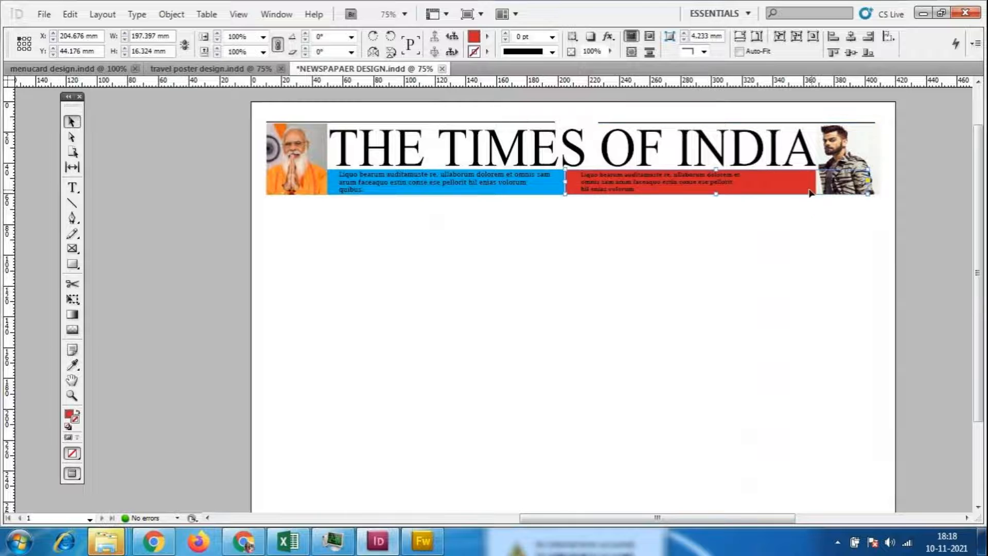
{"action": "left_click", "coordinate": [900, 271]}
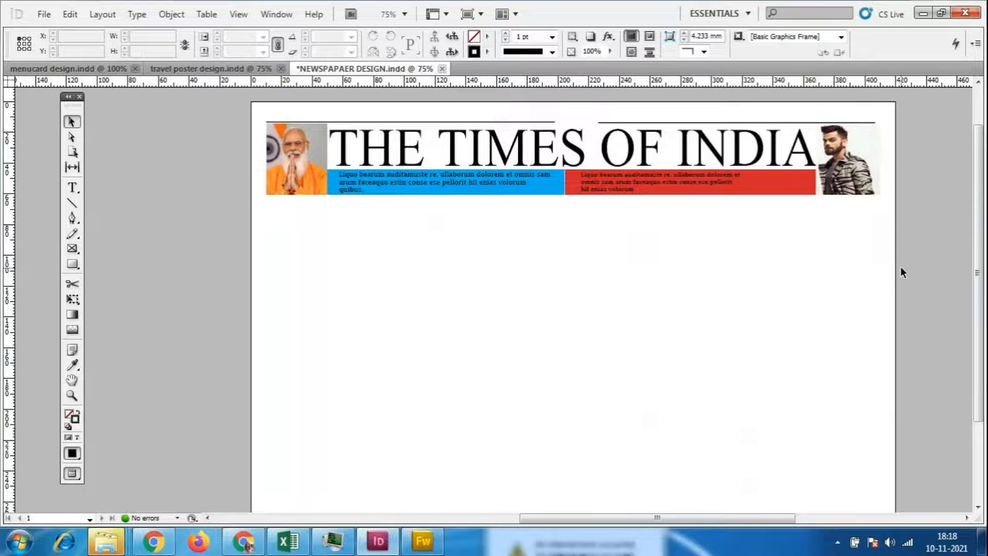
- Switch to photo.png in Fireworks, examine the reference front page at 150% and 100%, and return to the InDesign page
{"action": "left_click", "coordinate": [423, 540]}
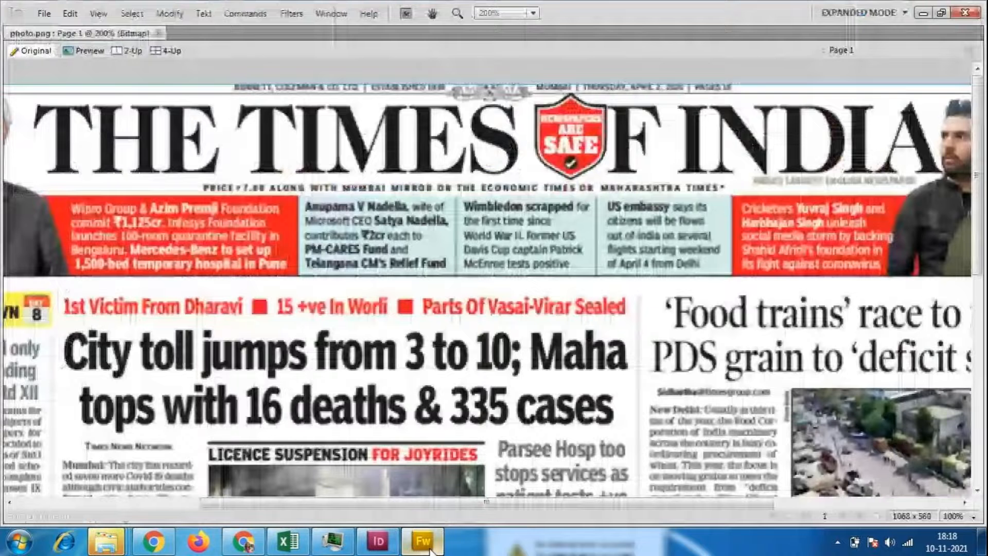
{"action": "left_click", "coordinate": [973, 516]}
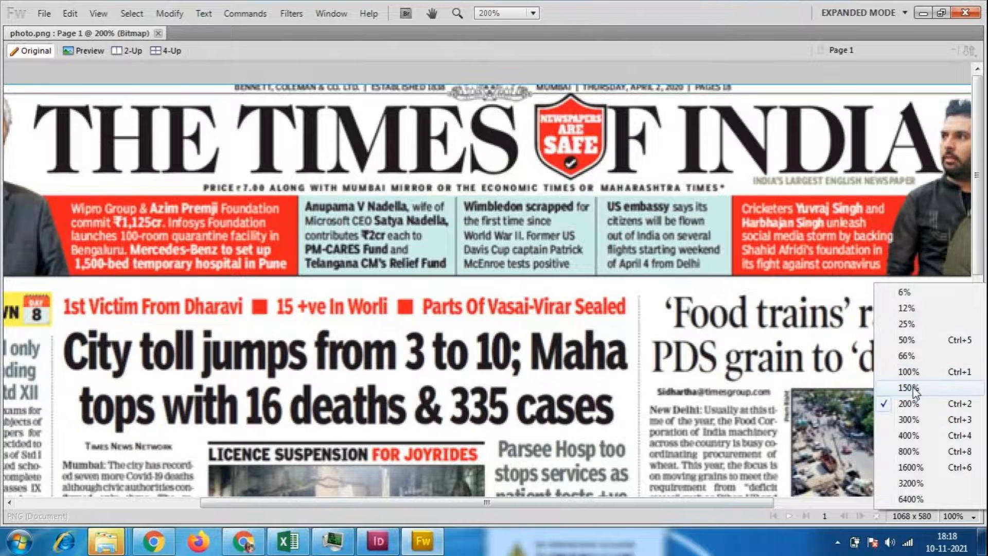
{"action": "left_click", "coordinate": [913, 387]}
{"action": "scroll", "coordinate": [777, 384], "scroll_direction": "up", "scroll_amount": 4}
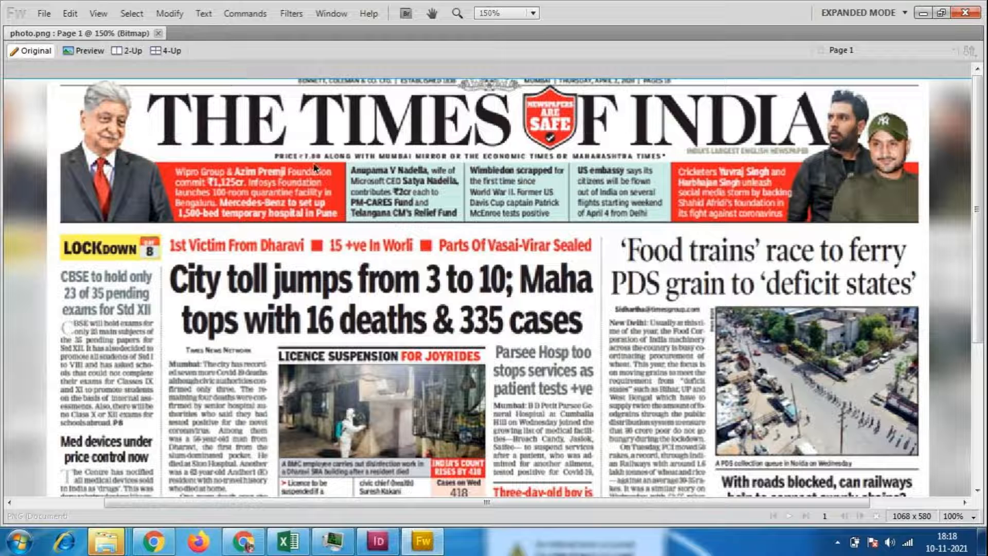
{"action": "left_click", "coordinate": [972, 517]}
{"action": "left_click", "coordinate": [906, 368]}
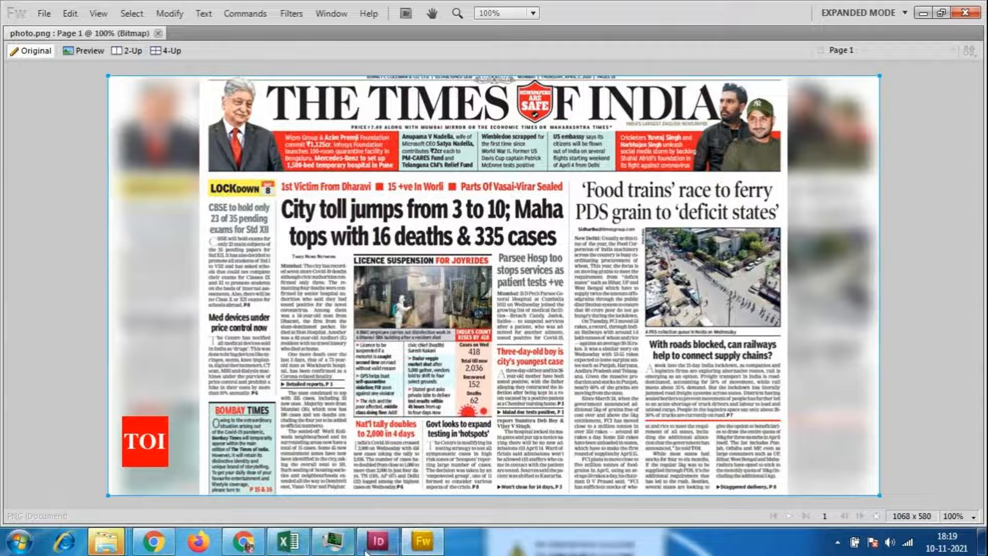
{"action": "key", "text": "alt+Tab"}
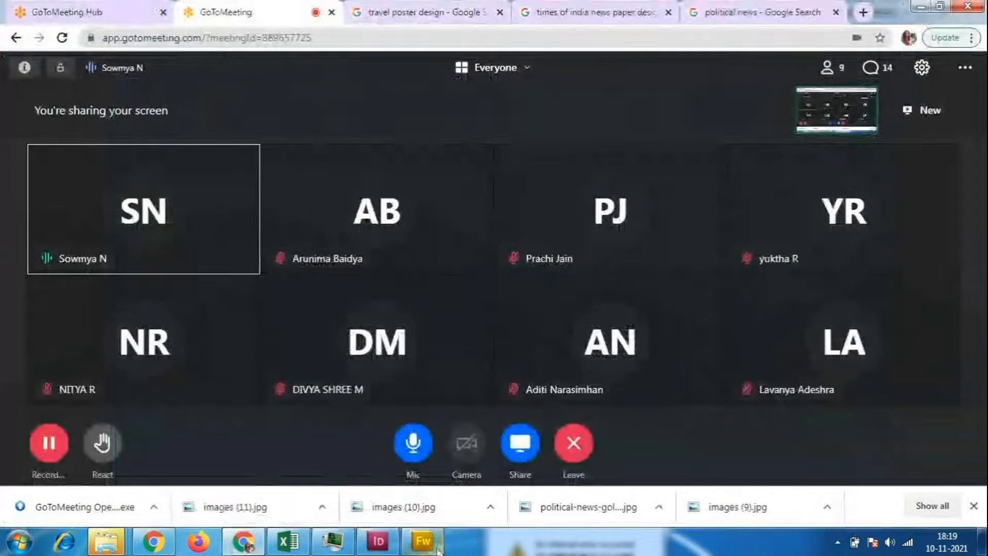
{"action": "left_click", "coordinate": [380, 543]}
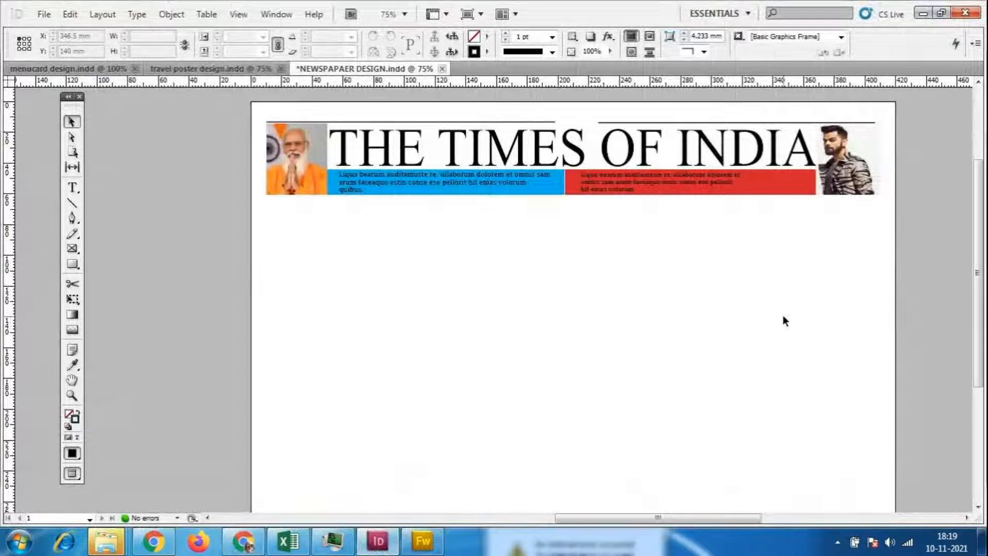
- Move the masthead title's text frame up to Y 14 mm
{"action": "key", "text": "ctrl+equal"}
{"action": "key", "text": "ctrl+equal"}
{"action": "scroll", "coordinate": [768, 300], "scroll_direction": "up", "scroll_amount": 4}
{"action": "left_click_drag", "start_coordinate": [663, 518], "coordinate": [725, 518]}
{"action": "scroll", "coordinate": [496, 329], "scroll_direction": "down", "scroll_amount": 2}
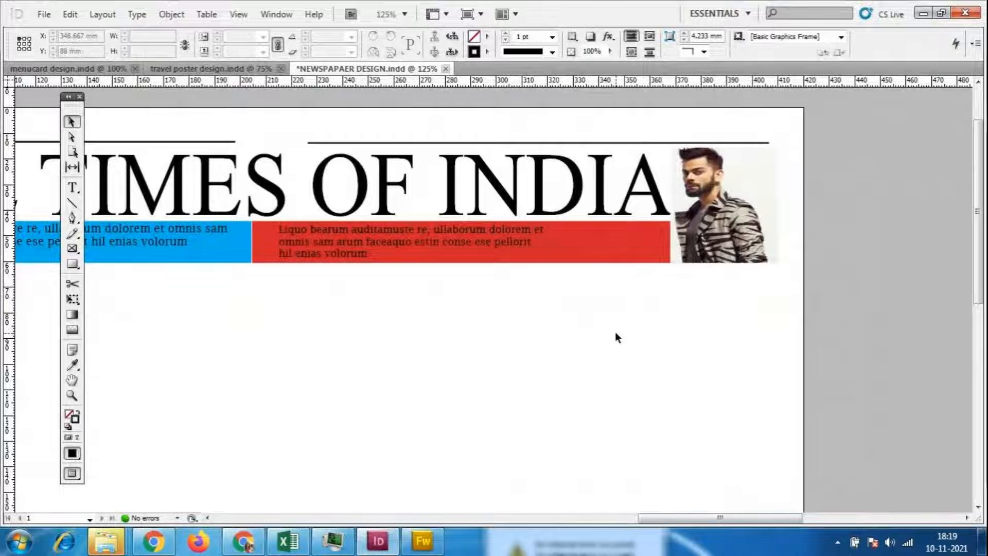
{"action": "left_click", "coordinate": [540, 174]}
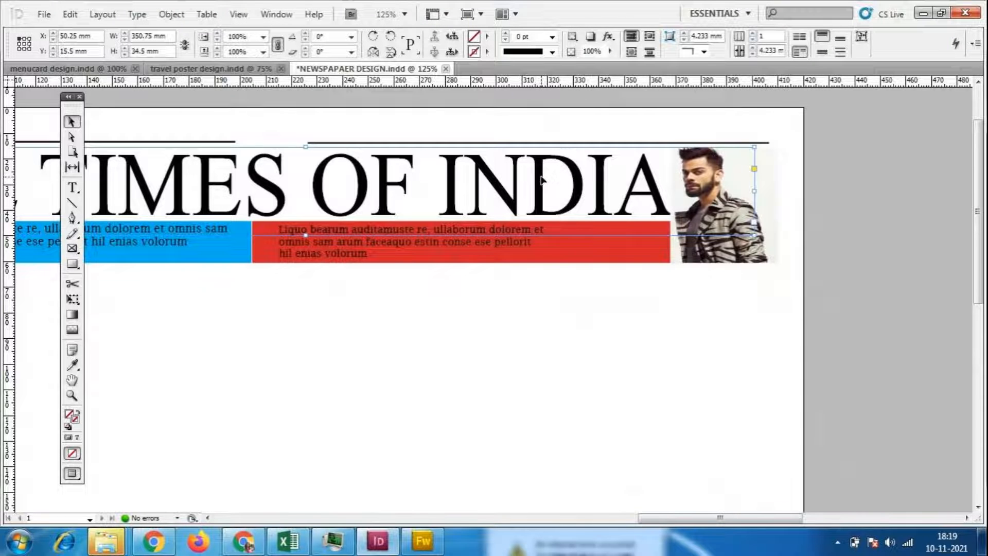
{"action": "key", "text": "Up"}
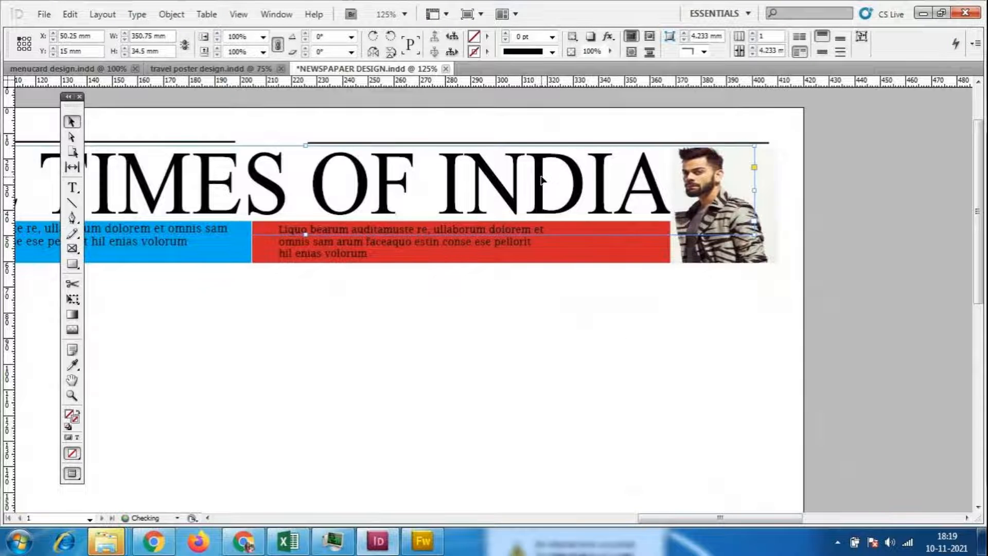
{"action": "key", "text": "Up"}
{"action": "key", "text": "Up"}
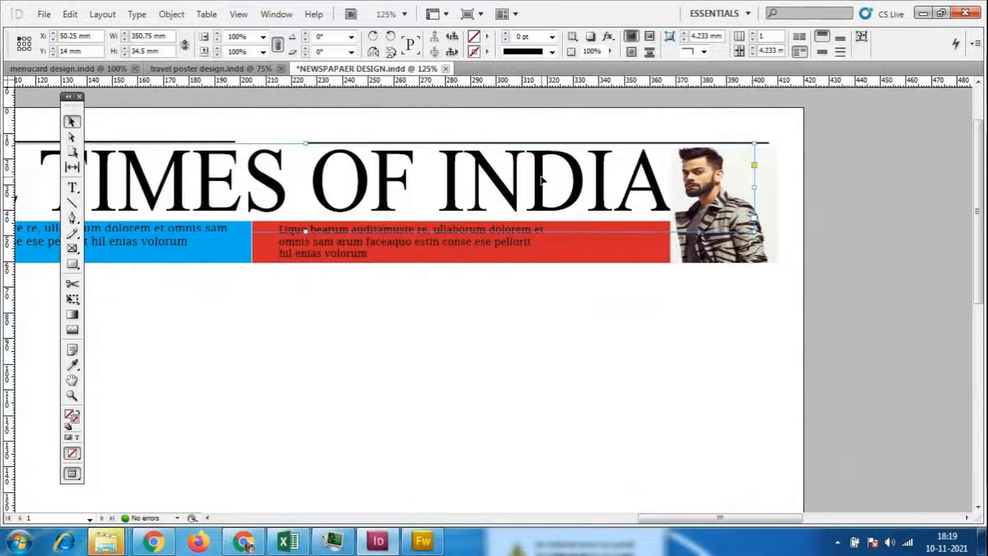
{"action": "left_click", "coordinate": [536, 286]}
- Widen the red bar's text frame to about 145.75 mm, extending it towards the photo beside it
{"action": "key", "text": "ctrl+equal"}
{"action": "key", "text": "ctrl+equal"}
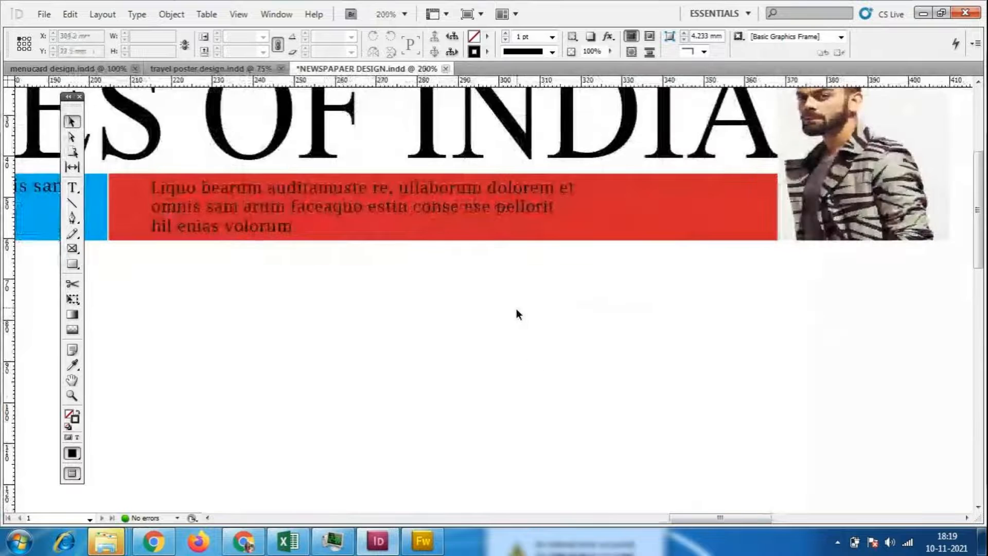
{"action": "double_click", "coordinate": [237, 188]}
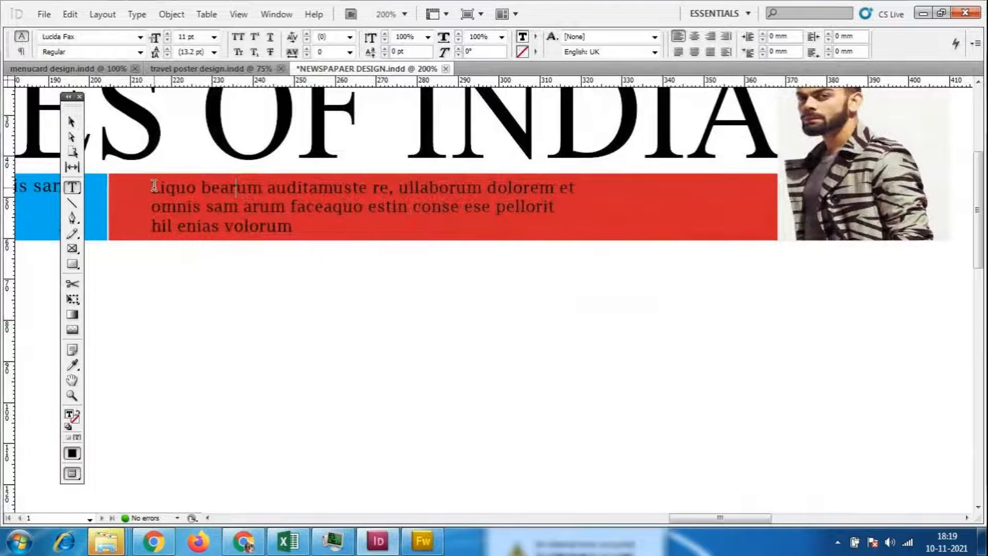
{"action": "left_click", "coordinate": [72, 122]}
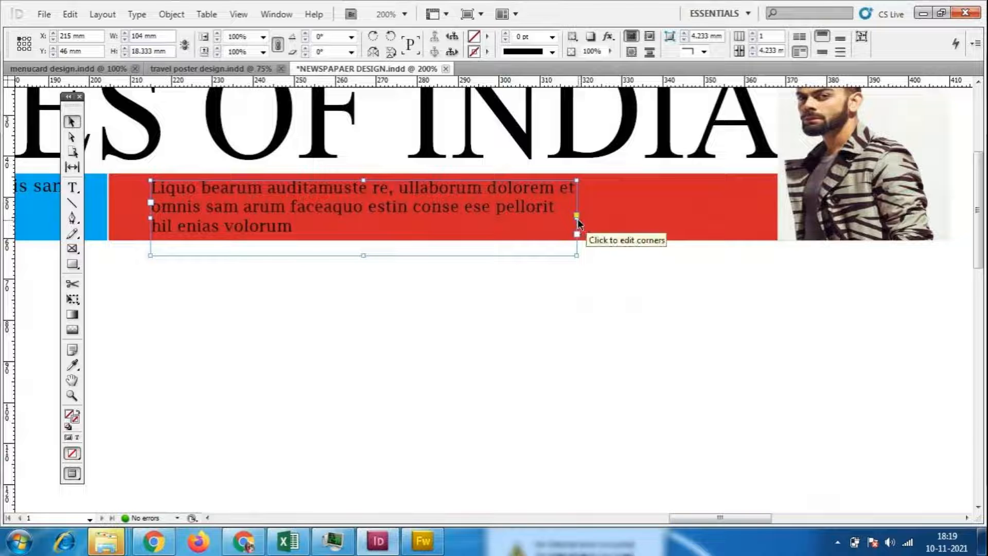
{"action": "left_click_drag", "start_coordinate": [577, 218], "coordinate": [747, 219]}
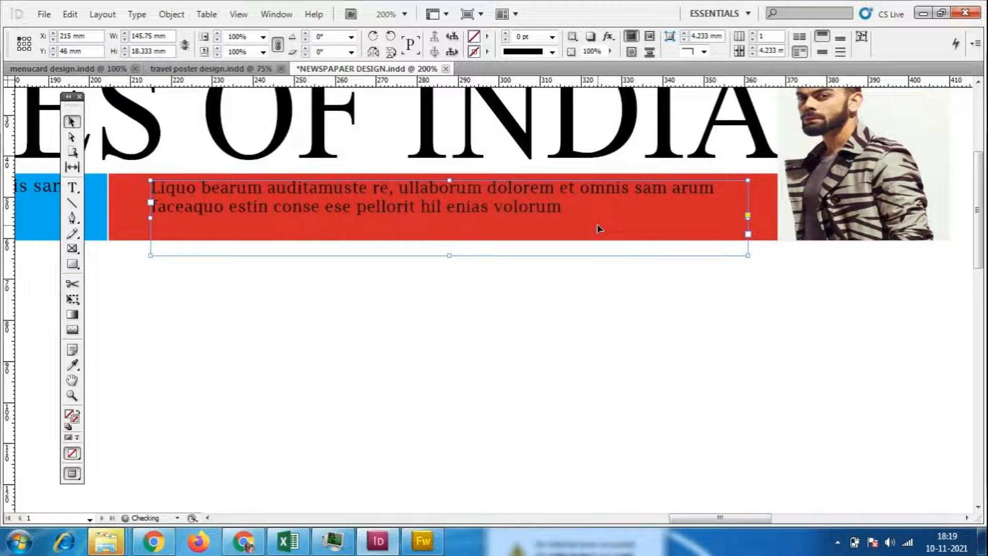
- Set all of the red bar's text to 12 pt
{"action": "double_click", "coordinate": [482, 209]}
{"action": "left_click_drag", "start_coordinate": [565, 208], "coordinate": [102, 186]}
{"action": "triple_click", "coordinate": [186, 37]}
{"action": "type", "text": "12"}
{"action": "key", "text": "Return"}
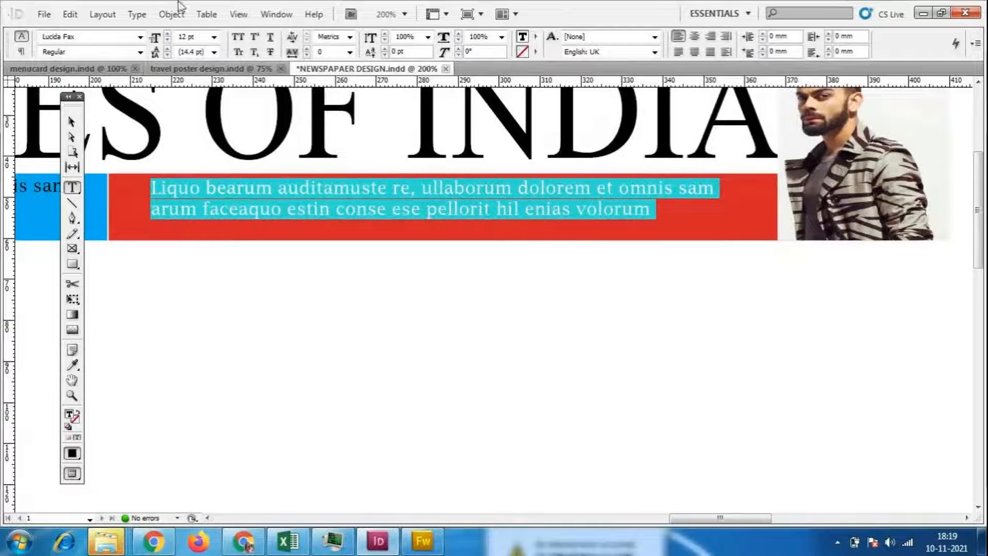
- Color the red bar's text white and change its font to Lucida Bright
{"action": "left_click", "coordinate": [536, 36]}
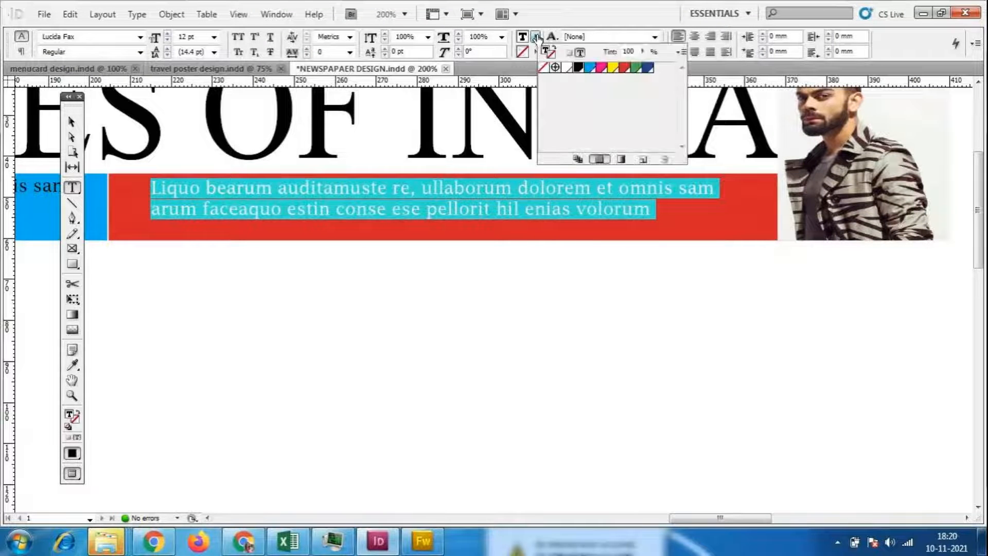
{"action": "left_click", "coordinate": [567, 69]}
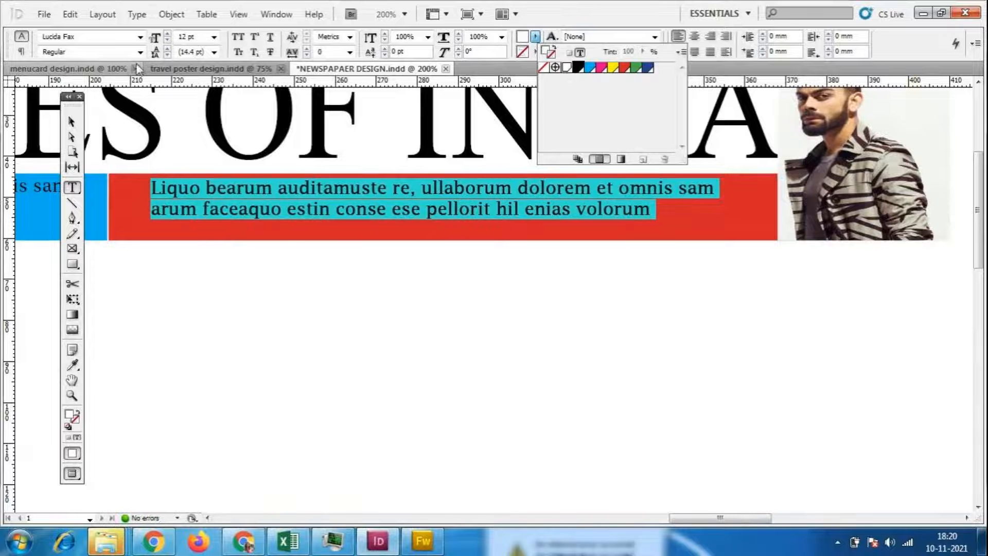
{"action": "left_click", "coordinate": [139, 37]}
{"action": "scroll", "coordinate": [242, 170], "scroll_direction": "up", "scroll_amount": 2}
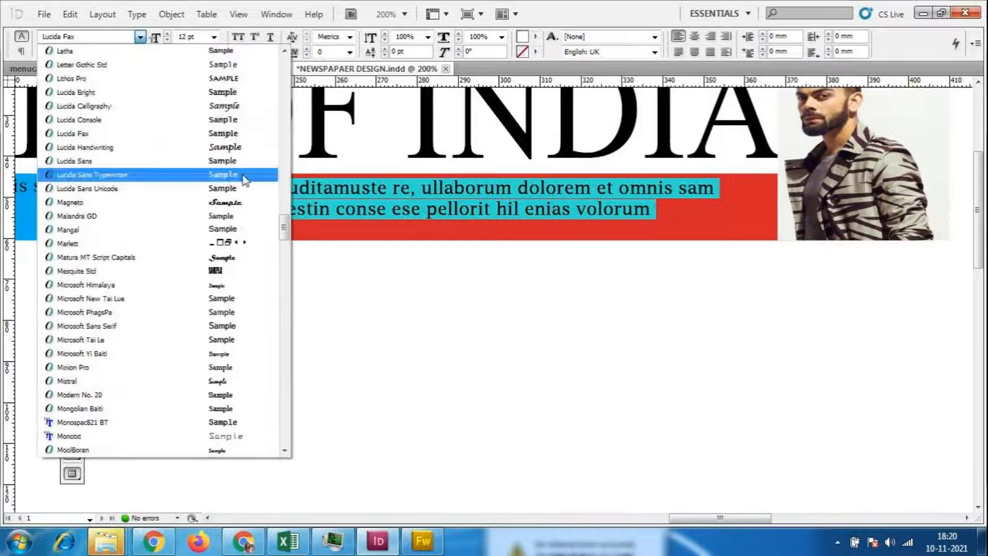
{"action": "left_click", "coordinate": [245, 94]}
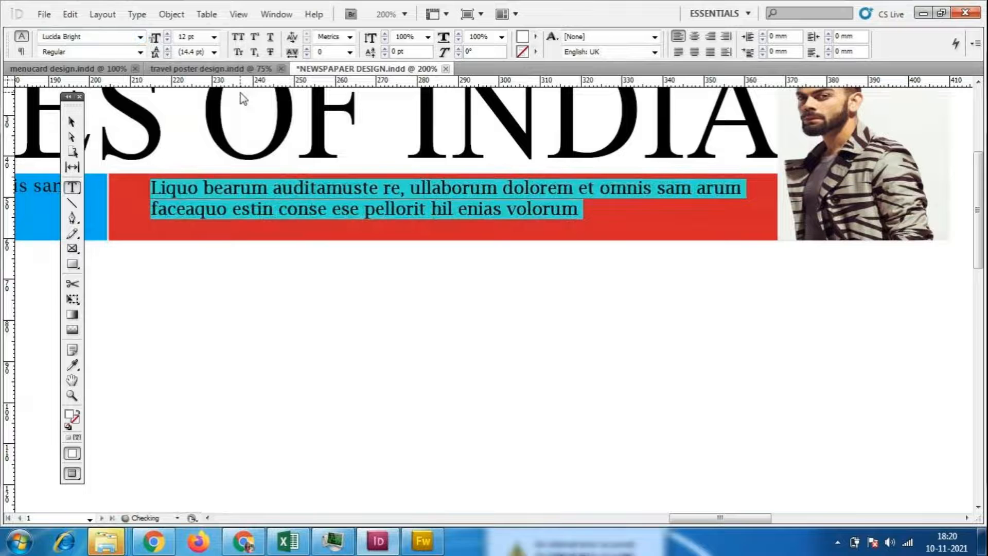
- Move the red bar's text frame down to Y 47 mm
{"action": "left_click", "coordinate": [260, 205]}
{"action": "key", "text": "Escape"}
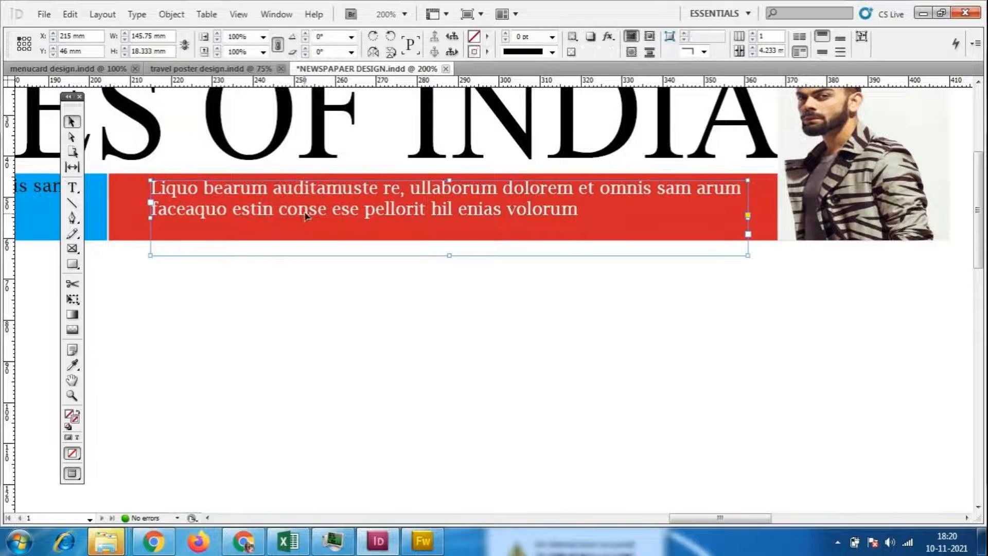
{"action": "key", "text": "Down"}
{"action": "key", "text": "Down"}
{"action": "key", "text": "Down"}
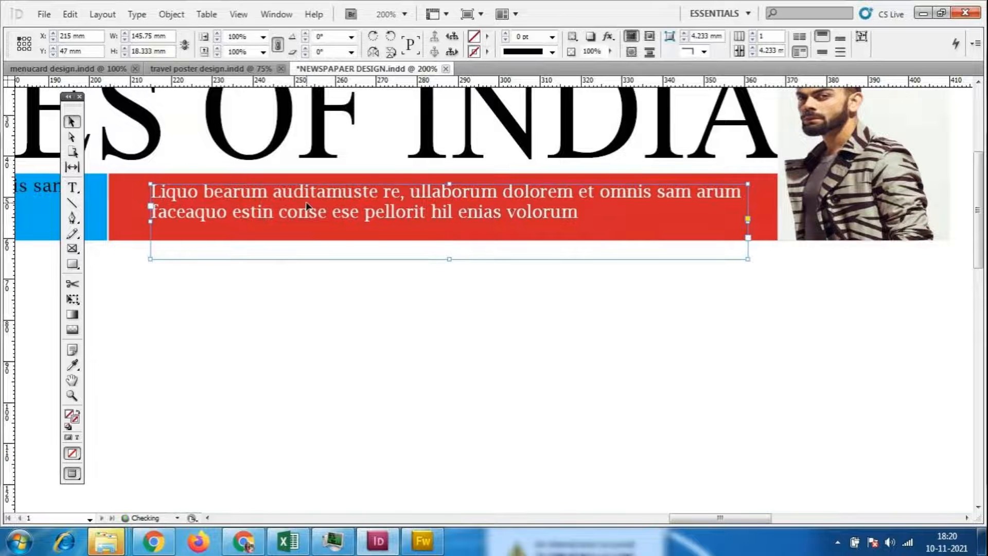
- Color all of the blue bar's text white
{"action": "left_click_drag", "start_coordinate": [690, 518], "coordinate": [609, 518]}
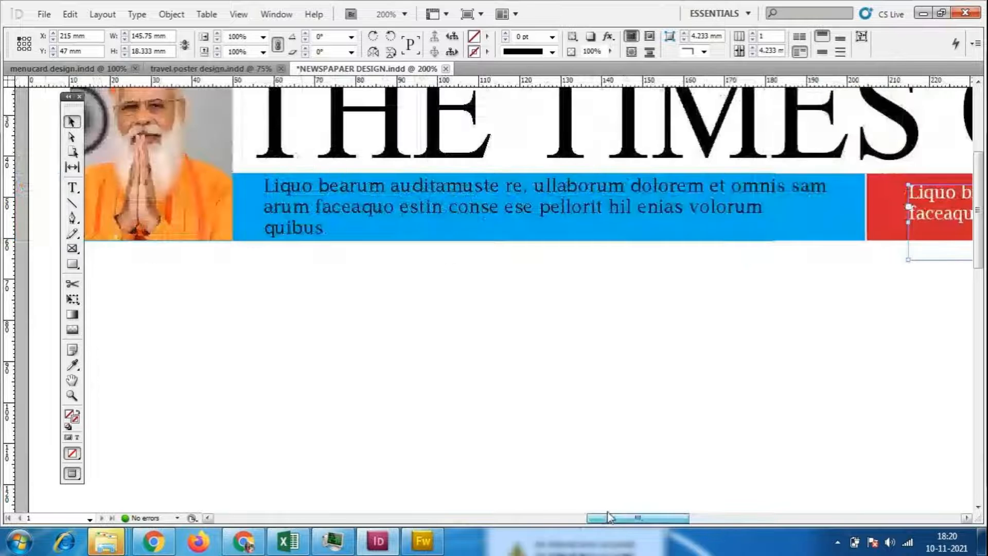
{"action": "double_click", "coordinate": [392, 205]}
{"action": "key", "text": "ctrl+a"}
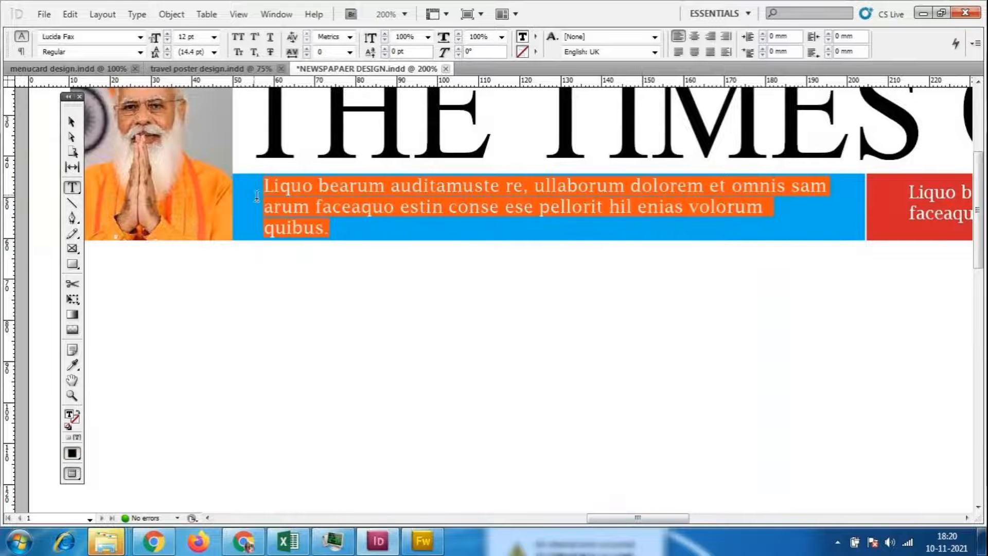
{"action": "left_click", "coordinate": [535, 37]}
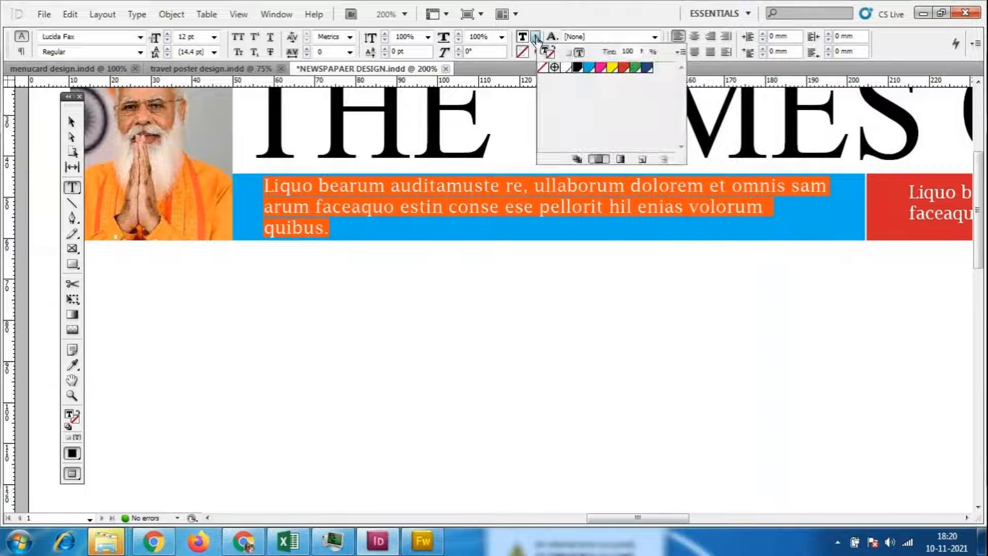
{"action": "left_click", "coordinate": [566, 68]}
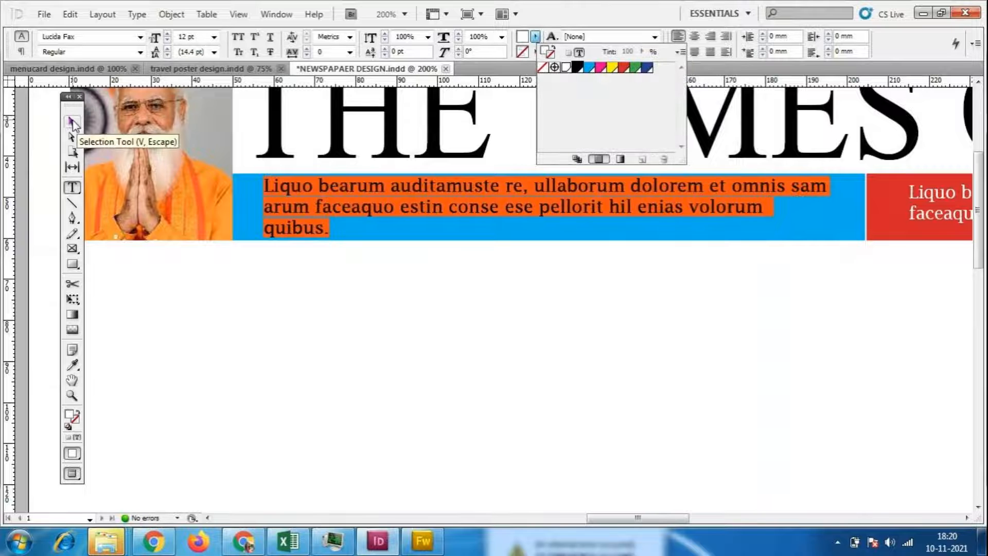
{"action": "left_click", "coordinate": [72, 123]}
{"action": "left_click", "coordinate": [426, 337]}
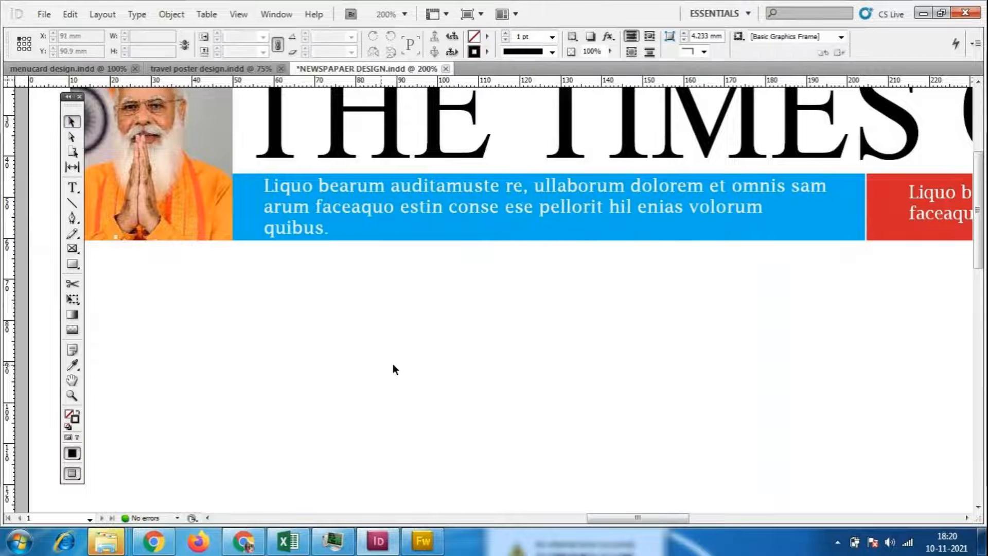
- View both teaser bars at 100% and compare them with the reference front page in Fireworks
{"action": "left_click_drag", "start_coordinate": [661, 518], "coordinate": [689, 517]}
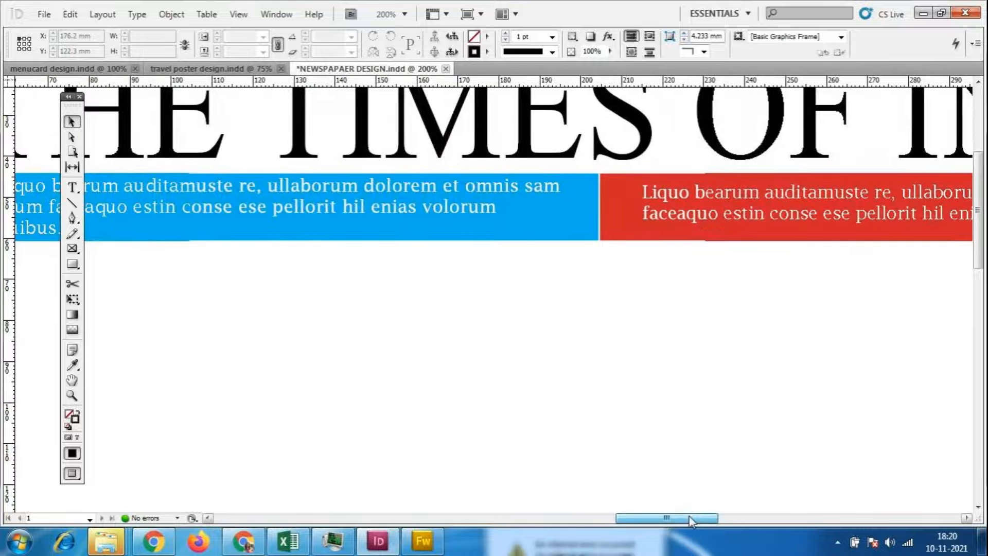
{"action": "key", "text": "ctrl+minus"}
{"action": "key", "text": "ctrl+minus"}
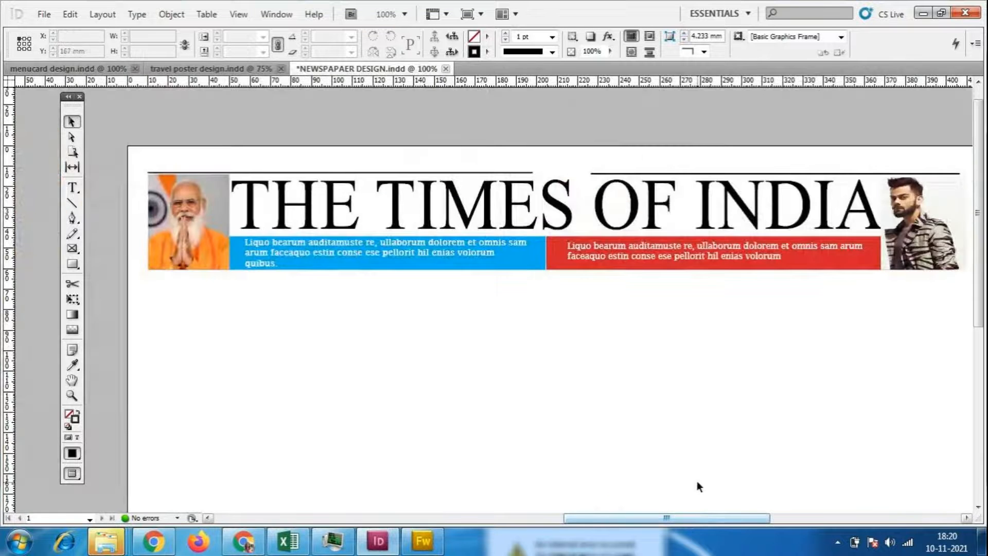
{"action": "key", "text": "alt+Tab"}
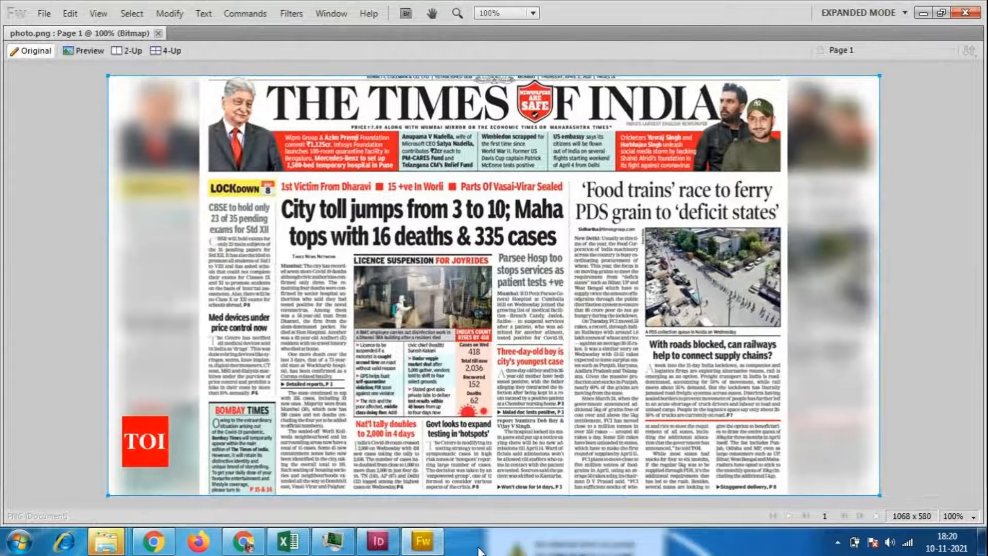
{"action": "left_click", "coordinate": [378, 540]}
- Draw a new text frame just below the middle of the red teaser bar
{"action": "key", "text": "ctrl+equal"}
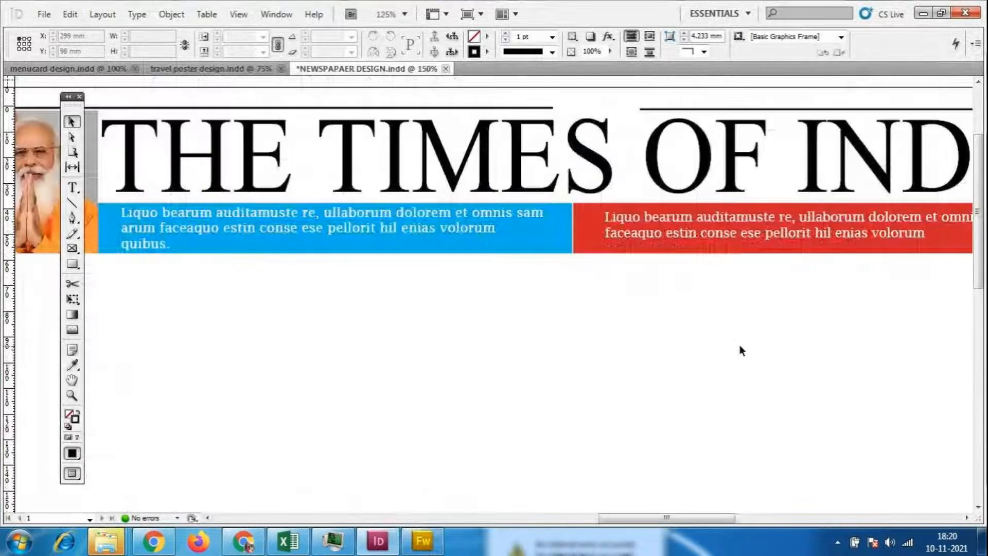
{"action": "scroll", "coordinate": [664, 492], "scroll_direction": "right", "scroll_amount": 5}
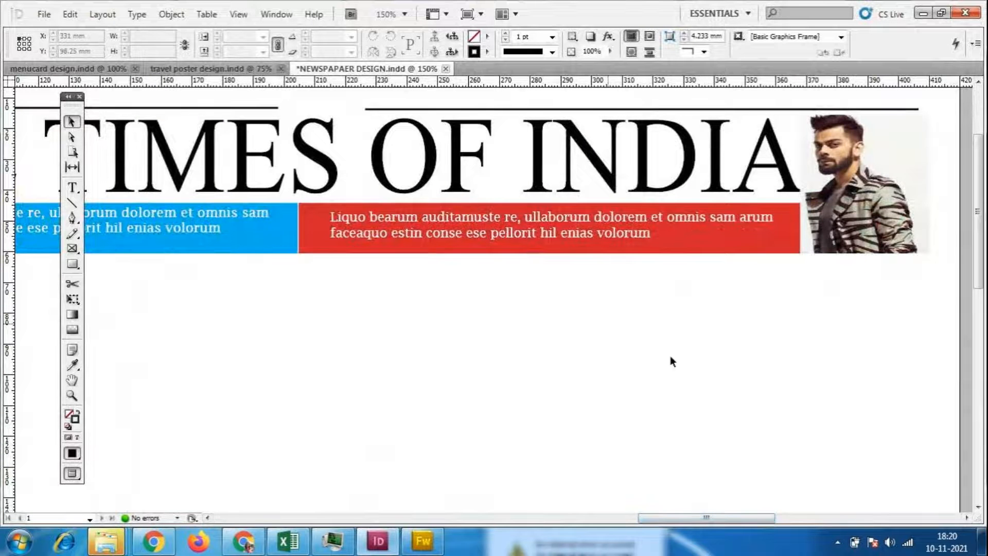
{"action": "left_click", "coordinate": [80, 189]}
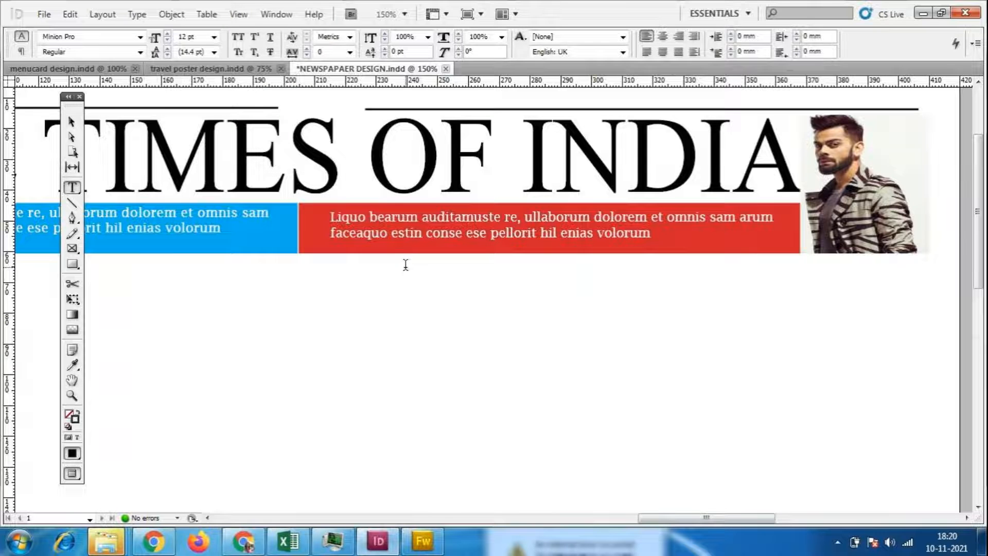
{"action": "left_click_drag", "start_coordinate": [406, 276], "coordinate": [606, 278]}
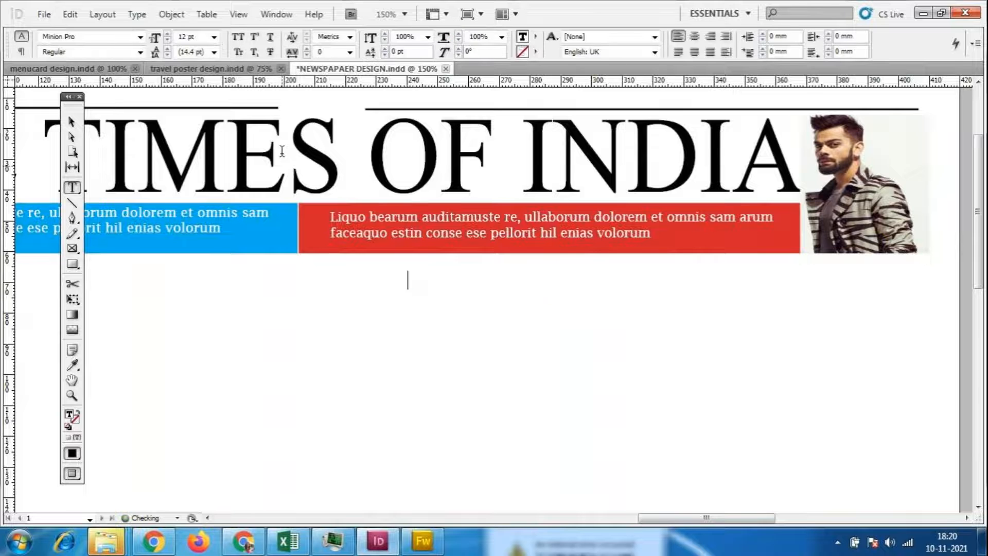
- Open the screen mode choices for the document view
{"action": "left_click", "coordinate": [238, 14]}
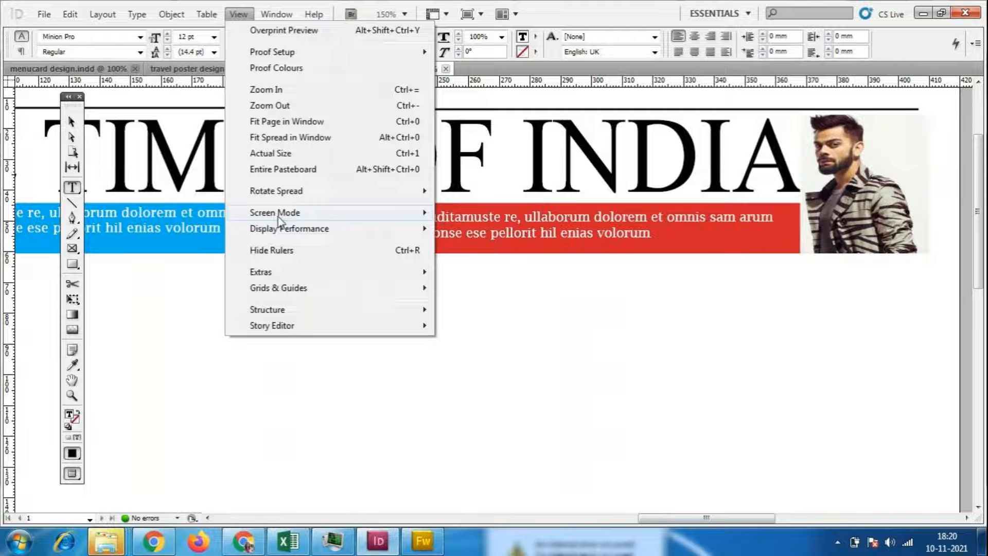
{"action": "mouse_move", "coordinate": [425, 216]}
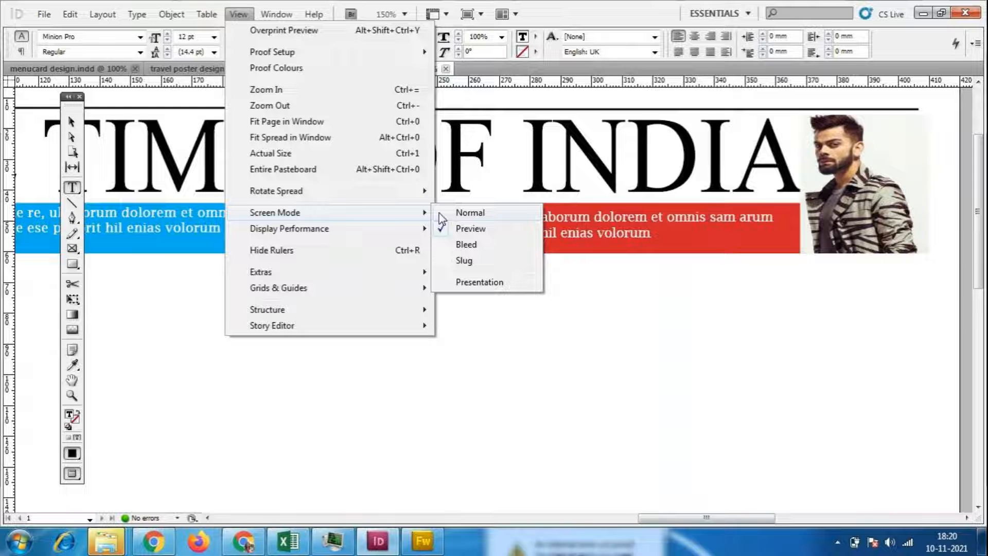
- Enter the tagline "Largest English Newspaper" in the text frame below the red banner, replacing the letters typed there
{"action": "left_click", "coordinate": [423, 548]}
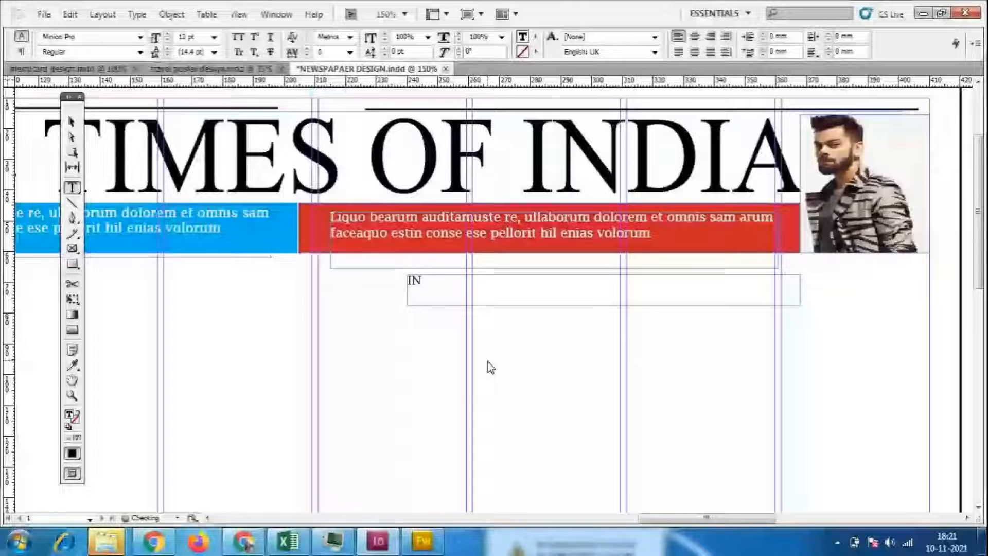
{"action": "type", "text": "D"}
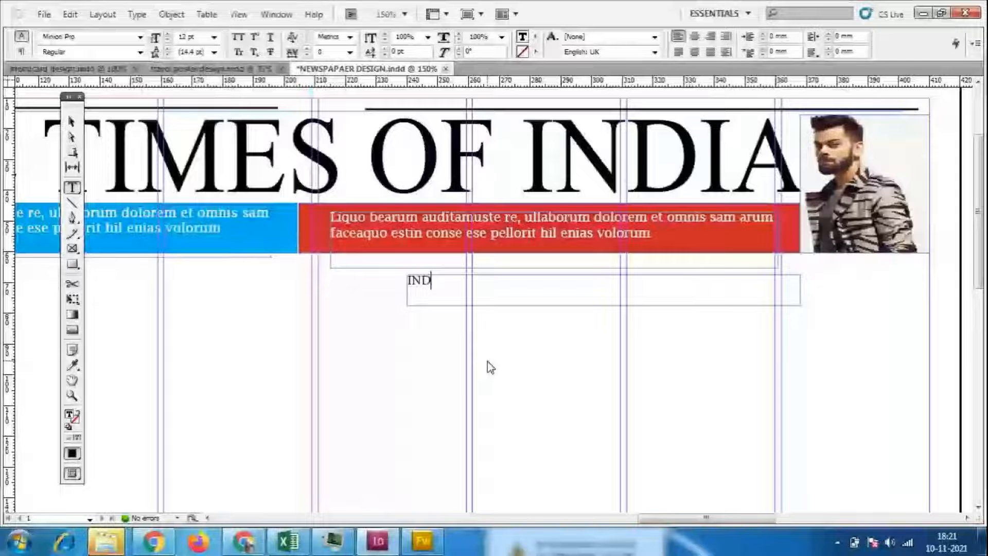
{"action": "key", "text": "BackSpace"}
{"action": "key", "text": "BackSpace"}
{"action": "key", "text": "BackSpace"}
{"action": "type", "text": "Largest English "}
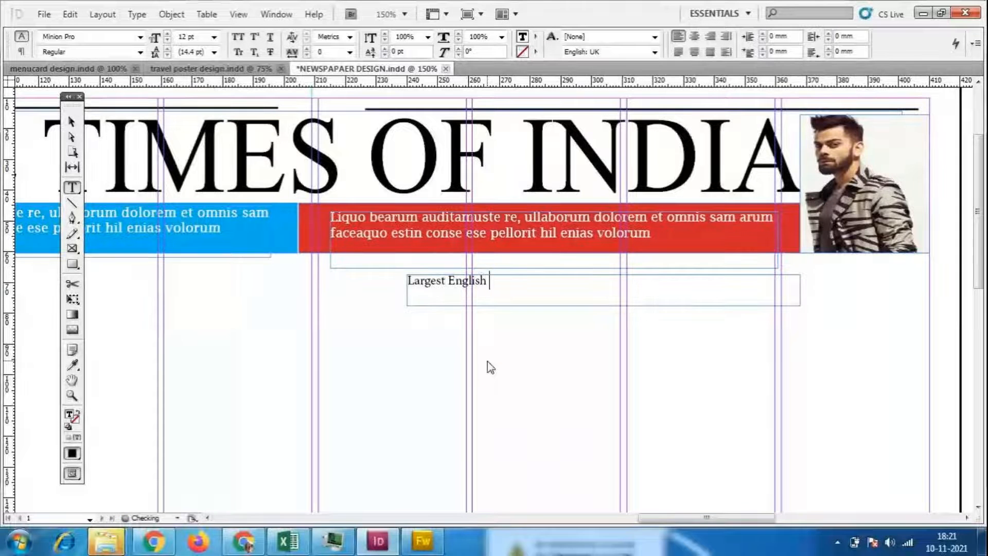
{"action": "type", "text": "New"}
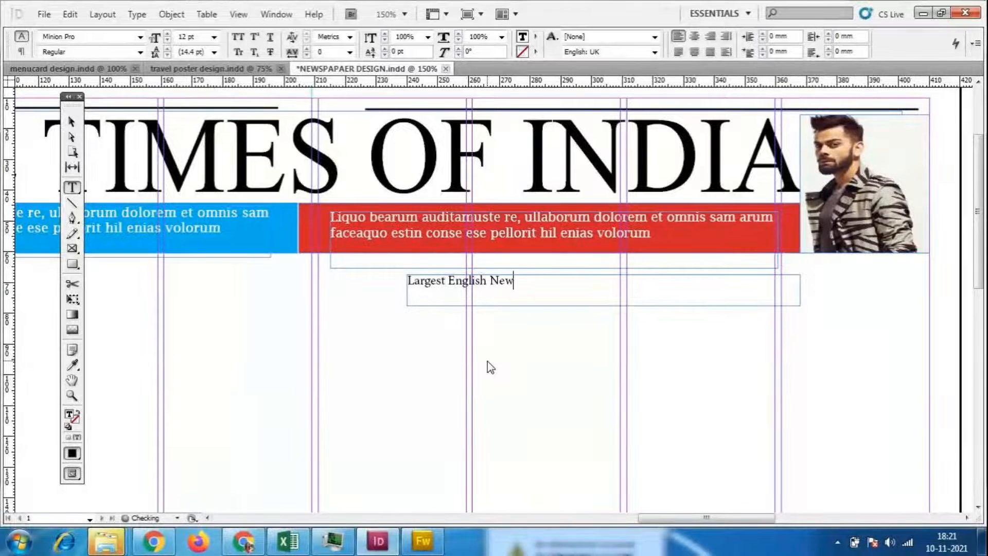
{"action": "type", "text": "spaper"}
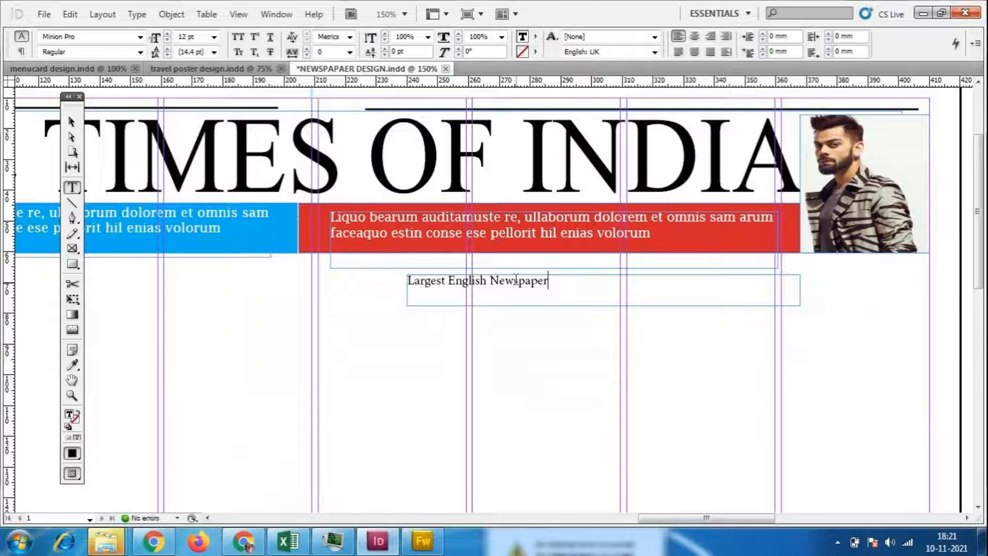
- Set the tagline's font to News706 BT Bold and move its frame slightly lower on the blank page area
{"action": "left_click_drag", "start_coordinate": [548, 280], "coordinate": [385, 274]}
{"action": "left_click", "coordinate": [140, 36]}
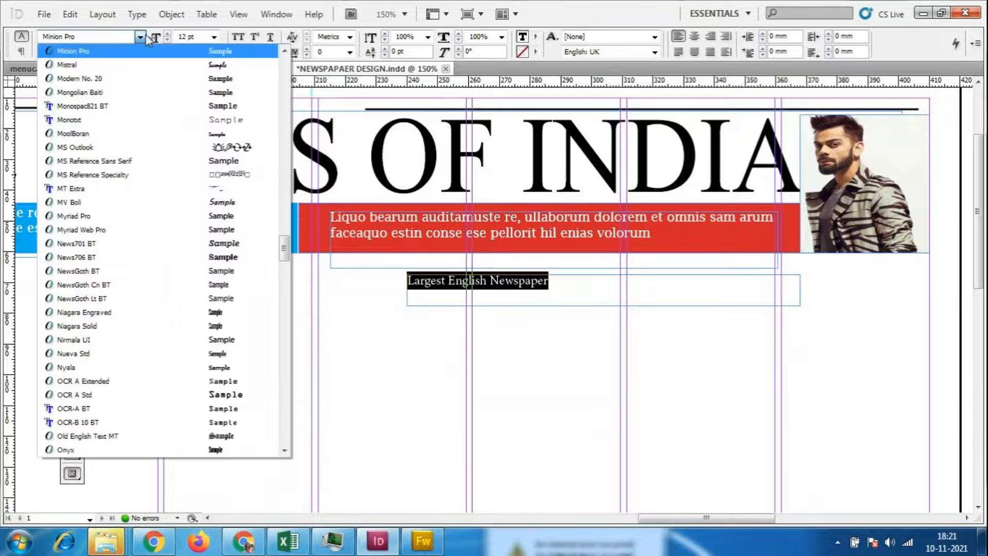
{"action": "left_click", "coordinate": [207, 260]}
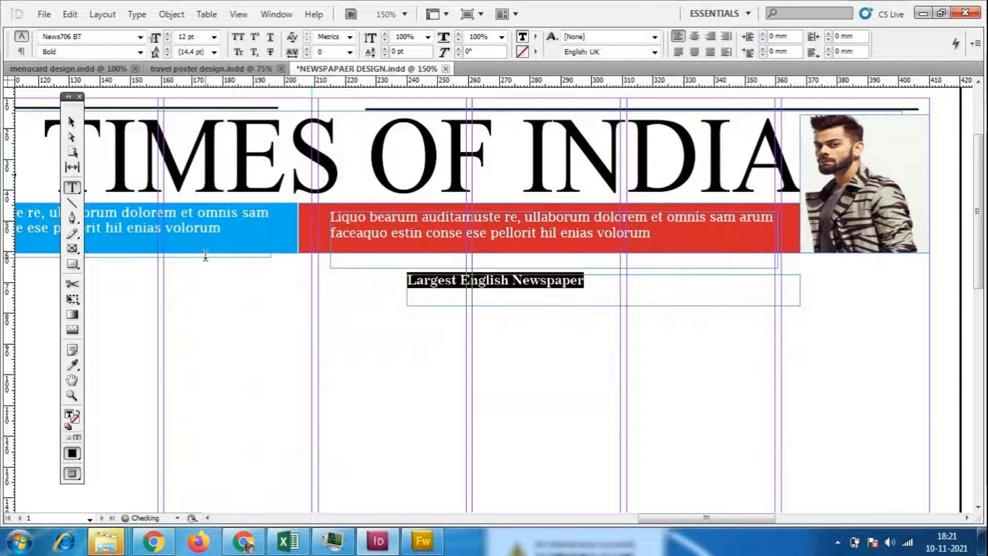
{"action": "left_click", "coordinate": [72, 121]}
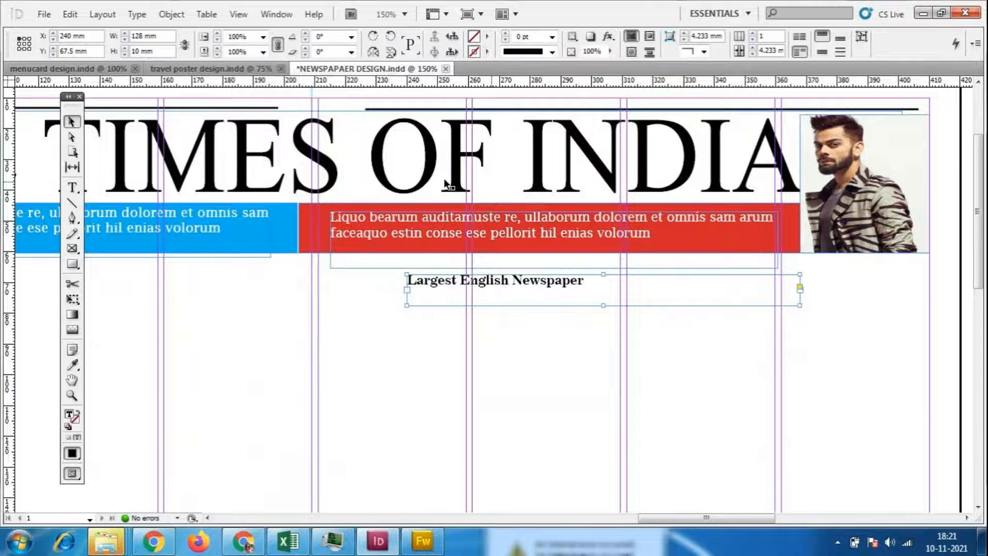
{"action": "left_click_drag", "start_coordinate": [551, 289], "coordinate": [560, 330]}
- Set the tagline text to 9 pt and widen its horizontal scale to 132%
{"action": "triple_click", "coordinate": [578, 327]}
{"action": "left_click", "coordinate": [602, 326]}
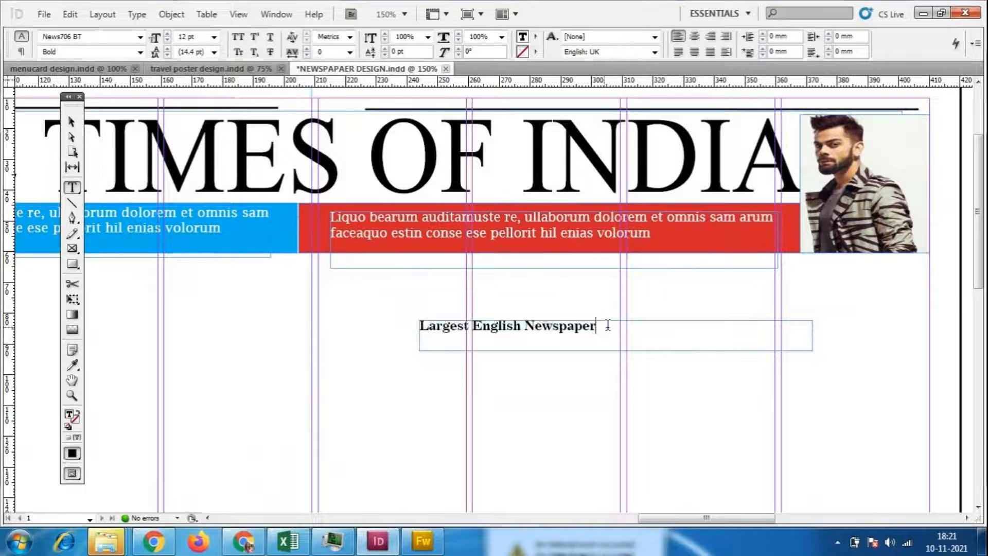
{"action": "triple_click", "coordinate": [602, 325]}
{"action": "left_click", "coordinate": [187, 37]}
{"action": "type", "text": "9"}
{"action": "key", "text": "Return"}
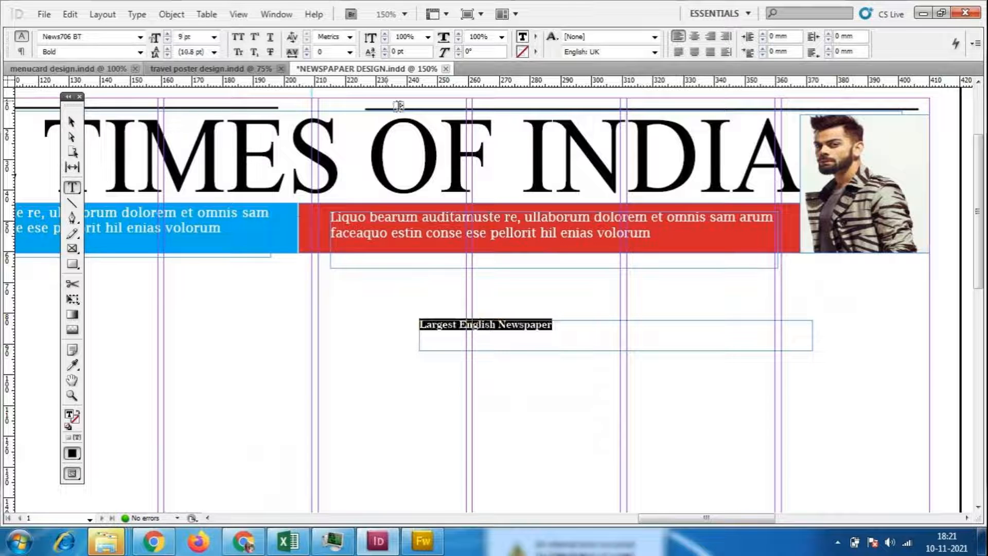
{"action": "left_click", "coordinate": [458, 34]}
{"action": "left_click", "coordinate": [458, 34]}
{"action": "left_click", "coordinate": [457, 33]}
{"action": "left_click", "coordinate": [458, 34]}
{"action": "left_click", "coordinate": [457, 33]}
{"action": "left_click", "coordinate": [458, 33]}
{"action": "left_click", "coordinate": [458, 33]}
{"action": "left_click", "coordinate": [458, 33]}
{"action": "left_click", "coordinate": [458, 34]}
{"action": "left_click", "coordinate": [458, 33]}
{"action": "left_click", "coordinate": [458, 33]}
{"action": "left_click", "coordinate": [457, 33]}
{"action": "left_click", "coordinate": [458, 33]}
{"action": "left_click", "coordinate": [458, 33]}
{"action": "left_click", "coordinate": [458, 33]}
{"action": "left_click", "coordinate": [458, 34]}
{"action": "left_click", "coordinate": [457, 34]}
{"action": "left_click", "coordinate": [458, 33]}
{"action": "left_click", "coordinate": [458, 34]}
{"action": "left_click", "coordinate": [458, 33]}
{"action": "left_click", "coordinate": [458, 33]}
{"action": "left_click", "coordinate": [457, 33]}
{"action": "left_click", "coordinate": [458, 33]}
{"action": "left_click", "coordinate": [457, 34]}
{"action": "left_click", "coordinate": [458, 33]}
{"action": "left_click", "coordinate": [457, 33]}
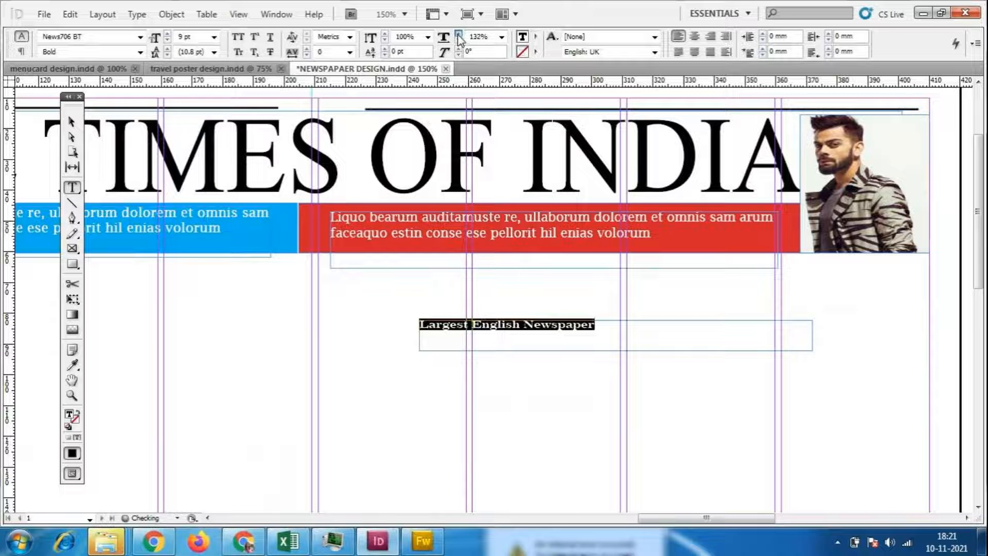
- Check the reference newspaper in Fireworks, return to InDesign and move the tagline between INDIA and the red banner
{"action": "left_click", "coordinate": [438, 549]}
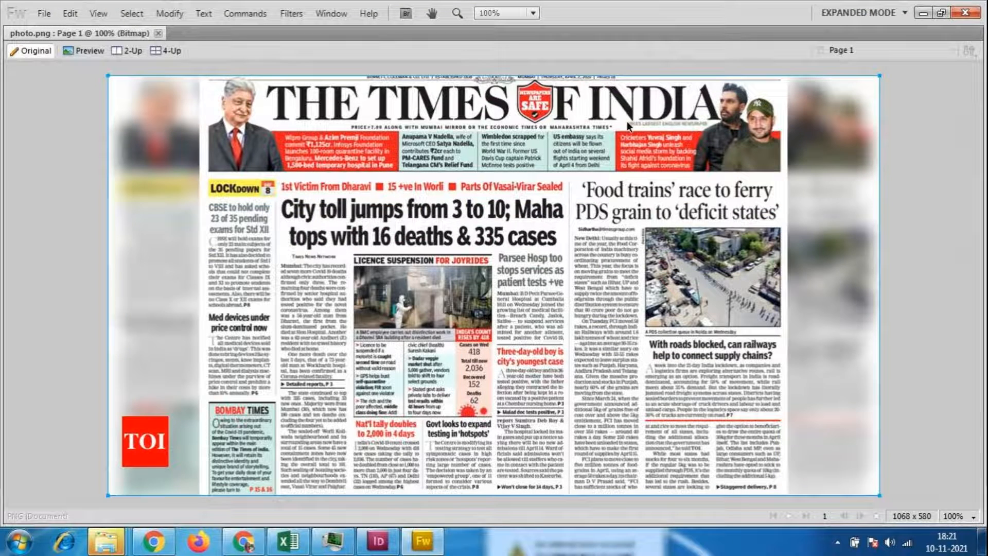
{"action": "left_click", "coordinate": [423, 540]}
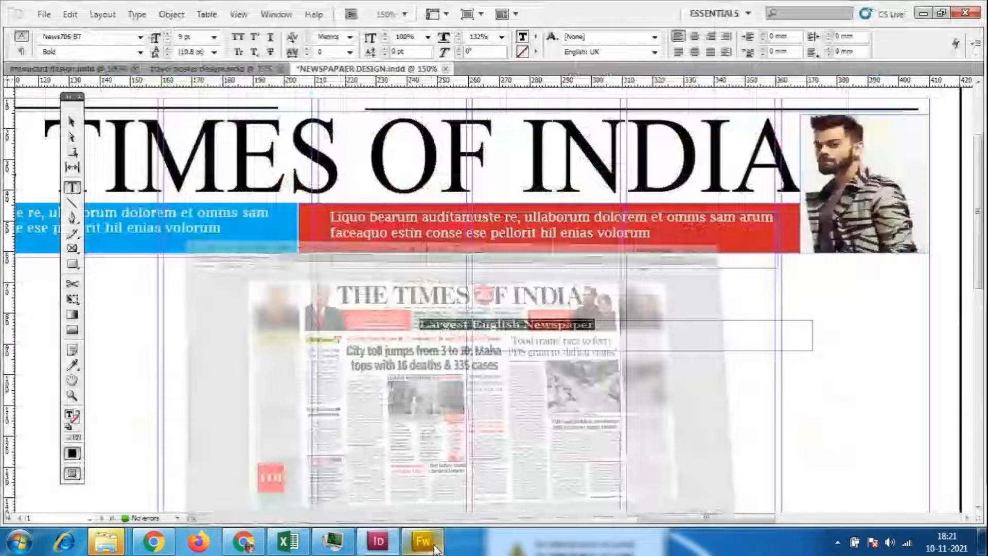
{"action": "left_click", "coordinate": [72, 122]}
{"action": "left_click_drag", "start_coordinate": [570, 353], "coordinate": [765, 203]}
- Reduce the whole tagline to 7 pt with a horizontal scale of 126%
{"action": "double_click", "coordinate": [765, 203]}
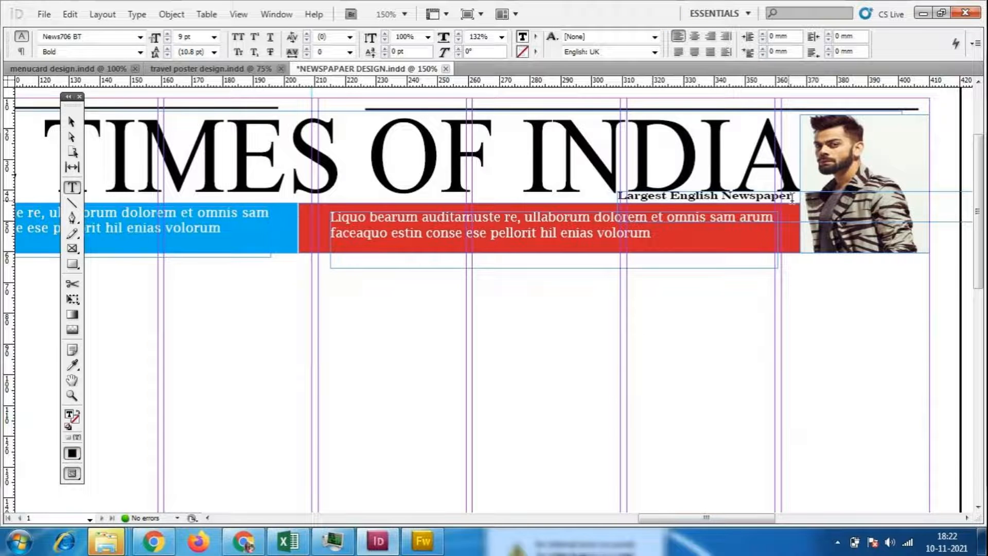
{"action": "key", "text": "ctrl+a"}
{"action": "left_click", "coordinate": [192, 36]}
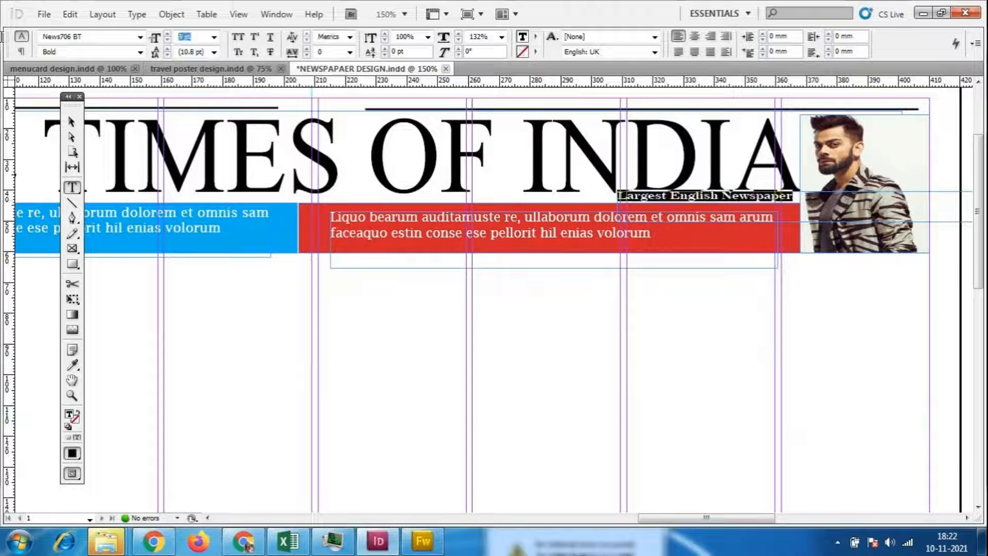
{"action": "type", "text": "7"}
{"action": "key", "text": "Return"}
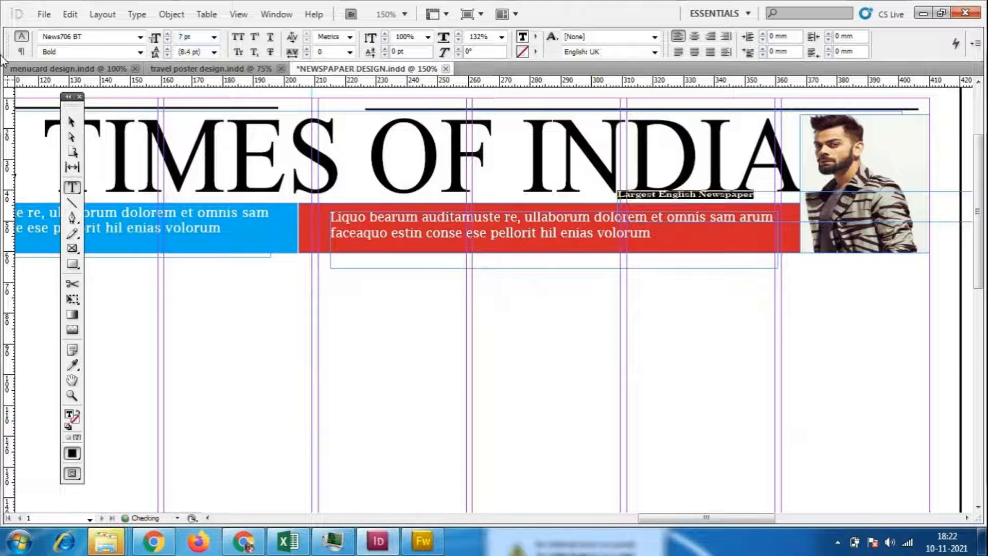
{"action": "left_click", "coordinate": [458, 41]}
{"action": "left_click", "coordinate": [458, 41]}
{"action": "left_click", "coordinate": [458, 41]}
{"action": "left_click", "coordinate": [458, 42]}
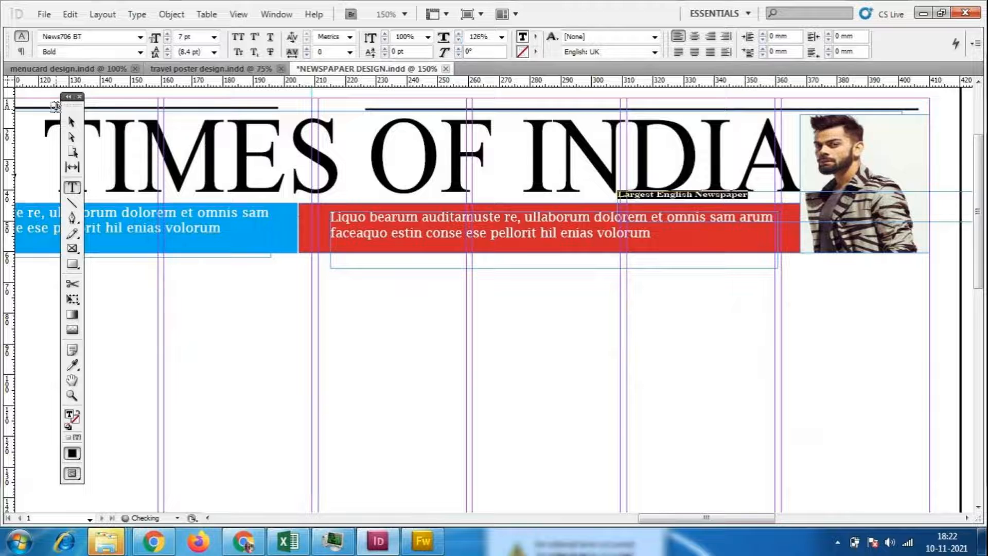
- Nudge the tagline frame down slightly, closer to the red banner
{"action": "left_click", "coordinate": [71, 122]}
{"action": "key", "text": "Down"}
{"action": "key", "text": "Down"}
{"action": "key", "text": "Down"}
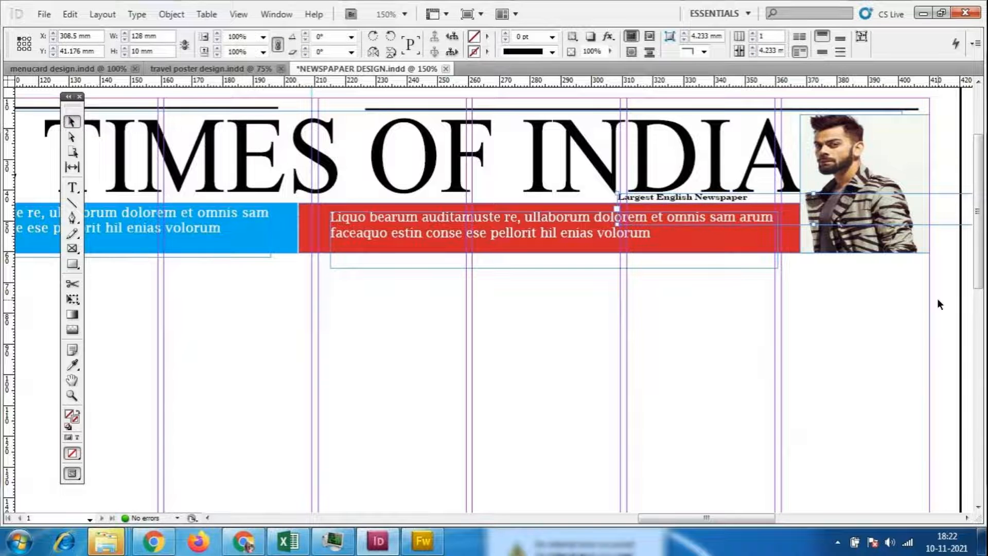
- Set the vertical scale of the tagline text to 105% and deselect its frame
{"action": "double_click", "coordinate": [741, 197]}
{"action": "left_click_drag", "start_coordinate": [741, 197], "coordinate": [488, 194]}
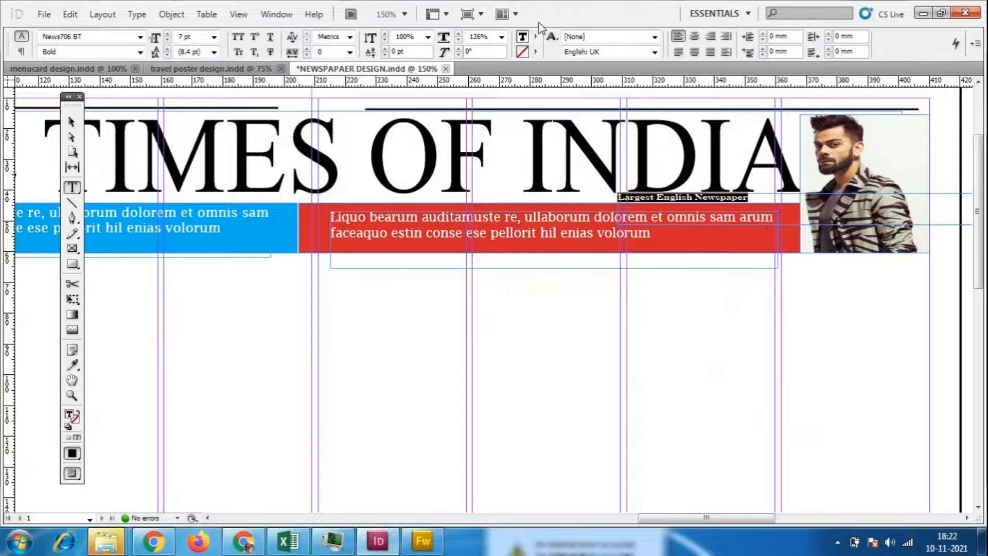
{"action": "left_click", "coordinate": [385, 34]}
{"action": "left_click", "coordinate": [385, 34]}
{"action": "left_click", "coordinate": [384, 34]}
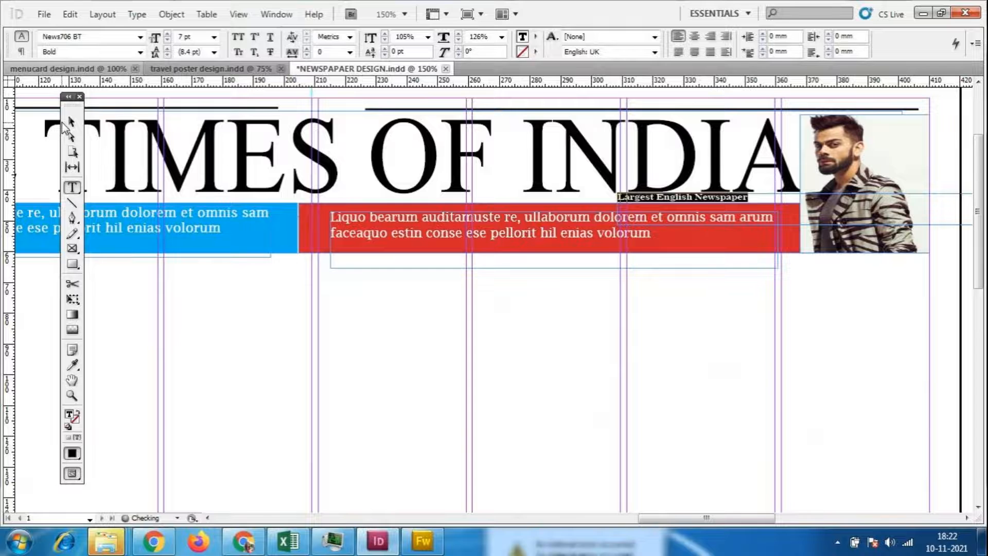
{"action": "key", "text": "Escape"}
{"action": "left_click", "coordinate": [310, 286]}
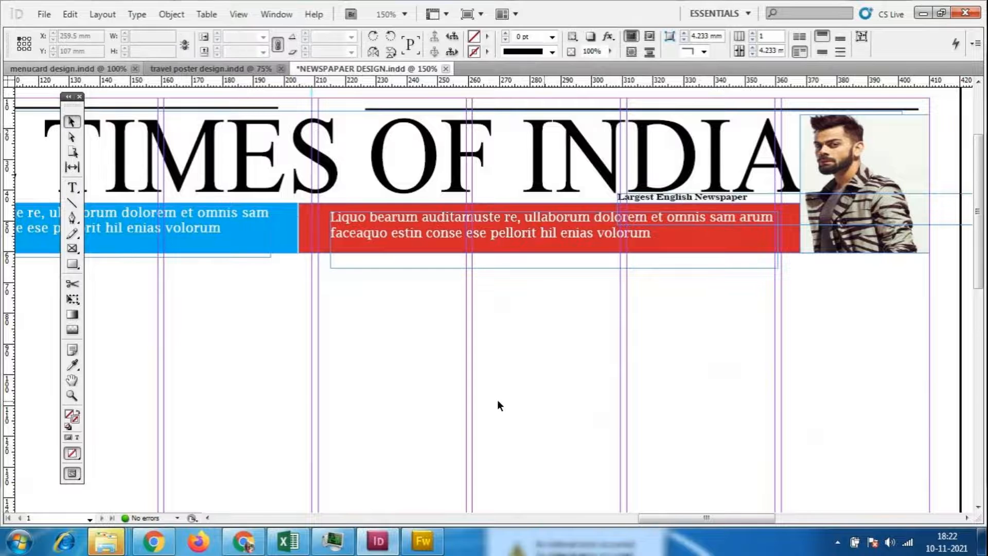
- Nudge the tagline to the right beneath INDIA and deselect it
{"action": "left_click", "coordinate": [731, 202]}
{"action": "key", "text": "Right"}
{"action": "key", "text": "Right"}
{"action": "key", "text": "Right"}
{"action": "key", "text": "Right"}
{"action": "key", "text": "Right"}
{"action": "key", "text": "shift+Right"}
{"action": "key", "text": "shift+Right"}
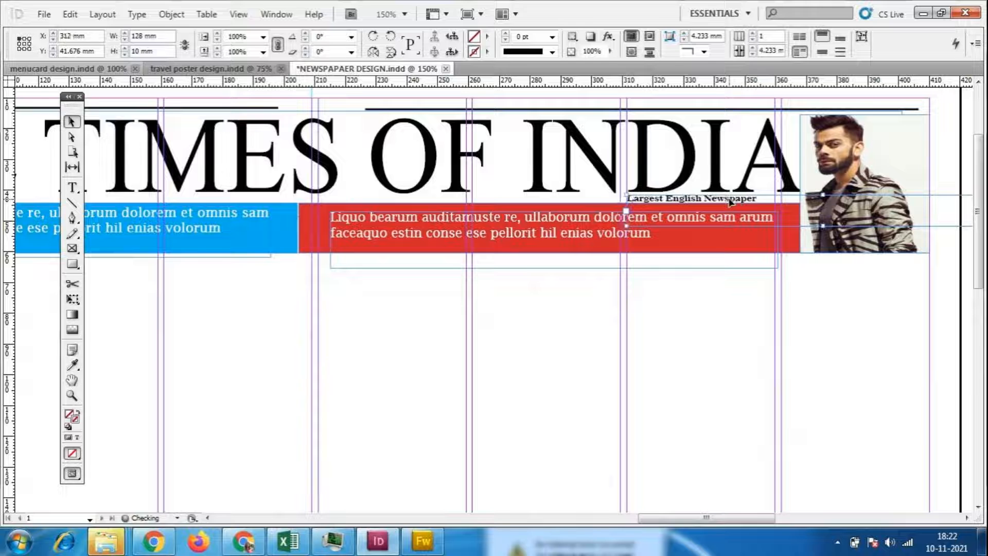
{"action": "left_click", "coordinate": [595, 456]}
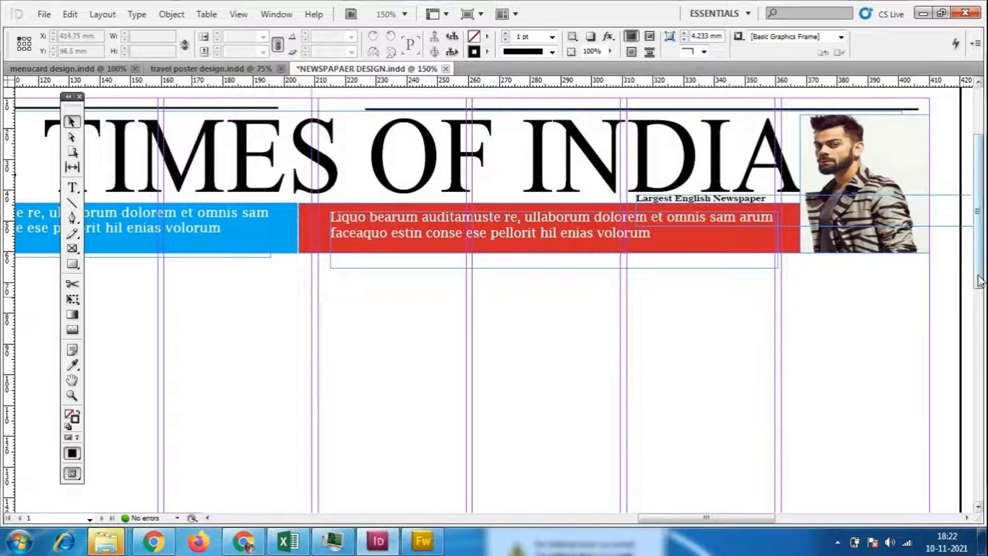
- Create a text frame about 66 × 4 mm below the blue banner and enter "Price 5" in it
{"action": "left_click_drag", "start_coordinate": [705, 517], "coordinate": [637, 518]}
{"action": "left_click", "coordinate": [72, 187]}
{"action": "left_click_drag", "start_coordinate": [302, 303], "coordinate": [503, 317]}
{"action": "type", "text": "Price"}
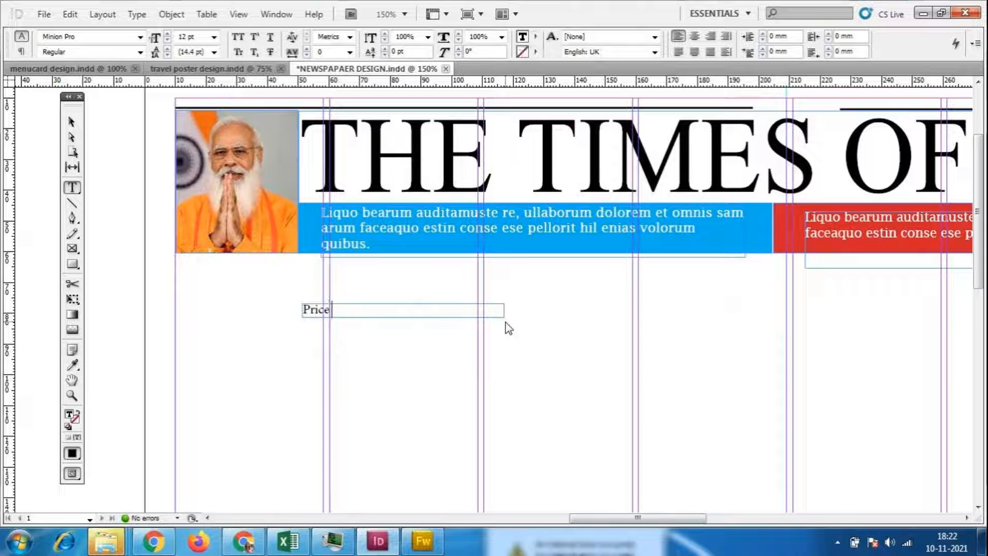
{"action": "type", "text": "  3rs"}
{"action": "key", "text": "BackSpace"}
{"action": "key", "text": "BackSpace"}
{"action": "key", "text": "BackSpace"}
{"action": "type", "text": "4rs"}
{"action": "key", "text": "BackSpace"}
{"action": "key", "text": "BackSpace"}
{"action": "key", "text": "BackSpace"}
{"action": "type", "text": "5"}
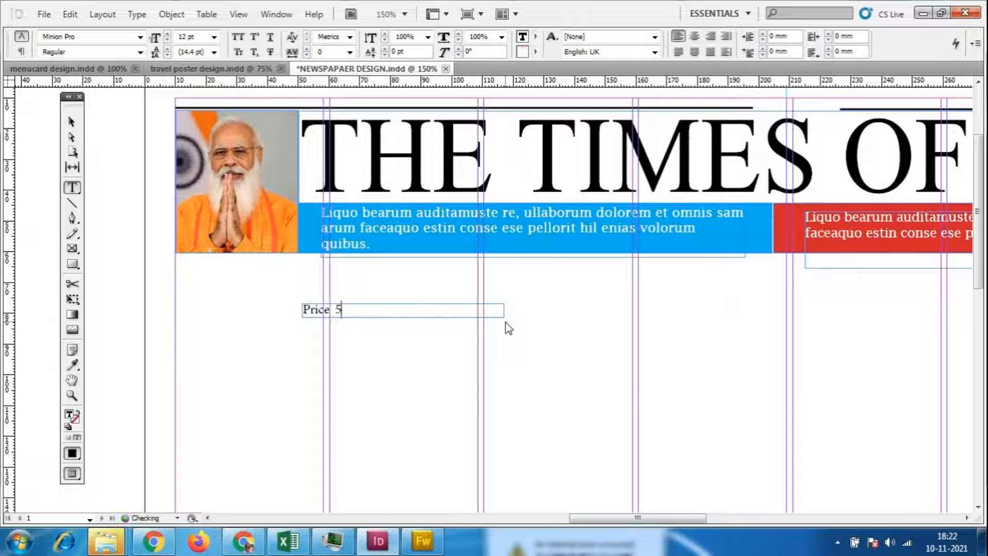
- Complete the price as "5rs" and add the date 10-11-2021 on the same line, separated by a wide gap
{"action": "type", "text": "rs Date"}
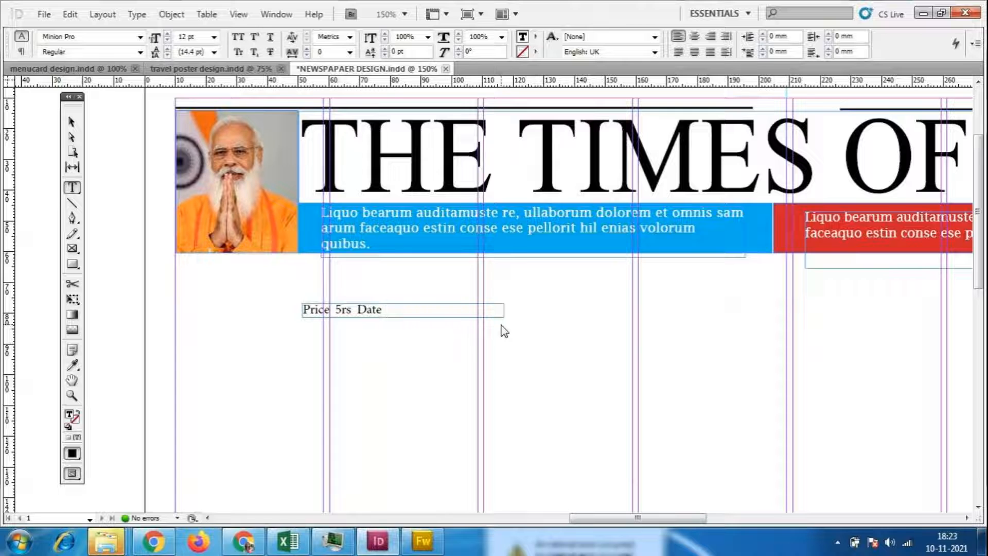
{"action": "type", "text": " :"}
{"action": "left_click", "coordinate": [398, 310]}
{"action": "key", "text": "BackSpace"}
{"action": "key", "text": "BackSpace"}
{"action": "key", "text": "BackSpace"}
{"action": "key", "text": "BackSpace"}
{"action": "key", "text": "BackSpace"}
{"action": "key", "text": "BackSpace"}
{"action": "type", "text": "10-11-2021"}
{"action": "left_click", "coordinate": [355, 309]}
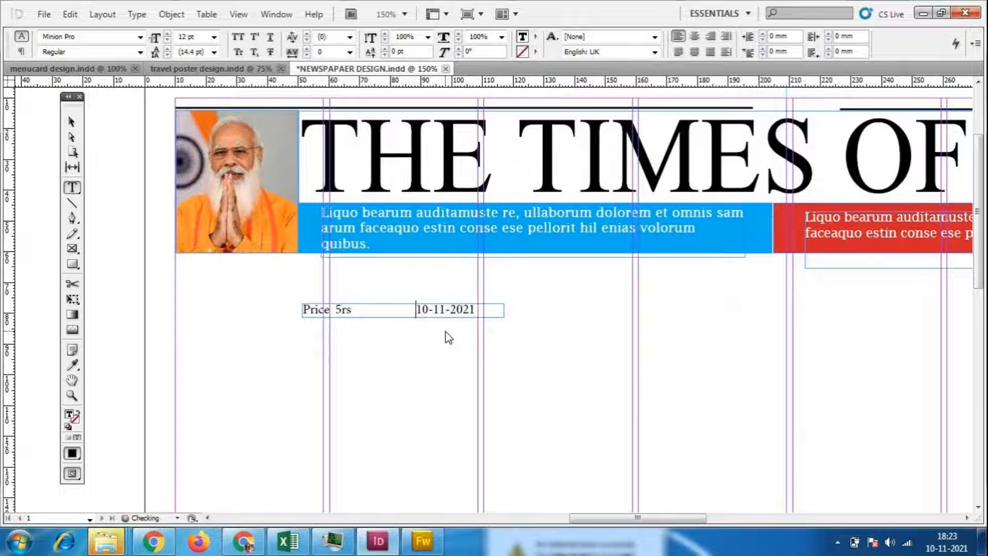
{"action": "key", "text": "Escape"}
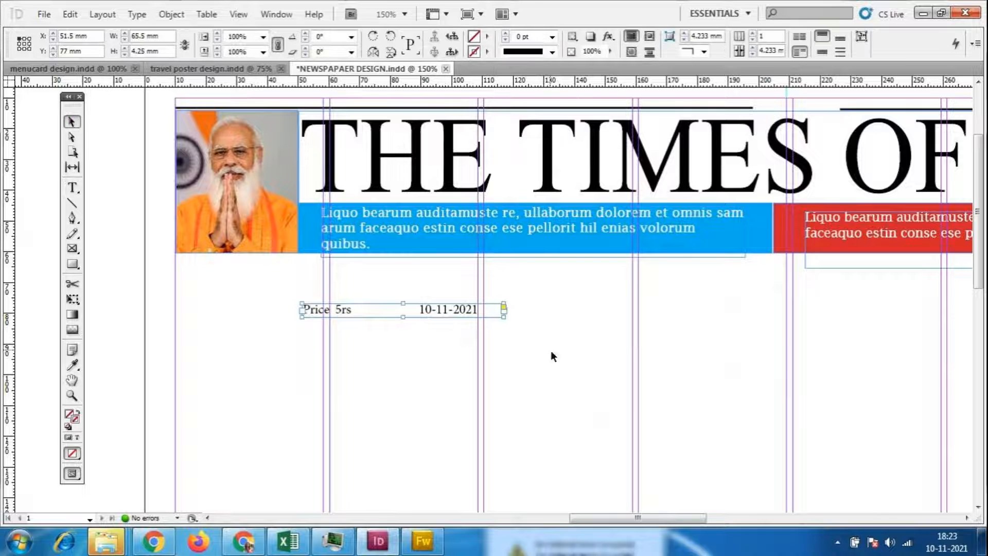
- Check the GoToMeeting window, return to InDesign and skew all of the price and date text to 24°
{"action": "double_click", "coordinate": [468, 299]}
{"action": "key", "text": "ctrl+a"}
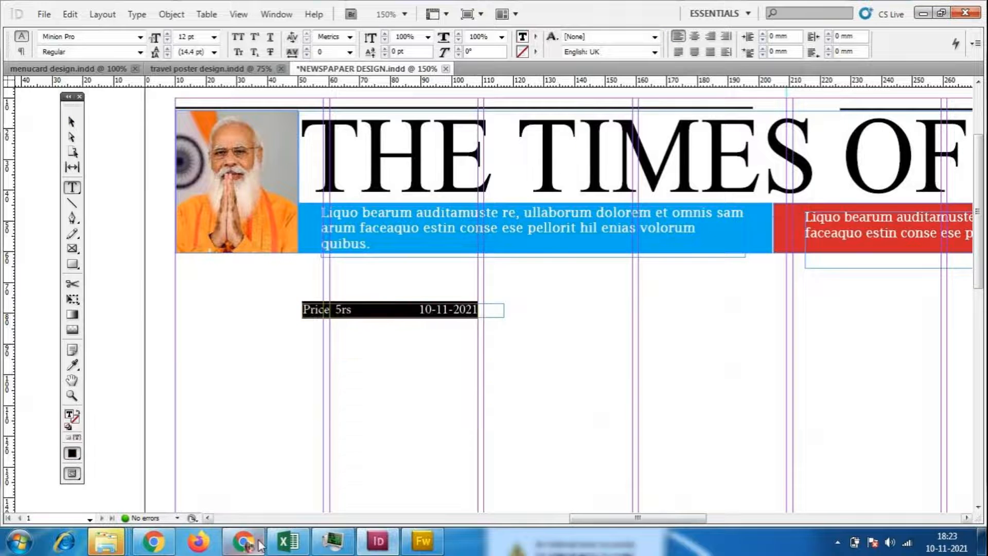
{"action": "key", "text": "alt+Tab"}
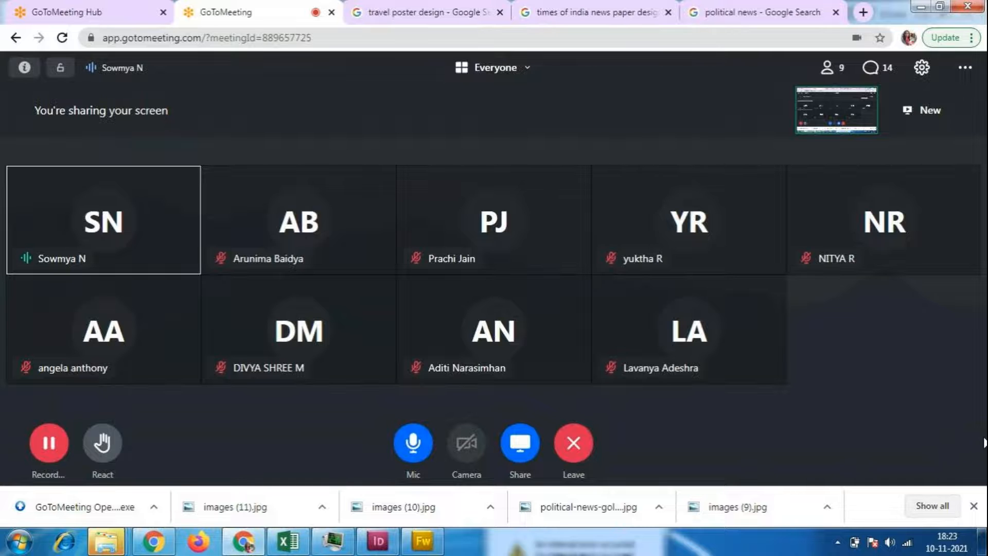
{"action": "left_click", "coordinate": [378, 540]}
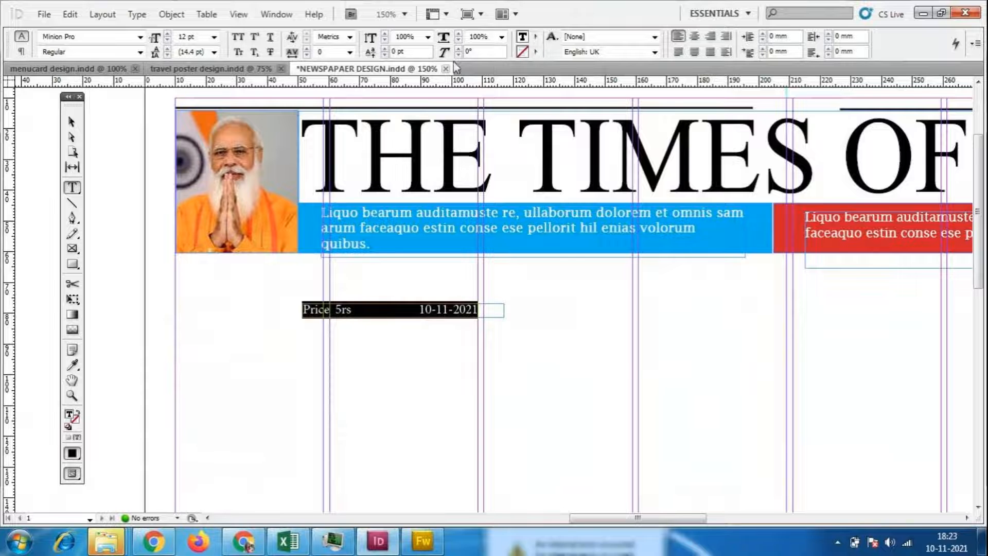
{"action": "left_click", "coordinate": [458, 49]}
{"action": "left_click", "coordinate": [458, 48]}
{"action": "left_click", "coordinate": [458, 49]}
{"action": "left_click", "coordinate": [457, 48]}
{"action": "left_click", "coordinate": [458, 48]}
{"action": "left_click", "coordinate": [457, 49]}
{"action": "left_click", "coordinate": [458, 48]}
{"action": "left_click", "coordinate": [457, 49]}
{"action": "triple_click", "coordinate": [458, 49]}
{"action": "triple_click", "coordinate": [457, 48]}
{"action": "triple_click", "coordinate": [458, 49]}
{"action": "double_click", "coordinate": [458, 48]}
- Set the price and date text to 10 pt and move its frame beneath THE, just above the blue banner
{"action": "triple_click", "coordinate": [185, 36]}
{"action": "type", "text": "10"}
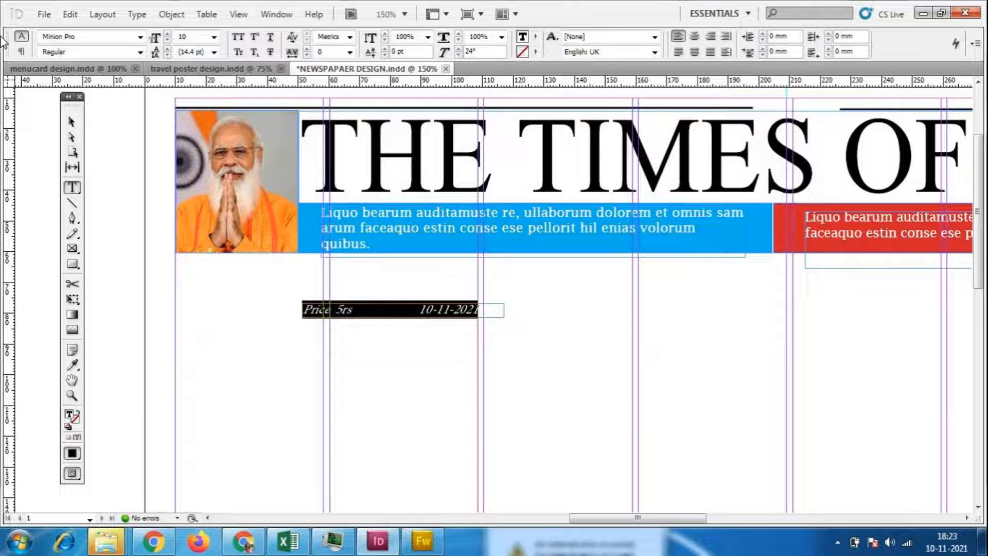
{"action": "key", "text": "Return"}
{"action": "left_click", "coordinate": [69, 122]}
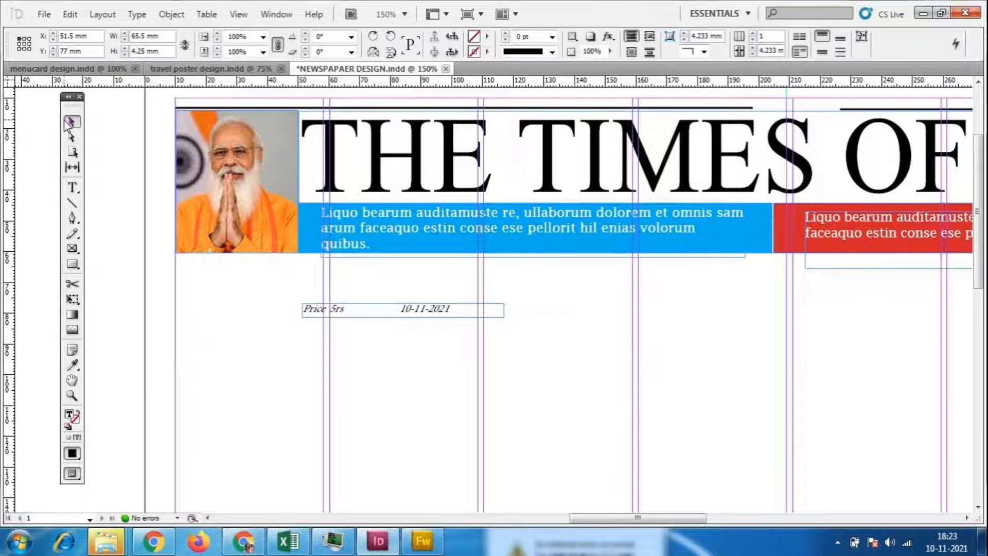
{"action": "left_click_drag", "start_coordinate": [334, 314], "coordinate": [347, 204]}
{"action": "left_click", "coordinate": [454, 394]}
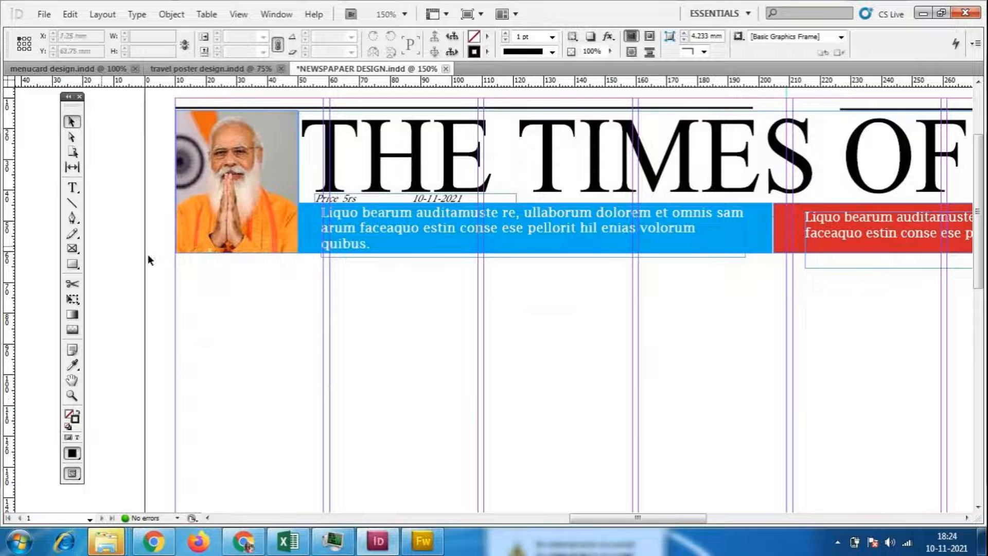
- Save the newspaper document
{"action": "left_click", "coordinate": [43, 13]}
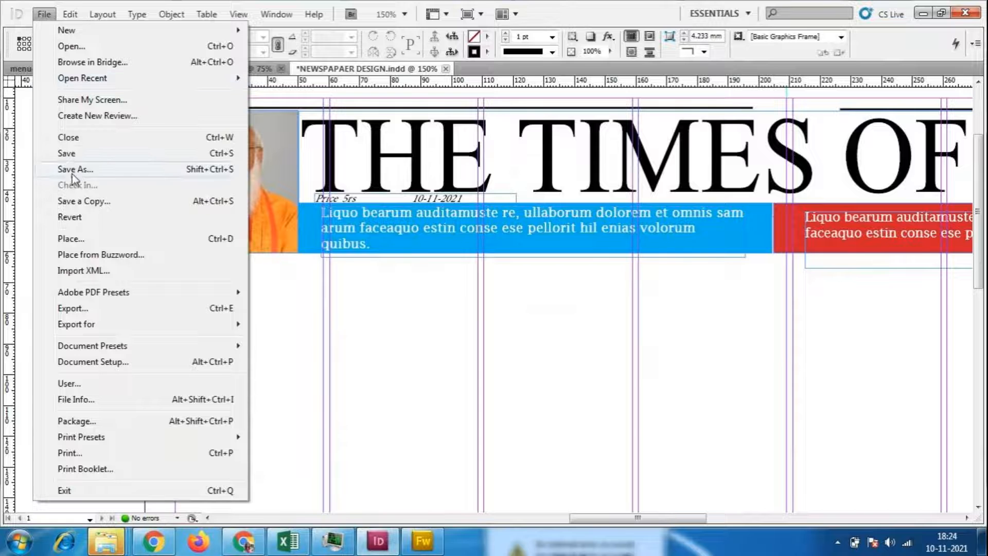
{"action": "left_click", "coordinate": [67, 153]}
{"action": "key", "text": "ctrl+1"}
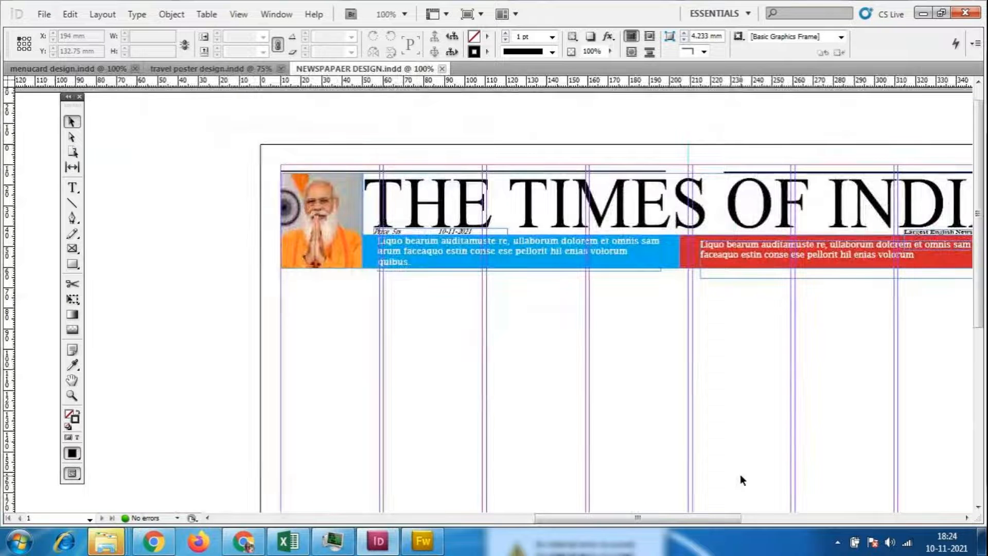
{"action": "scroll", "coordinate": [776, 505], "scroll_direction": "down", "scroll_amount": 3}
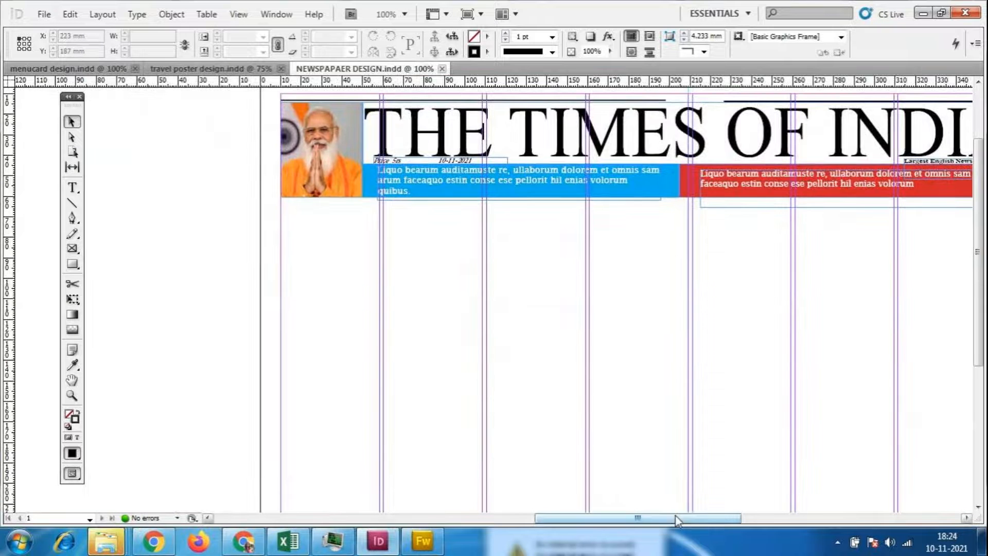
{"action": "left_click_drag", "start_coordinate": [675, 520], "coordinate": [698, 522]}
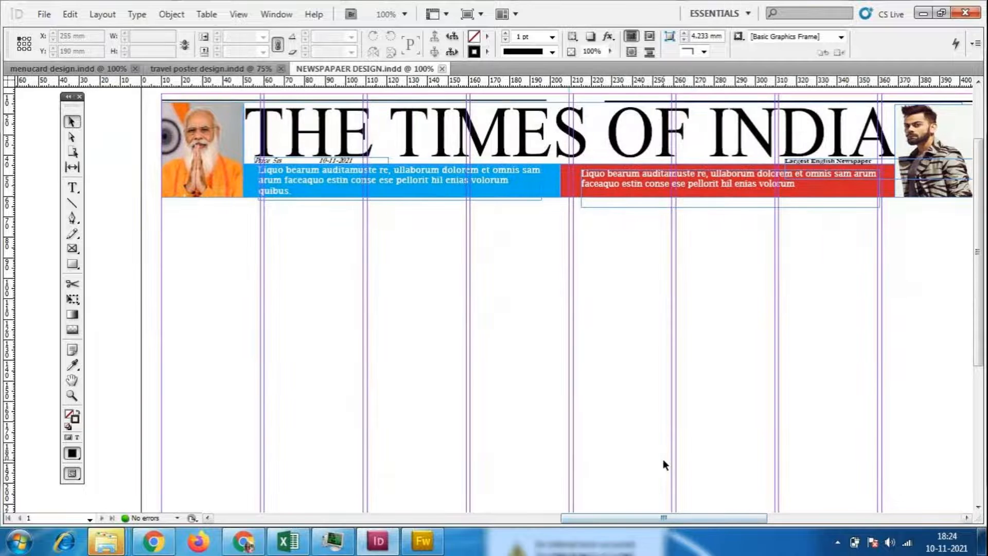
{"action": "scroll", "coordinate": [663, 457], "scroll_direction": "up", "scroll_amount": 2}
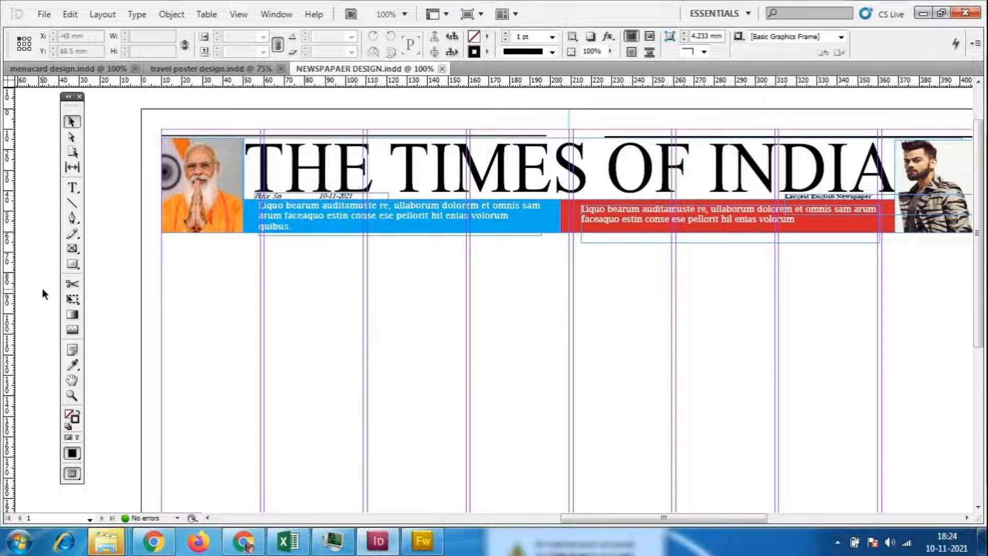
- Draw a rectangular picture frame below the blue banner, sized about 151 × 57 mm, and position it at X 59.25 mm, Y 87 mm
{"action": "left_click", "coordinate": [72, 248]}
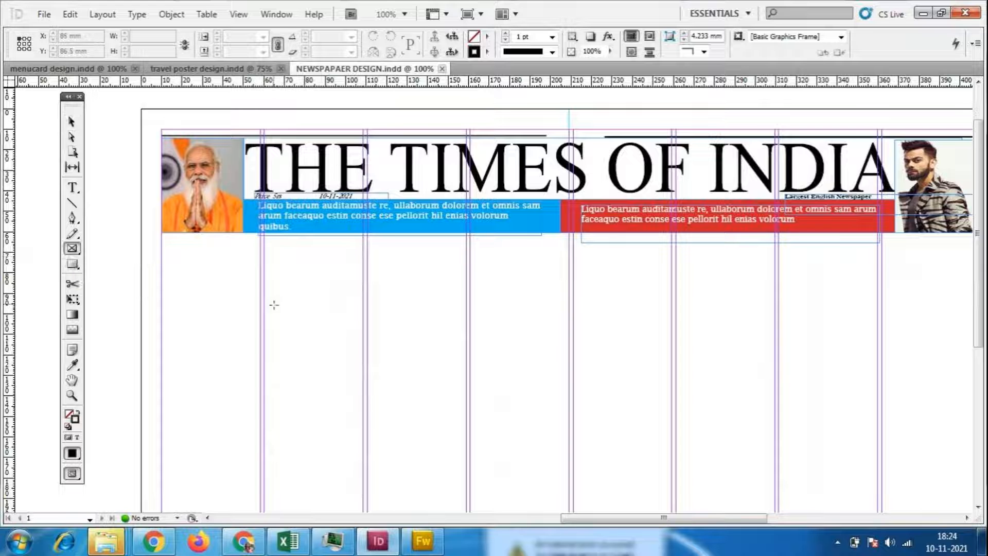
{"action": "left_click_drag", "start_coordinate": [365, 283], "coordinate": [673, 434]}
{"action": "left_click", "coordinate": [71, 122]}
{"action": "left_click_drag", "start_coordinate": [437, 360], "coordinate": [411, 359]}
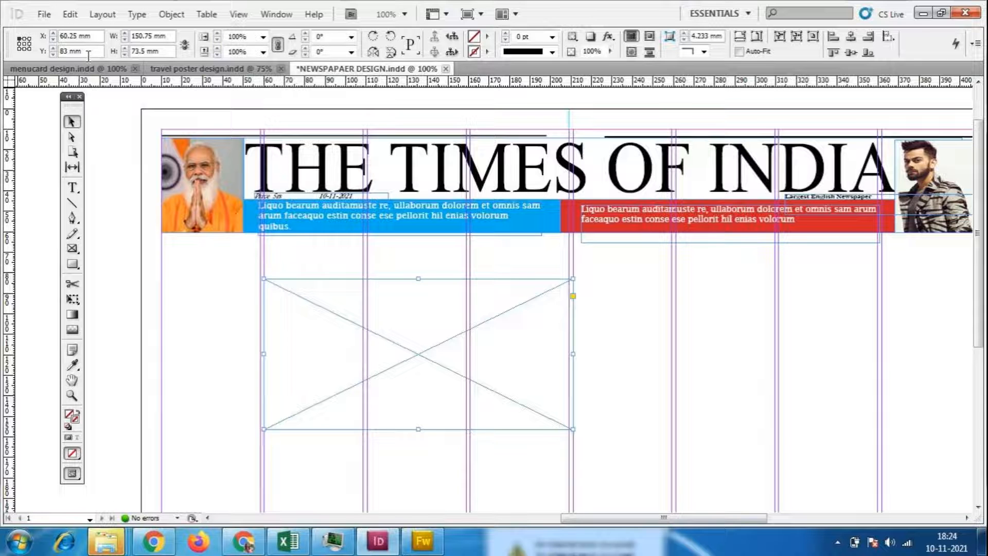
{"action": "left_click_drag", "start_coordinate": [418, 428], "coordinate": [420, 395]}
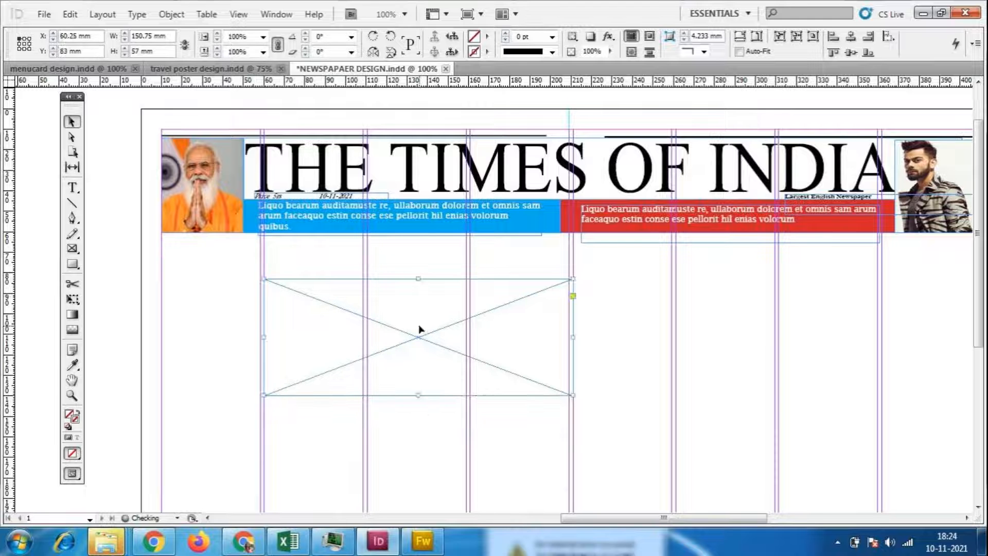
{"action": "left_click_drag", "start_coordinate": [416, 341], "coordinate": [414, 348]}
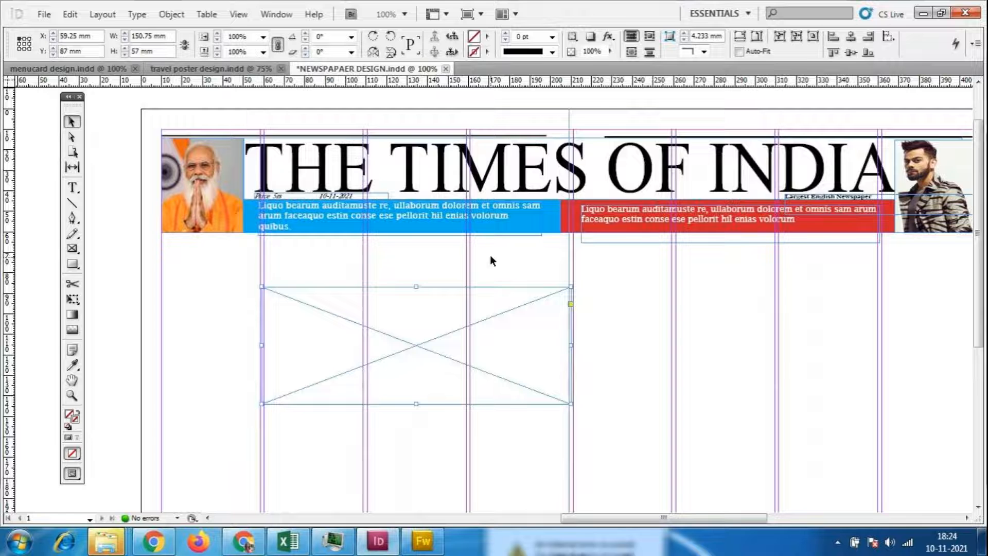
- Place the protest photo whose name starts with _109891198 in the frame and fit the content to the frame
{"action": "left_click", "coordinate": [44, 16]}
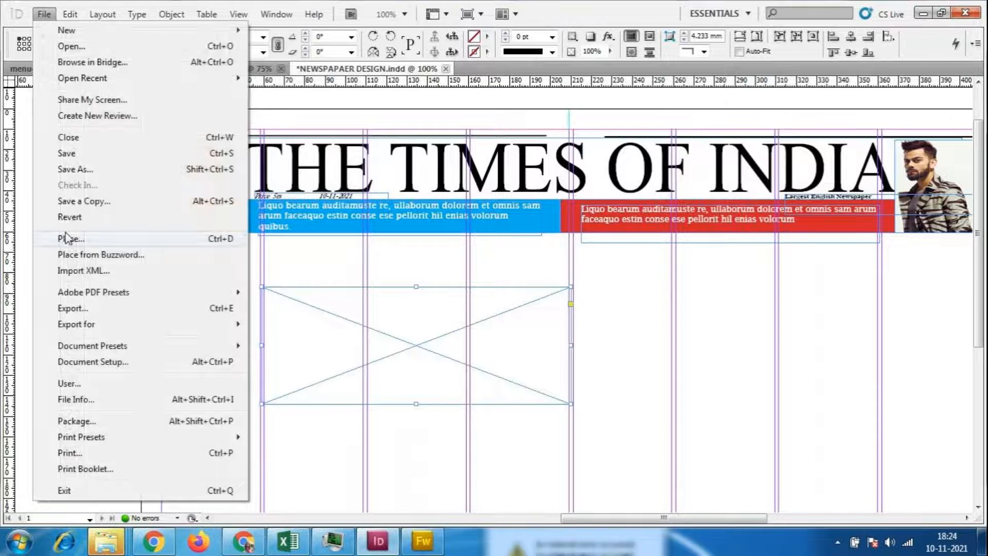
{"action": "left_click", "coordinate": [66, 238]}
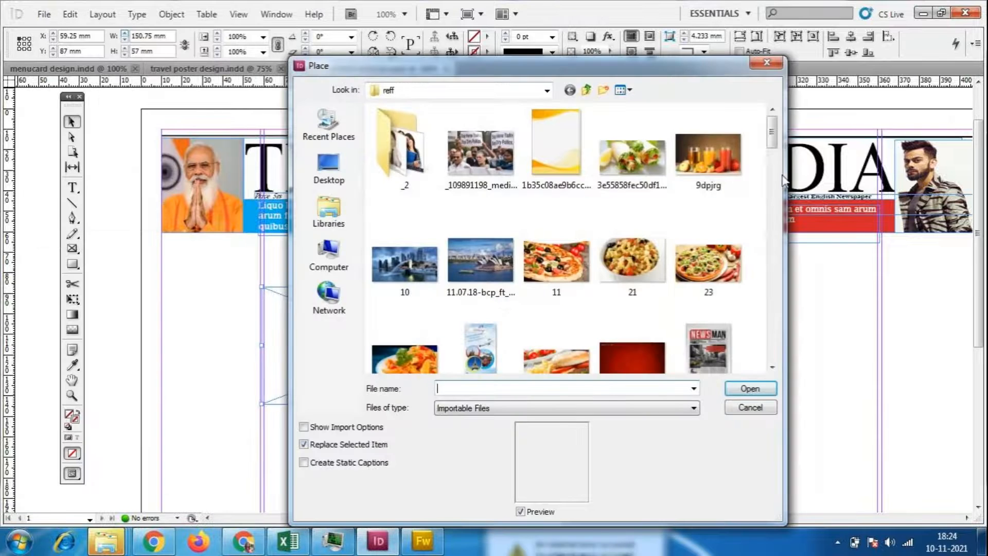
{"action": "left_click", "coordinate": [497, 175]}
{"action": "left_click", "coordinate": [772, 389]}
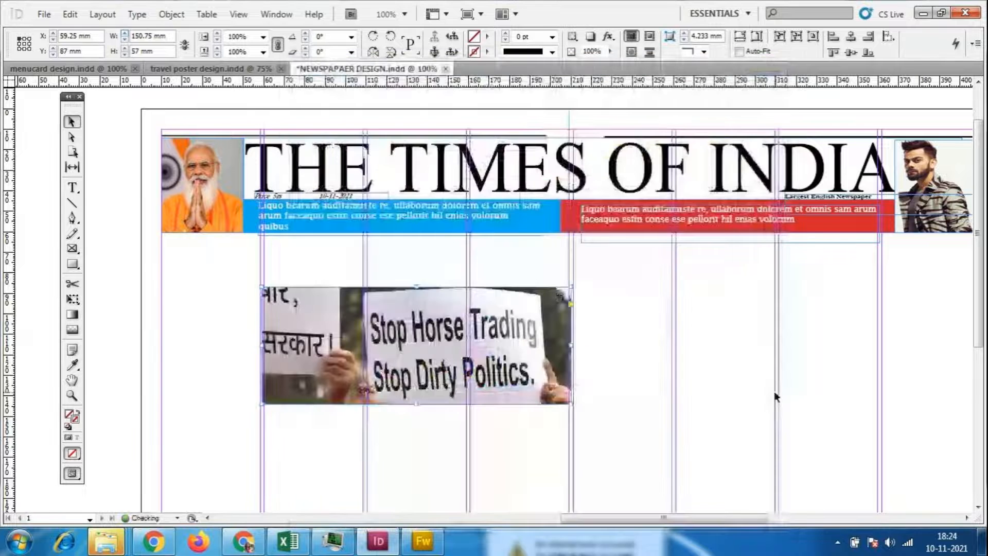
{"action": "right_click", "coordinate": [517, 393]}
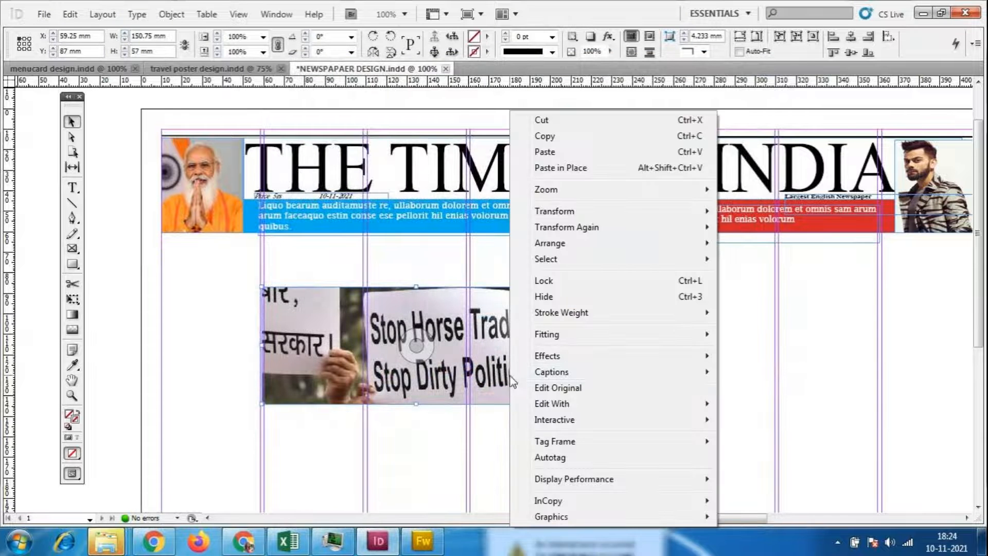
{"action": "mouse_move", "coordinate": [568, 341]}
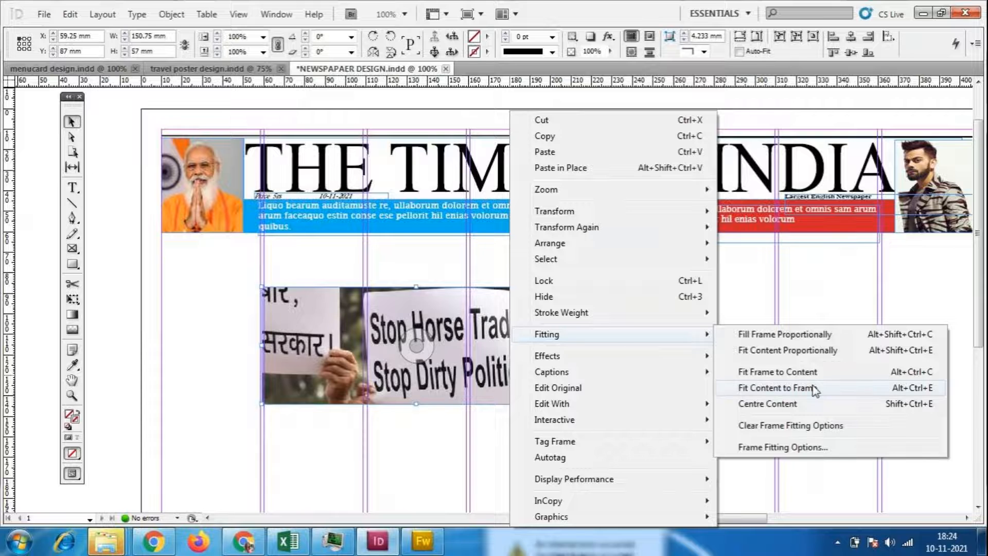
{"action": "left_click", "coordinate": [775, 387]}
- Extend the photo frame downward to a height of 69 mm and fit the photo to the frame
{"action": "left_click_drag", "start_coordinate": [416, 407], "coordinate": [415, 428]}
{"action": "right_click", "coordinate": [425, 409]}
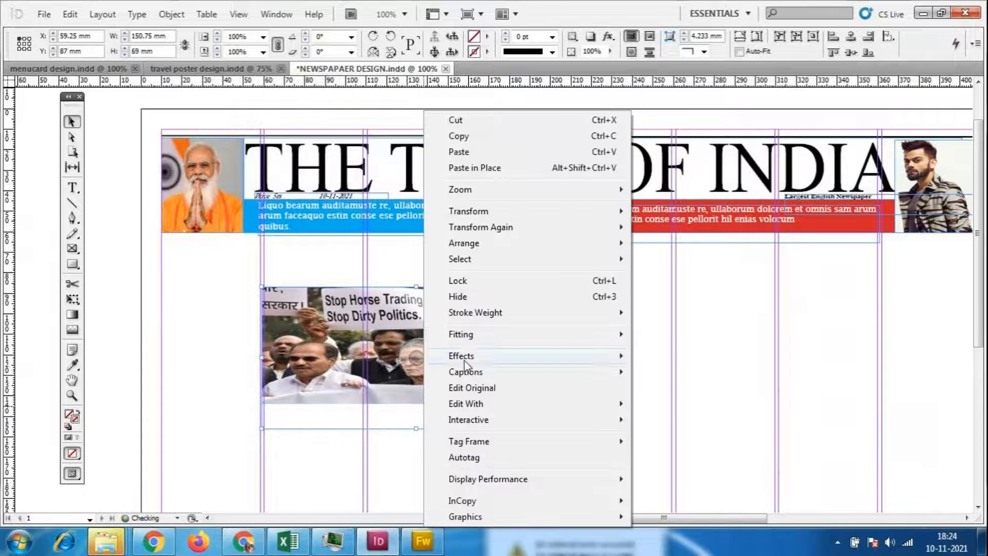
{"action": "mouse_move", "coordinate": [514, 334]}
{"action": "left_click", "coordinate": [676, 338]}
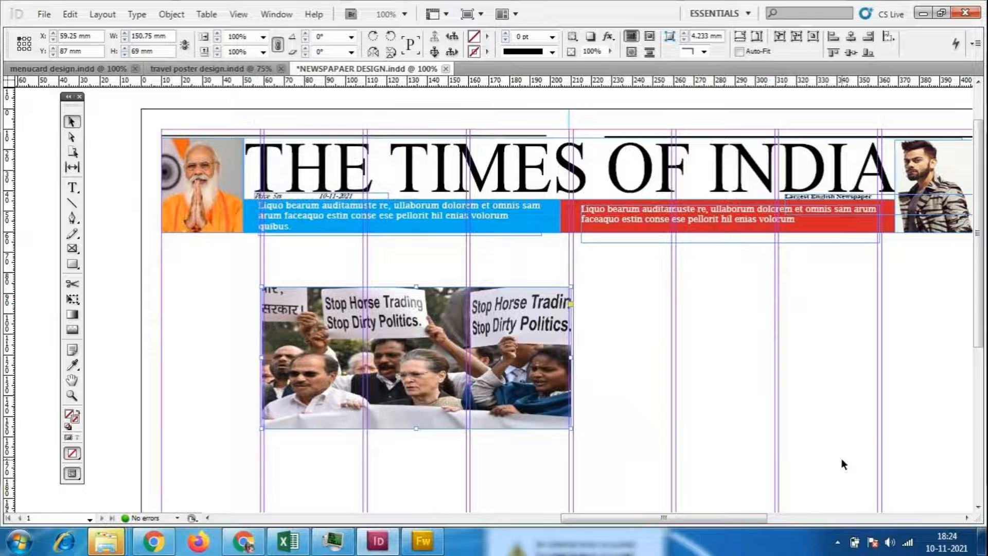
- Deselect the protest photo and save the document
{"action": "left_click", "coordinate": [623, 366]}
{"action": "key", "text": "d"}
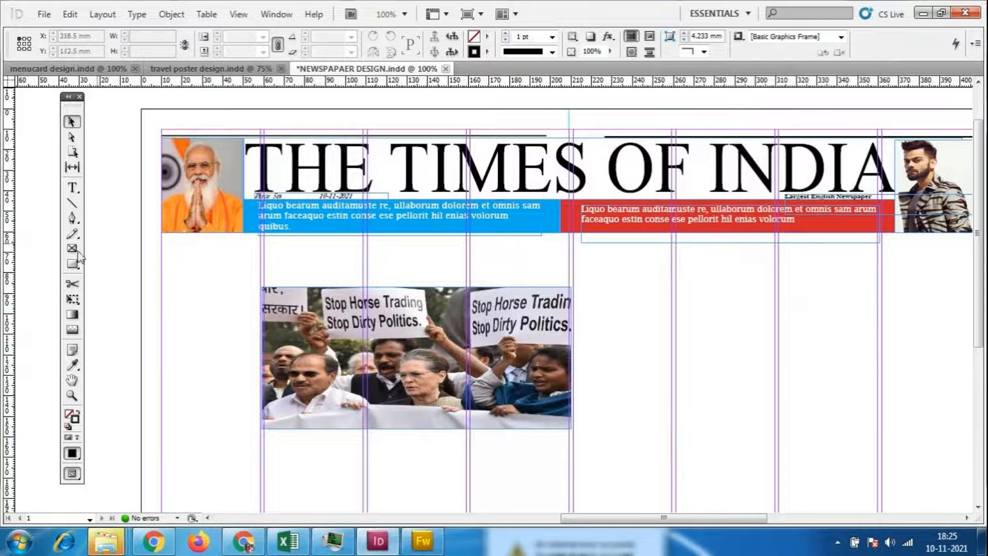
{"action": "left_click", "coordinate": [44, 14]}
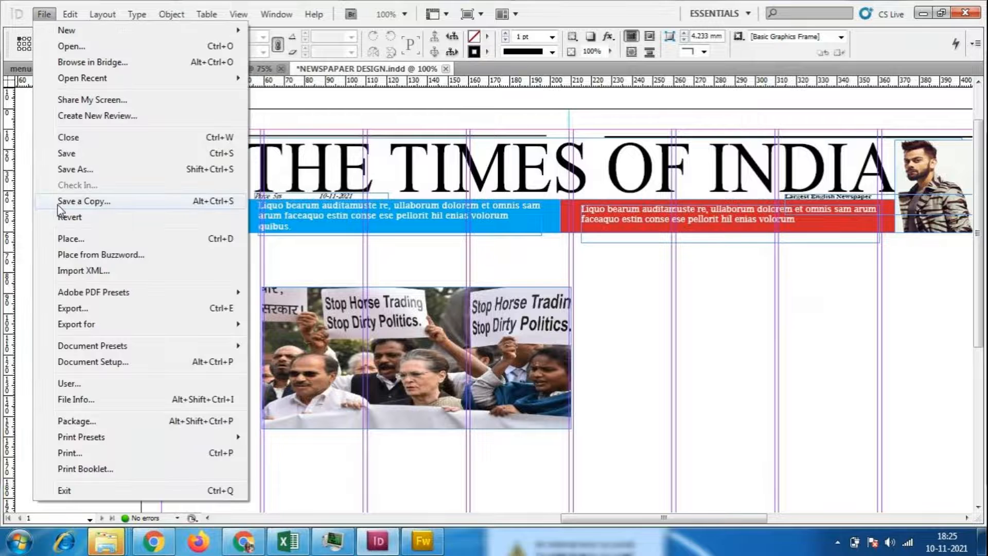
{"action": "left_click", "coordinate": [75, 151]}
- Extend the protest photo's frame downward to a height of 80 mm, fit the content to the frame and deselect it
{"action": "left_click", "coordinate": [471, 403]}
{"action": "left_click_drag", "start_coordinate": [416, 428], "coordinate": [414, 451]}
{"action": "right_click", "coordinate": [415, 425]}
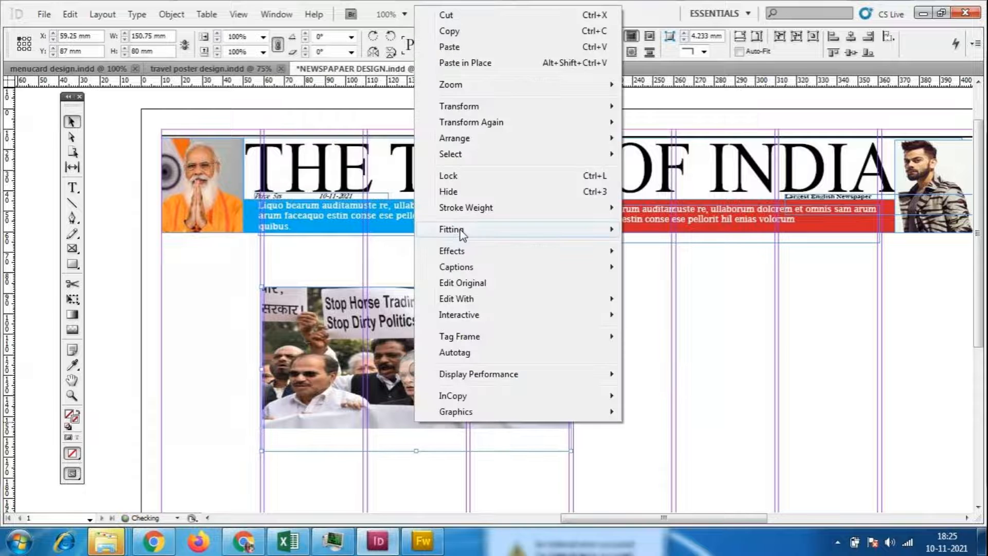
{"action": "mouse_move", "coordinate": [462, 235]}
{"action": "left_click", "coordinate": [702, 282]}
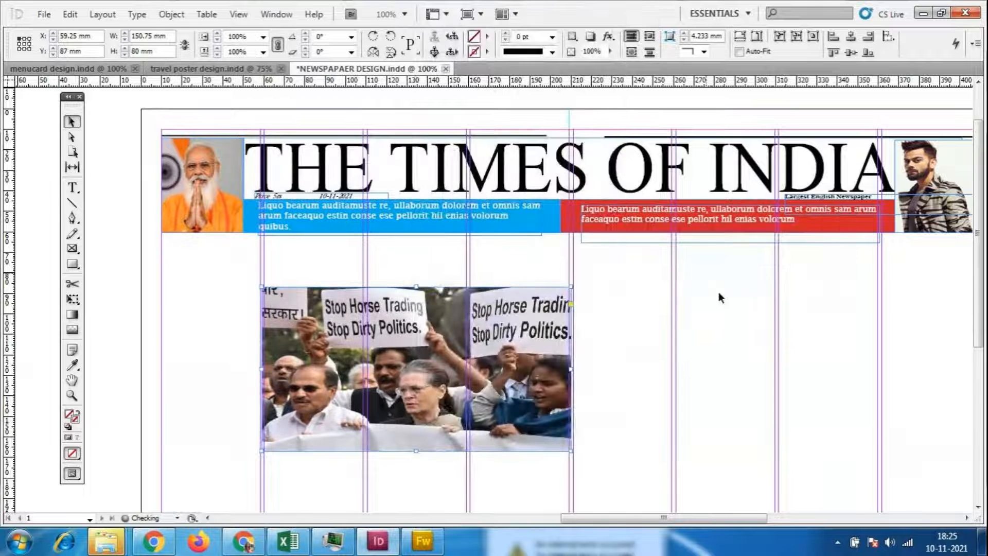
{"action": "left_click", "coordinate": [695, 398]}
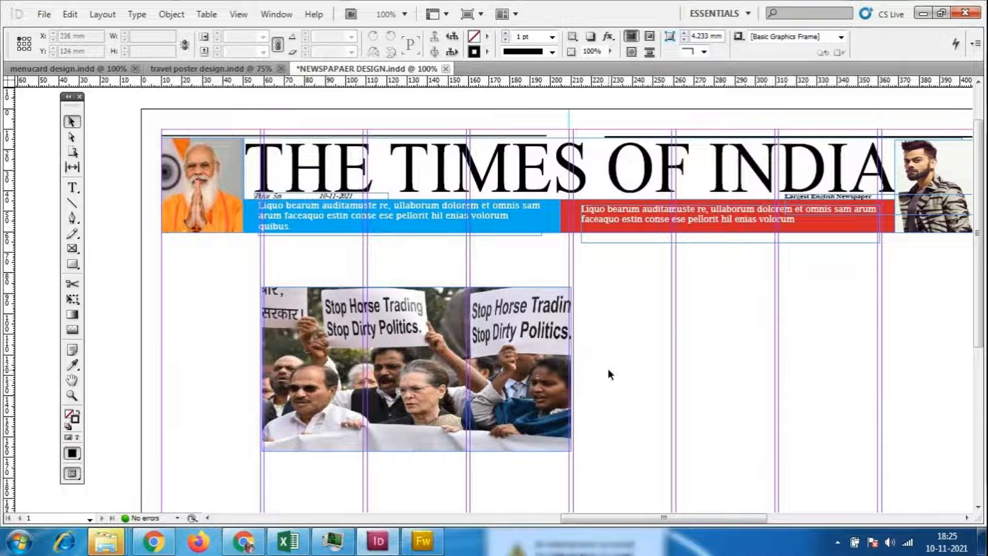
- Nudge the protest photo down to Y 95 mm to make room for a headline above it
{"action": "left_click", "coordinate": [541, 377]}
{"action": "key", "text": "Down"}
{"action": "key", "text": "Down"}
{"action": "key", "text": "Down"}
{"action": "key", "text": "Down"}
{"action": "key", "text": "Down"}
{"action": "key", "text": "Down"}
{"action": "key", "text": "Down"}
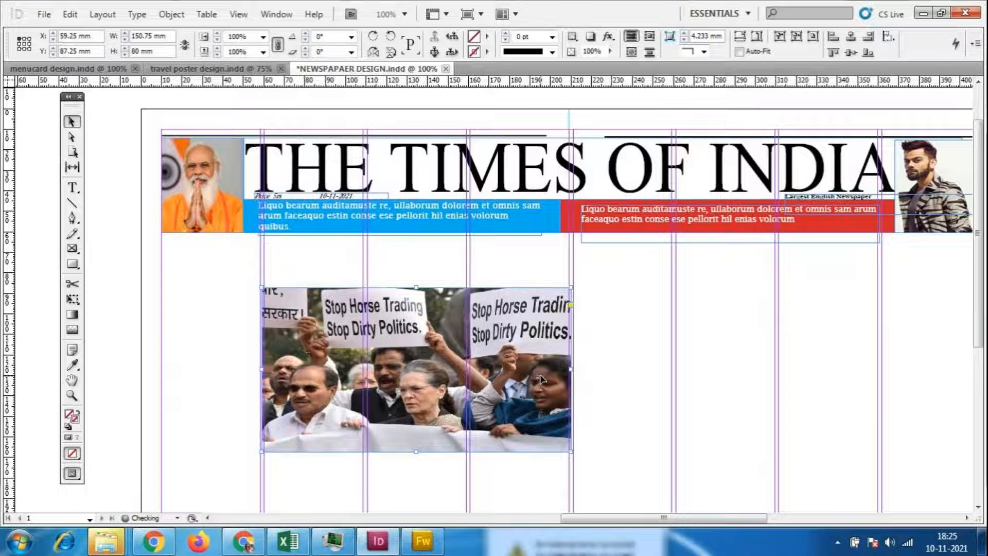
{"action": "key", "text": "Down"}
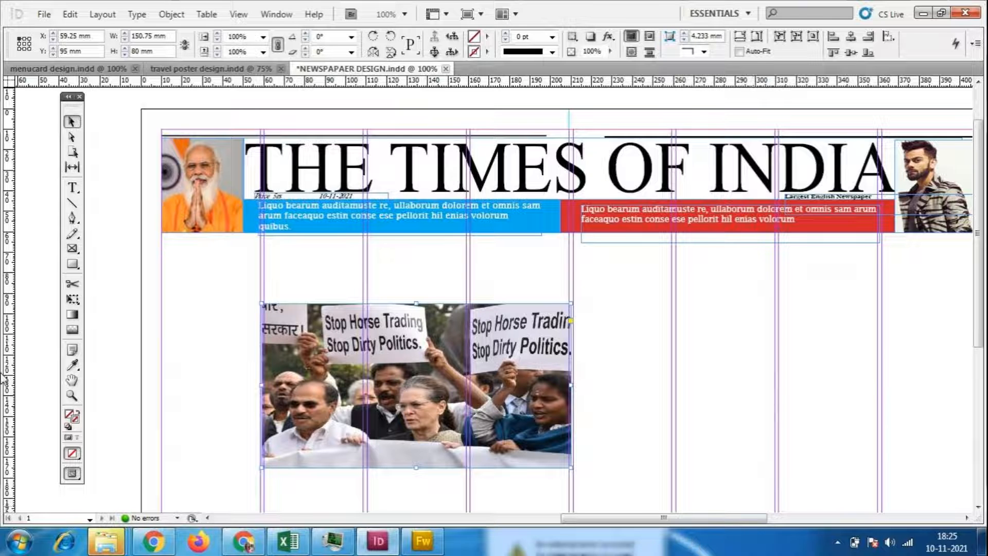
- Draw a text frame between the blue banner and the protest photo and enter STOP in it at 72 pt
{"action": "left_click", "coordinate": [72, 188]}
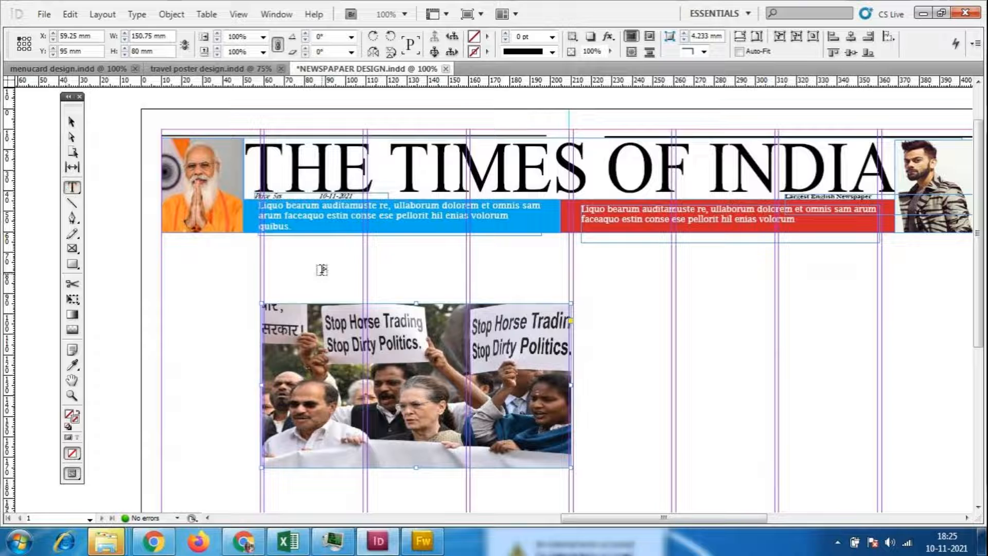
{"action": "left_click_drag", "start_coordinate": [262, 246], "coordinate": [561, 298]}
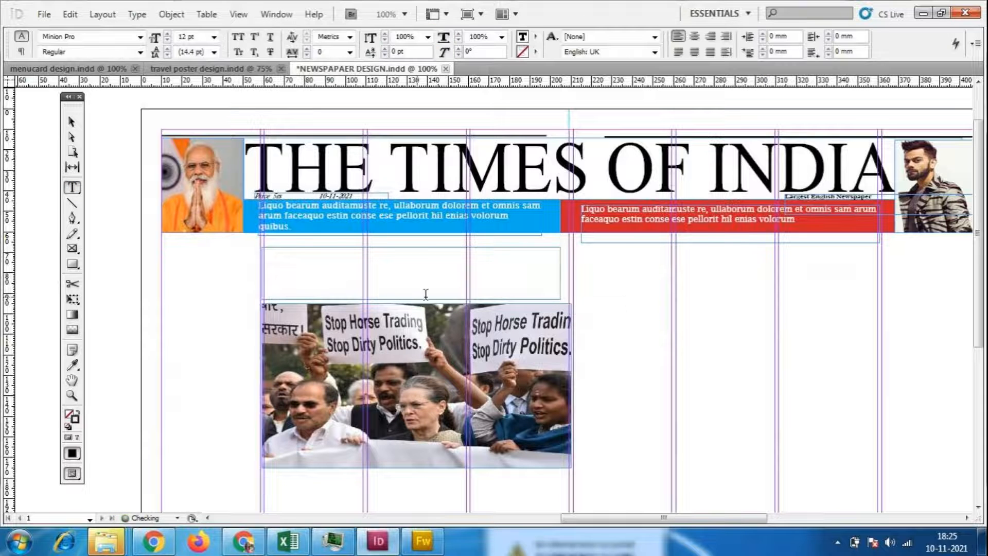
{"action": "left_click", "coordinate": [214, 39]}
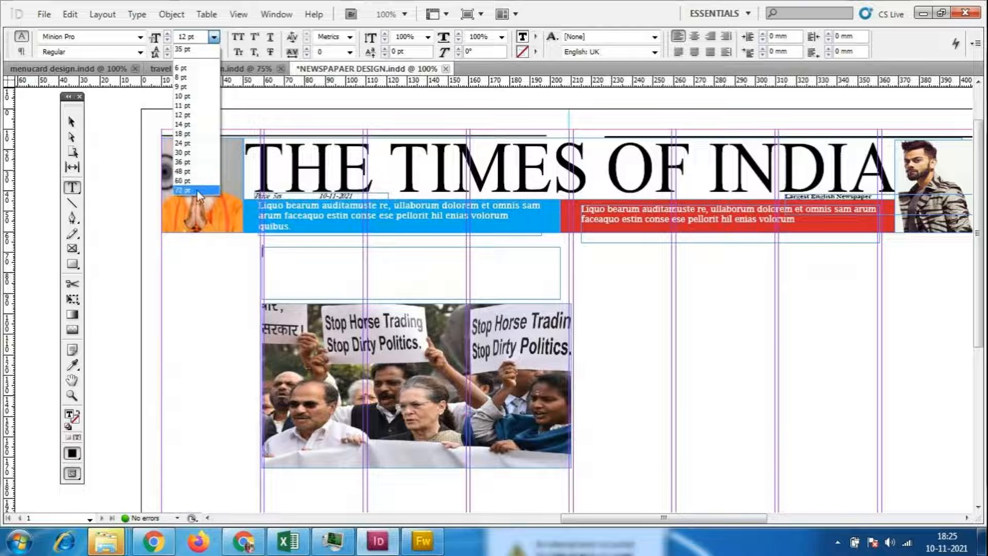
{"action": "left_click", "coordinate": [193, 199]}
{"action": "type", "text": "St"}
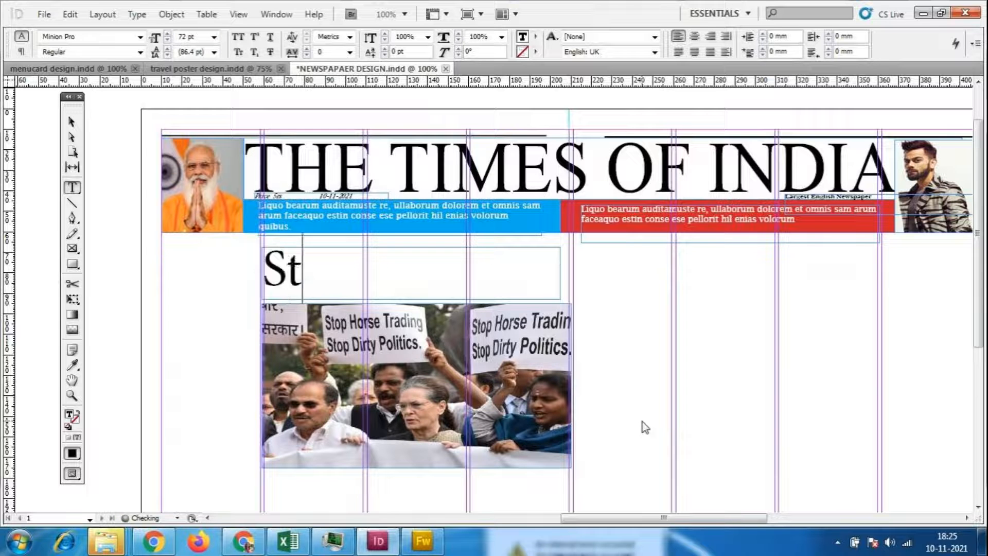
{"action": "key", "text": "BackSpace"}
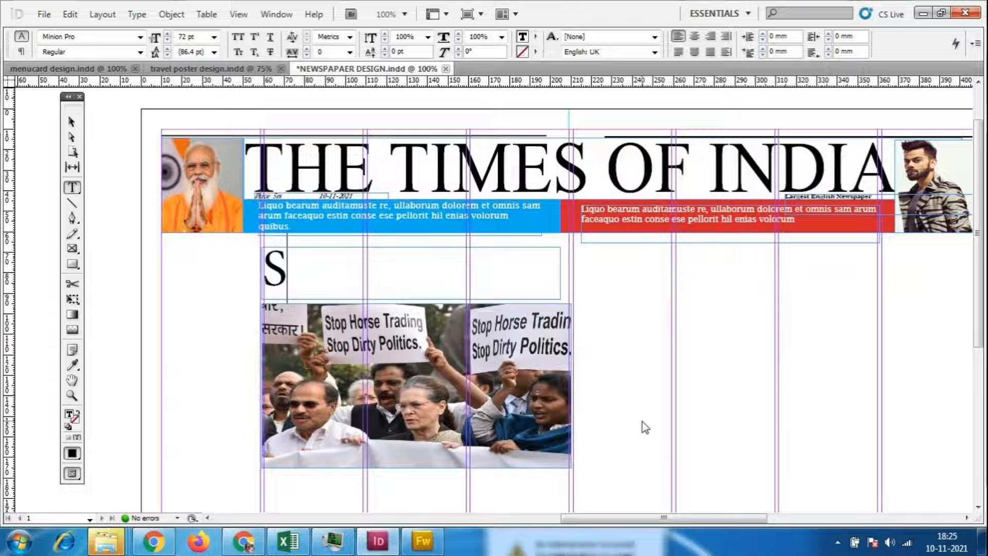
{"action": "type", "text": "T"}
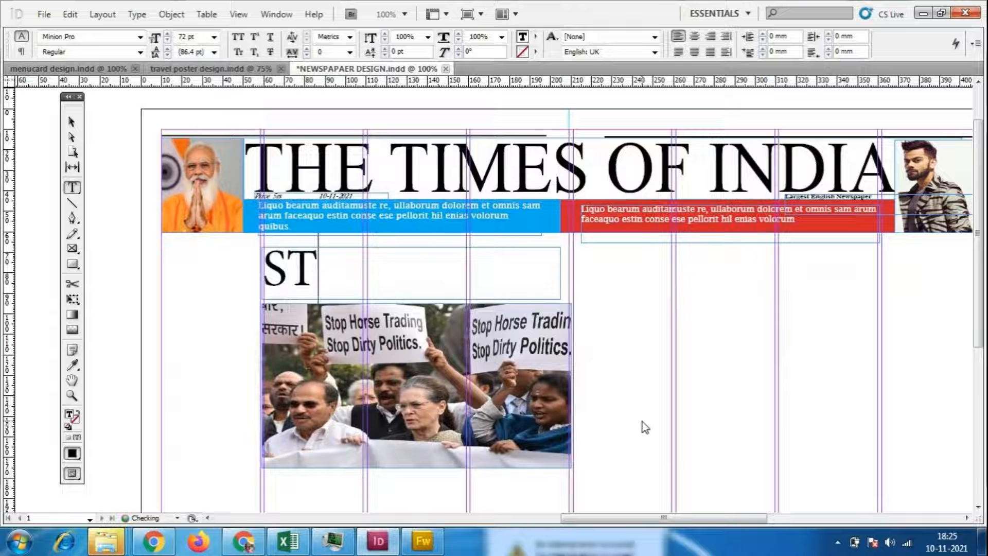
{"action": "type", "text": "OP"}
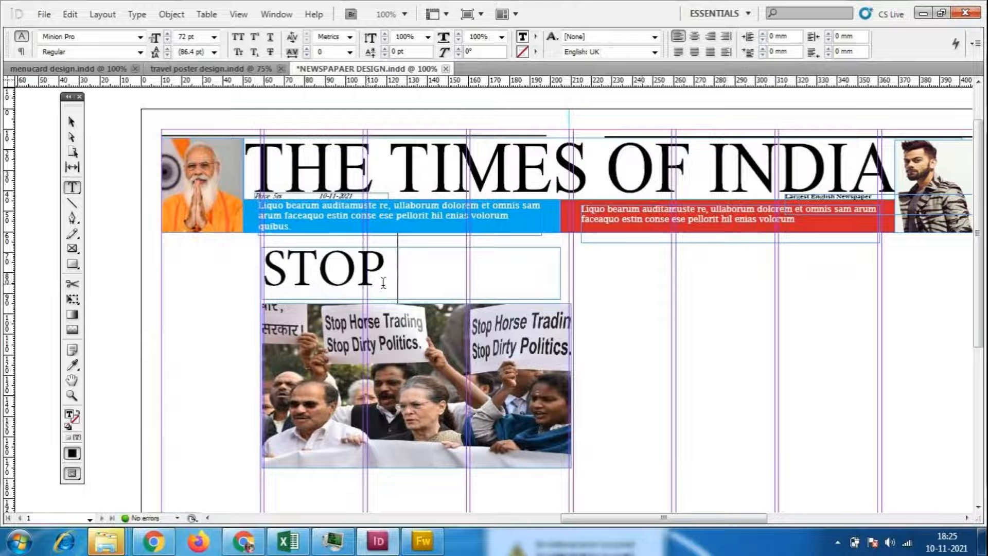
- Set the STOP headline to 36 pt
{"action": "left_click_drag", "start_coordinate": [403, 265], "coordinate": [238, 262]}
{"action": "left_click", "coordinate": [214, 37]}
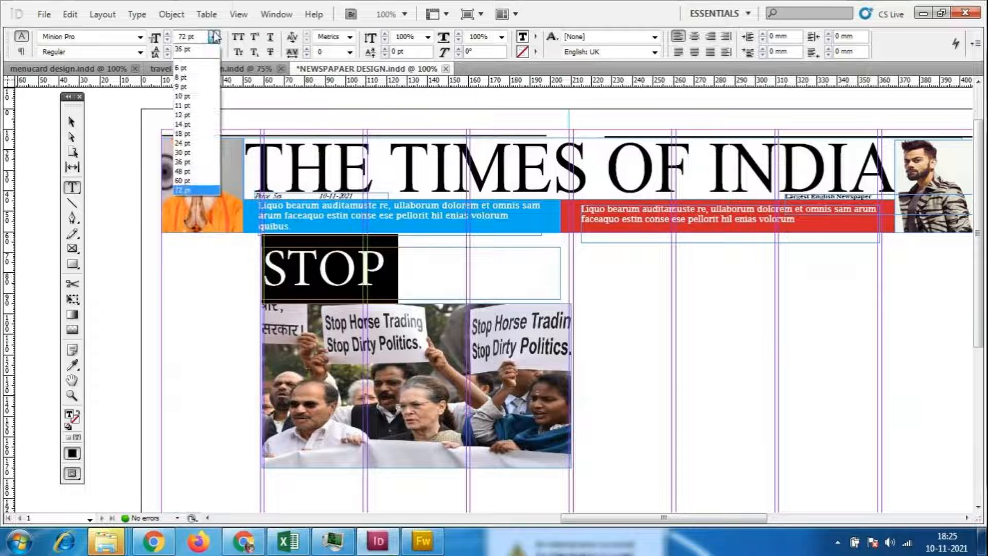
{"action": "left_click", "coordinate": [188, 162]}
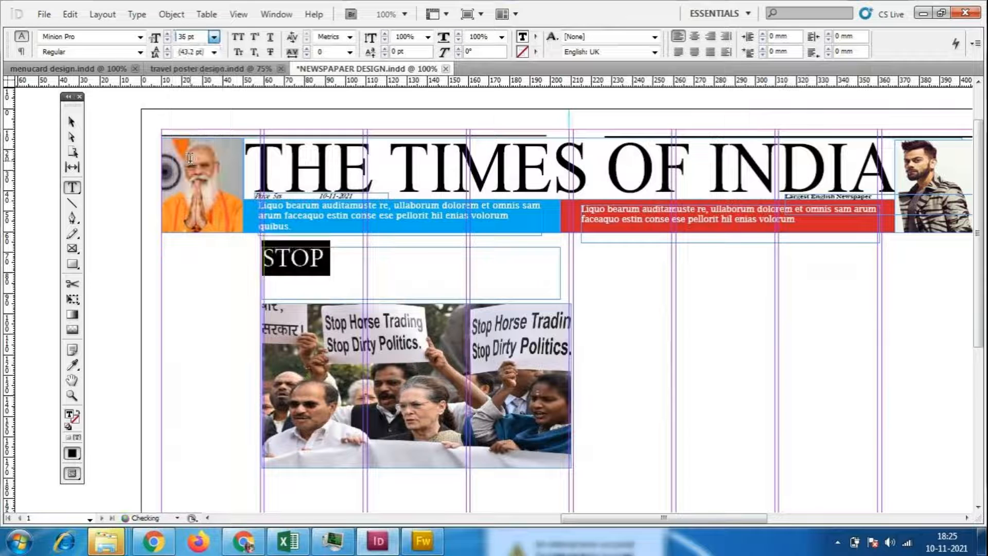
- Delete the STOP text from the headline frame and deselect the empty frame
{"action": "left_click", "coordinate": [339, 263]}
{"action": "scroll", "coordinate": [339, 266], "scroll_direction": "down", "scroll_amount": 1}
{"action": "key", "text": "BackSpace"}
{"action": "key", "text": "BackSpace"}
{"action": "key", "text": "BackSpace"}
{"action": "key", "text": "BackSpace"}
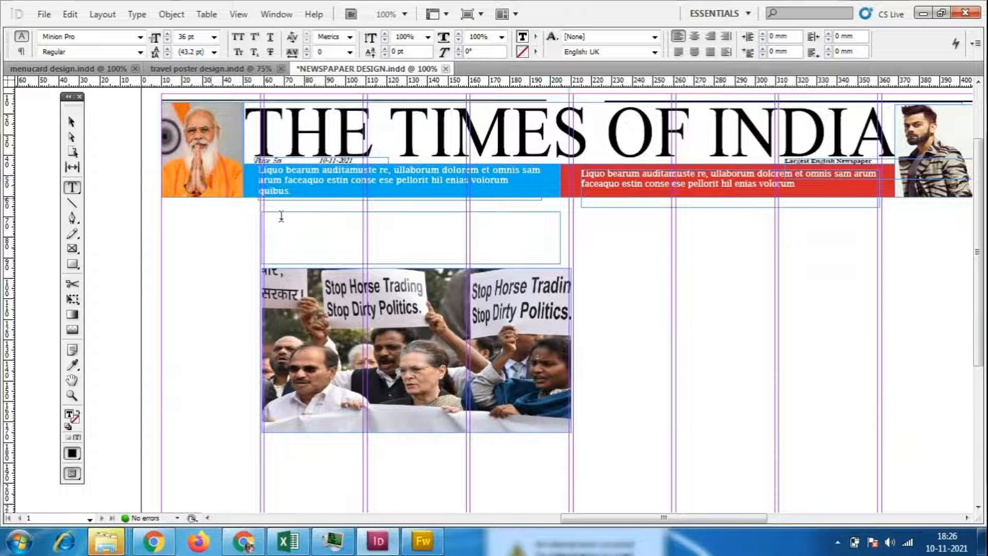
{"action": "left_click", "coordinate": [71, 122]}
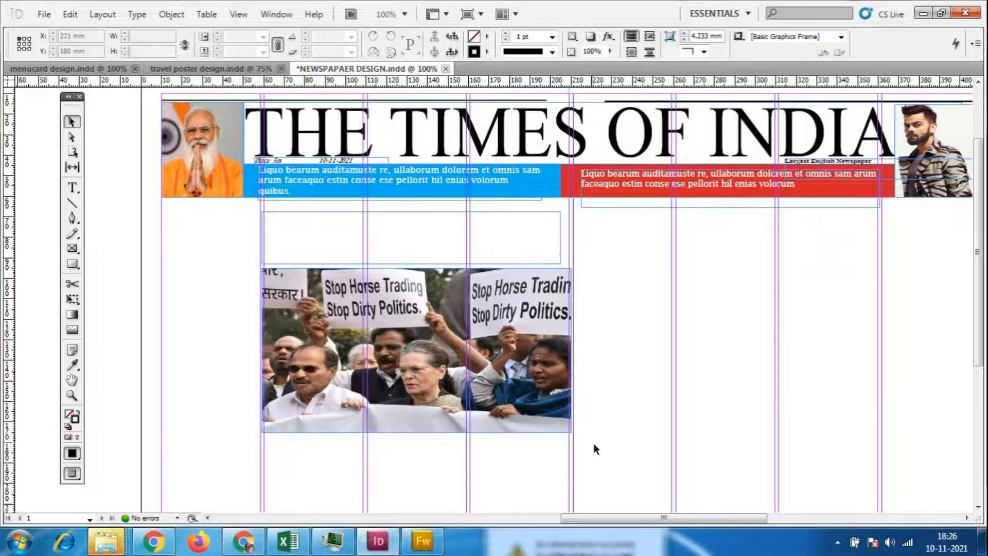
{"action": "left_click", "coordinate": [734, 416]}
{"action": "left_click", "coordinate": [586, 204]}
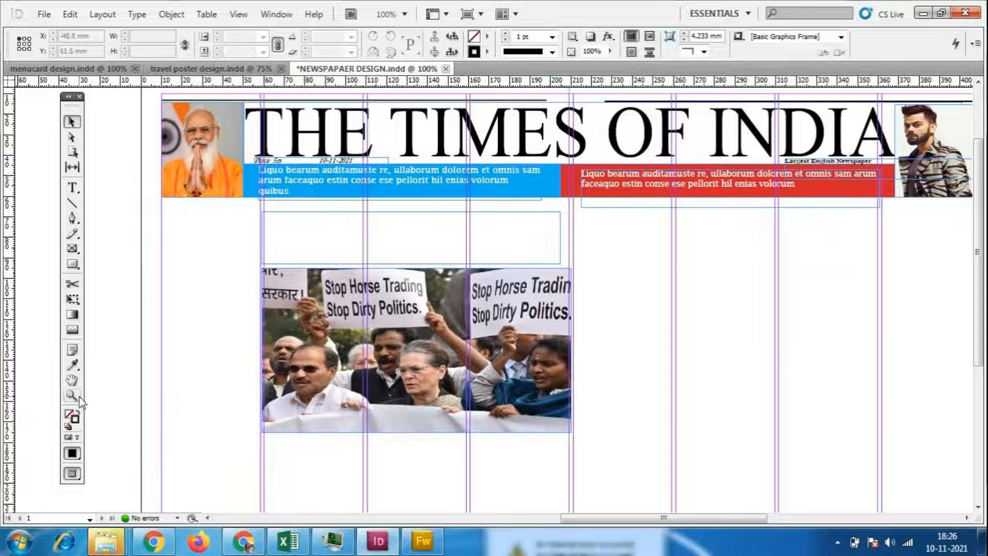
- Draw a picture frame about 47 × 32.5 mm under the masthead's orange-clad portrait and place the political-news-gold image in it
{"action": "left_click", "coordinate": [72, 248]}
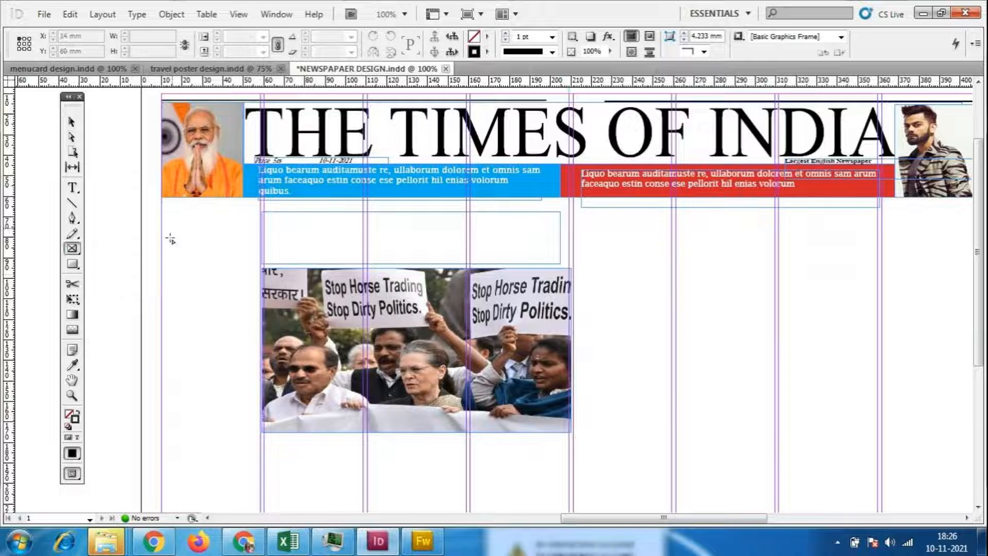
{"action": "left_click_drag", "start_coordinate": [164, 201], "coordinate": [258, 263]}
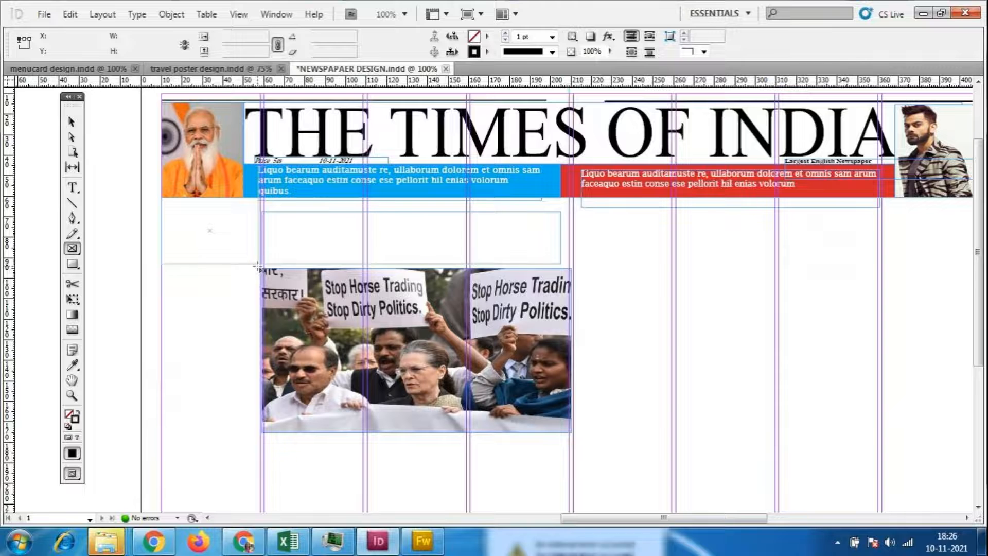
{"action": "left_click", "coordinate": [44, 14]}
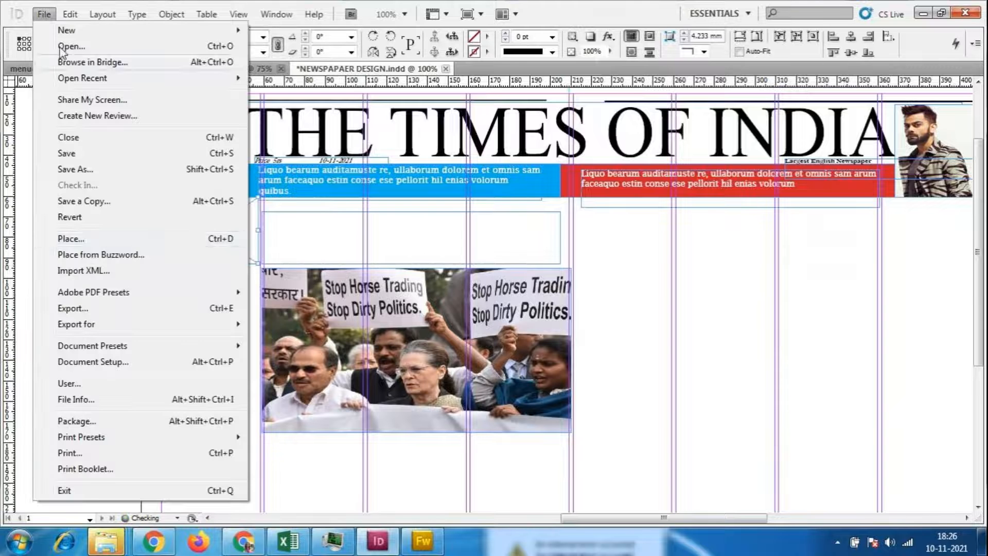
{"action": "left_click", "coordinate": [77, 236]}
{"action": "left_click_drag", "start_coordinate": [770, 135], "coordinate": [769, 316]}
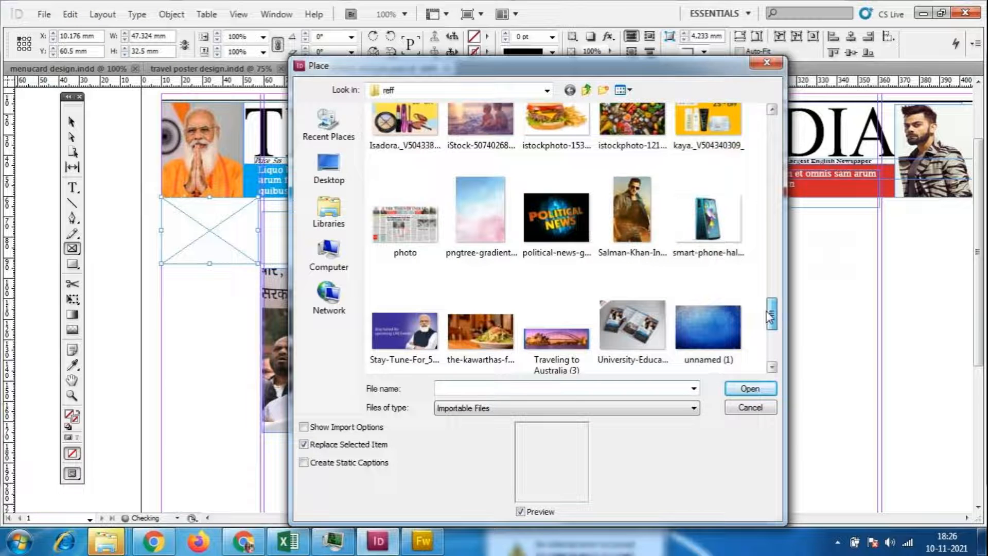
{"action": "left_click", "coordinate": [556, 217]}
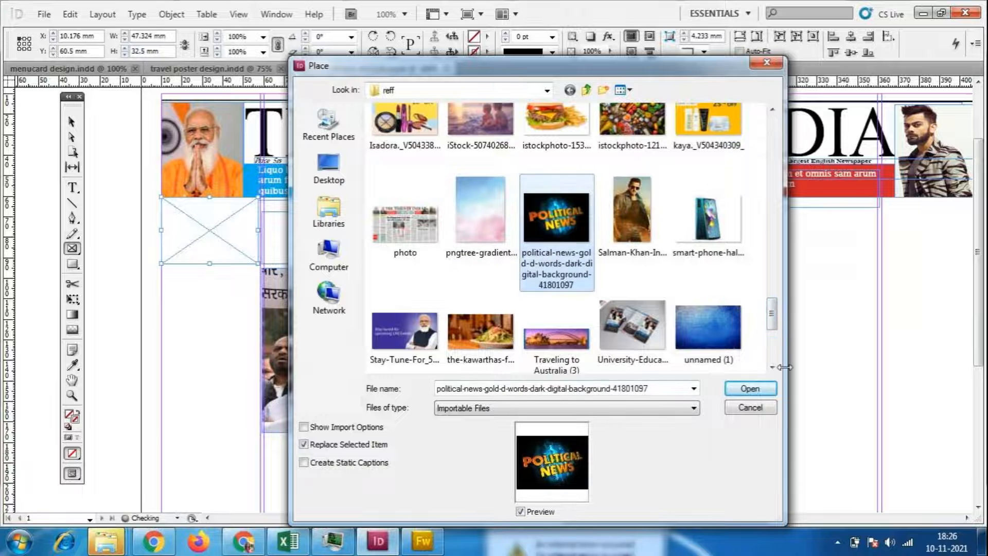
{"action": "left_click", "coordinate": [750, 388]}
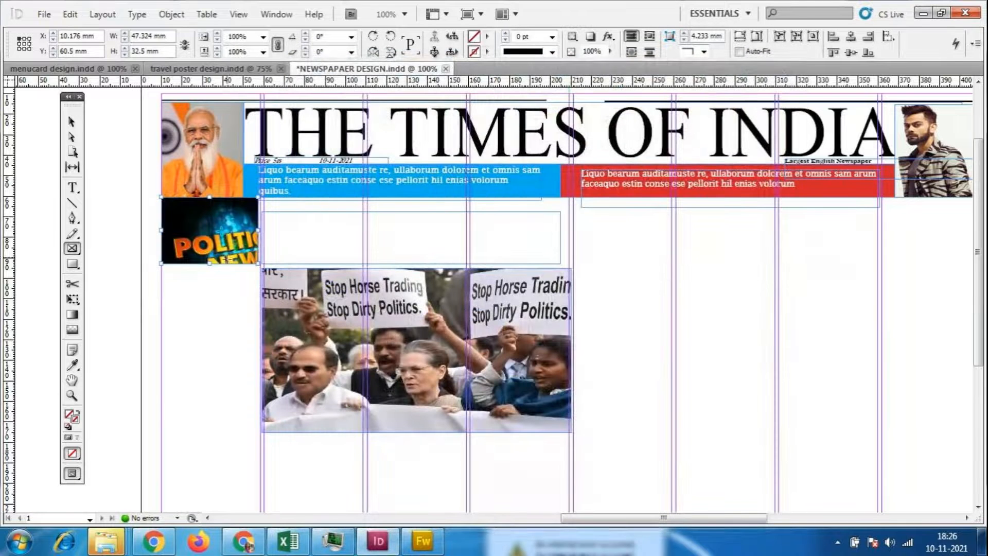
- Fit the Political News image content to its frame
{"action": "right_click", "coordinate": [220, 233]}
{"action": "mouse_move", "coordinate": [272, 335]}
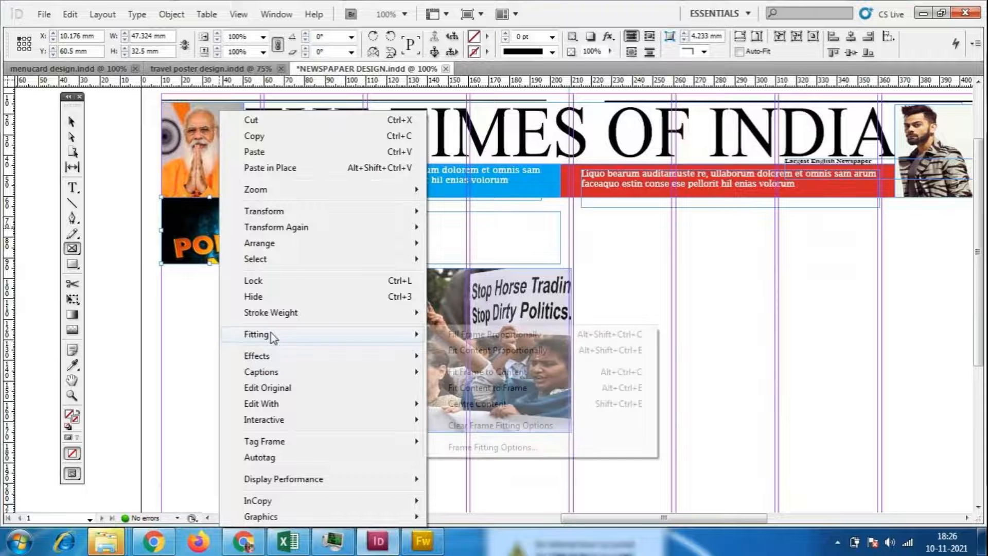
{"action": "left_click", "coordinate": [514, 391]}
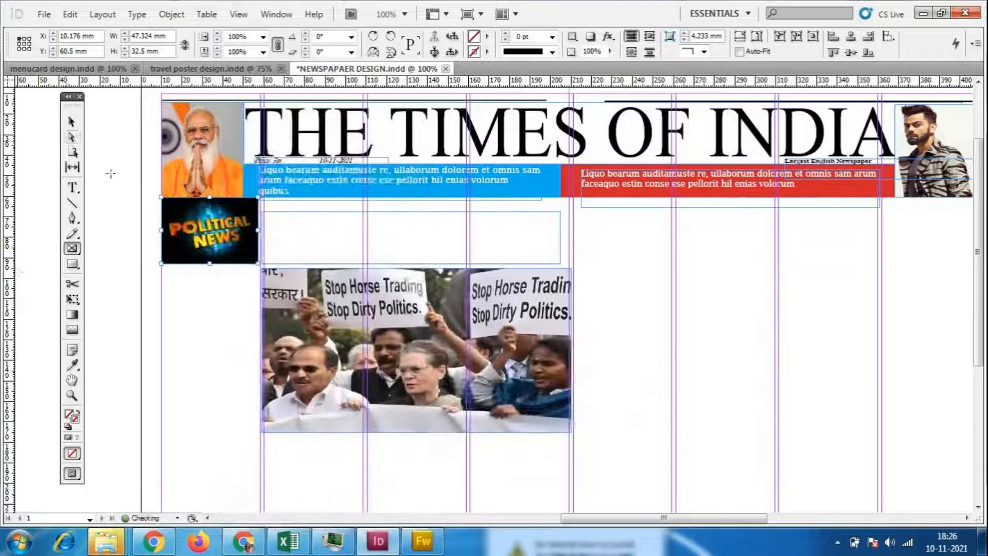
- Draw an empty rectangular picture frame about 98.5 × 51 mm across the two columns starting near X 261 mm, at Y 146 mm
{"action": "scroll", "coordinate": [813, 427], "scroll_direction": "down", "scroll_amount": 3}
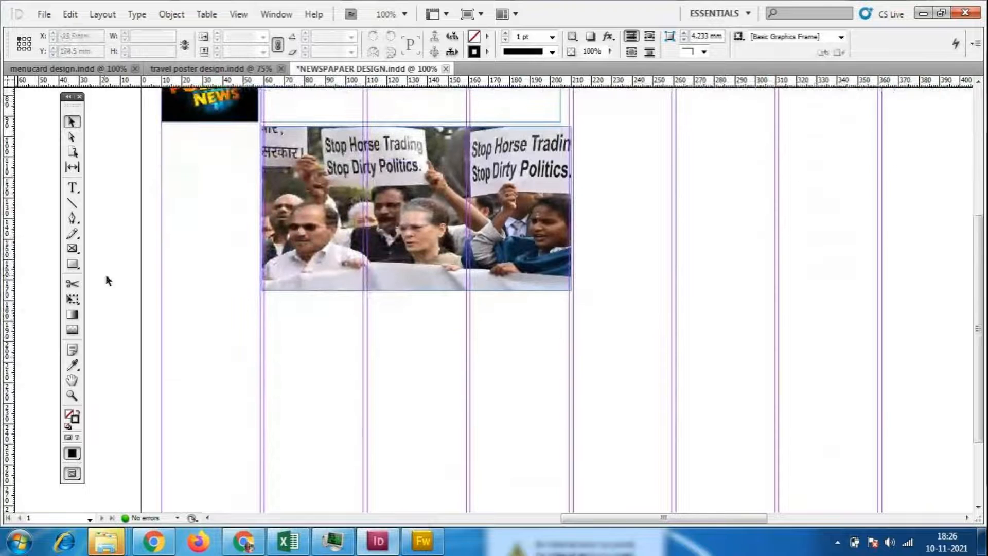
{"action": "left_click", "coordinate": [73, 248]}
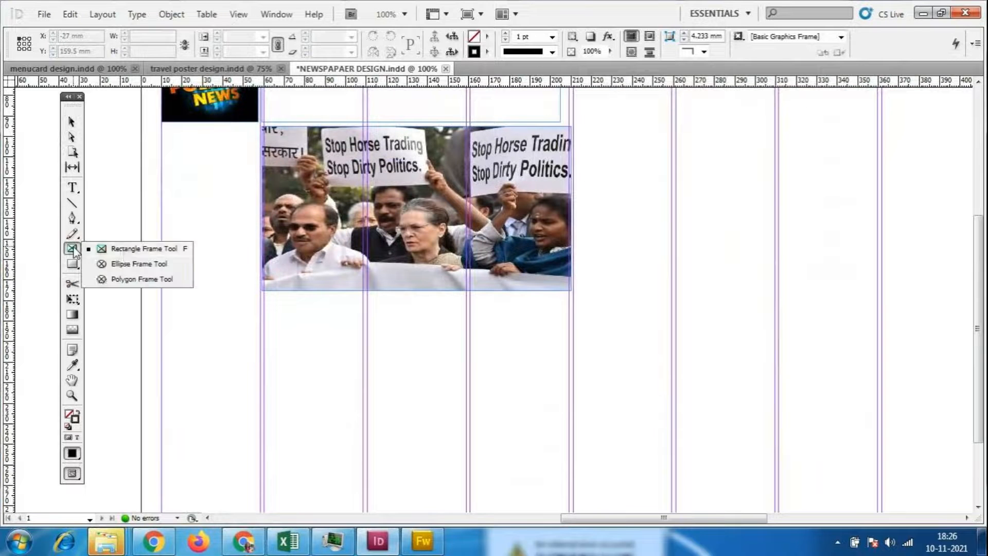
{"action": "left_click", "coordinate": [126, 249]}
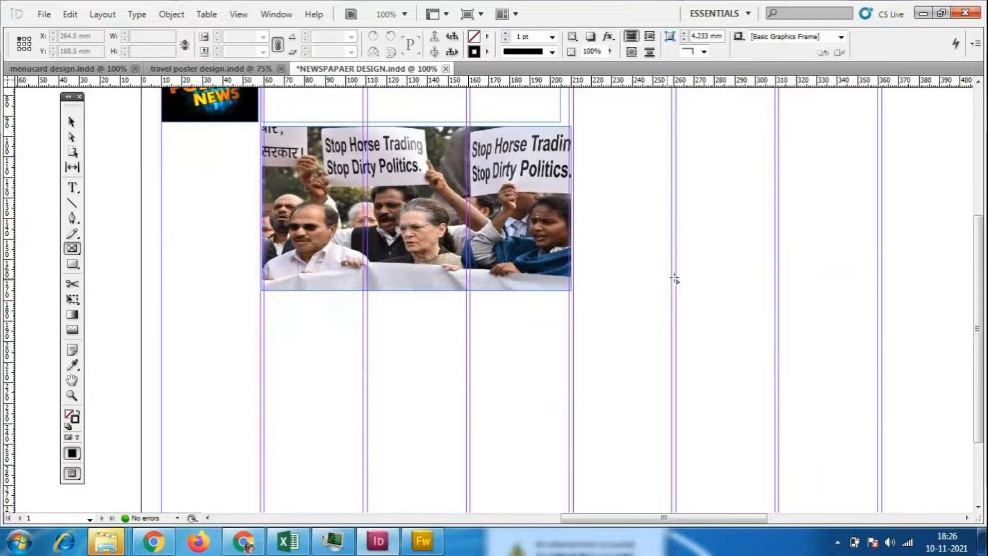
{"action": "scroll", "coordinate": [674, 277], "scroll_direction": "up", "scroll_amount": 1}
{"action": "left_click_drag", "start_coordinate": [676, 266], "coordinate": [876, 370]}
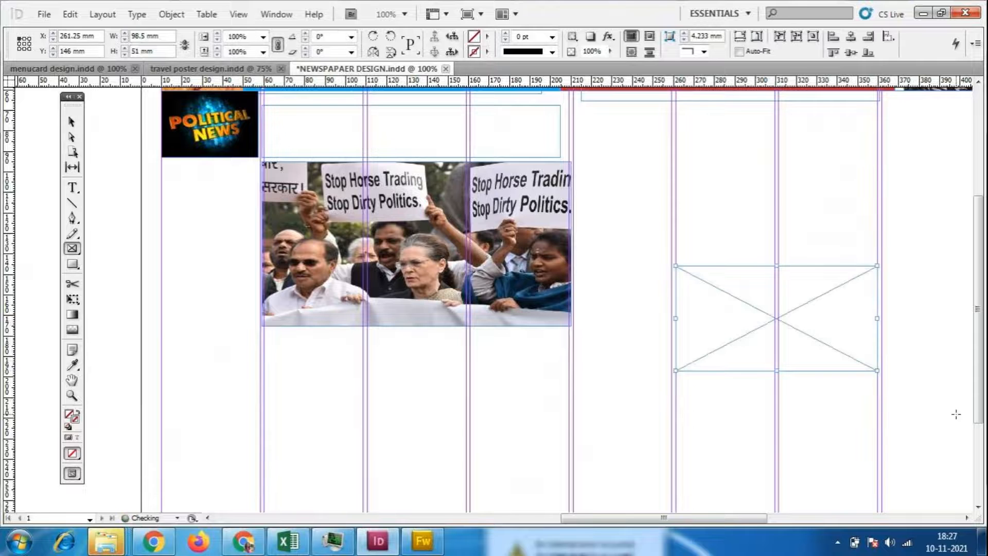
{"action": "scroll", "coordinate": [957, 401], "scroll_direction": "up", "scroll_amount": 3}
{"action": "scroll", "coordinate": [956, 401], "scroll_direction": "down", "scroll_amount": 1}
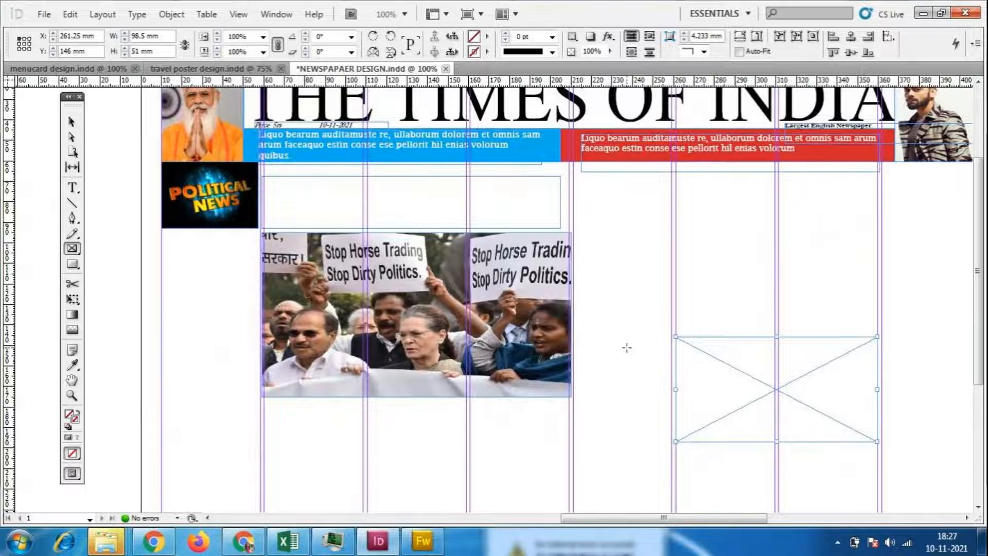
- Shrink the empty frame to about 49 × 43.5 mm and move it into the column near X 260 mm, Y 116 mm
{"action": "left_click", "coordinate": [72, 122]}
{"action": "left_click_drag", "start_coordinate": [675, 441], "coordinate": [777, 426]}
{"action": "left_click_drag", "start_coordinate": [842, 393], "coordinate": [739, 331]}
- Place the images (10) photo from the reff folder into the single-column frame
{"action": "left_click", "coordinate": [44, 14]}
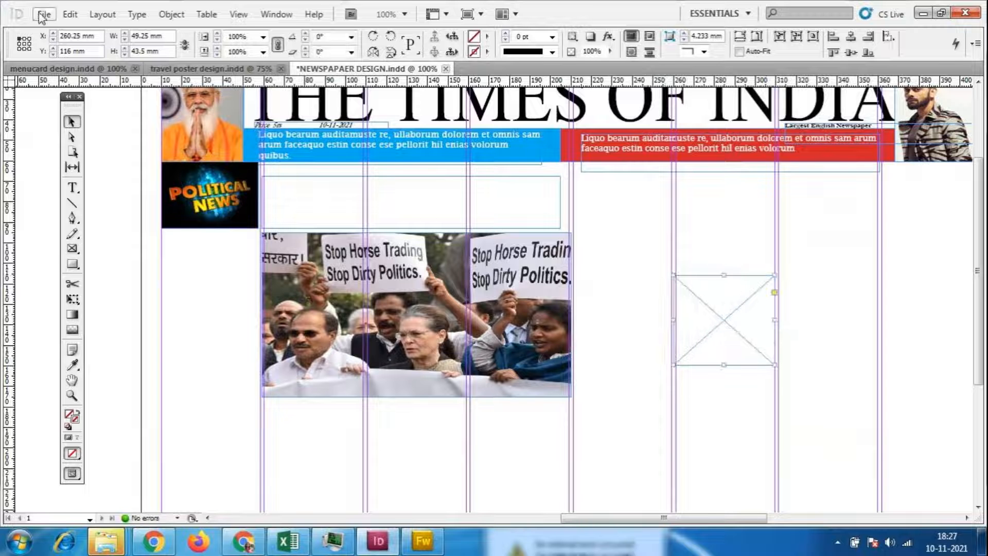
{"action": "left_click", "coordinate": [73, 240]}
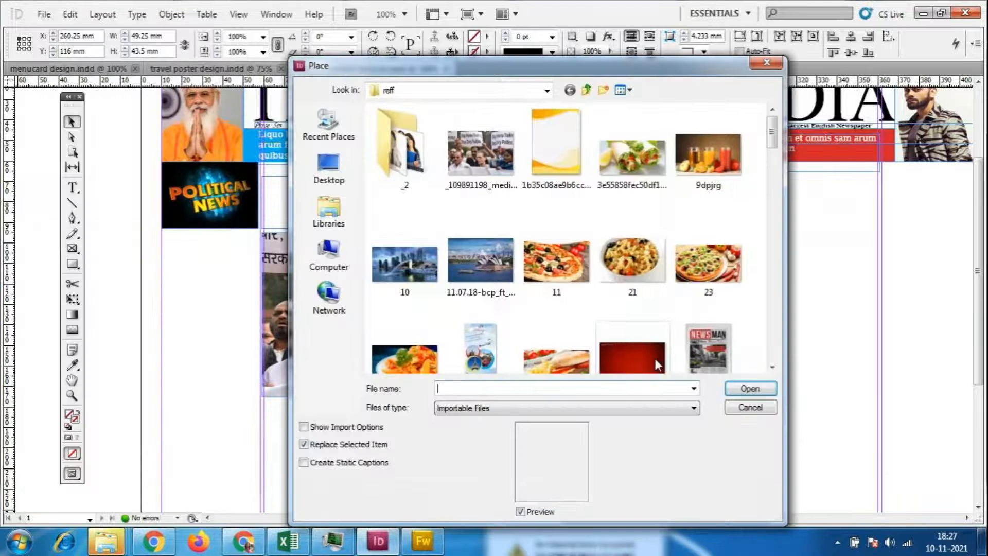
{"action": "left_click_drag", "start_coordinate": [771, 134], "coordinate": [774, 291]}
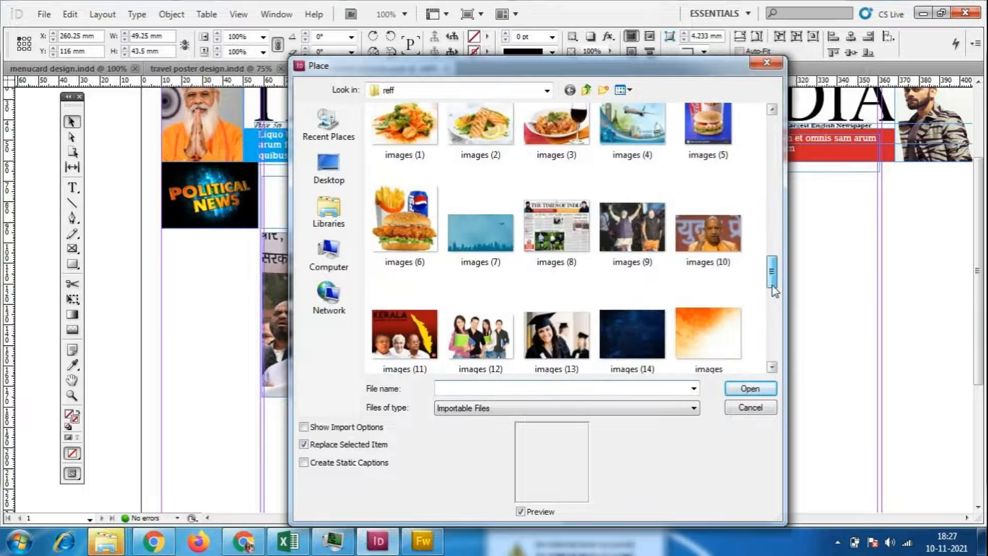
{"action": "left_click", "coordinate": [732, 255]}
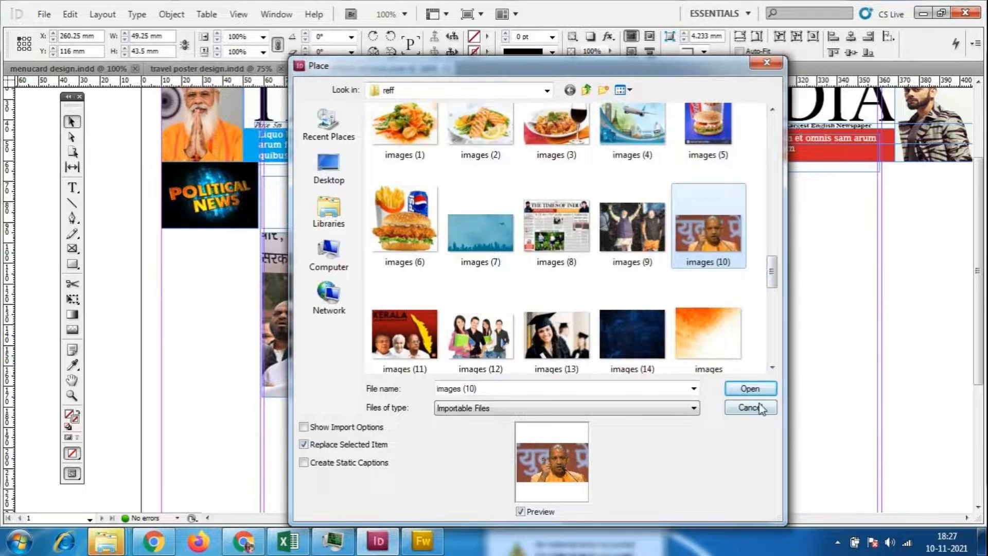
{"action": "left_click", "coordinate": [751, 388]}
- Fit the speaker photo content to its frame and adjust the frame to sit between the column guides
{"action": "right_click", "coordinate": [727, 309]}
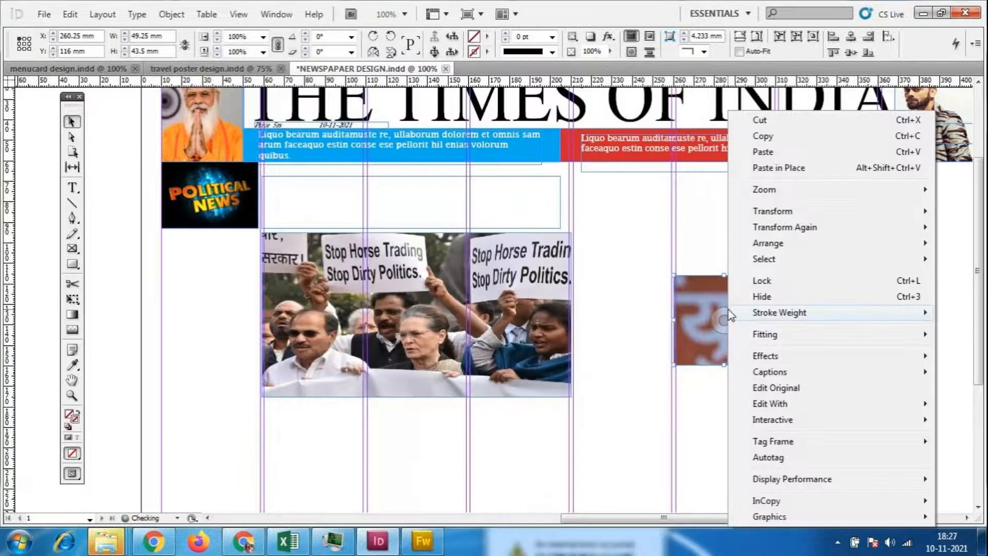
{"action": "mouse_move", "coordinate": [761, 335]}
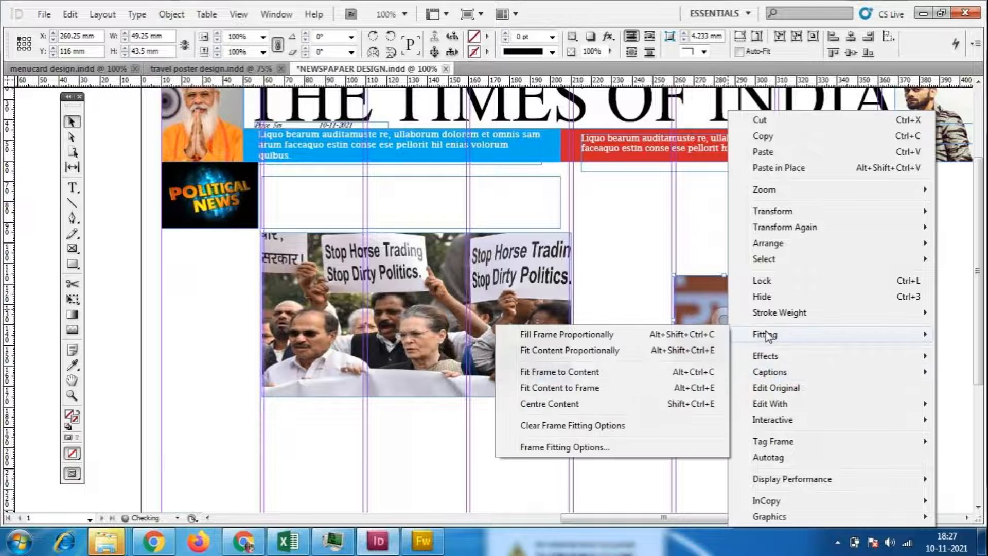
{"action": "left_click", "coordinate": [604, 387]}
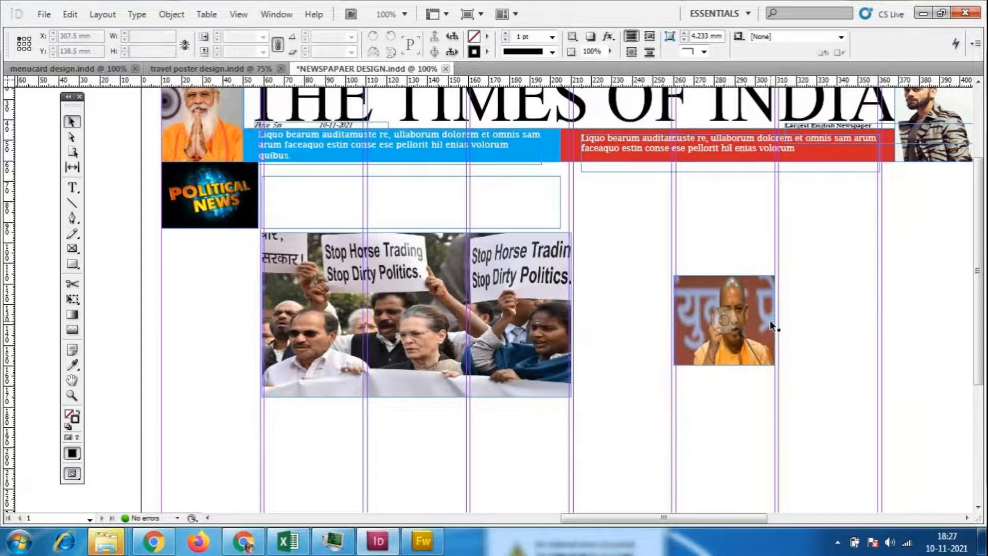
{"action": "left_click_drag", "start_coordinate": [756, 343], "coordinate": [776, 358]}
{"action": "left_click", "coordinate": [761, 363]}
{"action": "scroll", "coordinate": [731, 375], "scroll_direction": "down", "scroll_amount": 3}
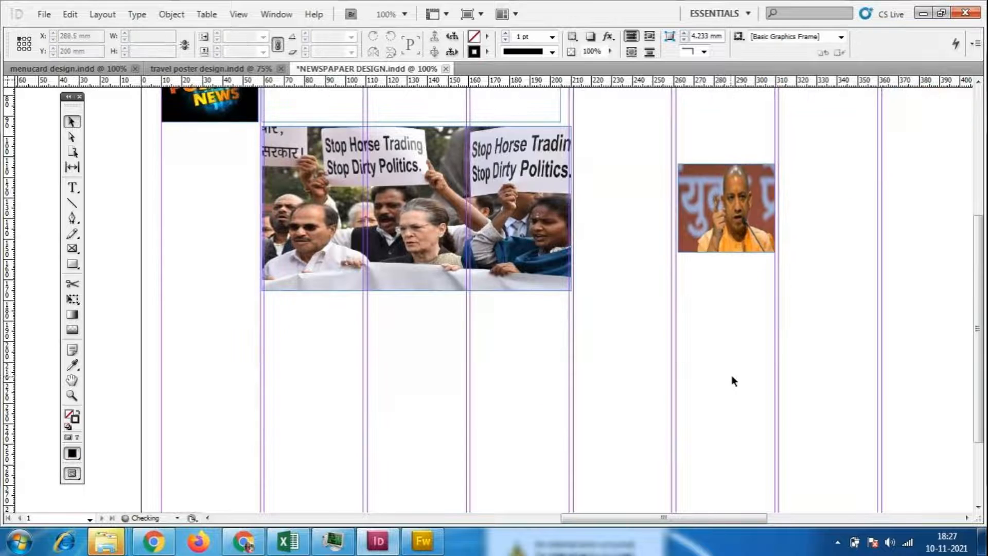
{"action": "scroll", "coordinate": [717, 375], "scroll_direction": "down", "scroll_amount": 1}
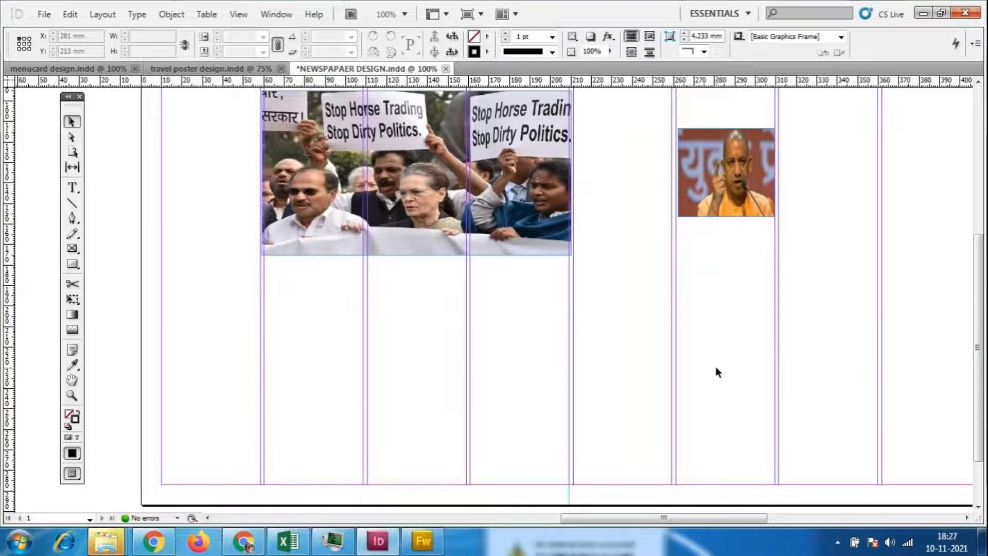
{"action": "scroll", "coordinate": [717, 371], "scroll_direction": "up", "scroll_amount": 3}
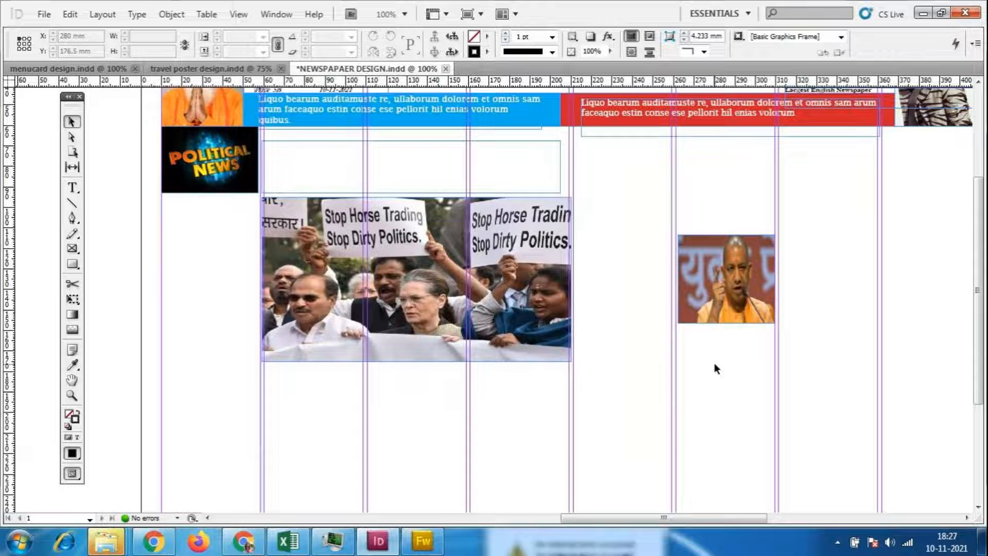
{"action": "left_click", "coordinate": [72, 249]}
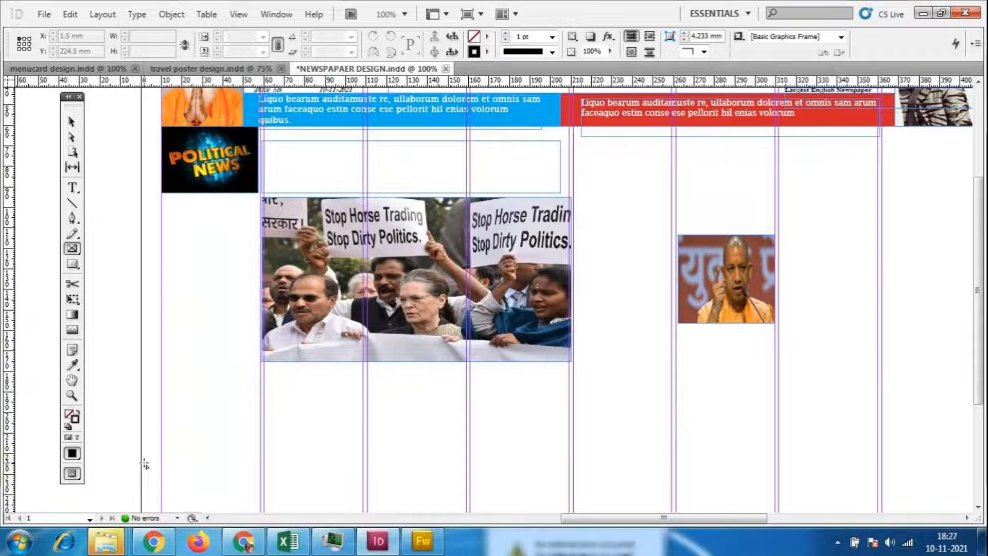
{"action": "mouse_move", "coordinate": [105, 540]}
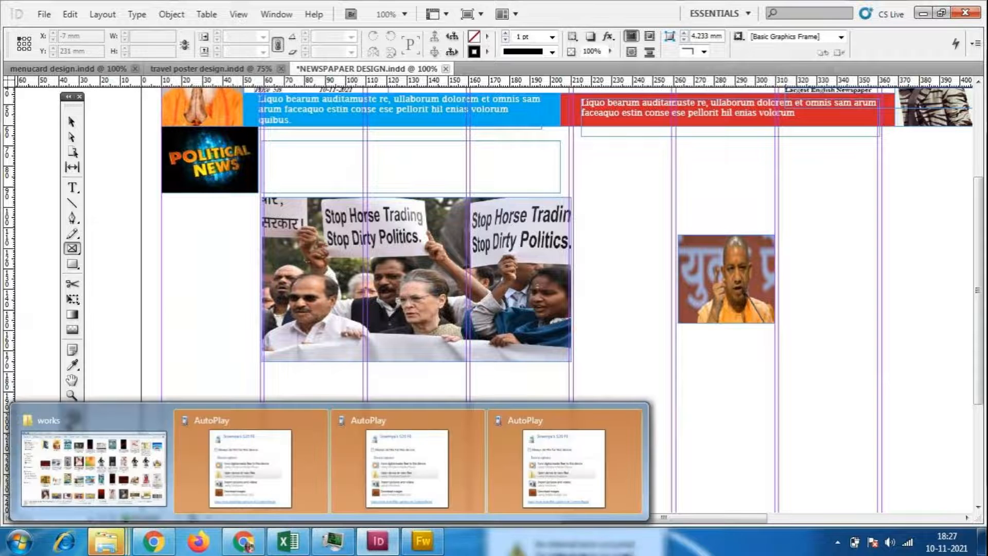
{"action": "key", "text": "v"}
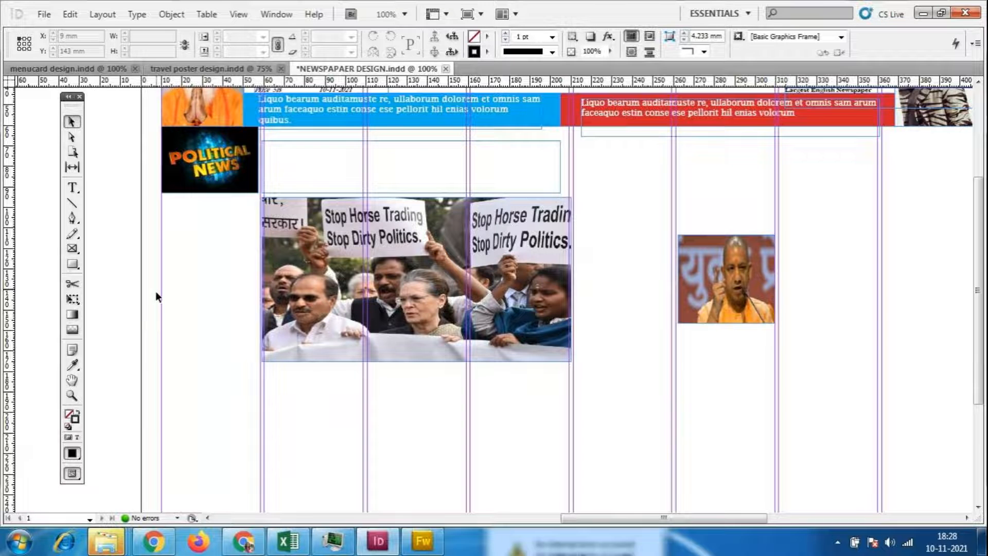
{"action": "left_click", "coordinate": [72, 189]}
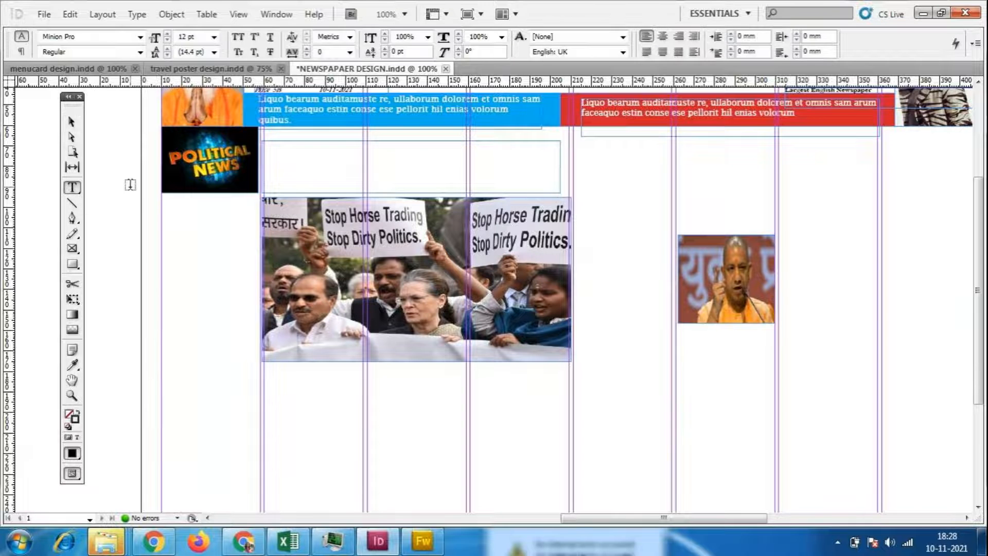
- Draw a rectangular picture frame about 48 × 38.5 mm in the column next to and below the speaker photo, at Y 185 mm
{"action": "left_click", "coordinate": [72, 248]}
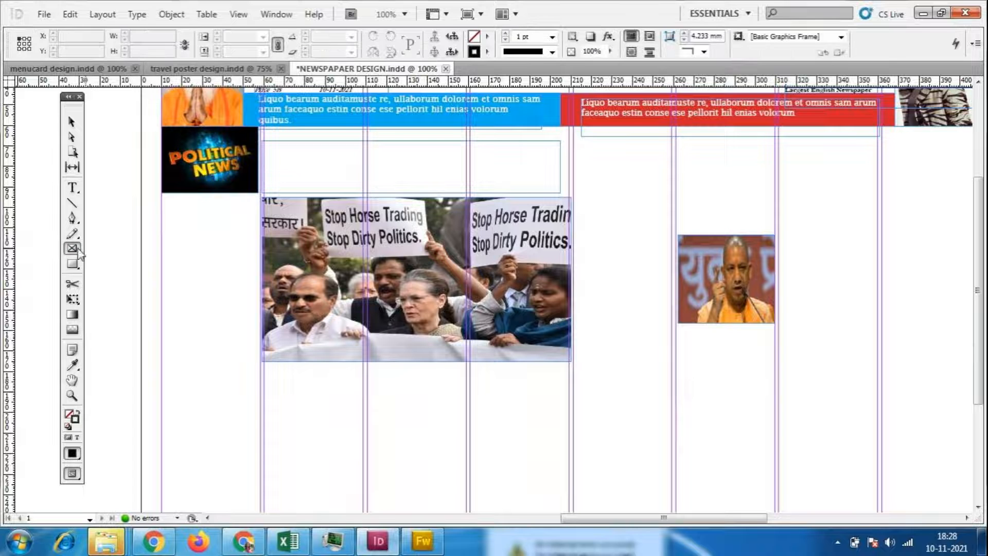
{"action": "left_click", "coordinate": [114, 249]}
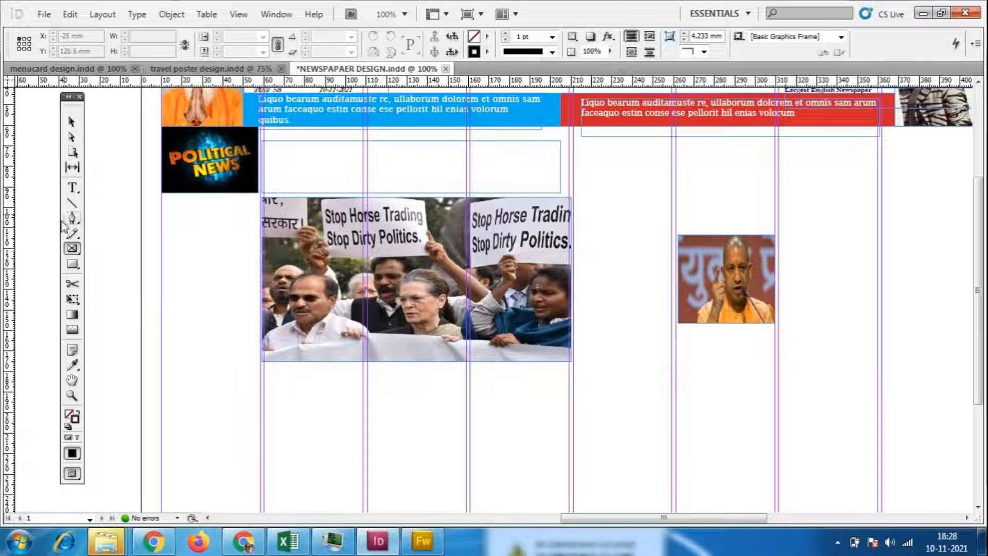
{"action": "mouse_move", "coordinate": [778, 382]}
{"action": "left_mouse_down"}
{"action": "mouse_move", "coordinate": [820, 458]}
{"action": "mouse_move", "coordinate": [877, 460]}
{"action": "left_mouse_up"}
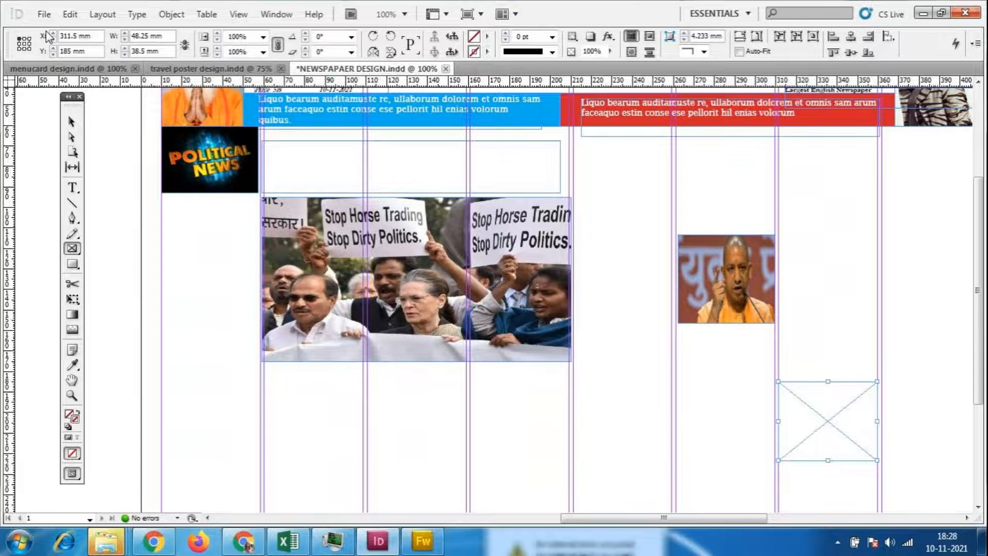
- Place the images (11) Kerala elections picture from the reff folder into the new frame
{"action": "left_click", "coordinate": [44, 14]}
{"action": "left_click", "coordinate": [67, 237]}
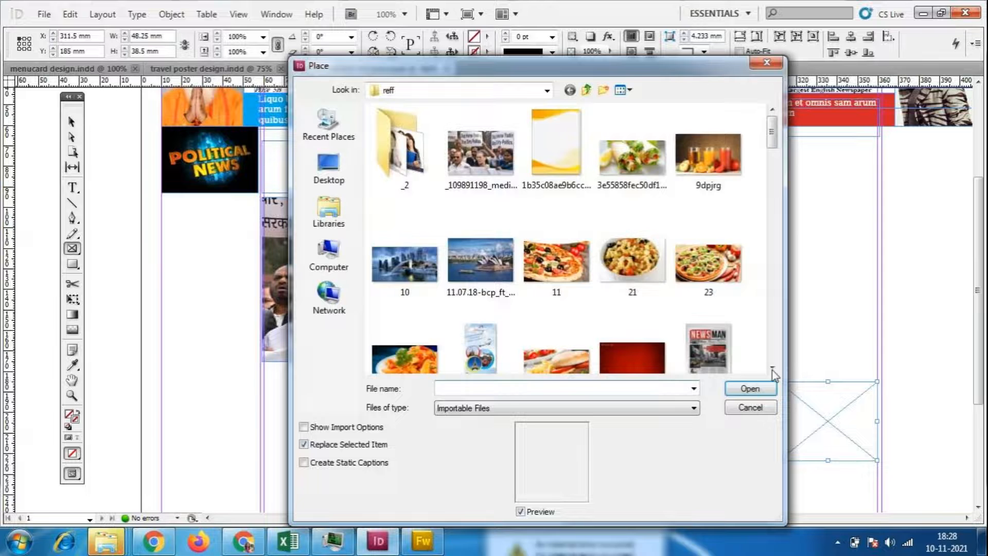
{"action": "left_click_drag", "start_coordinate": [771, 124], "coordinate": [774, 334]}
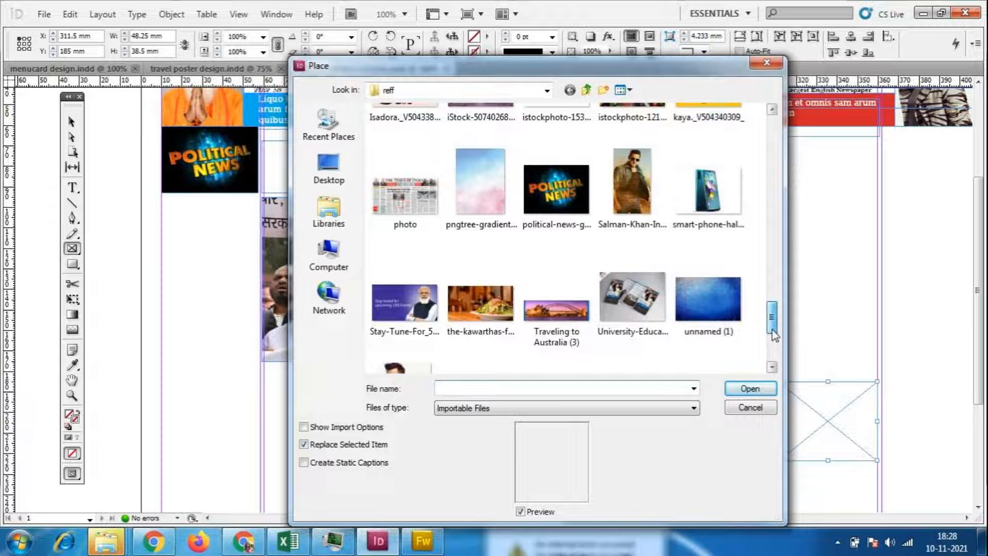
{"action": "left_click_drag", "start_coordinate": [774, 326], "coordinate": [774, 296]}
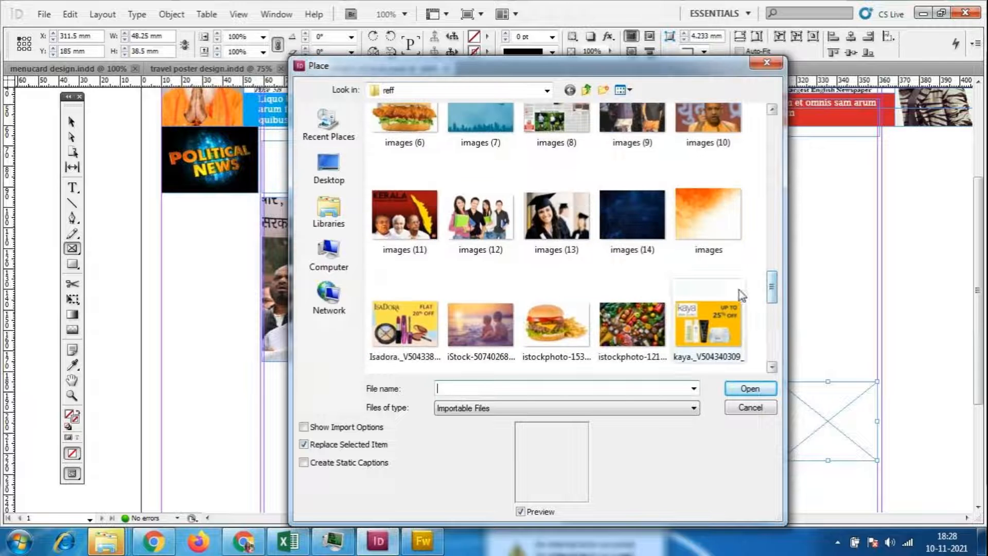
{"action": "left_click", "coordinate": [405, 216]}
{"action": "left_click", "coordinate": [741, 391]}
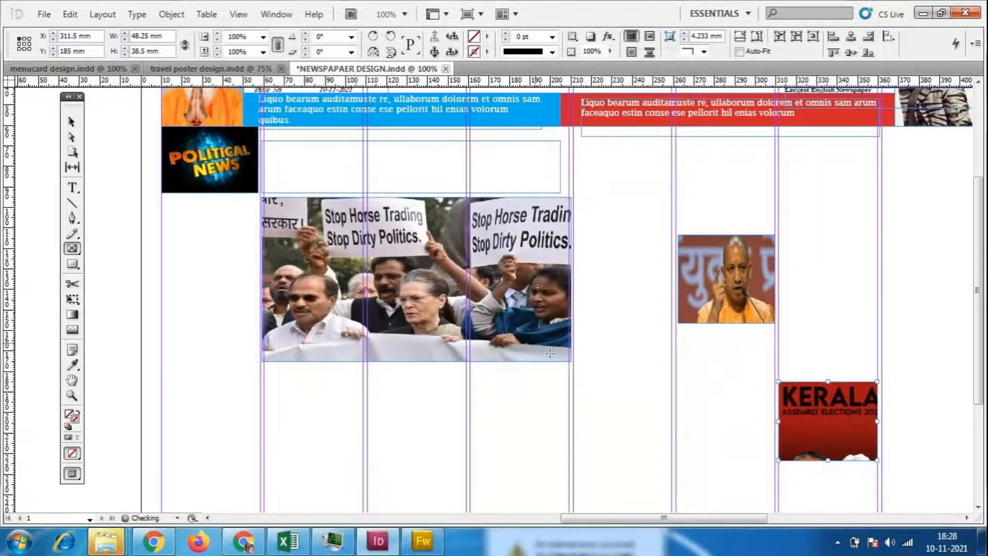
- Fit the Kerala elections picture to its frame and move the speaker photo above it, to X 312 mm, Y 65.333 mm
{"action": "right_click", "coordinate": [816, 435]}
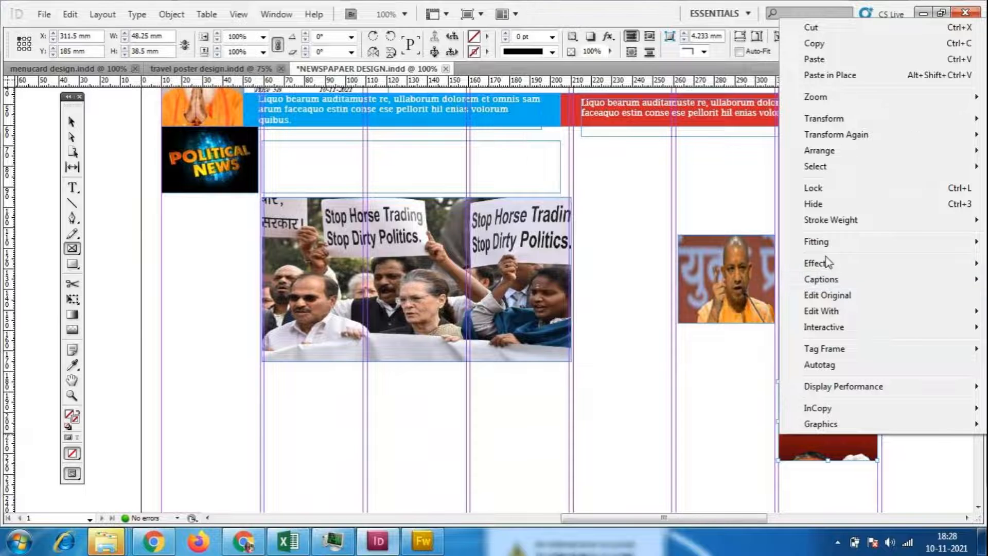
{"action": "mouse_move", "coordinate": [824, 251]}
{"action": "left_click", "coordinate": [641, 295]}
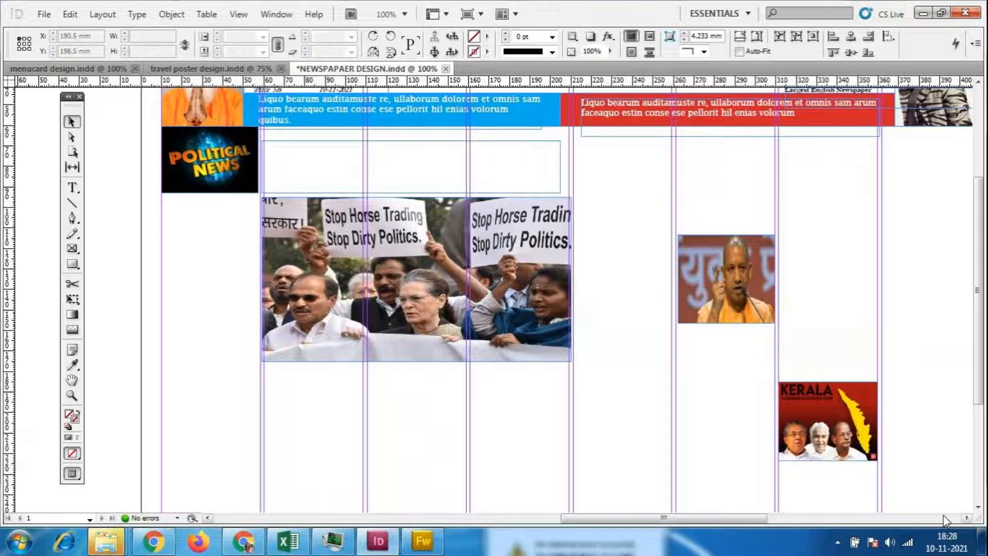
{"action": "scroll", "coordinate": [692, 401], "scroll_direction": "down", "scroll_amount": 3}
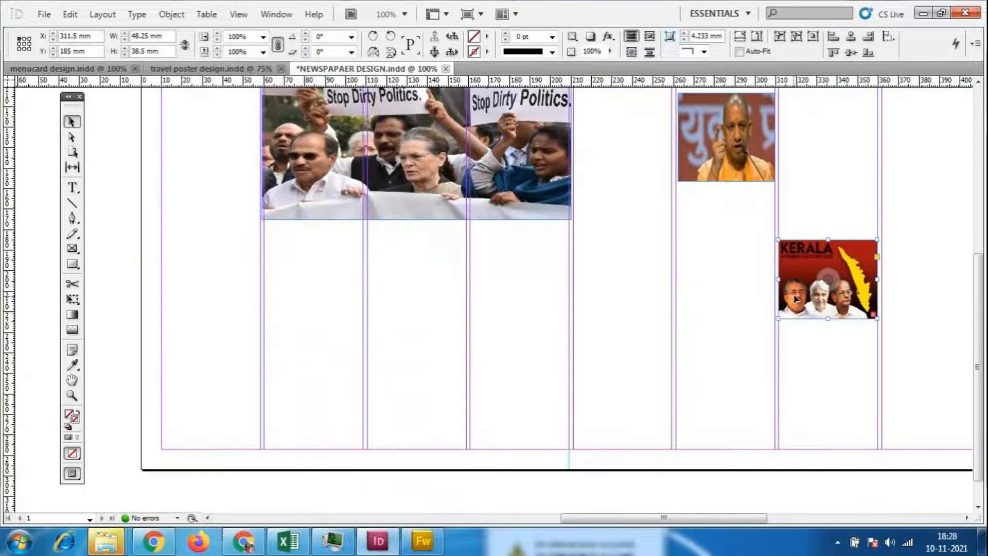
{"action": "scroll", "coordinate": [745, 322], "scroll_direction": "up", "scroll_amount": 3}
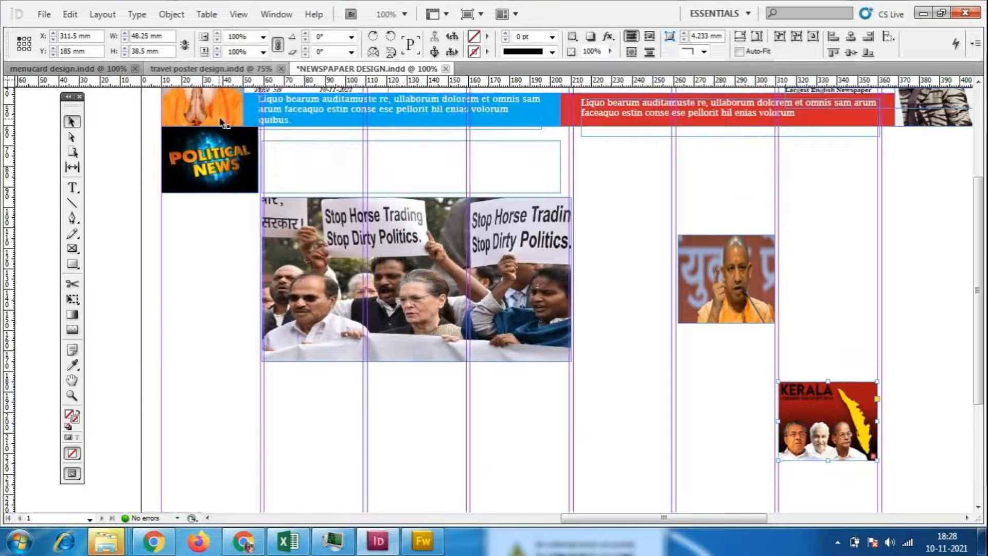
{"action": "left_click_drag", "start_coordinate": [730, 314], "coordinate": [834, 223]}
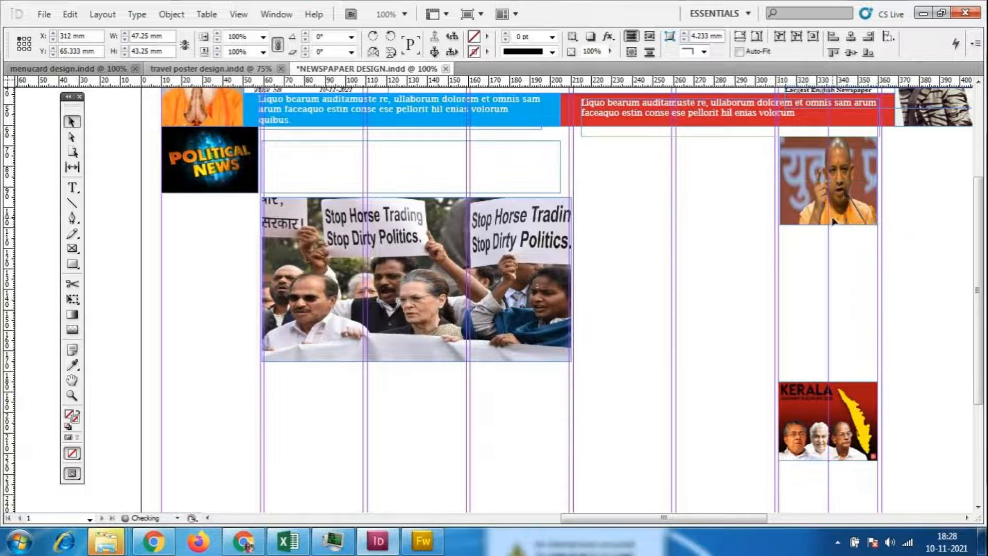
- Move and enlarge the Kerala frame across two columns, about 97.5 × 52.5 mm at X 213, Y 186.5 mm, and fit its content
{"action": "left_click_drag", "start_coordinate": [855, 441], "coordinate": [776, 492]}
{"action": "right_click", "coordinate": [656, 493]}
{"action": "mouse_move", "coordinate": [708, 291]}
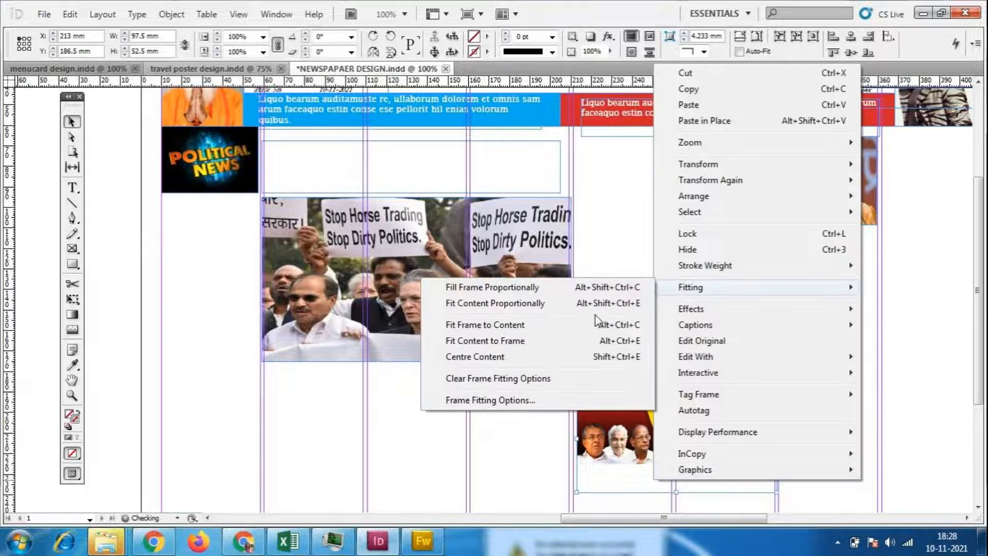
{"action": "left_click", "coordinate": [560, 340]}
{"action": "left_click", "coordinate": [876, 420]}
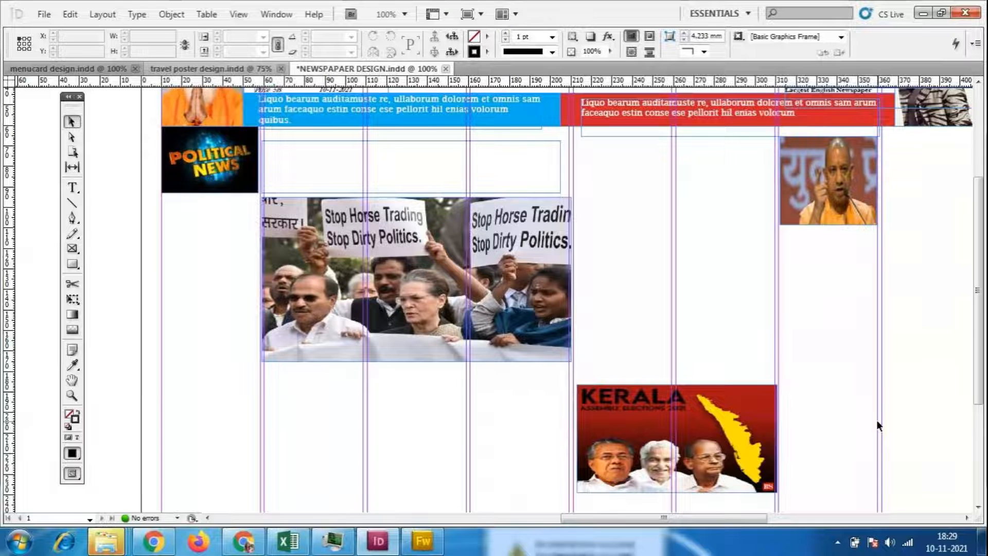
- Resize the Kerala picture frame to about 95 × 55 mm and fit the picture content to the frame
{"action": "left_click", "coordinate": [725, 484]}
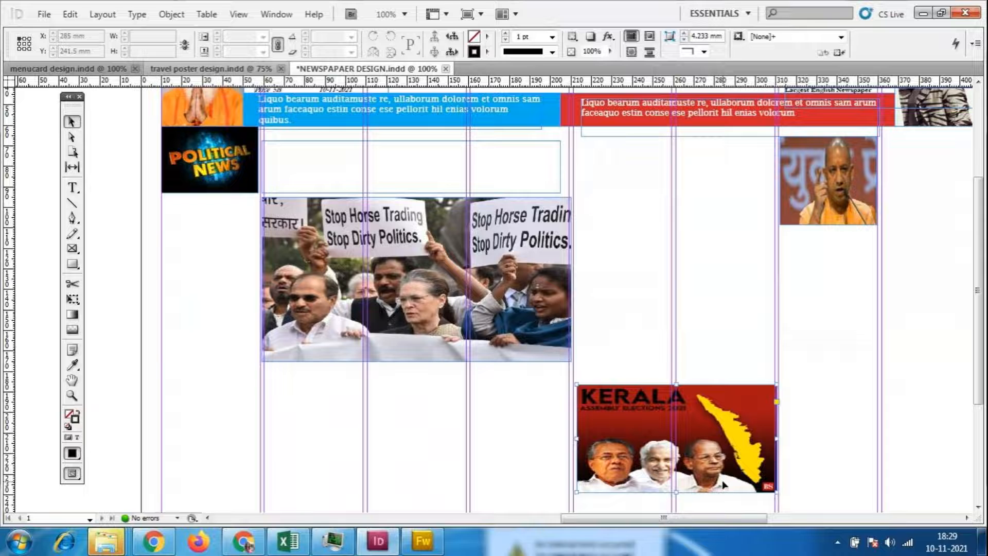
{"action": "left_click_drag", "start_coordinate": [778, 492], "coordinate": [774, 486]}
{"action": "left_click", "coordinate": [773, 486]}
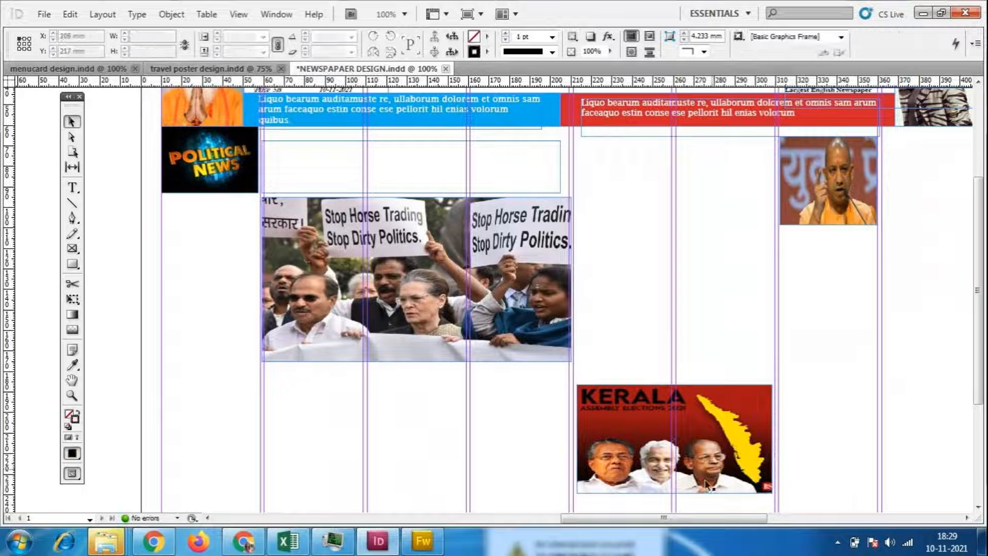
{"action": "scroll", "coordinate": [842, 436], "scroll_direction": "down", "scroll_amount": 3}
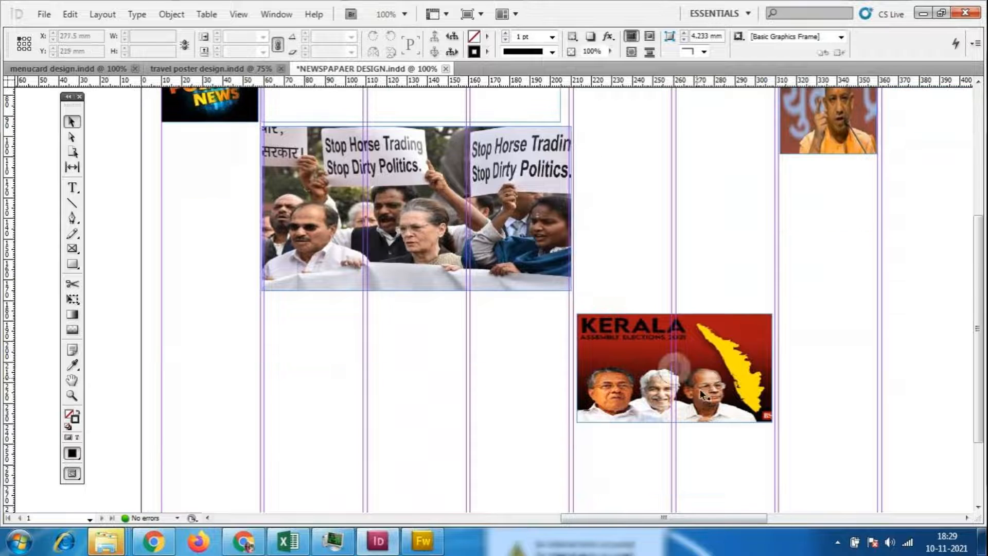
{"action": "left_click", "coordinate": [675, 423]}
{"action": "left_click_drag", "start_coordinate": [675, 426], "coordinate": [675, 425]}
{"action": "right_click", "coordinate": [708, 391]}
{"action": "mouse_move", "coordinate": [766, 333]}
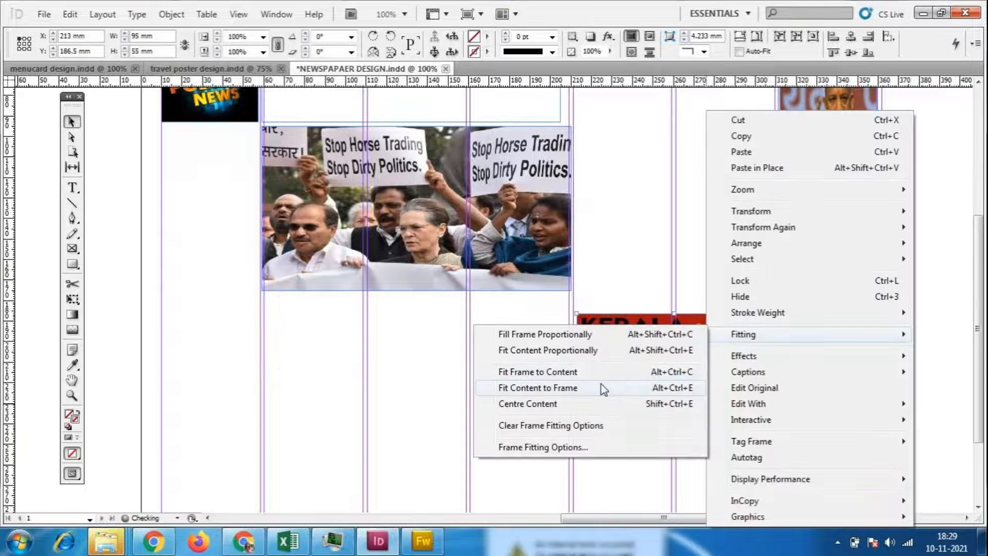
{"action": "left_click", "coordinate": [603, 386]}
{"action": "left_click", "coordinate": [792, 395]}
{"action": "scroll", "coordinate": [816, 386], "scroll_direction": "up", "scroll_amount": 3}
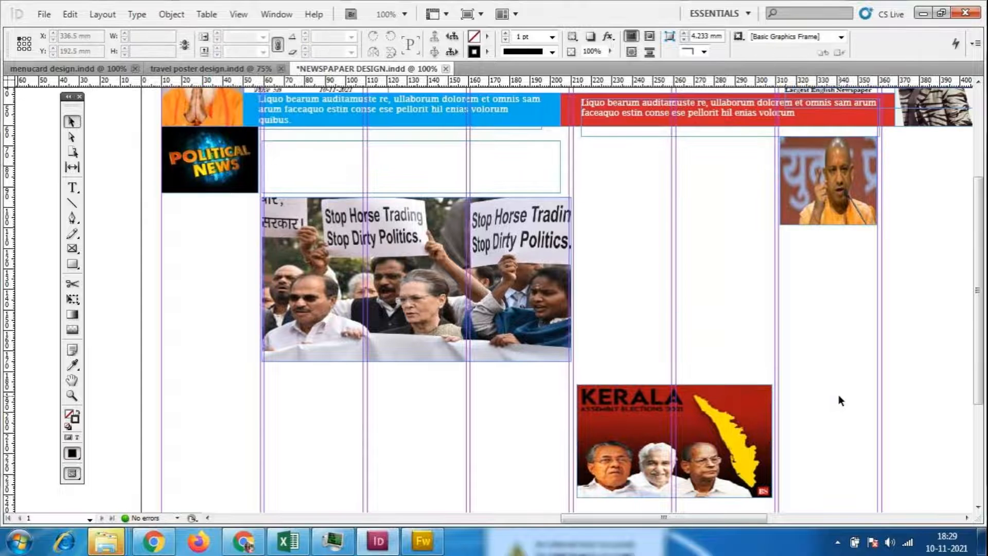
- Give the speaker photo frame a 2 pt stroke
{"action": "left_click", "coordinate": [795, 209]}
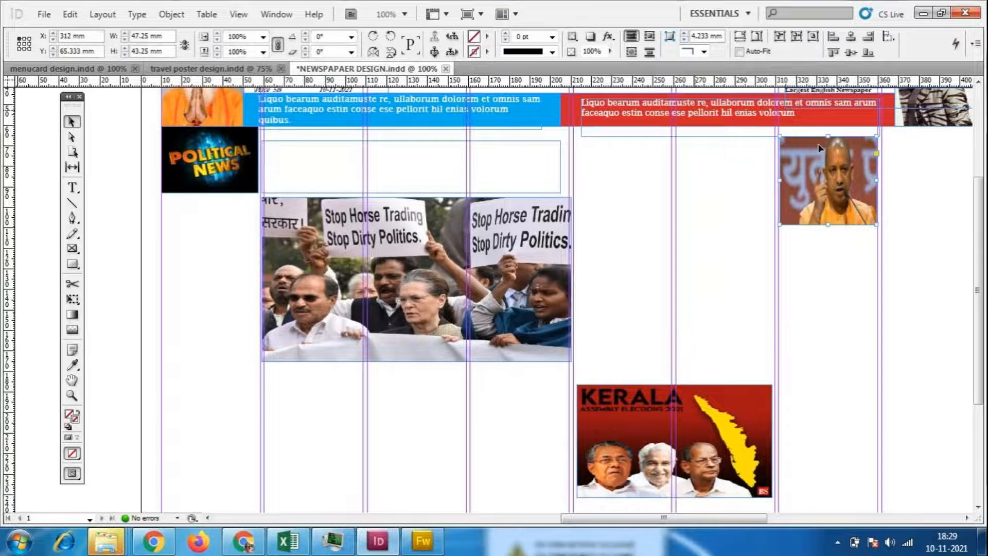
{"action": "left_click", "coordinate": [551, 36]}
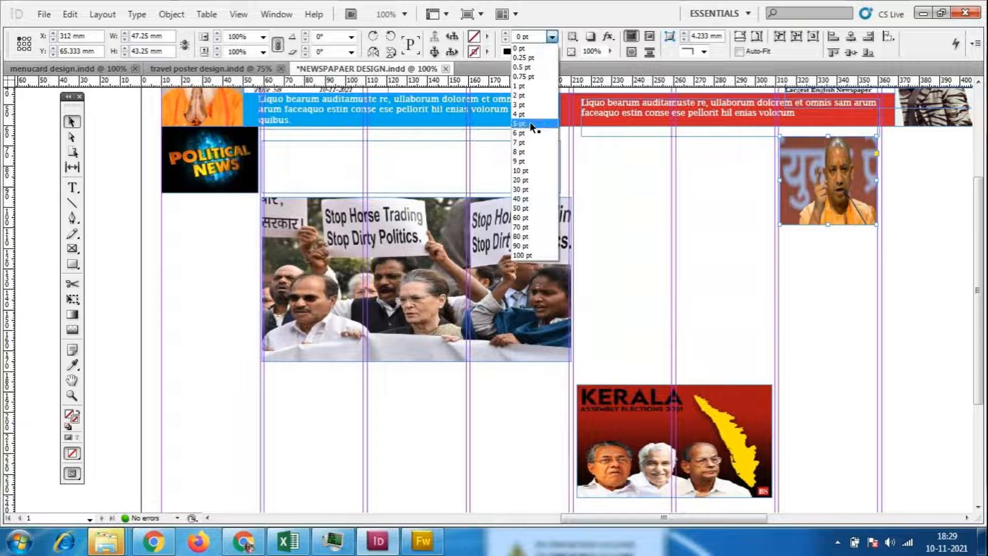
{"action": "left_click", "coordinate": [530, 124]}
{"action": "left_click", "coordinate": [552, 37]}
{"action": "left_click", "coordinate": [512, 98]}
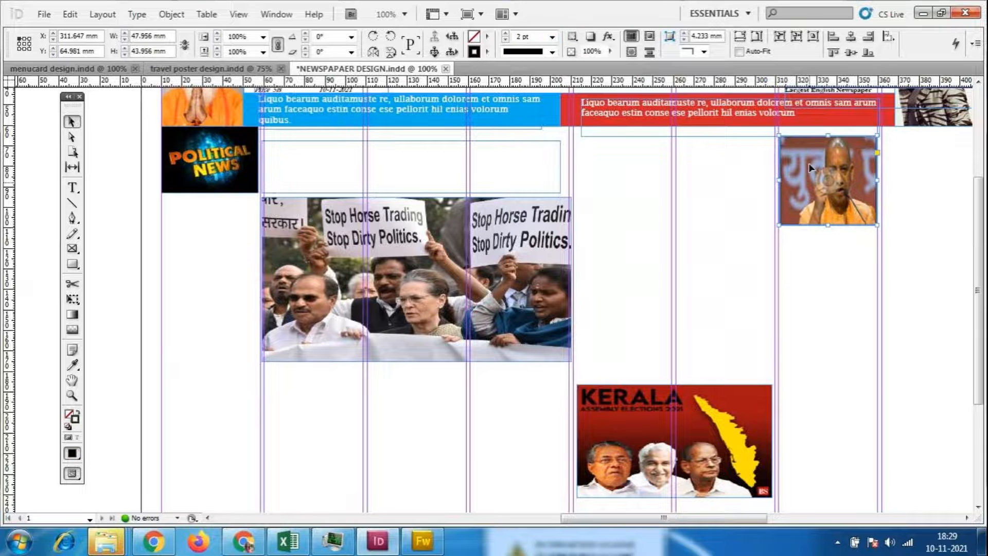
{"action": "left_click", "coordinate": [801, 232]}
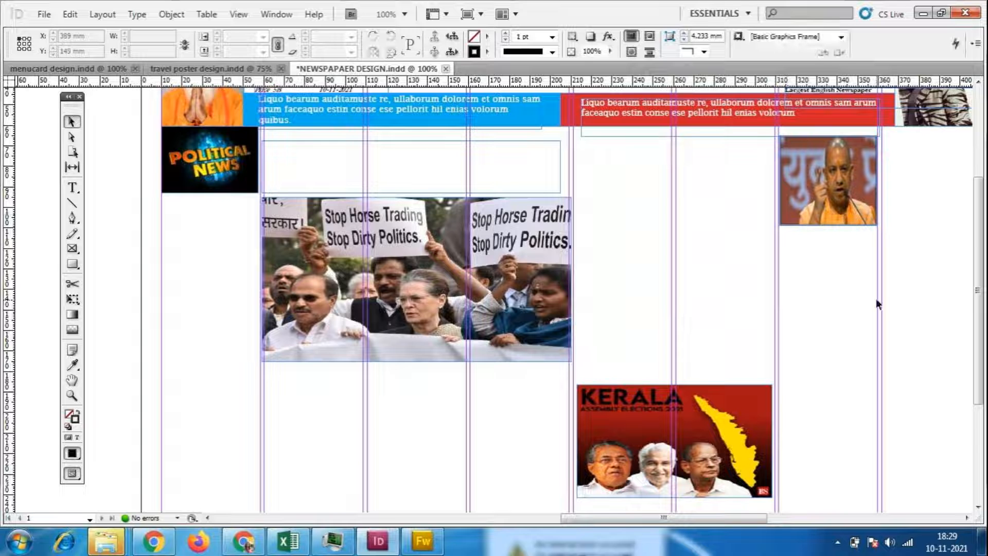
- Extend the protest picture's frame downward to a height of 84 mm and fit the content to the frame
{"action": "left_click", "coordinate": [516, 350]}
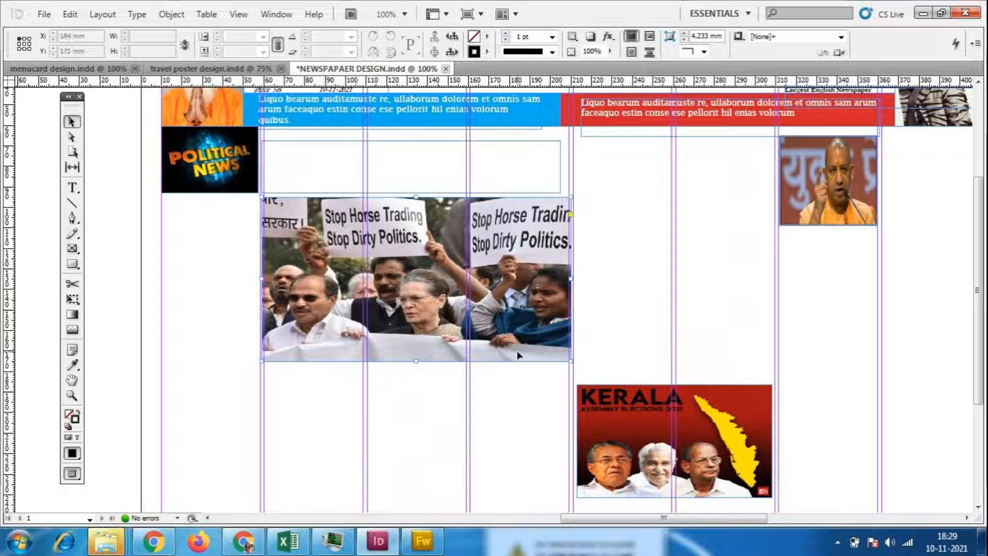
{"action": "left_click_drag", "start_coordinate": [415, 361], "coordinate": [416, 371]}
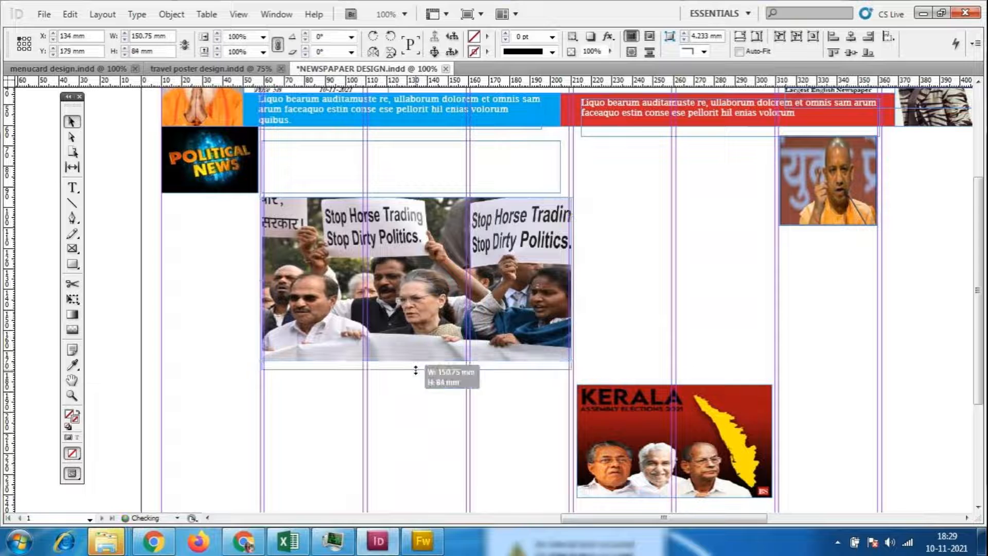
{"action": "right_click", "coordinate": [415, 282]}
{"action": "mouse_move", "coordinate": [591, 334]}
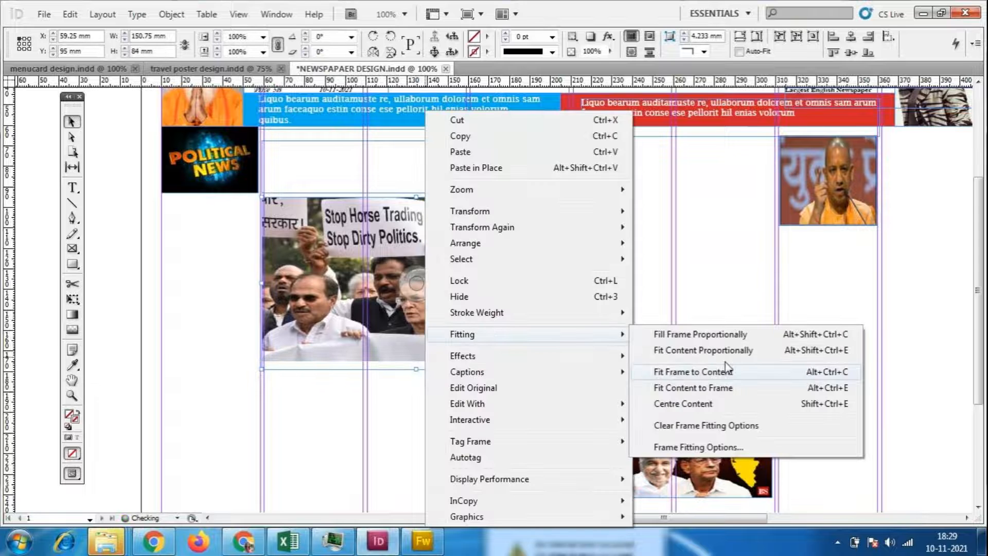
{"action": "left_click", "coordinate": [714, 388]}
- Give the protest picture frame a black 2 pt stroke
{"action": "left_click", "coordinate": [487, 51]}
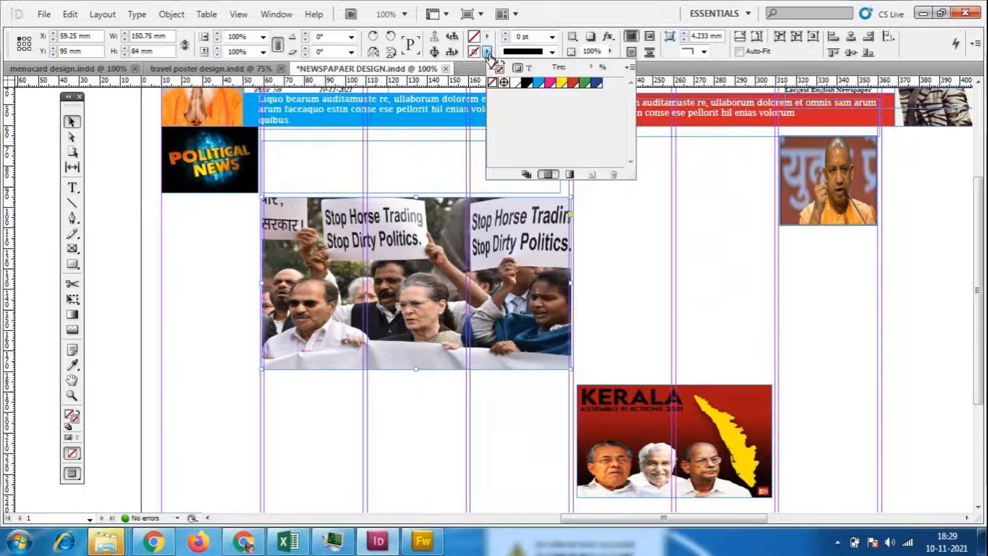
{"action": "left_click", "coordinate": [526, 82]}
{"action": "left_click", "coordinate": [552, 37]}
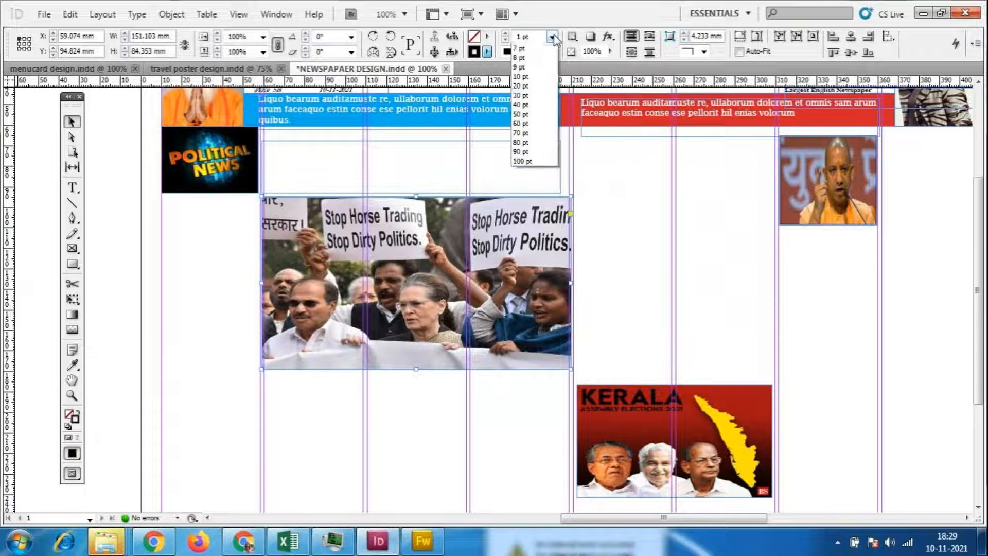
{"action": "scroll", "coordinate": [535, 103], "scroll_direction": "up", "scroll_amount": 3}
{"action": "left_click", "coordinate": [541, 97]}
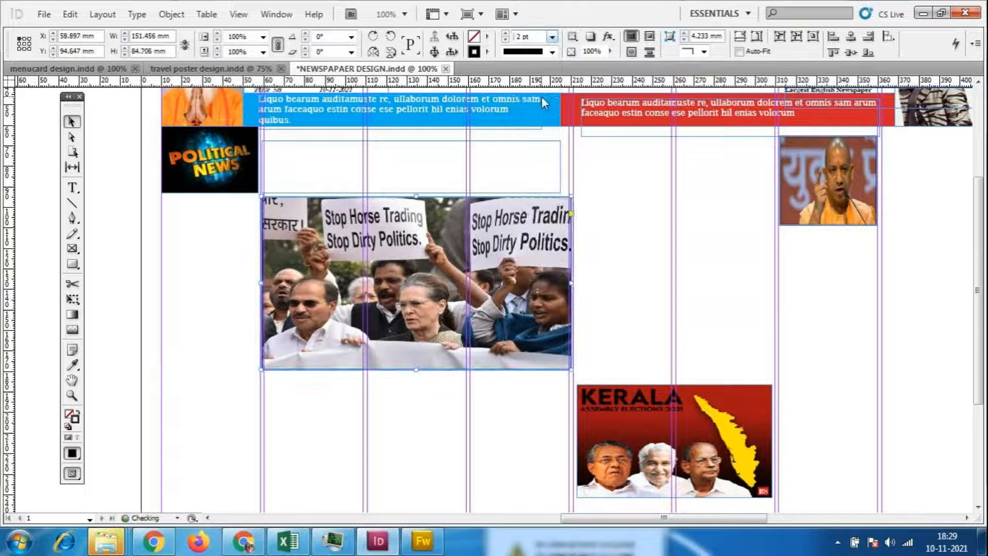
{"action": "left_click", "coordinate": [598, 255]}
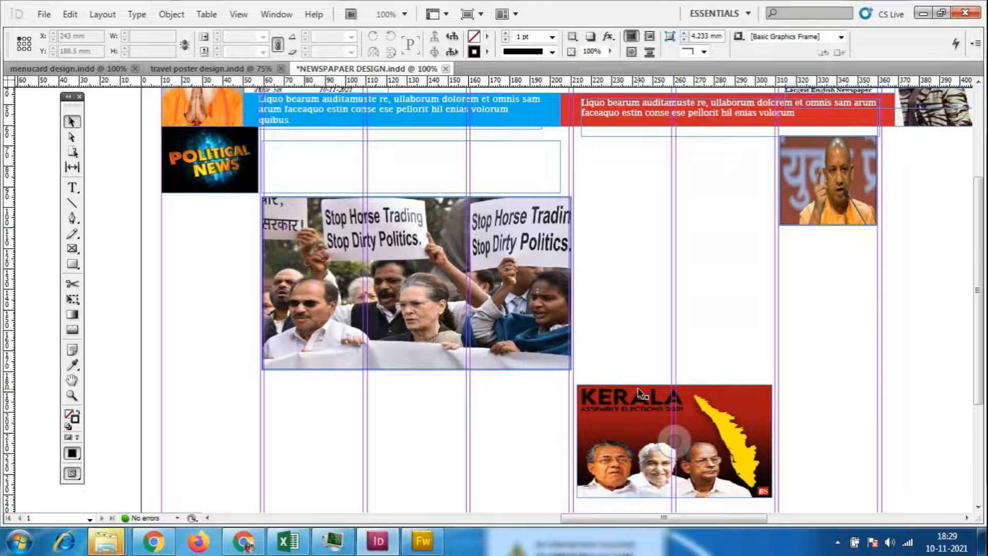
- Draw a rectangular picture frame about 48 × 29 mm at the foot of the page's last column, against the bottom margin
{"action": "scroll", "coordinate": [699, 290], "scroll_direction": "down", "scroll_amount": 5}
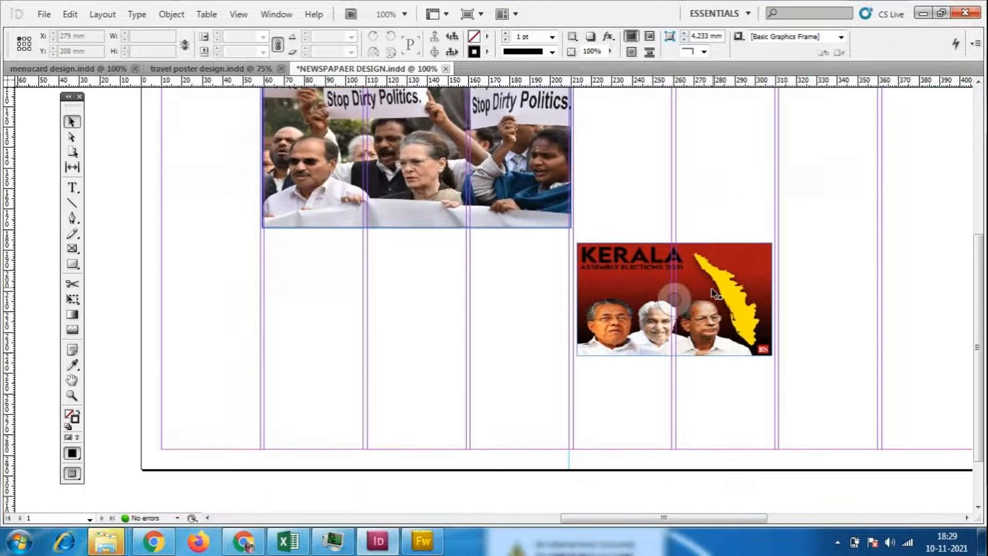
{"action": "scroll", "coordinate": [712, 288], "scroll_direction": "up", "scroll_amount": 7}
{"action": "scroll", "coordinate": [712, 277], "scroll_direction": "down", "scroll_amount": 9}
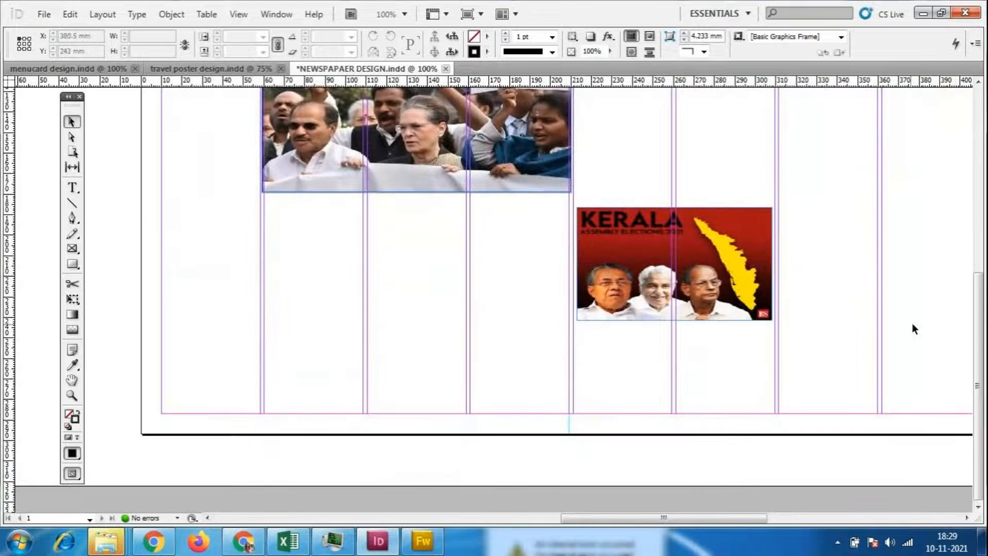
{"action": "left_click_drag", "start_coordinate": [668, 517], "coordinate": [745, 519]}
{"action": "key", "text": "f"}
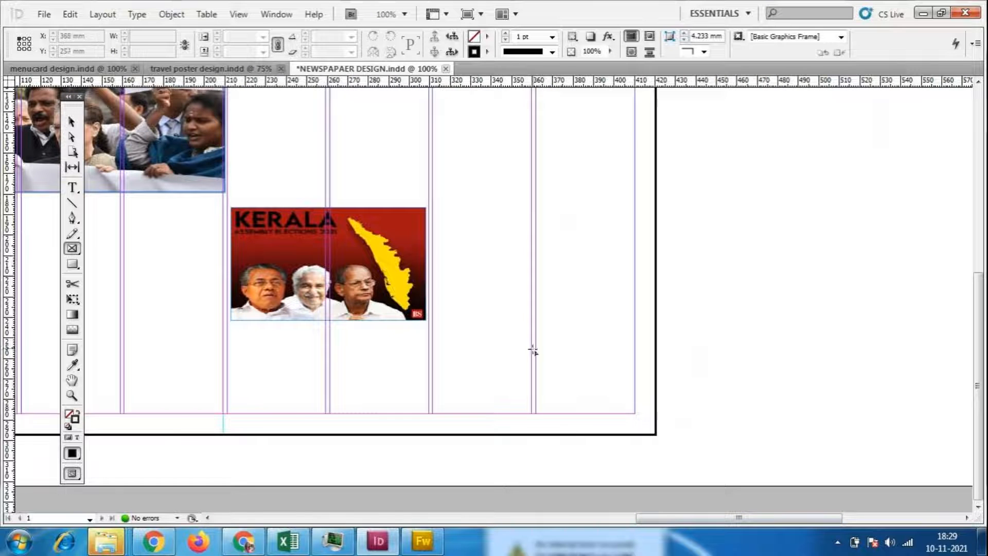
{"action": "left_click_drag", "start_coordinate": [535, 349], "coordinate": [636, 413]}
- Place the VLCC-440X300._V504319320_ advert image from the reff folder into the new frame
{"action": "left_click", "coordinate": [44, 14]}
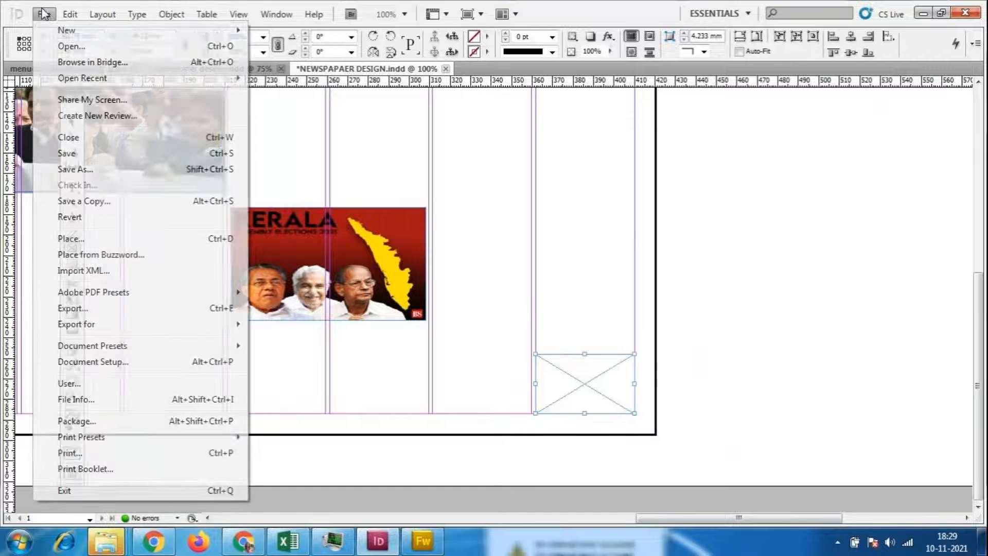
{"action": "left_click", "coordinate": [76, 239]}
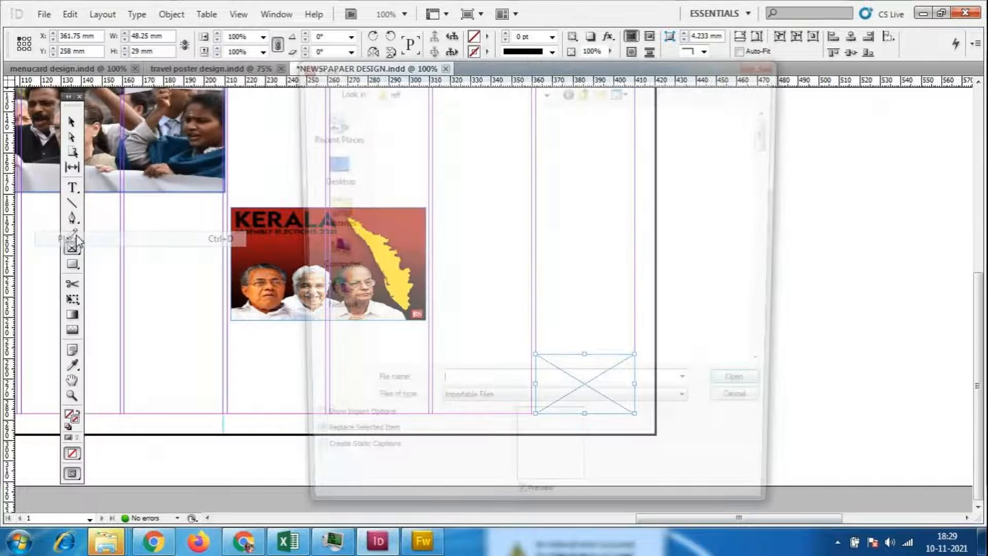
{"action": "scroll", "coordinate": [772, 167], "scroll_direction": "down", "scroll_amount": 3}
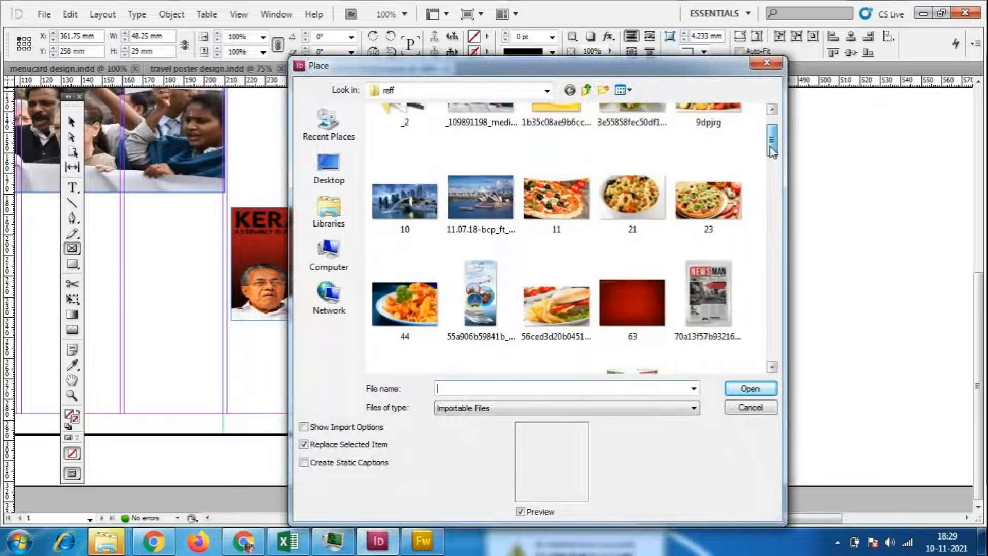
{"action": "left_click_drag", "start_coordinate": [770, 161], "coordinate": [789, 351]}
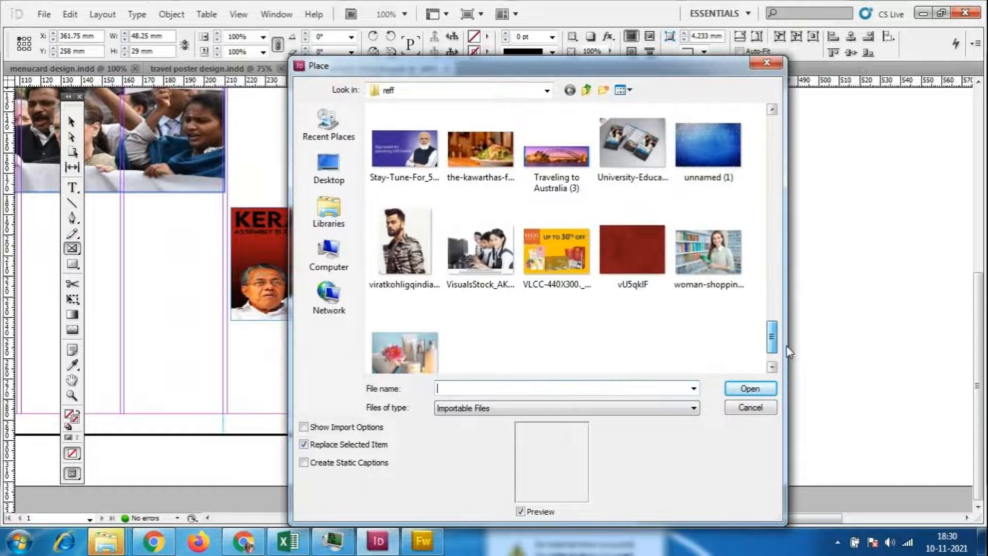
{"action": "left_click", "coordinate": [582, 276]}
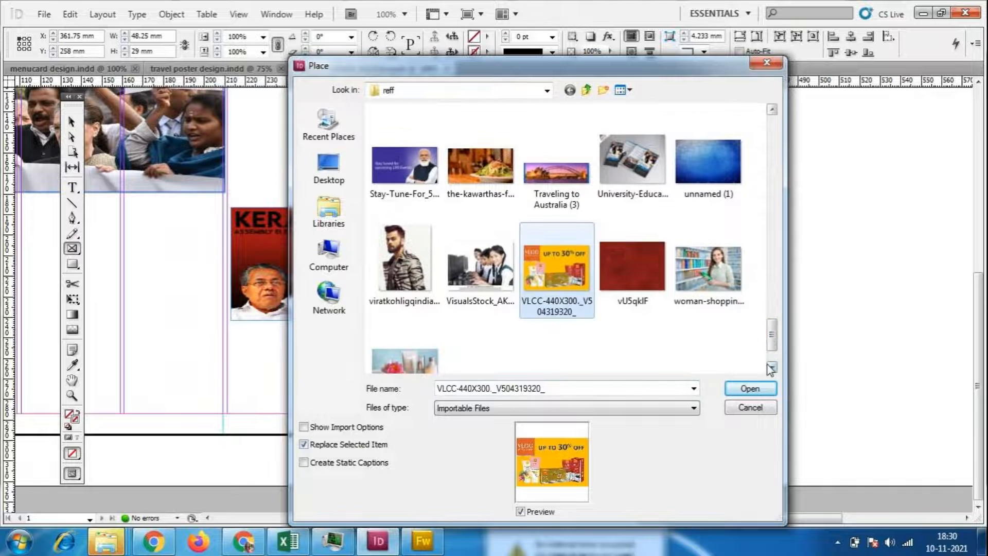
{"action": "left_click", "coordinate": [760, 386]}
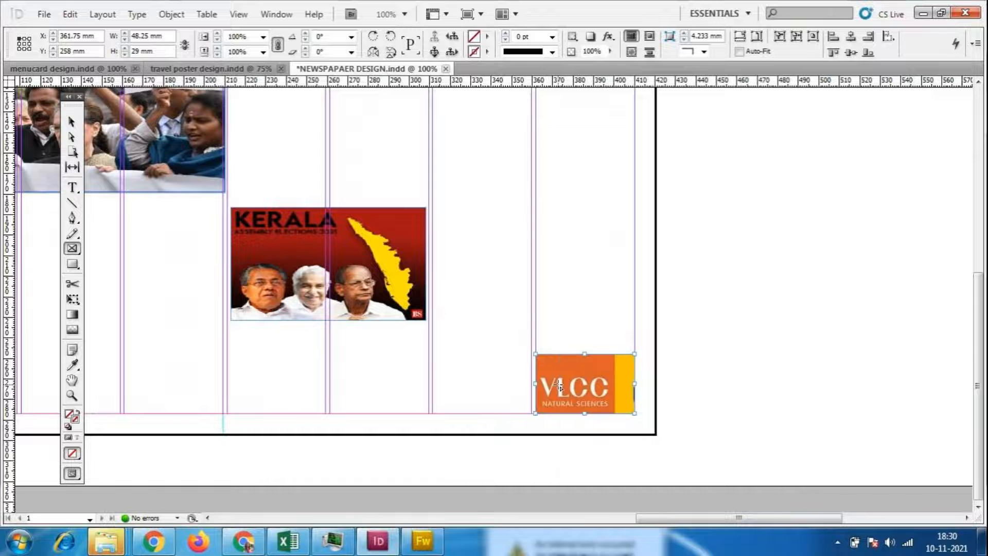
- Fit the VLCC advert image to its frame at the foot of the page's last column
{"action": "right_click", "coordinate": [560, 373]}
{"action": "mouse_move", "coordinate": [597, 338]}
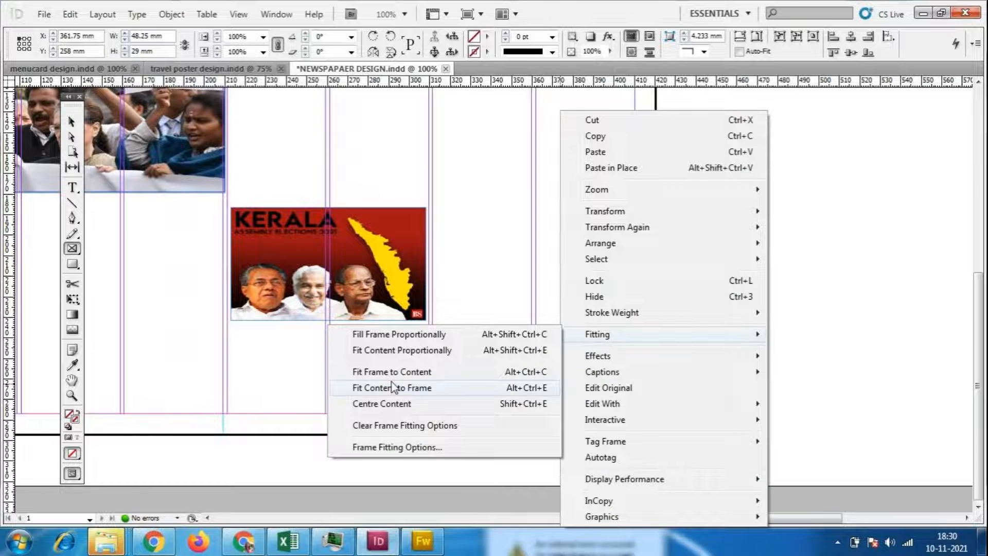
{"action": "left_click", "coordinate": [469, 387]}
- Extend the advert frame upward to a height of 43 mm and fit the image to the enlarged frame
{"action": "key", "text": "v"}
{"action": "left_click_drag", "start_coordinate": [587, 354], "coordinate": [585, 325]}
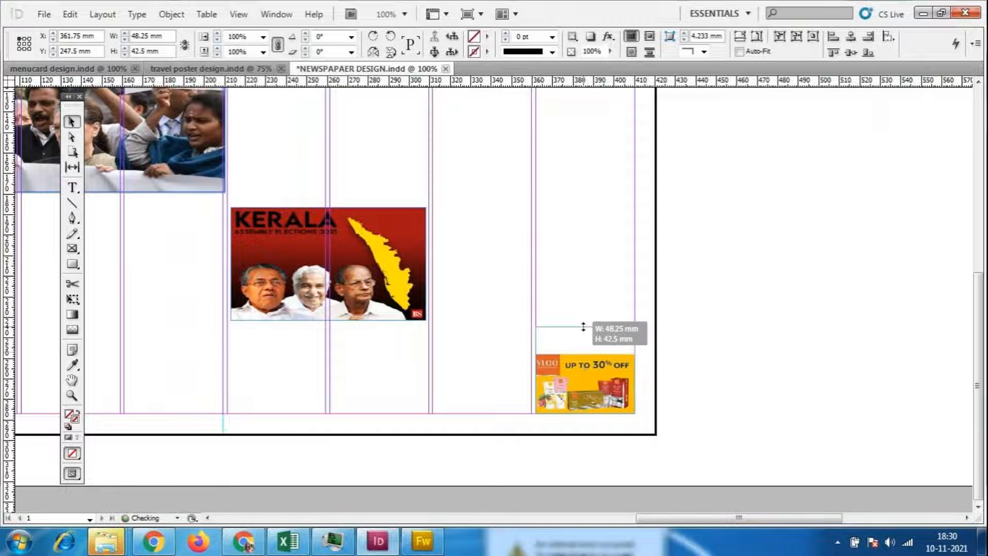
{"action": "right_click", "coordinate": [583, 376]}
{"action": "mouse_move", "coordinate": [620, 340]}
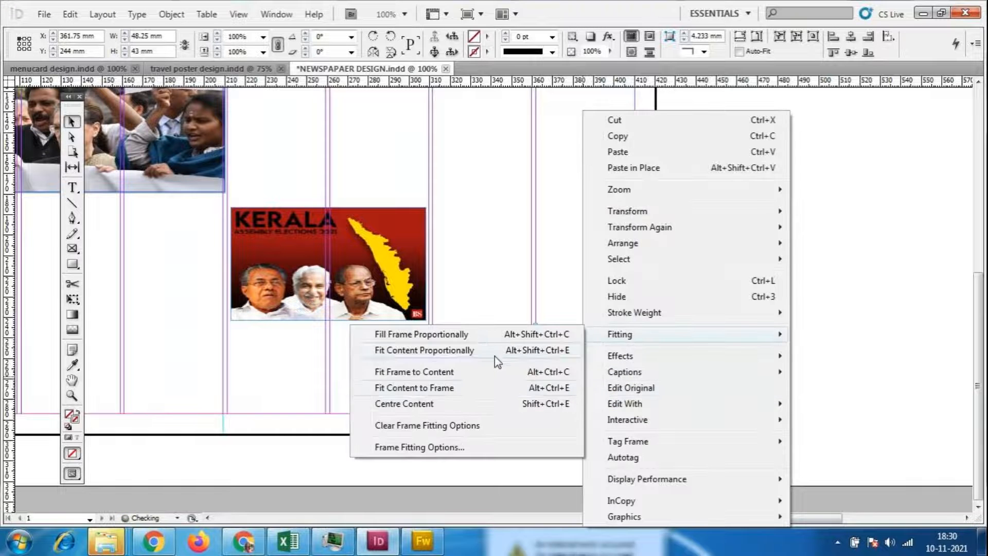
{"action": "left_click", "coordinate": [514, 388]}
{"action": "left_click", "coordinate": [702, 450]}
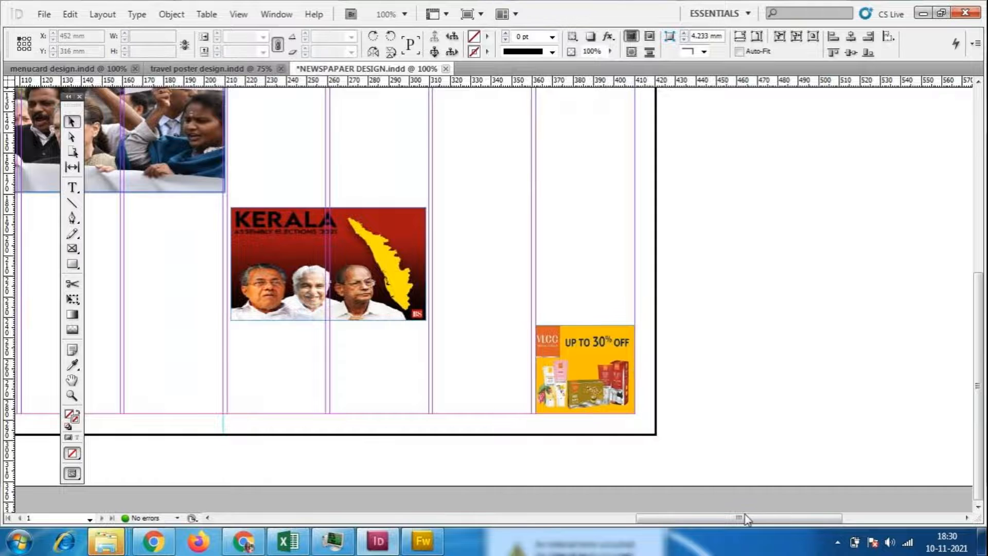
- Examine the page from the masthead to the bottom margin to check the placed pictures and the remaining empty columns
{"action": "left_click_drag", "start_coordinate": [745, 518], "coordinate": [704, 521]}
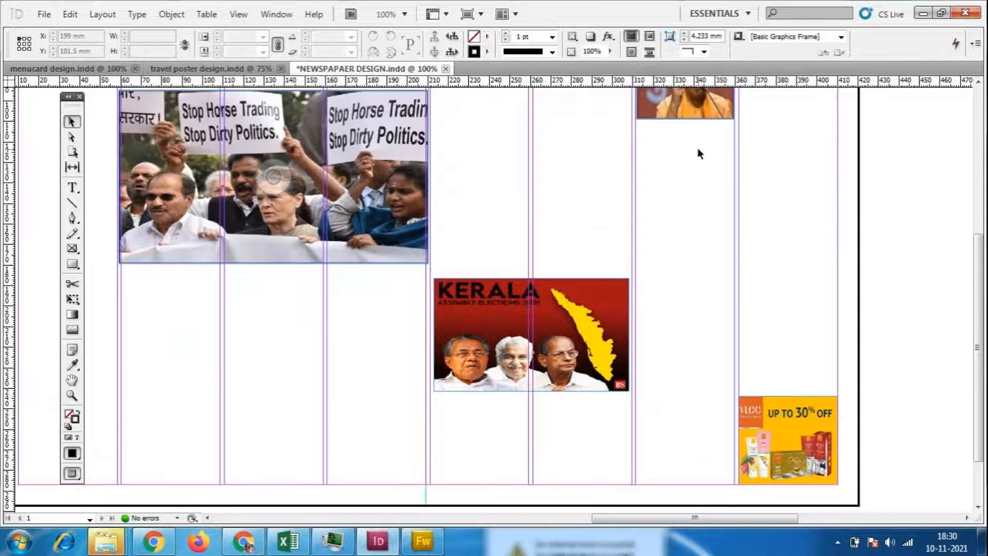
{"action": "scroll", "coordinate": [696, 150], "scroll_direction": "up", "scroll_amount": 5}
{"action": "scroll", "coordinate": [740, 415], "scroll_direction": "down", "scroll_amount": 7}
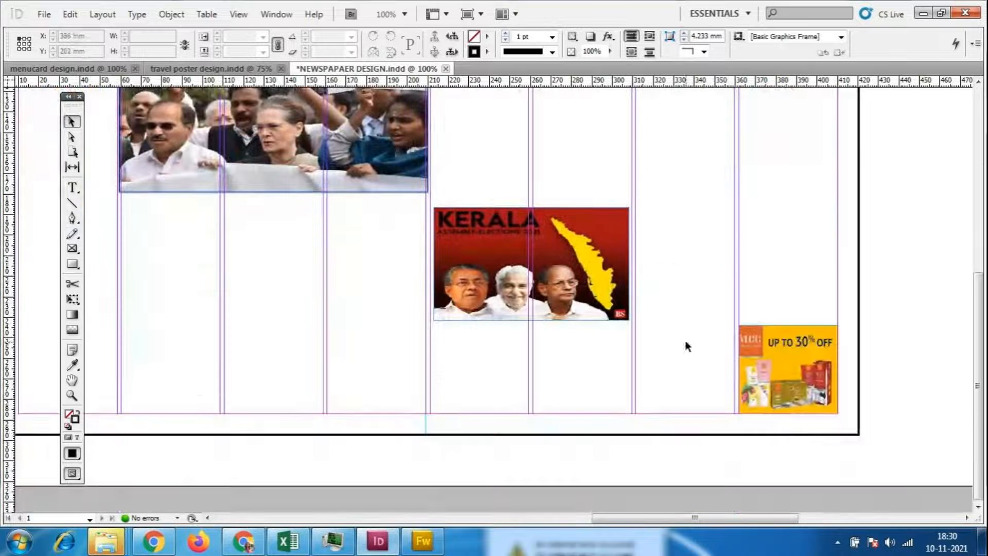
{"action": "mouse_move", "coordinate": [763, 521]}
{"action": "left_mouse_down"}
{"action": "mouse_move", "coordinate": [706, 521]}
{"action": "mouse_move", "coordinate": [762, 522]}
{"action": "left_mouse_up"}
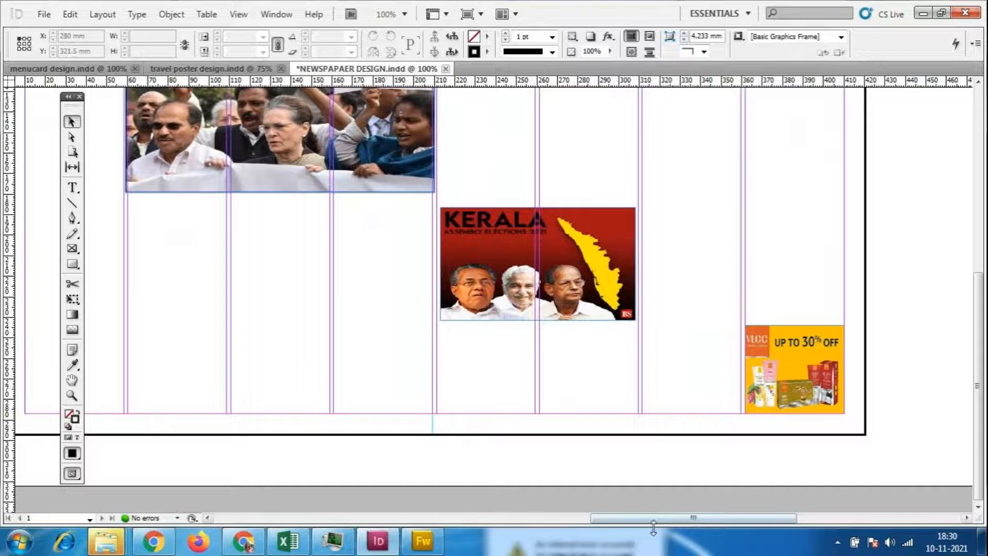
{"action": "left_click", "coordinate": [632, 529]}
{"action": "left_click", "coordinate": [505, 333]}
{"action": "scroll", "coordinate": [505, 333], "scroll_direction": "up", "scroll_amount": 6}
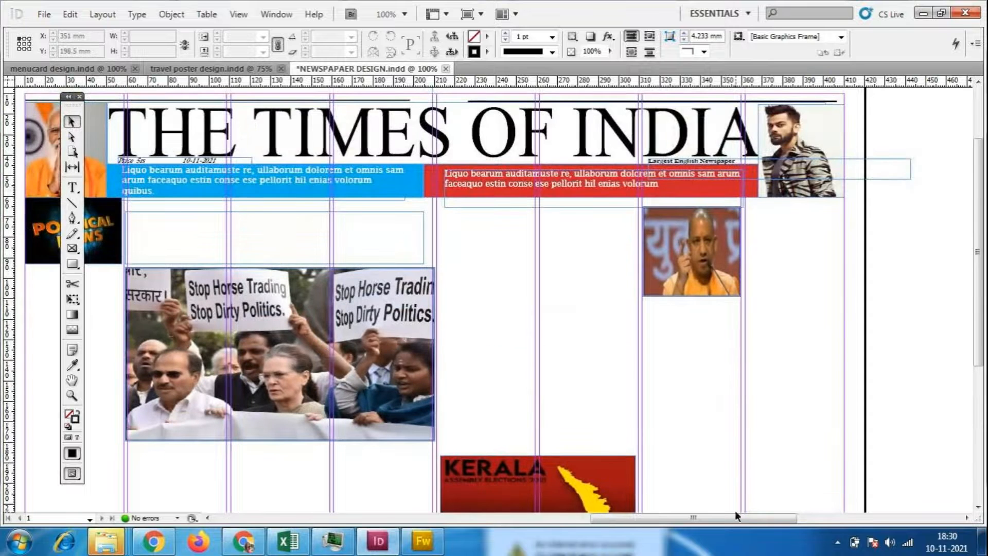
{"action": "left_click_drag", "start_coordinate": [735, 516], "coordinate": [660, 523]}
{"action": "scroll", "coordinate": [504, 298], "scroll_direction": "down", "scroll_amount": 5}
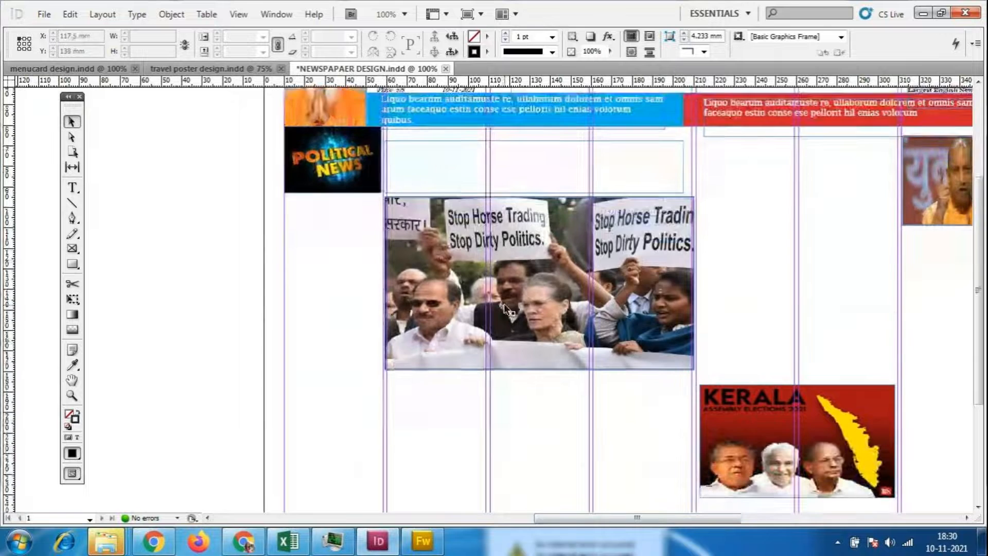
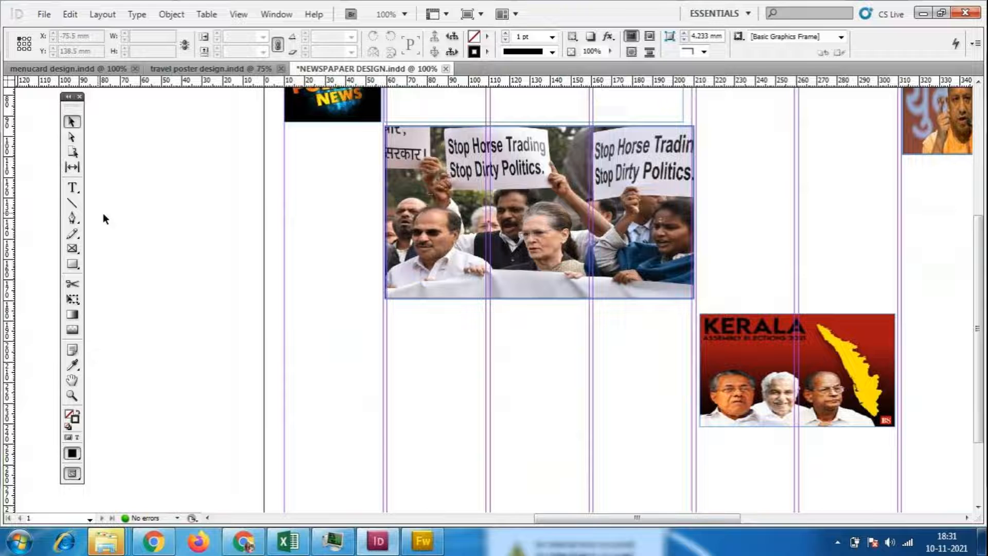
{"action": "left_click", "coordinate": [72, 203]}
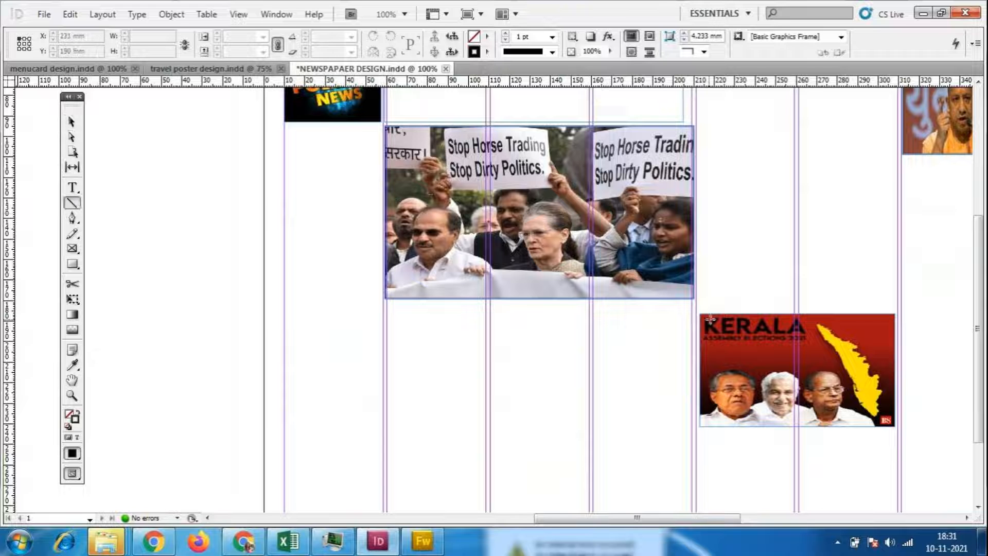
{"action": "left_click", "coordinate": [72, 263]}
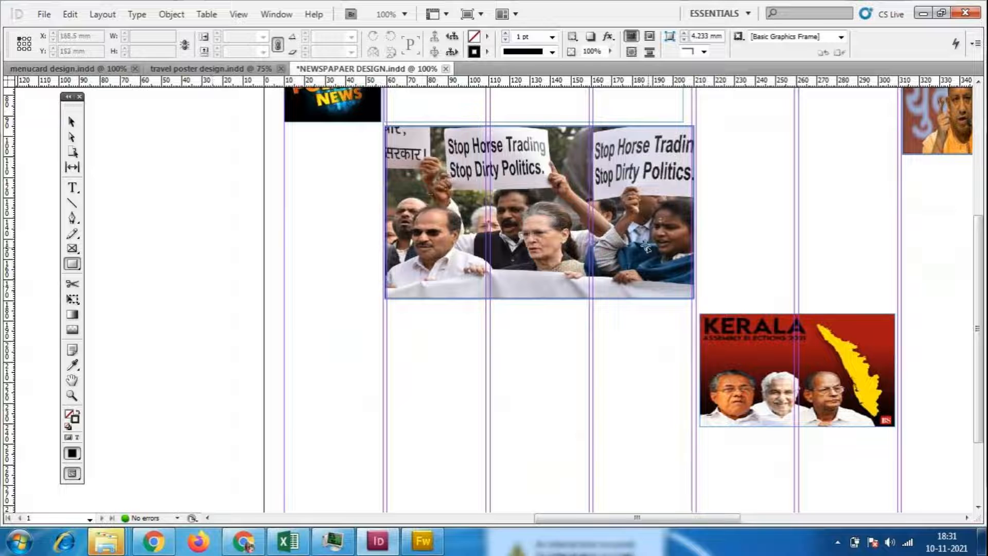
{"action": "left_click_drag", "start_coordinate": [701, 130], "coordinate": [789, 307]}
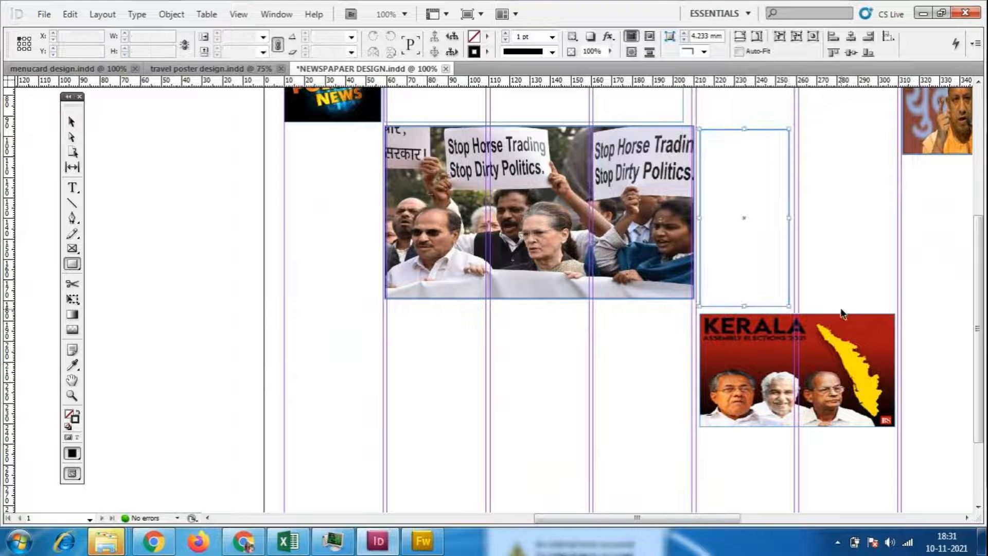
{"action": "key", "text": "ctrl+z"}
- Draw a rectangle about 145 × 103 mm beneath the protest picture and give it a red stroke
{"action": "mouse_move", "coordinate": [389, 307]}
{"action": "left_mouse_down"}
{"action": "mouse_move", "coordinate": [591, 421]}
{"action": "mouse_move", "coordinate": [666, 477]}
{"action": "mouse_move", "coordinate": [677, 508]}
{"action": "mouse_move", "coordinate": [679, 468]}
{"action": "mouse_move", "coordinate": [684, 483]}
{"action": "left_mouse_up"}
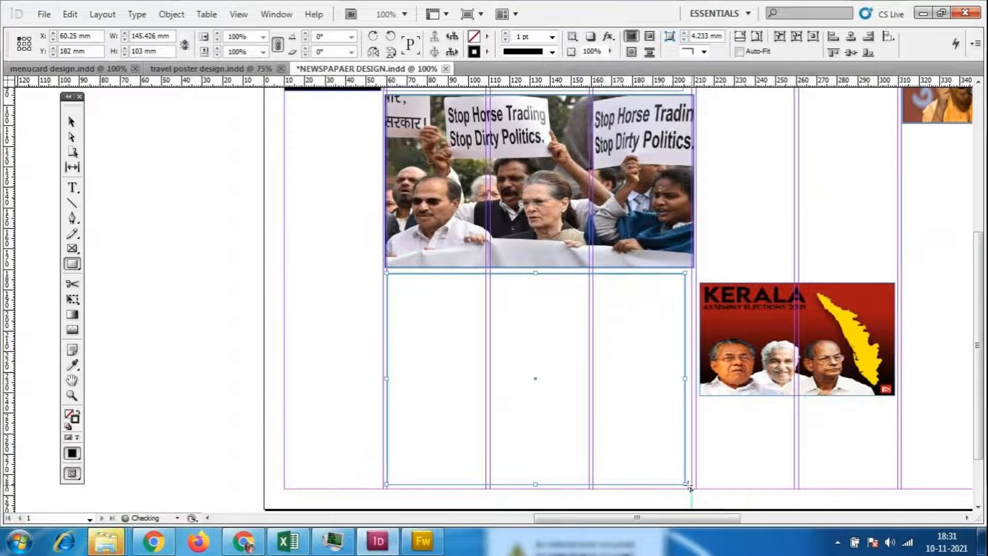
{"action": "left_click", "coordinate": [487, 52]}
{"action": "left_click", "coordinate": [573, 83]}
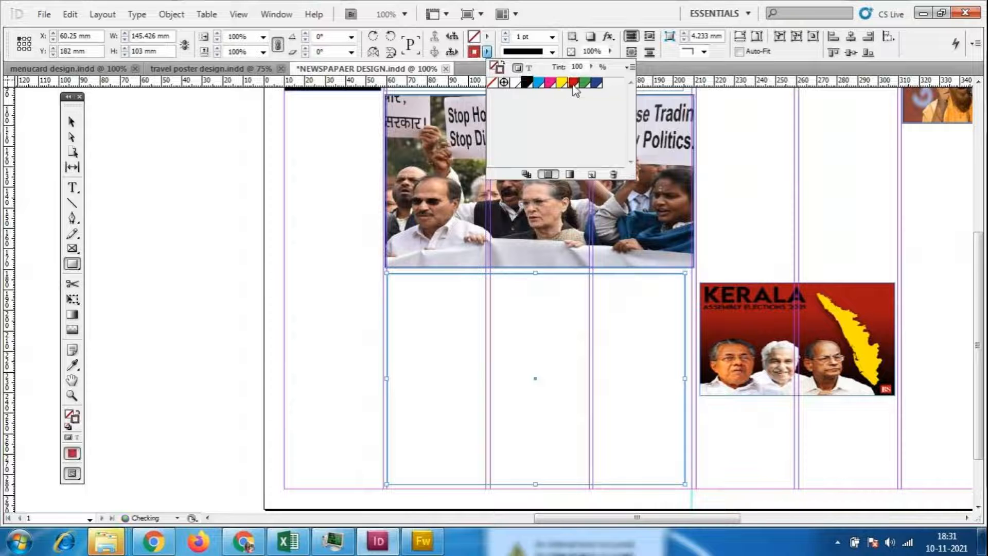
{"action": "left_click", "coordinate": [576, 9]}
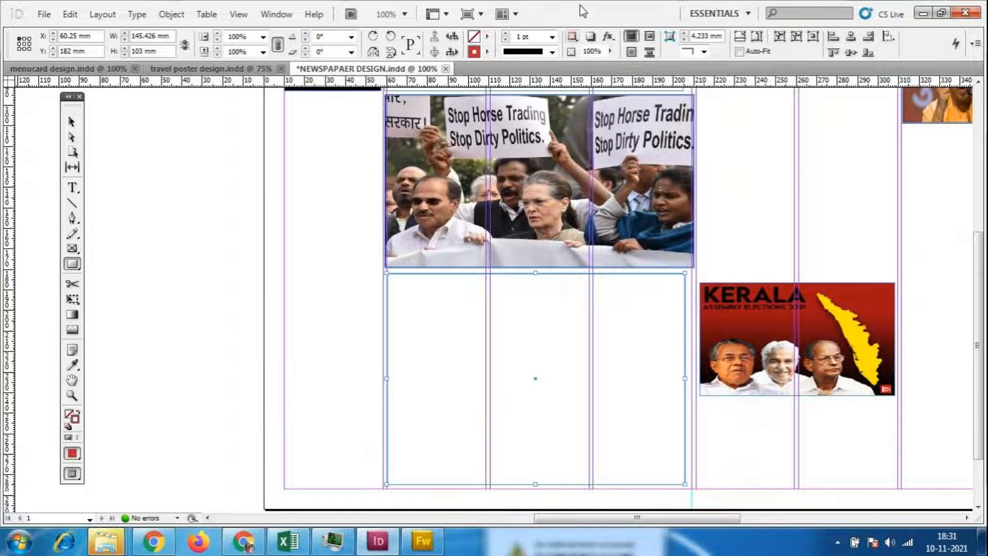
{"action": "left_click", "coordinate": [72, 122]}
{"action": "left_click", "coordinate": [271, 276]}
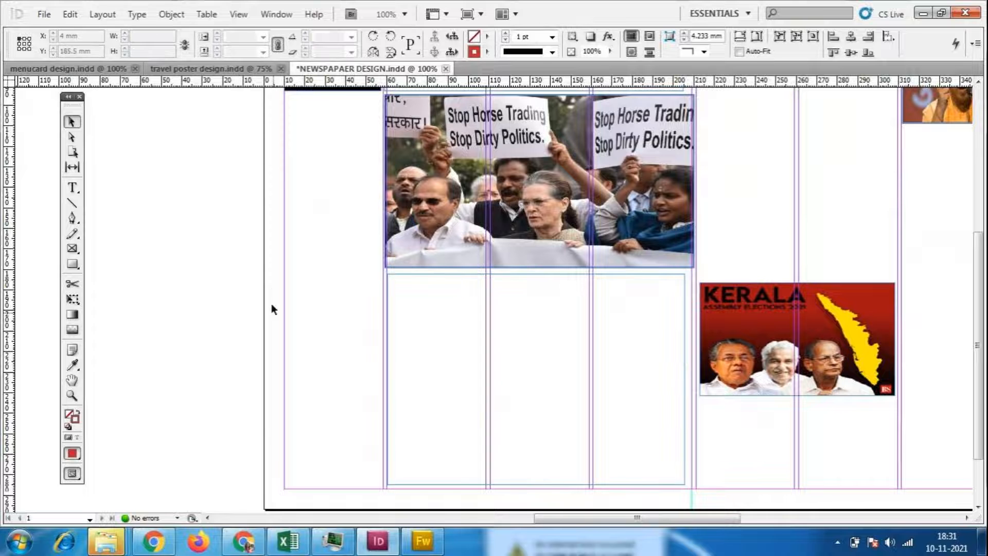
{"action": "left_click", "coordinate": [567, 275]}
{"action": "left_click", "coordinate": [486, 51]}
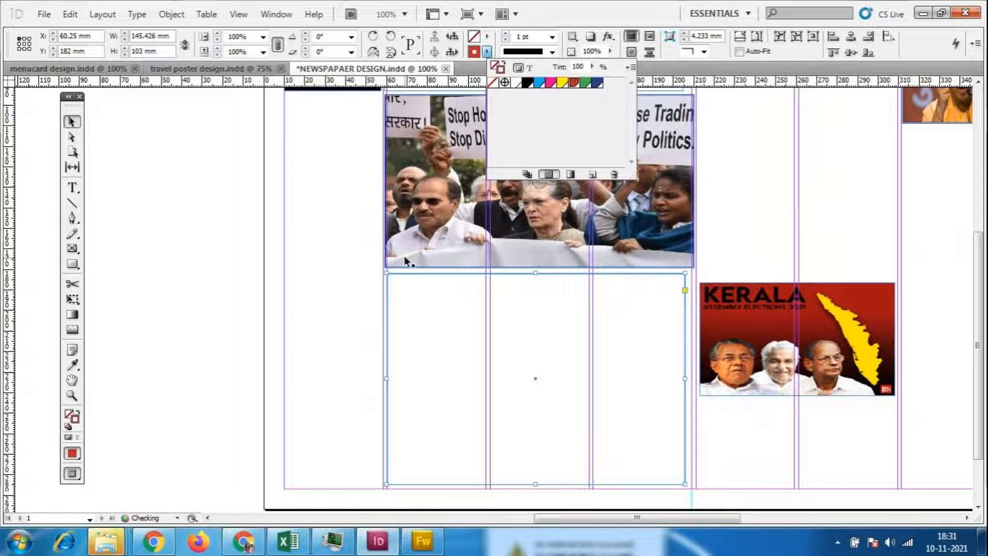
{"action": "left_click", "coordinate": [322, 257]}
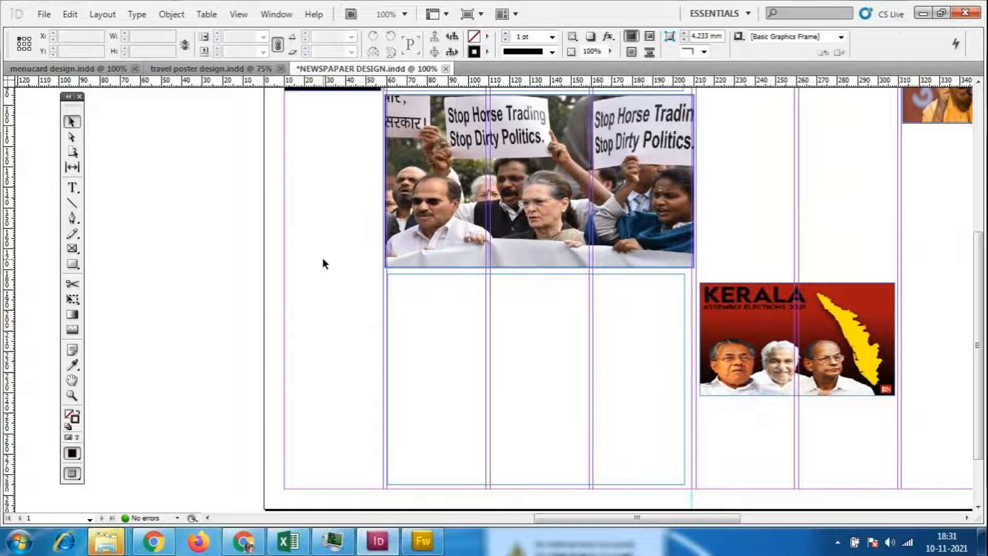
- Set the stroke weight of the red rectangle beneath the protest picture to 2 pt
{"action": "left_click", "coordinate": [687, 337]}
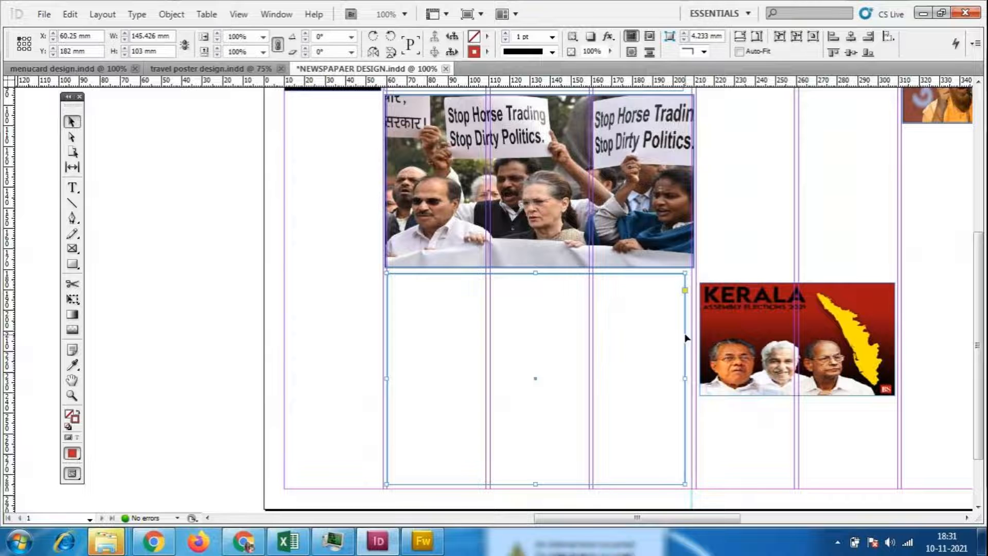
{"action": "left_click", "coordinate": [548, 51]}
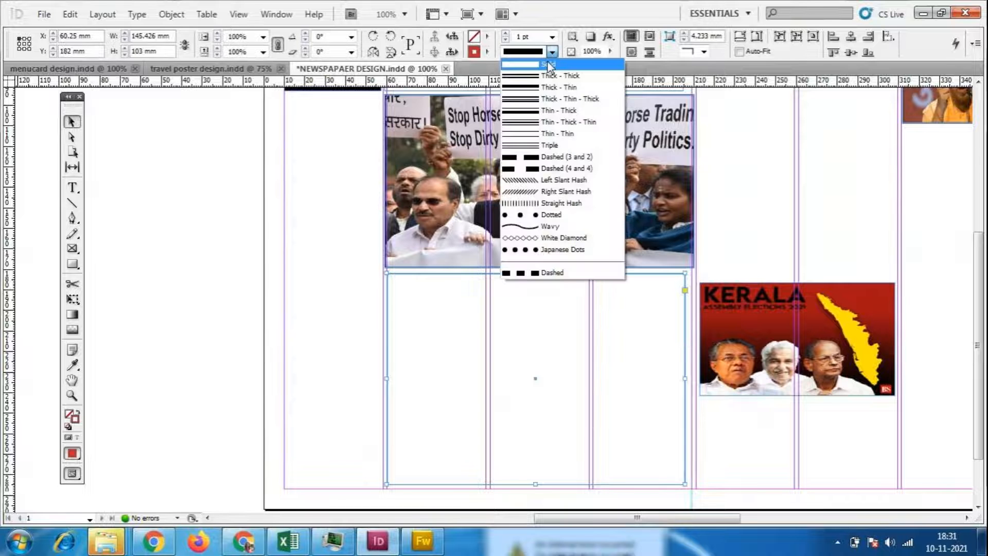
{"action": "left_click", "coordinate": [482, 60]}
{"action": "left_click", "coordinate": [551, 36]}
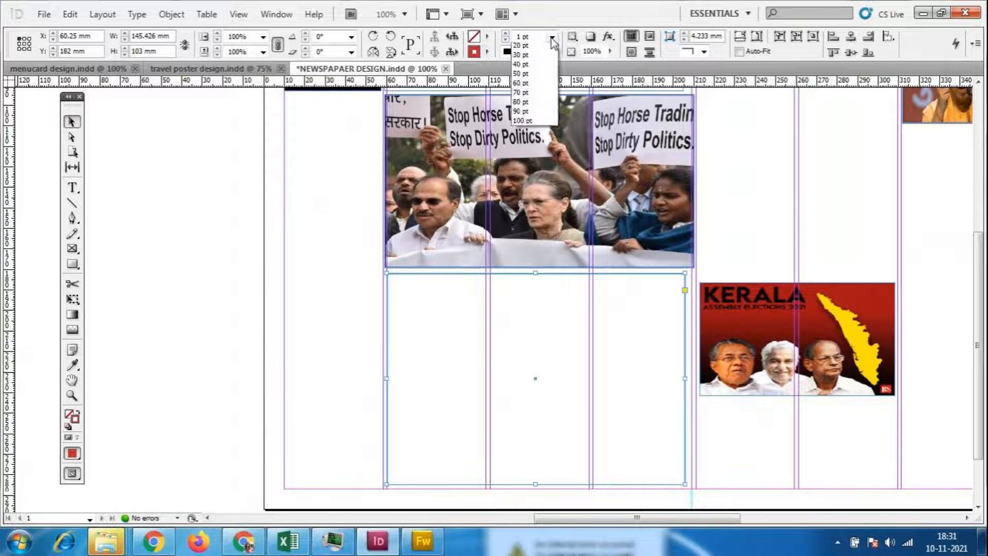
{"action": "left_click", "coordinate": [532, 97]}
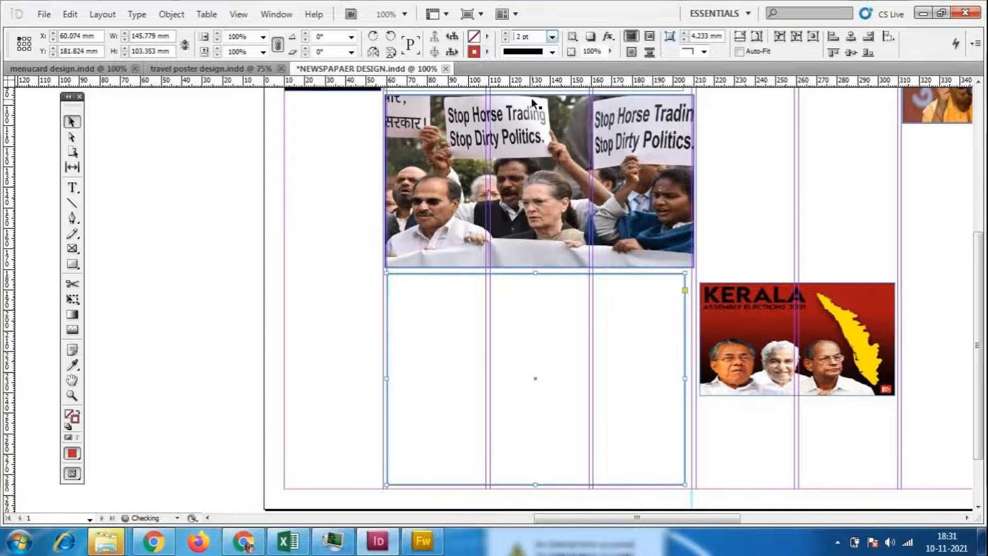
{"action": "left_click", "coordinate": [286, 319]}
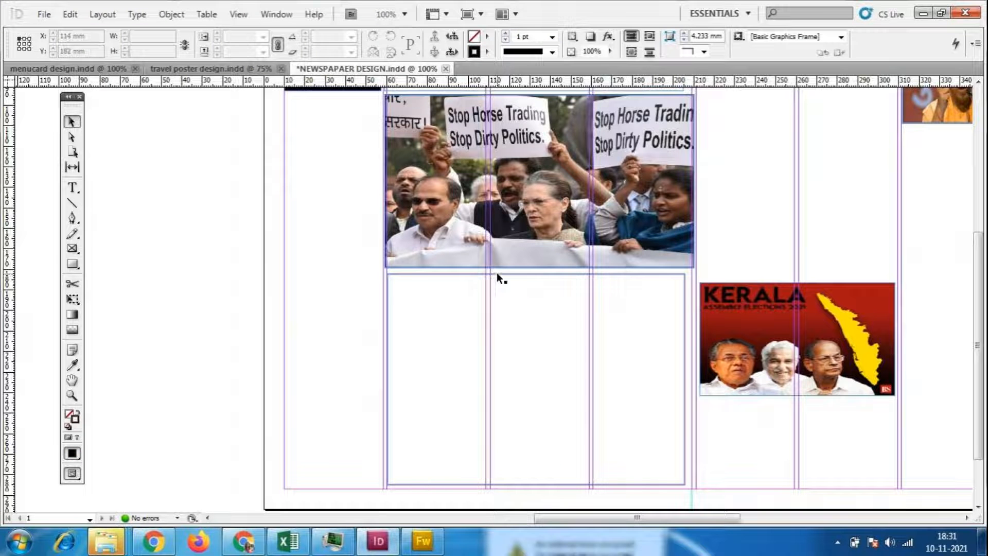
- Check the red rectangle's outline at 150% zoom and set its stroke style to Solid
{"action": "left_click", "coordinate": [608, 276]}
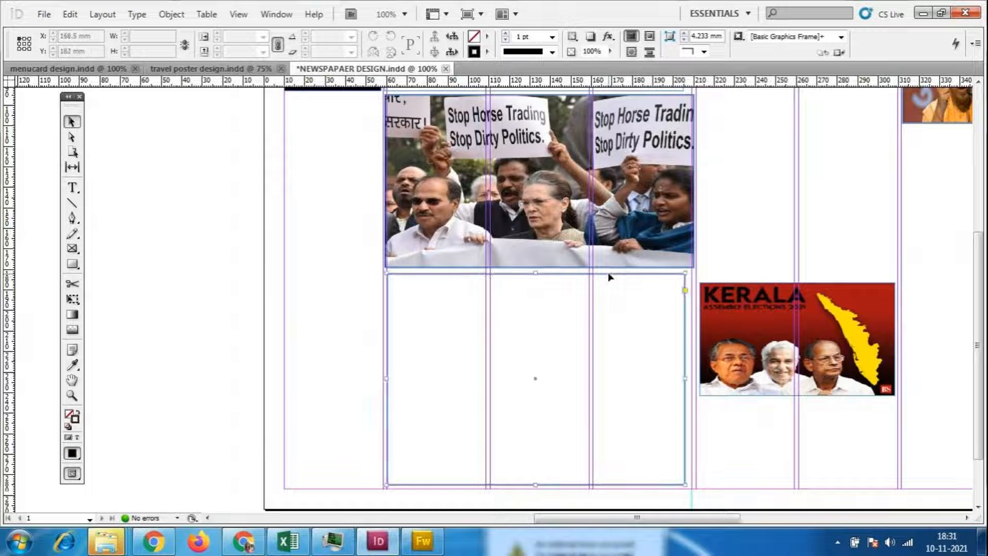
{"action": "key", "text": "ctrl+equal"}
{"action": "key", "text": "ctrl+equal"}
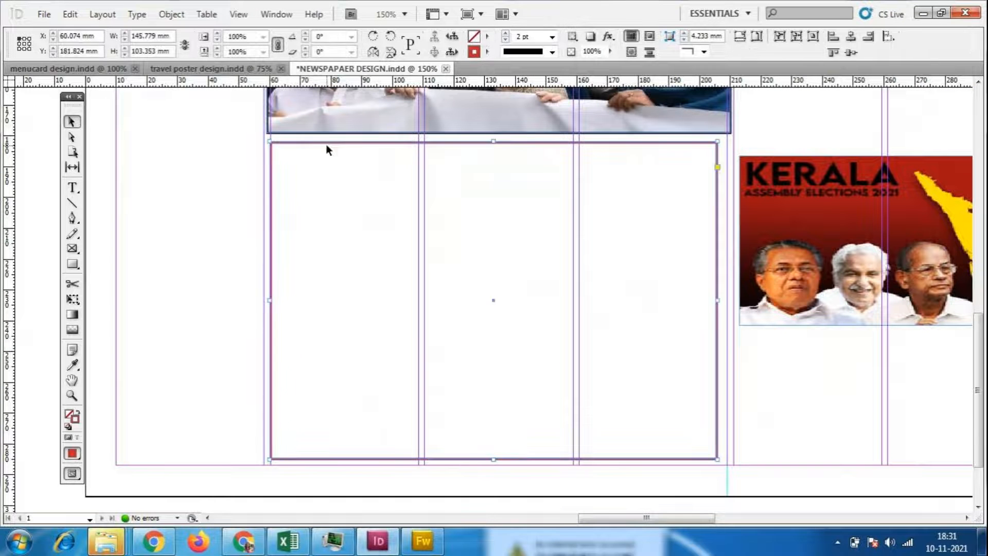
{"action": "left_click", "coordinate": [552, 51]}
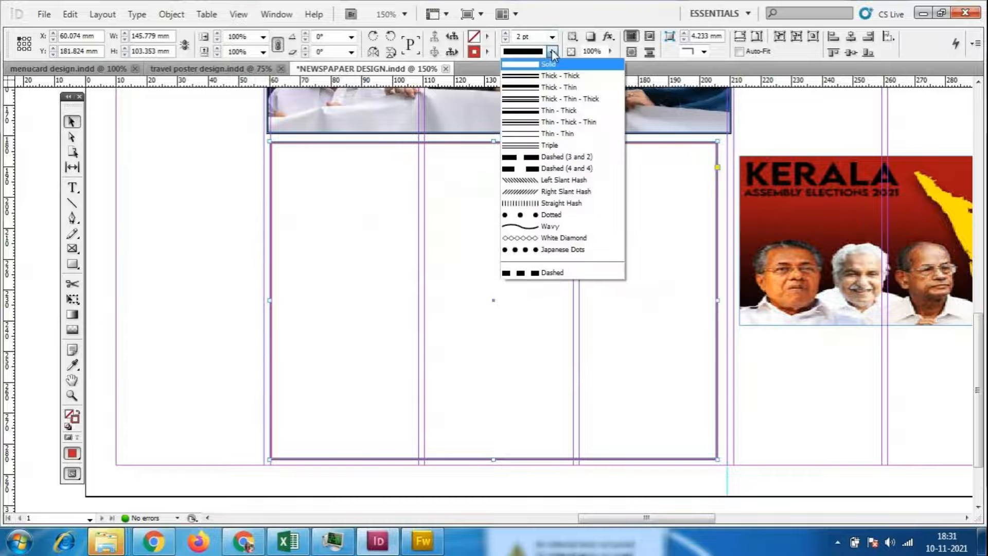
{"action": "left_click", "coordinate": [547, 65]}
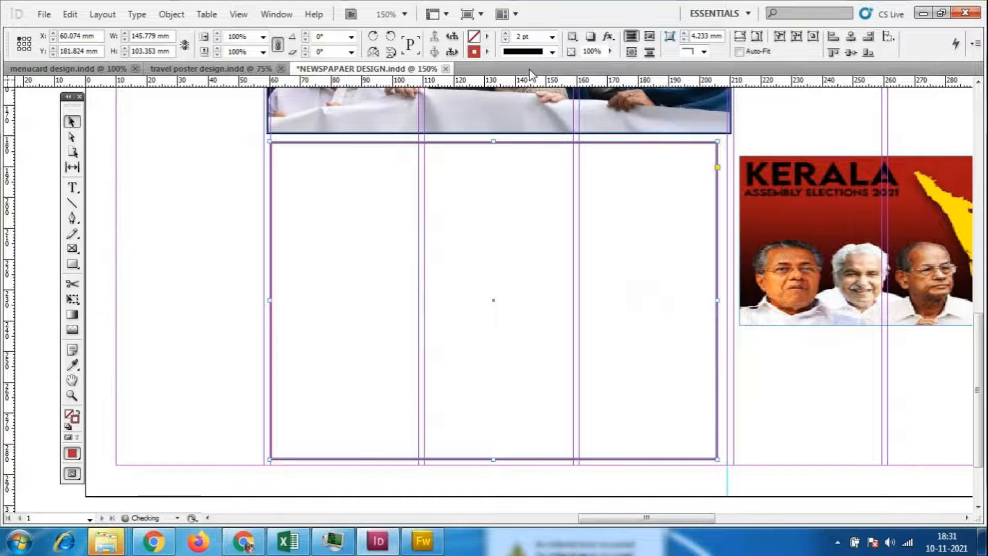
{"action": "left_click", "coordinate": [168, 258]}
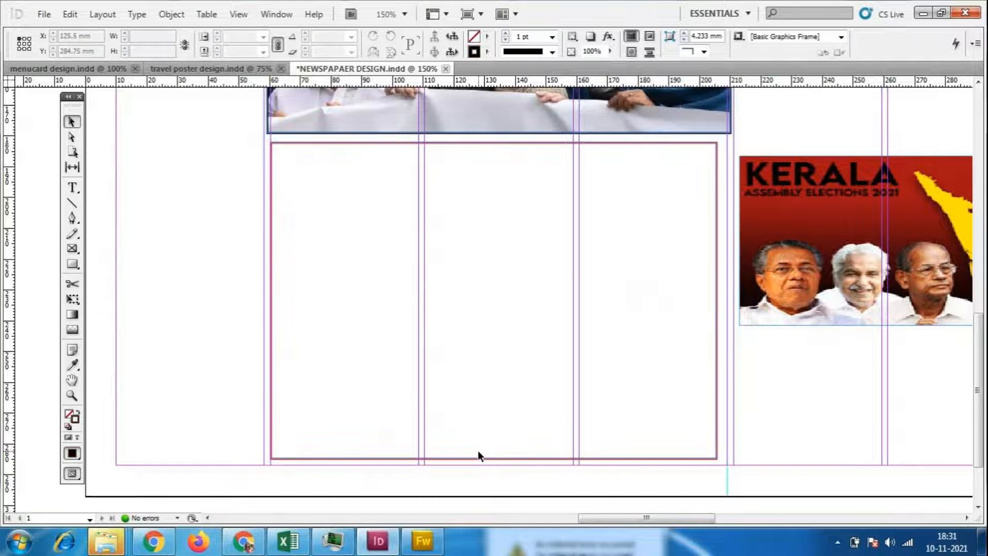
- Draw a small rectangle about 45 × 13 mm directly above the Kerala elections picture, aligned with its left edge
{"action": "scroll", "coordinate": [463, 440], "scroll_direction": "up", "scroll_amount": 3}
{"action": "scroll", "coordinate": [508, 386], "scroll_direction": "up", "scroll_amount": 2}
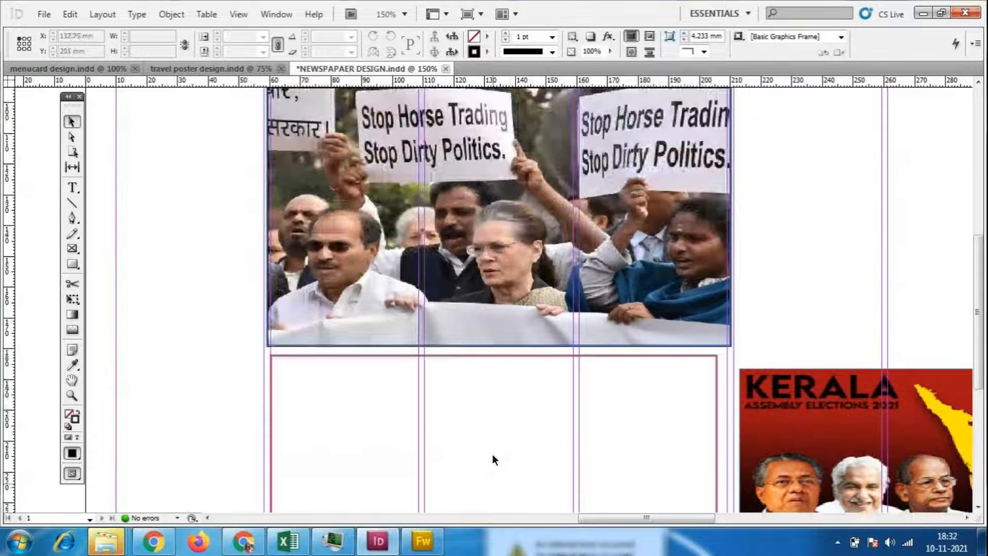
{"action": "left_click_drag", "start_coordinate": [628, 522], "coordinate": [686, 525]}
{"action": "key", "text": "f"}
{"action": "left_click_drag", "start_coordinate": [339, 322], "coordinate": [477, 362]}
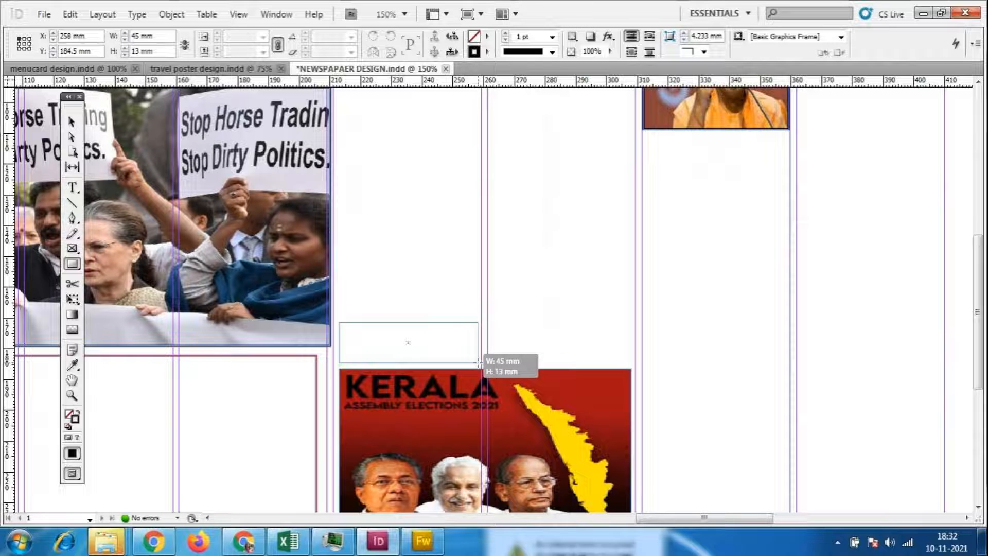
{"action": "left_click_drag", "start_coordinate": [477, 362], "coordinate": [478, 362]}
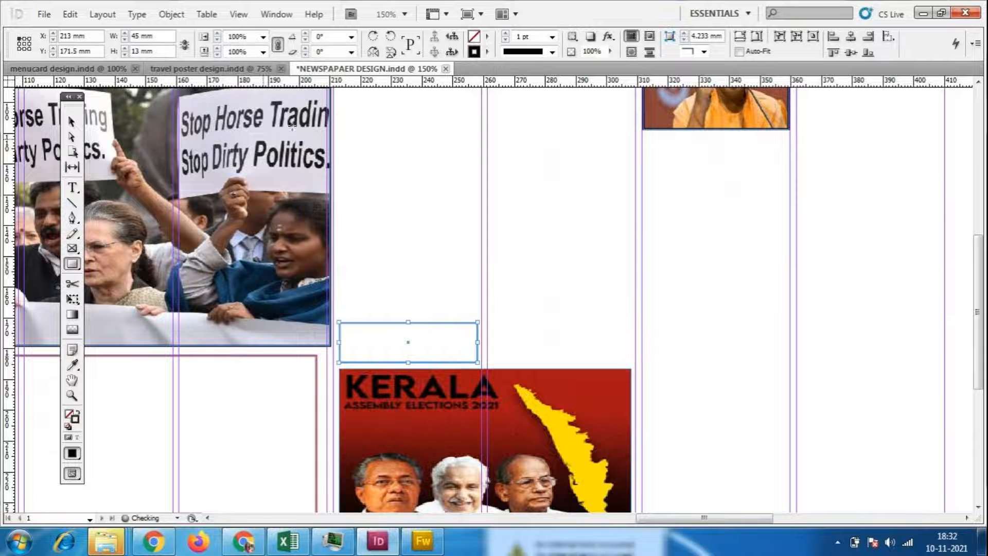
- Fill the small rectangle above the Kerala picture with the cyan blue swatch
{"action": "left_click", "coordinate": [486, 36]}
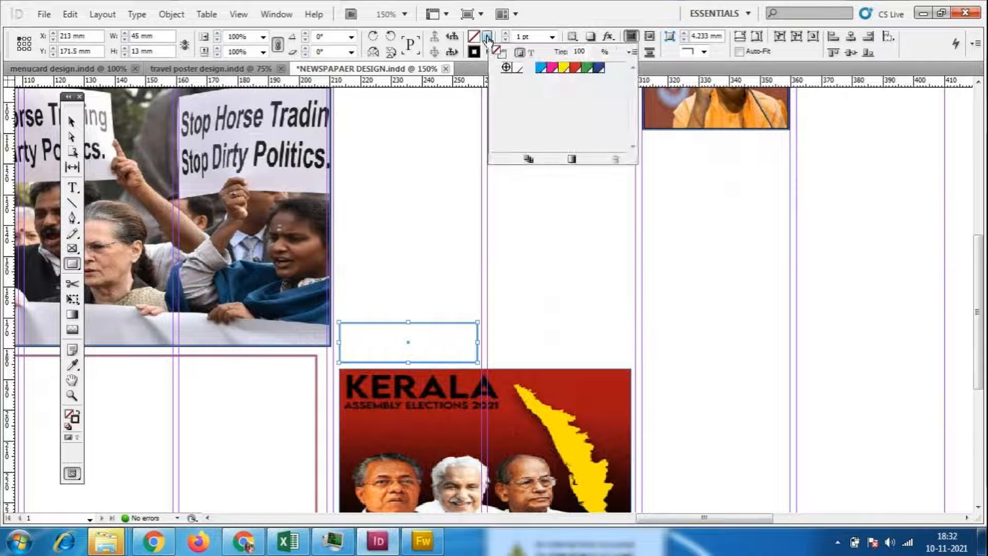
{"action": "left_click", "coordinate": [576, 68]}
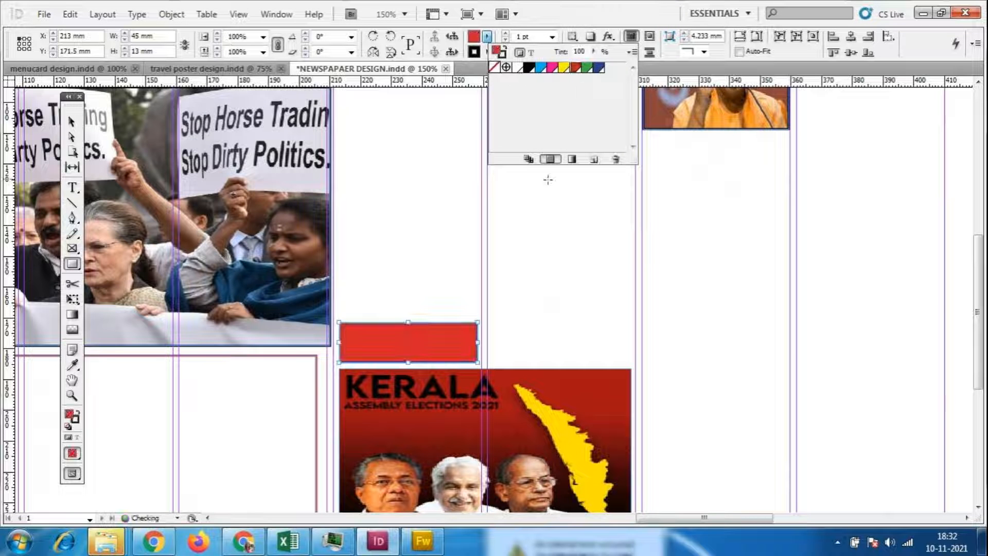
{"action": "left_click", "coordinate": [541, 67]}
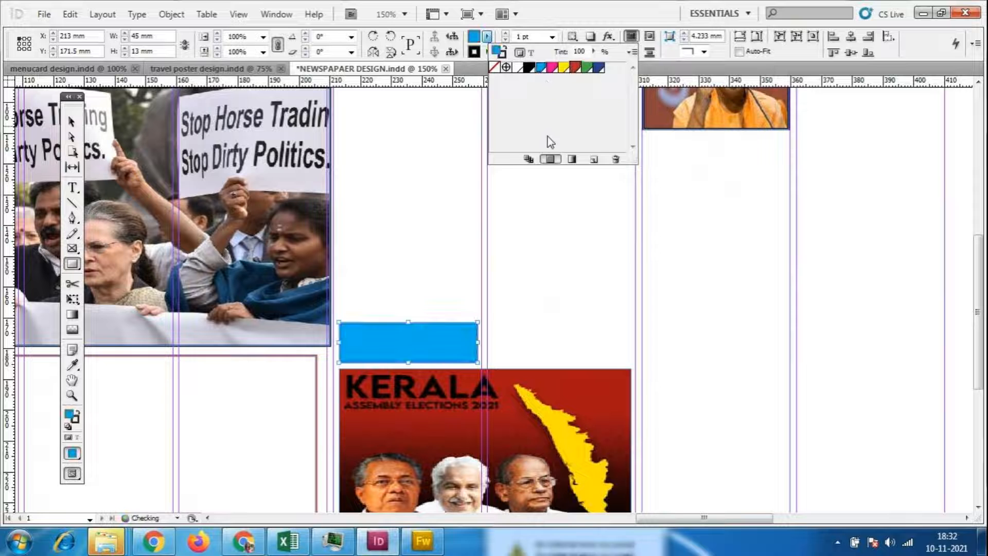
- Remove the outline of the cyan rectangle above the Kerala picture and move it slightly down towards the picture
{"action": "left_click", "coordinate": [487, 52]}
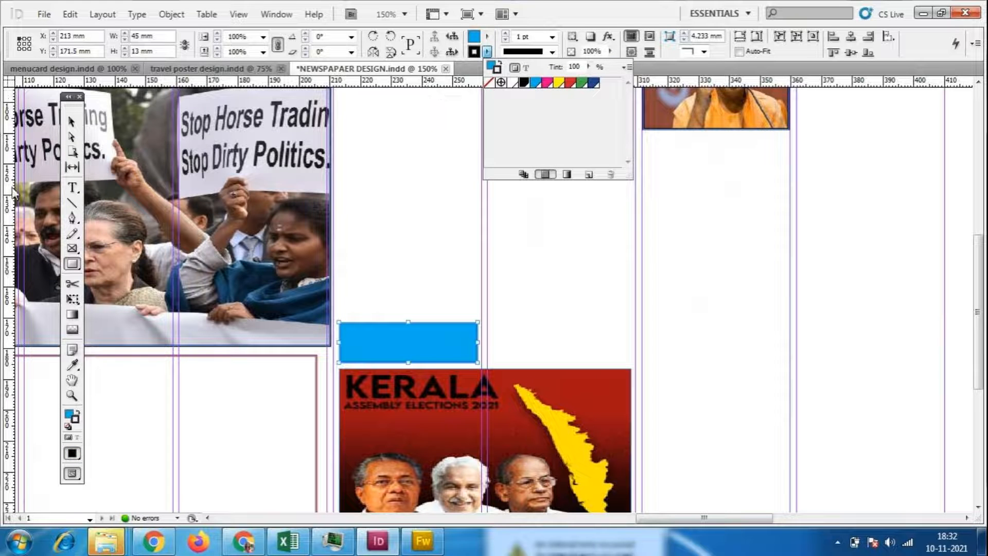
{"action": "left_click", "coordinate": [72, 122]}
{"action": "left_click", "coordinate": [491, 341]}
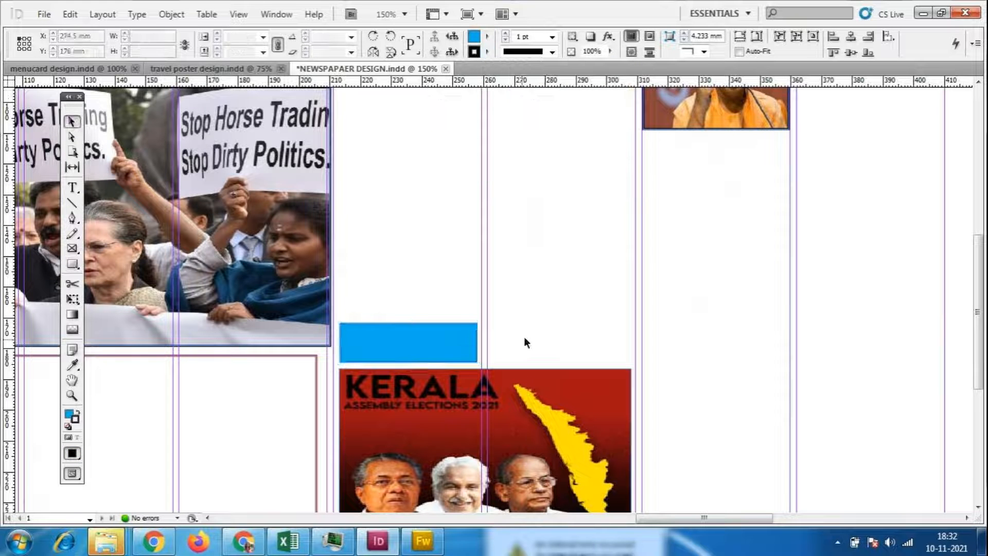
{"action": "left_click_drag", "start_coordinate": [442, 345], "coordinate": [440, 349]}
{"action": "left_click", "coordinate": [446, 347]}
{"action": "left_click", "coordinate": [487, 52]}
{"action": "left_click", "coordinate": [515, 81]}
{"action": "left_click", "coordinate": [457, 366]}
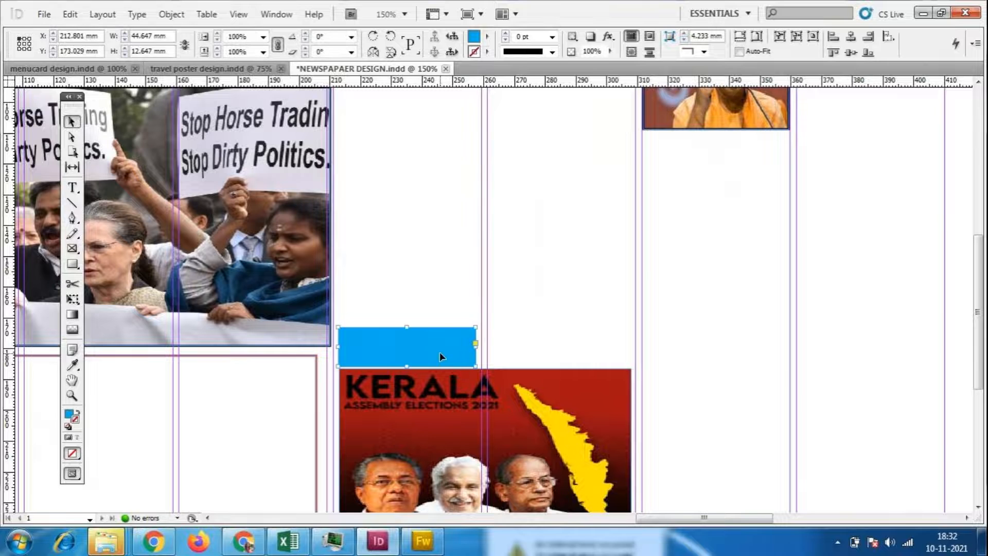
- Stretch the cyan rectangle to about 46.6 mm wide, with its left edge at 212 mm, to fit the column
{"action": "key", "text": "ctrl+equal"}
{"action": "key", "text": "ctrl+equal"}
{"action": "left_click_drag", "start_coordinate": [631, 294], "coordinate": [642, 293]}
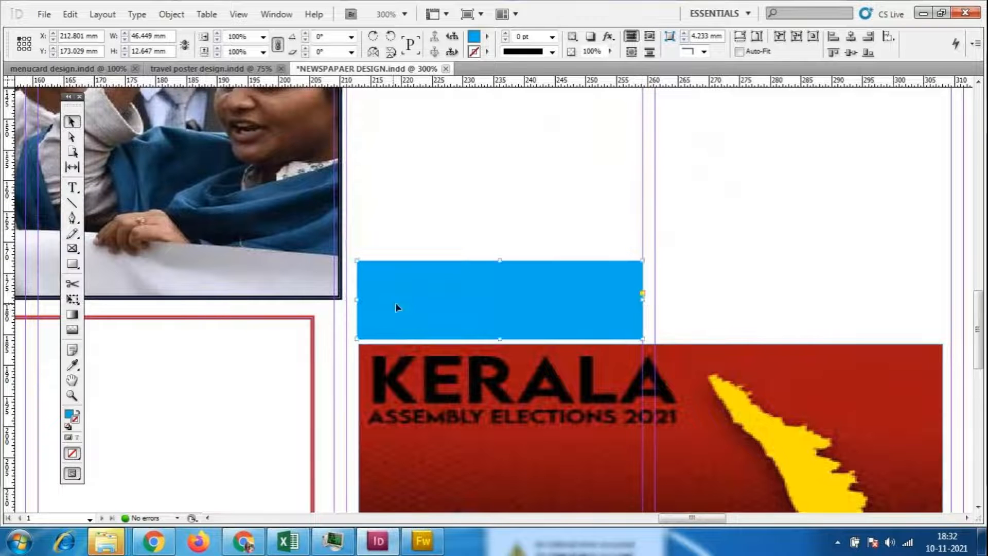
{"action": "left_click_drag", "start_coordinate": [357, 299], "coordinate": [352, 299]}
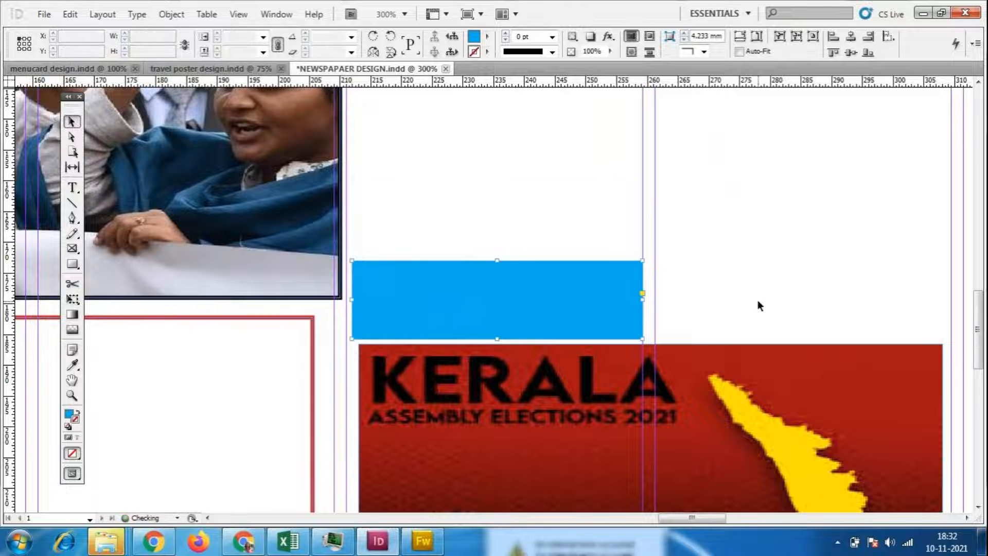
{"action": "scroll", "coordinate": [629, 256], "scroll_direction": "down", "scroll_amount": 2}
{"action": "left_click_drag", "start_coordinate": [642, 229], "coordinate": [639, 231]}
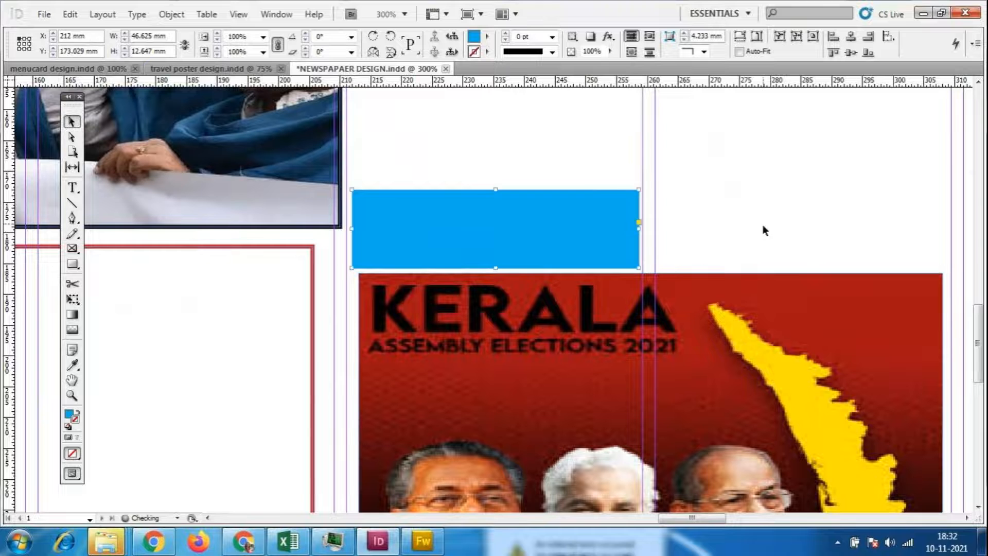
{"action": "key", "text": "ctrl+shift+a"}
- Switch to the GoToMeeting window in Chrome to check the meeting, and return to the InDesign document
{"action": "left_click", "coordinate": [224, 542]}
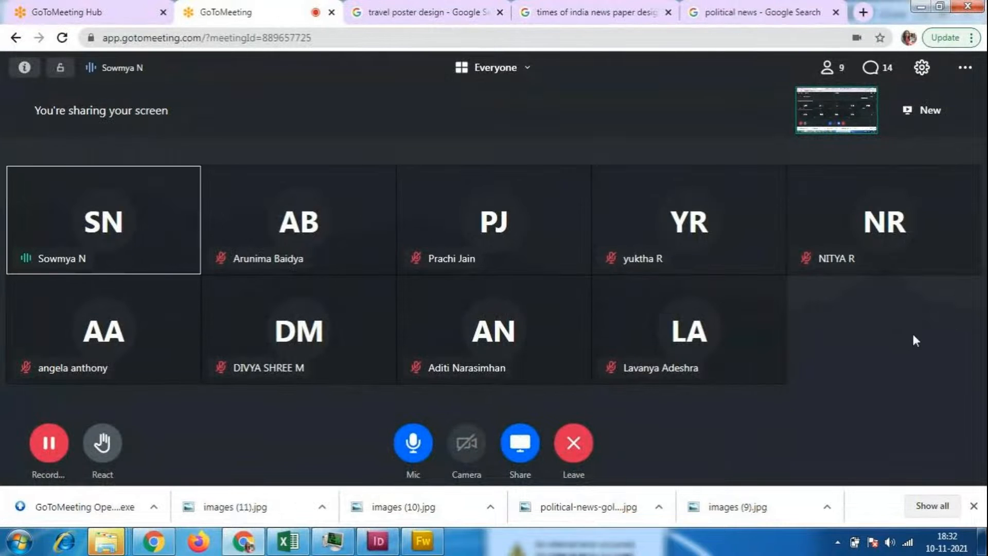
{"action": "left_click", "coordinate": [368, 540]}
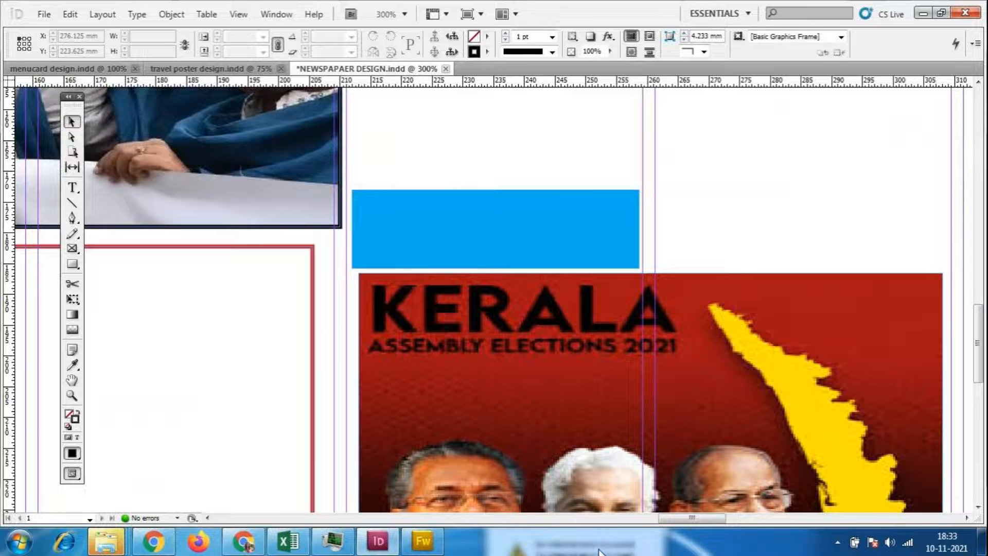
- Draw a horizontal line about 151 mm long just above the protest picture, spanning its full width
{"action": "key", "text": "ctrl+minus"}
{"action": "key", "text": "ctrl+minus"}
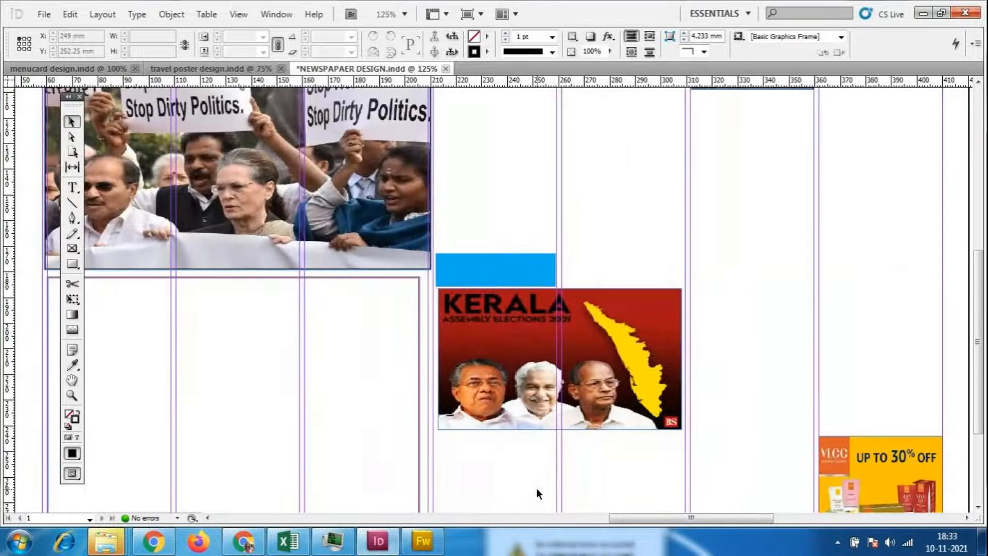
{"action": "left_click_drag", "start_coordinate": [656, 519], "coordinate": [603, 519]}
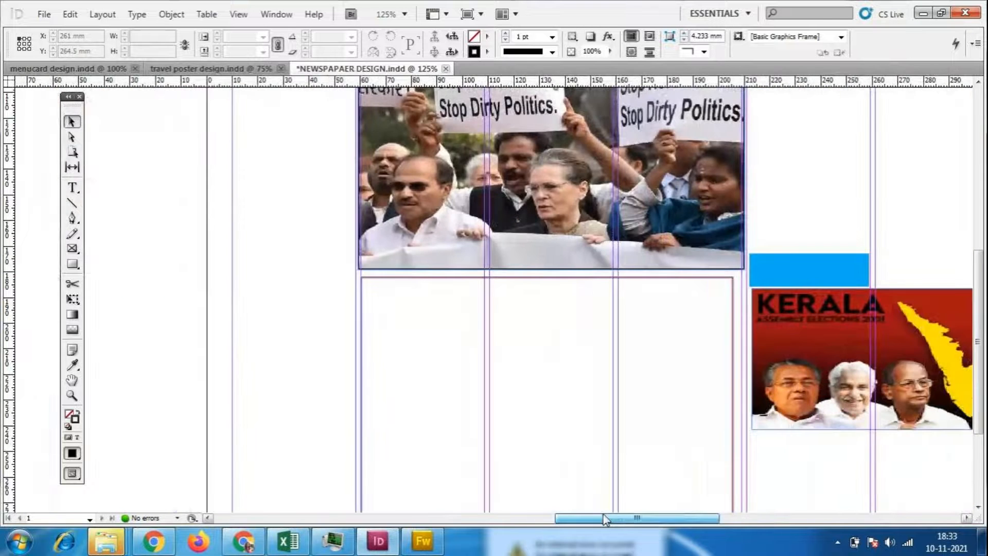
{"action": "scroll", "coordinate": [597, 452], "scroll_direction": "up", "scroll_amount": 3}
{"action": "scroll", "coordinate": [594, 443], "scroll_direction": "up", "scroll_amount": 1}
{"action": "left_click", "coordinate": [72, 203]}
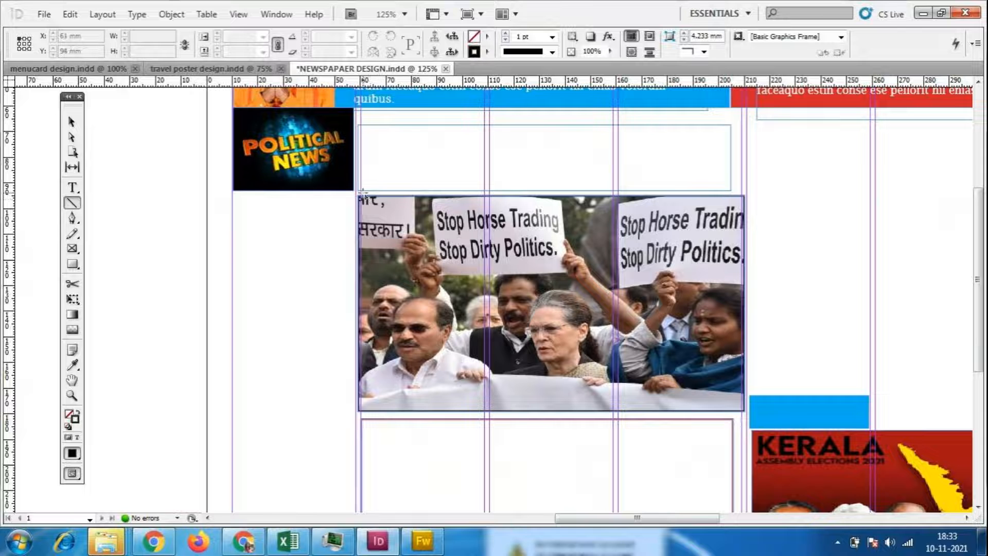
{"action": "left_click_drag", "start_coordinate": [640, 512], "coordinate": [707, 513]}
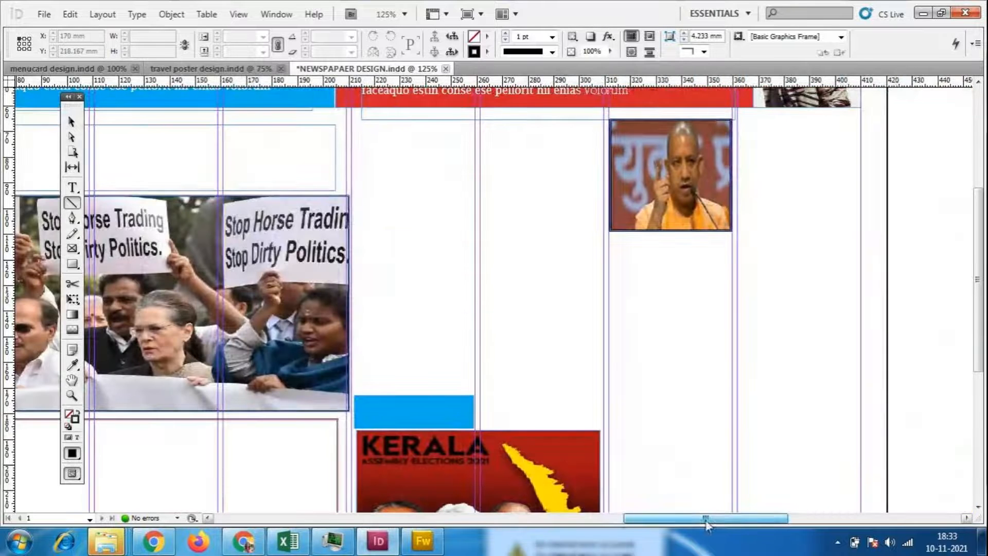
{"action": "scroll", "coordinate": [622, 271], "scroll_direction": "up", "scroll_amount": 3}
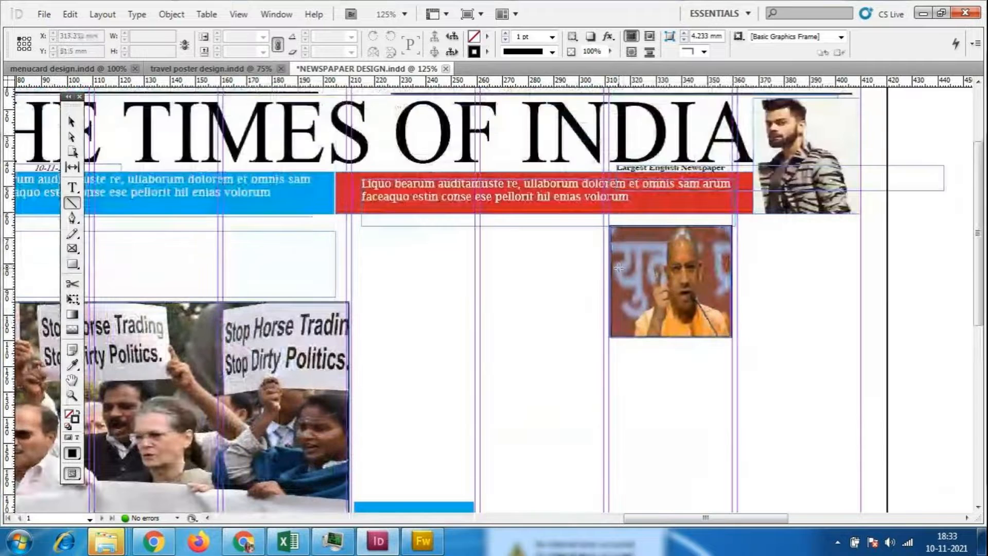
{"action": "scroll", "coordinate": [619, 267], "scroll_direction": "down", "scroll_amount": 3}
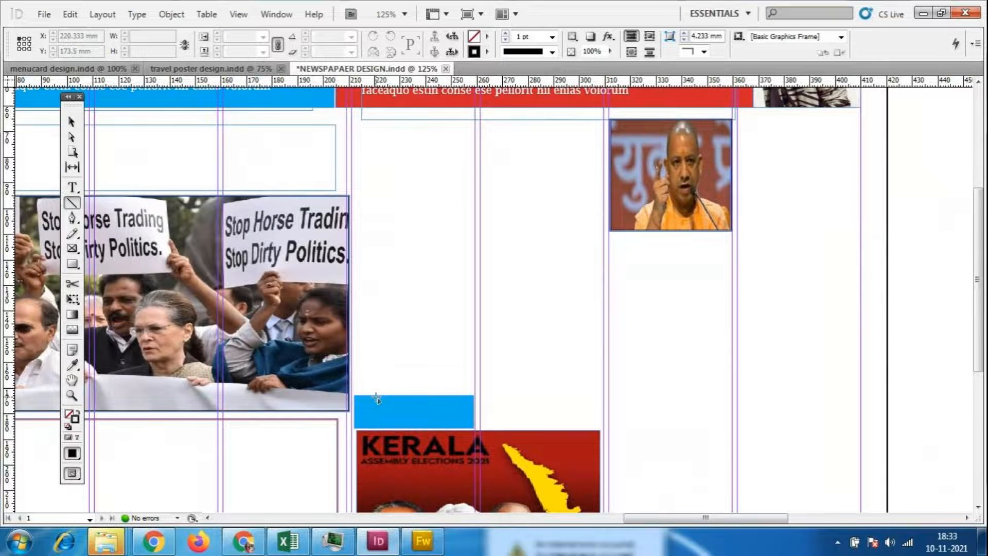
{"action": "scroll", "coordinate": [611, 349], "scroll_direction": "down", "scroll_amount": 3}
{"action": "left_click_drag", "start_coordinate": [674, 519], "coordinate": [581, 519]}
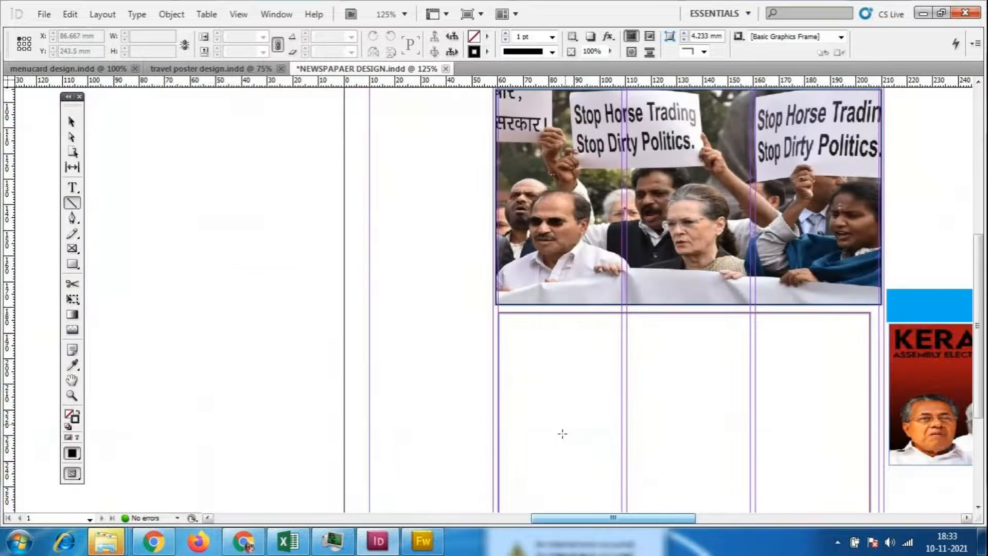
{"action": "scroll", "coordinate": [562, 434], "scroll_direction": "up", "scroll_amount": 5}
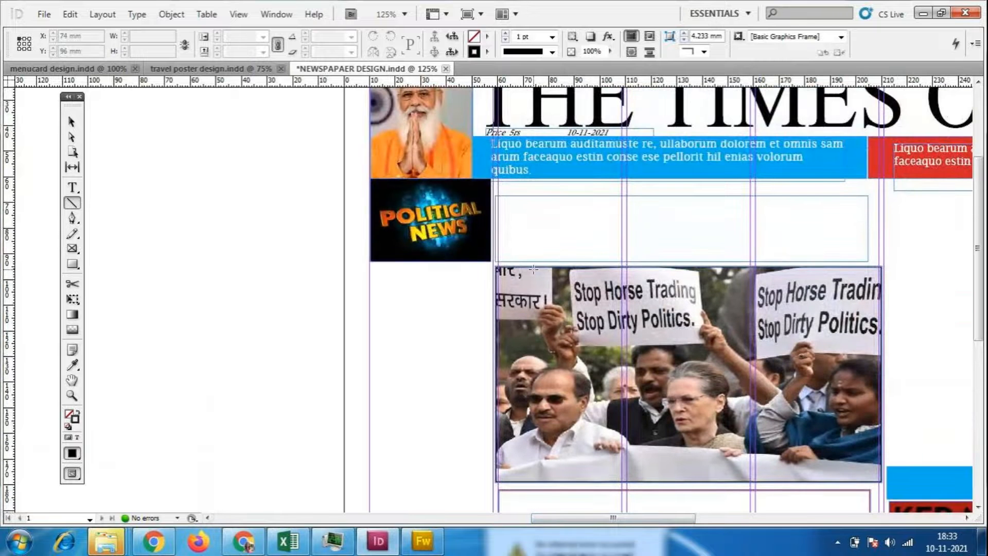
{"action": "left_click_drag", "start_coordinate": [497, 263], "coordinate": [883, 263]}
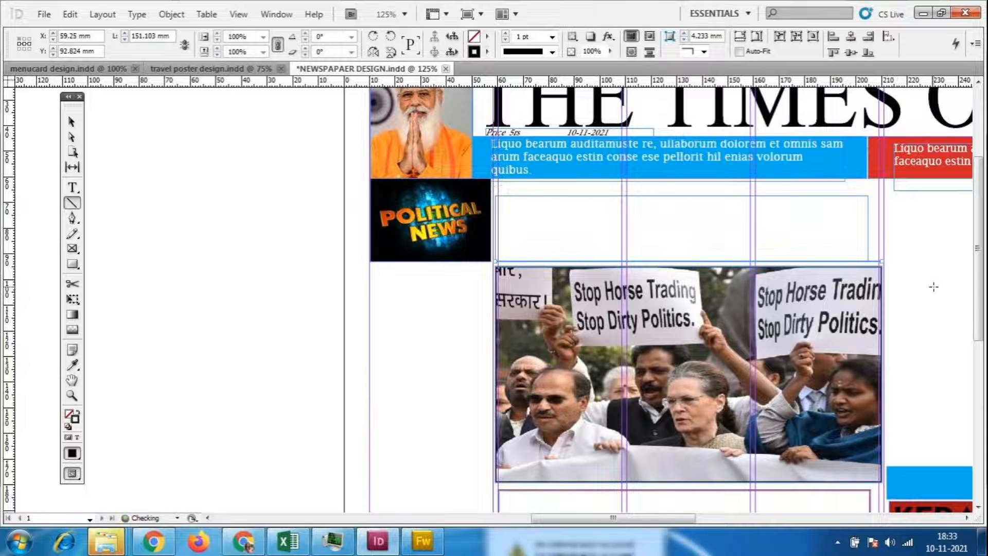
- Try stroke weights of 20 pt and 10 pt on the horizontal line above the protest picture
{"action": "left_click", "coordinate": [551, 36]}
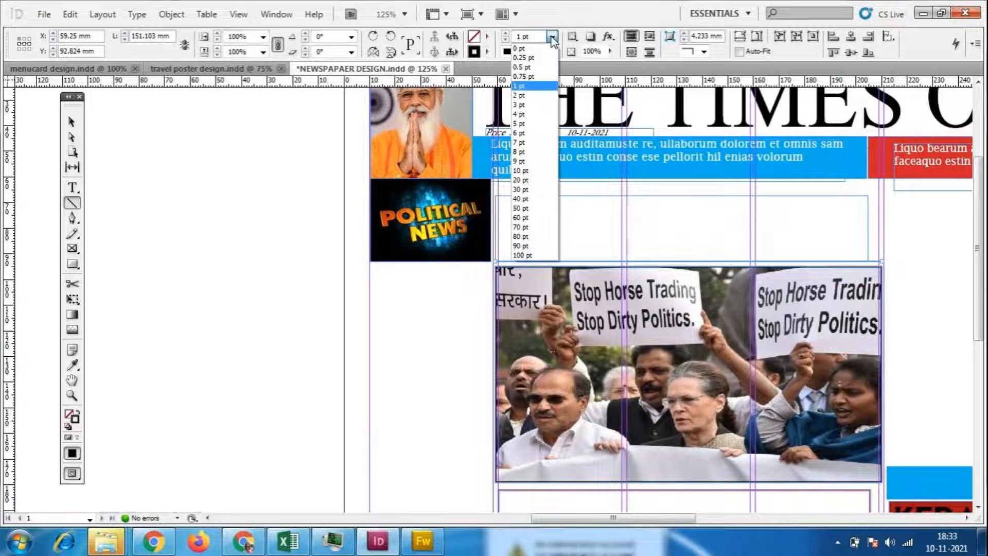
{"action": "left_click", "coordinate": [524, 180]}
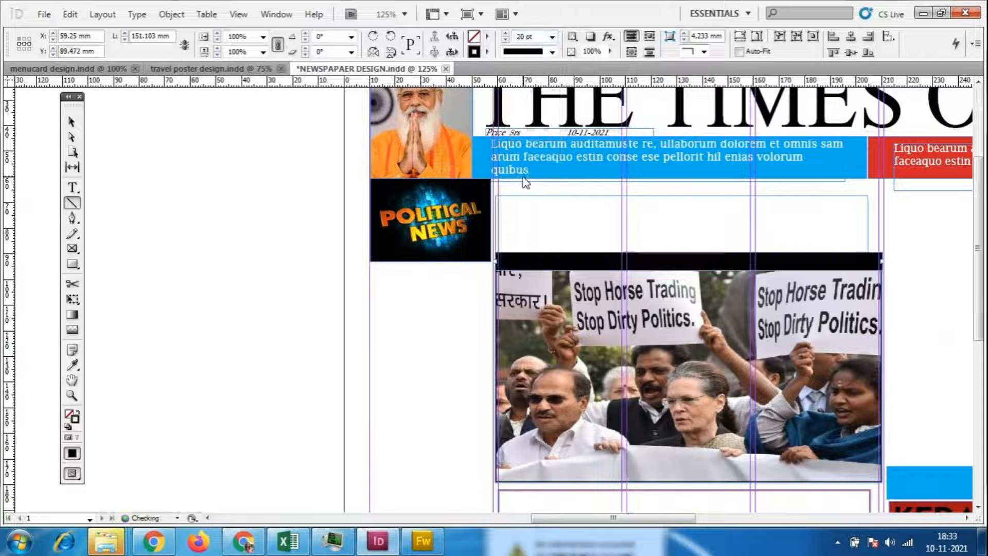
{"action": "left_click", "coordinate": [552, 51]}
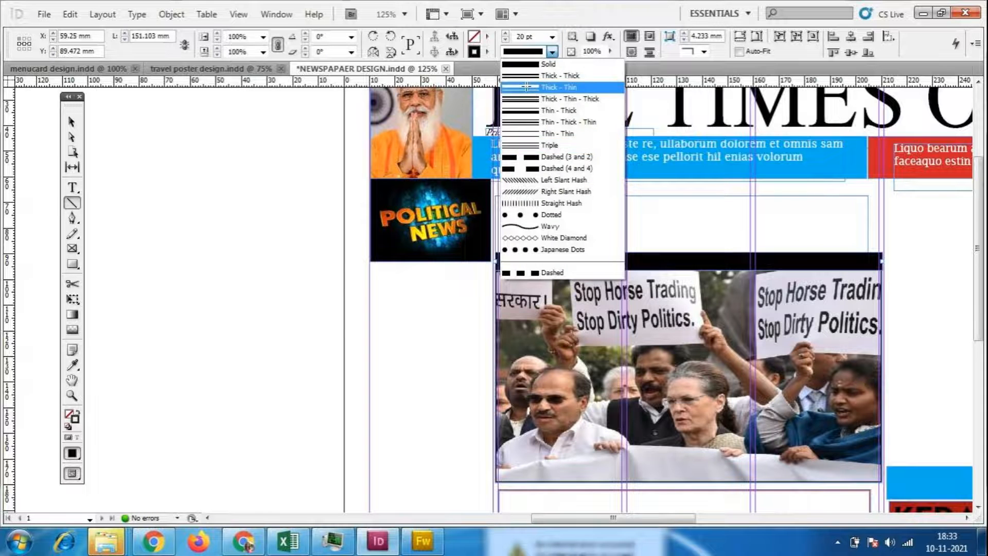
{"action": "left_click", "coordinate": [553, 46]}
{"action": "left_click", "coordinate": [552, 37]}
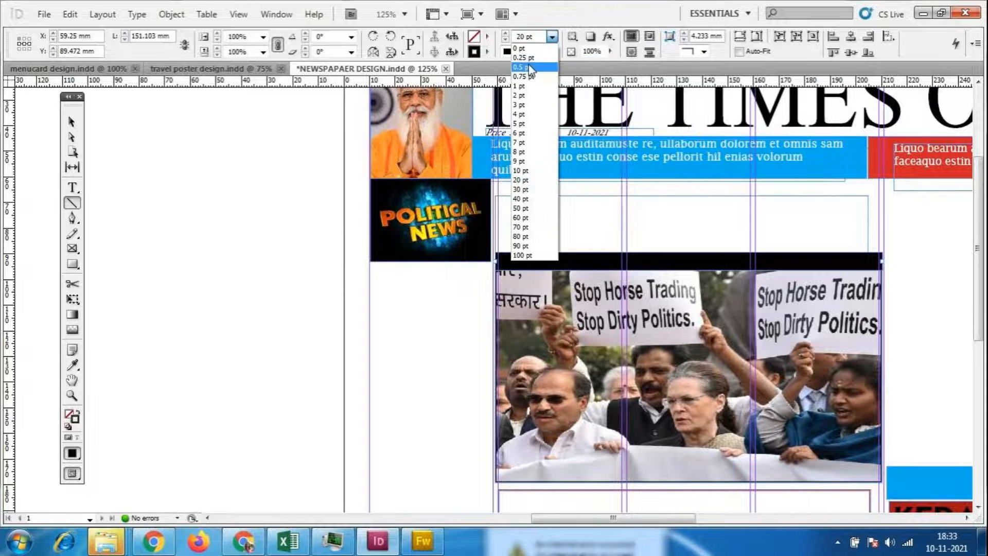
{"action": "left_click", "coordinate": [521, 170]}
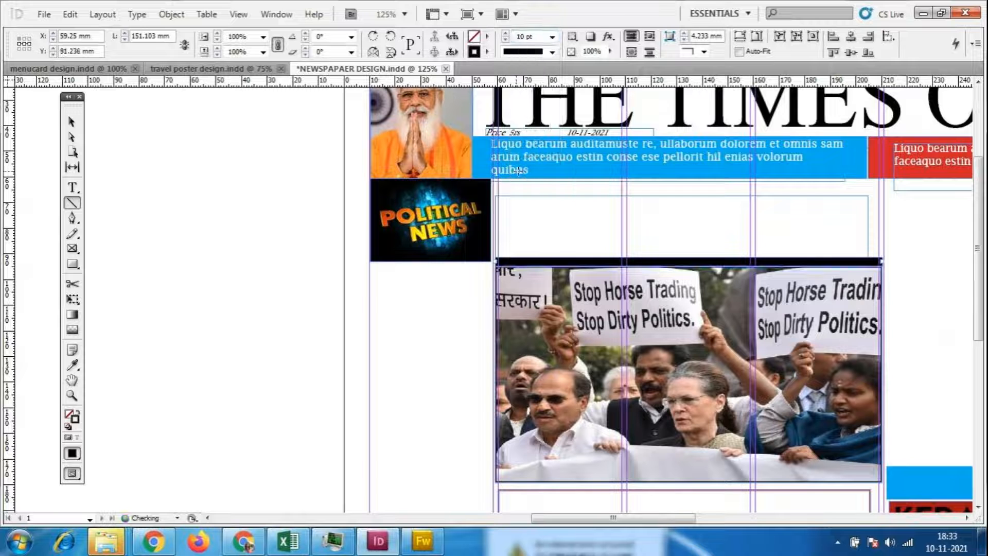
- Set the horizontal line's stroke weight to 5 pt and its stroke colour to the red swatch
{"action": "left_click", "coordinate": [504, 36]}
{"action": "type", "text": "5"}
{"action": "key", "text": "Return"}
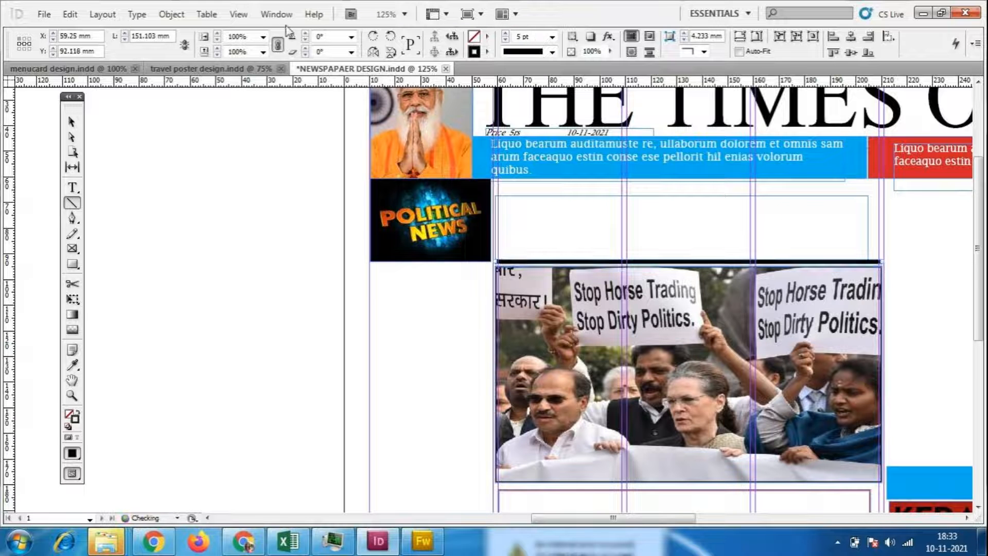
{"action": "left_click", "coordinate": [487, 51]}
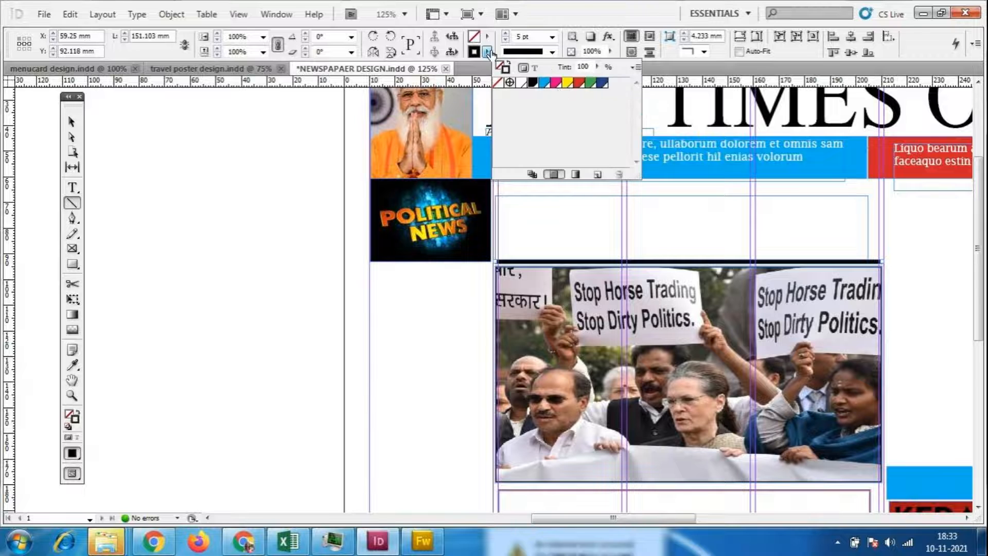
{"action": "left_click", "coordinate": [579, 83]}
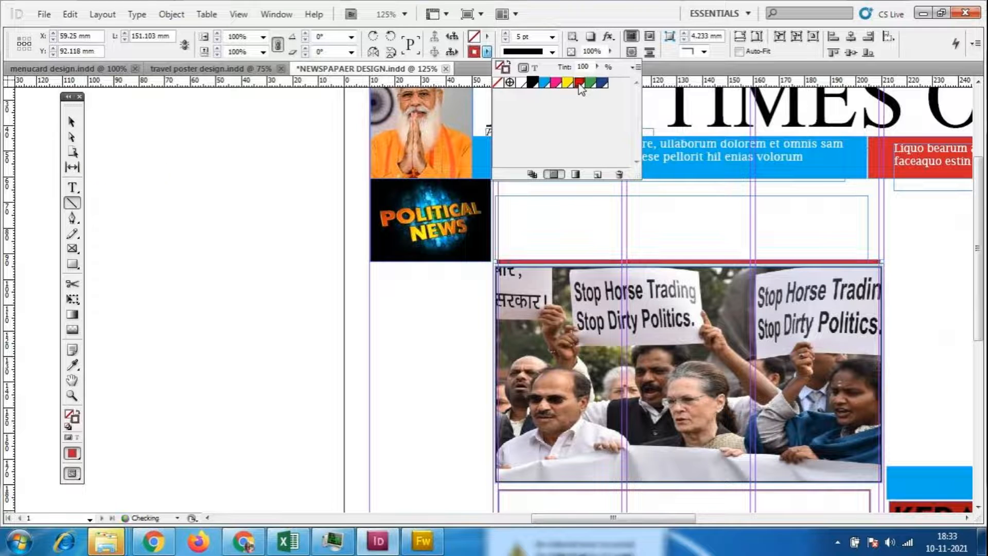
{"action": "left_click", "coordinate": [71, 121]}
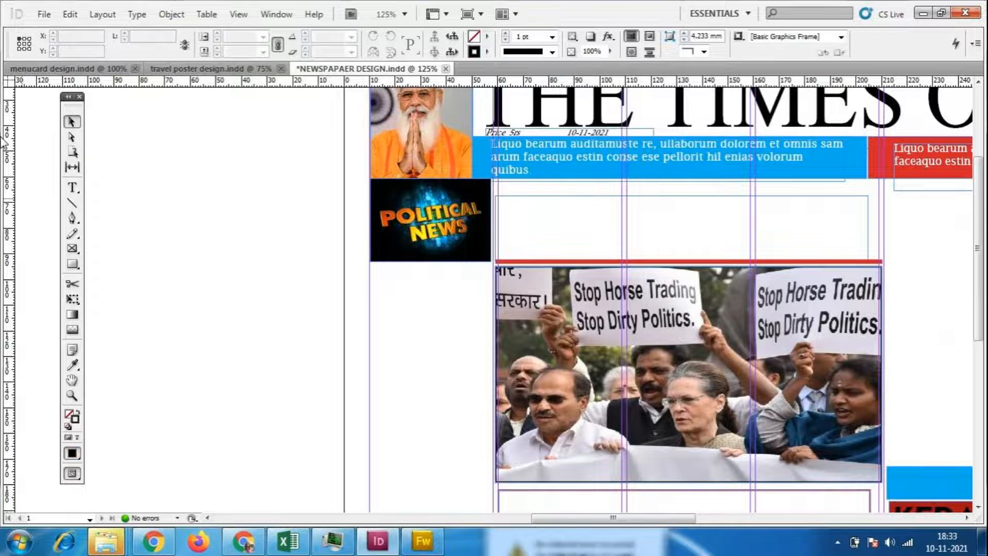
{"action": "left_click", "coordinate": [114, 449]}
- Draw a 3 pt vertical line about 222 mm long down the protest picture's left edge, starting just below the blue bar
{"action": "scroll", "coordinate": [459, 269], "scroll_direction": "down", "scroll_amount": 3}
{"action": "scroll", "coordinate": [458, 264], "scroll_direction": "up", "scroll_amount": 2}
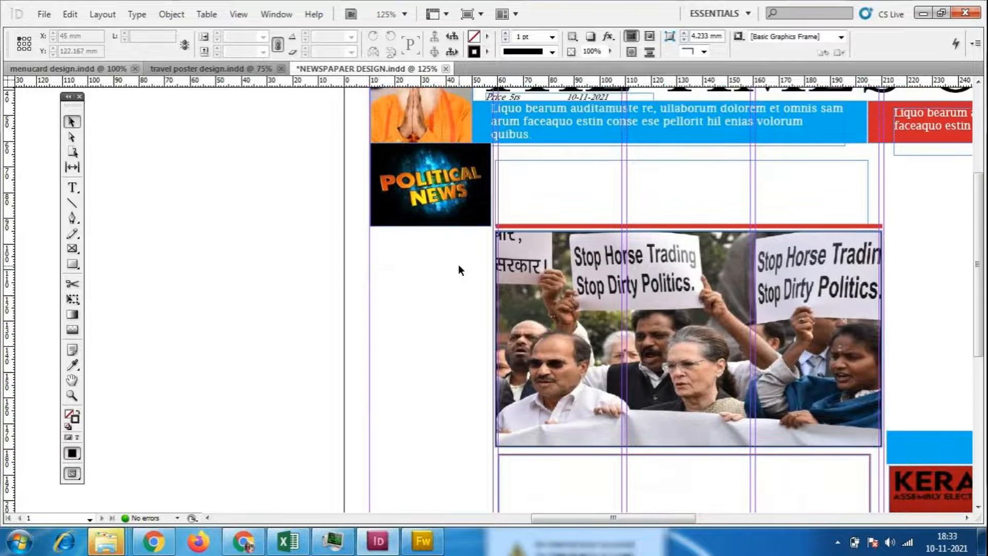
{"action": "left_click", "coordinate": [72, 203]}
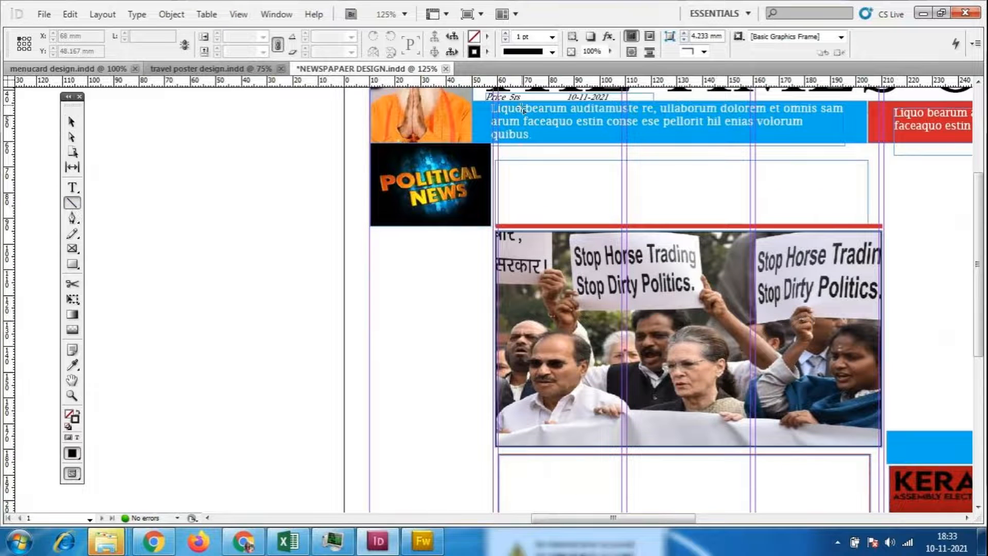
{"action": "left_click", "coordinate": [552, 37]}
{"action": "scroll", "coordinate": [522, 88], "scroll_direction": "up", "scroll_amount": 3}
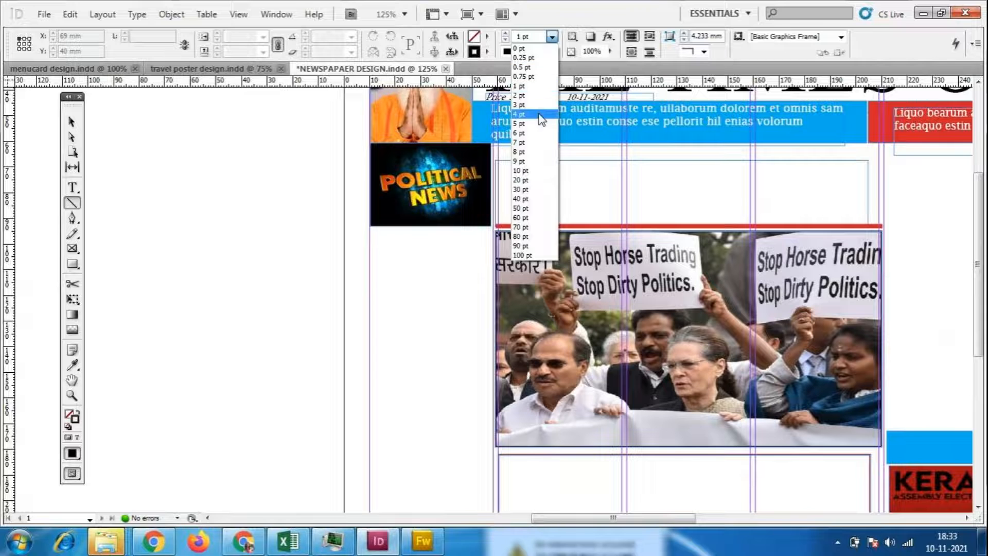
{"action": "left_click", "coordinate": [520, 97]}
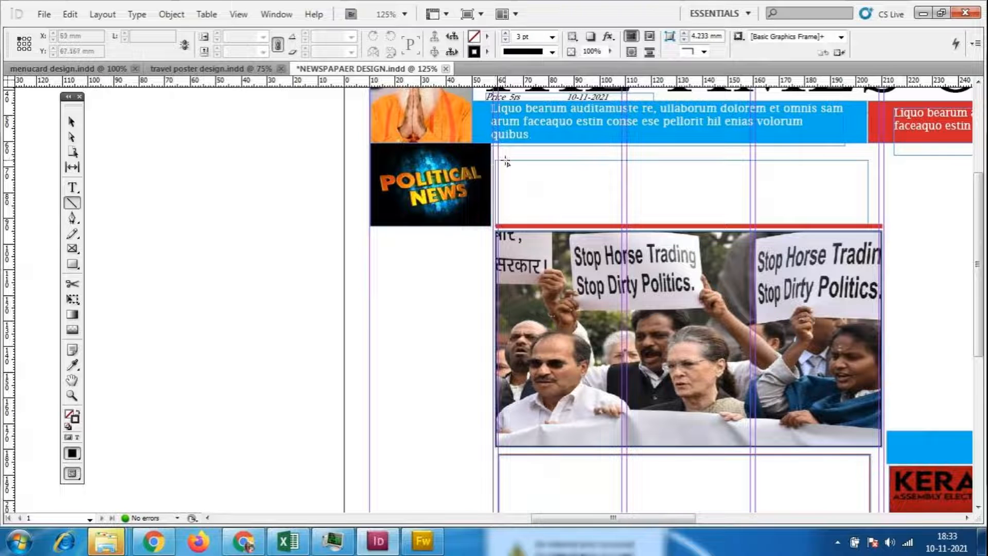
{"action": "mouse_move", "coordinate": [494, 150]}
{"action": "left_mouse_down"}
{"action": "mouse_move", "coordinate": [492, 515]}
{"action": "mouse_move", "coordinate": [493, 391]}
{"action": "left_mouse_up"}
{"action": "scroll", "coordinate": [673, 457], "scroll_direction": "up", "scroll_amount": 10}
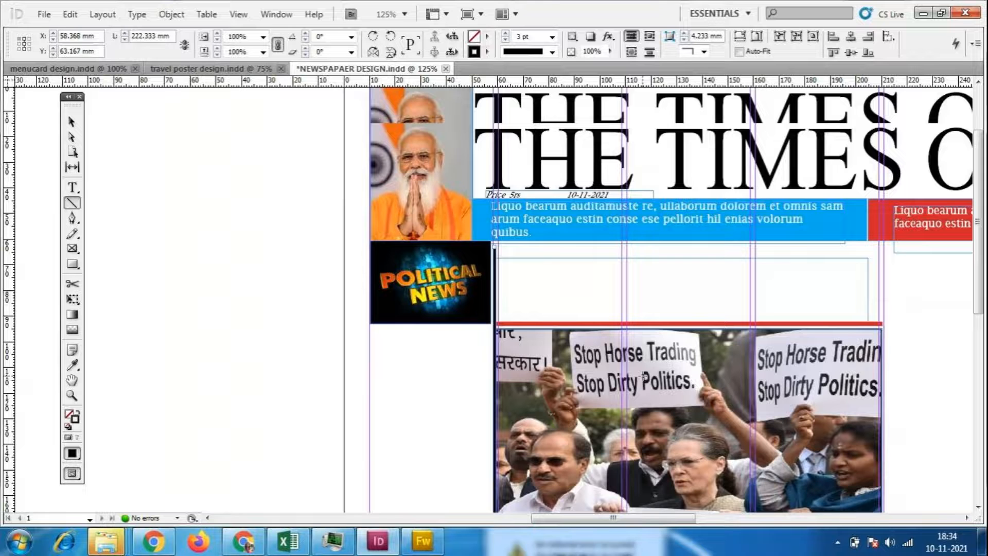
- Set the vertical line's stroke weight to 1 pt
{"action": "left_click", "coordinate": [552, 37]}
{"action": "left_click", "coordinate": [520, 86]}
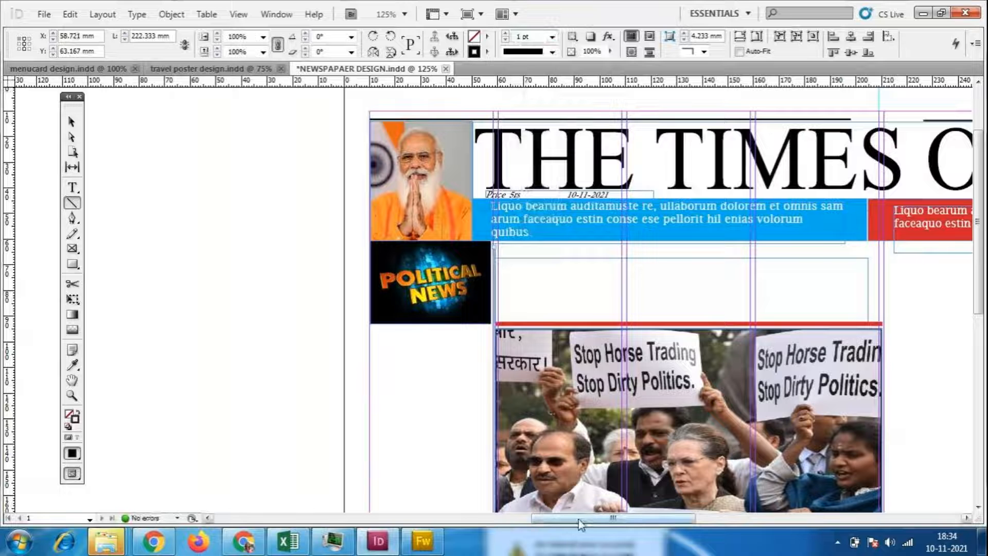
{"action": "left_click_drag", "start_coordinate": [578, 518], "coordinate": [605, 520]}
{"action": "left_click", "coordinate": [71, 121]}
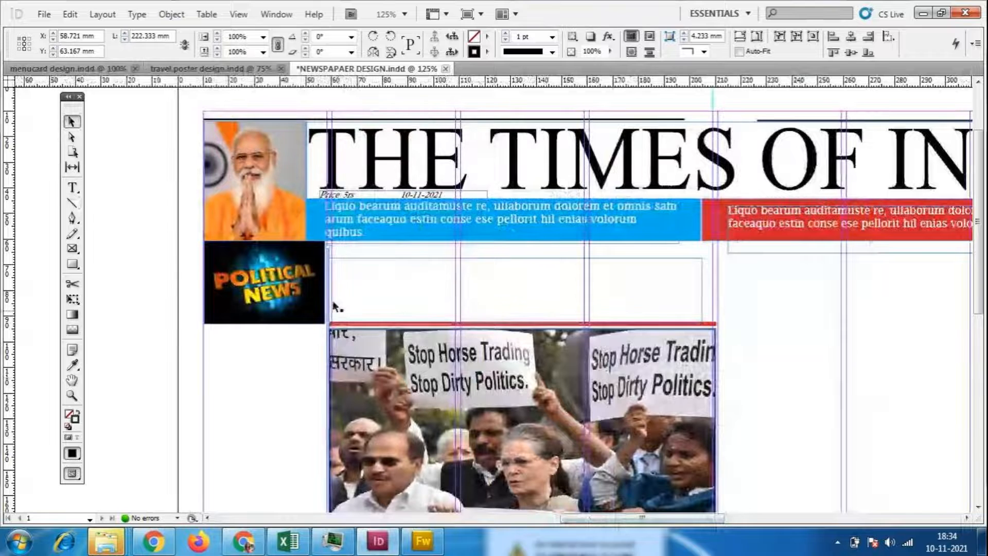
- Change the screen mode to Preview and examine the layout around the protest picture without guides
{"action": "left_click", "coordinate": [239, 14]}
{"action": "mouse_move", "coordinate": [401, 213]}
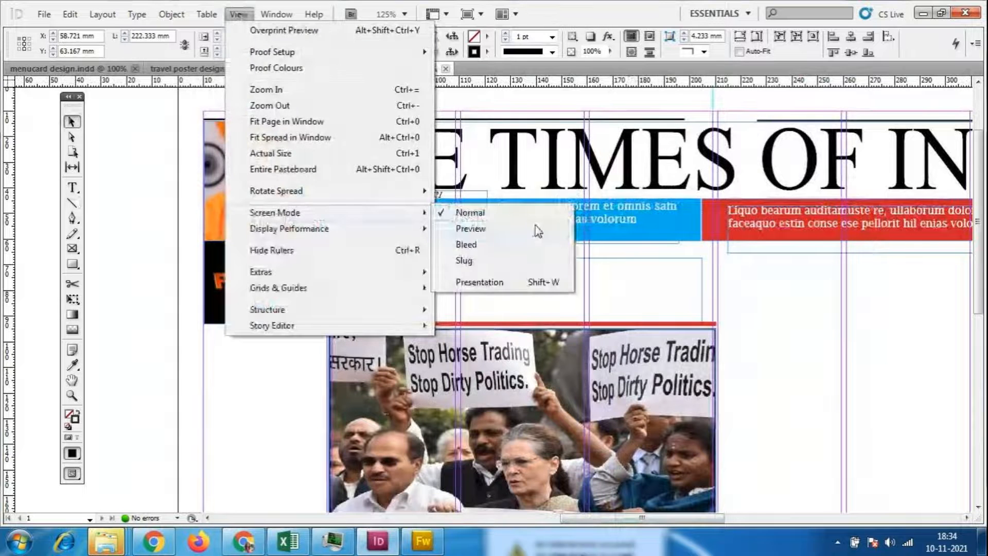
{"action": "left_click", "coordinate": [538, 230]}
{"action": "scroll", "coordinate": [861, 369], "scroll_direction": "down", "scroll_amount": 4}
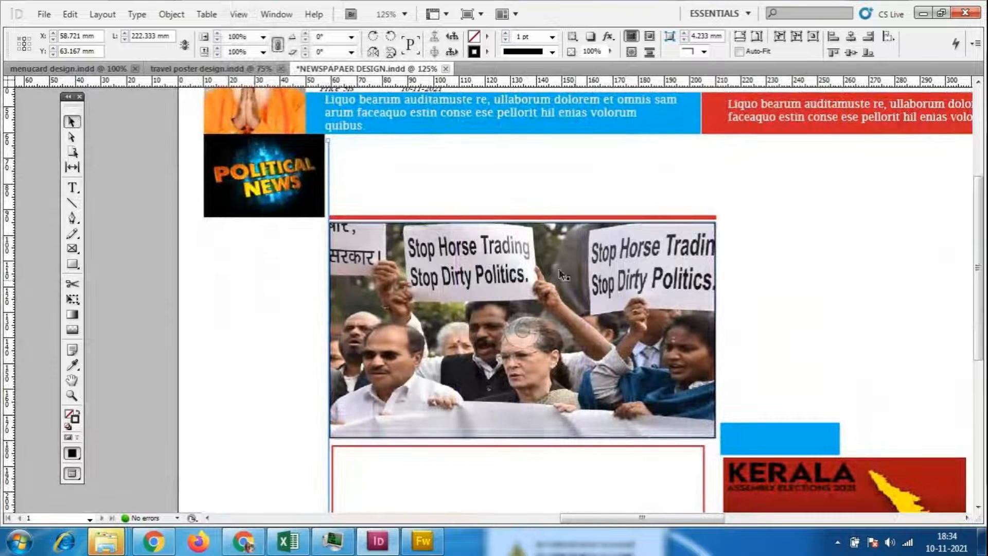
- Nudge the 1 pt vertical line slightly left, clear of the protest picture, and duplicate it just past the picture's right edge
{"action": "left_click", "coordinate": [329, 185]}
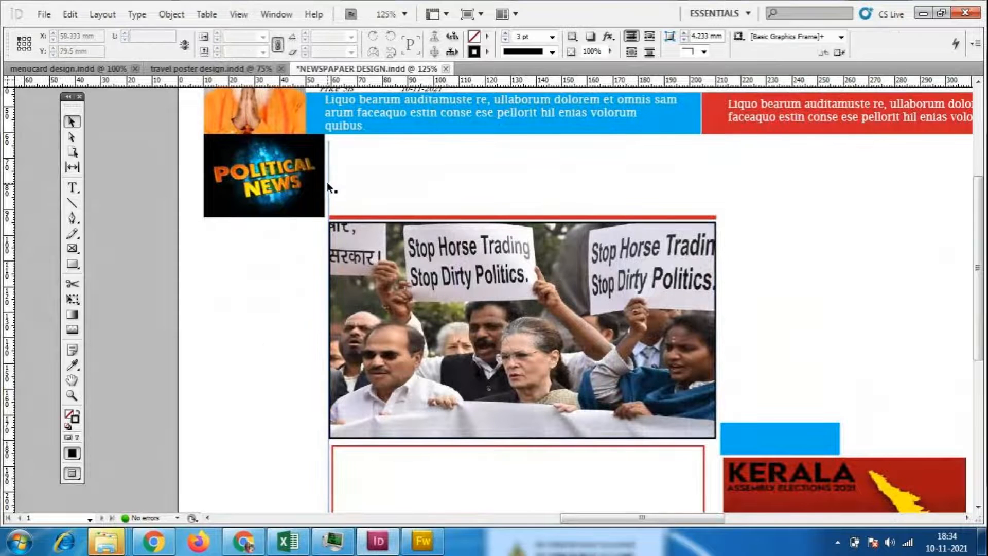
{"action": "left_click", "coordinate": [329, 184]}
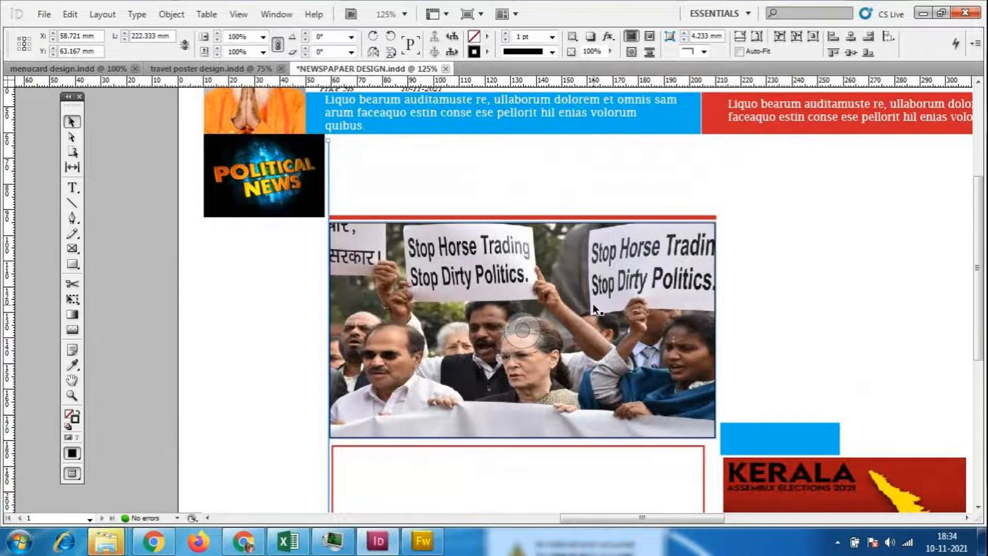
{"action": "key", "text": "Left"}
{"action": "key", "text": "Left"}
{"action": "key", "text": "Left"}
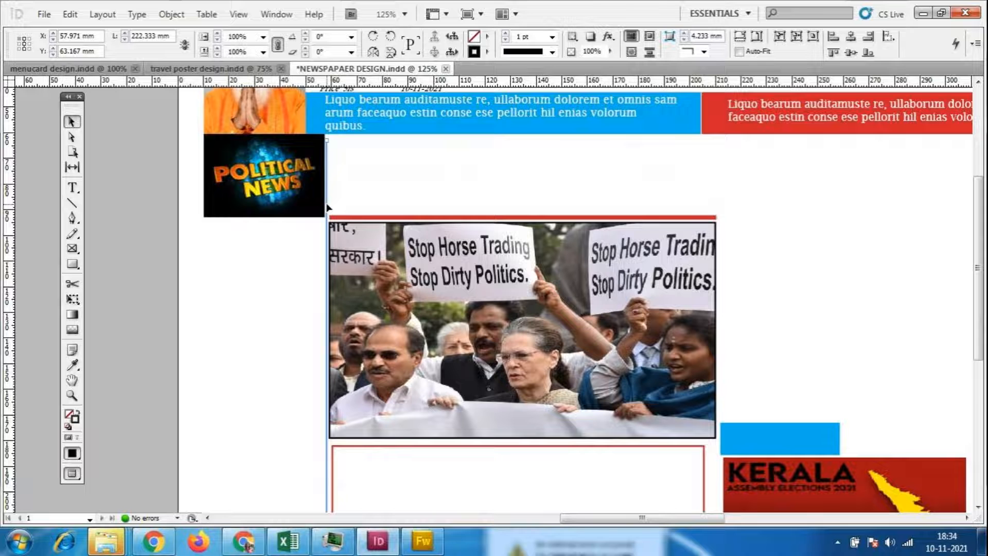
{"action": "left_click_drag", "start_coordinate": [331, 214], "coordinate": [724, 225]}
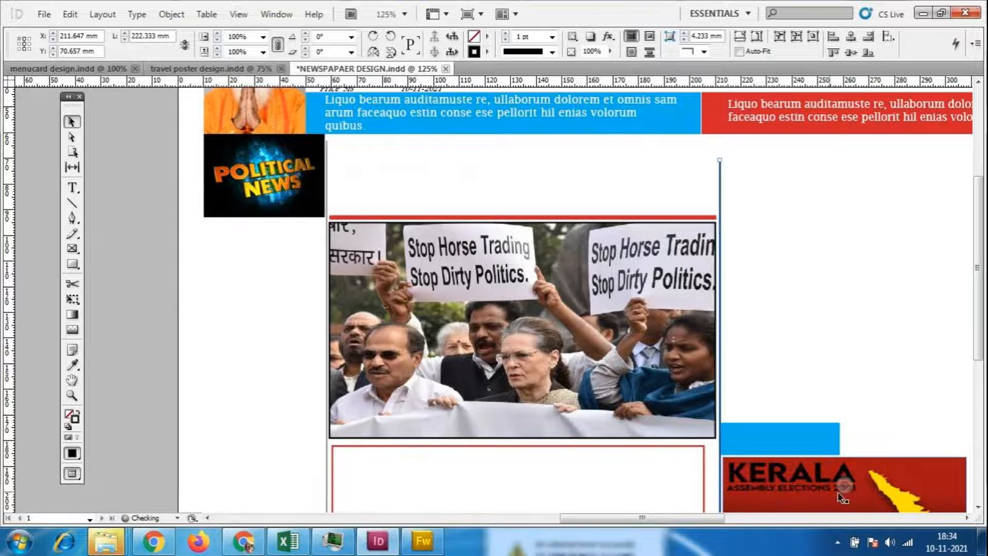
- Reduce the height of the blue bar above the Kerala picture to about 9.5 mm and duplicate it directly beside the original
{"action": "left_click_drag", "start_coordinate": [696, 520], "coordinate": [741, 527]}
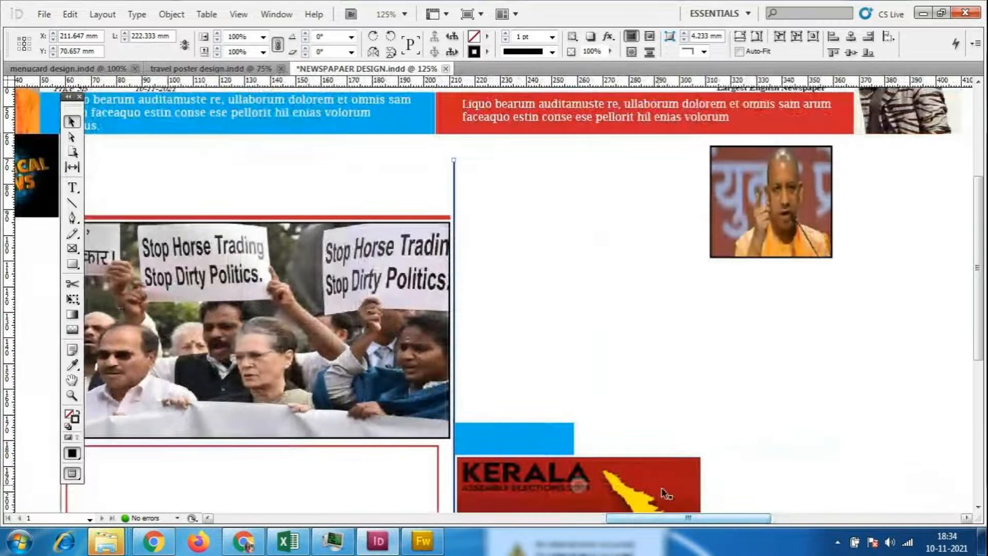
{"action": "left_click", "coordinate": [538, 435]}
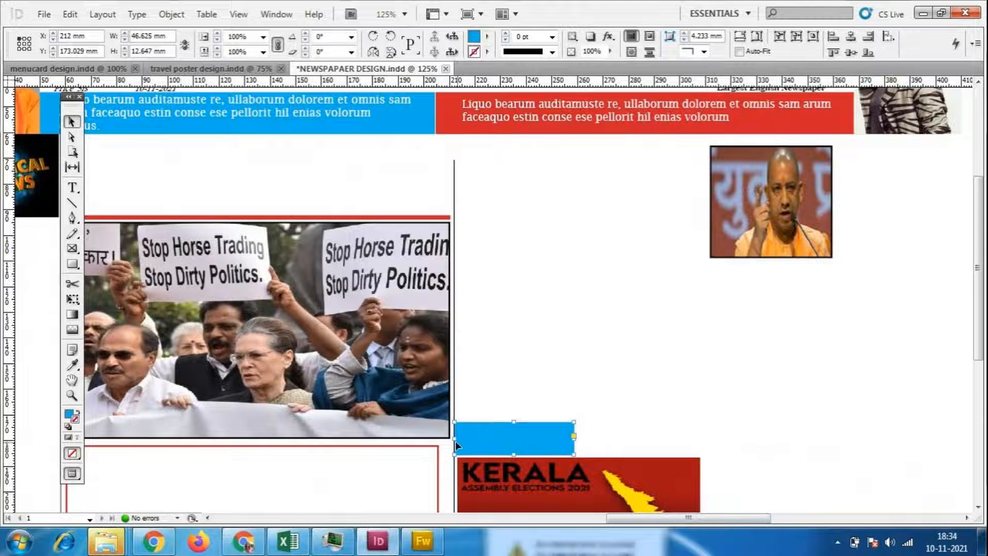
{"action": "left_click_drag", "start_coordinate": [514, 422], "coordinate": [532, 431]}
{"action": "left_click", "coordinate": [702, 397]}
{"action": "scroll", "coordinate": [703, 396], "scroll_direction": "down", "scroll_amount": 3}
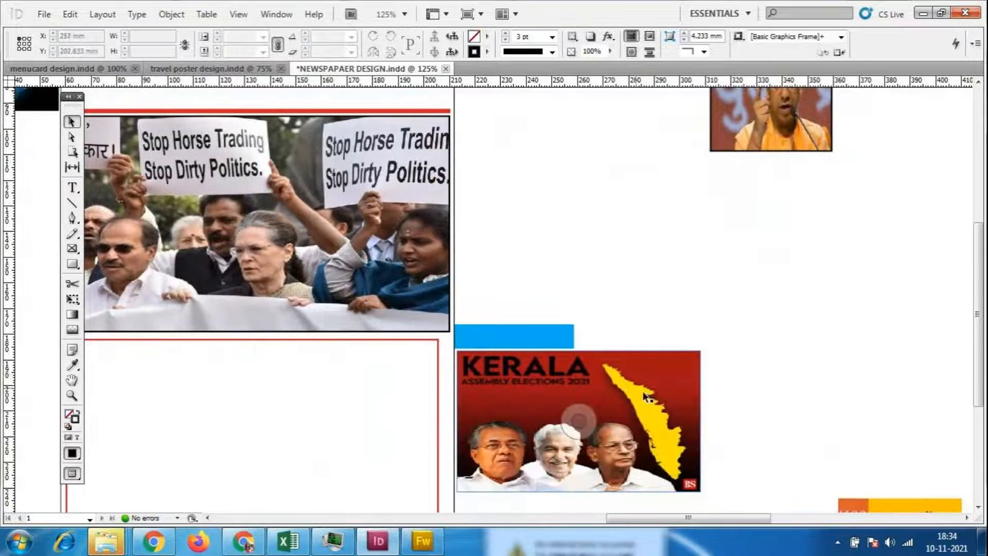
{"action": "left_click_drag", "start_coordinate": [552, 340], "coordinate": [664, 340]}
{"action": "left_click", "coordinate": [72, 365]}
{"action": "left_click", "coordinate": [656, 411]}
{"action": "key", "text": "ctrl+z"}
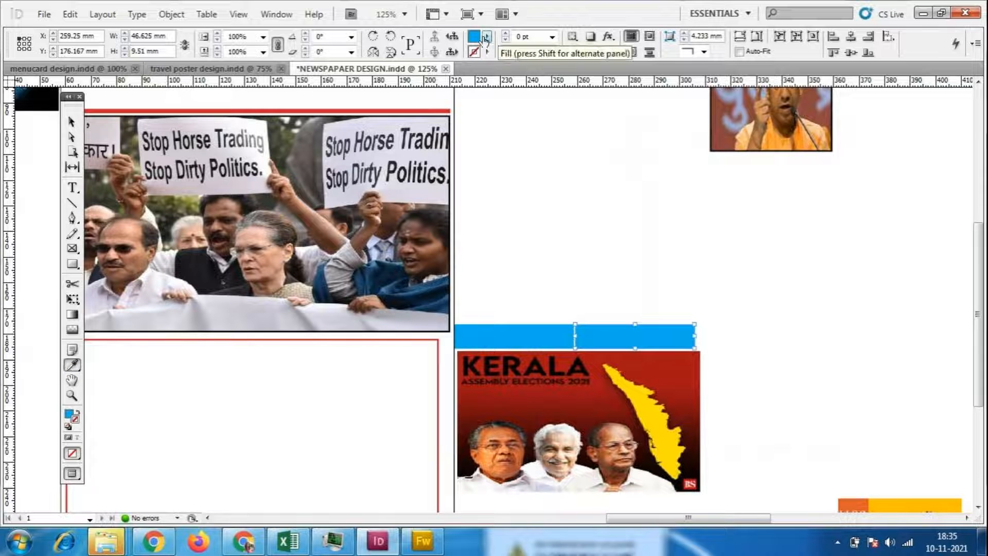
- Fill the duplicated bar above the Kerala picture with the yellow swatch and deselect it
{"action": "left_click", "coordinate": [486, 37]}
{"action": "left_click", "coordinate": [565, 68]}
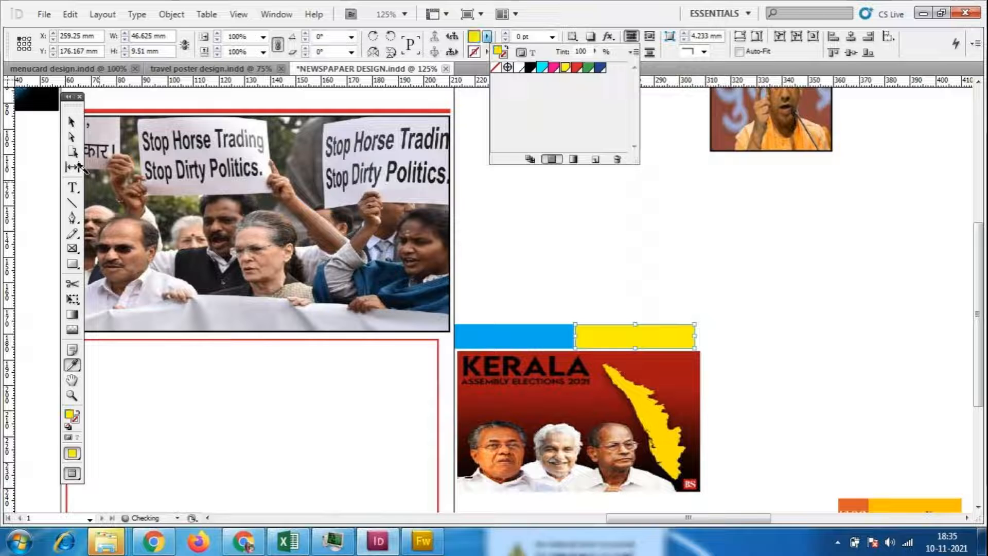
{"action": "left_click", "coordinate": [73, 123]}
{"action": "key", "text": "ctrl+shift+a"}
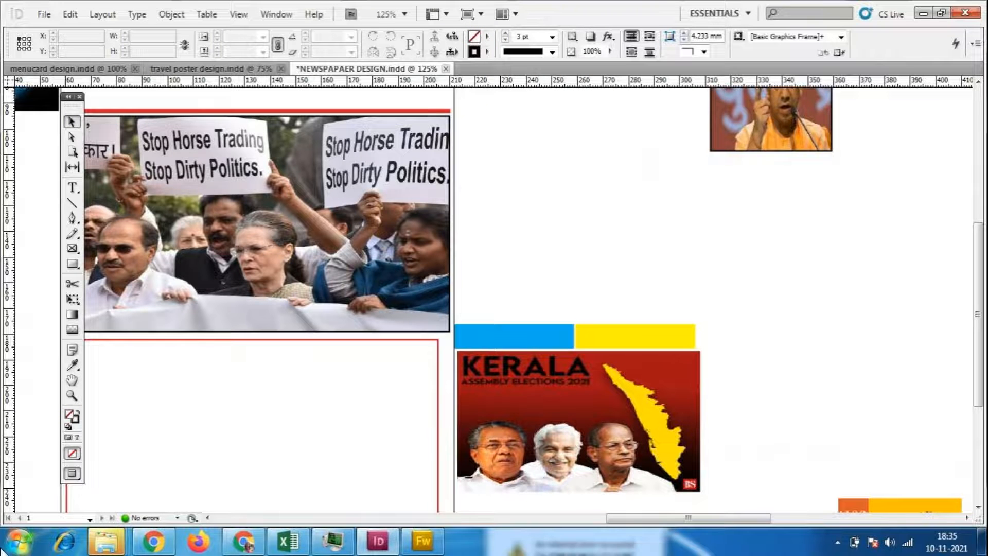
- Save the newspaper document
{"action": "left_click", "coordinate": [579, 420]}
{"action": "scroll", "coordinate": [687, 373], "scroll_direction": "down", "scroll_amount": 4}
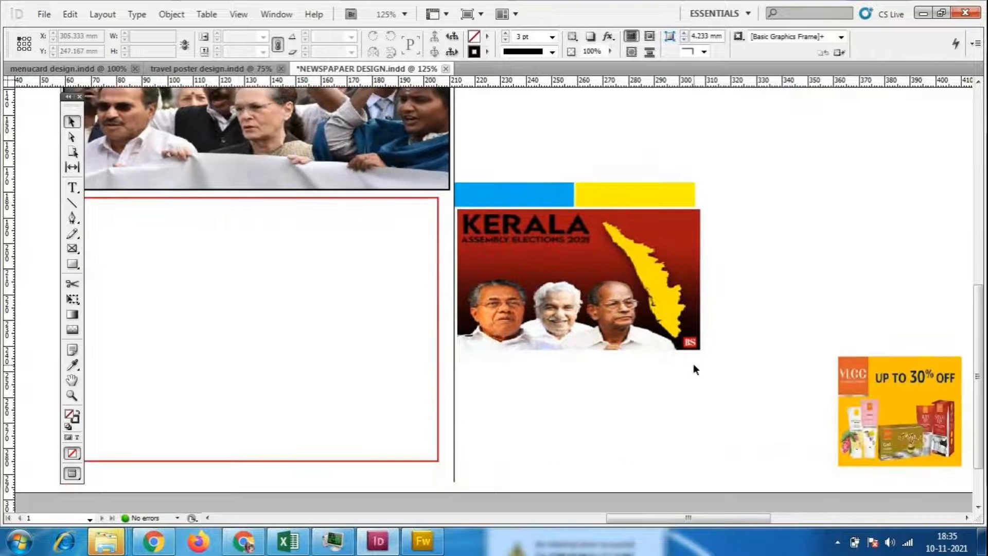
{"action": "scroll", "coordinate": [693, 364], "scroll_direction": "up", "scroll_amount": 3}
{"action": "left_click", "coordinate": [238, 14]}
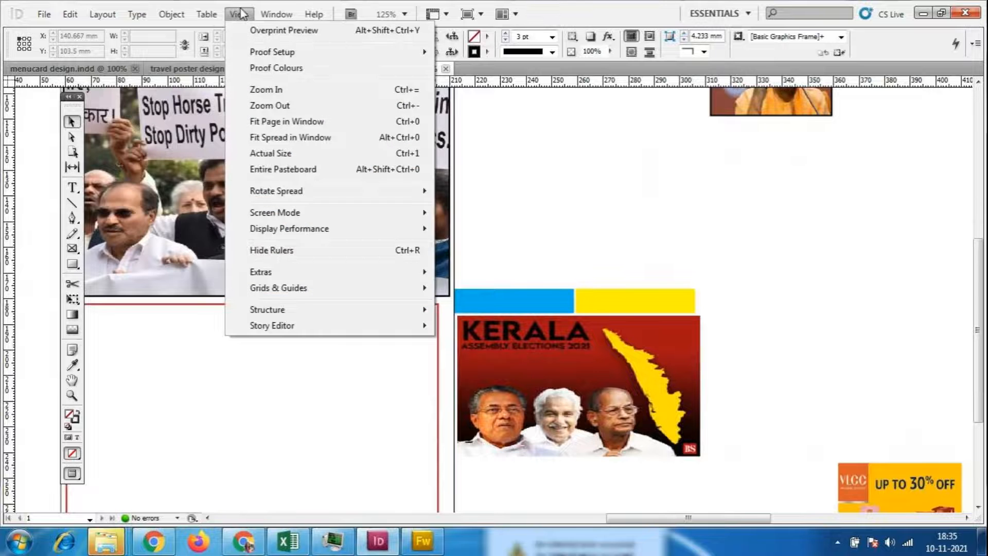
{"action": "mouse_move", "coordinate": [43, 14]}
{"action": "left_click", "coordinate": [72, 150]}
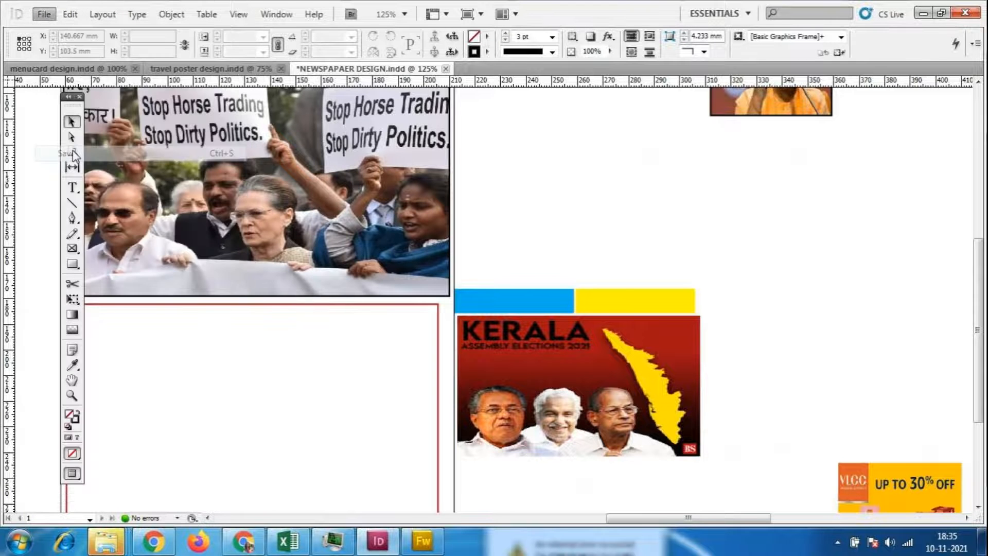
- Switch the screen mode to Normal to show the column guides
{"action": "left_click", "coordinate": [238, 15]}
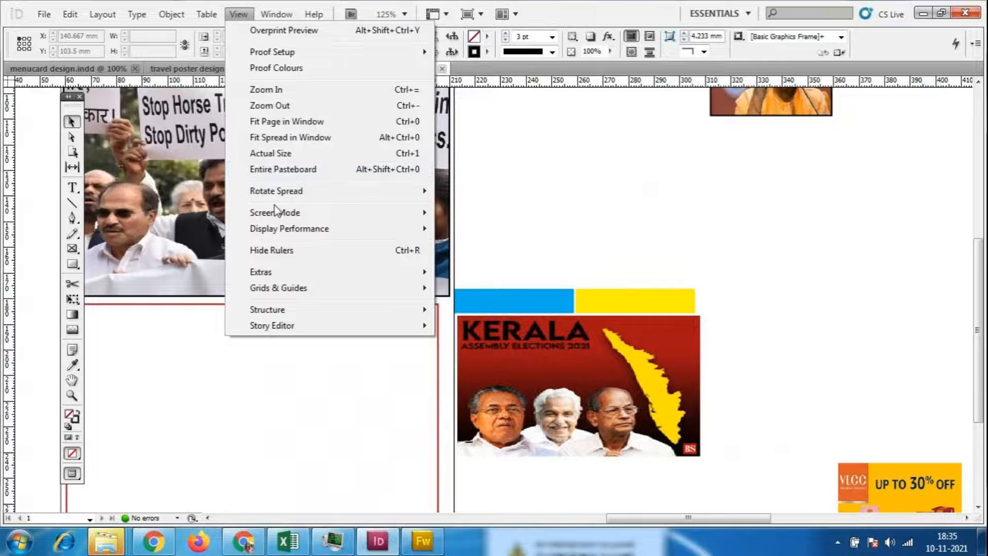
{"action": "mouse_move", "coordinate": [276, 211]}
{"action": "left_click", "coordinate": [505, 212]}
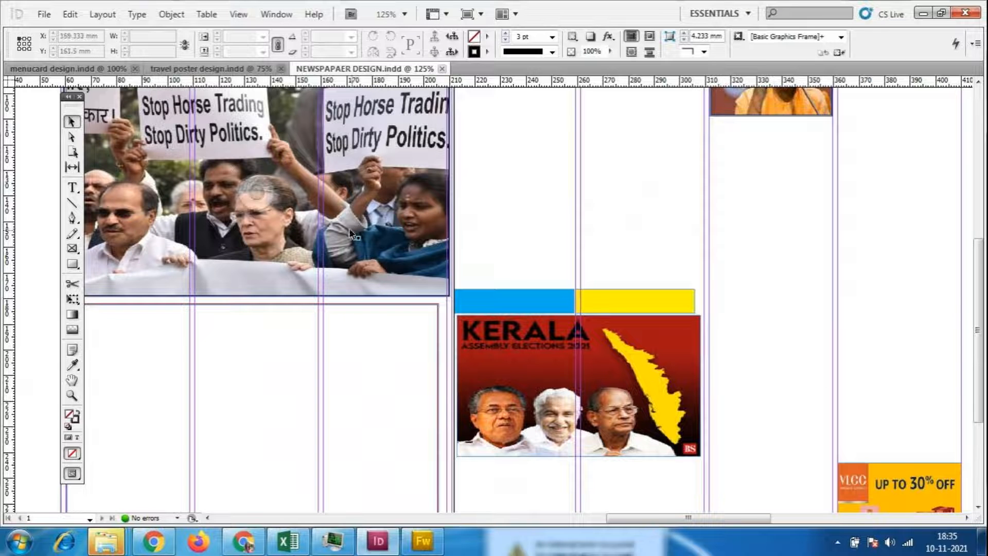
- Draw a vertical line about 218 mm long in the gutter right of the Kerala picture and set its stroke weight to 1 pt
{"action": "left_click", "coordinate": [72, 204]}
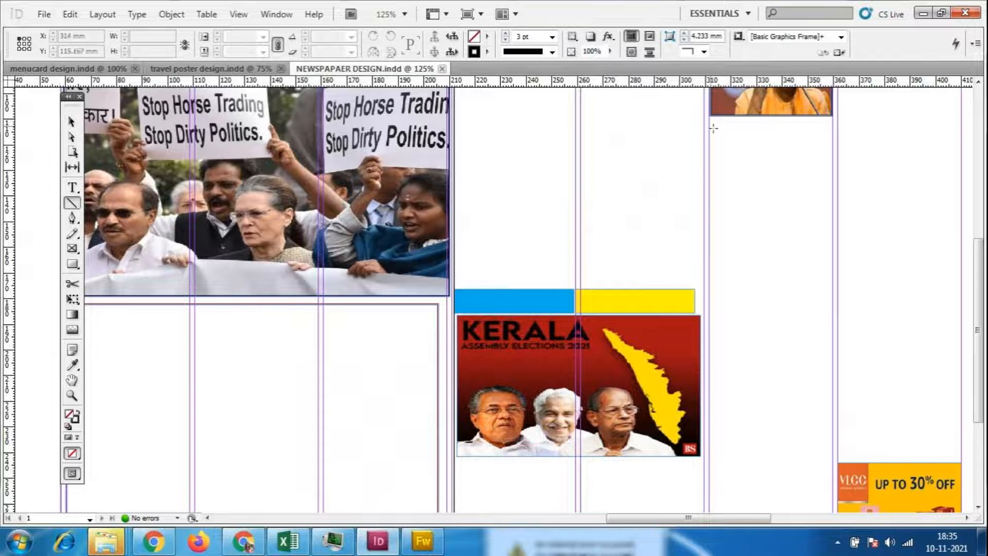
{"action": "scroll", "coordinate": [763, 204], "scroll_direction": "up", "scroll_amount": 3}
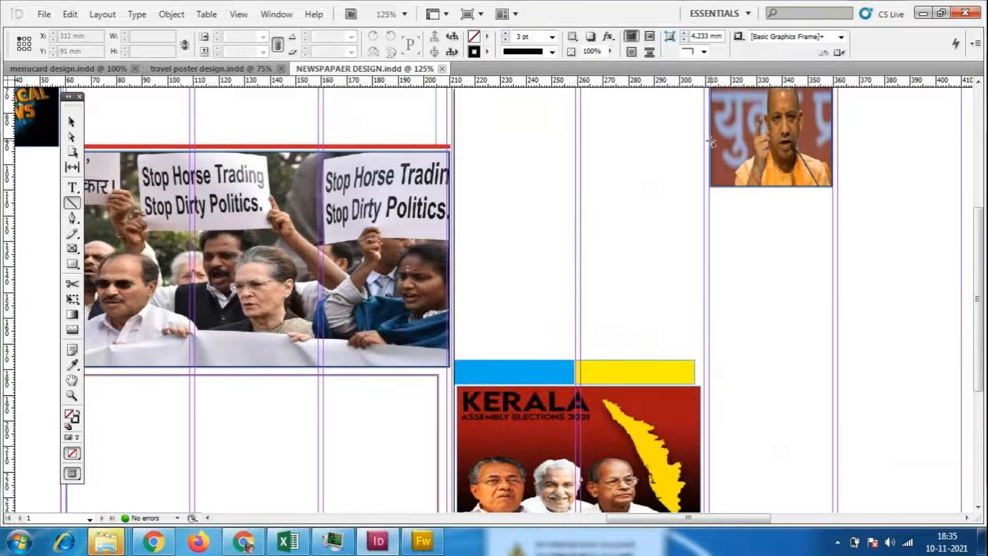
{"action": "scroll", "coordinate": [710, 142], "scroll_direction": "up", "scroll_amount": 3}
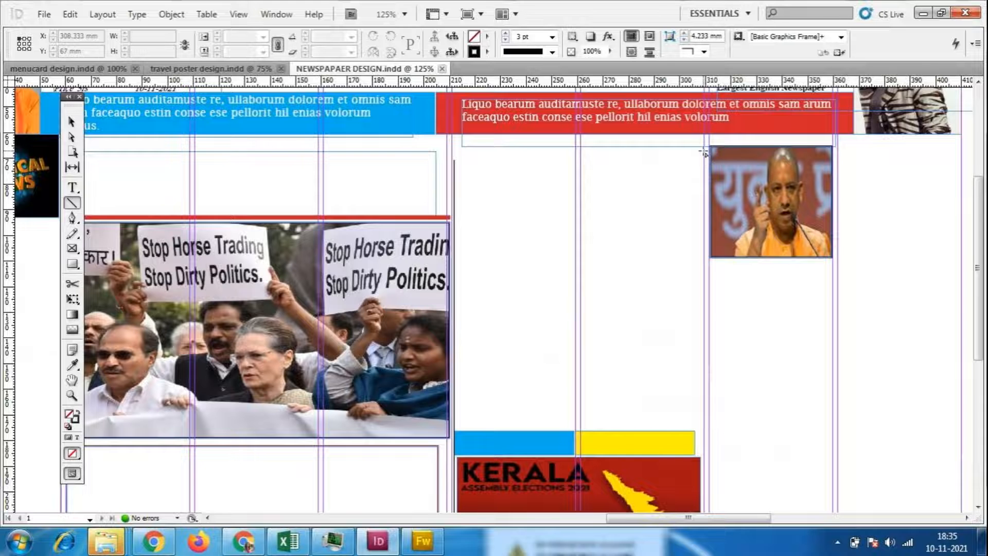
{"action": "left_click_drag", "start_coordinate": [703, 152], "coordinate": [703, 392]}
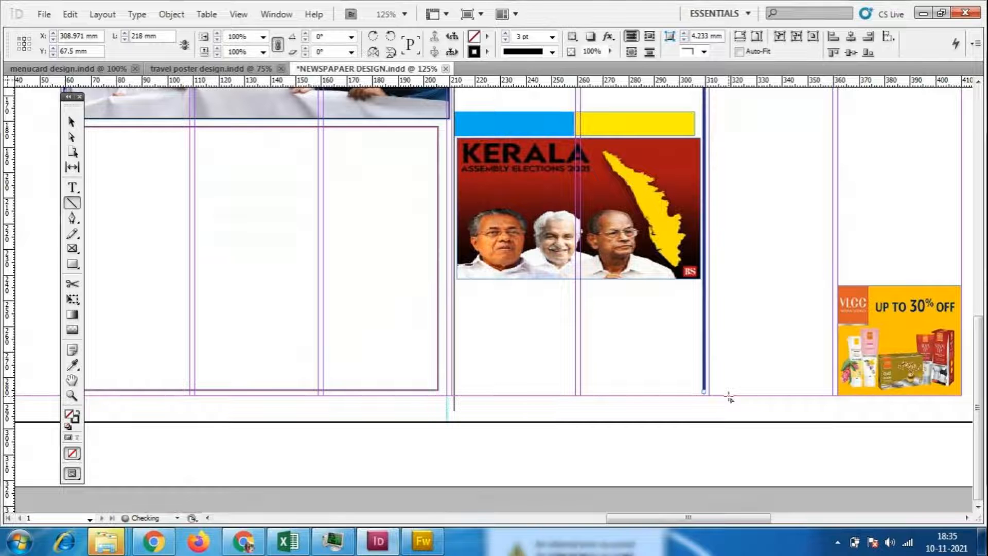
{"action": "left_click", "coordinate": [552, 37]}
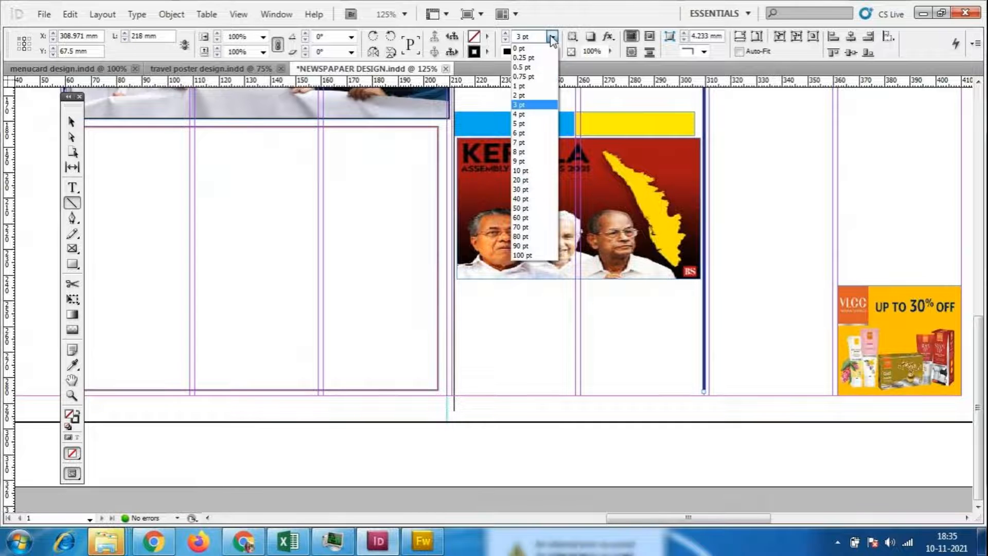
{"action": "left_click", "coordinate": [524, 86]}
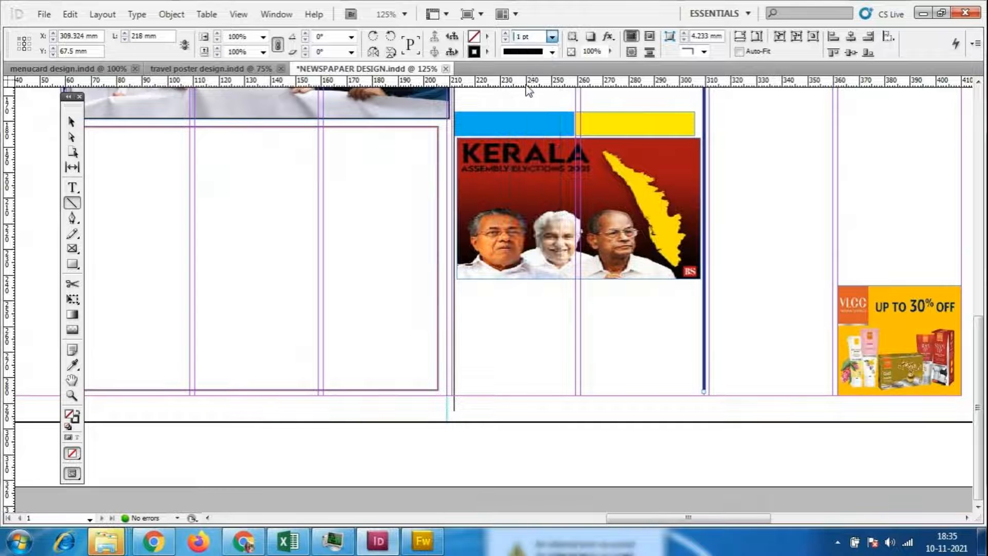
- Switch to GoToMeeting in the browser, toggle the microphone and return to InDesign
{"action": "left_click", "coordinate": [252, 540]}
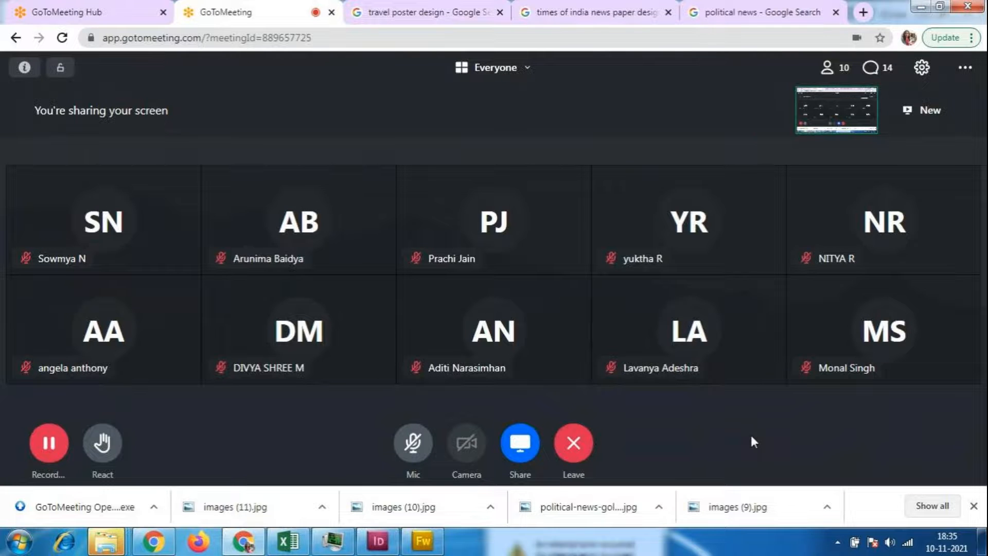
{"action": "left_click", "coordinate": [410, 441]}
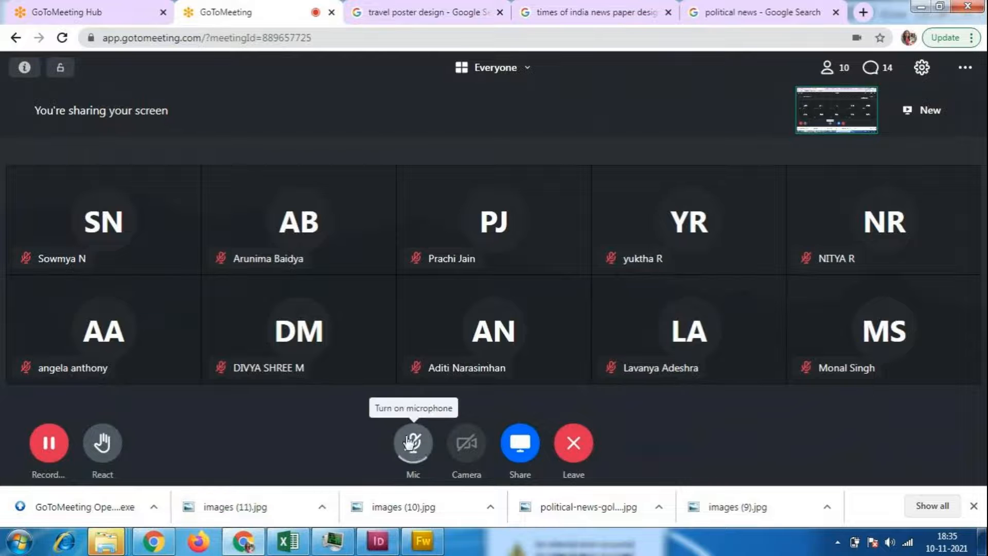
{"action": "left_click", "coordinate": [394, 546]}
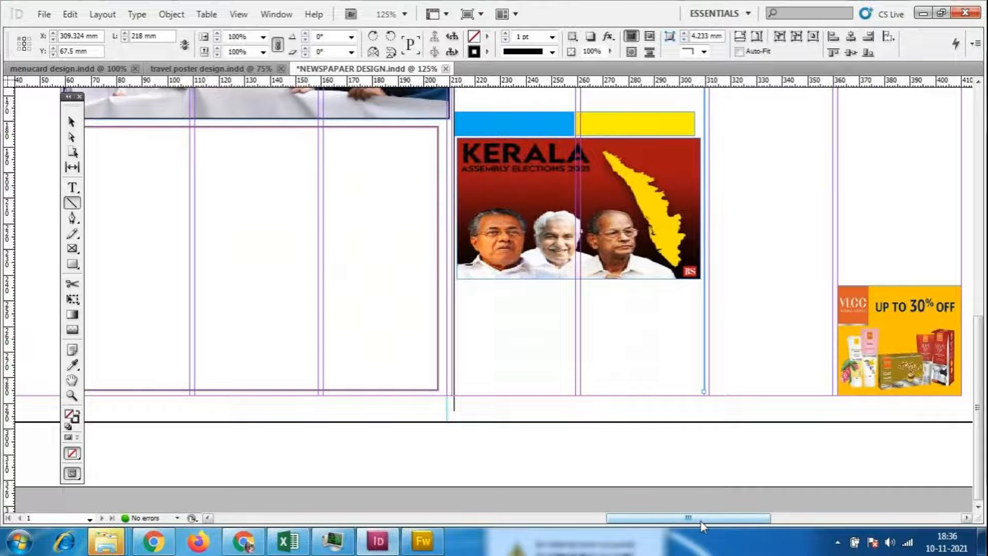
- Duplicate the vertical line from beside the Kerala picture into the column gutter just left of the VLCC advert
{"action": "left_click_drag", "start_coordinate": [697, 520], "coordinate": [741, 521]}
{"action": "left_click", "coordinate": [71, 122]}
{"action": "left_click", "coordinate": [453, 366]}
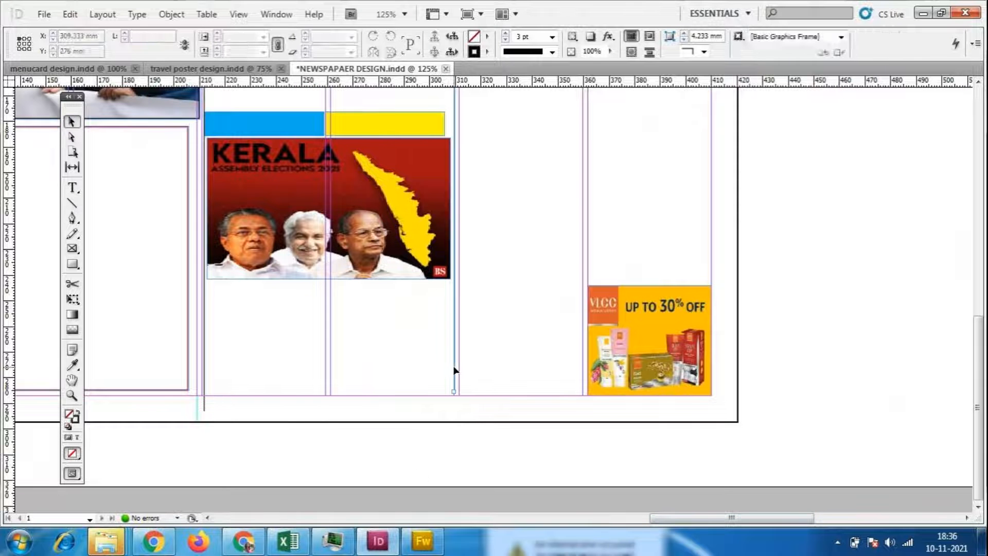
{"action": "left_click_drag", "start_coordinate": [455, 369], "coordinate": [588, 374]}
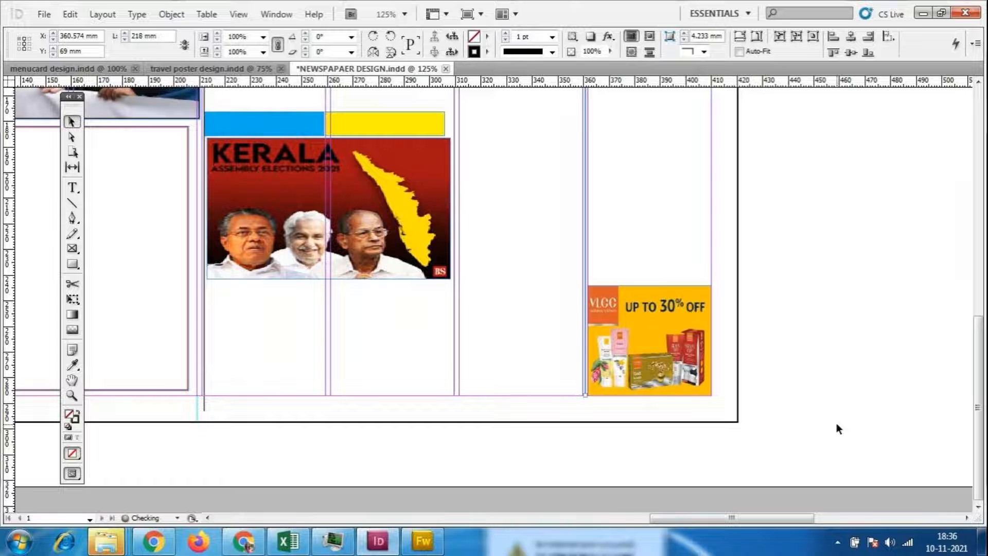
{"action": "left_click", "coordinate": [836, 423]}
- Change the screen mode to Preview and examine the divider lines between the columns up to the masthead
{"action": "left_click", "coordinate": [236, 15]}
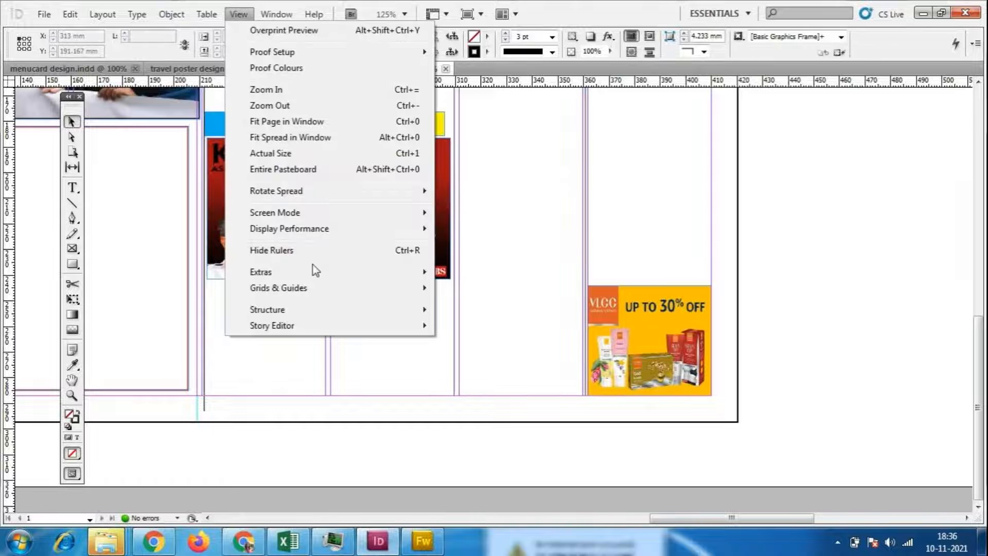
{"action": "mouse_move", "coordinate": [278, 212]}
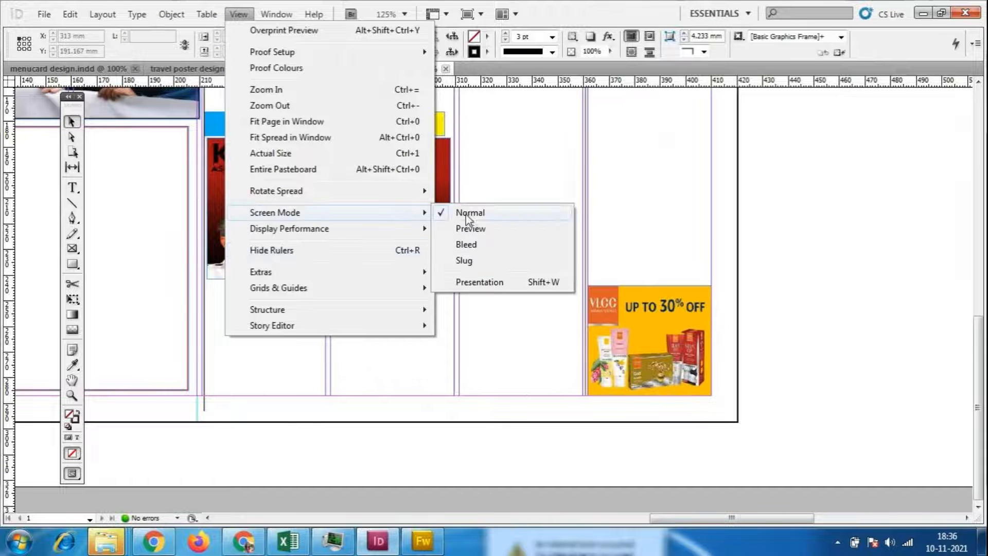
{"action": "left_click", "coordinate": [465, 224]}
{"action": "left_click_drag", "start_coordinate": [742, 519], "coordinate": [686, 520]}
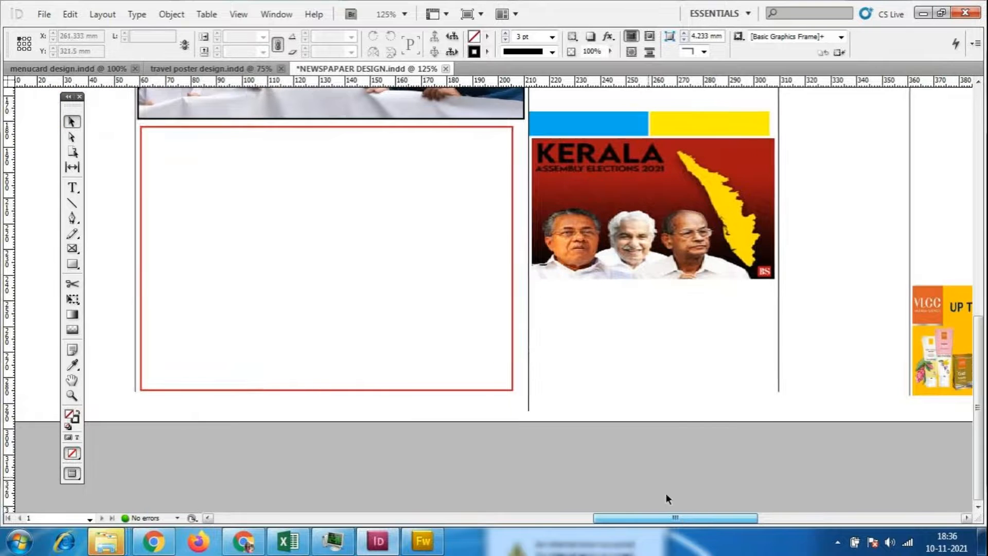
{"action": "scroll", "coordinate": [582, 411], "scroll_direction": "up", "scroll_amount": 5}
{"action": "scroll", "coordinate": [582, 412], "scroll_direction": "up", "scroll_amount": 2}
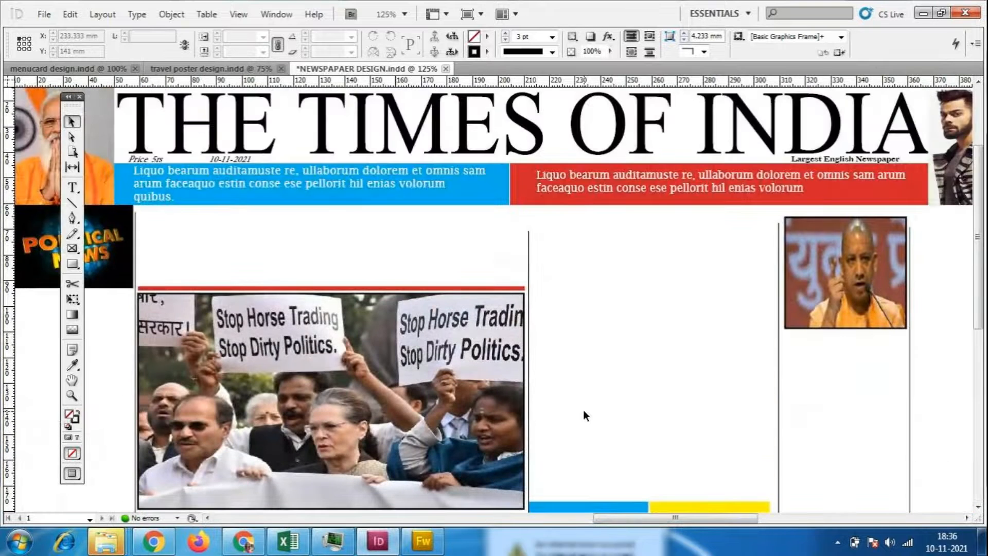
{"action": "key", "text": "ctrl+equal"}
{"action": "key", "text": "ctrl+equal"}
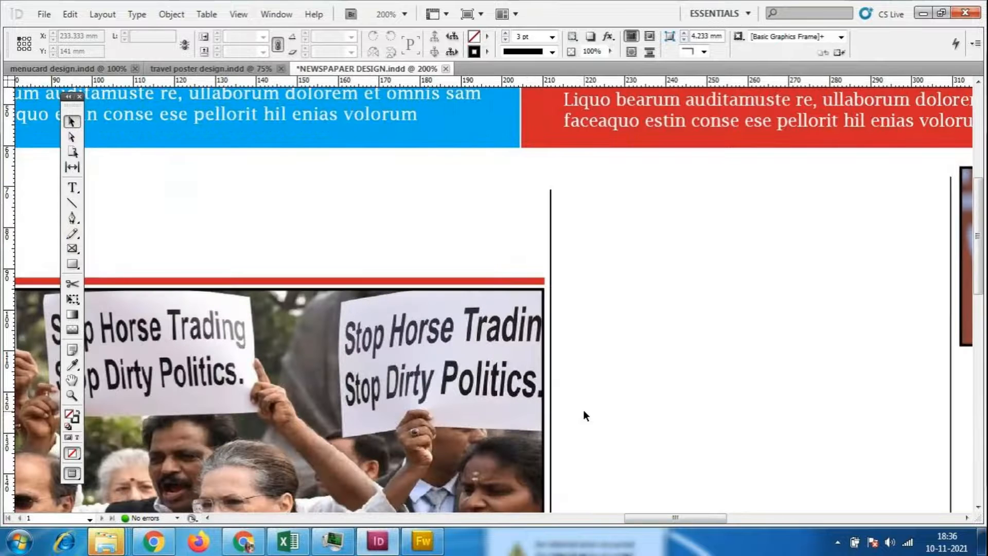
- Return to Normal screen mode and draw a rectangle about 47 by 18 mm in the first column, just below the Political News picture
{"action": "mouse_move", "coordinate": [532, 81]}
{"action": "left_mouse_down"}
{"action": "mouse_move", "coordinate": [540, 158]}
{"action": "mouse_move", "coordinate": [549, 81]}
{"action": "left_mouse_up"}
{"action": "left_click_drag", "start_coordinate": [689, 520], "coordinate": [626, 520]}
{"action": "scroll", "coordinate": [525, 322], "scroll_direction": "down", "scroll_amount": 5}
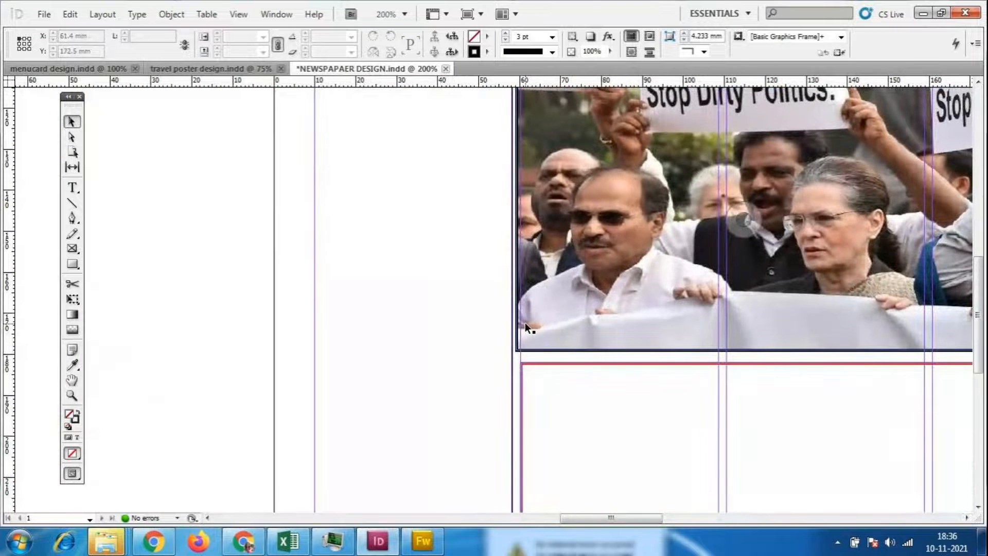
{"action": "scroll", "coordinate": [524, 322], "scroll_direction": "down", "scroll_amount": 3}
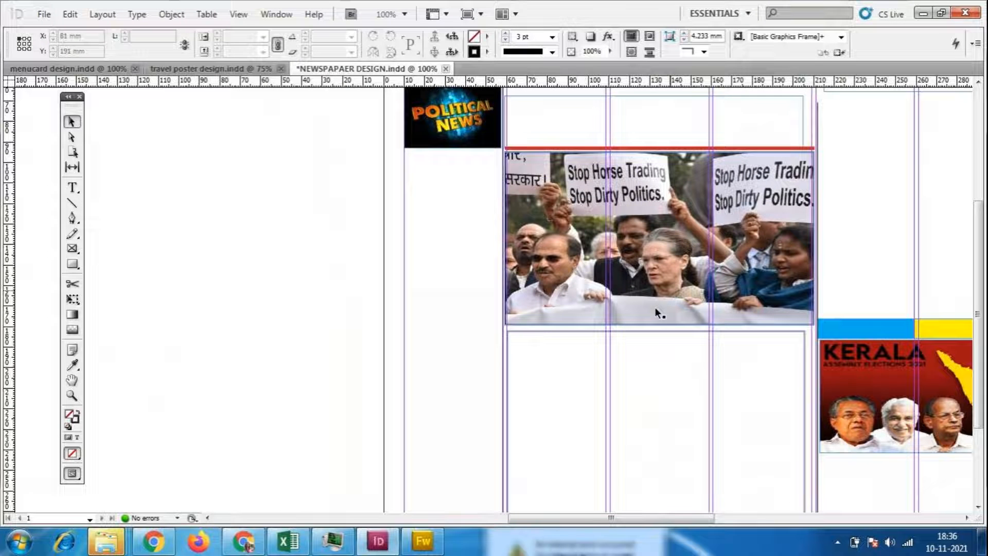
{"action": "left_click", "coordinate": [73, 266]}
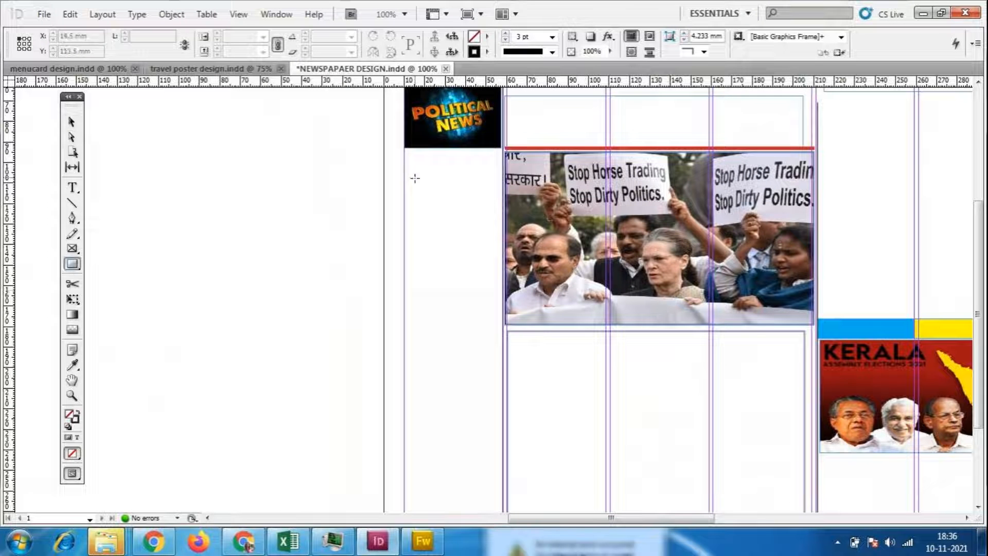
{"action": "left_click_drag", "start_coordinate": [406, 154], "coordinate": [501, 189]}
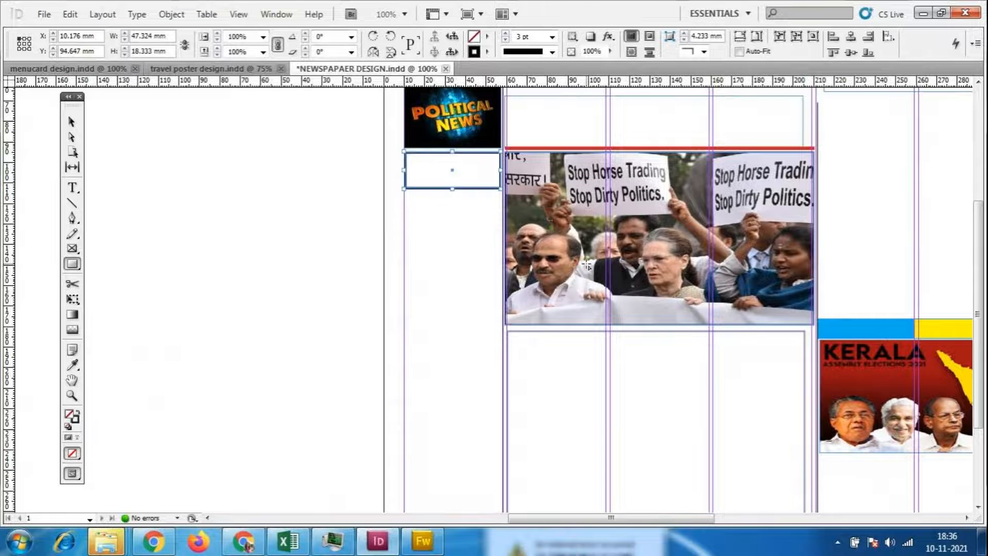
- Set the stroke weight of the rectangle below the Political News picture to 2 pt and deselect it
{"action": "left_click", "coordinate": [552, 37]}
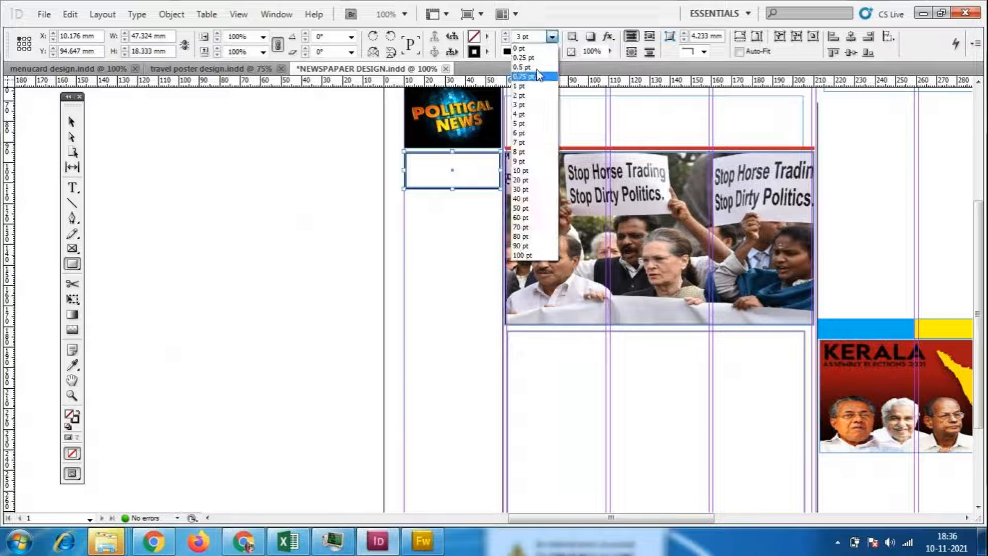
{"action": "left_click", "coordinate": [532, 102]}
{"action": "key", "text": "v"}
{"action": "left_click", "coordinate": [113, 146]}
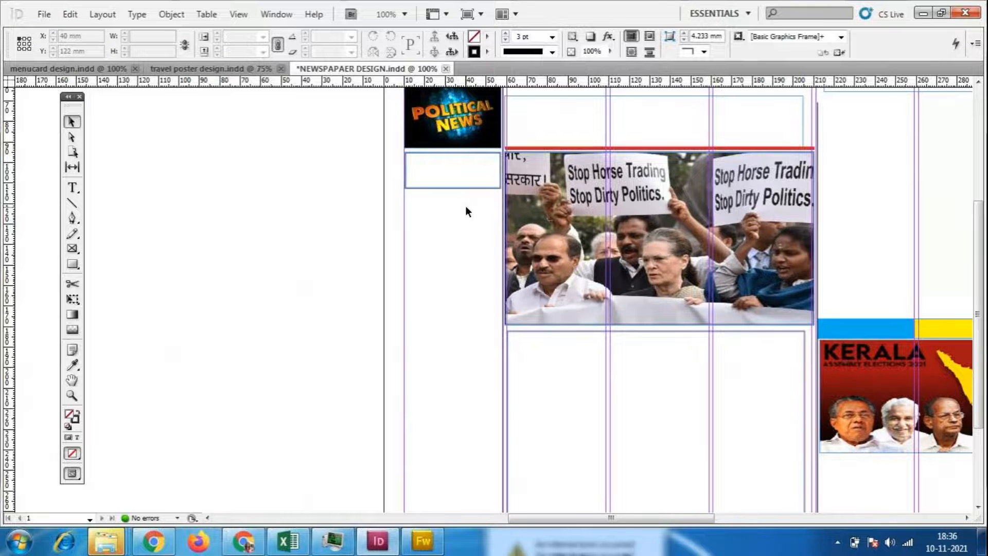
- Draw a text frame on the pasteboard beside the first column and enter NEWS as its first line
{"action": "key", "text": "ctrl+equal"}
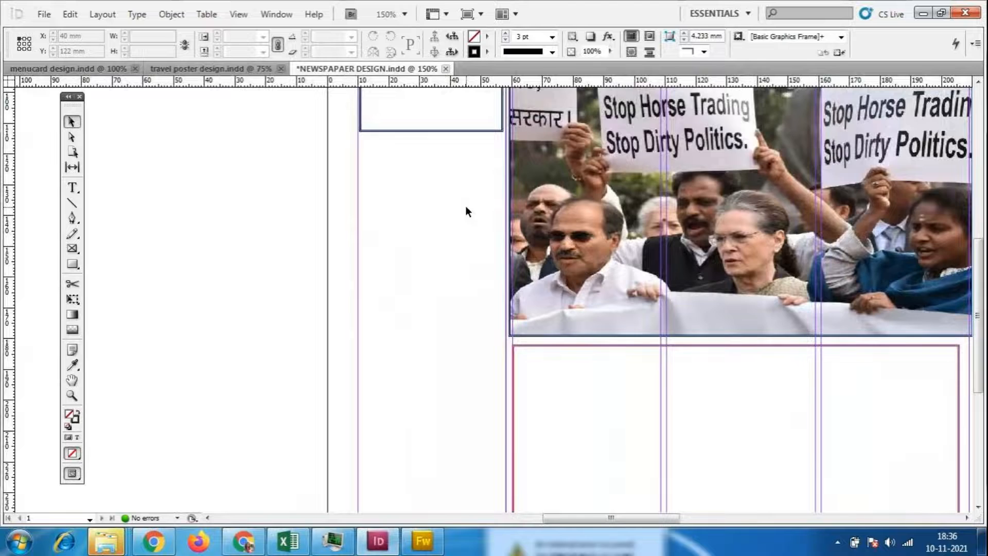
{"action": "scroll", "coordinate": [391, 175], "scroll_direction": "up", "scroll_amount": 3}
{"action": "key", "text": "t"}
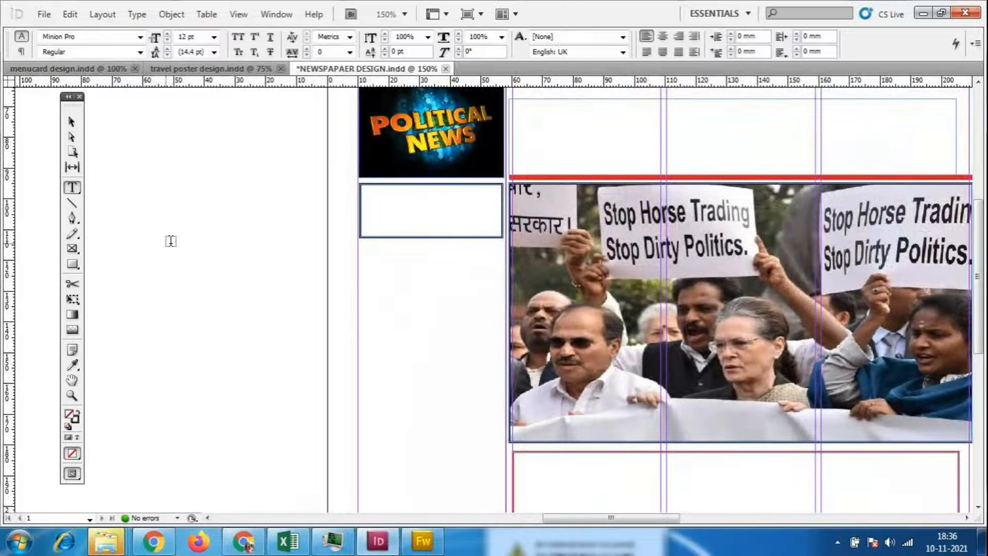
{"action": "left_click_drag", "start_coordinate": [128, 236], "coordinate": [218, 279]}
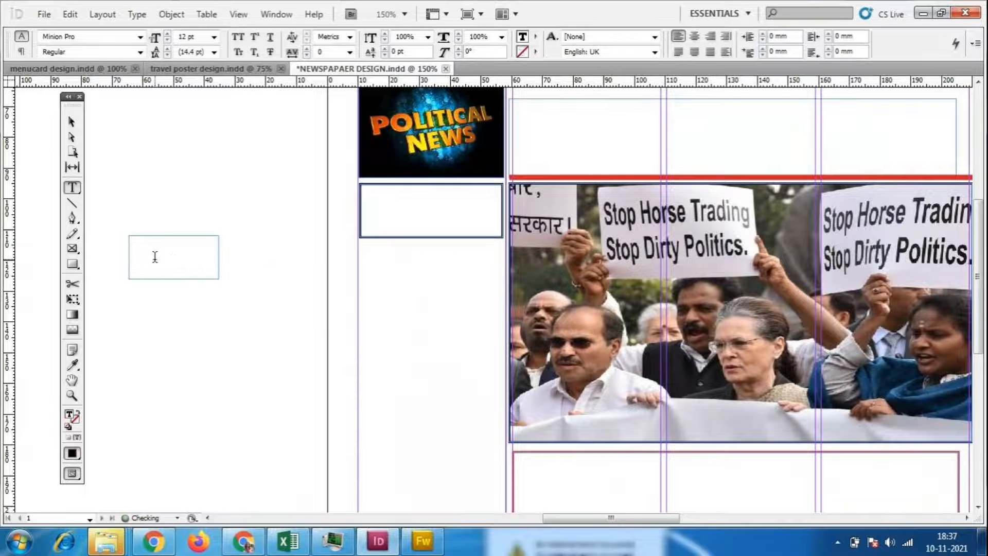
{"action": "type", "text": "NEWS w"}
- Switch to GoToMeeting in the browser, toggle the microphone and return to InDesign
{"action": "left_click", "coordinate": [243, 541]}
{"action": "key", "text": "ctrl+alt+m"}
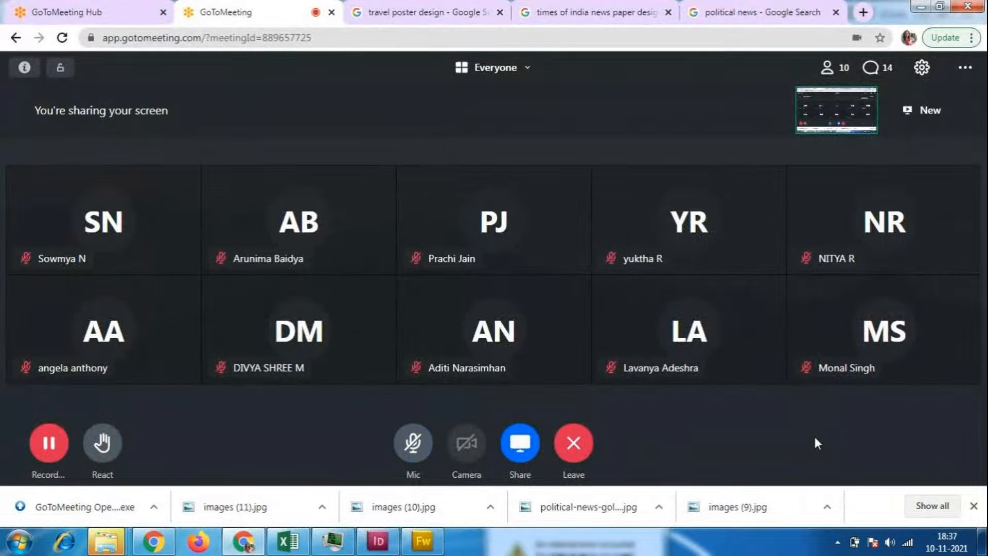
{"action": "left_click", "coordinate": [413, 441]}
{"action": "left_click", "coordinate": [378, 541]}
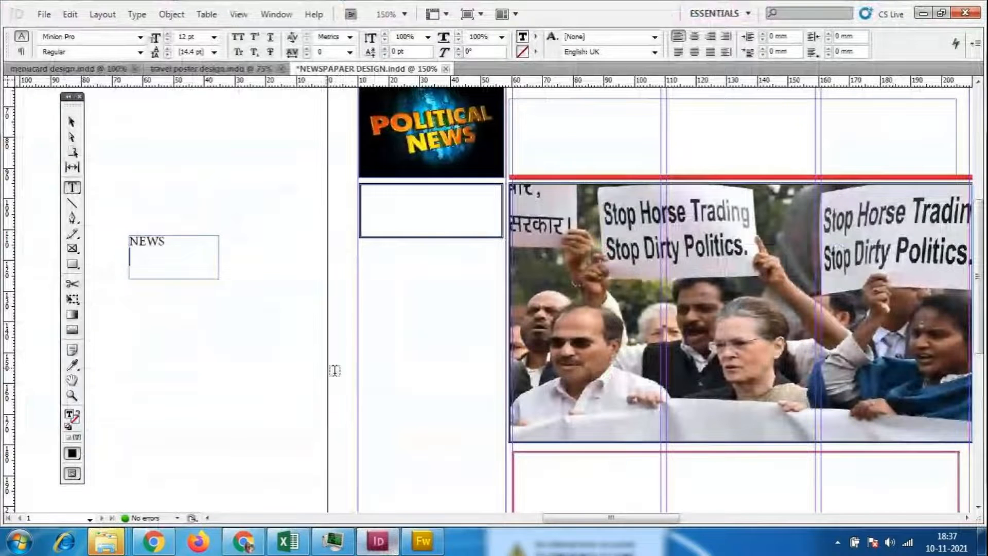
- Enter WORLD in capitals on the second line and enlarge the text frame to about 36.5 by 19.25 mm
{"action": "type", "text": "orld"}
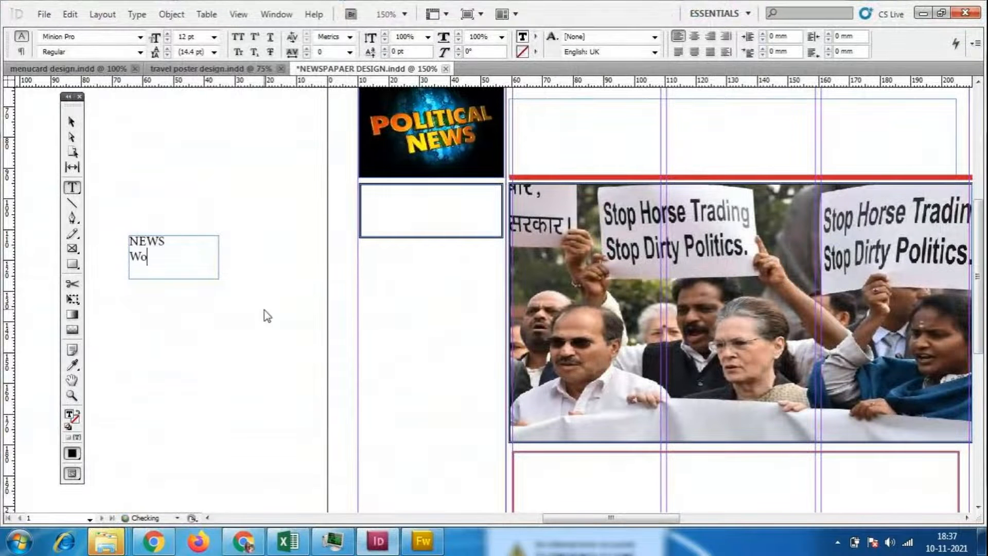
{"action": "key", "text": "BackSpace"}
{"action": "key", "text": "BackSpace"}
{"action": "key", "text": "BackSpace"}
{"action": "key", "text": "BackSpace"}
{"action": "type", "text": "ORLD"}
{"action": "left_click", "coordinate": [71, 121]}
{"action": "left_click_drag", "start_coordinate": [219, 275], "coordinate": [241, 294]}
- Set the font size of both lines of the NEWS WORLD text to 20 pt
{"action": "double_click", "coordinate": [181, 253]}
{"action": "left_click_drag", "start_coordinate": [188, 255], "coordinate": [128, 236]}
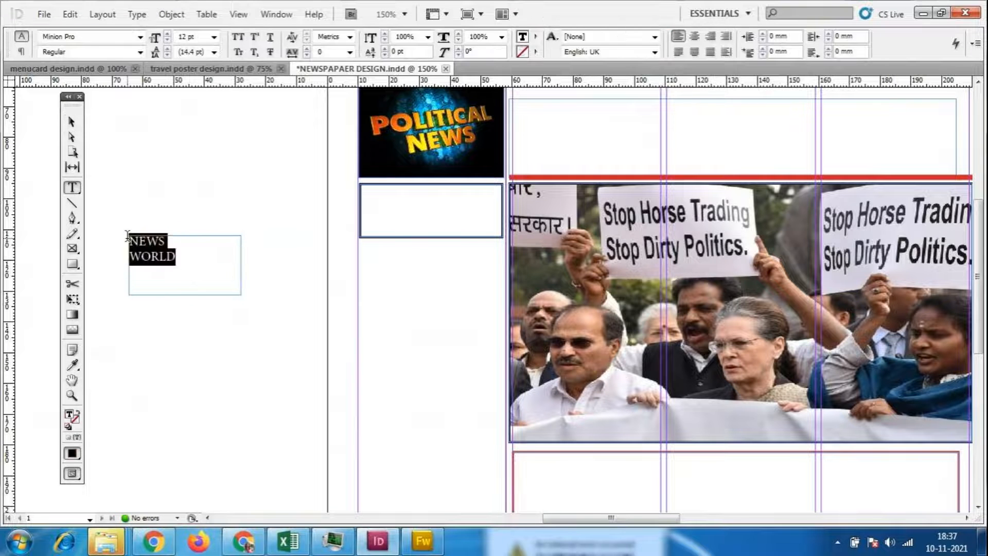
{"action": "left_click", "coordinate": [214, 36]}
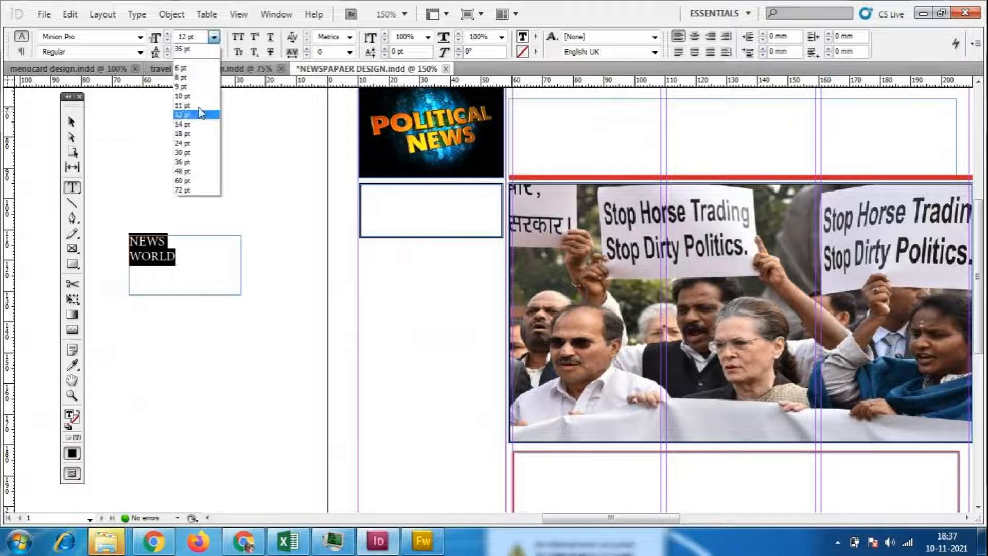
{"action": "left_click", "coordinate": [191, 153]}
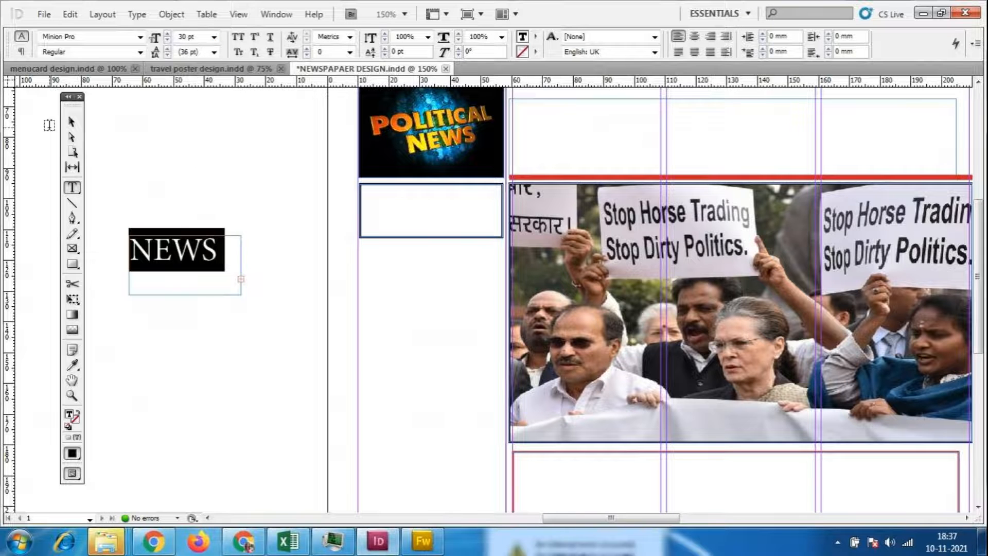
{"action": "double_click", "coordinate": [191, 36]}
{"action": "type", "text": "20"}
{"action": "key", "text": "Return"}
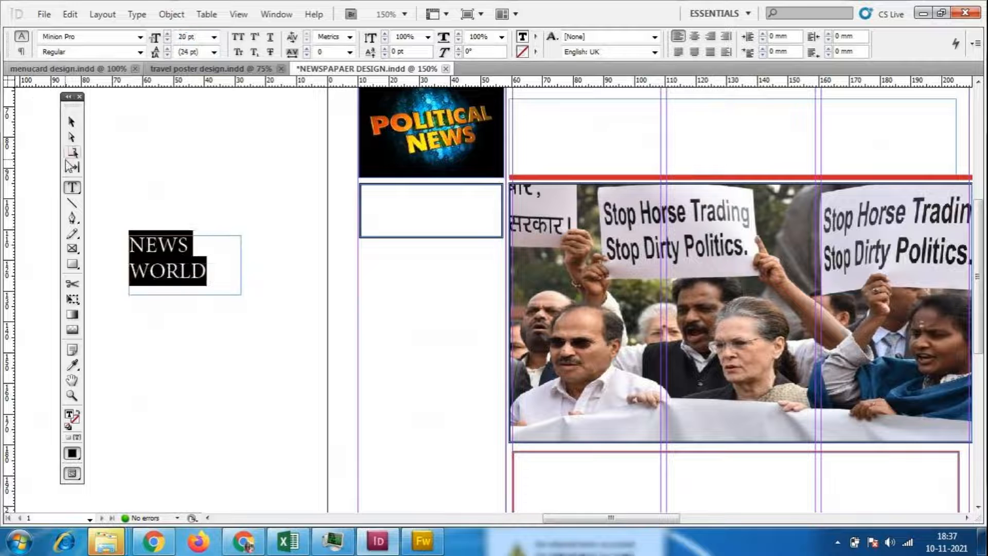
- Change the font of the whole NEWS WORLD text to Impact
{"action": "left_click", "coordinate": [135, 246]}
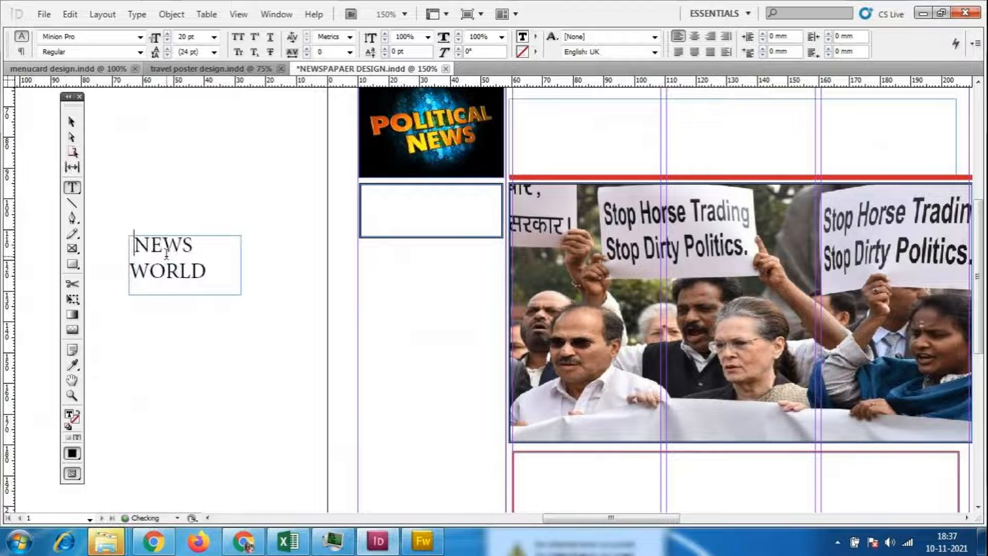
{"action": "left_click", "coordinate": [72, 122]}
{"action": "left_click", "coordinate": [181, 282]}
{"action": "double_click", "coordinate": [202, 278]}
{"action": "key", "text": "ctrl+a"}
{"action": "left_click", "coordinate": [139, 37]}
{"action": "scroll", "coordinate": [158, 198], "scroll_direction": "up", "scroll_amount": 12}
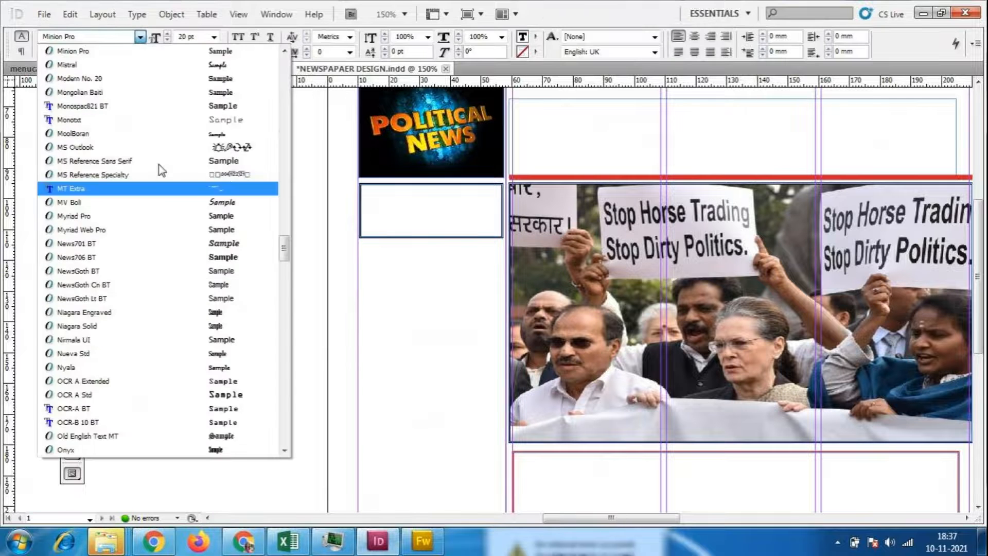
{"action": "scroll", "coordinate": [218, 170], "scroll_direction": "up", "scroll_amount": 3}
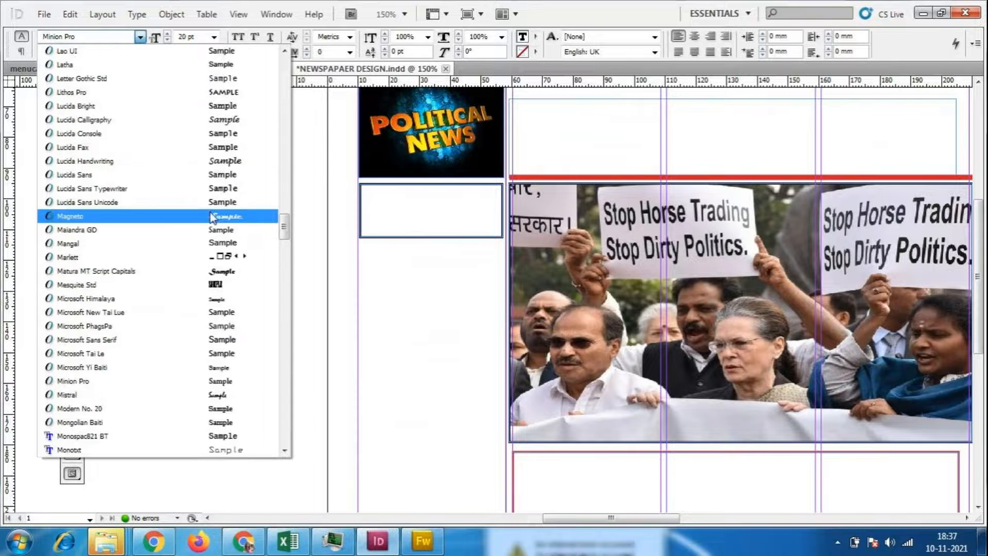
{"action": "scroll", "coordinate": [212, 204], "scroll_direction": "up", "scroll_amount": 9}
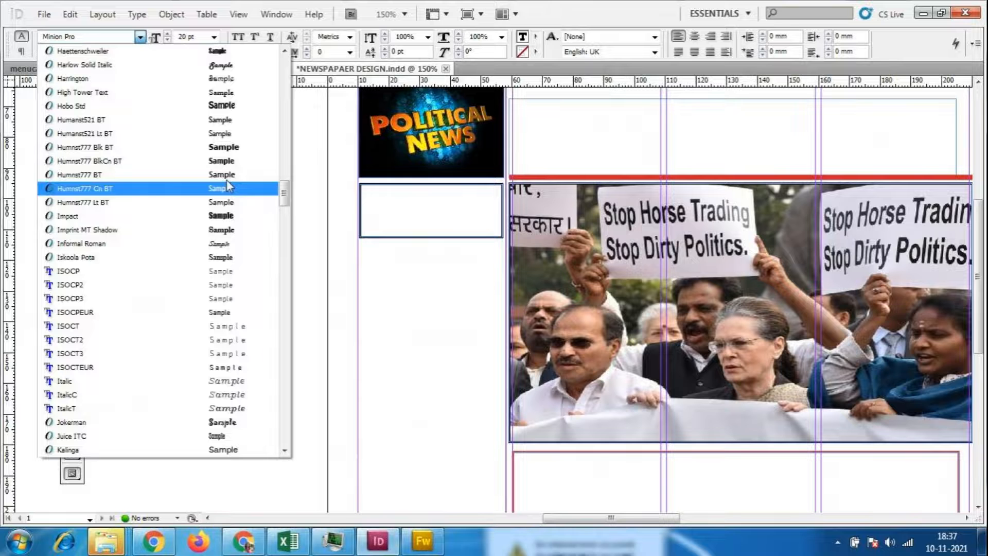
{"action": "left_click", "coordinate": [233, 216]}
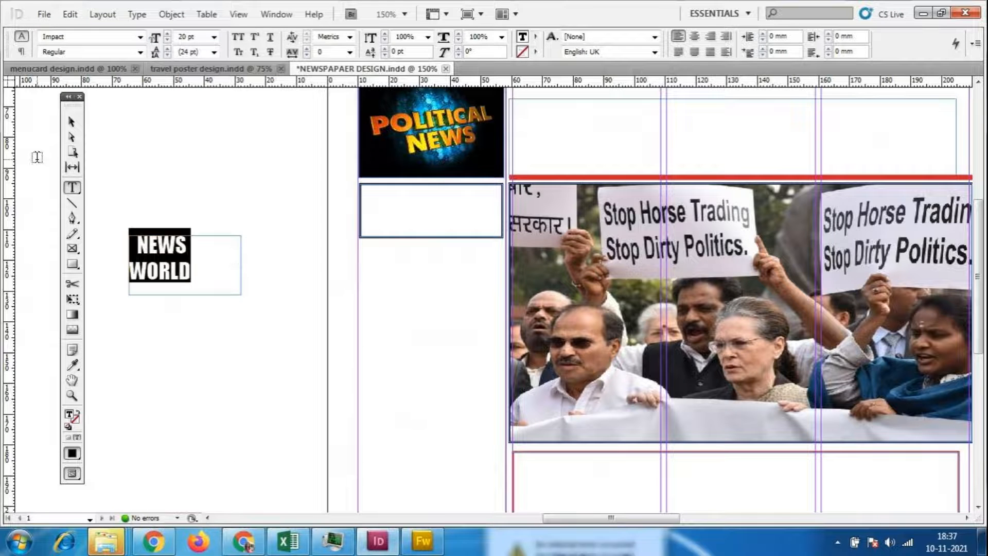
- Try a font size of 25 pt on the NEWS WORLD text and undo the change
{"action": "left_click", "coordinate": [169, 272]}
{"action": "key", "text": "ctrl+a"}
{"action": "triple_click", "coordinate": [188, 37]}
{"action": "type", "text": "25"}
{"action": "key", "text": "Return"}
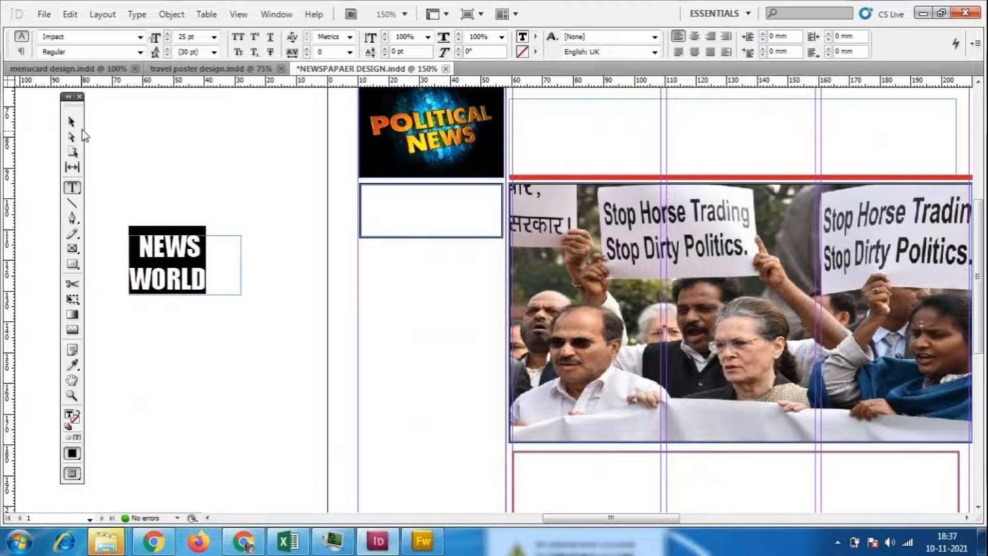
{"action": "left_click", "coordinate": [156, 285]}
{"action": "key", "text": "ctrl+z"}
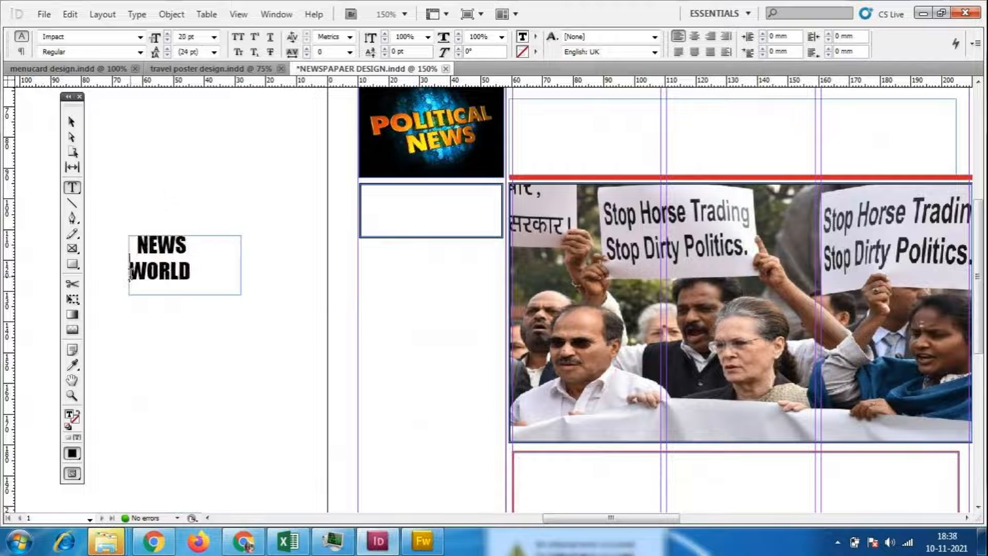
- Line up the starts of NEWS and WORLD and move the text frame onto the rectangle below the Political News picture
{"action": "left_click", "coordinate": [138, 242]}
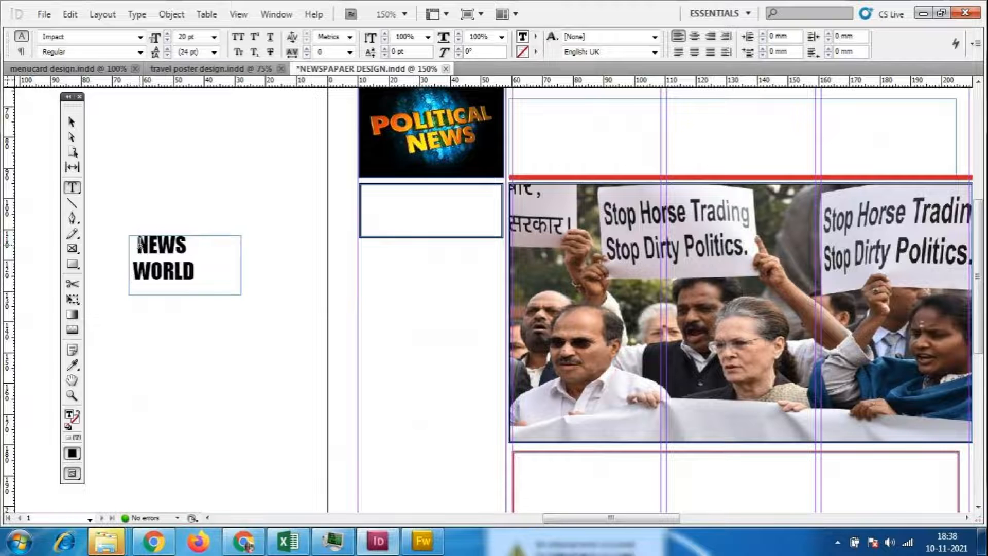
{"action": "key", "text": "BackSpace"}
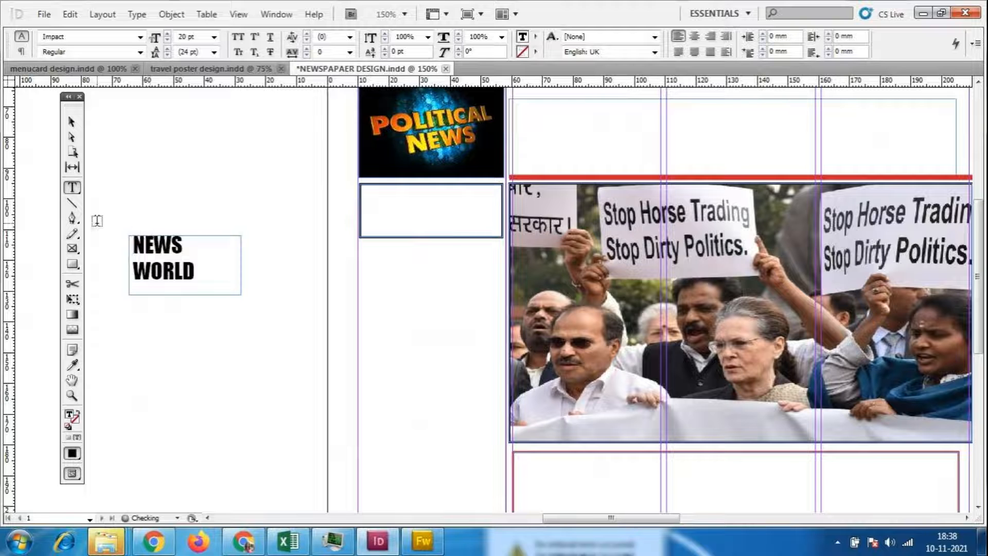
{"action": "left_click", "coordinate": [71, 122]}
{"action": "left_click_drag", "start_coordinate": [178, 286], "coordinate": [419, 236]}
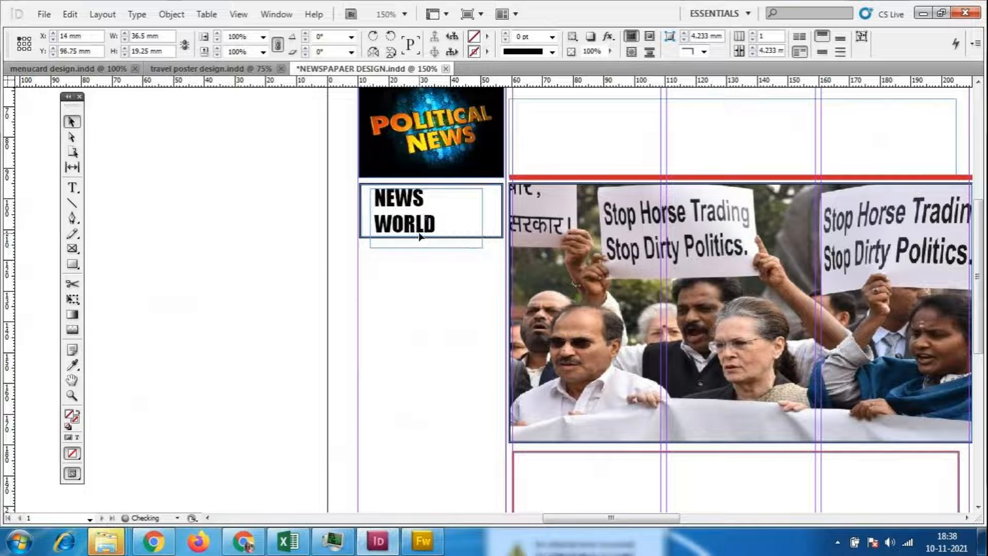
{"action": "left_click", "coordinate": [212, 247]}
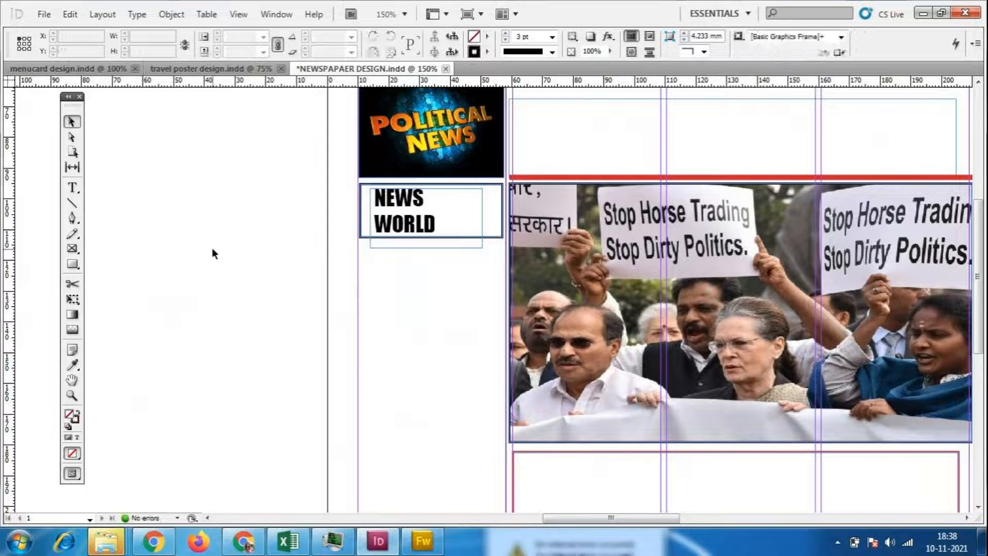
- Widen the NEWS WORLD lettering by raising its horizontal scale to 131%
{"action": "double_click", "coordinate": [408, 216]}
{"action": "key", "text": "ctrl+a"}
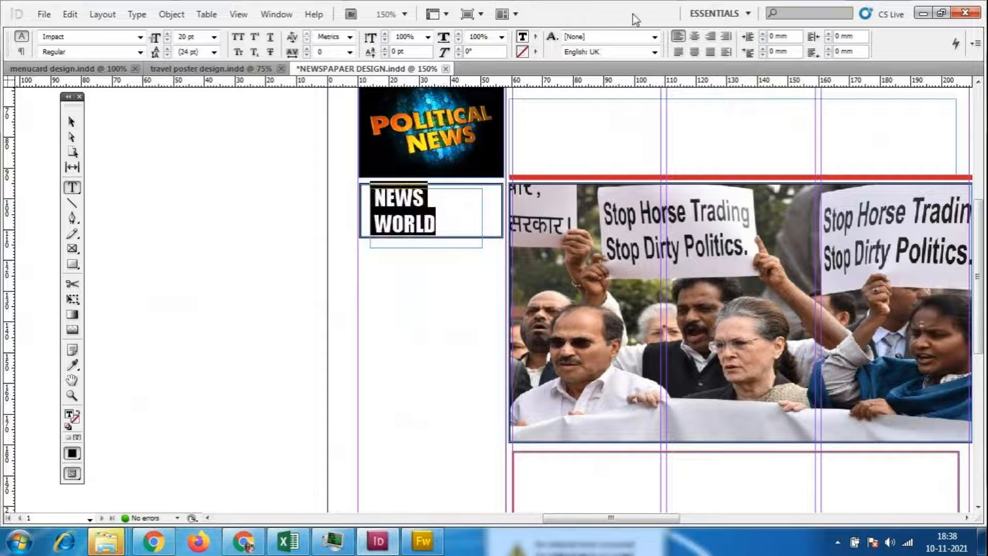
{"action": "left_click", "coordinate": [458, 33]}
{"action": "left_click", "coordinate": [458, 33]}
{"action": "left_click", "coordinate": [457, 33]}
{"action": "left_click", "coordinate": [457, 33]}
{"action": "left_click", "coordinate": [458, 32]}
{"action": "left_click", "coordinate": [457, 33]}
{"action": "left_click", "coordinate": [457, 33]}
{"action": "left_click", "coordinate": [457, 33]}
{"action": "left_click", "coordinate": [458, 33]}
{"action": "left_click", "coordinate": [457, 33]}
{"action": "left_click", "coordinate": [457, 33]}
{"action": "left_click", "coordinate": [458, 33]}
{"action": "left_click", "coordinate": [457, 33]}
{"action": "left_click", "coordinate": [458, 33]}
{"action": "left_click", "coordinate": [457, 33]}
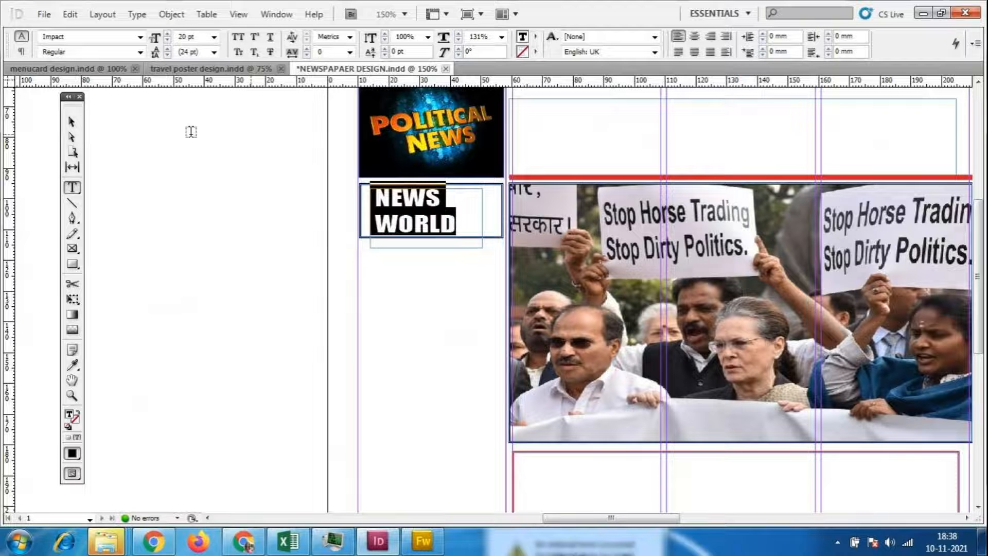
{"action": "left_click", "coordinate": [535, 36]}
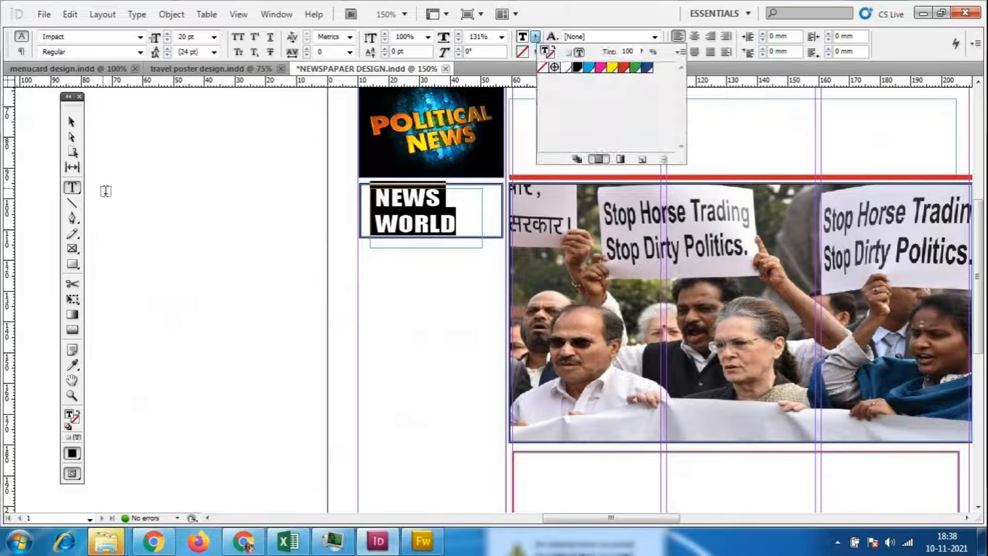
{"action": "left_click", "coordinate": [79, 128]}
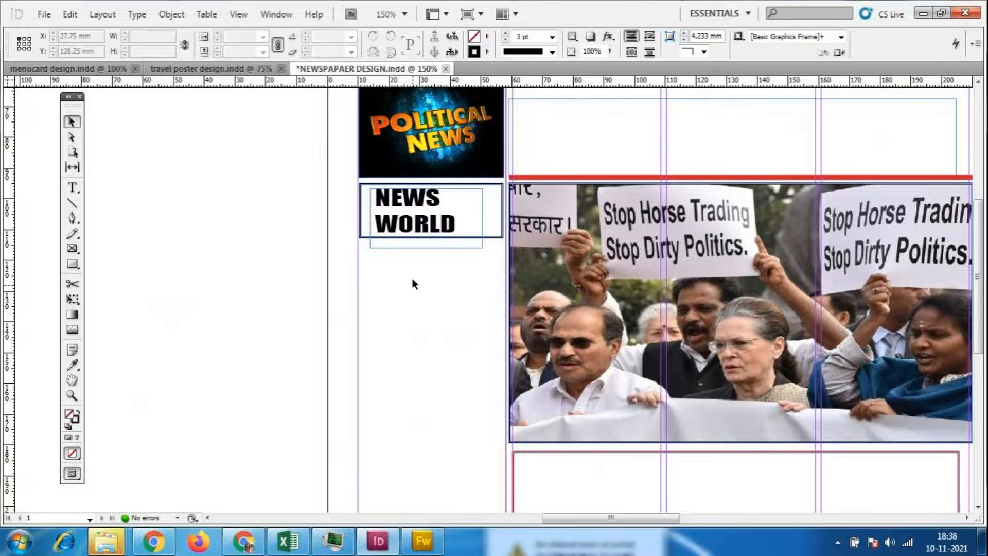
- Fill the rectangle behind the NEWS WORLD text with red
{"action": "left_click", "coordinate": [492, 234]}
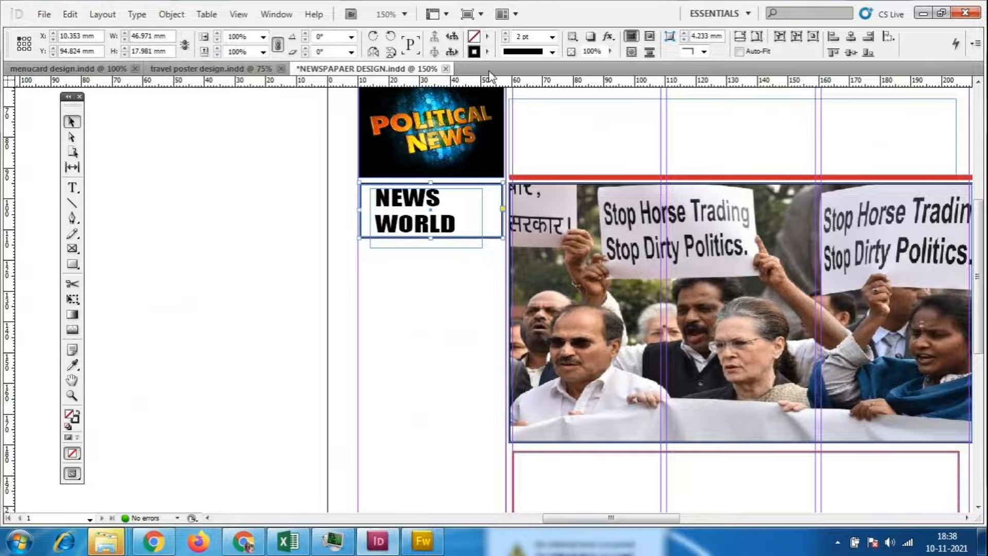
{"action": "left_click", "coordinate": [487, 37]}
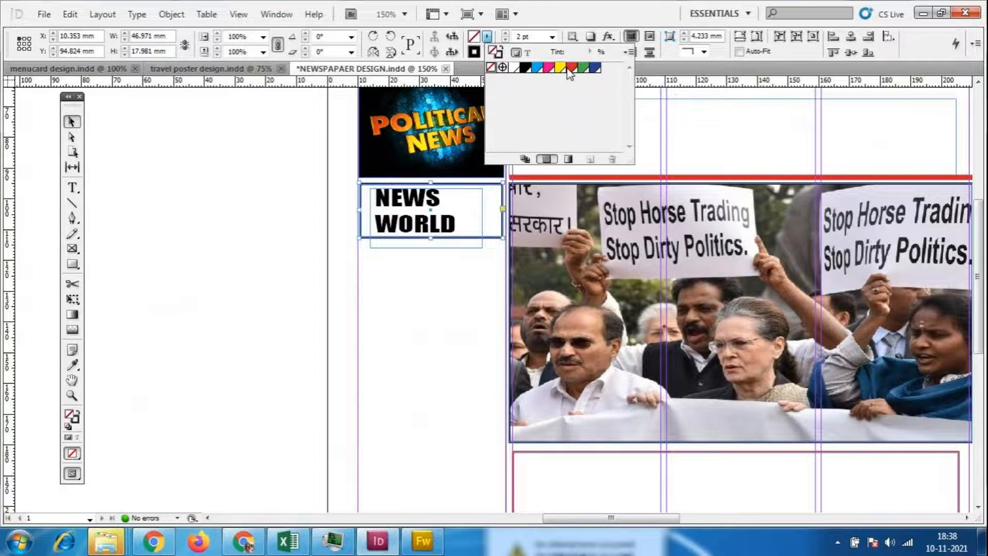
{"action": "left_click", "coordinate": [569, 71]}
{"action": "left_click", "coordinate": [284, 404]}
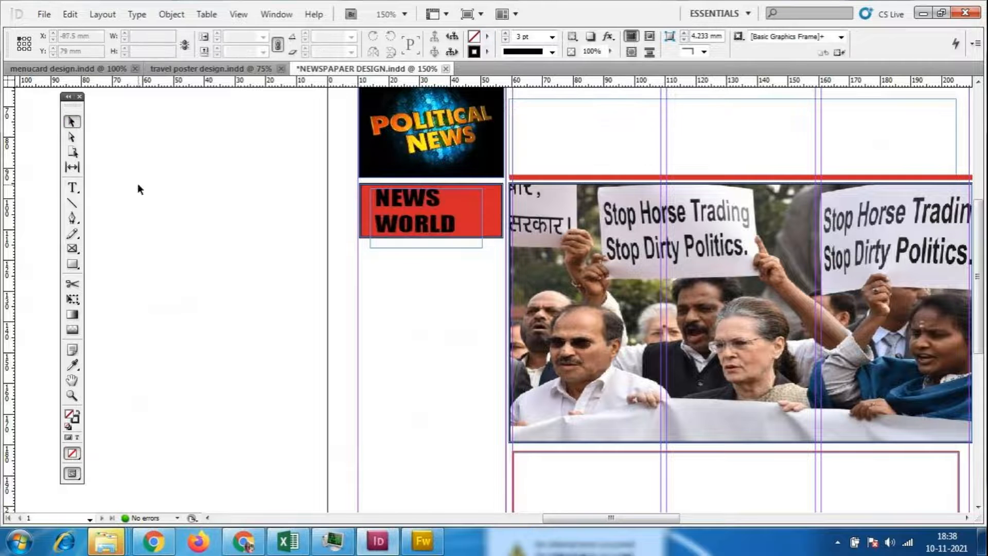
- Look over the page up to the masthead and save the newspaper document
{"action": "scroll", "coordinate": [696, 296], "scroll_direction": "down", "scroll_amount": 2}
{"action": "scroll", "coordinate": [696, 297], "scroll_direction": "up", "scroll_amount": 3}
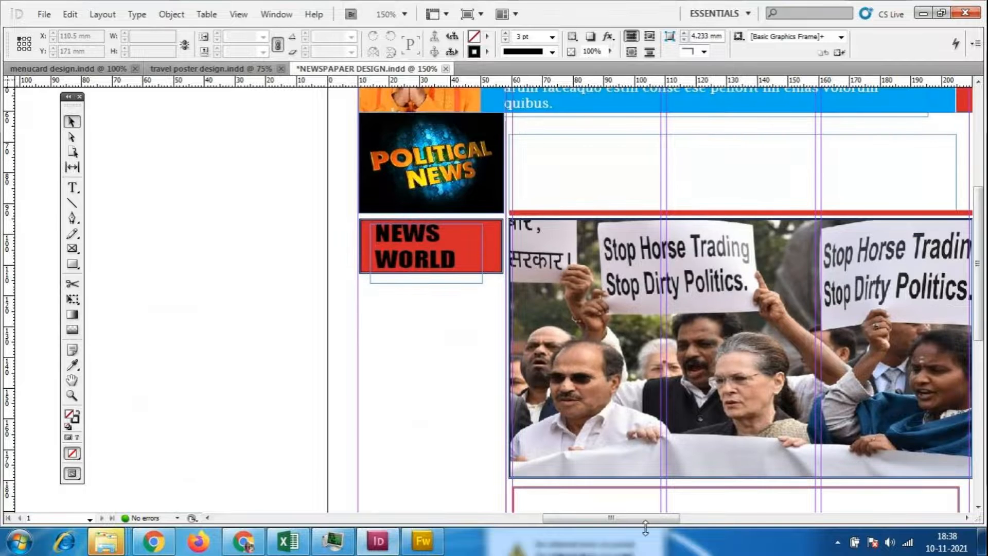
{"action": "left_click_drag", "start_coordinate": [634, 518], "coordinate": [709, 522]}
{"action": "scroll", "coordinate": [640, 394], "scroll_direction": "down", "scroll_amount": 6}
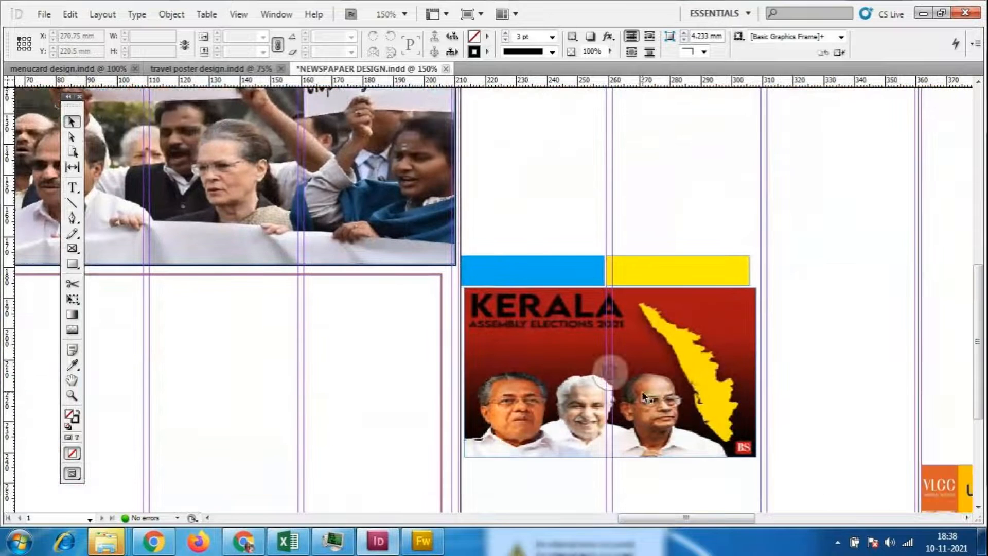
{"action": "scroll", "coordinate": [641, 392], "scroll_direction": "down", "scroll_amount": 5}
{"action": "scroll", "coordinate": [640, 393], "scroll_direction": "up", "scroll_amount": 12}
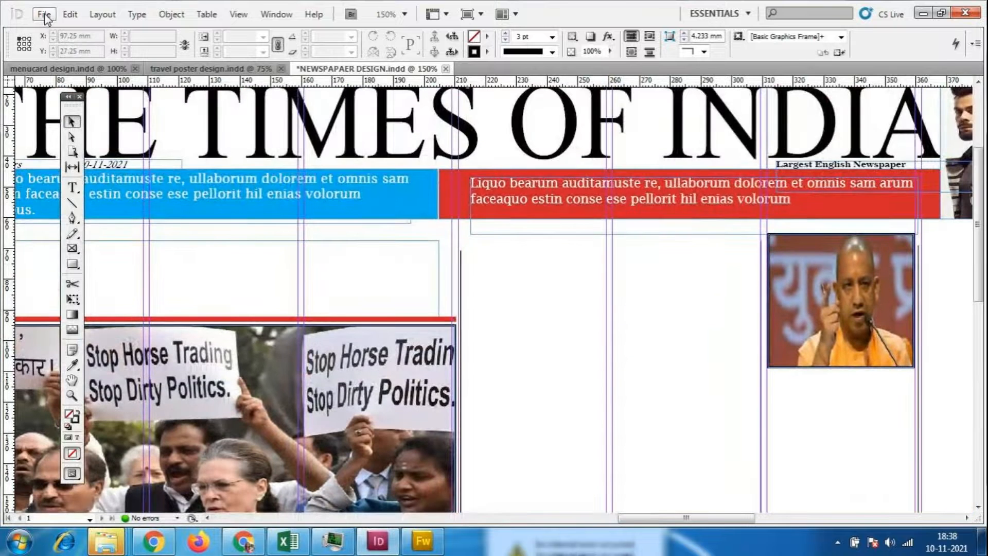
{"action": "left_click", "coordinate": [43, 14]}
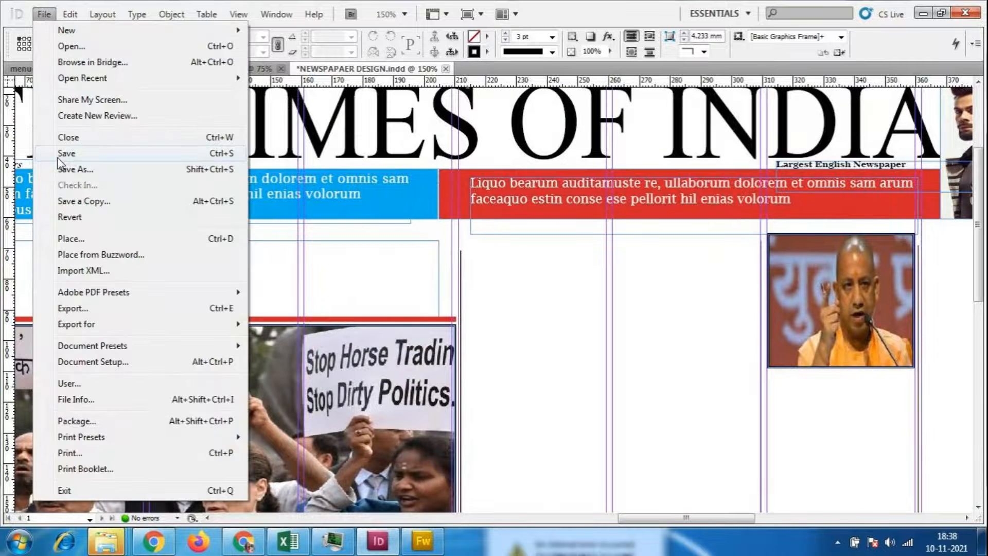
{"action": "left_click", "coordinate": [58, 154]}
{"action": "left_click_drag", "start_coordinate": [676, 517], "coordinate": [638, 512]}
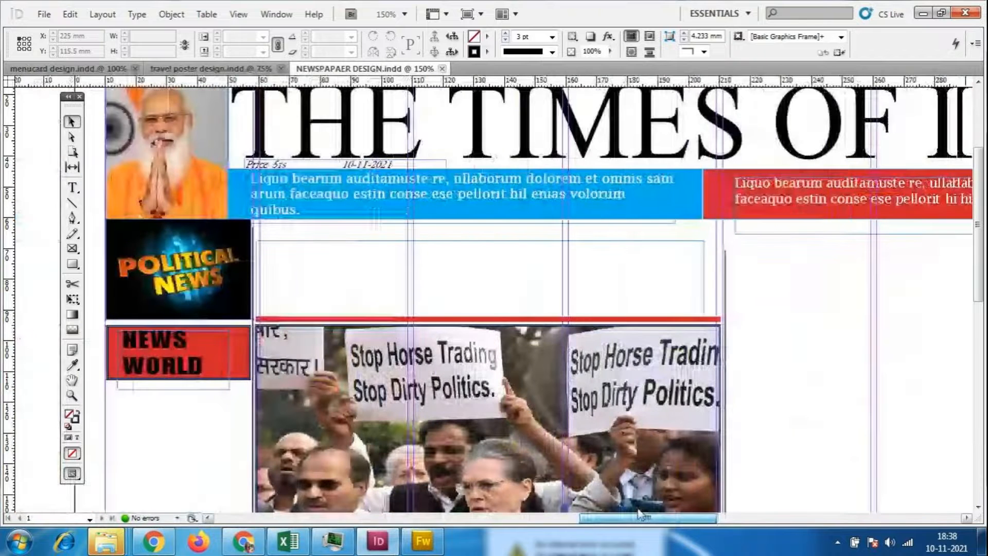
- Draw a rectangle about 46.6 mm wide and 66.8 mm high in the first column beneath the red NEWS WORLD label
{"action": "scroll", "coordinate": [528, 396], "scroll_direction": "down", "scroll_amount": 10}
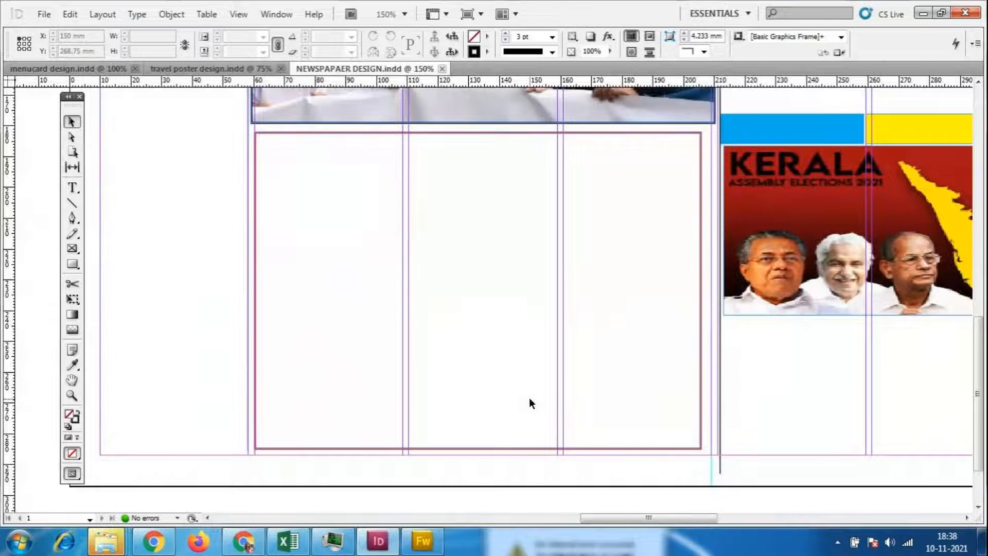
{"action": "scroll", "coordinate": [526, 397], "scroll_direction": "up", "scroll_amount": 4}
{"action": "scroll", "coordinate": [525, 397], "scroll_direction": "down", "scroll_amount": 1}
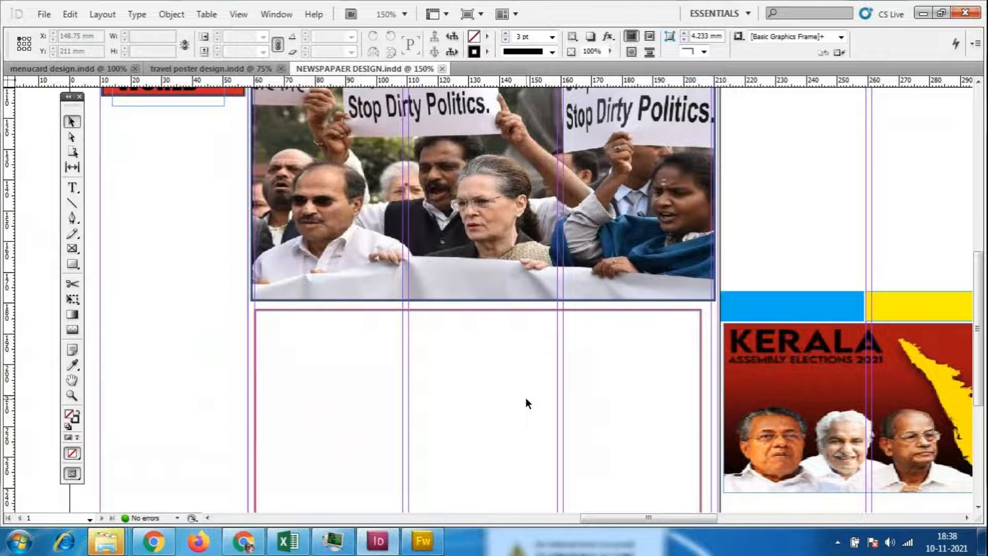
{"action": "left_click", "coordinate": [71, 264]}
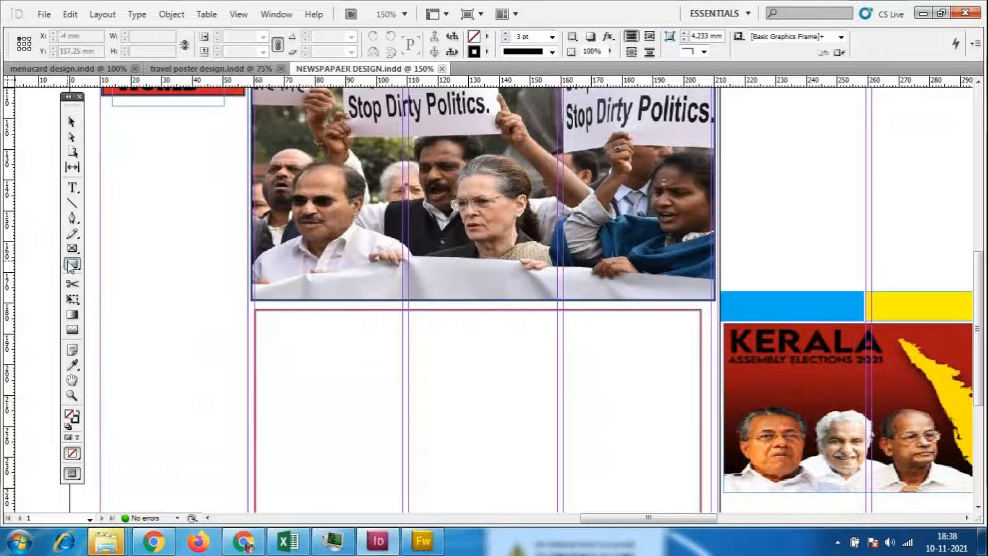
{"action": "left_click_drag", "start_coordinate": [620, 518], "coordinate": [588, 520]}
{"action": "left_click_drag", "start_coordinate": [327, 103], "coordinate": [469, 159]}
{"action": "scroll", "coordinate": [502, 344], "scroll_direction": "up", "scroll_amount": 3}
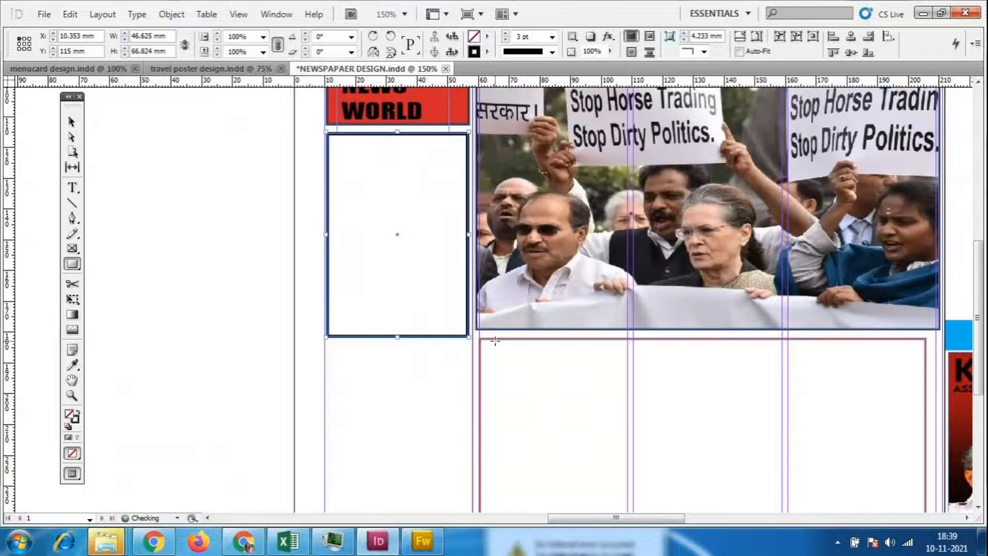
- Thin the new rectangle's outline to 1 pt and nudge the box slightly up and to the right under NEWS WORLD
{"action": "scroll", "coordinate": [495, 341], "scroll_direction": "up", "scroll_amount": 2}
{"action": "left_click", "coordinate": [552, 37]}
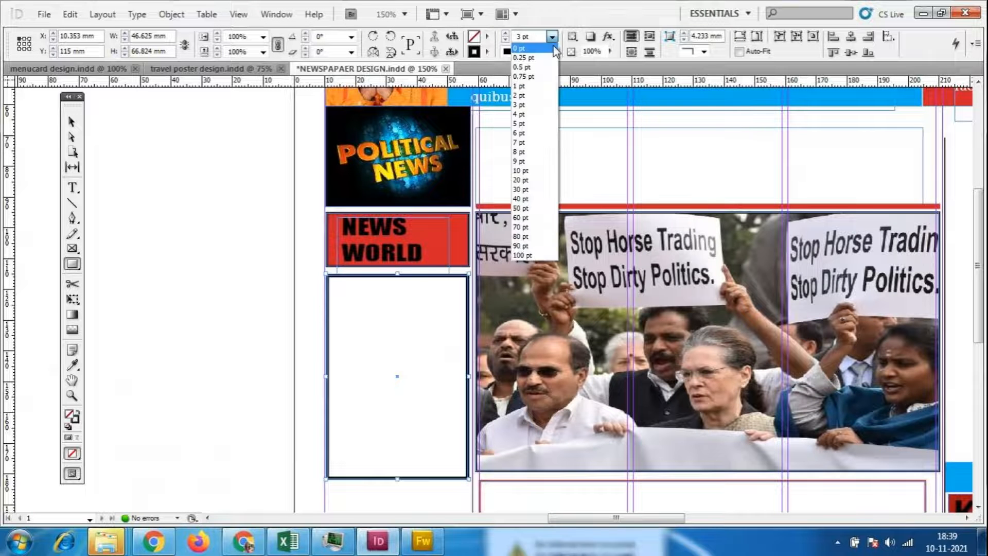
{"action": "left_click", "coordinate": [534, 86]}
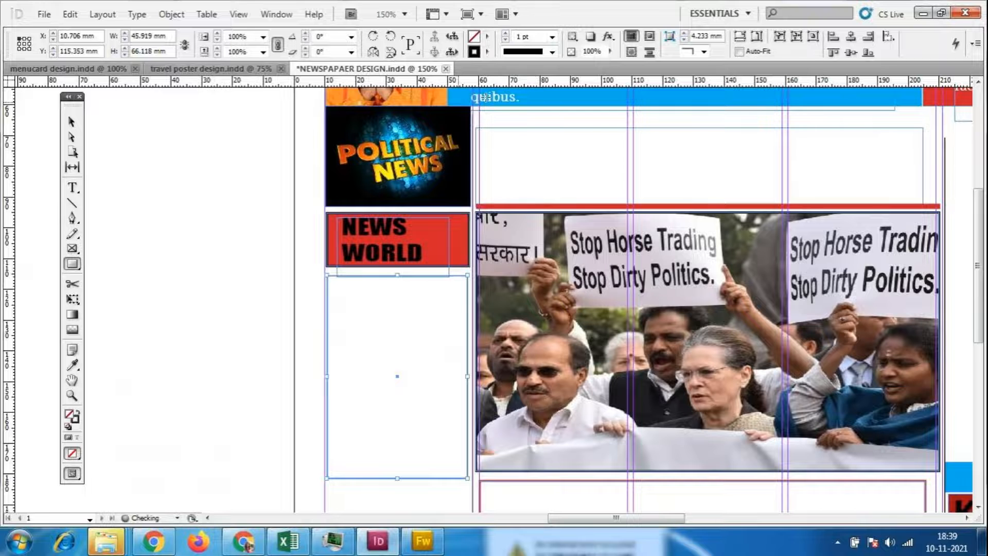
{"action": "left_click", "coordinate": [72, 121]}
{"action": "left_click", "coordinate": [427, 322]}
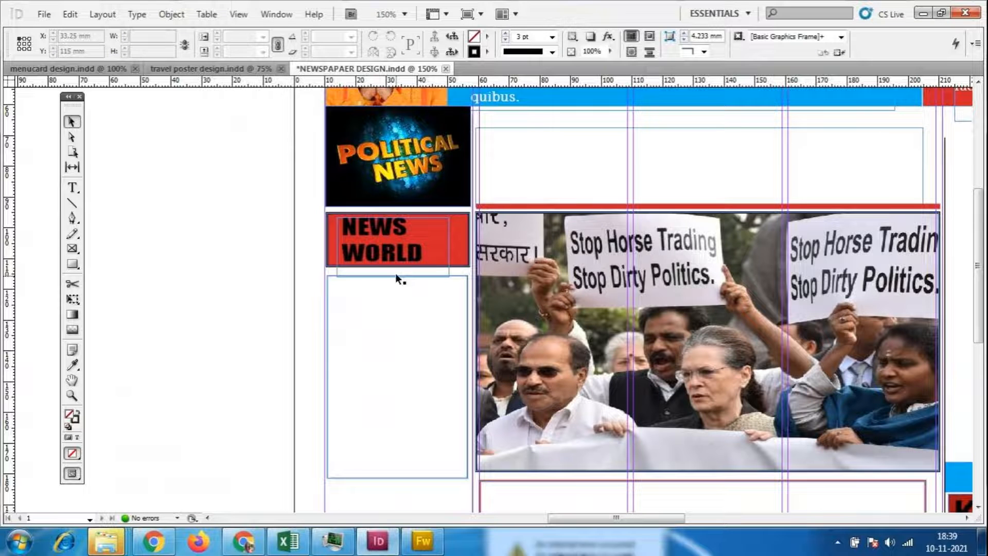
{"action": "left_click", "coordinate": [464, 280]}
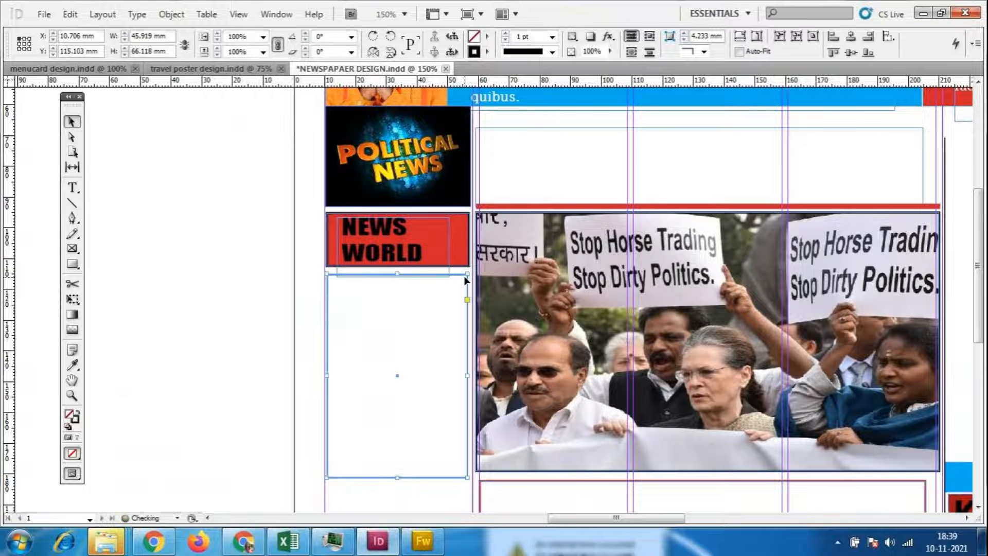
{"action": "key", "text": "Right"}
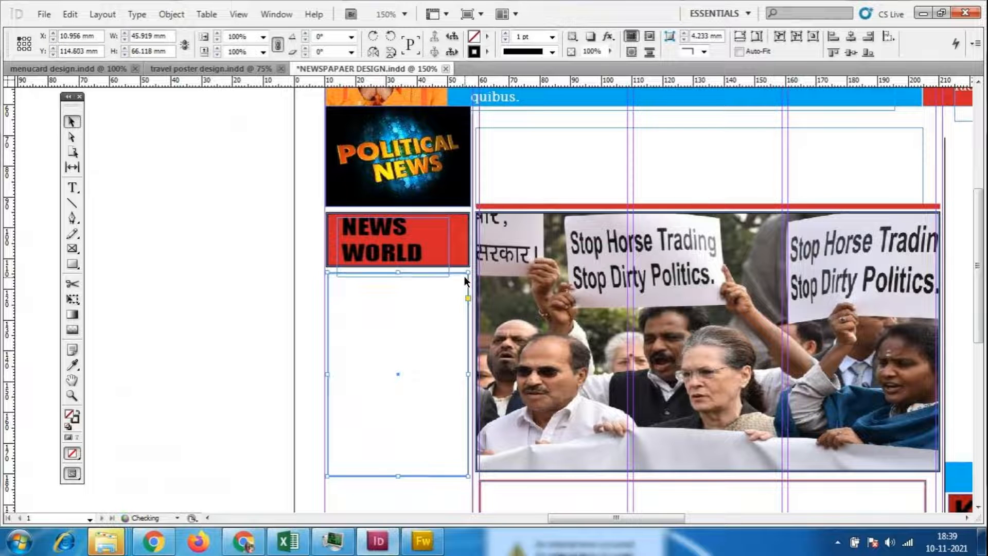
{"action": "left_click", "coordinate": [260, 281]}
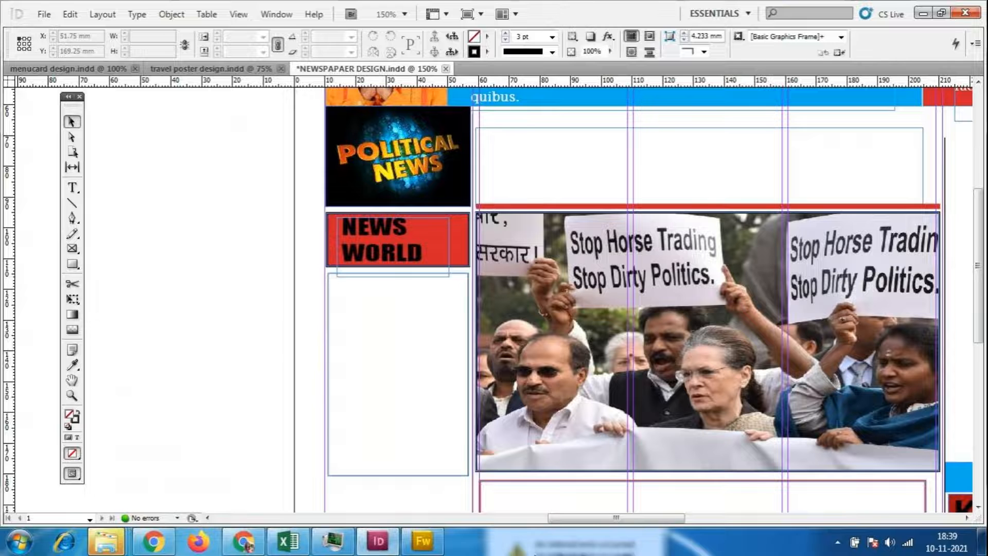
- Draw a rectangular picture frame about 98 mm by 29 mm under the red headline bar, beside the orange-robed man's portrait
{"action": "left_click_drag", "start_coordinate": [592, 525], "coordinate": [696, 523]}
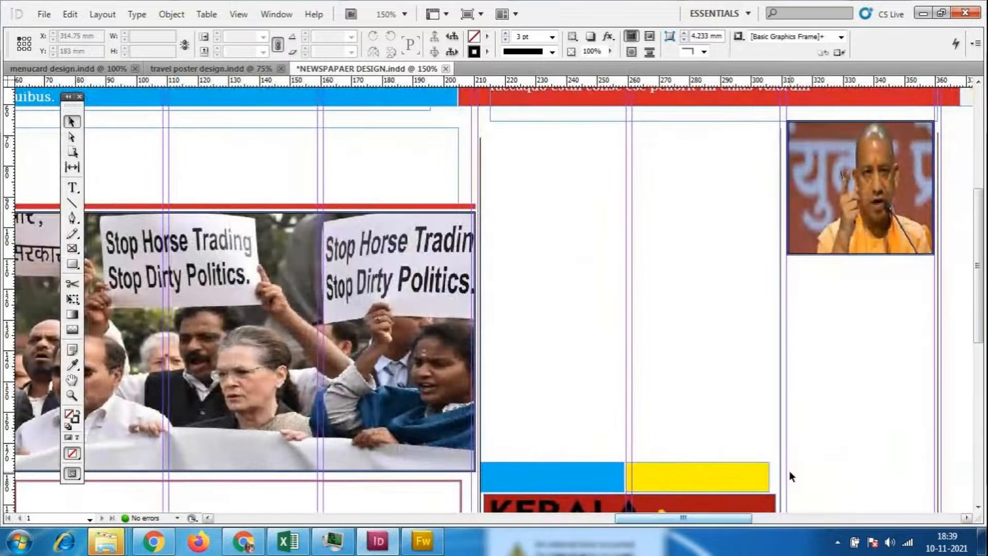
{"action": "scroll", "coordinate": [773, 464], "scroll_direction": "up", "scroll_amount": 2}
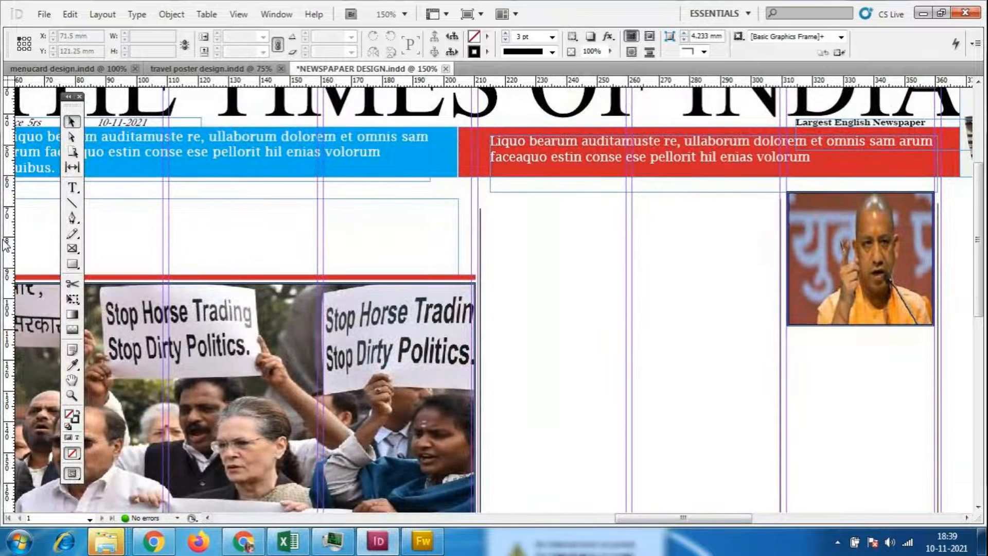
{"action": "left_click", "coordinate": [72, 248]}
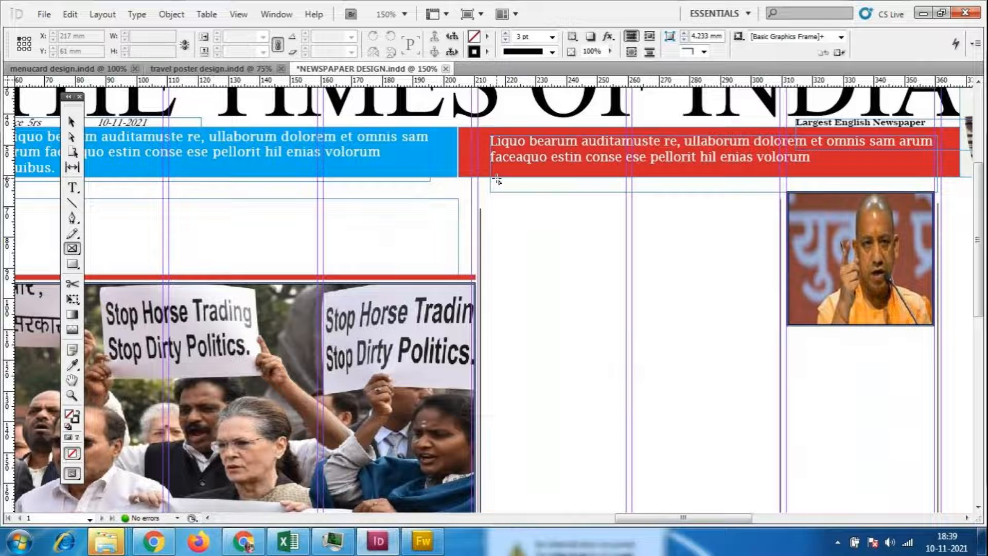
{"action": "right_click", "coordinate": [73, 248]}
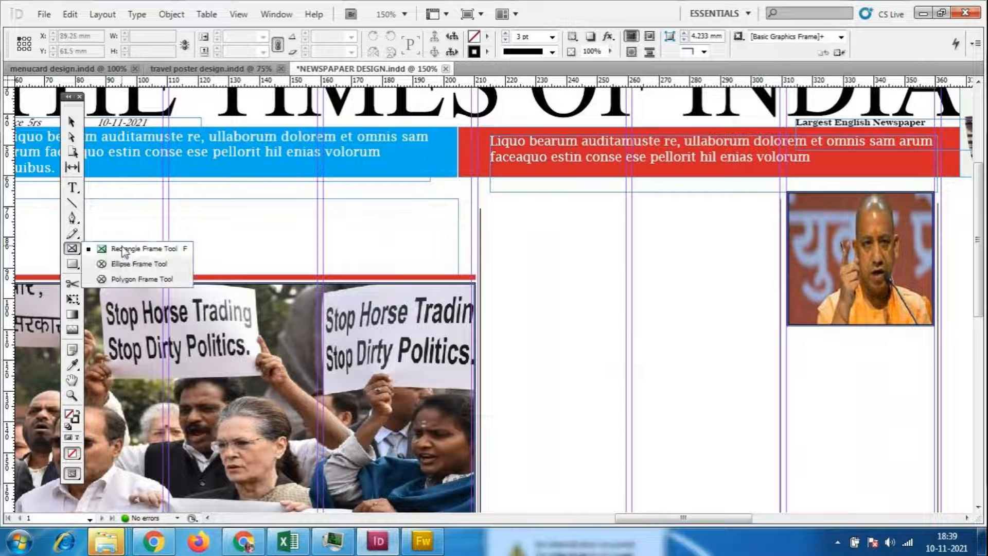
{"action": "left_click", "coordinate": [108, 249]}
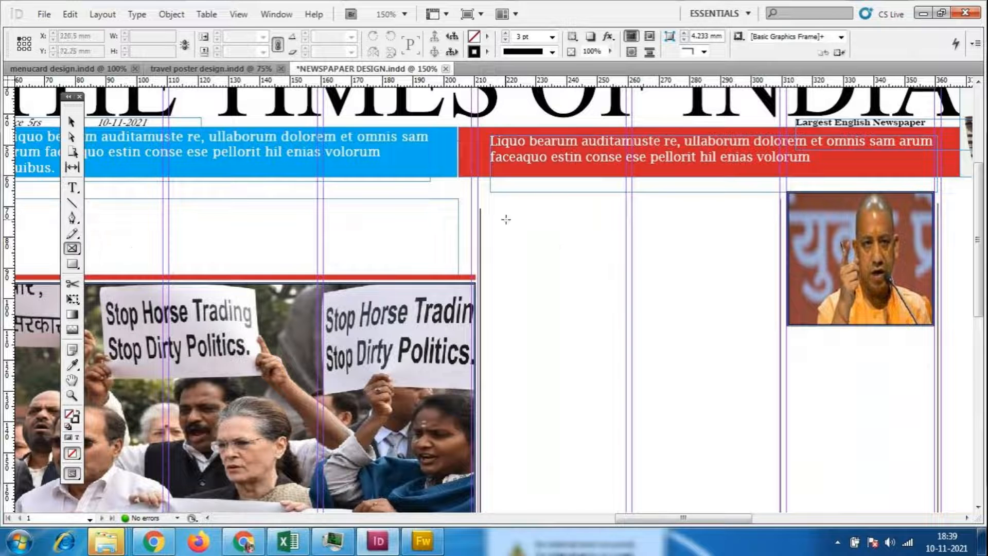
{"action": "mouse_move", "coordinate": [479, 181]}
{"action": "left_mouse_down"}
{"action": "mouse_move", "coordinate": [661, 268]}
{"action": "mouse_move", "coordinate": [779, 270]}
{"action": "left_mouse_up"}
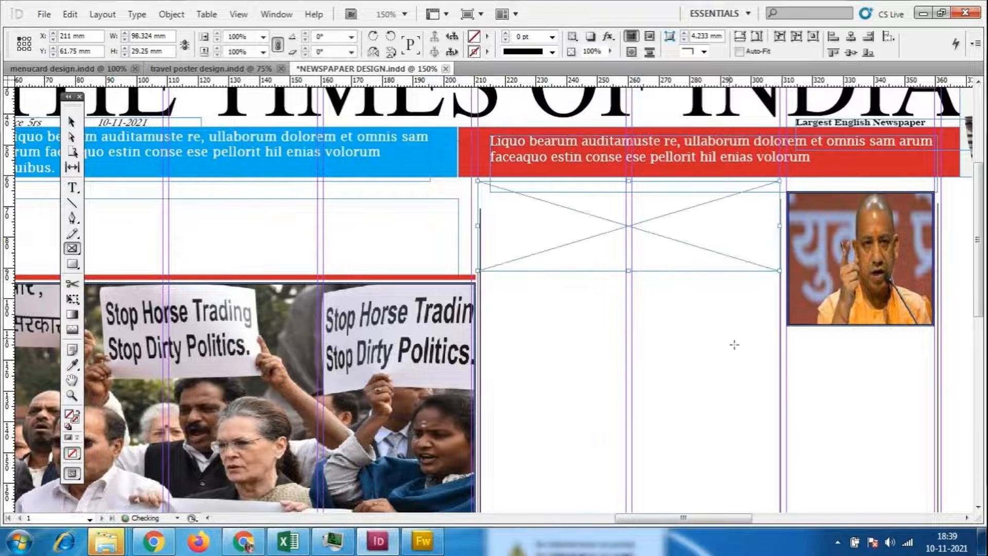
- Browse the reff and works folders for a picture to place in the new frame
{"action": "left_click", "coordinate": [43, 14]}
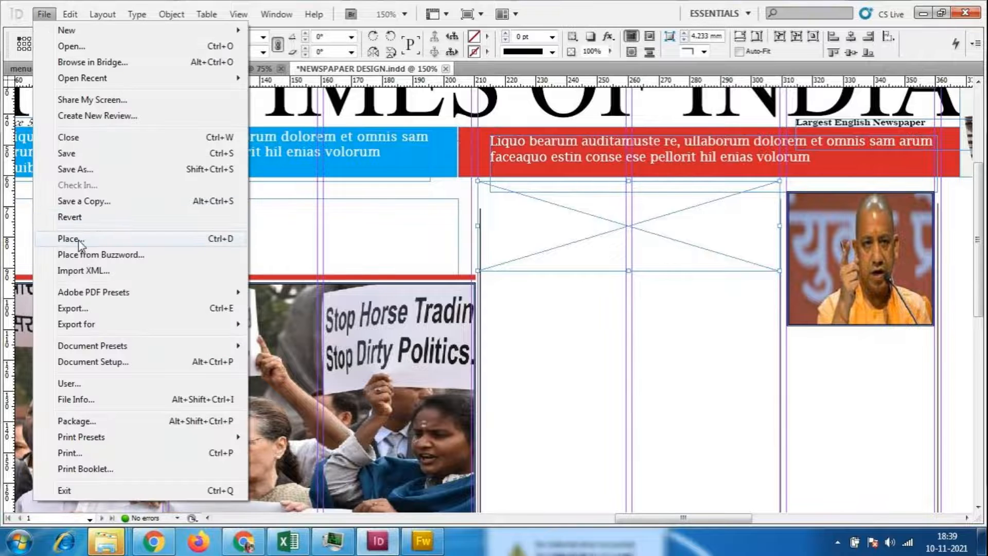
{"action": "left_click", "coordinate": [72, 238]}
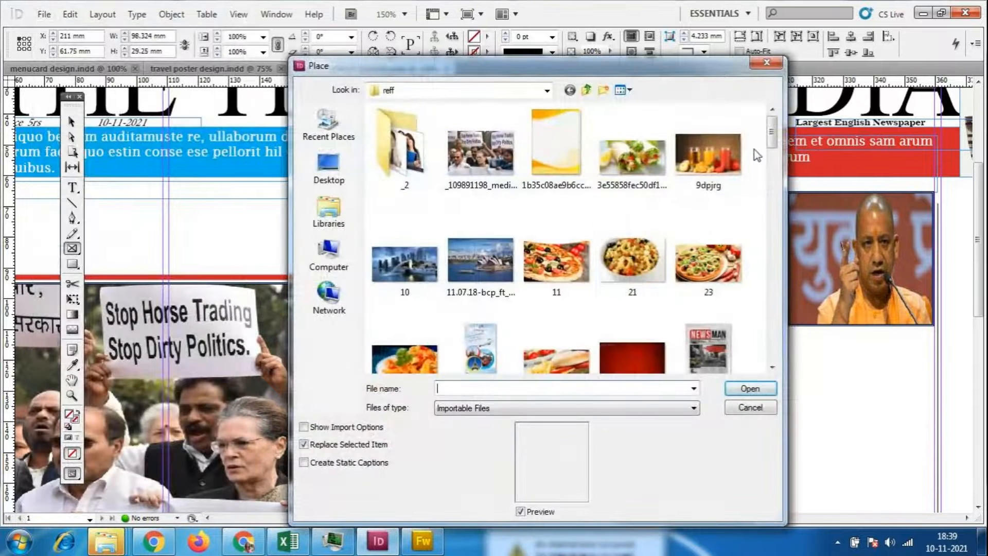
{"action": "left_click_drag", "start_coordinate": [772, 133], "coordinate": [724, 114]}
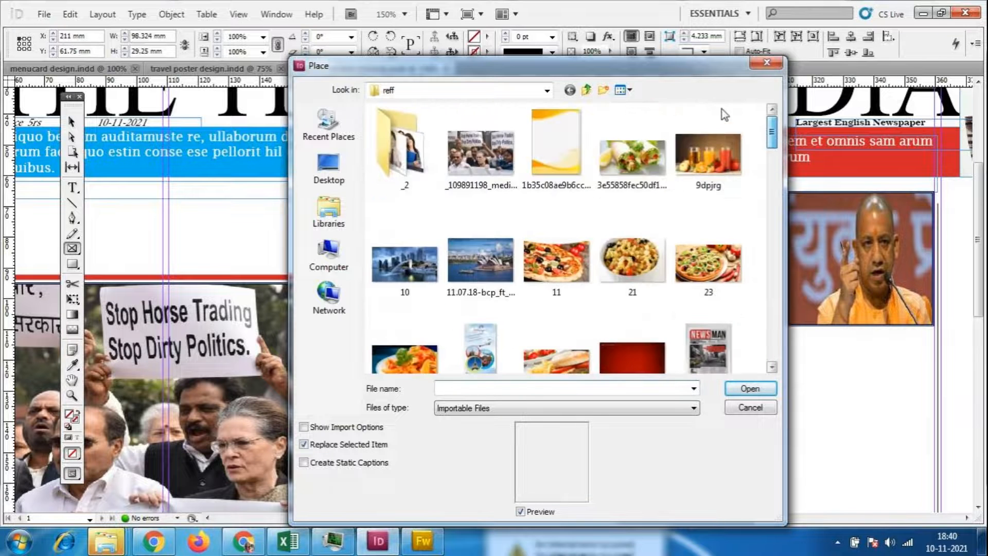
{"action": "left_click", "coordinate": [586, 91]}
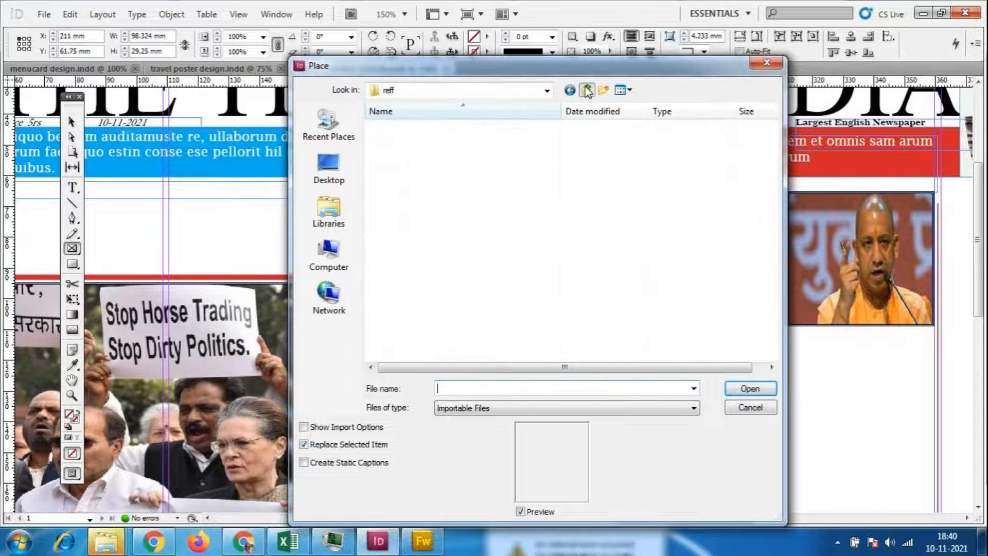
{"action": "left_click", "coordinate": [396, 142]}
{"action": "left_click", "coordinate": [396, 142]}
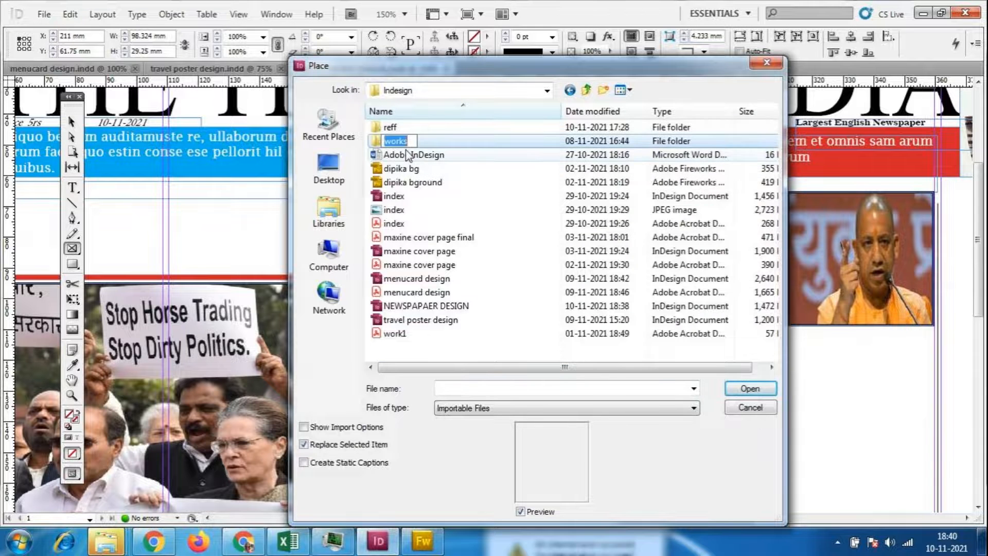
{"action": "left_click", "coordinate": [411, 182]}
{"action": "left_click", "coordinate": [398, 142]}
{"action": "double_click", "coordinate": [397, 143]}
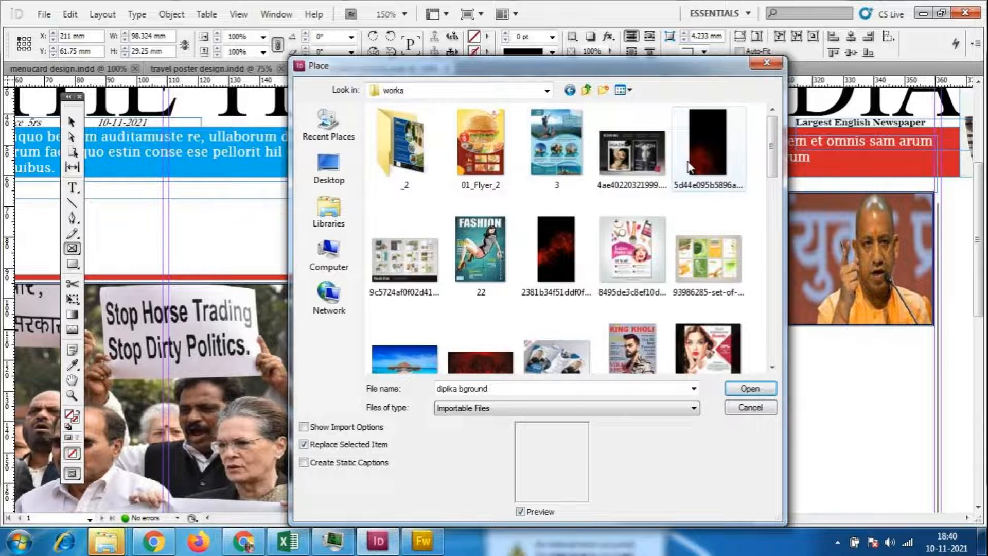
{"action": "left_click_drag", "start_coordinate": [773, 150], "coordinate": [747, 125]}
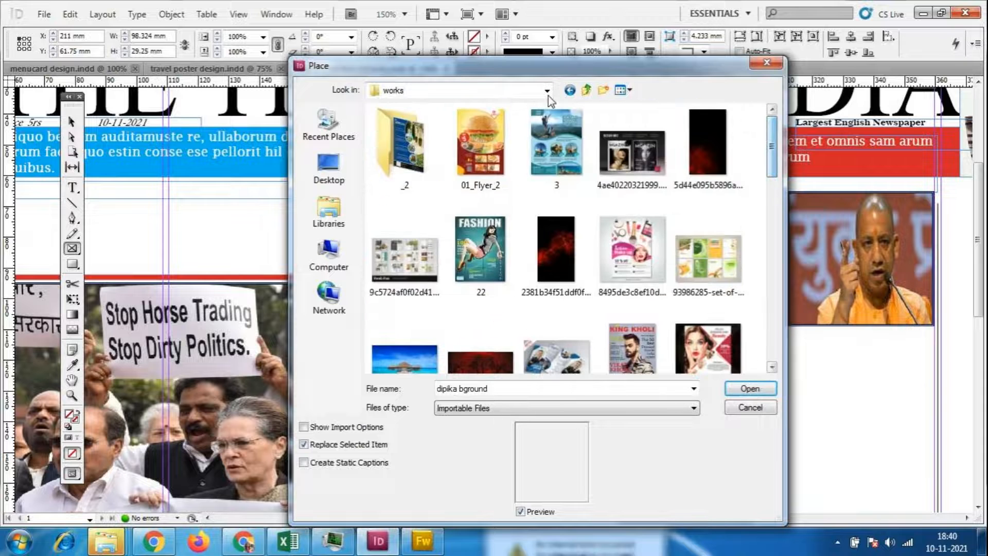
- Place the purple "Stay tuned for upcoming LIVE Events" banner from the reff folder into the new frame
{"action": "left_click", "coordinate": [586, 90]}
{"action": "double_click", "coordinate": [391, 125]}
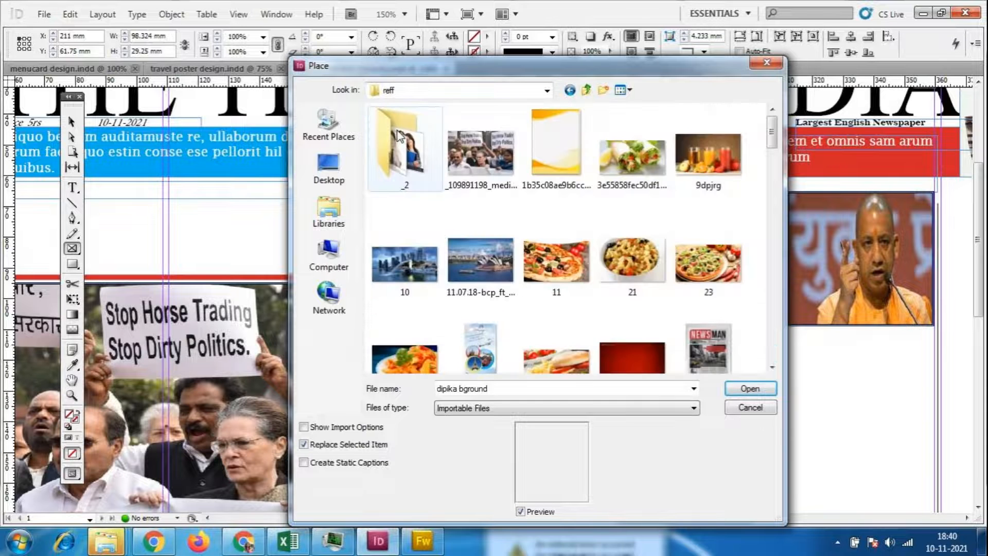
{"action": "scroll", "coordinate": [761, 181], "scroll_direction": "down", "scroll_amount": 5}
{"action": "left_click_drag", "start_coordinate": [776, 182], "coordinate": [774, 335]}
{"action": "left_click", "coordinate": [404, 262]}
{"action": "left_click", "coordinate": [755, 389]}
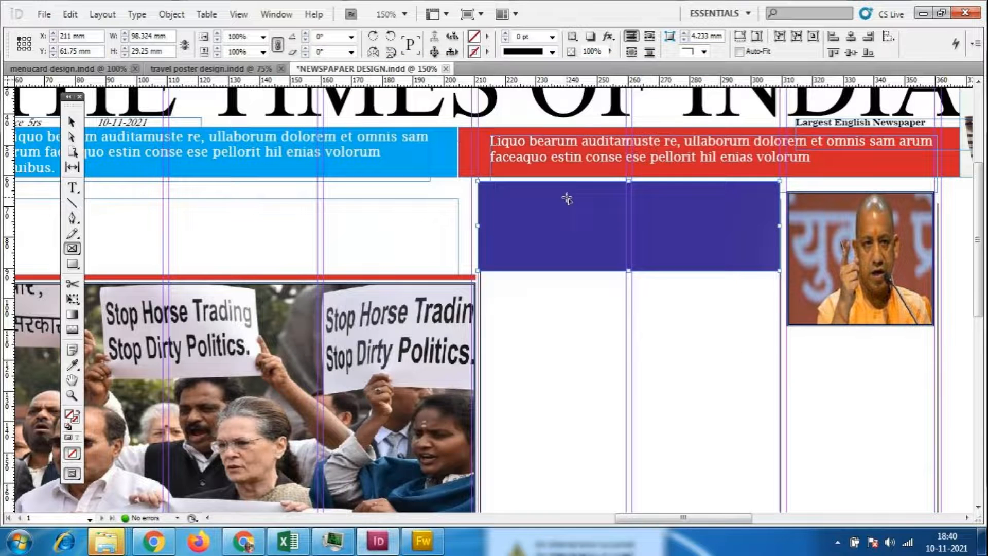
- Fit the purple banner image to its frame so the whole picture shows
{"action": "right_click", "coordinate": [565, 199]}
{"action": "mouse_move", "coordinate": [620, 335]}
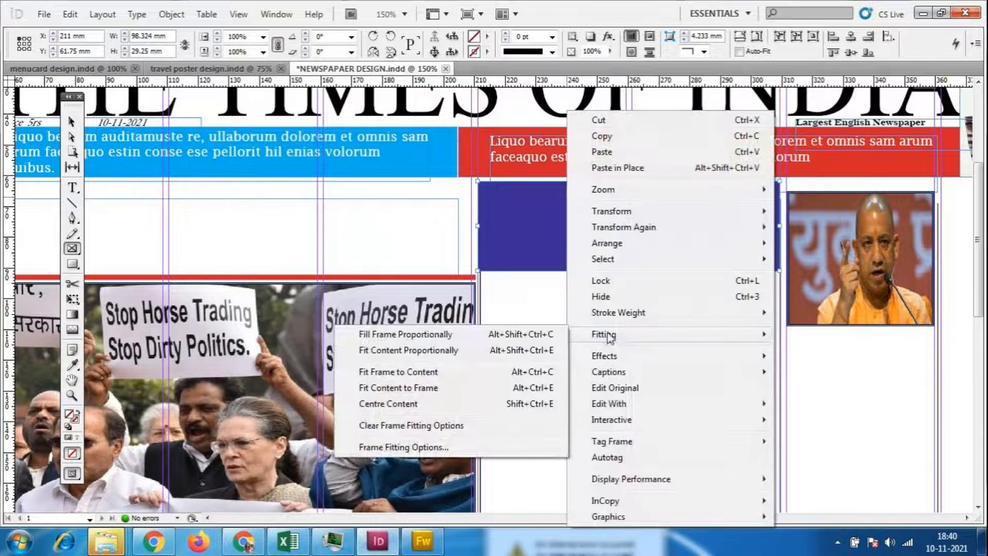
{"action": "left_click", "coordinate": [440, 390]}
{"action": "key", "text": "v"}
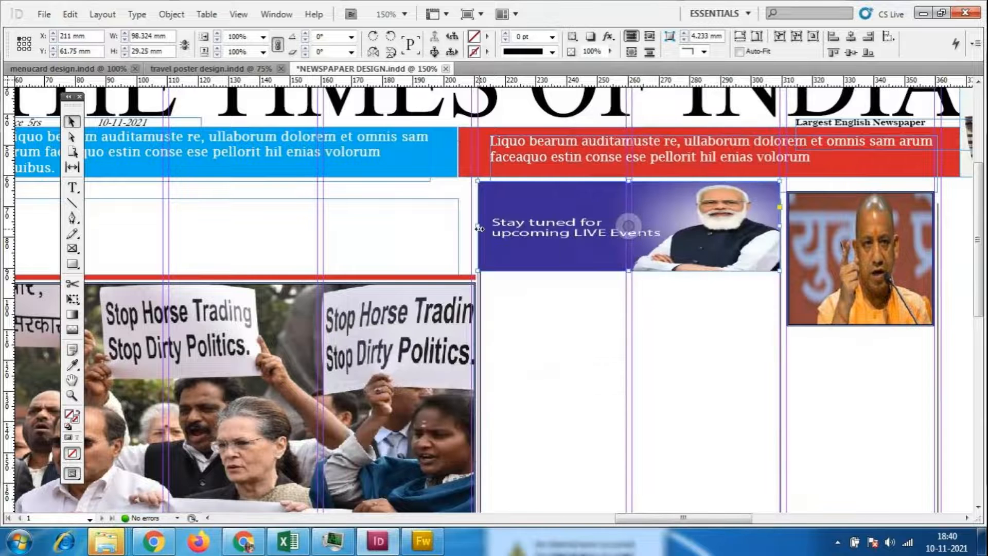
- Resize the banner frame to about 96.3 mm by 32.9 mm and refit the image to the frame
{"action": "left_click_drag", "start_coordinate": [479, 228], "coordinate": [484, 228]}
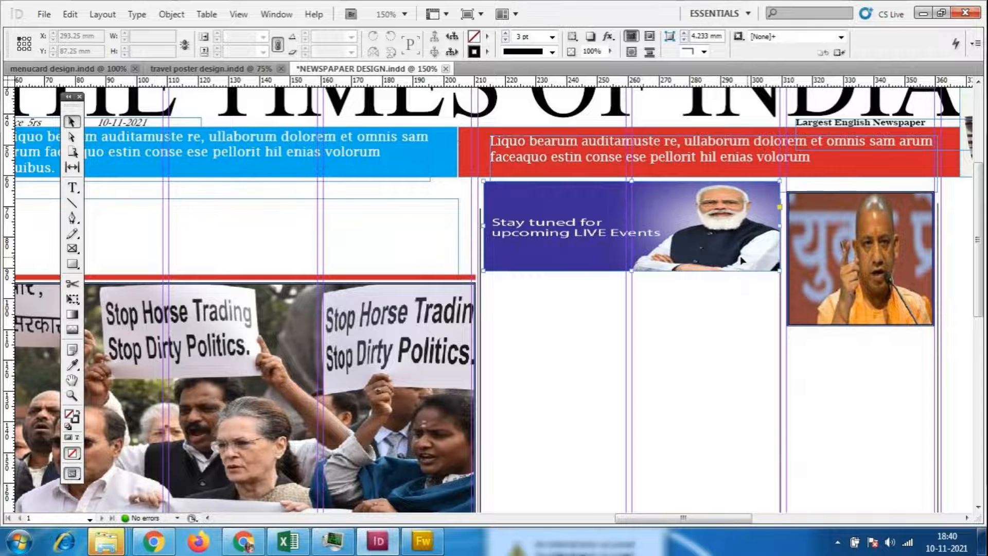
{"action": "left_click_drag", "start_coordinate": [631, 270], "coordinate": [631, 281]}
{"action": "right_click", "coordinate": [594, 258]}
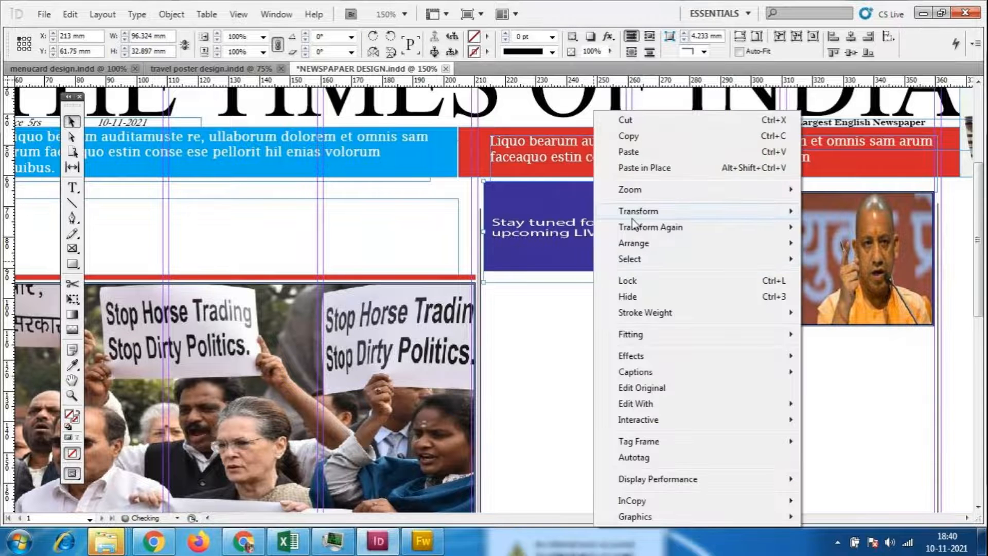
{"action": "mouse_move", "coordinate": [634, 336]}
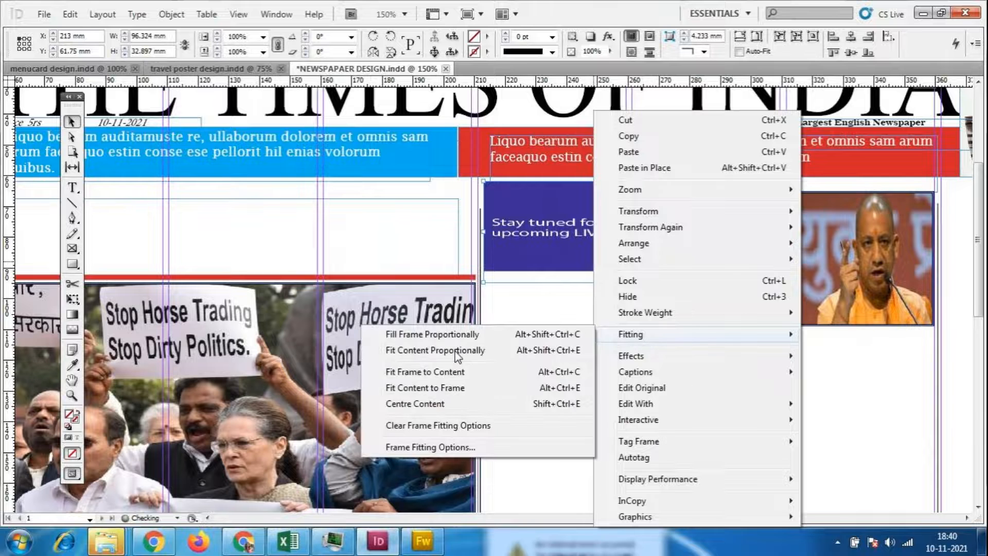
{"action": "left_click", "coordinate": [461, 388]}
{"action": "left_click", "coordinate": [628, 405]}
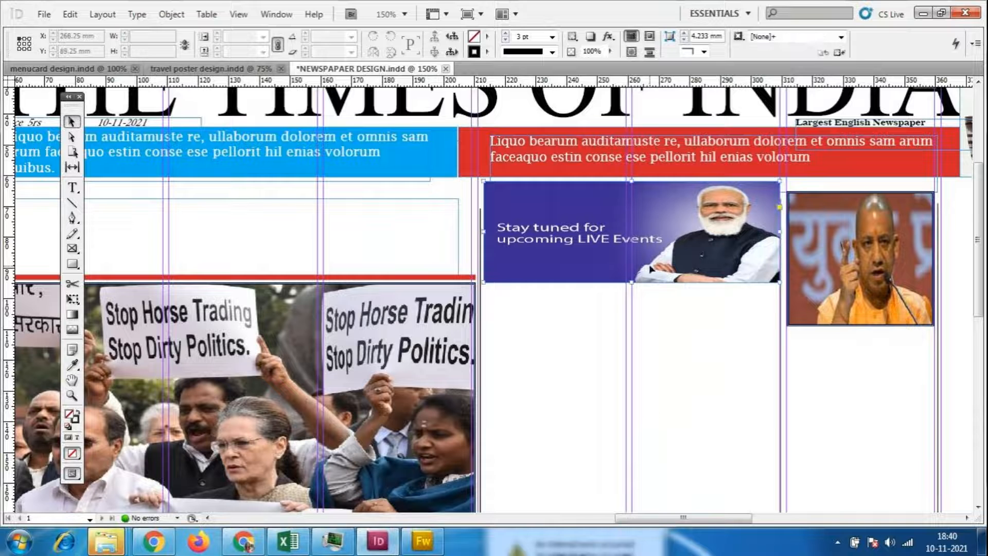
- Narrow the banner frame from both sides to leave a gap between it and the column divider lines
{"action": "left_click", "coordinate": [510, 241]}
{"action": "left_click_drag", "start_coordinate": [487, 231], "coordinate": [489, 232]}
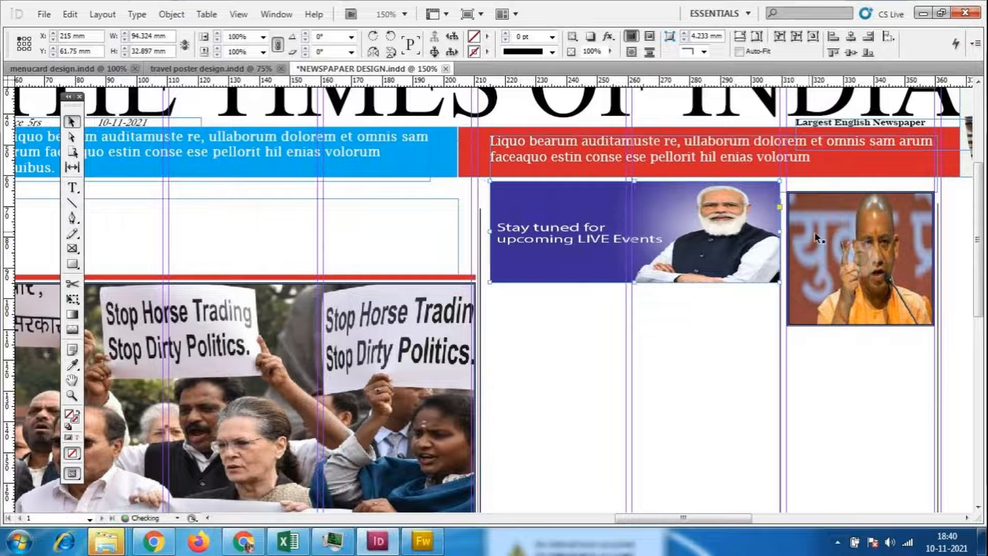
{"action": "mouse_move", "coordinate": [780, 232]}
{"action": "left_mouse_down"}
{"action": "mouse_move", "coordinate": [752, 232]}
{"action": "mouse_move", "coordinate": [764, 236]}
{"action": "left_mouse_up"}
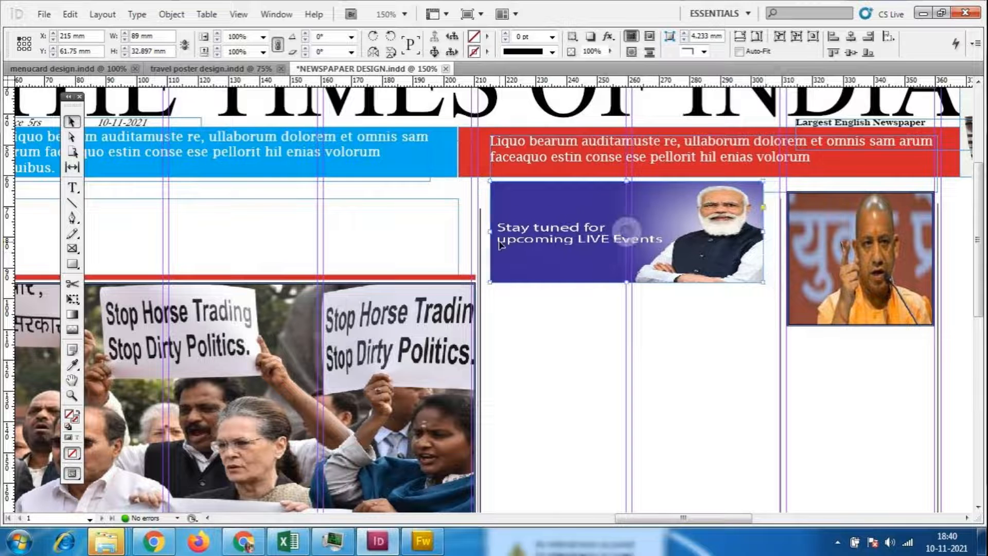
{"action": "mouse_move", "coordinate": [487, 232]}
{"action": "left_mouse_down"}
{"action": "mouse_move", "coordinate": [515, 233]}
{"action": "mouse_move", "coordinate": [494, 232]}
{"action": "left_mouse_up"}
{"action": "left_click", "coordinate": [624, 381]}
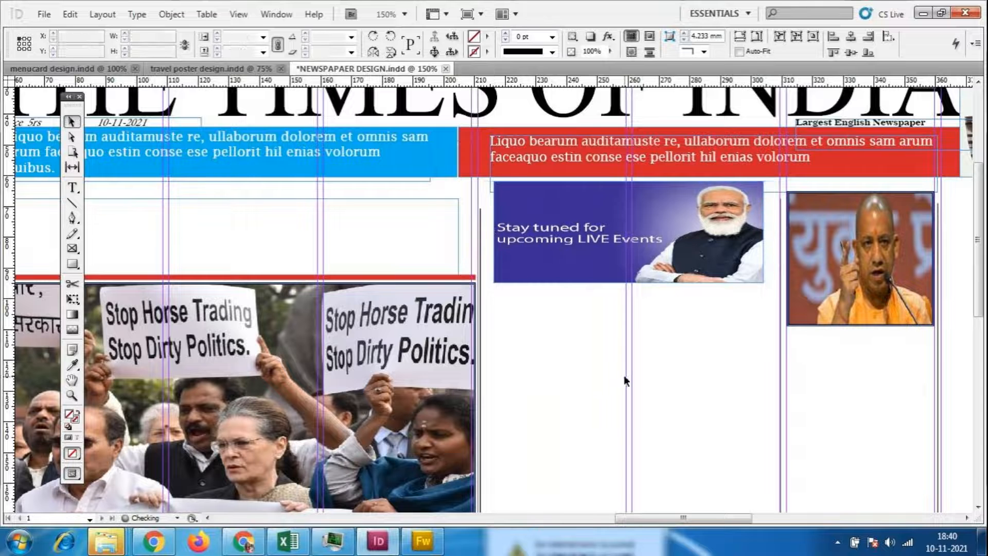
{"action": "right_click", "coordinate": [642, 306]}
{"action": "left_click", "coordinate": [579, 238]}
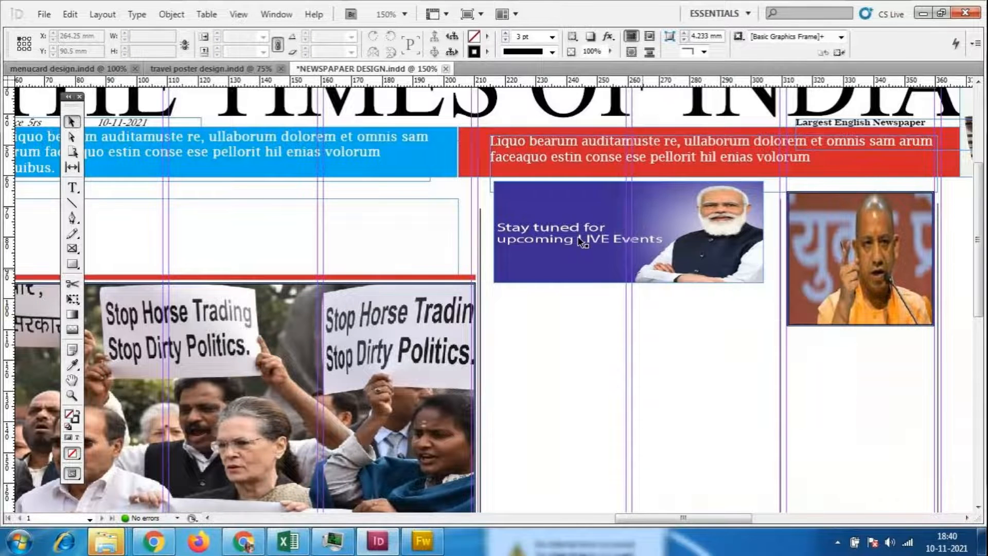
- Fit the purple "Stay tuned for upcoming LIVE Events" image to its narrowed frame
{"action": "right_click", "coordinate": [578, 242]}
{"action": "mouse_move", "coordinate": [615, 334]}
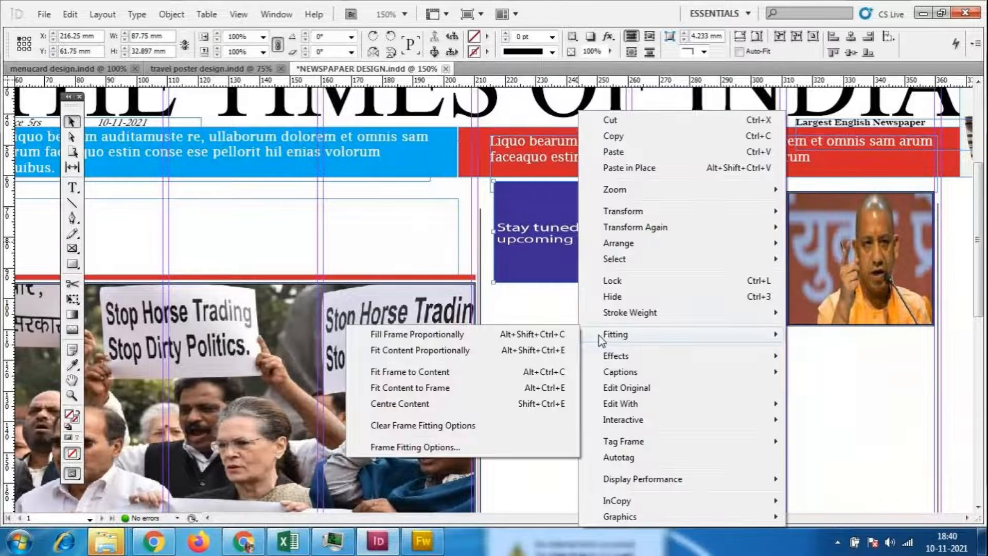
{"action": "left_click", "coordinate": [502, 387]}
{"action": "left_click", "coordinate": [652, 396]}
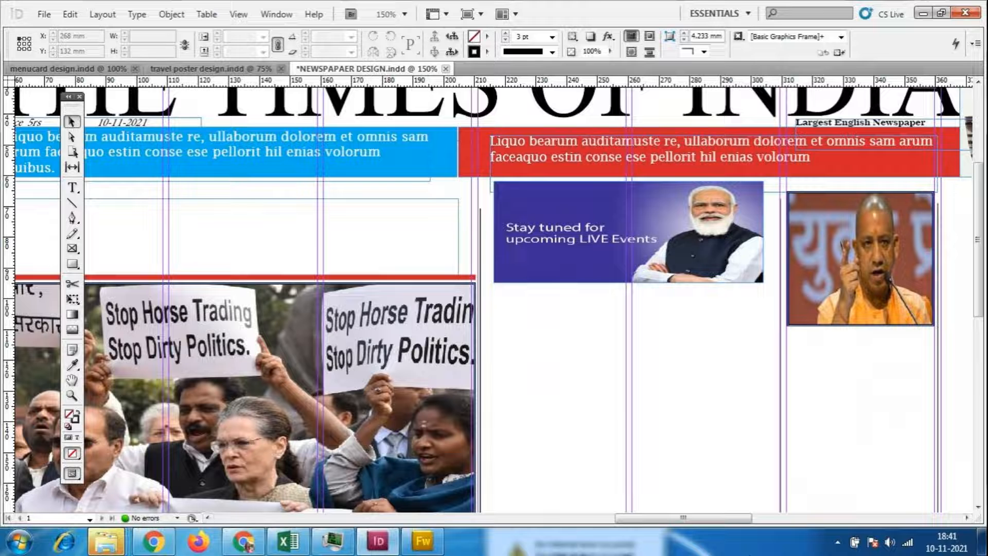
- Move the portrait of the man in orange down its column to about Y 128.75 mm, above the level of the Kerala picture
{"action": "scroll", "coordinate": [659, 481], "scroll_direction": "down", "scroll_amount": 3}
{"action": "left_click", "coordinate": [833, 175]}
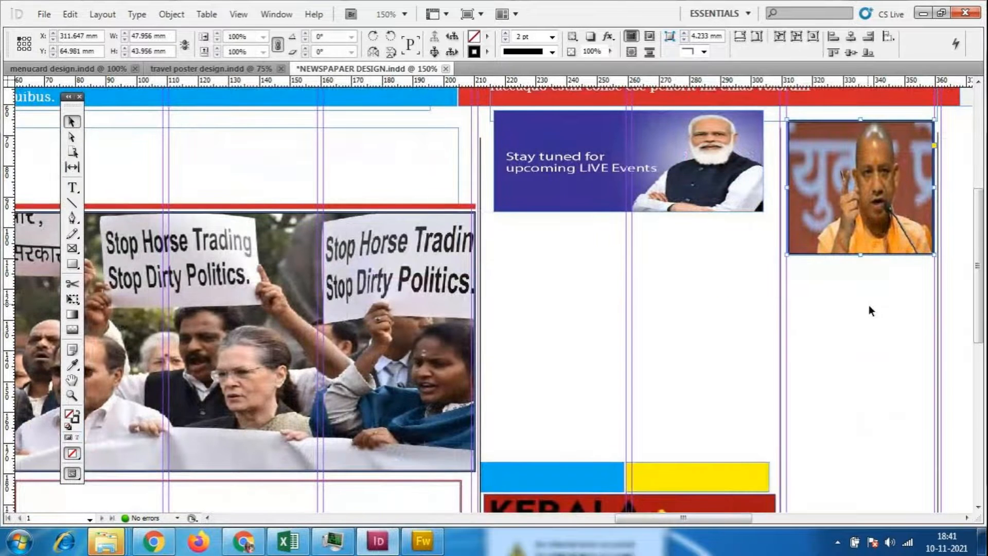
{"action": "left_click_drag", "start_coordinate": [866, 247], "coordinate": [869, 465]}
{"action": "scroll", "coordinate": [858, 450], "scroll_direction": "down", "scroll_amount": 6}
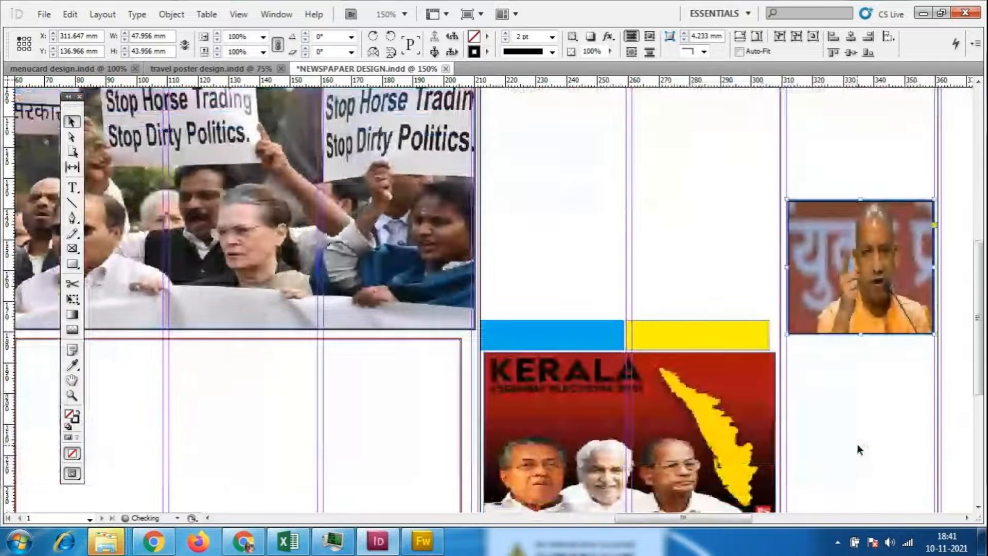
{"action": "left_click_drag", "start_coordinate": [877, 301], "coordinate": [877, 419]}
{"action": "scroll", "coordinate": [871, 378], "scroll_direction": "up", "scroll_amount": 5}
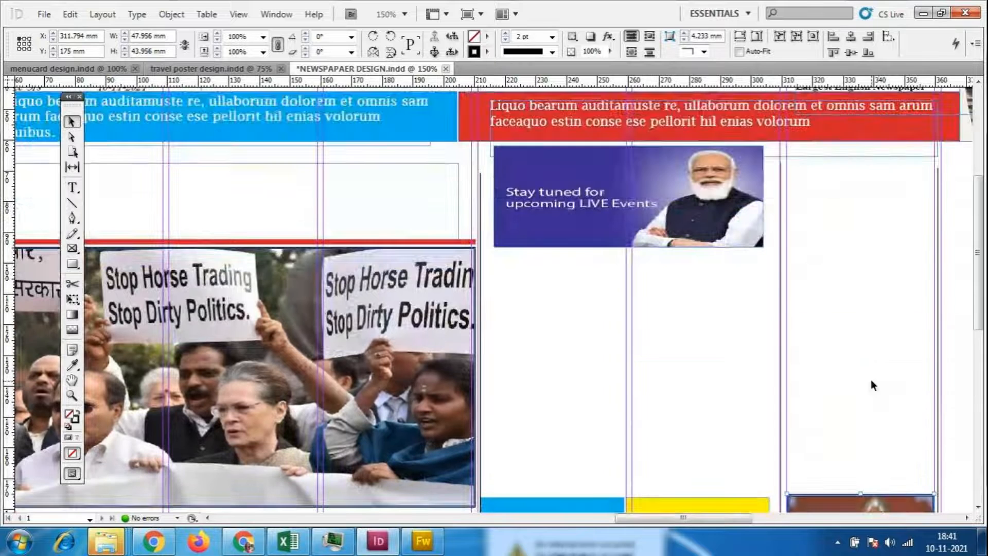
{"action": "scroll", "coordinate": [870, 381], "scroll_direction": "down", "scroll_amount": 3}
{"action": "left_click_drag", "start_coordinate": [889, 463], "coordinate": [892, 321]}
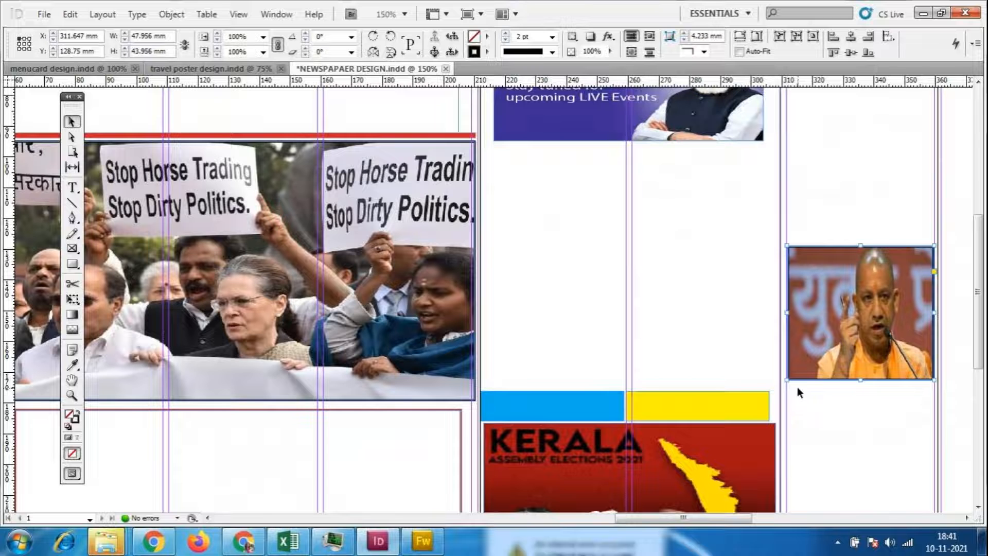
- Narrow the portrait frame from its left side to about 31.6 mm wide and fit the picture to the frame
{"action": "left_click_drag", "start_coordinate": [785, 380], "coordinate": [841, 381]}
{"action": "right_click", "coordinate": [866, 360]}
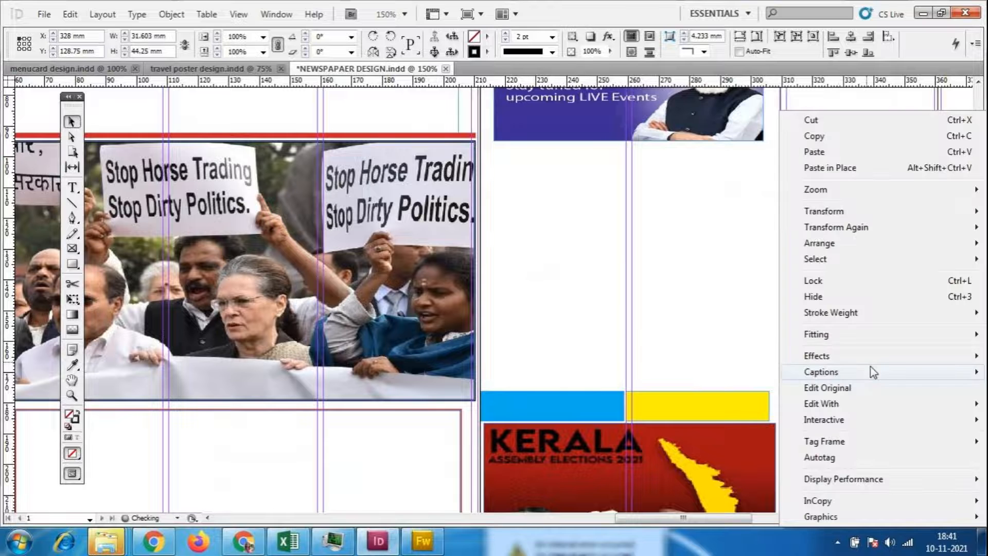
{"action": "mouse_move", "coordinate": [870, 334]}
{"action": "left_click", "coordinate": [656, 389]}
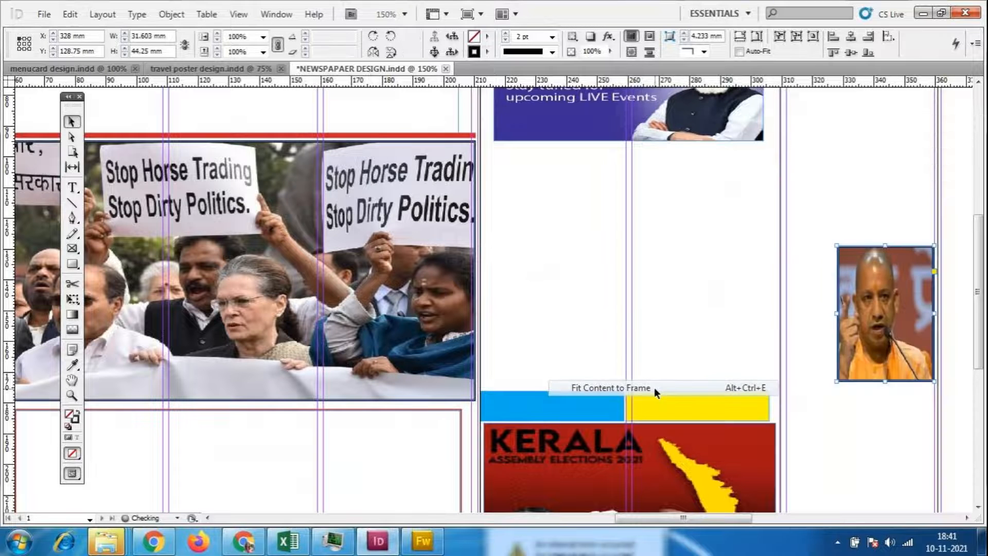
{"action": "left_click", "coordinate": [856, 421]}
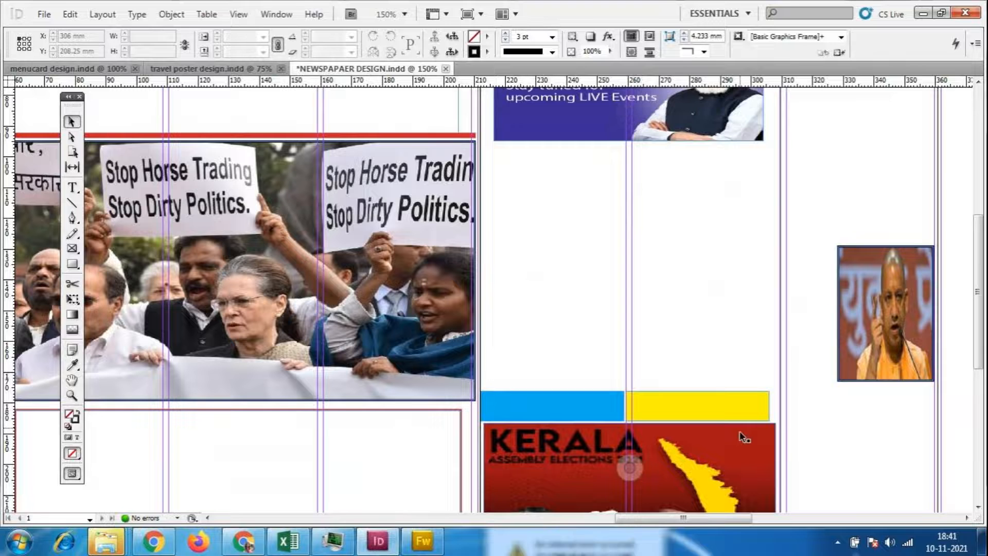
- Save the newspaper document
{"action": "scroll", "coordinate": [873, 354], "scroll_direction": "down", "scroll_amount": 7}
{"action": "scroll", "coordinate": [798, 363], "scroll_direction": "up", "scroll_amount": 3}
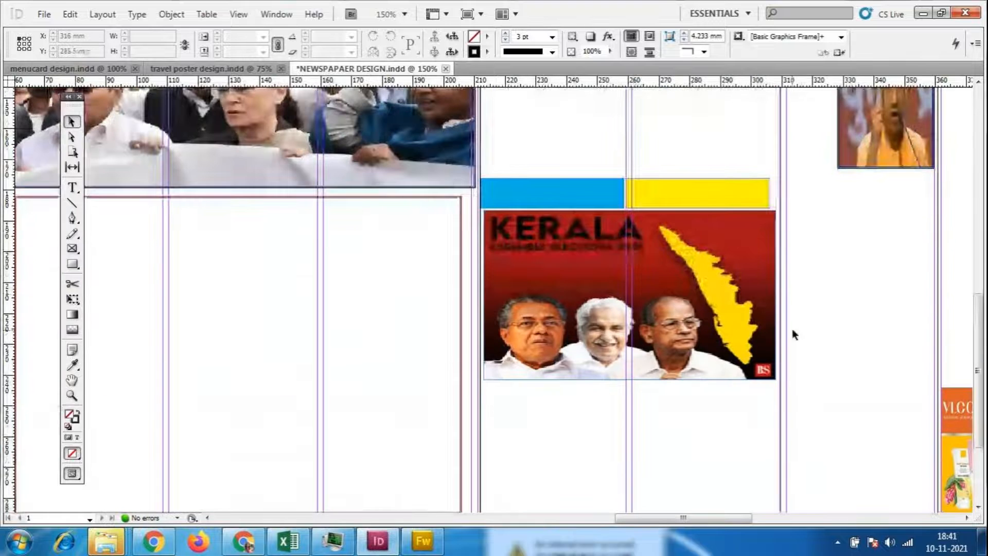
{"action": "left_click_drag", "start_coordinate": [643, 519], "coordinate": [606, 519]}
{"action": "left_click", "coordinate": [69, 14]}
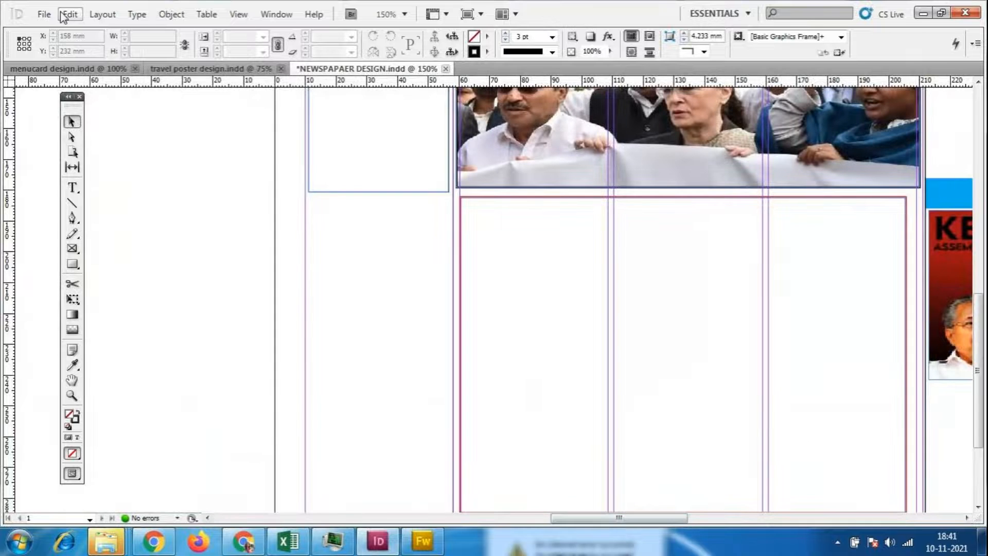
{"action": "left_click", "coordinate": [44, 14]}
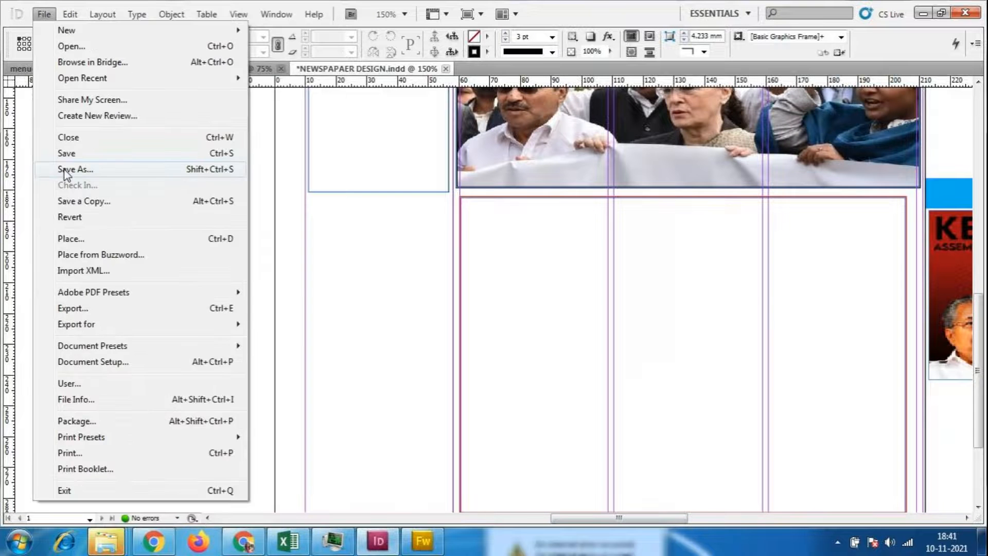
{"action": "left_click", "coordinate": [68, 154]}
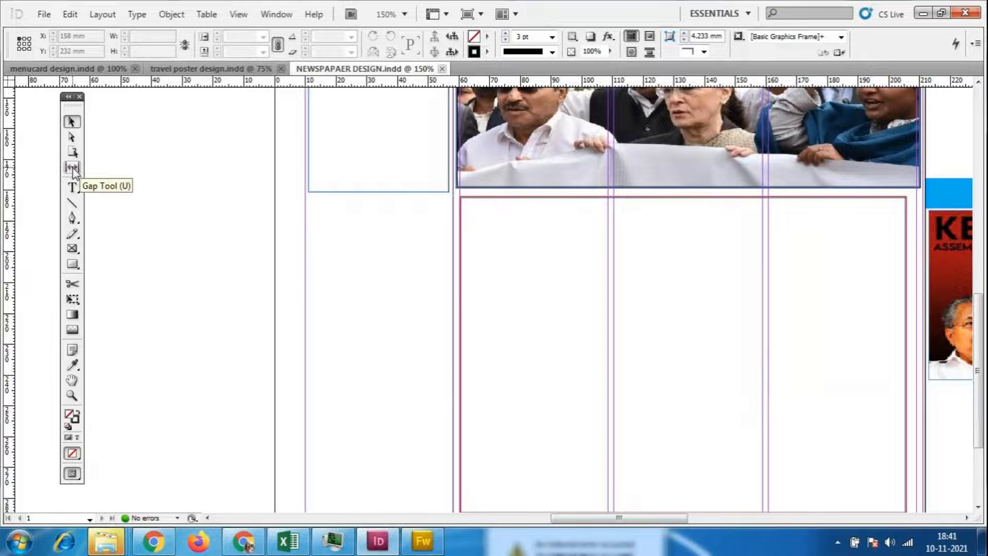
- Draw a rectangle about 48.1 mm by 6.5 mm across the column just above the portrait and fill it with black
{"action": "left_click_drag", "start_coordinate": [597, 517], "coordinate": [696, 517]}
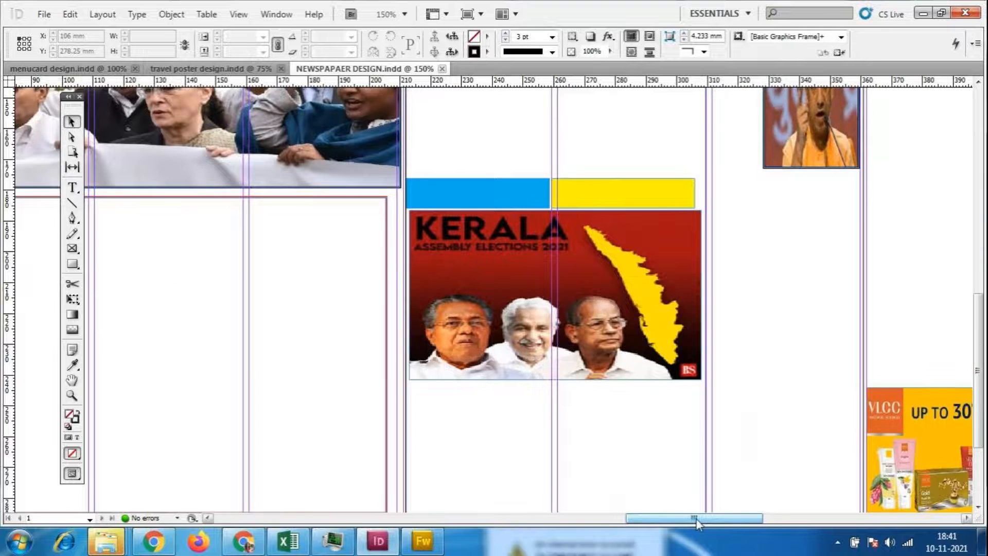
{"action": "scroll", "coordinate": [728, 414], "scroll_direction": "up", "scroll_amount": 8}
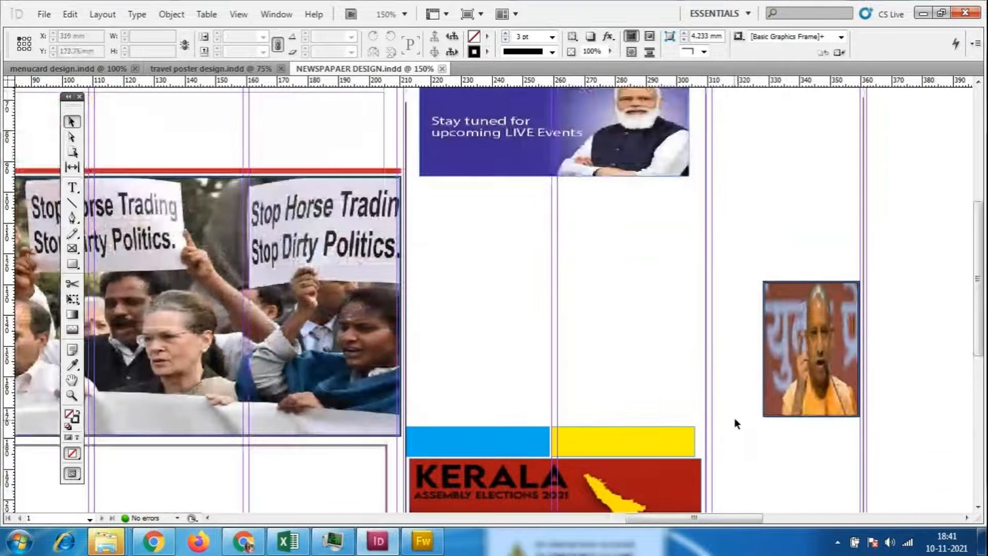
{"action": "left_click", "coordinate": [72, 263]}
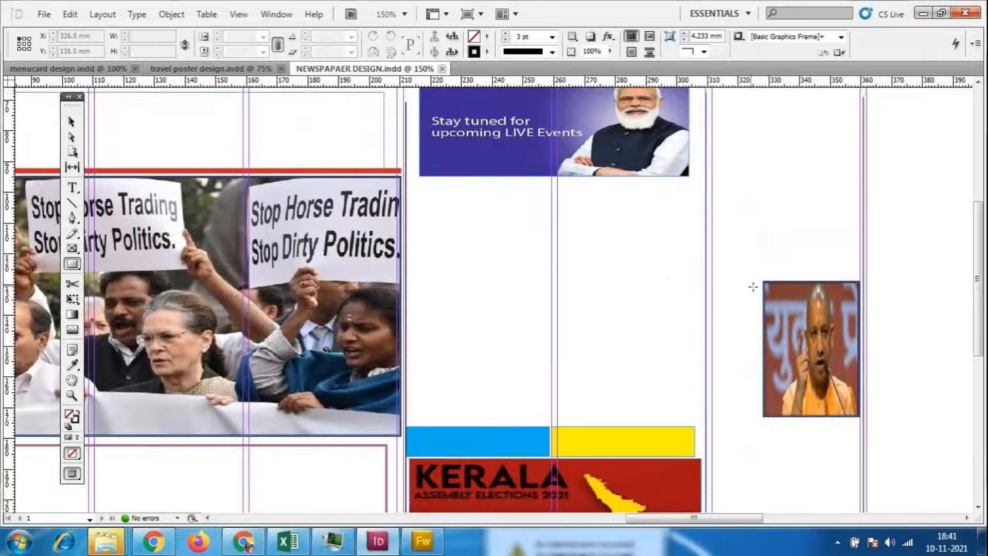
{"action": "mouse_move", "coordinate": [711, 256]}
{"action": "left_mouse_down"}
{"action": "mouse_move", "coordinate": [749, 273]}
{"action": "mouse_move", "coordinate": [861, 279]}
{"action": "left_mouse_up"}
{"action": "left_click", "coordinate": [486, 36]}
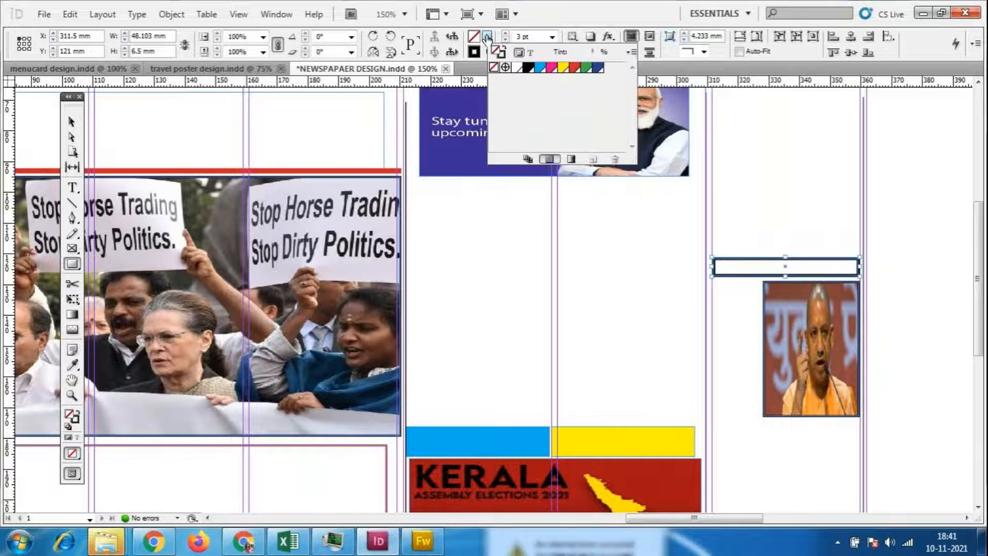
{"action": "left_click", "coordinate": [542, 83]}
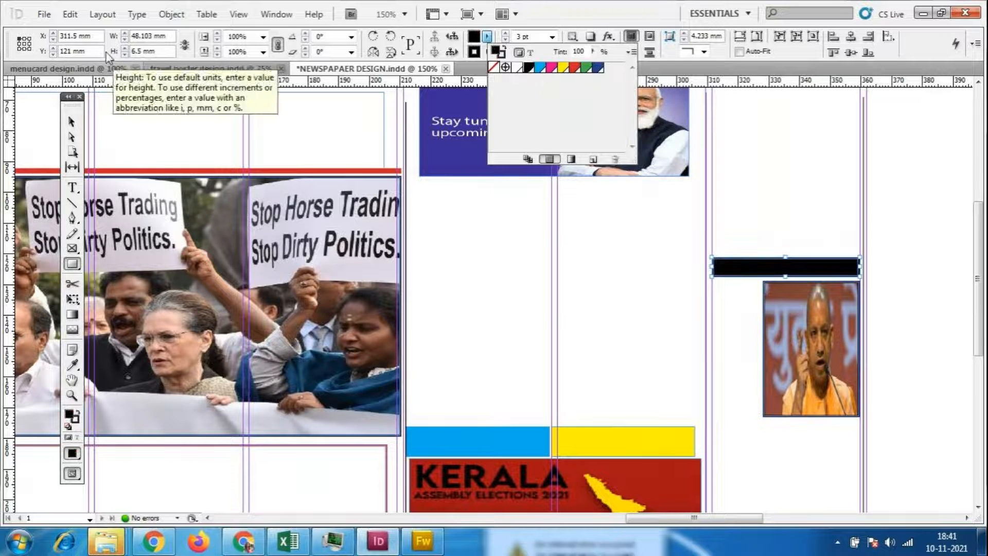
- Remove the black bar's stroke and extend its lower edge to a height of about 7.2 mm
{"action": "left_click", "coordinate": [71, 121]}
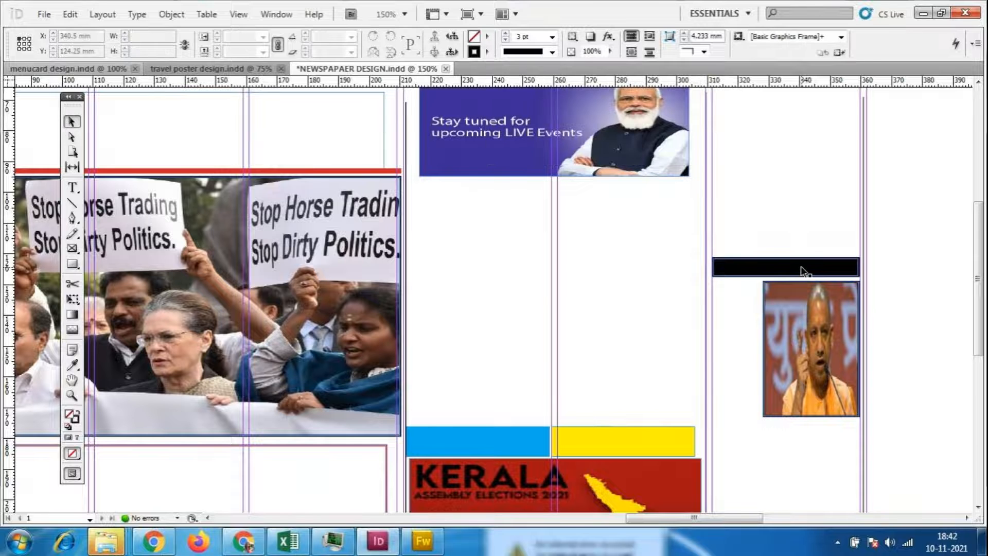
{"action": "left_click", "coordinate": [486, 52]}
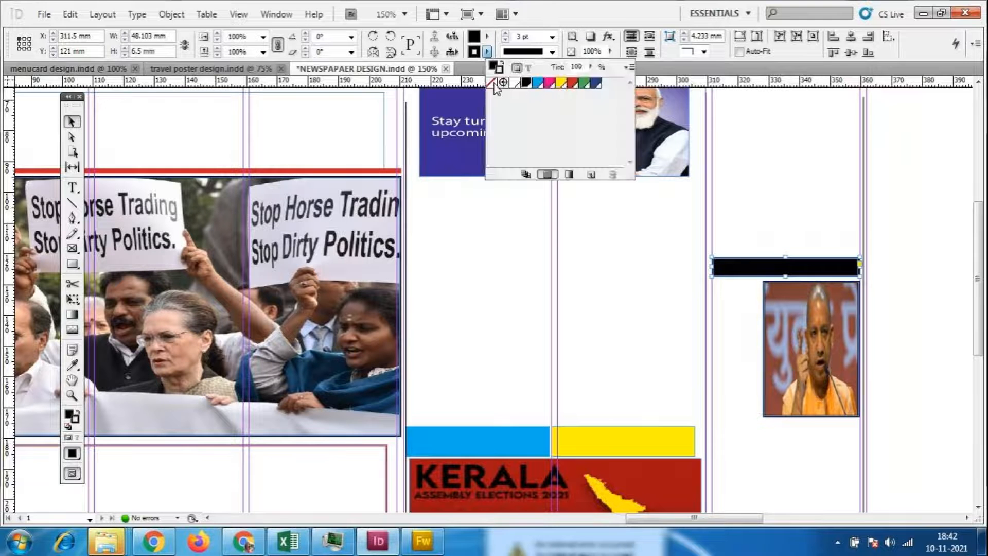
{"action": "left_click", "coordinate": [750, 289]}
{"action": "left_click", "coordinate": [786, 275]}
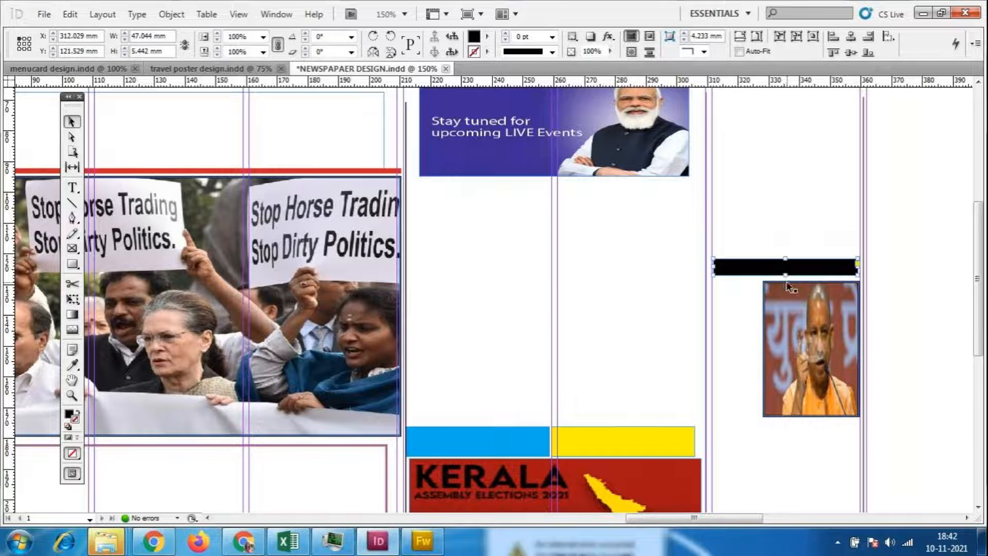
{"action": "left_click_drag", "start_coordinate": [786, 275], "coordinate": [786, 280]}
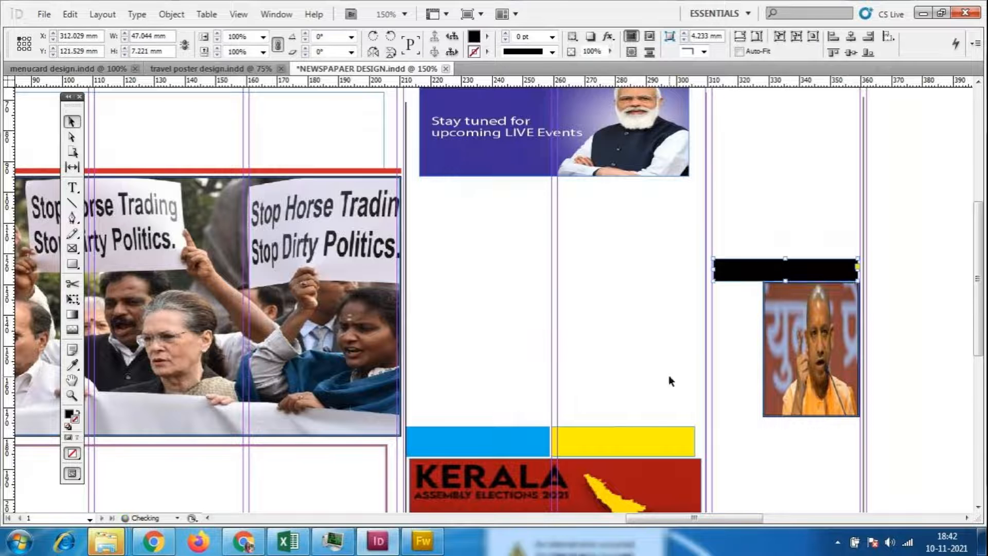
- Widen the black bar on both sides so it reaches the column guides
{"action": "left_click", "coordinate": [826, 270]}
{"action": "key", "text": "ctrl+equal"}
{"action": "key", "text": "ctrl+equal"}
{"action": "key", "text": "ctrl+equal"}
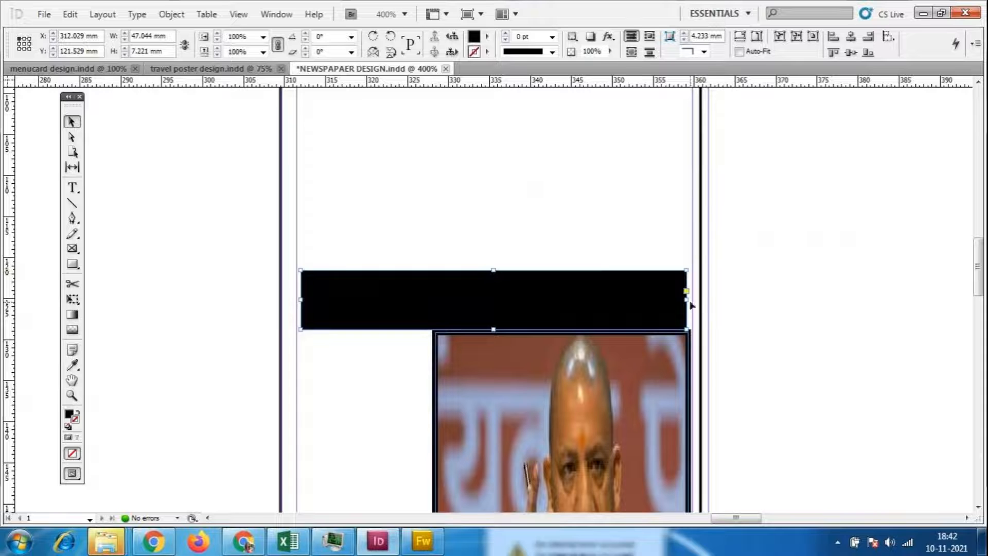
{"action": "left_click_drag", "start_coordinate": [686, 299], "coordinate": [692, 299]}
{"action": "left_click_drag", "start_coordinate": [300, 299], "coordinate": [298, 296]}
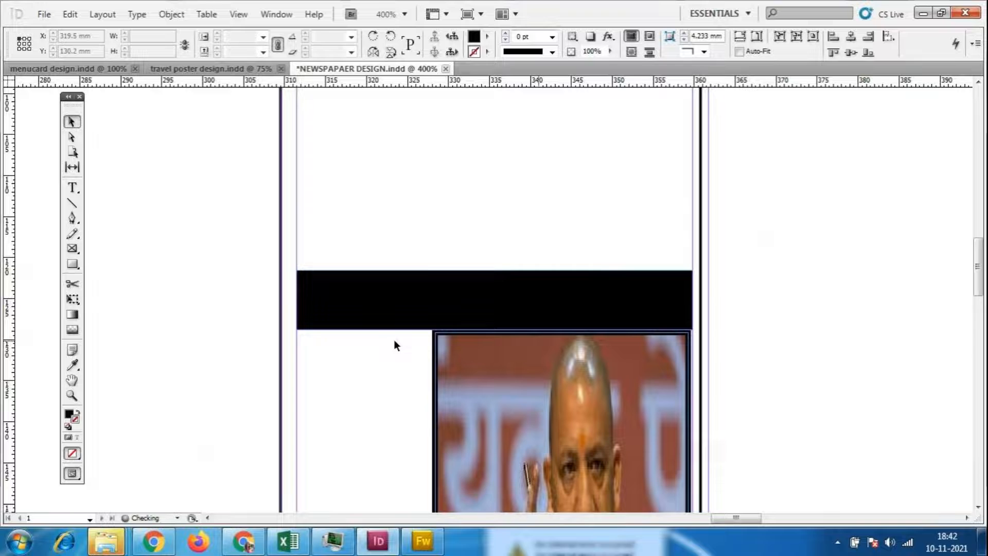
{"action": "left_click", "coordinate": [394, 340]}
- Shorten the portrait frame from below to about 37.4 mm high and fit the picture to the frame
{"action": "scroll", "coordinate": [673, 303], "scroll_direction": "down", "scroll_amount": 5}
{"action": "key", "text": "ctrl+minus"}
{"action": "key", "text": "ctrl+minus"}
{"action": "key", "text": "ctrl+minus"}
{"action": "key", "text": "ctrl+minus"}
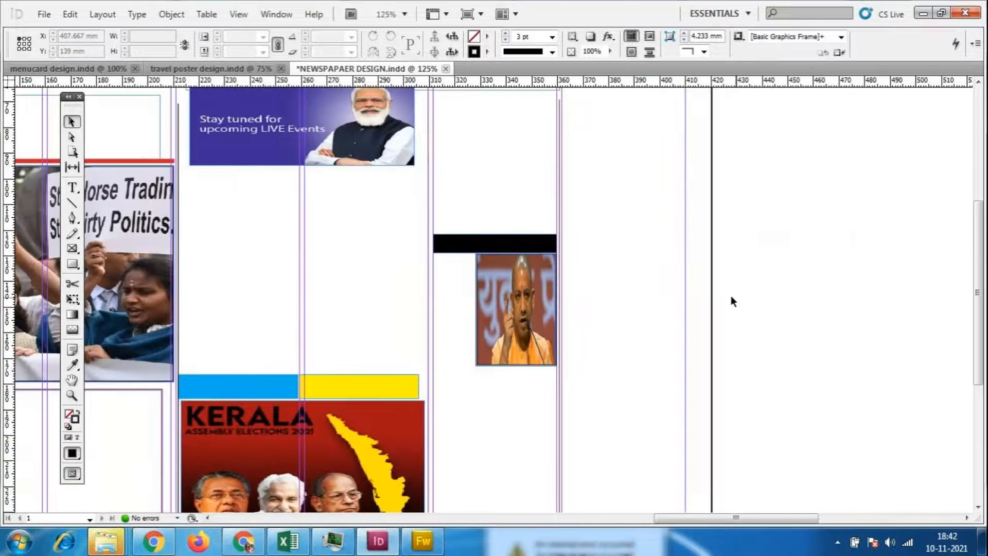
{"action": "left_click", "coordinate": [545, 355]}
{"action": "left_click_drag", "start_coordinate": [518, 368], "coordinate": [518, 348]}
{"action": "right_click", "coordinate": [520, 344]}
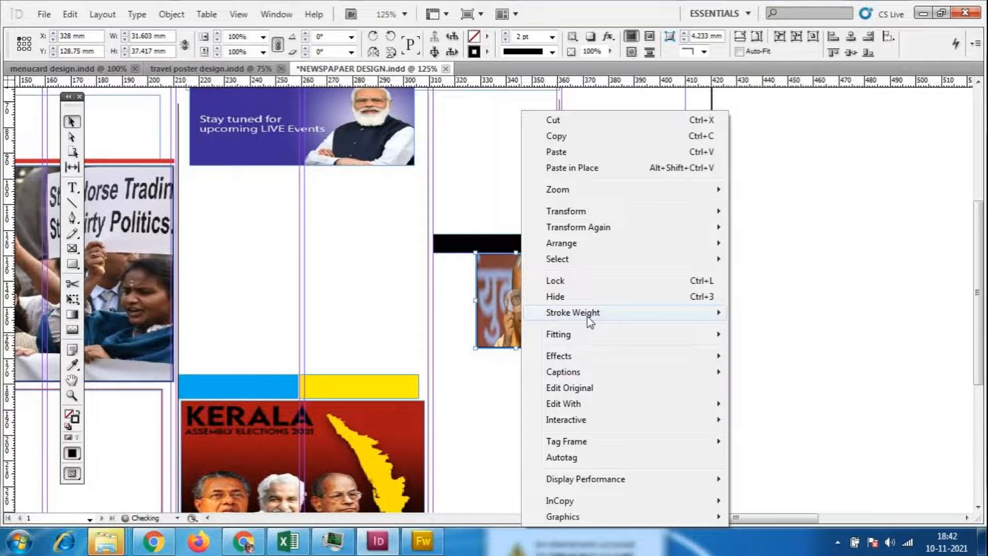
{"action": "left_click", "coordinate": [811, 386]}
{"action": "left_click", "coordinate": [811, 387]}
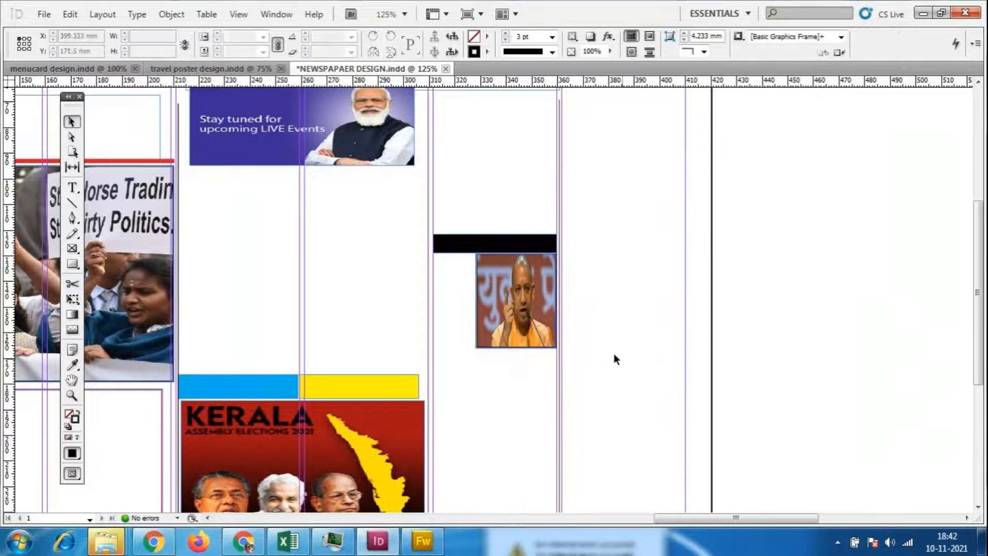
- Shorten the portrait frame to about 34.3 mm high and refit the picture to the frame
{"action": "left_click", "coordinate": [533, 329]}
{"action": "left_click_drag", "start_coordinate": [515, 347], "coordinate": [514, 339]}
{"action": "right_click", "coordinate": [499, 316]}
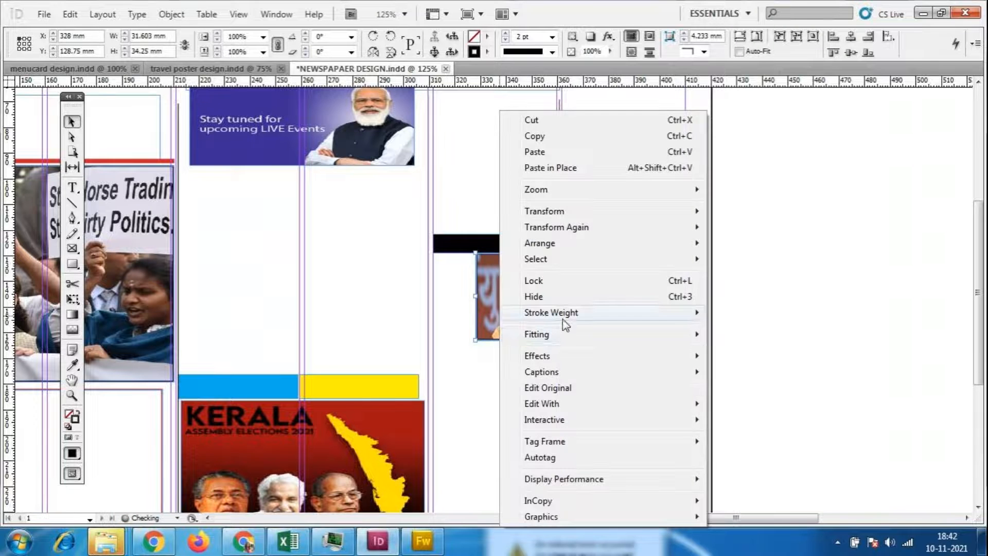
{"action": "mouse_move", "coordinate": [591, 334]}
{"action": "left_click", "coordinate": [785, 388]}
{"action": "left_click", "coordinate": [767, 411]}
- Shift the yellow bar right to line up with the Kerala picture's right edge, leaving a gap beside the blue bar, and save the document
{"action": "left_click_drag", "start_coordinate": [708, 518], "coordinate": [700, 521]}
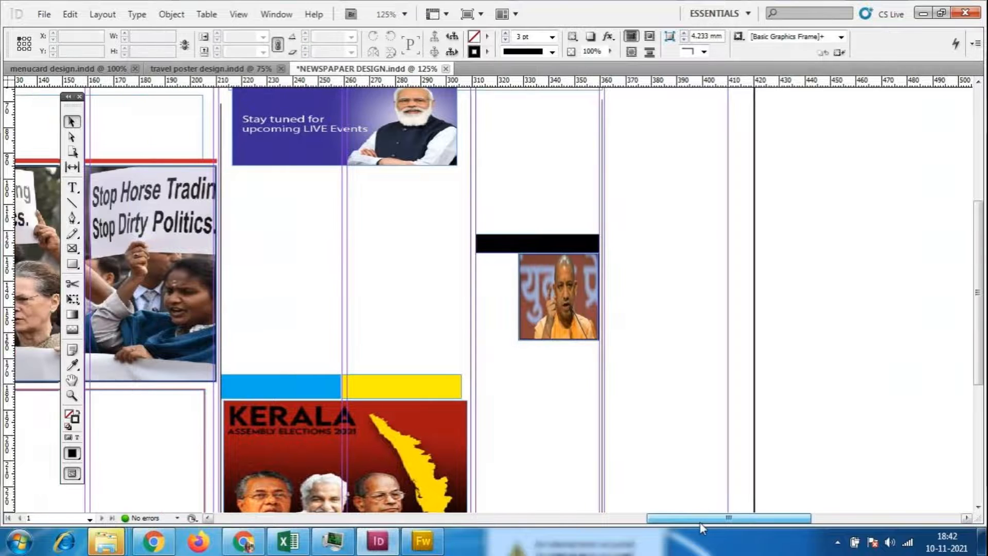
{"action": "scroll", "coordinate": [714, 519], "scroll_direction": "left", "scroll_amount": 5}
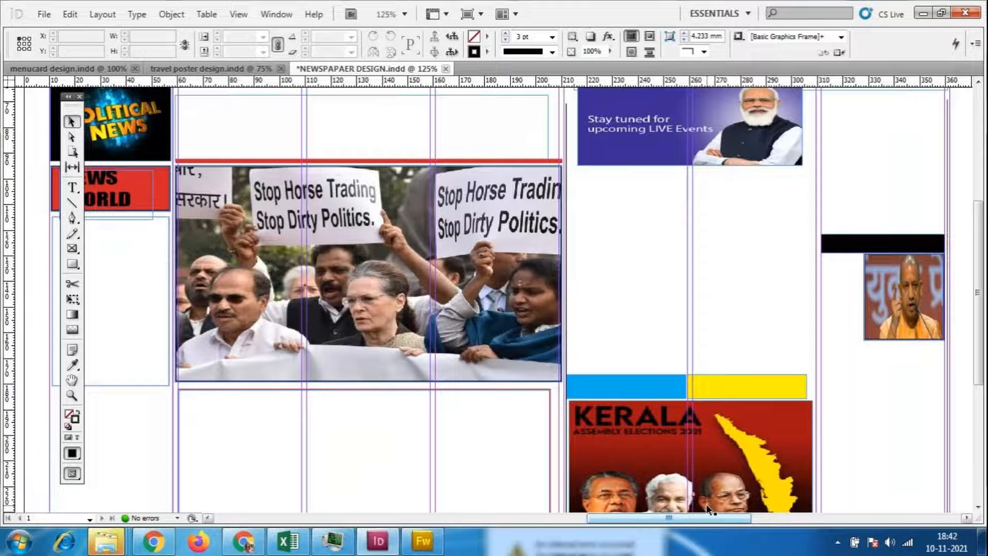
{"action": "left_click_drag", "start_coordinate": [760, 388], "coordinate": [768, 391]}
{"action": "left_click", "coordinate": [941, 424]}
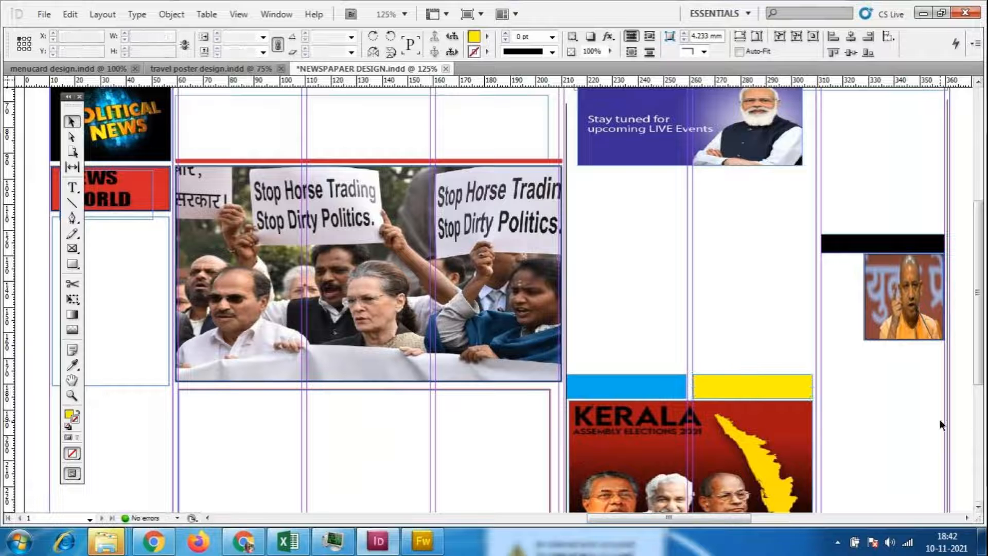
{"action": "left_click", "coordinate": [44, 14]}
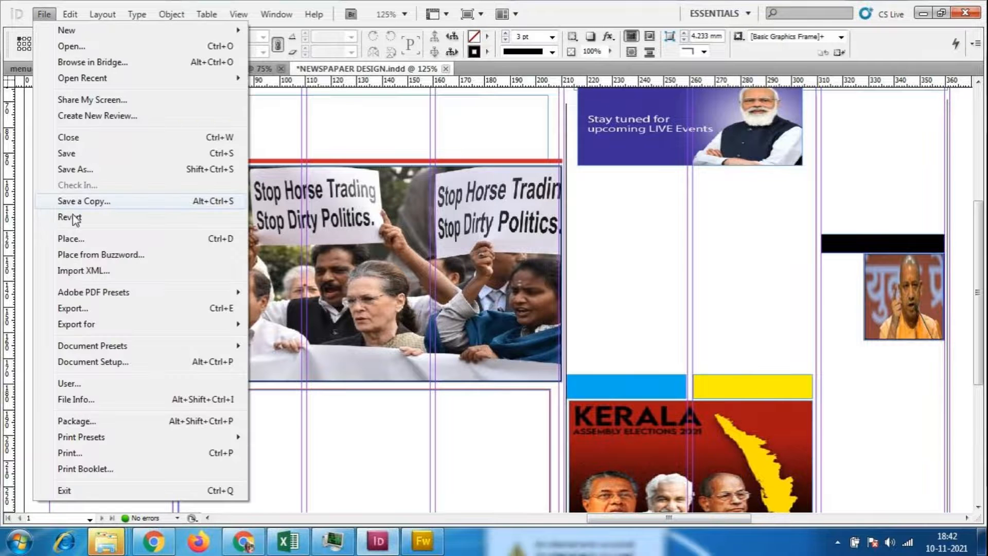
{"action": "left_click", "coordinate": [66, 153]}
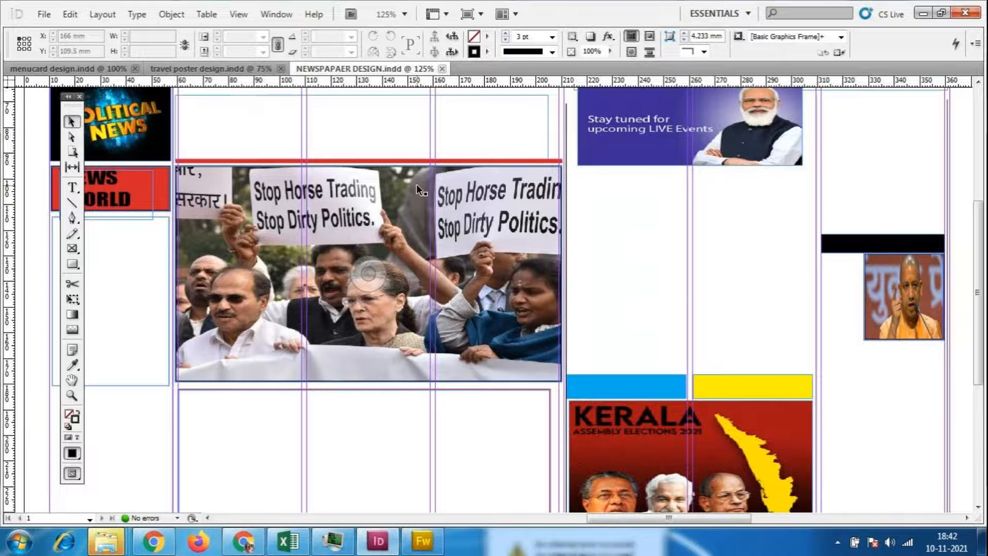
- Delete the existing empty text frame above the red line over the protest picture
{"action": "scroll", "coordinate": [571, 319], "scroll_direction": "up", "scroll_amount": 3}
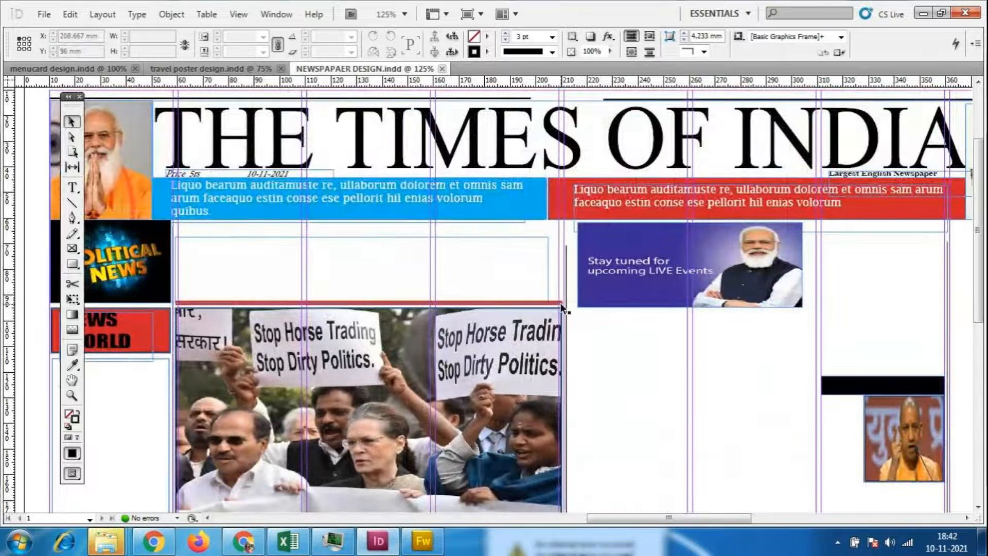
{"action": "scroll", "coordinate": [561, 302], "scroll_direction": "down", "scroll_amount": 2}
{"action": "key", "text": "t"}
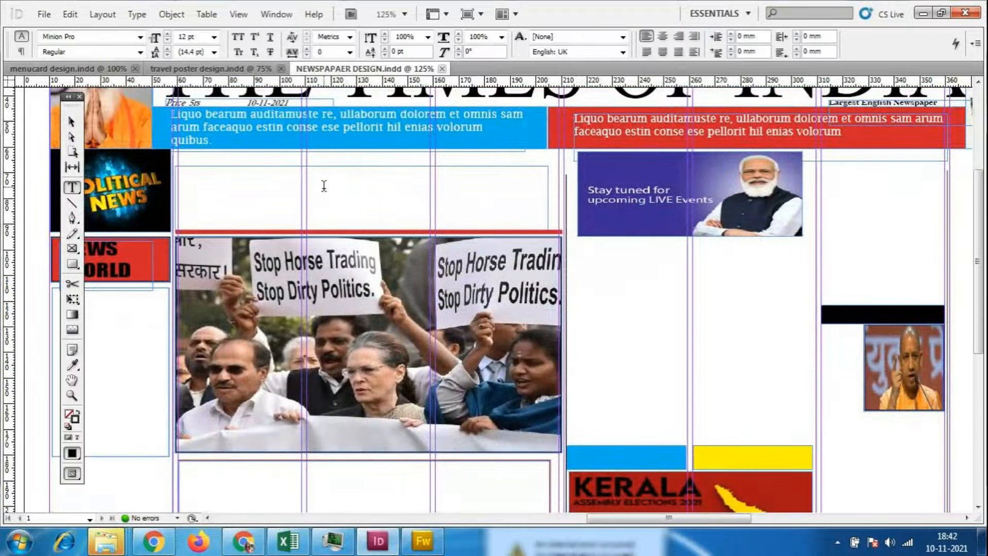
{"action": "left_click", "coordinate": [195, 185]}
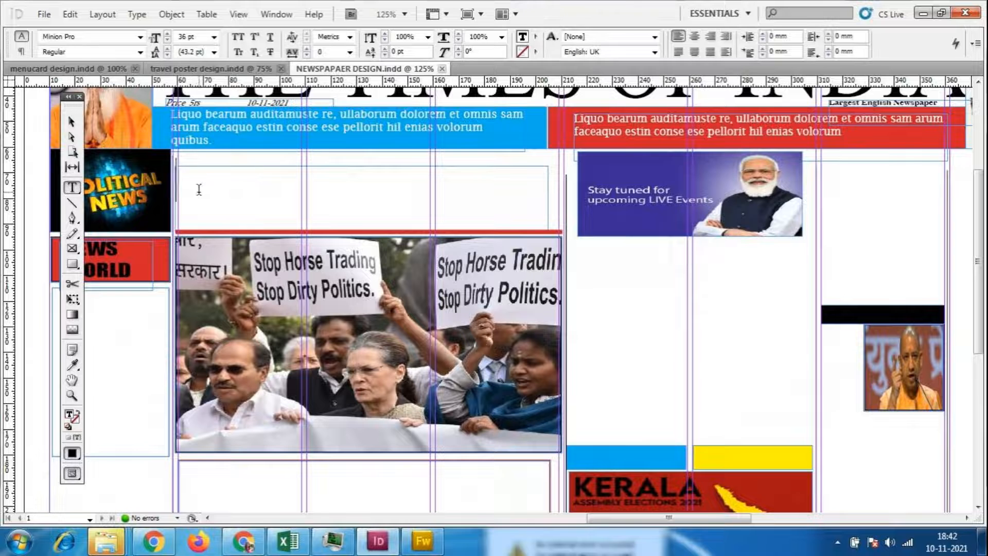
{"action": "left_click", "coordinate": [72, 121]}
{"action": "left_click", "coordinate": [368, 345]}
{"action": "left_click_drag", "start_coordinate": [400, 205], "coordinate": [404, 200]}
{"action": "key", "text": "Delete"}
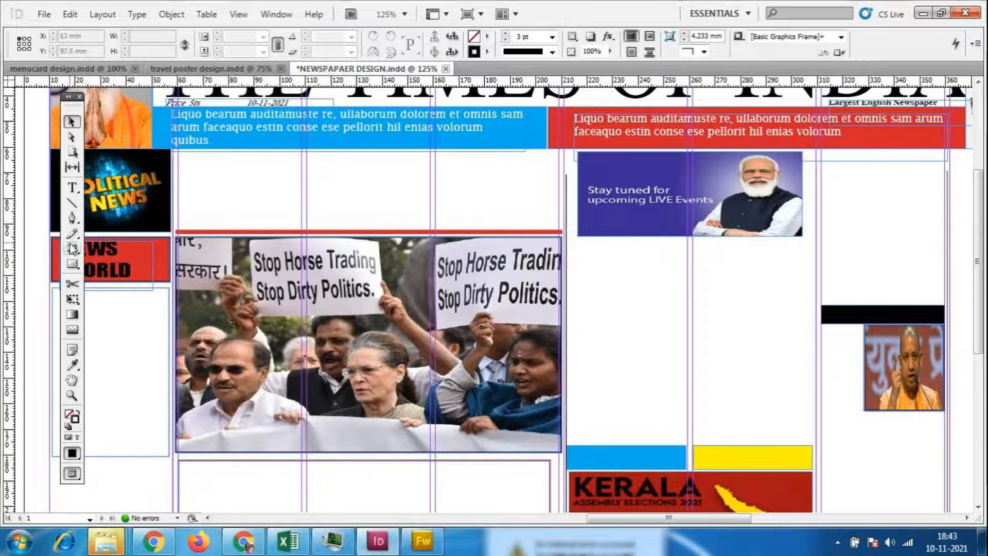
- Draw a text frame about 145.8 × 24.8 mm above the red line and check the reference newspaper page in Fireworks
{"action": "left_click", "coordinate": [72, 187]}
{"action": "left_click_drag", "start_coordinate": [182, 161], "coordinate": [555, 225]}
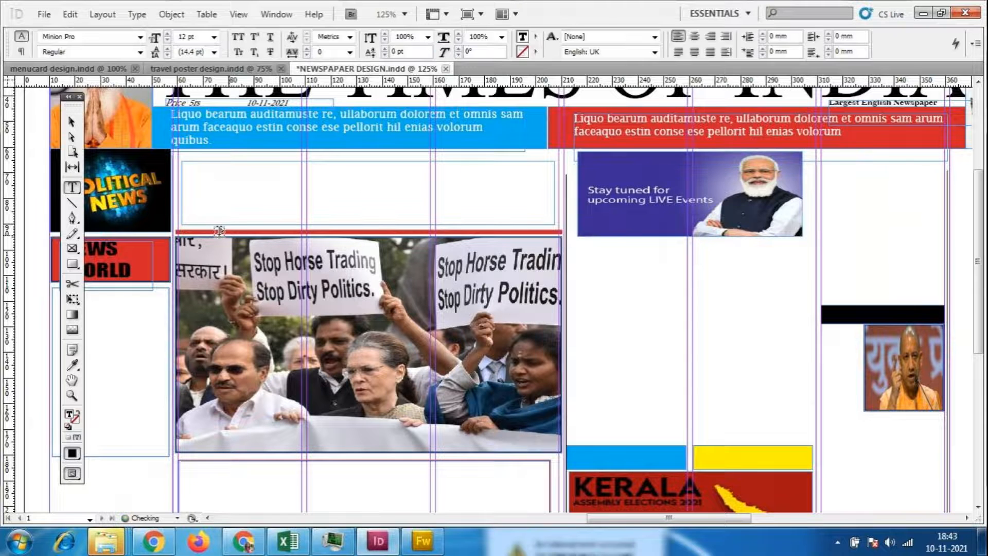
{"action": "left_click", "coordinate": [415, 543]}
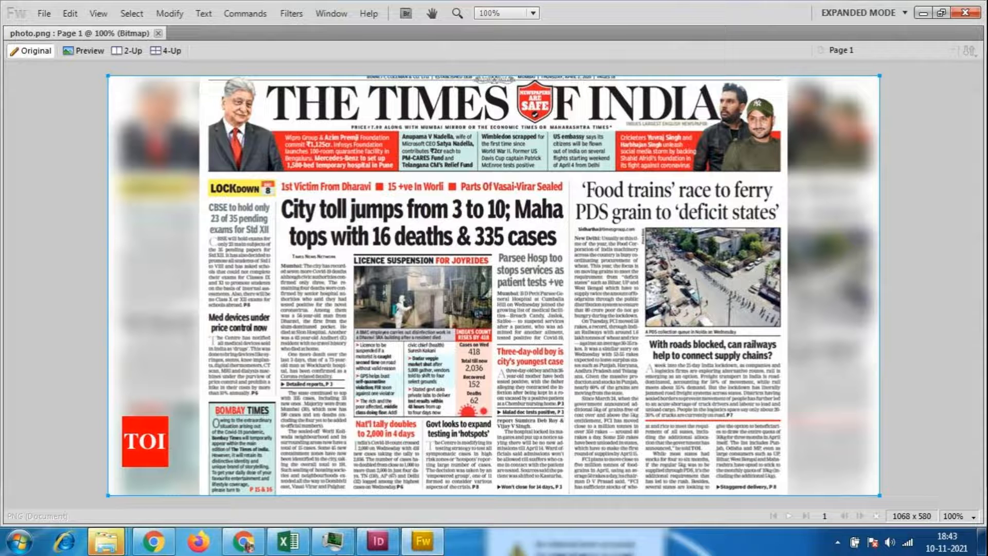
{"action": "left_click", "coordinate": [425, 548]}
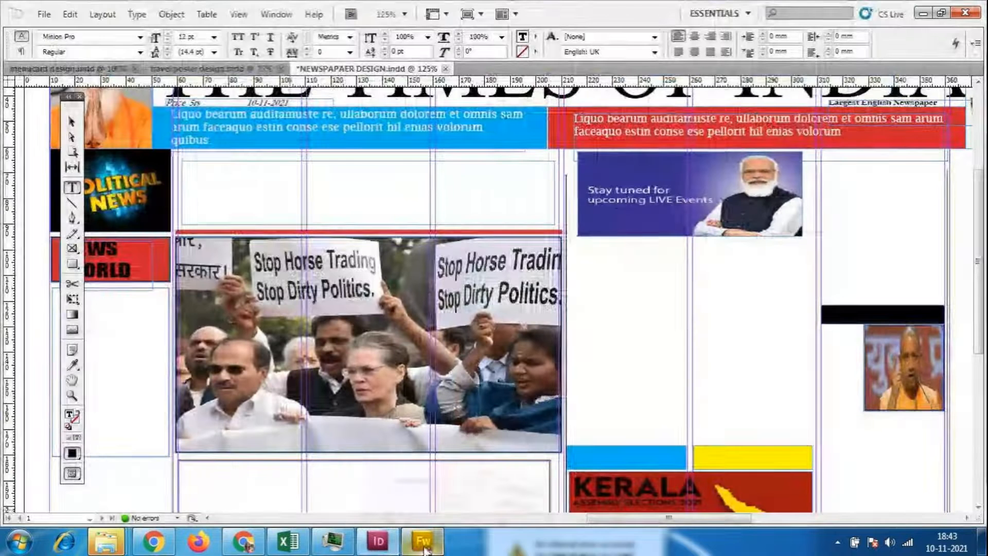
- Enter the heading LOCK DOWN at 60 pt in the frame above the red line
{"action": "left_click", "coordinate": [242, 191]}
{"action": "type", "text": "lo"}
{"action": "key", "text": "BackSpace"}
{"action": "key", "text": "BackSpace"}
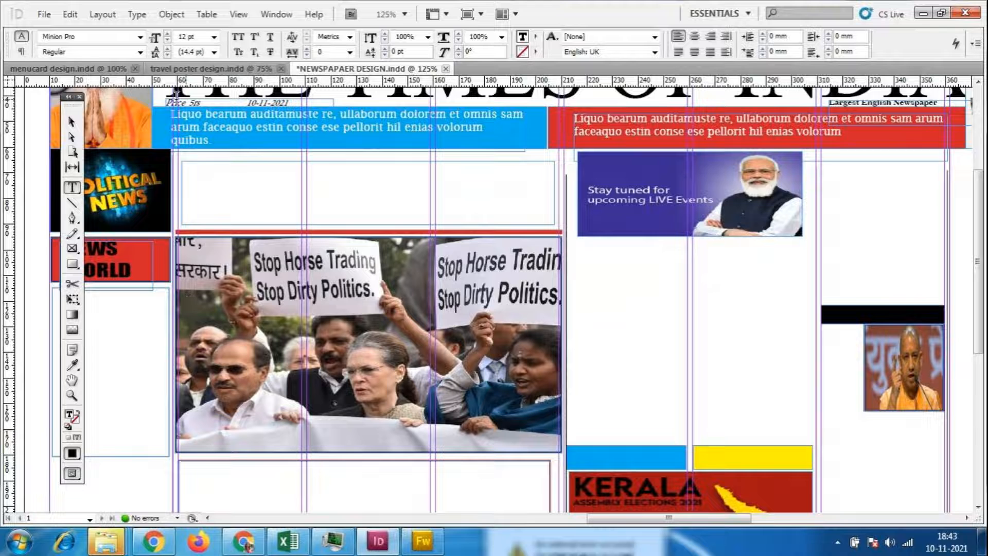
{"action": "left_click", "coordinate": [213, 37]}
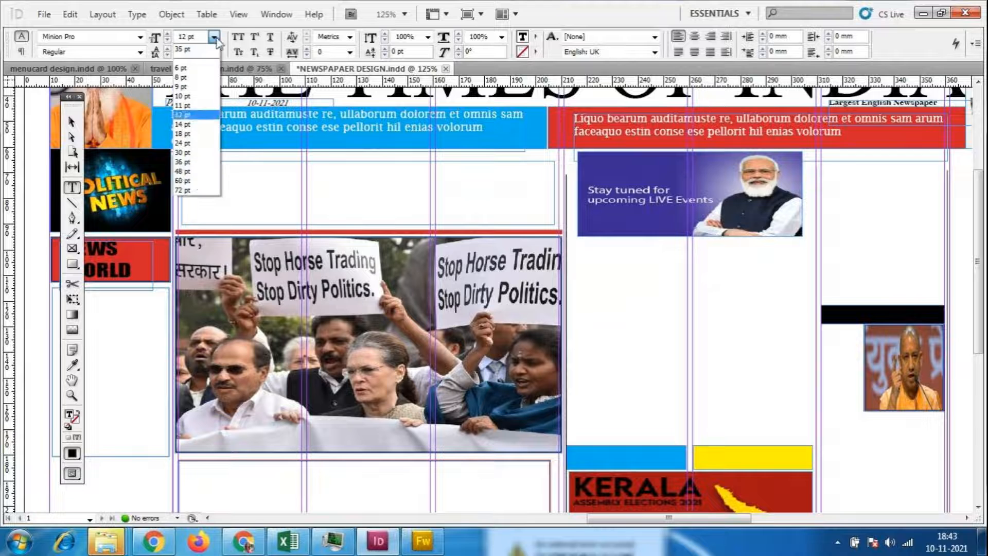
{"action": "left_click", "coordinate": [192, 180]}
{"action": "type", "text": "1"}
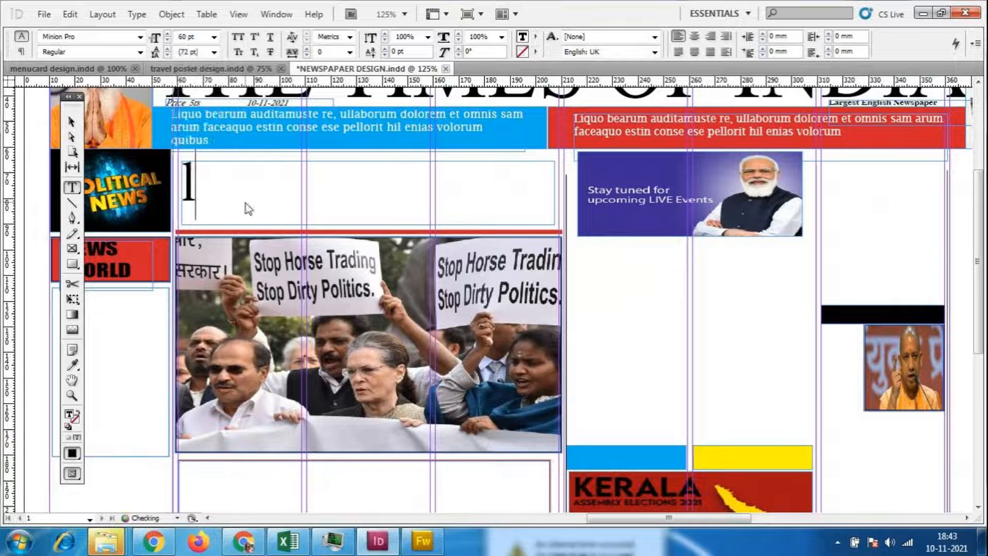
{"action": "type", "text": "0"}
{"action": "key", "text": "BackSpace"}
{"action": "key", "text": "BackSpace"}
{"action": "type", "text": "LOC"}
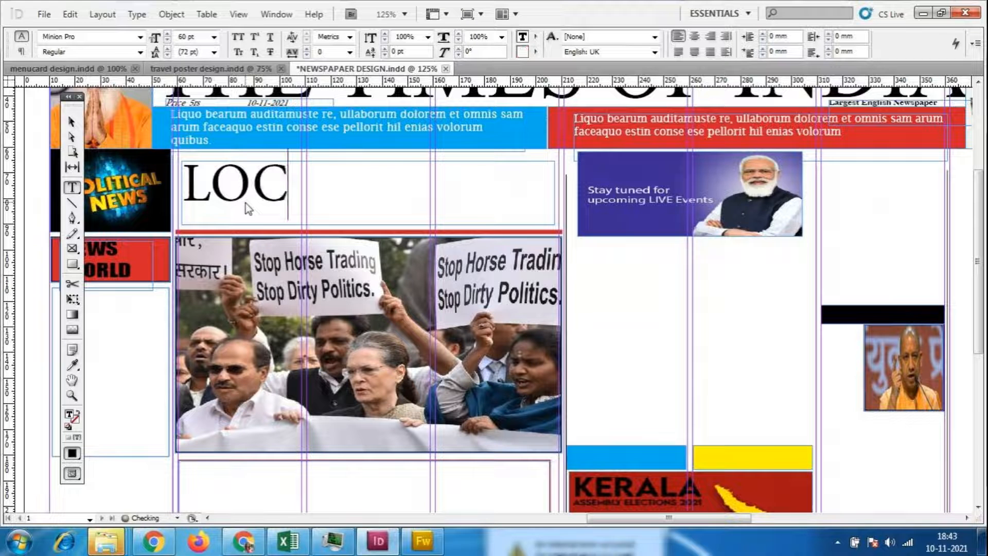
{"action": "type", "text": "K DOWN"}
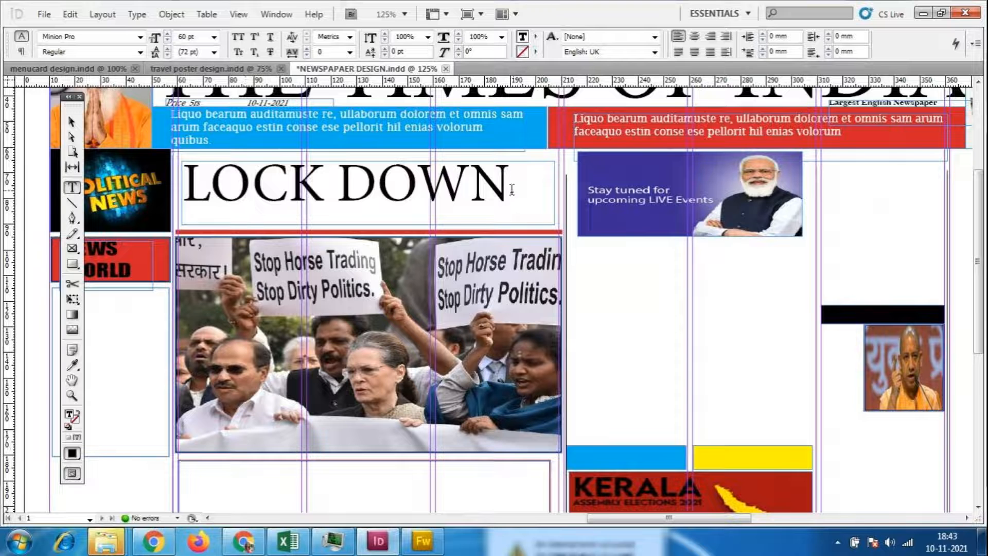
- Try the LOCK DOWN heading in the fonts Humnst777 Blk BT and Gill Sans Ultra Bold
{"action": "left_click_drag", "start_coordinate": [511, 189], "coordinate": [195, 210]}
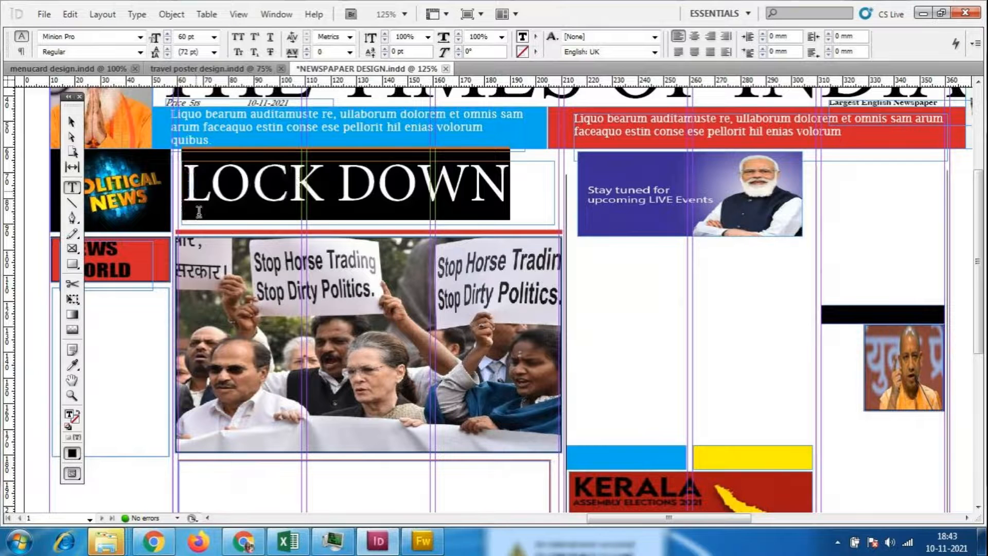
{"action": "left_click", "coordinate": [140, 37]}
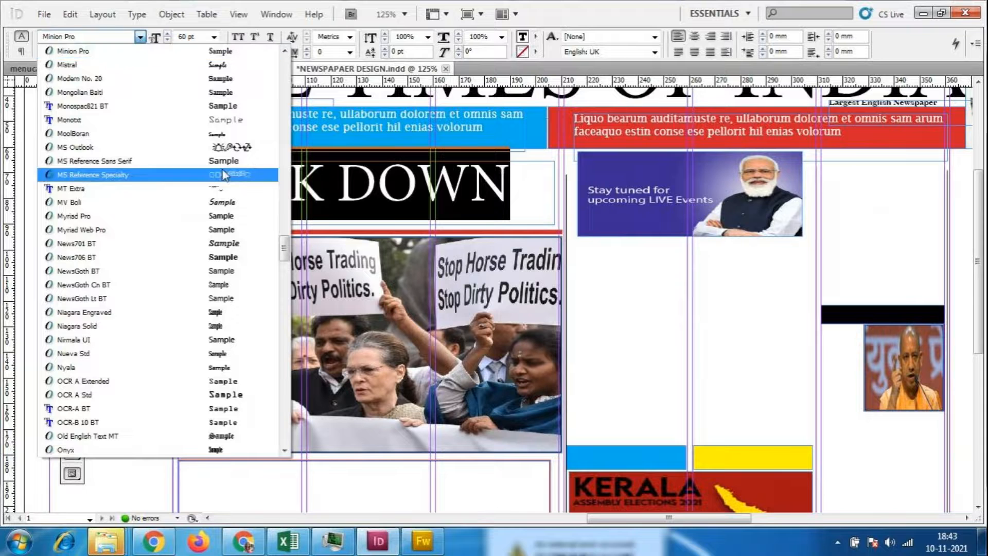
{"action": "scroll", "coordinate": [206, 160], "scroll_direction": "up", "scroll_amount": 15}
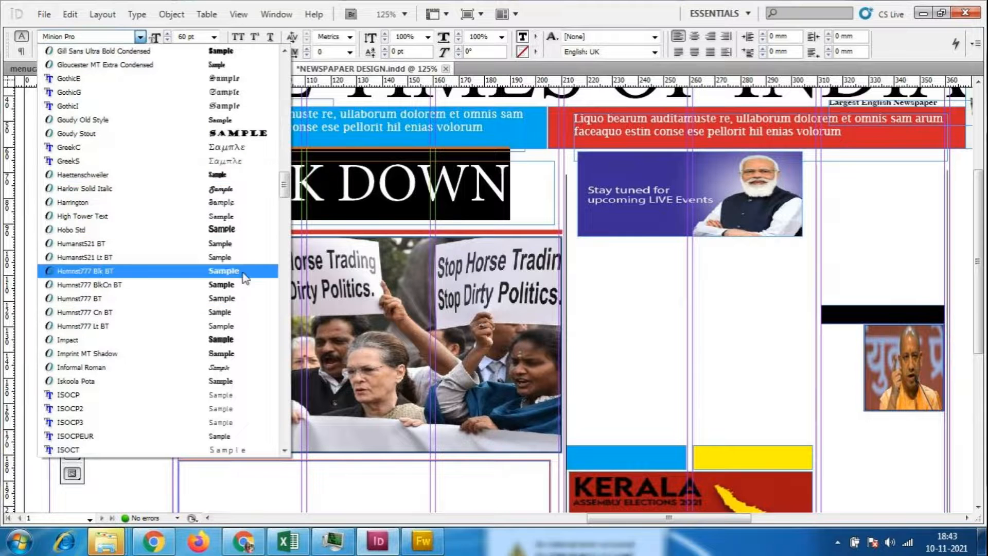
{"action": "left_click", "coordinate": [242, 272]}
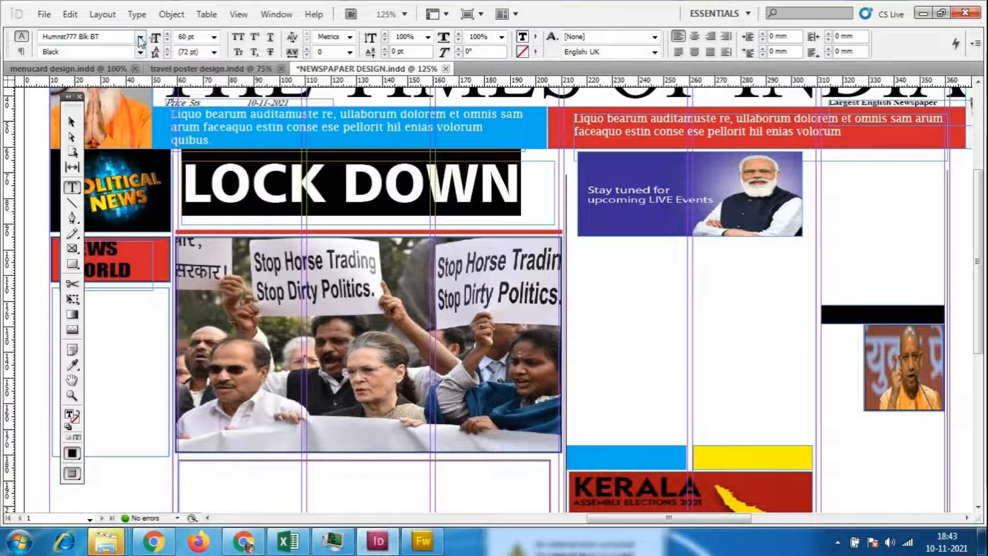
{"action": "left_click", "coordinate": [140, 37]}
{"action": "scroll", "coordinate": [202, 251], "scroll_direction": "up", "scroll_amount": 5}
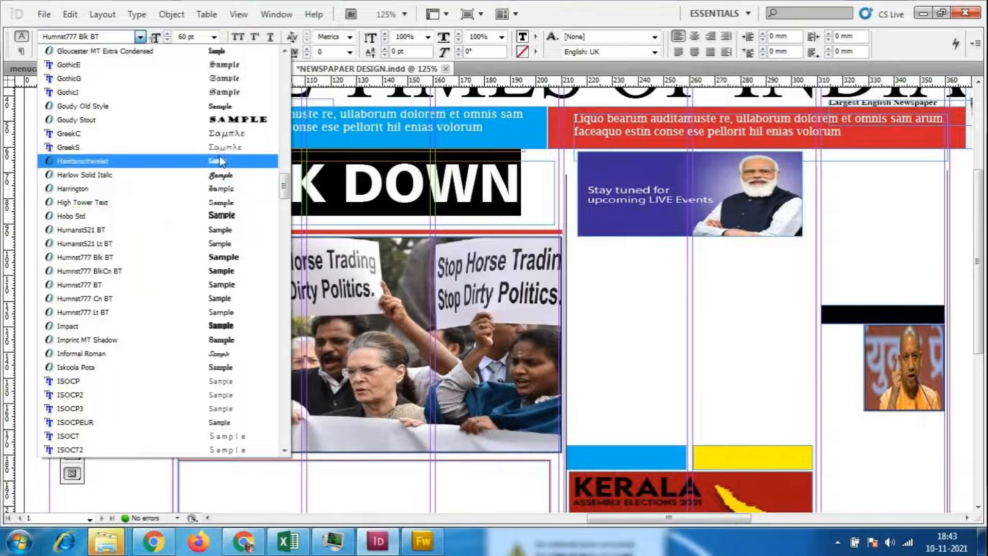
{"action": "scroll", "coordinate": [216, 206], "scroll_direction": "up", "scroll_amount": 5}
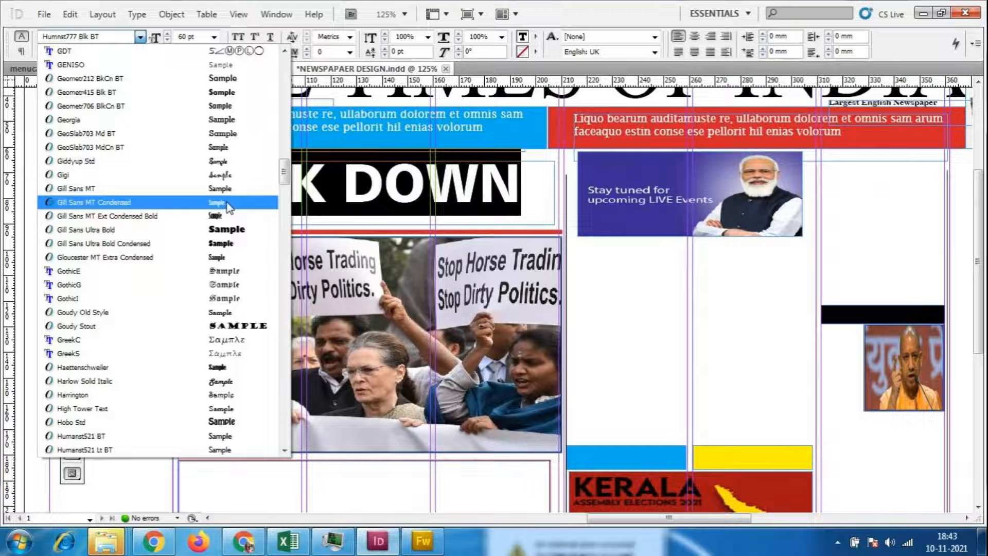
{"action": "left_click", "coordinate": [226, 230]}
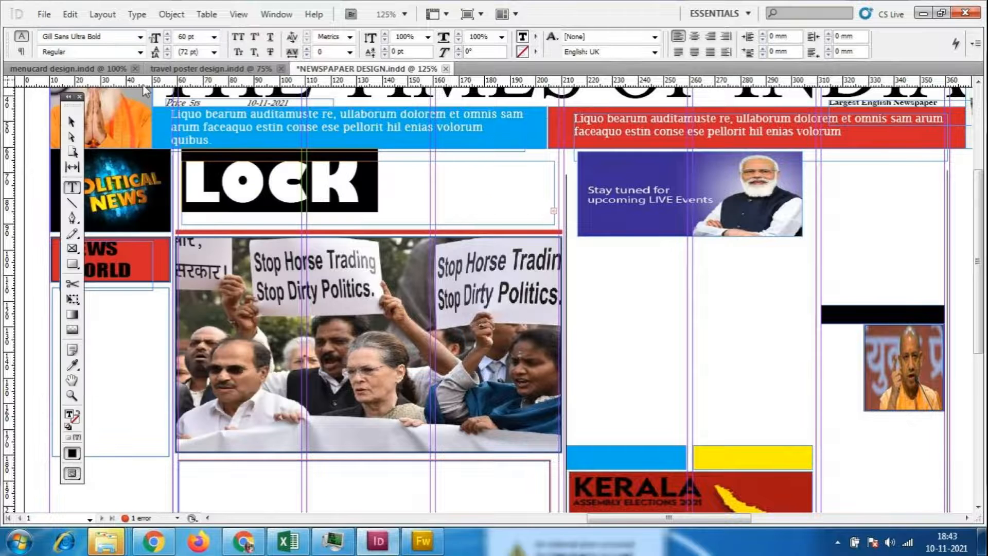
- Set the LOCK DOWN heading's font to Geometr415 Blk BT and add a space in front of it
{"action": "left_click", "coordinate": [140, 37]}
{"action": "scroll", "coordinate": [209, 121], "scroll_direction": "up", "scroll_amount": 2}
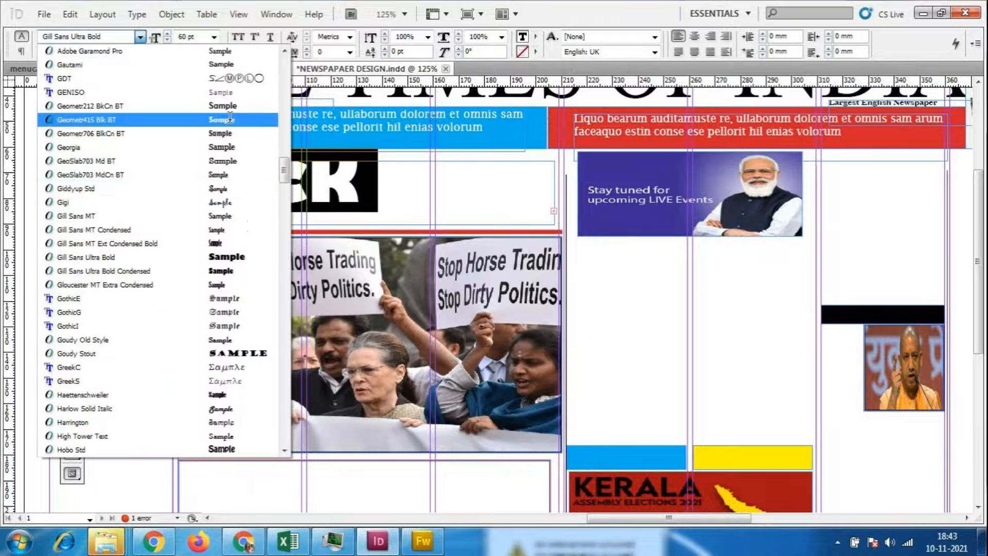
{"action": "left_click", "coordinate": [230, 118]}
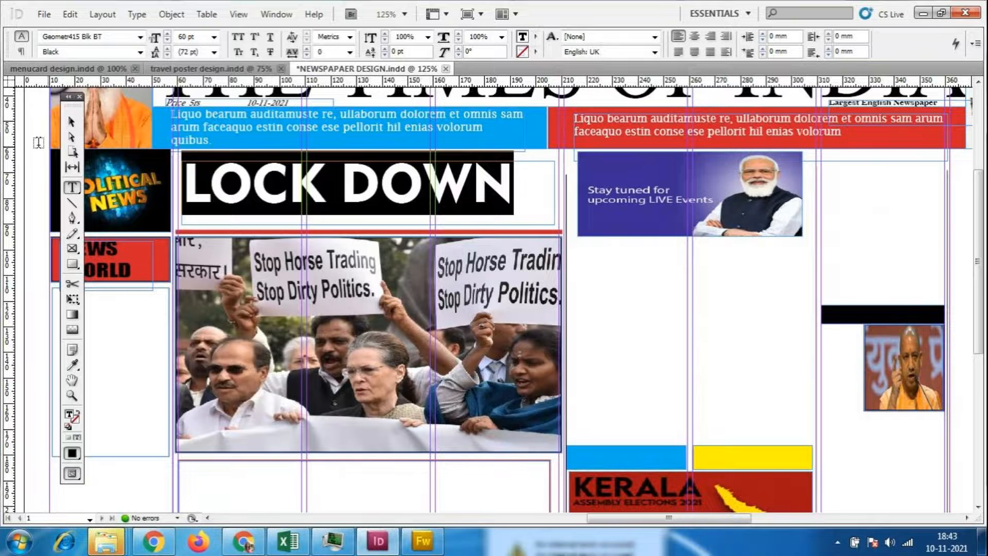
{"action": "key", "text": "Left"}
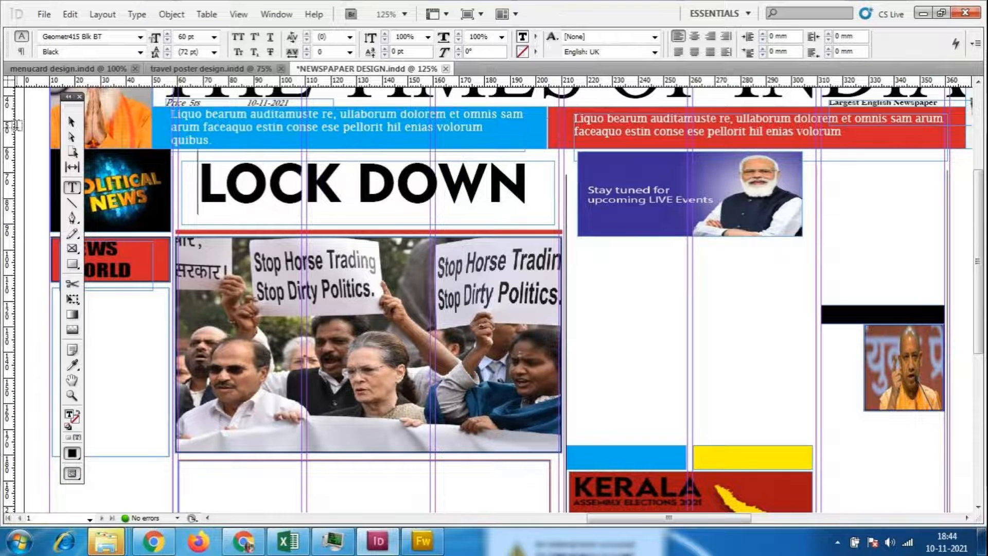
{"action": "key", "text": "Escape"}
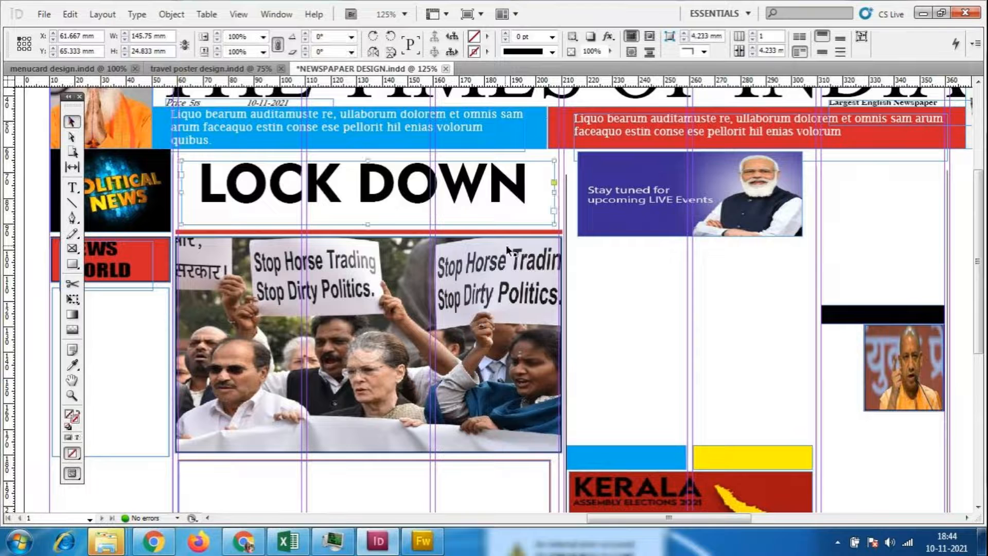
- Set the LOCK DOWN heading's font size to 50 pt
{"action": "double_click", "coordinate": [524, 185]}
{"action": "left_click_drag", "start_coordinate": [527, 184], "coordinate": [199, 184]}
{"action": "left_click", "coordinate": [185, 37]}
{"action": "type", "text": "50"}
{"action": "key", "text": "Return"}
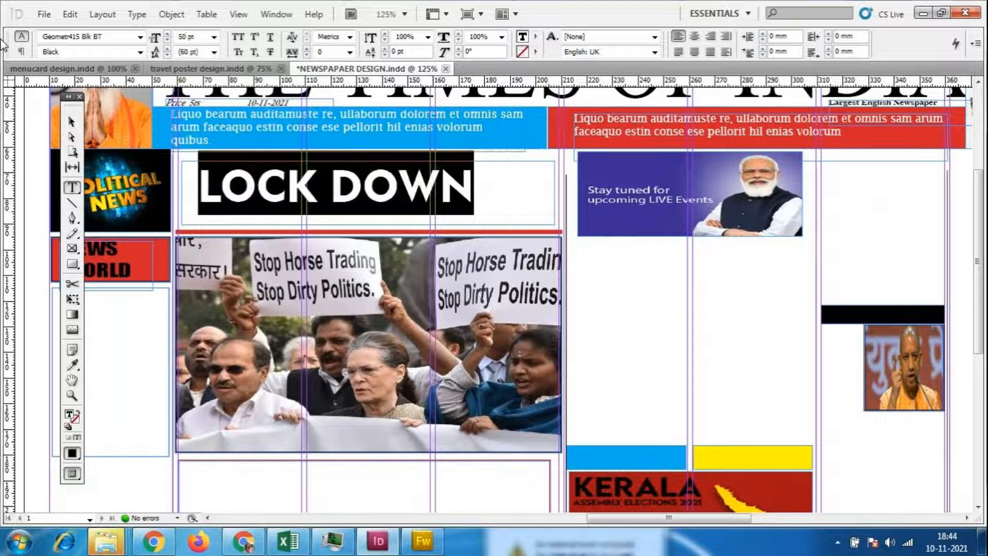
- Indent the LOCK DOWN heading with another space at its start
{"action": "left_click", "coordinate": [195, 185]}
{"action": "key", "text": "ctrl+z"}
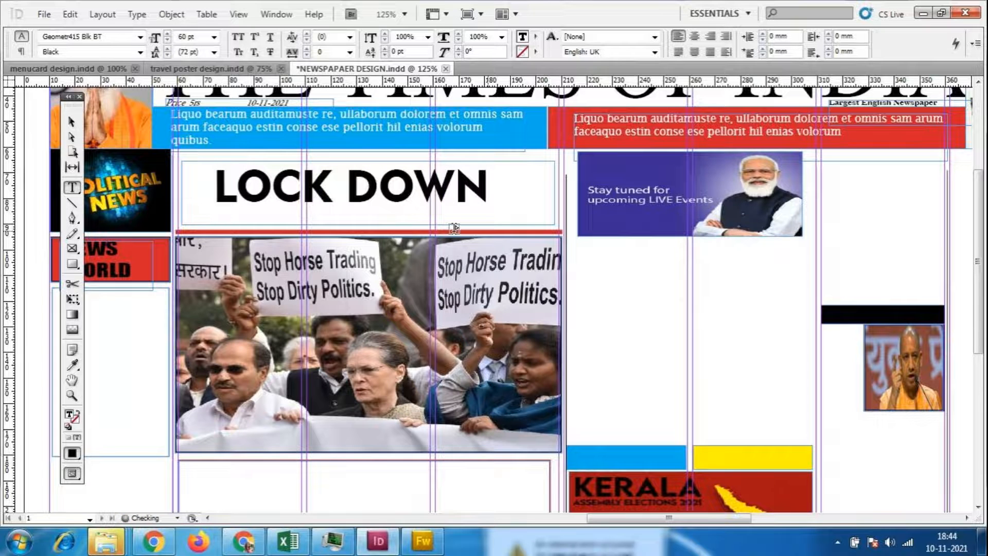
{"action": "left_click", "coordinate": [521, 198]}
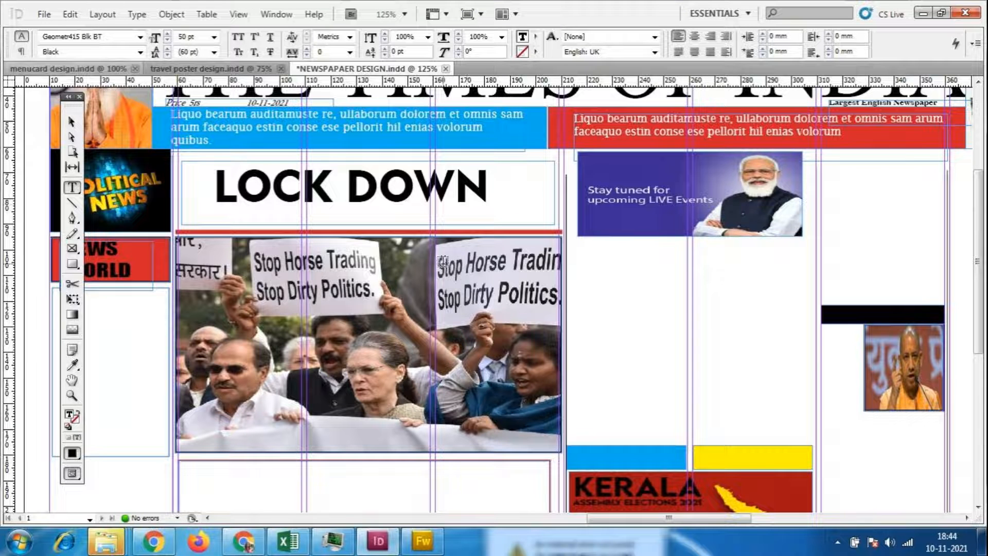
{"action": "left_click", "coordinate": [72, 122]}
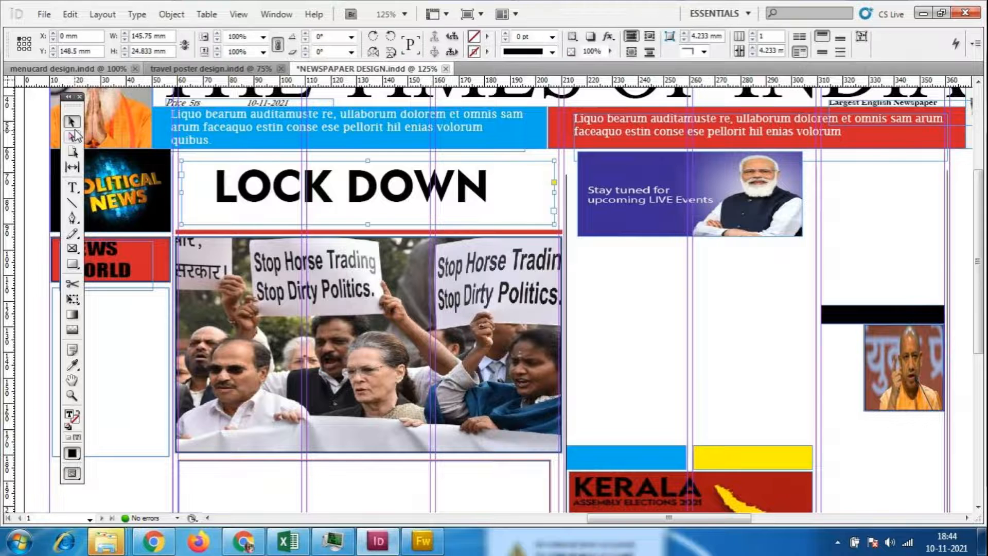
- Reduce the LOCK DOWN heading's font size to 36 pt
{"action": "scroll", "coordinate": [582, 396], "scroll_direction": "down", "scroll_amount": 1}
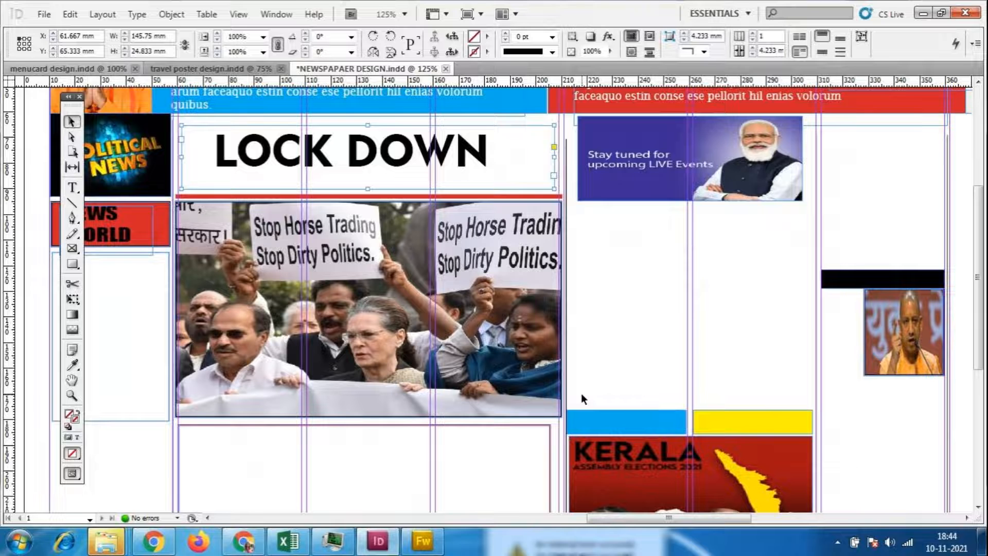
{"action": "double_click", "coordinate": [479, 149]}
{"action": "left_click_drag", "start_coordinate": [509, 155], "coordinate": [199, 153]}
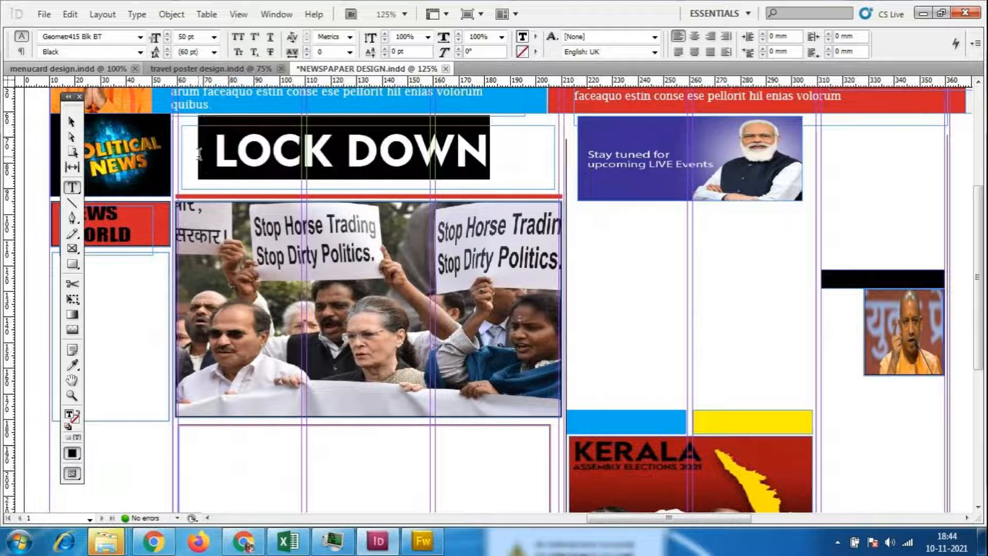
{"action": "left_click", "coordinate": [214, 37]}
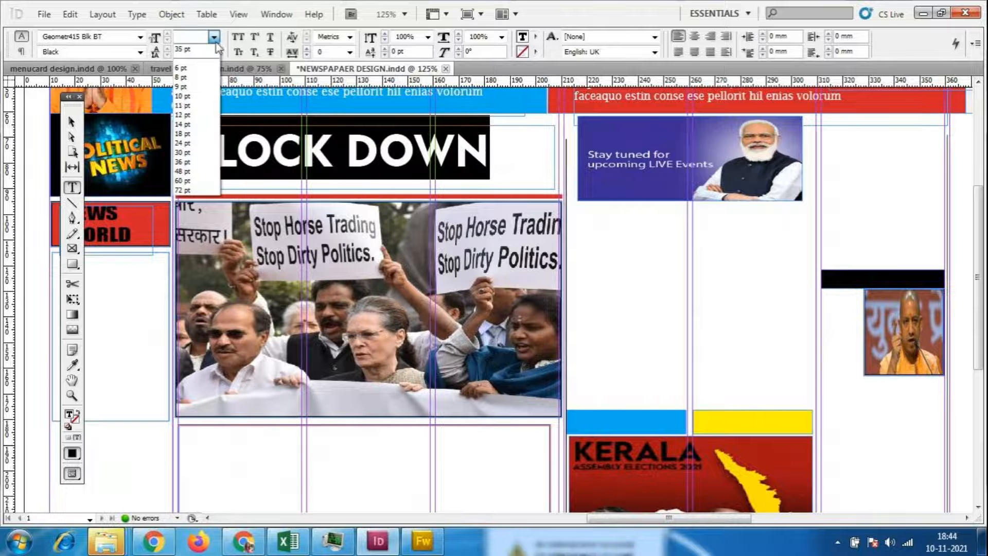
{"action": "left_click", "coordinate": [195, 180]}
- Insert the word CORONA in capitals in front of LOCK DOWN in the heading
{"action": "left_click", "coordinate": [200, 150]}
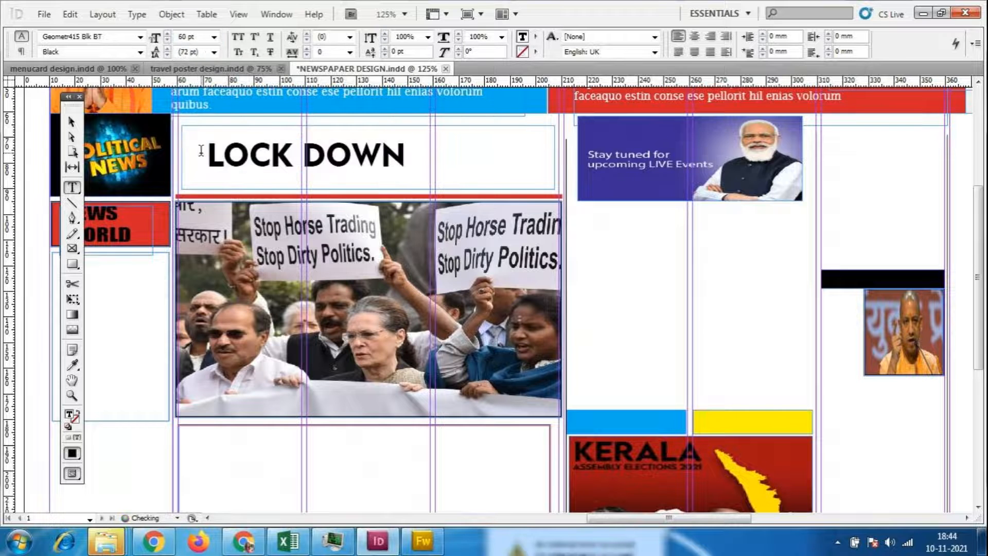
{"action": "type", "text": "CORO"}
{"action": "type", "text": "N"}
{"action": "key", "text": "BackSpace"}
{"action": "key", "text": "BackSpace"}
{"action": "key", "text": "BackSpace"}
{"action": "key", "text": "BackSpace"}
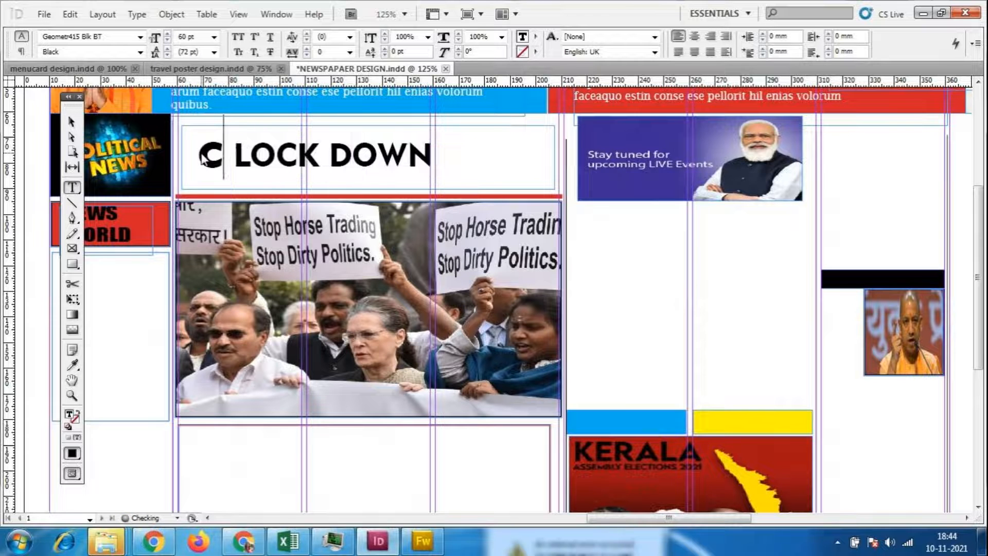
{"action": "key", "text": "BackSpace"}
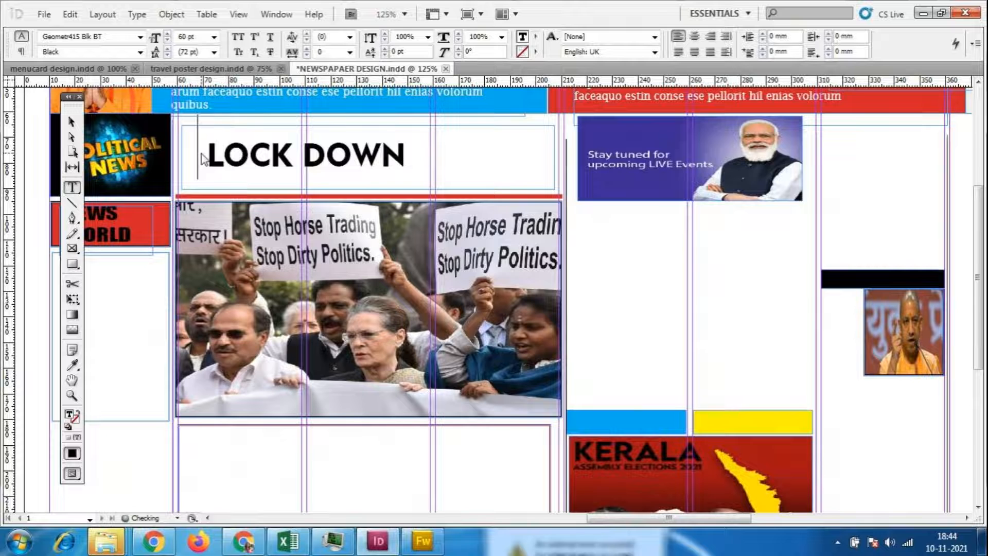
{"action": "type", "text": "CORONALOCK"}
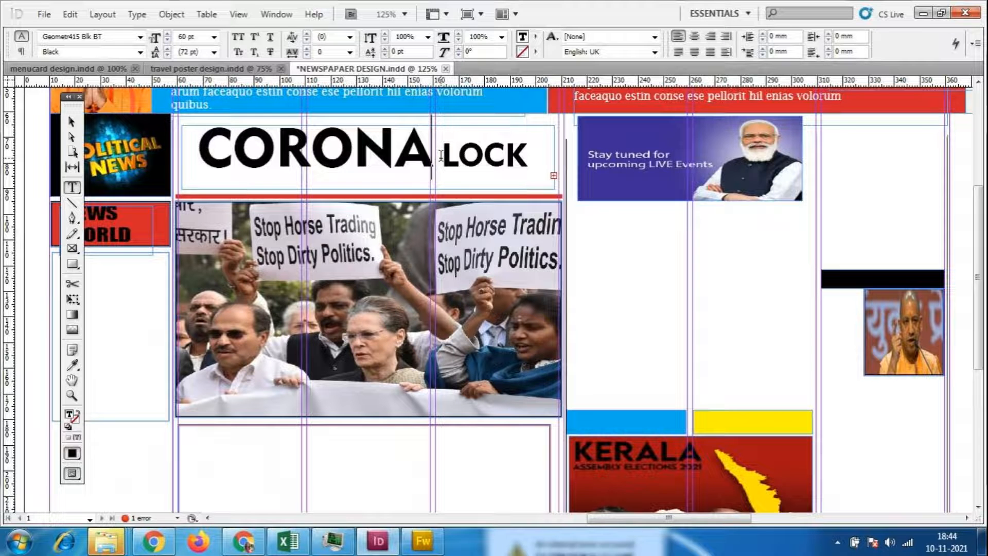
- Select the word CORONA in the heading above the protest picture
{"action": "left_click_drag", "start_coordinate": [441, 155], "coordinate": [210, 94]}
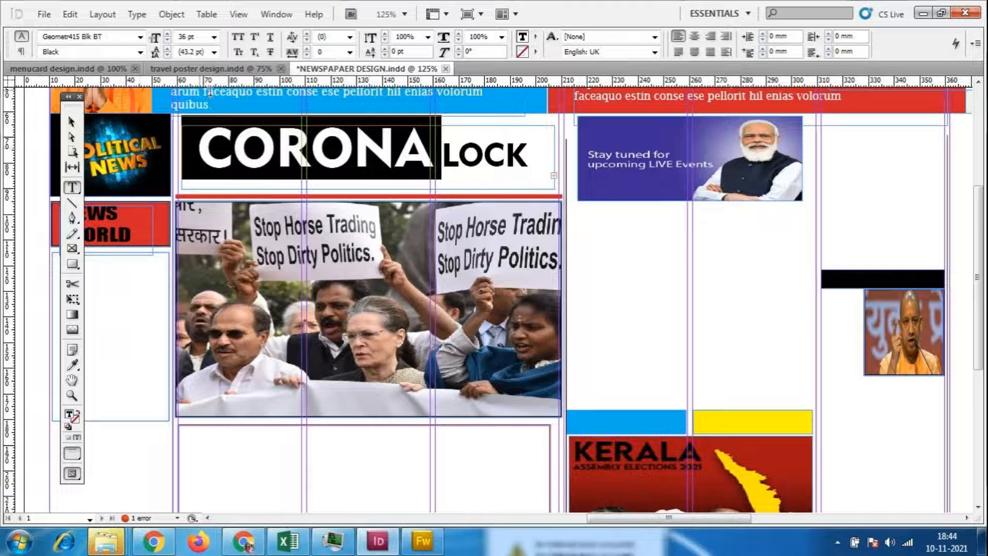
- Set the font size of the word CORONA in the headline to 24 pt
{"action": "left_click", "coordinate": [213, 37]}
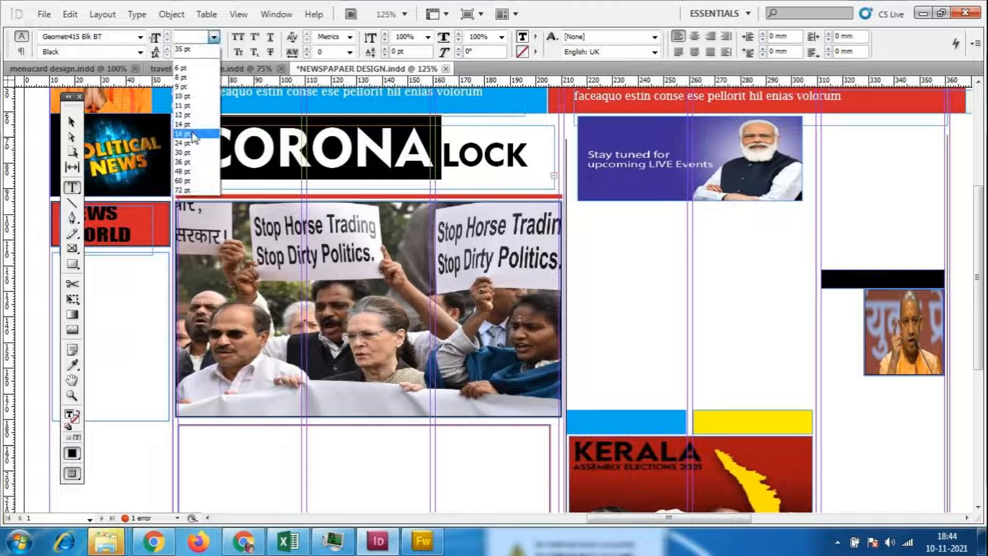
{"action": "left_click", "coordinate": [193, 144]}
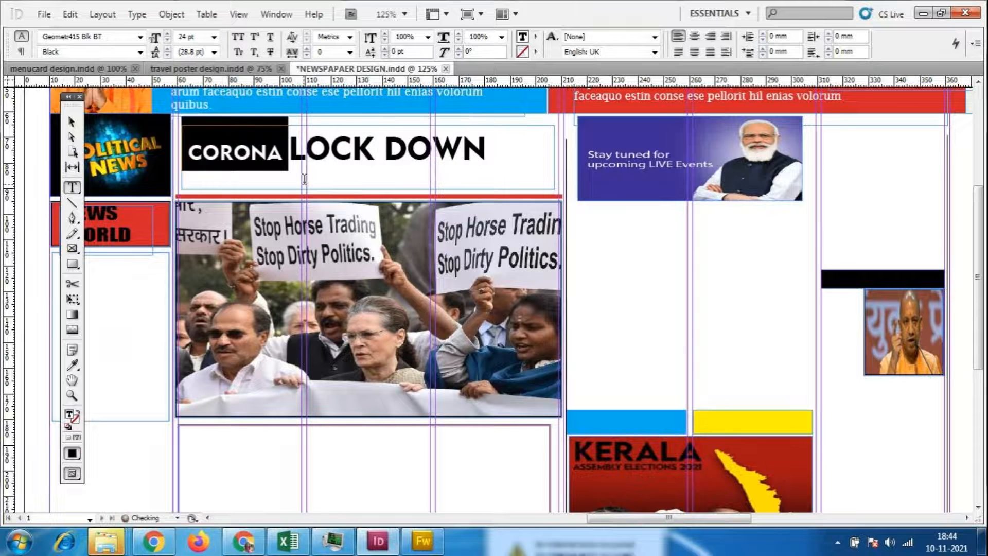
{"action": "left_click", "coordinate": [287, 159]}
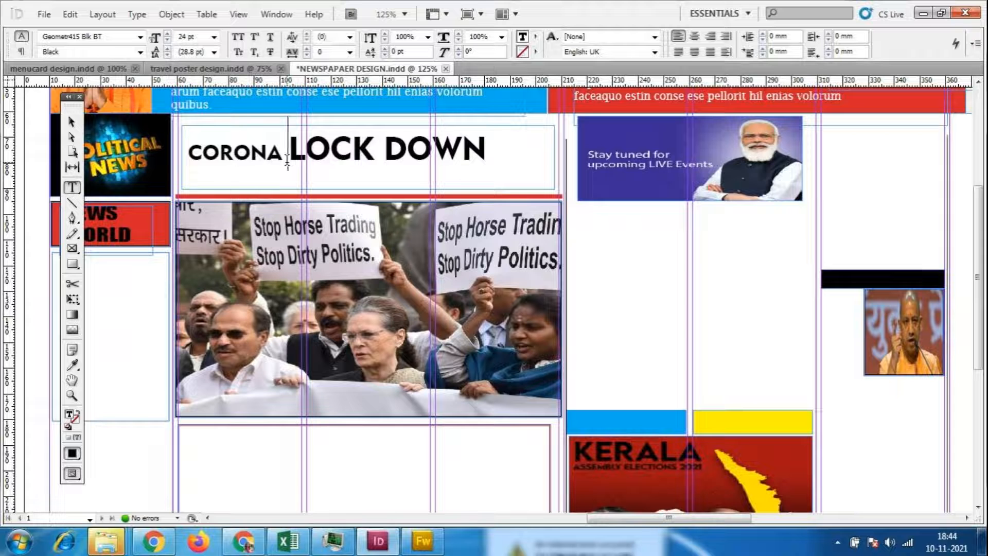
- Set the font size of the headline word CORONA to 27 pt, undoing the accidental deletion of the word
{"action": "left_click_drag", "start_coordinate": [281, 157], "coordinate": [186, 135]}
{"action": "left_click", "coordinate": [187, 37]}
{"action": "type", "text": "27"}
{"action": "key", "text": "Return"}
{"action": "key", "text": "BackSpace"}
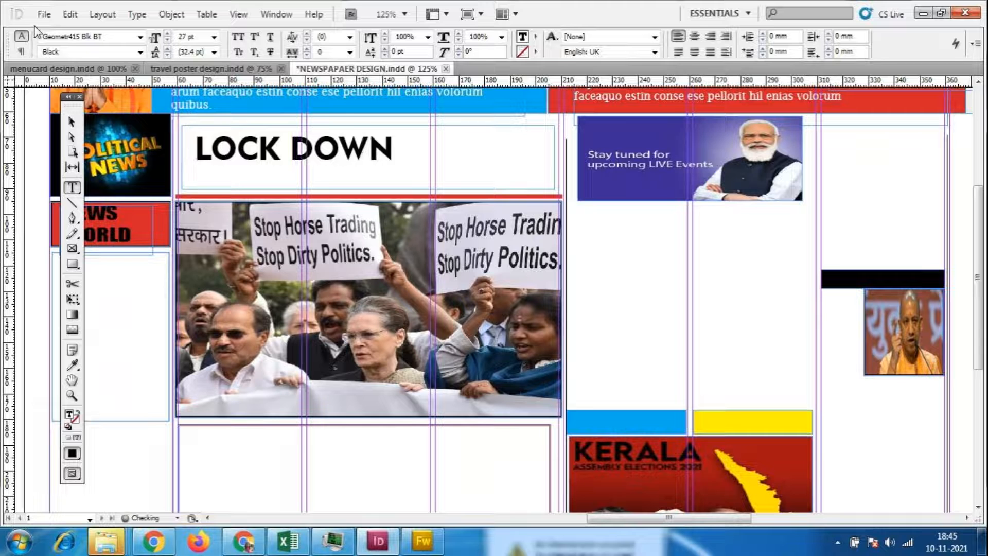
{"action": "key", "text": "ctrl+z"}
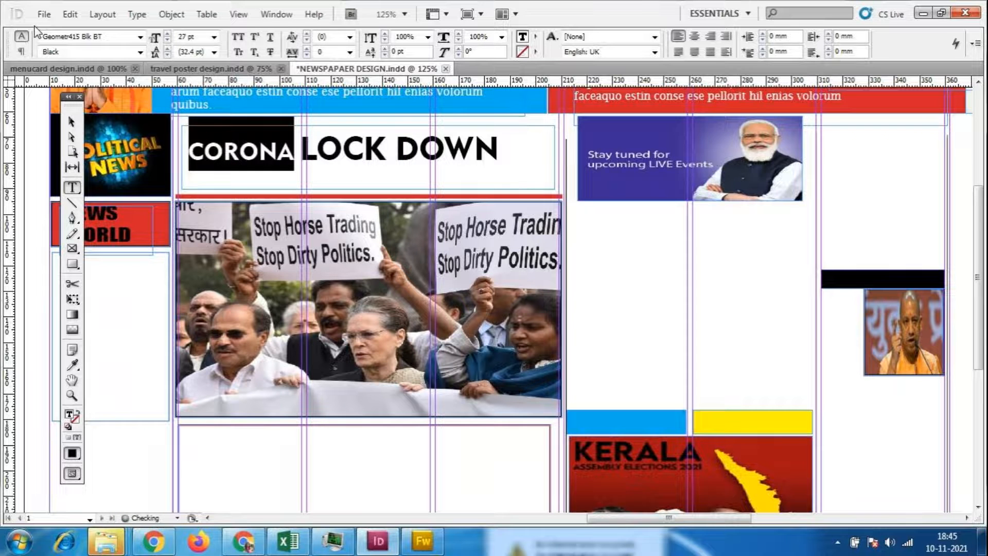
- Set the headline word CORONA to 30 pt and add an extra space before LOCK DOWN
{"action": "left_click", "coordinate": [214, 37]}
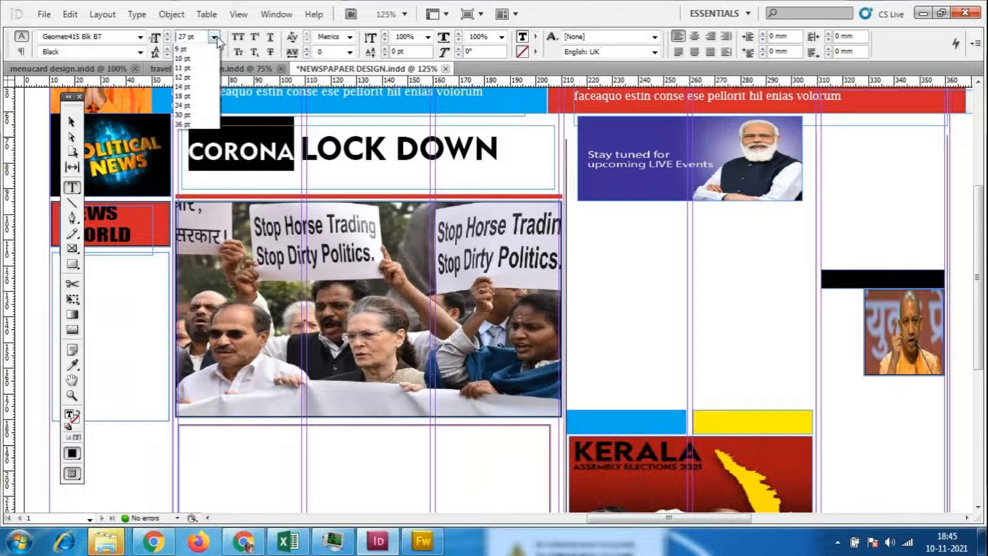
{"action": "left_click", "coordinate": [182, 152]}
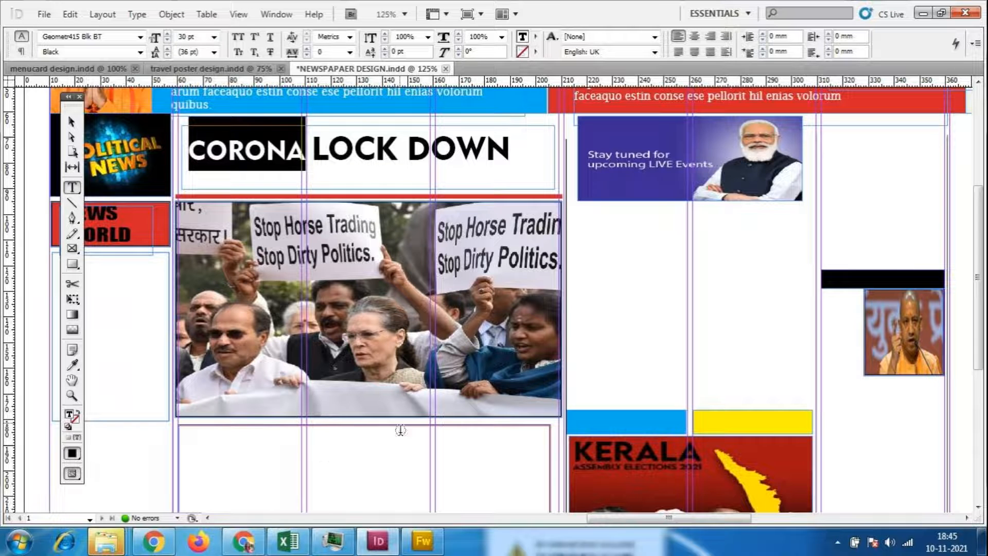
{"action": "left_click", "coordinate": [307, 158]}
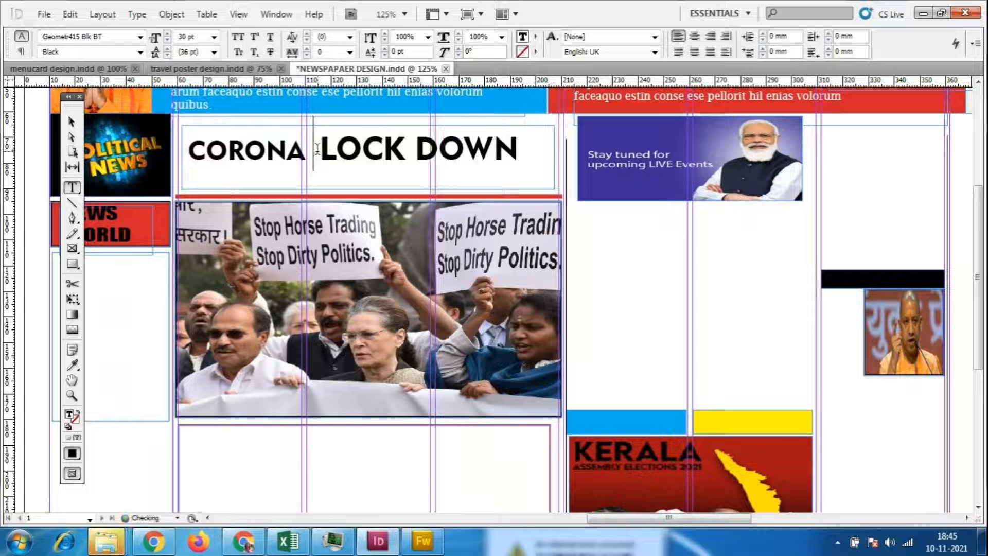
- Set the font size of the headline word CORONA to 36 pt and finish editing the text
{"action": "left_click_drag", "start_coordinate": [319, 149], "coordinate": [509, 152]}
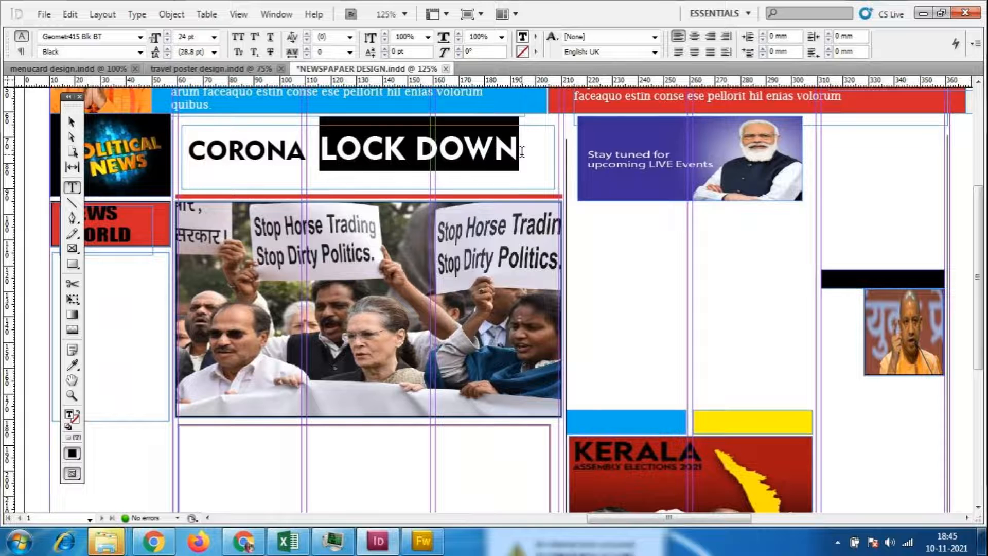
{"action": "left_click", "coordinate": [300, 159]}
{"action": "left_click_drag", "start_coordinate": [300, 160], "coordinate": [186, 154]}
{"action": "left_click", "coordinate": [195, 37]}
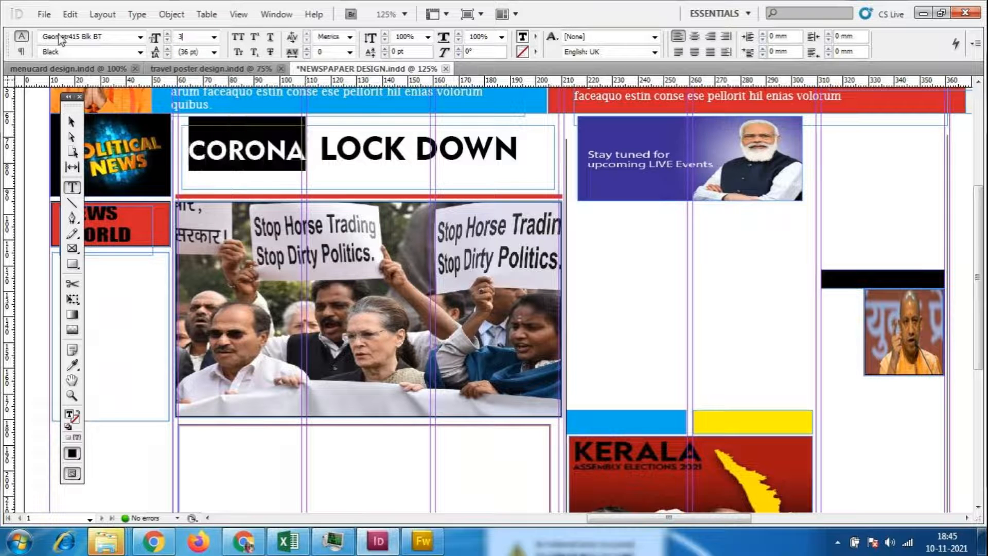
{"action": "type", "text": "38"}
{"action": "key", "text": "Return"}
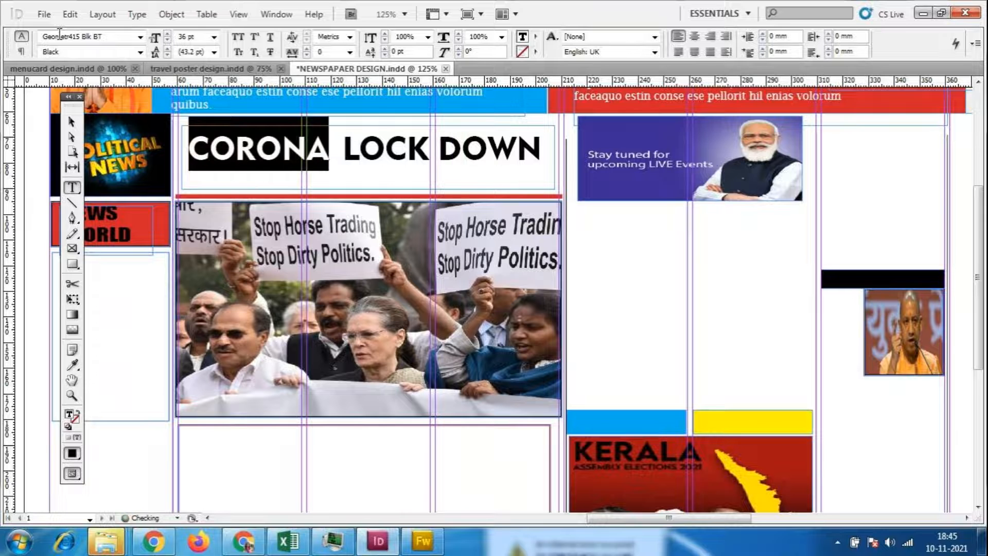
{"action": "left_click", "coordinate": [429, 149]}
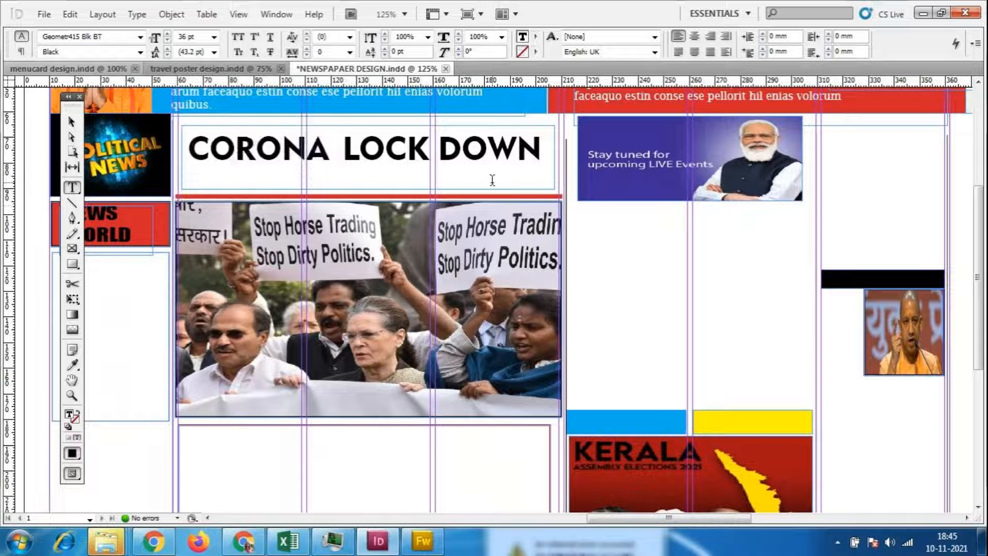
{"action": "key", "text": "Escape"}
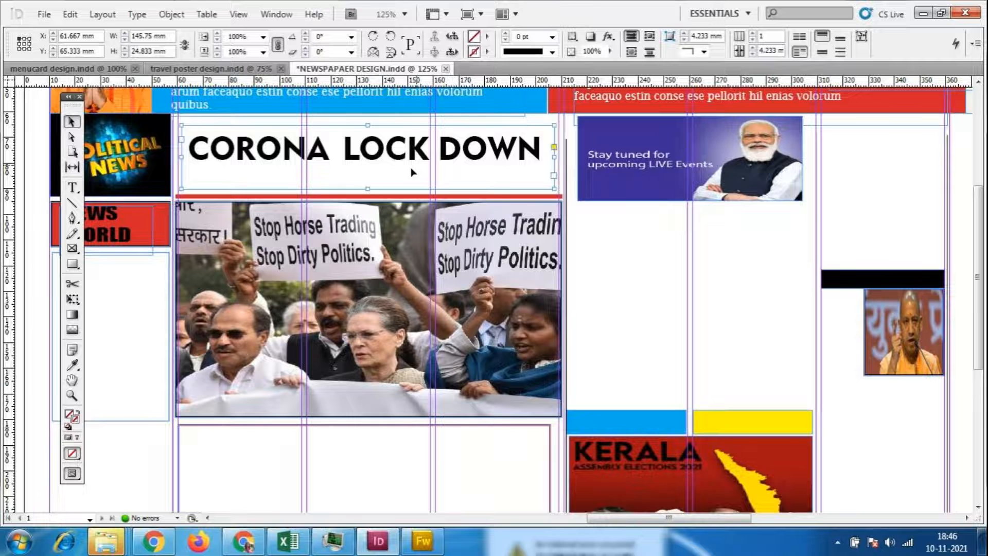
{"action": "double_click", "coordinate": [347, 150]}
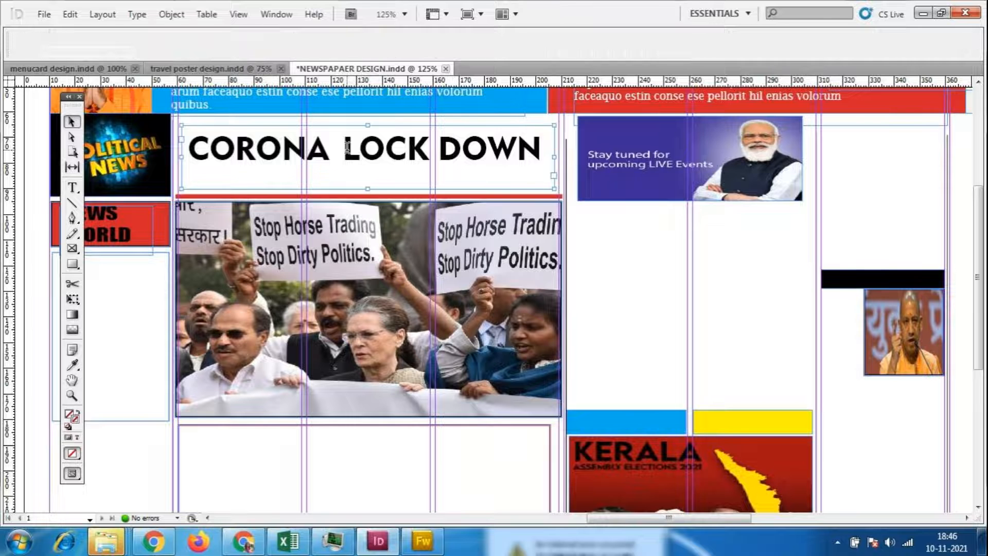
{"action": "left_click_drag", "start_coordinate": [345, 147], "coordinate": [378, 193]}
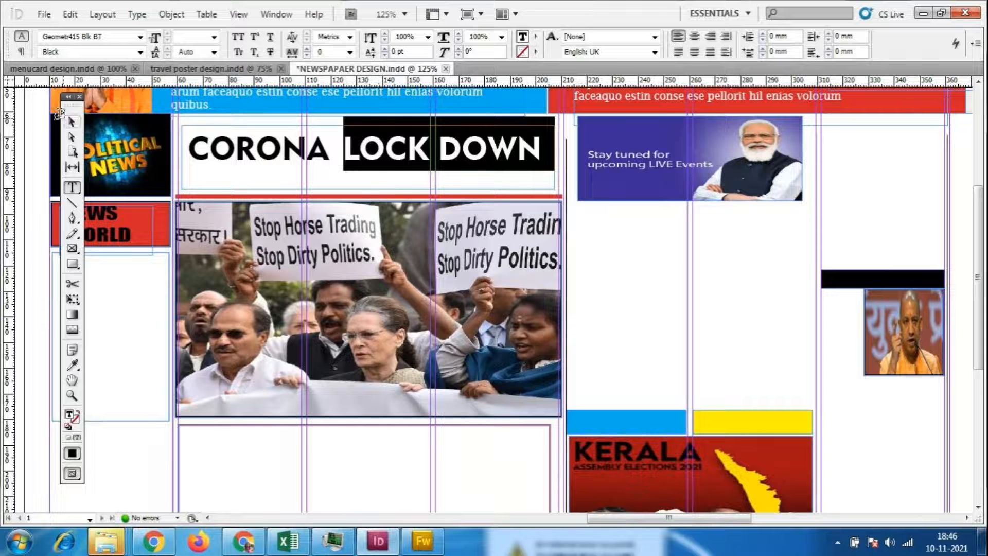
{"action": "key", "text": "Escape"}
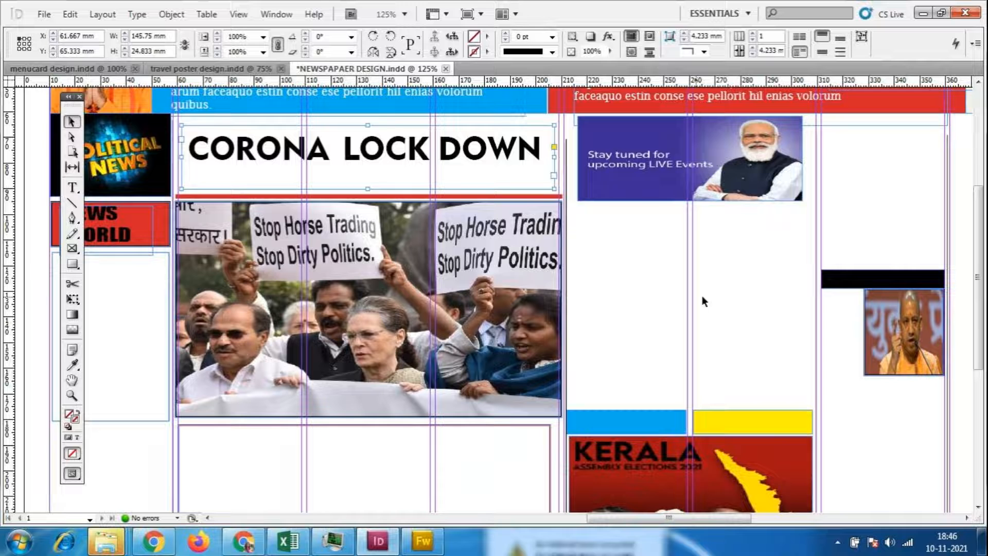
{"action": "left_click", "coordinate": [675, 295]}
- Stretch the whole CORONA LOCK DOWN headline to a vertical scale of 127%
{"action": "double_click", "coordinate": [532, 151]}
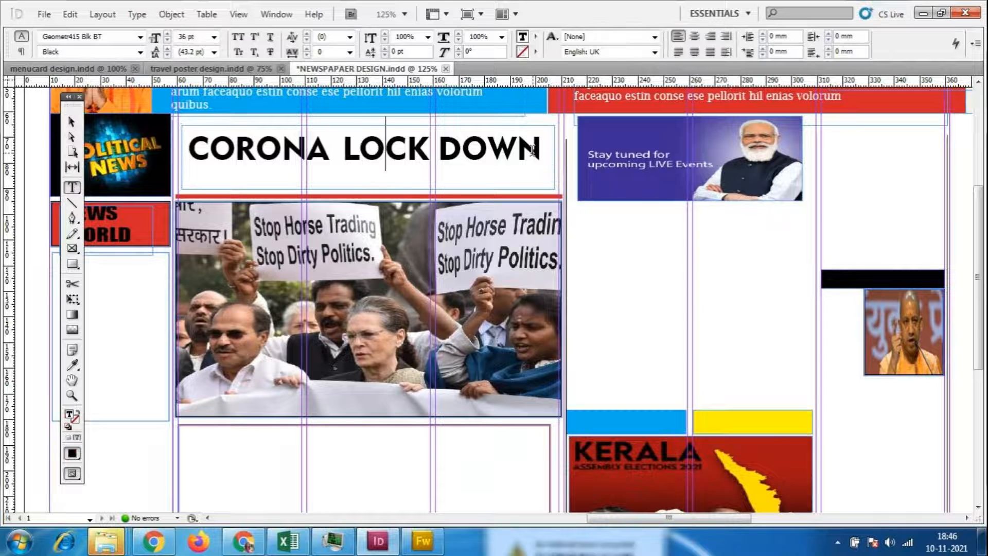
{"action": "left_click_drag", "start_coordinate": [533, 150], "coordinate": [186, 150]}
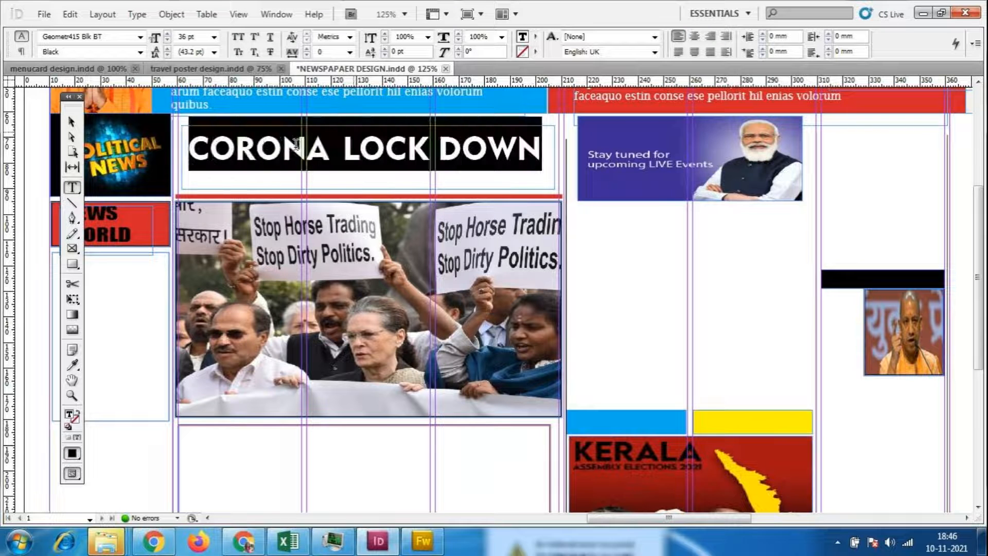
{"action": "left_click", "coordinate": [385, 34]}
{"action": "left_click", "coordinate": [385, 34]}
{"action": "left_click", "coordinate": [384, 34]}
{"action": "left_click", "coordinate": [384, 34]}
{"action": "left_click", "coordinate": [384, 34]}
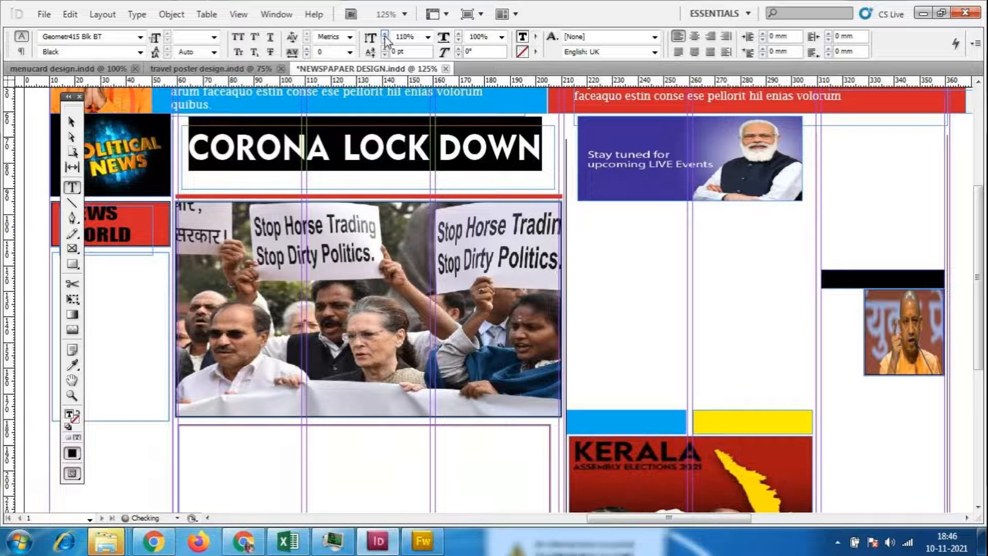
{"action": "left_click", "coordinate": [384, 34]}
{"action": "left_click", "coordinate": [384, 34]}
{"action": "left_click", "coordinate": [385, 34]}
{"action": "left_click", "coordinate": [384, 34]}
{"action": "left_click", "coordinate": [384, 34]}
{"action": "left_click", "coordinate": [384, 34]}
{"action": "left_click", "coordinate": [384, 34]}
{"action": "left_click", "coordinate": [390, 33]}
{"action": "left_click", "coordinate": [390, 33]}
{"action": "left_click", "coordinate": [385, 34]}
{"action": "left_click", "coordinate": [385, 34]}
{"action": "left_click", "coordinate": [384, 34]}
{"action": "left_click", "coordinate": [384, 34]}
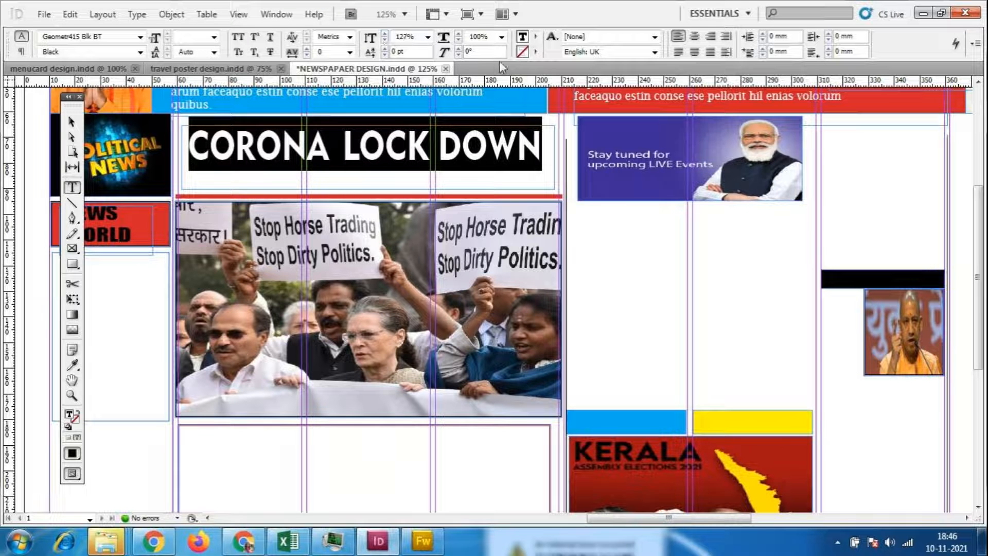
- Widen the CORONA LOCK DOWN headline to a horizontal scale of 103% and nudge its frame very slightly
{"action": "left_click", "coordinate": [458, 33]}
{"action": "left_click", "coordinate": [458, 34]}
{"action": "left_click", "coordinate": [458, 34]}
{"action": "left_click", "coordinate": [458, 34]}
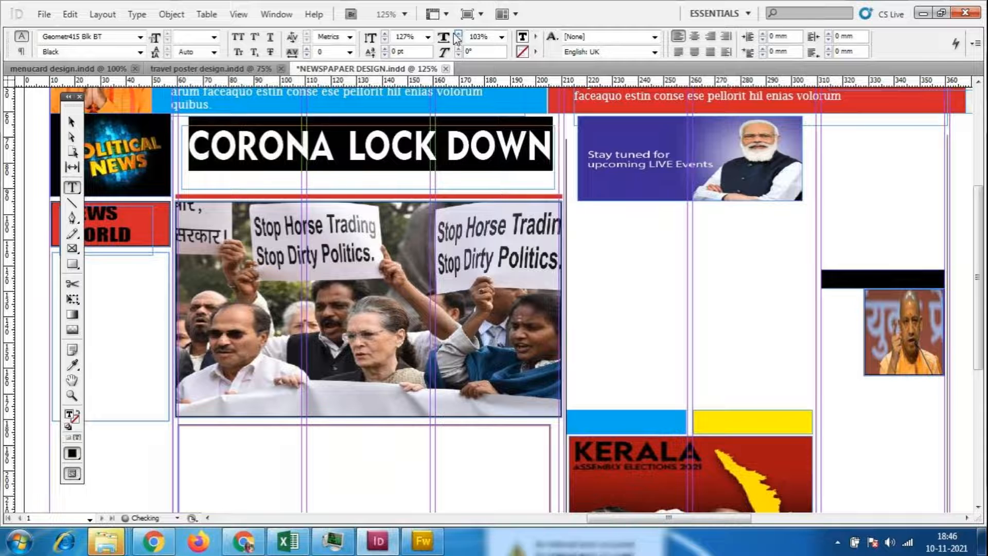
{"action": "left_click", "coordinate": [73, 122]}
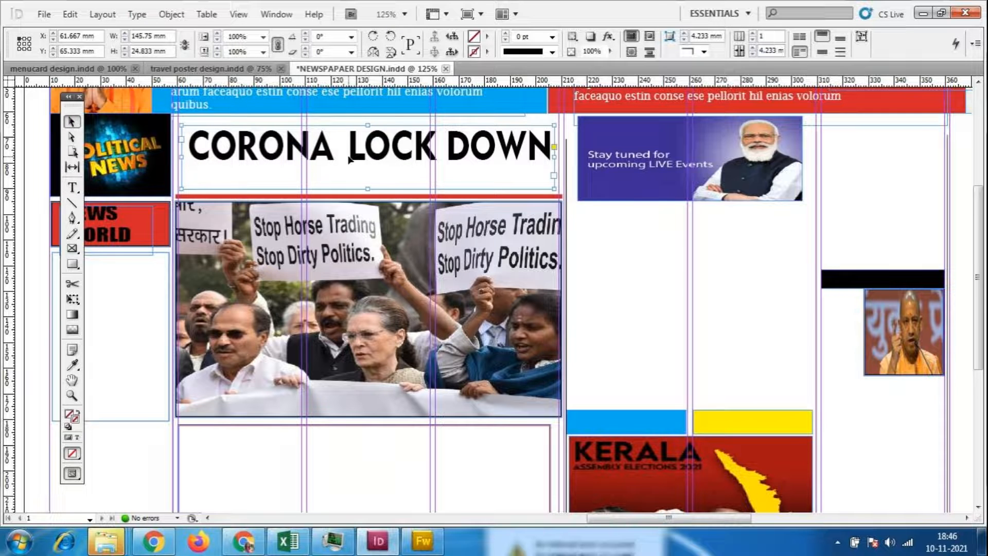
{"action": "mouse_move", "coordinate": [351, 155]}
{"action": "left_mouse_down"}
{"action": "mouse_move", "coordinate": [351, 165]}
{"action": "mouse_move", "coordinate": [350, 155]}
{"action": "left_mouse_up"}
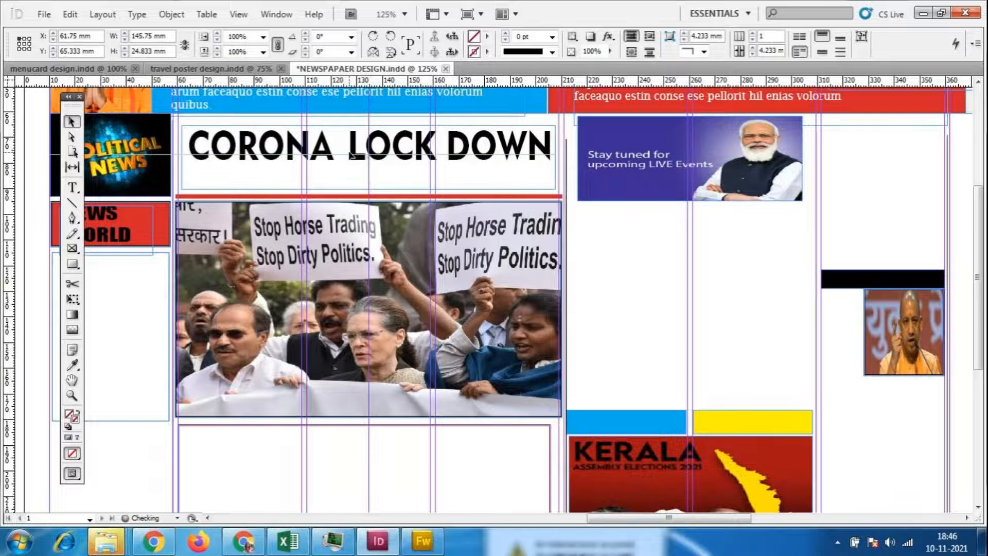
- Create a text frame in the blank area below the LIVE Events picture and enter COVID 19 VACCINE
{"action": "left_click", "coordinate": [73, 188]}
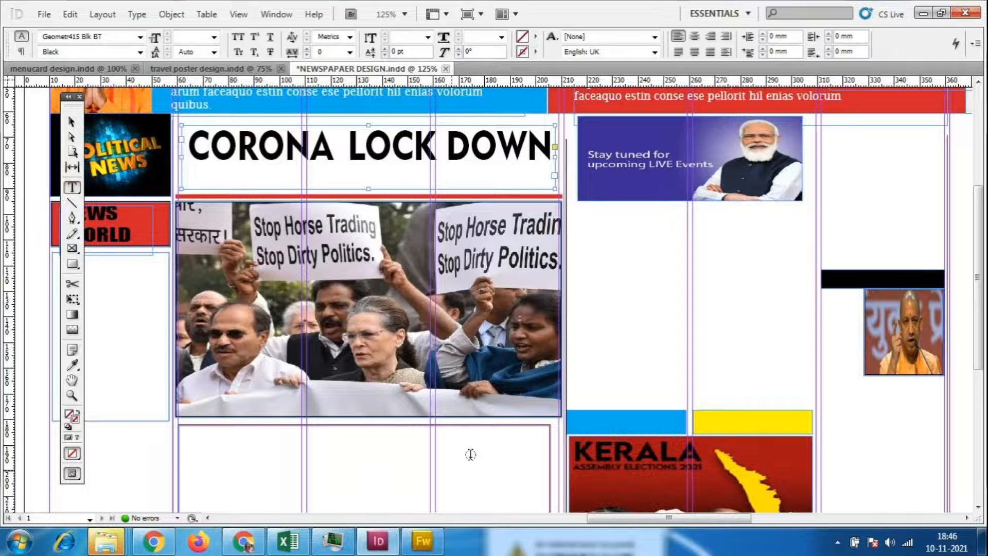
{"action": "left_click_drag", "start_coordinate": [586, 302], "coordinate": [770, 332]}
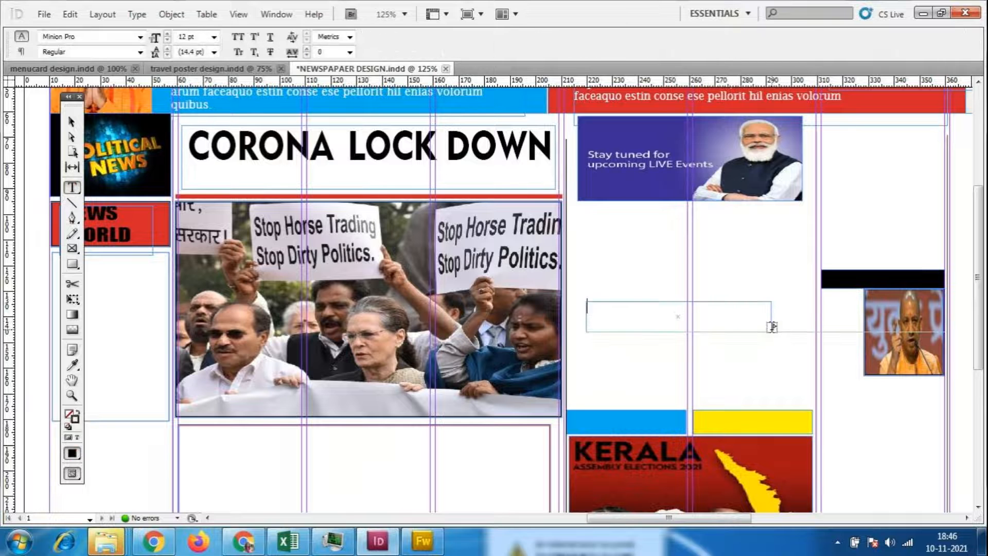
{"action": "type", "text": "sRINA"}
{"action": "key", "text": "BackSpace"}
{"action": "key", "text": "BackSpace"}
{"action": "key", "text": "BackSpace"}
{"action": "key", "text": "BackSpace"}
{"action": "key", "text": "BackSpace"}
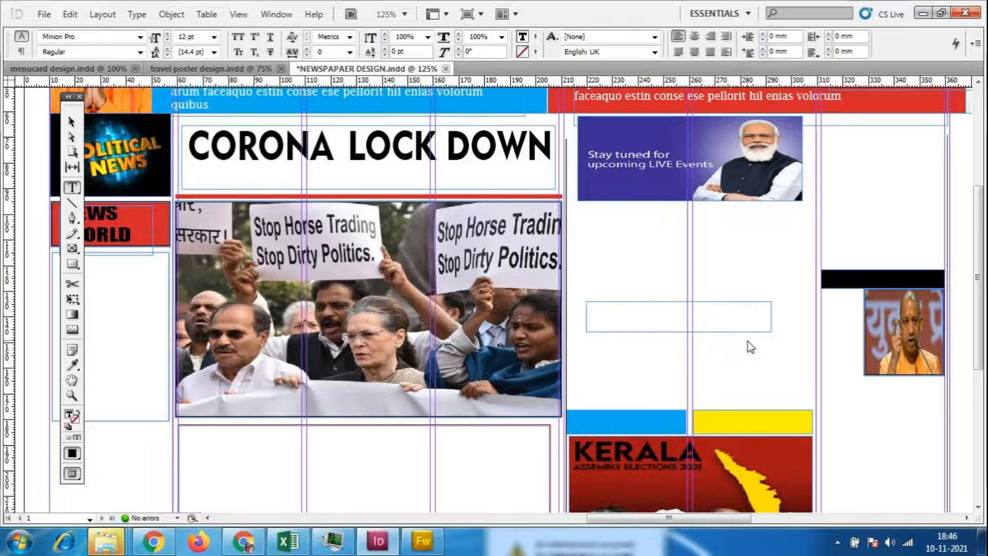
{"action": "type", "text": "cOVID"}
{"action": "key", "text": "BackSpace"}
{"action": "key", "text": "BackSpace"}
{"action": "key", "text": "BackSpace"}
{"action": "key", "text": "BackSpace"}
{"action": "type", "text": "ovID 19 VA"}
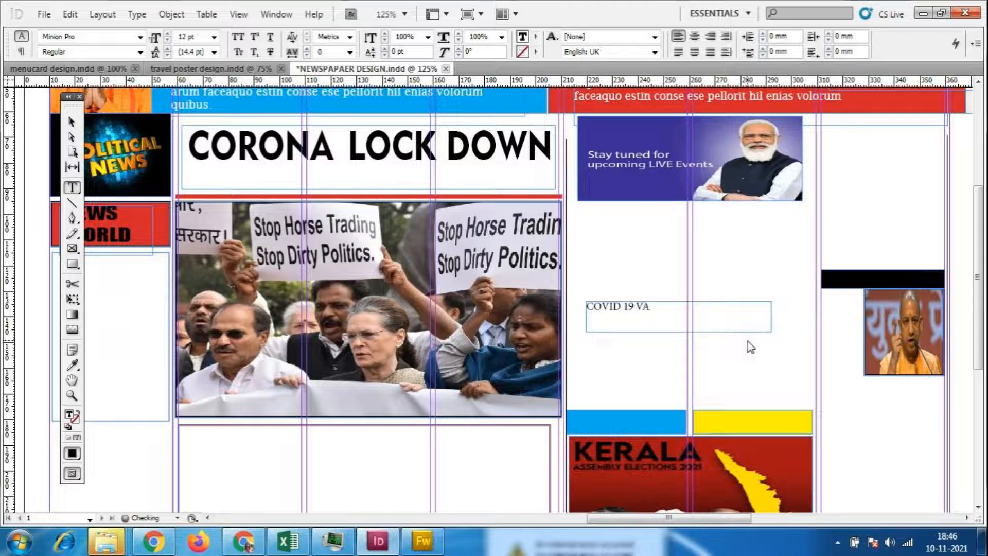
{"action": "type", "text": "CCINE"}
- Apply the Matura MT Script Capitals font to the whole COVID 19 VACCINE text
{"action": "key", "text": "ctrl+a"}
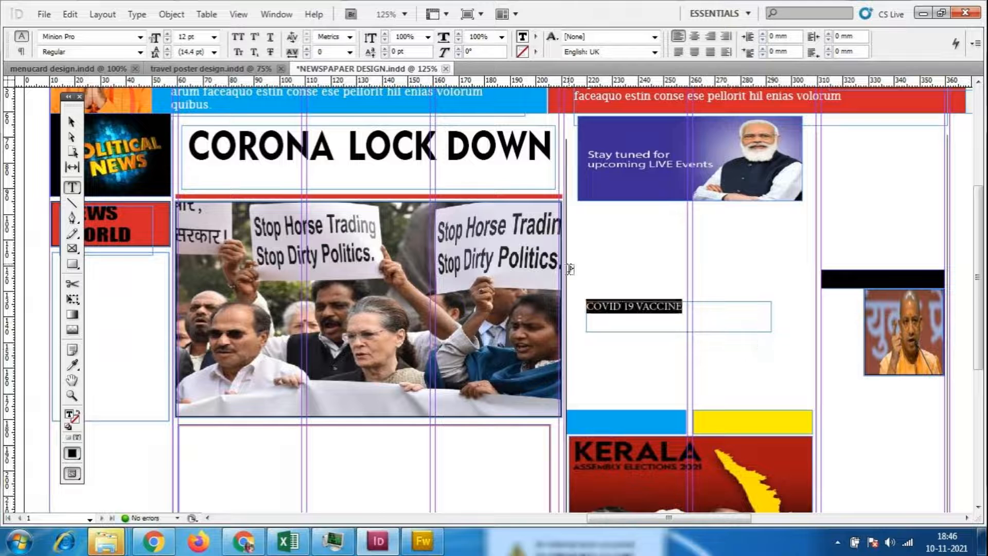
{"action": "left_click", "coordinate": [140, 36]}
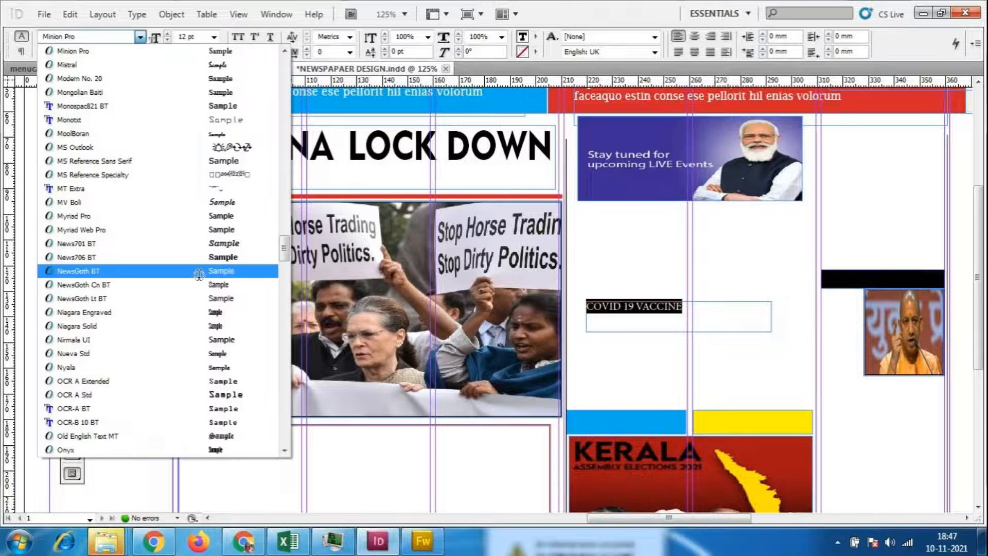
{"action": "scroll", "coordinate": [228, 119], "scroll_direction": "up", "scroll_amount": 2}
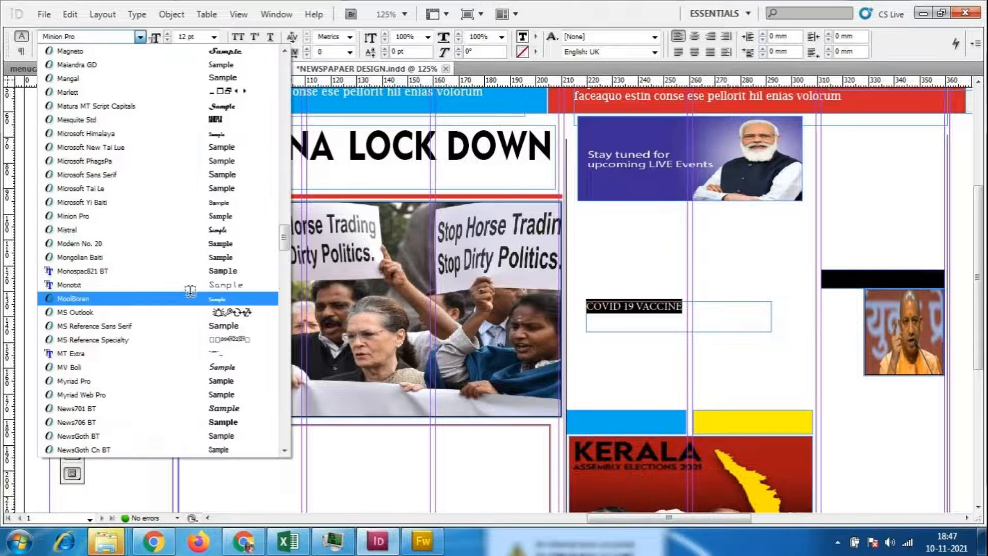
{"action": "left_click", "coordinate": [228, 106]}
- Format the COVID 19 VACCINE text in Gill Sans Ultra Bold Condensed at 30 pt
{"action": "left_click", "coordinate": [140, 37]}
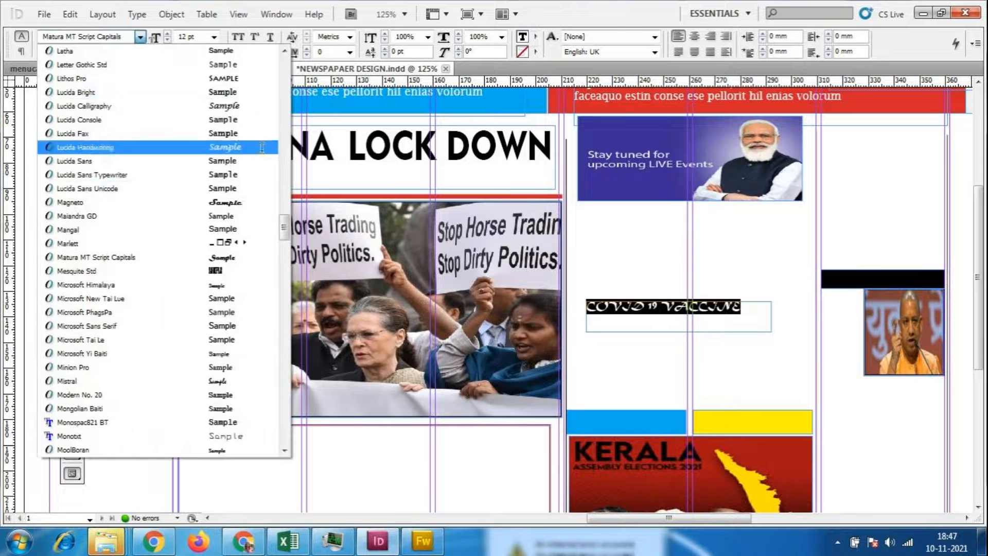
{"action": "scroll", "coordinate": [215, 125], "scroll_direction": "up", "scroll_amount": 2}
{"action": "scroll", "coordinate": [216, 124], "scroll_direction": "up", "scroll_amount": 8}
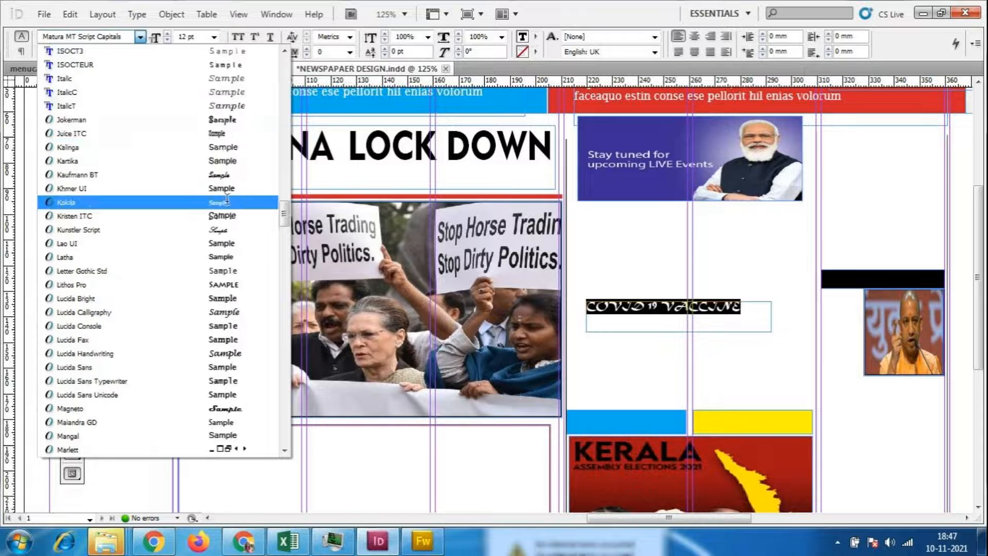
{"action": "scroll", "coordinate": [234, 193], "scroll_direction": "up", "scroll_amount": 6}
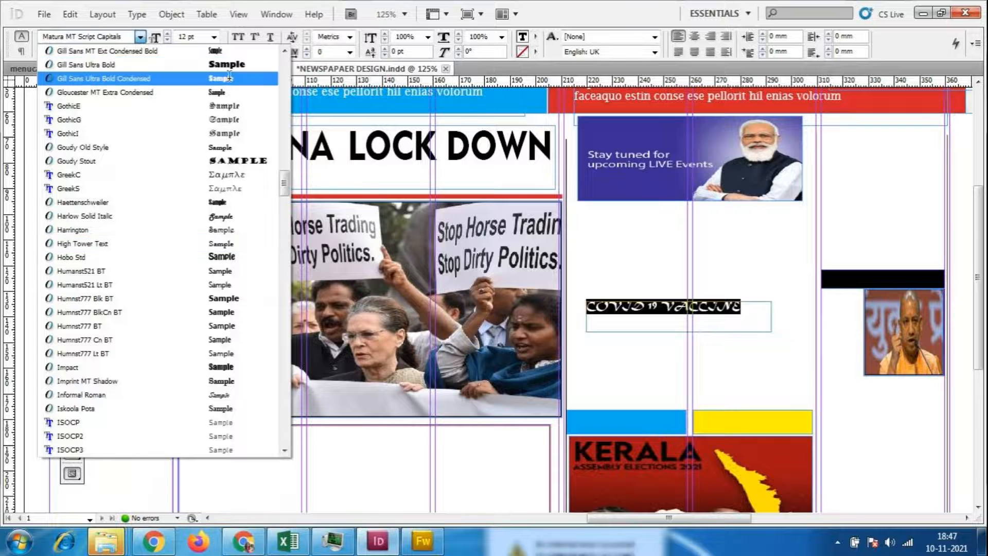
{"action": "left_click", "coordinate": [229, 78]}
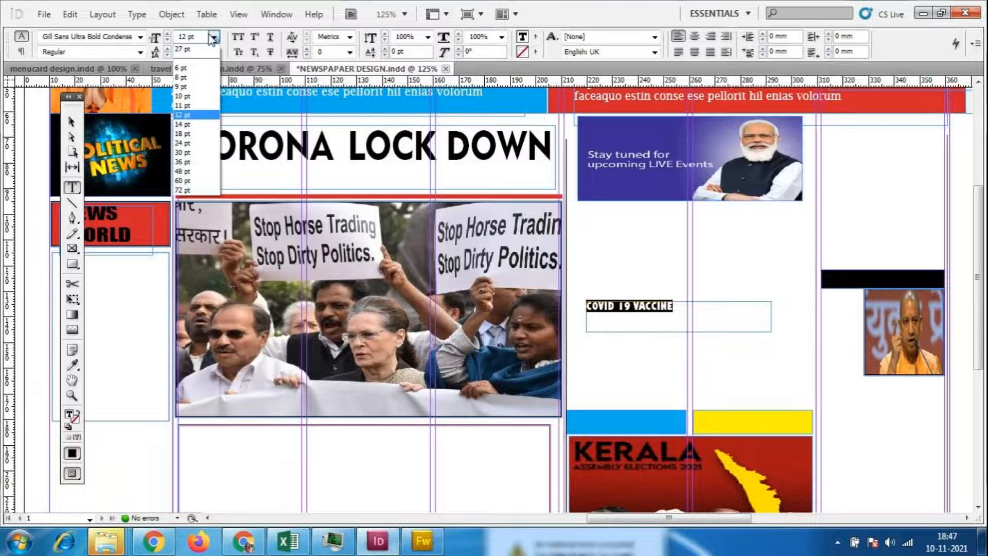
{"action": "left_click", "coordinate": [191, 87]}
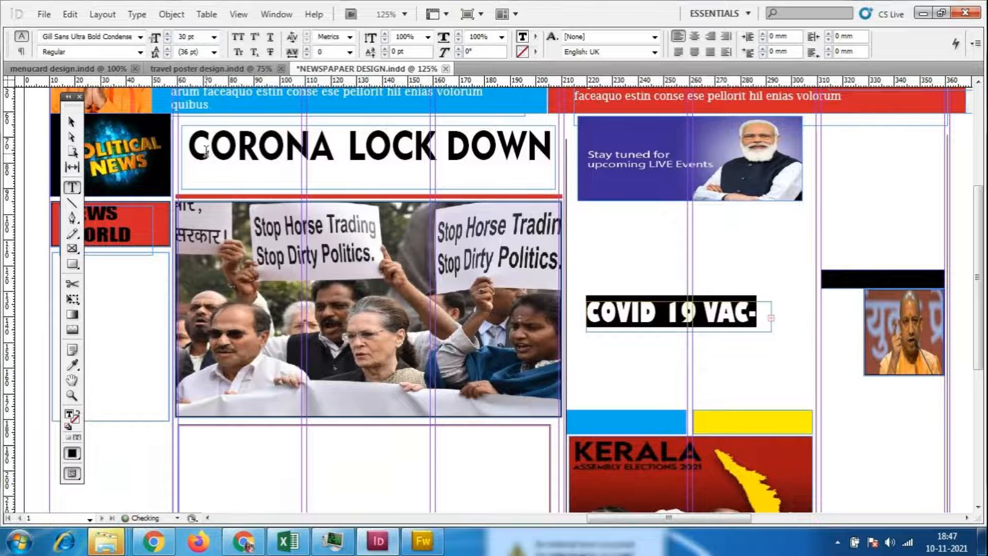
- Set the COVID 19 VACCINE text to 25 pt and move its frame directly beneath the CORONA LOCK DOWN headline
{"action": "type", "text": "25"}
{"action": "key", "text": "Return"}
{"action": "left_click", "coordinate": [71, 122]}
{"action": "left_click_drag", "start_coordinate": [694, 310], "coordinate": [385, 180]}
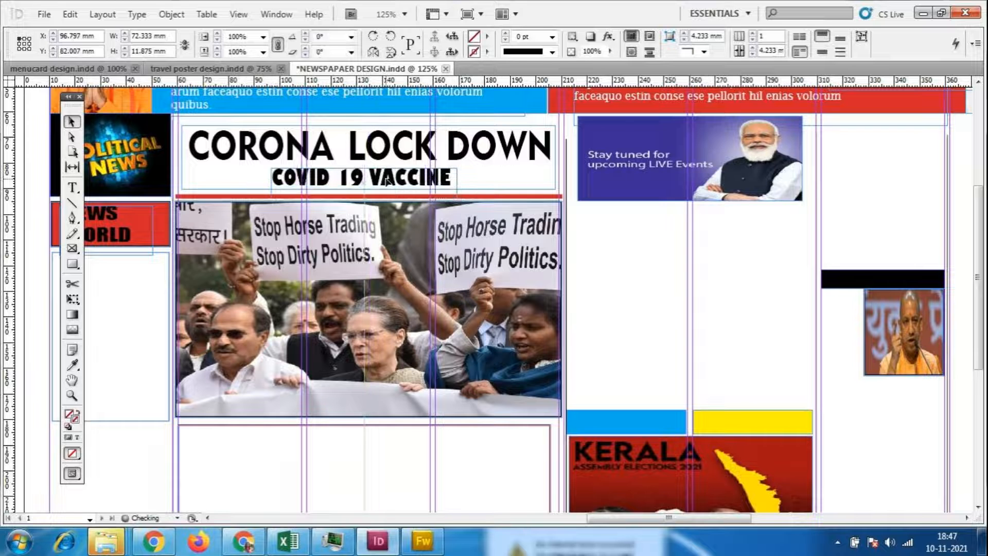
- Apply the Futura Md BT font to the COVID 19 VACCINE text and widen its frame to about 94 mm
{"action": "double_click", "coordinate": [414, 183]}
{"action": "key", "text": "ctrl+a"}
{"action": "left_click", "coordinate": [140, 36]}
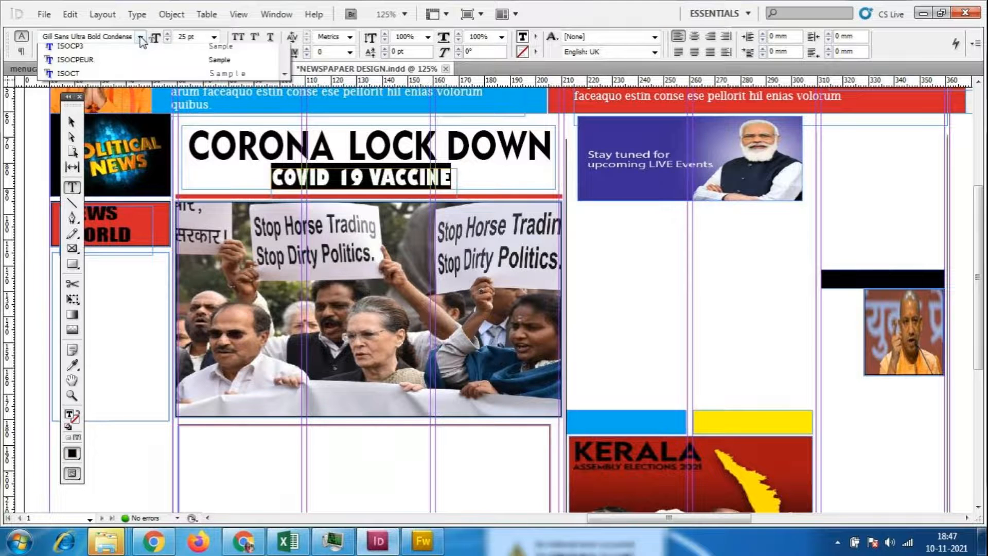
{"action": "scroll", "coordinate": [214, 178], "scroll_direction": "up", "scroll_amount": 15}
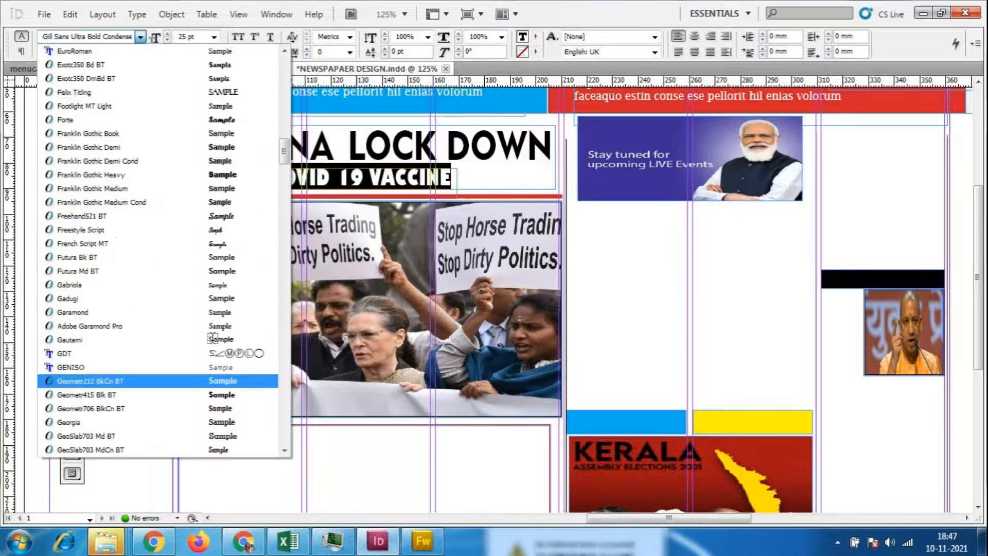
{"action": "left_click", "coordinate": [225, 269]}
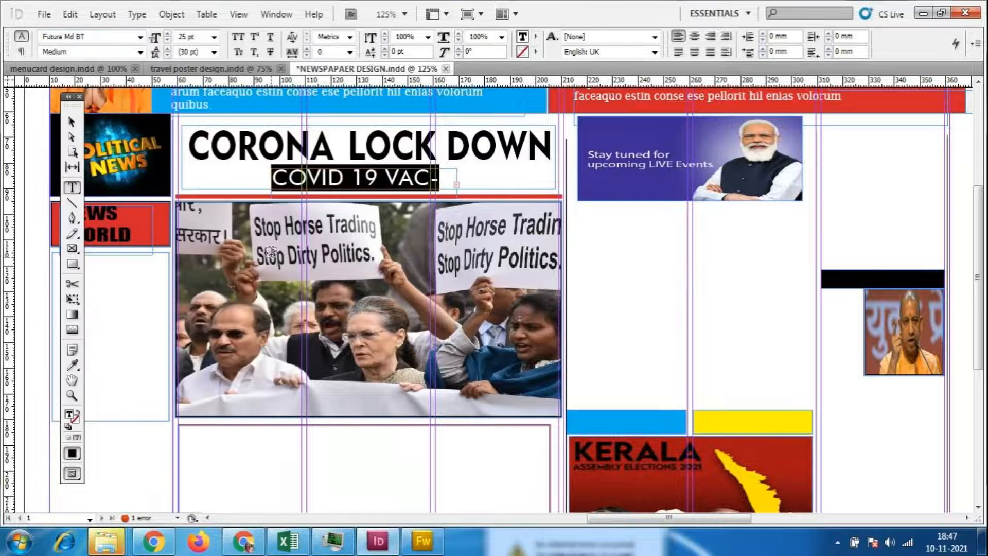
{"action": "left_click", "coordinate": [68, 122]}
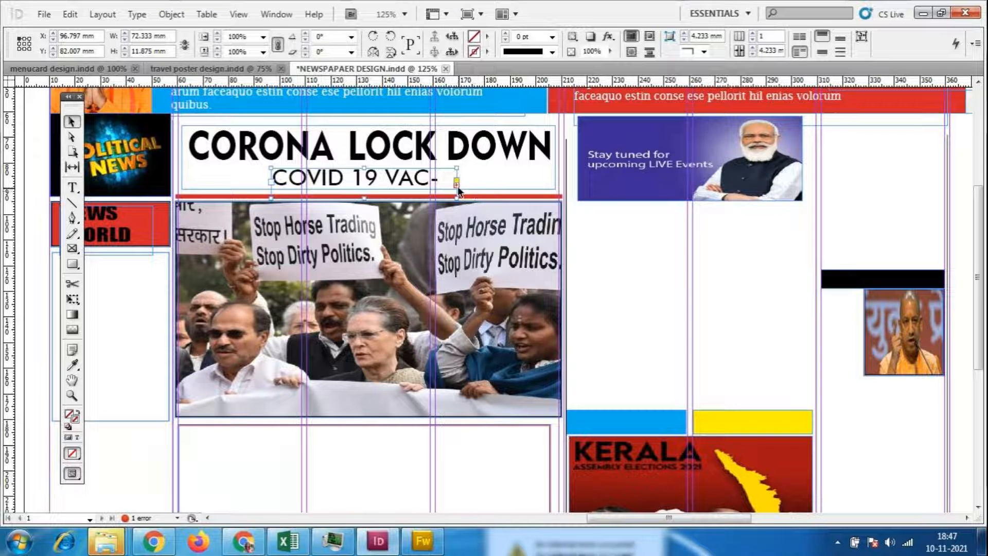
{"action": "left_click_drag", "start_coordinate": [457, 169], "coordinate": [512, 168]}
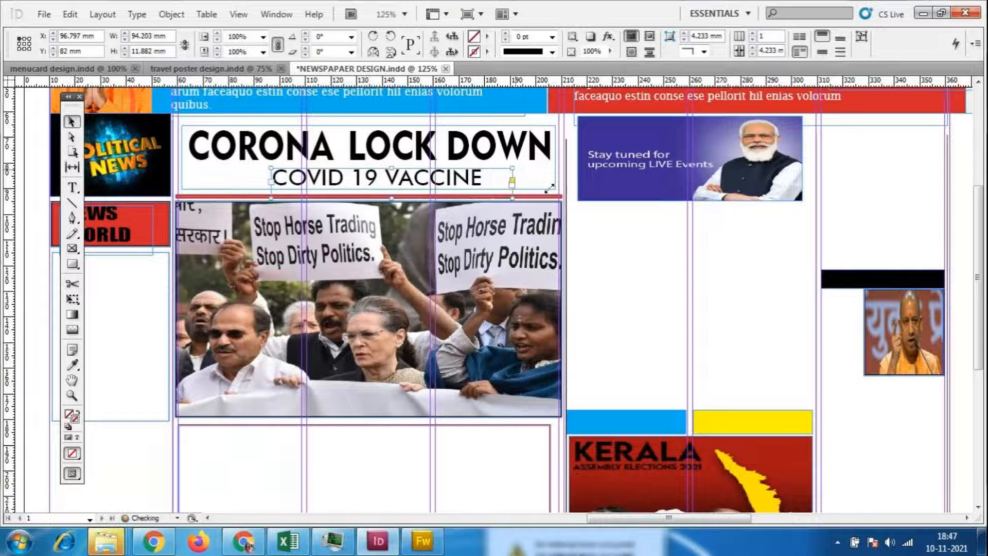
{"action": "left_click", "coordinate": [661, 322]}
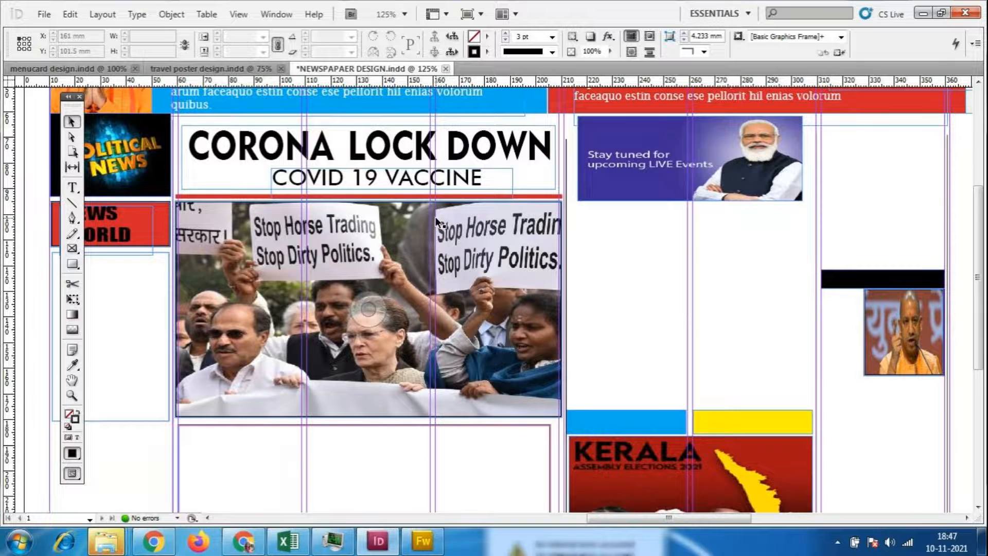
- Extend the LIVE Events picture frame downward to a height of 35 mm and fit the content to the frame
{"action": "scroll", "coordinate": [428, 234], "scroll_direction": "down", "scroll_amount": 1}
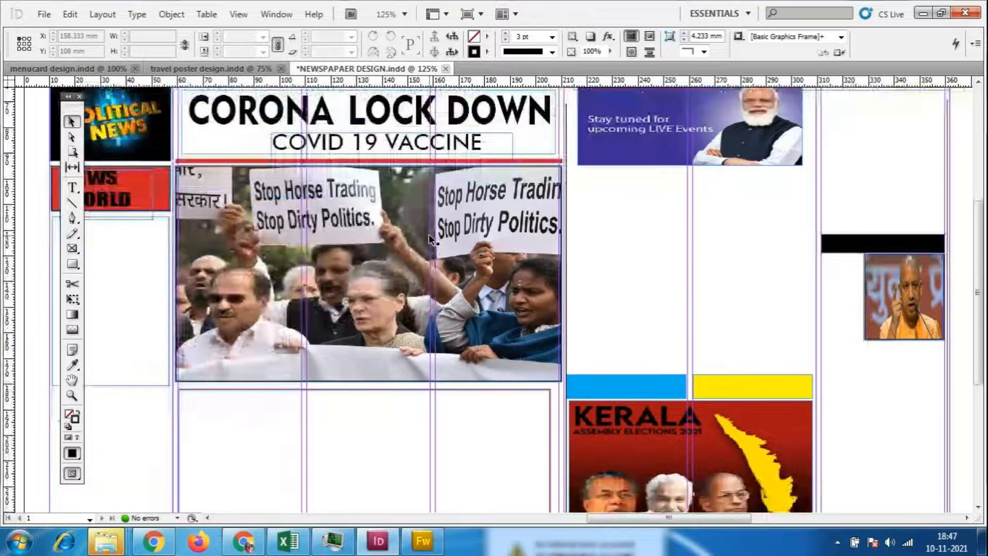
{"action": "scroll", "coordinate": [428, 233], "scroll_direction": "up", "scroll_amount": 2}
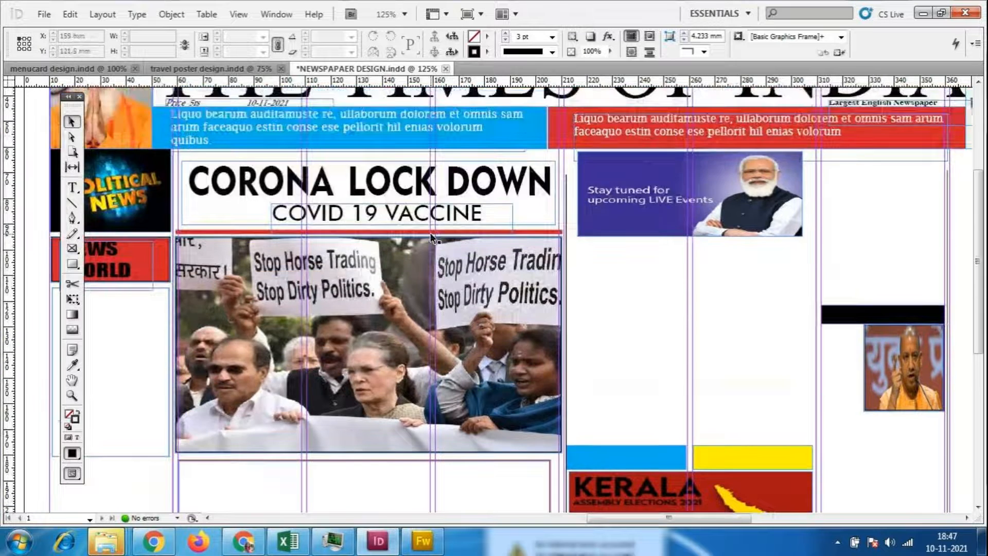
{"action": "left_click", "coordinate": [687, 232]}
{"action": "left_click_drag", "start_coordinate": [693, 238], "coordinate": [690, 242]}
{"action": "right_click", "coordinate": [689, 241]}
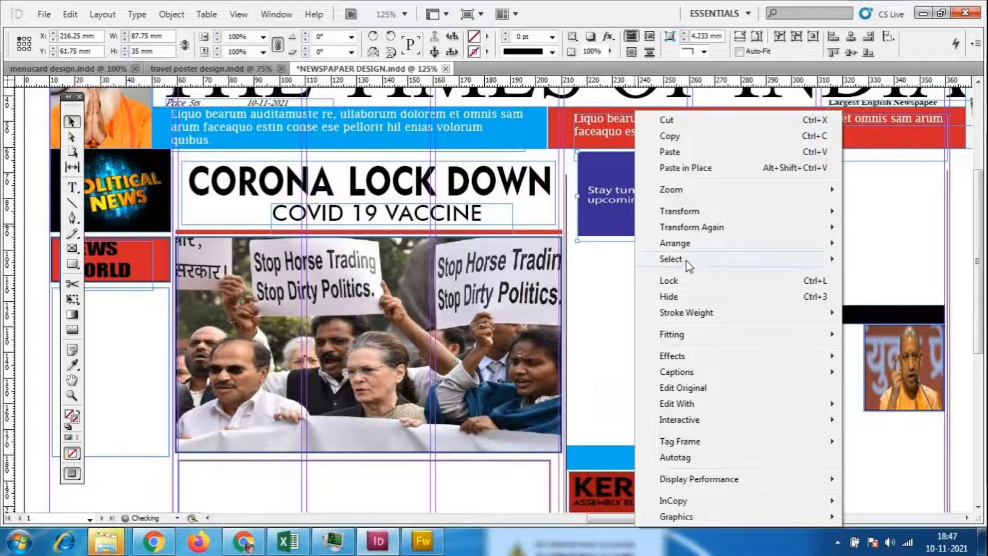
{"action": "mouse_move", "coordinate": [680, 335]}
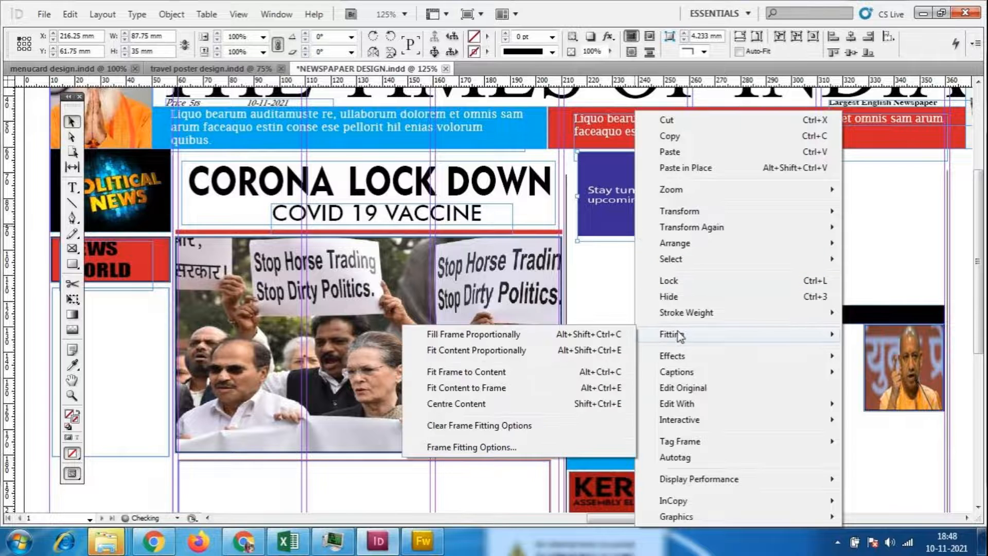
{"action": "left_click", "coordinate": [490, 386]}
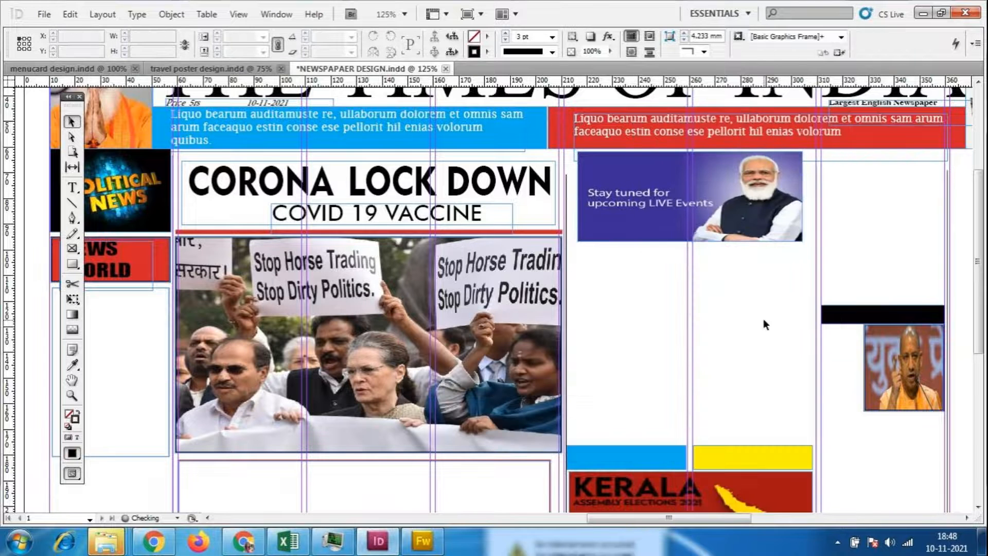
- Save the newspaper document and preview the page without guides and frame edges
{"action": "left_click", "coordinate": [44, 14]}
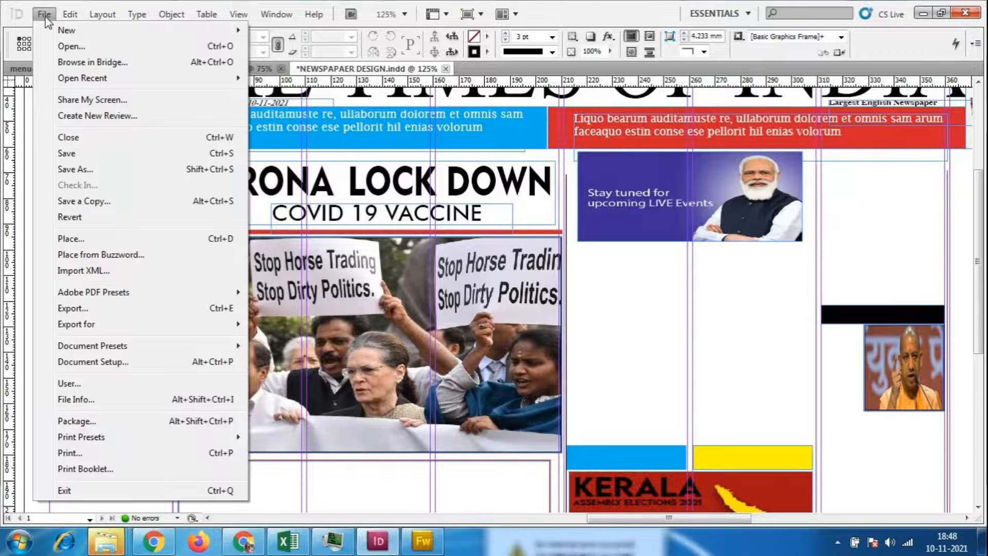
{"action": "left_click", "coordinate": [72, 153]}
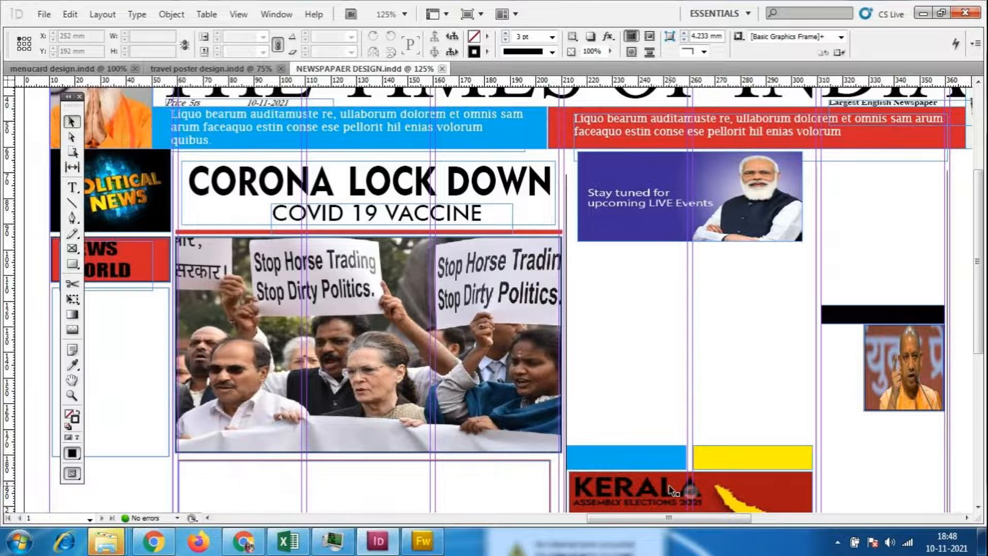
{"action": "key", "text": "ctrl+minus"}
{"action": "key", "text": "ctrl+minus"}
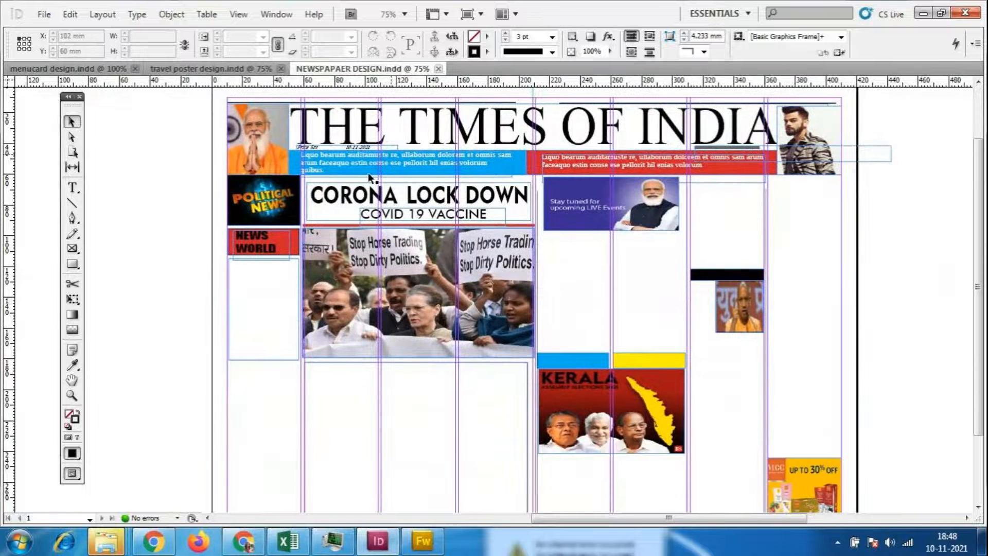
{"action": "left_click", "coordinate": [238, 14]}
{"action": "mouse_move", "coordinate": [342, 219]}
{"action": "left_click", "coordinate": [471, 227]}
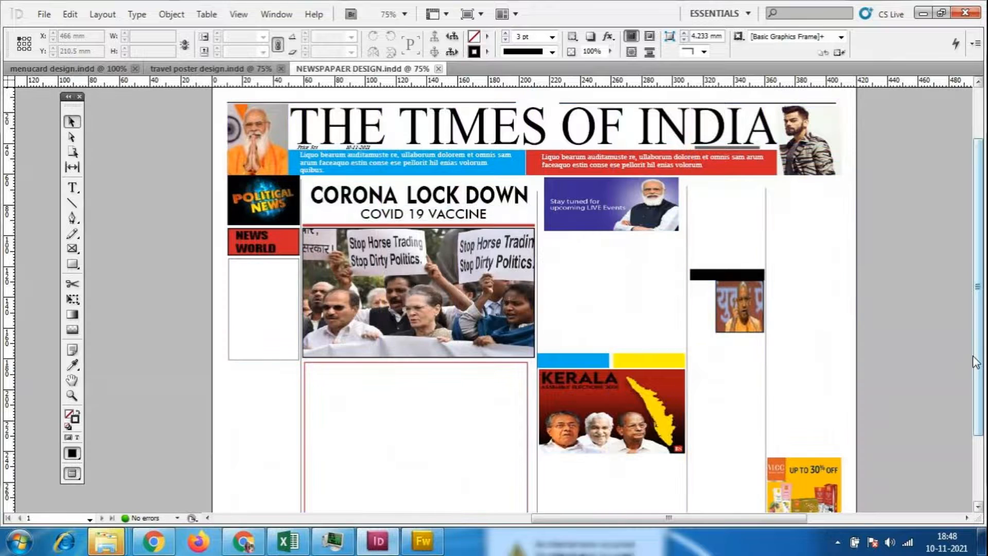
{"action": "scroll", "coordinate": [976, 361], "scroll_direction": "down", "scroll_amount": 3}
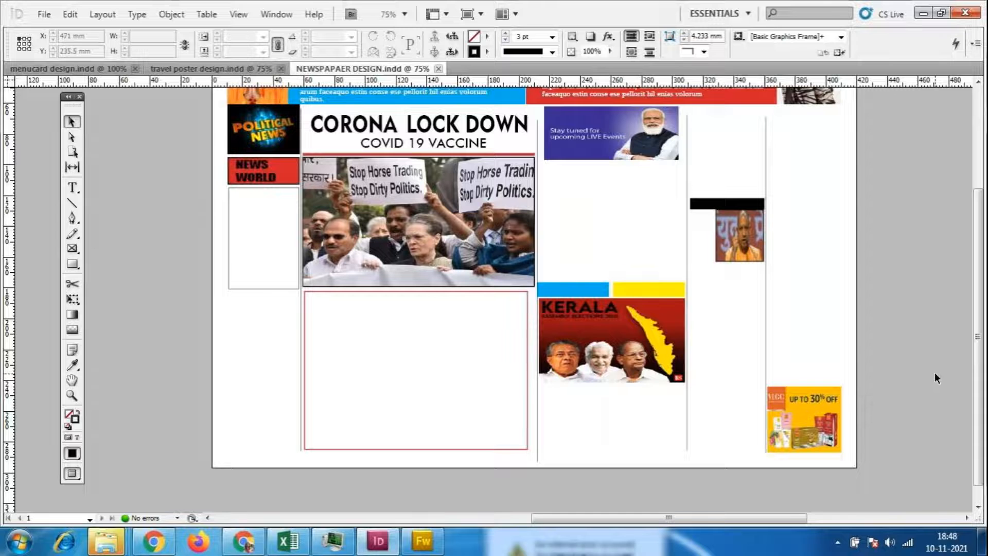
{"action": "left_click", "coordinate": [626, 348]}
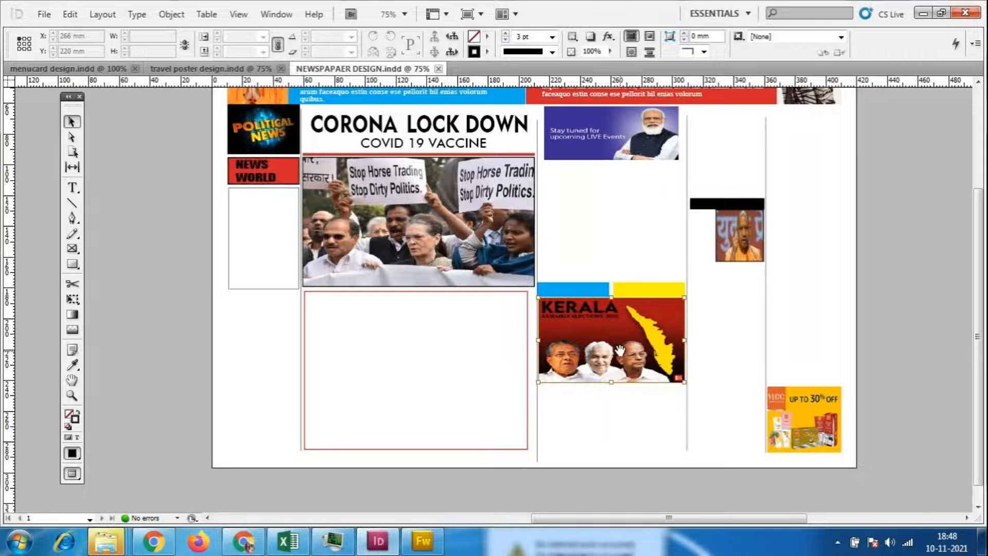
{"action": "left_click", "coordinate": [487, 51]}
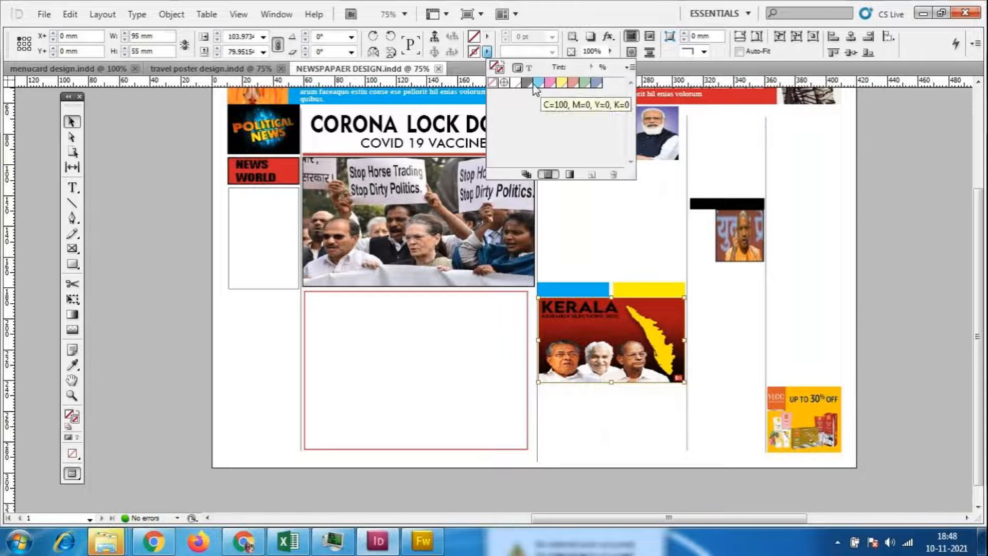
{"action": "left_click", "coordinate": [752, 326]}
- Add a 2 pt black stroke to the KERALA Assembly Elections picture frame
{"action": "left_click", "coordinate": [617, 339]}
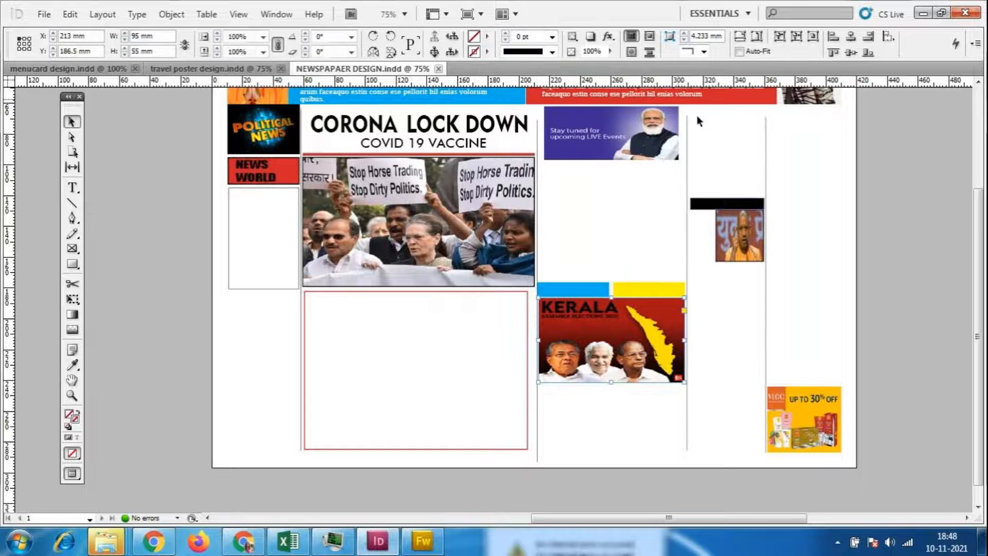
{"action": "left_click", "coordinate": [487, 52]}
{"action": "left_click", "coordinate": [529, 84]}
{"action": "left_click", "coordinate": [552, 37]}
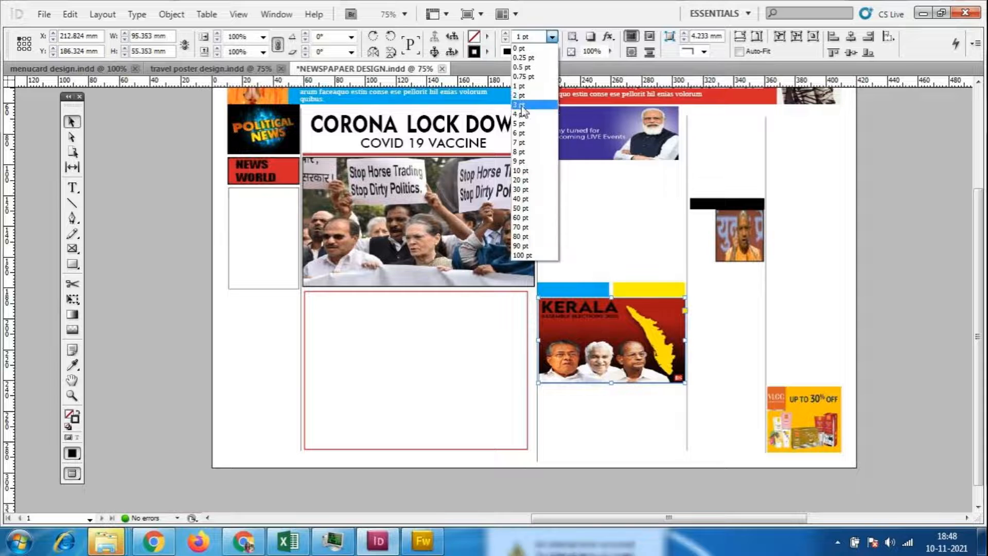
{"action": "left_click", "coordinate": [527, 105]}
- Add a black stroke to the UP TO 30% OFF advertisement picture frame and increase its weight
{"action": "left_click", "coordinate": [784, 406]}
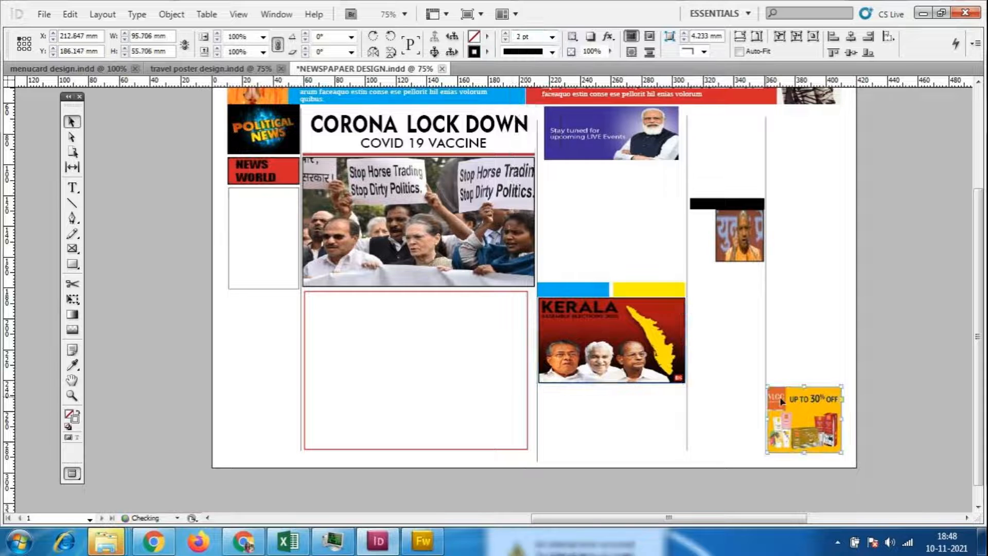
{"action": "left_click", "coordinate": [486, 52]}
{"action": "left_click", "coordinate": [526, 83]}
{"action": "left_click", "coordinate": [552, 37]}
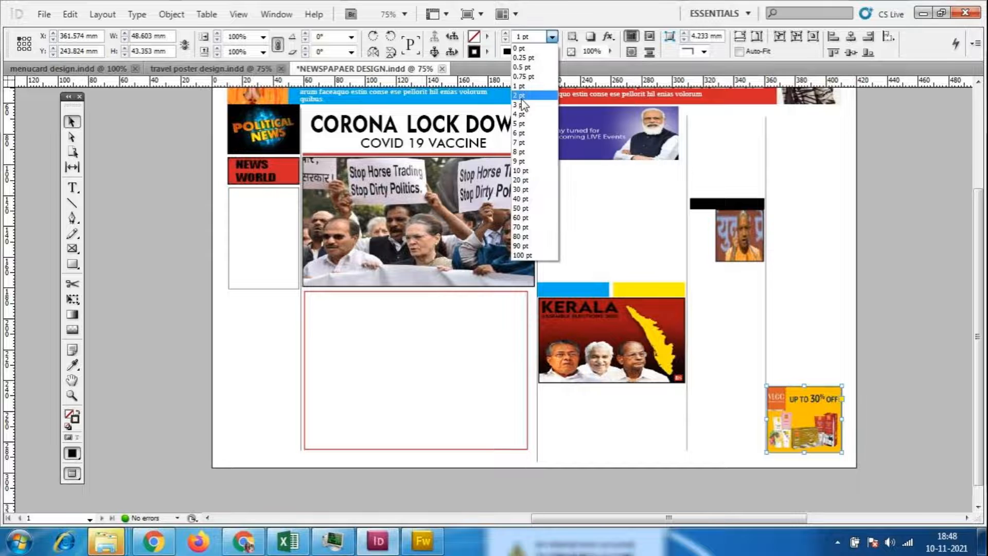
{"action": "left_click", "coordinate": [522, 106]}
{"action": "left_click", "coordinate": [890, 499]}
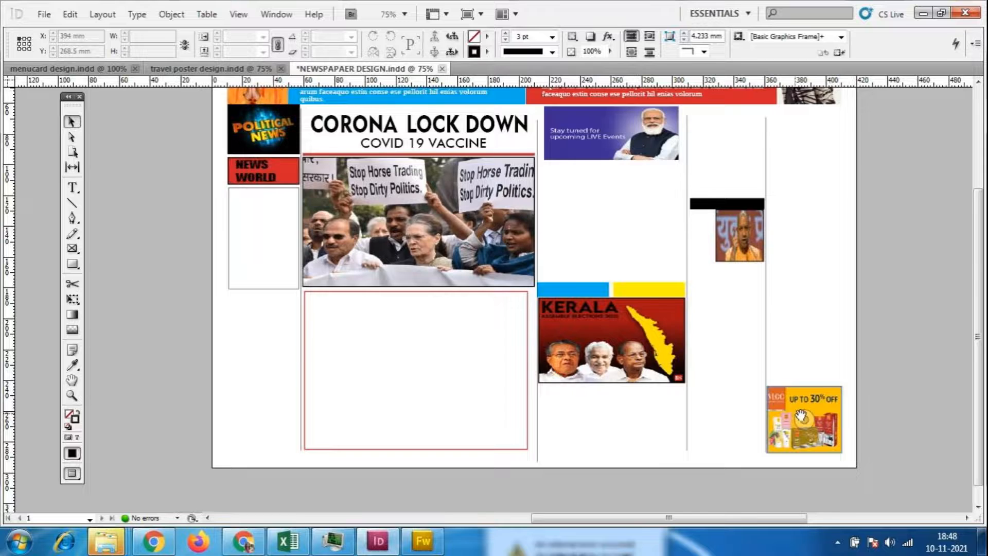
- Return the page to the Normal screen mode with guides and frame edges
{"action": "scroll", "coordinate": [784, 427], "scroll_direction": "up", "scroll_amount": 3}
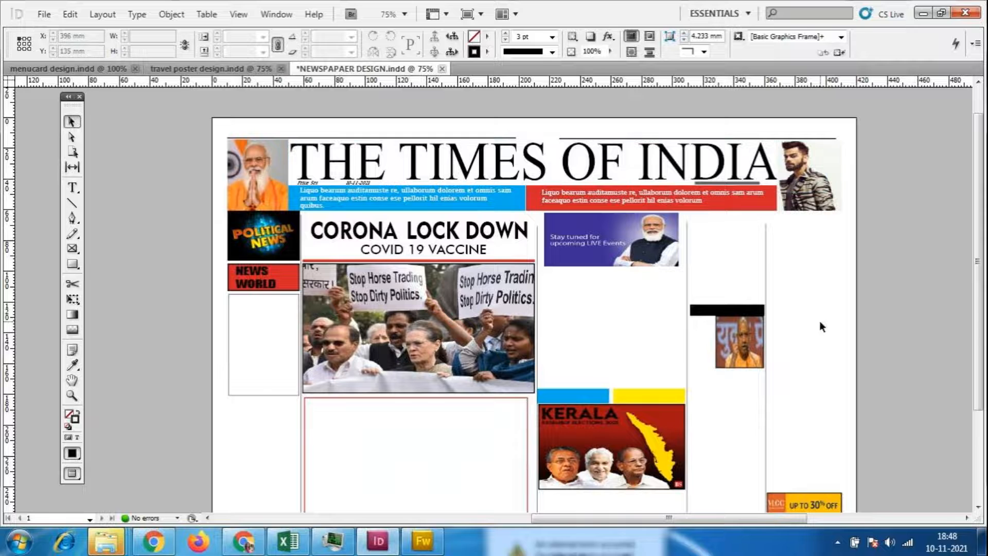
{"action": "scroll", "coordinate": [839, 486], "scroll_direction": "down", "scroll_amount": 3}
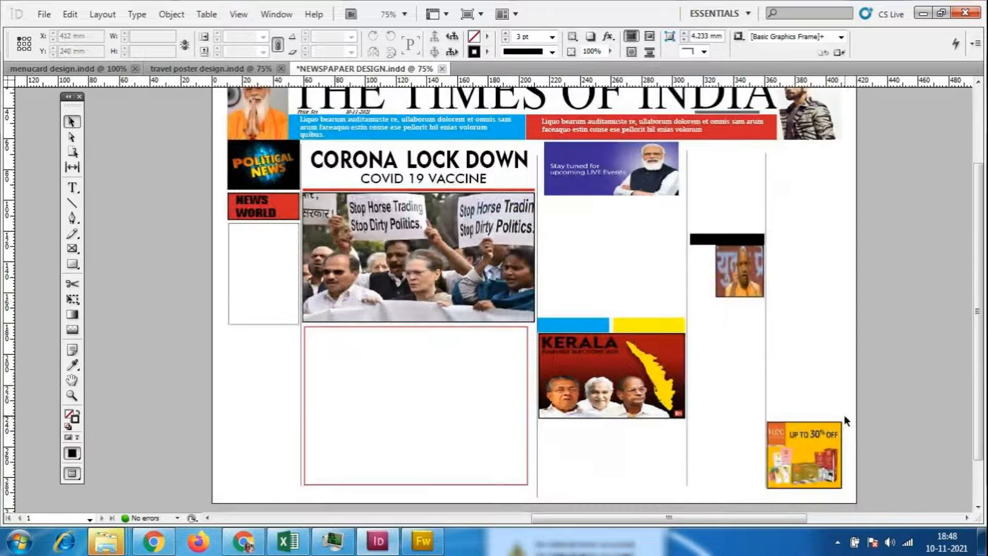
{"action": "left_click_drag", "start_coordinate": [592, 517], "coordinate": [559, 517]}
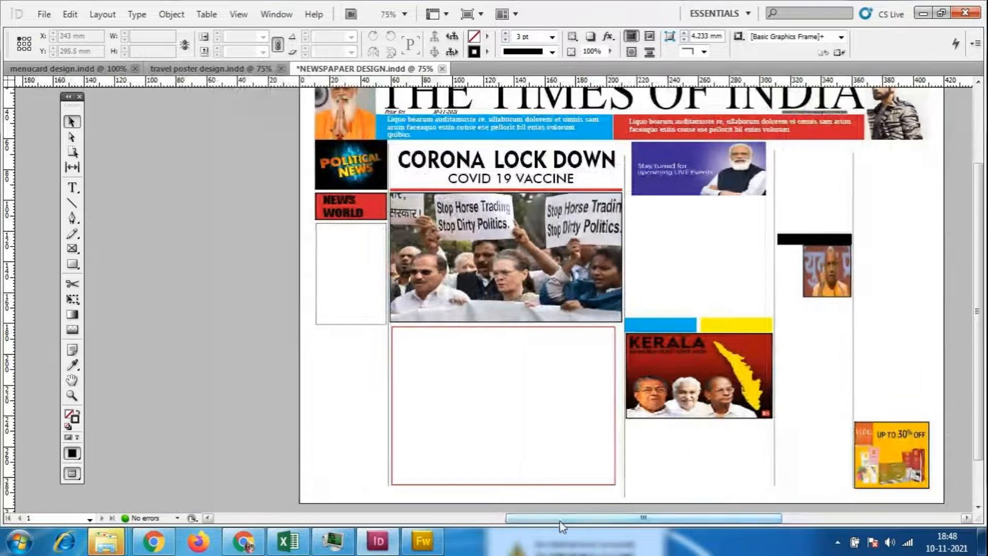
{"action": "left_click", "coordinate": [238, 14]}
{"action": "mouse_move", "coordinate": [242, 212]}
{"action": "left_click", "coordinate": [469, 213]}
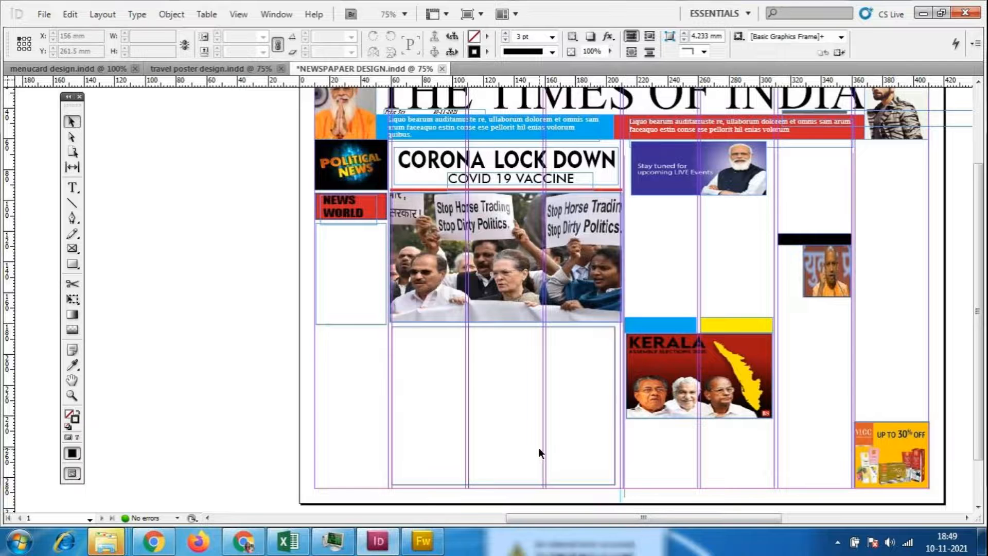
- Create a tall text frame in the first column beneath the empty bordered frame and fill it with placeholder text
{"action": "key", "text": "ctrl+equal"}
{"action": "key", "text": "ctrl+equal"}
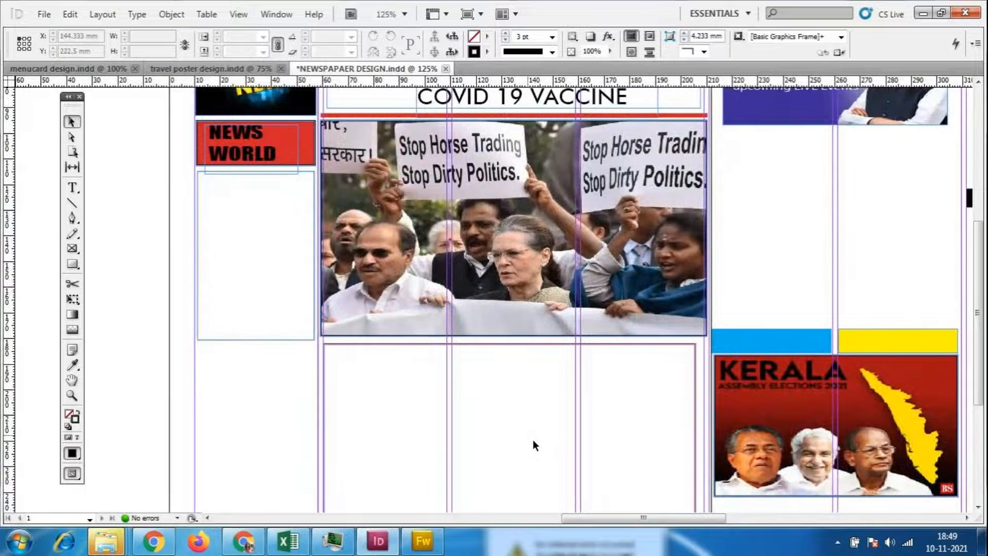
{"action": "scroll", "coordinate": [532, 440], "scroll_direction": "down", "scroll_amount": 6}
{"action": "scroll", "coordinate": [548, 375], "scroll_direction": "up", "scroll_amount": 1}
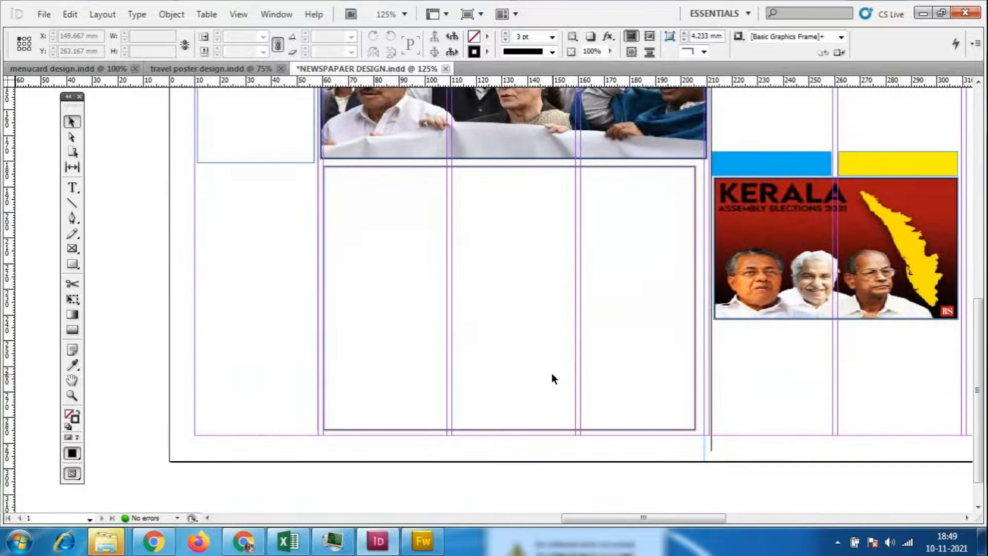
{"action": "key", "text": "t"}
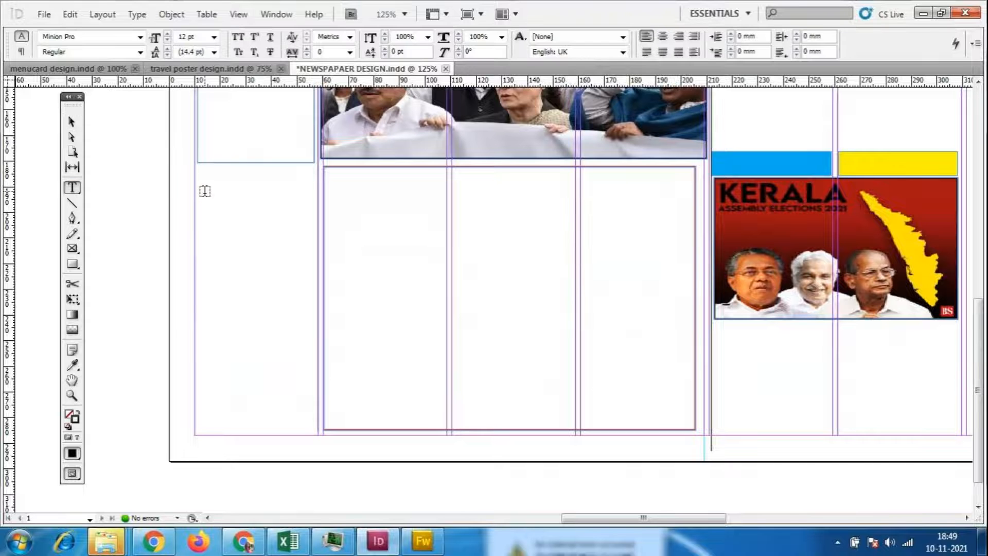
{"action": "left_click_drag", "start_coordinate": [198, 174], "coordinate": [314, 426]}
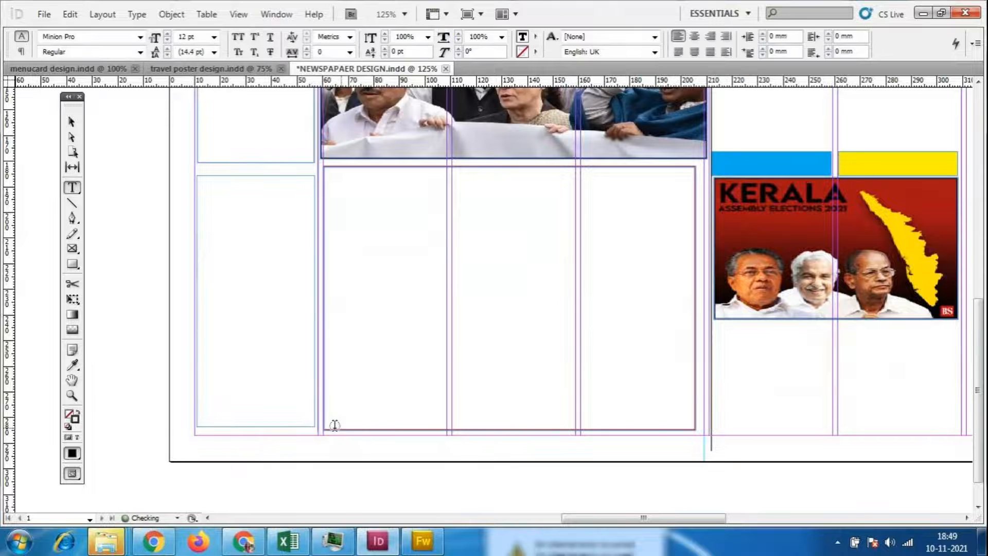
{"action": "left_click", "coordinate": [138, 15]}
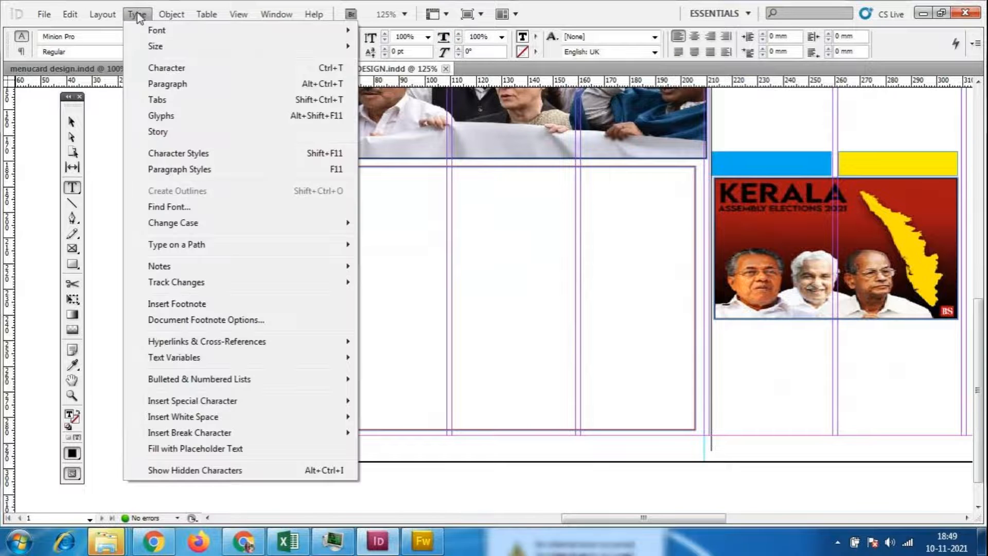
{"action": "left_click", "coordinate": [196, 448]}
- Set the font of all placeholder text in the first-column frame to Imprint MT Shadow
{"action": "left_click_drag", "start_coordinate": [292, 415], "coordinate": [167, 178]}
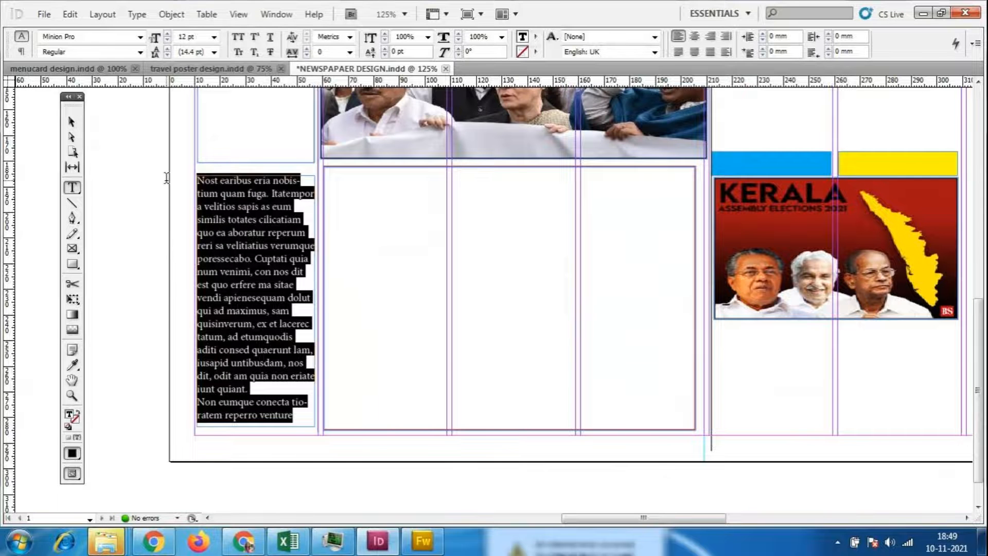
{"action": "left_click", "coordinate": [140, 37]}
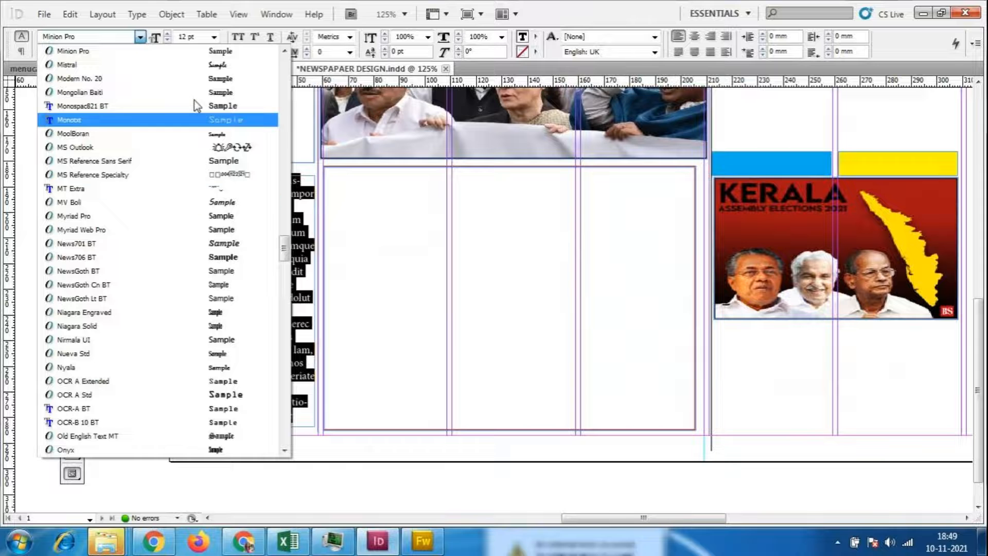
{"action": "scroll", "coordinate": [208, 238], "scroll_direction": "up", "scroll_amount": 10}
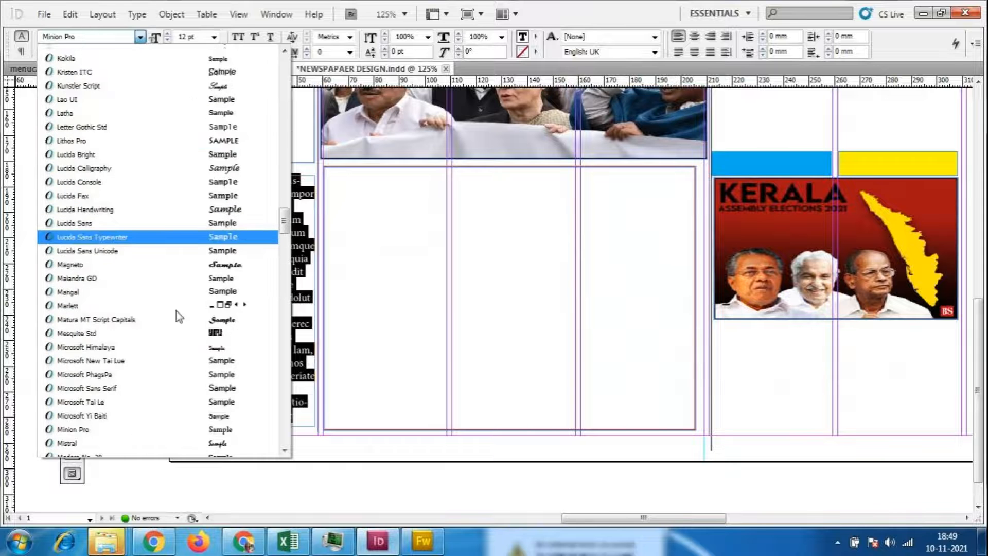
{"action": "scroll", "coordinate": [235, 192], "scroll_direction": "up", "scroll_amount": 7}
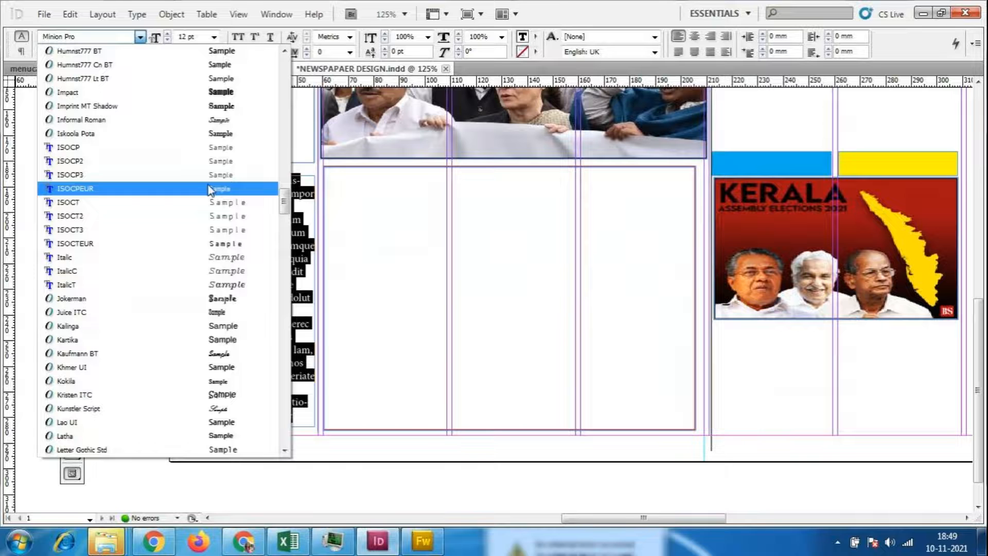
{"action": "left_click", "coordinate": [229, 106]}
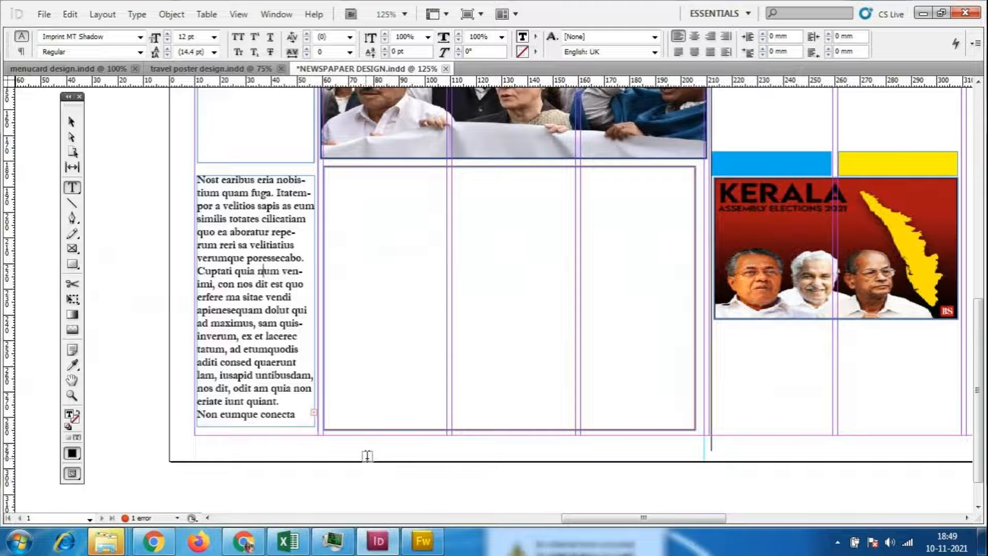
- Reduce the first-column placeholder text to a font size of 11 pt
{"action": "left_click_drag", "start_coordinate": [305, 415], "coordinate": [136, 178]}
{"action": "type", "text": "11t"}
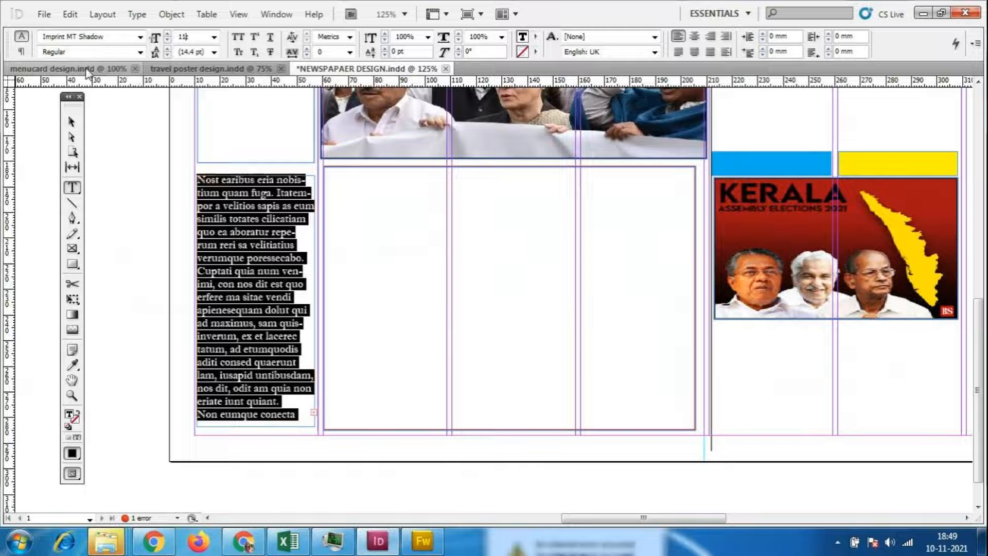
{"action": "key", "text": "Return"}
{"action": "left_click", "coordinate": [552, 334]}
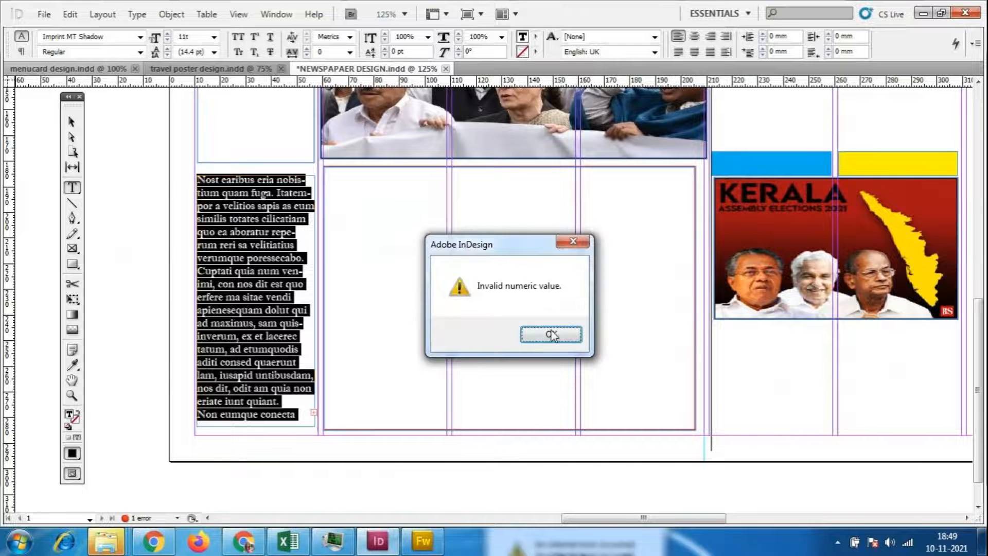
{"action": "type", "text": "11"}
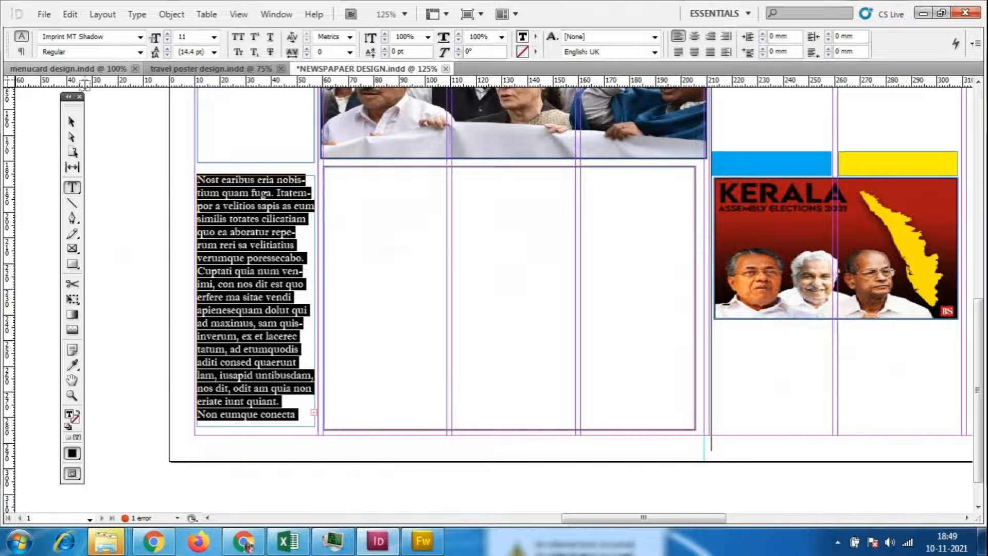
{"action": "key", "text": "Return"}
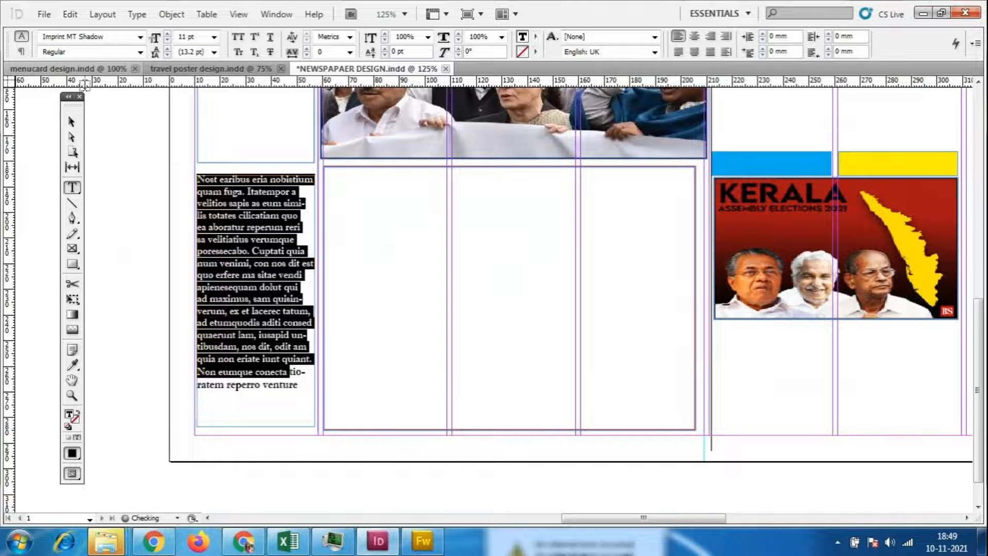
- Add more placeholder text to the first-column frame and align its lower edge with the page's bottom margin, making it about 101 mm high
{"action": "left_click", "coordinate": [199, 423]}
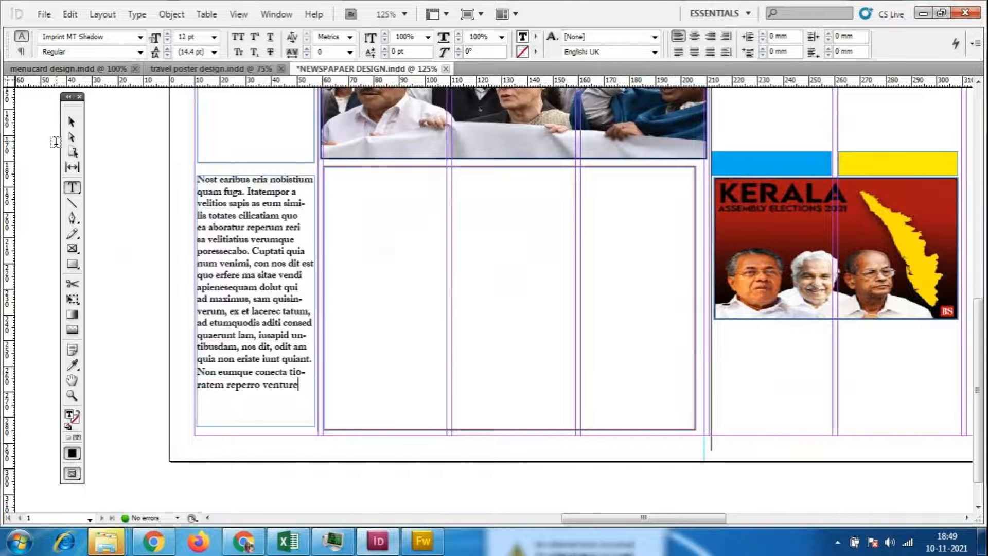
{"action": "key", "text": "Escape"}
{"action": "left_click_drag", "start_coordinate": [254, 425], "coordinate": [254, 460]}
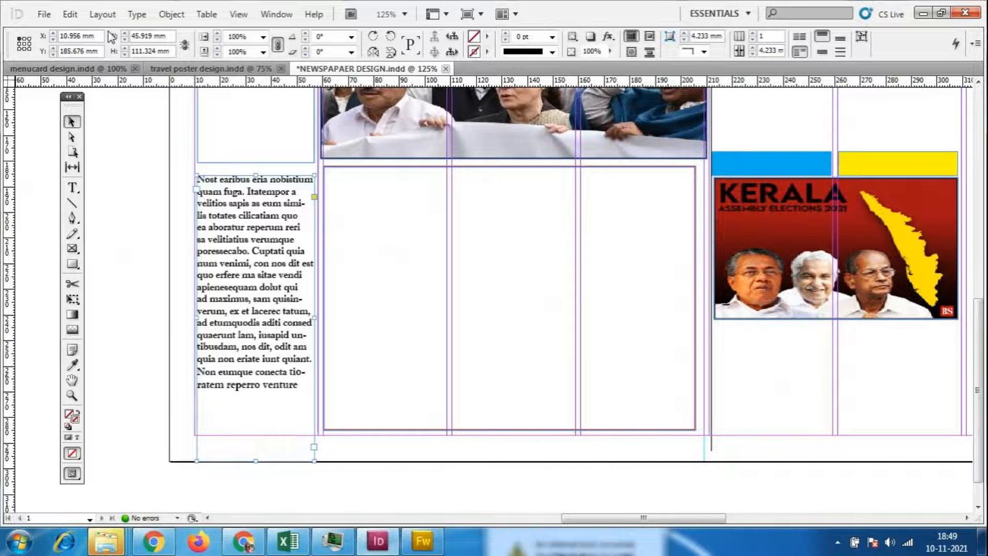
{"action": "left_click", "coordinate": [137, 14]}
{"action": "left_click", "coordinate": [170, 448]}
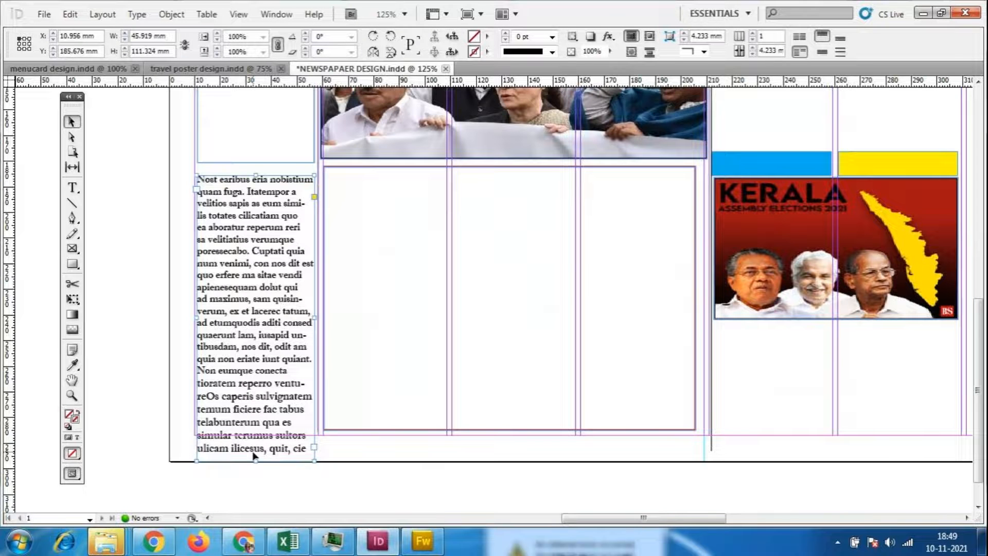
{"action": "left_click_drag", "start_coordinate": [255, 461], "coordinate": [256, 435]}
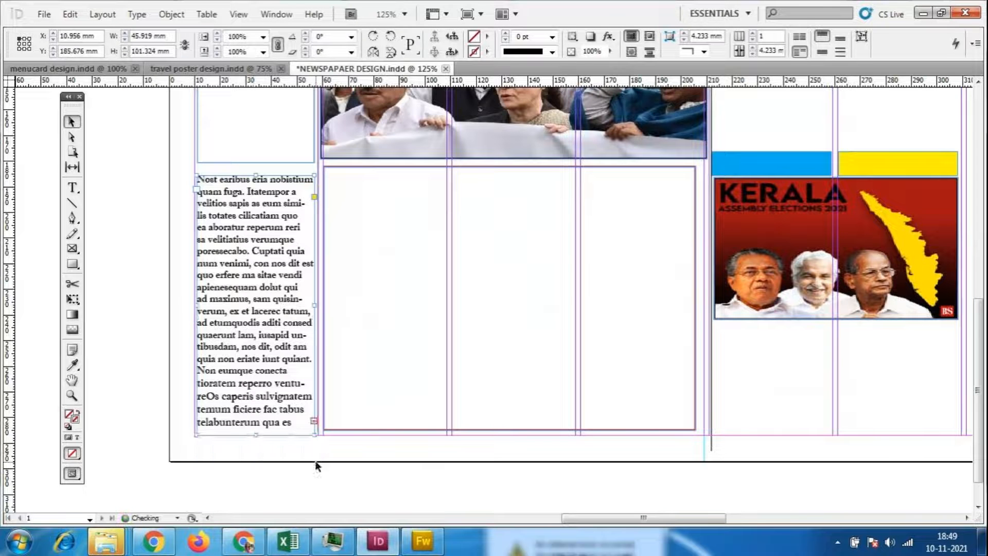
{"action": "left_click", "coordinate": [385, 490]}
- Set the first line of the column text, "Nost earibus eria nobistium", in Gill Sans Ultra Bold
{"action": "scroll", "coordinate": [372, 500], "scroll_direction": "up", "scroll_amount": 3}
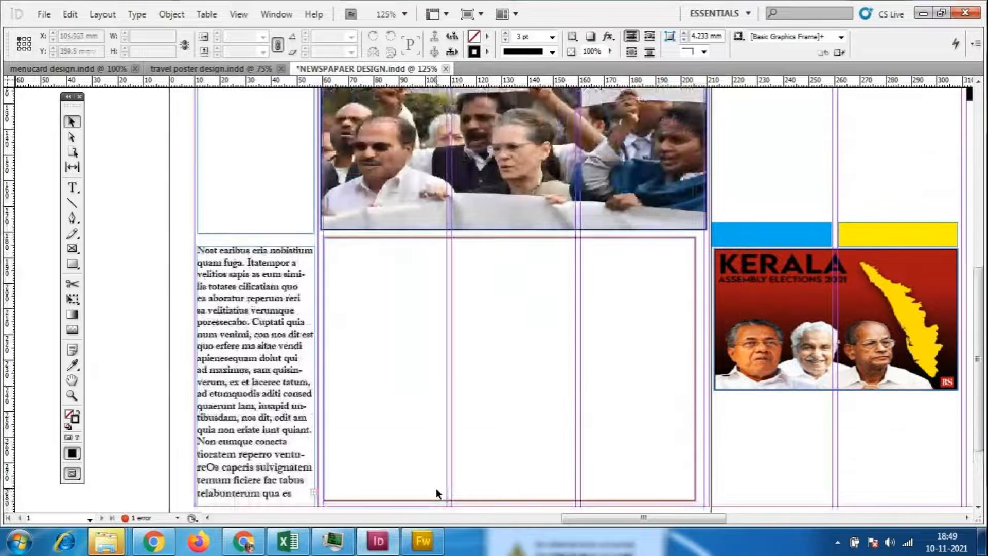
{"action": "key", "text": "ctrl+equal"}
{"action": "key", "text": "ctrl+equal"}
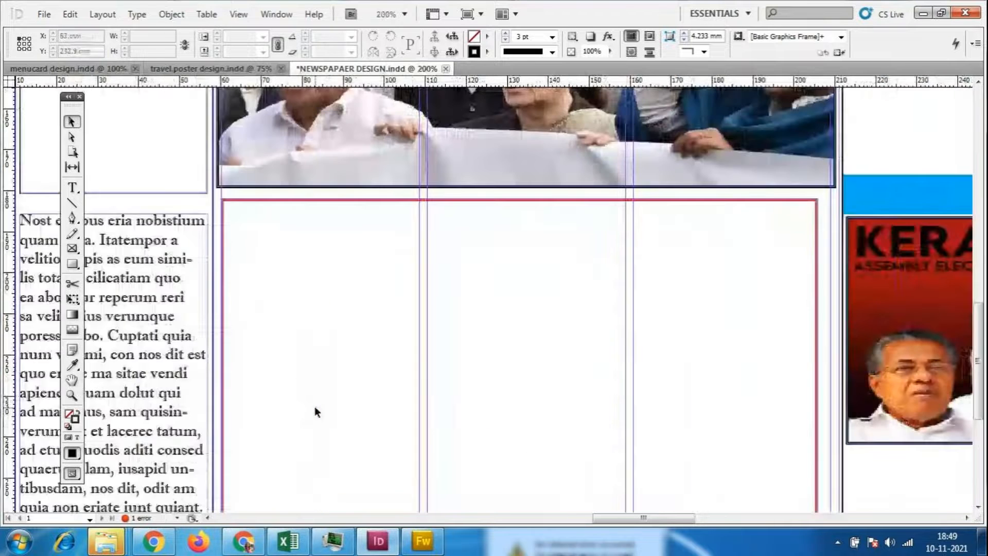
{"action": "scroll", "coordinate": [314, 406], "scroll_direction": "left", "scroll_amount": 5}
{"action": "key", "text": "t"}
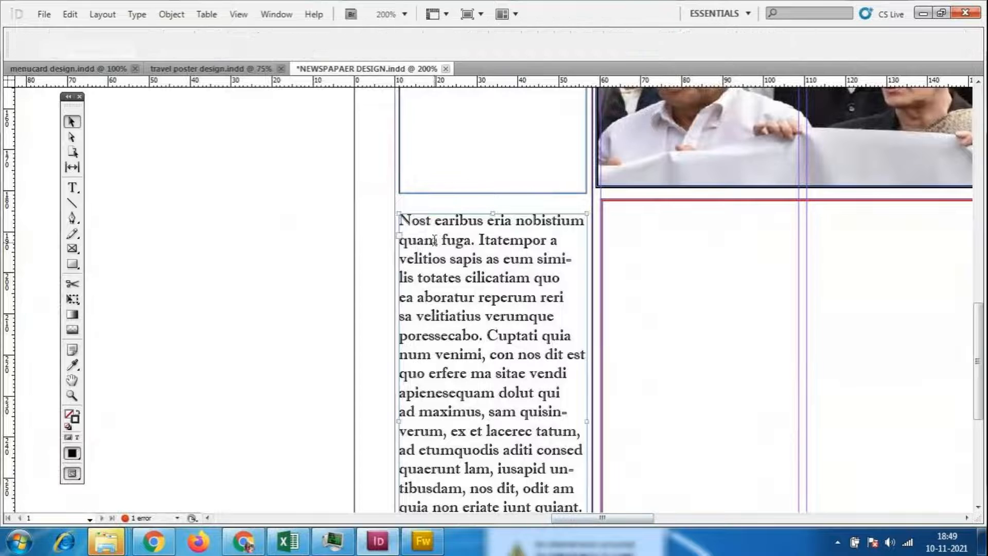
{"action": "left_click_drag", "start_coordinate": [400, 220], "coordinate": [607, 225]}
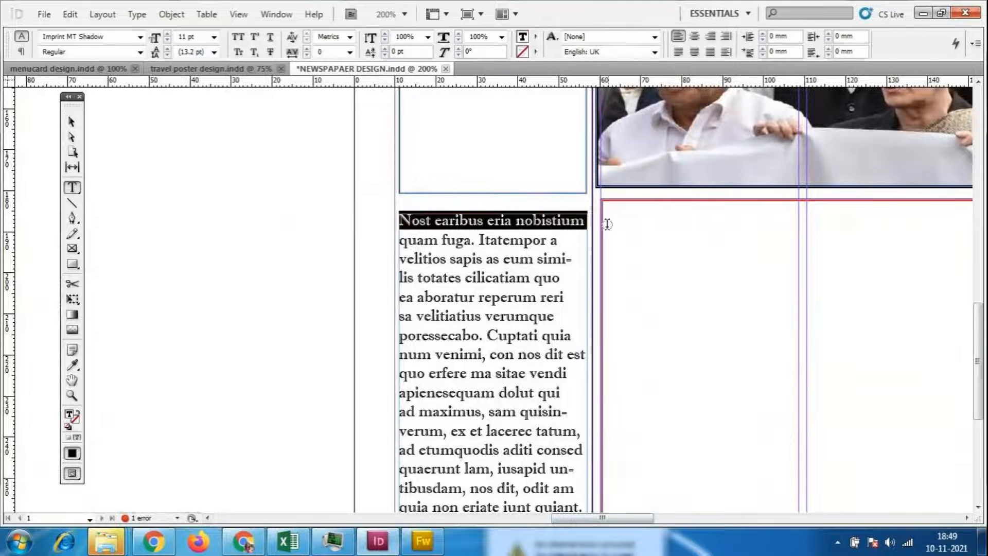
{"action": "left_click", "coordinate": [215, 37]}
{"action": "left_click", "coordinate": [123, 39]}
{"action": "left_click", "coordinate": [140, 37]}
{"action": "scroll", "coordinate": [230, 222], "scroll_direction": "up", "scroll_amount": 10}
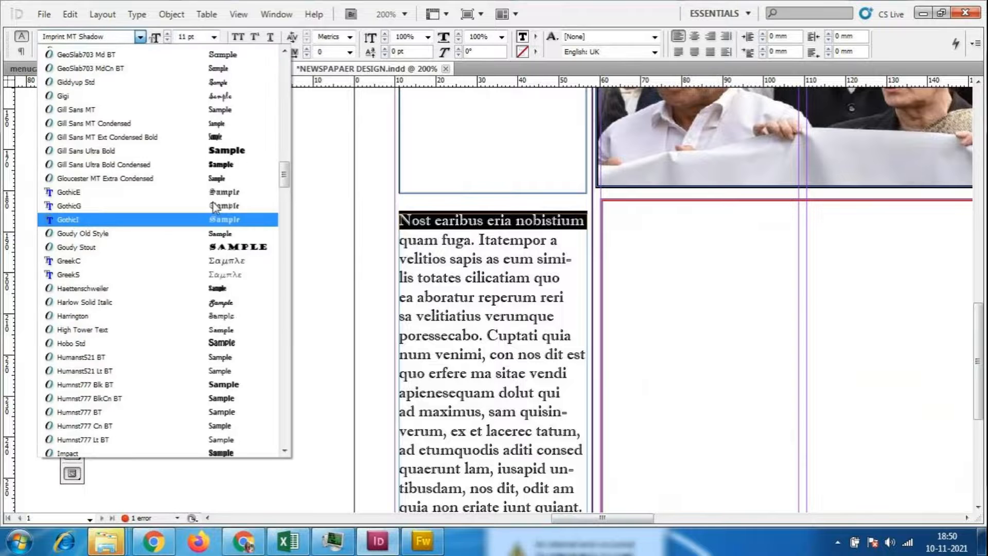
{"action": "scroll", "coordinate": [230, 222], "scroll_direction": "up", "scroll_amount": 3}
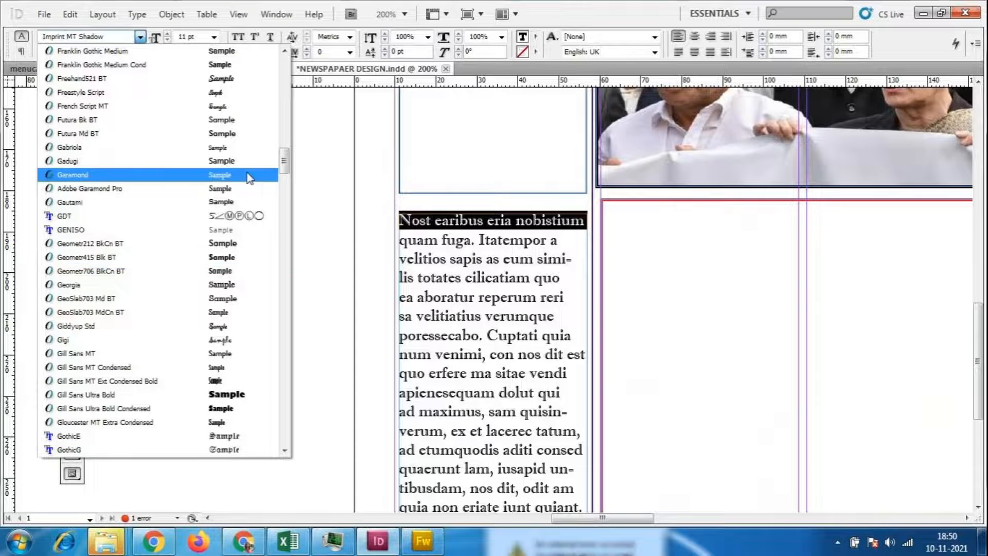
{"action": "scroll", "coordinate": [227, 382], "scroll_direction": "down", "scroll_amount": 4}
{"action": "left_click", "coordinate": [227, 220]}
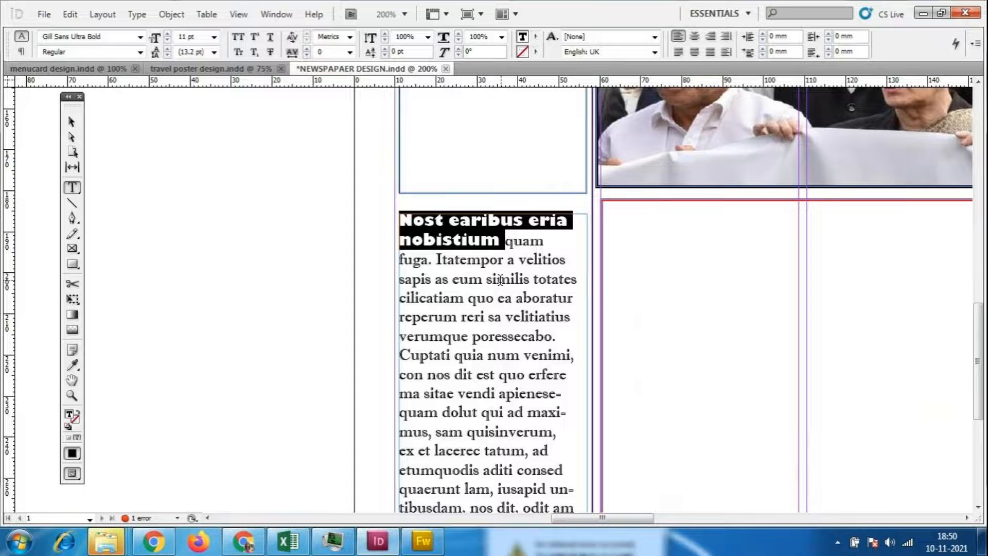
- Color the bold opening words of the first-column text red
{"action": "left_click", "coordinate": [535, 37]}
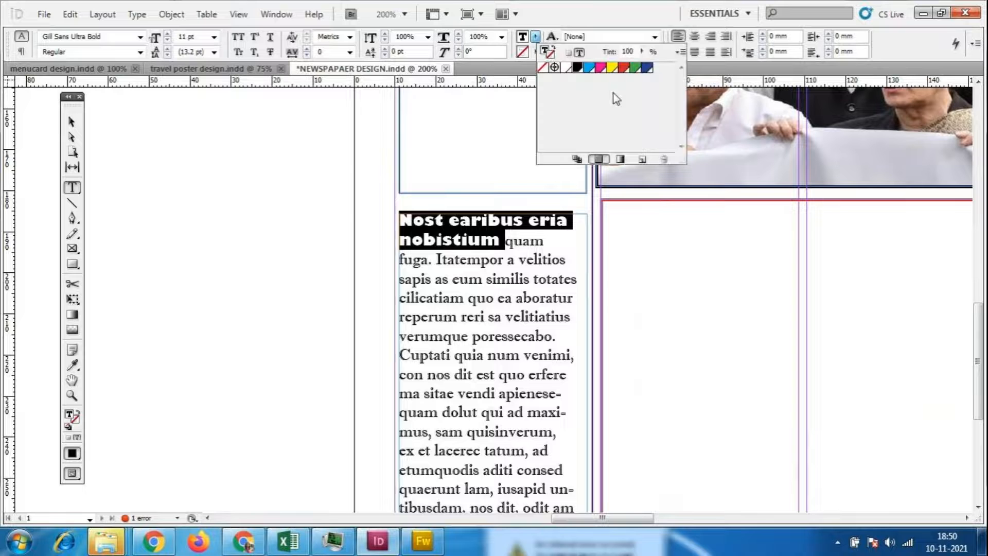
{"action": "left_click", "coordinate": [623, 68]}
{"action": "left_click", "coordinate": [523, 240]}
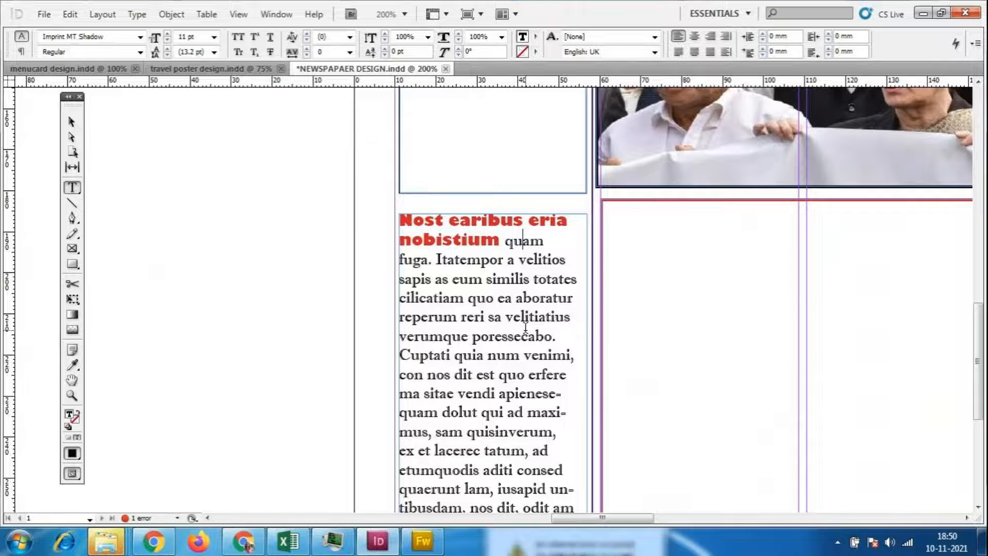
{"action": "scroll", "coordinate": [525, 327], "scroll_direction": "up", "scroll_amount": 4}
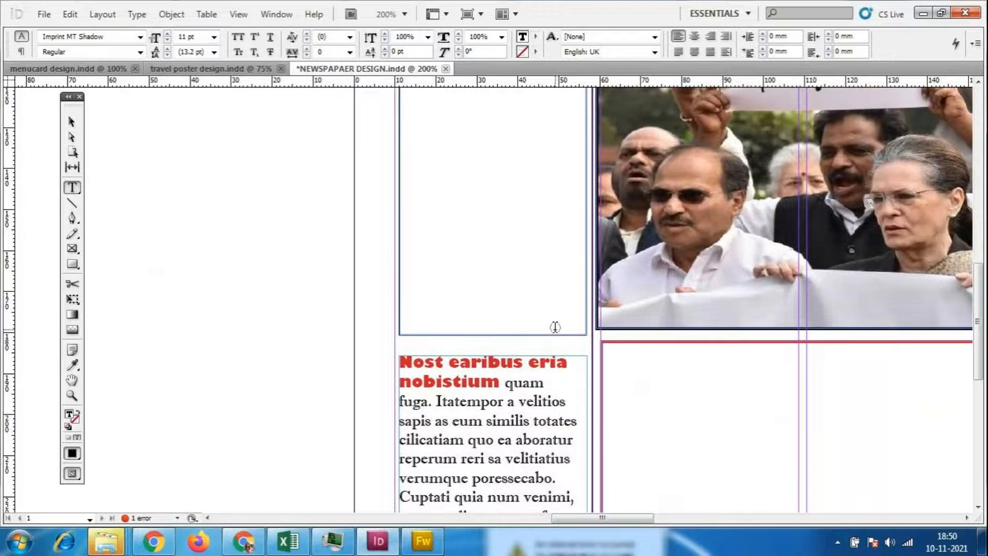
{"action": "scroll", "coordinate": [554, 326], "scroll_direction": "up", "scroll_amount": 2}
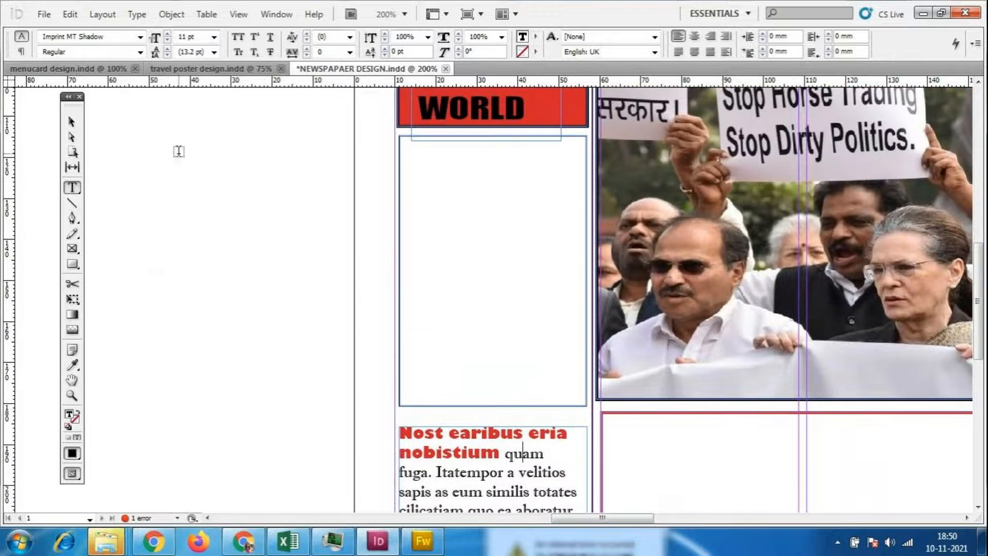
{"action": "scroll", "coordinate": [417, 355], "scroll_direction": "down", "scroll_amount": 11}
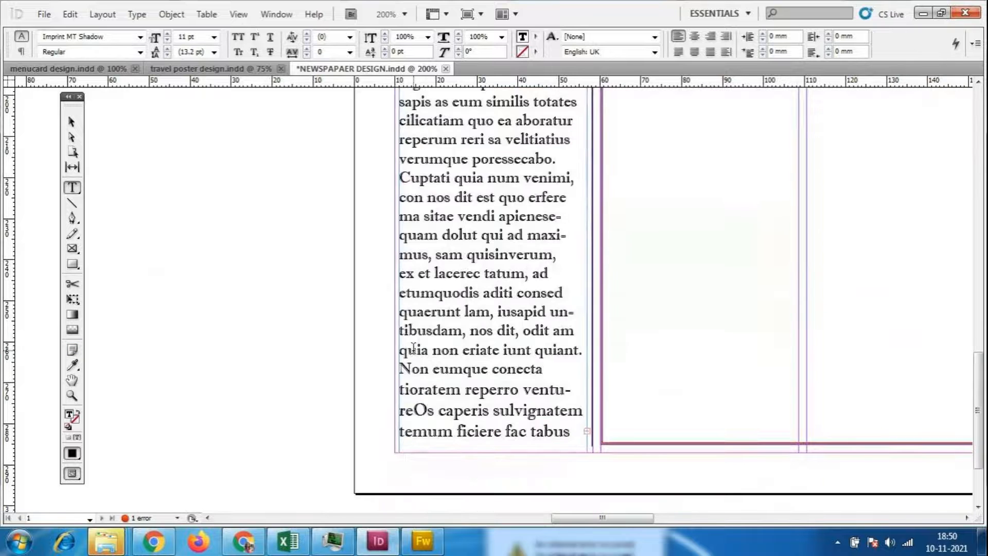
{"action": "scroll", "coordinate": [413, 350], "scroll_direction": "up", "scroll_amount": 1}
- Select the first column's body text from "quam" after the red opening words down to the last line in the frame
{"action": "left_click", "coordinate": [70, 123]}
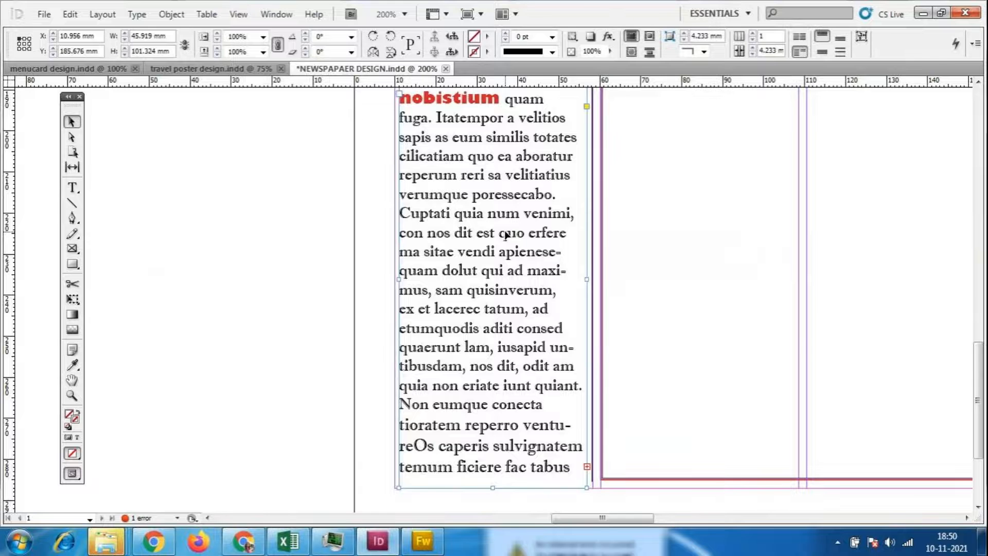
{"action": "key", "text": "ctrl+="}
{"action": "scroll", "coordinate": [508, 234], "scroll_direction": "up", "scroll_amount": 4}
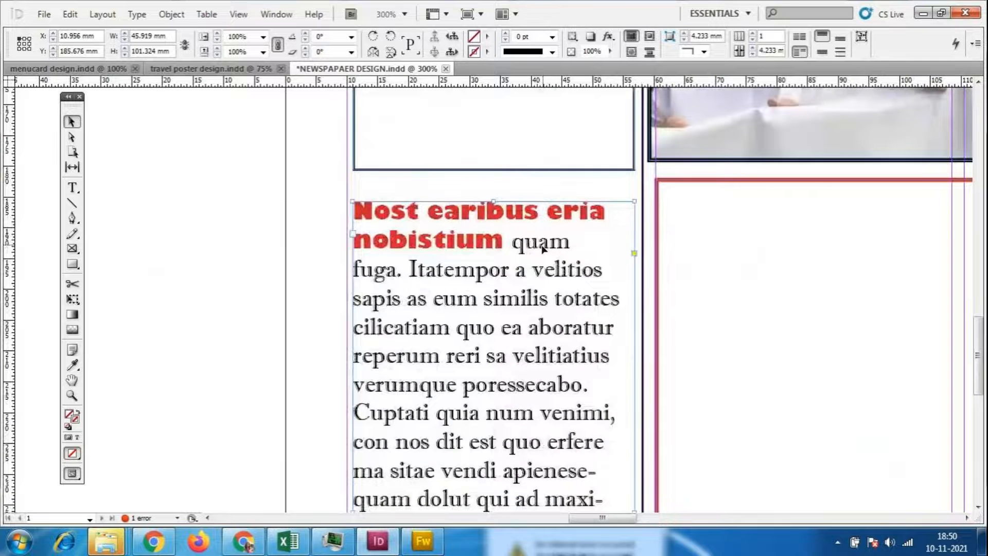
{"action": "double_click", "coordinate": [514, 242]}
{"action": "left_click_drag", "start_coordinate": [514, 243], "coordinate": [580, 264]}
{"action": "left_click", "coordinate": [214, 36]}
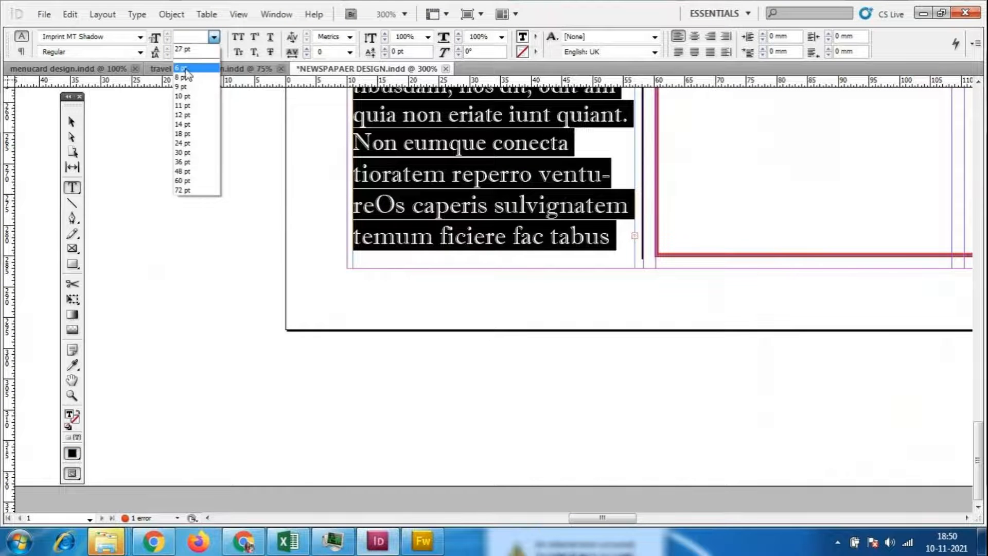
{"action": "left_click", "coordinate": [187, 77]}
{"action": "scroll", "coordinate": [374, 170], "scroll_direction": "up", "scroll_amount": 6}
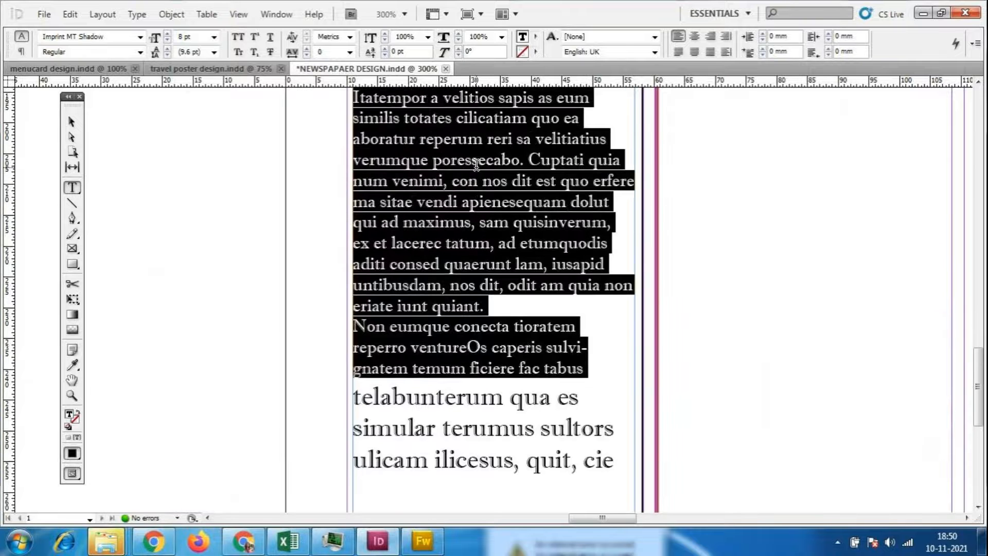
{"action": "key", "text": "ctrl+minus"}
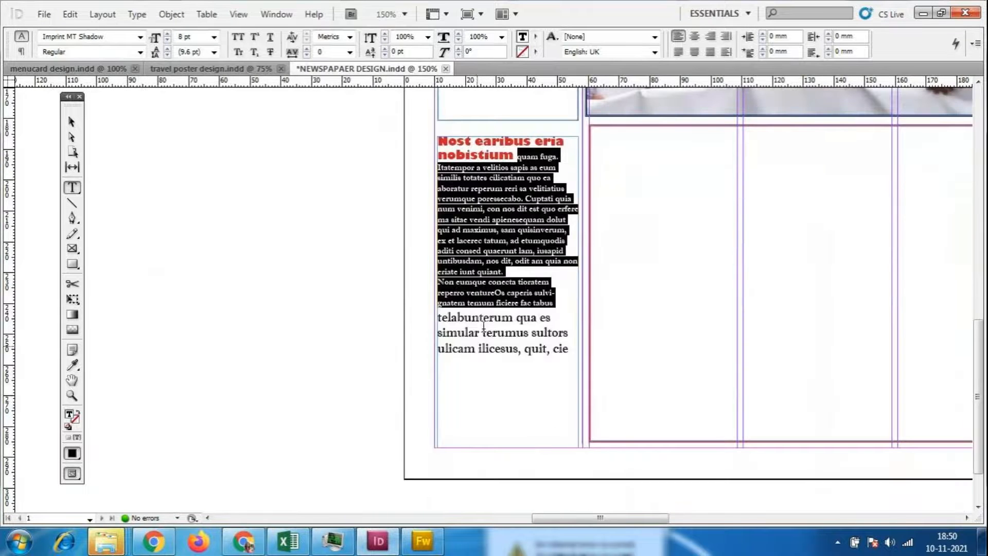
{"action": "key", "text": "ctrl+z"}
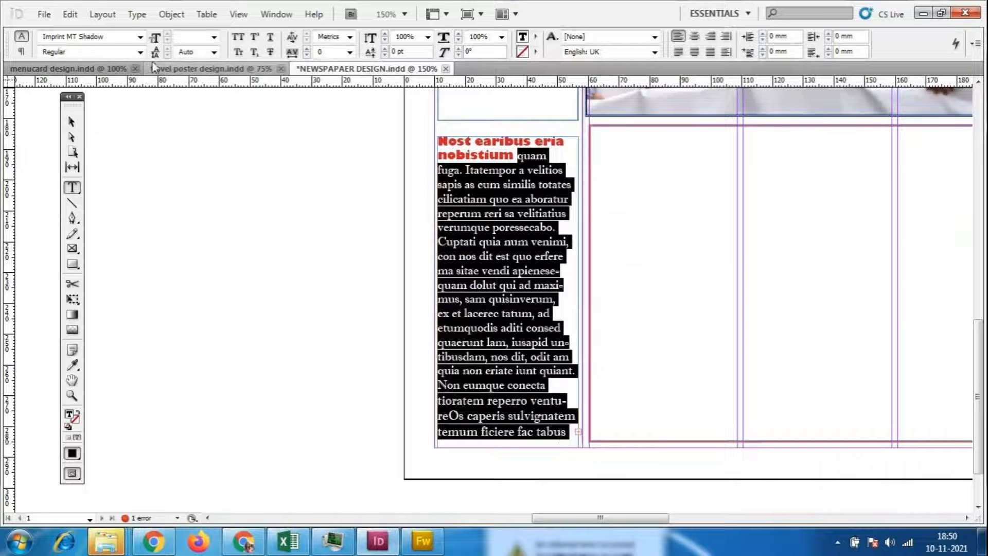
- Set the selected body text after the red opening words to 8 pt
{"action": "left_click", "coordinate": [202, 37]}
{"action": "type", "text": "8"}
{"action": "key", "text": "Return"}
- Set the last two lines of the column, from "simular terumus" to "quit, cie", to 8 pt
{"action": "left_click", "coordinate": [521, 348]}
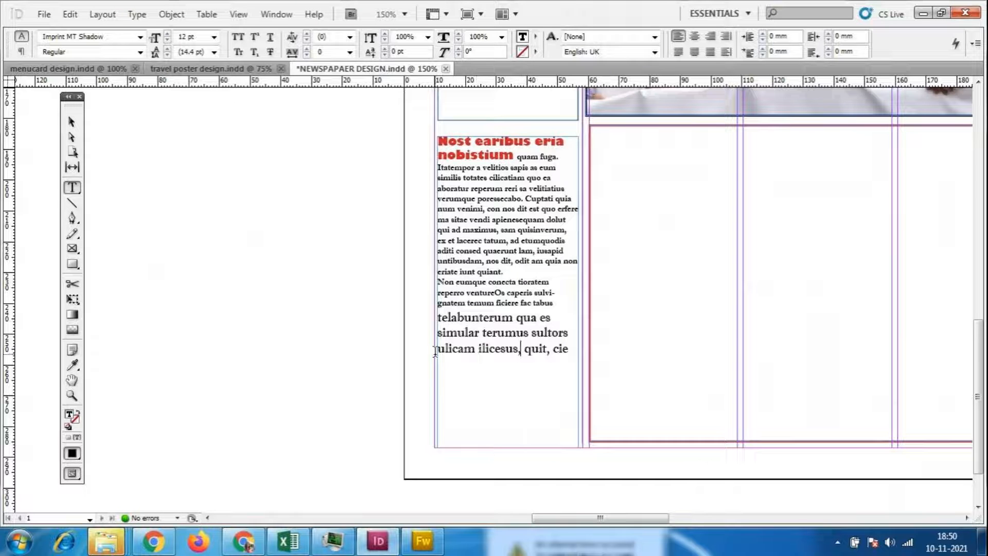
{"action": "left_click_drag", "start_coordinate": [437, 332], "coordinate": [569, 350]}
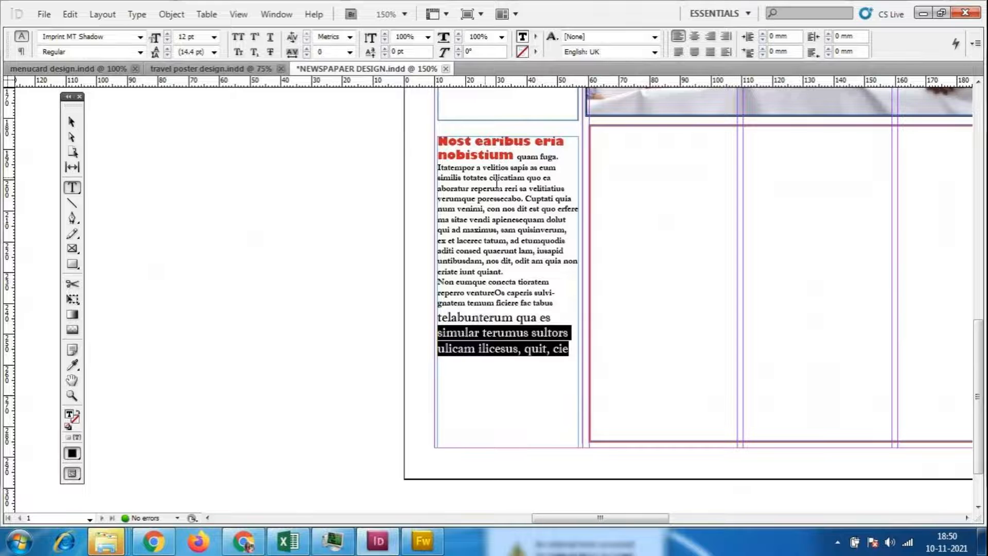
{"action": "double_click", "coordinate": [191, 37]}
{"action": "type", "text": "8"}
{"action": "key", "text": "Return"}
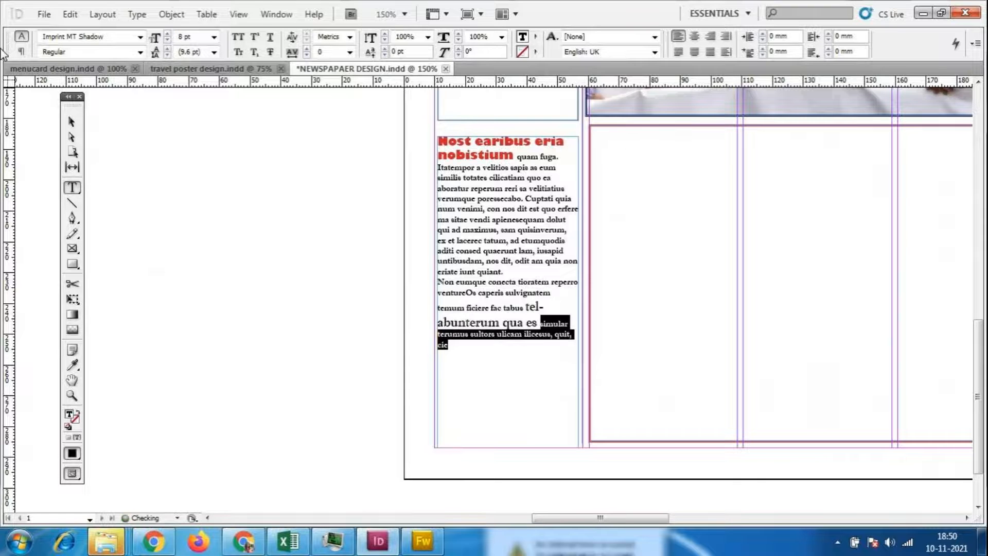
- Fill the remaining space in the first column's body text frame with placeholder text
{"action": "left_click_drag", "start_coordinate": [535, 429], "coordinate": [437, 165]}
{"action": "left_click", "coordinate": [189, 37]}
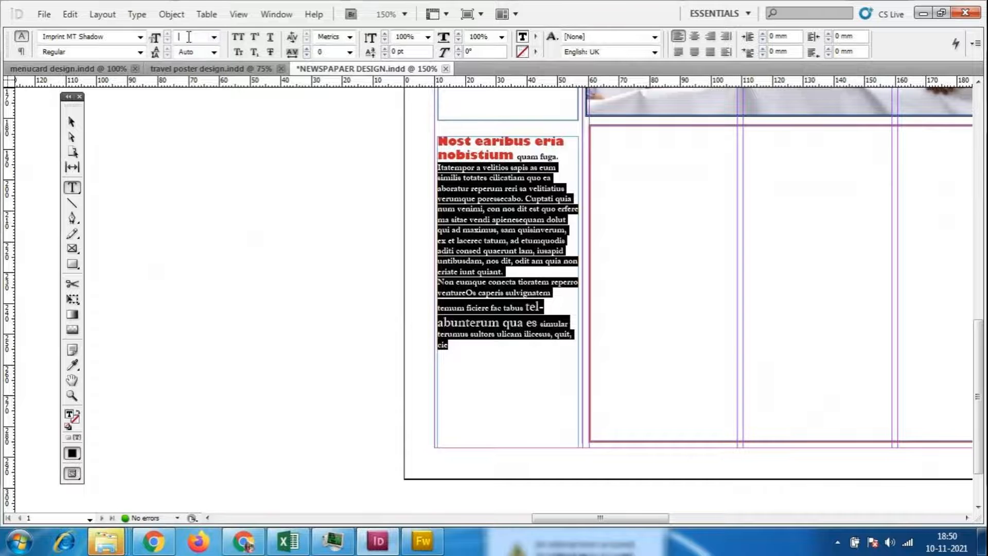
{"action": "left_click", "coordinate": [137, 14]}
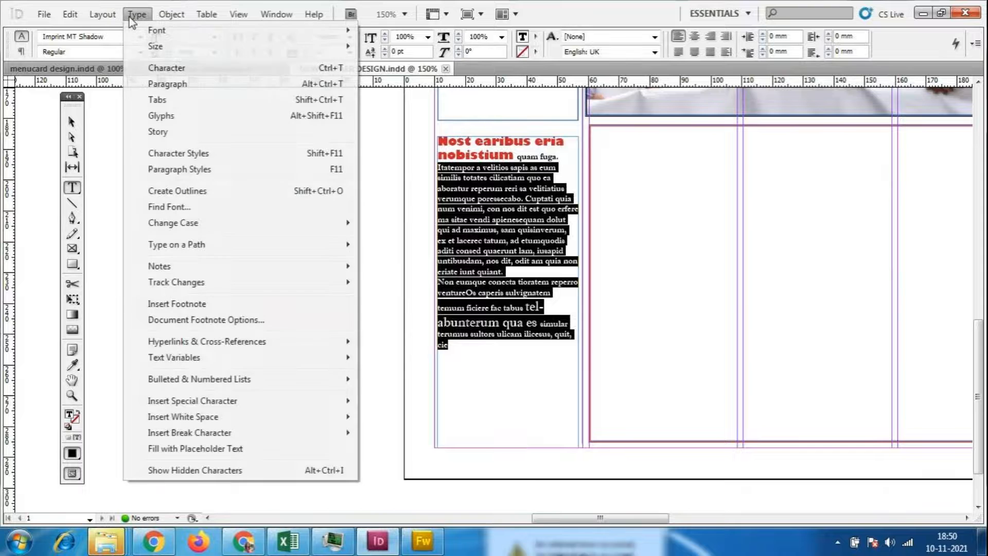
{"action": "left_click", "coordinate": [175, 448]}
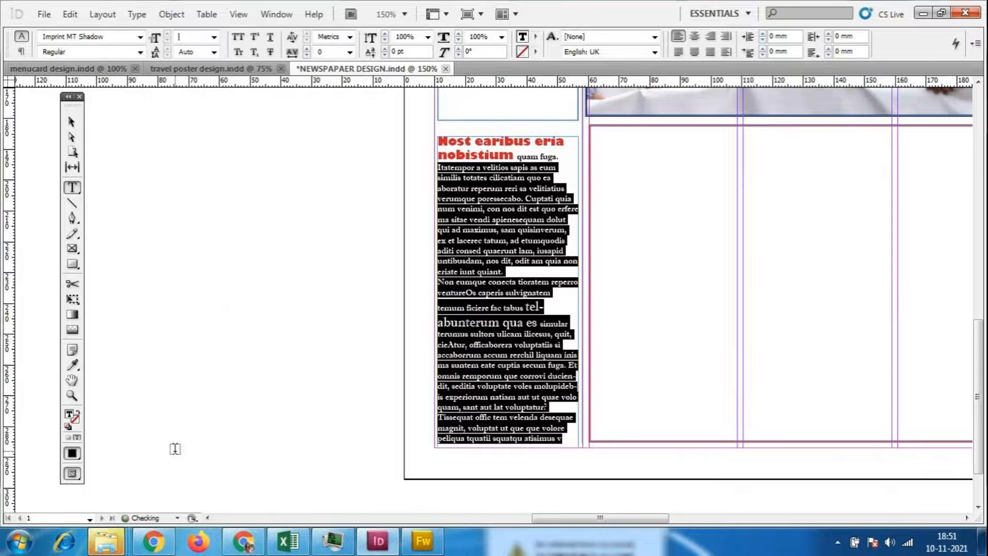
{"action": "left_click", "coordinate": [576, 386]}
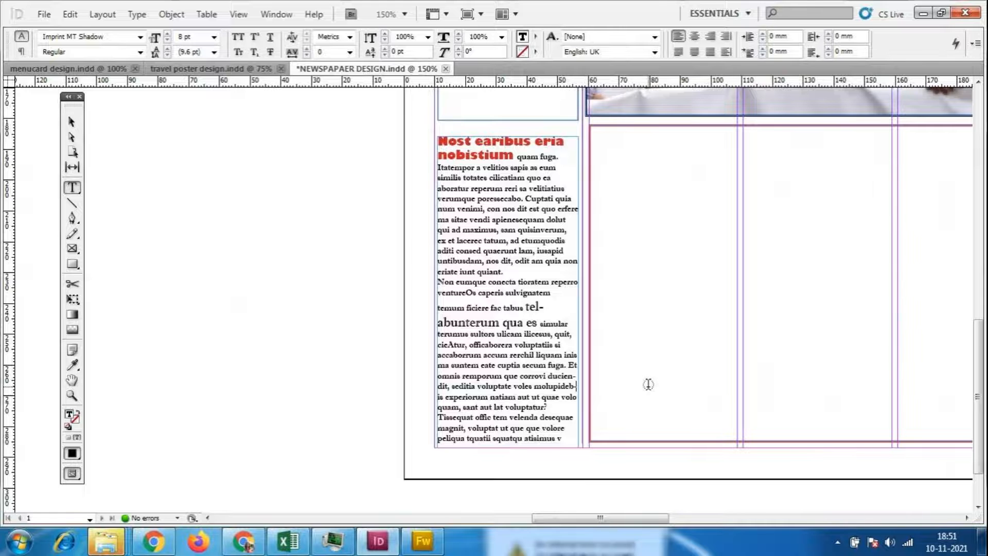
- Draw a text frame about 40.5 by 59.5 mm inside the empty box below NEWS WORLD and fill it with placeholder text
{"action": "scroll", "coordinate": [633, 406], "scroll_direction": "up", "scroll_amount": 5}
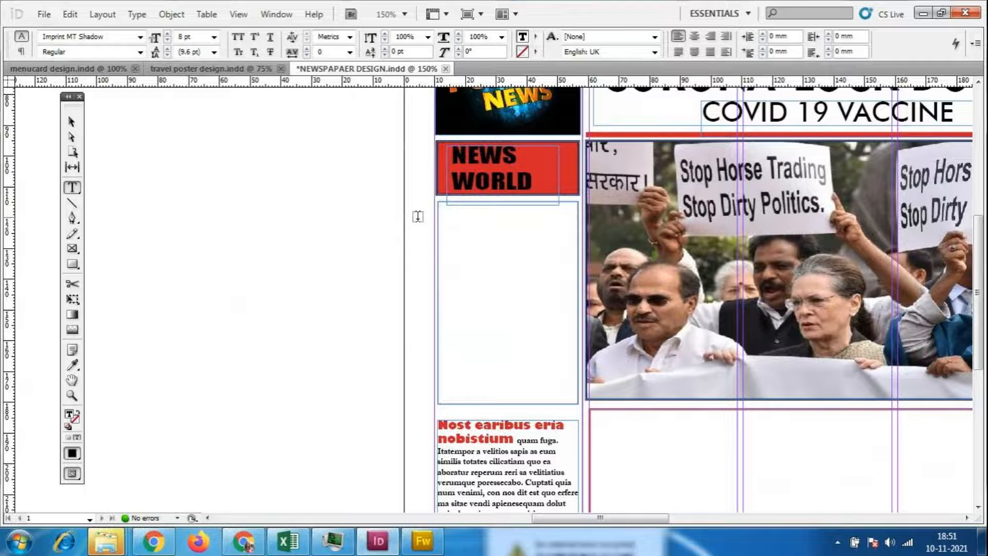
{"action": "left_click_drag", "start_coordinate": [443, 211], "coordinate": [568, 395]}
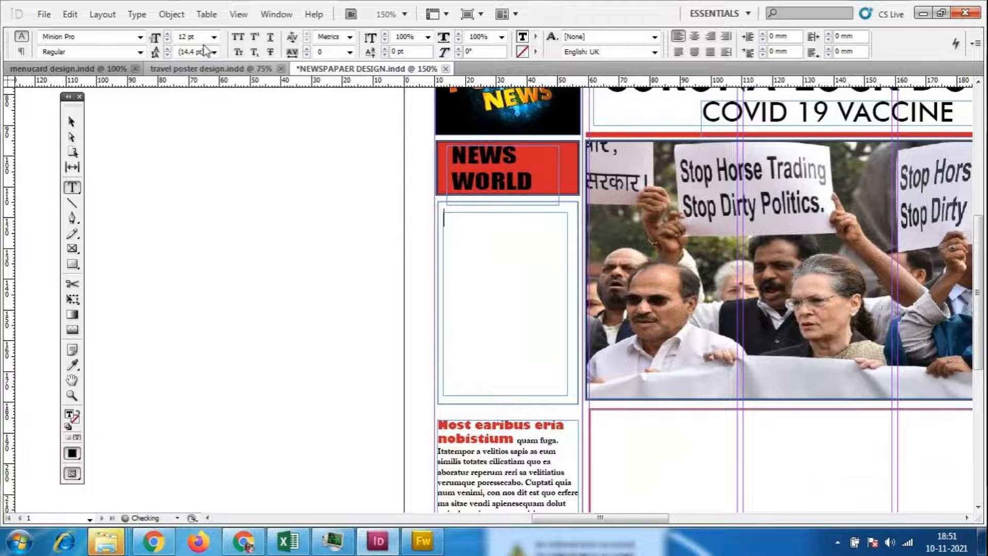
{"action": "left_click", "coordinate": [137, 14]}
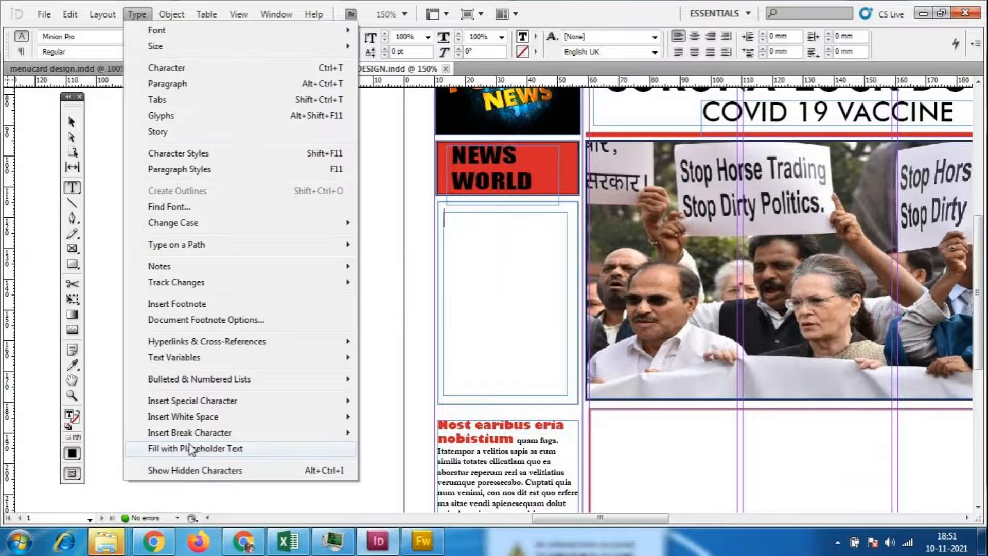
{"action": "left_click", "coordinate": [190, 448]}
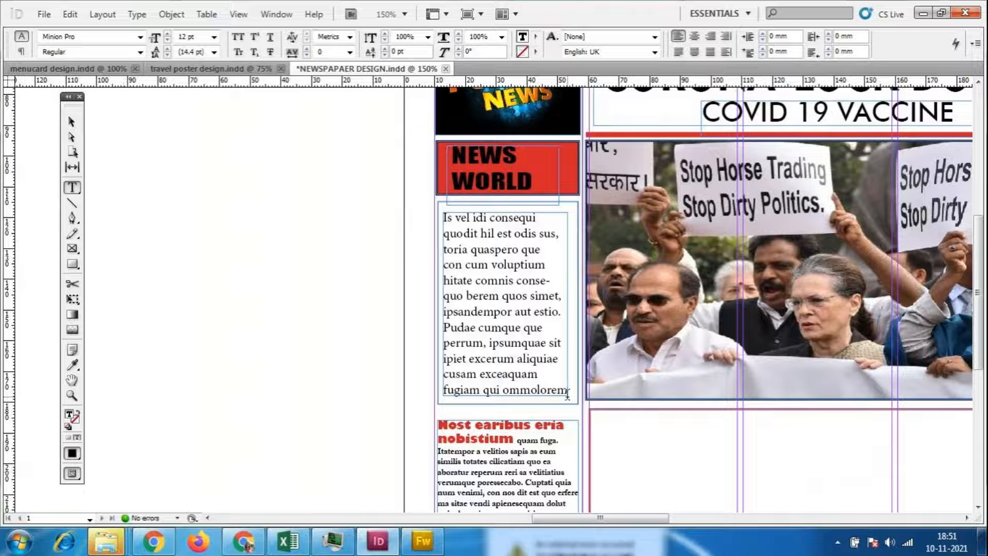
- Set all text in the frame below NEWS WORLD to 8 pt and fill its leftover space with placeholder text
{"action": "key", "text": "ctrl+a"}
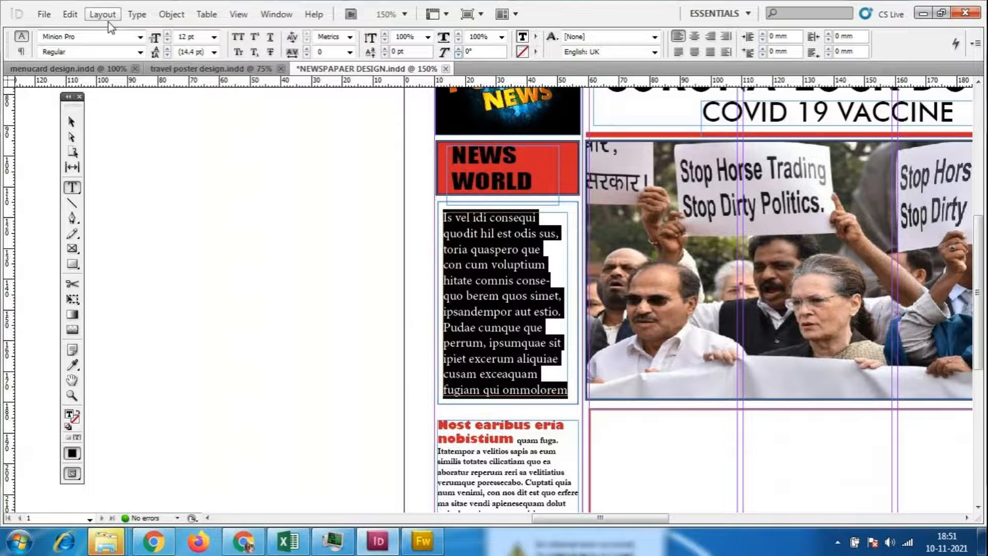
{"action": "key", "text": "ctrl+6"}
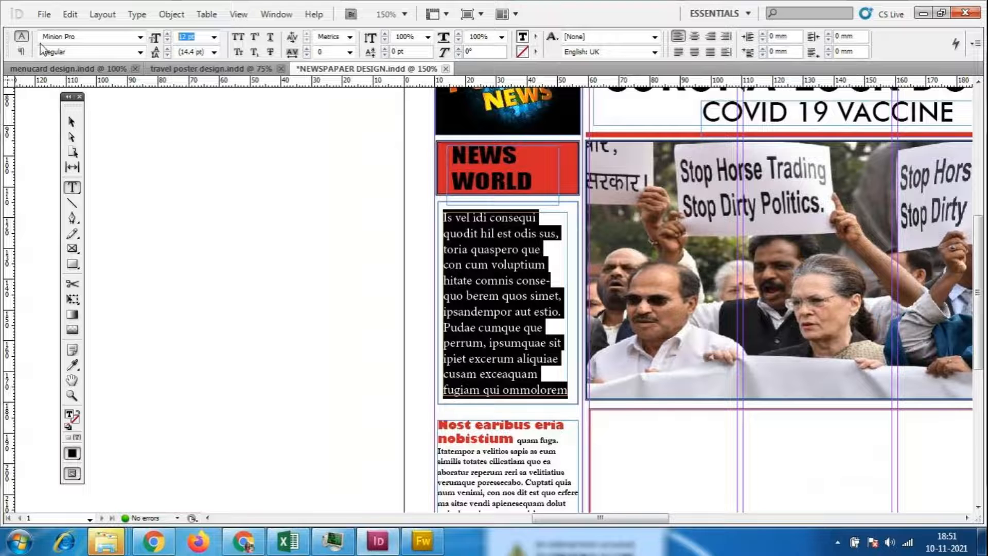
{"action": "type", "text": "8"}
{"action": "key", "text": "Return"}
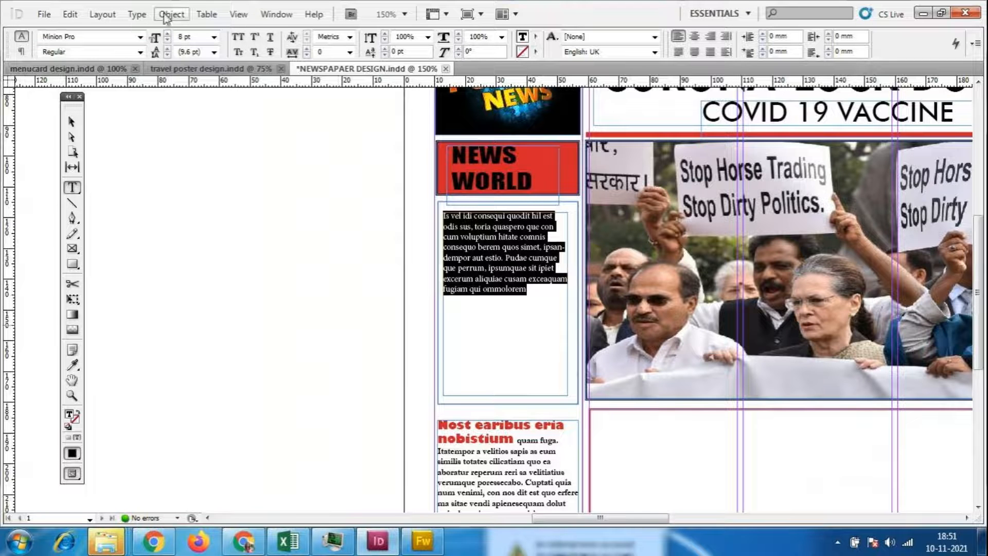
{"action": "left_click", "coordinate": [136, 14]}
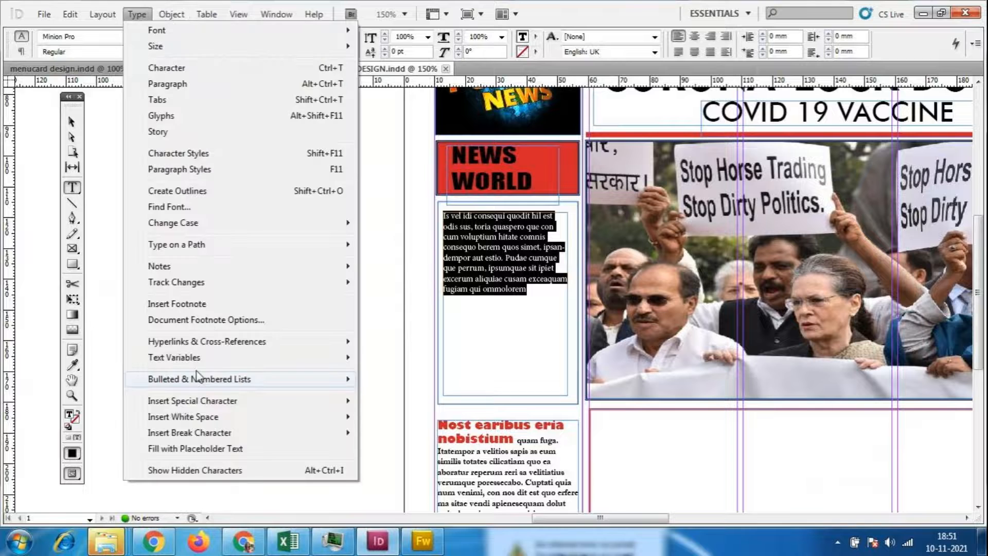
{"action": "left_click", "coordinate": [208, 448]}
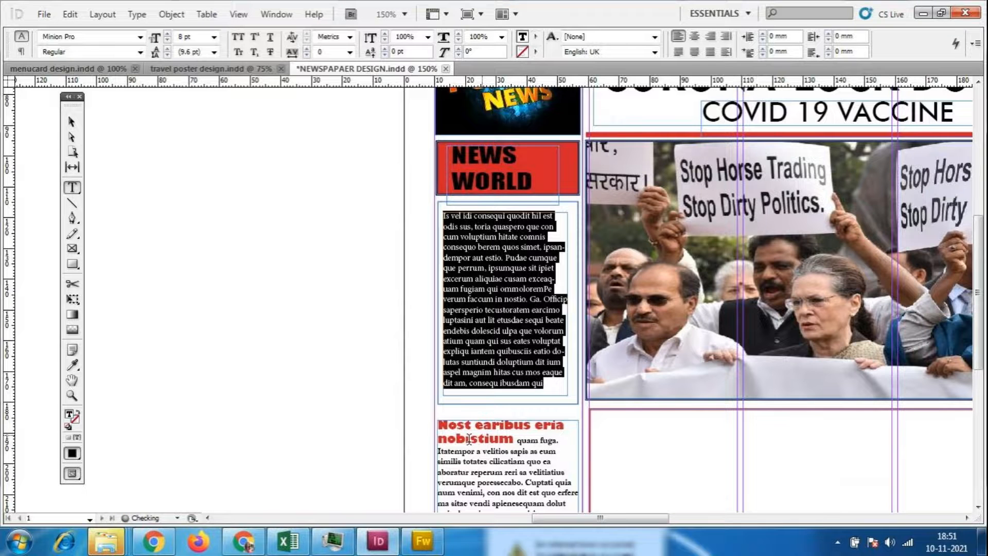
- Color the two lines from "que perrum" to "exceaq" in the box below NEWS WORLD cyan
{"action": "left_click", "coordinate": [458, 207]}
{"action": "left_click_drag", "start_coordinate": [443, 268], "coordinate": [554, 278]}
{"action": "left_click", "coordinate": [535, 37]}
{"action": "left_click", "coordinate": [577, 78]}
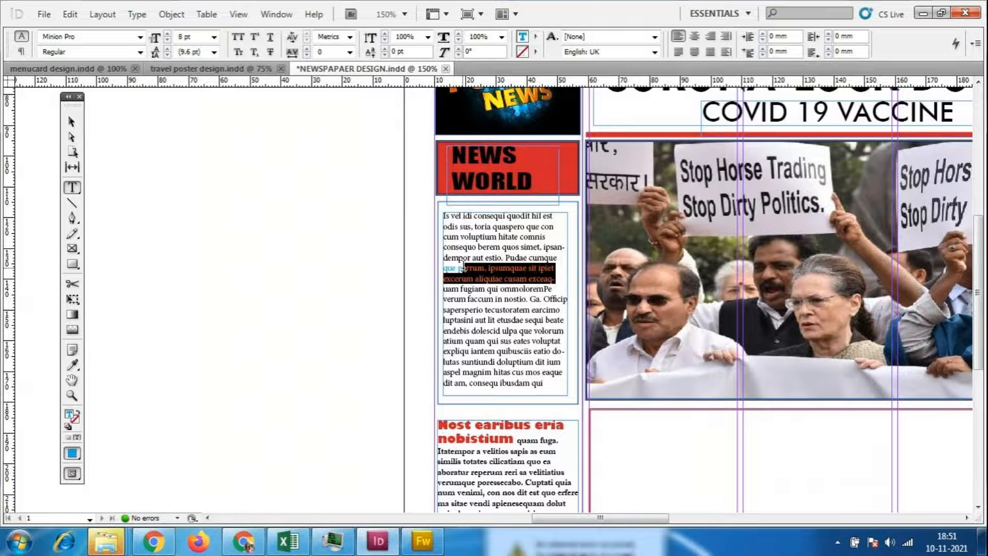
- Try News706 BT on the cyan words, and replace it with the Perpetua Titling MT font
{"action": "left_click", "coordinate": [140, 37]}
{"action": "left_click", "coordinate": [229, 257]}
{"action": "left_click", "coordinate": [140, 36]}
{"action": "scroll", "coordinate": [217, 230], "scroll_direction": "down", "scroll_amount": 9}
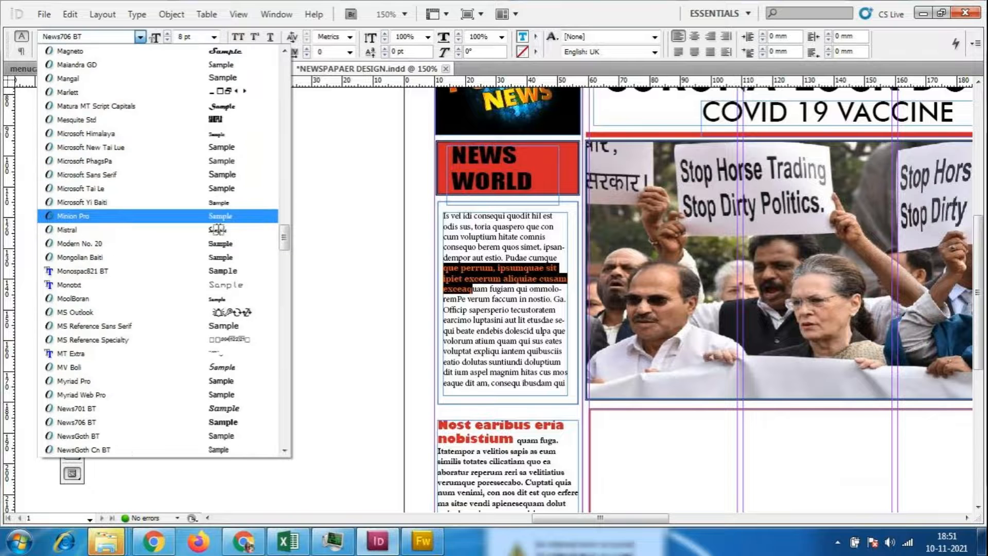
{"action": "scroll", "coordinate": [211, 293], "scroll_direction": "down", "scroll_amount": 4}
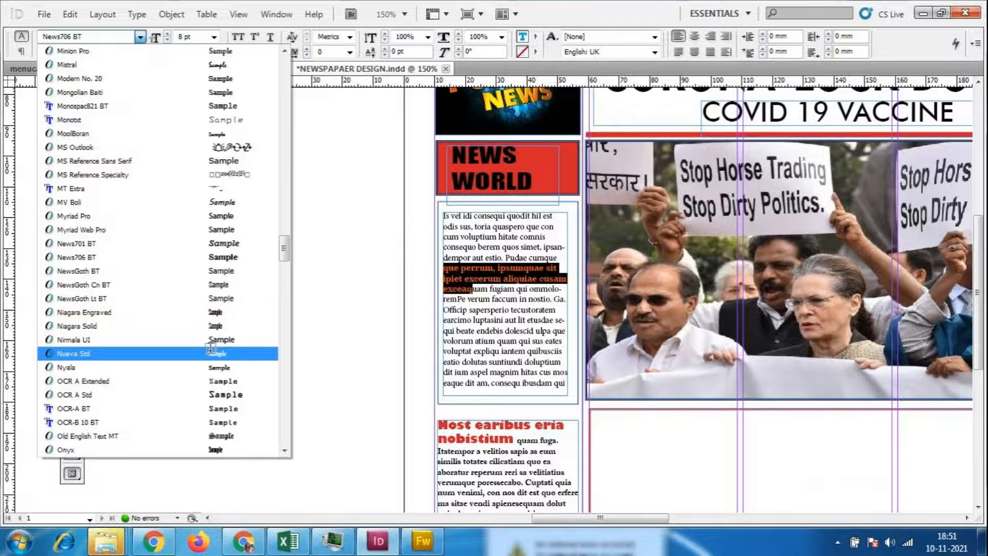
{"action": "scroll", "coordinate": [210, 349], "scroll_direction": "down", "scroll_amount": 5}
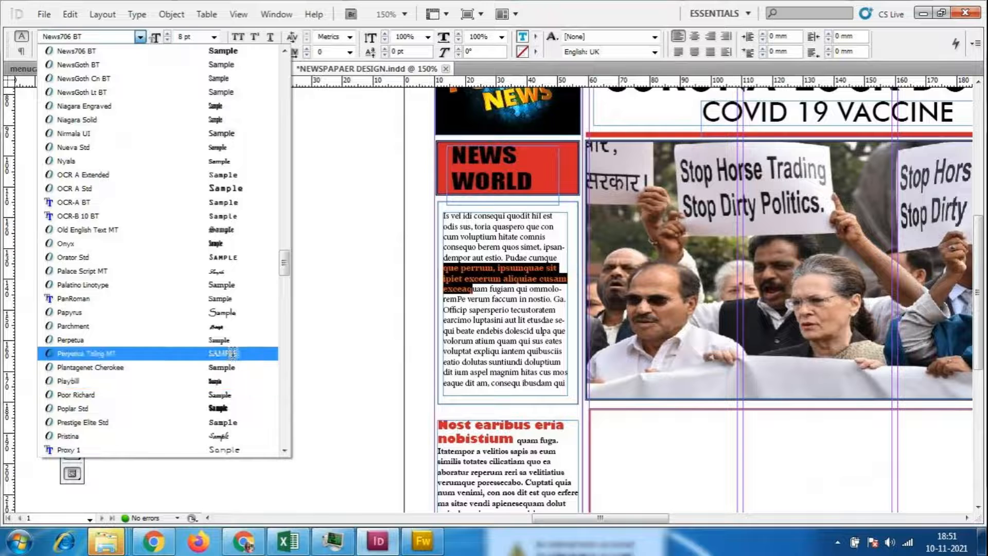
{"action": "left_click", "coordinate": [232, 353]}
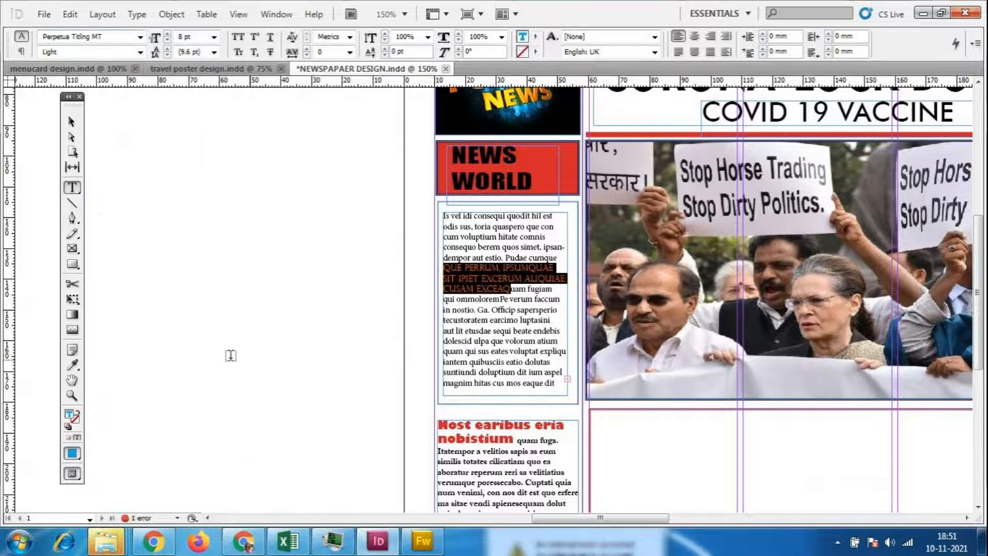
- Color the highlighted words from "que perrum" to "exceaq" dark blue
{"action": "left_click", "coordinate": [432, 272]}
{"action": "left_click_drag", "start_coordinate": [509, 290], "coordinate": [432, 262]}
{"action": "left_click", "coordinate": [535, 37]}
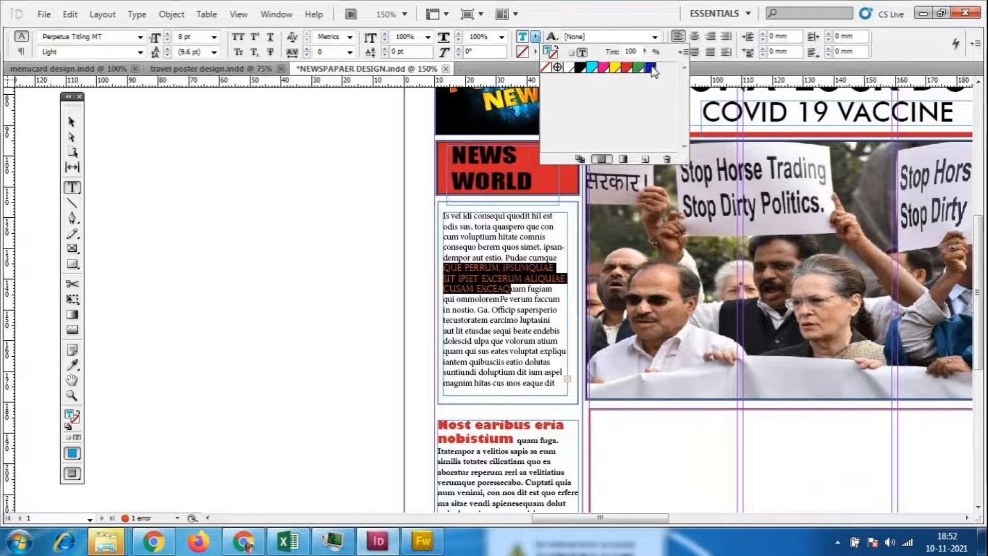
{"action": "left_click", "coordinate": [573, 298]}
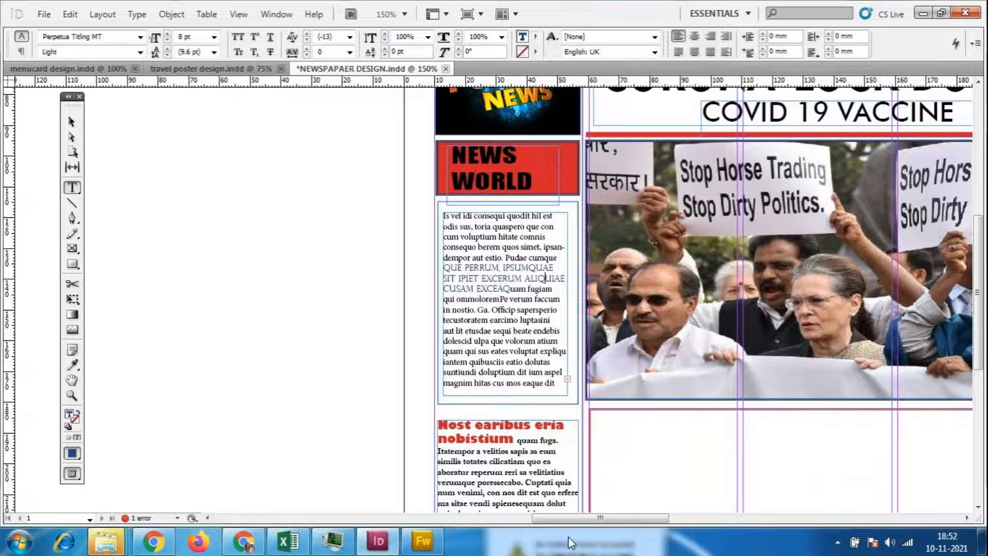
- Format the passage from "que perrum" through "ommoloremPe v" in Berlin Sans FB Demi at 11 pt
{"action": "left_click_drag", "start_coordinate": [513, 298], "coordinate": [432, 261]}
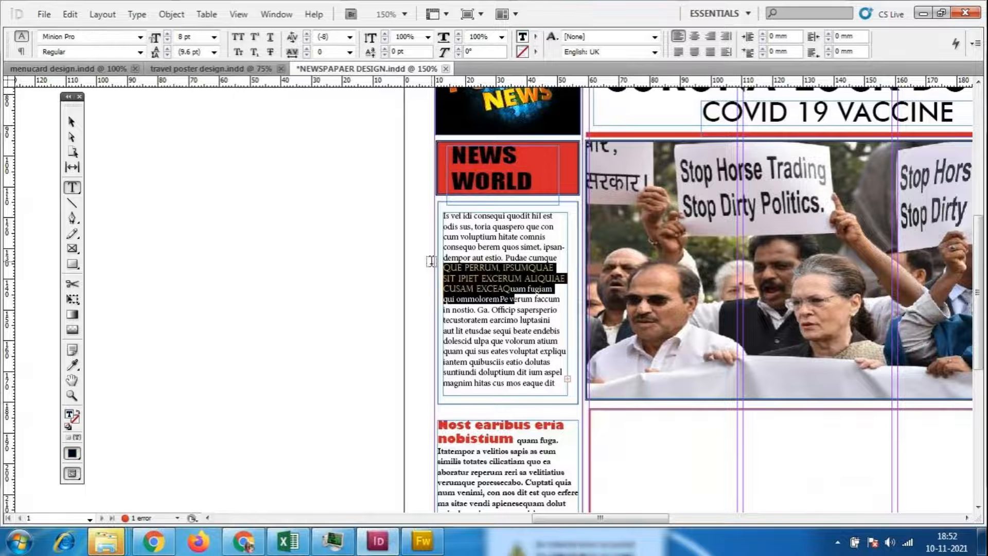
{"action": "left_click", "coordinate": [140, 36]}
{"action": "scroll", "coordinate": [205, 257], "scroll_direction": "up", "scroll_amount": 5}
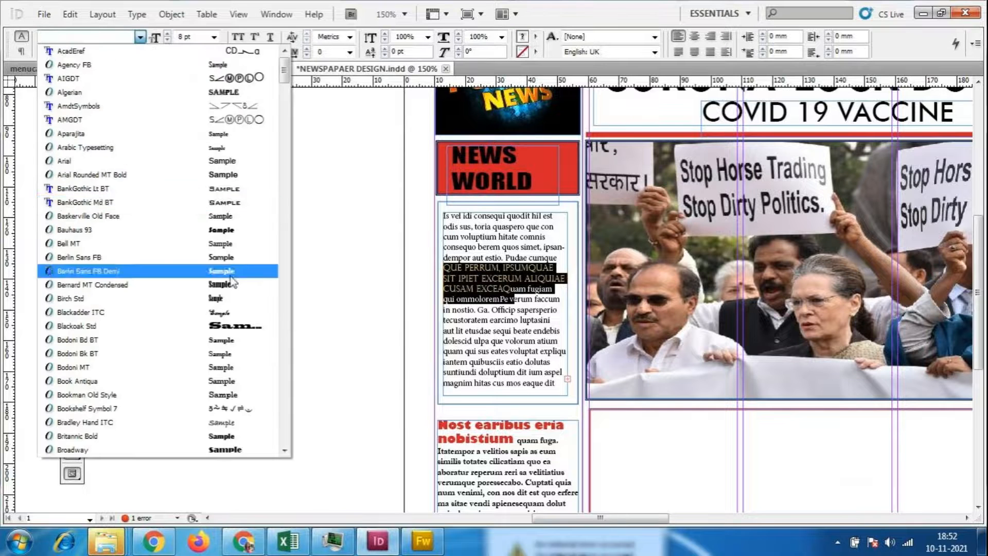
{"action": "left_click", "coordinate": [232, 281]}
{"action": "left_click", "coordinate": [213, 37]}
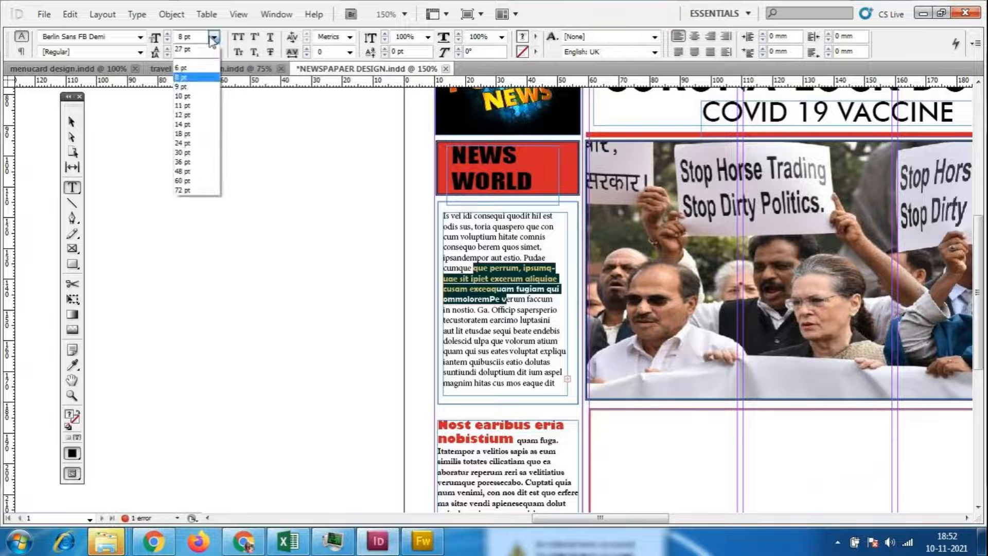
{"action": "left_click", "coordinate": [186, 105]}
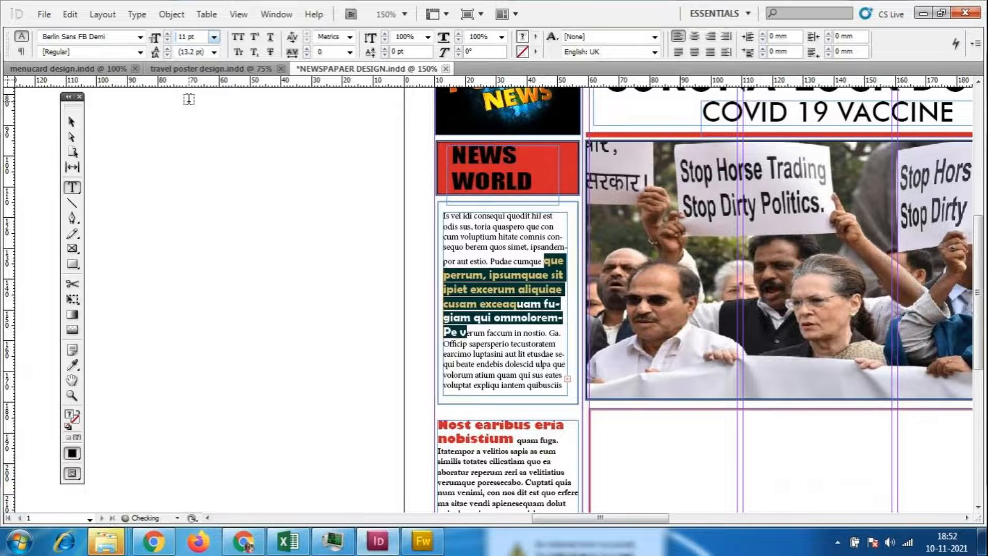
{"action": "left_click", "coordinate": [493, 368]}
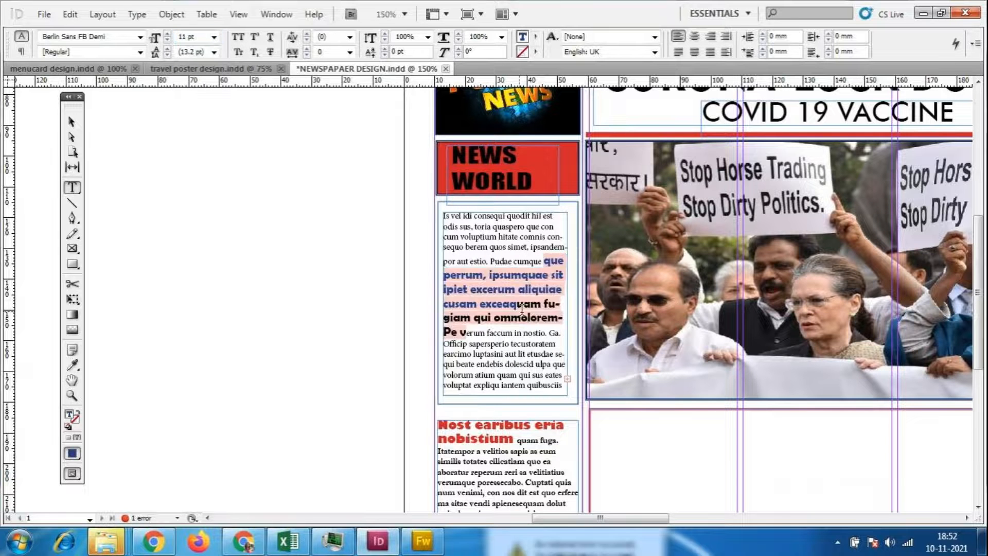
- Enlarge the text frame below NEWS WORLD at its upper, right and lower edges to about 42.5 by 64.7 mm
{"action": "mouse_move", "coordinate": [655, 523]}
{"action": "left_mouse_down"}
{"action": "mouse_move", "coordinate": [647, 523]}
{"action": "mouse_move", "coordinate": [687, 523]}
{"action": "mouse_move", "coordinate": [663, 519]}
{"action": "left_mouse_up"}
{"action": "left_click", "coordinate": [71, 122]}
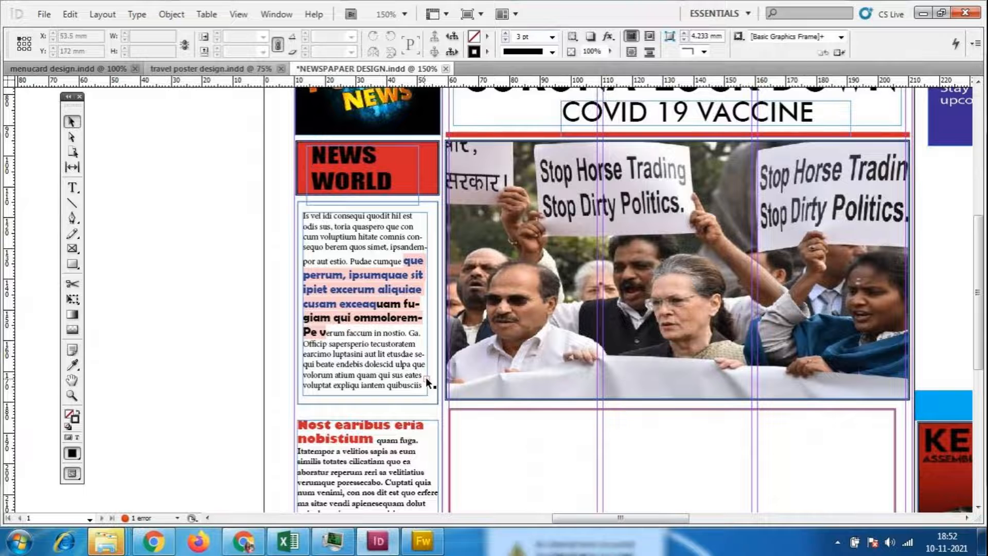
{"action": "left_click", "coordinate": [402, 394]}
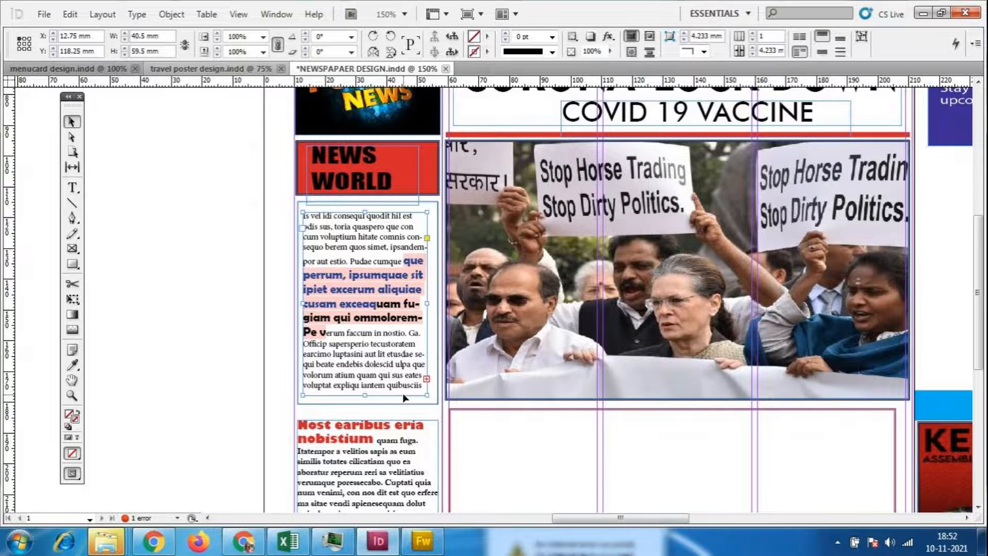
{"action": "key", "text": "ctrl+equal"}
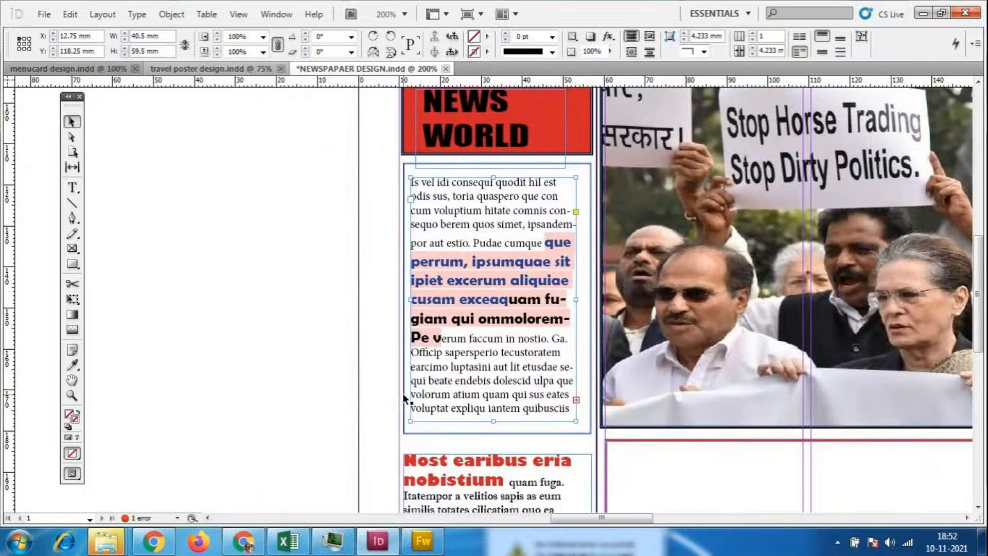
{"action": "left_click_drag", "start_coordinate": [494, 176], "coordinate": [493, 168]}
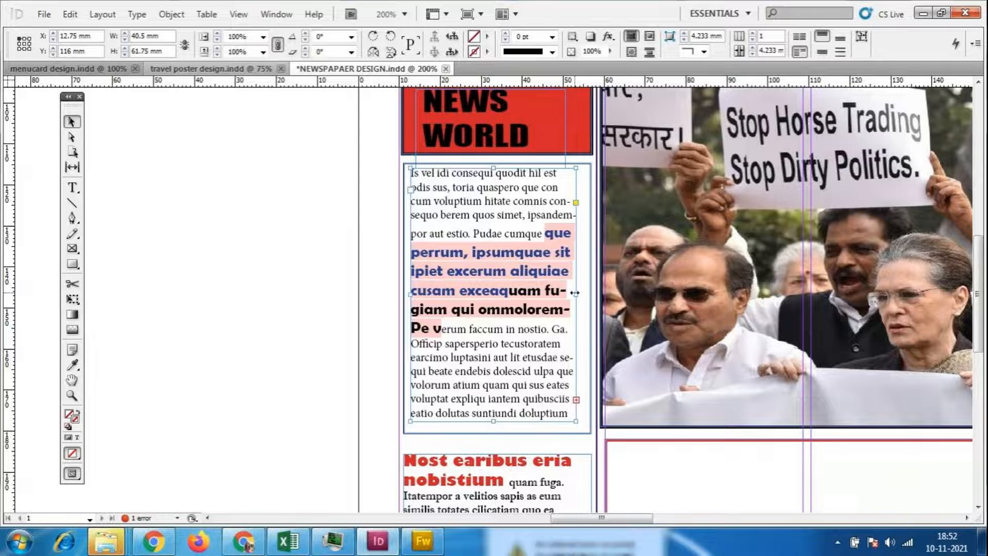
{"action": "left_click_drag", "start_coordinate": [575, 293], "coordinate": [585, 293]}
{"action": "left_click_drag", "start_coordinate": [496, 426], "coordinate": [497, 432]}
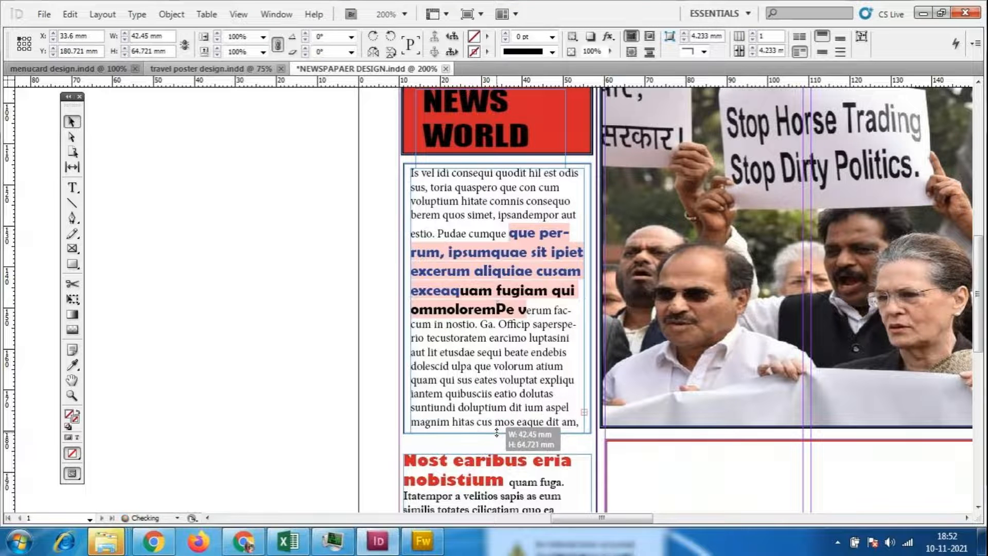
{"action": "left_click_drag", "start_coordinate": [578, 511], "coordinate": [602, 516]}
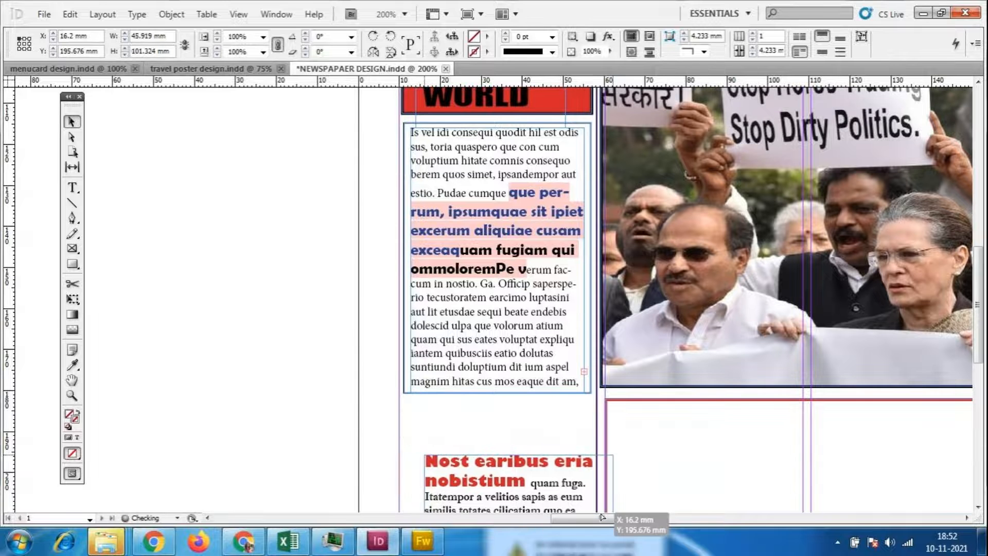
{"action": "key", "text": "ctrl+z"}
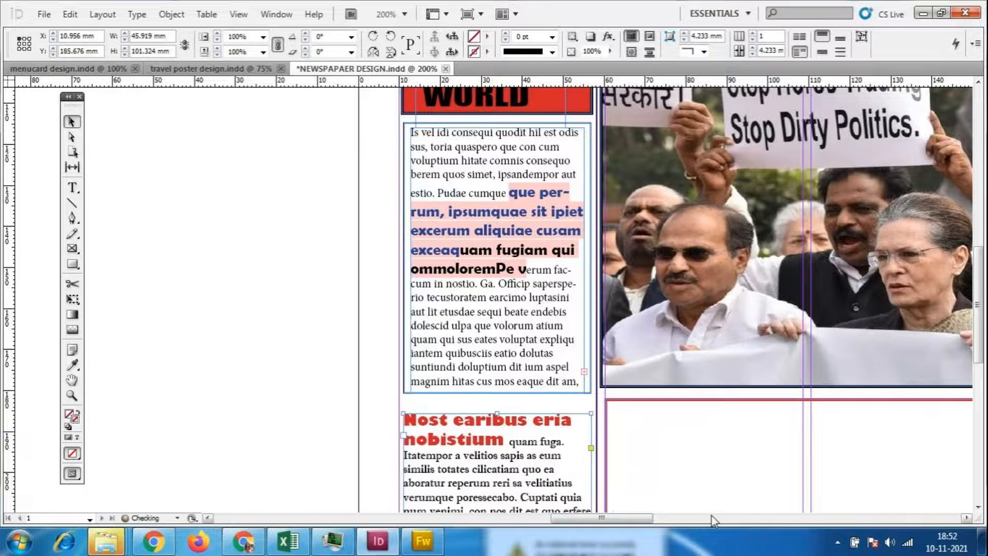
{"action": "scroll", "coordinate": [631, 353], "scroll_direction": "down", "scroll_amount": 5}
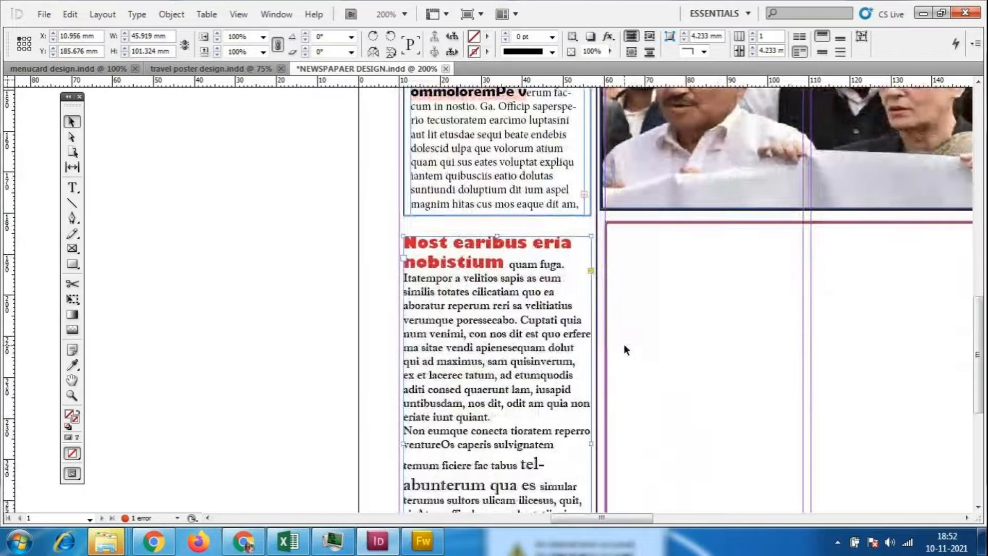
{"action": "scroll", "coordinate": [623, 343], "scroll_direction": "down", "scroll_amount": 4}
{"action": "scroll", "coordinate": [622, 348], "scroll_direction": "up", "scroll_amount": 3}
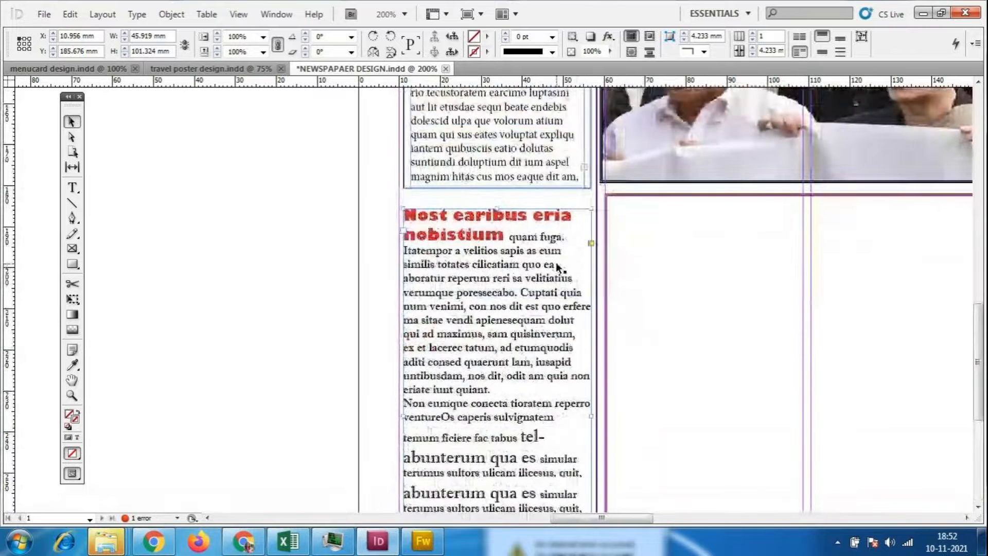
{"action": "scroll", "coordinate": [507, 421], "scroll_direction": "down", "scroll_amount": 6}
{"action": "left_click", "coordinate": [762, 338]}
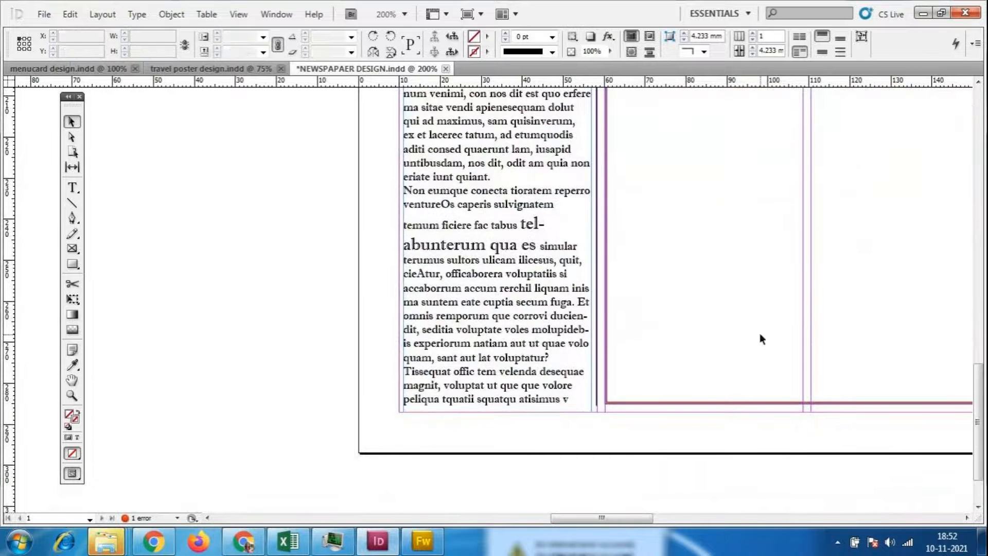
- Save the document, and shorten the vertical line between the red box and the Kerala picture to the bottom margin, about 216.3 mm long
{"action": "left_click", "coordinate": [49, 14]}
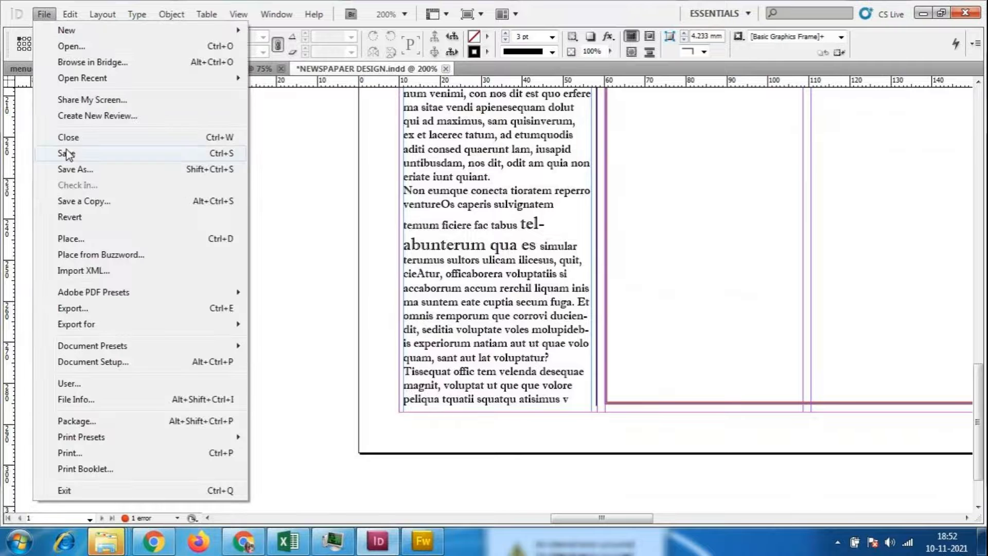
{"action": "left_click", "coordinate": [67, 153]}
{"action": "left_click_drag", "start_coordinate": [598, 518], "coordinate": [628, 520]}
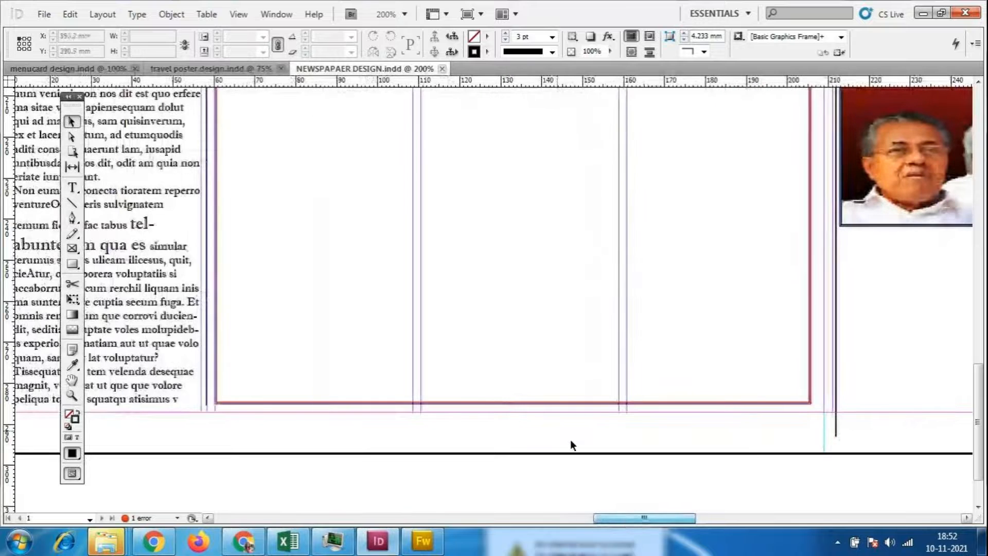
{"action": "left_click", "coordinate": [835, 433]}
{"action": "left_click_drag", "start_coordinate": [835, 439], "coordinate": [836, 412]}
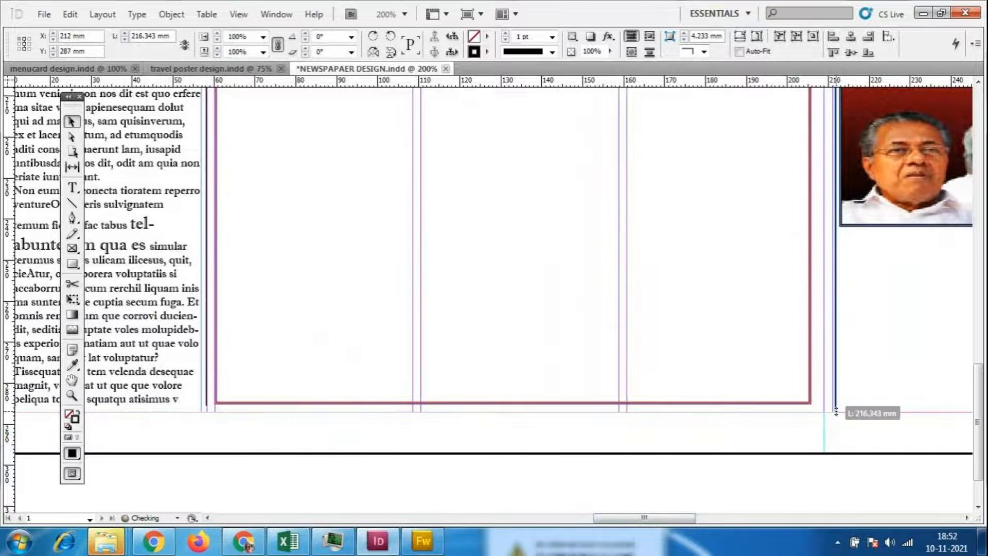
{"action": "left_click", "coordinate": [764, 463]}
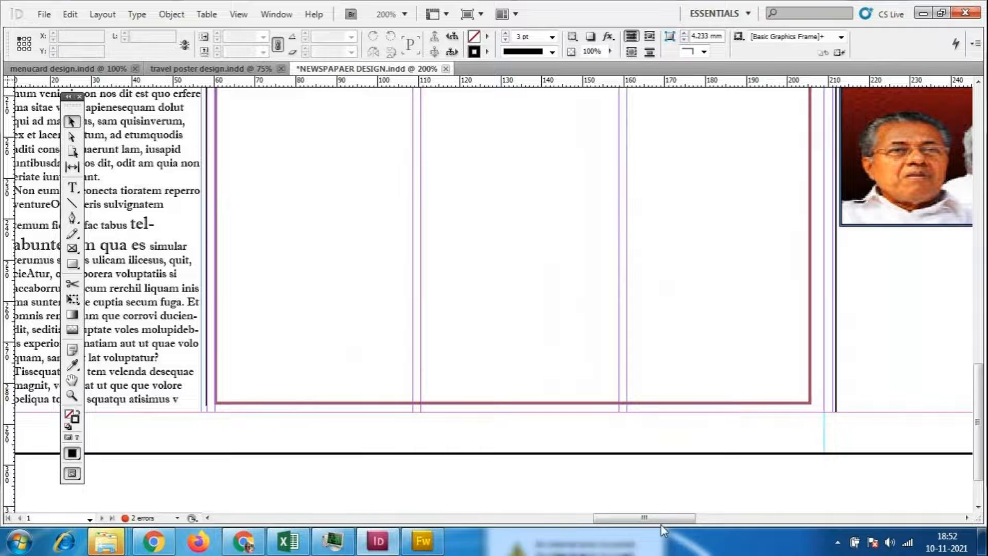
- Extend the vertical line on the right side of the Kerala picture down to the bottom margin, making it 219.5 mm long
{"action": "left_click_drag", "start_coordinate": [658, 518], "coordinate": [737, 518]}
{"action": "left_click", "coordinate": [497, 405]}
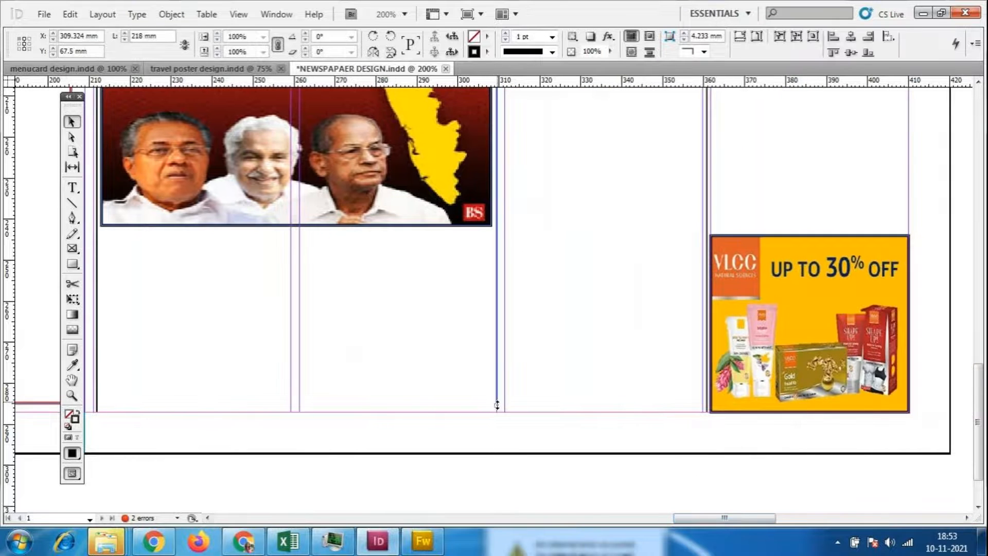
{"action": "left_click_drag", "start_coordinate": [497, 405], "coordinate": [499, 412]}
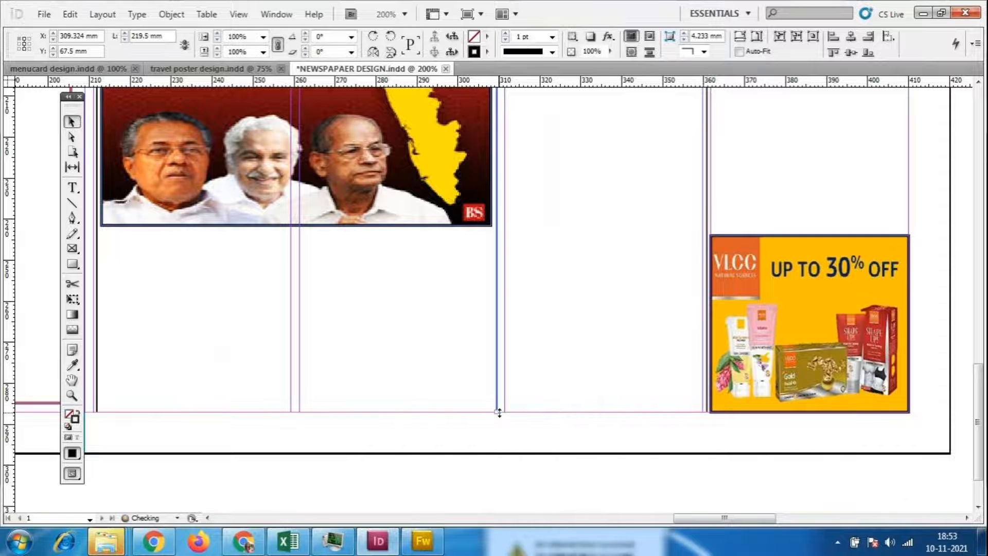
{"action": "left_click", "coordinate": [530, 455]}
- Activate the Type tool and save the newspaper document
{"action": "left_click_drag", "start_coordinate": [749, 517], "coordinate": [641, 518]}
{"action": "scroll", "coordinate": [489, 394], "scroll_direction": "up", "scroll_amount": 10}
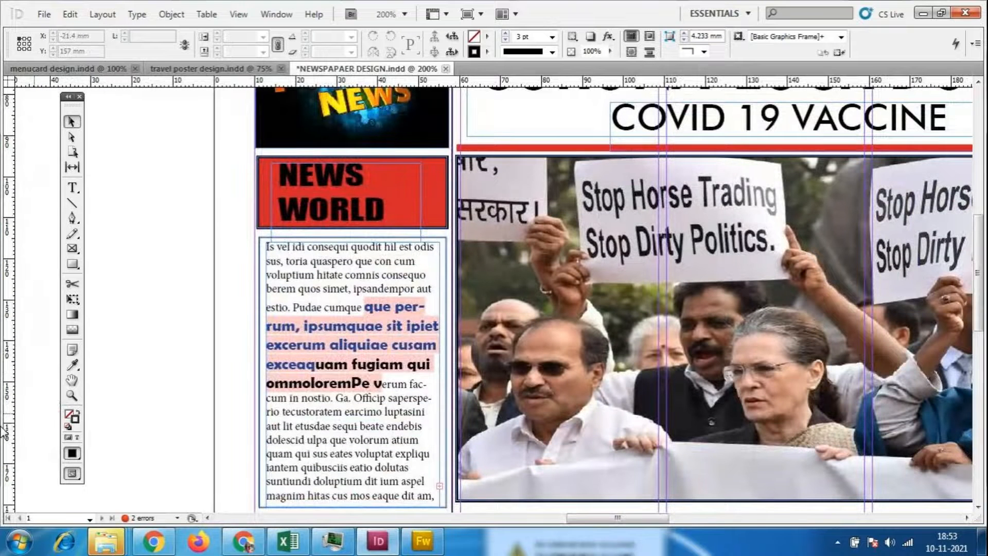
{"action": "key", "text": "ctrl+minus"}
{"action": "key", "text": "ctrl+minus"}
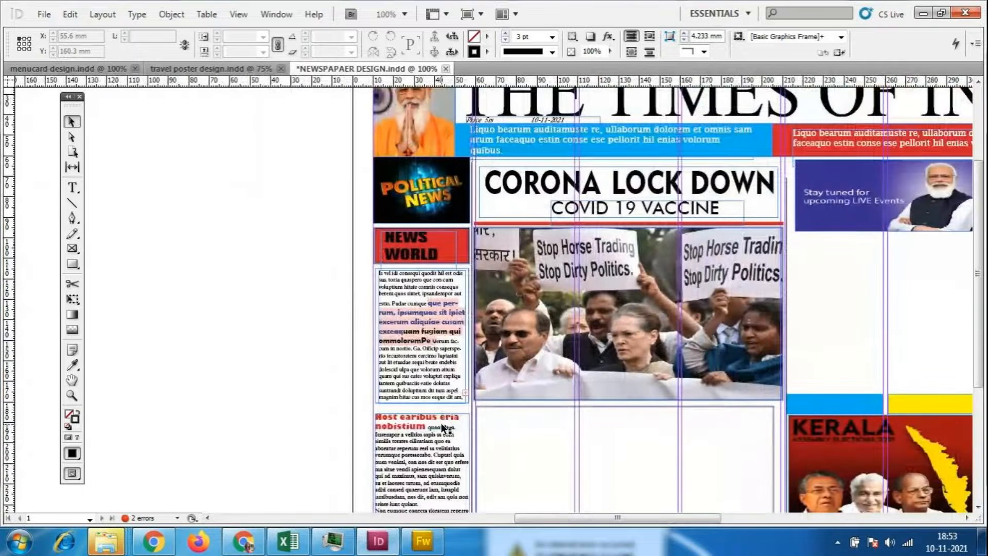
{"action": "scroll", "coordinate": [606, 486], "scroll_direction": "down", "scroll_amount": 4}
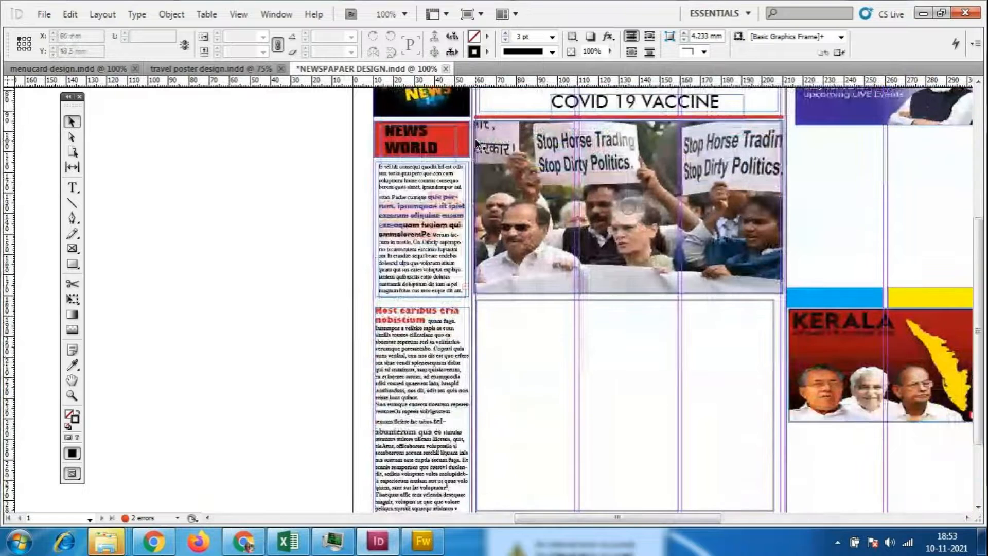
{"action": "scroll", "coordinate": [610, 468], "scroll_direction": "down", "scroll_amount": 4}
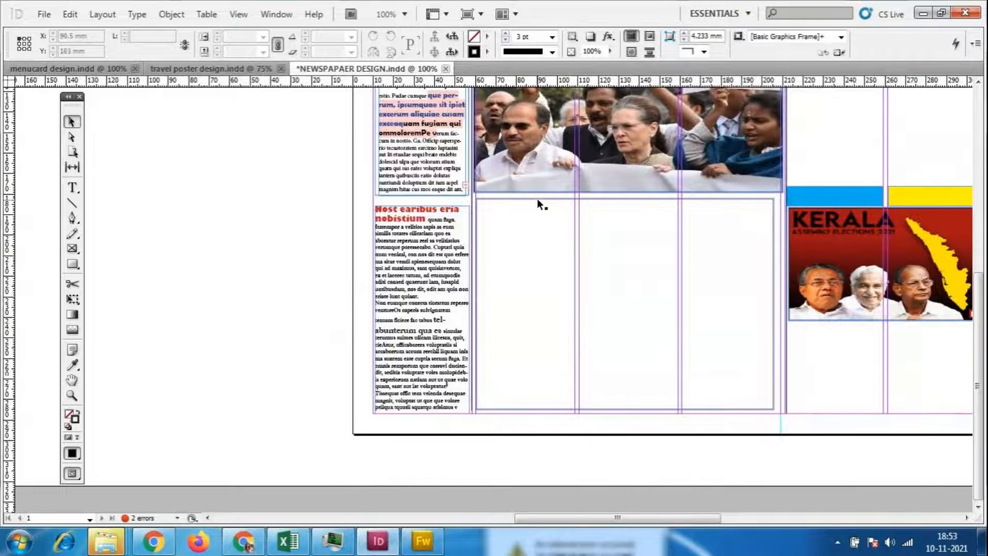
{"action": "left_click", "coordinate": [72, 187]}
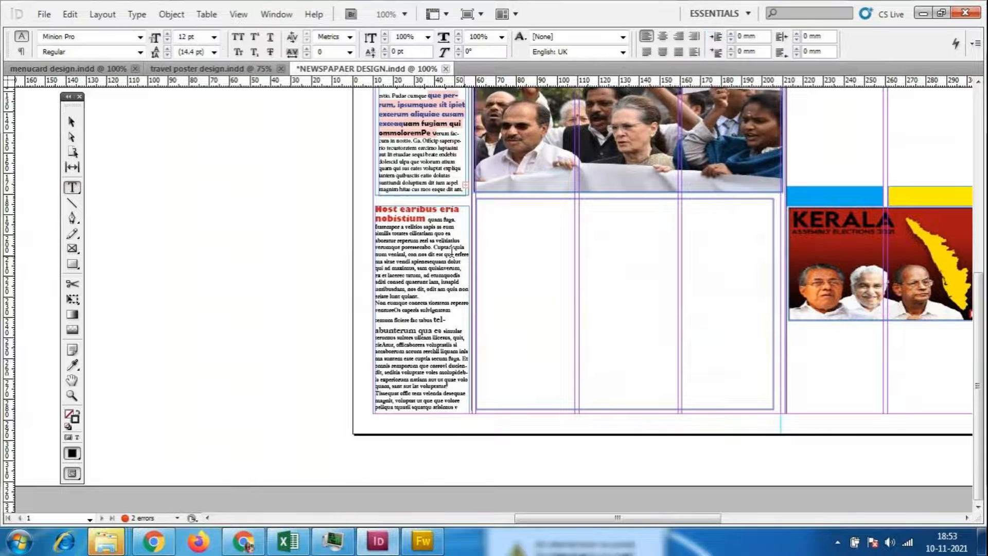
{"action": "left_click", "coordinate": [48, 14]}
{"action": "left_click", "coordinate": [52, 152]}
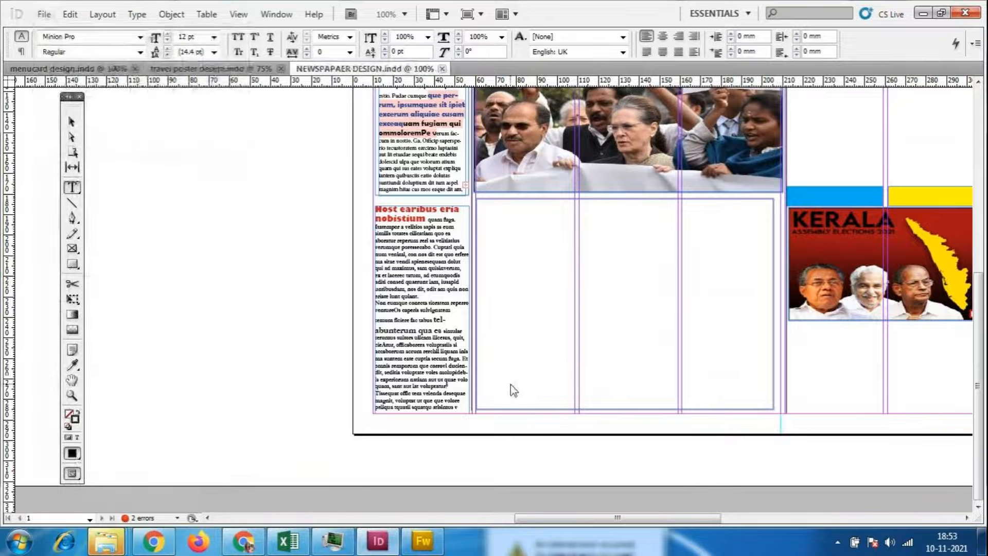
- Create a tall text frame in the first column of the empty box below the protest picture and fill it with placeholder text
{"action": "key", "text": "ctrl+equal"}
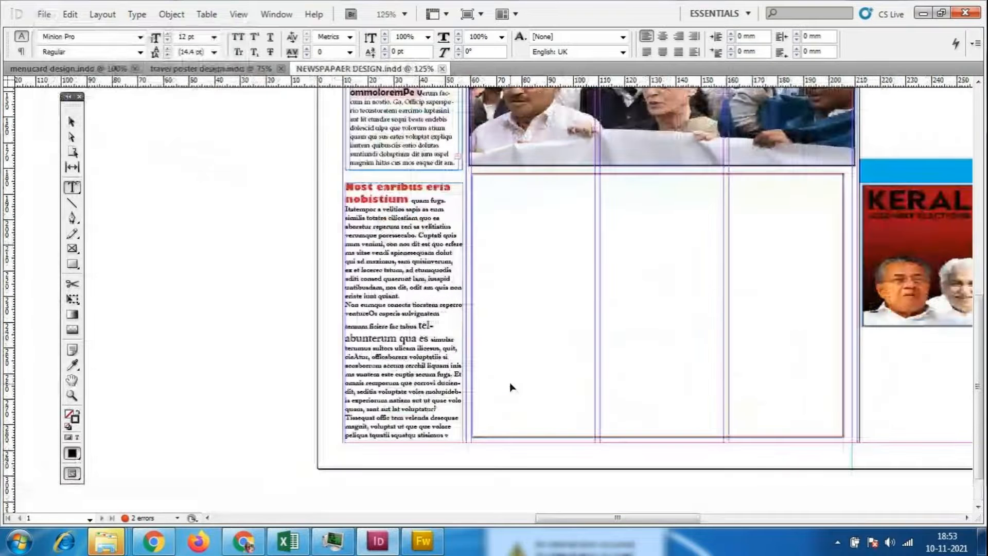
{"action": "key", "text": "ctrl+equal"}
{"action": "left_click_drag", "start_coordinate": [475, 161], "coordinate": [603, 457]}
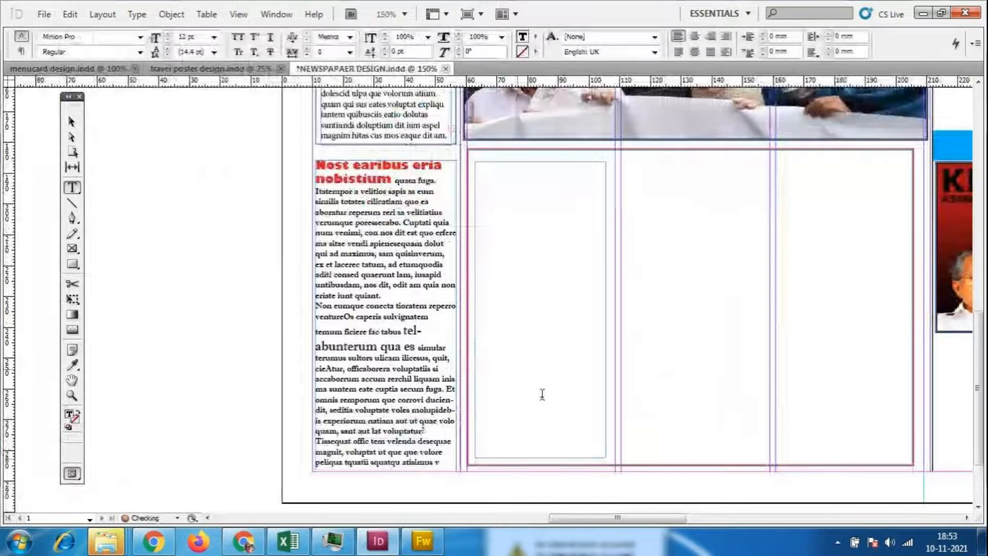
{"action": "left_click", "coordinate": [136, 14]}
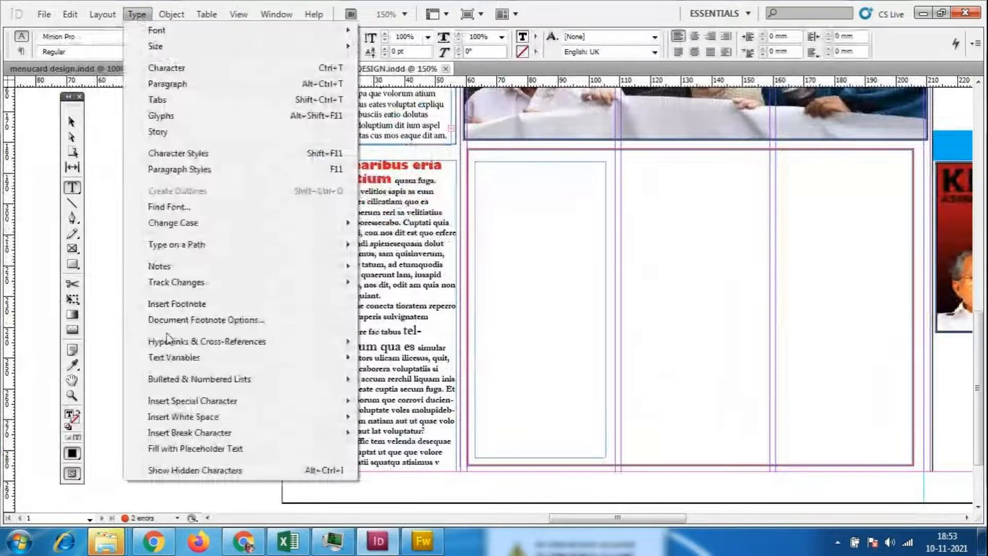
{"action": "left_click", "coordinate": [205, 448]}
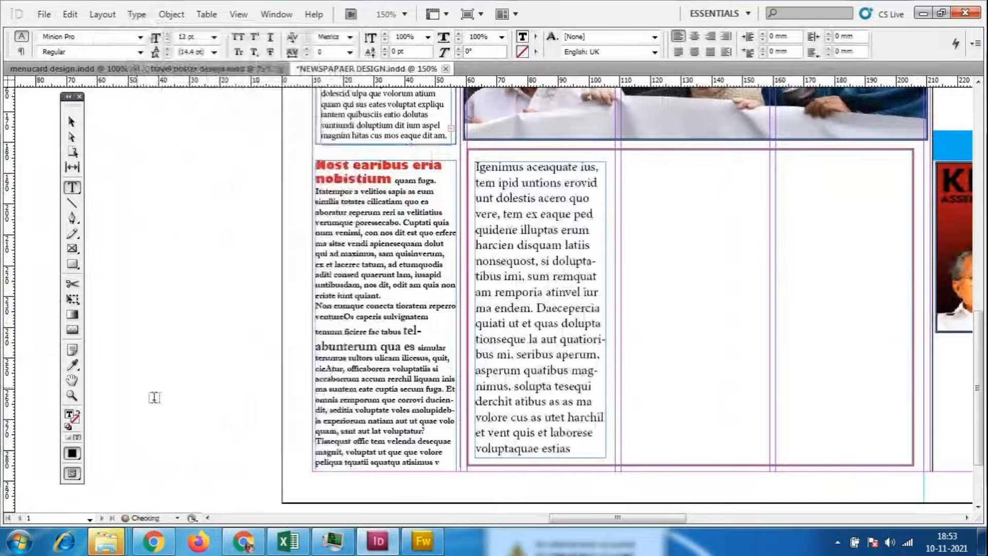
- Set the new frame's text to 8 pt and fill its remaining space with more placeholder text
{"action": "left_click_drag", "start_coordinate": [569, 449], "coordinate": [475, 53]}
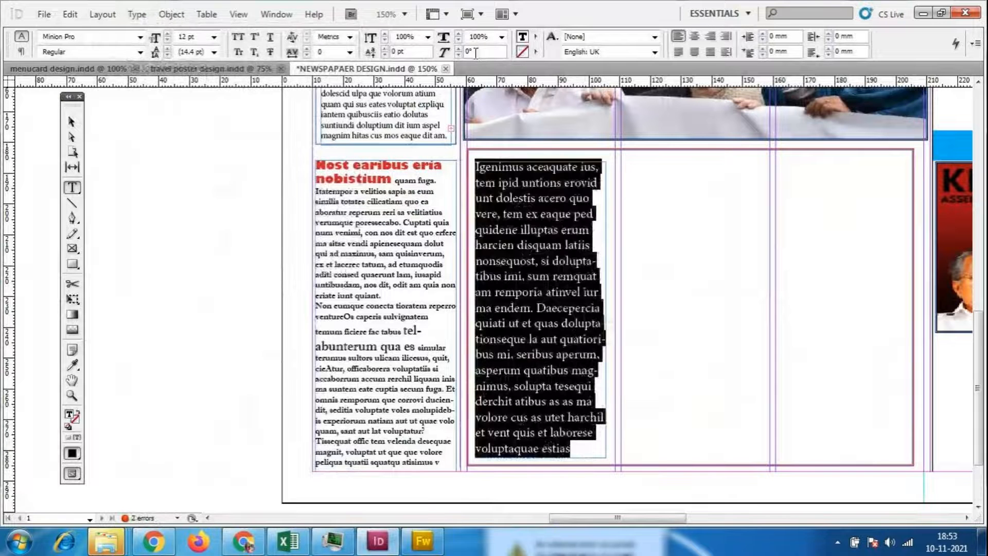
{"action": "triple_click", "coordinate": [187, 36]}
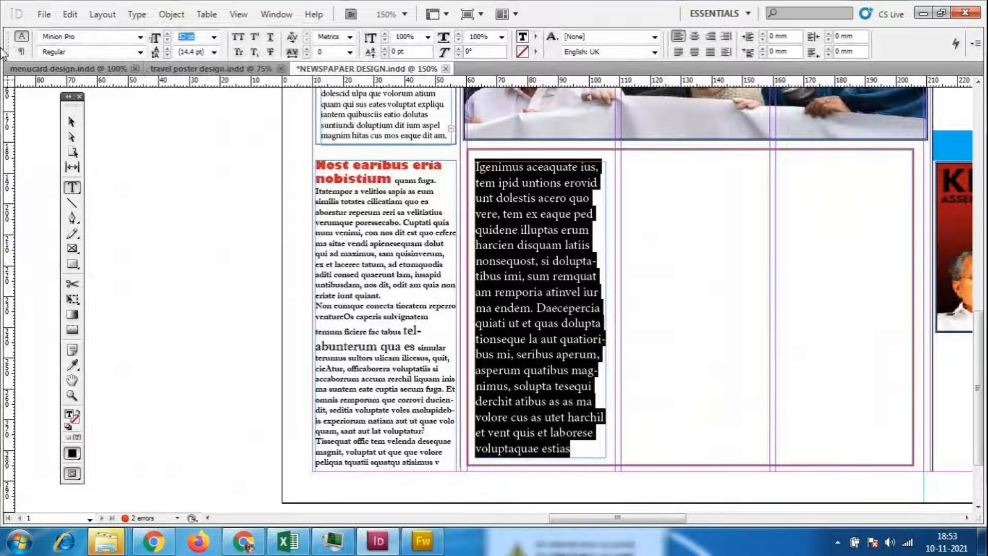
{"action": "type", "text": "8"}
{"action": "key", "text": "Return"}
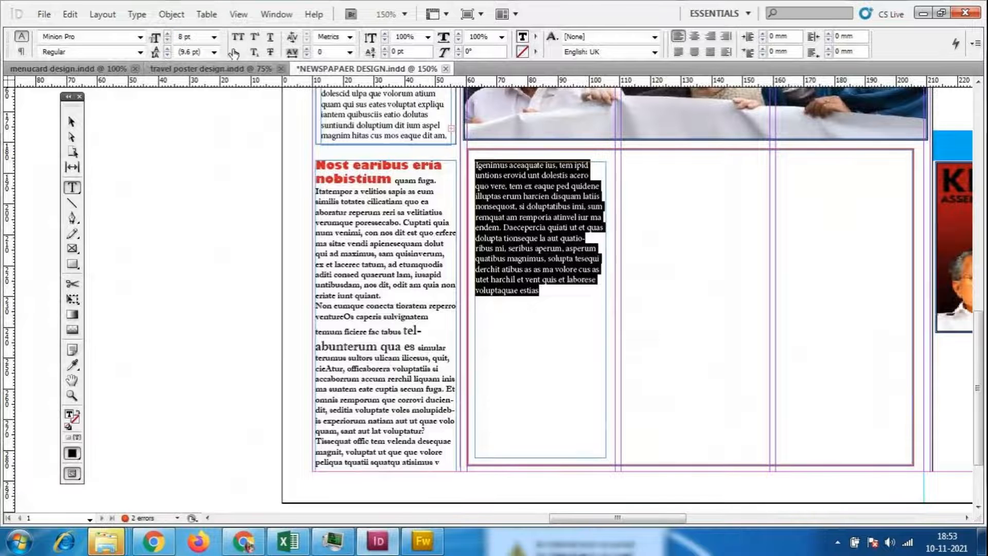
{"action": "left_click", "coordinate": [137, 14]}
{"action": "left_click", "coordinate": [170, 448]}
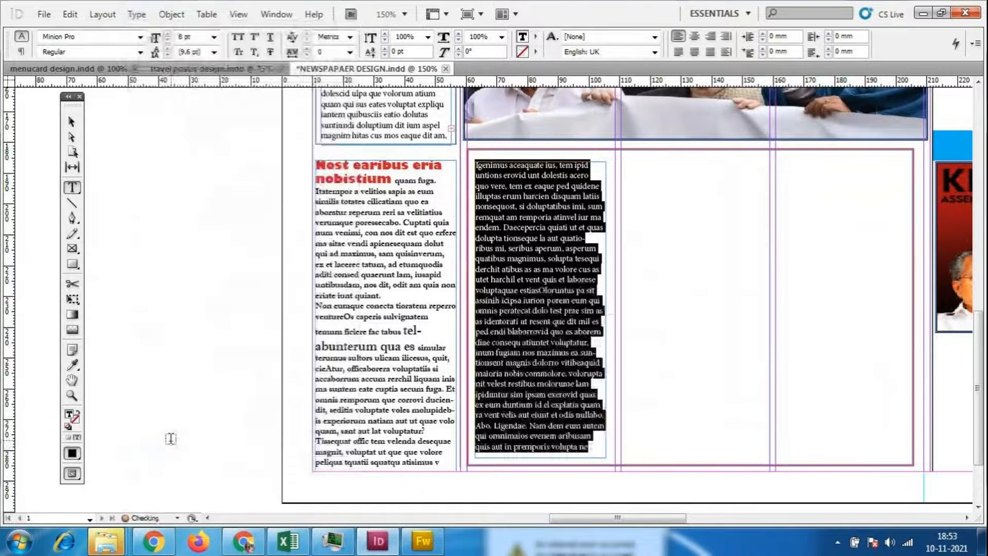
{"action": "left_click", "coordinate": [124, 360]}
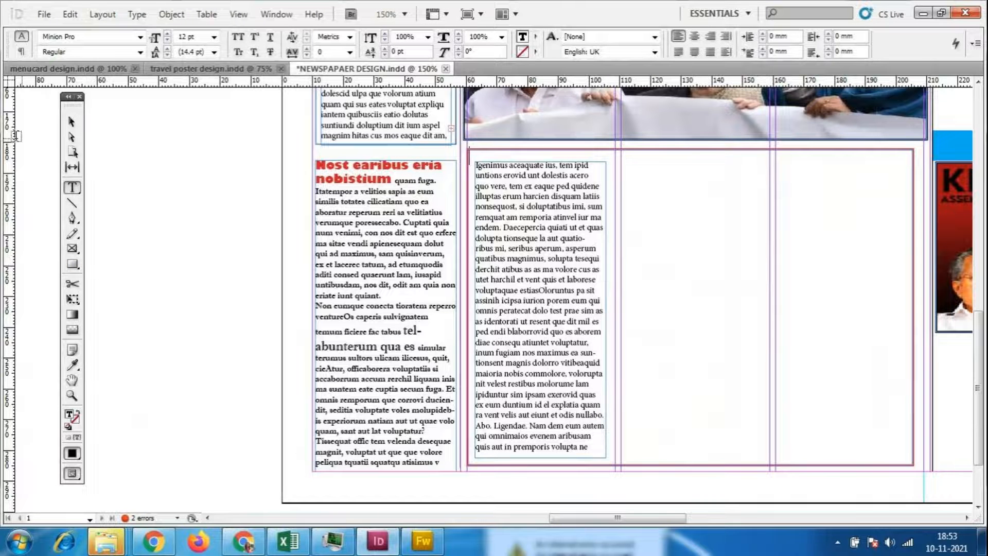
{"action": "left_click", "coordinate": [71, 121]}
{"action": "left_click", "coordinate": [166, 226]}
- Apply a drop cap three lines high to all the placeholder text in the new frame
{"action": "double_click", "coordinate": [523, 190]}
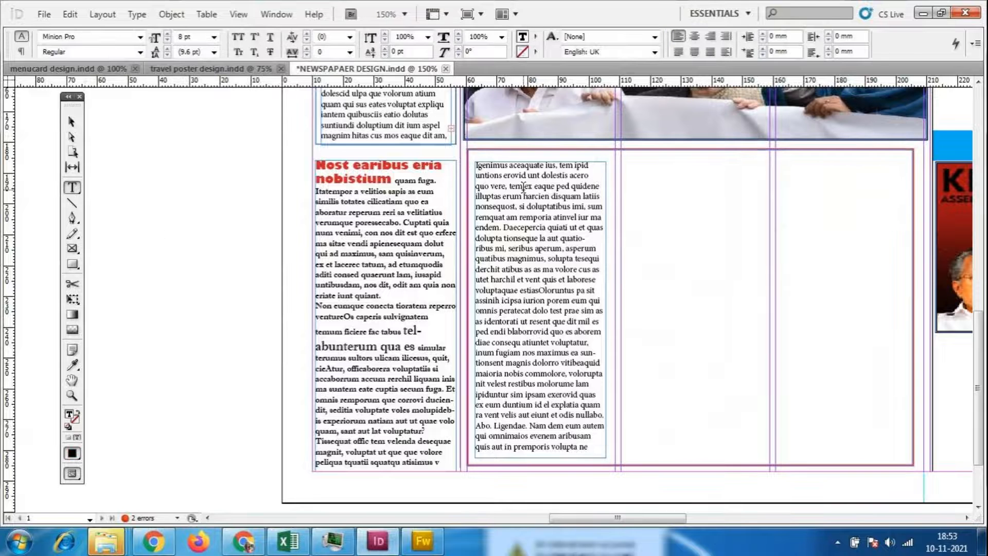
{"action": "left_click_drag", "start_coordinate": [475, 165], "coordinate": [596, 450]}
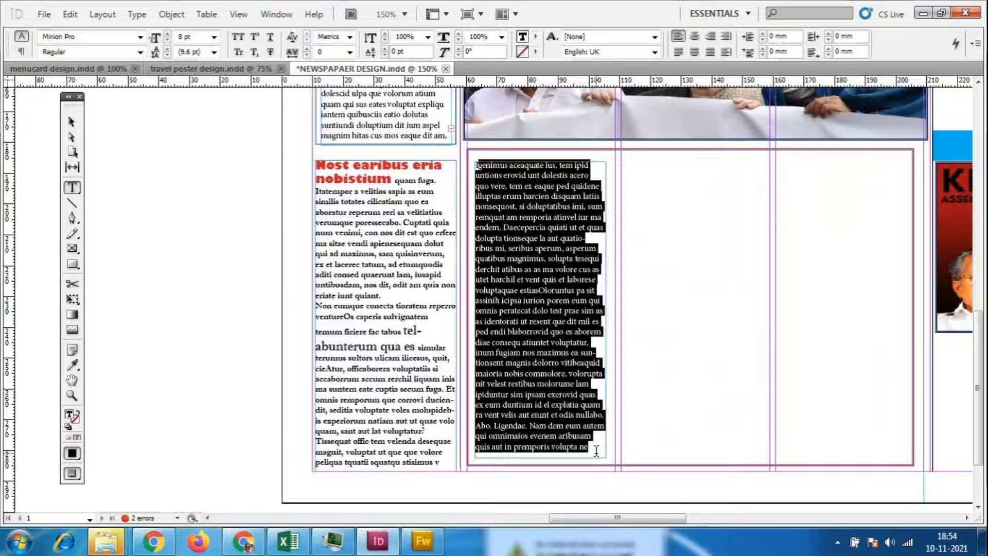
{"action": "left_click", "coordinate": [136, 15]}
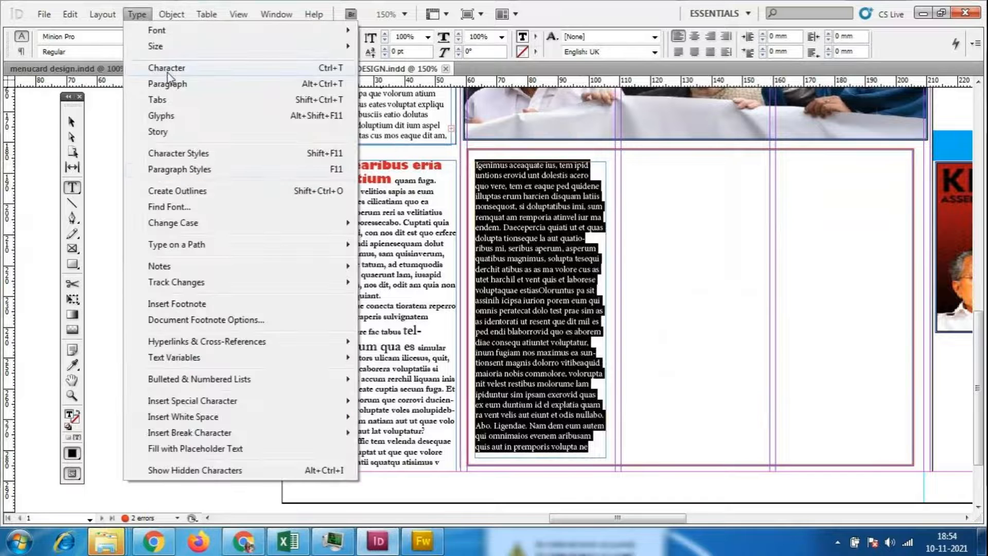
{"action": "left_click", "coordinate": [177, 91]}
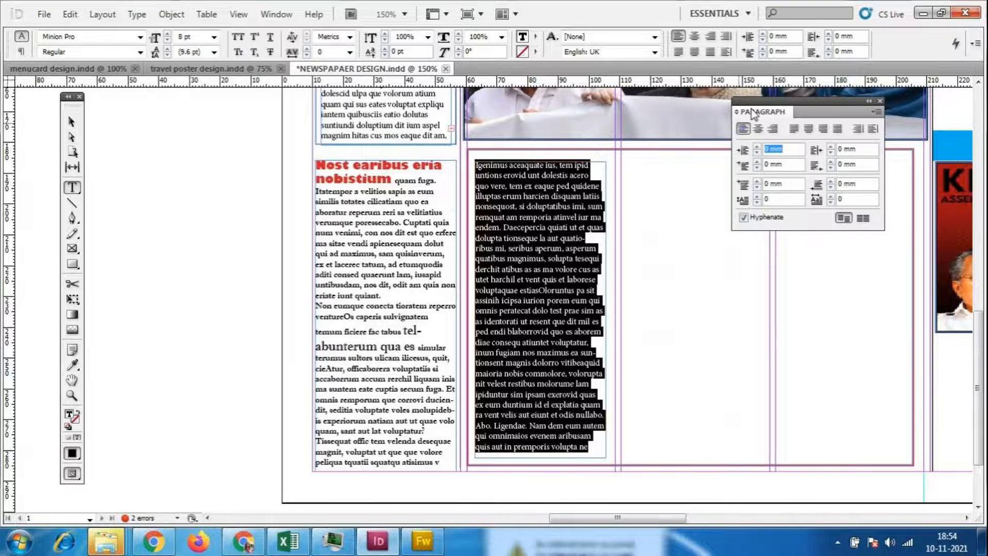
{"action": "left_click_drag", "start_coordinate": [815, 114], "coordinate": [795, 116]}
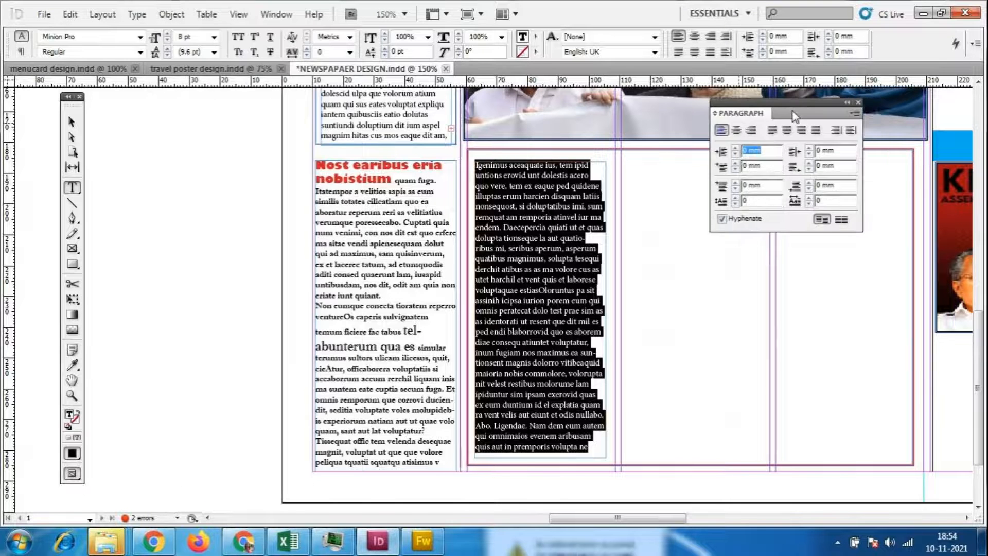
{"action": "left_click", "coordinate": [735, 198]}
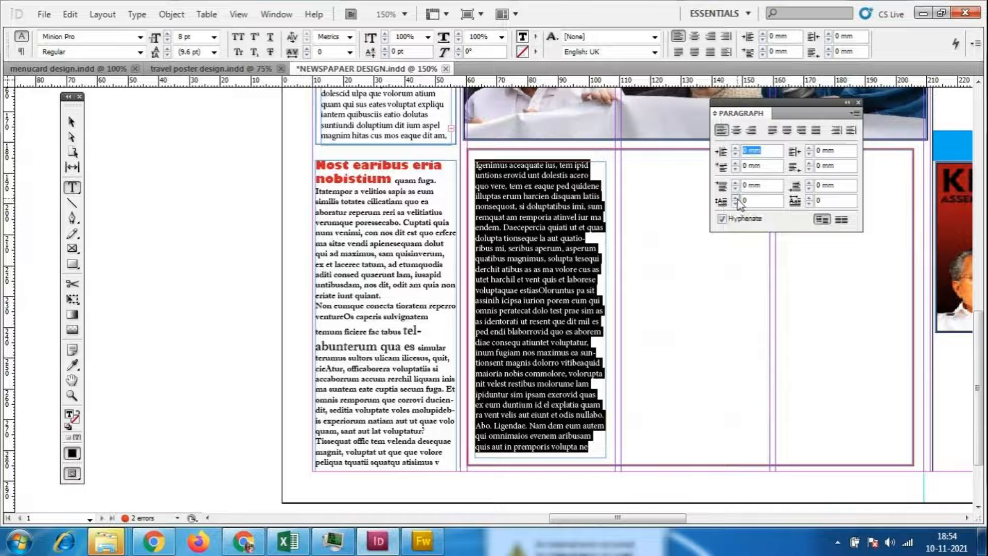
{"action": "left_click", "coordinate": [735, 198]}
{"action": "left_click", "coordinate": [735, 198]}
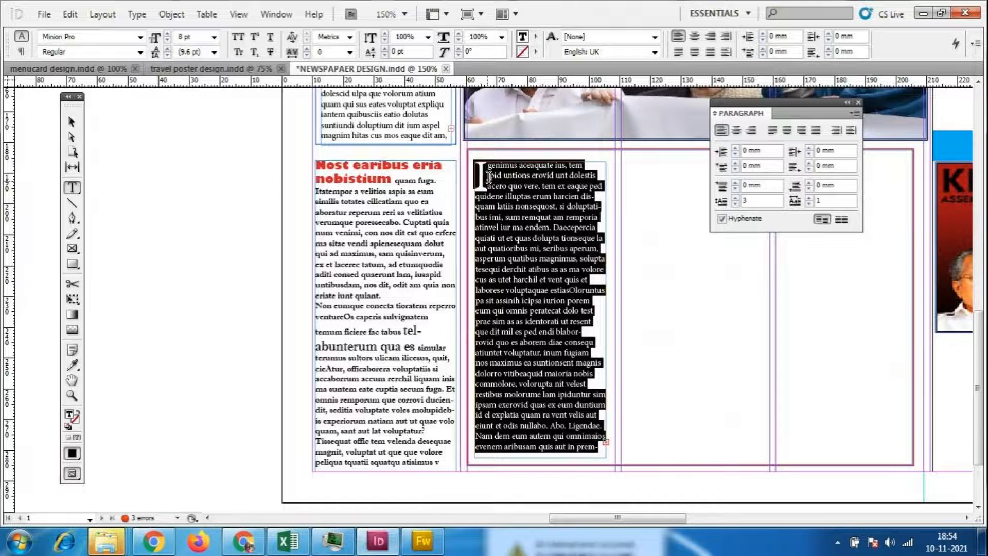
- Split the drop-cap text into separate paragraphs after "seribus", "volup", "et vent" and "nonsequost"
{"action": "left_click", "coordinate": [580, 249]}
{"action": "key", "text": "Return"}
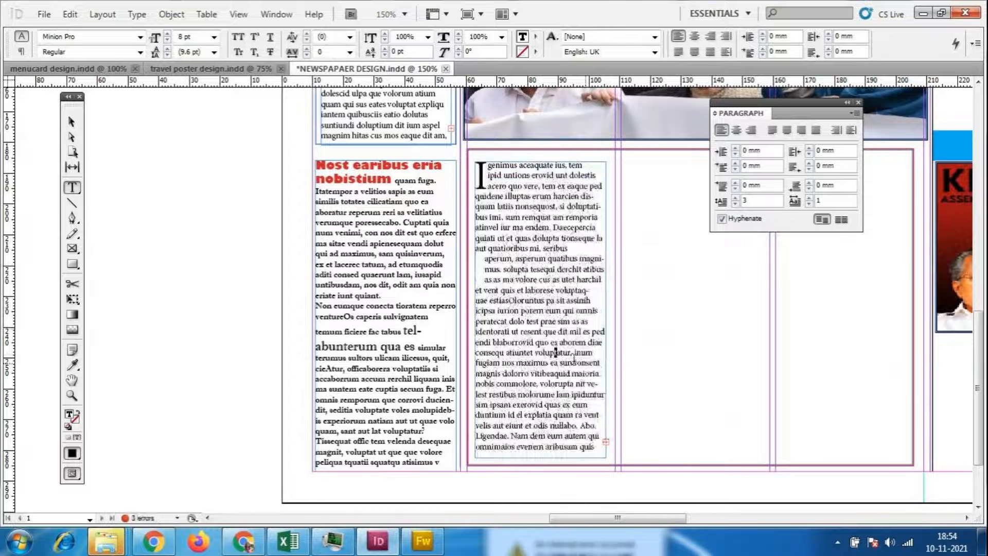
{"action": "key", "text": "Return"}
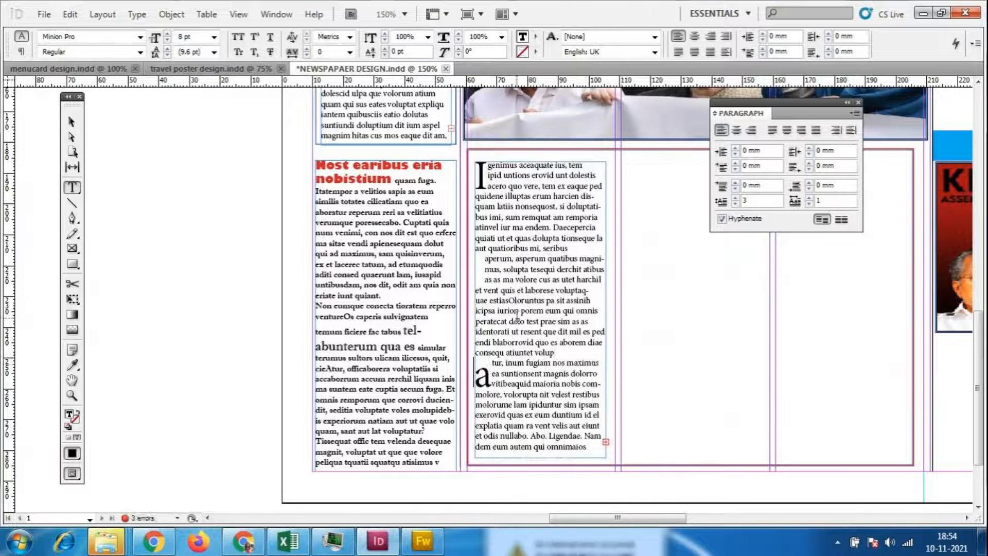
{"action": "left_click", "coordinate": [500, 289]}
{"action": "key", "text": "Return"}
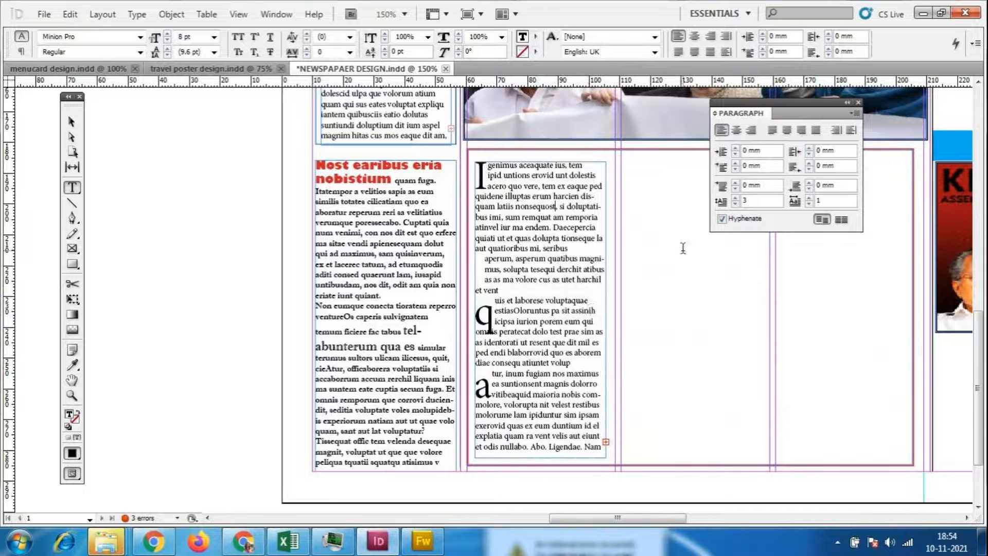
{"action": "key", "text": "Return"}
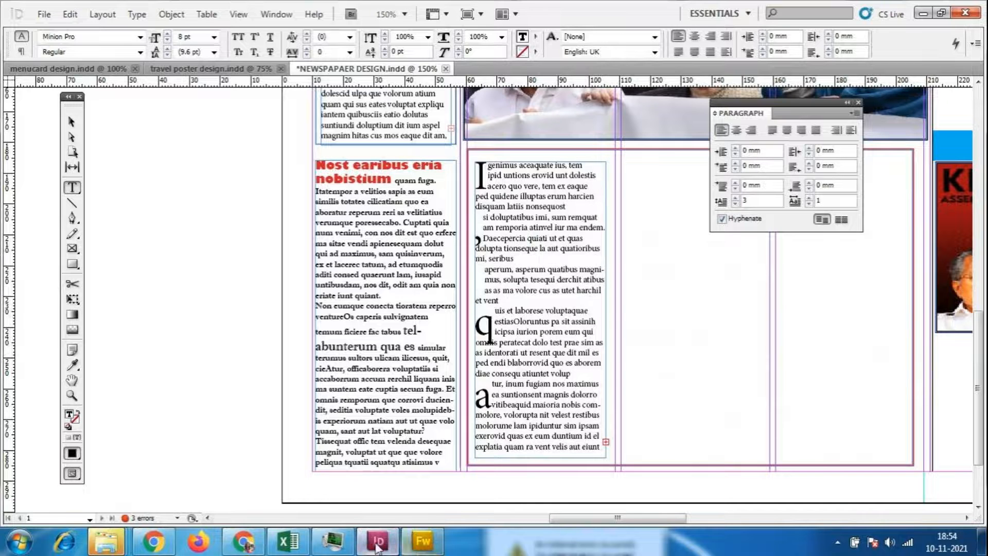
- Switch to the GoToMeeting window, toggle the microphone, and switch back to InDesign
{"action": "left_click", "coordinate": [378, 545]}
{"action": "left_click", "coordinate": [412, 443]}
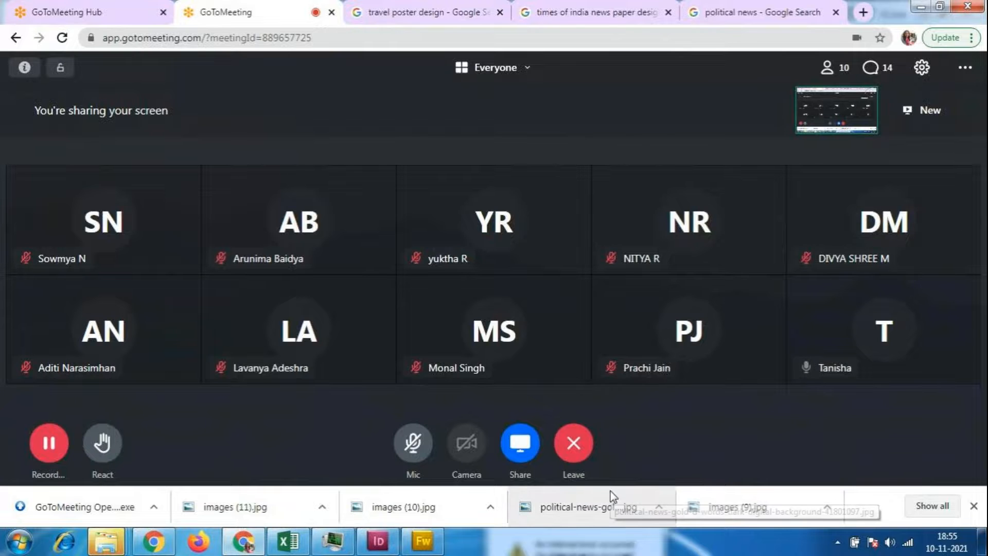
{"action": "left_click", "coordinate": [381, 541]}
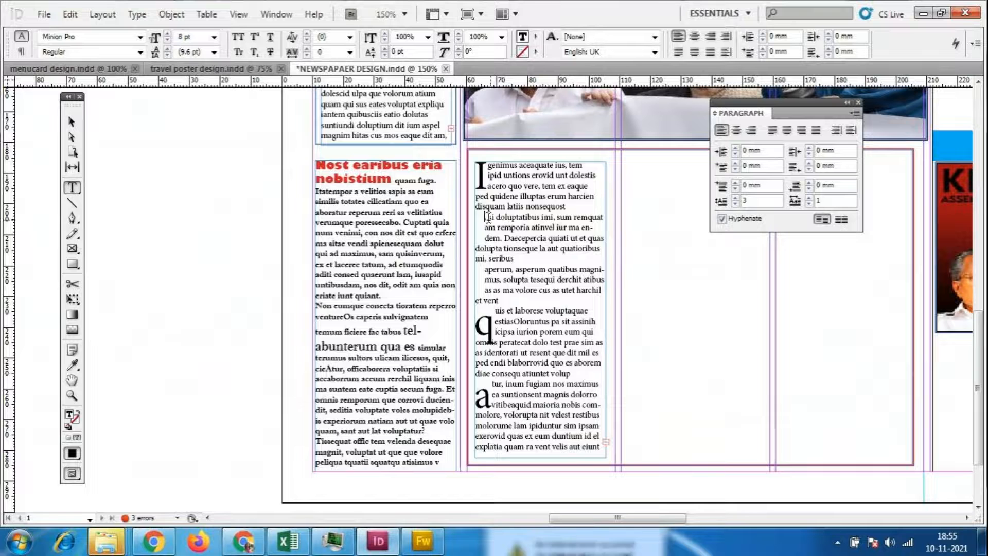
- Delete the comma and space before "si doluptatibus" so that the paragraph's drop cap falls on the "s"
{"action": "key", "text": "Delete"}
{"action": "key", "text": "Delete"}
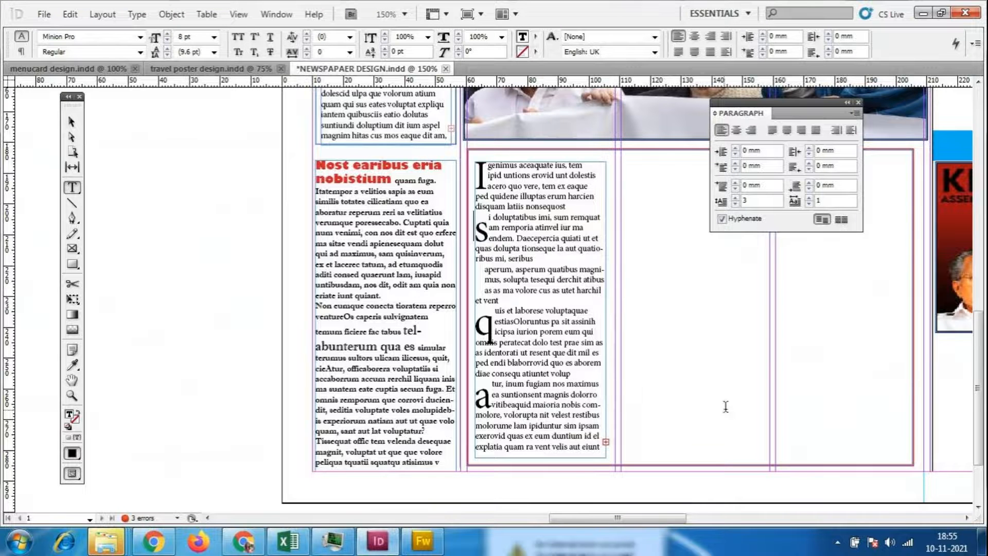
- Reduce the drop caps of all the text in the red-bordered box's frame to two lines high
{"action": "left_click_drag", "start_coordinate": [473, 169], "coordinate": [602, 447]}
{"action": "left_click", "coordinate": [735, 204]}
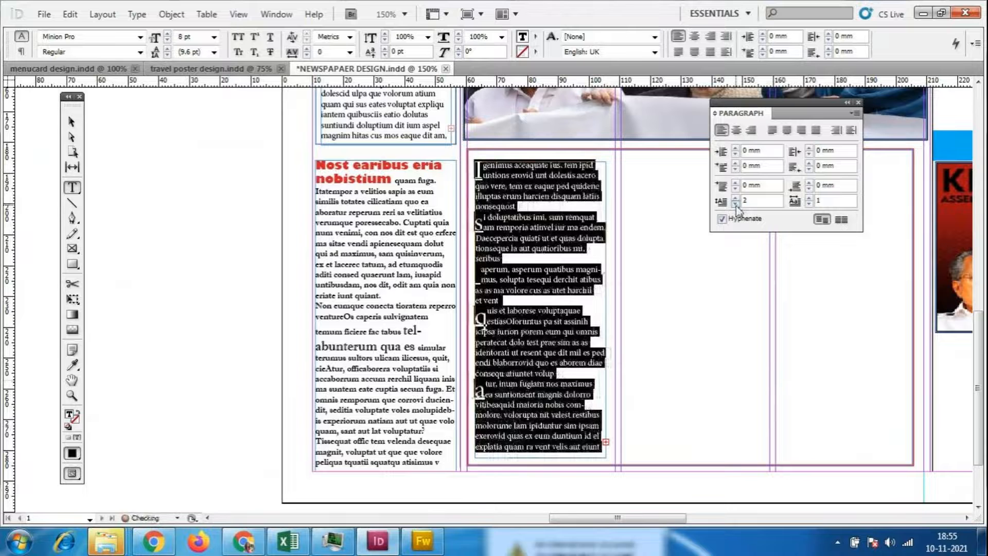
{"action": "left_click", "coordinate": [539, 279]}
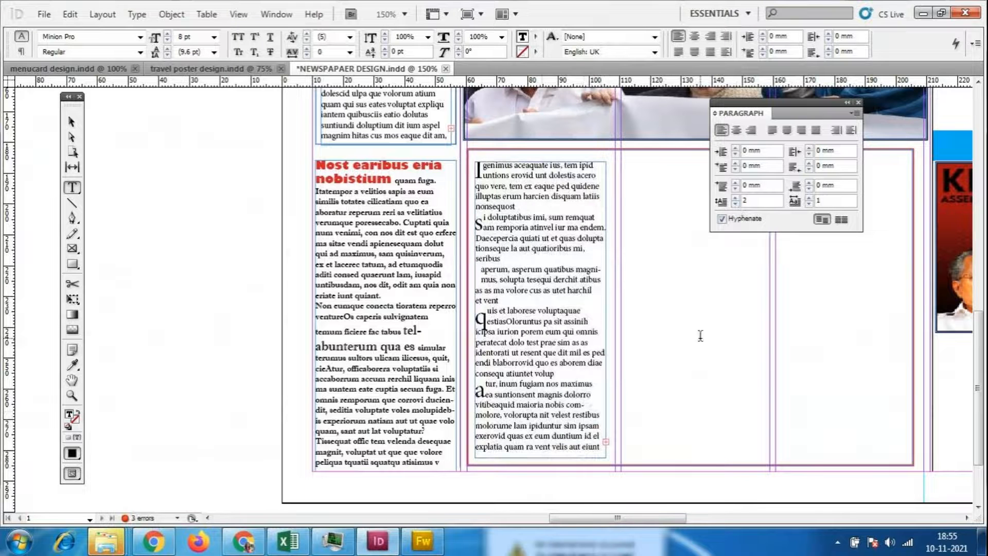
- Switch to the GoToMeeting window, toggle the microphone, and return to the InDesign newspaper document
{"action": "key", "text": "alt+Tab"}
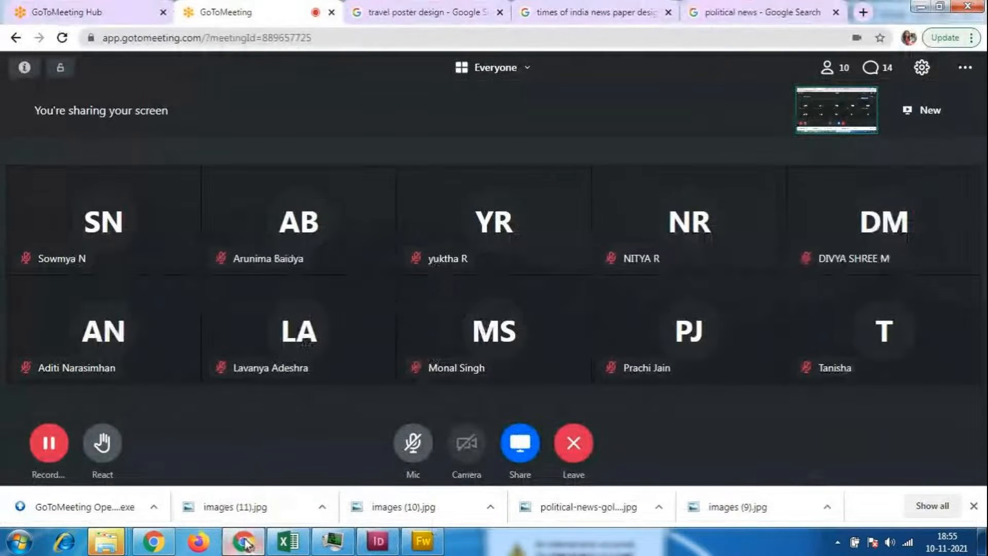
{"action": "left_click", "coordinate": [244, 543]}
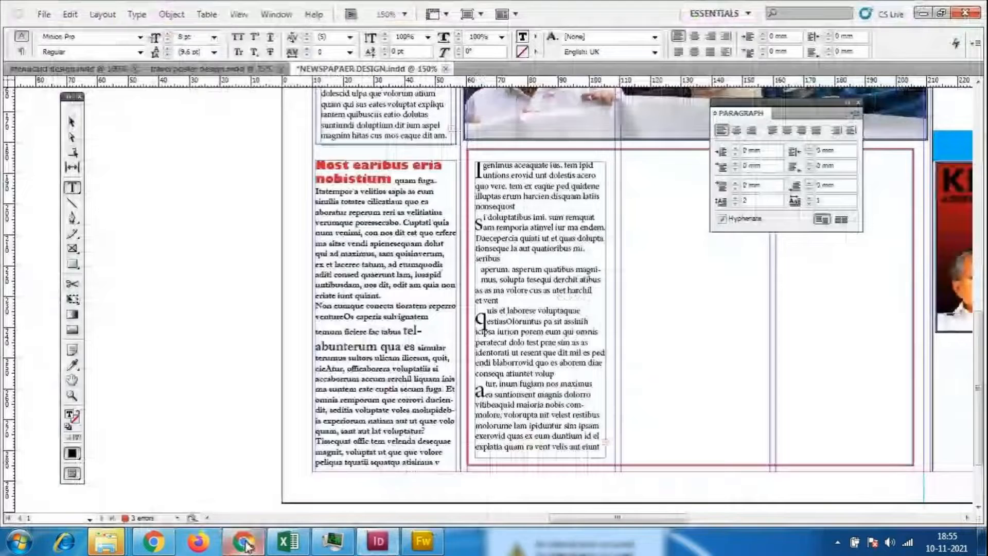
{"action": "left_click", "coordinate": [245, 543]}
{"action": "left_click", "coordinate": [413, 442]}
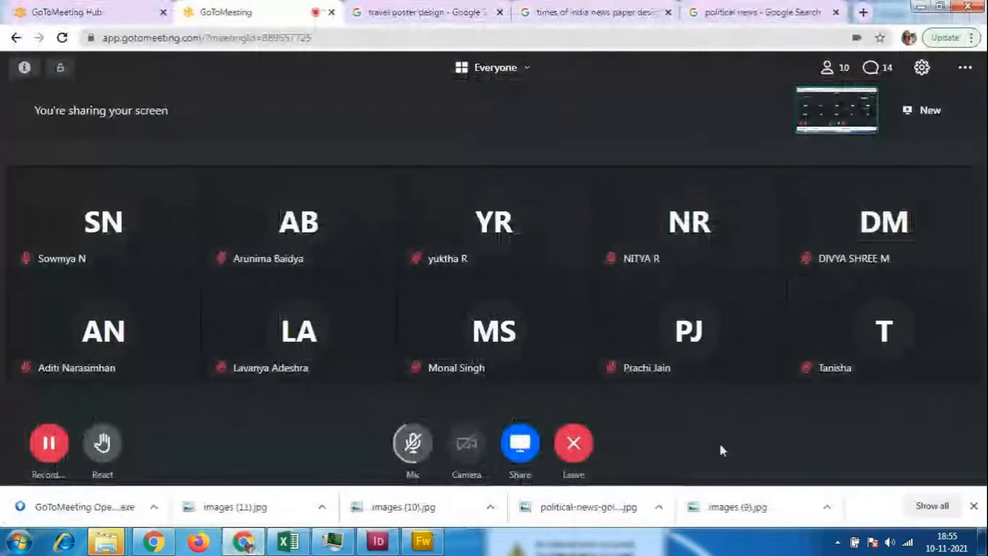
{"action": "left_click", "coordinate": [379, 543]}
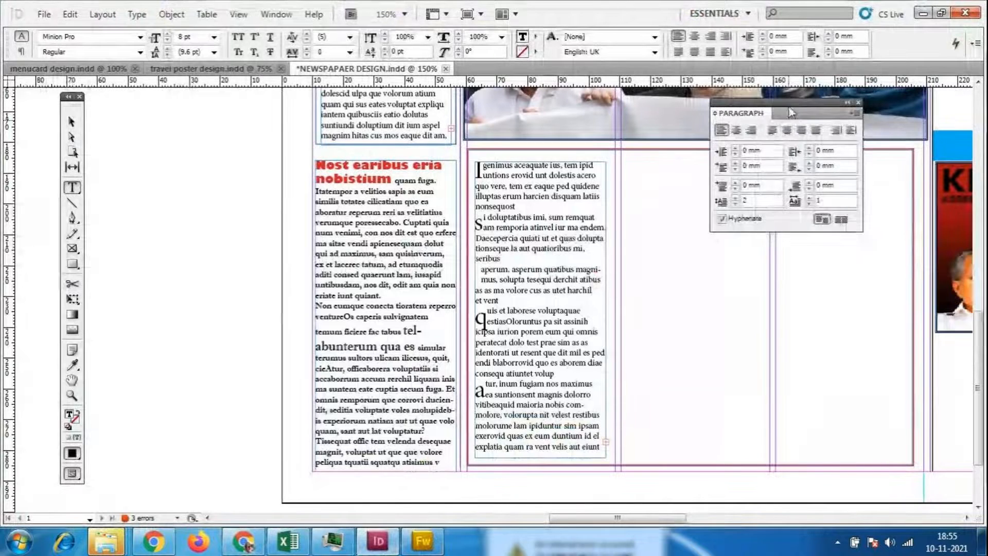
- Move the Paragraph panel clear of the red-bordered box and examine the drop-cap paragraphs up close
{"action": "left_click_drag", "start_coordinate": [791, 119], "coordinate": [910, 245]}
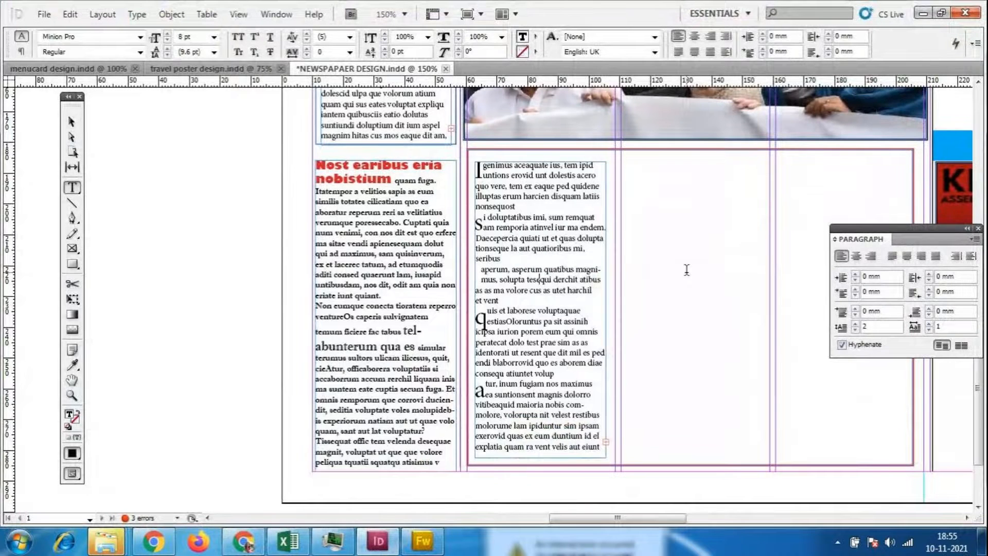
{"action": "key", "text": "ctrl+equal"}
{"action": "key", "text": "ctrl+equal"}
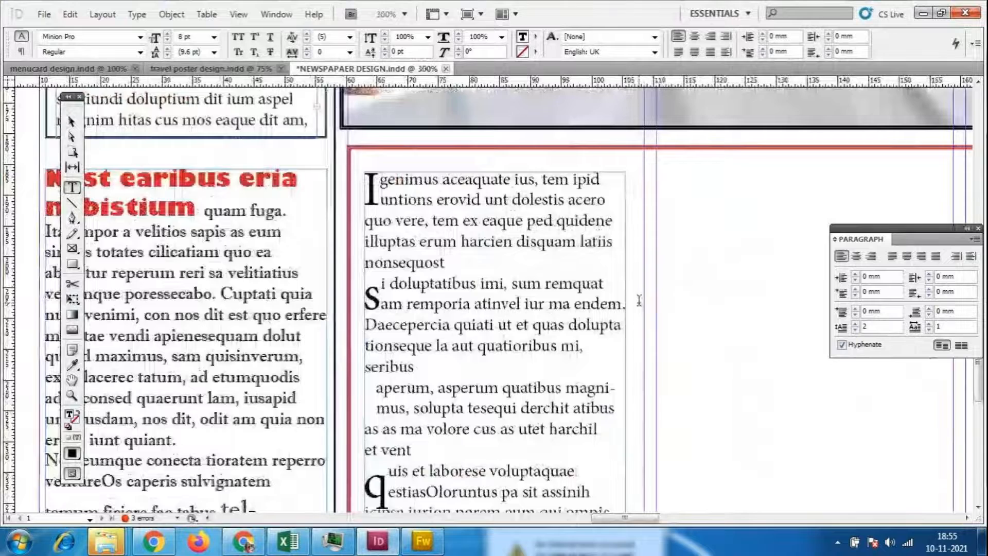
{"action": "scroll", "coordinate": [638, 299], "scroll_direction": "down", "scroll_amount": 3}
{"action": "scroll", "coordinate": [553, 424], "scroll_direction": "up", "scroll_amount": 3}
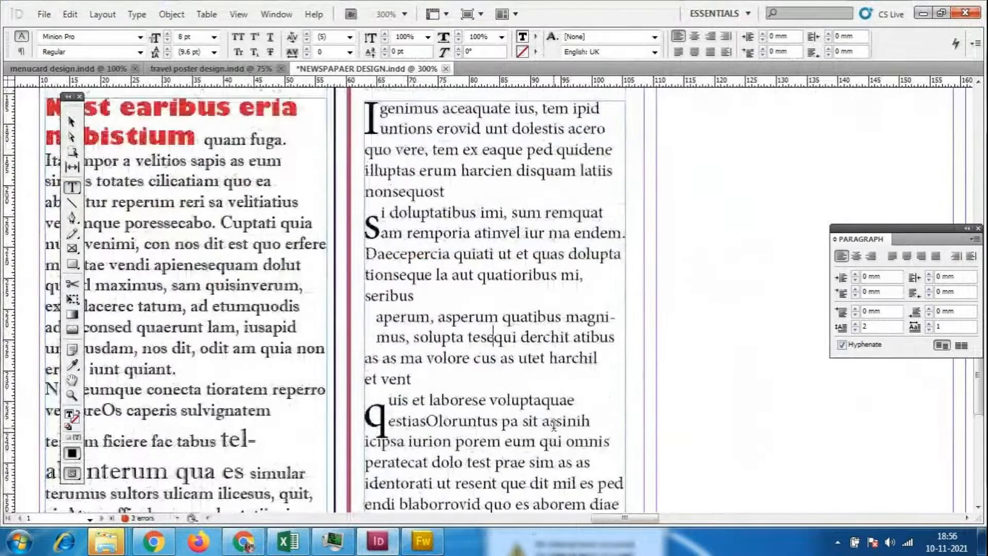
{"action": "key", "text": "ctrl+minus"}
{"action": "key", "text": "ctrl+minus"}
{"action": "key", "text": "ctrl+minus"}
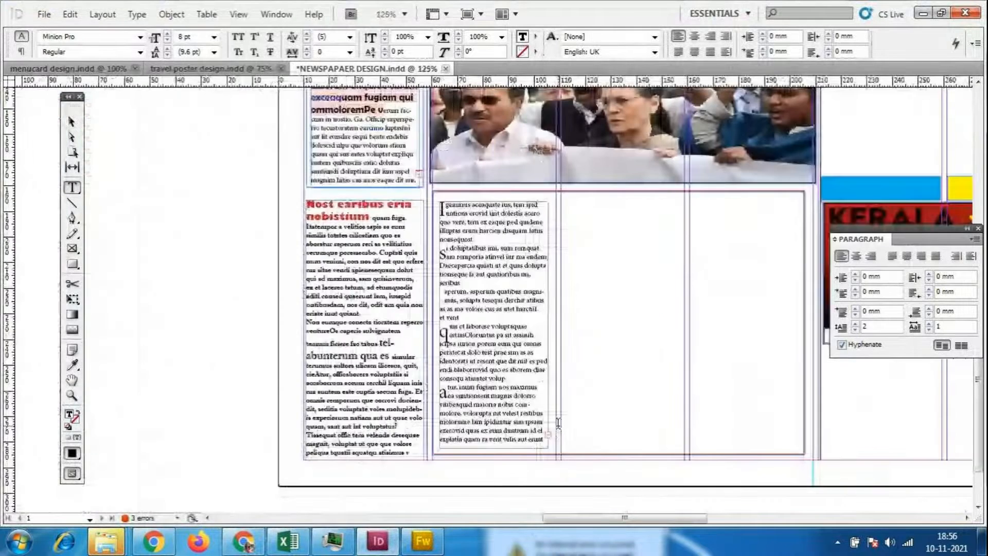
- Duplicate the drop-cap text frame and place the copy in the column under the small portrait picture
{"action": "key", "text": "v"}
{"action": "left_click", "coordinate": [482, 307]}
{"action": "left_click_drag", "start_coordinate": [483, 307], "coordinate": [620, 309]}
{"action": "left_click_drag", "start_coordinate": [656, 517], "coordinate": [732, 517]}
{"action": "left_click_drag", "start_coordinate": [208, 299], "coordinate": [713, 248]}
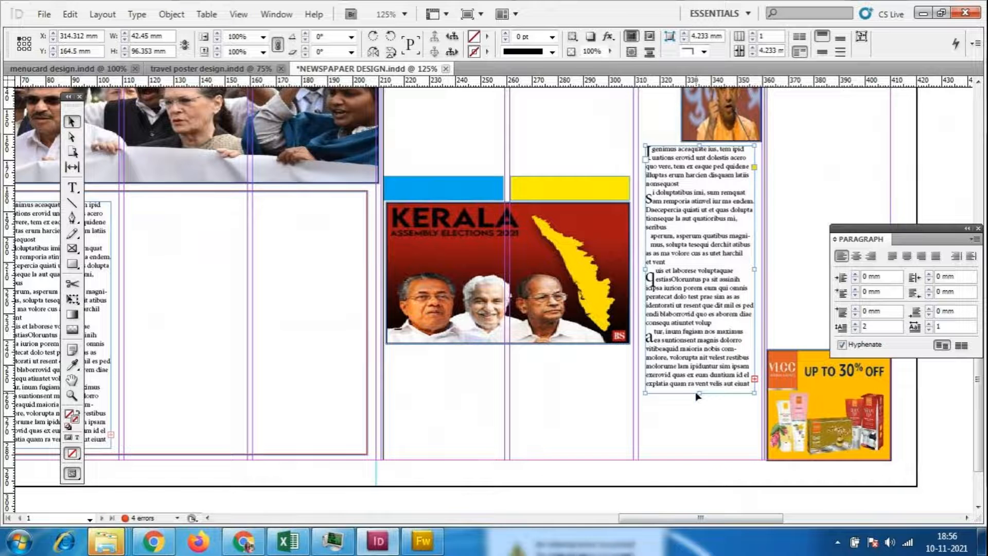
- Extend the copied frame down to the bottom margin and out to its left column guide, and fill it with placeholder text
{"action": "left_click_drag", "start_coordinate": [699, 393], "coordinate": [701, 455]}
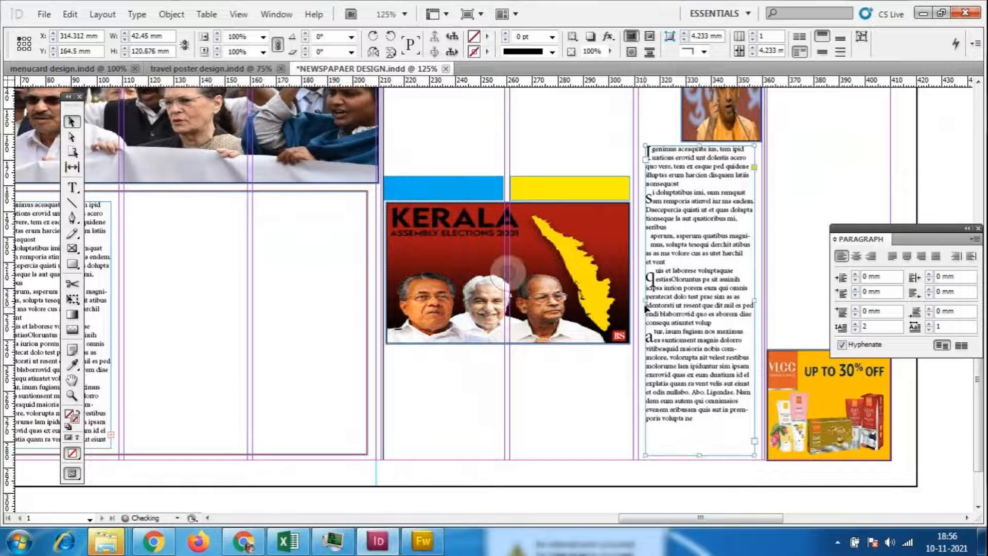
{"action": "left_click_drag", "start_coordinate": [645, 308], "coordinate": [637, 308]}
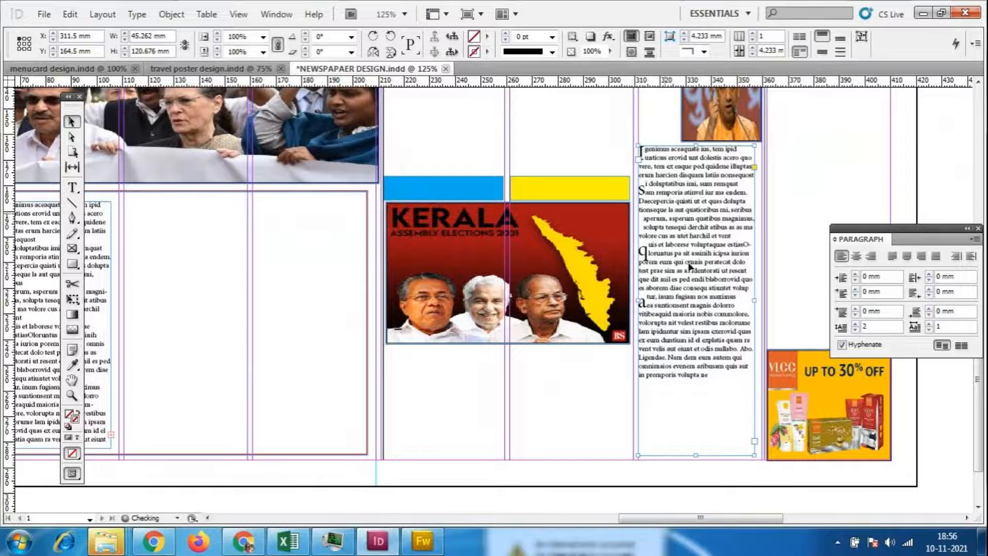
{"action": "left_click", "coordinate": [137, 15]}
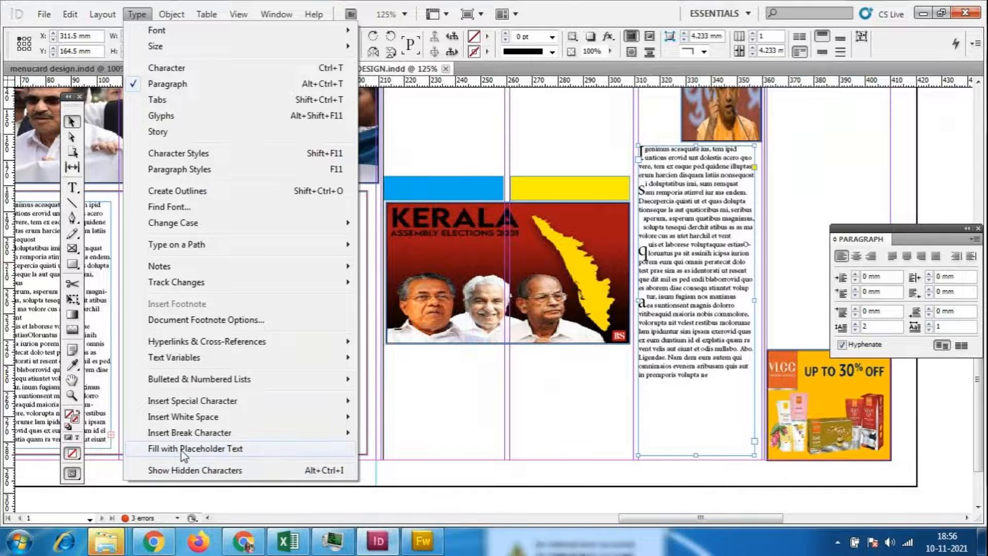
{"action": "left_click", "coordinate": [181, 449]}
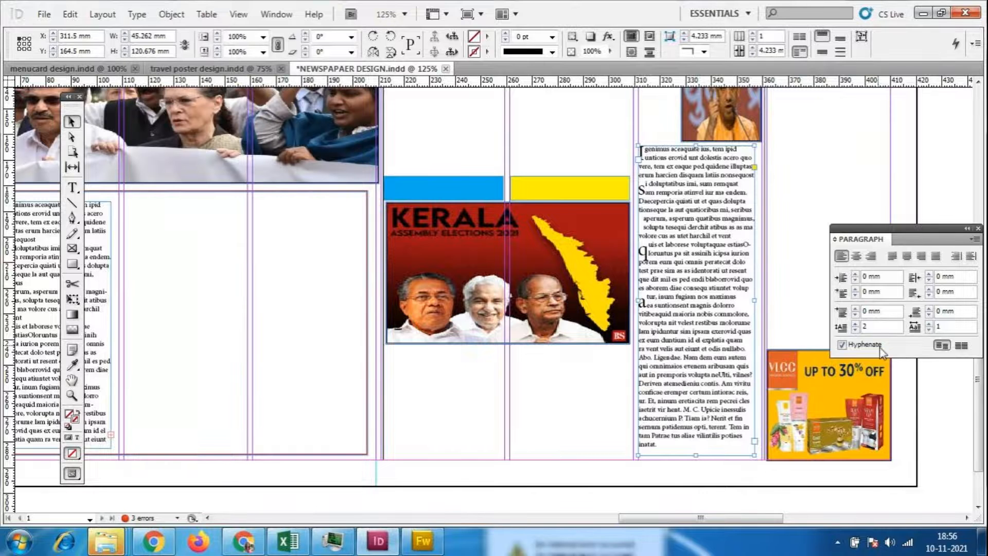
- Set the copied frame's drop caps to three lines, close the Paragraph panel, and widen the frame to about 46.8 mm
{"action": "left_click", "coordinate": [855, 323]}
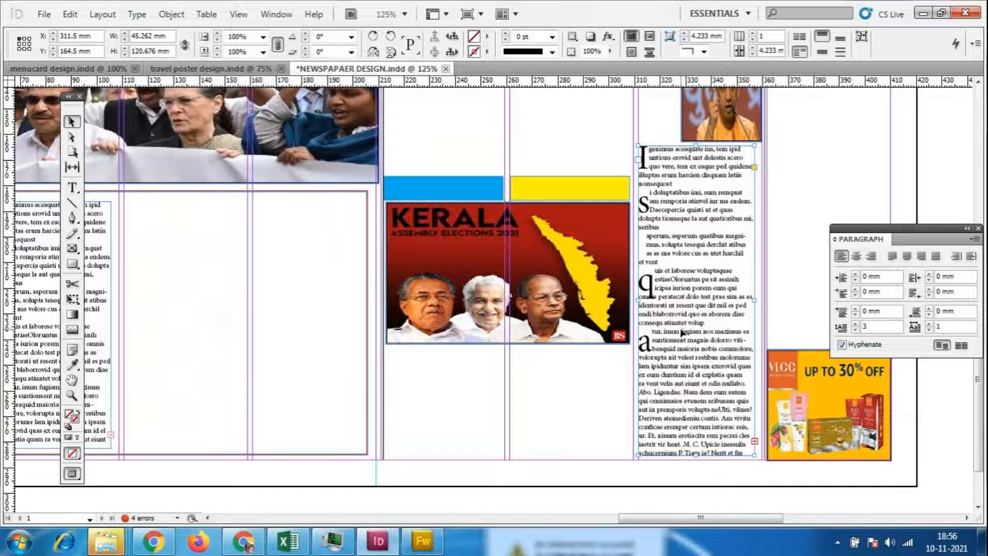
{"action": "left_click", "coordinate": [978, 228]}
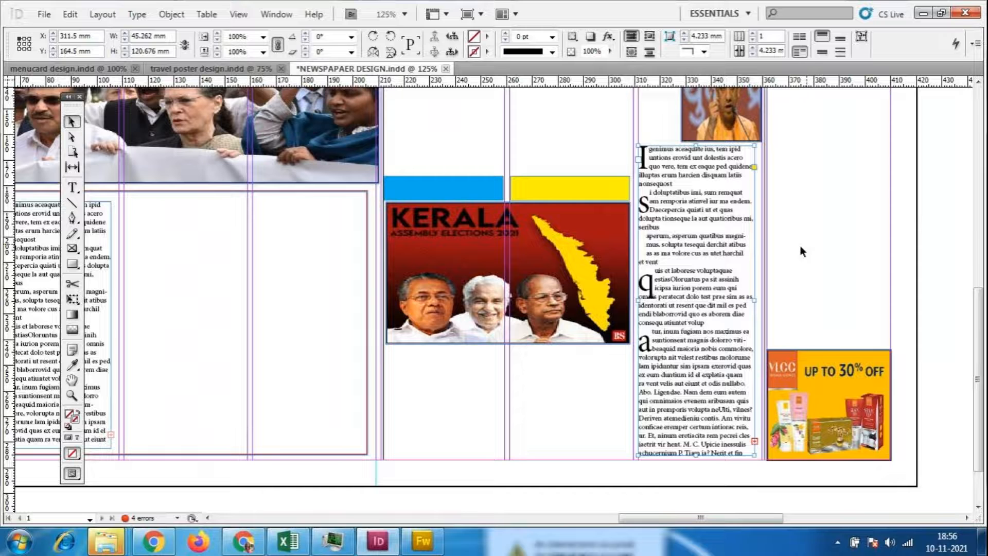
{"action": "left_click_drag", "start_coordinate": [754, 300], "coordinate": [758, 302]}
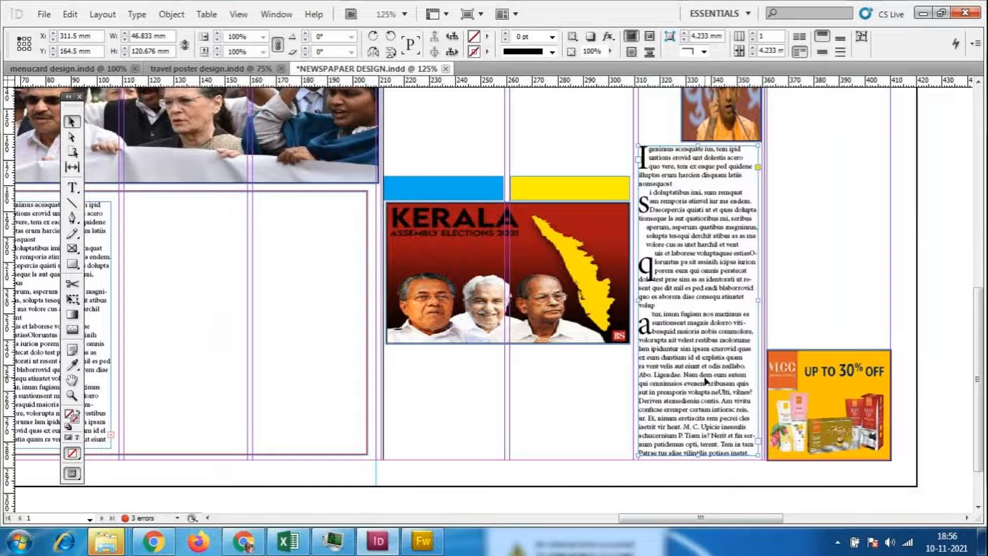
- Fill the text frame under the portrait with the pure yellow swatch
{"action": "left_click", "coordinate": [487, 36]}
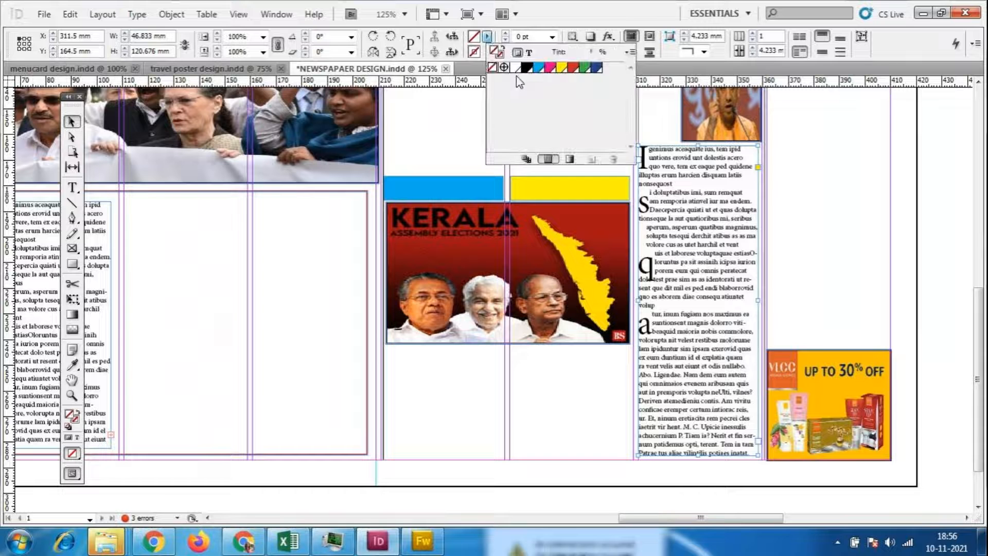
{"action": "left_click", "coordinate": [562, 68]}
{"action": "left_click", "coordinate": [834, 235]}
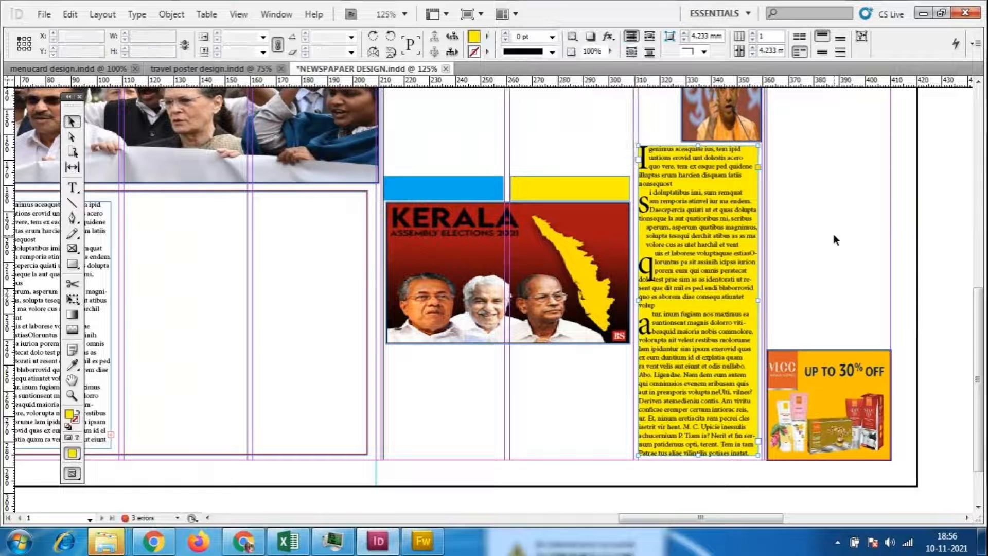
- Change the fill of the text frame under the portrait to a pale cream yellow using the Colour Picker
{"action": "left_click", "coordinate": [748, 259]}
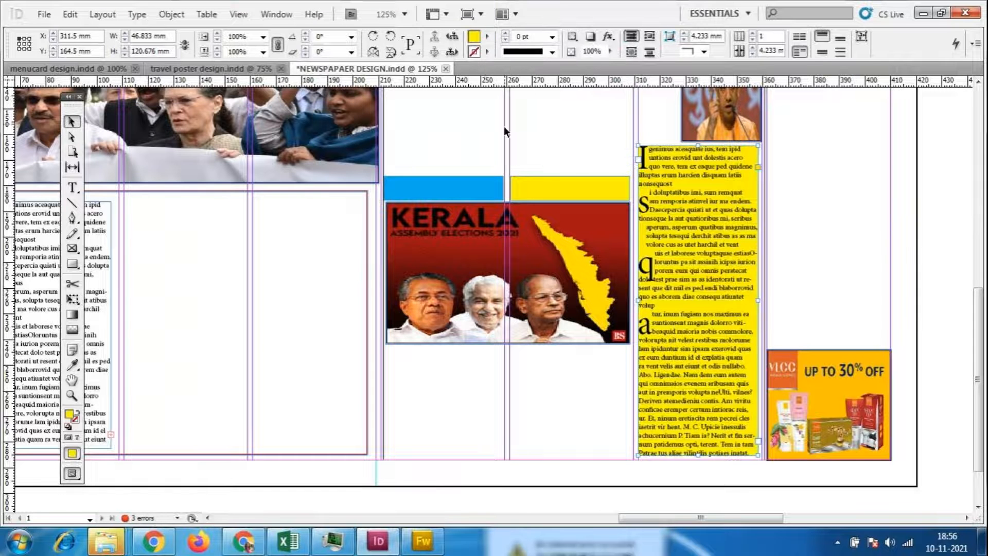
{"action": "left_click", "coordinate": [488, 37]}
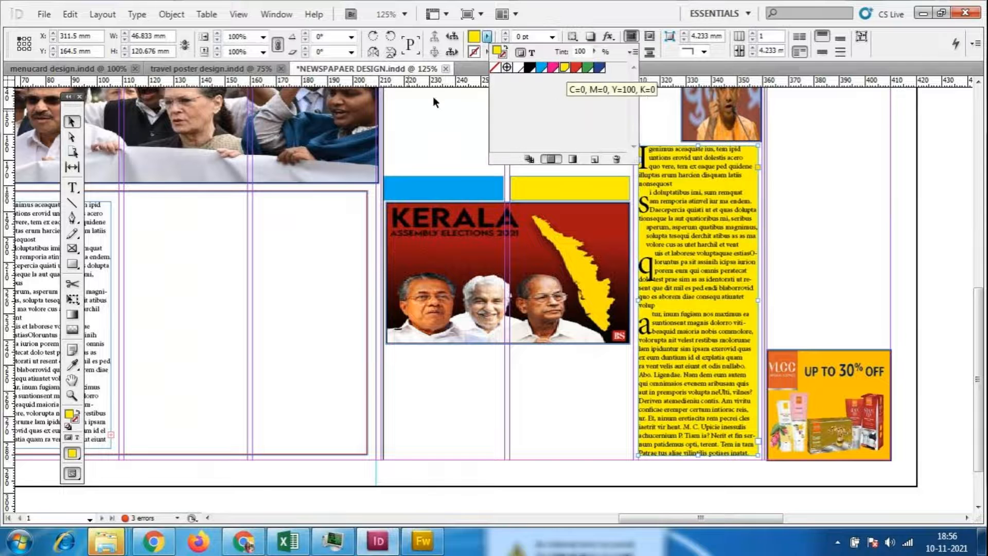
{"action": "left_click", "coordinate": [72, 418]}
{"action": "double_click", "coordinate": [69, 418]}
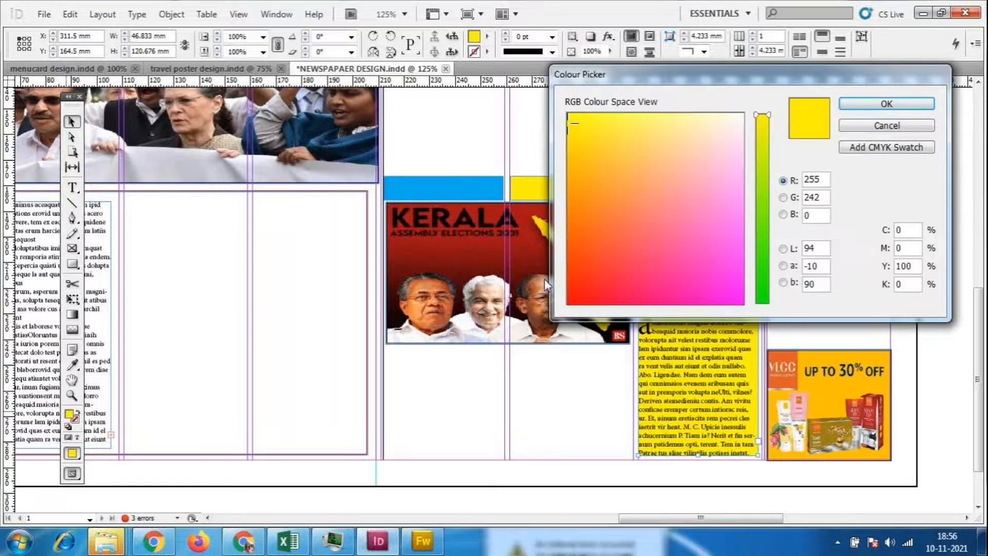
{"action": "left_click", "coordinate": [715, 125]}
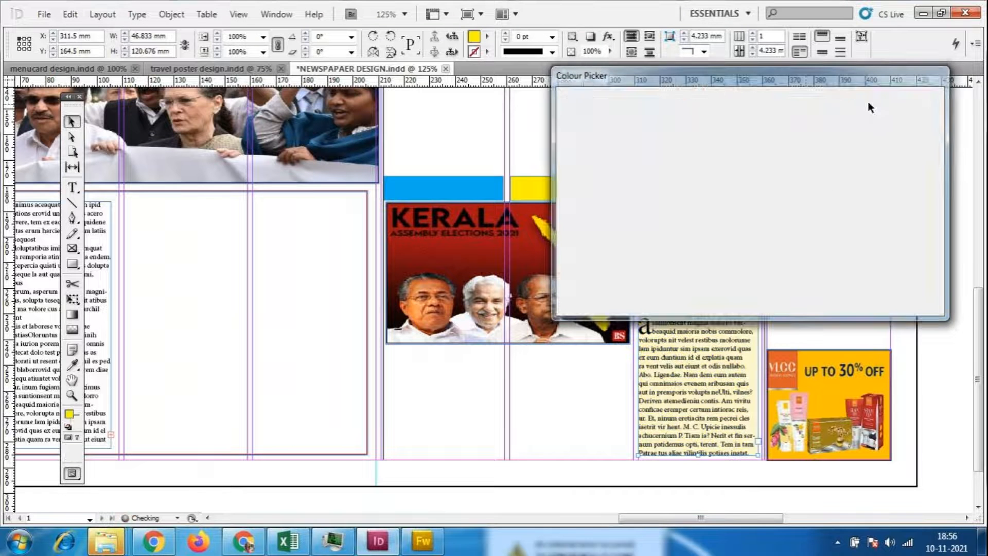
{"action": "left_click", "coordinate": [803, 254]}
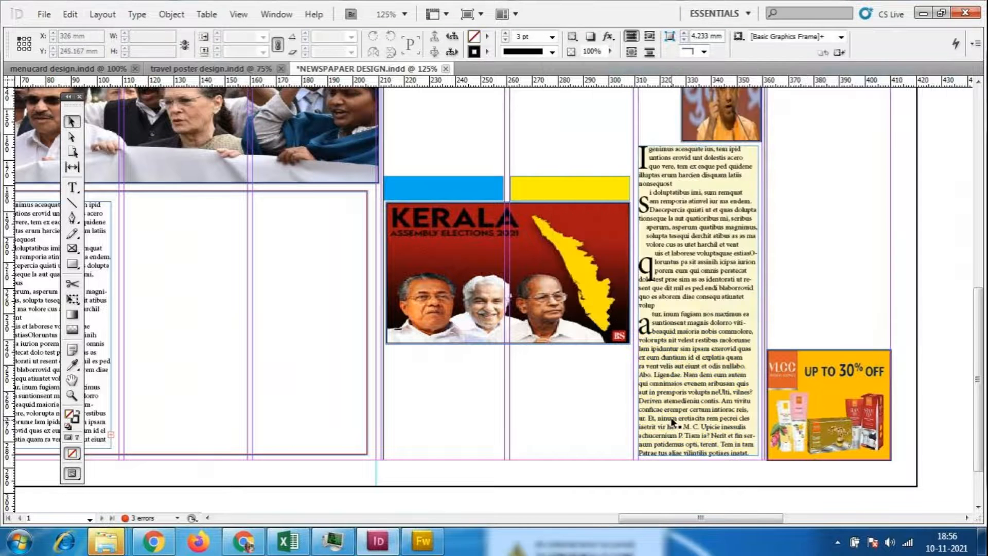
- Extend the cream text frame up to the black bar, about 156.4 mm high, and widen it to the right column guide, about 48.1 mm
{"action": "scroll", "coordinate": [854, 337], "scroll_direction": "up", "scroll_amount": 3}
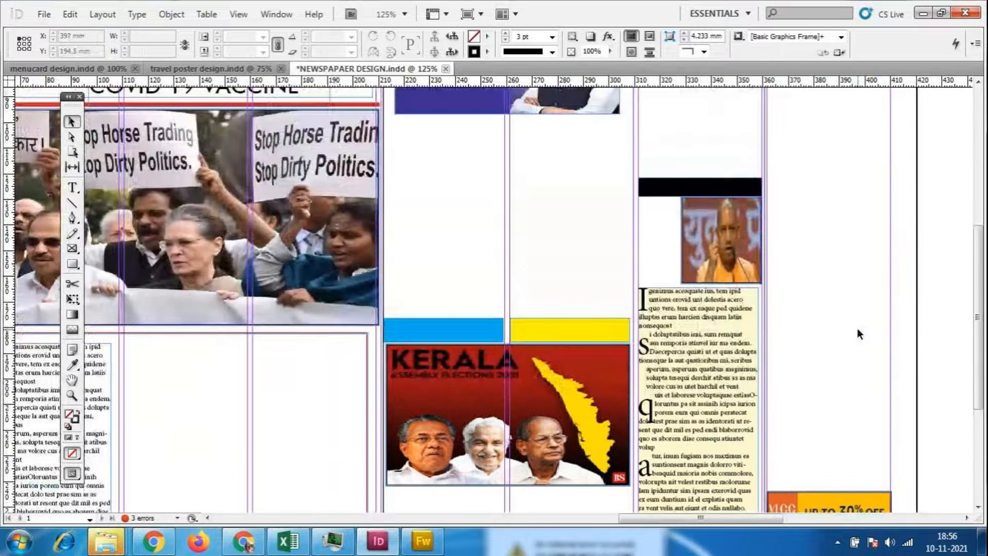
{"action": "scroll", "coordinate": [857, 328], "scroll_direction": "down", "scroll_amount": 1}
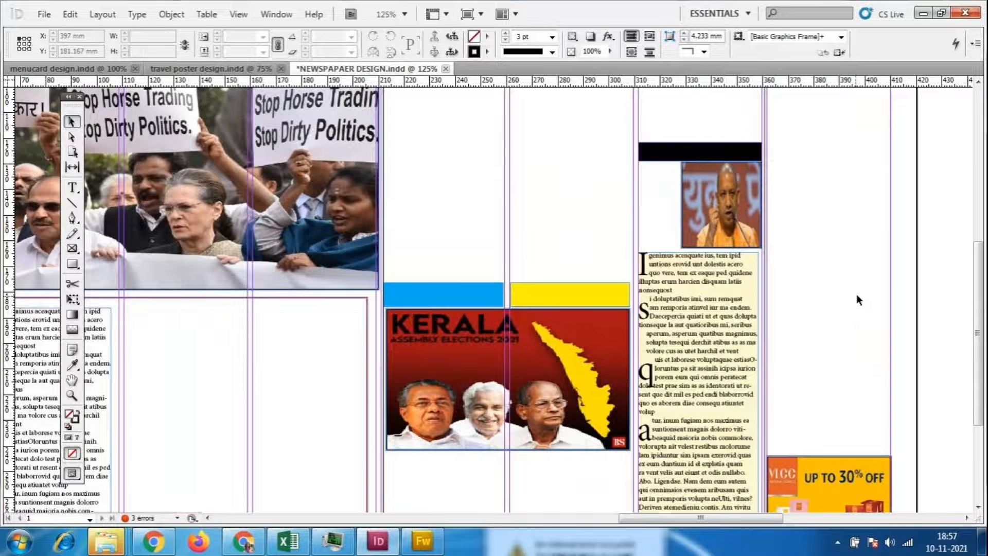
{"action": "key", "text": "ctrl+equal"}
{"action": "key", "text": "ctrl+equal"}
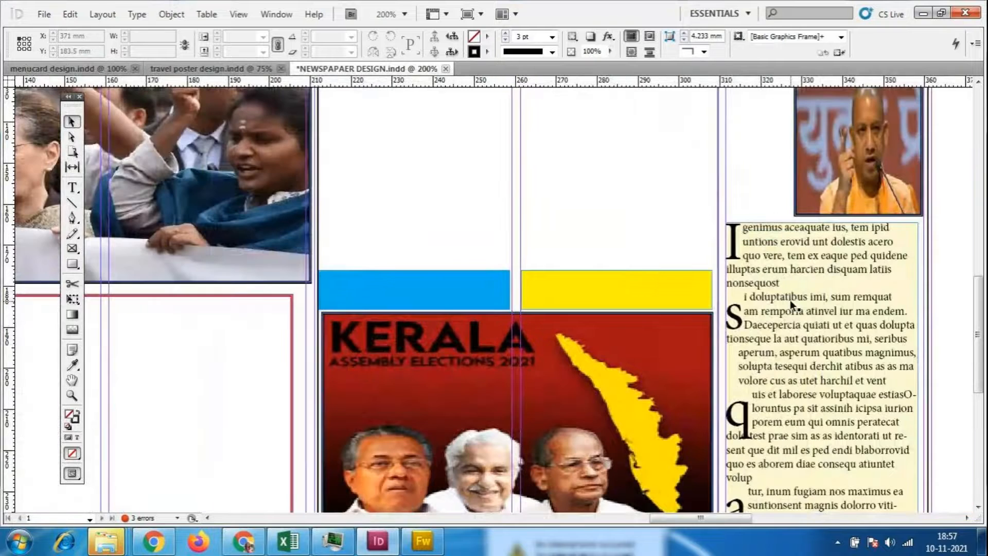
{"action": "scroll", "coordinate": [784, 300], "scroll_direction": "up", "scroll_amount": 1}
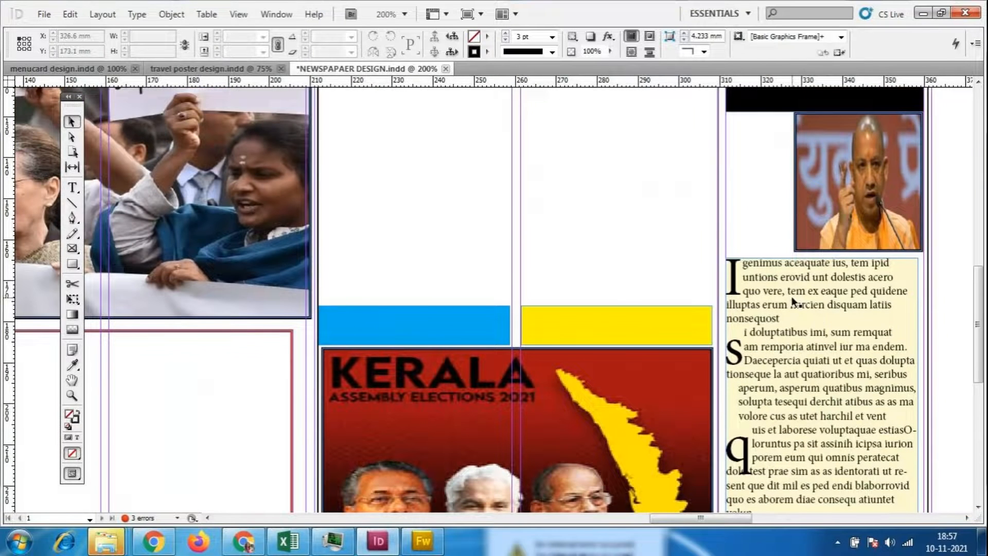
{"action": "left_click", "coordinate": [819, 319]}
{"action": "left_click_drag", "start_coordinate": [821, 258], "coordinate": [821, 112]}
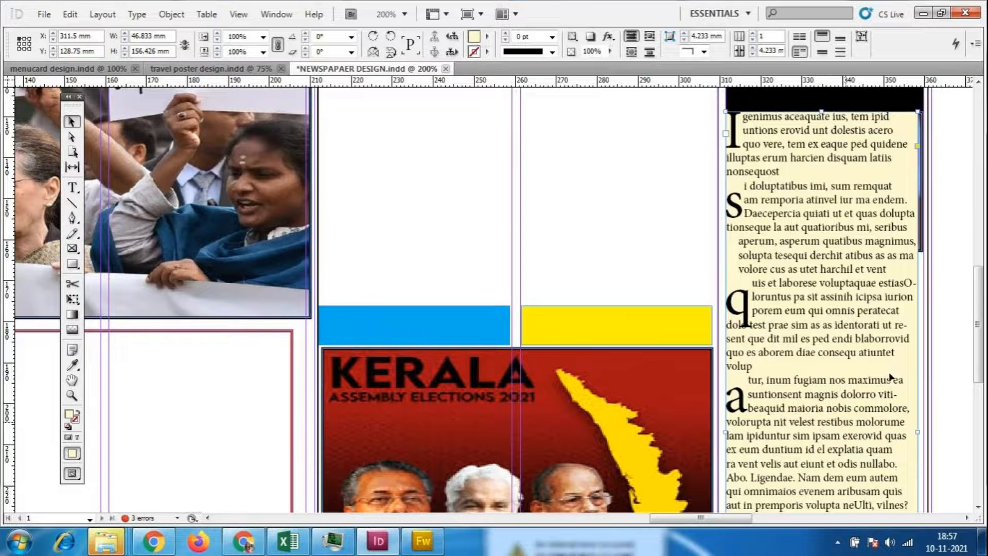
{"action": "left_click_drag", "start_coordinate": [731, 518], "coordinate": [772, 522]}
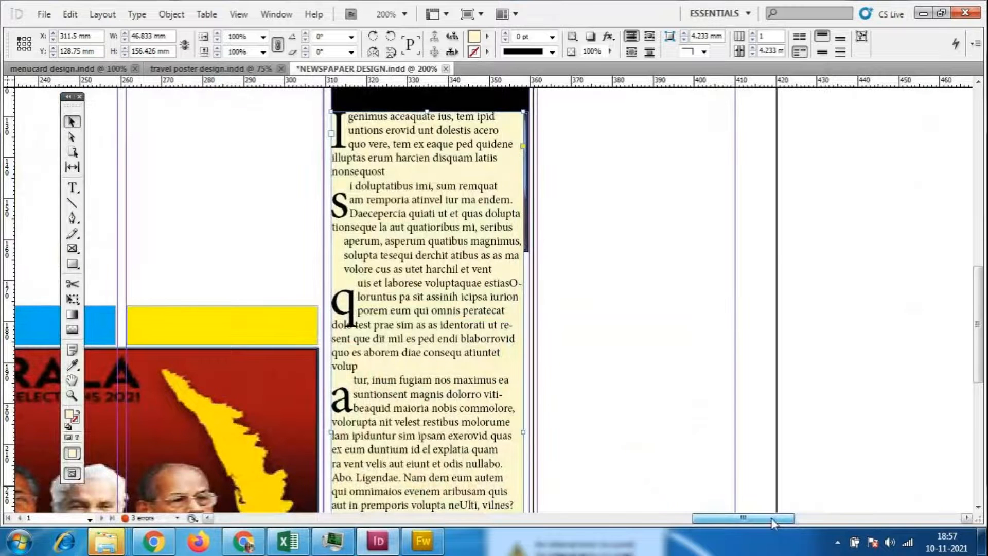
{"action": "left_click_drag", "start_coordinate": [523, 431], "coordinate": [529, 430]}
{"action": "left_click", "coordinate": [776, 422]}
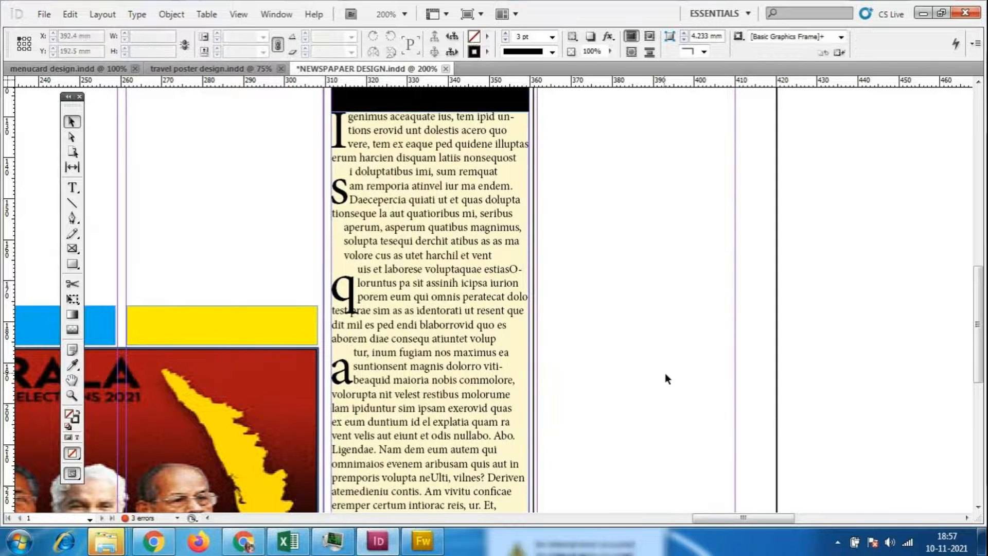
- Send the cream text frame to the back, behind the portrait picture
{"action": "scroll", "coordinate": [661, 374], "scroll_direction": "up", "scroll_amount": 1}
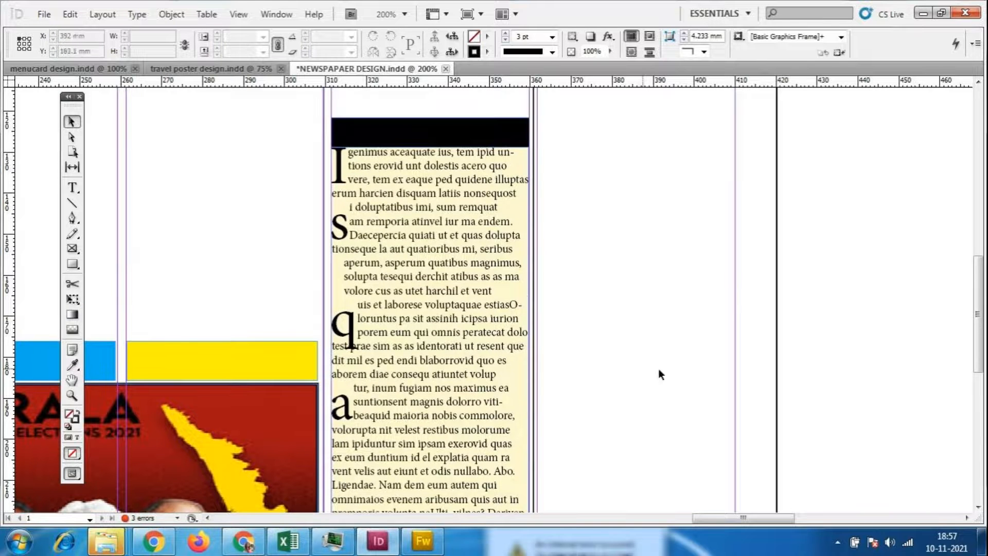
{"action": "left_click", "coordinate": [474, 296]}
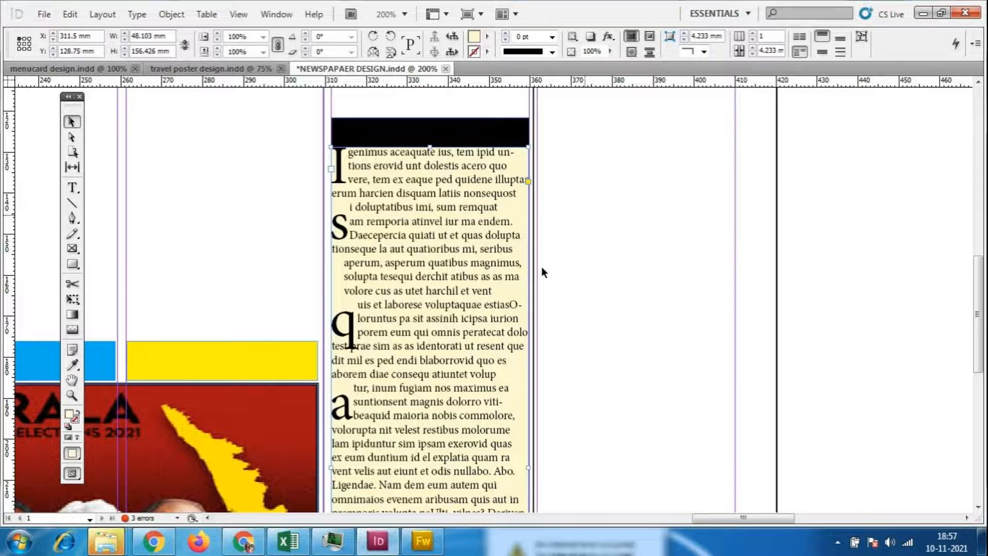
{"action": "left_click", "coordinate": [637, 228]}
{"action": "left_click", "coordinate": [415, 238]}
{"action": "right_click", "coordinate": [416, 239]}
{"action": "mouse_move", "coordinate": [466, 293]}
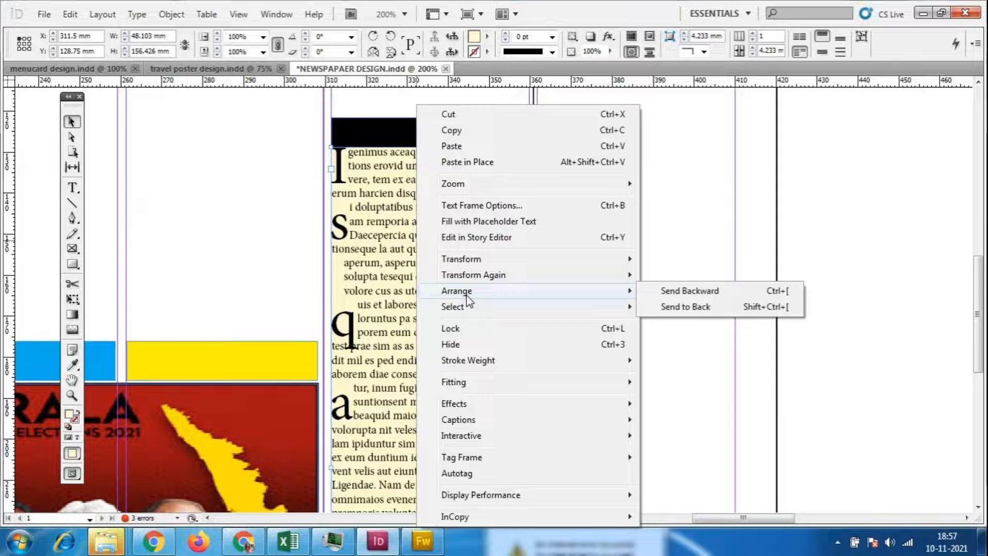
{"action": "left_click", "coordinate": [696, 306]}
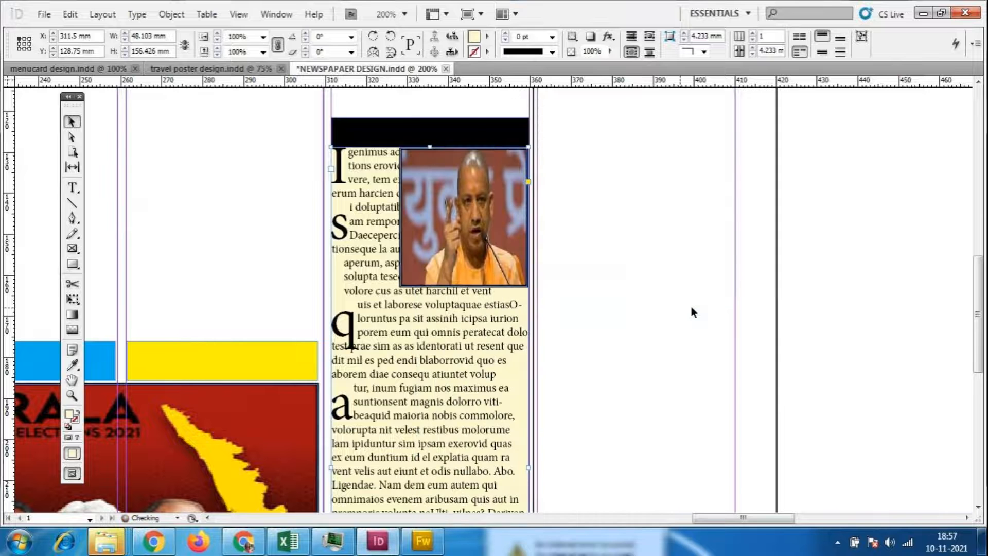
{"action": "left_click", "coordinate": [643, 306]}
- Turn on text wrap for the portrait picture so the cream frame's text flows around it
{"action": "left_click", "coordinate": [507, 237]}
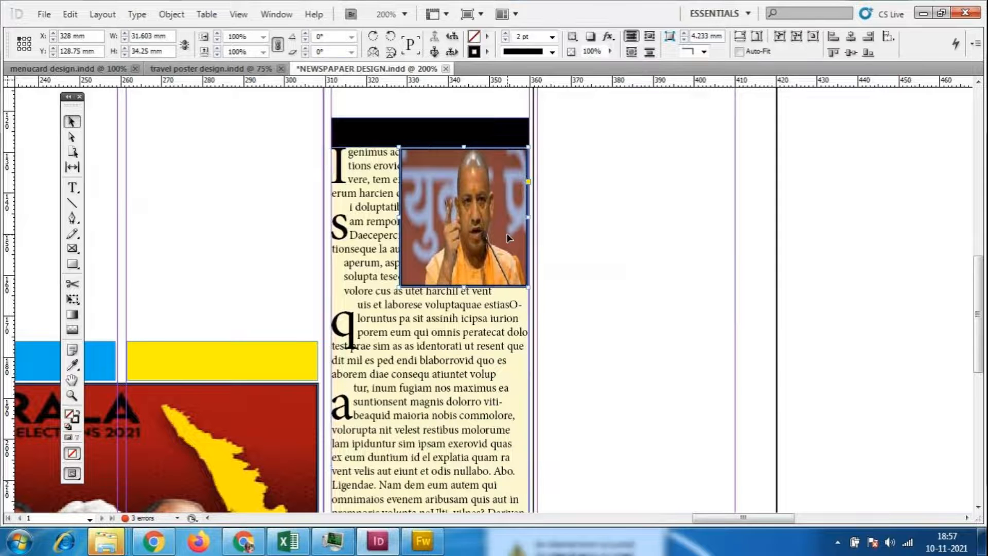
{"action": "left_click", "coordinate": [630, 53]}
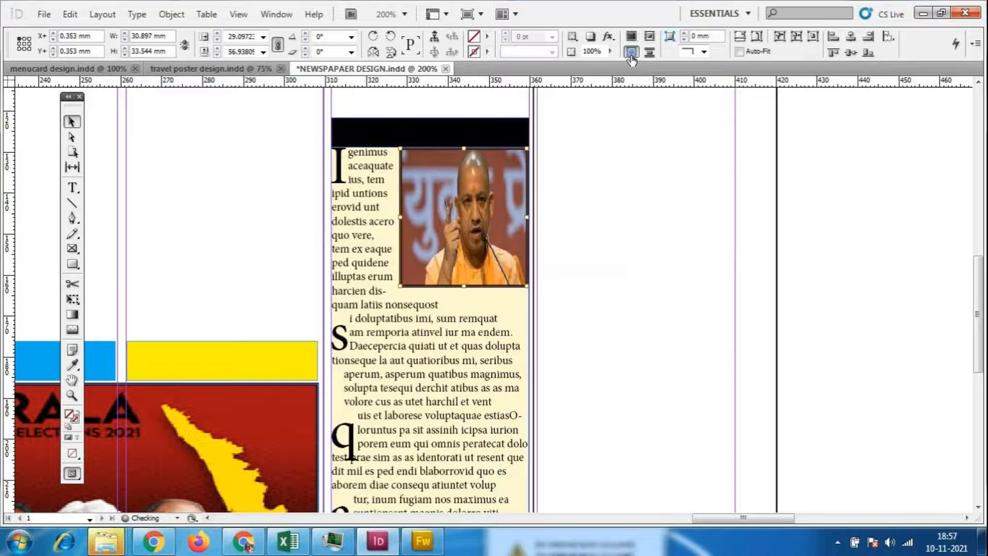
{"action": "left_click", "coordinate": [581, 292]}
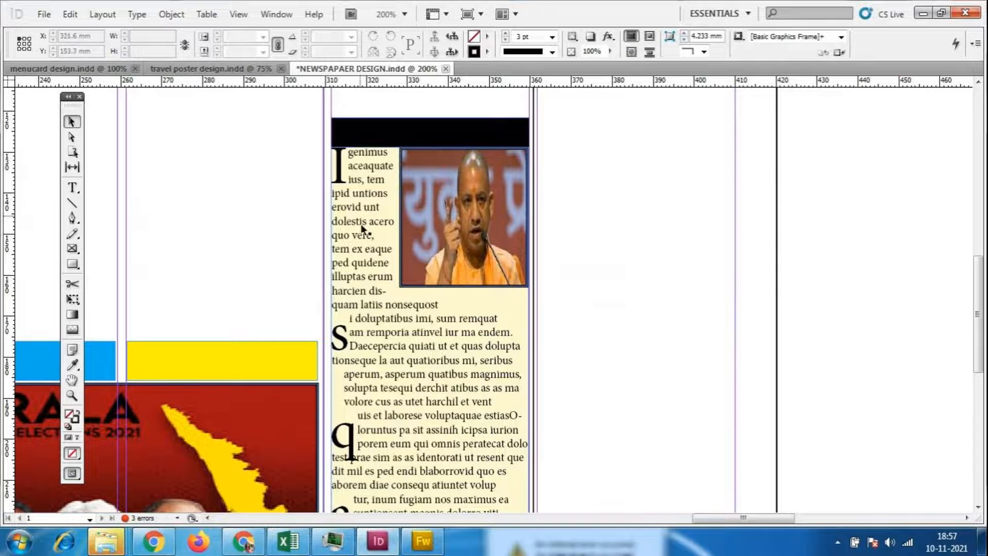
- Set the last six lines of the cream frame's text, starting at "eremper certum", to 11 pt
{"action": "left_click_drag", "start_coordinate": [745, 518], "coordinate": [684, 516]}
{"action": "left_click", "coordinate": [705, 507]}
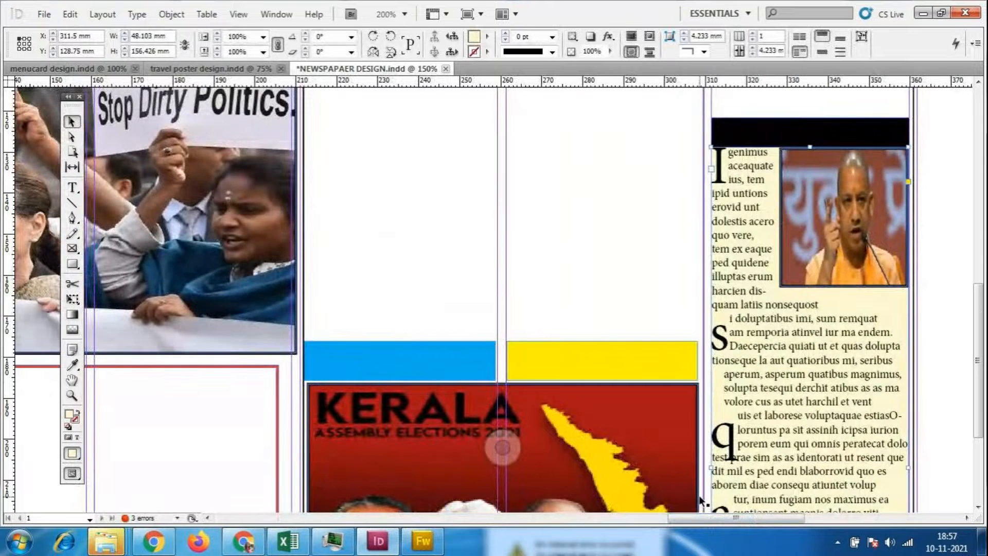
{"action": "key", "text": "ctrl+minus"}
{"action": "key", "text": "ctrl+minus"}
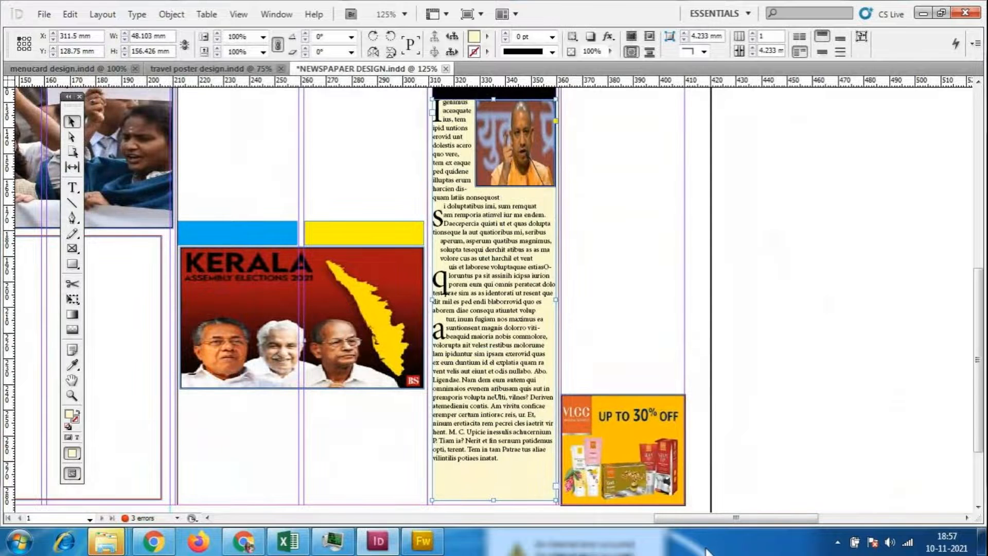
{"action": "left_click_drag", "start_coordinate": [718, 522], "coordinate": [691, 519]}
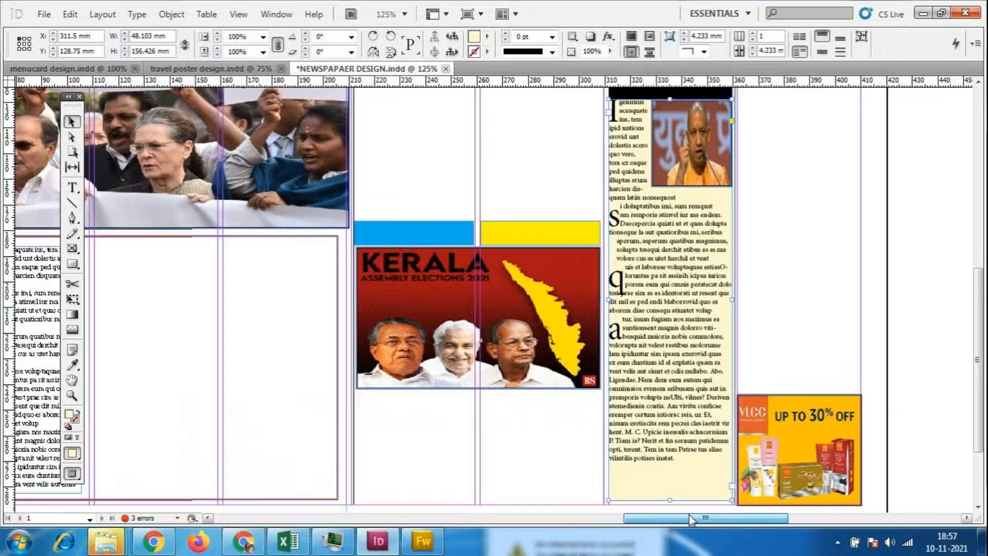
{"action": "double_click", "coordinate": [634, 433]}
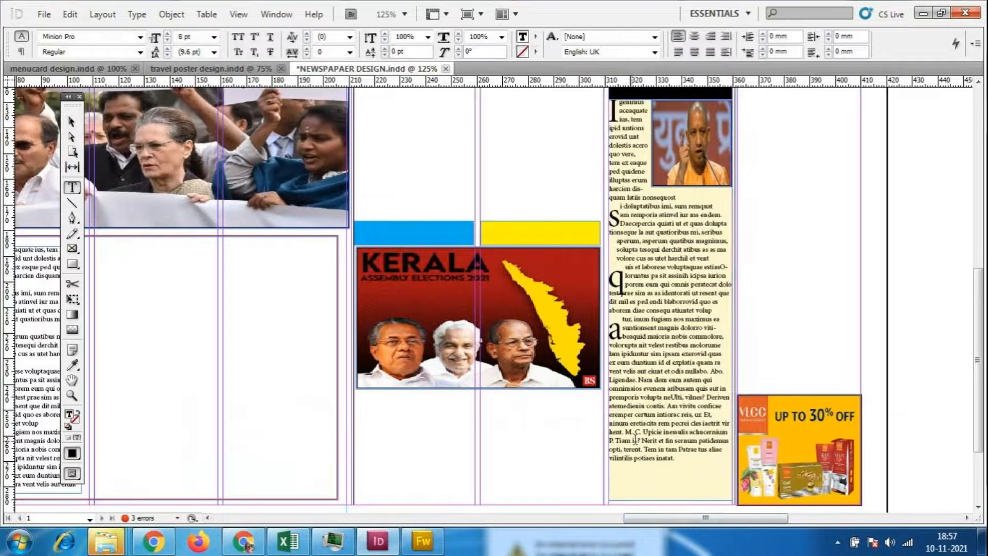
{"action": "left_click_drag", "start_coordinate": [613, 433], "coordinate": [691, 459]}
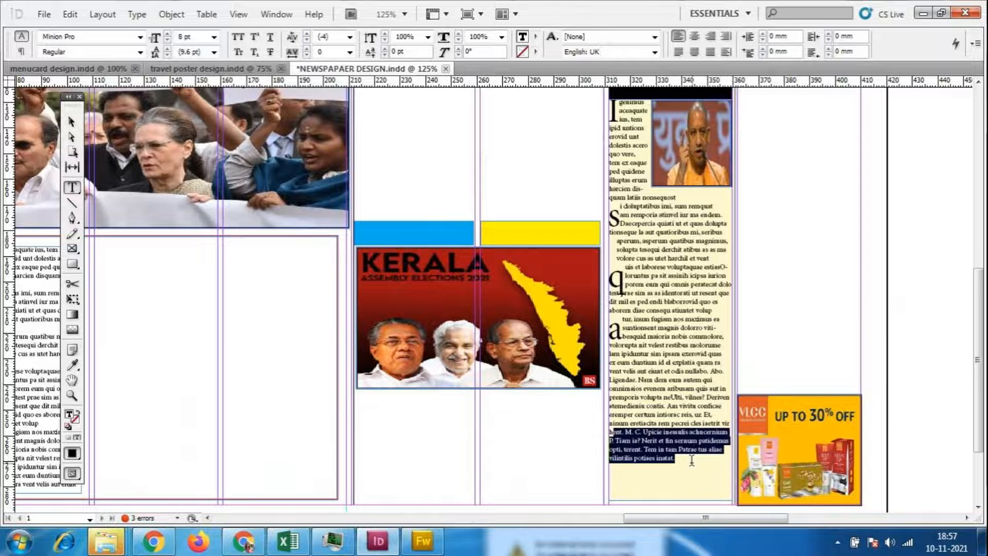
{"action": "left_click_drag", "start_coordinate": [610, 415], "coordinate": [683, 465]}
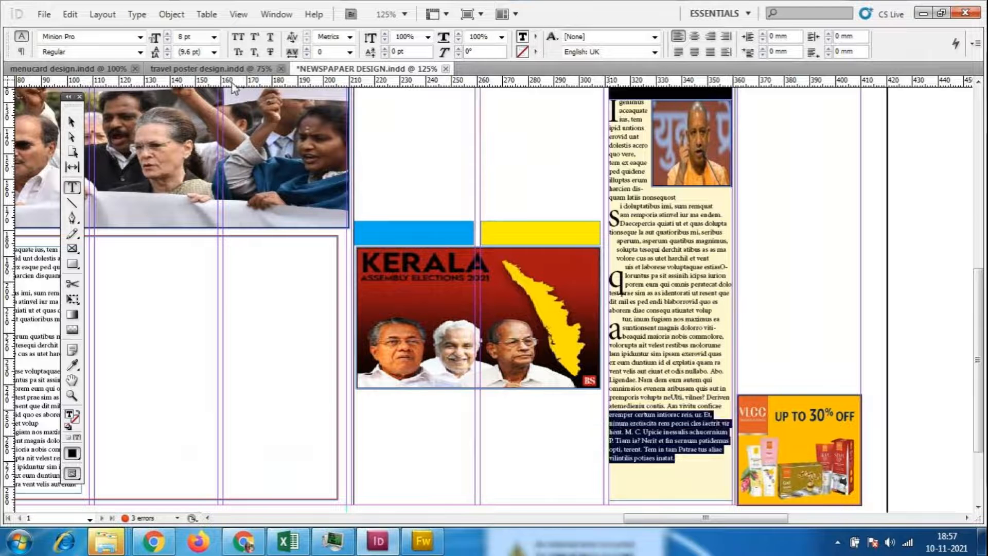
{"action": "left_click", "coordinate": [213, 37]}
{"action": "left_click", "coordinate": [194, 107]}
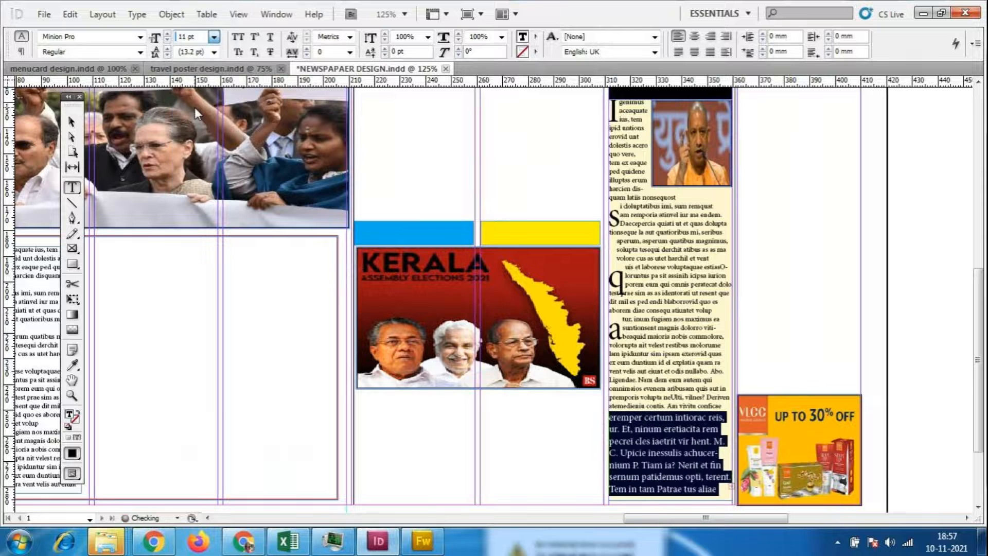
- Set the font of the enlarged closing lines to Magneto
{"action": "left_click", "coordinate": [140, 36]}
{"action": "scroll", "coordinate": [208, 131], "scroll_direction": "down", "scroll_amount": 1}
{"action": "scroll", "coordinate": [232, 154], "scroll_direction": "up", "scroll_amount": 2}
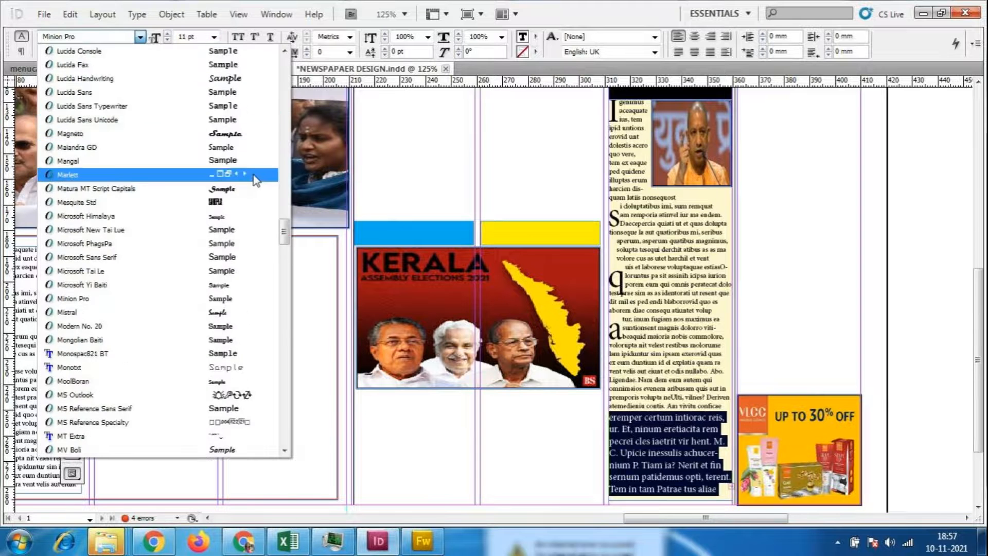
{"action": "left_click", "coordinate": [255, 134]}
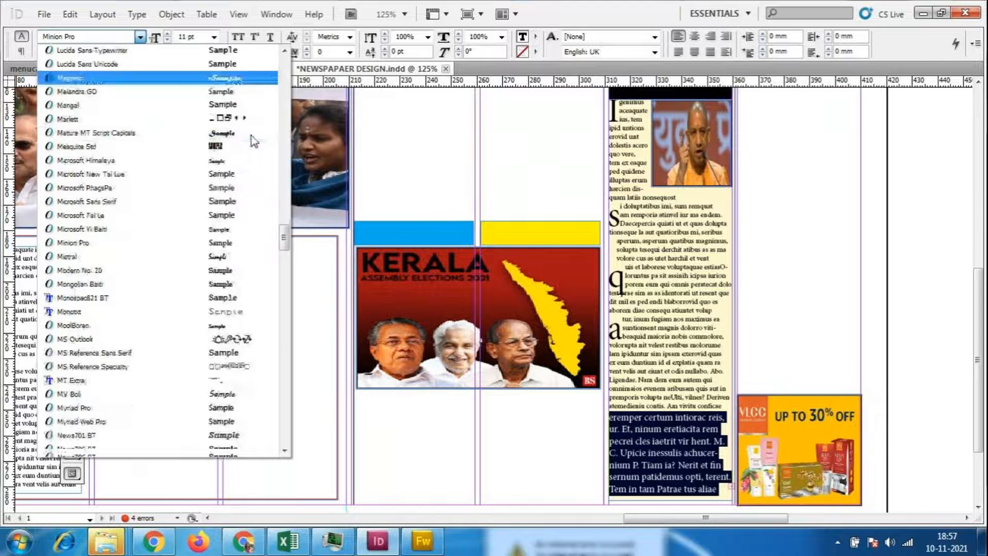
- Change the font of the enlarged closing lines to Lucida Bright
{"action": "left_click", "coordinate": [140, 36]}
{"action": "scroll", "coordinate": [221, 149], "scroll_direction": "up", "scroll_amount": 4}
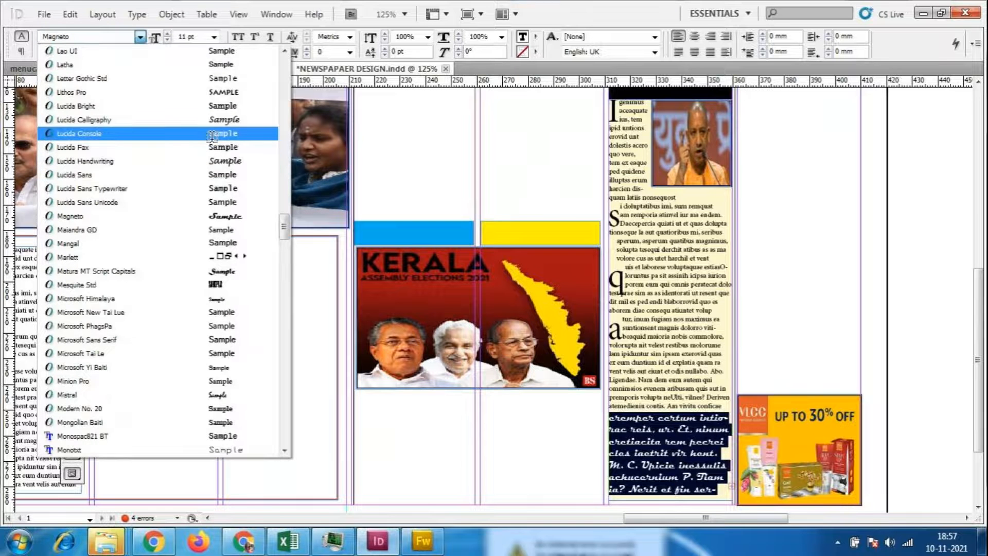
{"action": "scroll", "coordinate": [224, 106], "scroll_direction": "down", "scroll_amount": 1}
{"action": "key", "text": "Return"}
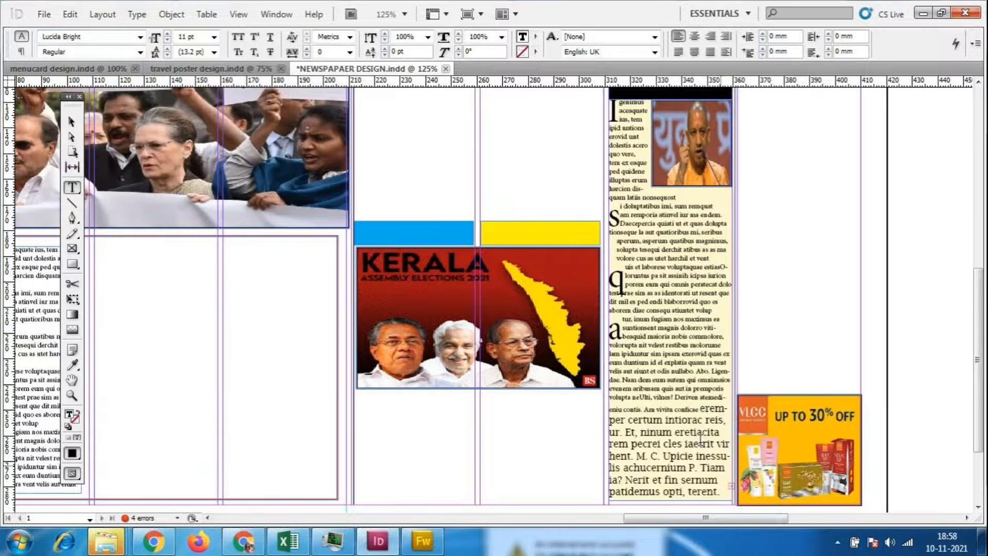
- Colour the visible 11 pt closing lines of the cream frame with the red swatch
{"action": "left_click_drag", "start_coordinate": [701, 407], "coordinate": [724, 490]}
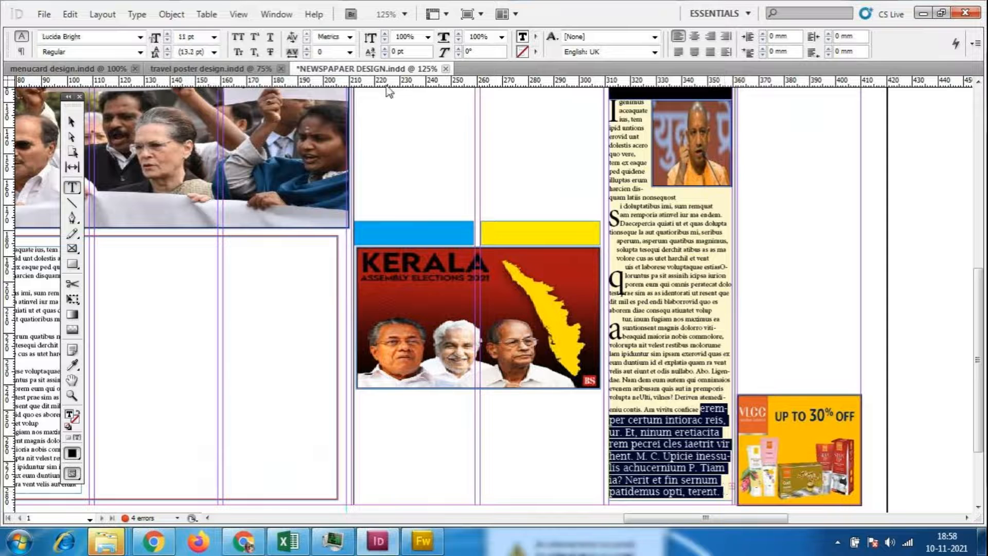
{"action": "left_click", "coordinate": [535, 36]}
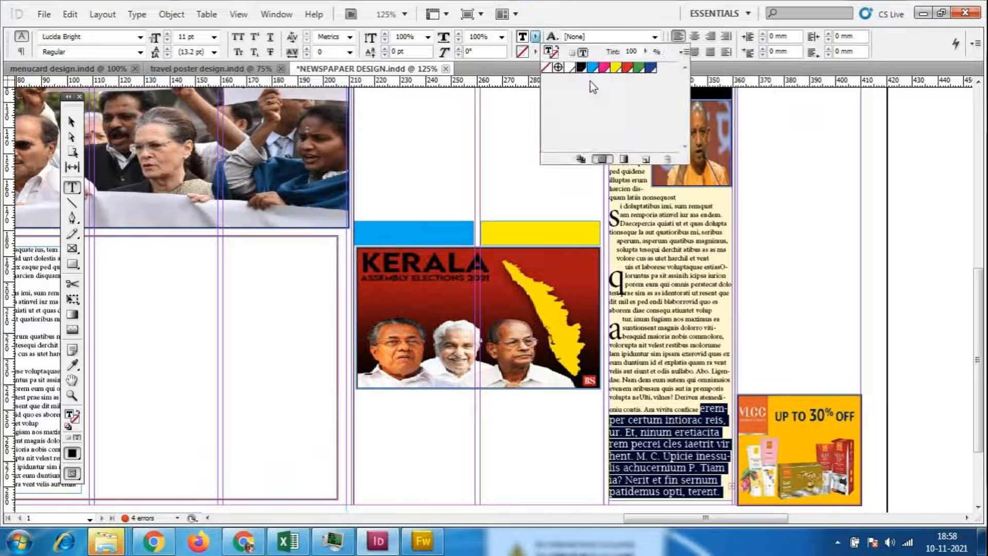
{"action": "left_click", "coordinate": [627, 68]}
{"action": "left_click", "coordinate": [649, 442]}
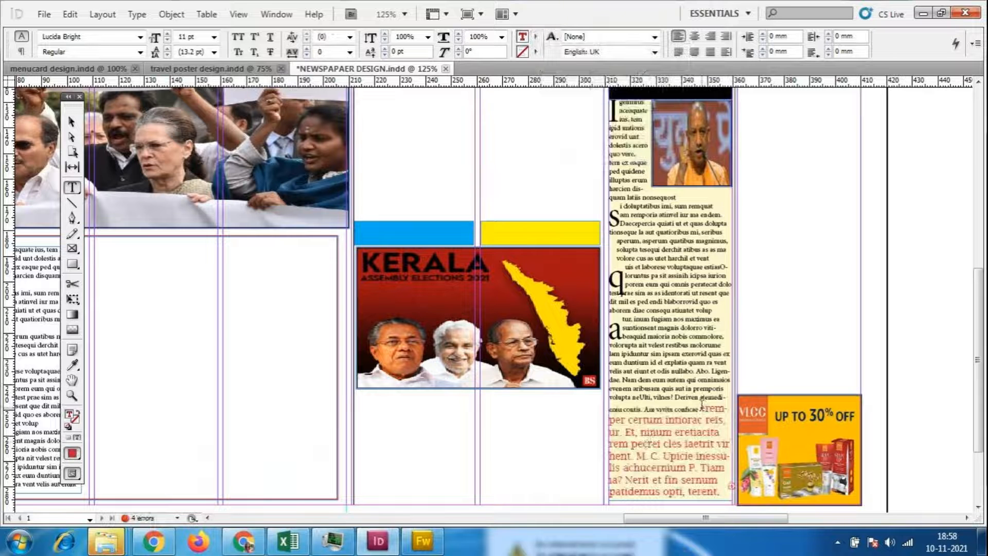
- Set the font of the red closing lines to Impact and save the document
{"action": "left_click_drag", "start_coordinate": [701, 408], "coordinate": [723, 493]}
{"action": "left_click", "coordinate": [140, 37]}
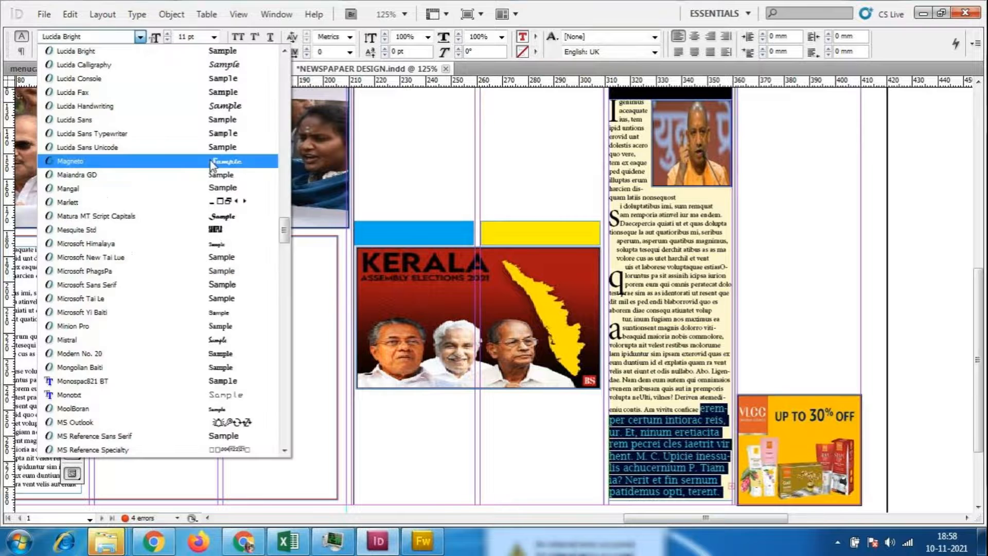
{"action": "scroll", "coordinate": [211, 165], "scroll_direction": "up", "scroll_amount": 10}
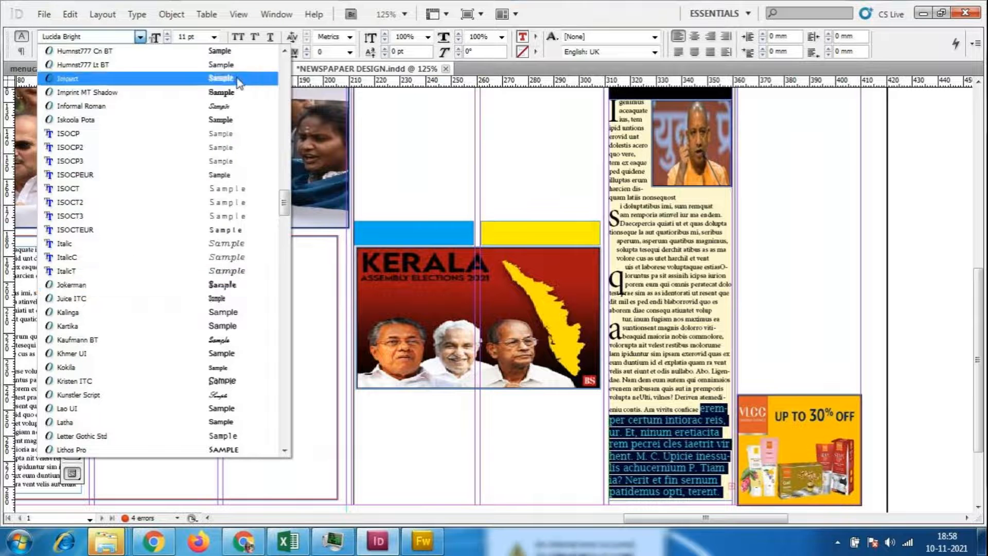
{"action": "left_click", "coordinate": [238, 78]}
{"action": "left_click_drag", "start_coordinate": [674, 456], "coordinate": [707, 449]}
{"action": "left_click", "coordinate": [708, 449]}
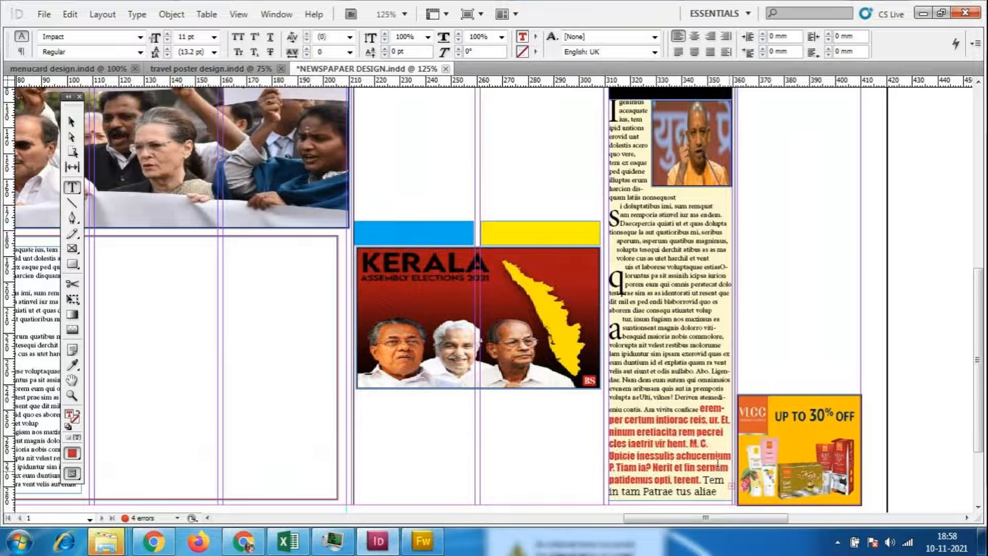
{"action": "left_click", "coordinate": [47, 15]}
{"action": "key", "text": "Escape"}
- Draw an empty picture frame about 44.7 mm wide in the rightmost column and extend its height to about 96 mm
{"action": "left_click_drag", "start_coordinate": [714, 518], "coordinate": [761, 522]}
{"action": "scroll", "coordinate": [738, 414], "scroll_direction": "up", "scroll_amount": 5}
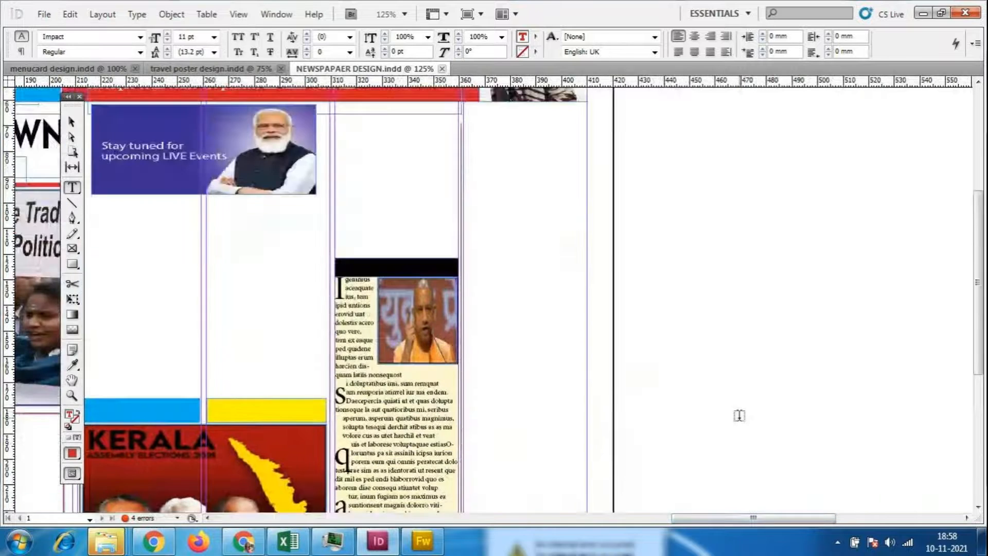
{"action": "scroll", "coordinate": [732, 410], "scroll_direction": "down", "scroll_amount": 4}
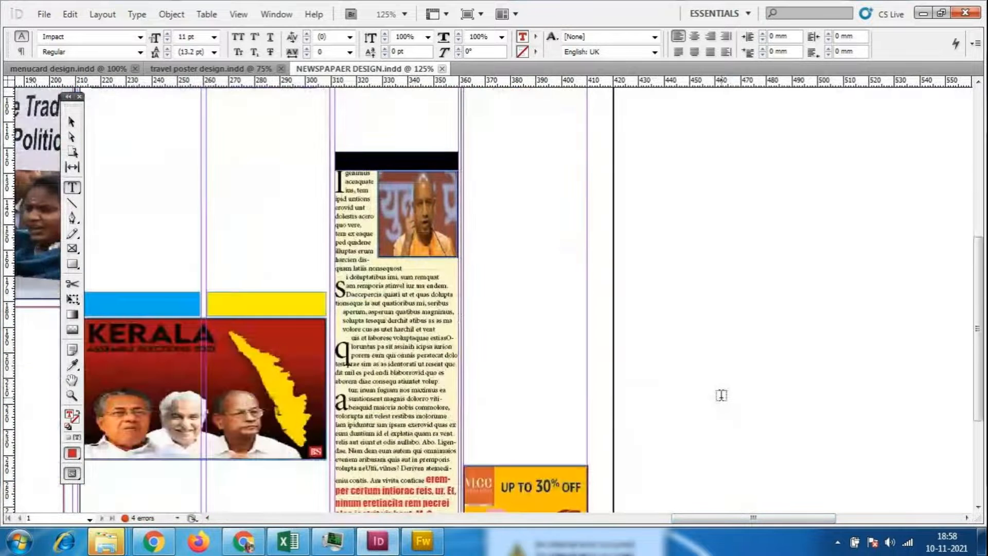
{"action": "scroll", "coordinate": [679, 392], "scroll_direction": "down", "scroll_amount": 1}
{"action": "scroll", "coordinate": [679, 385], "scroll_direction": "up", "scroll_amount": 3}
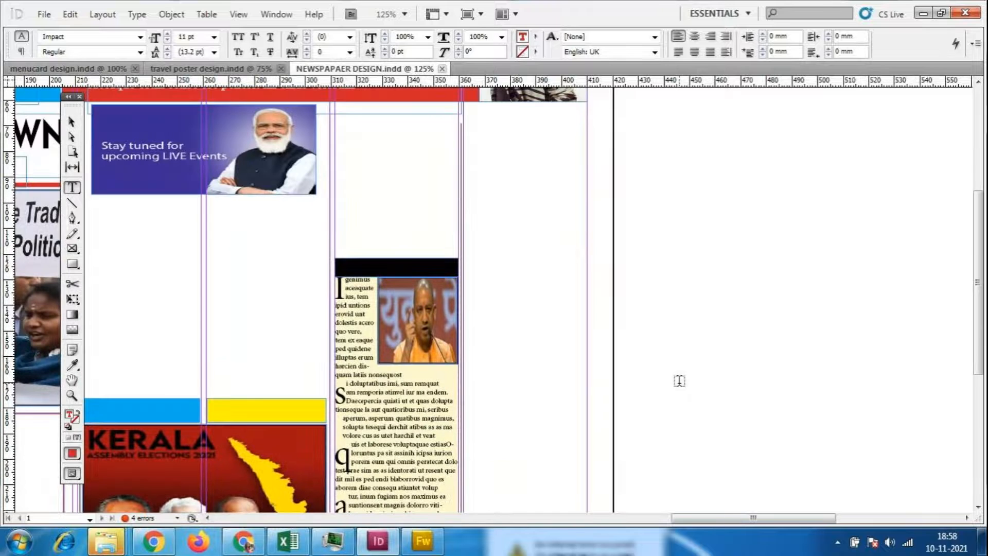
{"action": "mouse_move", "coordinate": [740, 526]}
{"action": "left_mouse_down"}
{"action": "mouse_move", "coordinate": [627, 518]}
{"action": "mouse_move", "coordinate": [725, 519]}
{"action": "left_mouse_up"}
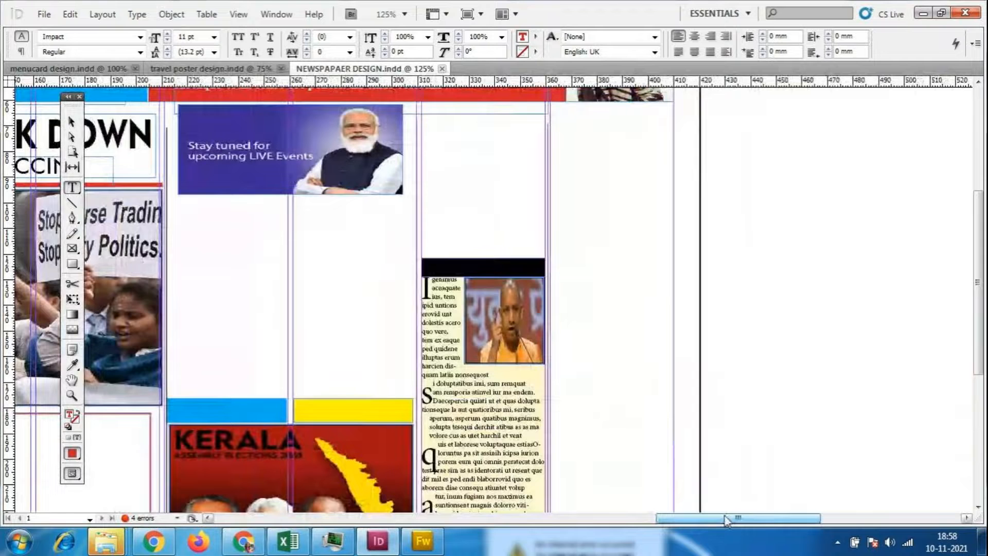
{"action": "left_click", "coordinate": [72, 248]}
{"action": "scroll", "coordinate": [595, 265], "scroll_direction": "up", "scroll_amount": 2}
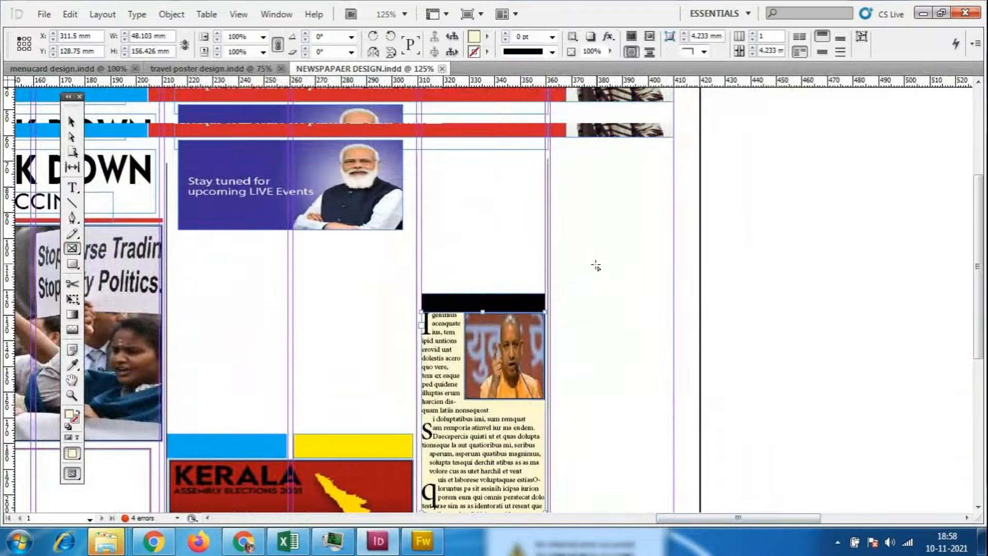
{"action": "scroll", "coordinate": [597, 265], "scroll_direction": "up", "scroll_amount": 2}
{"action": "left_click_drag", "start_coordinate": [554, 258], "coordinate": [669, 332]}
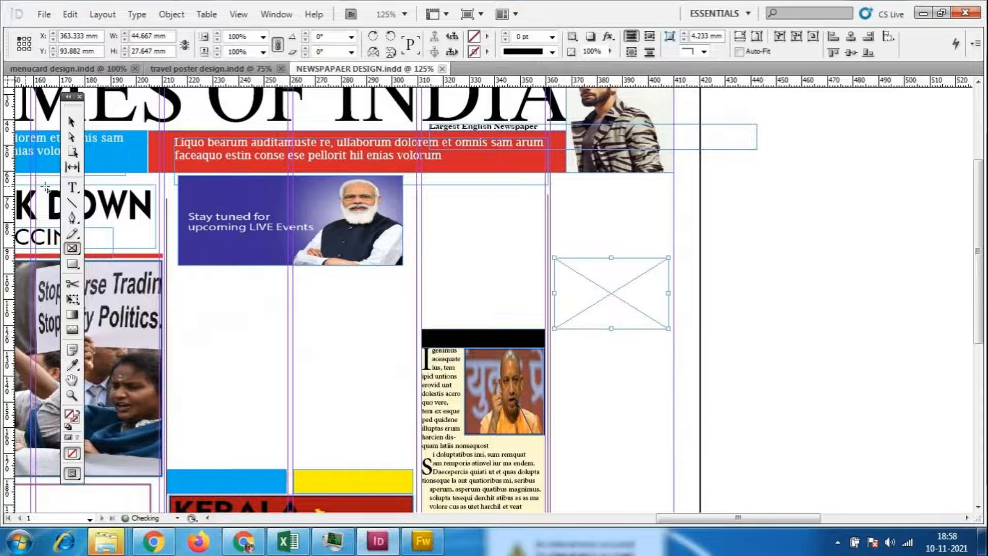
{"action": "key", "text": "ctrl"}
{"action": "left_click_drag", "start_coordinate": [612, 330], "coordinate": [611, 503]}
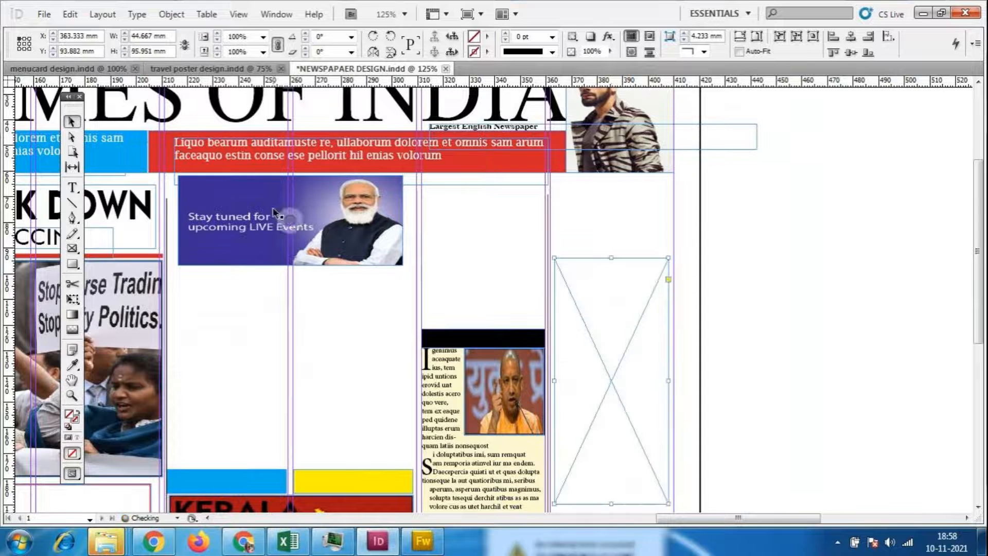
- Place the dipika2 picture from the works folder into the empty frame in the rightmost column
{"action": "left_click", "coordinate": [44, 14]}
{"action": "left_click", "coordinate": [77, 239]}
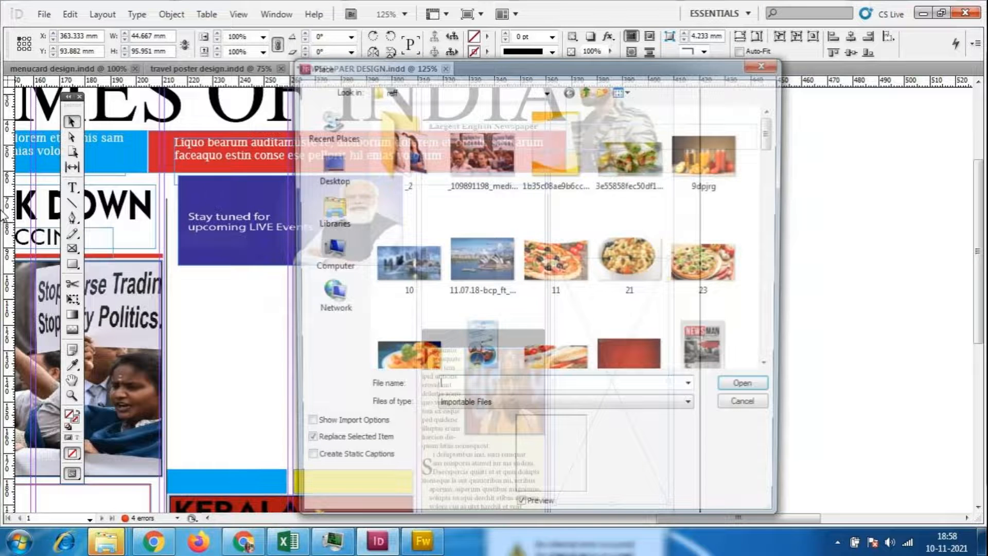
{"action": "mouse_move", "coordinate": [771, 131]}
{"action": "left_mouse_down"}
{"action": "mouse_move", "coordinate": [781, 270]}
{"action": "mouse_move", "coordinate": [773, 350]}
{"action": "mouse_move", "coordinate": [772, 132]}
{"action": "left_mouse_up"}
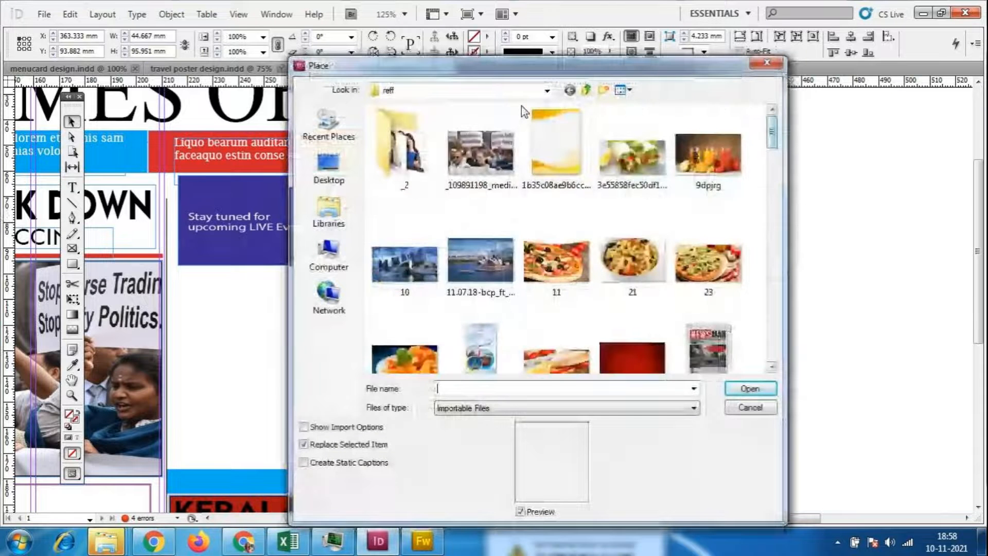
{"action": "key", "text": "BackSpace"}
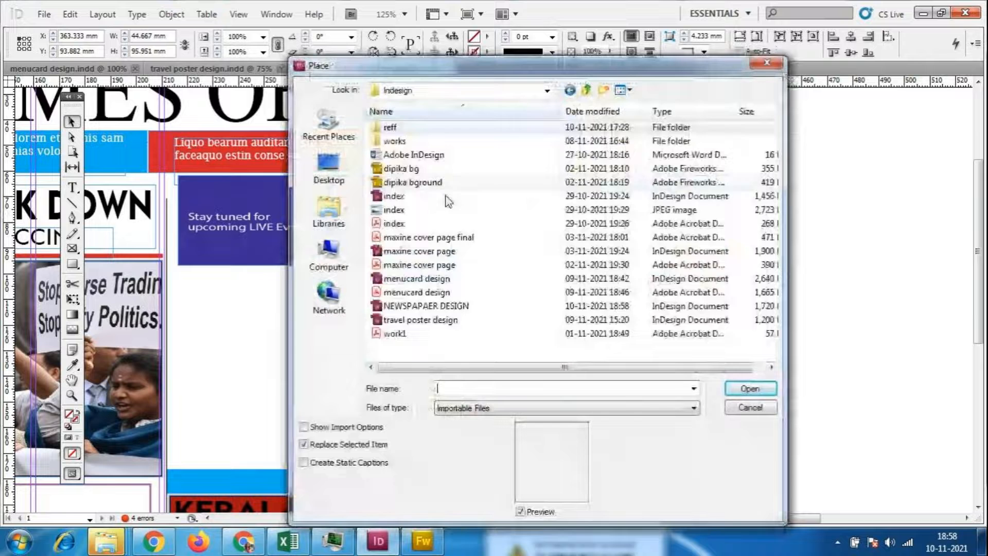
{"action": "double_click", "coordinate": [395, 141]}
{"action": "left_click_drag", "start_coordinate": [772, 149], "coordinate": [772, 234]}
{"action": "left_click", "coordinate": [409, 205]}
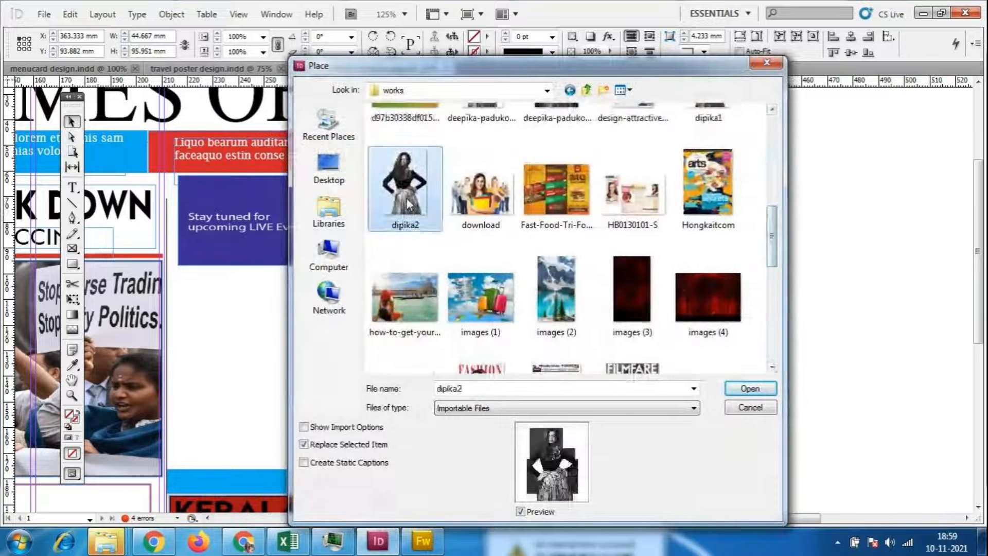
{"action": "left_click", "coordinate": [750, 389]}
{"action": "left_click", "coordinate": [612, 380]}
- Fit the placed picture's content to its frame and nudge the picture to X 363.542 mm in the rightmost column
{"action": "scroll", "coordinate": [637, 331], "scroll_direction": "down", "scroll_amount": 3}
{"action": "right_click", "coordinate": [630, 330]}
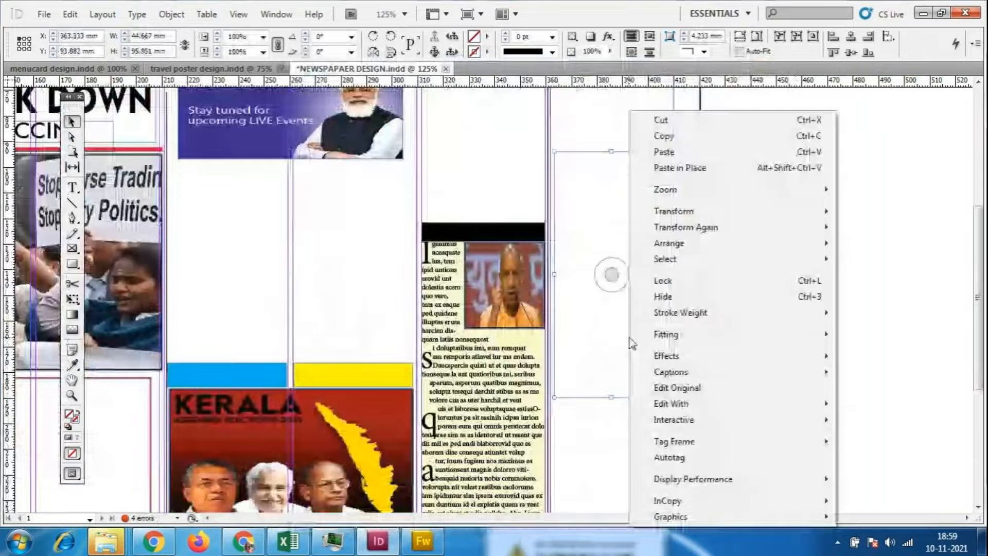
{"action": "mouse_move", "coordinate": [685, 337]}
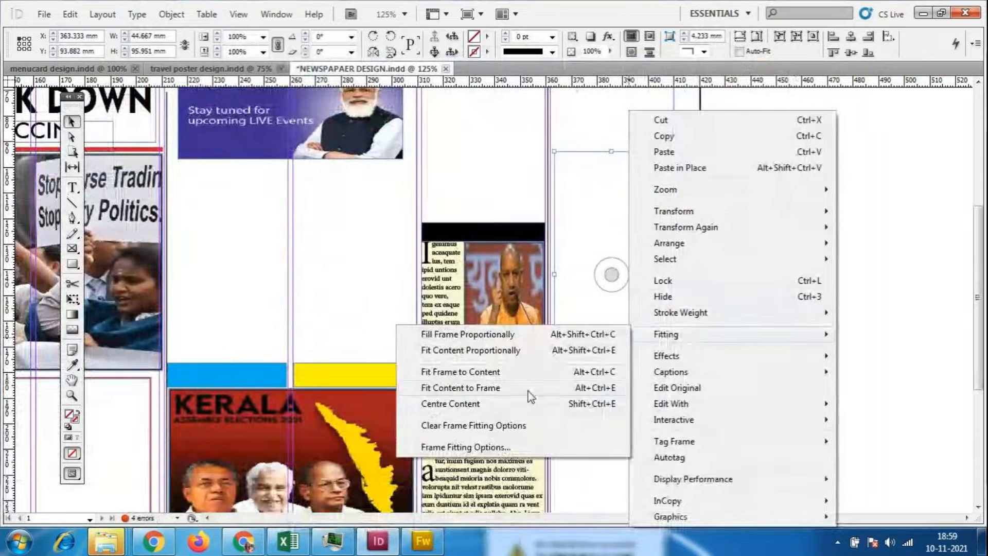
{"action": "left_click", "coordinate": [526, 388]}
{"action": "left_click", "coordinate": [856, 392]}
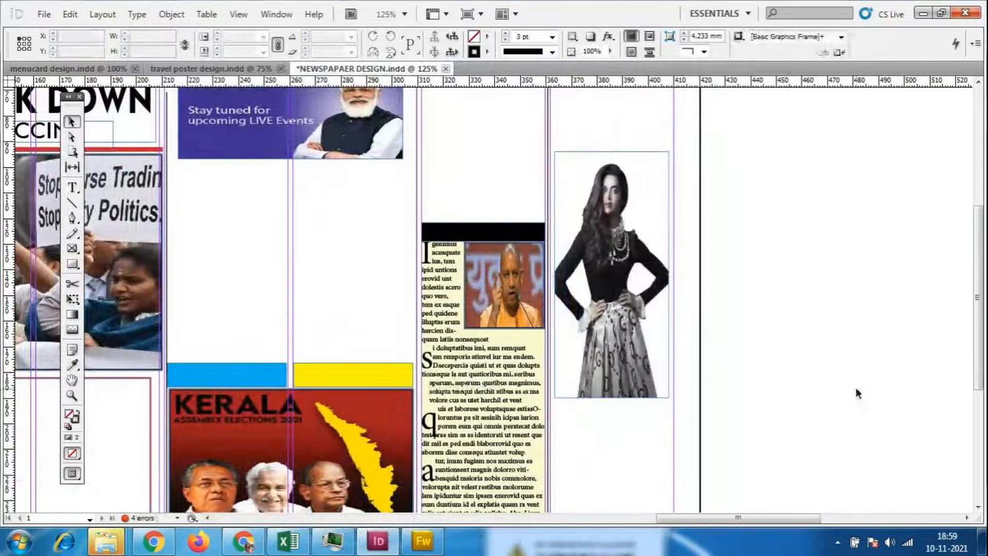
{"action": "left_click", "coordinate": [623, 359]}
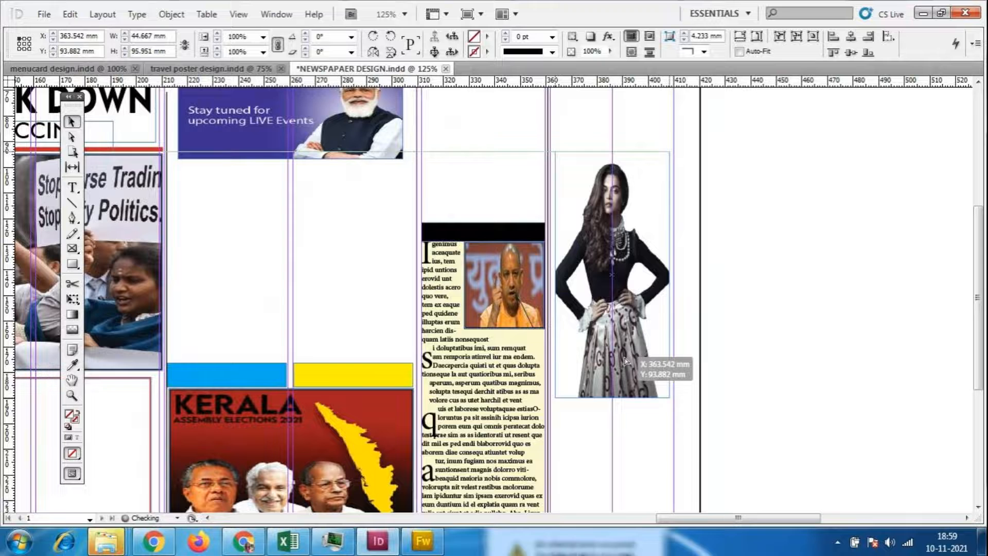
{"action": "left_click", "coordinate": [835, 373]}
{"action": "left_click", "coordinate": [575, 214]}
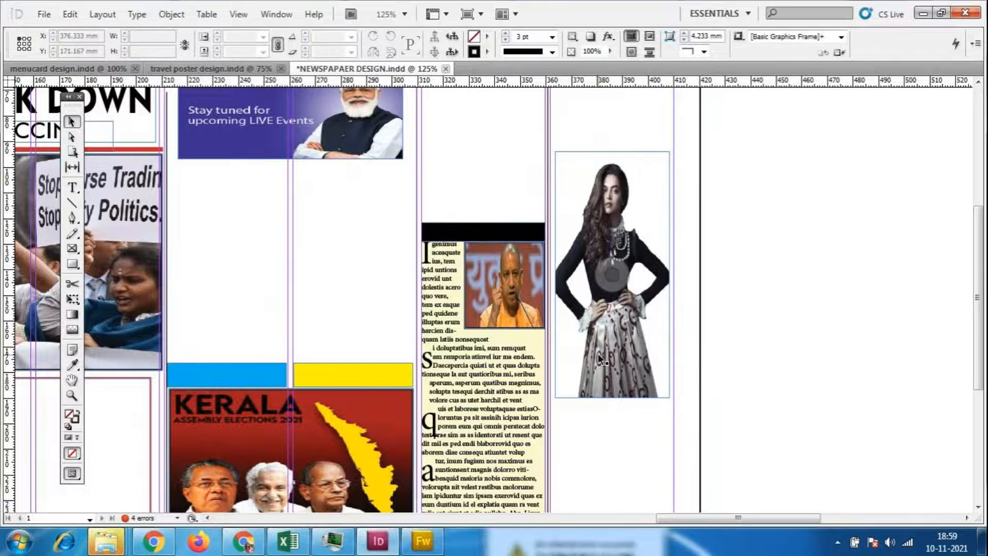
- Draw a text frame about 44.7 by 159.5 mm over the picture in the rightmost column and fill it with placeholder text
{"action": "scroll", "coordinate": [598, 354], "scroll_direction": "up", "scroll_amount": 3}
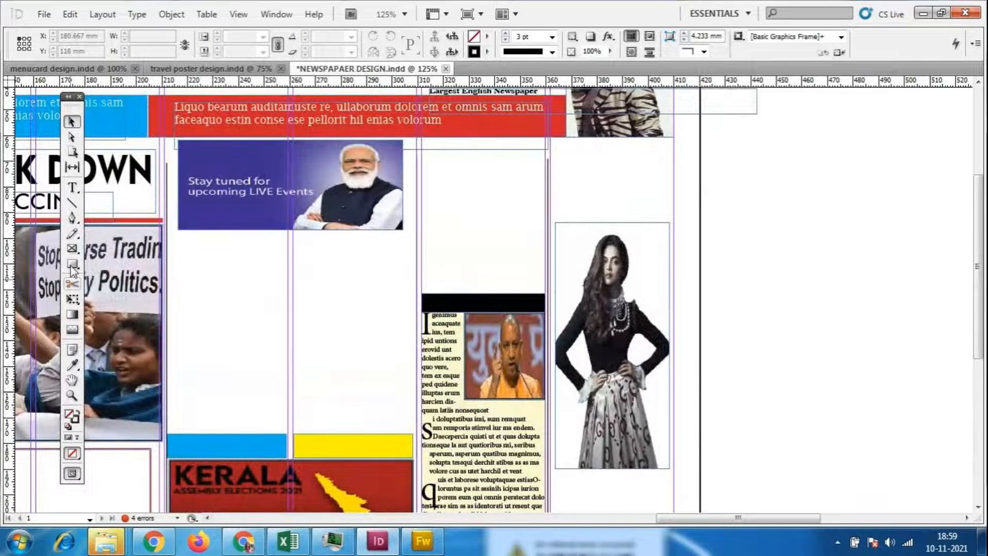
{"action": "left_click", "coordinate": [72, 188]}
{"action": "left_click_drag", "start_coordinate": [555, 150], "coordinate": [670, 498]}
{"action": "scroll", "coordinate": [667, 452], "scroll_direction": "down", "scroll_amount": 2}
{"action": "left_click", "coordinate": [137, 14]}
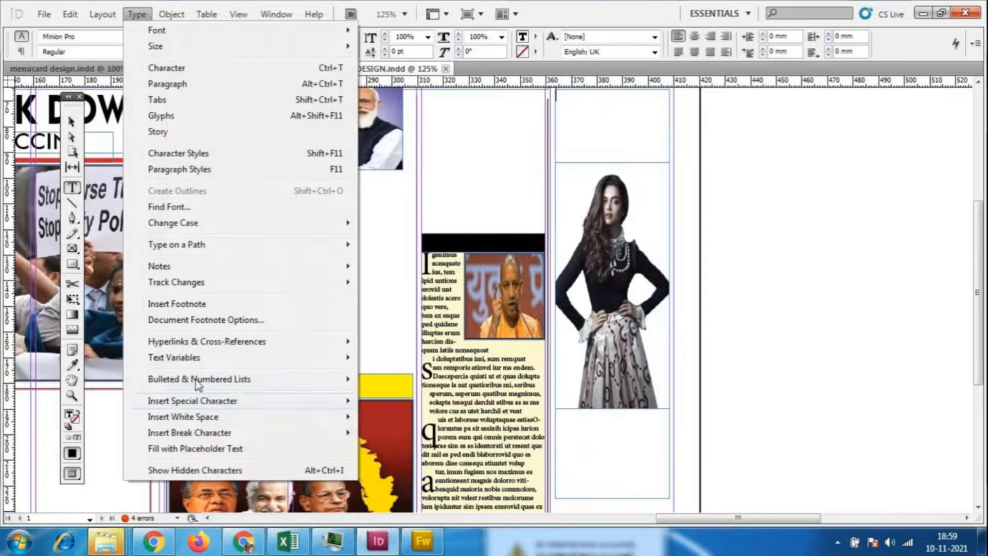
{"action": "left_click", "coordinate": [202, 448]}
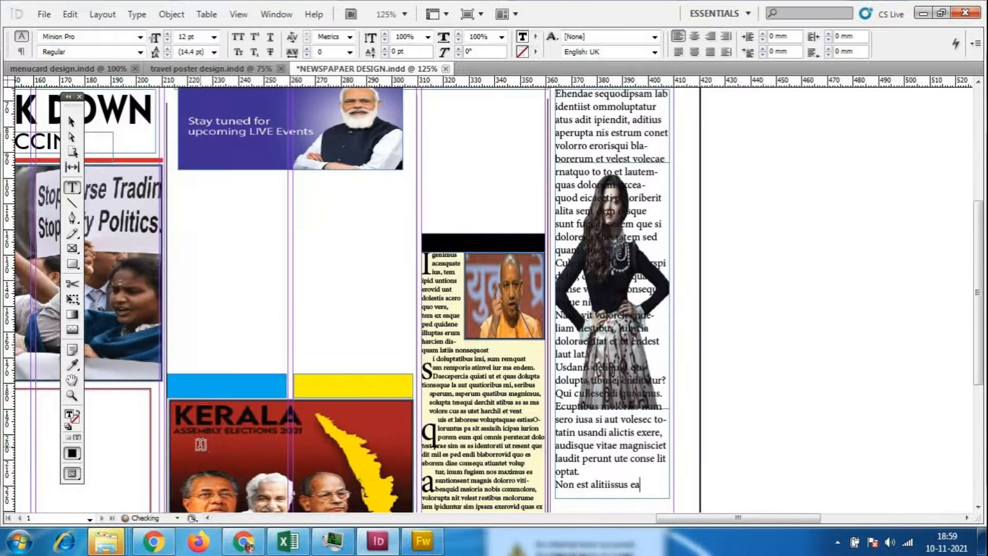
- Try wrapping around the object shape, delete the placeholder-text frame over the picture, and undo these changes
{"action": "left_click", "coordinate": [71, 122]}
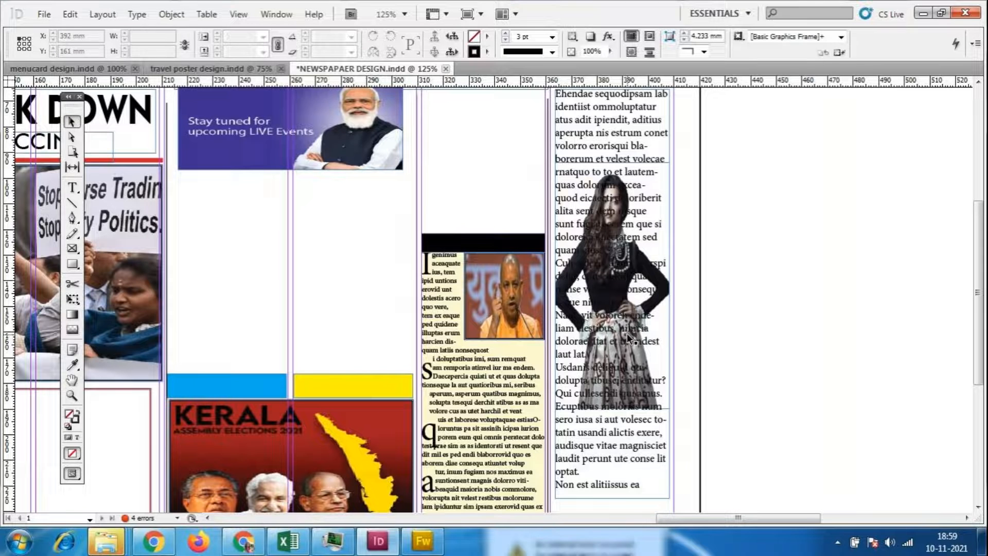
{"action": "left_click", "coordinate": [619, 339]}
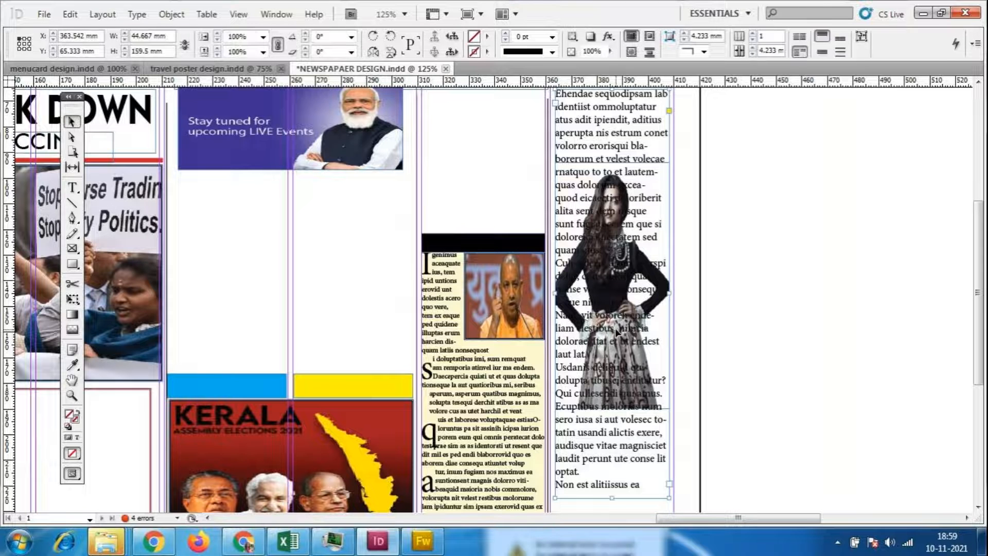
{"action": "left_click", "coordinate": [631, 52]}
{"action": "left_click", "coordinate": [750, 304]}
{"action": "left_click", "coordinate": [616, 302]}
{"action": "key", "text": "Delete"}
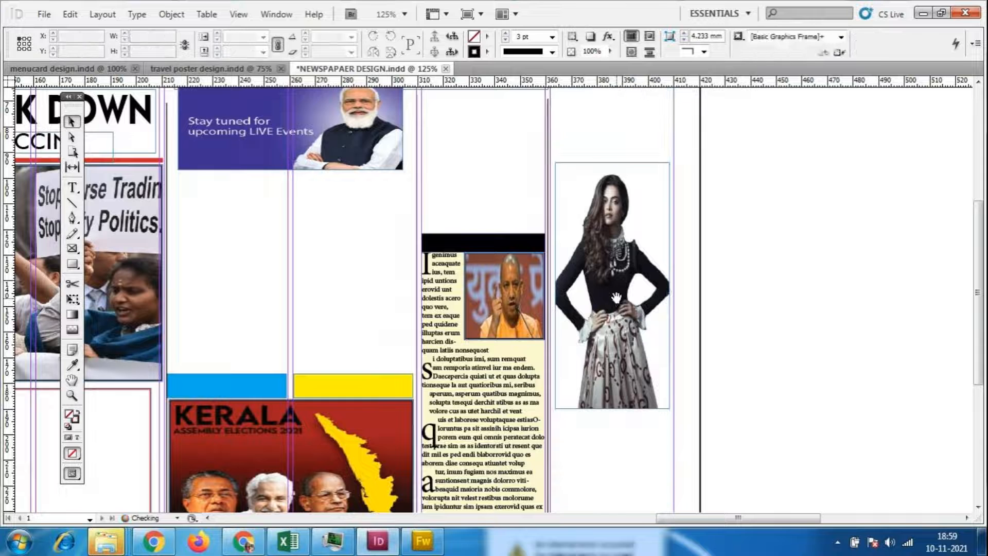
{"action": "key", "text": "ctrl+z"}
{"action": "key", "text": "ctrl+z"}
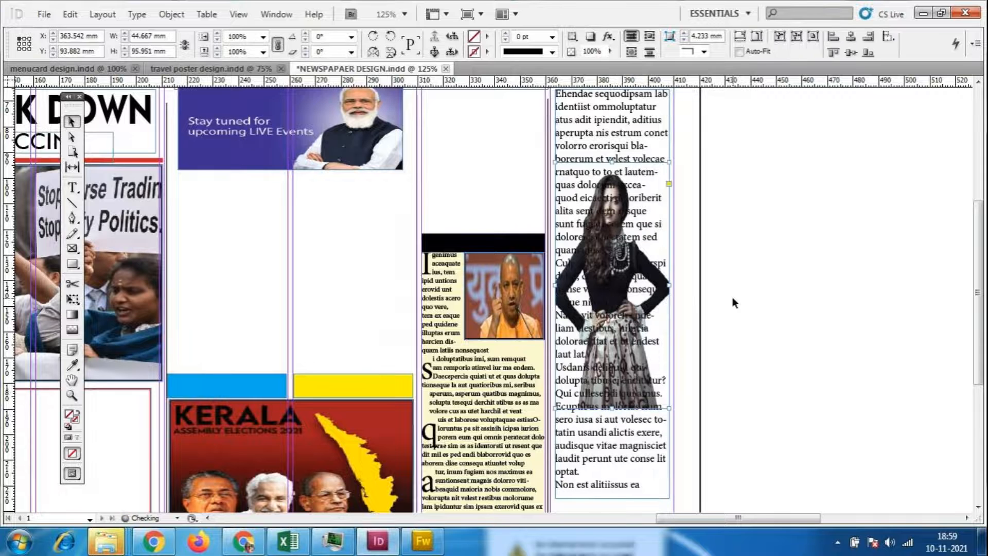
- Delete the standing woman's picture from behind the placeholder text and return the moved text frame to the rightmost column
{"action": "left_click_drag", "start_coordinate": [627, 347], "coordinate": [853, 350]}
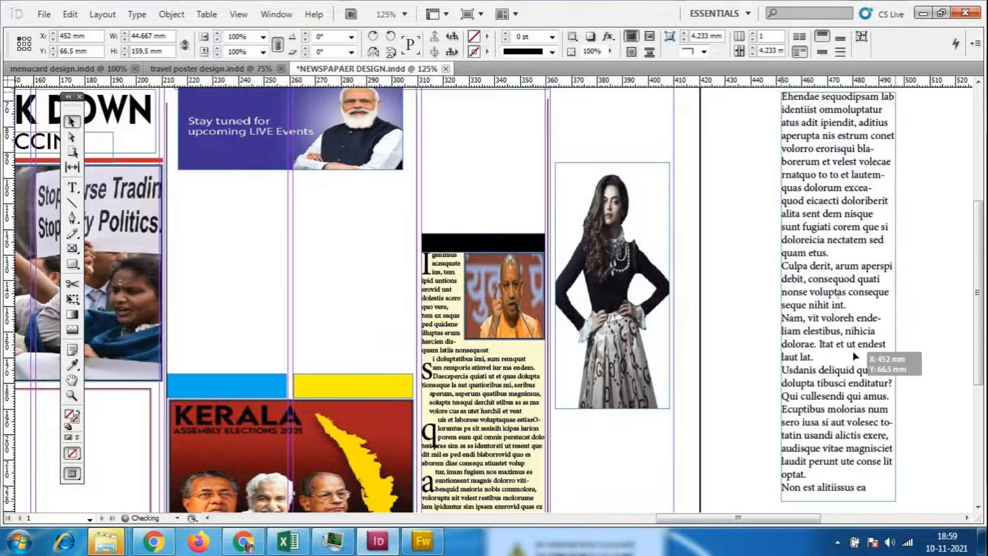
{"action": "left_click", "coordinate": [608, 315]}
{"action": "key", "text": "Delete"}
{"action": "left_click_drag", "start_coordinate": [845, 317], "coordinate": [619, 326]}
- Move the placeholder-text frame to about X 361.75 mm, Y 83.25 mm and widen it to 48.25 mm to fill the column
{"action": "scroll", "coordinate": [741, 338], "scroll_direction": "down", "scroll_amount": 3}
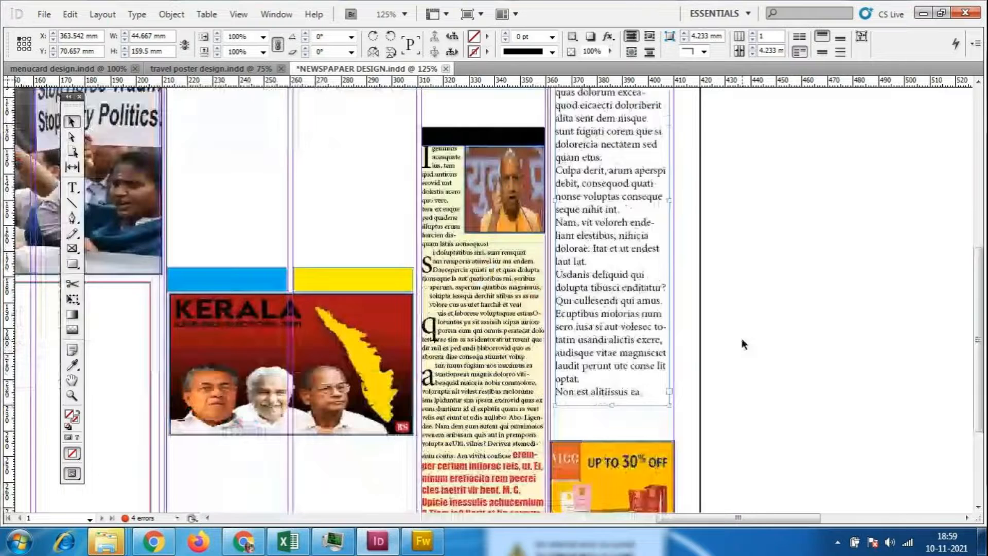
{"action": "scroll", "coordinate": [742, 338], "scroll_direction": "down", "scroll_amount": 2}
{"action": "left_click_drag", "start_coordinate": [633, 211], "coordinate": [628, 242]}
{"action": "scroll", "coordinate": [726, 349], "scroll_direction": "up", "scroll_amount": 3}
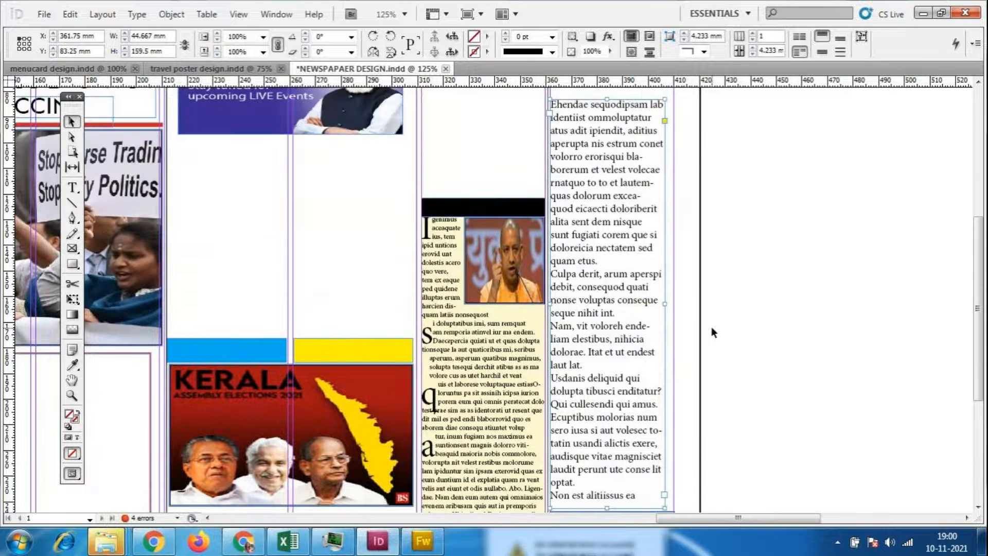
{"action": "left_click_drag", "start_coordinate": [664, 303], "coordinate": [673, 304]}
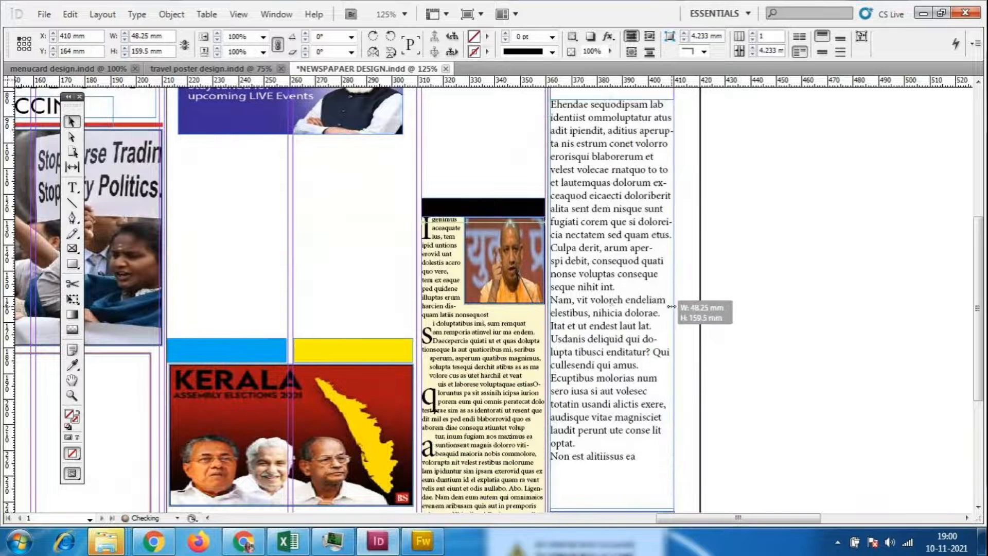
{"action": "left_click", "coordinate": [717, 311]}
- Shorten the placeholder-text frame from its upper edge to a height of about 118.75 mm, starting at Y 124 mm
{"action": "scroll", "coordinate": [668, 294], "scroll_direction": "up", "scroll_amount": 3}
{"action": "scroll", "coordinate": [668, 294], "scroll_direction": "down", "scroll_amount": 3}
{"action": "left_click", "coordinate": [628, 134]}
{"action": "left_click_drag", "start_coordinate": [614, 98], "coordinate": [614, 202]}
{"action": "scroll", "coordinate": [784, 230], "scroll_direction": "down", "scroll_amount": 4}
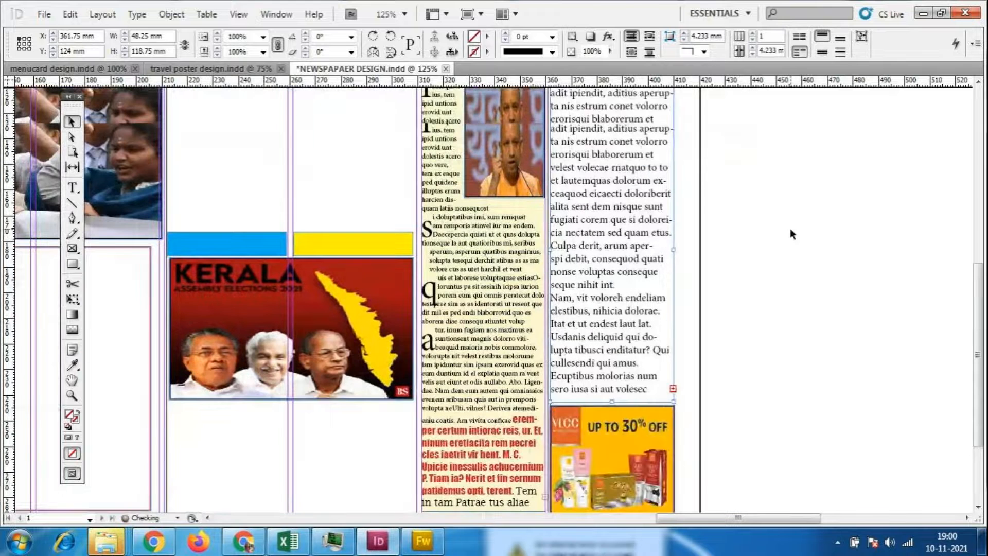
{"action": "left_click", "coordinate": [789, 227]}
{"action": "scroll", "coordinate": [832, 248], "scroll_direction": "up", "scroll_amount": 4}
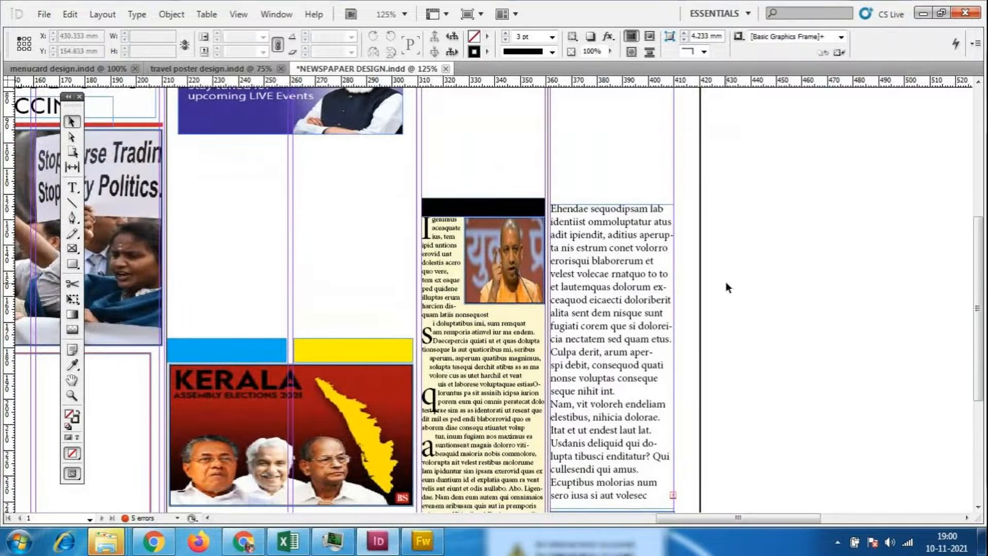
- Draw an empty picture frame about 49 by 31 mm directly above the placeholder text in the rightmost column
{"action": "left_click", "coordinate": [72, 248]}
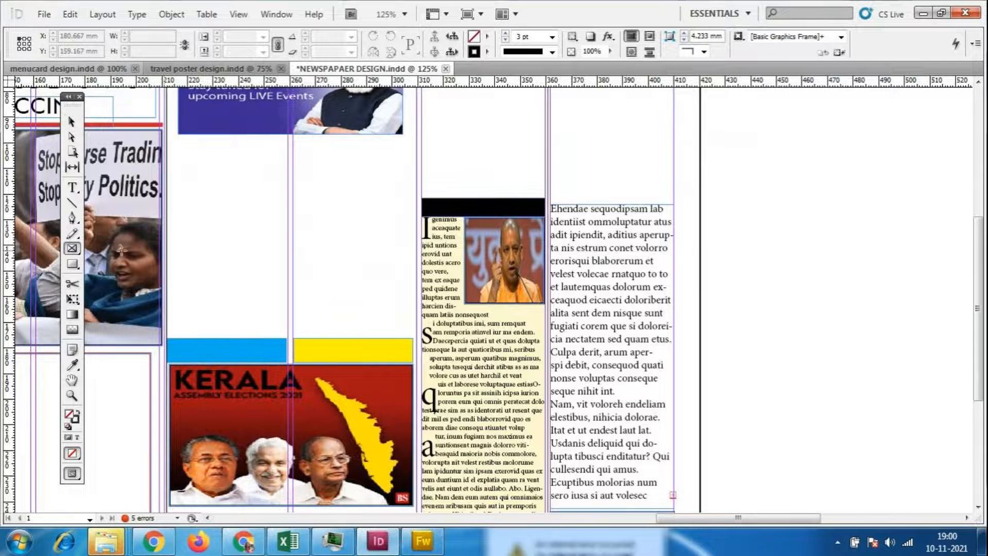
{"action": "scroll", "coordinate": [690, 225], "scroll_direction": "up", "scroll_amount": 3}
{"action": "left_click_drag", "start_coordinate": [549, 194], "coordinate": [673, 272]}
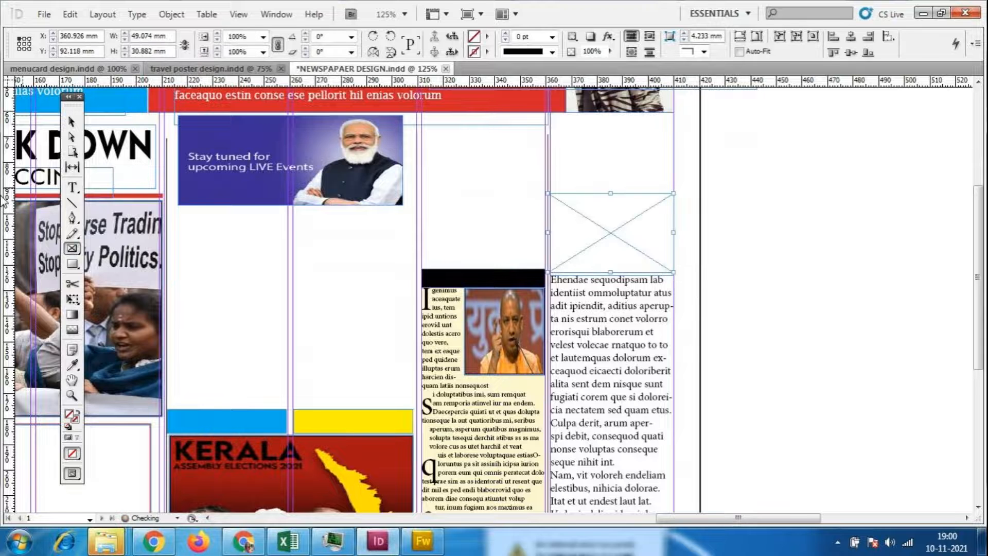
- Place the download (2) picture from the reff folder into the empty frame above the placeholder text
{"action": "left_click", "coordinate": [44, 14]}
{"action": "left_click", "coordinate": [63, 236]}
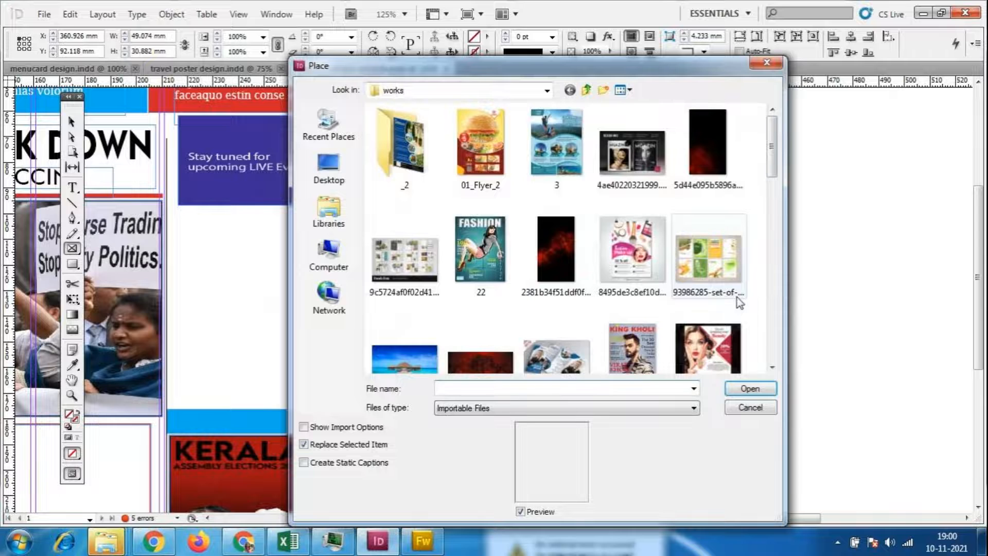
{"action": "left_click_drag", "start_coordinate": [777, 166], "coordinate": [656, 172]}
{"action": "left_click", "coordinate": [585, 90]}
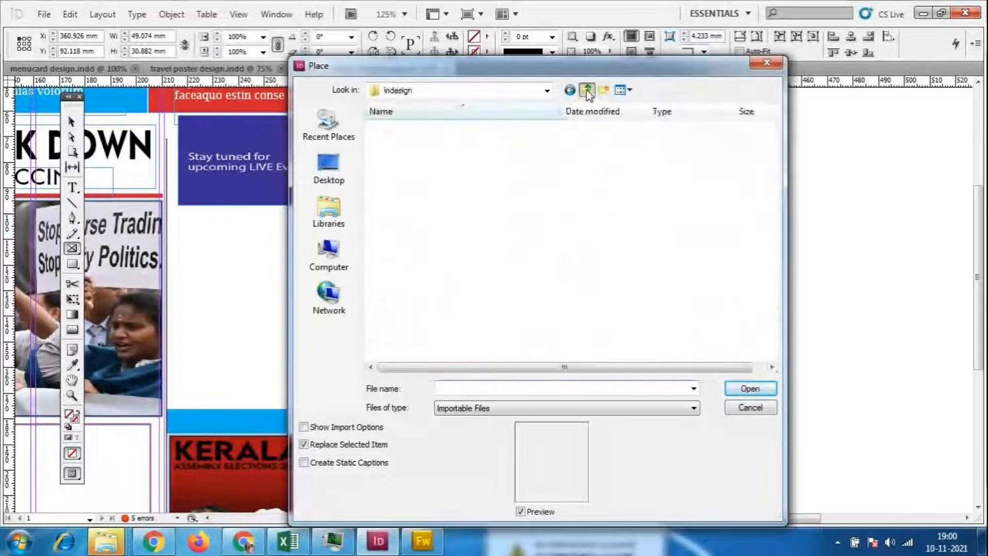
{"action": "left_click", "coordinate": [395, 116]}
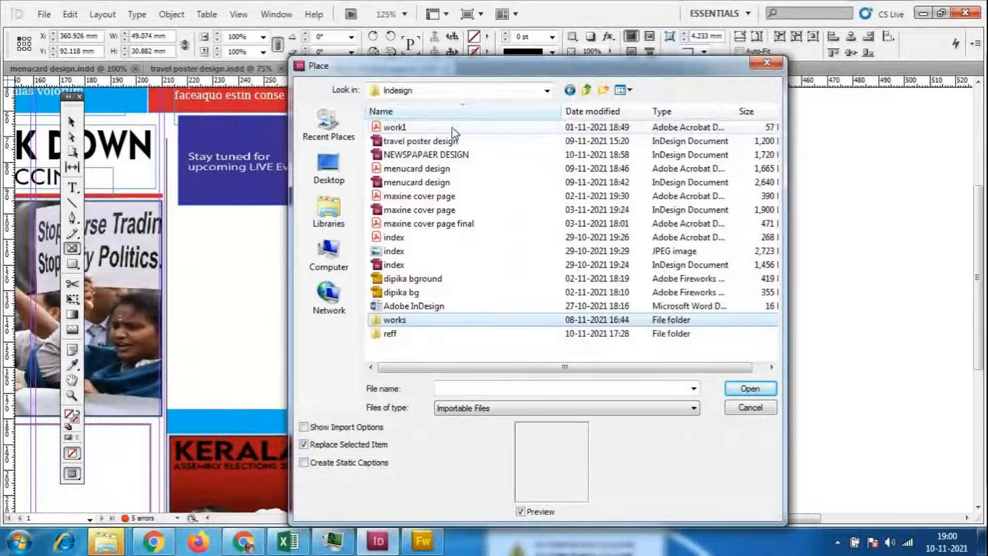
{"action": "left_click", "coordinate": [586, 90]}
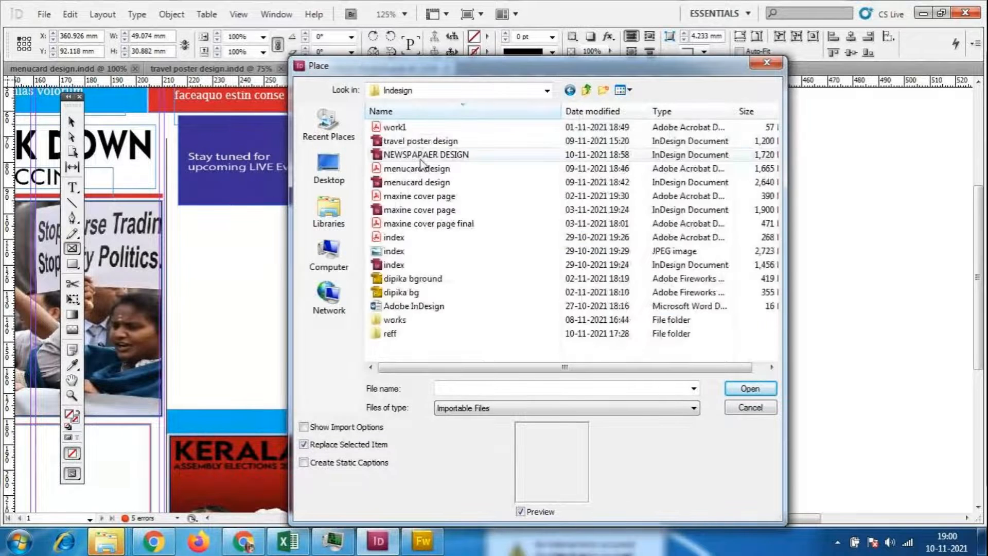
{"action": "left_click", "coordinate": [394, 334]}
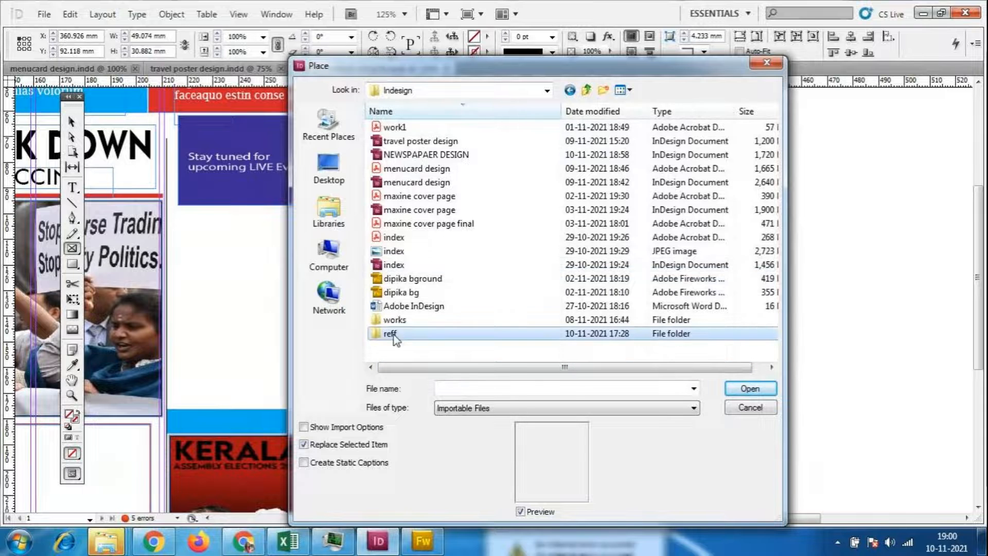
{"action": "double_click", "coordinate": [394, 334]}
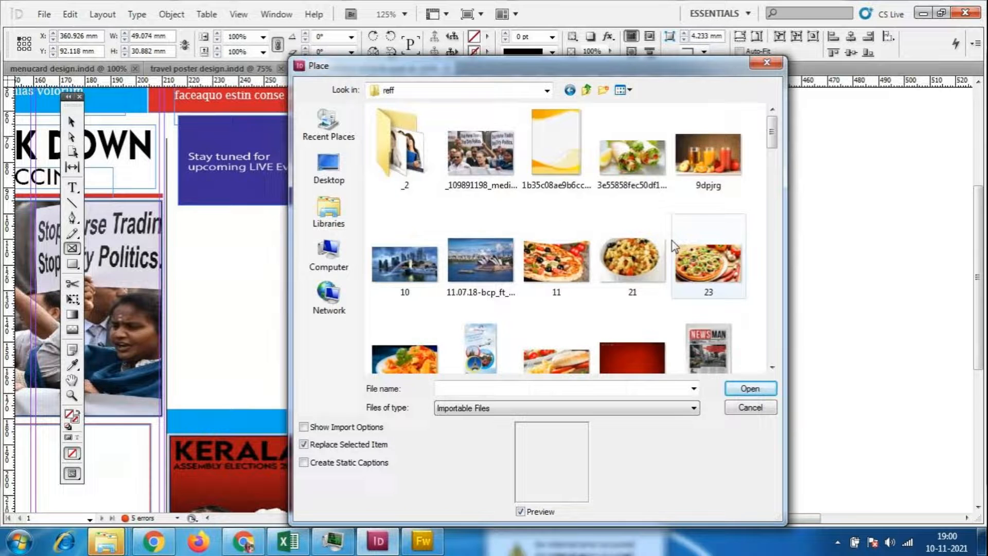
{"action": "left_click_drag", "start_coordinate": [772, 148], "coordinate": [775, 243]}
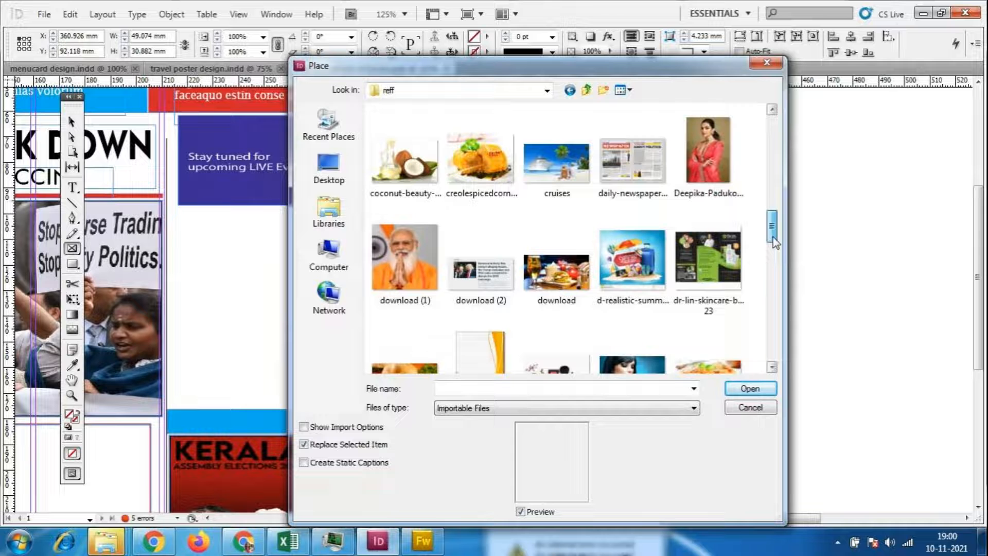
{"action": "left_click", "coordinate": [481, 267]}
{"action": "left_click", "coordinate": [766, 387]}
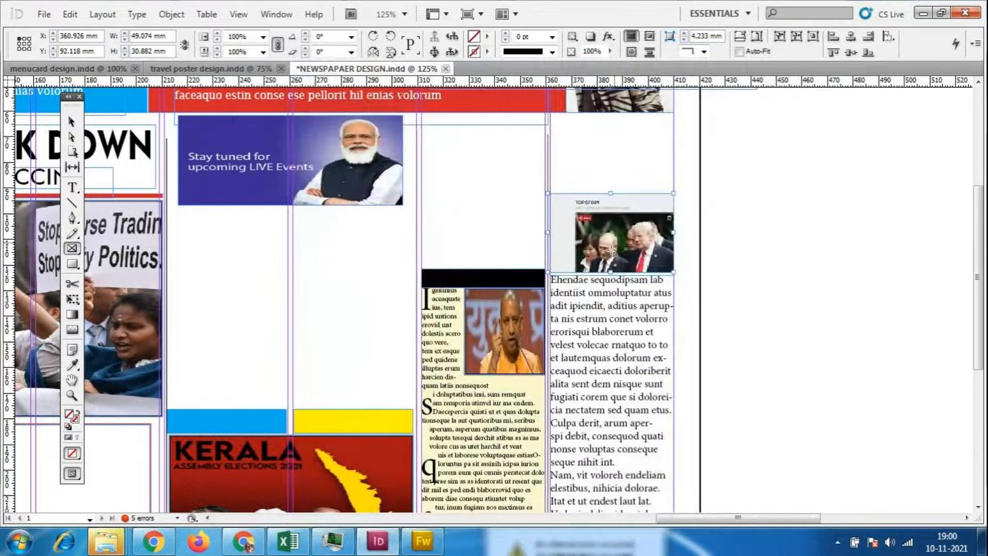
- Switch to Fireworks and examine the reference newspaper page at 200% magnification, checking its columns, lower stories, and 'Food trains' headline and picture area
{"action": "key", "text": "alt+Tab"}
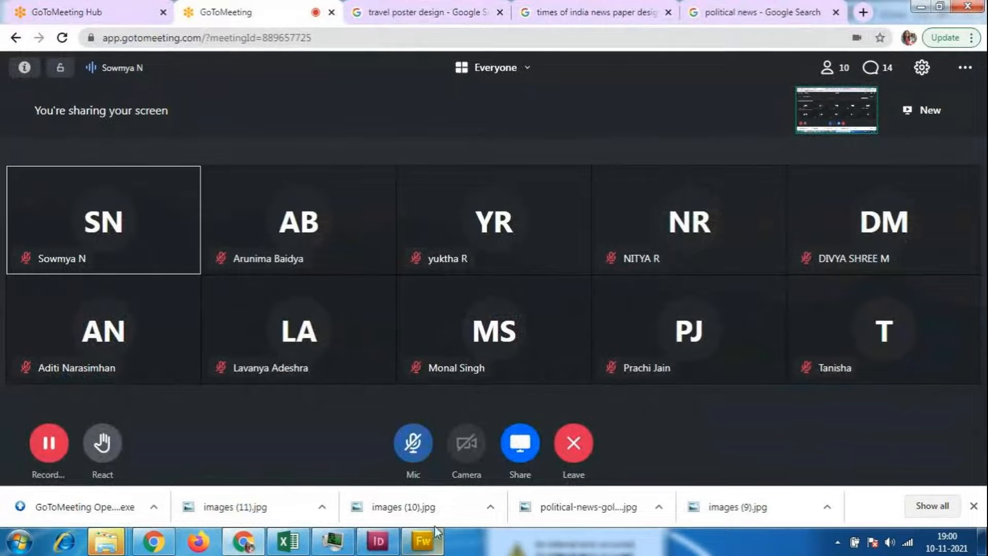
{"action": "left_click", "coordinate": [428, 546]}
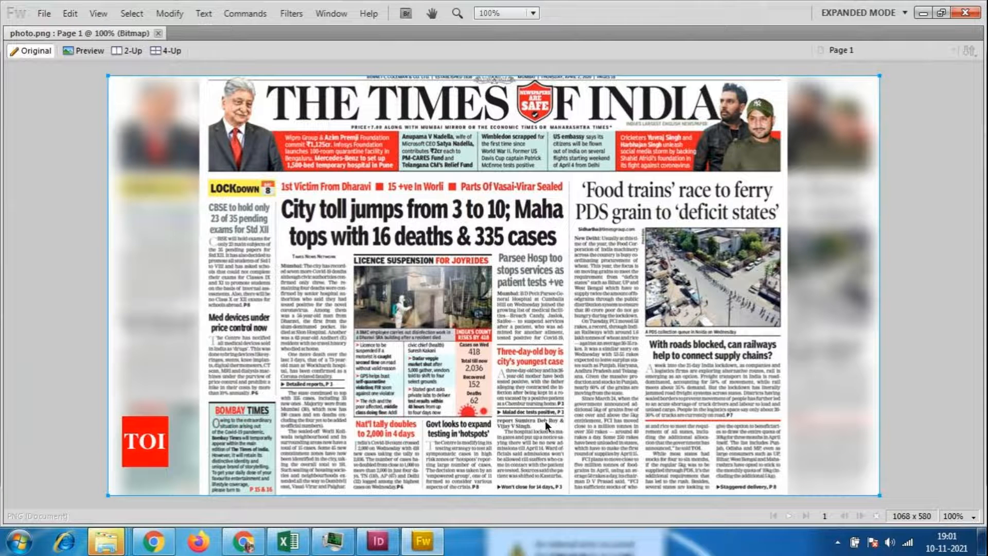
{"action": "left_click", "coordinate": [965, 520]}
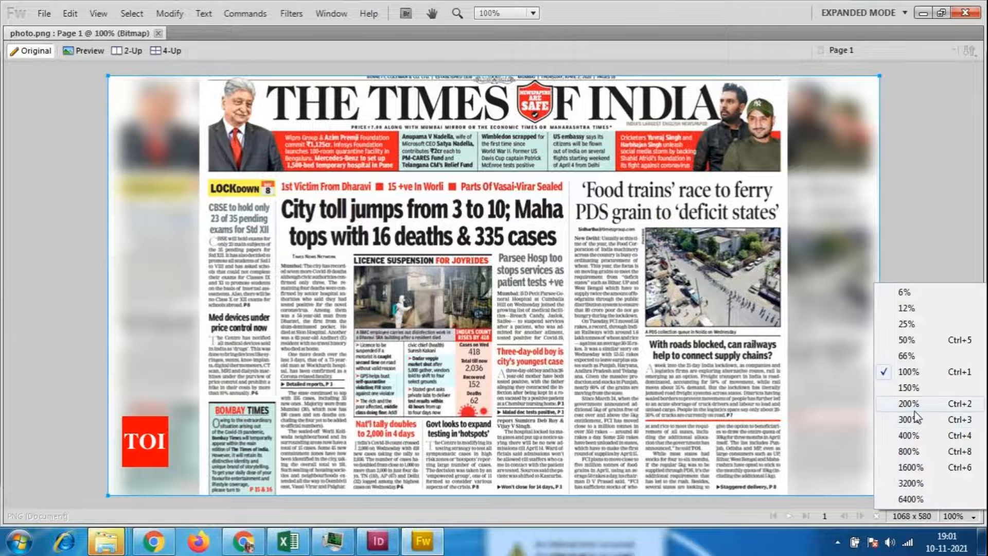
{"action": "left_click", "coordinate": [914, 402]}
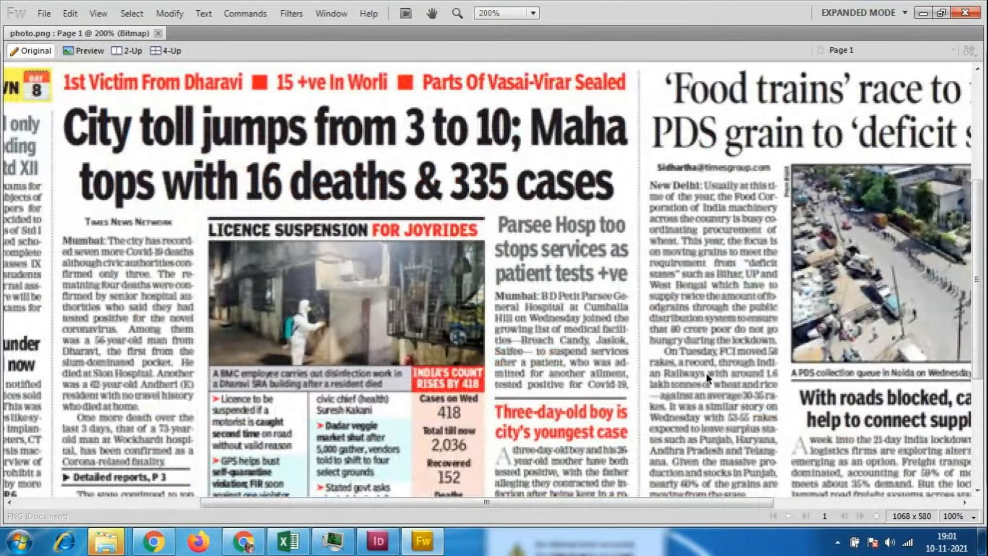
{"action": "scroll", "coordinate": [705, 372], "scroll_direction": "down", "scroll_amount": 3}
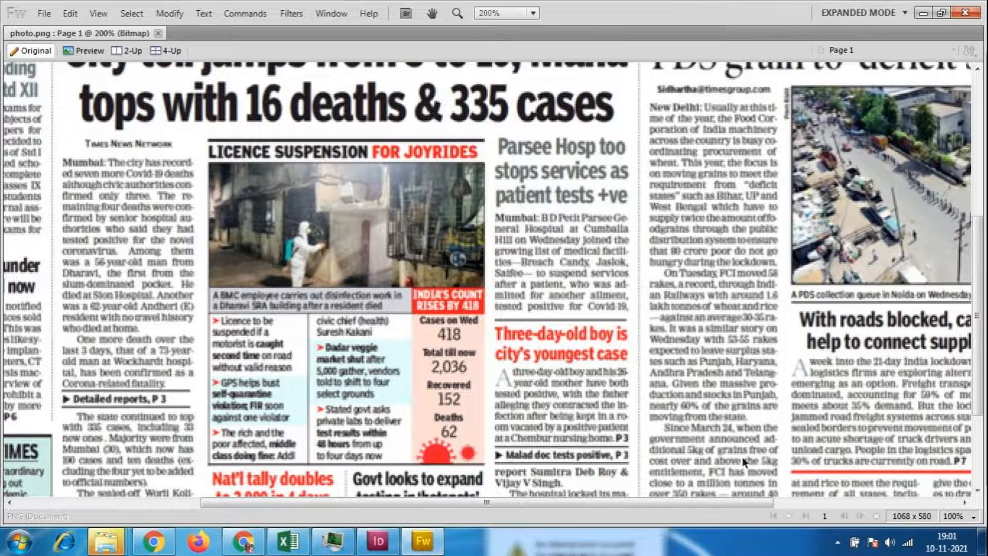
{"action": "scroll", "coordinate": [548, 317], "scroll_direction": "down", "scroll_amount": 6}
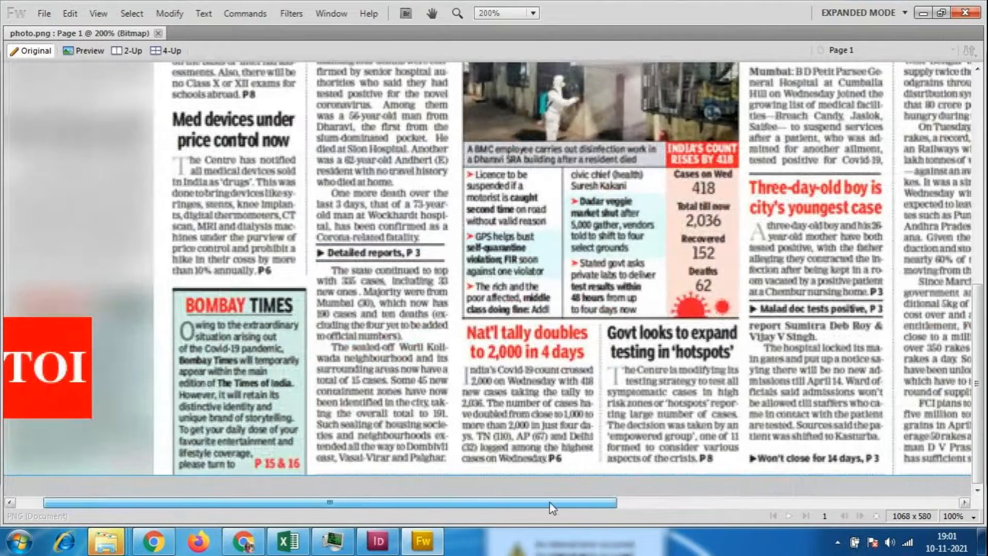
{"action": "left_click_drag", "start_coordinate": [766, 502], "coordinate": [950, 504]}
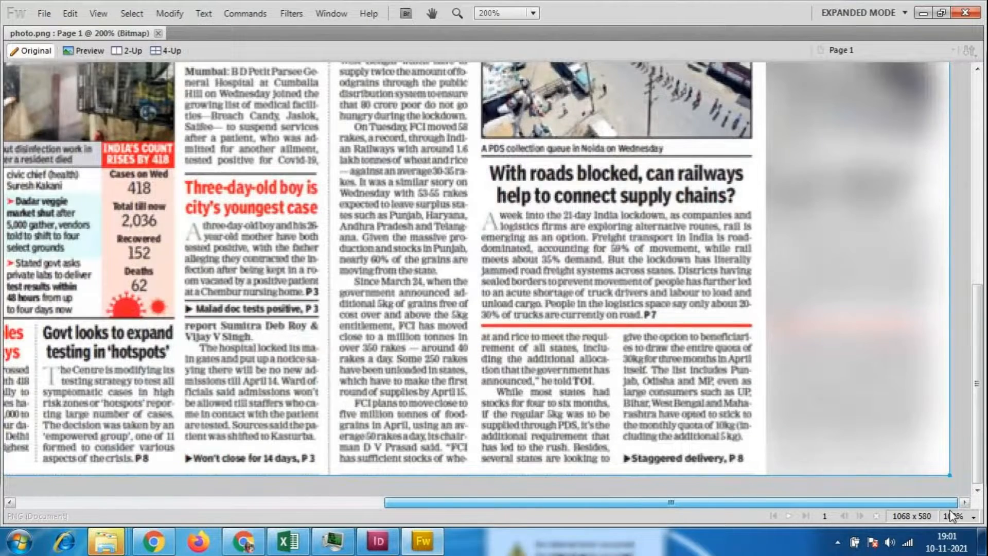
{"action": "scroll", "coordinate": [820, 430], "scroll_direction": "up", "scroll_amount": 10}
{"action": "scroll", "coordinate": [819, 437], "scroll_direction": "up", "scroll_amount": 4}
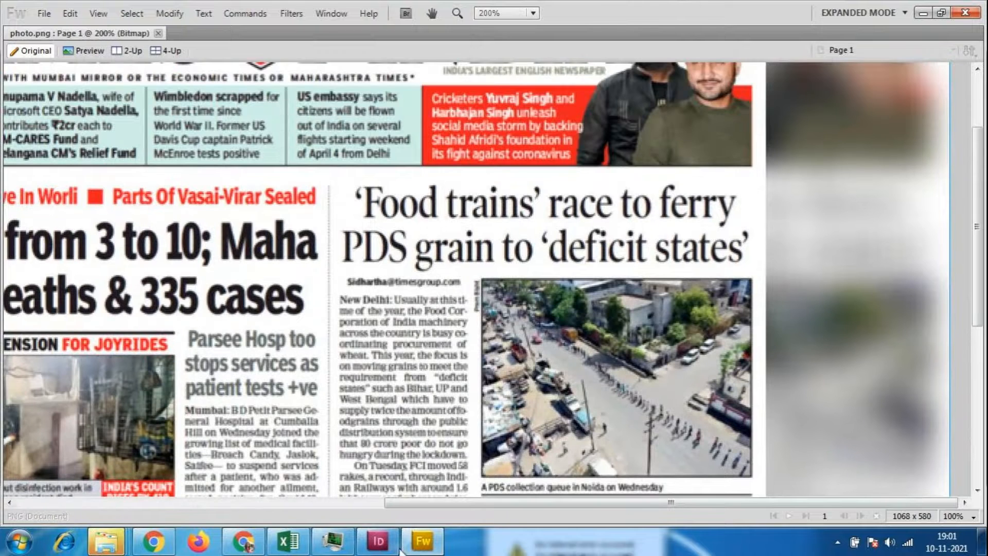
{"action": "left_click", "coordinate": [243, 541]}
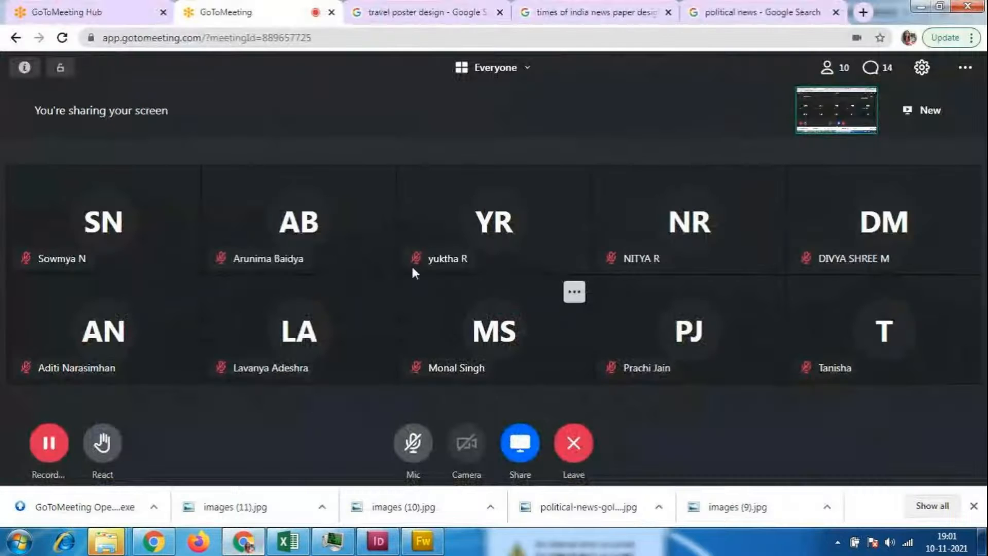
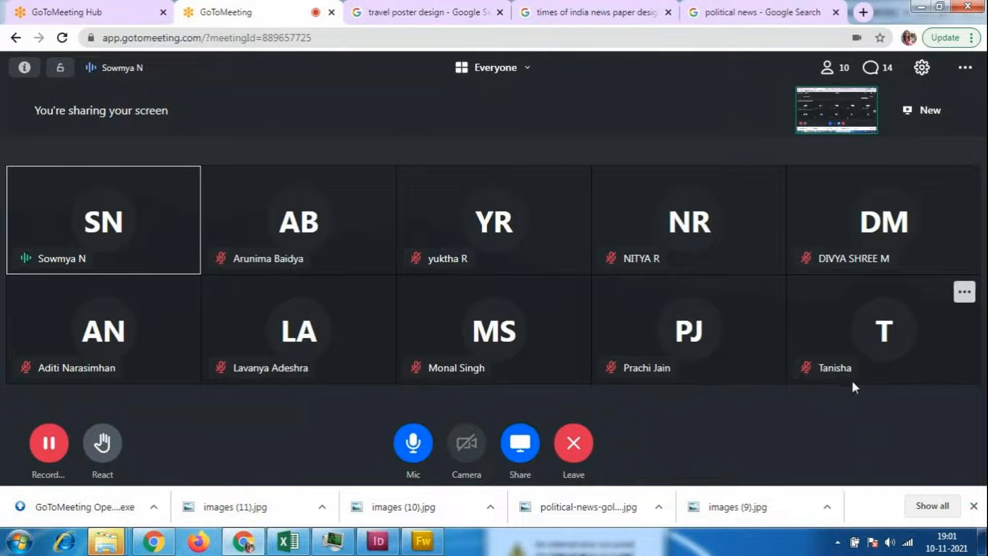
- Switch to InDesign, move the rightmost column's picture frame up to about Y 78.4 mm and fit its content to the frame
{"action": "left_click", "coordinate": [378, 548]}
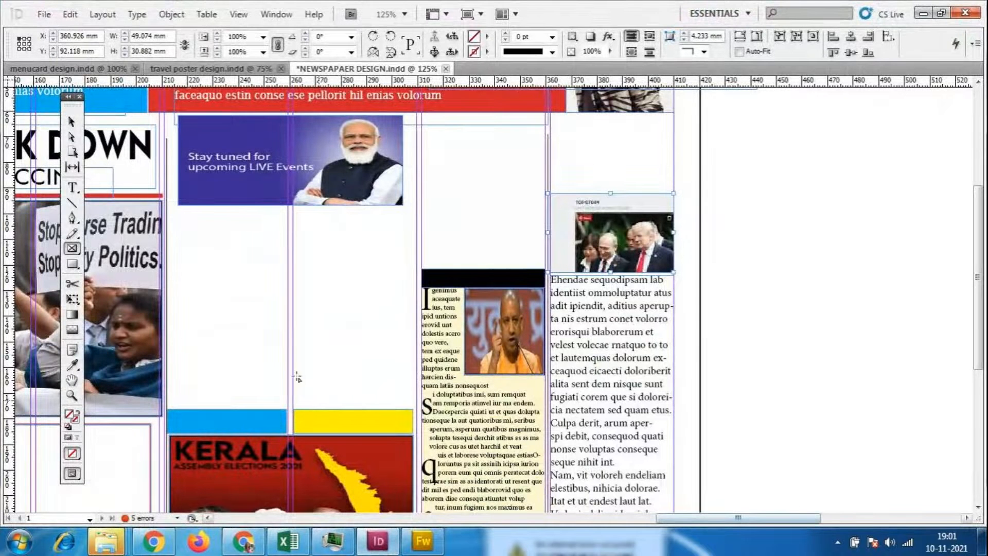
{"action": "key", "text": "v"}
{"action": "left_click", "coordinate": [773, 378]}
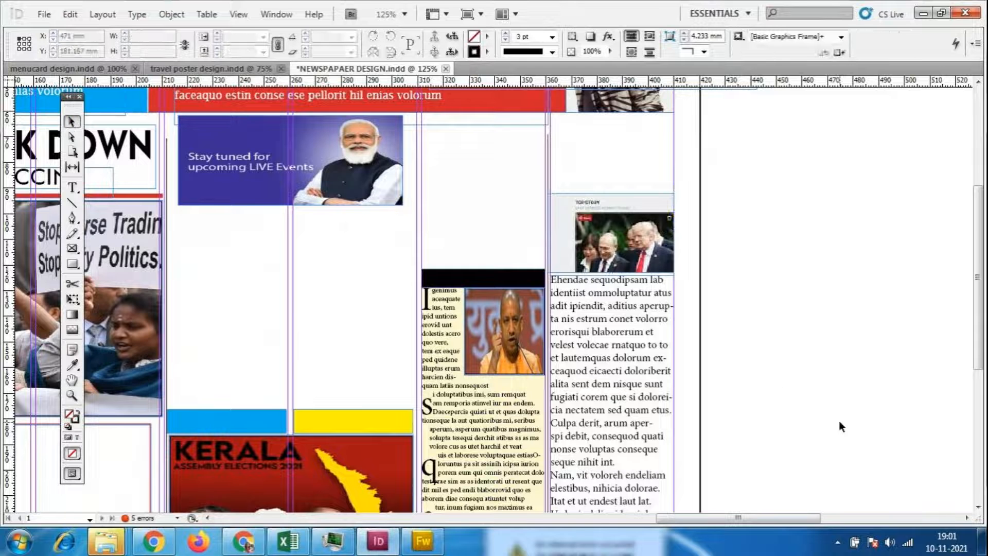
{"action": "key", "text": "ctrl+="}
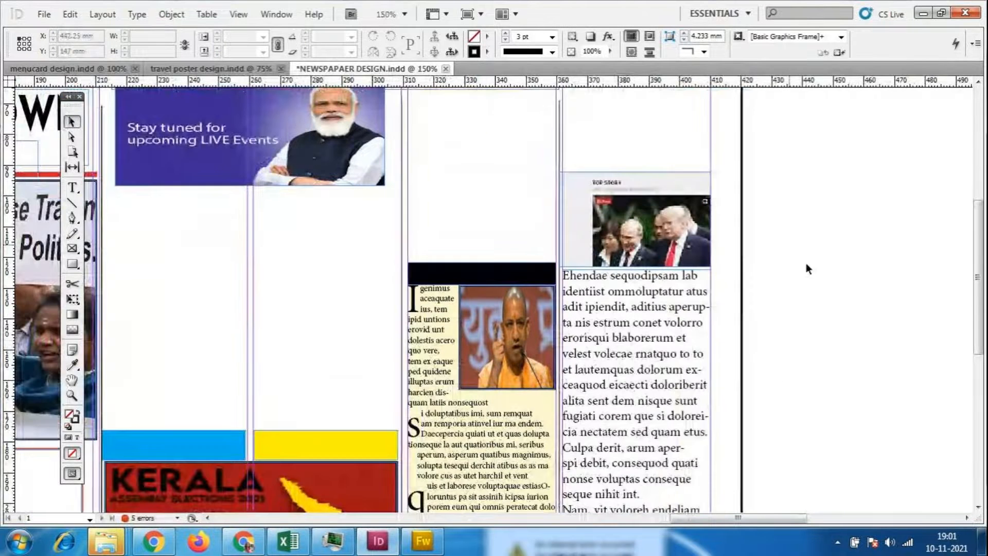
{"action": "left_click", "coordinate": [670, 233]}
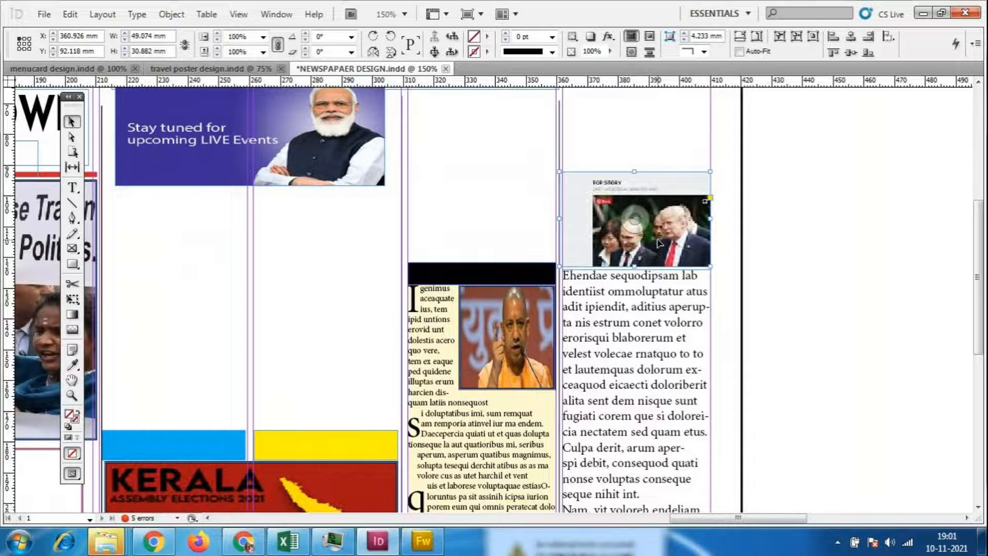
{"action": "scroll", "coordinate": [767, 229], "scroll_direction": "up", "scroll_amount": 3}
{"action": "scroll", "coordinate": [768, 233], "scroll_direction": "down", "scroll_amount": 2}
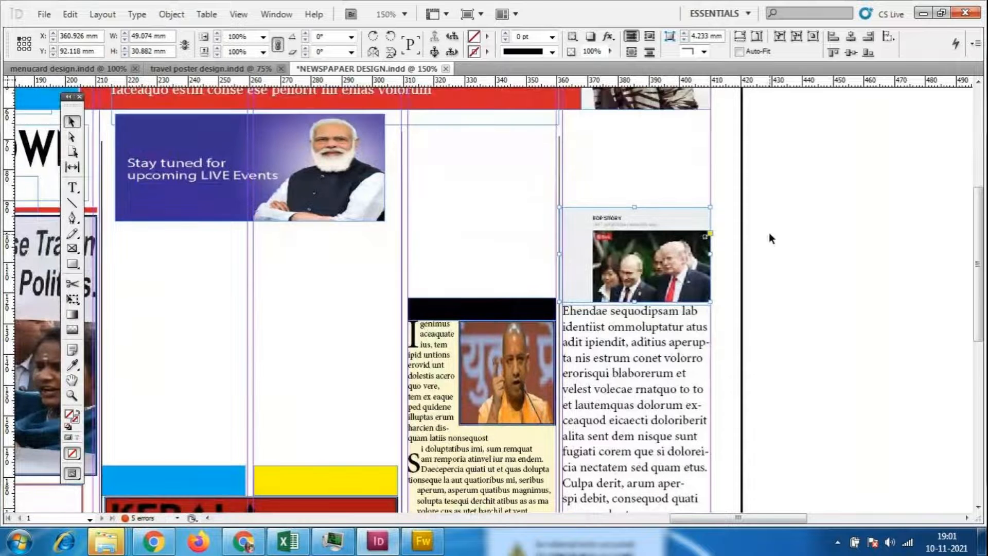
{"action": "mouse_move", "coordinate": [688, 280]}
{"action": "left_mouse_down"}
{"action": "mouse_move", "coordinate": [680, 186]}
{"action": "mouse_move", "coordinate": [671, 357]}
{"action": "mouse_move", "coordinate": [670, 240]}
{"action": "mouse_move", "coordinate": [575, 235]}
{"action": "mouse_move", "coordinate": [685, 237]}
{"action": "left_mouse_up"}
{"action": "right_click", "coordinate": [629, 231]}
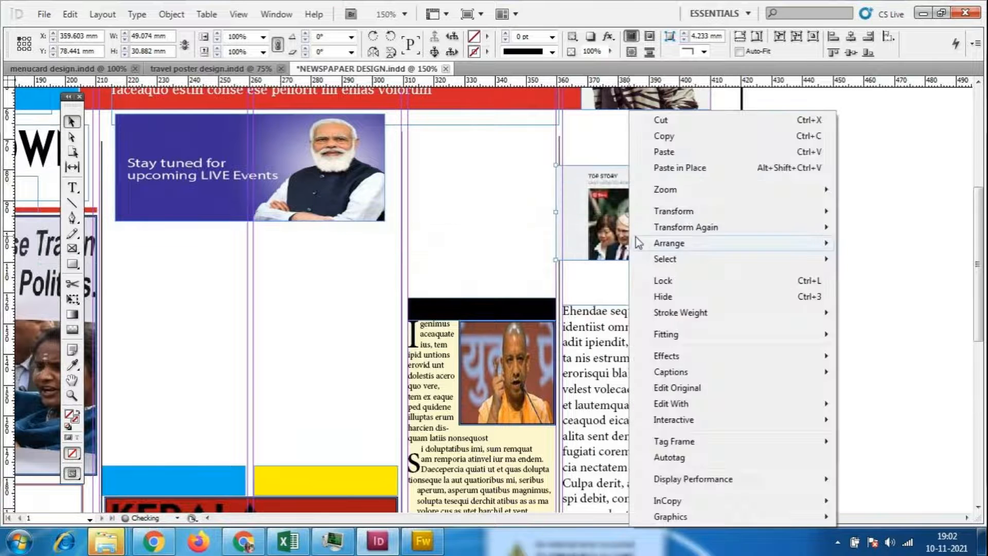
{"action": "mouse_move", "coordinate": [669, 334]}
{"action": "left_click", "coordinate": [500, 387]}
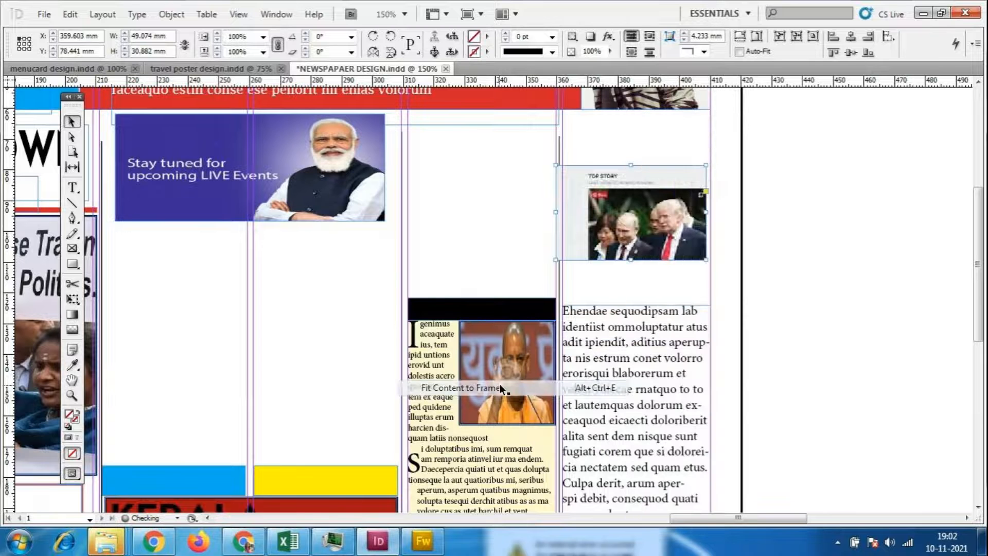
- Enlarge the picture frame to about 98 by 56 mm across the two rightmost columns and fit the picture to the frame
{"action": "left_click_drag", "start_coordinate": [667, 240], "coordinate": [707, 295]}
{"action": "right_click", "coordinate": [531, 302]}
{"action": "mouse_move", "coordinate": [618, 334]}
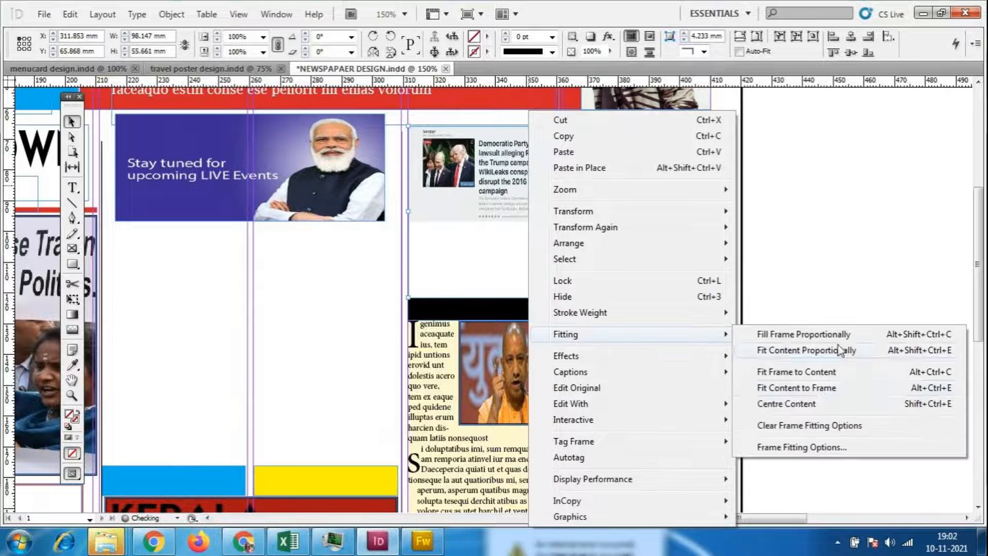
{"action": "left_click", "coordinate": [820, 389]}
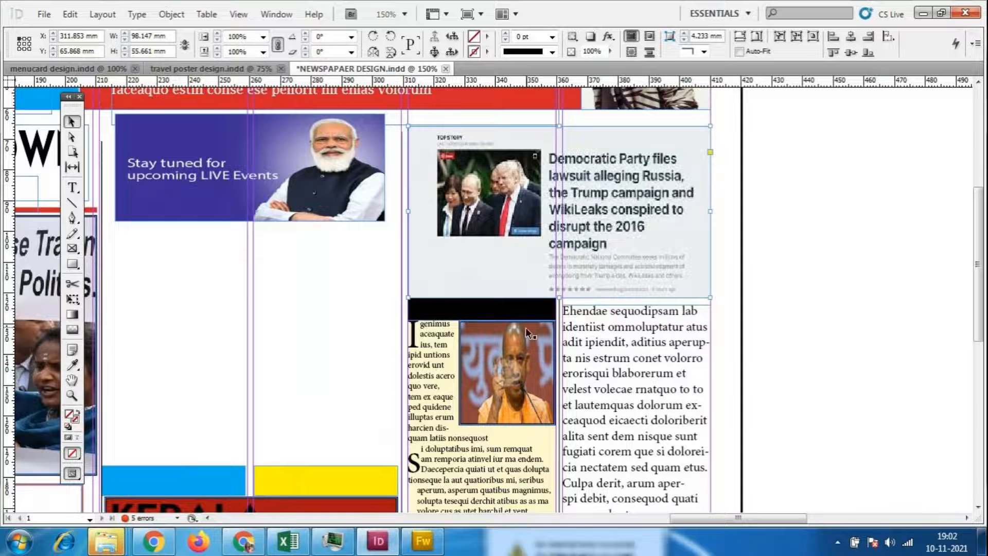
- Shorten the picture frame from below to about 41 mm high and lower the upper edge of the rightmost column's placeholder-text frame slightly
{"action": "left_click_drag", "start_coordinate": [560, 298], "coordinate": [560, 252]}
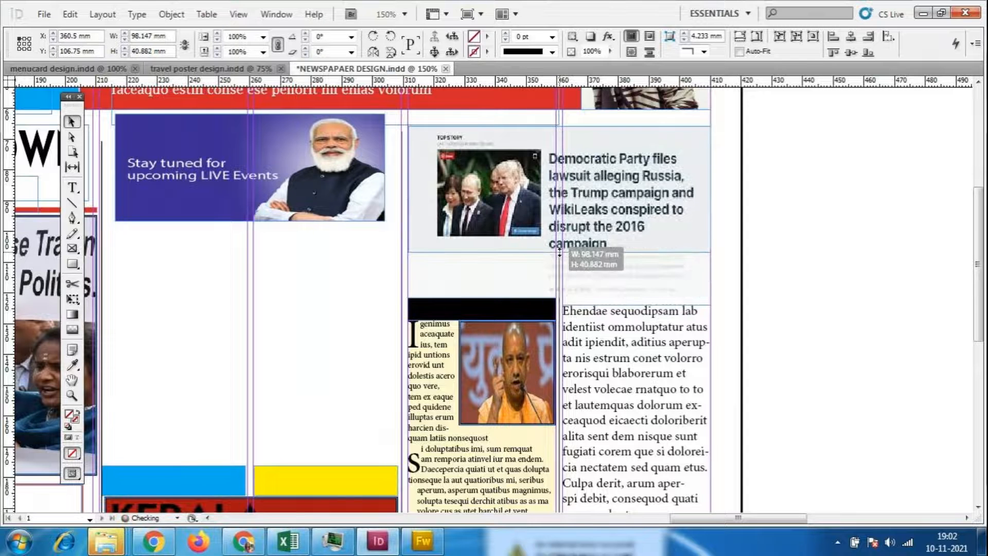
{"action": "left_click", "coordinate": [822, 285]}
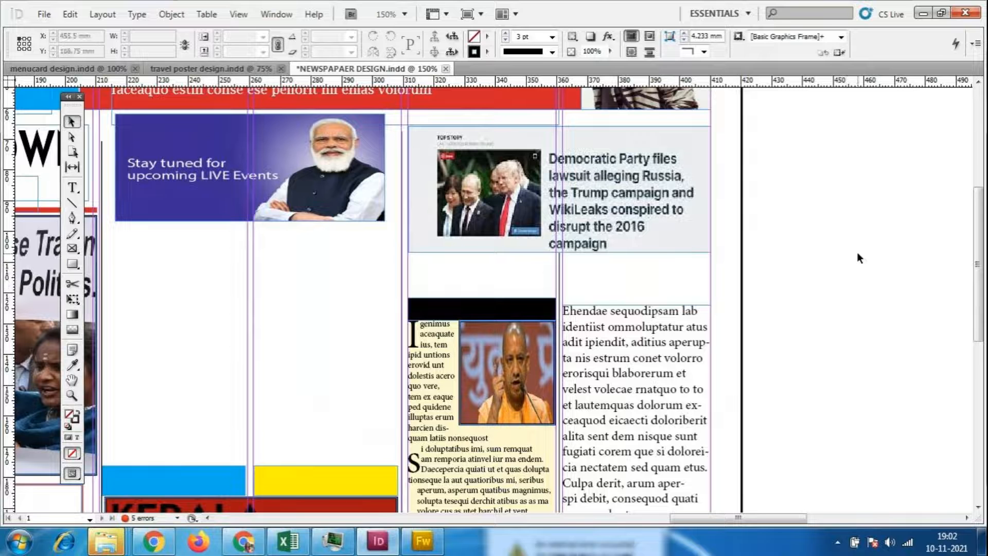
{"action": "left_click", "coordinate": [630, 329]}
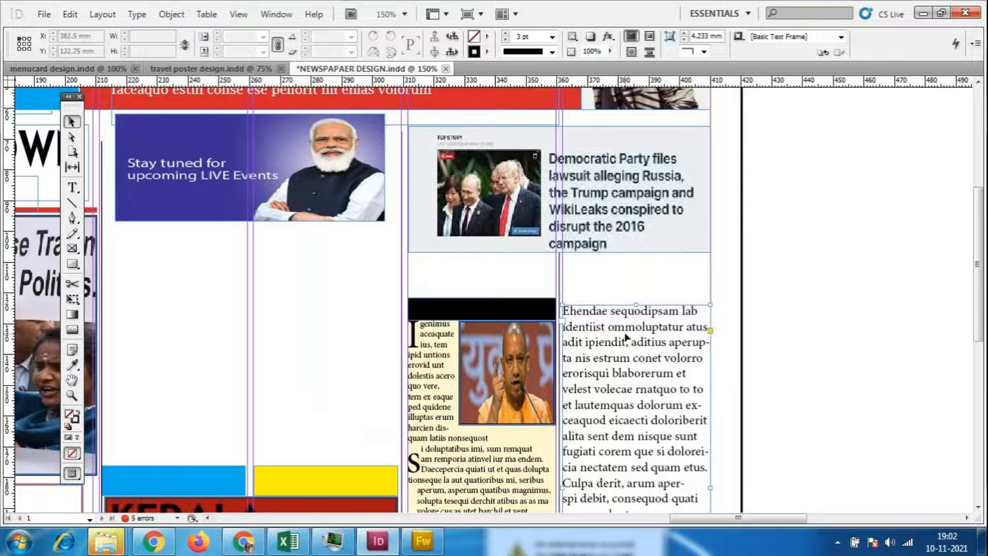
{"action": "mouse_move", "coordinate": [636, 305]}
{"action": "left_mouse_down"}
{"action": "mouse_move", "coordinate": [636, 265]}
{"action": "mouse_move", "coordinate": [637, 320]}
{"action": "left_mouse_up"}
{"action": "left_click", "coordinate": [822, 335]}
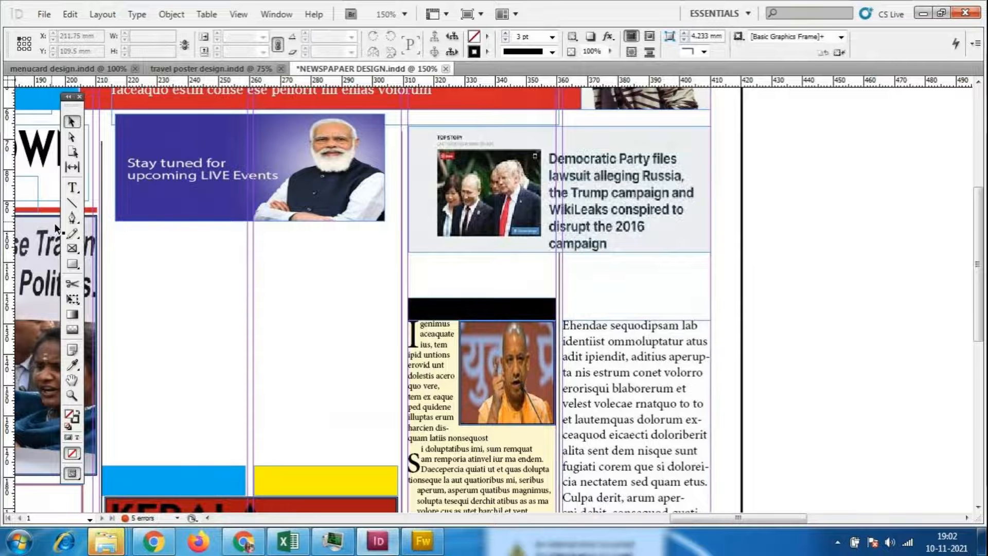
- Draw a shallow text frame directly below the picture across the two rightmost columns and fill it with placeholder text
{"action": "left_click", "coordinate": [78, 190]}
{"action": "left_click_drag", "start_coordinate": [408, 261], "coordinate": [704, 291]}
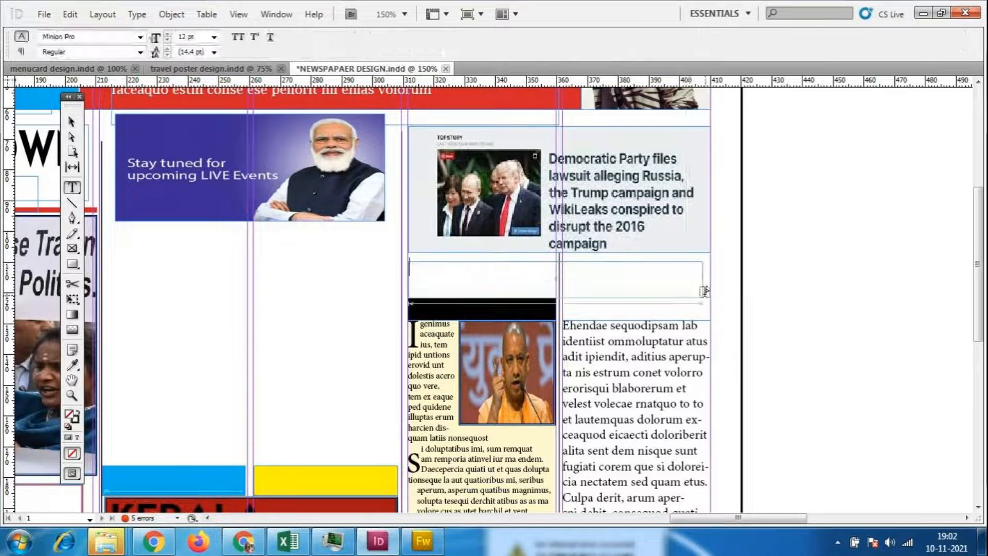
{"action": "left_click", "coordinate": [137, 14]}
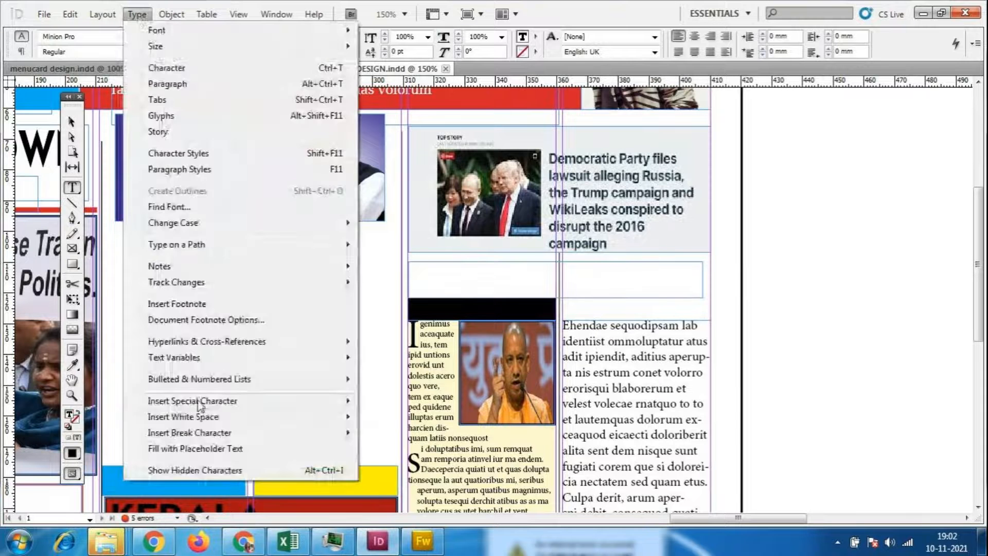
{"action": "left_click", "coordinate": [195, 448]}
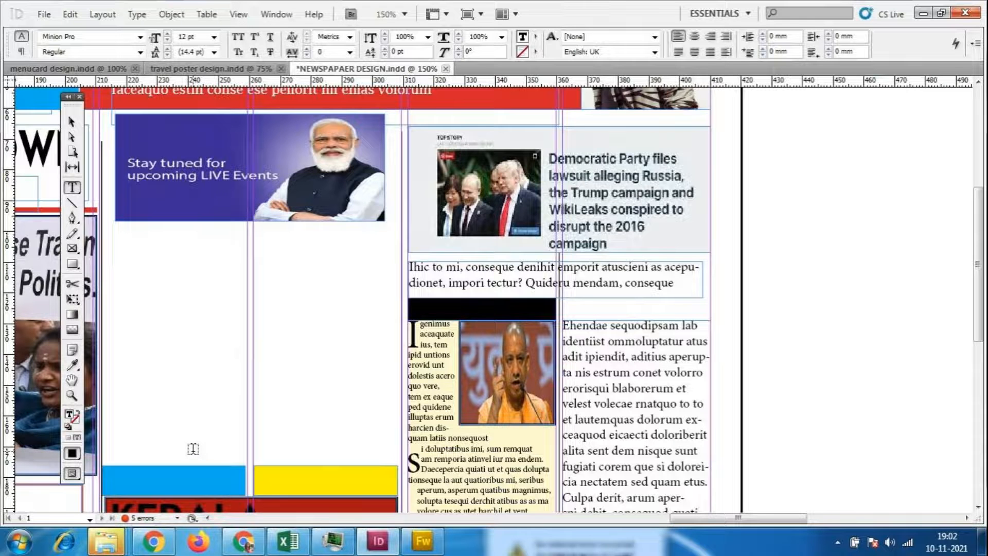
- Try Goudy Stout on the placeholder text below the picture and settle on the Humnst777 Blk BT font
{"action": "left_click_drag", "start_coordinate": [668, 284], "coordinate": [409, 267]}
{"action": "left_click", "coordinate": [140, 37]}
{"action": "scroll", "coordinate": [249, 108], "scroll_direction": "up", "scroll_amount": 12}
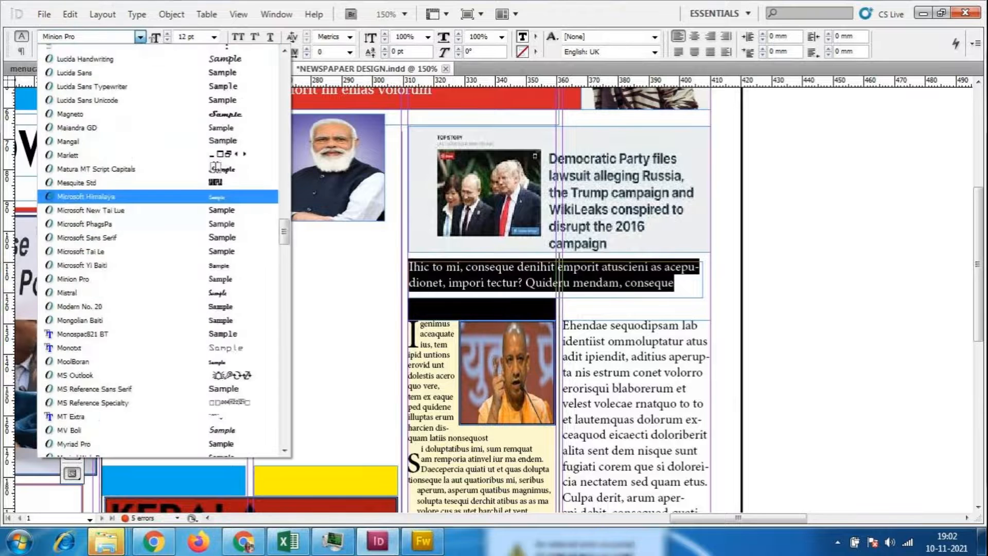
{"action": "scroll", "coordinate": [248, 108], "scroll_direction": "up", "scroll_amount": 4}
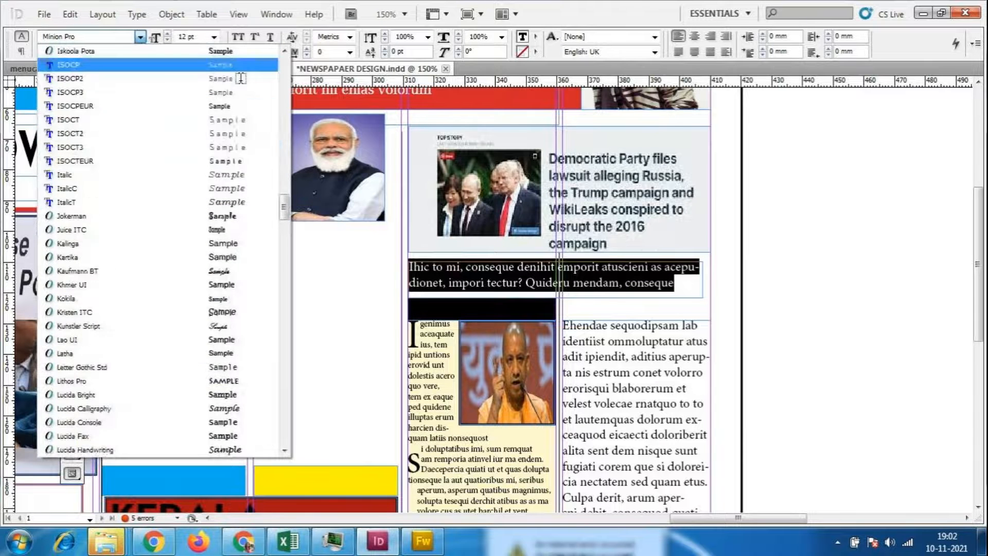
{"action": "scroll", "coordinate": [241, 78], "scroll_direction": "up", "scroll_amount": 9}
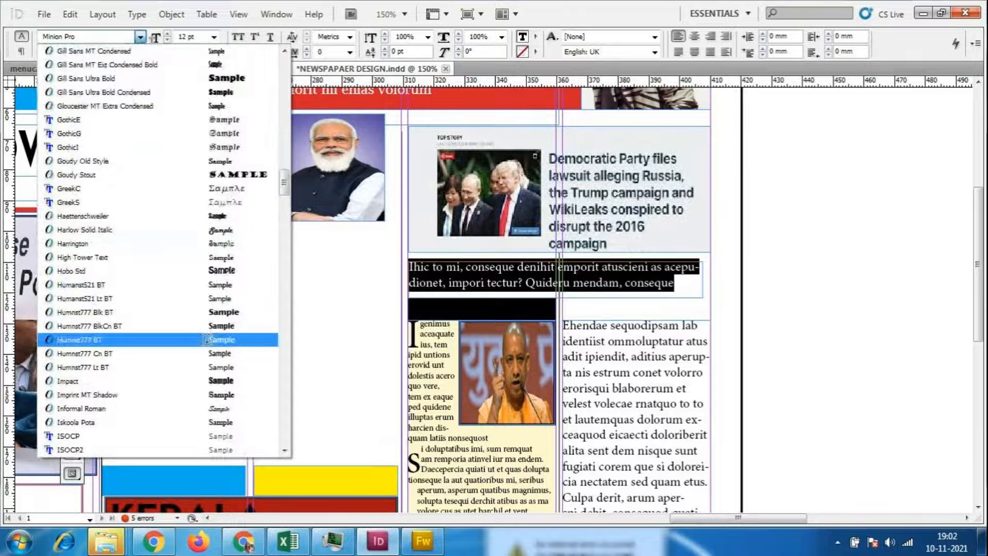
{"action": "scroll", "coordinate": [234, 174], "scroll_direction": "down", "scroll_amount": 3}
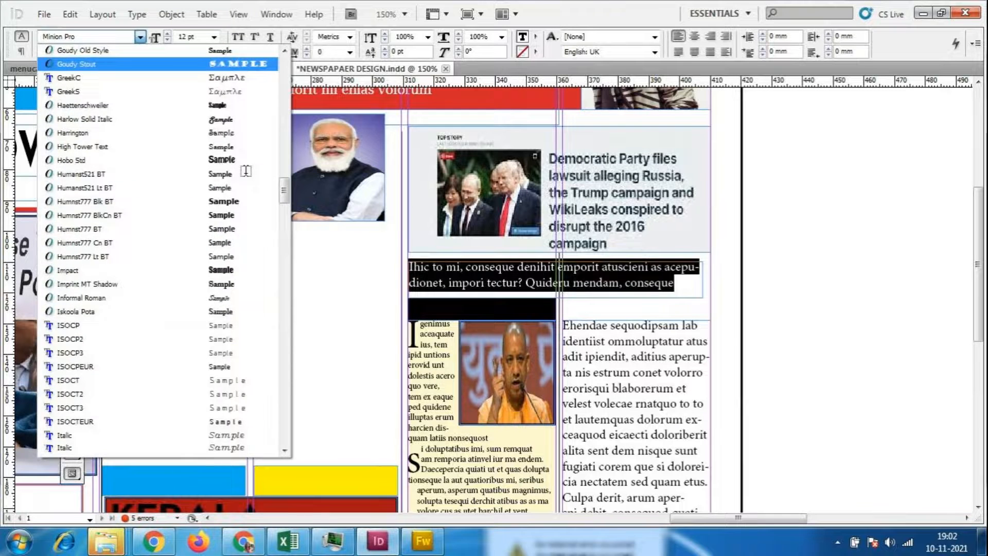
{"action": "left_click", "coordinate": [226, 66]}
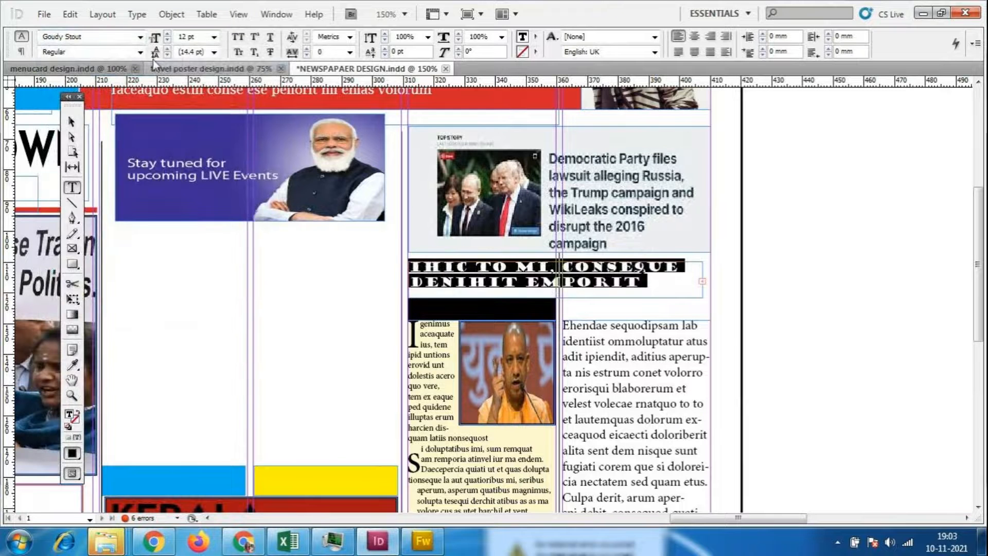
{"action": "left_click", "coordinate": [140, 37]}
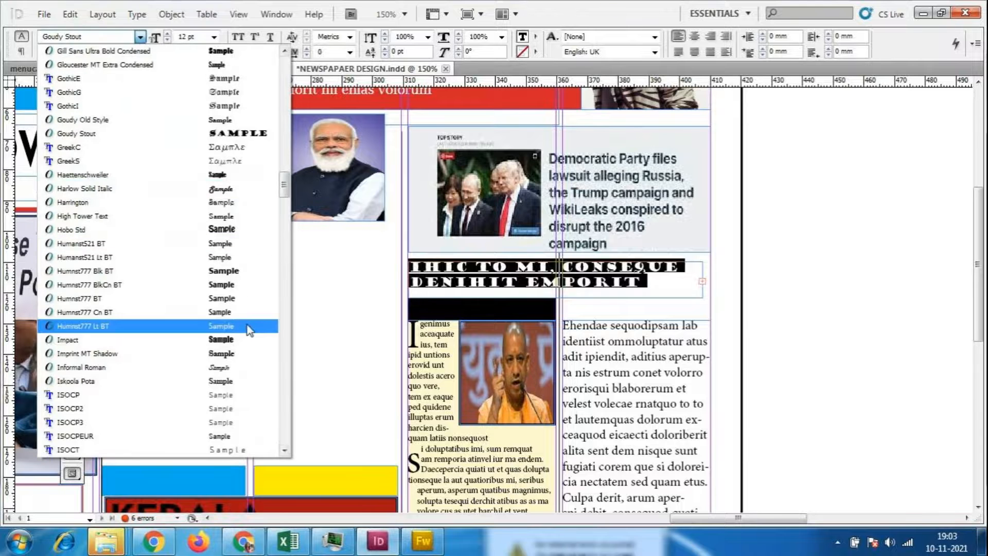
{"action": "left_click", "coordinate": [229, 271]}
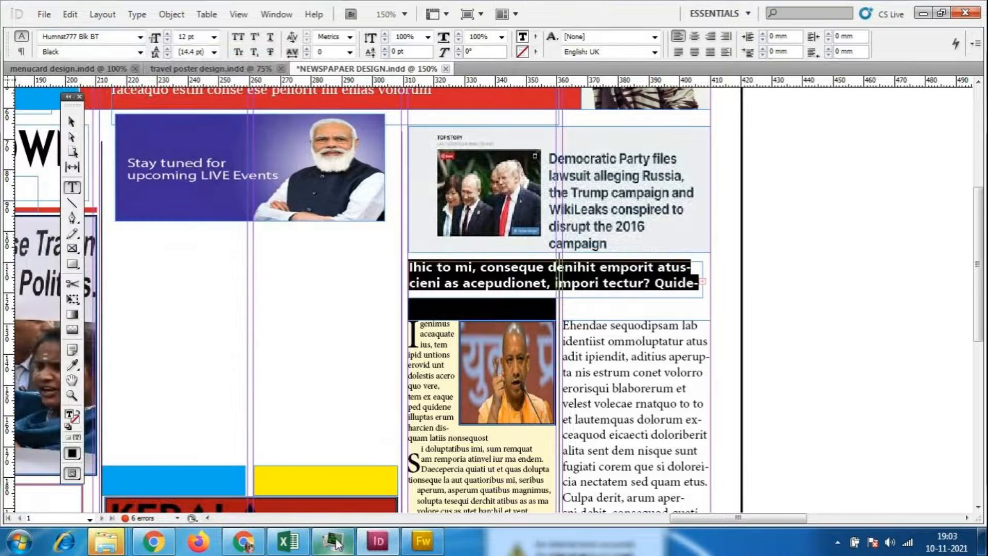
- Switch to Fireworks and examine the reference newspaper page's headlines, boxes and column layout
{"action": "left_click", "coordinate": [372, 550]}
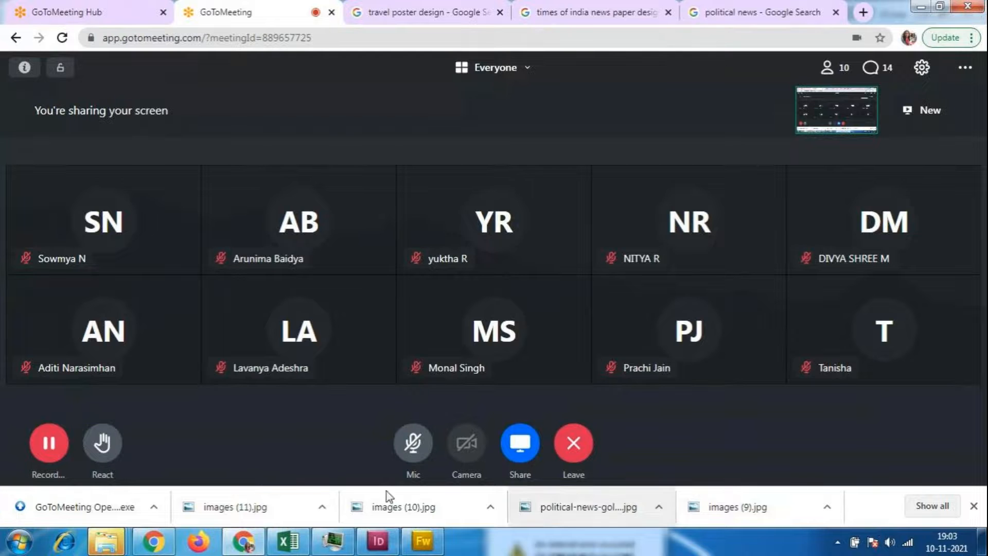
{"action": "left_click", "coordinate": [420, 541]}
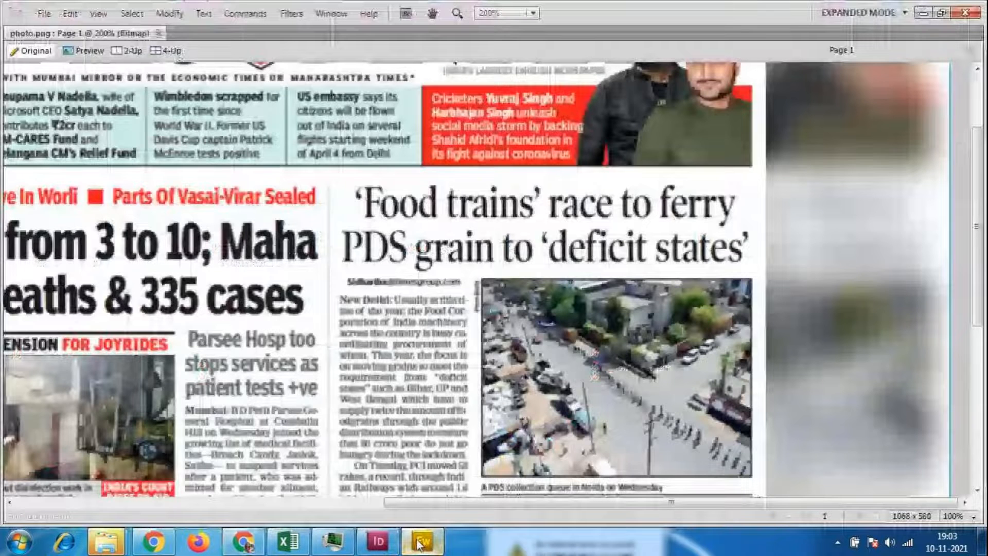
{"action": "left_click_drag", "start_coordinate": [801, 502], "coordinate": [495, 510]}
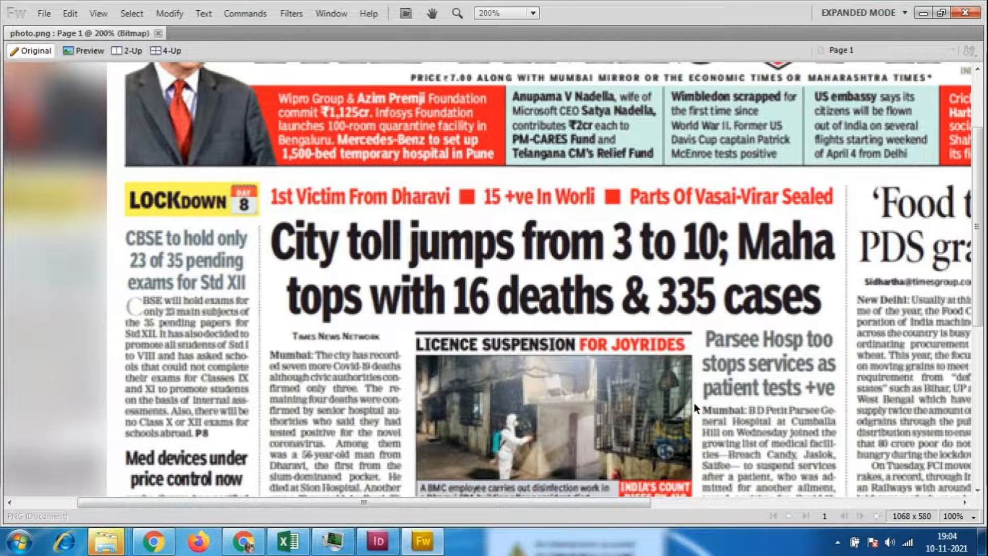
{"action": "scroll", "coordinate": [693, 403], "scroll_direction": "down", "scroll_amount": 3}
{"action": "scroll", "coordinate": [681, 399], "scroll_direction": "down", "scroll_amount": 2}
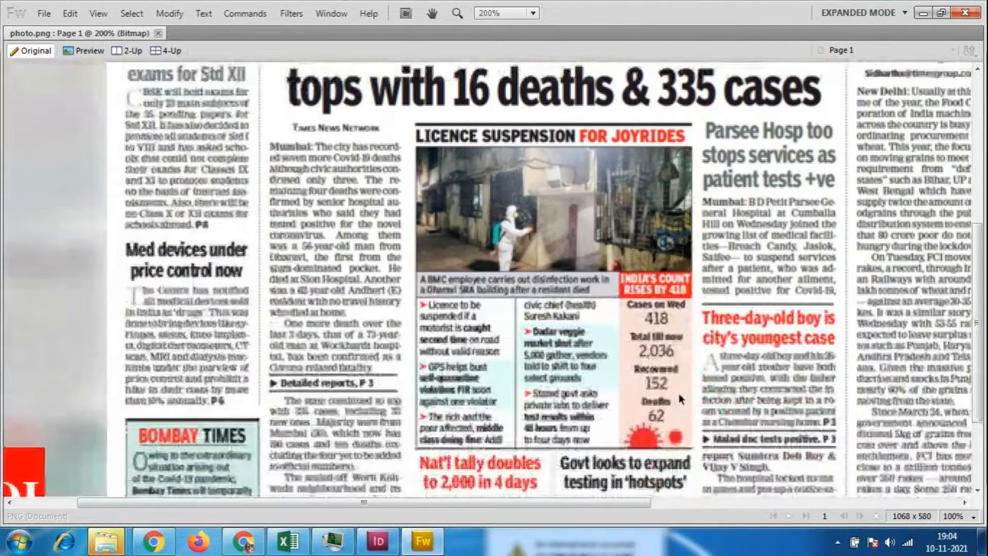
{"action": "scroll", "coordinate": [681, 398], "scroll_direction": "down", "scroll_amount": 2}
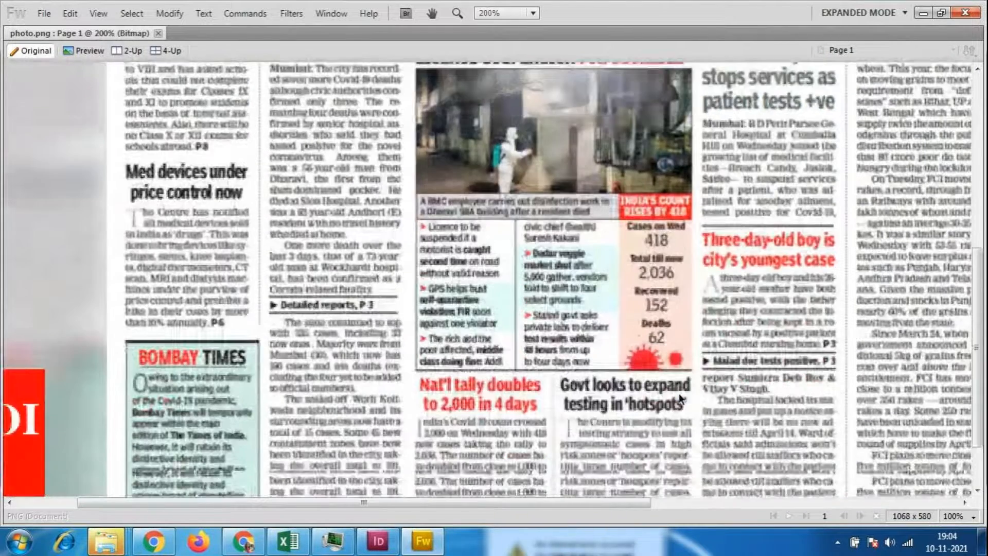
{"action": "scroll", "coordinate": [681, 397], "scroll_direction": "down", "scroll_amount": 1}
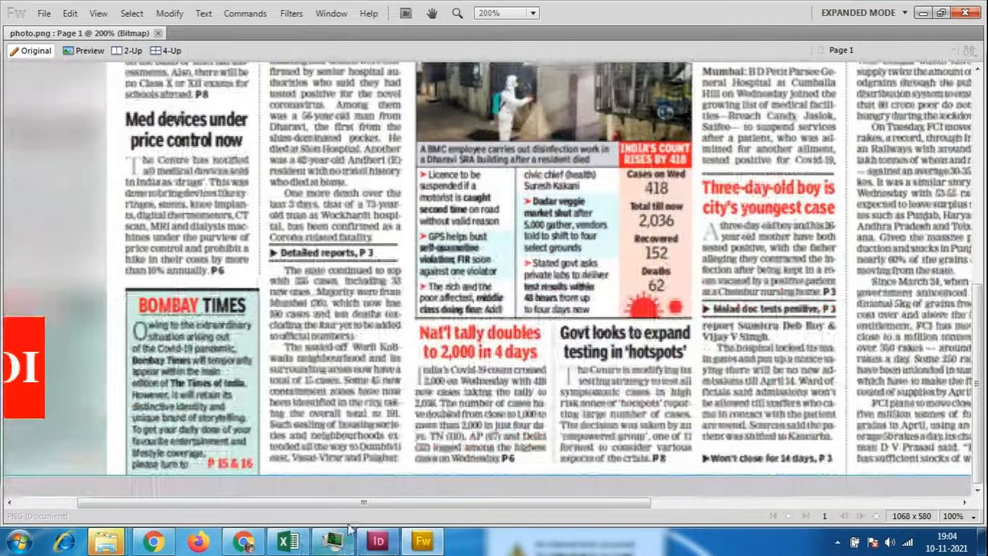
- Return to InDesign and extend the headline text frame below the picture downwards to about 14 mm high
{"action": "left_click", "coordinate": [377, 540]}
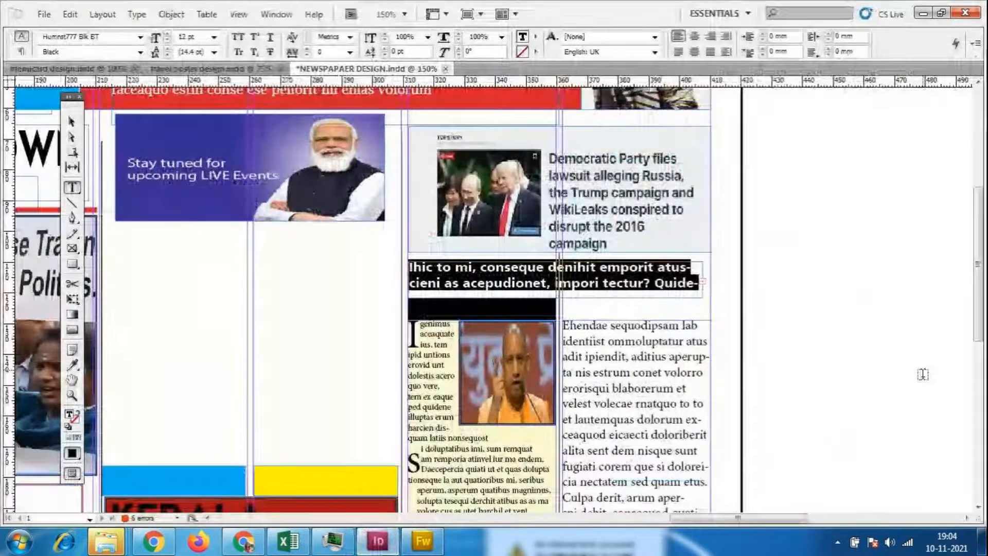
{"action": "left_click", "coordinate": [72, 122]}
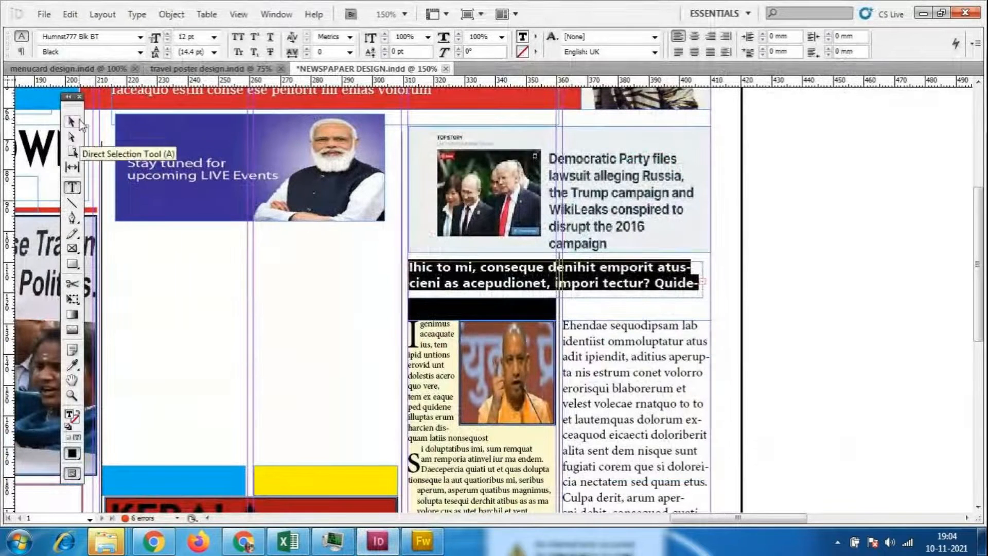
{"action": "left_click", "coordinate": [556, 303]}
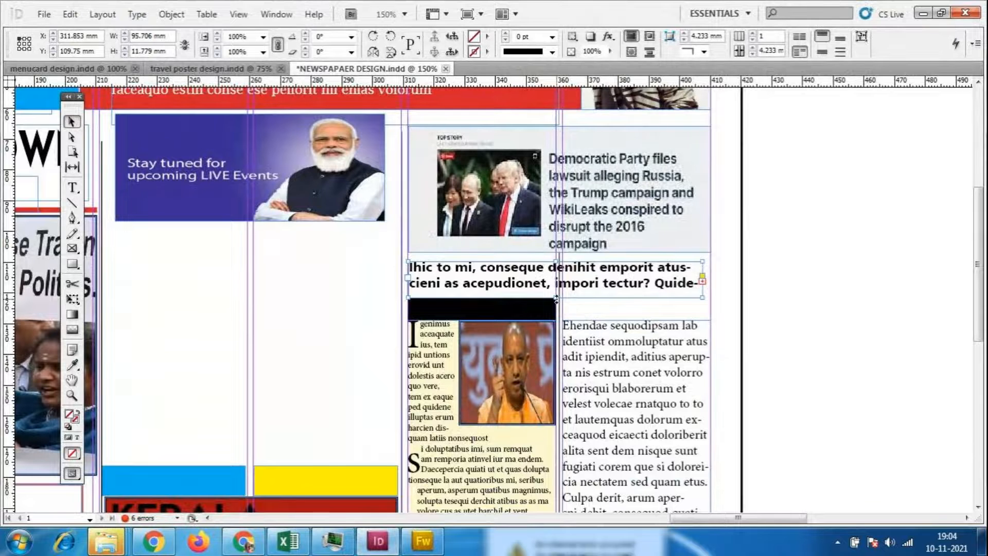
{"action": "left_click_drag", "start_coordinate": [555, 303], "coordinate": [590, 309]}
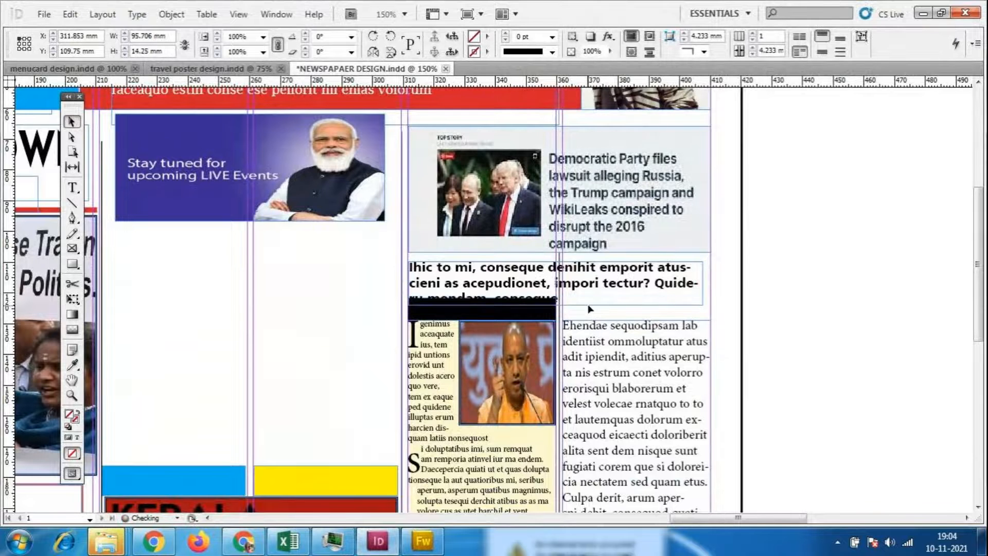
- Delete the word "Quideru" following "tectur?" from the headline text below the picture
{"action": "double_click", "coordinate": [664, 282]}
{"action": "left_click_drag", "start_coordinate": [653, 281], "coordinate": [736, 284]}
{"action": "key", "text": "BackSpace"}
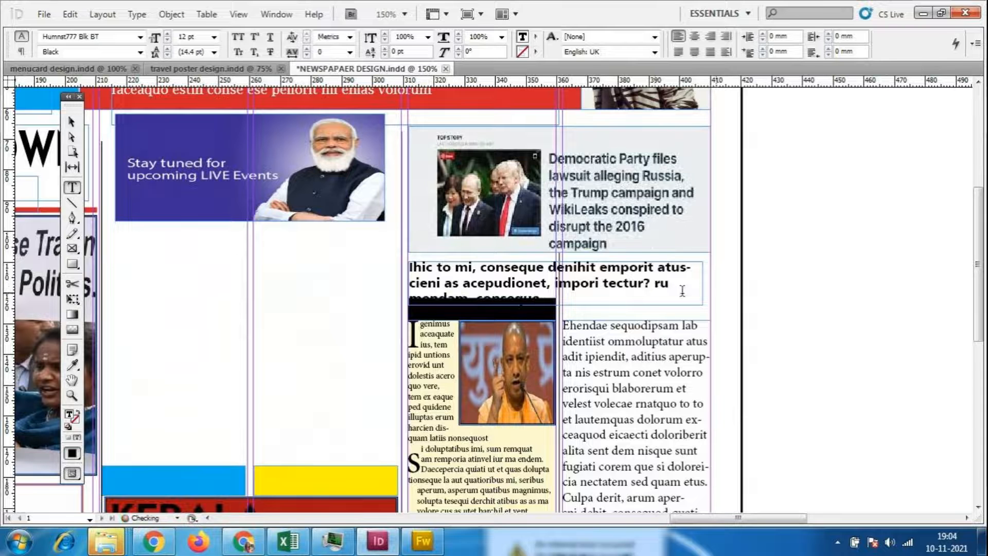
{"action": "double_click", "coordinate": [659, 283]}
{"action": "key", "text": "BackSpace"}
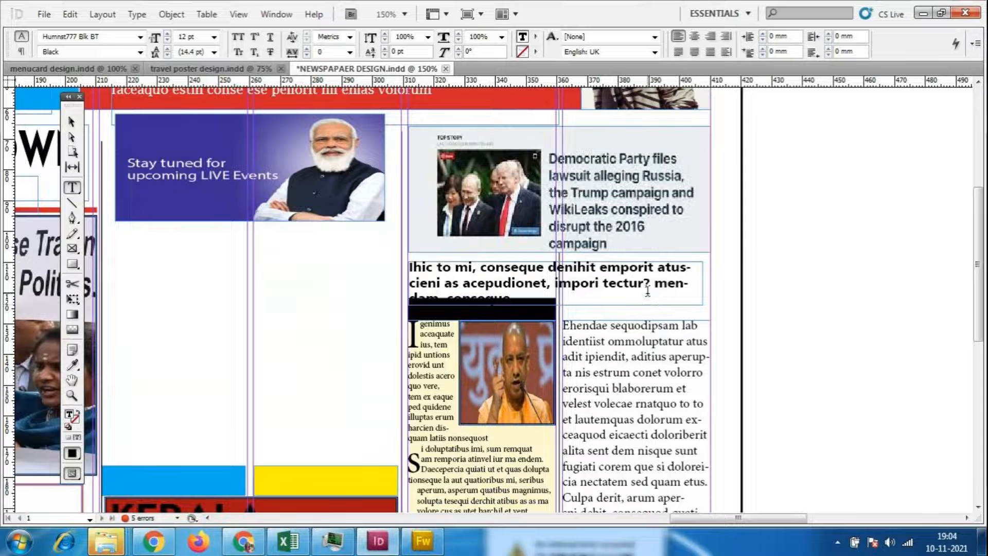
- Set all of the headline text below the picture to 14 pt and colour it yellow
{"action": "left_click_drag", "start_coordinate": [511, 298], "coordinate": [512, 282]}
{"action": "key", "text": "ctrl+a"}
{"action": "left_click", "coordinate": [214, 37]}
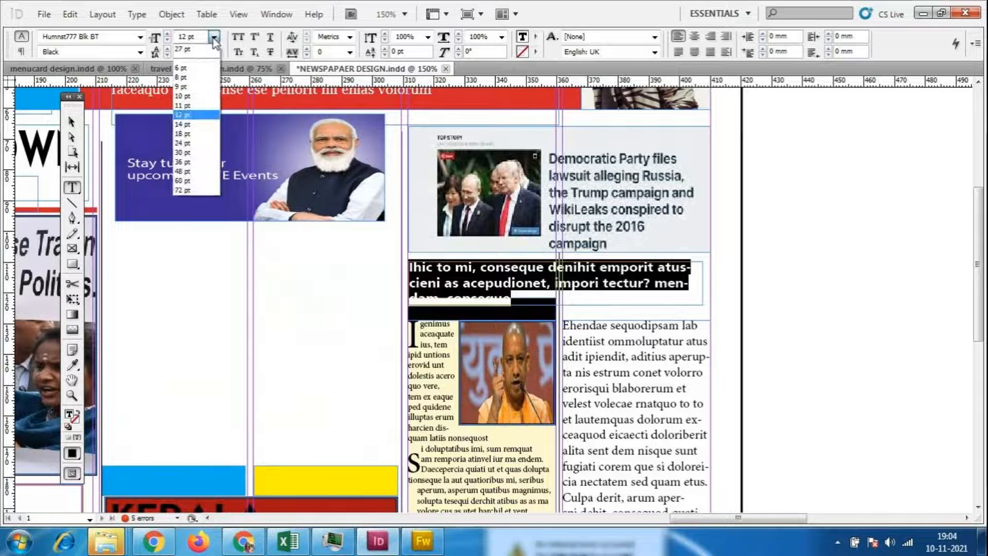
{"action": "left_click", "coordinate": [183, 124]}
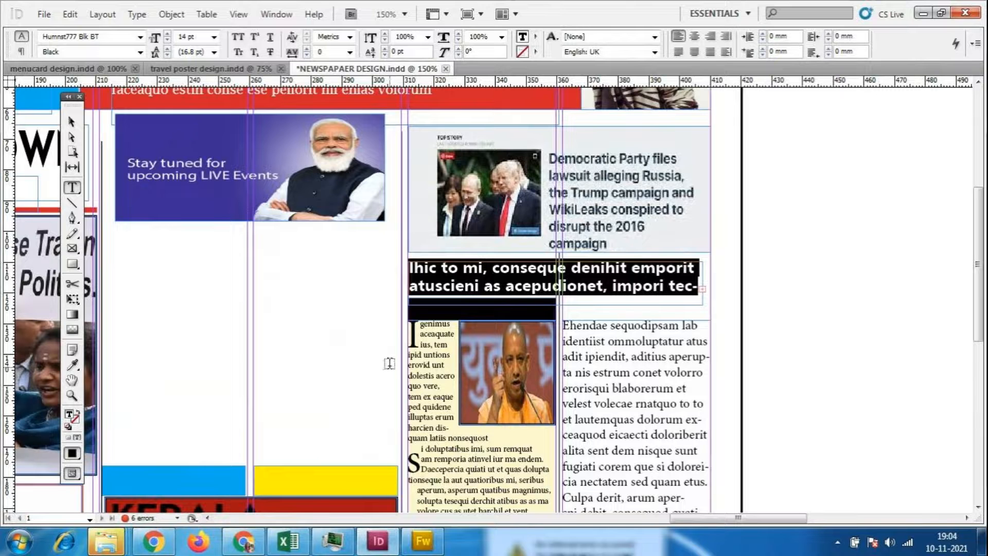
{"action": "left_click", "coordinate": [535, 37]}
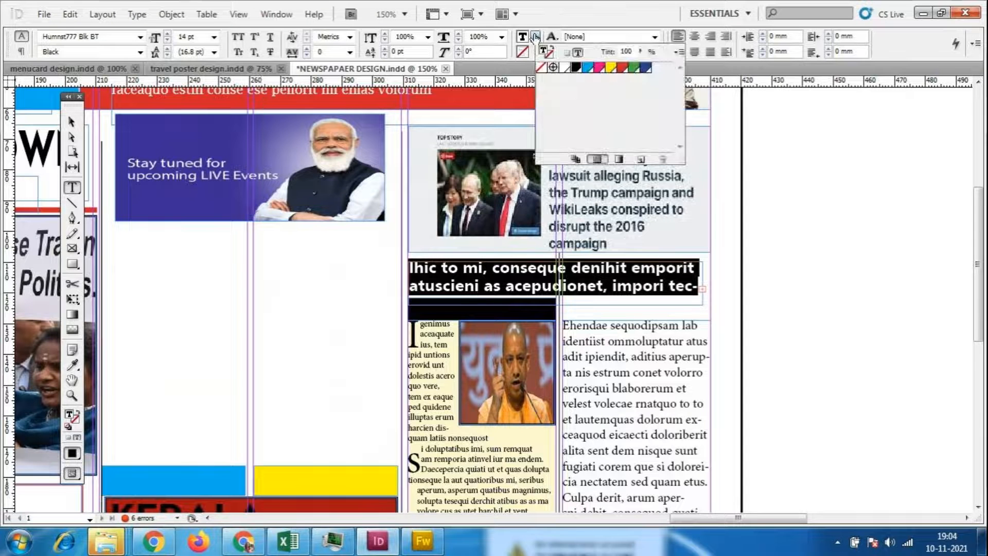
{"action": "left_click", "coordinate": [611, 68]}
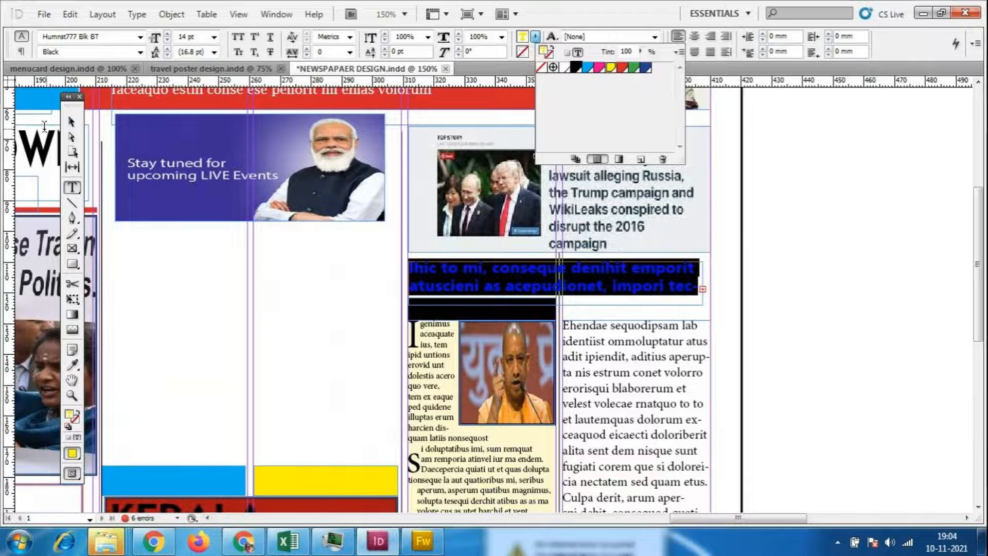
{"action": "key", "text": "Escape"}
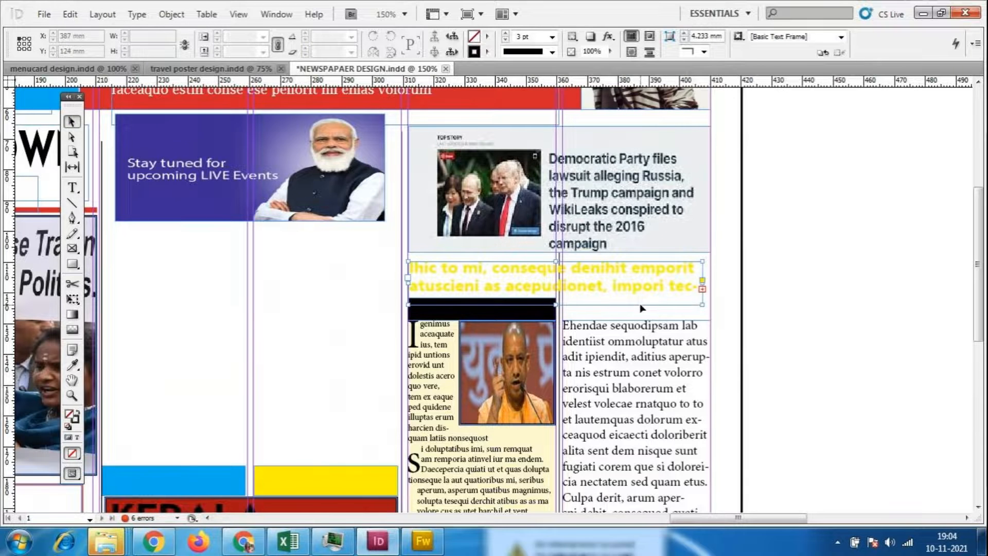
- Fill the headline text frame below the picture with red
{"action": "left_click", "coordinate": [487, 37]}
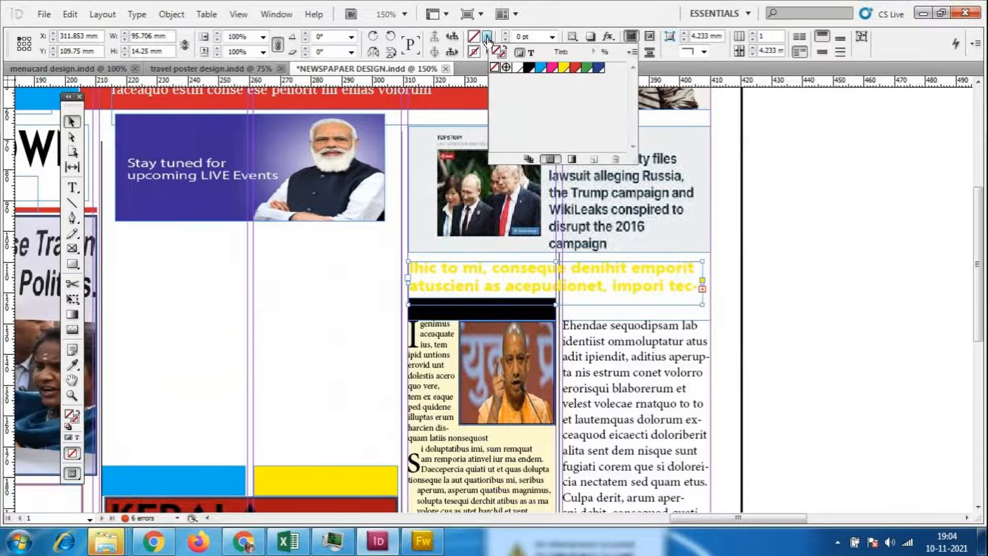
{"action": "left_click", "coordinate": [575, 68]}
{"action": "left_click", "coordinate": [729, 282]}
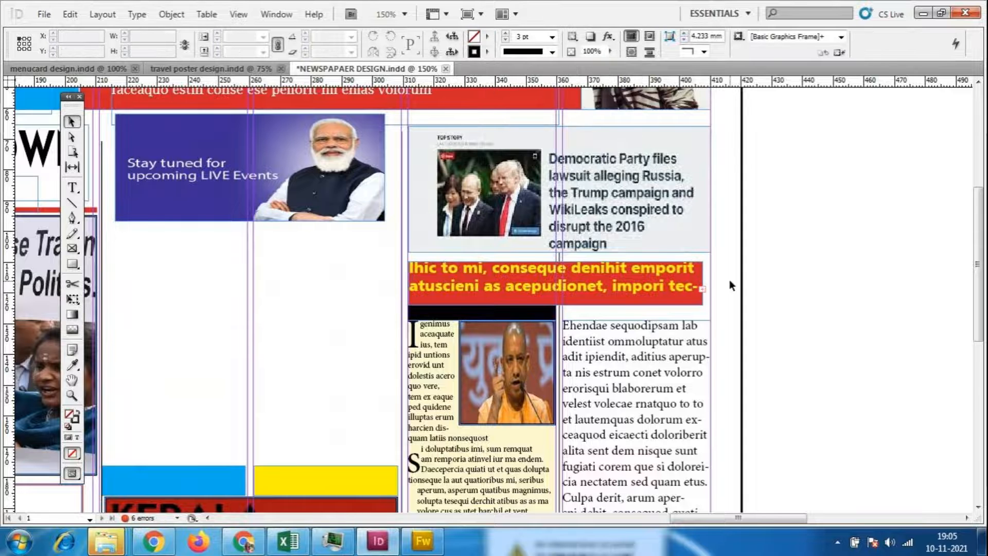
{"action": "left_click", "coordinate": [235, 548]}
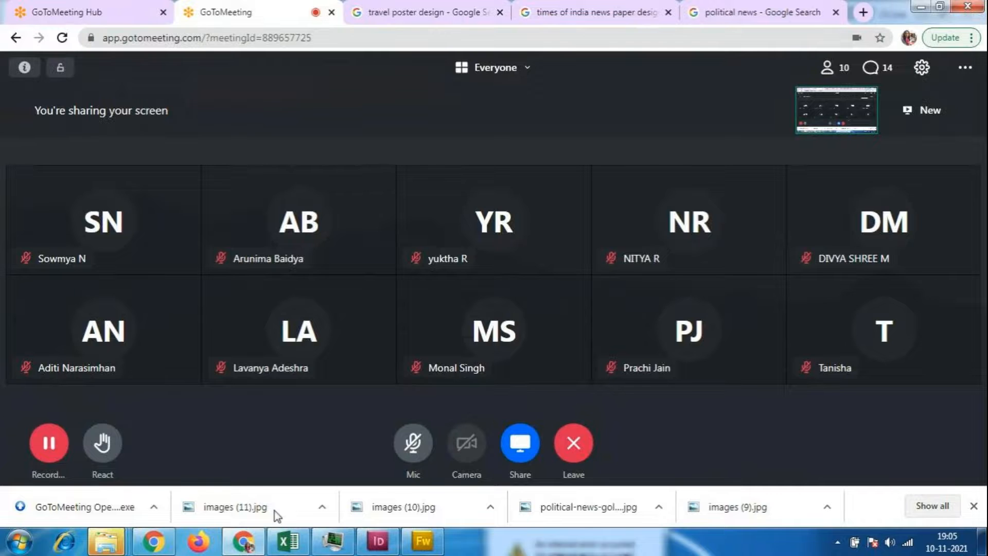
{"action": "mouse_move", "coordinate": [291, 540]}
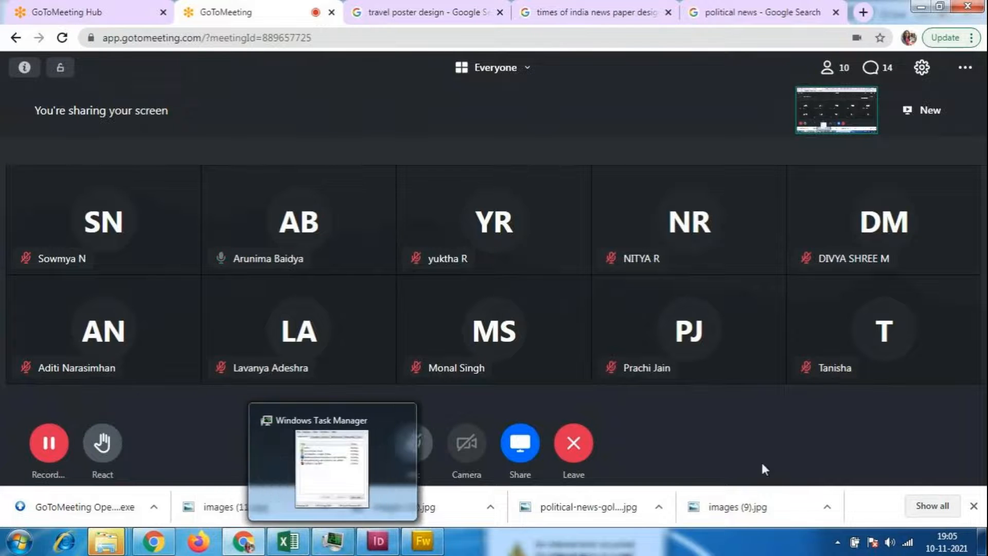
{"action": "left_click", "coordinate": [378, 540]}
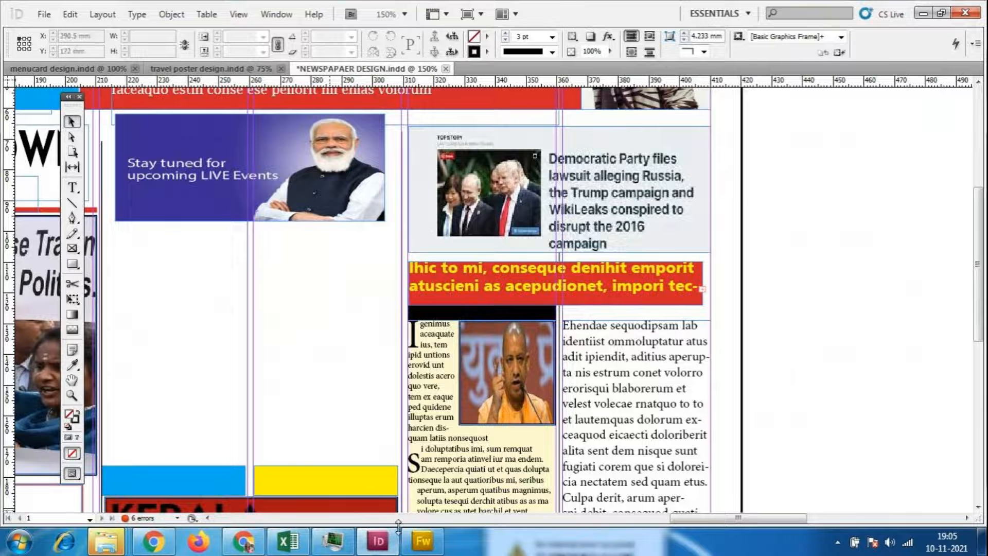
{"action": "mouse_move", "coordinate": [378, 540]}
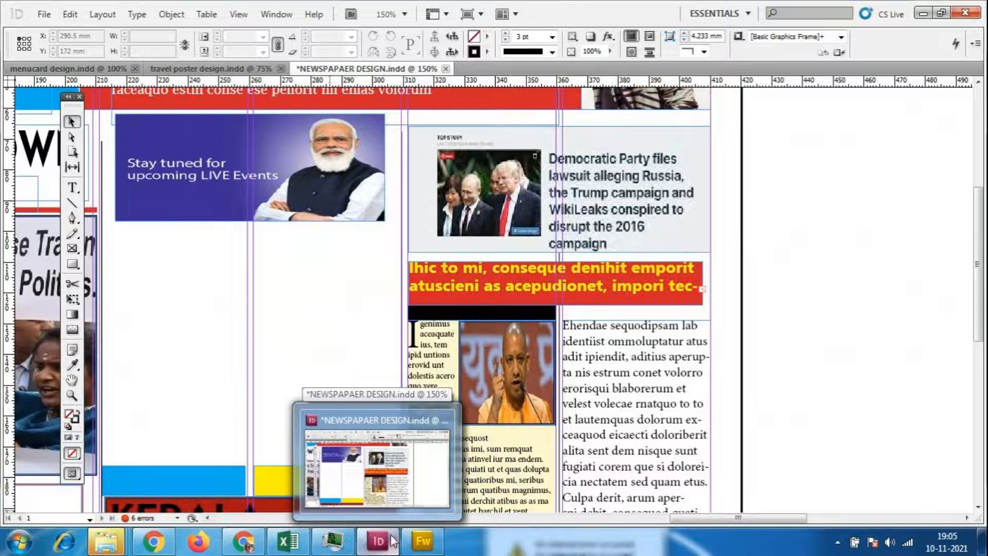
{"action": "left_click", "coordinate": [541, 548]}
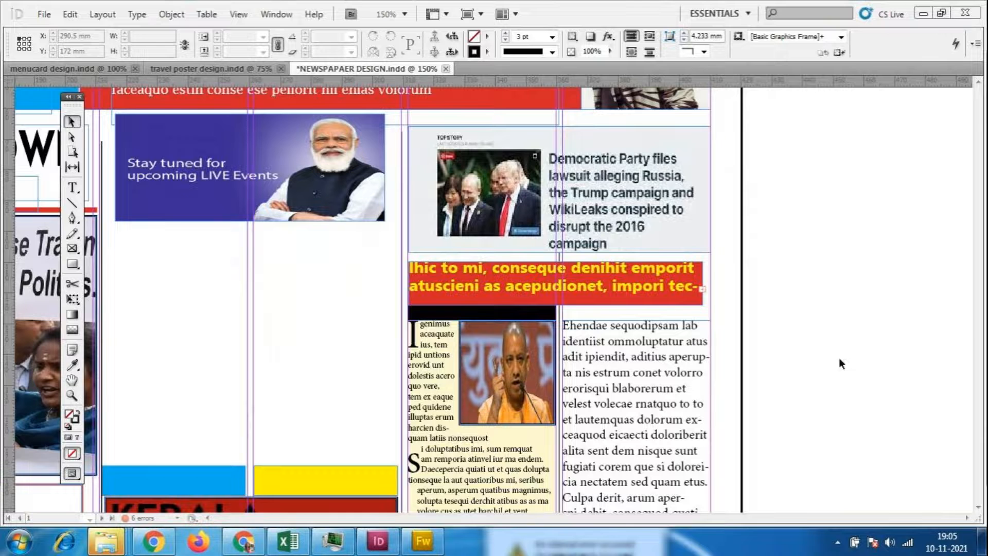
{"action": "left_click", "coordinate": [853, 357]}
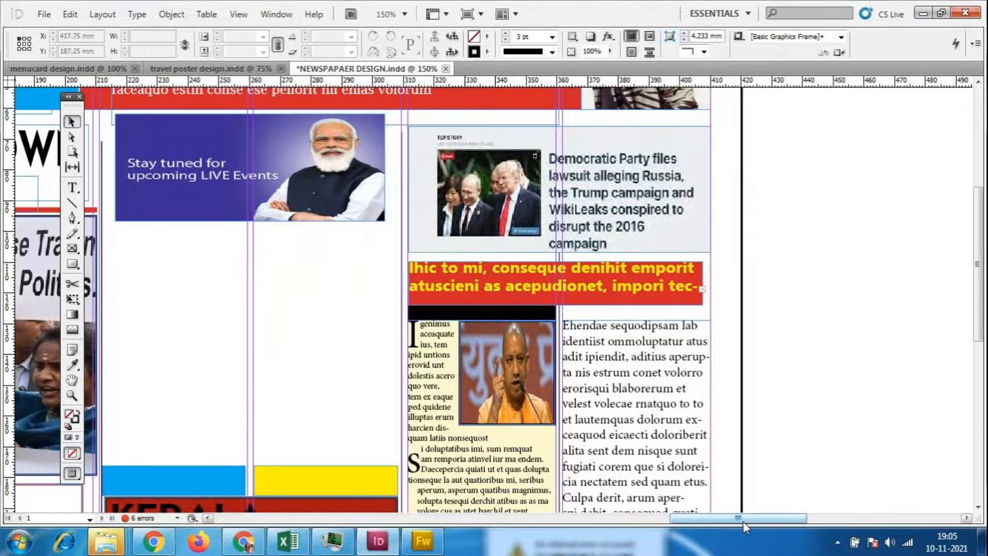
- Draw a tall one-column text frame between the "Stay tuned" banner and the blue box and fill it with placeholder text
{"action": "left_click_drag", "start_coordinate": [743, 520], "coordinate": [728, 520]}
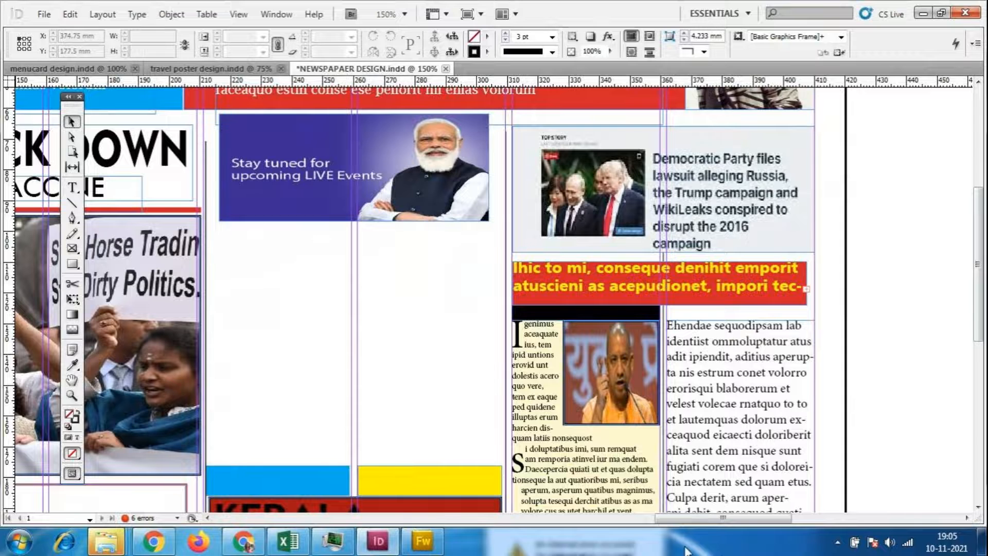
{"action": "left_click_drag", "start_coordinate": [718, 520], "coordinate": [688, 523]}
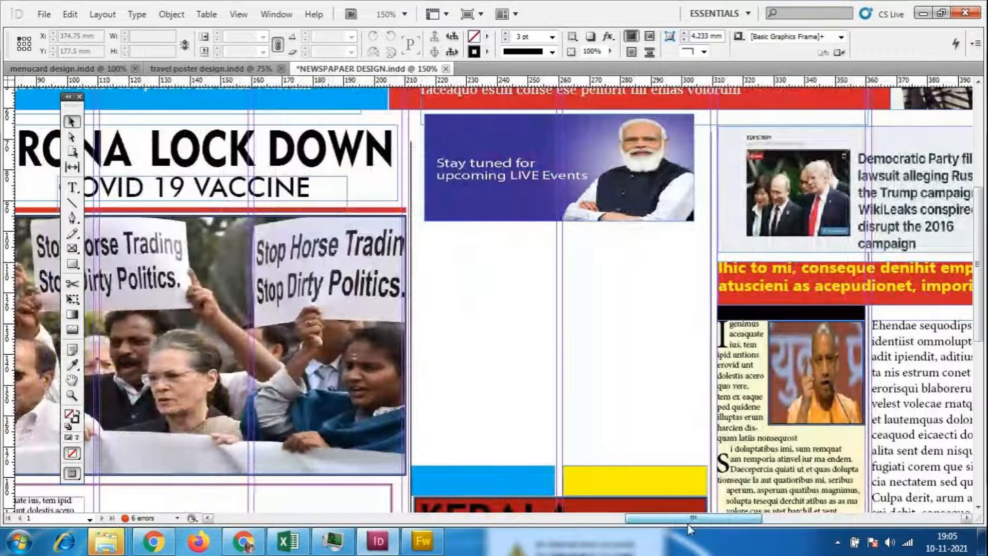
{"action": "left_click", "coordinate": [243, 542]}
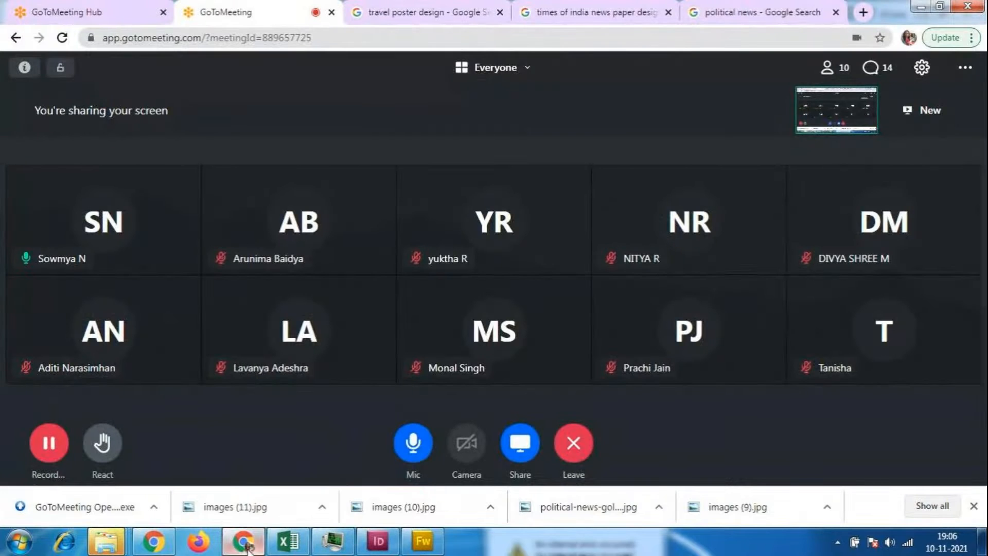
{"action": "left_click", "coordinate": [246, 544]}
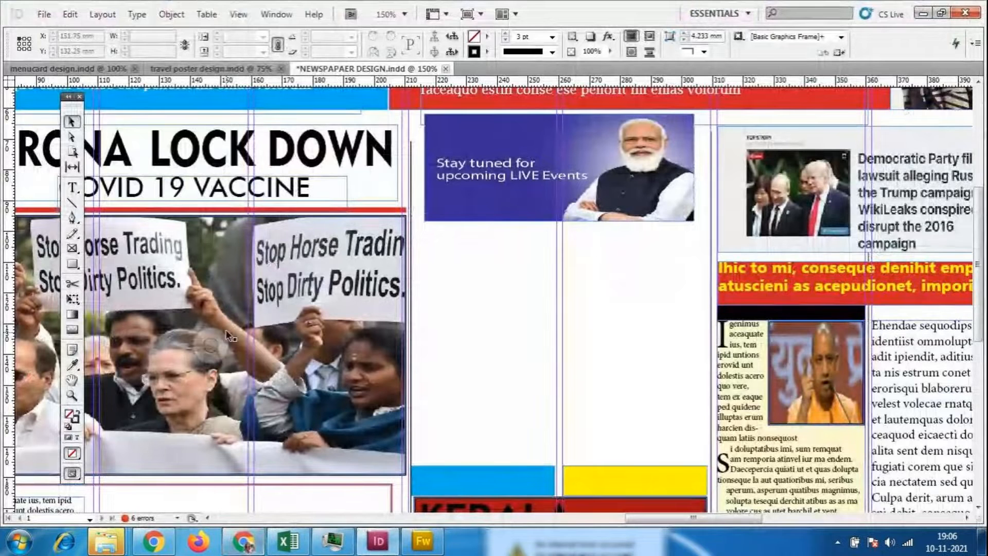
{"action": "key", "text": "t"}
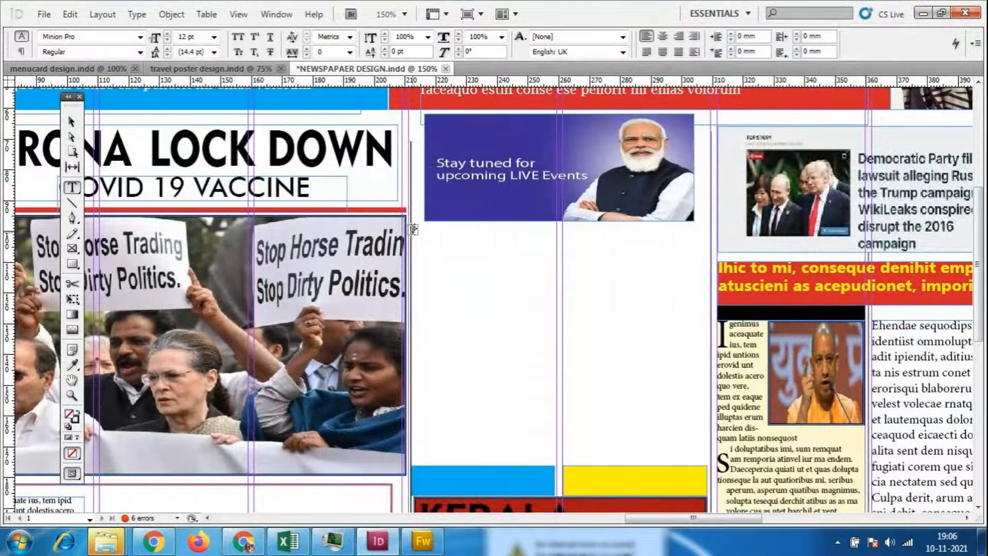
{"action": "left_click_drag", "start_coordinate": [414, 235], "coordinate": [554, 459]}
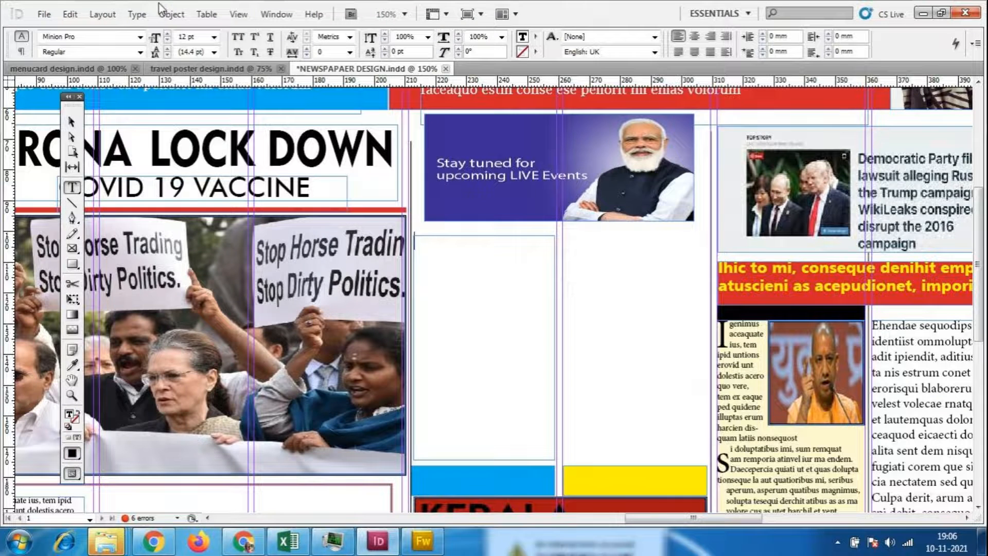
{"action": "left_click", "coordinate": [136, 14]}
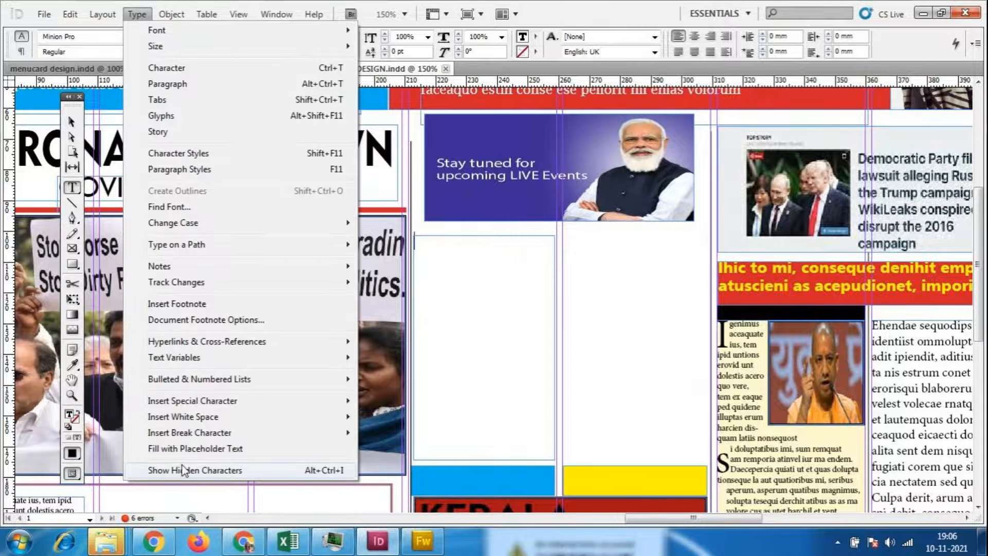
{"action": "left_click", "coordinate": [196, 448]}
- Set all the placeholder text below the "Stay tuned" banner in the Modern No. 20 font
{"action": "left_click_drag", "start_coordinate": [524, 444], "coordinate": [362, 243]}
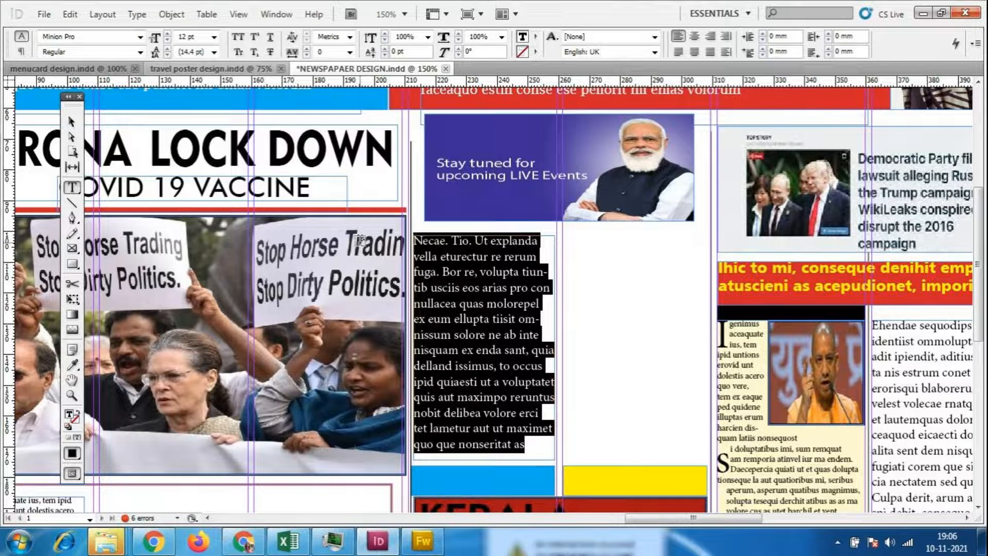
{"action": "left_click", "coordinate": [140, 36]}
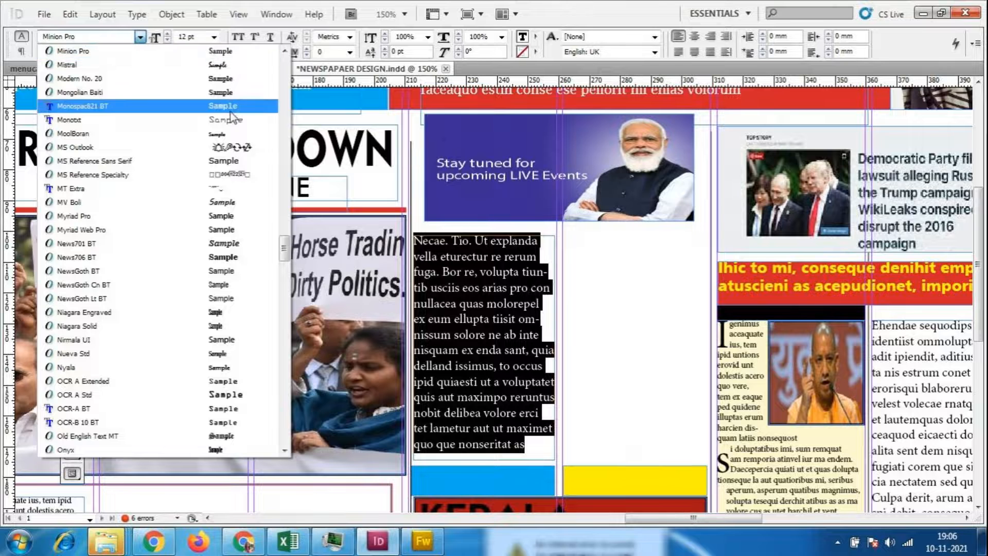
{"action": "left_click", "coordinate": [229, 81]}
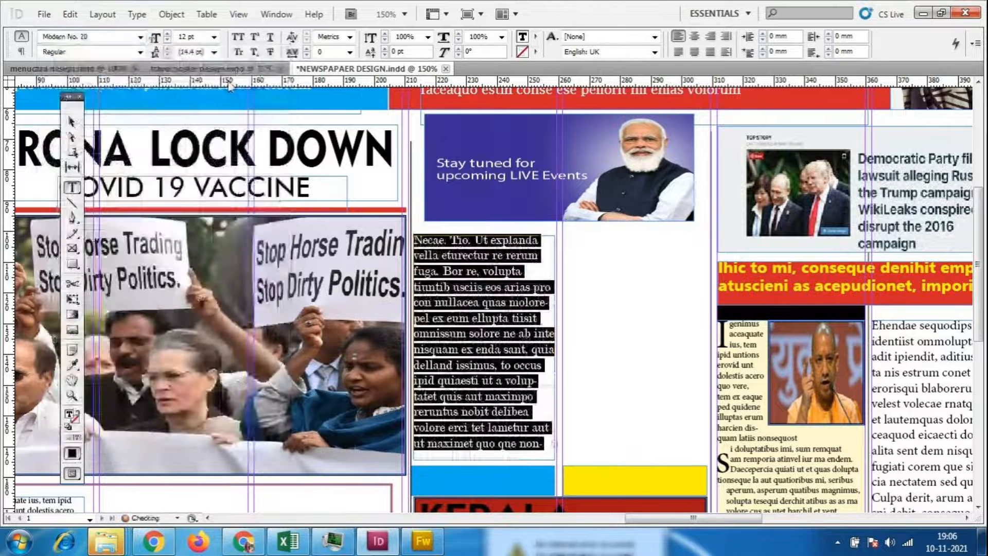
- Set all the placeholder text in the column below the "Stay tuned" banner in the Lucida Bright font
{"action": "left_click", "coordinate": [544, 443]}
{"action": "left_click", "coordinate": [454, 414], "text": "shift"}
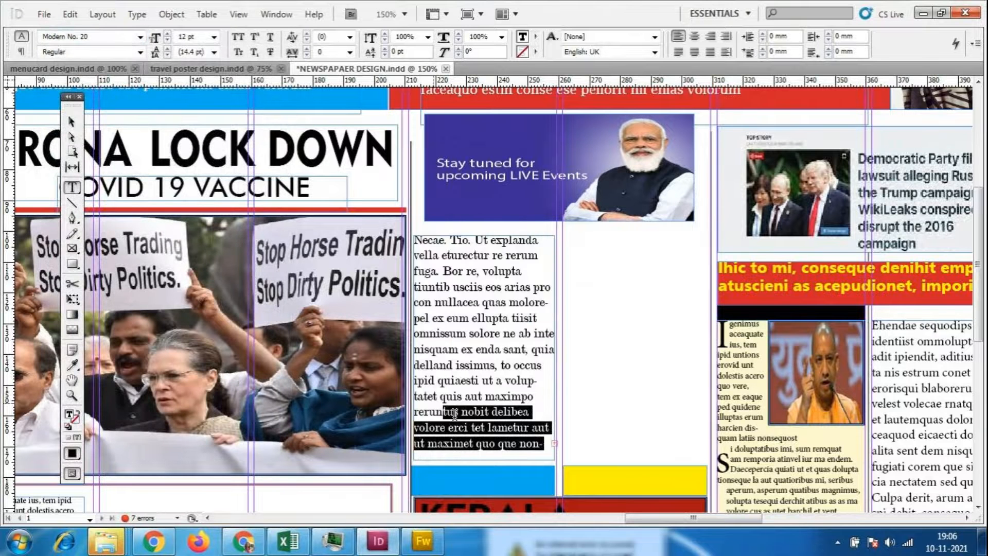
{"action": "key", "text": "ctrl+a"}
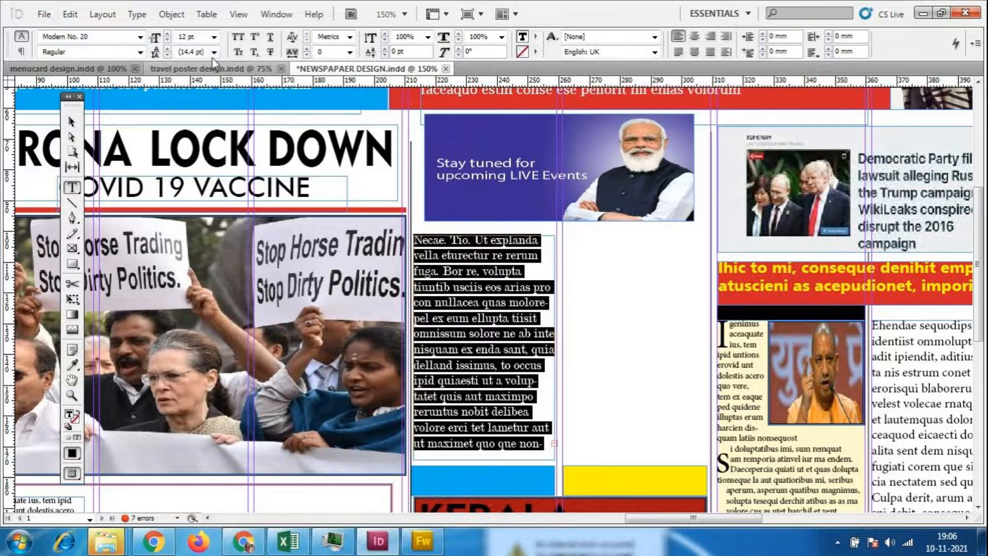
{"action": "left_click", "coordinate": [141, 37]}
{"action": "scroll", "coordinate": [237, 153], "scroll_direction": "up", "scroll_amount": 9}
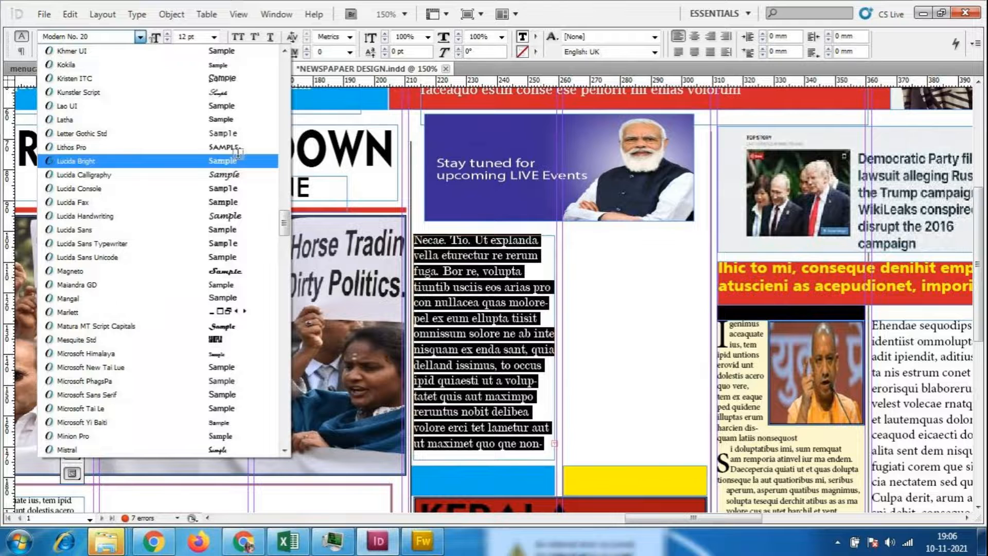
{"action": "scroll", "coordinate": [238, 153], "scroll_direction": "down", "scroll_amount": 2}
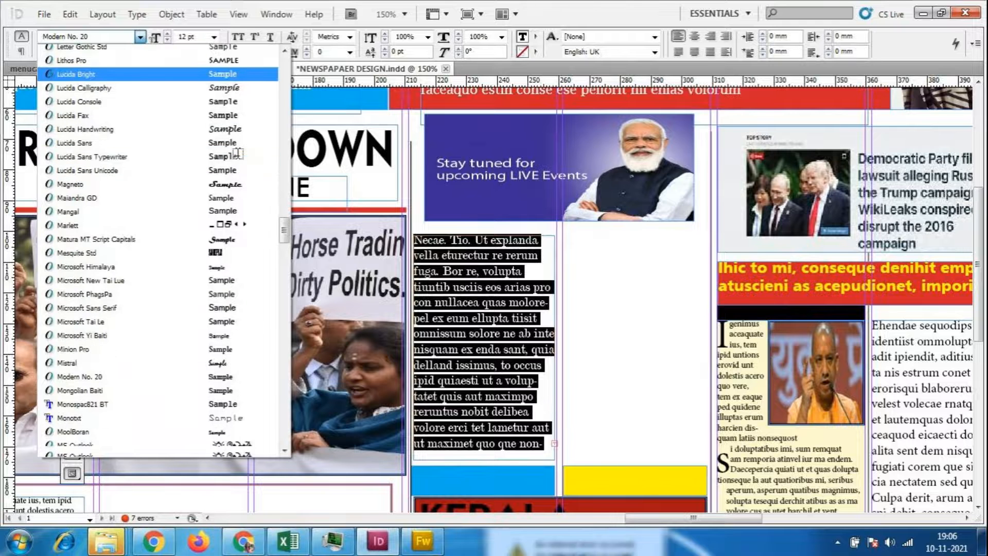
{"action": "key", "text": "Return"}
{"action": "left_click", "coordinate": [539, 451]}
{"action": "key", "text": "ctrl+a"}
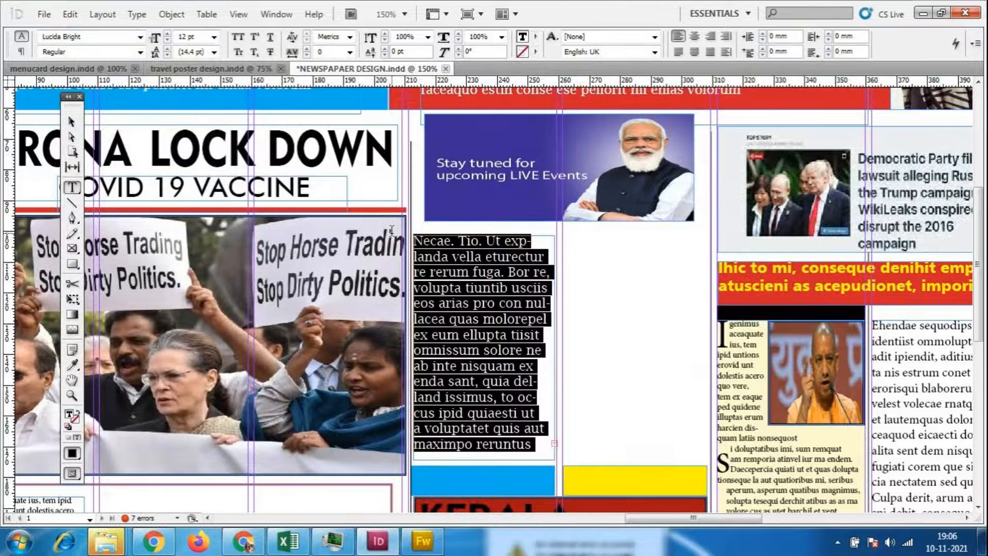
{"action": "left_click", "coordinate": [140, 37]}
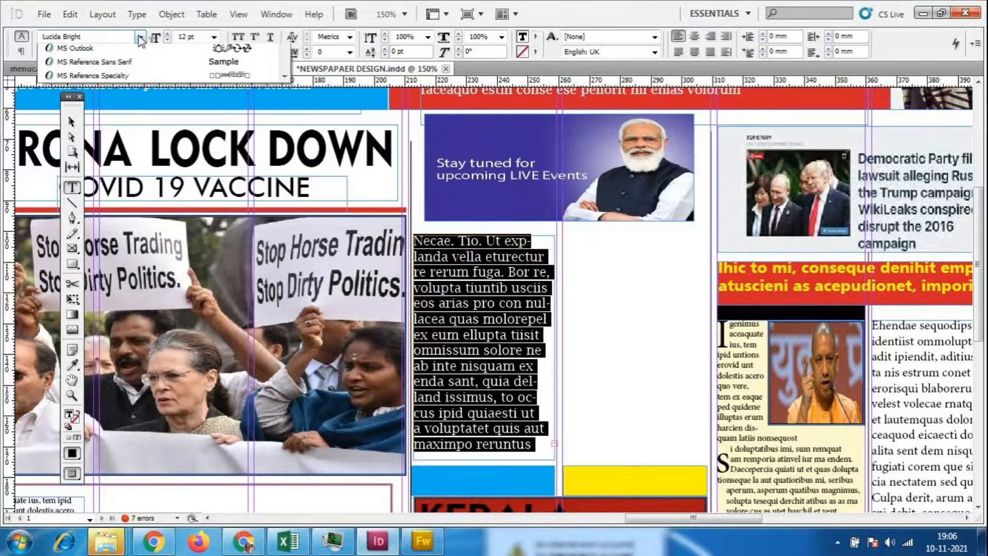
{"action": "scroll", "coordinate": [222, 214], "scroll_direction": "up", "scroll_amount": 4}
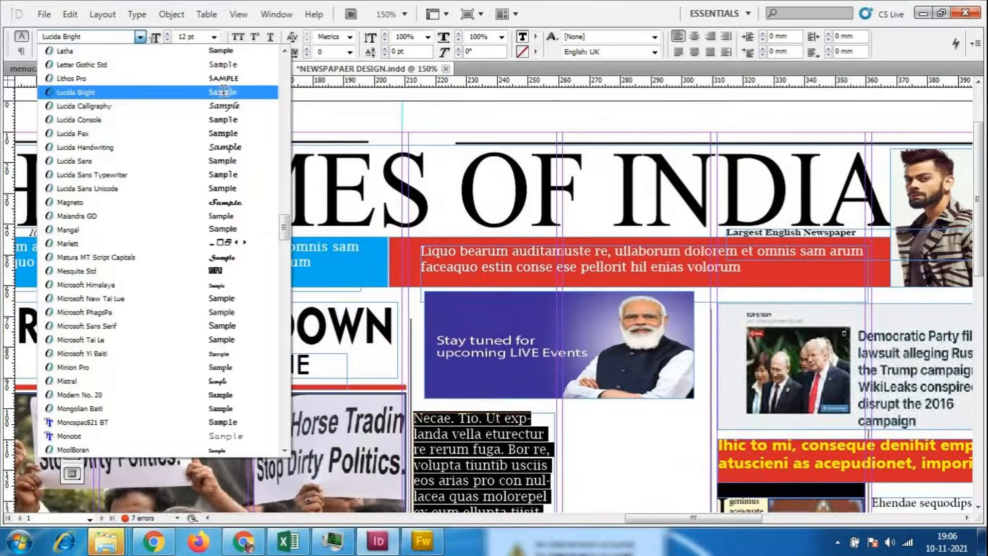
{"action": "left_click", "coordinate": [222, 91]}
{"action": "scroll", "coordinate": [565, 420], "scroll_direction": "down", "scroll_amount": 1}
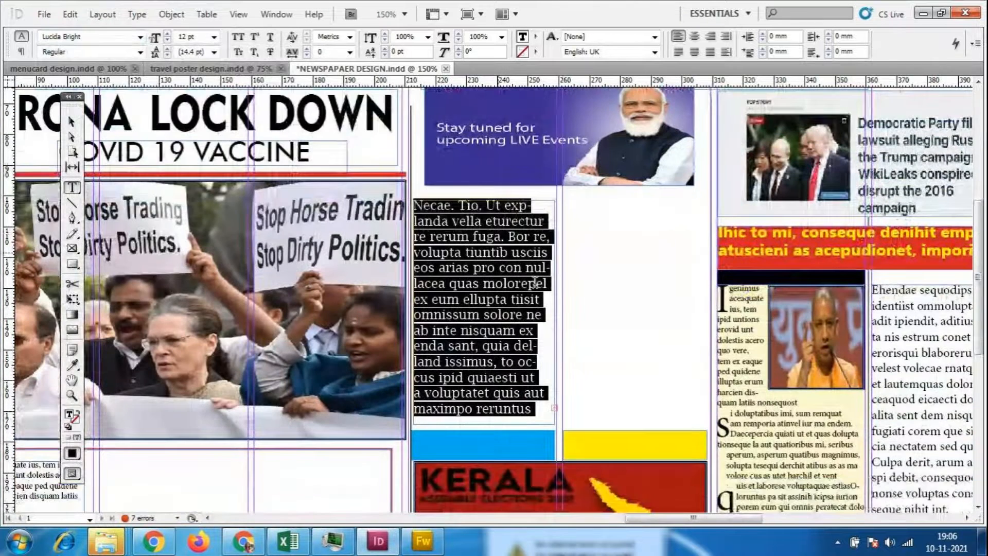
- Try the Hobo Std font on the placeholder text below the "Stay tuned" banner
{"action": "left_click", "coordinate": [140, 37]}
{"action": "scroll", "coordinate": [221, 314], "scroll_direction": "up", "scroll_amount": 4}
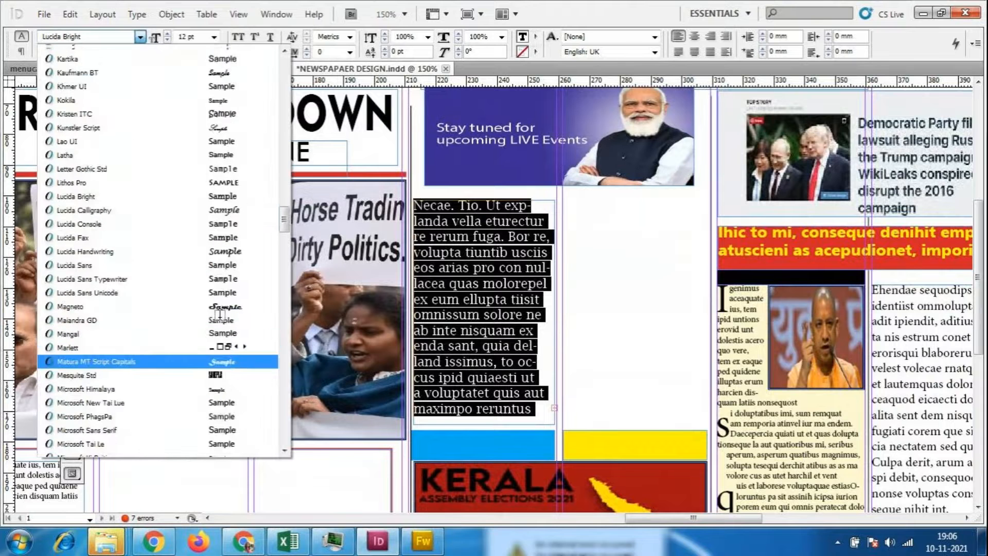
{"action": "scroll", "coordinate": [220, 314], "scroll_direction": "up", "scroll_amount": 12}
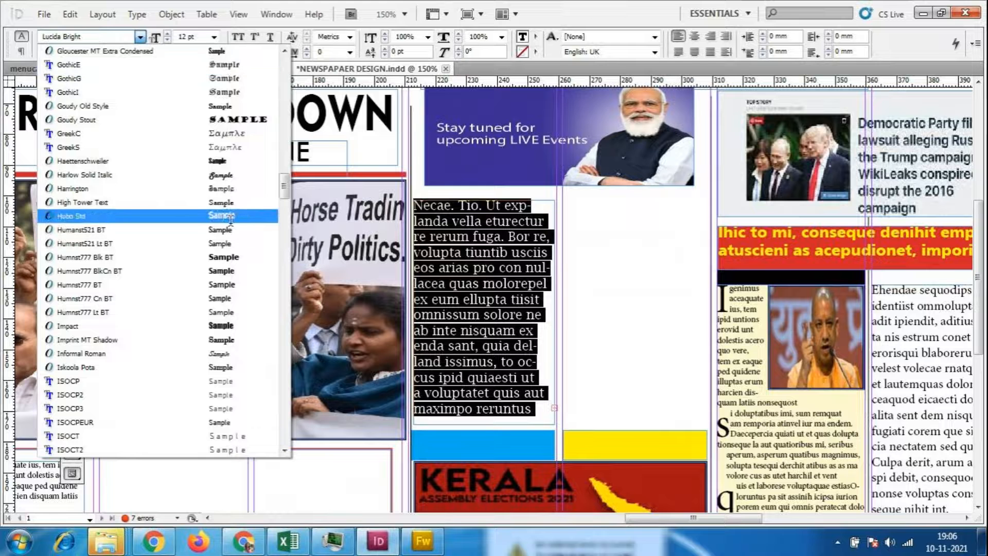
{"action": "key", "text": "Escape"}
{"action": "left_click", "coordinate": [523, 330]}
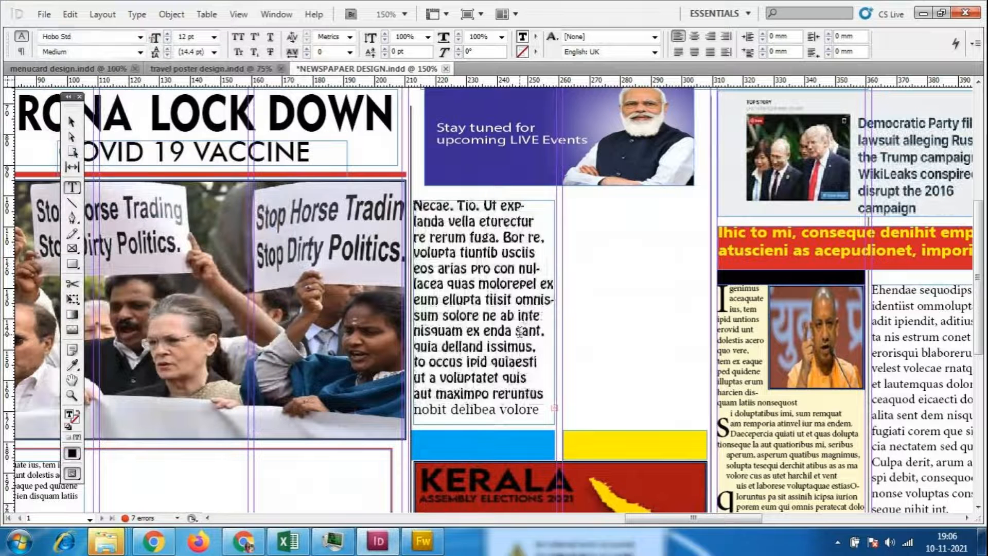
- Select the placeholder text below the "Stay tuned" banner and set it in the Berlin Sans FB font
{"action": "key", "text": "ctrl+z"}
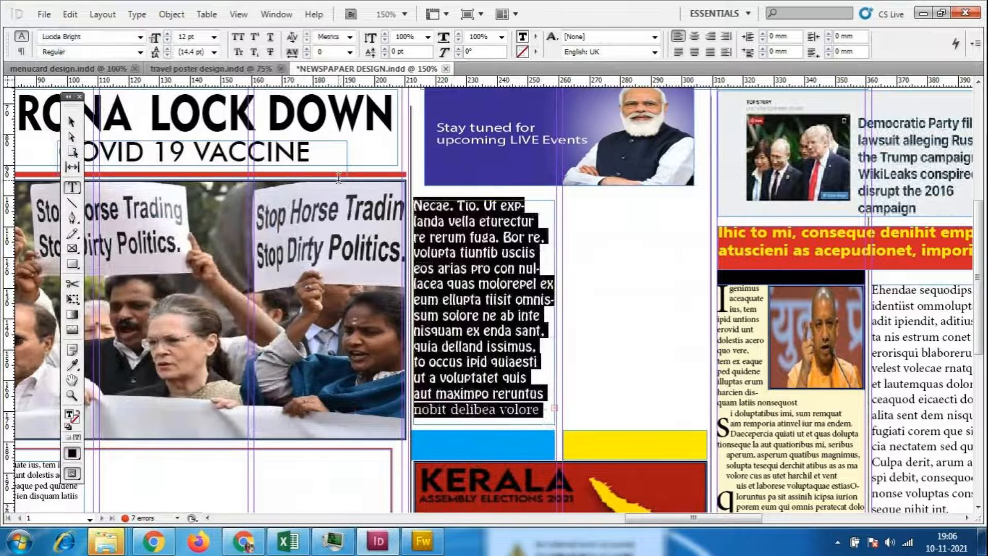
{"action": "left_click", "coordinate": [140, 38]}
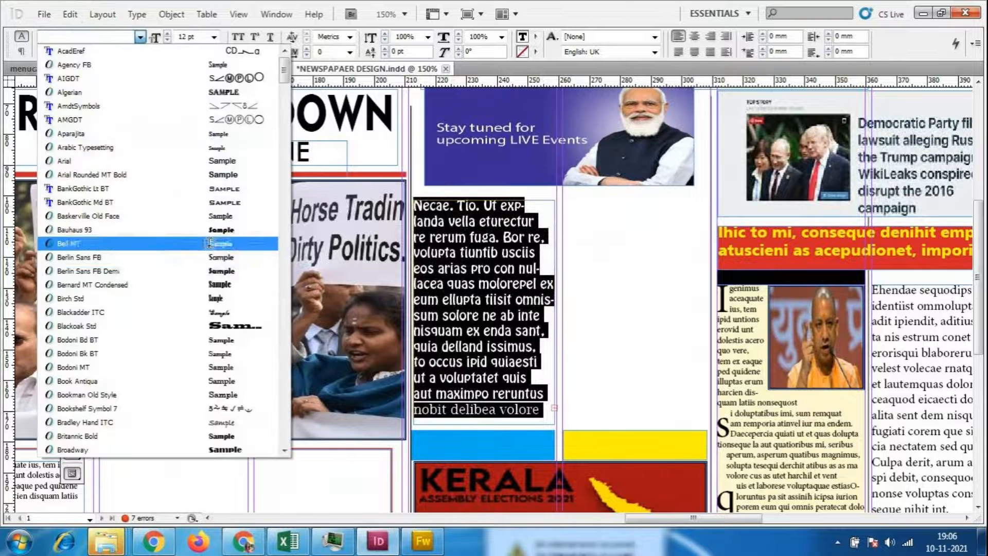
{"action": "left_click", "coordinate": [230, 257]}
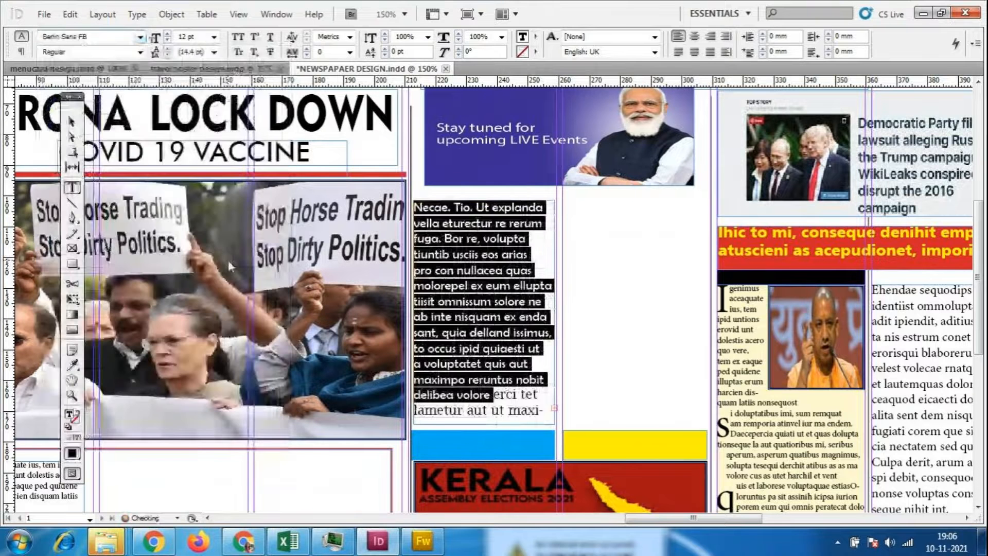
- Set the column's closing words, from "erci tet" on, in the Lucida Sans font
{"action": "left_click_drag", "start_coordinate": [494, 394], "coordinate": [543, 410]}
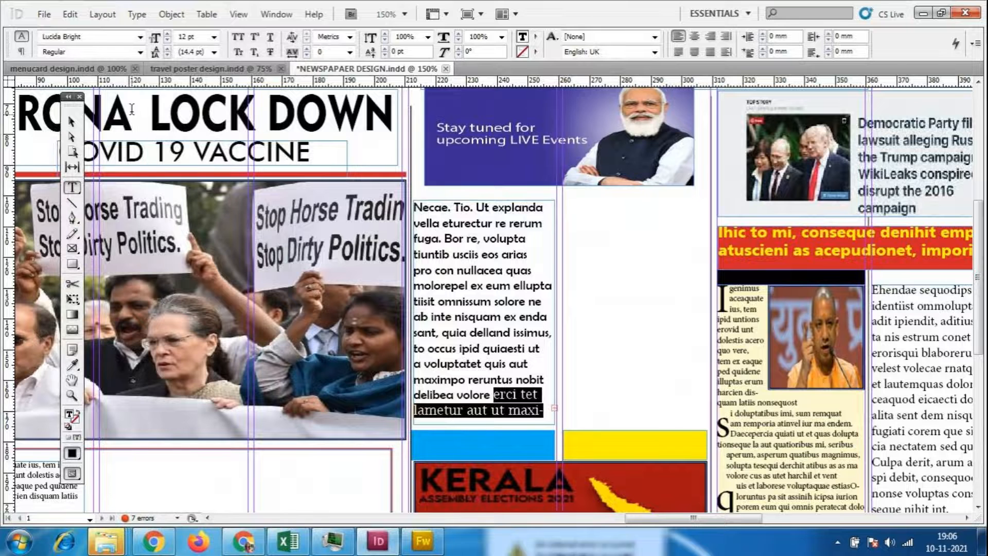
{"action": "left_click", "coordinate": [139, 38]}
{"action": "left_click", "coordinate": [224, 117]}
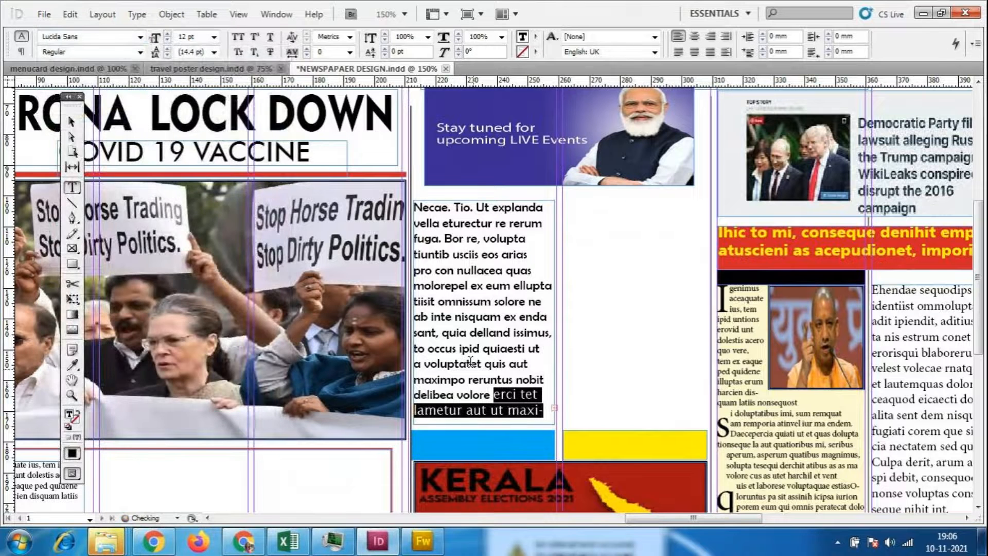
{"action": "left_click", "coordinate": [498, 406]}
- Set the closing words "erci tet lametur aut ut maxi-" in the Lucida Handwriting font
{"action": "left_click_drag", "start_coordinate": [492, 394], "coordinate": [550, 413]}
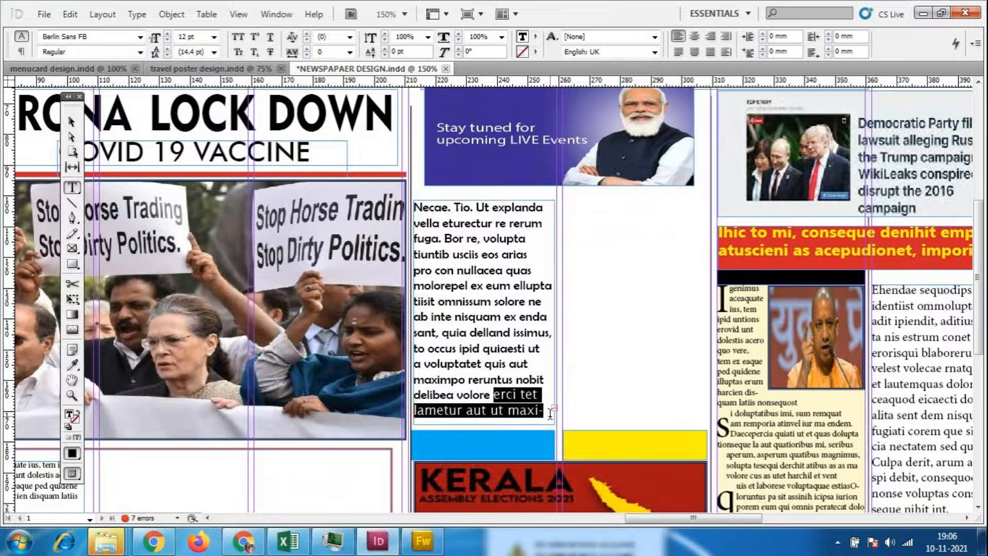
{"action": "left_click", "coordinate": [139, 38]}
{"action": "scroll", "coordinate": [196, 174], "scroll_direction": "up", "scroll_amount": 2}
{"action": "scroll", "coordinate": [195, 174], "scroll_direction": "up", "scroll_amount": 1}
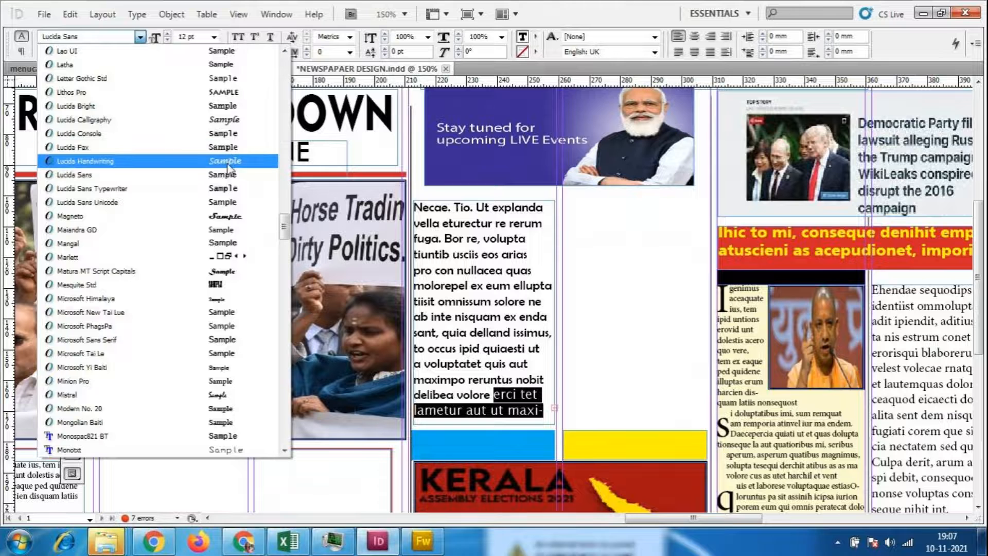
{"action": "left_click", "coordinate": [228, 163]}
{"action": "left_click", "coordinate": [492, 398]}
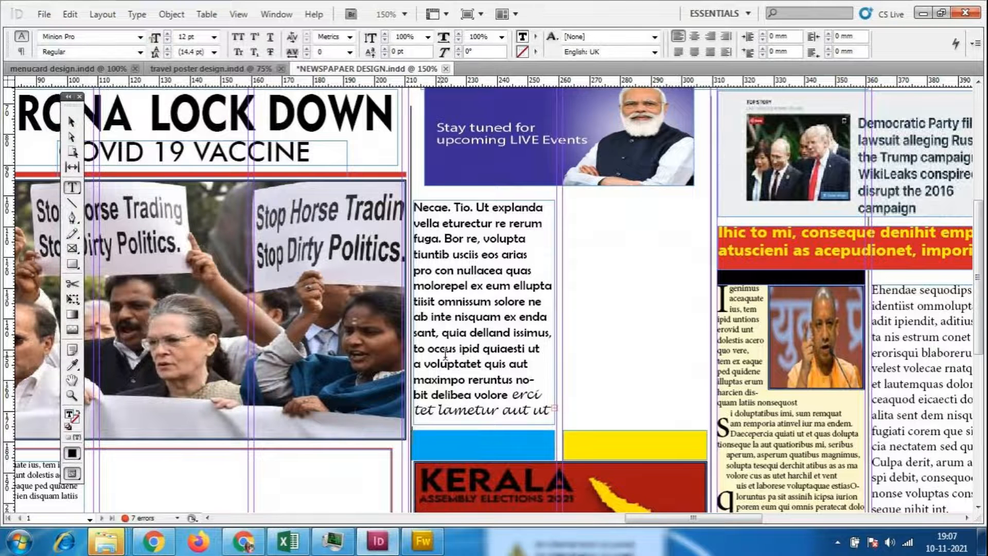
- Set the lines from "to occus ipid" to "lametur aut ut" in the Britannic Bold font
{"action": "left_click_drag", "start_coordinate": [416, 348], "coordinate": [550, 410]}
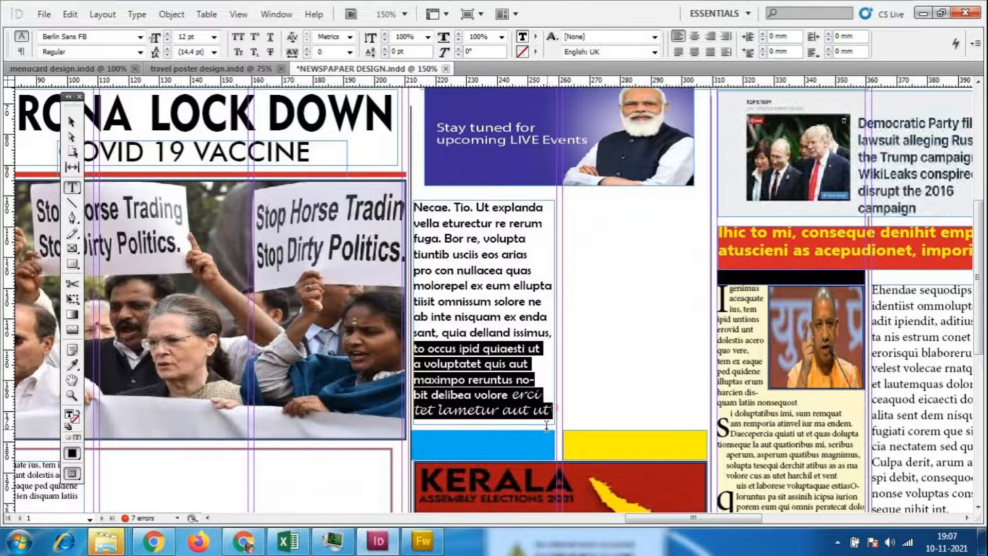
{"action": "left_click", "coordinate": [140, 37]}
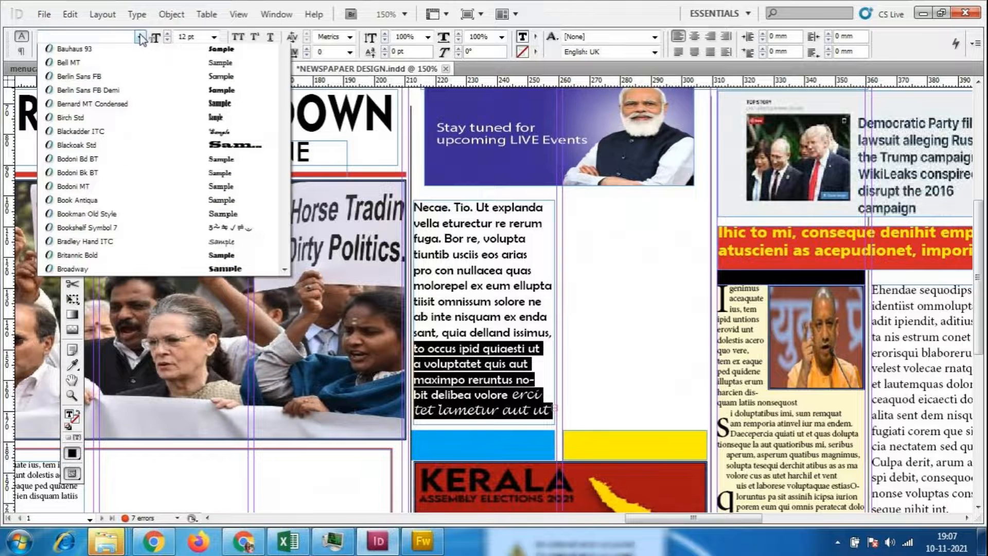
{"action": "scroll", "coordinate": [241, 302], "scroll_direction": "down", "scroll_amount": 3}
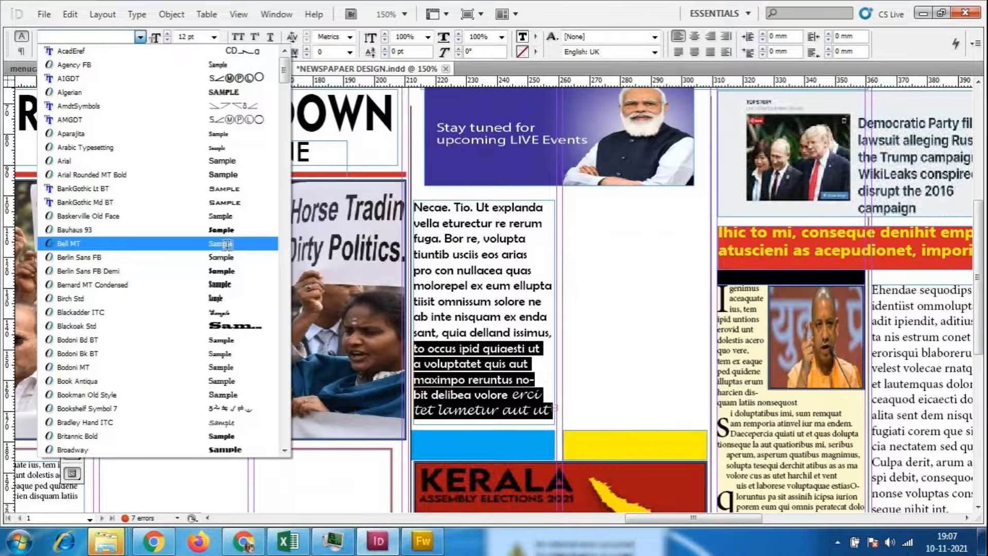
{"action": "left_click", "coordinate": [236, 312]}
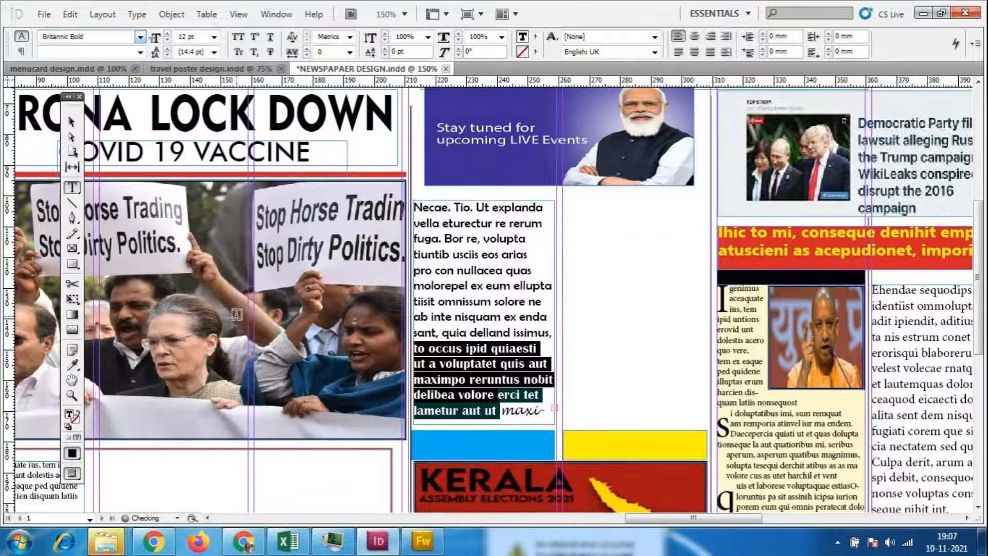
{"action": "left_click", "coordinate": [513, 410]}
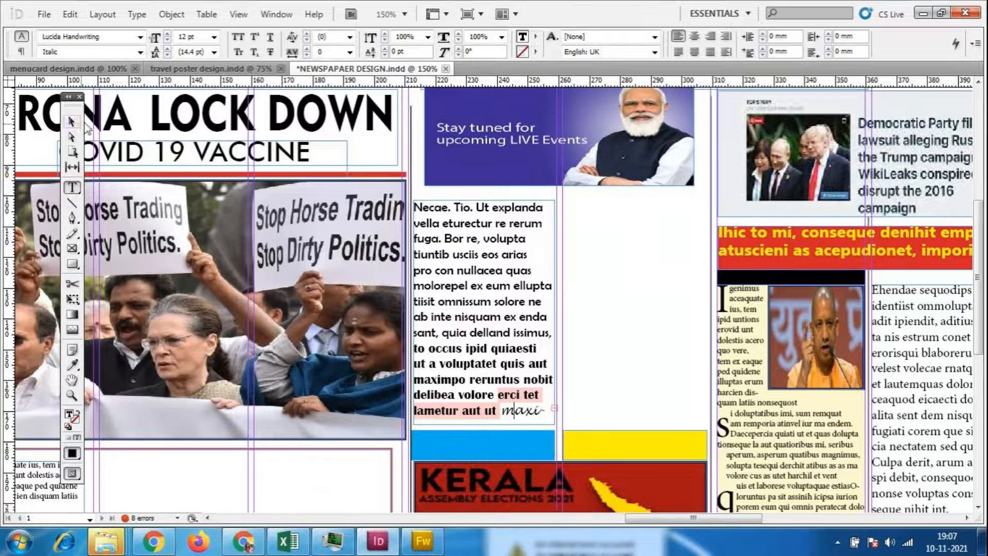
- Extend the styled text frame upward to a height of 75.5 mm and copy it into the empty column above the yellow box
{"action": "left_click", "coordinate": [84, 124]}
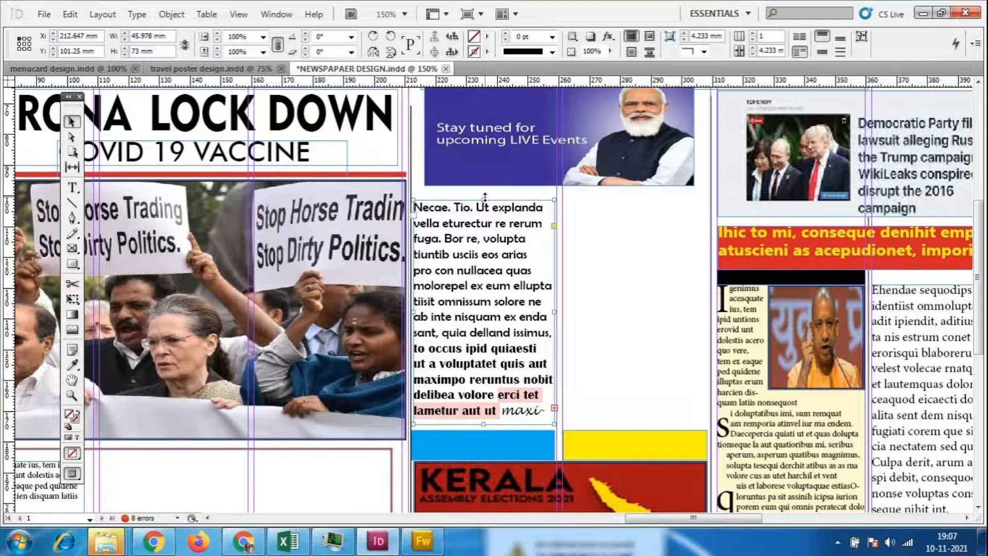
{"action": "left_click_drag", "start_coordinate": [485, 196], "coordinate": [486, 191]}
{"action": "left_click_drag", "start_coordinate": [511, 326], "coordinate": [663, 326]}
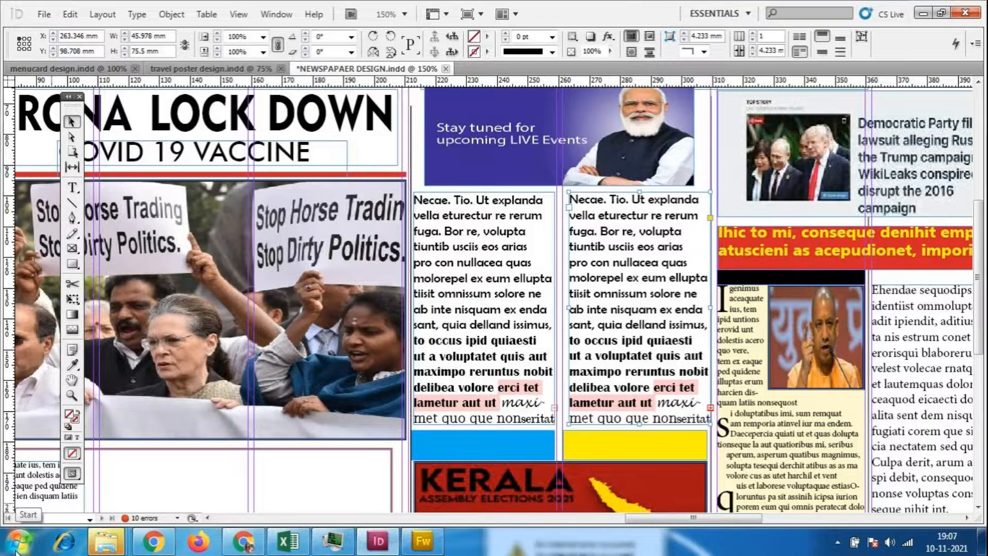
{"action": "key", "text": "ctrl+minus"}
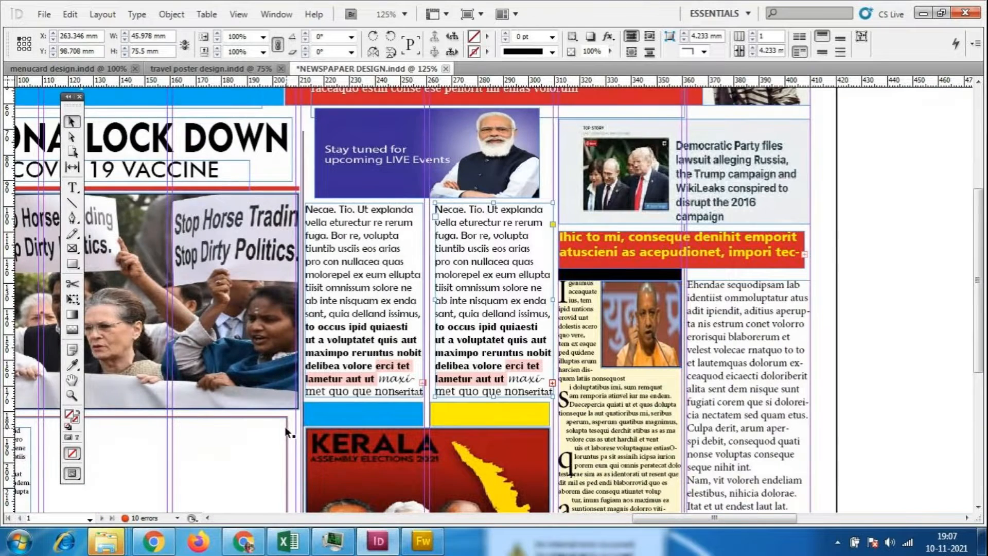
{"action": "scroll", "coordinate": [285, 425], "scroll_direction": "down", "scroll_amount": 2}
{"action": "scroll", "coordinate": [286, 428], "scroll_direction": "down", "scroll_amount": 3}
{"action": "left_click", "coordinate": [854, 411]}
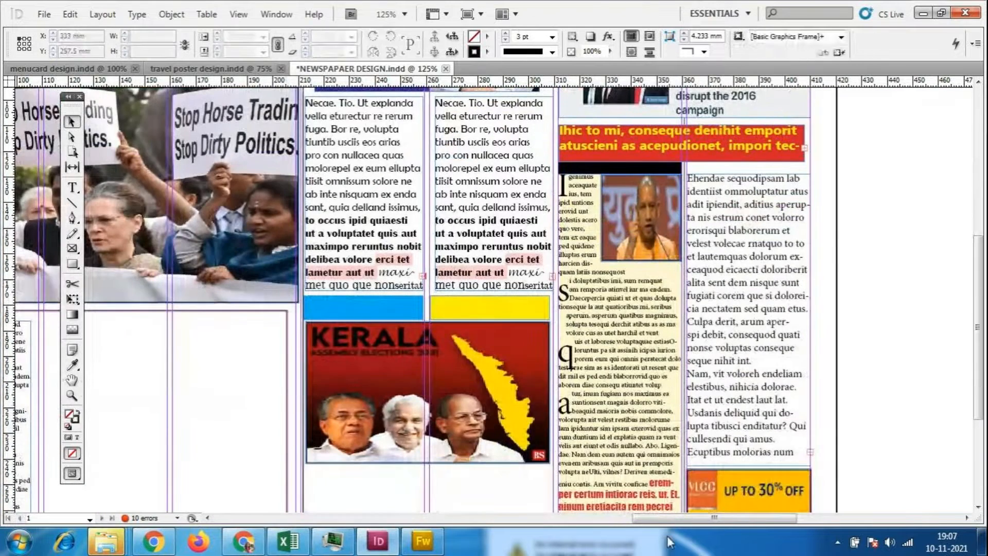
- Copy the drop-cap text frame into the last column of the bordered box and shorten the copy from its lower edge
{"action": "left_click_drag", "start_coordinate": [719, 519], "coordinate": [641, 519]}
{"action": "scroll", "coordinate": [498, 300], "scroll_direction": "down", "scroll_amount": 3}
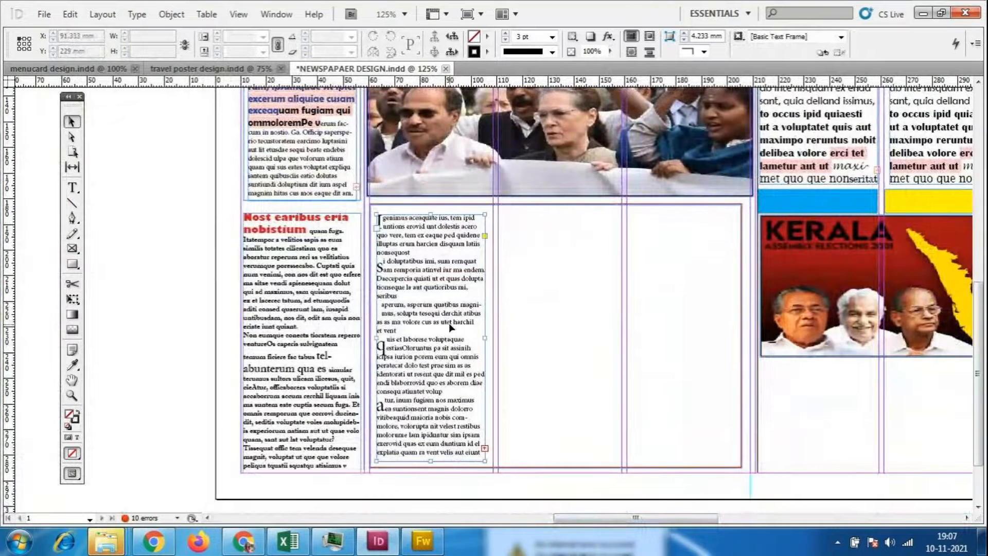
{"action": "left_click", "coordinate": [442, 340]}
{"action": "left_click_drag", "start_coordinate": [436, 332], "coordinate": [688, 324]}
{"action": "left_click", "coordinate": [523, 346]}
{"action": "scroll", "coordinate": [524, 346], "scroll_direction": "down", "scroll_amount": 2}
{"action": "left_click", "coordinate": [615, 404]}
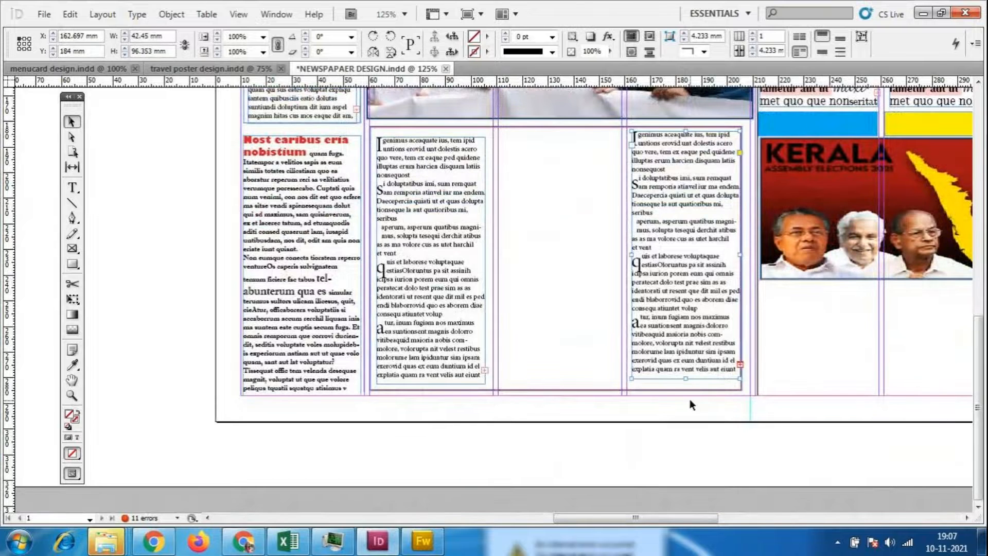
{"action": "left_click_drag", "start_coordinate": [686, 379], "coordinate": [683, 305]}
{"action": "left_click", "coordinate": [585, 426]}
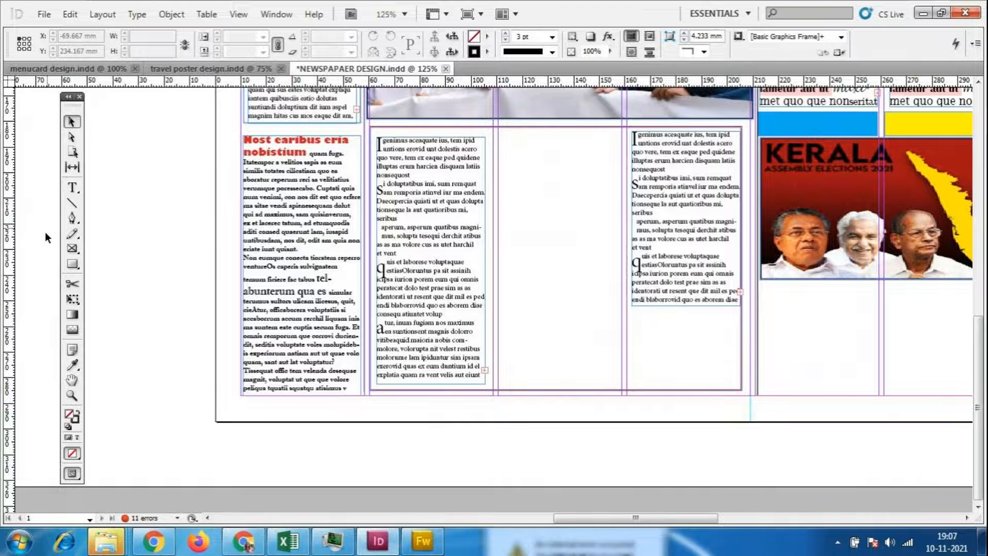
- Place the image 440X300-Lotus._V504315956_, fitted to a new picture frame about 44.4 × 18 mm, at the foot of the bordered box's last column
{"action": "left_click", "coordinate": [72, 248]}
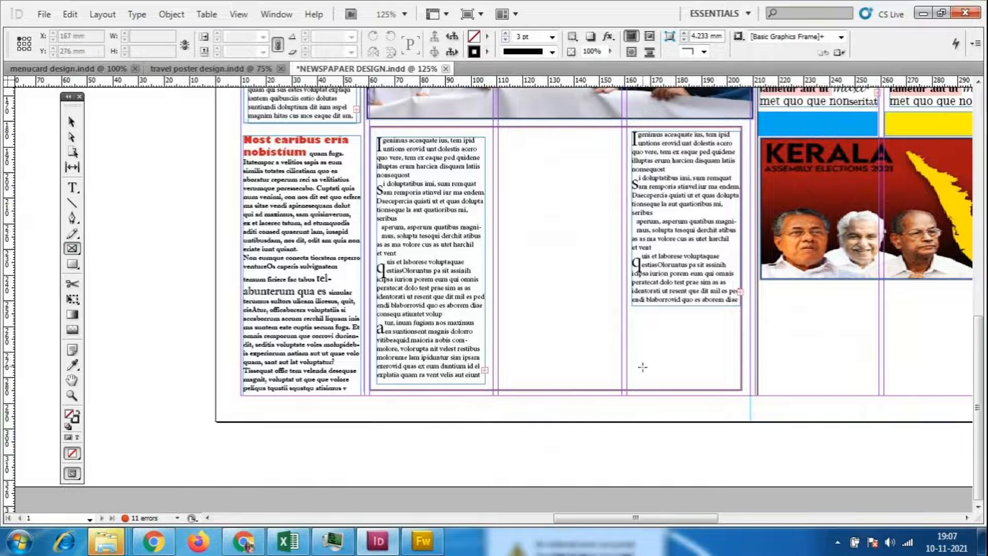
{"action": "left_click_drag", "start_coordinate": [627, 345], "coordinate": [739, 393]}
{"action": "left_click", "coordinate": [44, 14]}
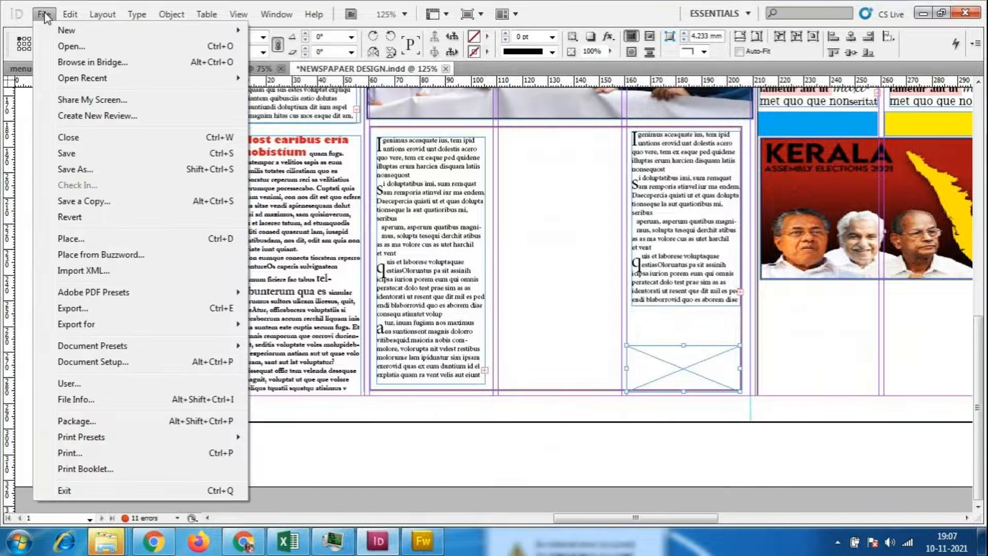
{"action": "left_click", "coordinate": [71, 238]}
{"action": "left_click_drag", "start_coordinate": [772, 128], "coordinate": [779, 177]}
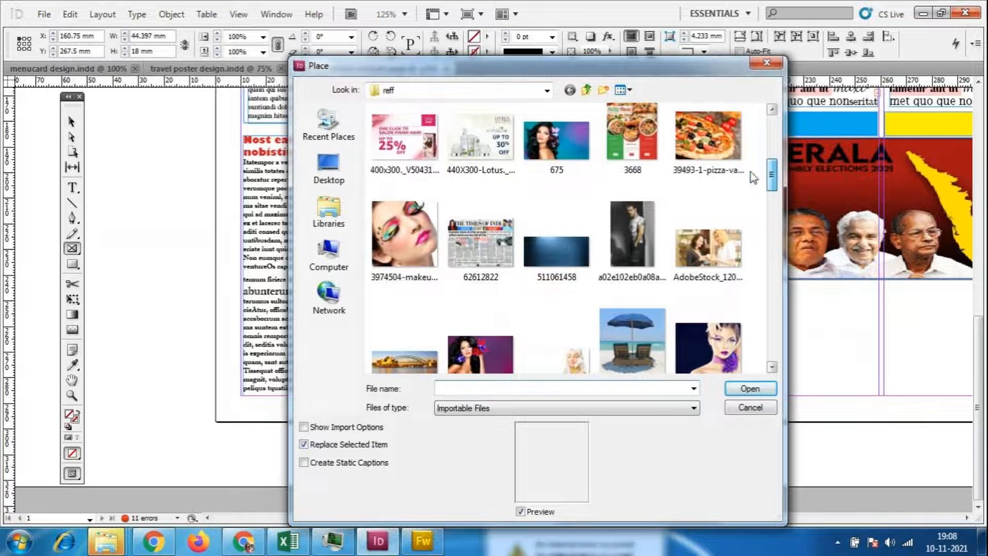
{"action": "left_click", "coordinate": [494, 160]}
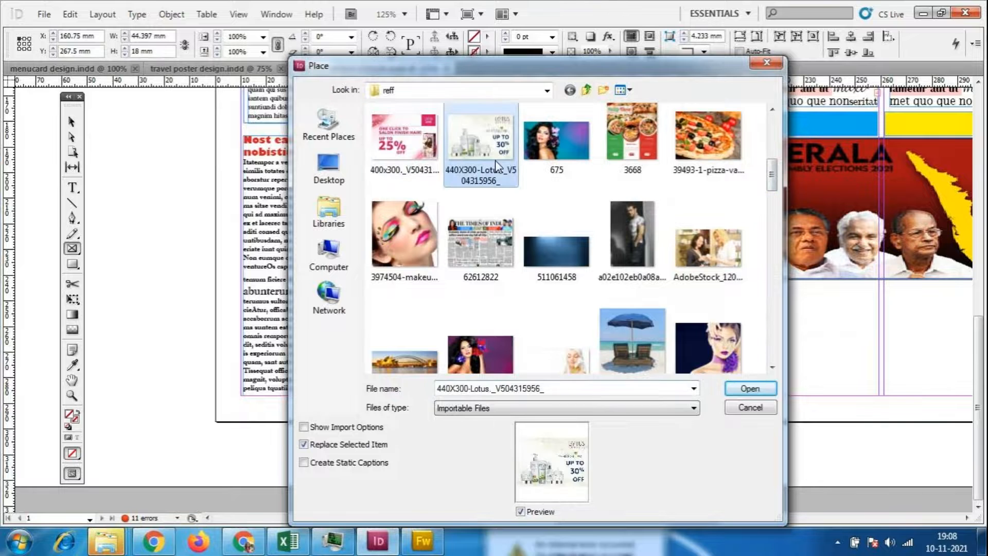
{"action": "left_click", "coordinate": [750, 388]}
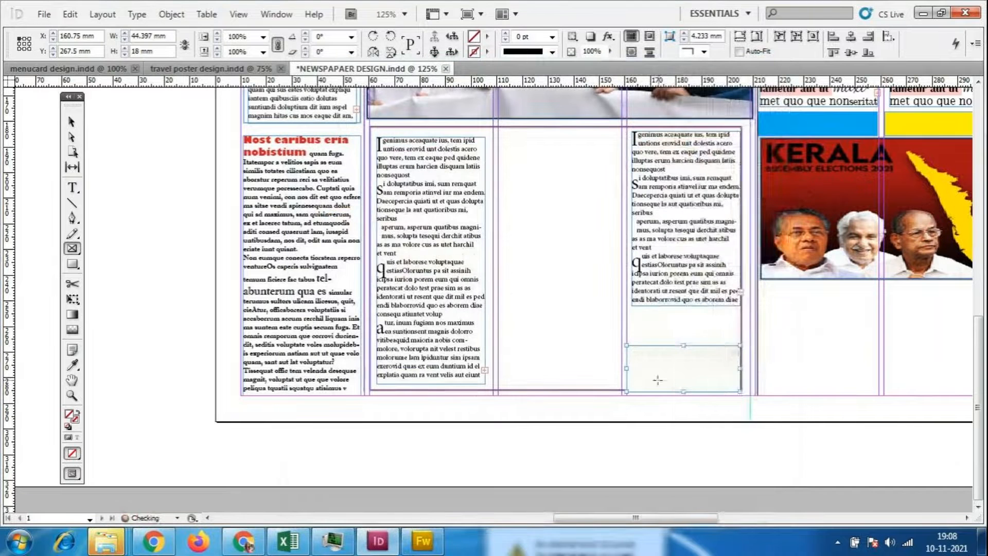
{"action": "right_click", "coordinate": [666, 362]}
{"action": "mouse_move", "coordinate": [701, 339]}
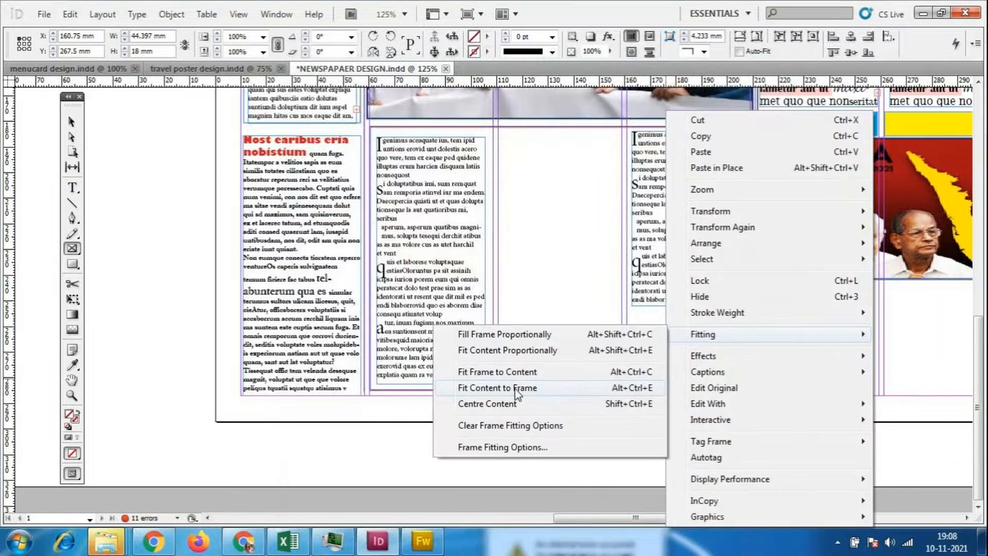
{"action": "left_click", "coordinate": [515, 390]}
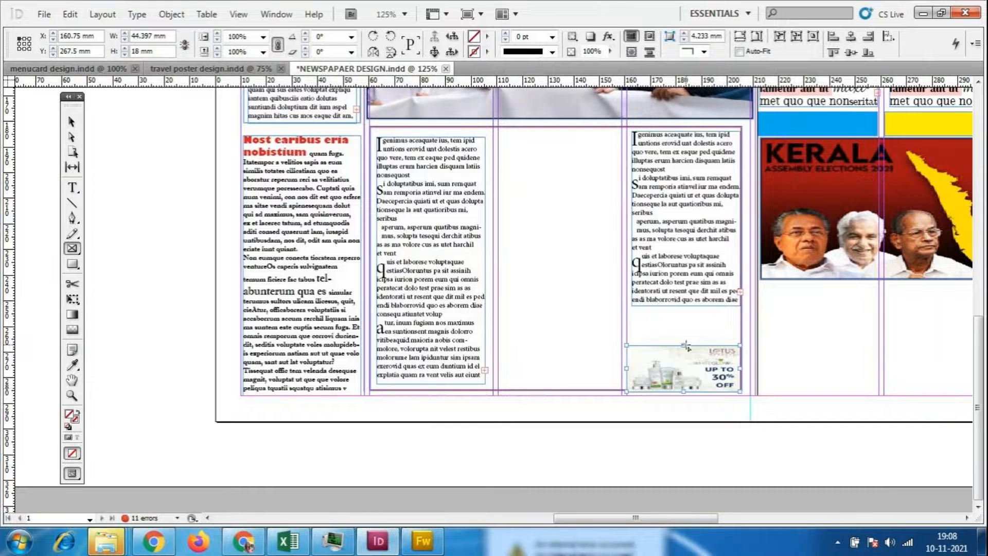
- Extend the Lotus advertisement frame upward to a height of about 23.7 mm and refit the image to the frame
{"action": "left_click", "coordinate": [72, 122]}
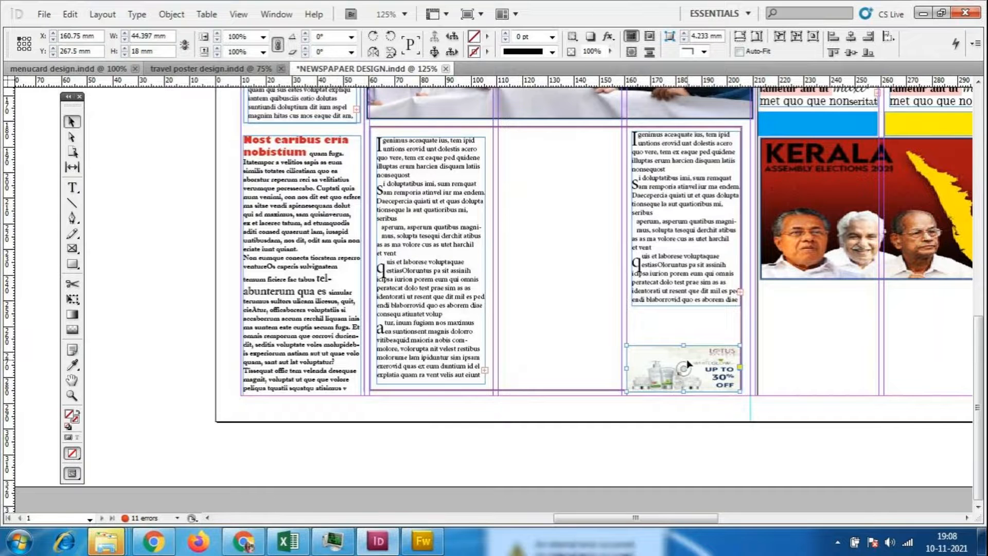
{"action": "left_click_drag", "start_coordinate": [683, 345], "coordinate": [686, 331]}
{"action": "right_click", "coordinate": [661, 355]}
{"action": "mouse_move", "coordinate": [668, 335]}
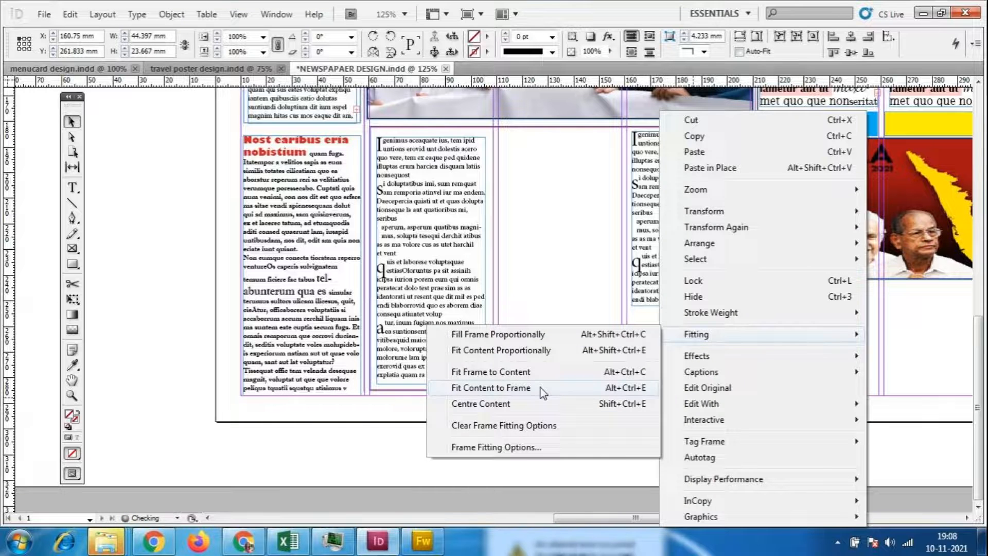
{"action": "left_click", "coordinate": [542, 390]}
- Lengthen the last column's text frame down to the Lotus advertisement, about 77.8 mm high, and nudge it slightly left
{"action": "left_click", "coordinate": [683, 282]}
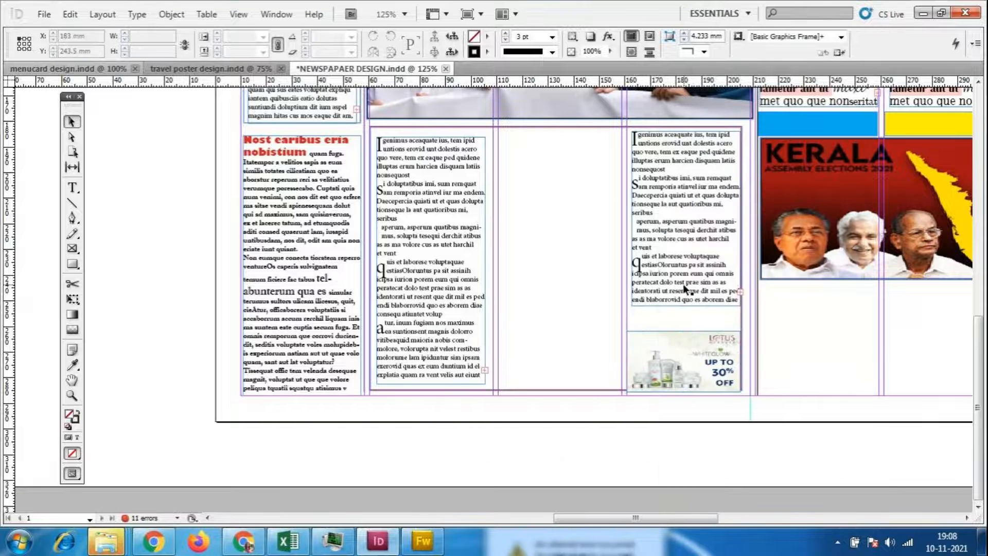
{"action": "left_click_drag", "start_coordinate": [685, 306], "coordinate": [682, 329]}
{"action": "left_click", "coordinate": [584, 458]}
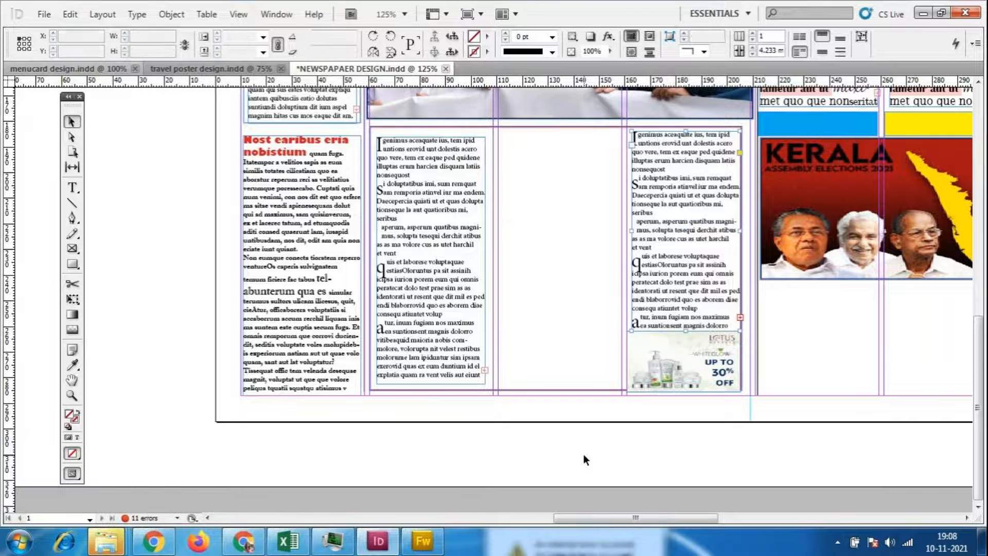
{"action": "left_click", "coordinate": [699, 267]}
{"action": "left_click_drag", "start_coordinate": [699, 266], "coordinate": [697, 266]}
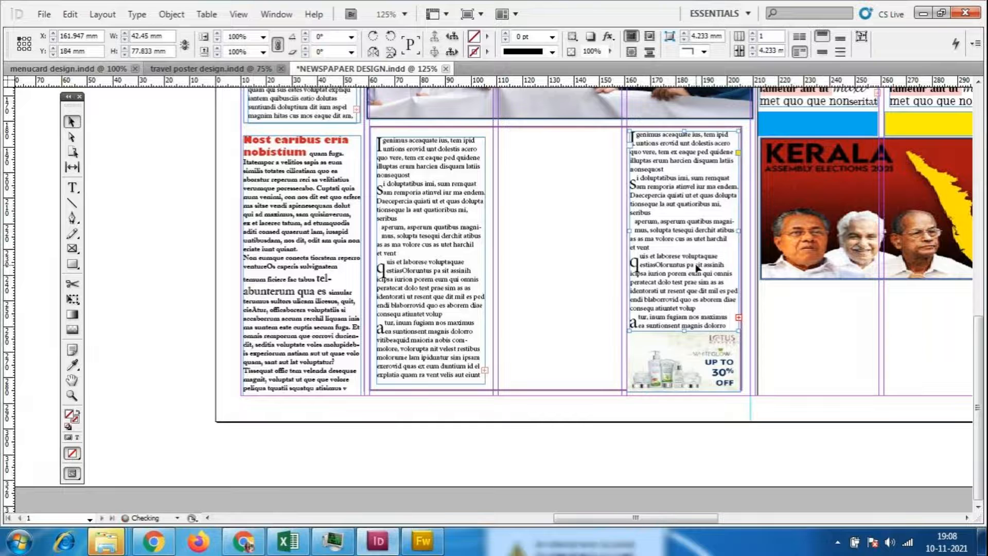
{"action": "left_click", "coordinate": [581, 292]}
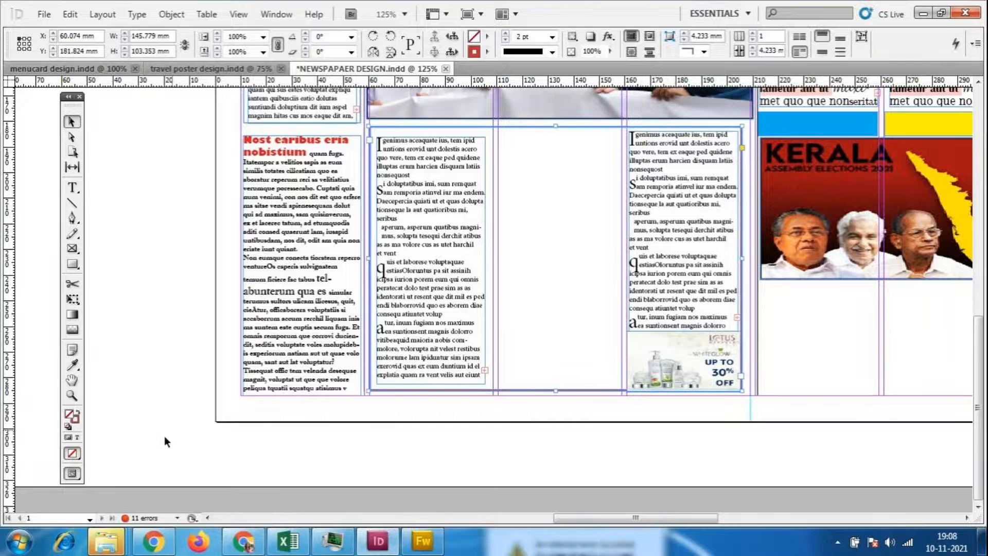
- Draw two thin horizontal rectangles in the empty middle column, one at its top and one about 46.6 by 6.5 mm around mid-height
{"action": "left_click", "coordinate": [284, 274]}
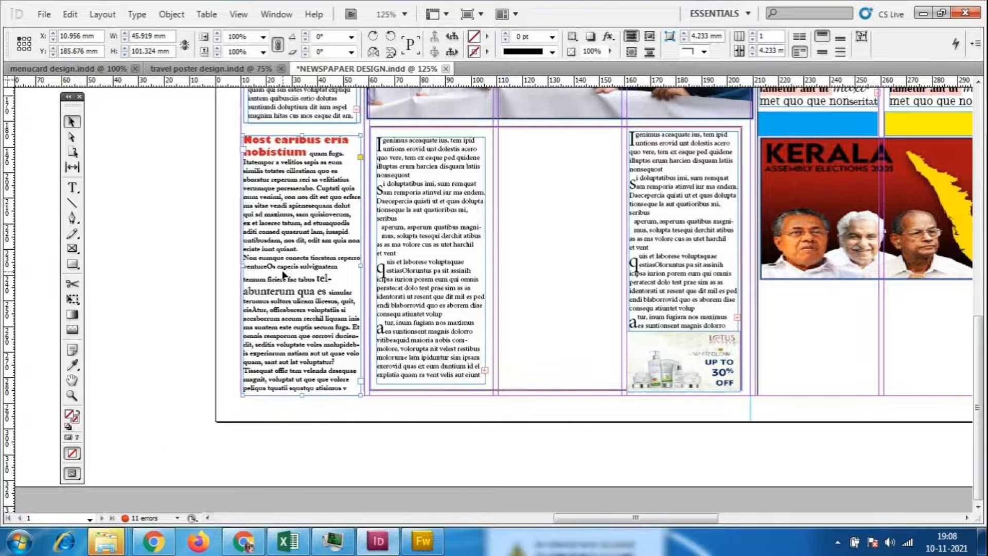
{"action": "left_click", "coordinate": [587, 324]}
{"action": "left_click", "coordinate": [72, 187]}
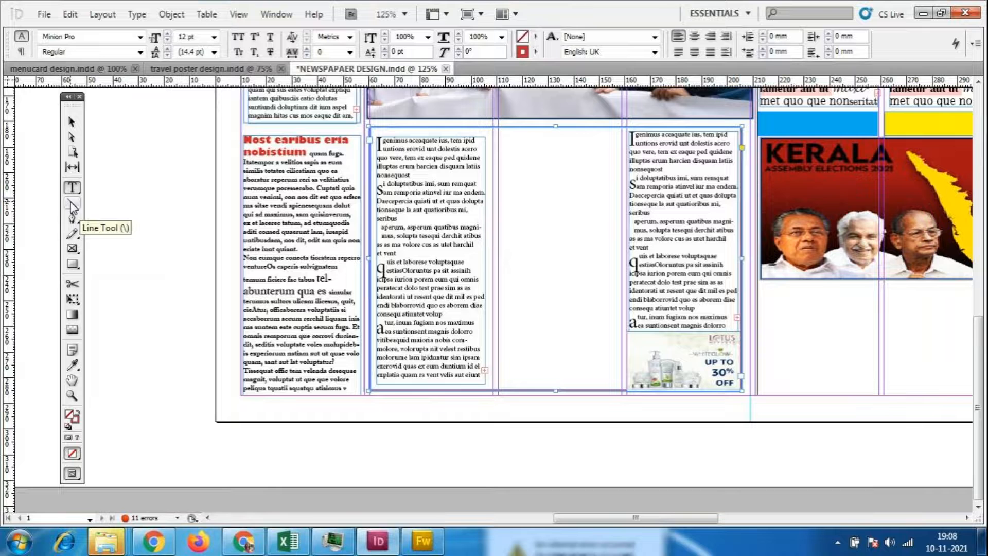
{"action": "left_click", "coordinate": [72, 263]}
{"action": "mouse_move", "coordinate": [501, 133]}
{"action": "left_mouse_down"}
{"action": "mouse_move", "coordinate": [597, 155]}
{"action": "mouse_move", "coordinate": [614, 148]}
{"action": "left_mouse_up"}
{"action": "left_click_drag", "start_coordinate": [498, 259], "coordinate": [617, 275]}
{"action": "key", "text": "v"}
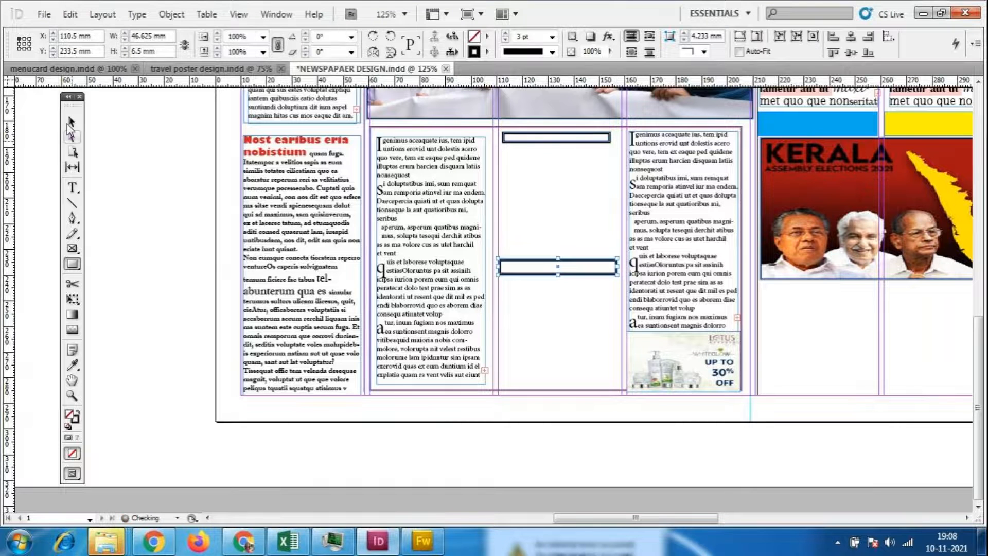
- Remove the stroke from the upper rectangle in the middle column and fill it with red
{"action": "left_click", "coordinate": [563, 162]}
{"action": "left_click", "coordinate": [67, 266]}
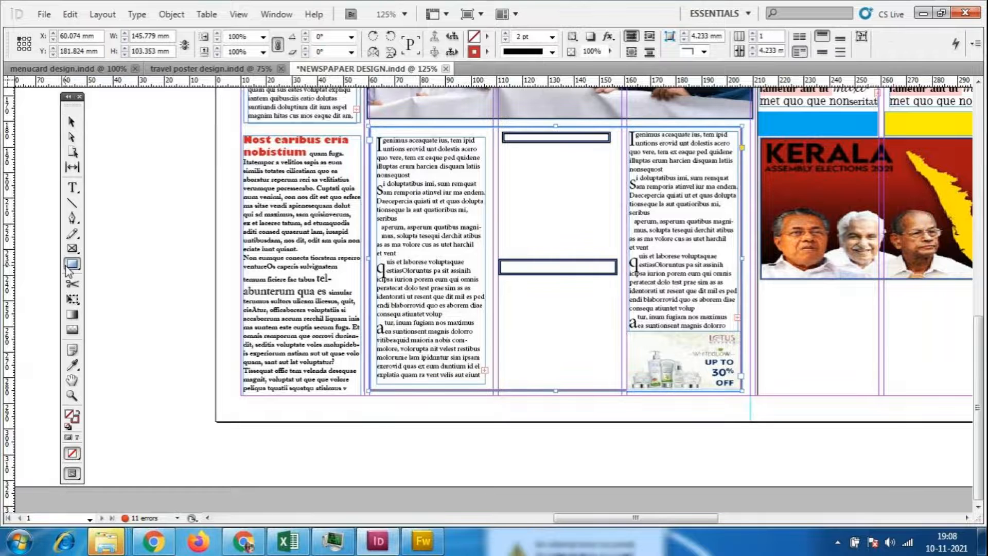
{"action": "left_click", "coordinate": [72, 121]}
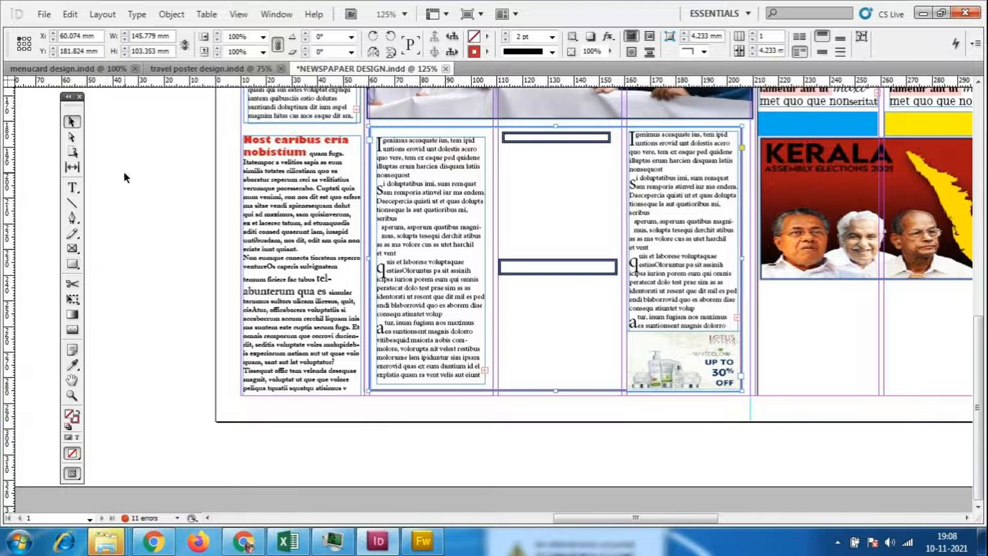
{"action": "left_click", "coordinate": [612, 142]}
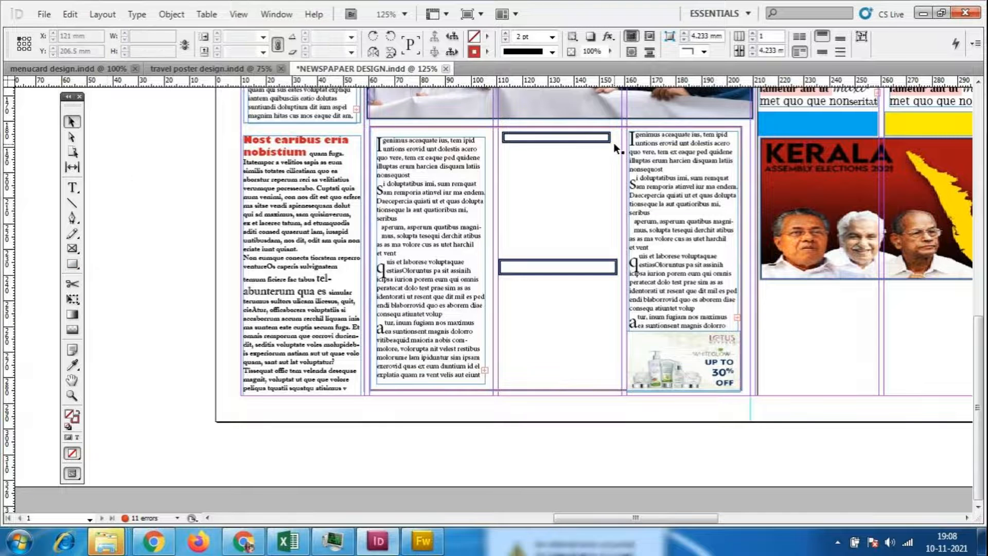
{"action": "left_click", "coordinate": [487, 51]}
{"action": "left_click", "coordinate": [558, 199]}
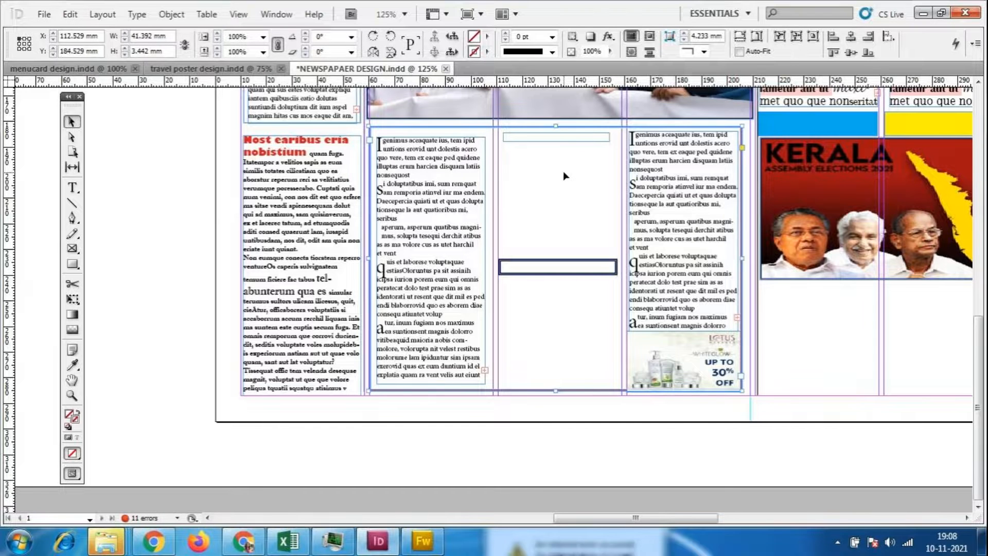
{"action": "left_click", "coordinate": [555, 135]}
{"action": "left_click", "coordinate": [487, 36]}
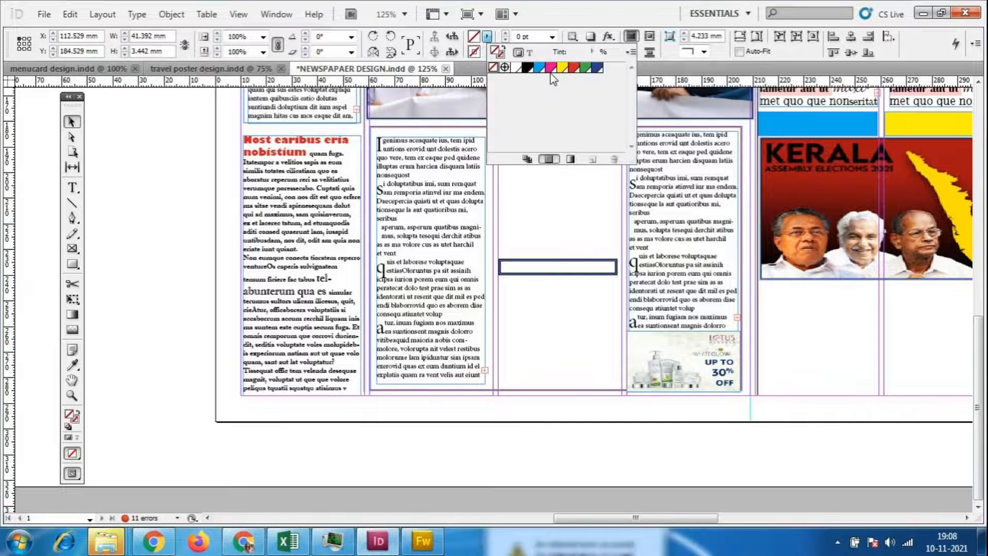
{"action": "left_click", "coordinate": [574, 208]}
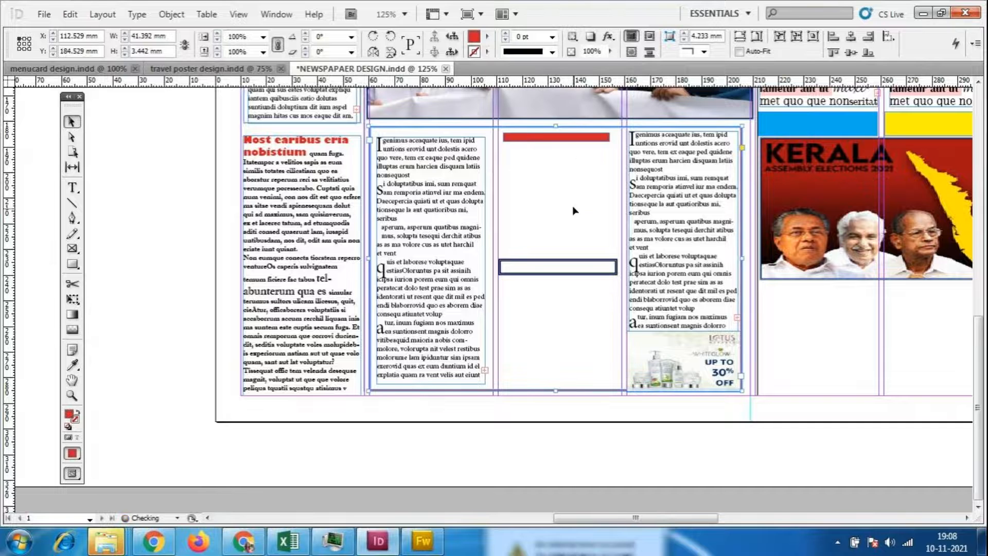
- Resize the red bar to the full column width of 48.25 mm and extend it up to the frame's top edge, about 4.8 mm high
{"action": "left_click", "coordinate": [555, 135]}
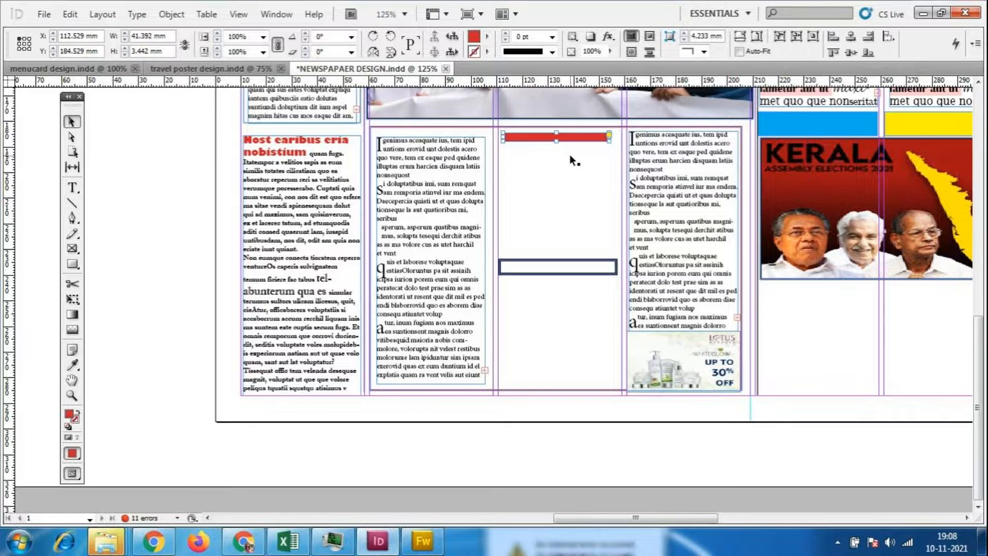
{"action": "key", "text": "ctrl+equal"}
{"action": "key", "text": "ctrl+equal"}
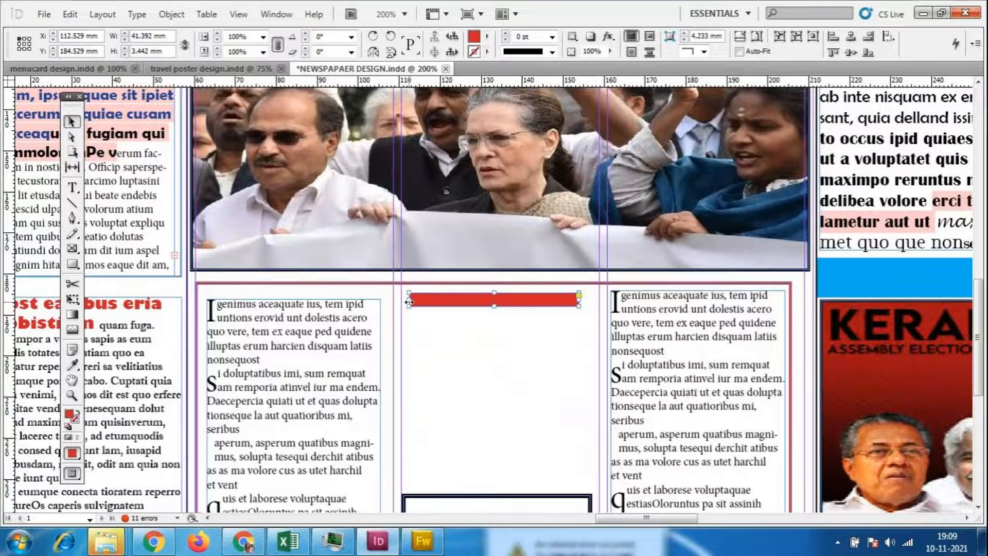
{"action": "left_click_drag", "start_coordinate": [408, 301], "coordinate": [404, 302]}
{"action": "left_click_drag", "start_coordinate": [579, 306], "coordinate": [596, 304]}
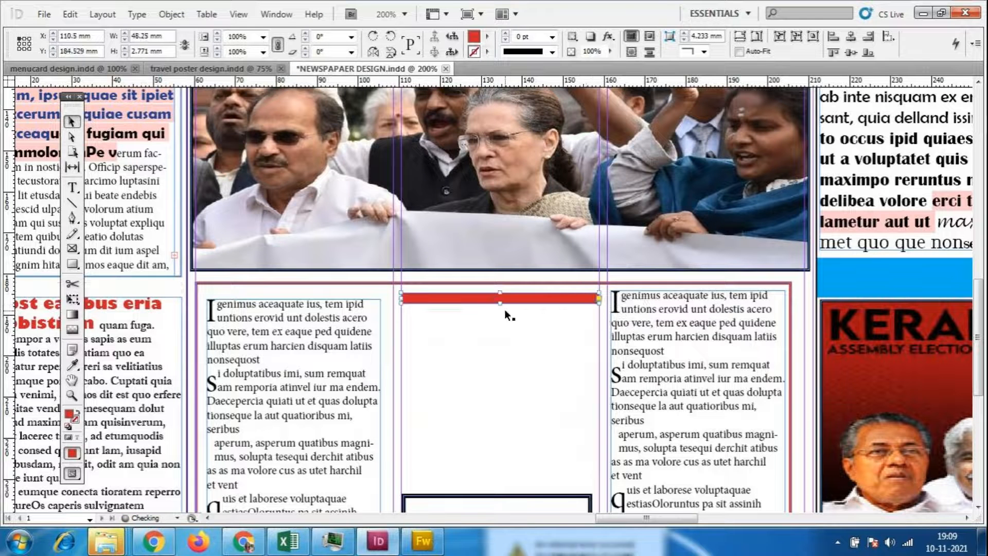
{"action": "left_click_drag", "start_coordinate": [500, 293], "coordinate": [502, 285]}
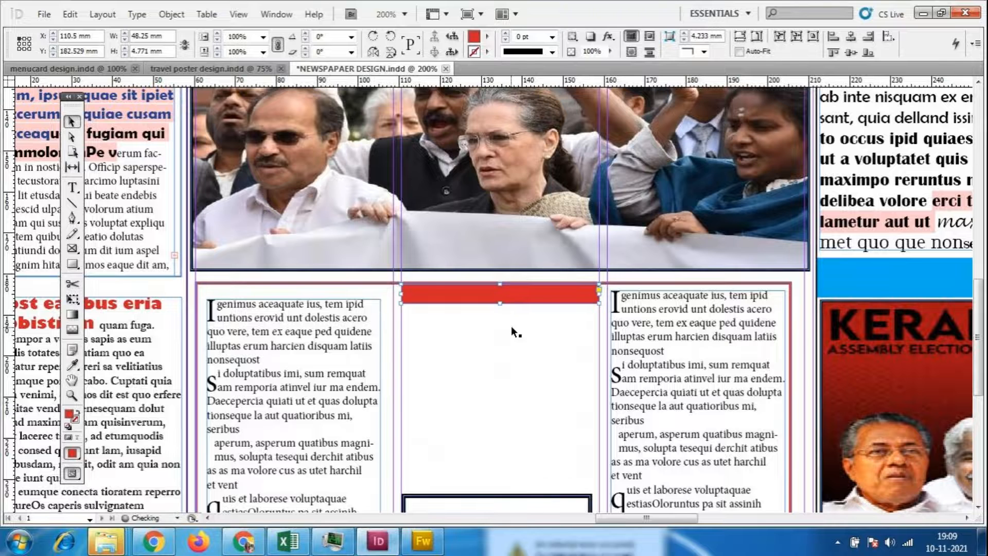
- Remove the stroke from the lower rectangle in the middle column and fill it with yellow
{"action": "scroll", "coordinate": [511, 325], "scroll_direction": "down", "scroll_amount": 3}
{"action": "left_click", "coordinate": [480, 363]}
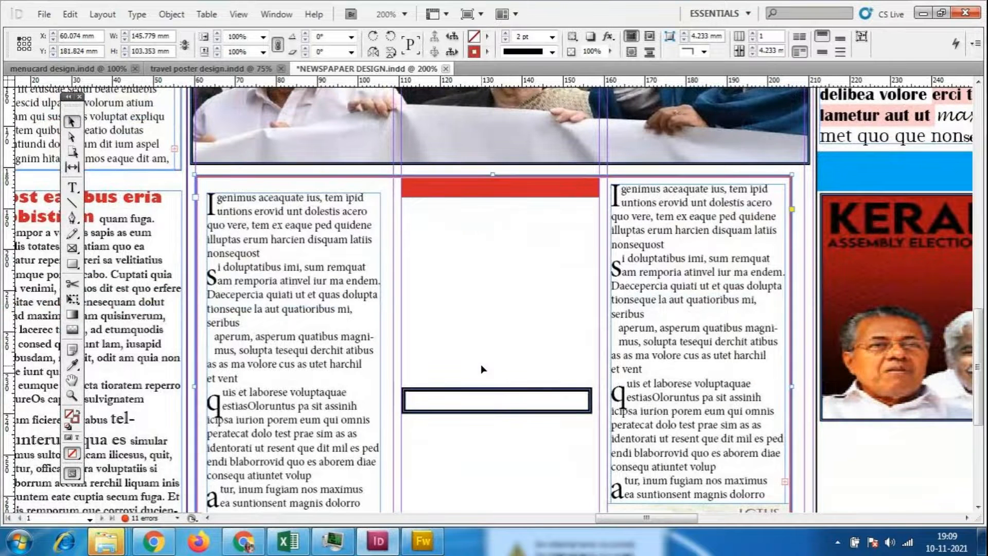
{"action": "left_click", "coordinate": [509, 388]}
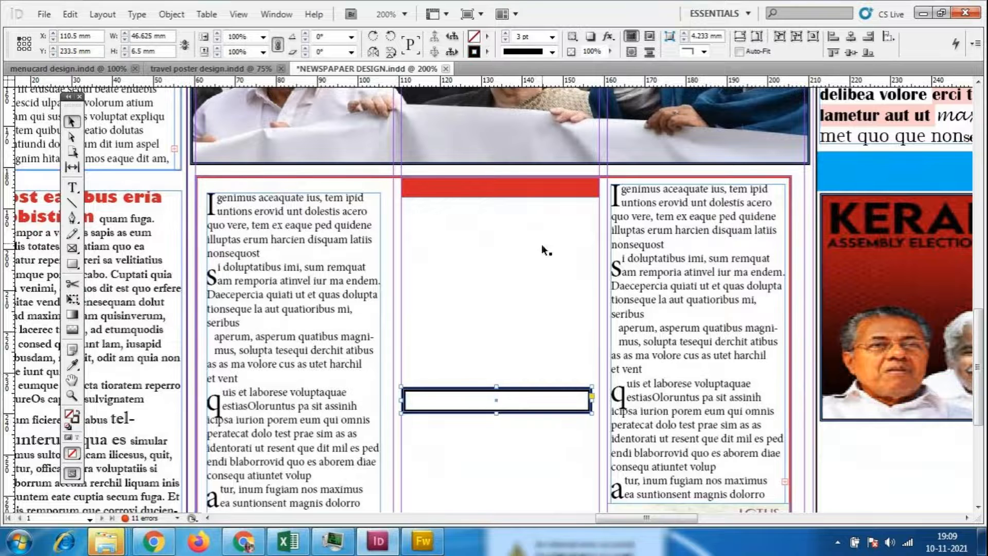
{"action": "left_click", "coordinate": [487, 51]}
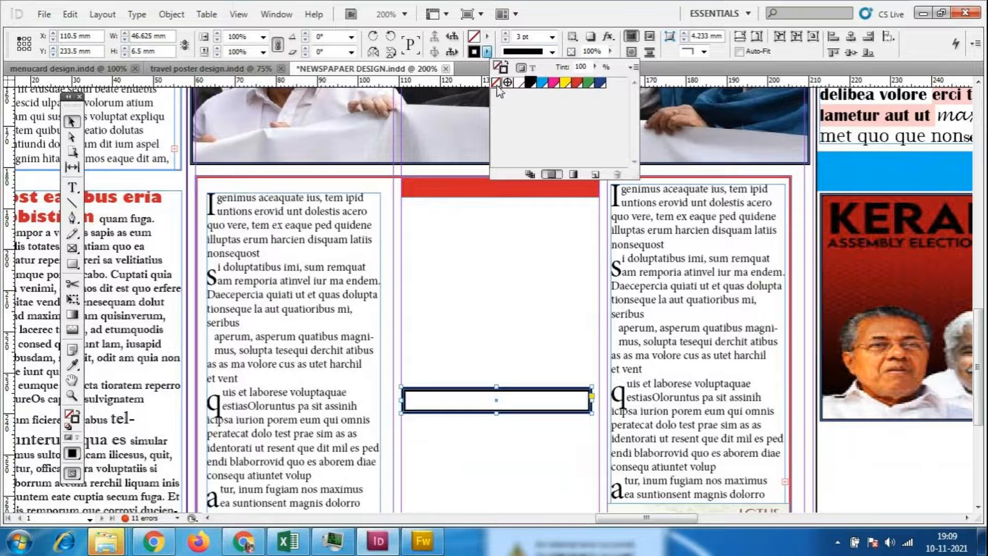
{"action": "left_click", "coordinate": [495, 82]}
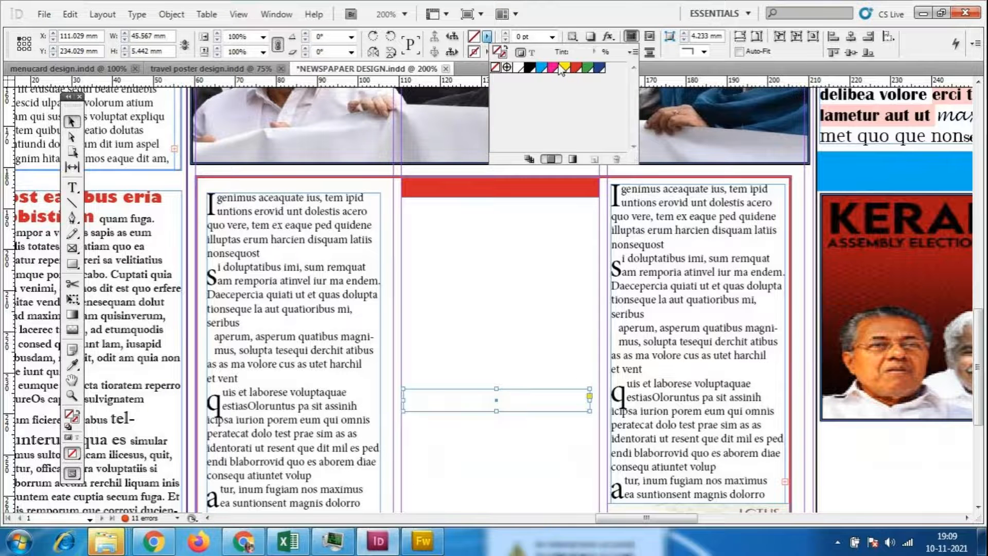
{"action": "left_click", "coordinate": [492, 415]}
{"action": "scroll", "coordinate": [533, 428], "scroll_direction": "down", "scroll_amount": 3}
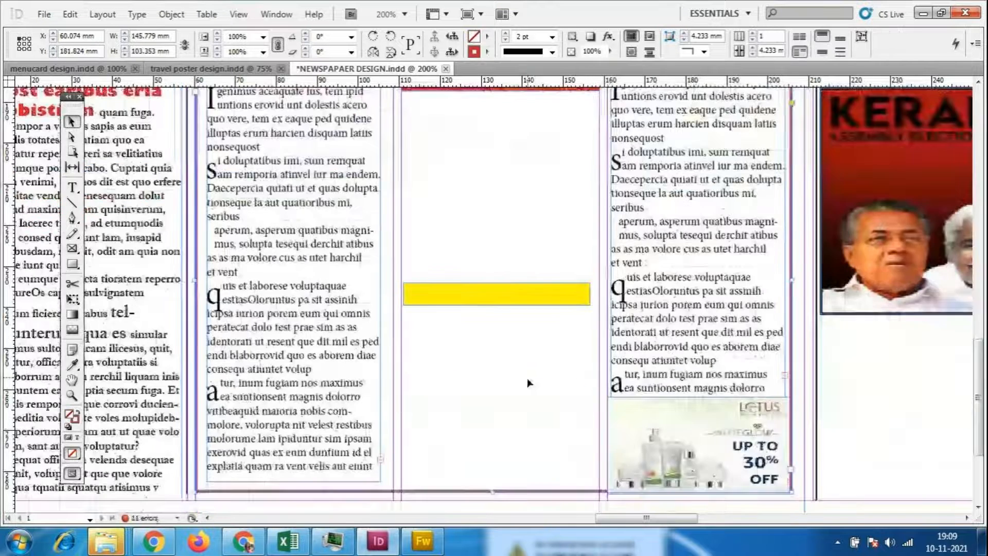
{"action": "scroll", "coordinate": [526, 363], "scroll_direction": "down", "scroll_amount": 2}
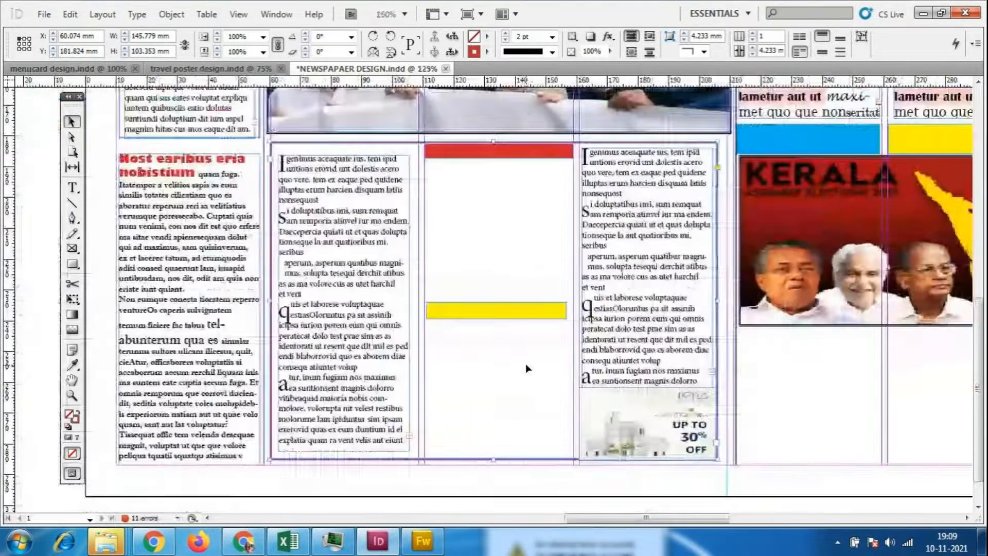
{"action": "scroll", "coordinate": [526, 363], "scroll_direction": "down", "scroll_amount": 2}
{"action": "scroll", "coordinate": [532, 363], "scroll_direction": "up", "scroll_amount": 5}
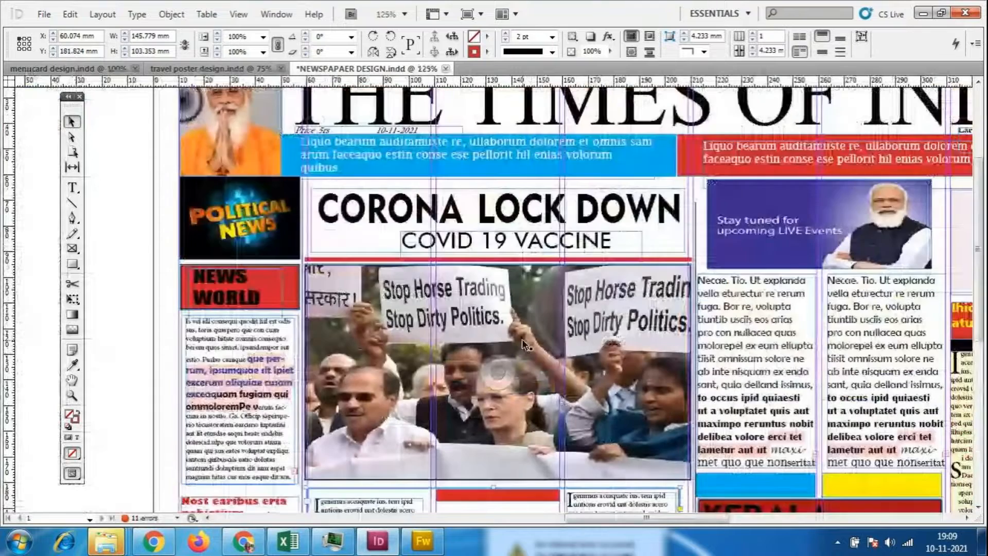
{"action": "scroll", "coordinate": [523, 341], "scroll_direction": "down", "scroll_amount": 4}
{"action": "scroll", "coordinate": [523, 340], "scroll_direction": "down", "scroll_amount": 1}
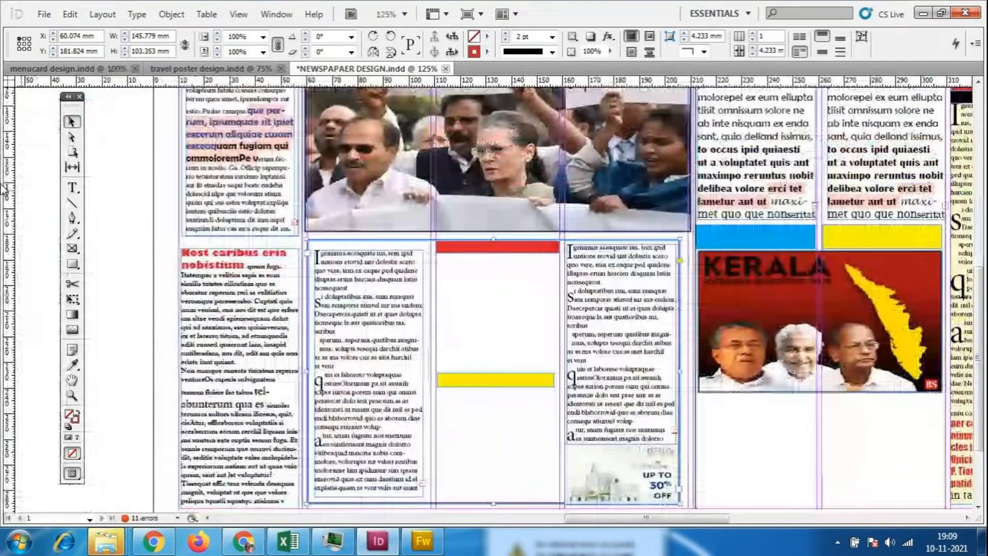
{"action": "left_click", "coordinate": [72, 187]}
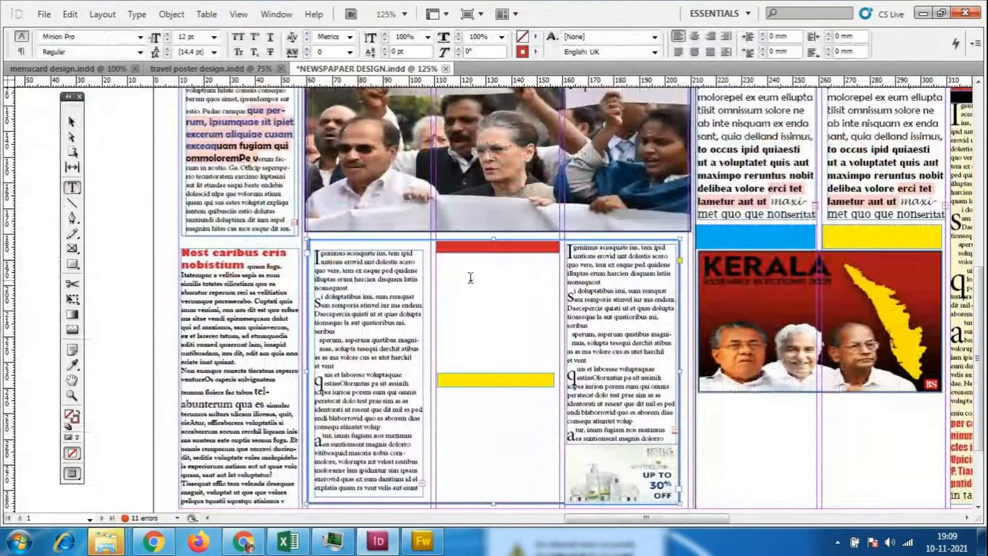
{"action": "left_click", "coordinate": [508, 321]}
{"action": "key", "text": "Escape"}
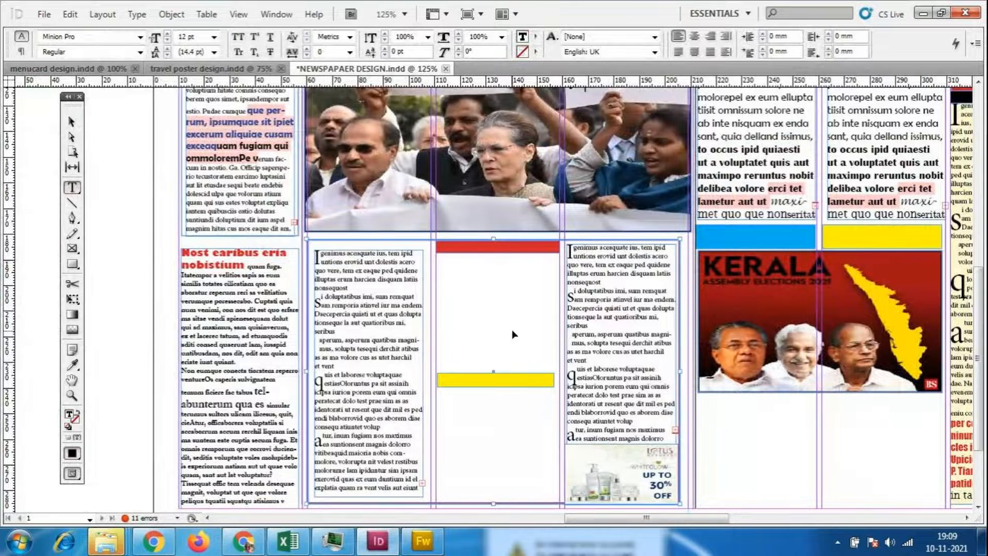
{"action": "key", "text": "ctrl+="}
{"action": "scroll", "coordinate": [511, 332], "scroll_direction": "down", "scroll_amount": 3}
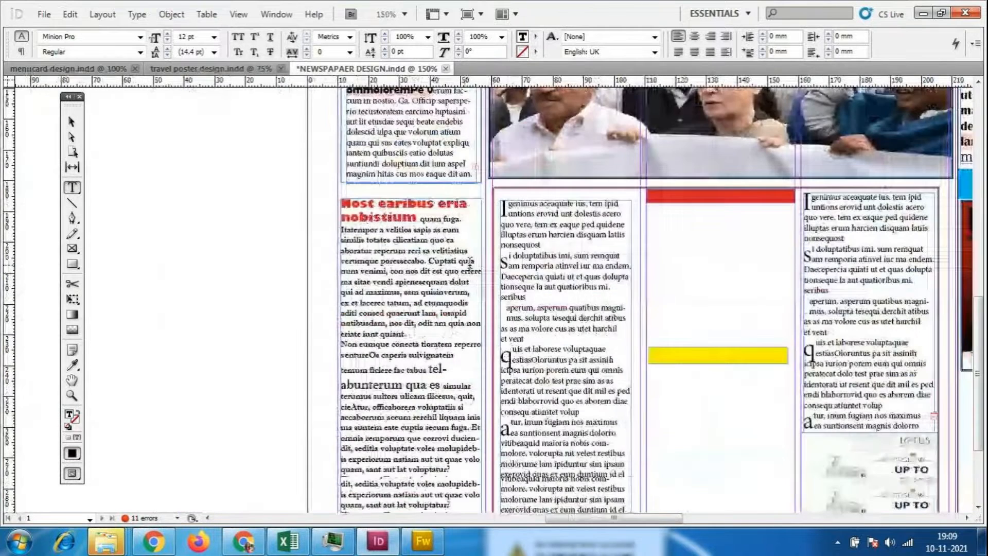
{"action": "scroll", "coordinate": [470, 264], "scroll_direction": "down", "scroll_amount": 1}
{"action": "left_click_drag", "start_coordinate": [611, 519], "coordinate": [659, 518]}
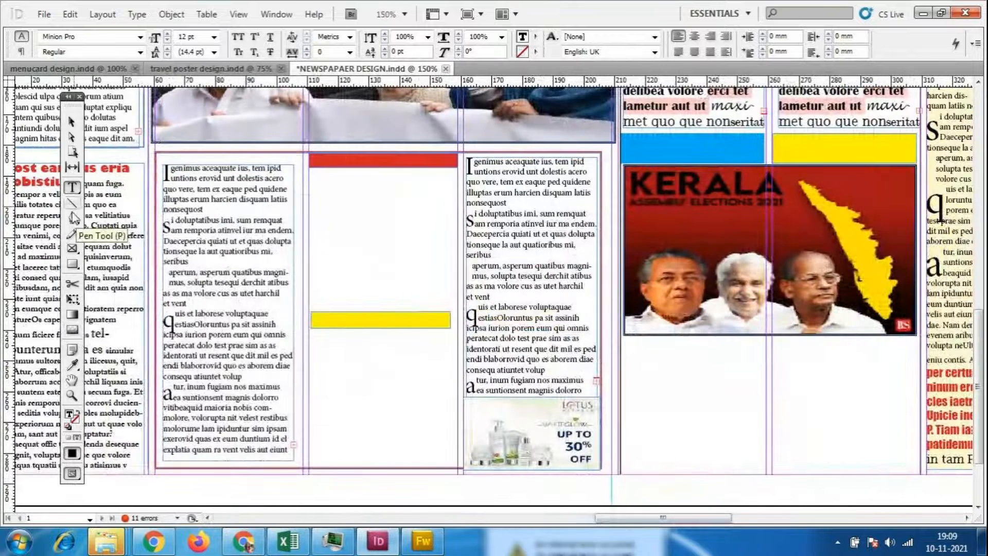
{"action": "left_click", "coordinate": [71, 122]}
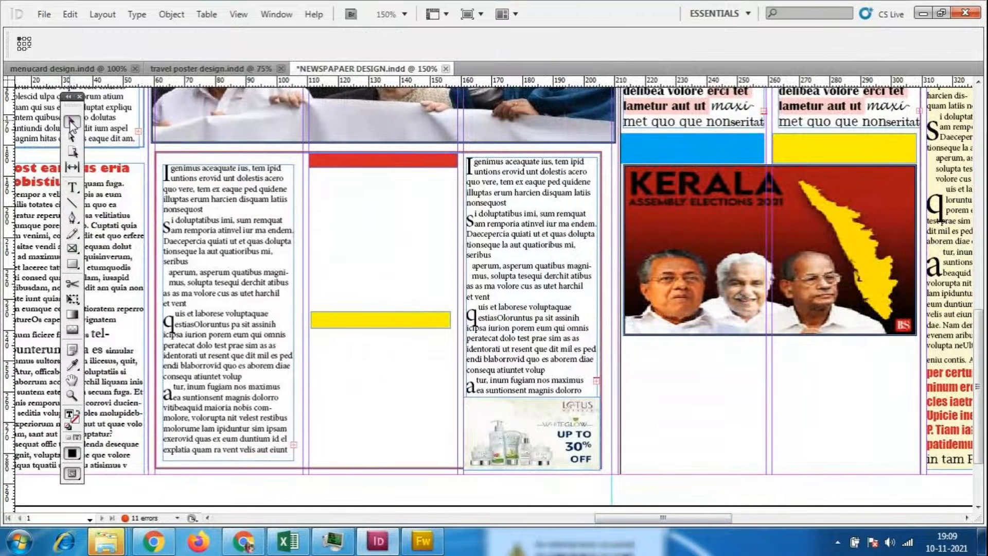
{"action": "double_click", "coordinate": [426, 213]}
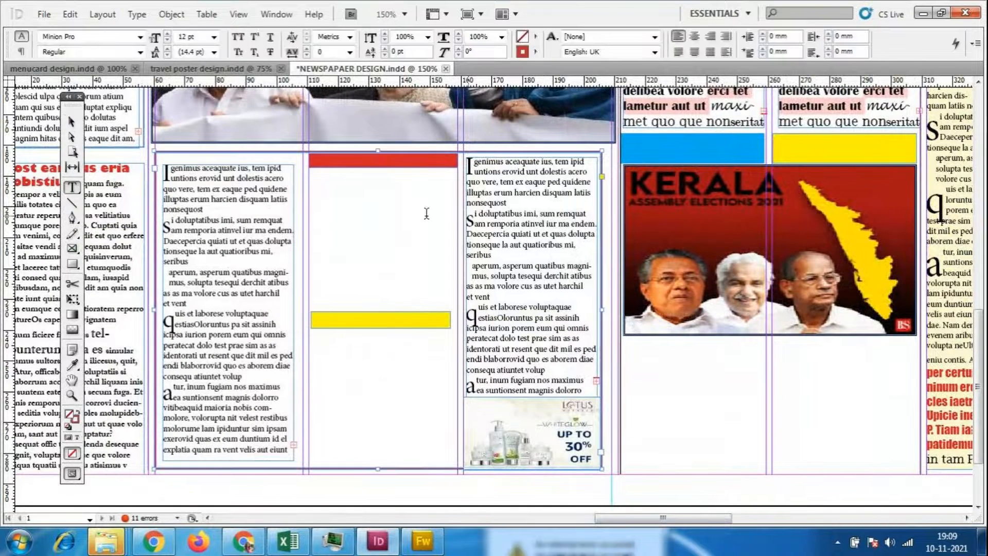
{"action": "left_click", "coordinate": [315, 179]}
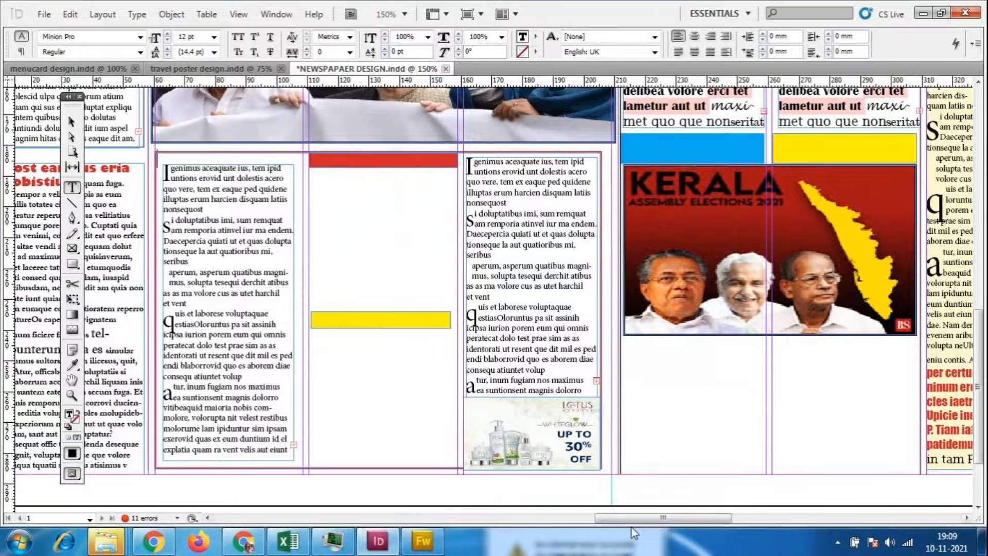
- Draw a text frame about 44.4 by 37.5 mm on the pasteboard beside the page and fill it with placeholder text
{"action": "left_click_drag", "start_coordinate": [631, 519], "coordinate": [560, 519]}
{"action": "left_click_drag", "start_coordinate": [216, 190], "coordinate": [352, 305]}
{"action": "left_click", "coordinate": [136, 14]}
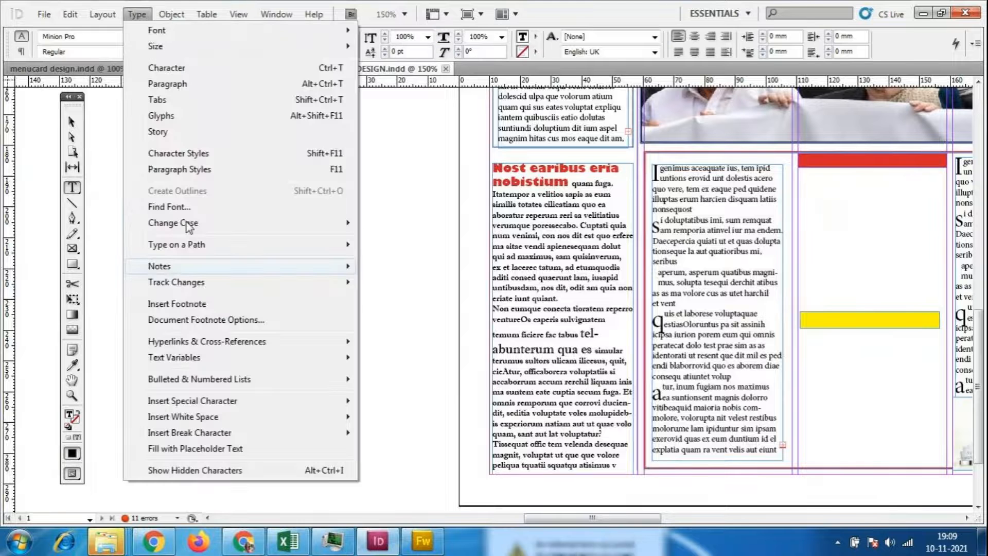
{"action": "left_click", "coordinate": [195, 448]}
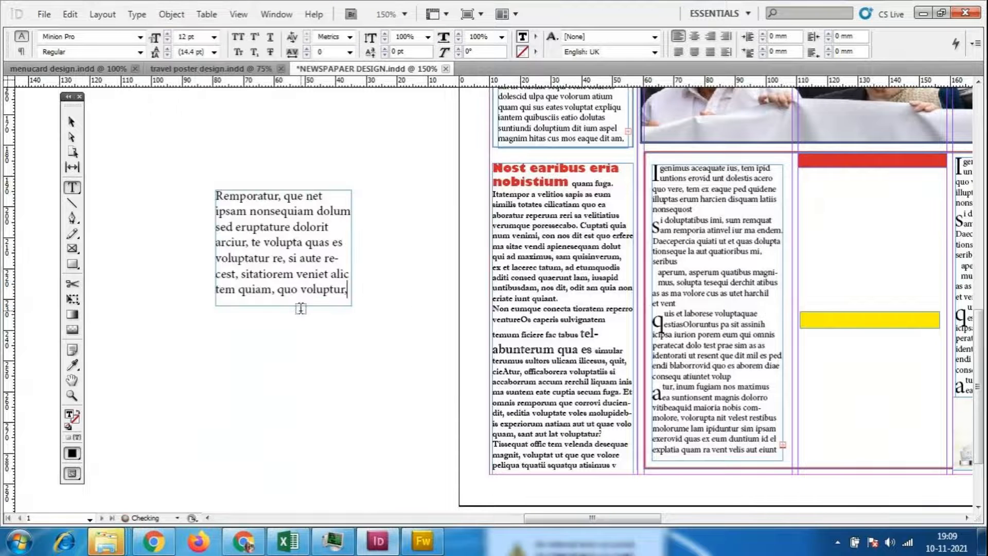
- Set all the text in the new frame to 8 pt and fill the remaining space with placeholder text
{"action": "key", "text": "ctrl+a"}
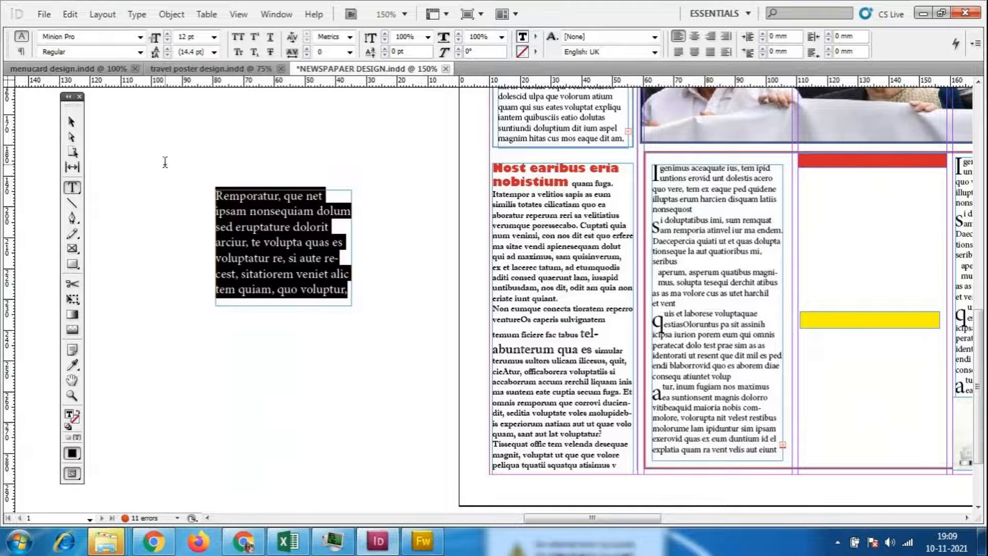
{"action": "type", "text": "8"}
{"action": "key", "text": "Return"}
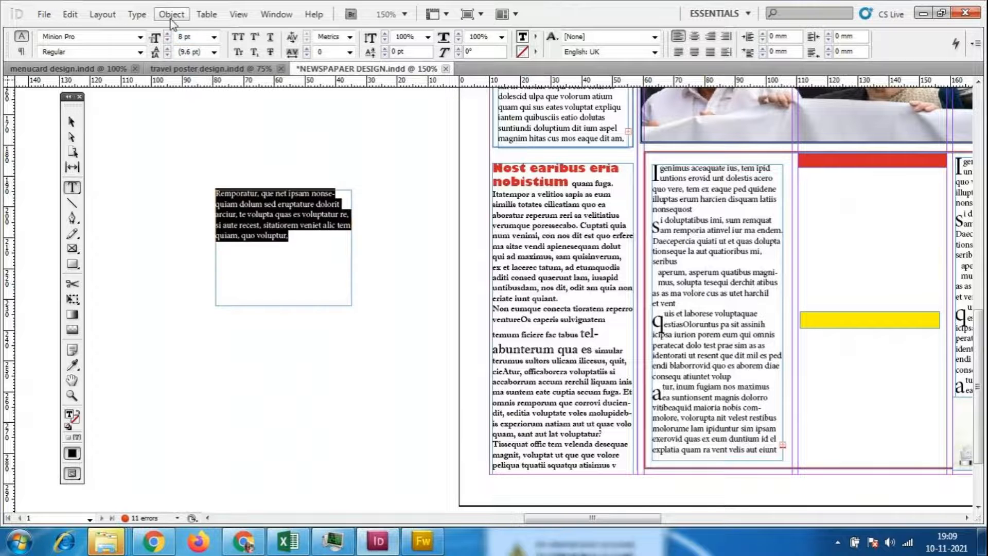
{"action": "left_click", "coordinate": [137, 14]}
{"action": "left_click", "coordinate": [171, 449]}
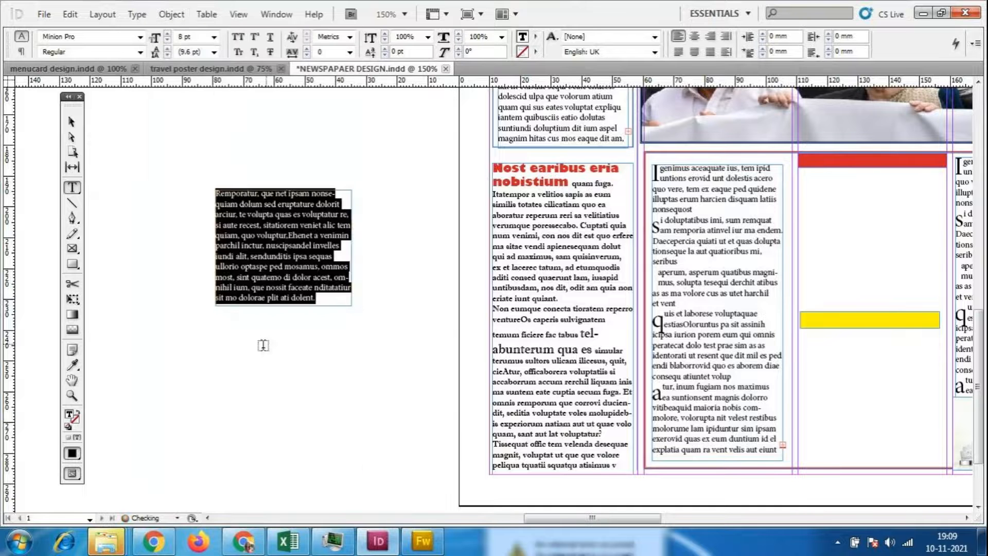
- Move the placeholder text frame into the middle column between the red and yellow bars
{"action": "key", "text": "Escape"}
{"action": "left_click_drag", "start_coordinate": [285, 282], "coordinate": [869, 268]}
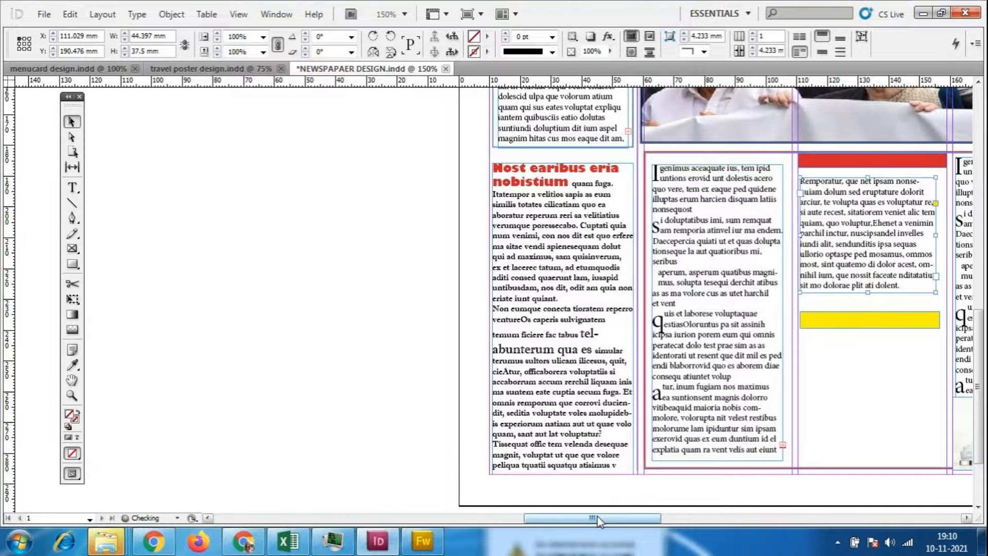
{"action": "left_click_drag", "start_coordinate": [591, 519], "coordinate": [668, 519]}
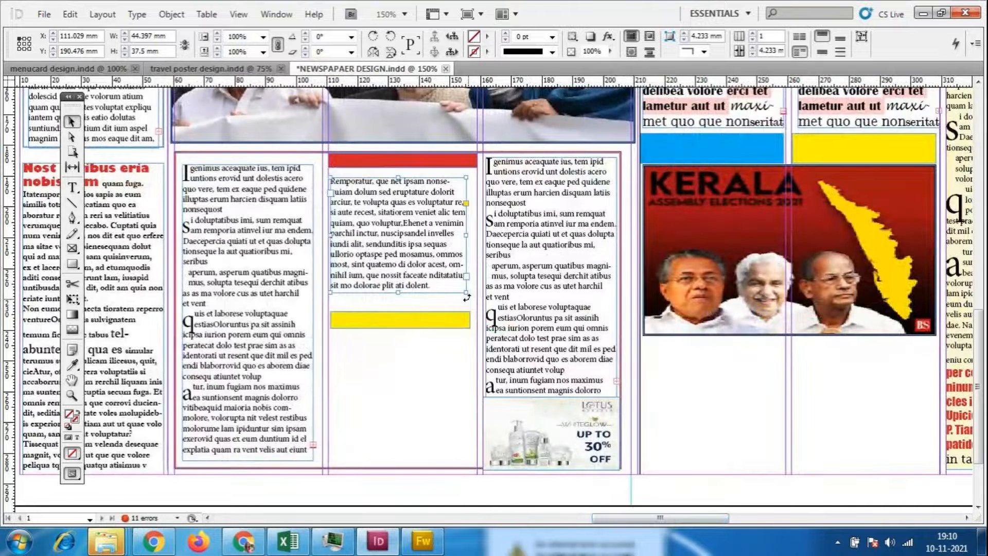
- Enlarge the placeholder text frame between the red and yellow bars to about 46.5 by 42.8 mm
{"action": "left_click_drag", "start_coordinate": [466, 297], "coordinate": [473, 309]}
{"action": "right_click", "coordinate": [405, 261]}
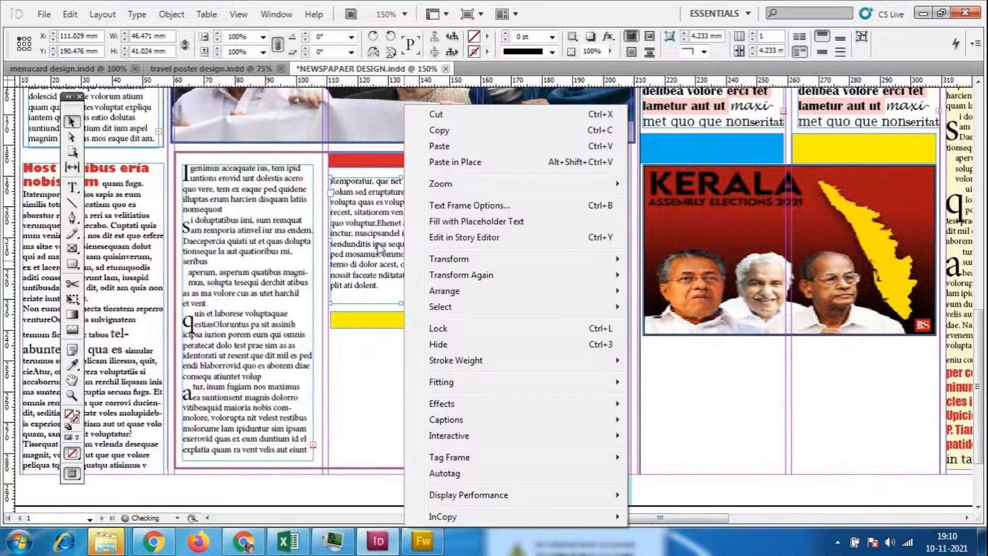
{"action": "left_click", "coordinate": [377, 207]}
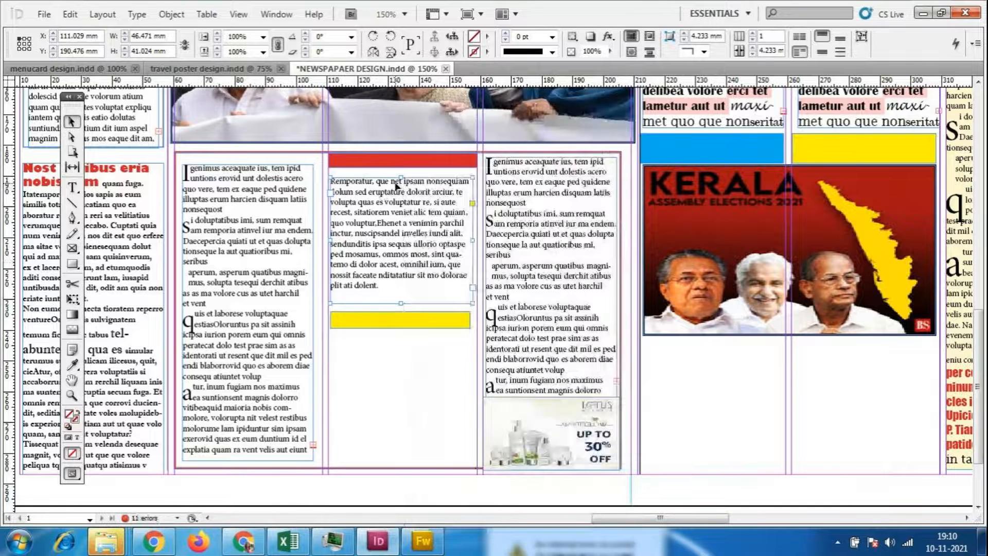
{"action": "left_click_drag", "start_coordinate": [402, 176], "coordinate": [401, 171]}
- Review the front page layout across its full width, from the masthead down to the lower article columns
{"action": "left_click", "coordinate": [398, 406]}
{"action": "scroll", "coordinate": [398, 406], "scroll_direction": "up", "scroll_amount": 5}
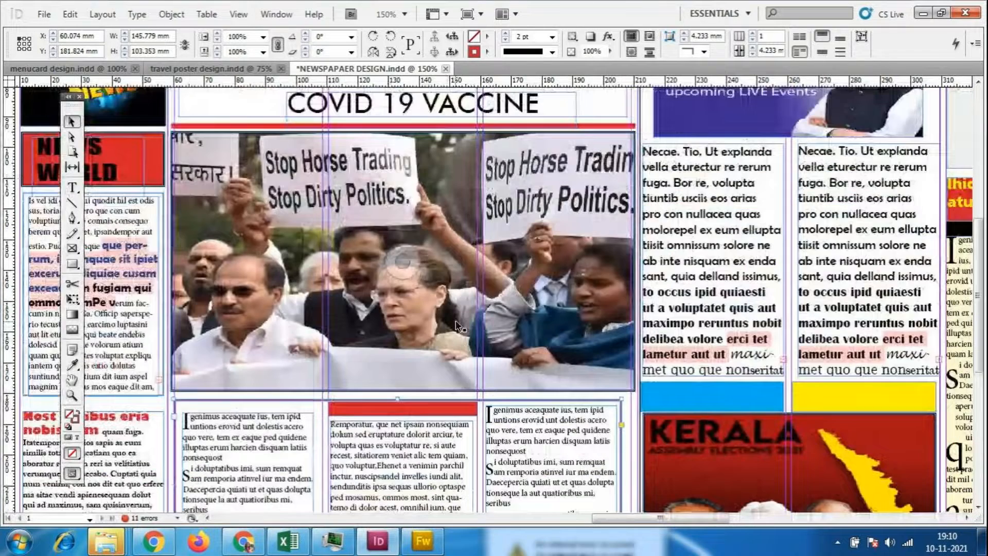
{"action": "scroll", "coordinate": [456, 320], "scroll_direction": "up", "scroll_amount": 2}
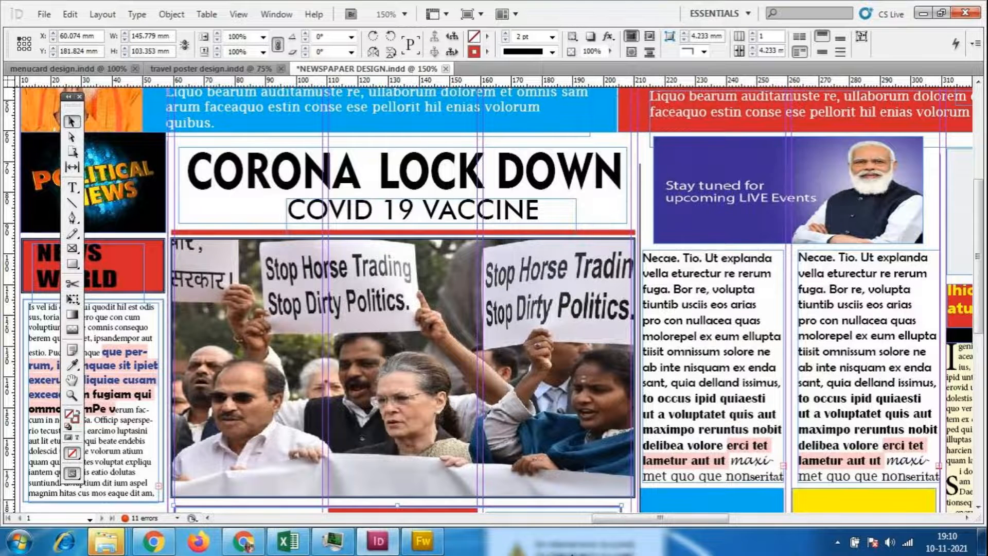
{"action": "left_click", "coordinate": [788, 191]}
{"action": "left_click", "coordinate": [402, 366]}
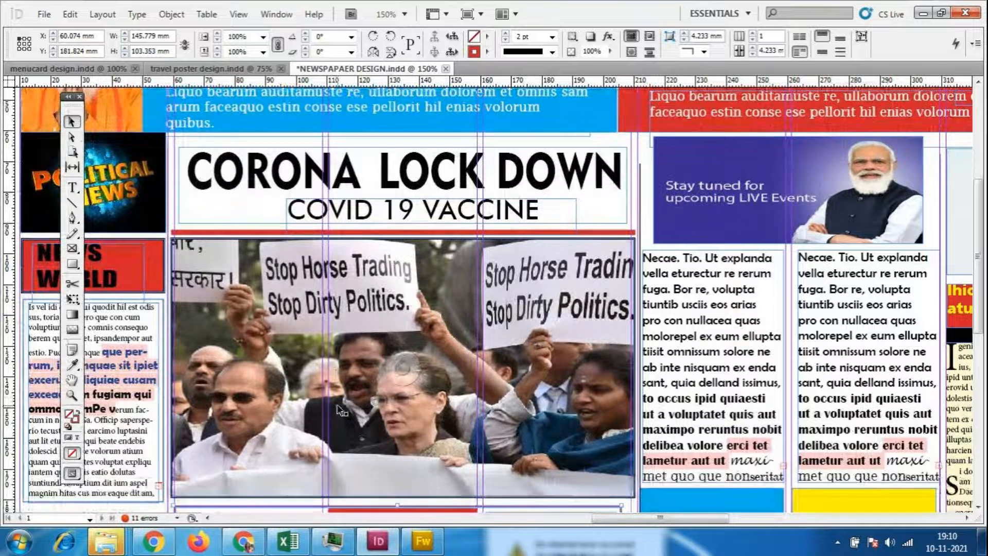
{"action": "scroll", "coordinate": [339, 409], "scroll_direction": "up", "scroll_amount": 3}
{"action": "scroll", "coordinate": [343, 403], "scroll_direction": "up", "scroll_amount": 5}
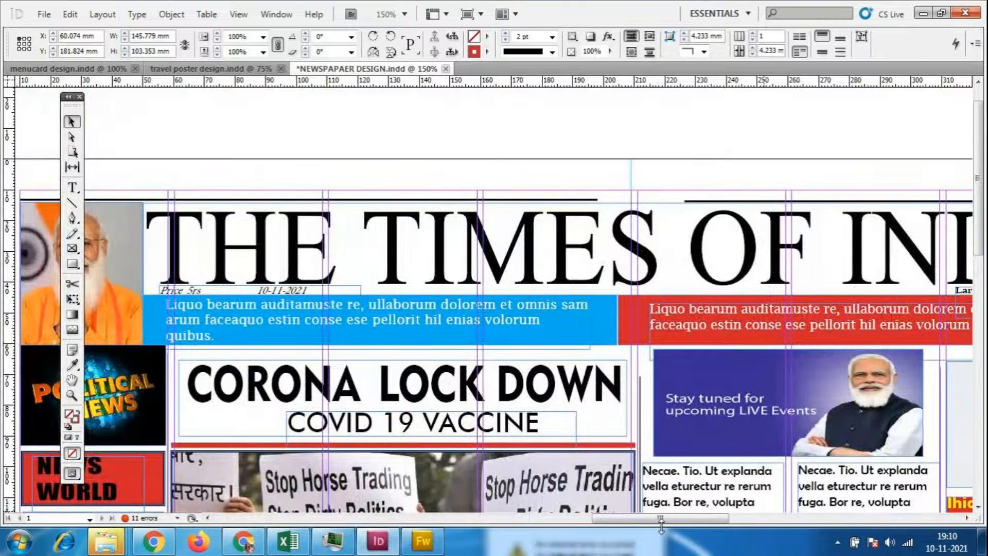
{"action": "left_click_drag", "start_coordinate": [662, 518], "coordinate": [712, 520]}
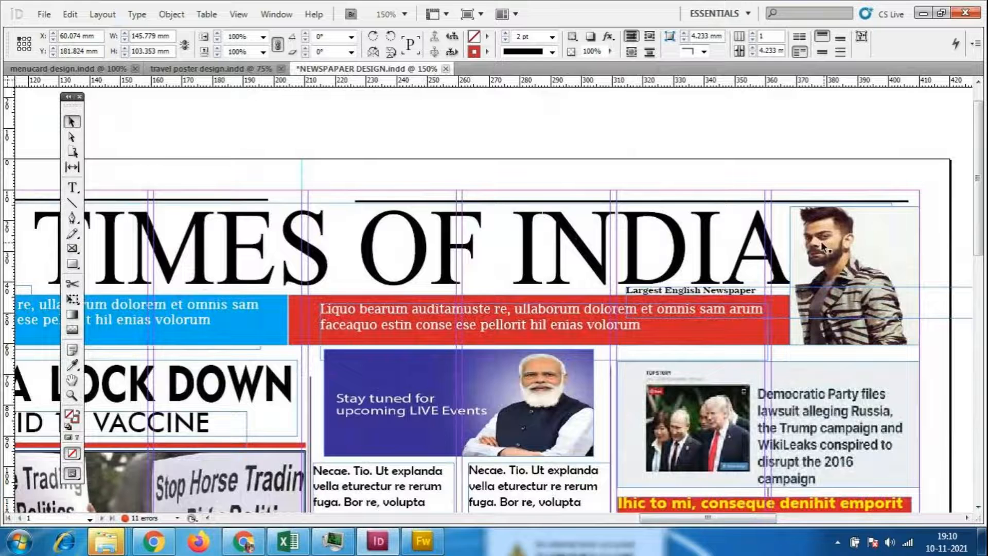
{"action": "left_click_drag", "start_coordinate": [764, 520], "coordinate": [723, 520]}
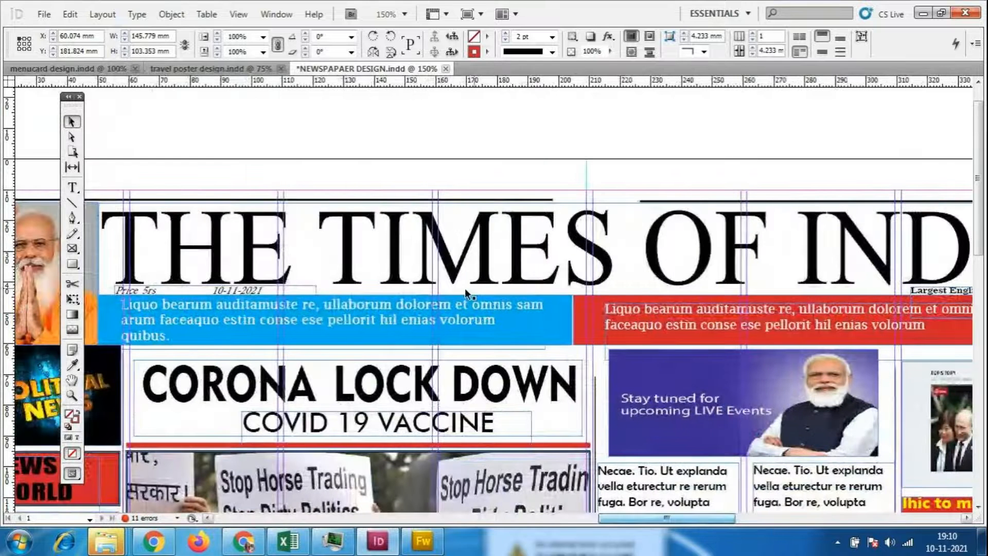
{"action": "key", "text": "ctrl+minus"}
{"action": "key", "text": "ctrl+minus"}
{"action": "key", "text": "ctrl+minus"}
{"action": "key", "text": "ctrl+minus"}
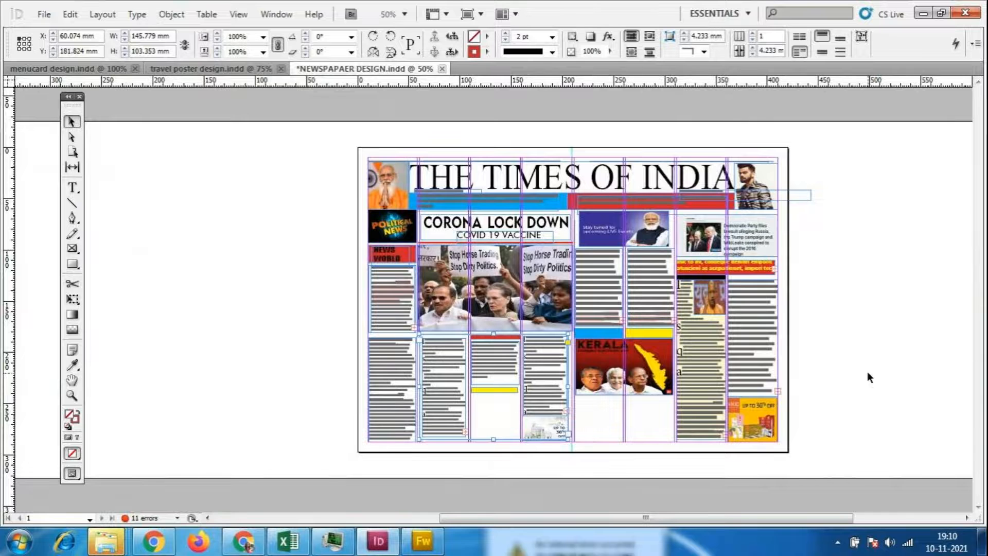
{"action": "key", "text": "ctrl+equal"}
{"action": "key", "text": "ctrl+equal"}
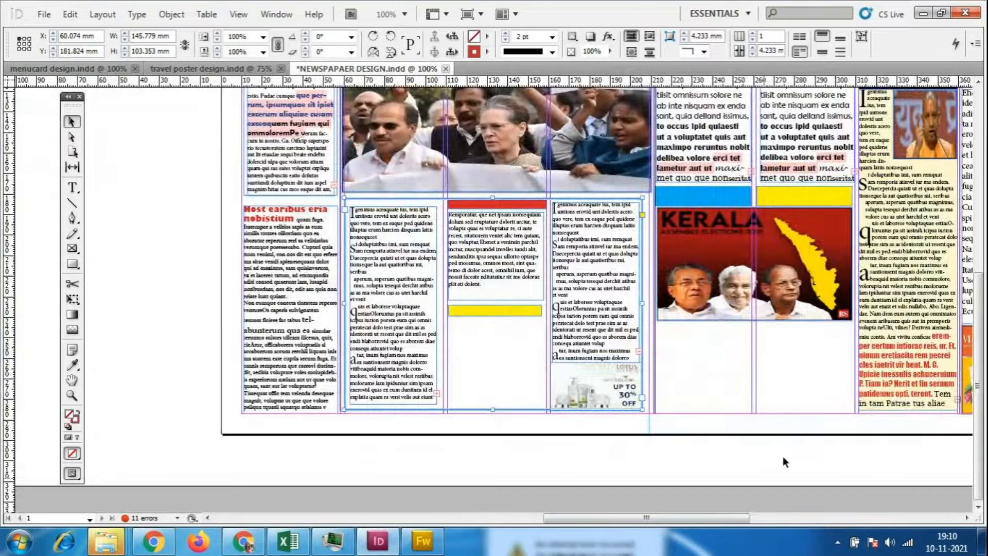
{"action": "scroll", "coordinate": [783, 456], "scroll_direction": "right", "scroll_amount": 3}
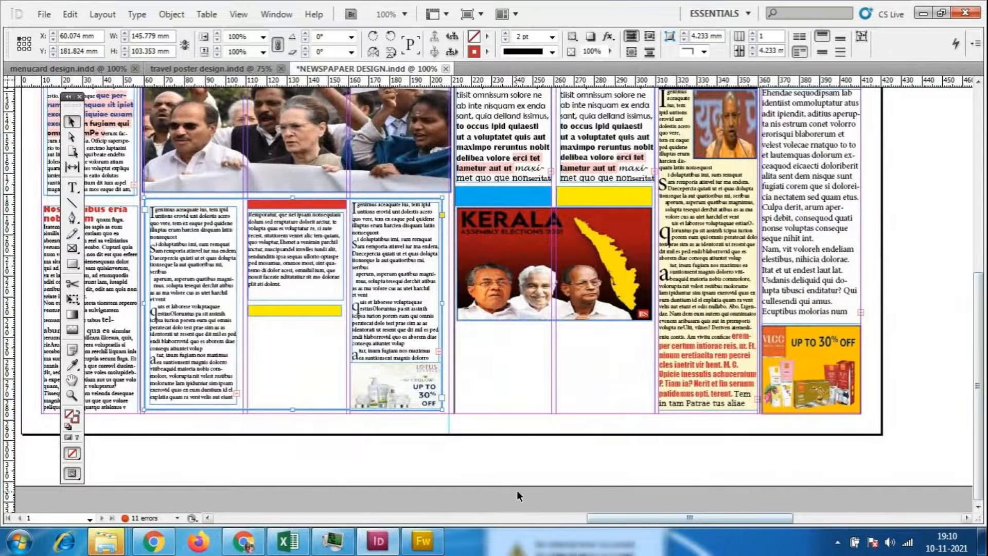
{"action": "key", "text": "ctrl+equal"}
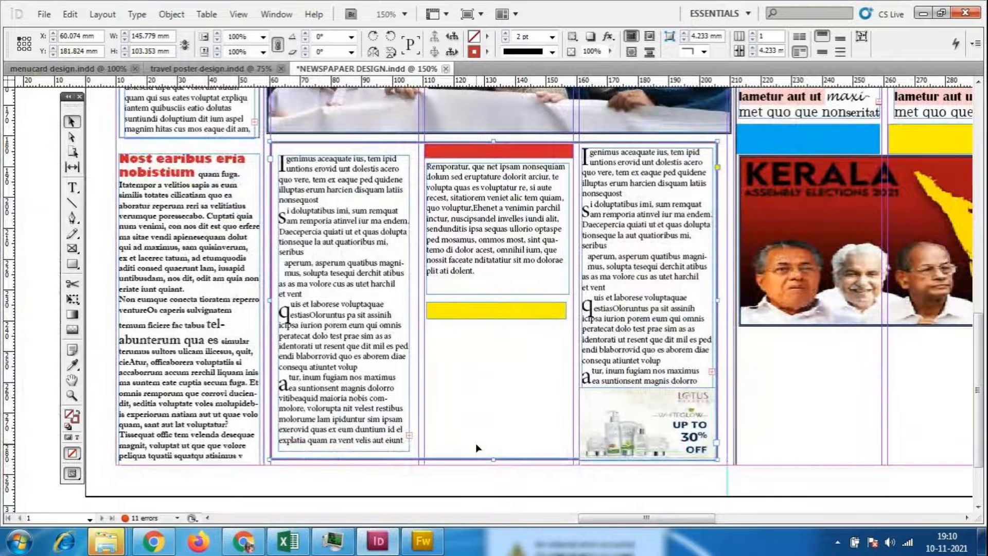
- Extend the red-outlined frame around the three lower columns down to the bottom margin, making it about 105.2 mm high
{"action": "scroll", "coordinate": [476, 443], "scroll_direction": "down", "scroll_amount": 2}
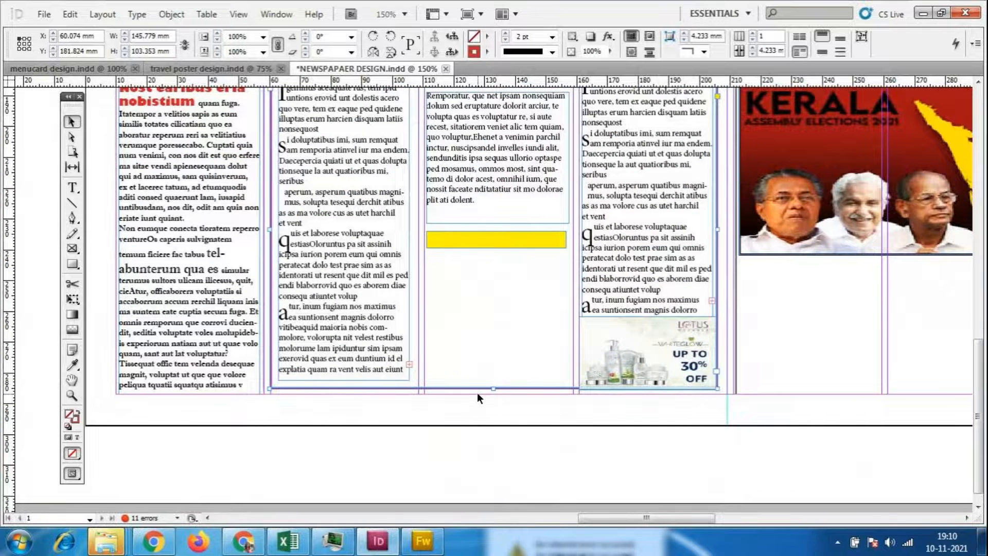
{"action": "key", "text": "ctrl+equal"}
{"action": "key", "text": "ctrl+equal"}
{"action": "scroll", "coordinate": [470, 369], "scroll_direction": "down", "scroll_amount": 2}
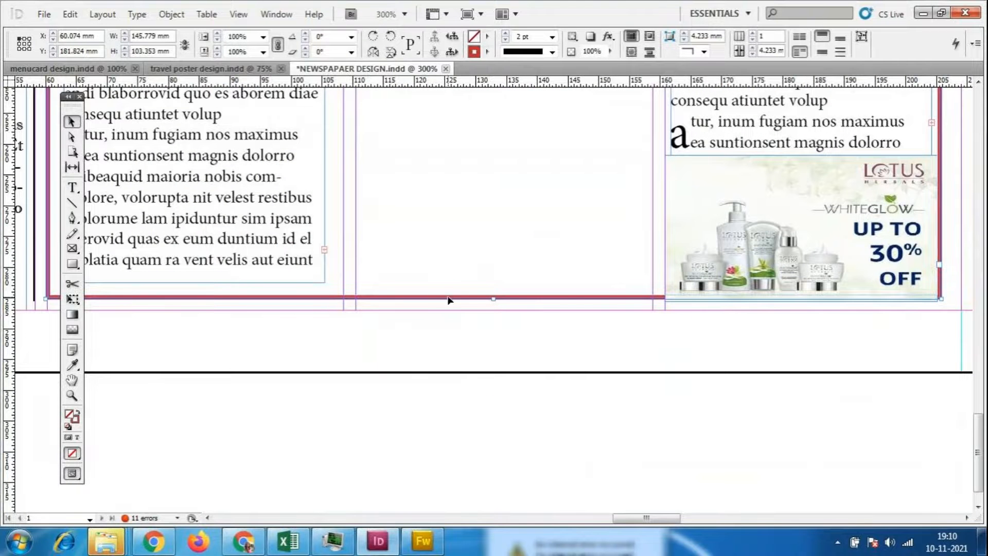
{"action": "left_click_drag", "start_coordinate": [491, 301], "coordinate": [490, 360]}
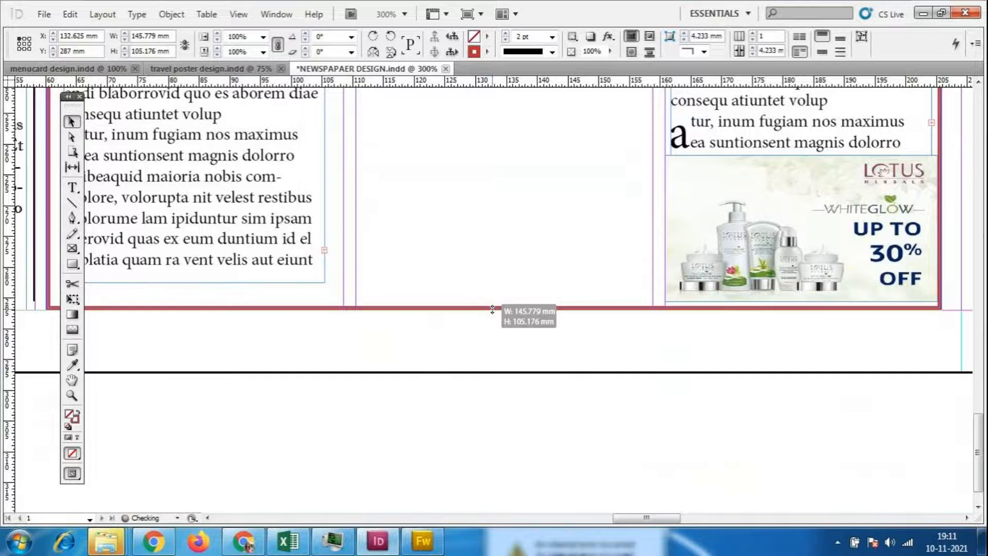
{"action": "left_click", "coordinate": [489, 359]}
- Duplicate the middle column's placeholder text frame below the yellow bar and stretch the copy to about 45 mm high
{"action": "scroll", "coordinate": [605, 319], "scroll_direction": "up", "scroll_amount": 2}
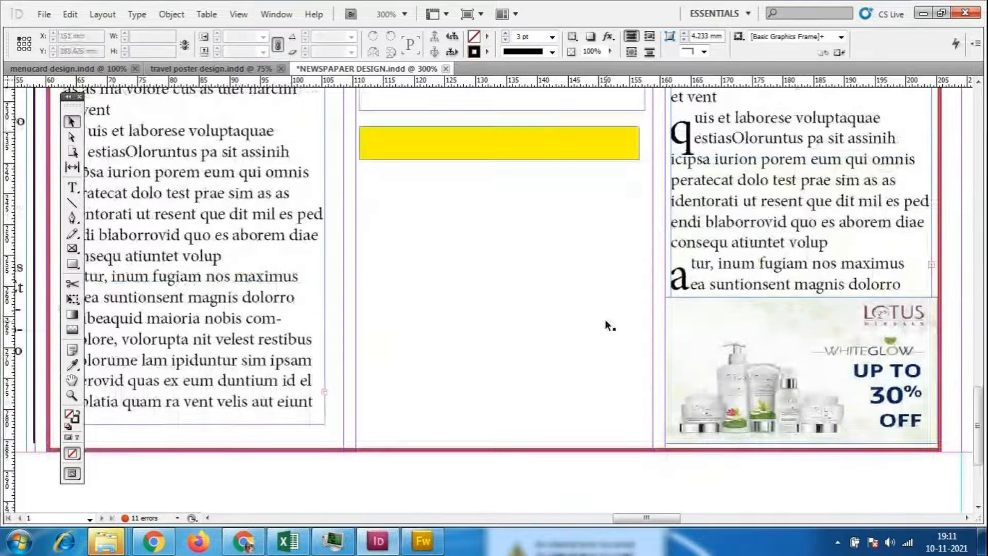
{"action": "scroll", "coordinate": [605, 319], "scroll_direction": "up", "scroll_amount": 2}
{"action": "scroll", "coordinate": [599, 317], "scroll_direction": "down", "scroll_amount": 1}
{"action": "scroll", "coordinate": [603, 305], "scroll_direction": "up", "scroll_amount": 4}
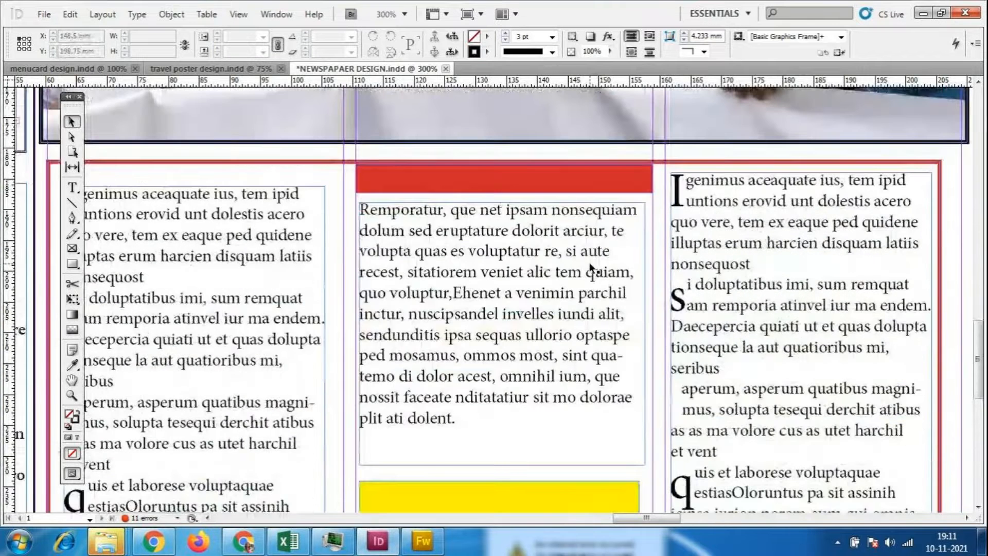
{"action": "left_click", "coordinate": [580, 265]}
{"action": "scroll", "coordinate": [566, 267], "scroll_direction": "down", "scroll_amount": 2}
{"action": "left_click_drag", "start_coordinate": [555, 269], "coordinate": [547, 506]}
{"action": "scroll", "coordinate": [530, 352], "scroll_direction": "down", "scroll_amount": 3}
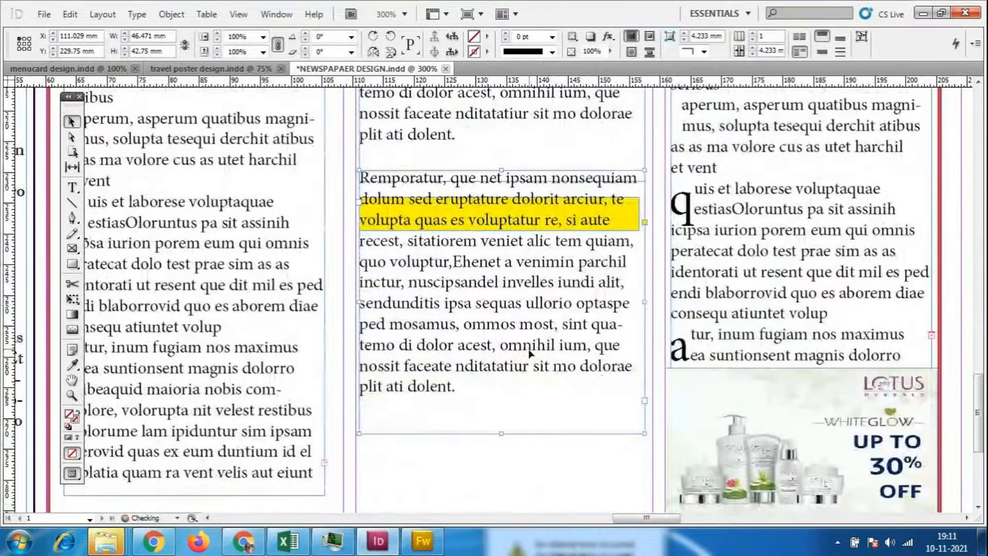
{"action": "left_click_drag", "start_coordinate": [533, 306], "coordinate": [535, 372]}
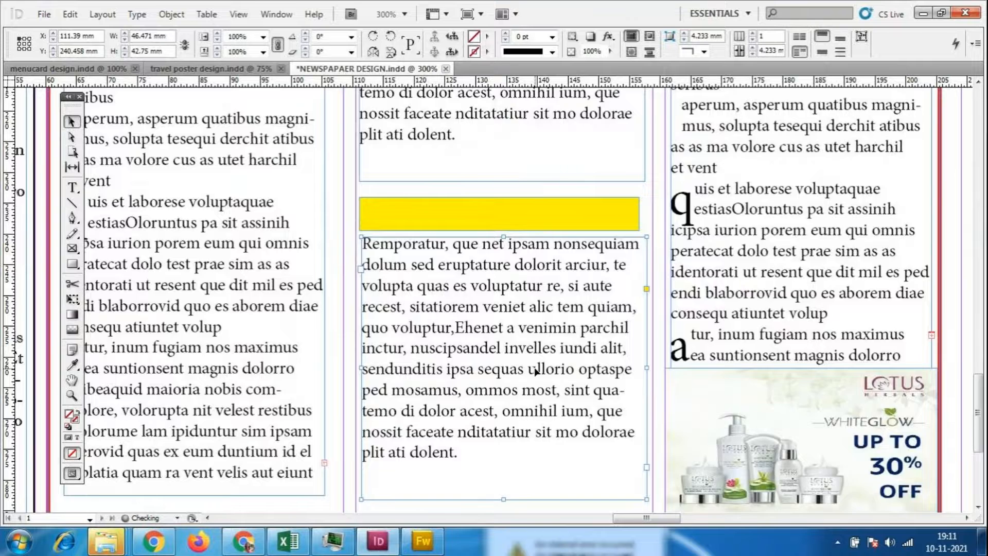
{"action": "scroll", "coordinate": [535, 371], "scroll_direction": "down", "scroll_amount": 4}
{"action": "left_click_drag", "start_coordinate": [504, 287], "coordinate": [505, 301]}
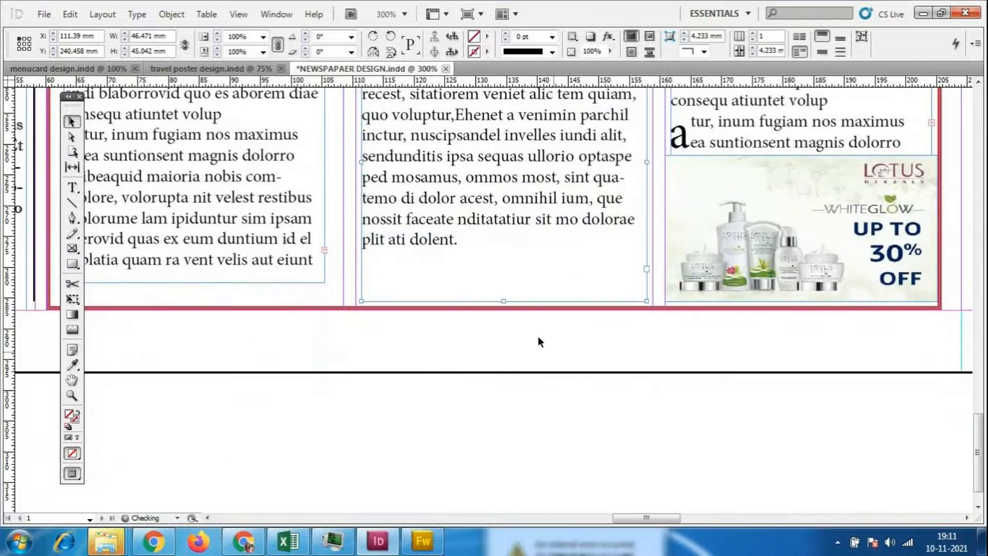
- Set all the text in the frame below the yellow bar to the Matura MT Script Capitals font
{"action": "scroll", "coordinate": [588, 384], "scroll_direction": "up", "scroll_amount": 3}
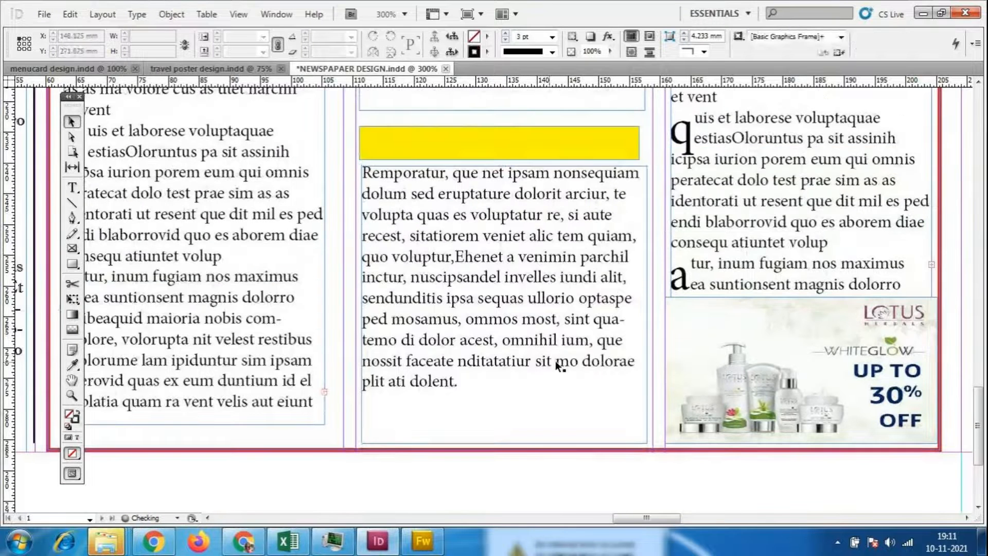
{"action": "double_click", "coordinate": [455, 370]}
{"action": "left_click_drag", "start_coordinate": [456, 372], "coordinate": [362, 171]}
{"action": "left_click", "coordinate": [148, 38]}
{"action": "left_click", "coordinate": [140, 37]}
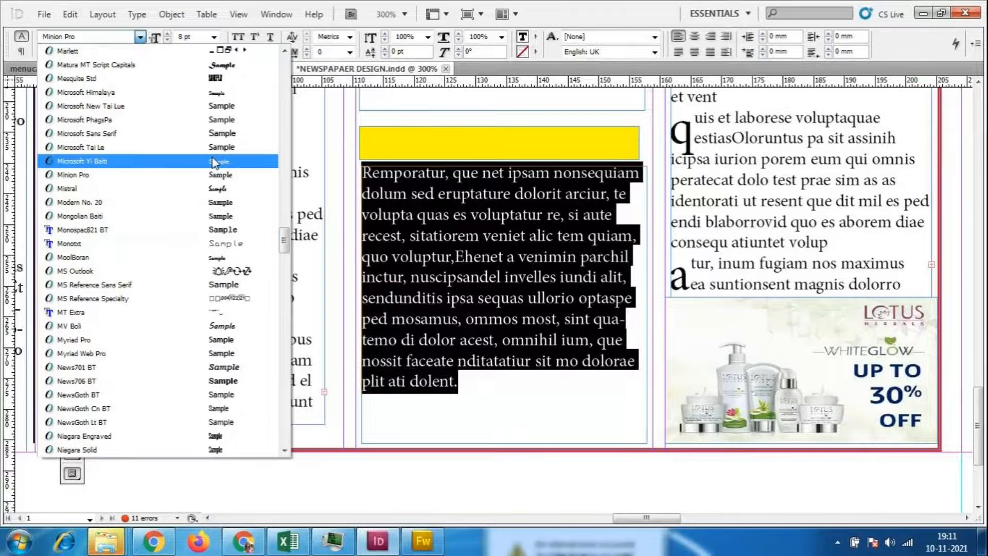
{"action": "scroll", "coordinate": [225, 75], "scroll_direction": "down", "scroll_amount": 1}
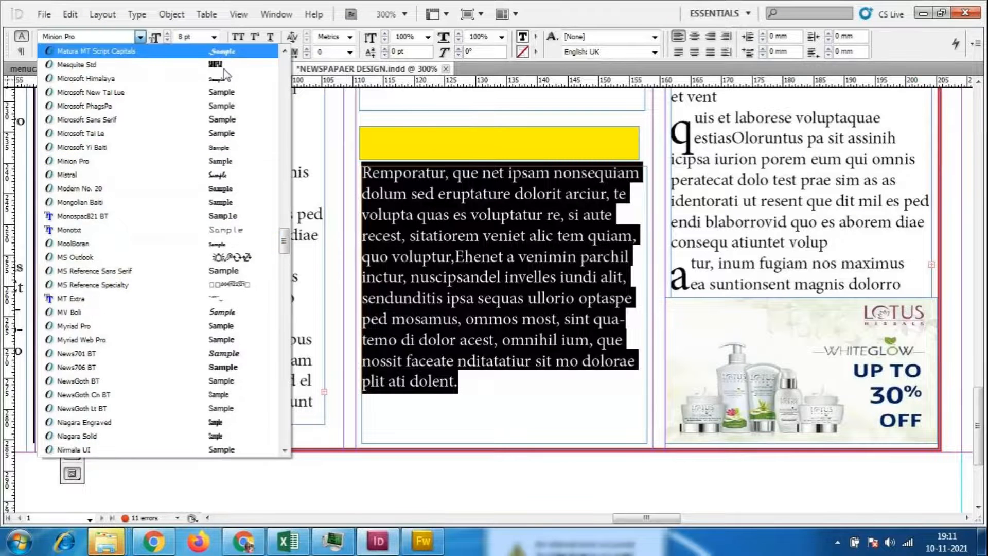
{"action": "key", "text": "Return"}
{"action": "left_click", "coordinate": [437, 271]}
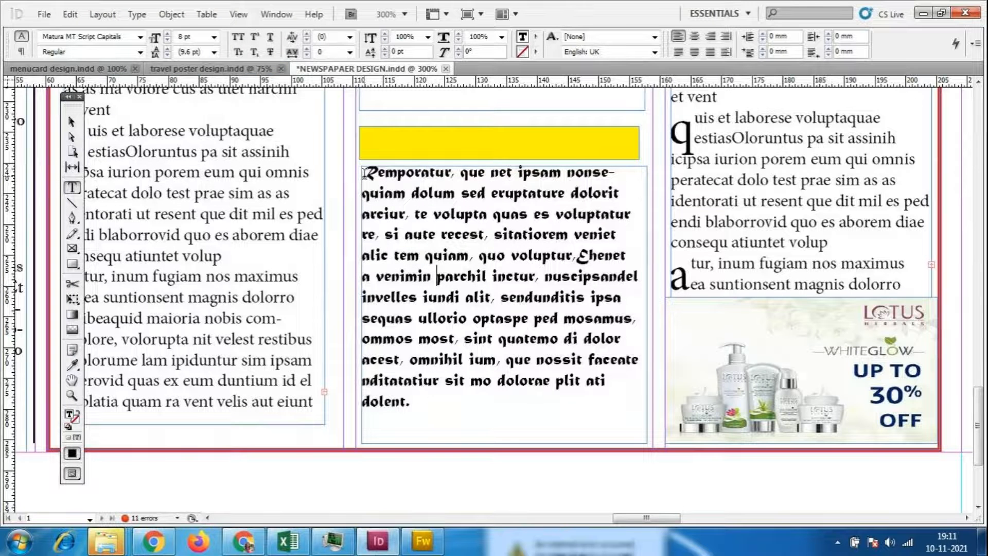
- Colour the first three lines of the text below the yellow bar red
{"action": "left_click_drag", "start_coordinate": [364, 174], "coordinate": [636, 215]}
{"action": "left_click", "coordinate": [535, 36]}
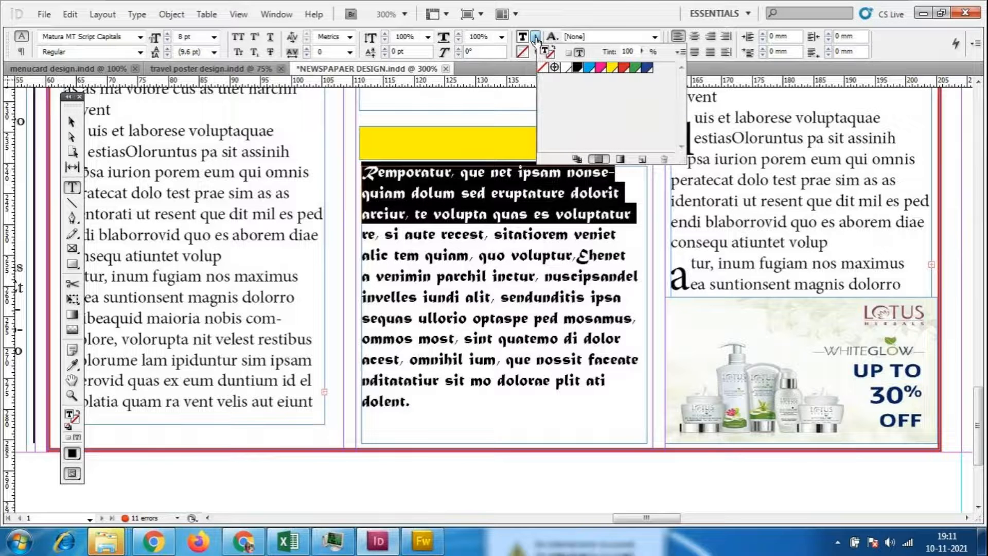
{"action": "left_click", "coordinate": [624, 67]}
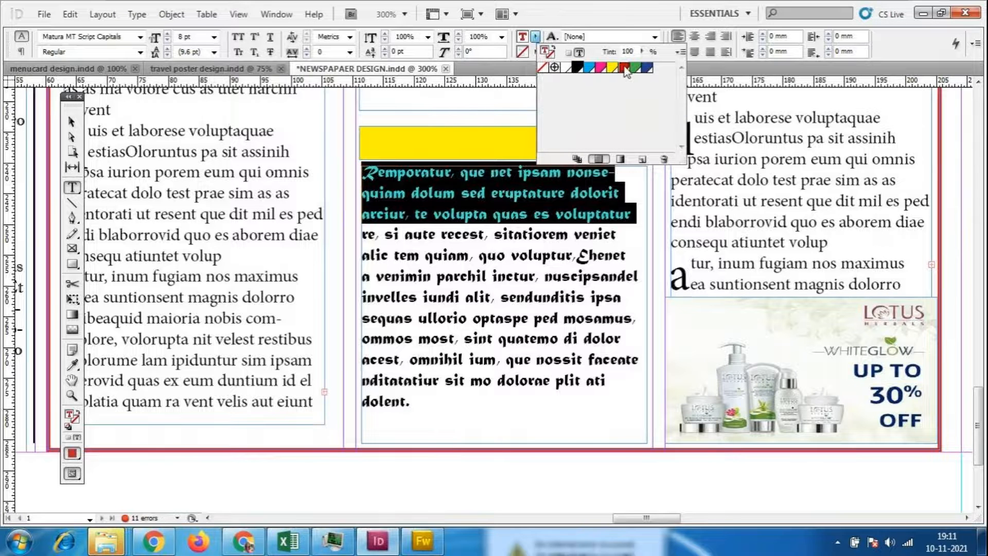
{"action": "left_click", "coordinate": [580, 222]}
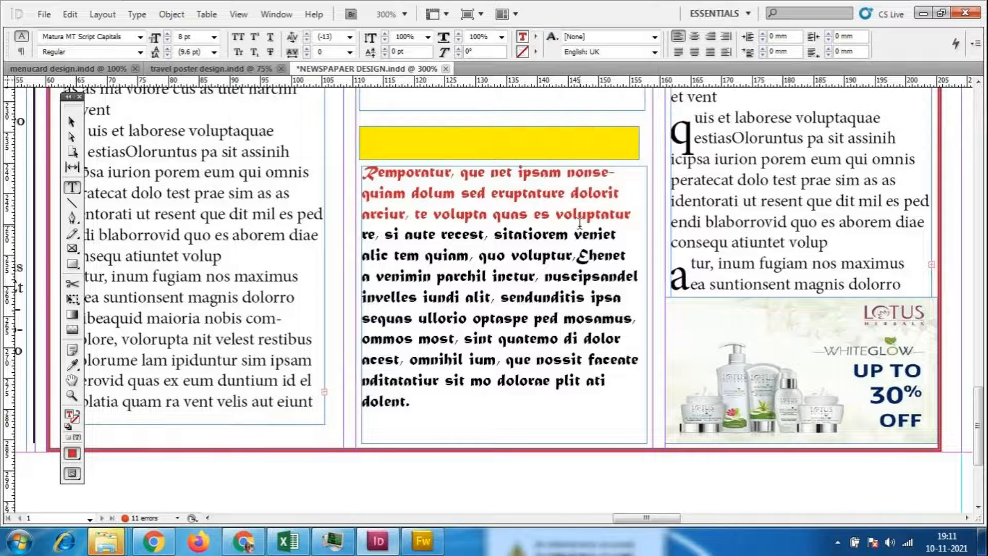
- Change the font of the red opening text below the yellow bar to Humnst777 Blk BT
{"action": "left_click_drag", "start_coordinate": [636, 215], "coordinate": [340, 173]}
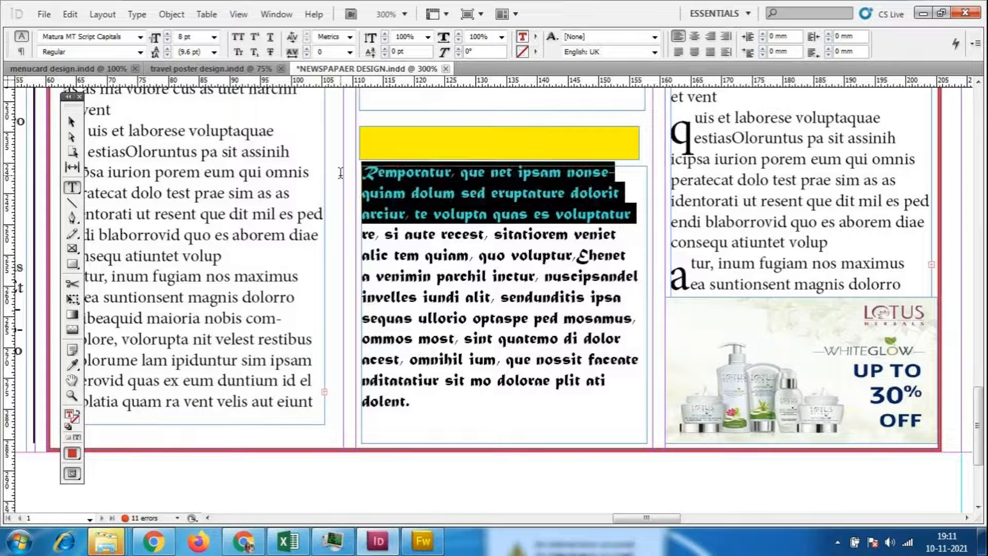
{"action": "left_click", "coordinate": [140, 37]}
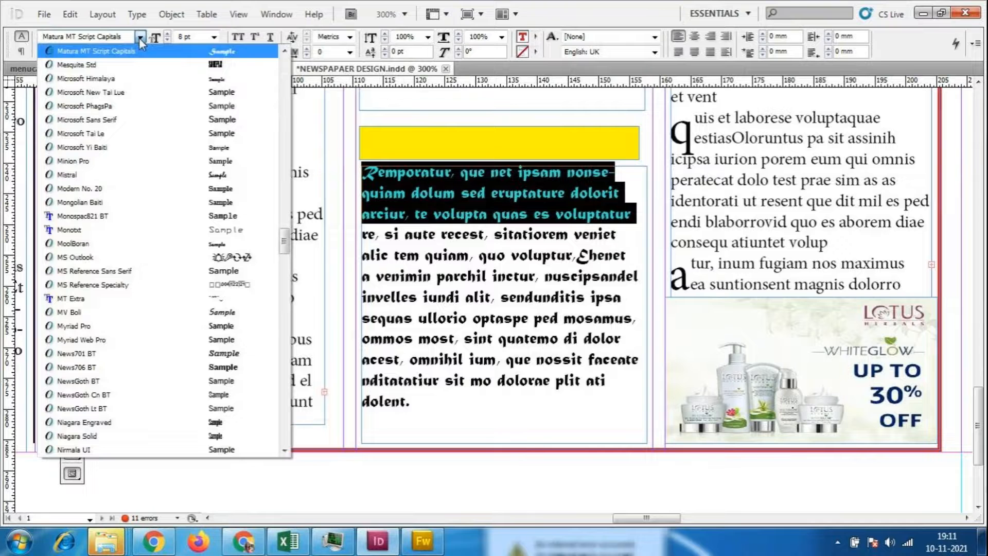
{"action": "scroll", "coordinate": [202, 157], "scroll_direction": "up", "scroll_amount": 8}
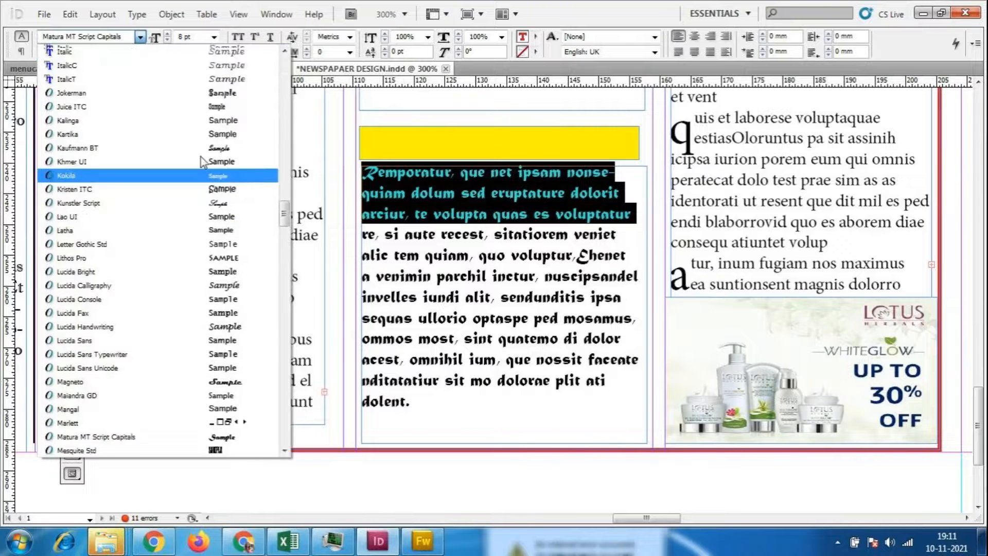
{"action": "scroll", "coordinate": [200, 157], "scroll_direction": "up", "scroll_amount": 3}
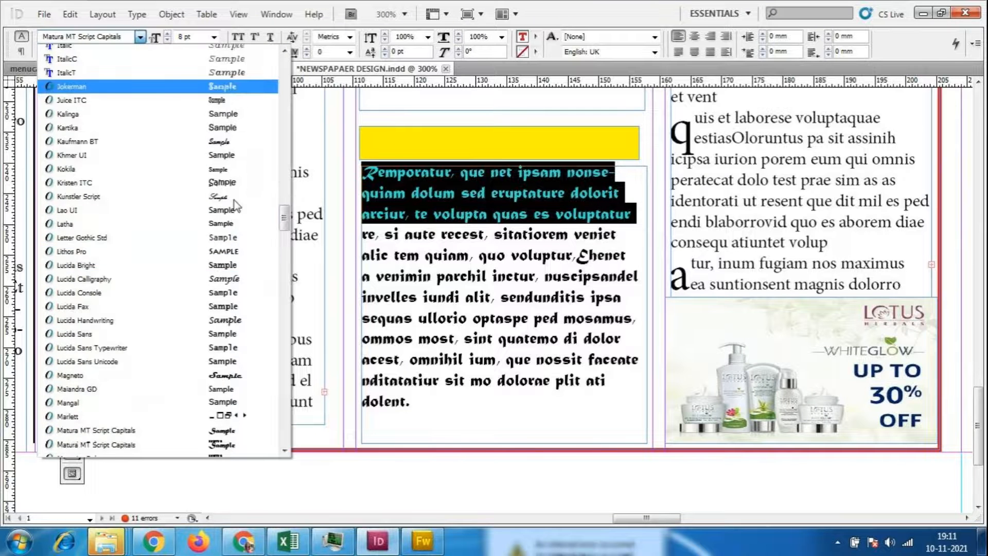
{"action": "left_click", "coordinate": [233, 200]}
{"action": "left_click", "coordinate": [140, 37]}
{"action": "scroll", "coordinate": [237, 149], "scroll_direction": "up", "scroll_amount": 3}
{"action": "scroll", "coordinate": [238, 147], "scroll_direction": "up", "scroll_amount": 9}
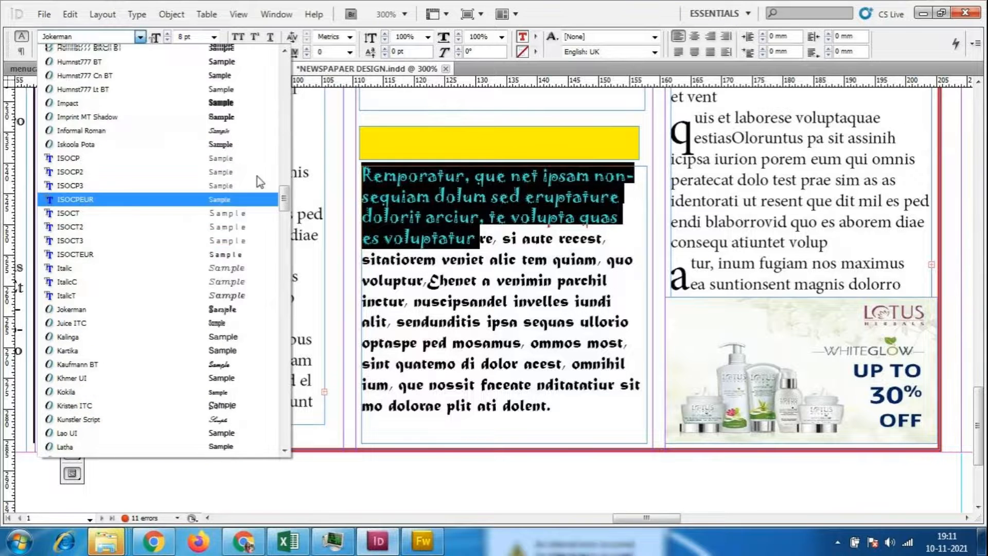
{"action": "scroll", "coordinate": [242, 204], "scroll_direction": "down", "scroll_amount": 5}
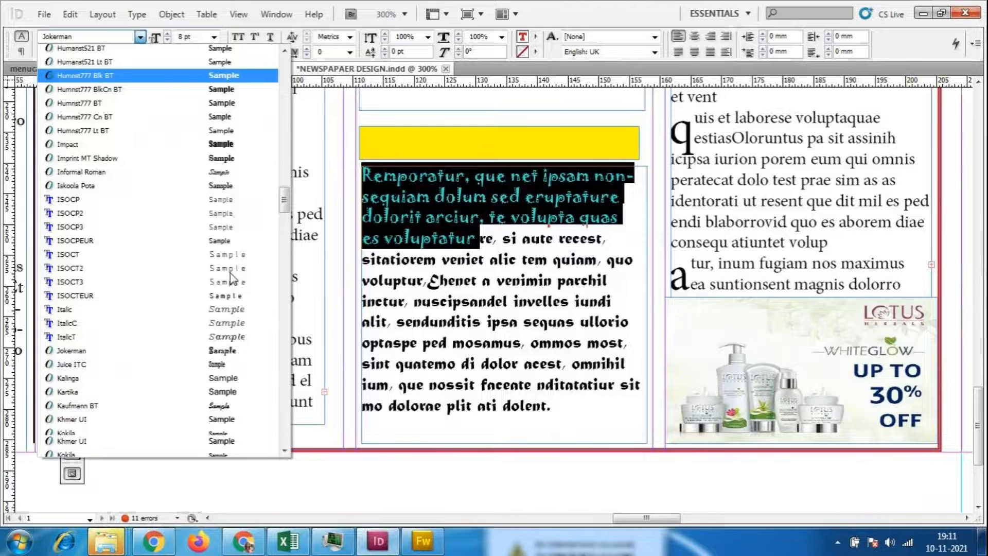
{"action": "left_click", "coordinate": [226, 65]}
{"action": "left_click", "coordinate": [549, 263]}
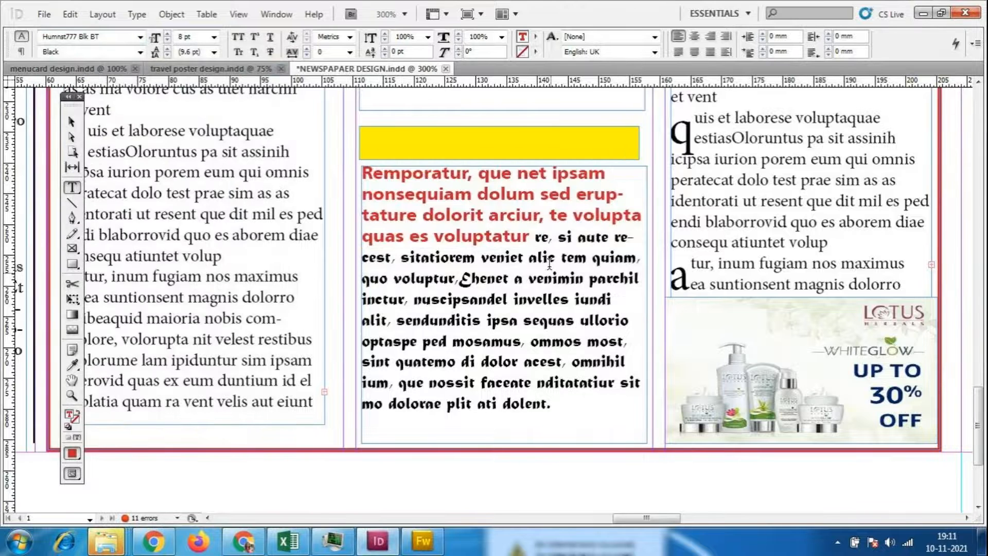
{"action": "scroll", "coordinate": [545, 273], "scroll_direction": "up", "scroll_amount": 3}
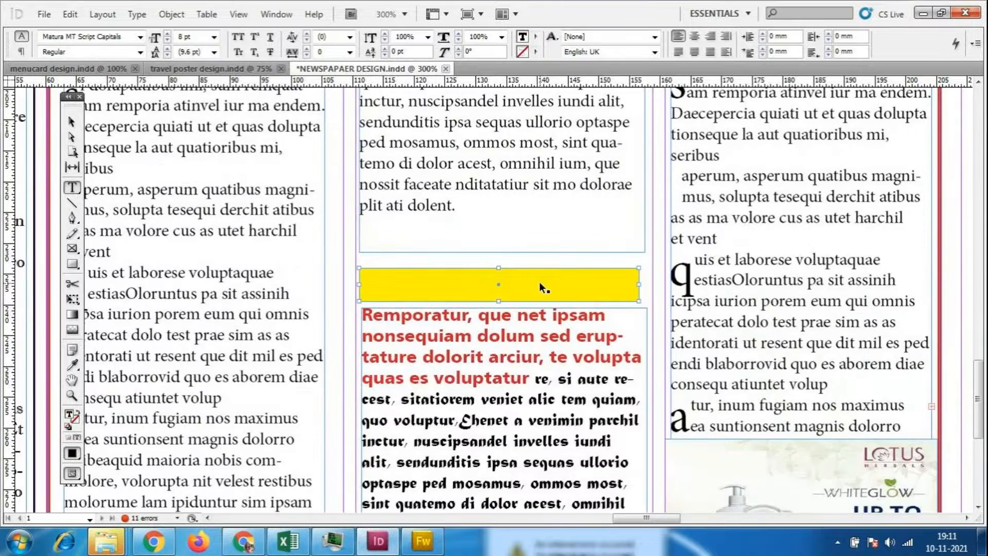
- Replace the Lotus advert at the foot of the box below the protest photo with the kaya._V504340309_ image
{"action": "key", "text": "ctrl+minus"}
{"action": "key", "text": "ctrl+minus"}
{"action": "key", "text": "ctrl+minus"}
{"action": "scroll", "coordinate": [589, 350], "scroll_direction": "up", "scroll_amount": 2}
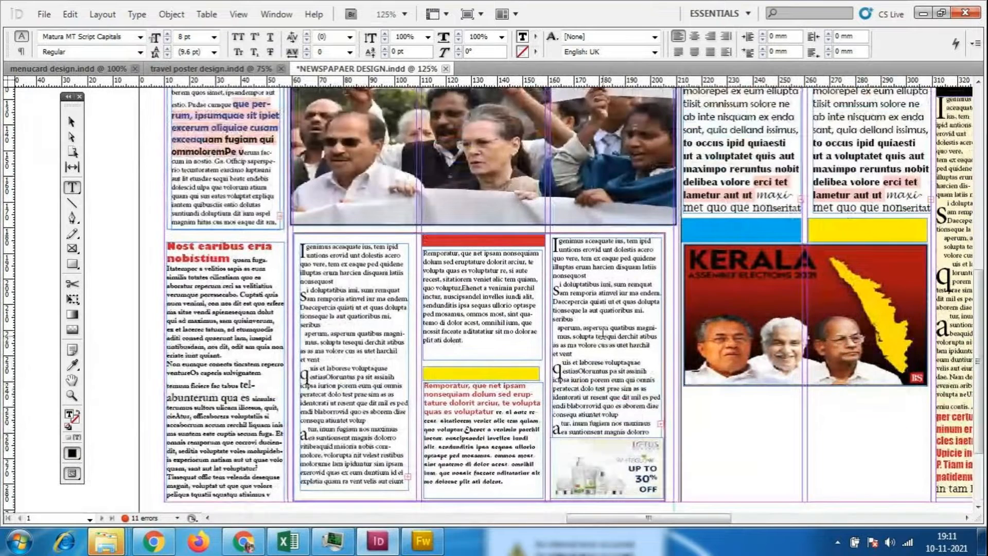
{"action": "scroll", "coordinate": [603, 335], "scroll_direction": "down", "scroll_amount": 2}
{"action": "key", "text": "Escape"}
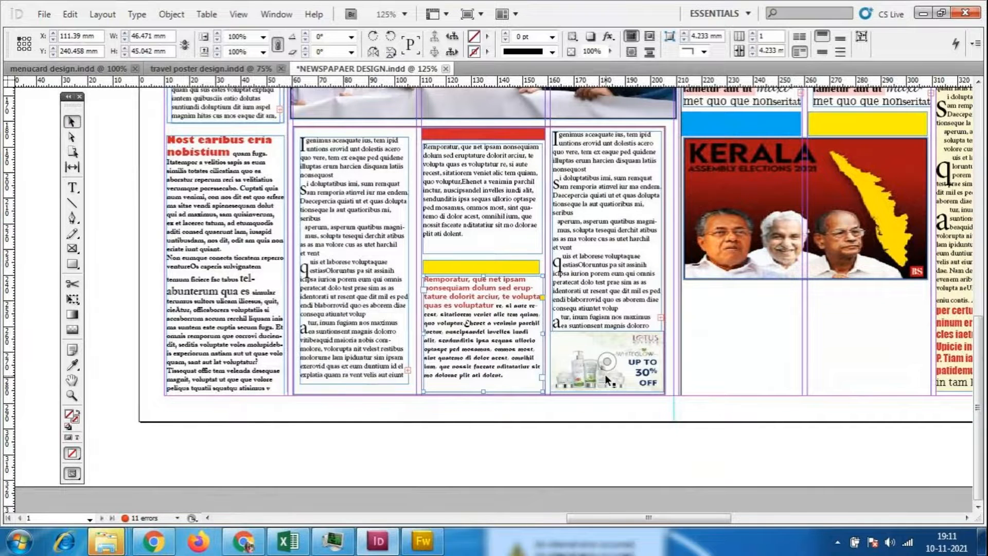
{"action": "left_click", "coordinate": [607, 380]}
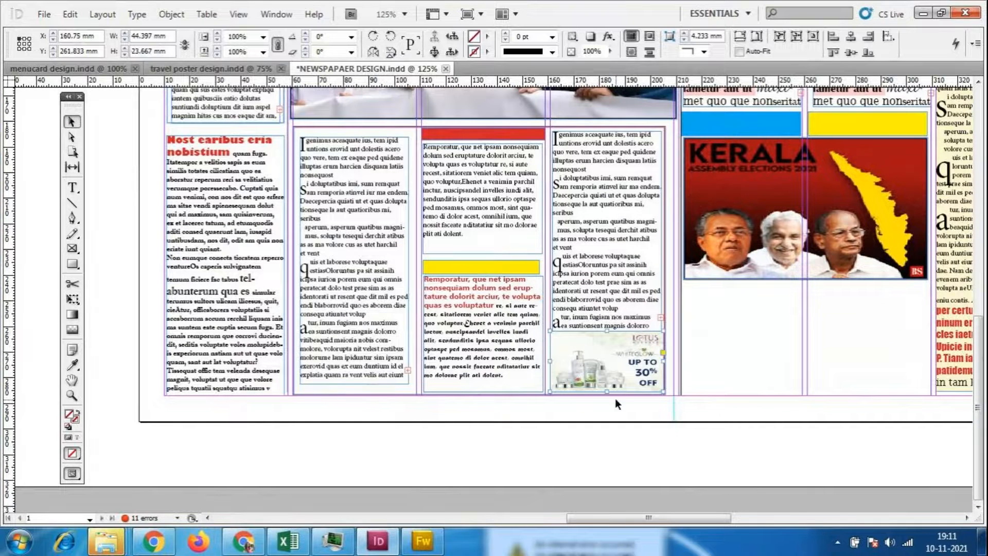
{"action": "left_click", "coordinate": [54, 17]}
{"action": "left_click", "coordinate": [65, 236]}
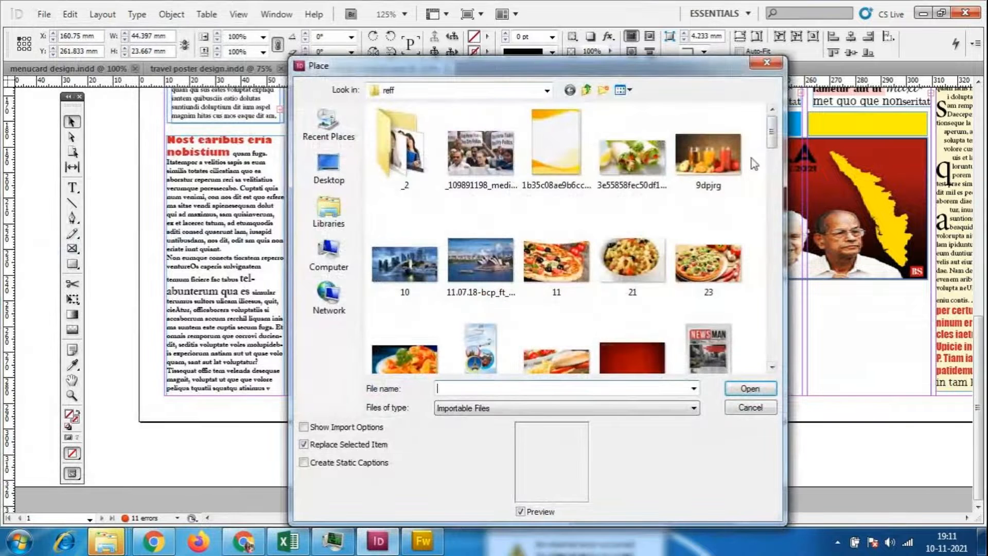
{"action": "left_click_drag", "start_coordinate": [771, 133], "coordinate": [773, 312]}
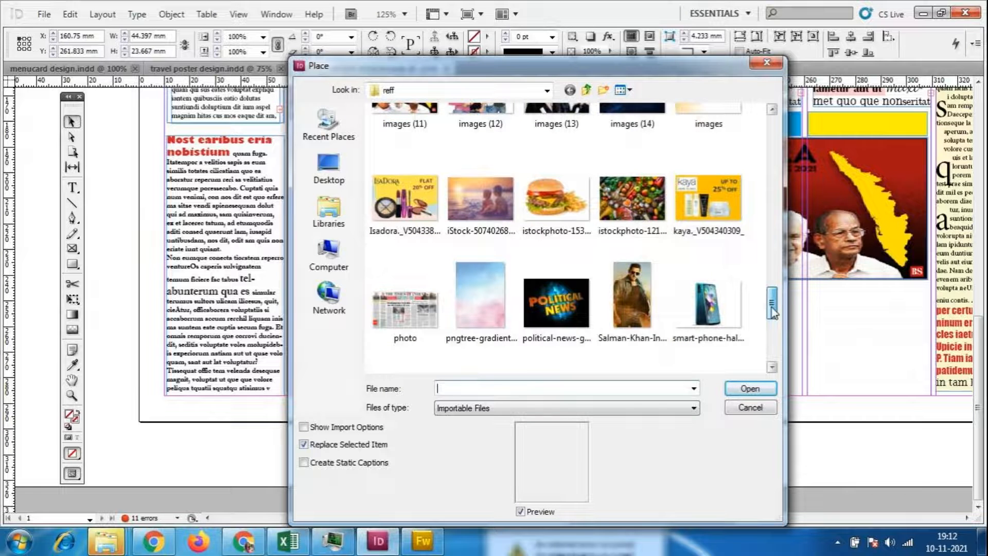
{"action": "left_click", "coordinate": [709, 201]}
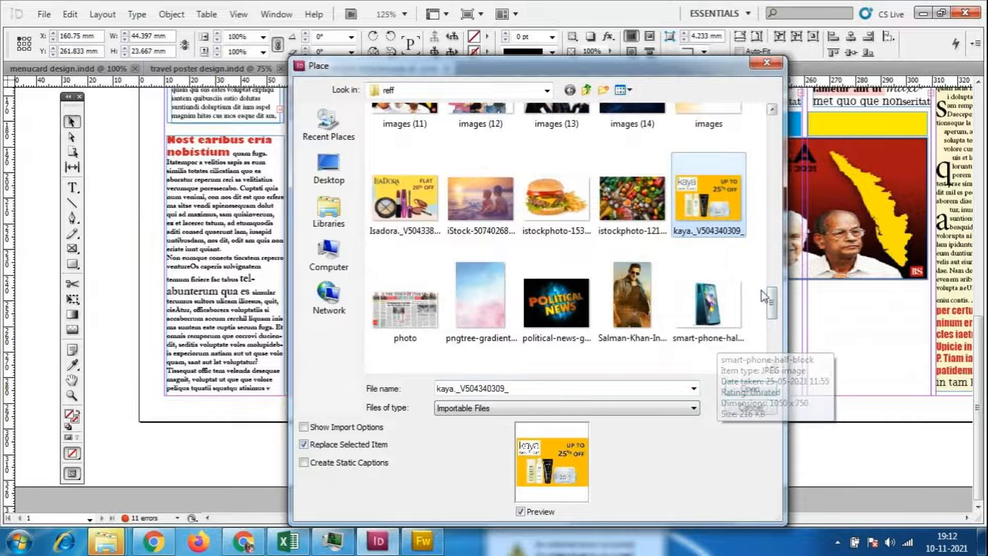
{"action": "left_click_drag", "start_coordinate": [771, 311], "coordinate": [775, 291]}
{"action": "left_click", "coordinate": [646, 171]}
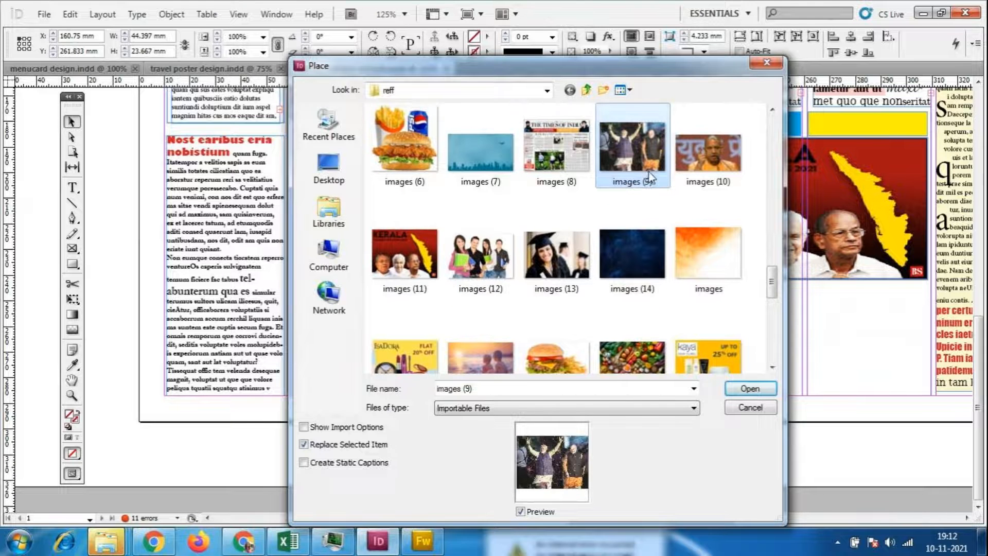
{"action": "left_click_drag", "start_coordinate": [770, 277], "coordinate": [770, 290]}
{"action": "left_click", "coordinate": [710, 301]}
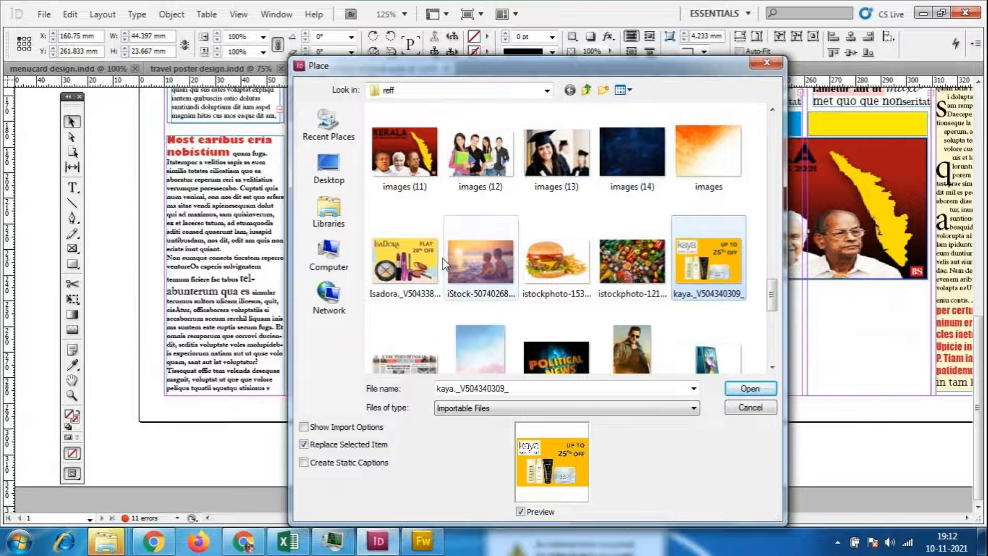
{"action": "left_click", "coordinate": [755, 392]}
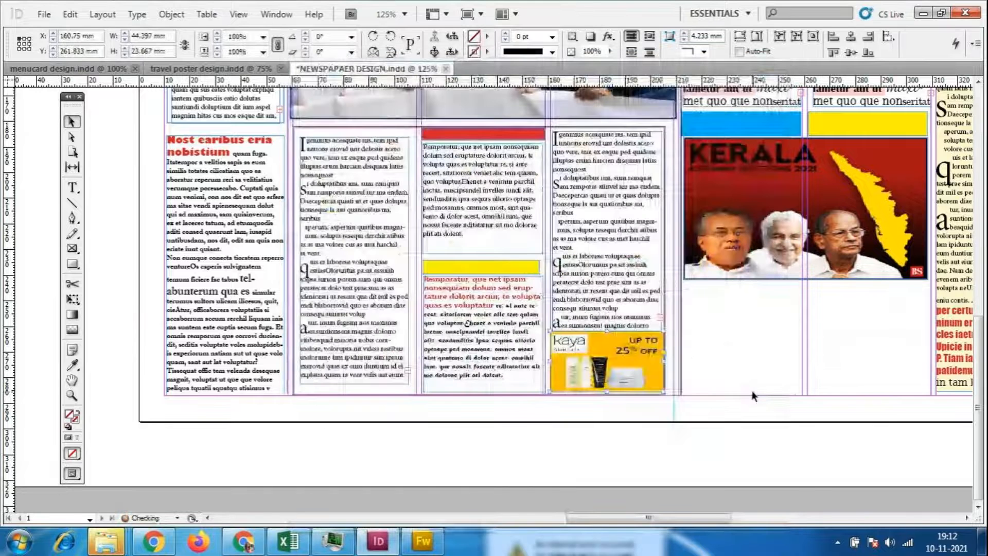
{"action": "left_click", "coordinate": [754, 398]}
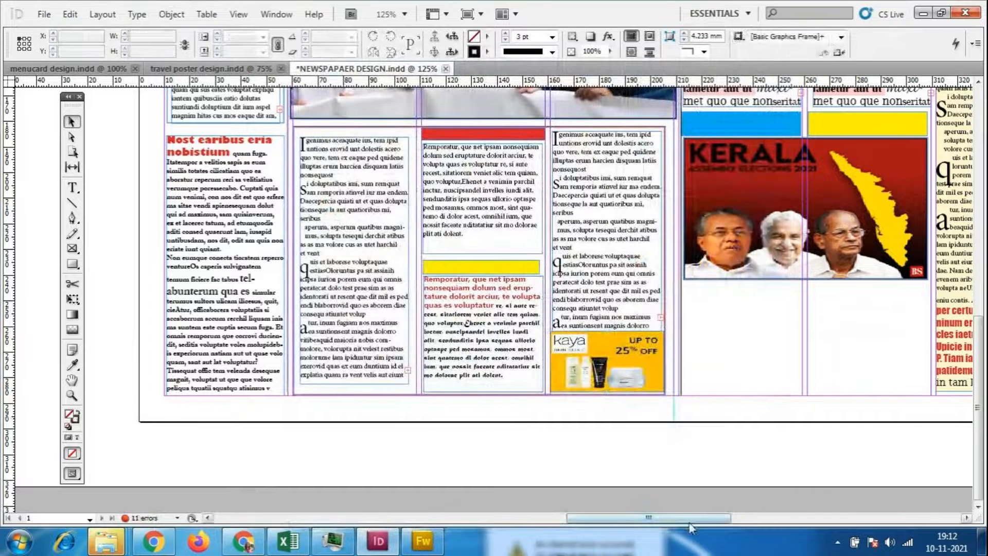
- Shorten the kaya advert's frame to 18.5 mm high and fit its content to the frame
{"action": "mouse_move", "coordinate": [692, 527]}
{"action": "left_mouse_down"}
{"action": "mouse_move", "coordinate": [776, 522]}
{"action": "mouse_move", "coordinate": [678, 521]}
{"action": "left_mouse_up"}
{"action": "right_click", "coordinate": [703, 334]}
{"action": "mouse_move", "coordinate": [702, 334]}
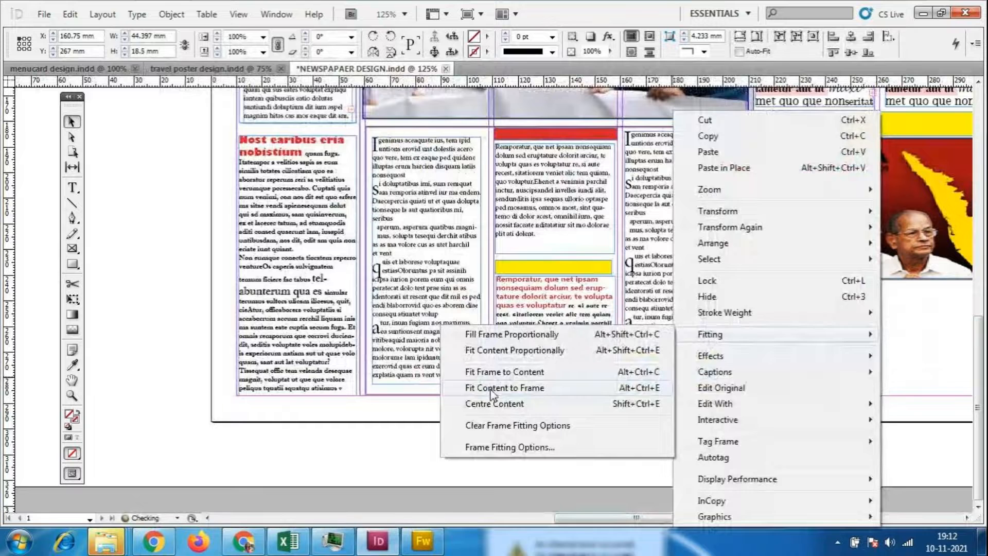
{"action": "left_click", "coordinate": [514, 373]}
{"action": "left_click", "coordinate": [661, 477]}
- Extend the text frame above the kaya advert down to the advert, making it 83 mm high
{"action": "left_click", "coordinate": [682, 332]}
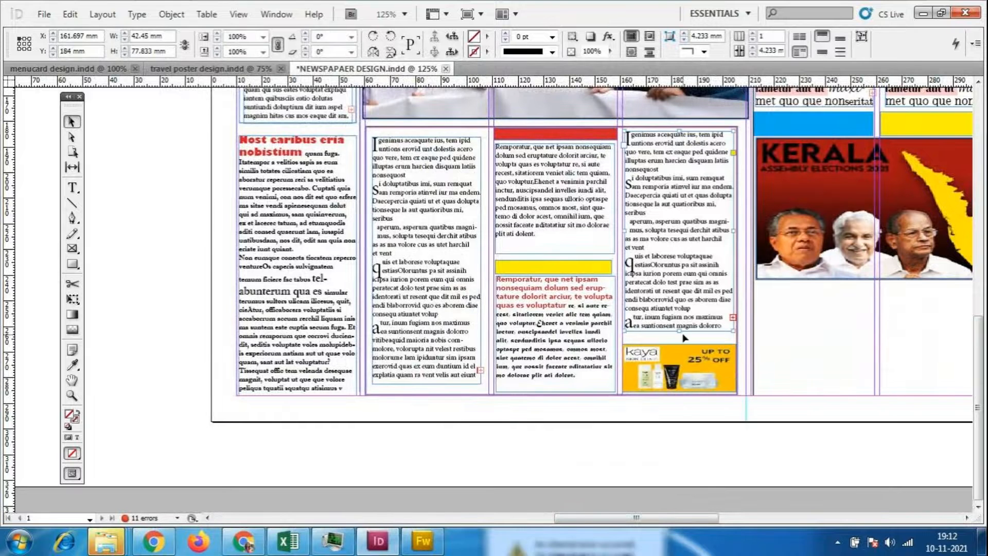
{"action": "left_click_drag", "start_coordinate": [679, 330], "coordinate": [680, 344]}
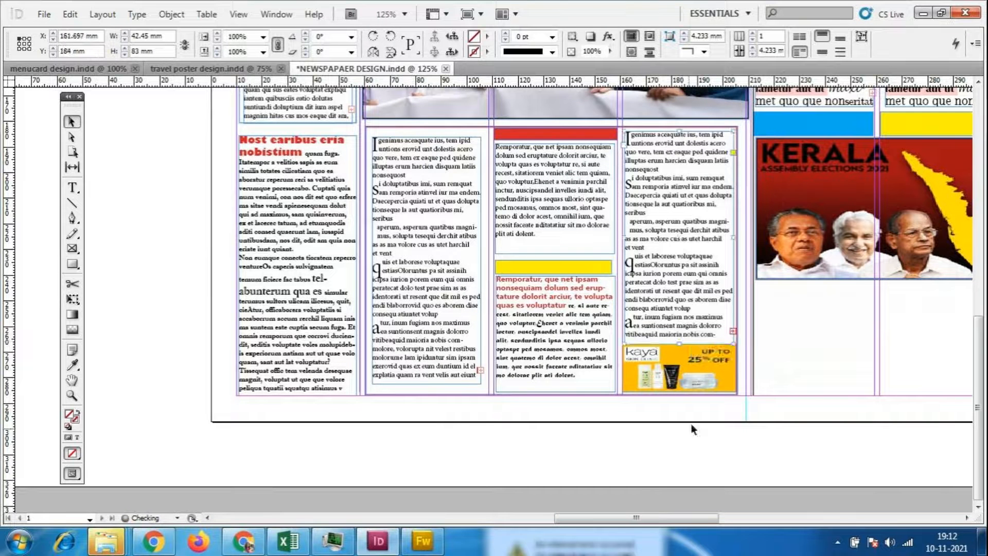
{"action": "left_click", "coordinate": [691, 425]}
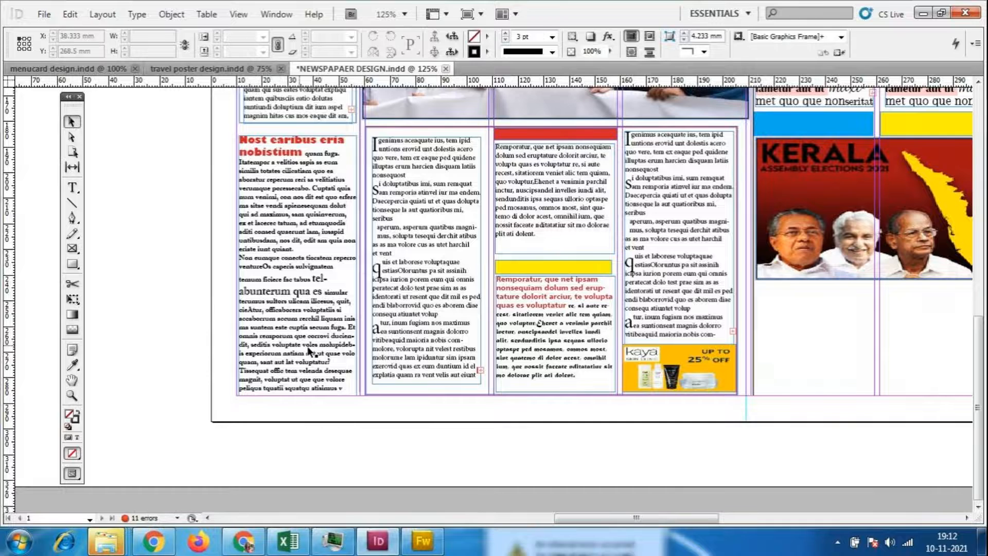
- Fill the drop-cap text frame in the first column below the protest photo with pale yellow, RGB 255, 255, 231
{"action": "left_click_drag", "start_coordinate": [631, 521], "coordinate": [663, 519]}
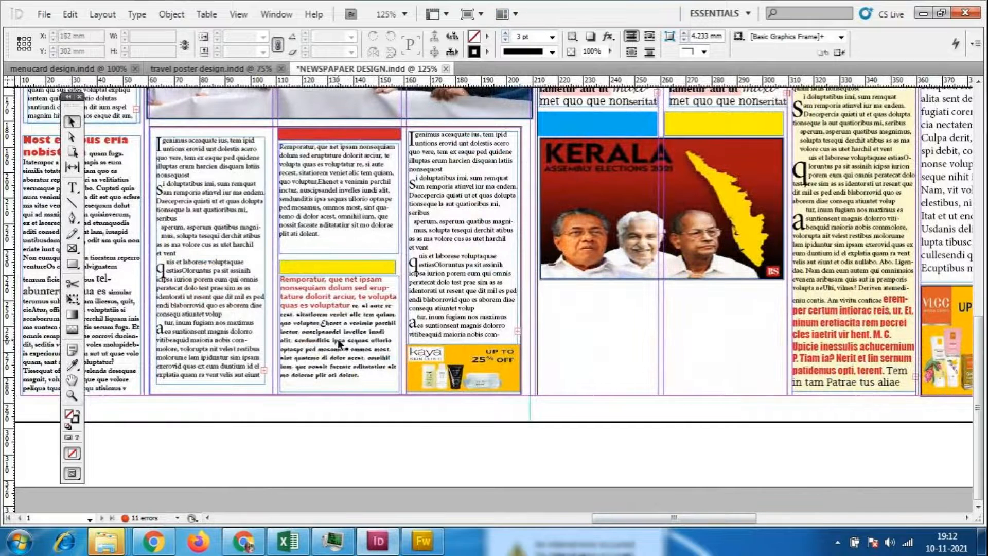
{"action": "left_click", "coordinate": [362, 204]}
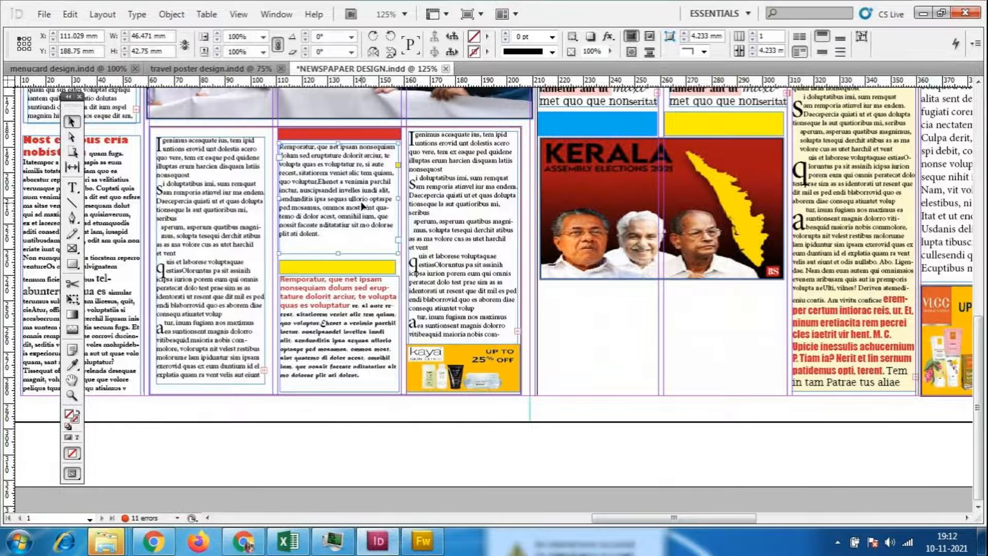
{"action": "left_click", "coordinate": [214, 280]}
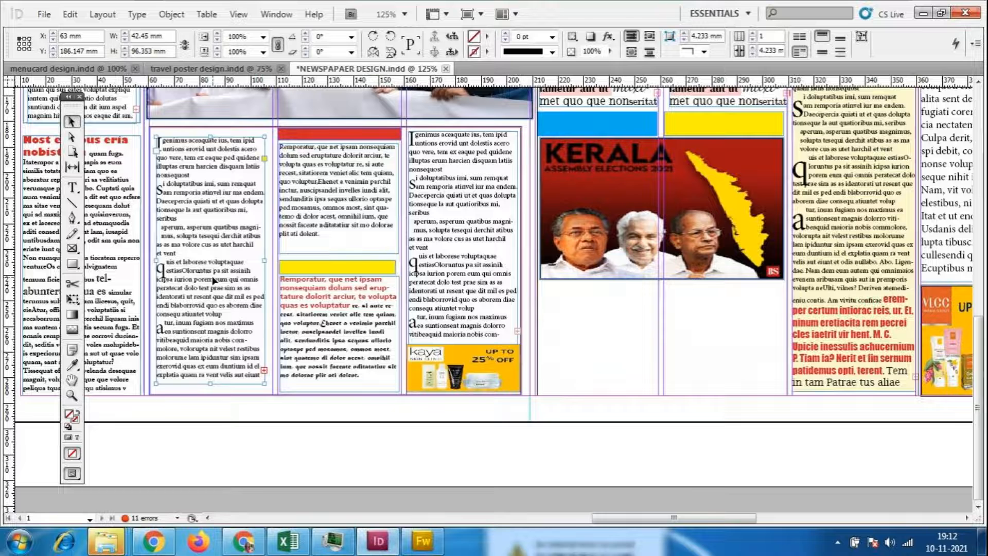
{"action": "left_click", "coordinate": [487, 36]}
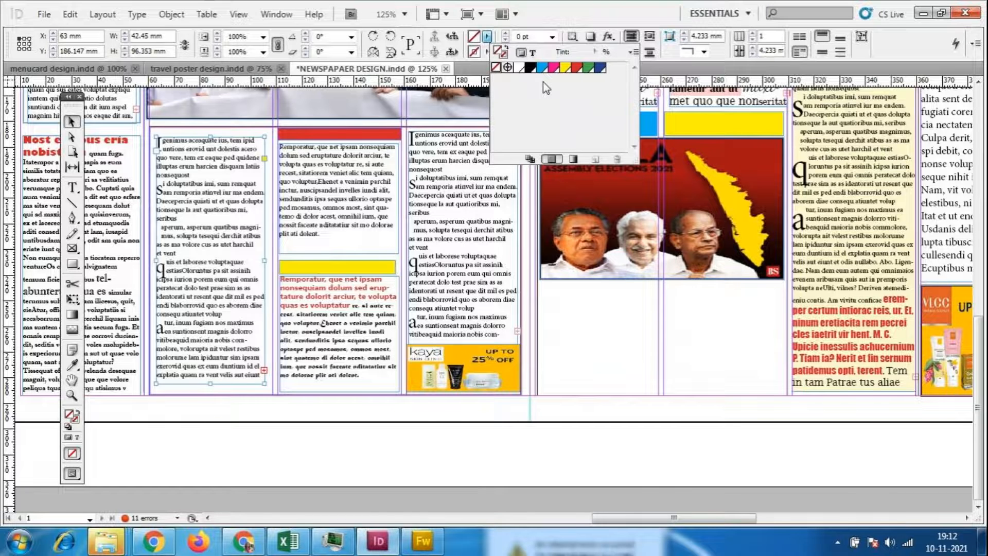
{"action": "left_click", "coordinate": [565, 68]}
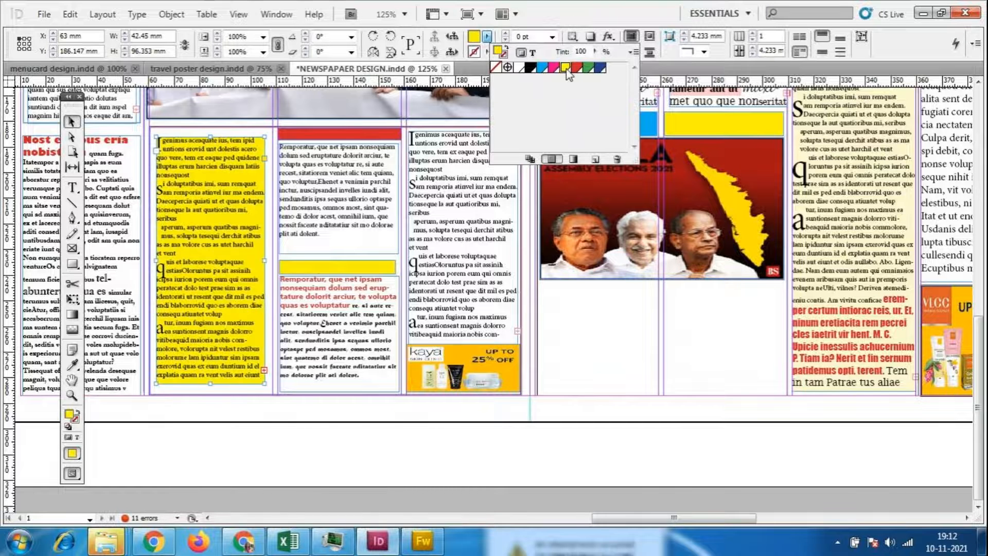
{"action": "double_click", "coordinate": [67, 420]}
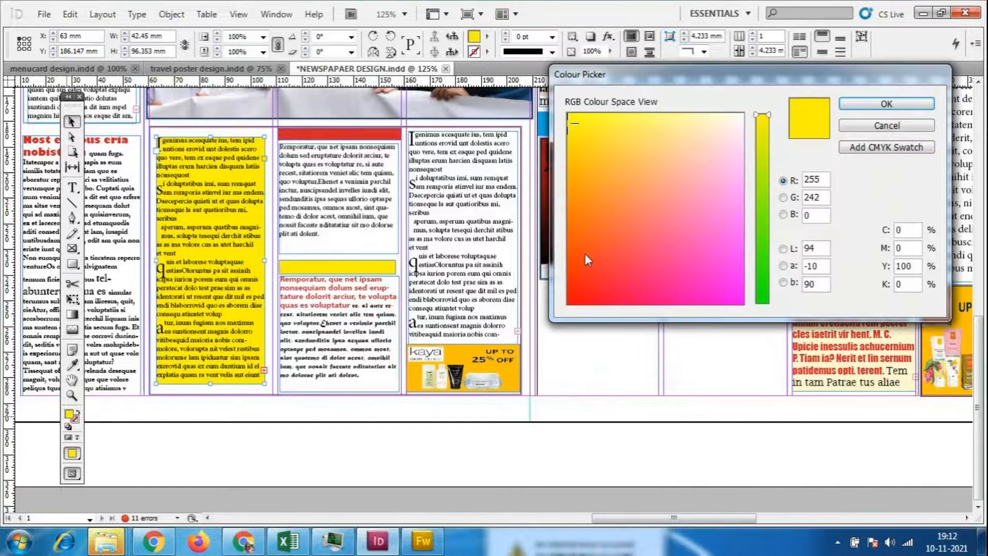
{"action": "left_click", "coordinate": [727, 120]}
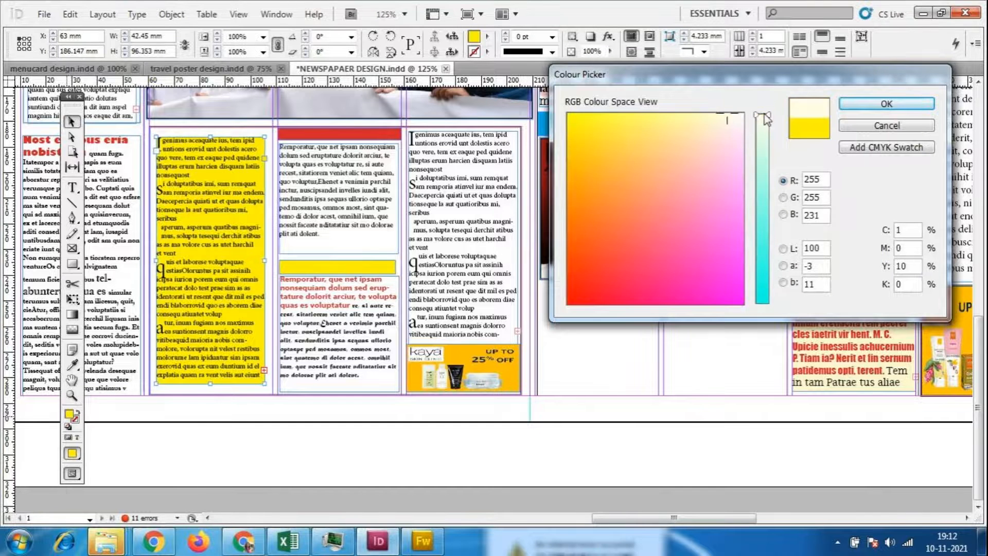
{"action": "key", "text": "Return"}
{"action": "left_click", "coordinate": [231, 420]}
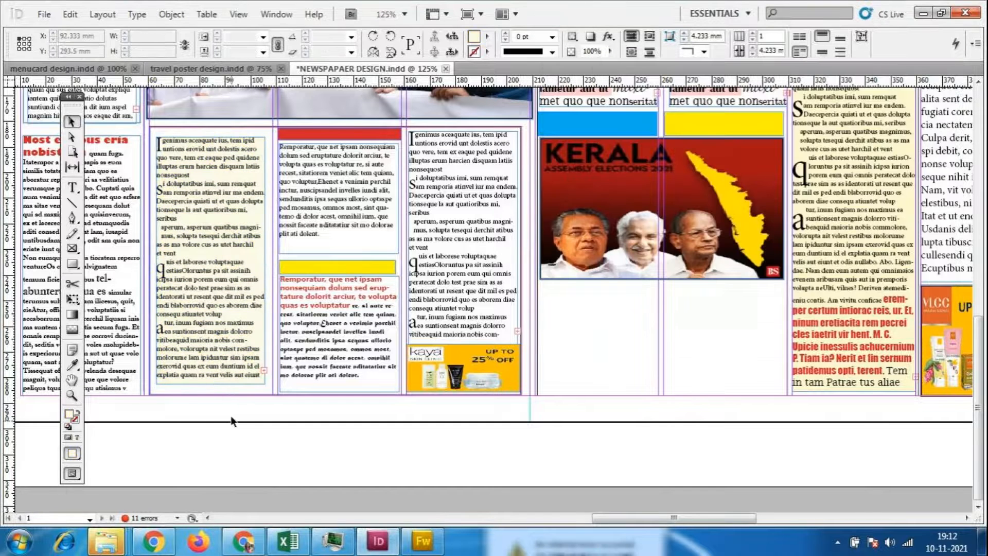
{"action": "left_click", "coordinate": [209, 364]}
{"action": "left_click", "coordinate": [268, 426]}
- Save the newspaper document
{"action": "left_click_drag", "start_coordinate": [661, 518], "coordinate": [681, 499]}
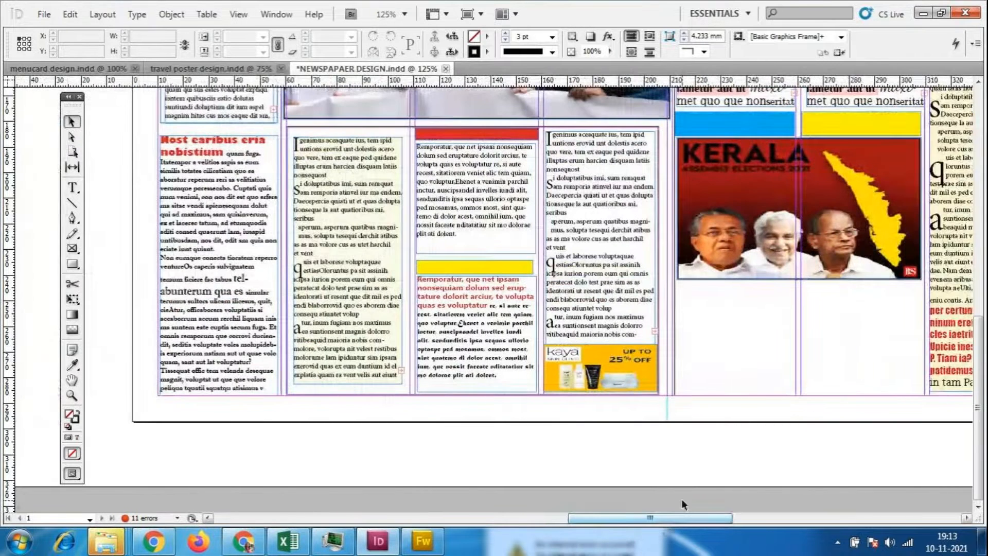
{"action": "scroll", "coordinate": [681, 498], "scroll_direction": "up", "scroll_amount": 3}
{"action": "scroll", "coordinate": [670, 496], "scroll_direction": "up", "scroll_amount": 5}
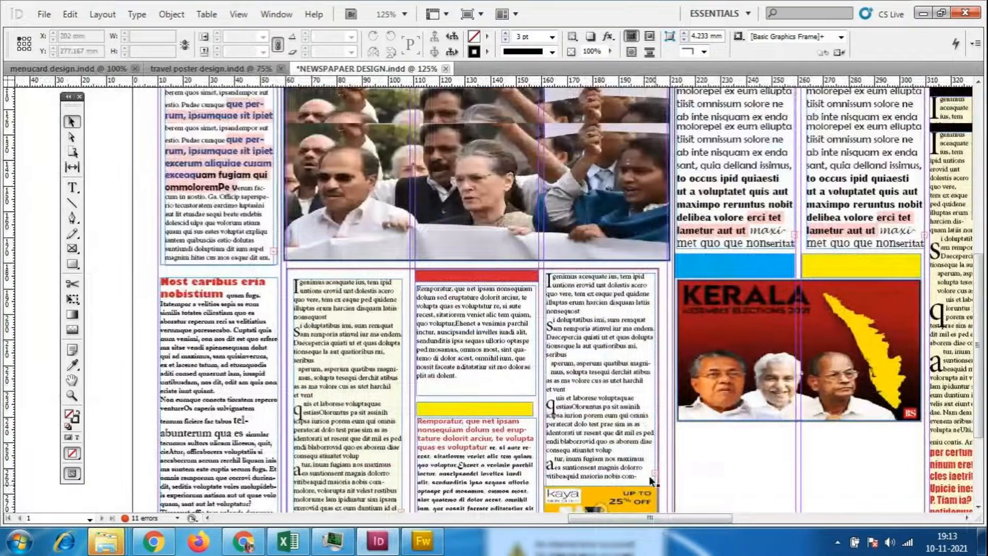
{"action": "left_click", "coordinate": [44, 14]}
{"action": "left_click", "coordinate": [67, 153]}
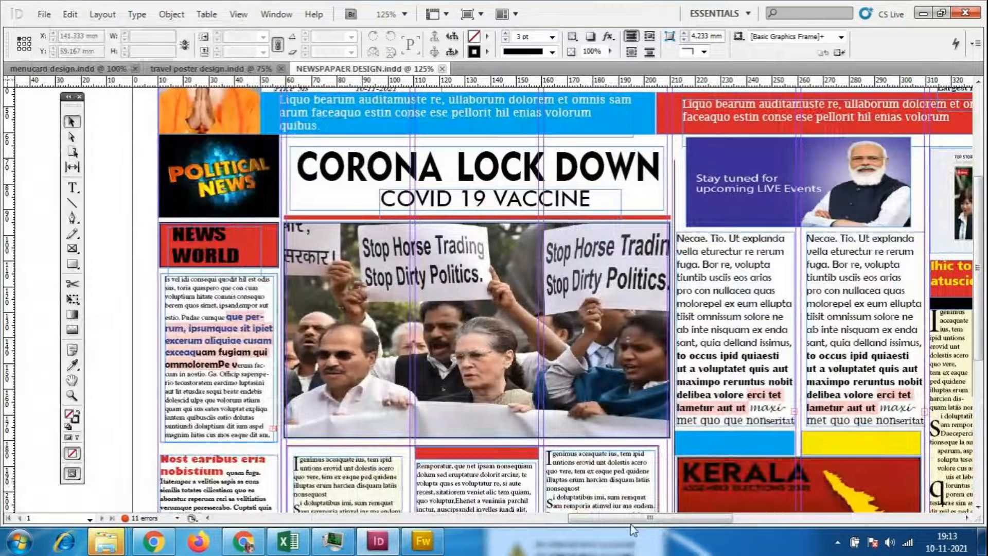
- Switch the screen mode to Preview to hide the guides and frame edges
{"action": "left_click_drag", "start_coordinate": [627, 520], "coordinate": [652, 524]}
{"action": "left_click", "coordinate": [238, 15]}
{"action": "mouse_move", "coordinate": [259, 218]}
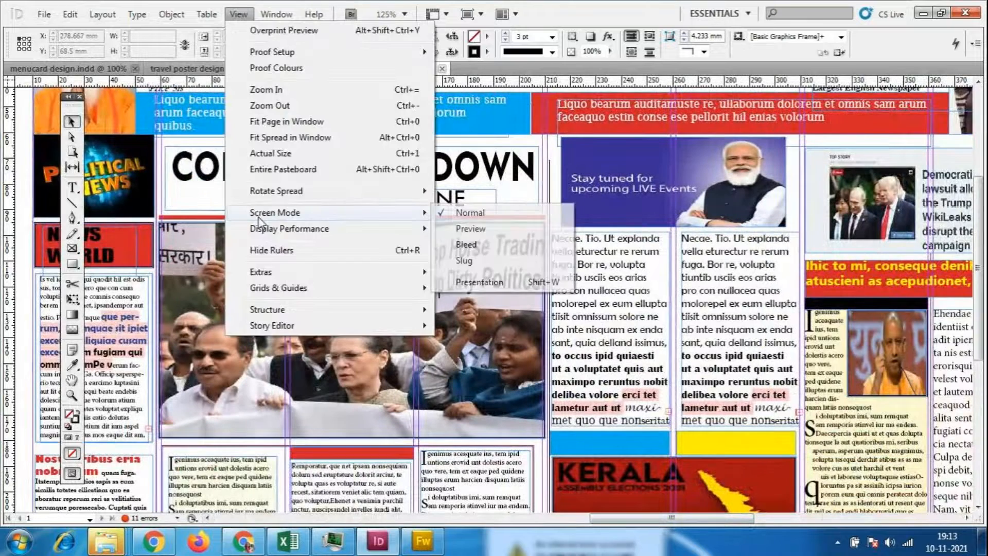
{"action": "left_click", "coordinate": [510, 227]}
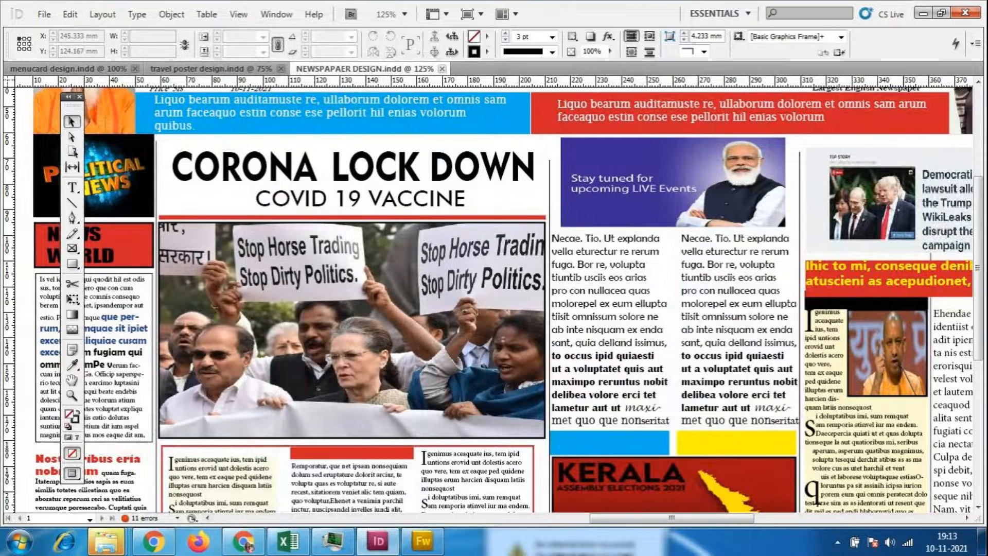
- Examine the whole front page layout and its article columns in preview, at reduced and actual size
{"action": "key", "text": "ctrl+minus"}
{"action": "key", "text": "ctrl+minus"}
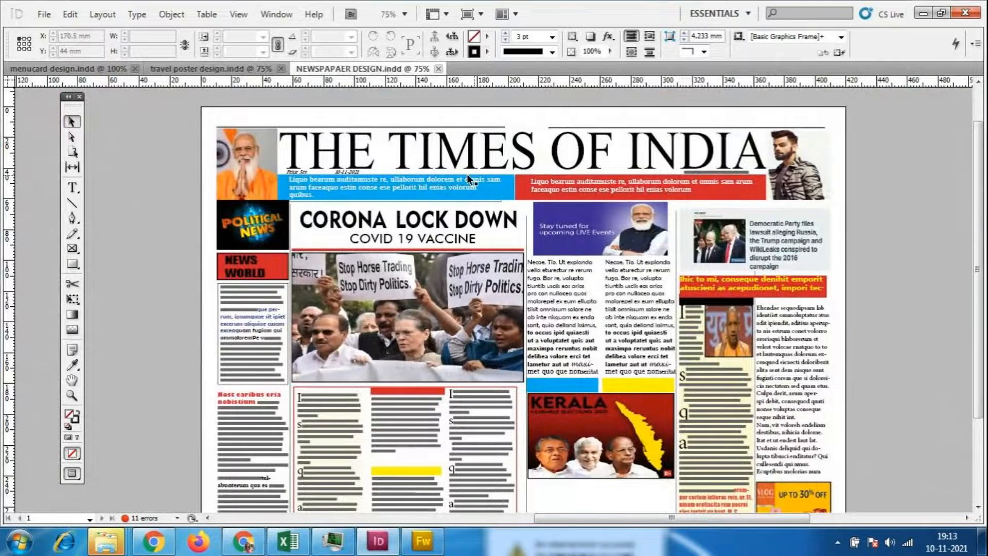
{"action": "scroll", "coordinate": [467, 174], "scroll_direction": "down", "scroll_amount": 1}
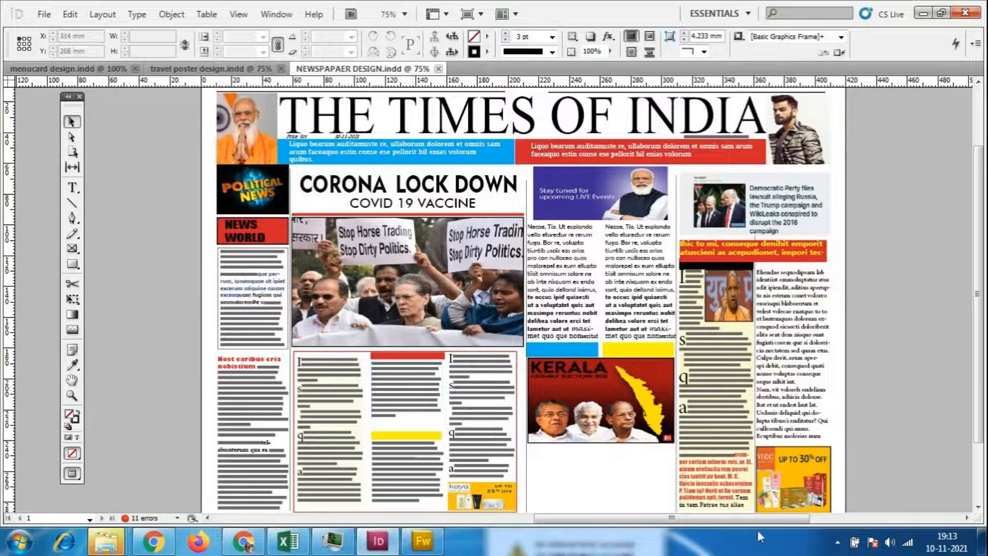
{"action": "left_click", "coordinate": [632, 251]}
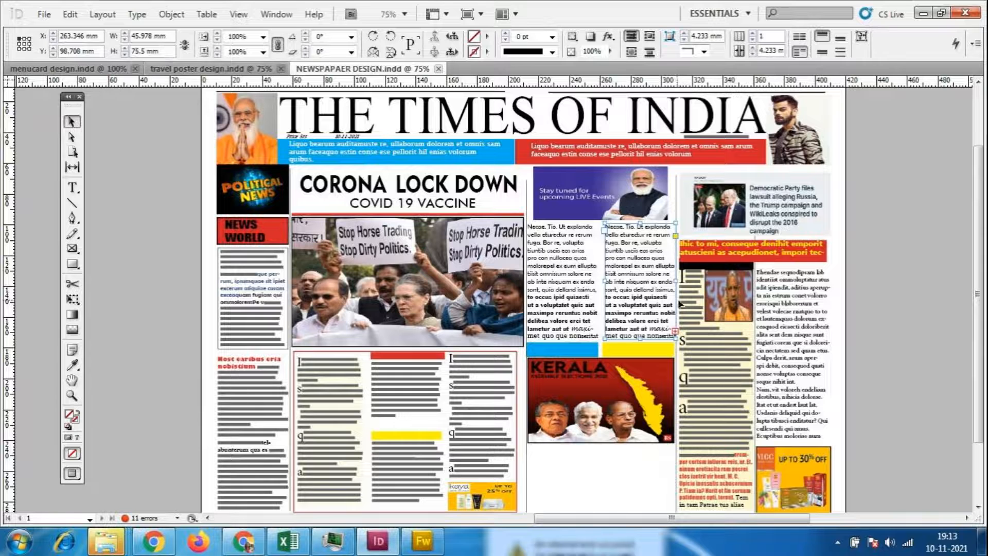
{"action": "double_click", "coordinate": [652, 301]}
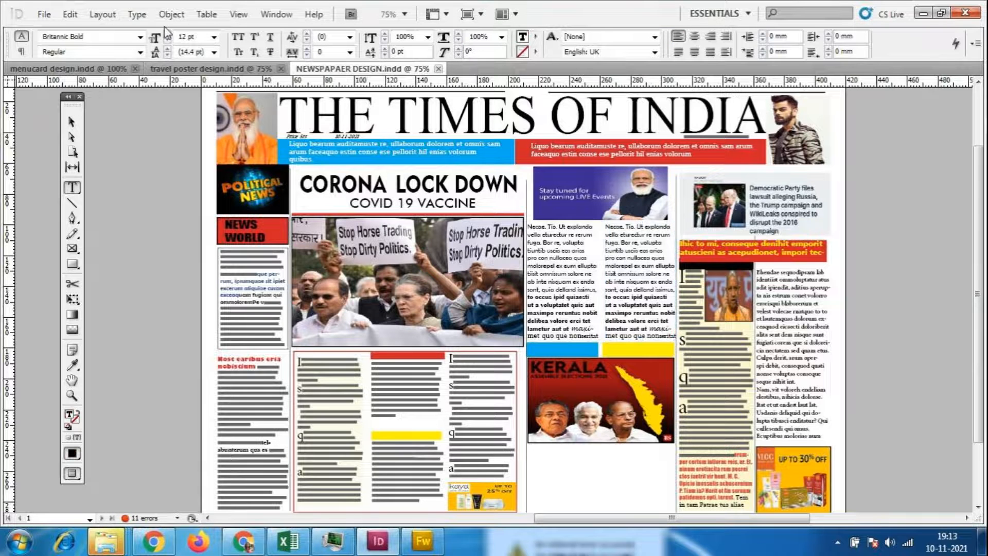
{"action": "key", "text": "Escape"}
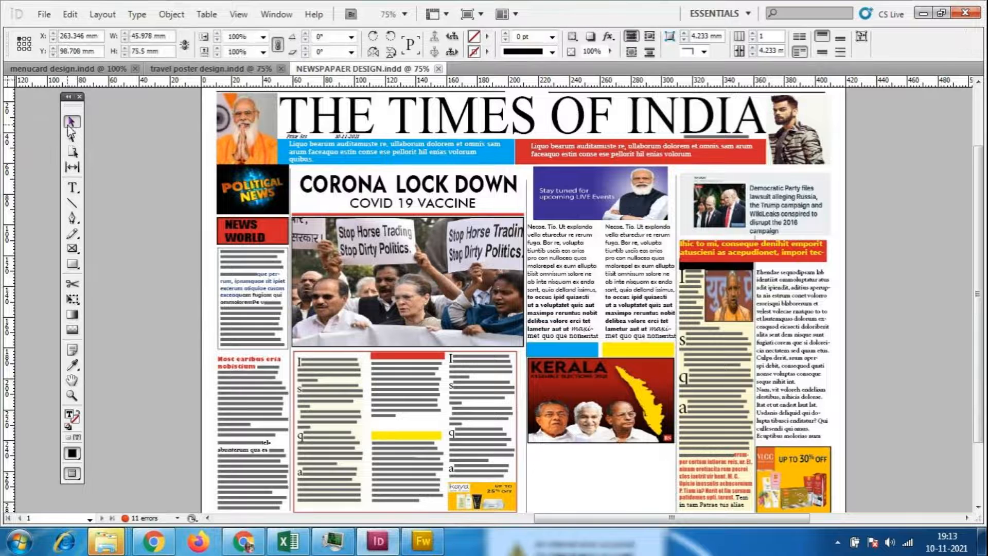
{"action": "left_click", "coordinate": [874, 390]}
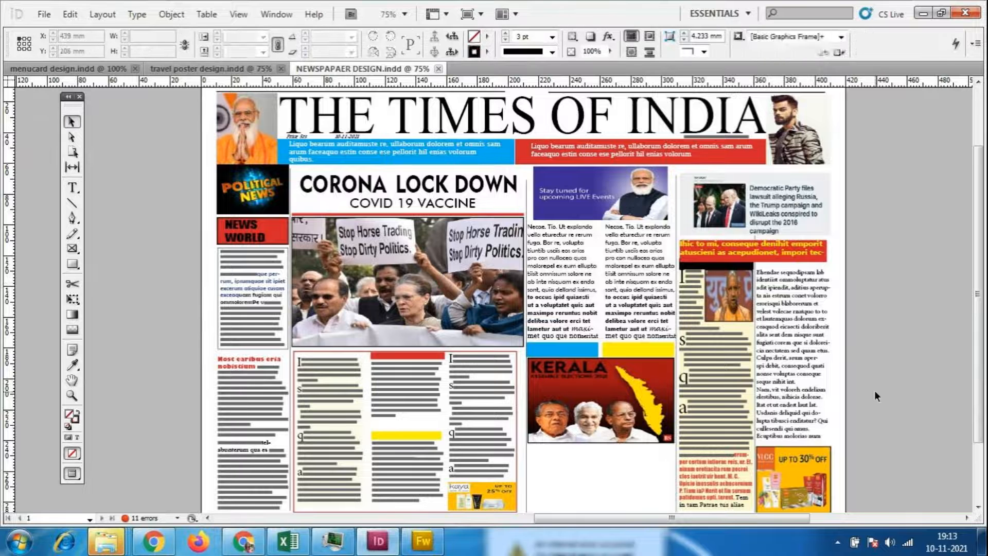
{"action": "key", "text": "ctrl+1"}
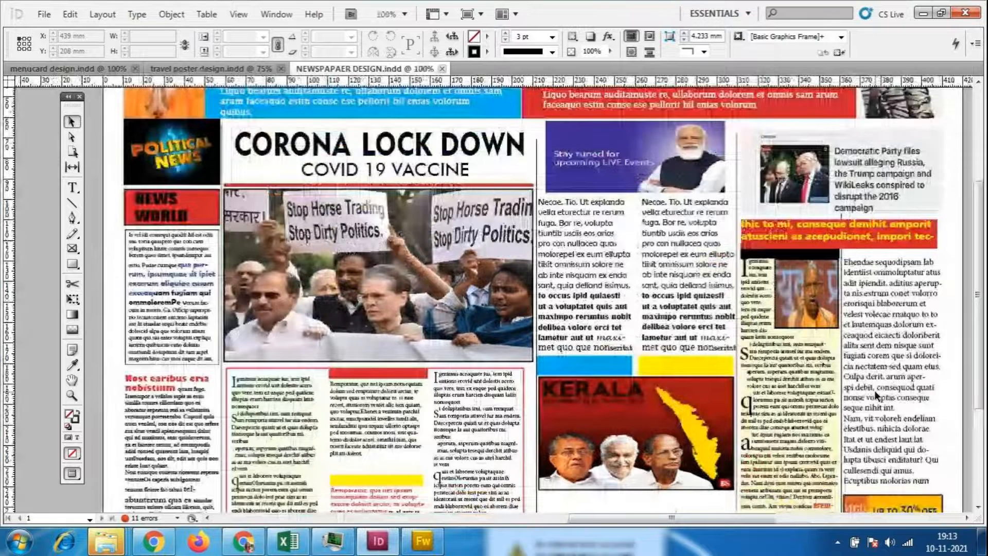
{"action": "left_click", "coordinate": [510, 379]}
{"action": "left_click", "coordinate": [647, 215]}
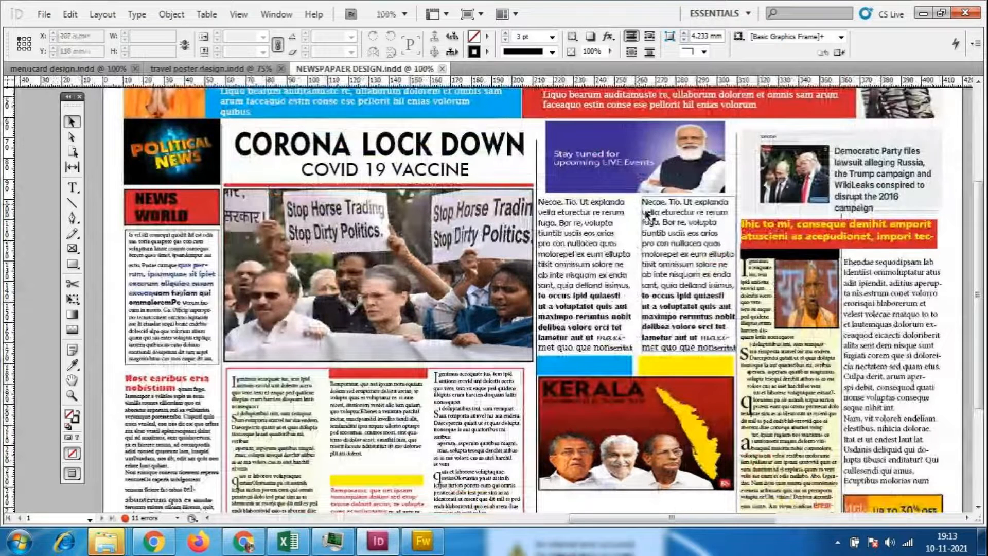
- Examine the masthead and the CORONA LOCK DOWN headline frame close up in preview
{"action": "left_click", "coordinate": [656, 354]}
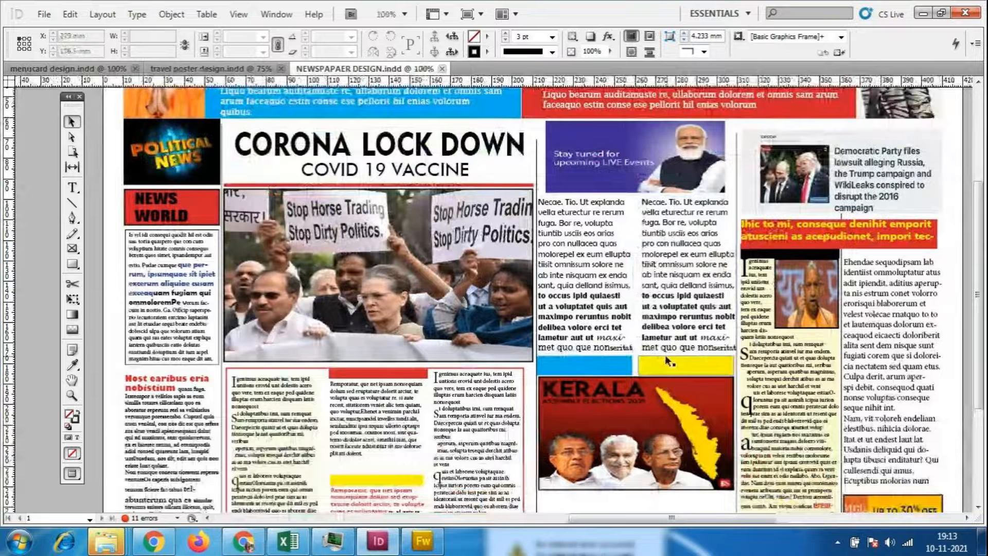
{"action": "scroll", "coordinate": [674, 354], "scroll_direction": "up", "scroll_amount": 1}
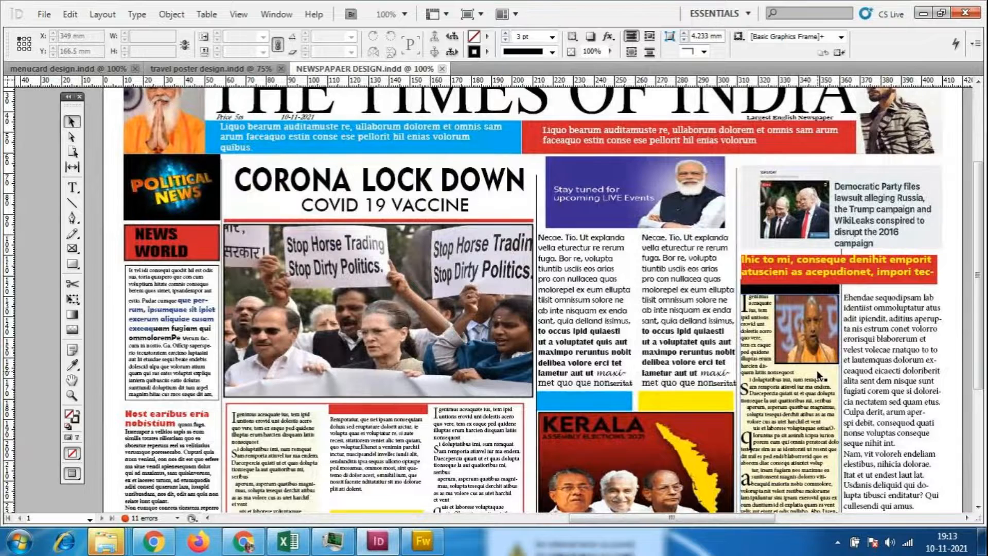
{"action": "key", "text": "ctrl+equal"}
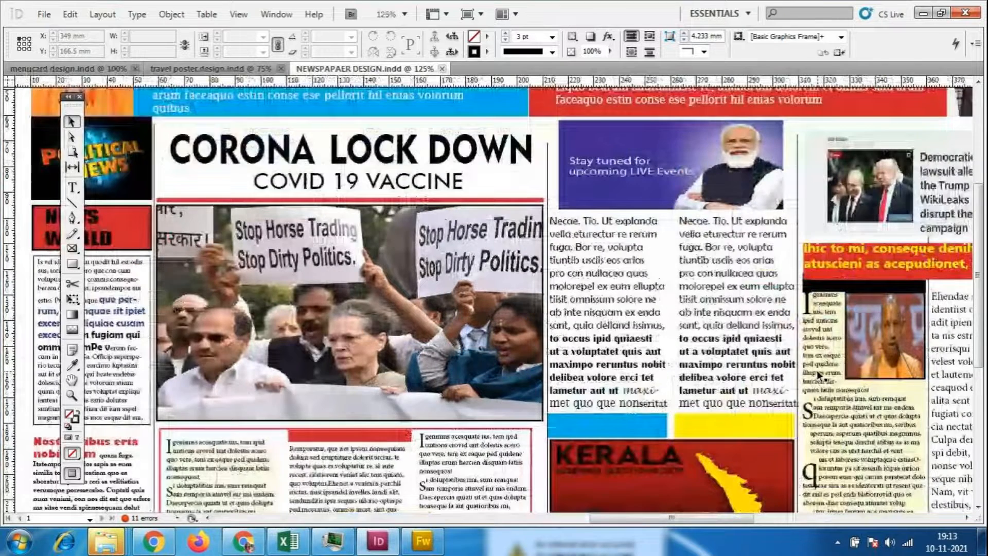
{"action": "scroll", "coordinate": [819, 374], "scroll_direction": "up", "scroll_amount": 2}
{"action": "key", "text": "ctrl+equal"}
{"action": "left_click", "coordinate": [267, 314]}
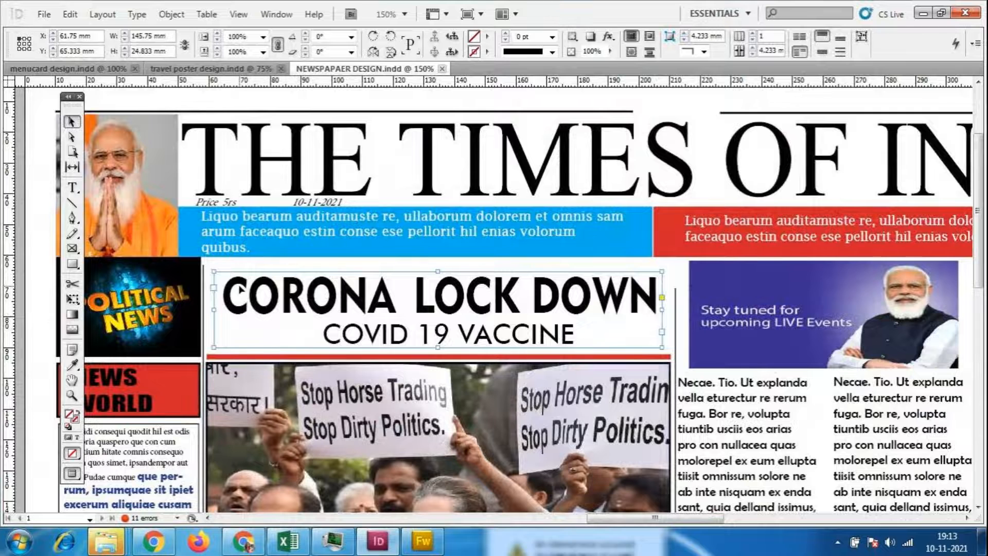
{"action": "scroll", "coordinate": [550, 323], "scroll_direction": "up", "scroll_amount": 1}
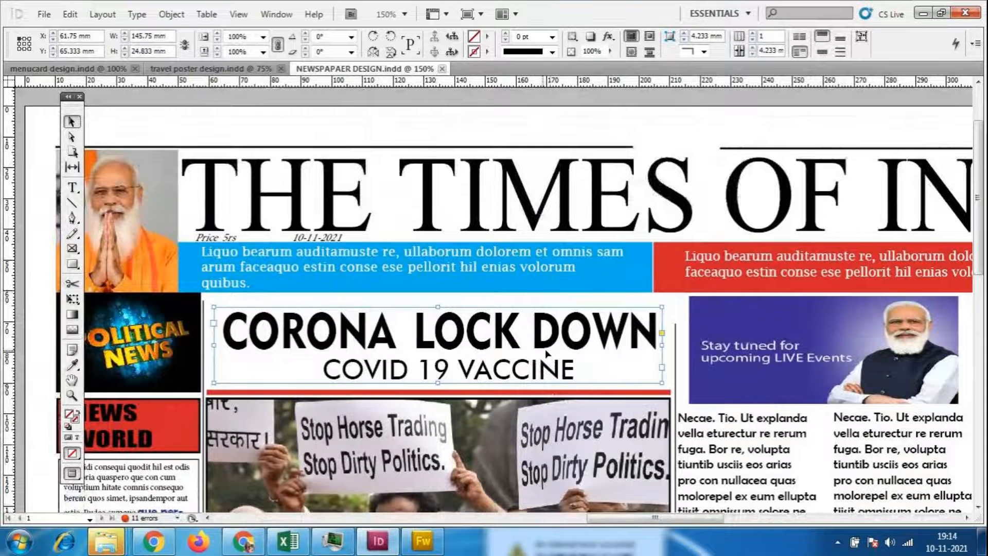
{"action": "left_click", "coordinate": [432, 186]}
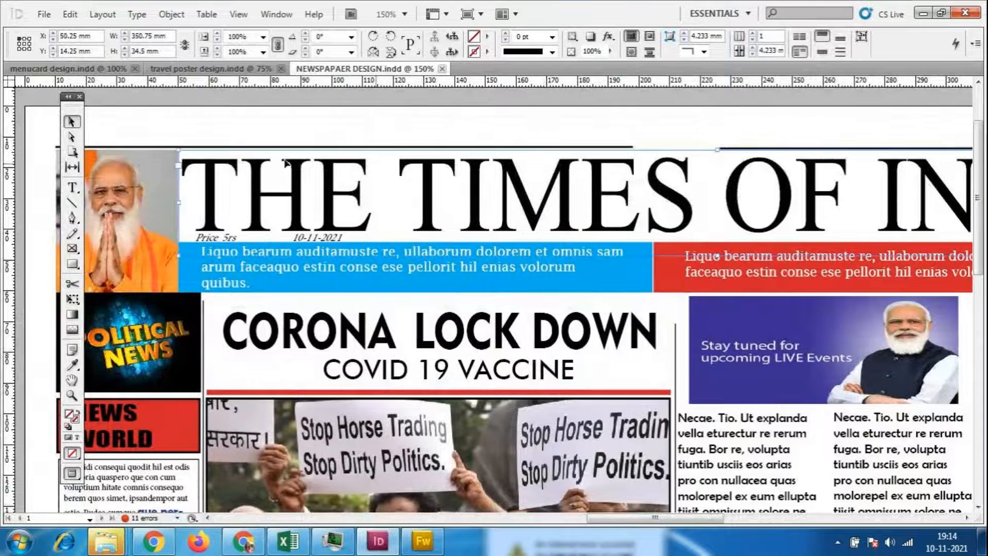
{"action": "mouse_move", "coordinate": [649, 522]}
{"action": "left_mouse_down"}
{"action": "mouse_move", "coordinate": [711, 523]}
{"action": "mouse_move", "coordinate": [664, 524]}
{"action": "left_mouse_up"}
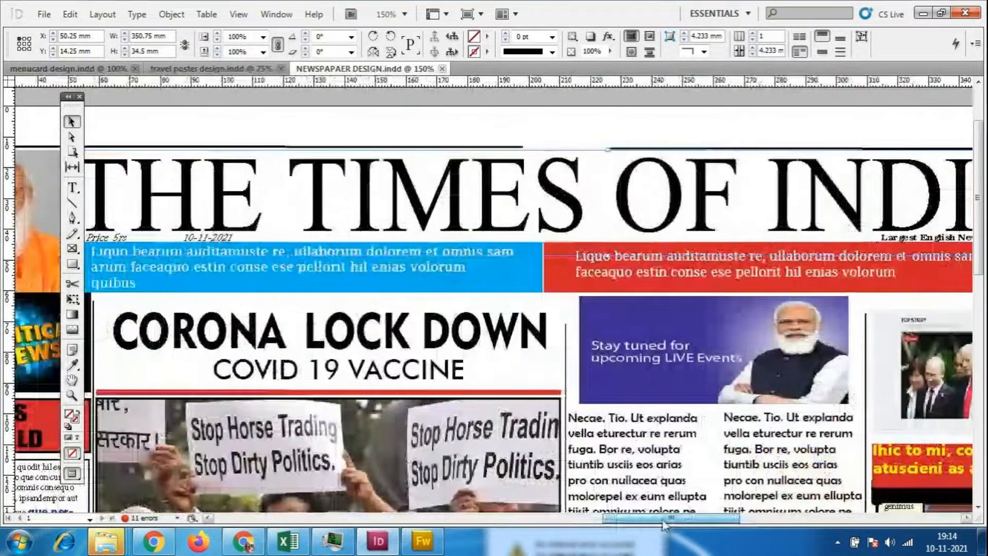
- Check the character formatting of the newspaper title and the CORONA LOCK DOWN headline
{"action": "double_click", "coordinate": [675, 193]}
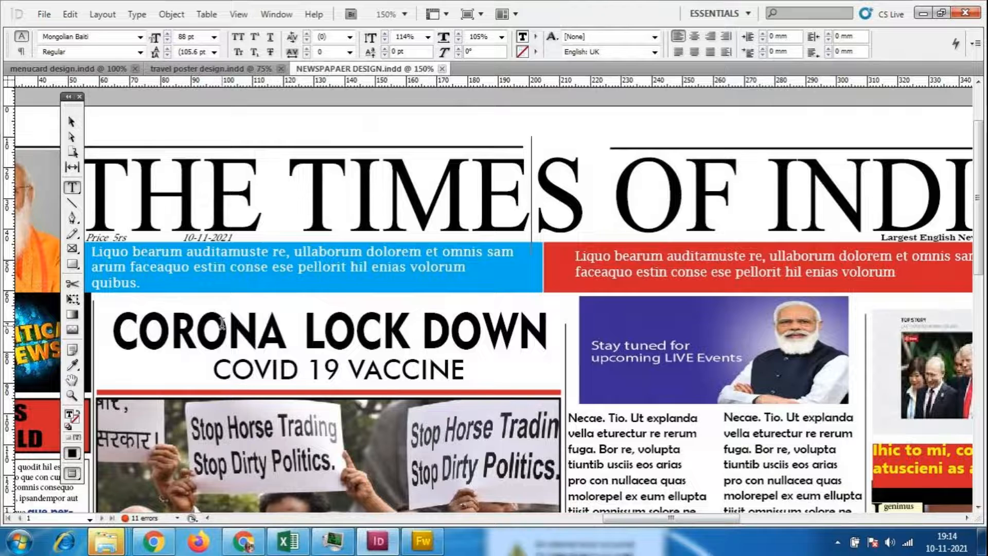
{"action": "left_click", "coordinate": [122, 320]}
{"action": "left_click_drag", "start_coordinate": [122, 320], "coordinate": [546, 355]}
{"action": "left_click", "coordinate": [446, 225]}
{"action": "left_click", "coordinate": [410, 348]}
{"action": "left_click_drag", "start_coordinate": [113, 329], "coordinate": [444, 383]}
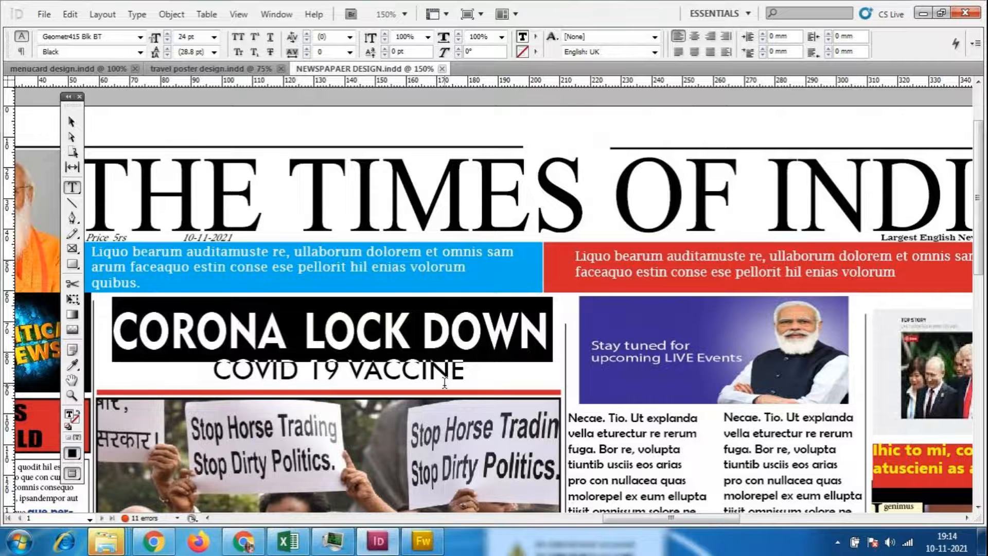
{"action": "left_click", "coordinate": [445, 383]}
{"action": "scroll", "coordinate": [611, 339], "scroll_direction": "down", "scroll_amount": 1}
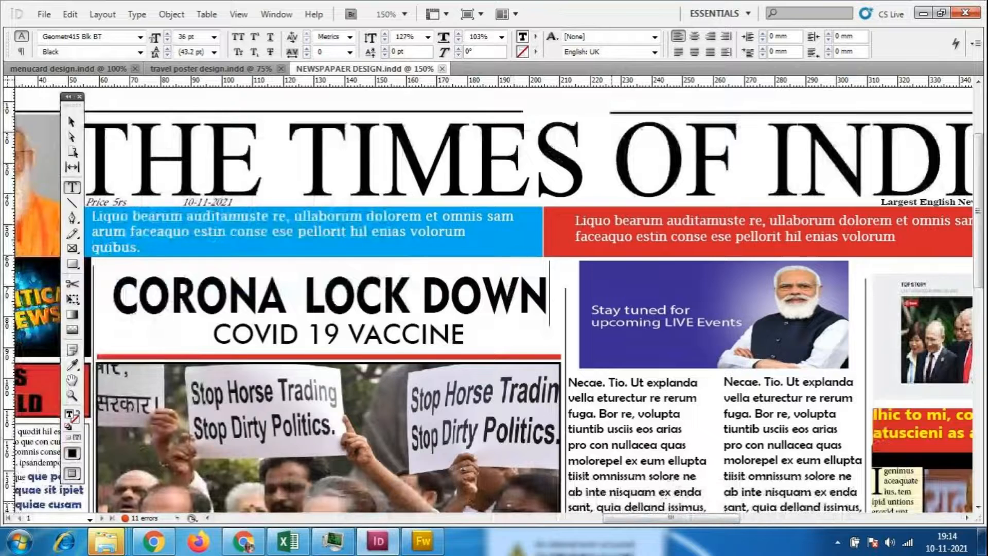
{"action": "mouse_move", "coordinate": [731, 520]}
{"action": "left_mouse_down"}
{"action": "mouse_move", "coordinate": [703, 523]}
{"action": "mouse_move", "coordinate": [720, 522]}
{"action": "left_mouse_up"}
{"action": "left_click", "coordinate": [444, 298]}
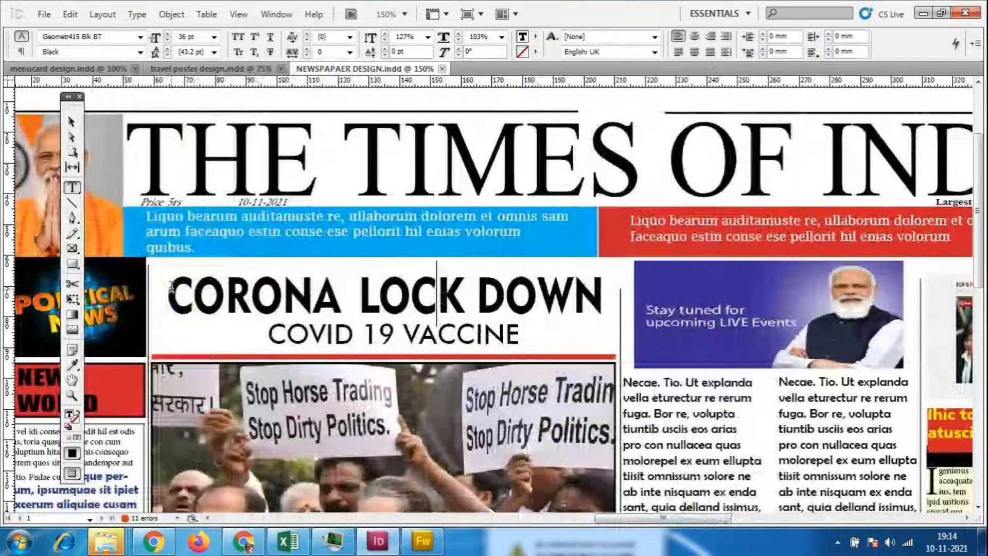
{"action": "left_click_drag", "start_coordinate": [171, 291], "coordinate": [571, 334]}
{"action": "left_click", "coordinate": [504, 297]}
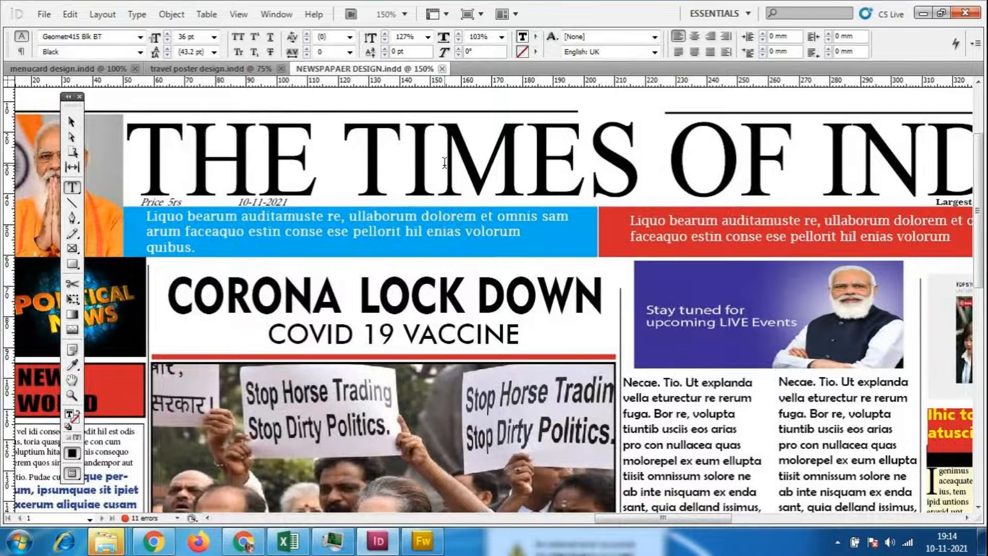
- Compare the fonts and sizes of the main headline, the COVID 19 VACCINE subheading and the article under NEWS WORLD
{"action": "scroll", "coordinate": [444, 163], "scroll_direction": "down", "scroll_amount": 3}
{"action": "triple_click", "coordinate": [518, 259]}
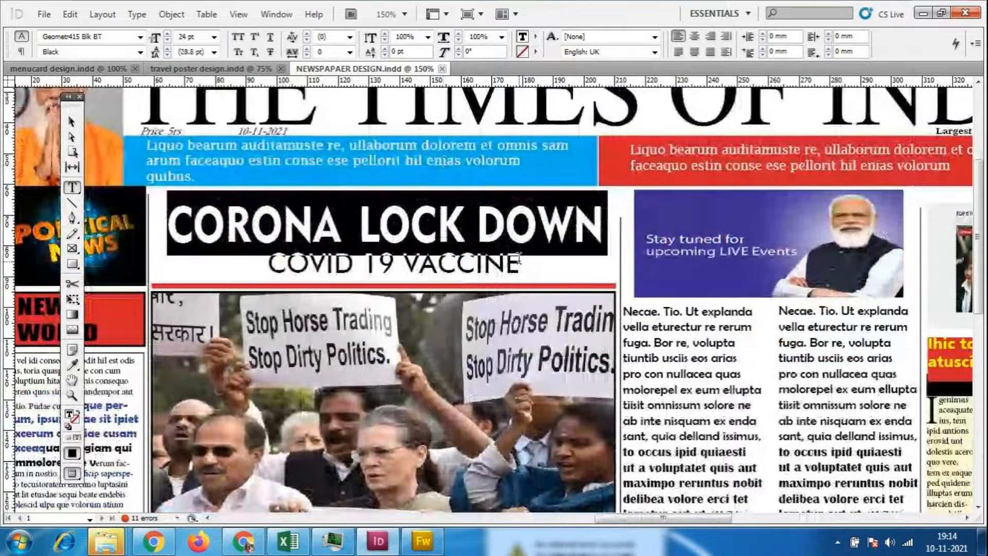
{"action": "left_click", "coordinate": [208, 208]}
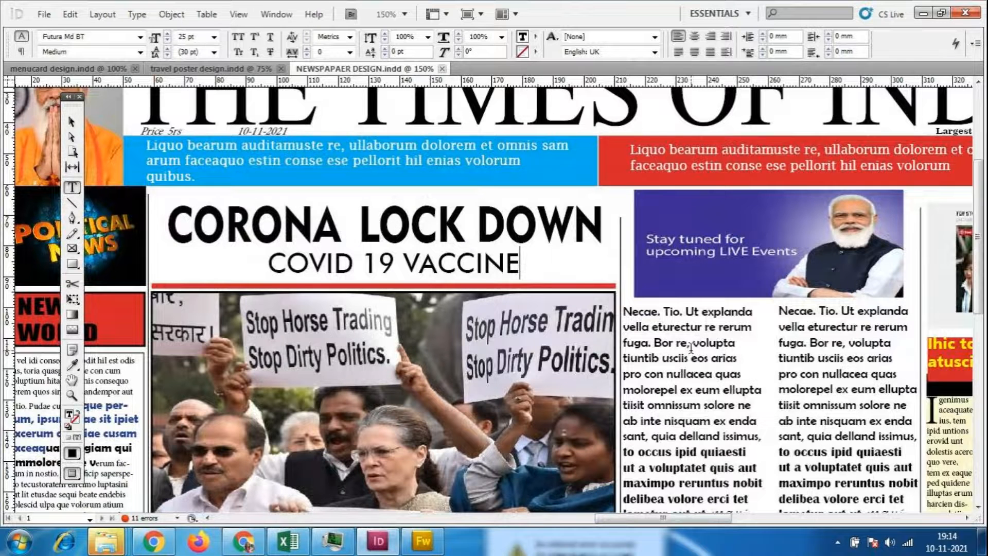
{"action": "left_click", "coordinate": [114, 372]}
{"action": "left_click", "coordinate": [74, 366]}
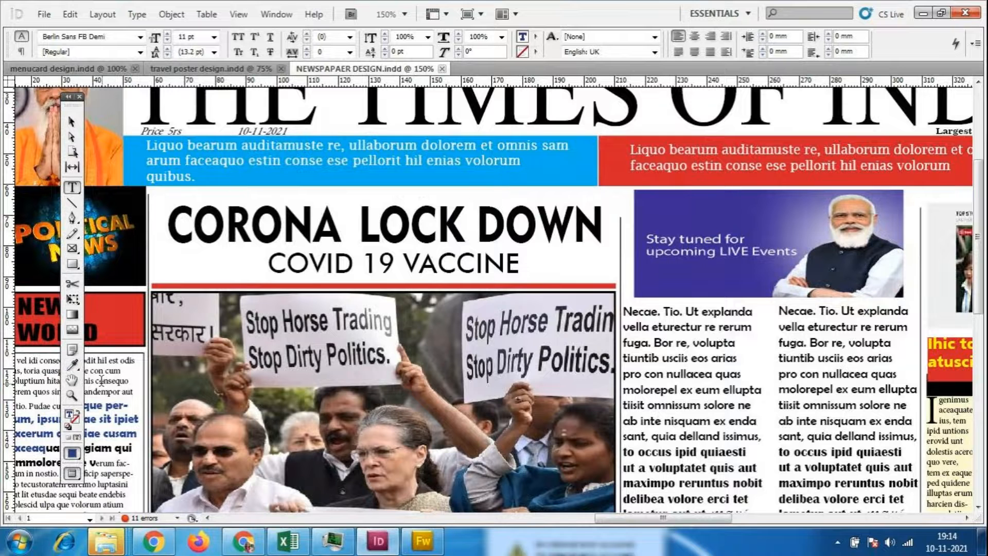
{"action": "left_click_drag", "start_coordinate": [183, 231], "coordinate": [505, 232]}
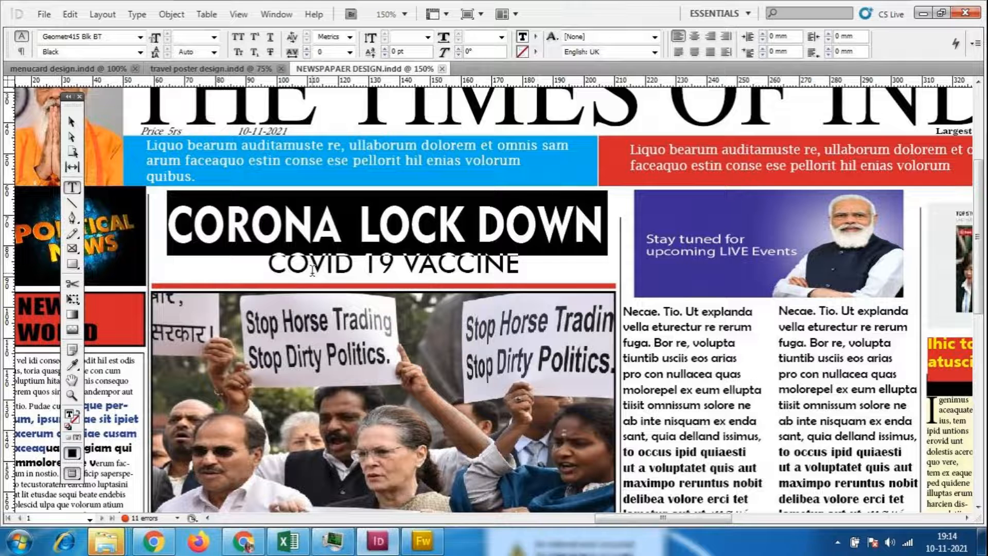
{"action": "left_click", "coordinate": [517, 284]}
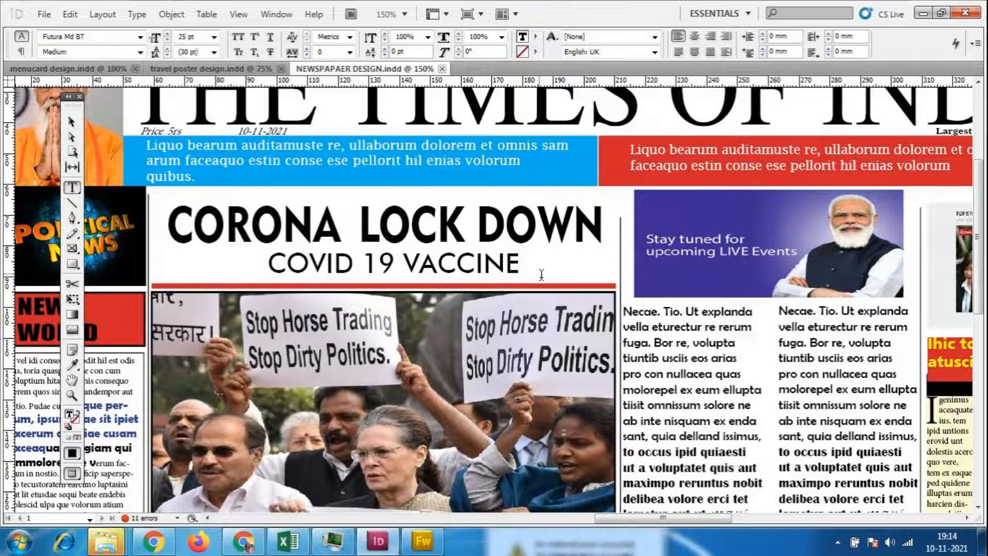
- Examine the front page layout from the masthead down to the bottom adverts, including the empty area below the Kerala picture
{"action": "left_click_drag", "start_coordinate": [651, 519], "coordinate": [632, 518]}
{"action": "left_click", "coordinate": [524, 224]}
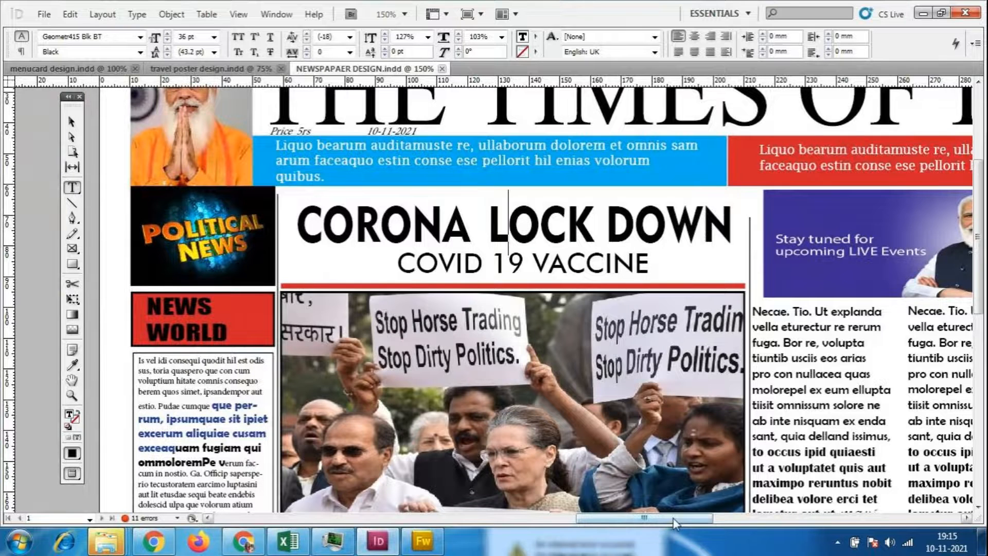
{"action": "left_click_drag", "start_coordinate": [675, 523], "coordinate": [702, 523]}
{"action": "left_click_drag", "start_coordinate": [630, 521], "coordinate": [651, 524]}
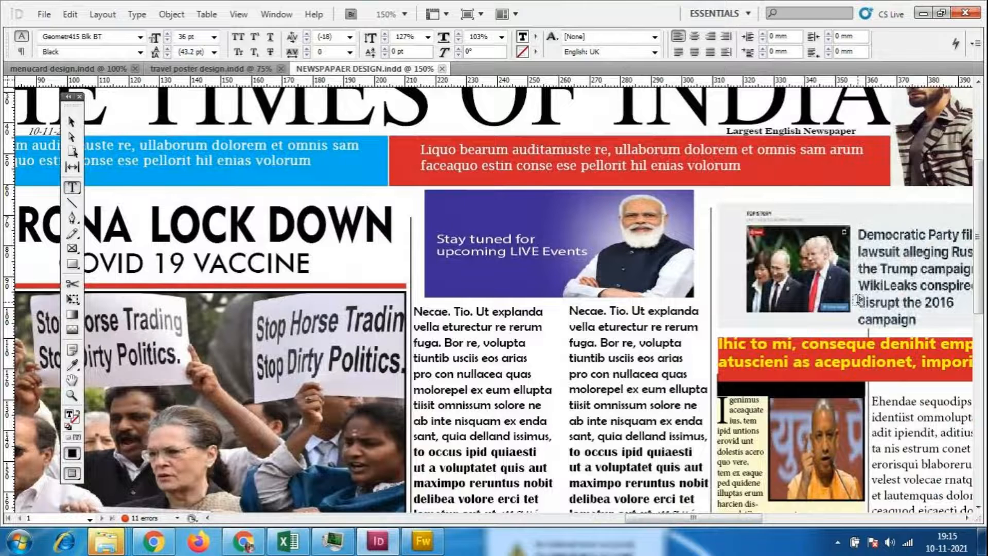
{"action": "key", "text": "ctrl+minus"}
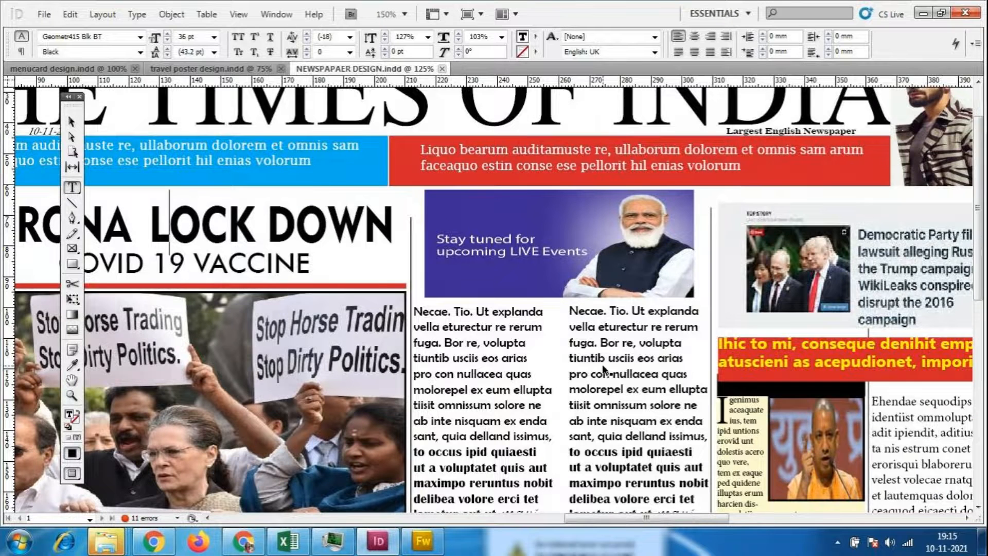
{"action": "key", "text": "ctrl+minus"}
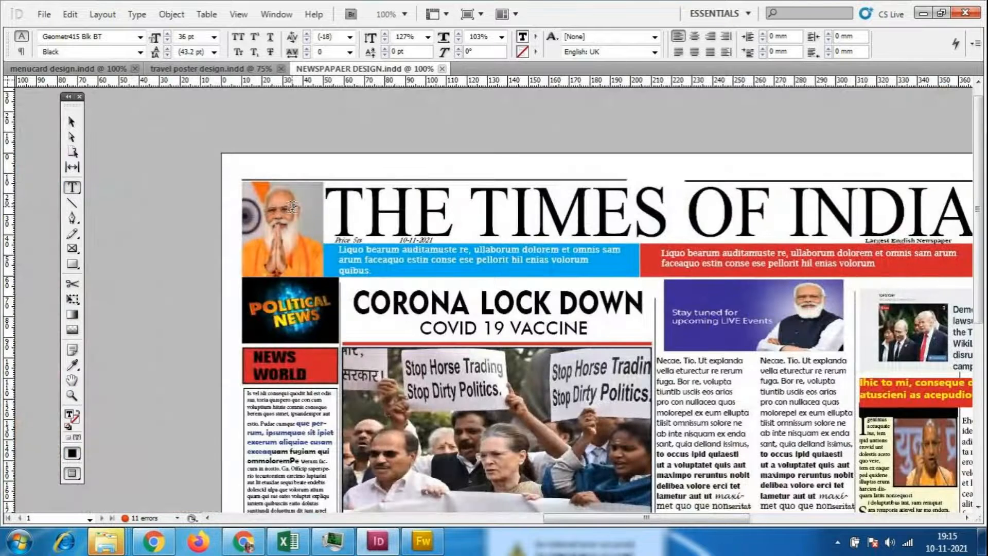
{"action": "left_click_drag", "start_coordinate": [714, 518], "coordinate": [759, 521]}
{"action": "scroll", "coordinate": [738, 355], "scroll_direction": "down", "scroll_amount": 2}
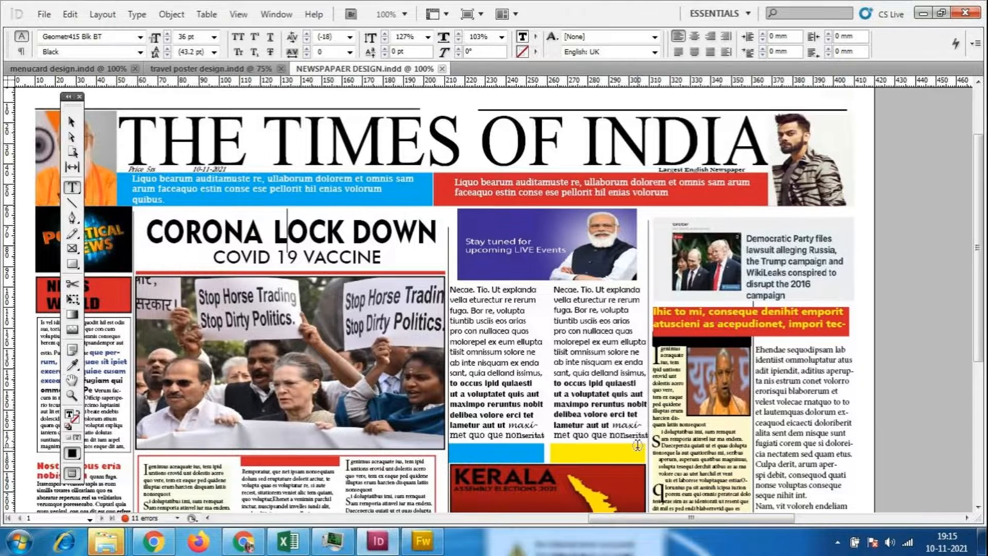
{"action": "scroll", "coordinate": [724, 295], "scroll_direction": "down", "scroll_amount": 1}
{"action": "scroll", "coordinate": [724, 294], "scroll_direction": "down", "scroll_amount": 2}
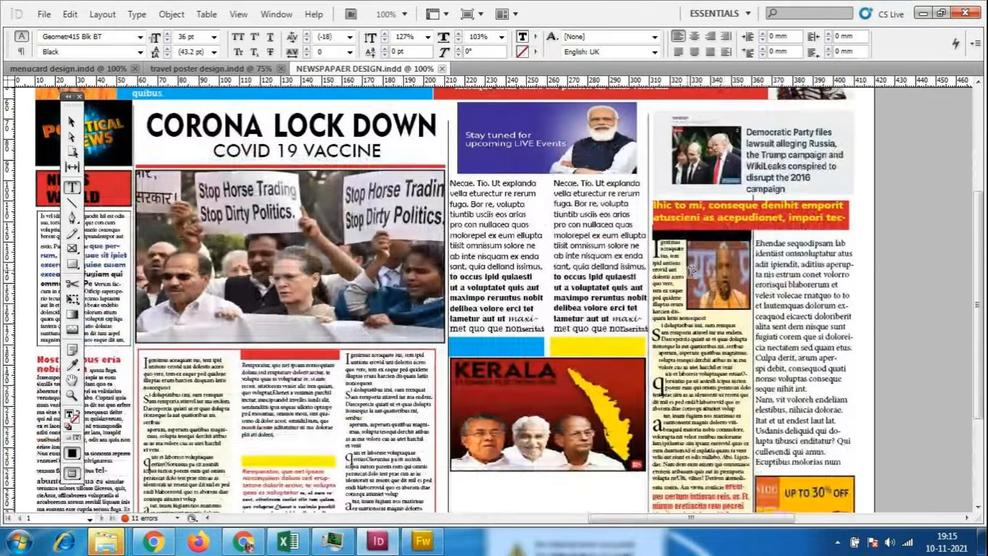
{"action": "scroll", "coordinate": [874, 290], "scroll_direction": "down", "scroll_amount": 2}
{"action": "scroll", "coordinate": [553, 394], "scroll_direction": "down", "scroll_amount": 2}
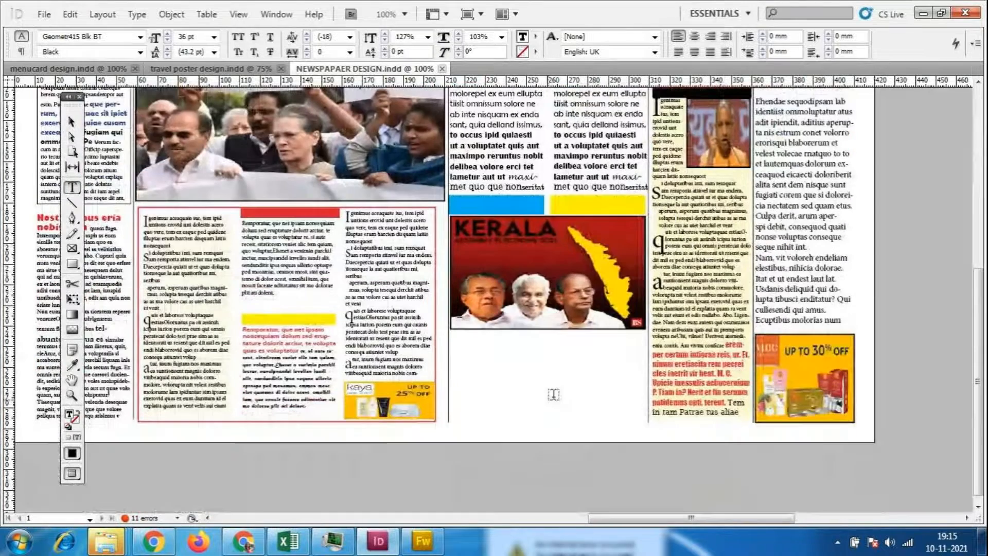
{"action": "scroll", "coordinate": [725, 357], "scroll_direction": "left", "scroll_amount": 6}
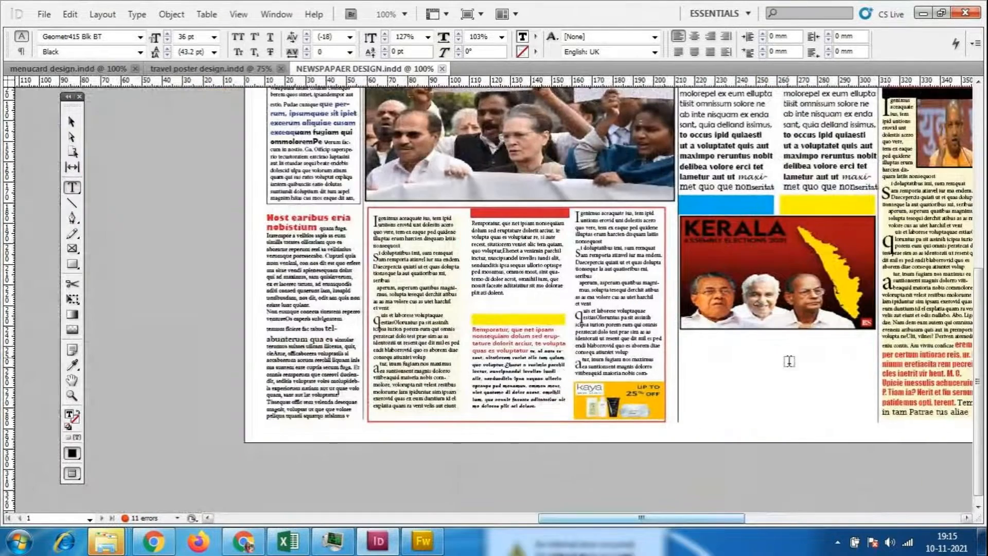
{"action": "scroll", "coordinate": [728, 519], "scroll_direction": "right", "scroll_amount": 4}
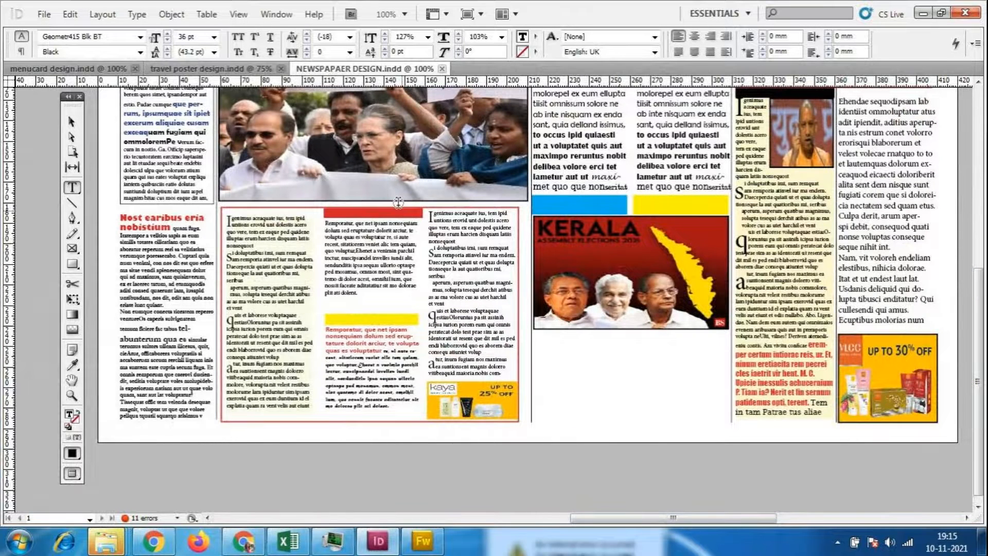
{"action": "scroll", "coordinate": [623, 298], "scroll_direction": "up", "scroll_amount": 3}
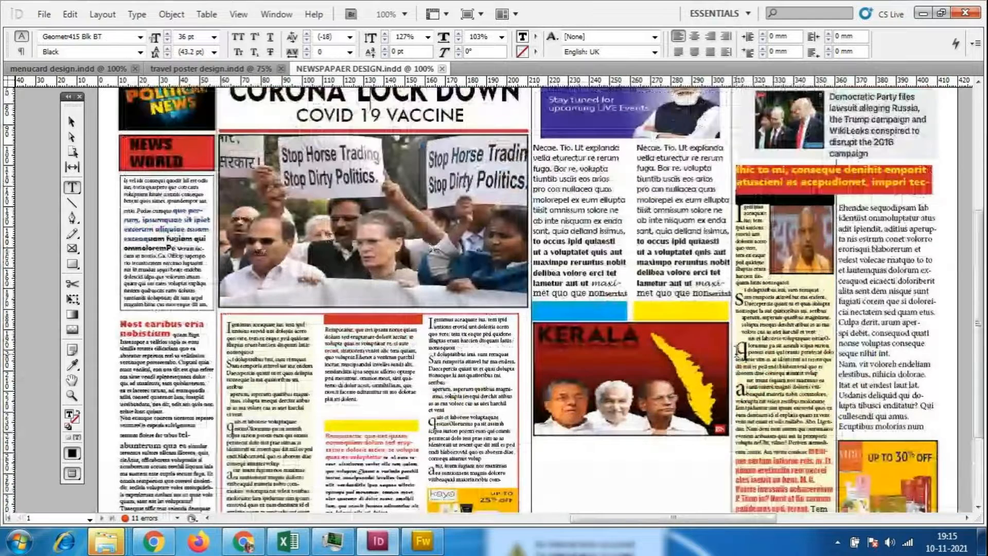
{"action": "scroll", "coordinate": [739, 350], "scroll_direction": "up", "scroll_amount": 3}
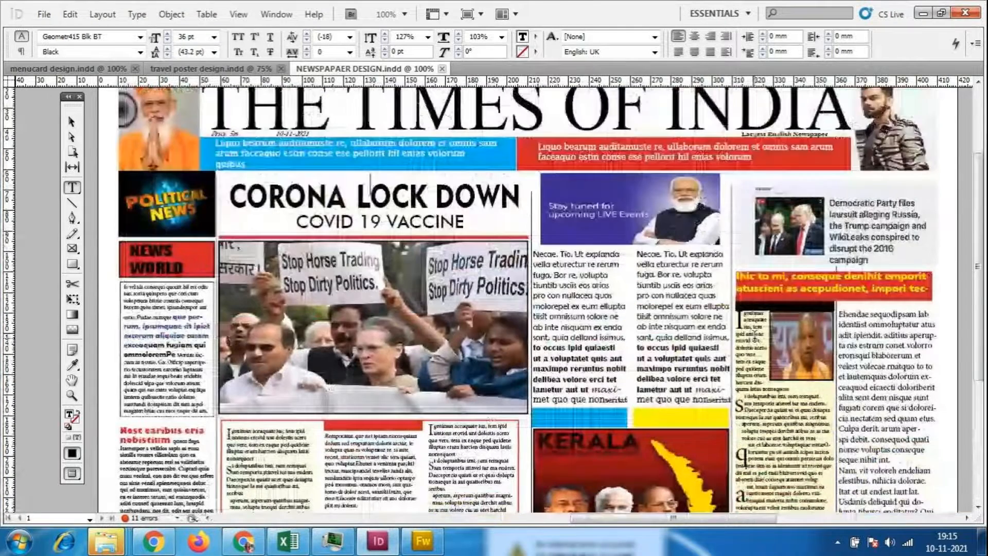
{"action": "scroll", "coordinate": [853, 350], "scroll_direction": "up", "scroll_amount": 2}
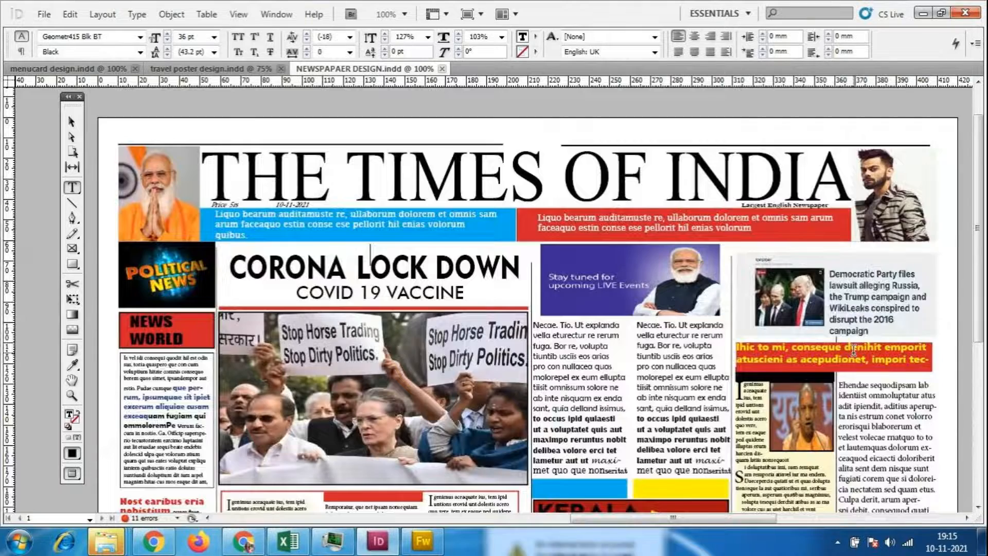
{"action": "scroll", "coordinate": [853, 350], "scroll_direction": "down", "scroll_amount": 2}
{"action": "scroll", "coordinate": [854, 349], "scroll_direction": "down", "scroll_amount": 3}
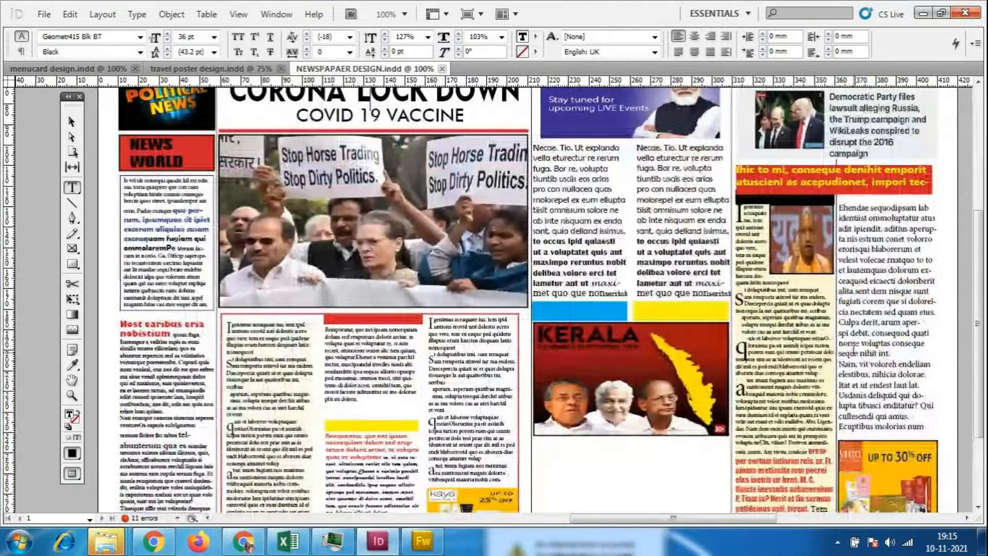
{"action": "scroll", "coordinate": [853, 350], "scroll_direction": "up", "scroll_amount": 1}
{"action": "scroll", "coordinate": [851, 349], "scroll_direction": "down", "scroll_amount": 3}
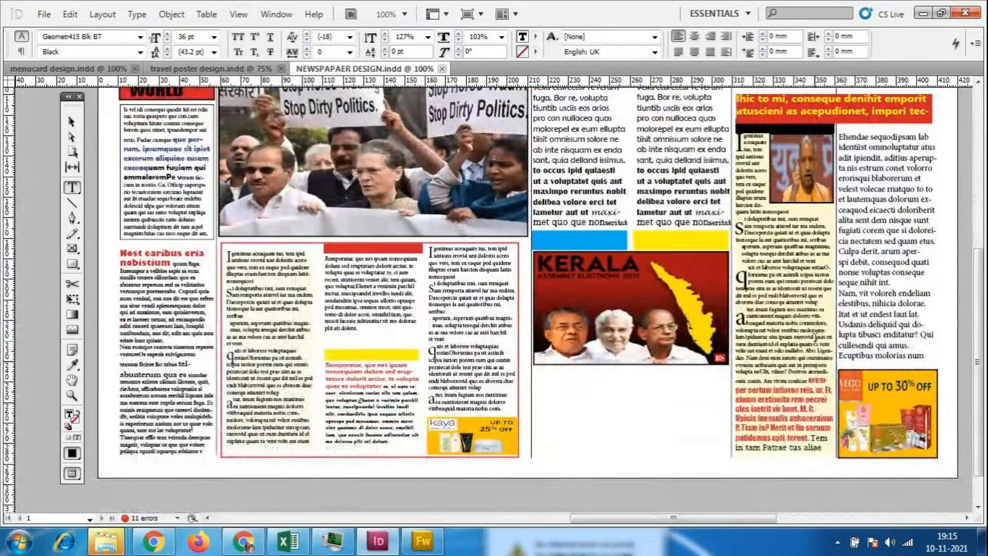
- Switch the screen mode back to Normal to show the guides and frame edges around the empty columns below the Kerala picture
{"action": "left_click", "coordinate": [238, 16]}
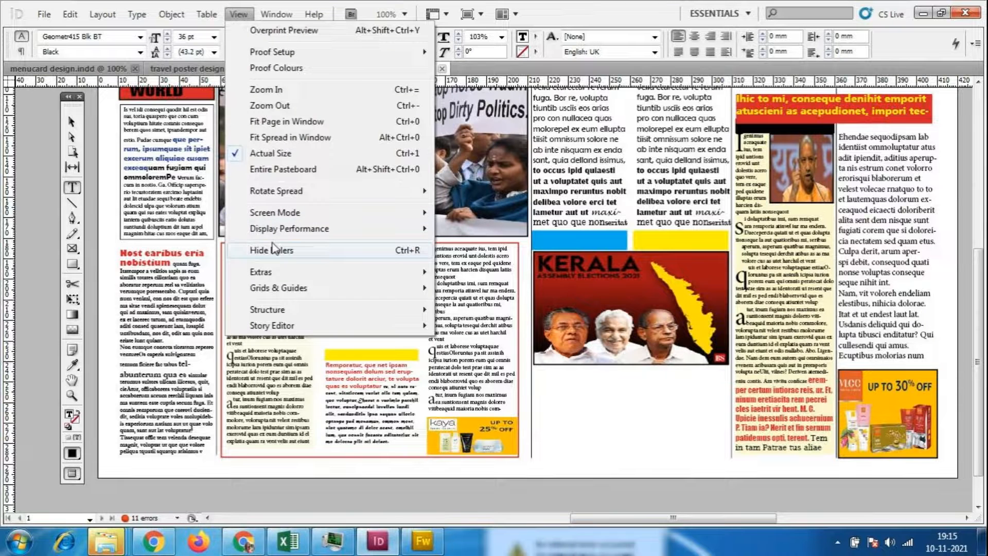
{"action": "mouse_move", "coordinate": [279, 219]}
{"action": "left_click", "coordinate": [469, 213]}
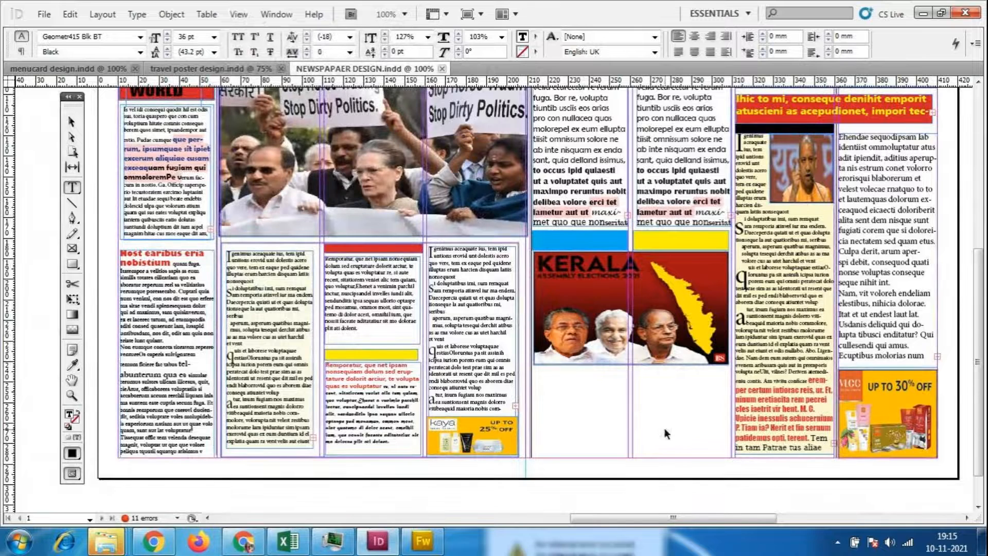
{"action": "key", "text": "ctrl+equal"}
{"action": "key", "text": "ctrl+equal"}
{"action": "key", "text": "ctrl+equal"}
{"action": "key", "text": "ctrl+equal"}
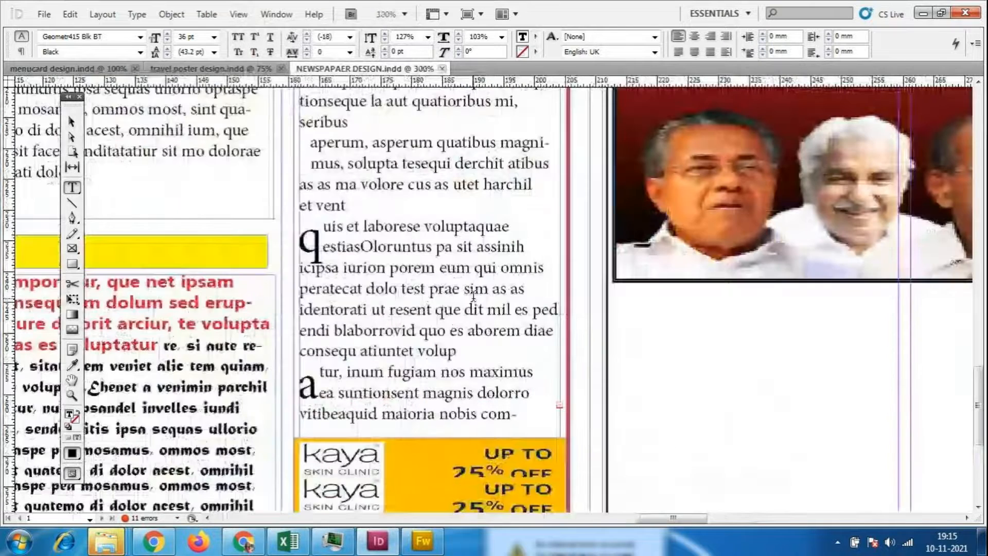
{"action": "left_click_drag", "start_coordinate": [656, 517], "coordinate": [682, 521]}
{"action": "scroll", "coordinate": [364, 271], "scroll_direction": "down", "scroll_amount": 3}
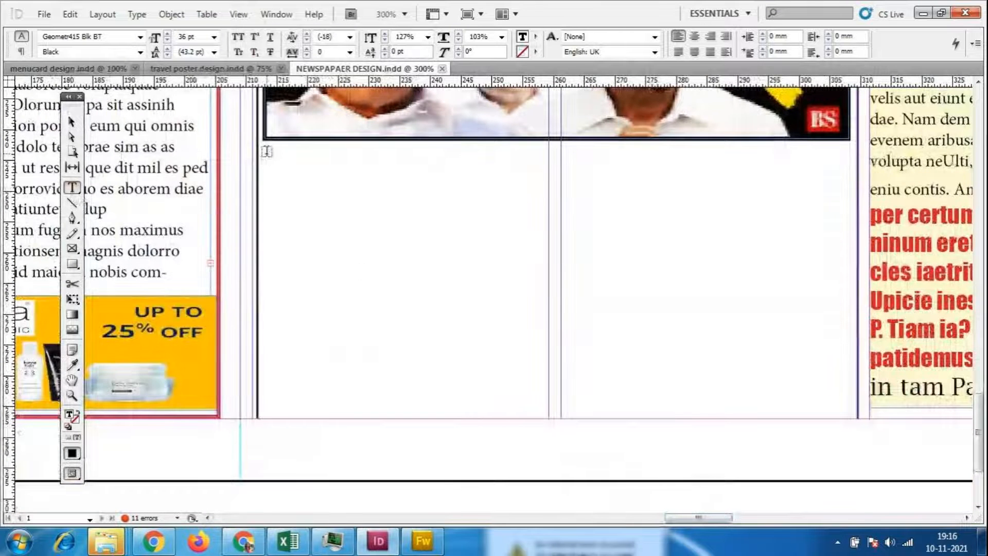
- Draw a text frame about 44 by 42 mm in the first empty column below the Kerala picture
{"action": "left_click_drag", "start_coordinate": [265, 153], "coordinate": [538, 415]}
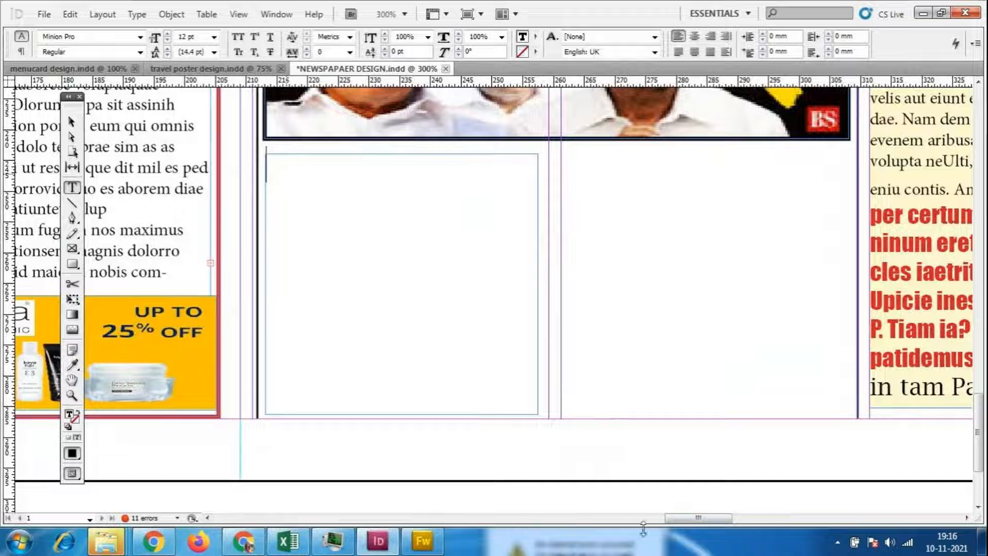
- Switch to photo.png in Fireworks and examine how the reference newspaper lays out its short articles, headlines and columns, then return to InDesign
{"action": "left_click", "coordinate": [423, 541]}
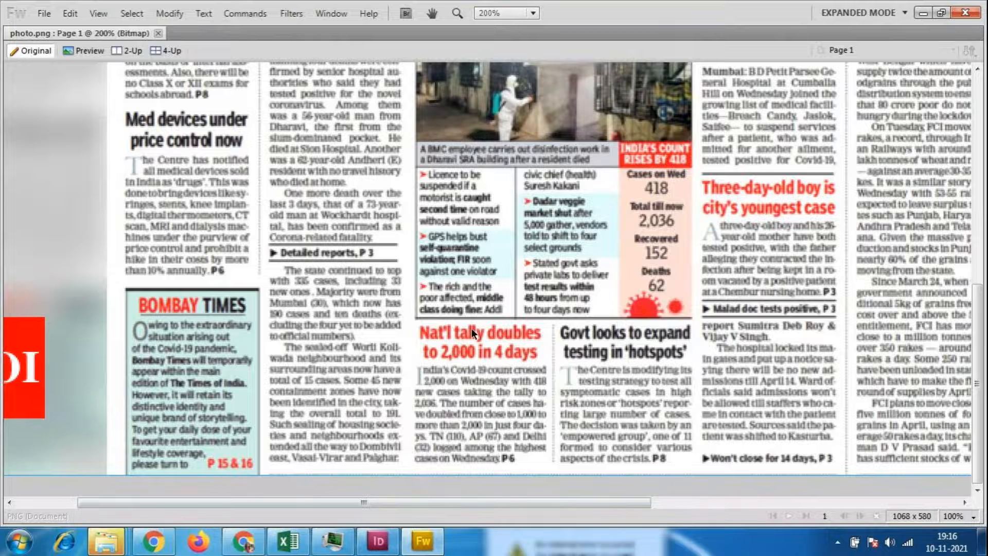
{"action": "left_click_drag", "start_coordinate": [599, 502], "coordinate": [844, 505]}
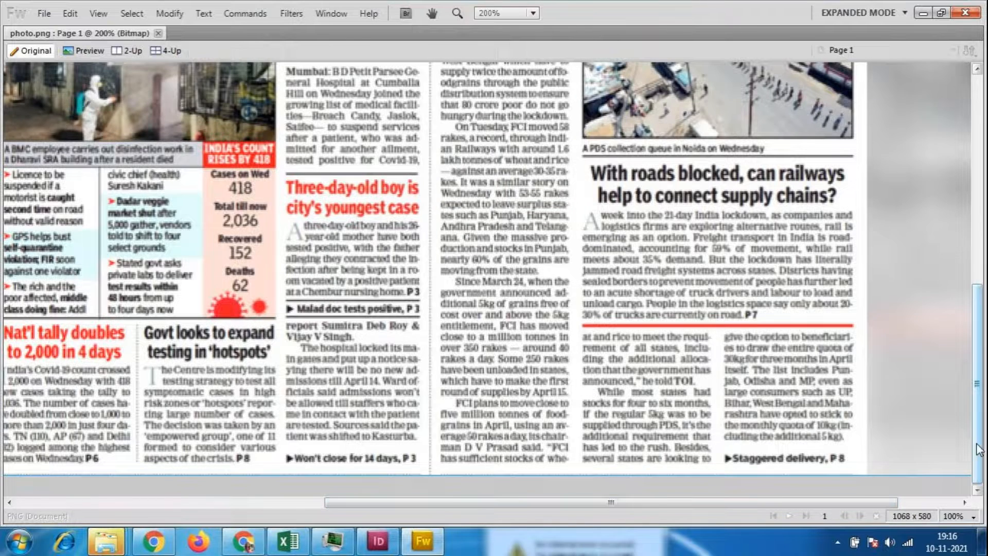
{"action": "left_click_drag", "start_coordinate": [979, 449], "coordinate": [982, 311]}
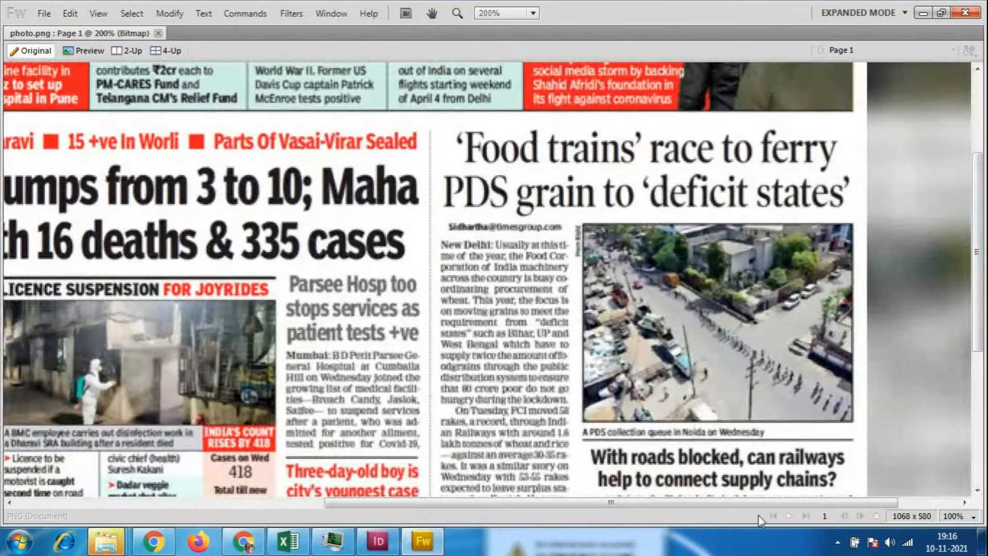
{"action": "left_click_drag", "start_coordinate": [756, 503], "coordinate": [567, 509]}
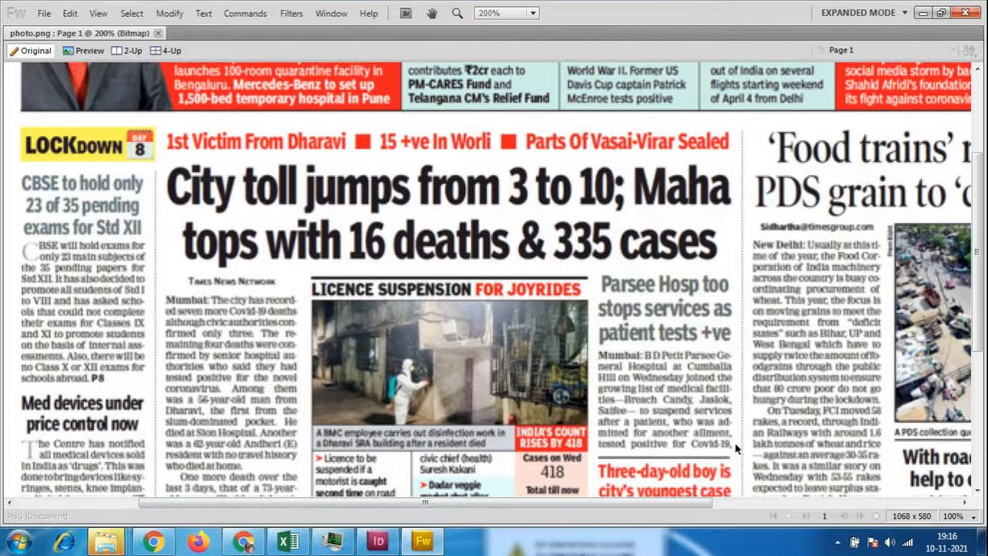
{"action": "scroll", "coordinate": [734, 443], "scroll_direction": "down", "scroll_amount": 3}
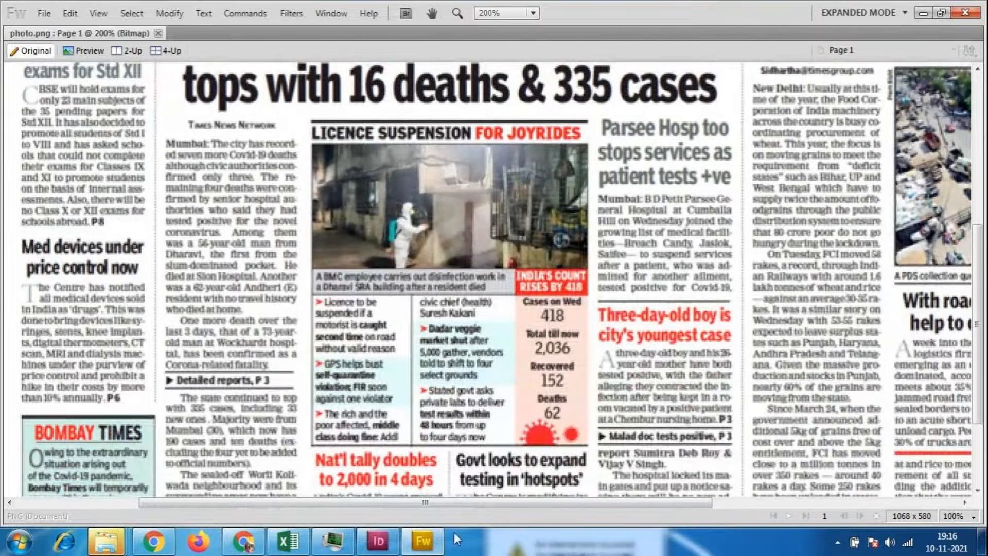
{"action": "scroll", "coordinate": [591, 287], "scroll_direction": "down", "scroll_amount": 2}
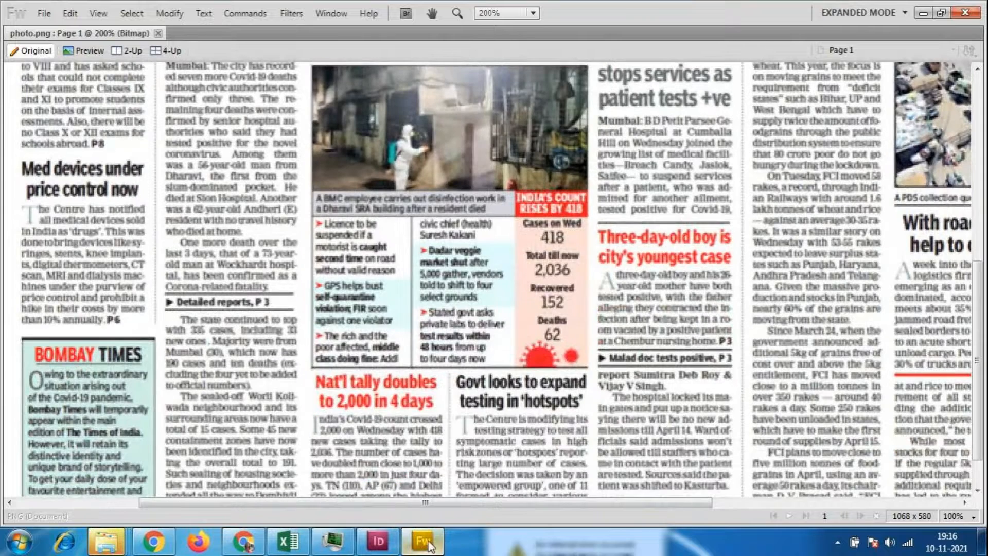
{"action": "left_click", "coordinate": [378, 541]}
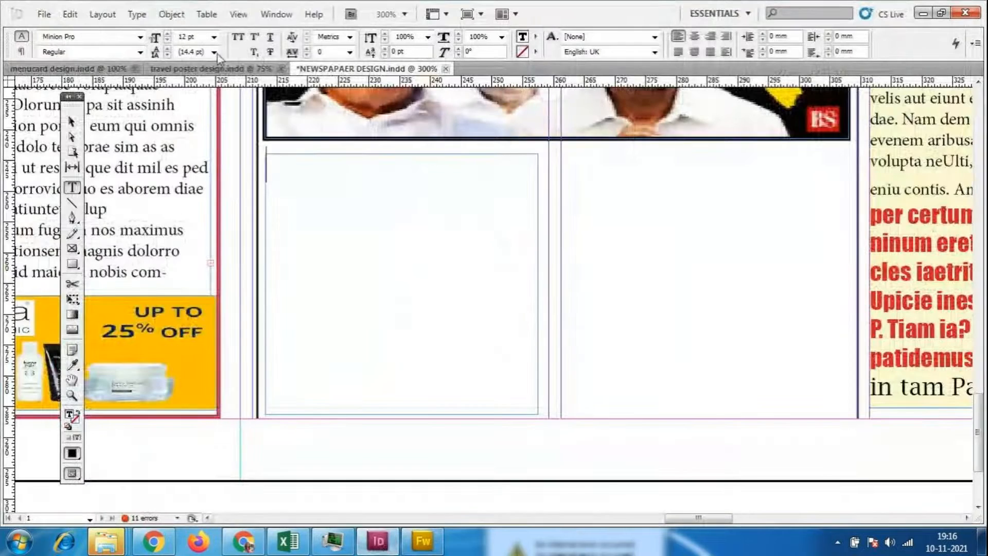
{"action": "left_click", "coordinate": [193, 40]}
{"action": "type", "text": "9"}
{"action": "key", "text": "Return"}
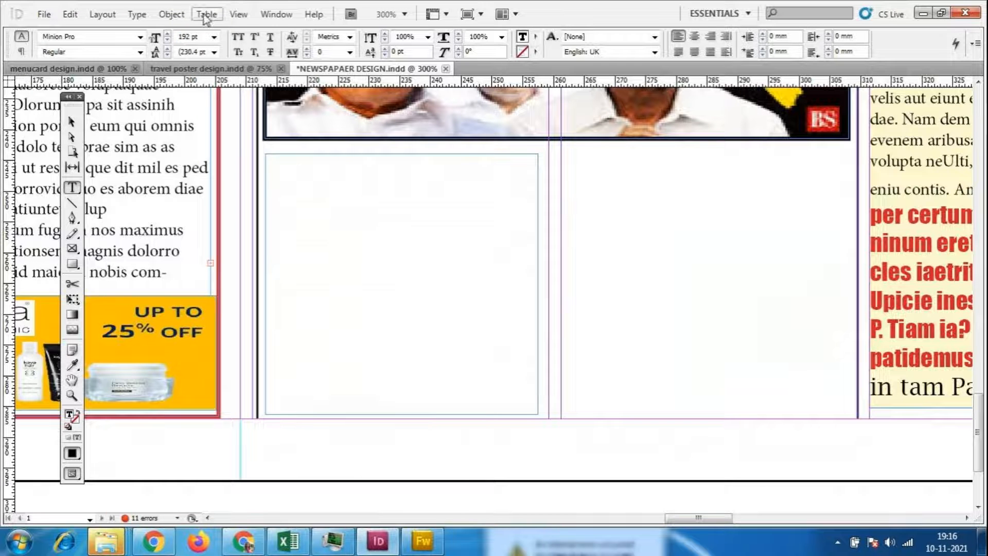
{"action": "left_click", "coordinate": [137, 15]}
{"action": "left_click", "coordinate": [173, 445]}
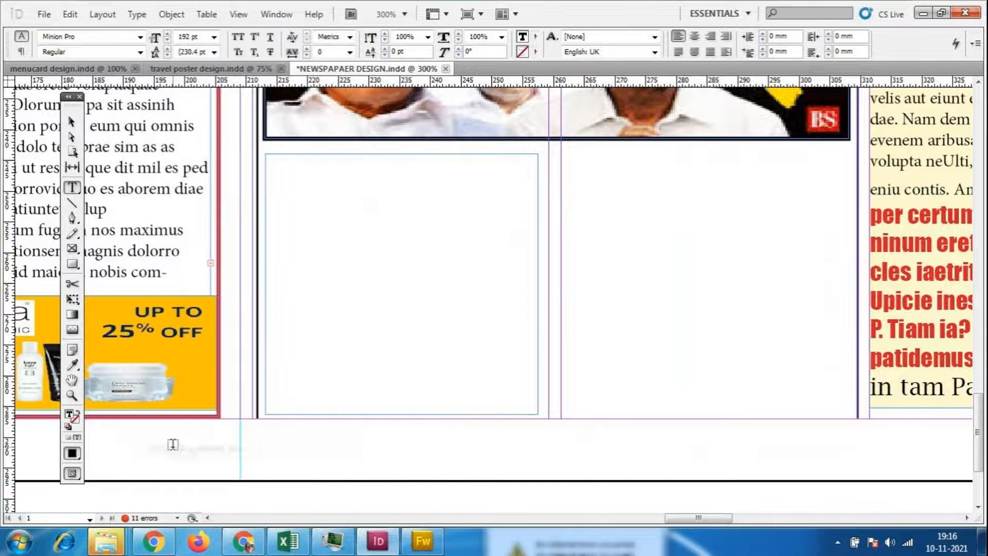
{"action": "key", "text": "Escape"}
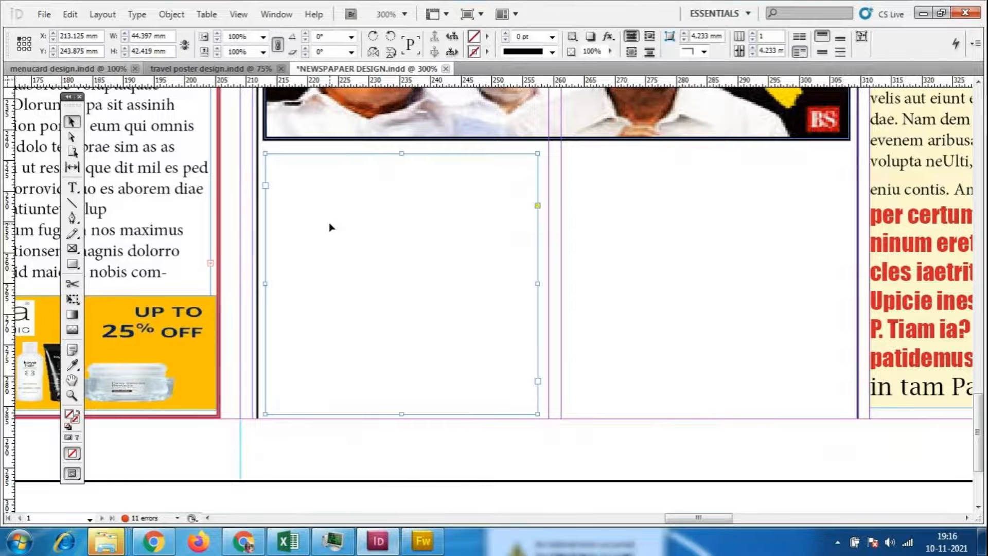
{"action": "left_click", "coordinate": [137, 15]}
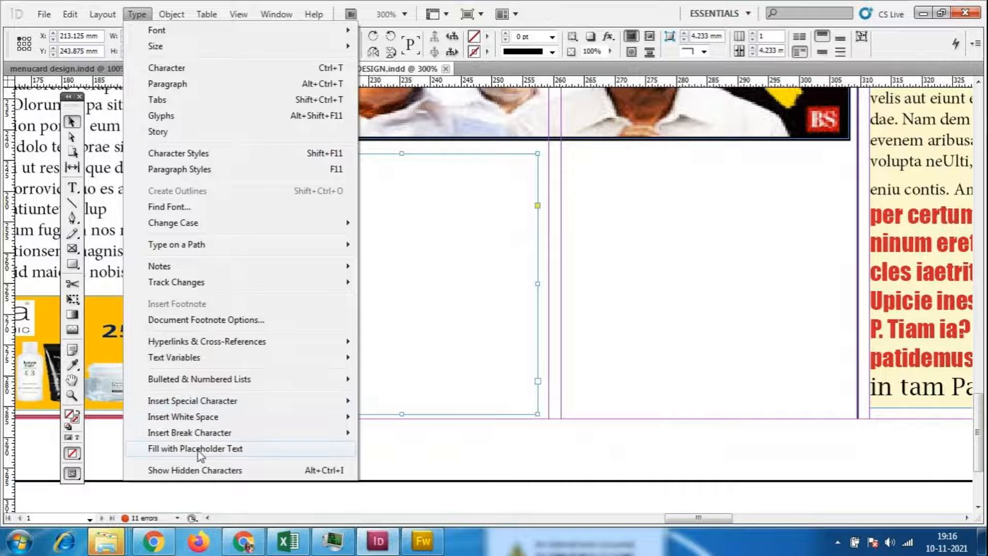
{"action": "left_click", "coordinate": [177, 446]}
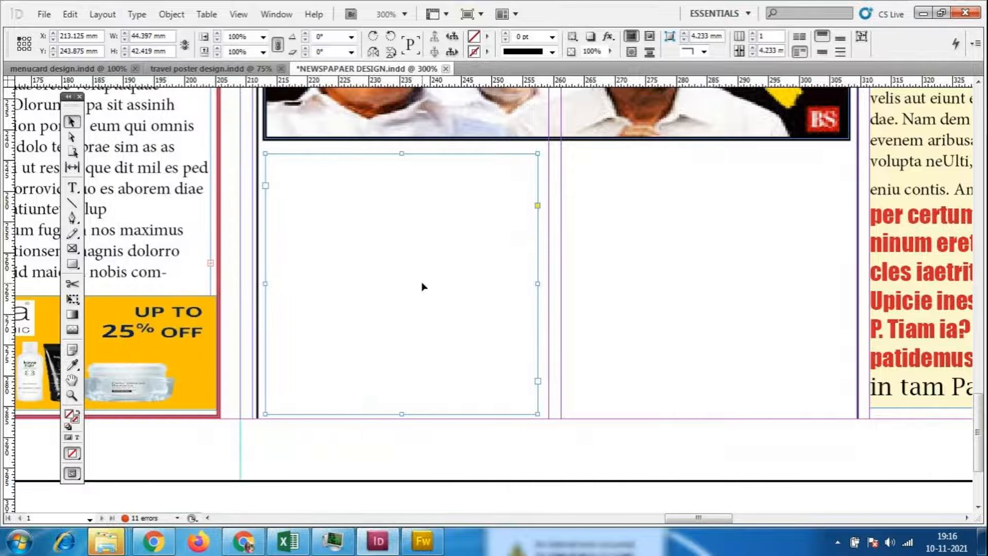
{"action": "key", "text": "Delete"}
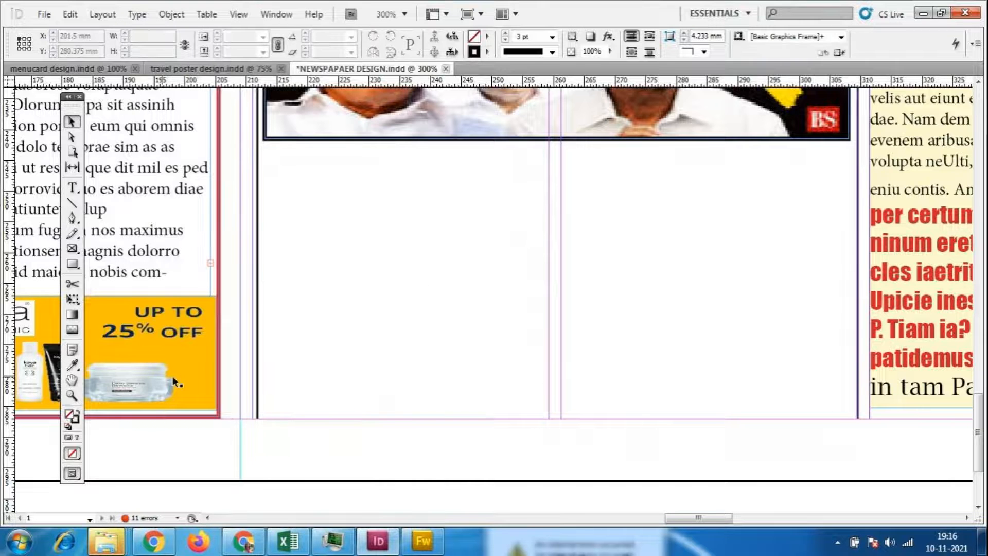
- Draw a text frame filling the first empty column below the Kerala picture and fill it with 9 pt placeholder text
{"action": "key", "text": "t"}
{"action": "left_click_drag", "start_coordinate": [265, 150], "coordinate": [537, 414]}
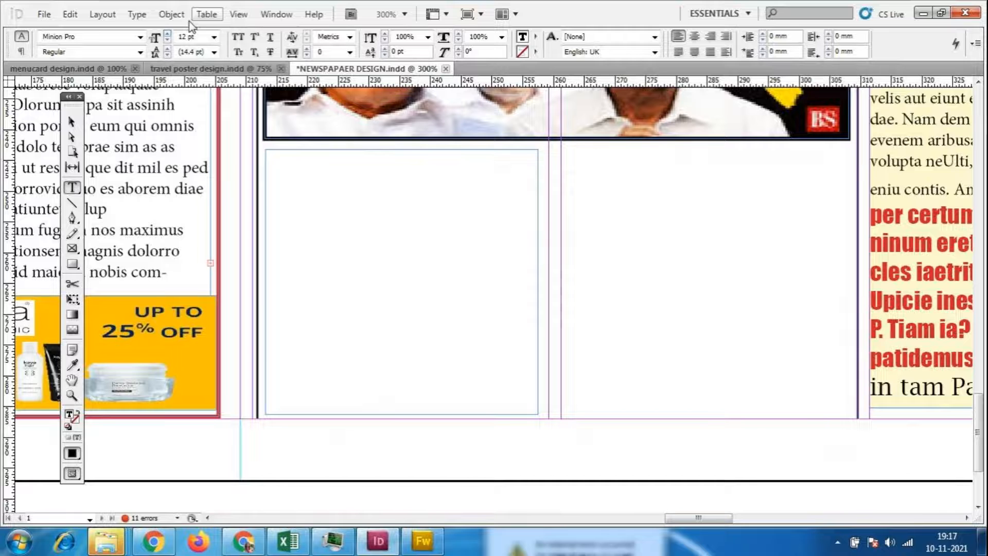
{"action": "triple_click", "coordinate": [187, 36]}
{"action": "type", "text": "9"}
{"action": "left_click", "coordinate": [137, 14]}
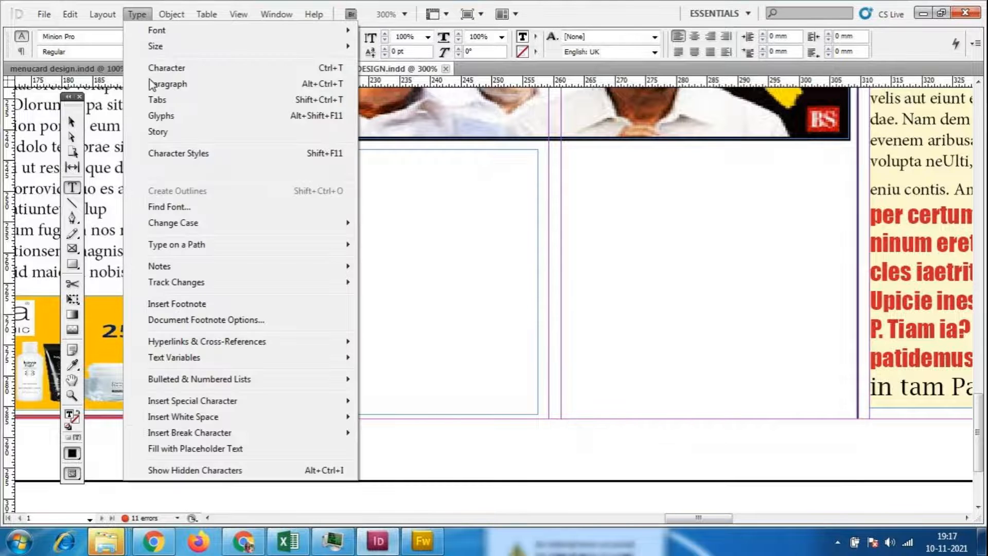
{"action": "mouse_move", "coordinate": [191, 435]}
{"action": "left_click", "coordinate": [190, 442]}
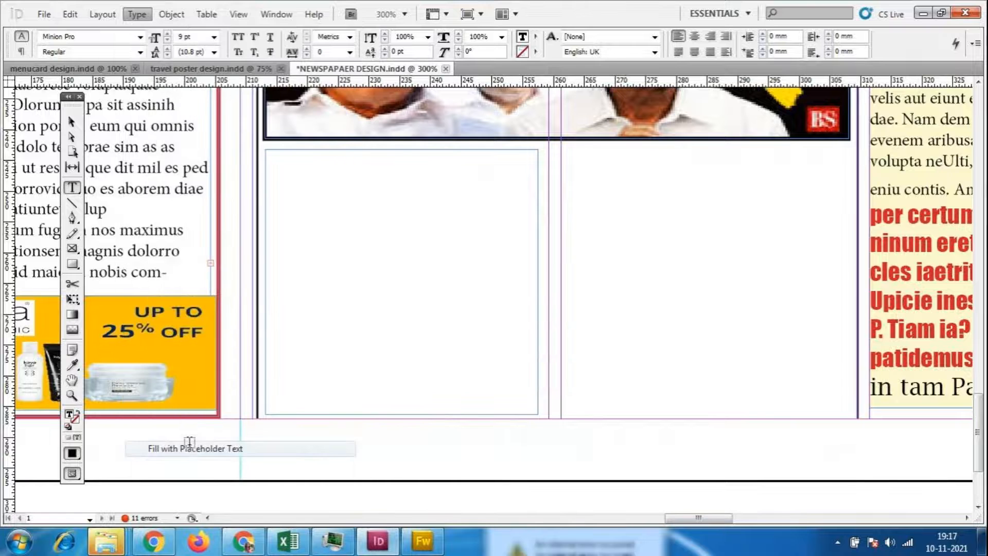
- Set the new article's text size to 8 pt and fill the rest of its frame with placeholder text
{"action": "left_click_drag", "start_coordinate": [452, 408], "coordinate": [168, 90]}
{"action": "left_click", "coordinate": [184, 36]}
{"action": "type", "text": "8"}
{"action": "key", "text": "Return"}
{"action": "left_click", "coordinate": [457, 379]}
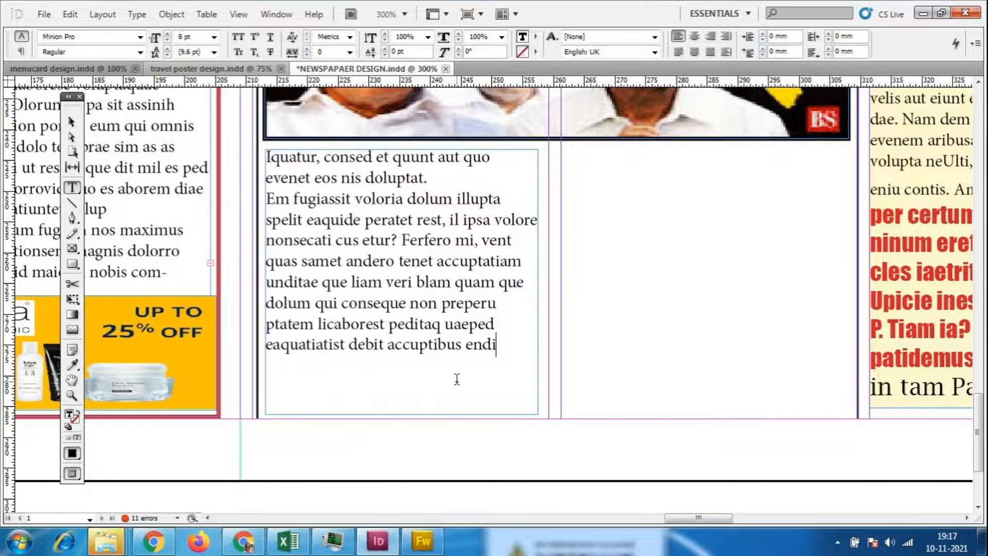
{"action": "left_click", "coordinate": [137, 15]}
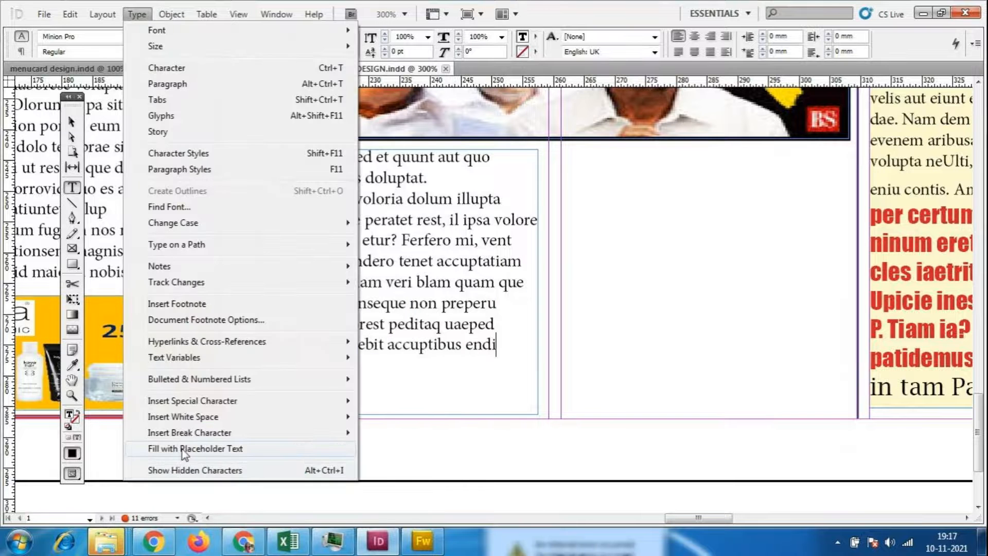
{"action": "left_click", "coordinate": [181, 470]}
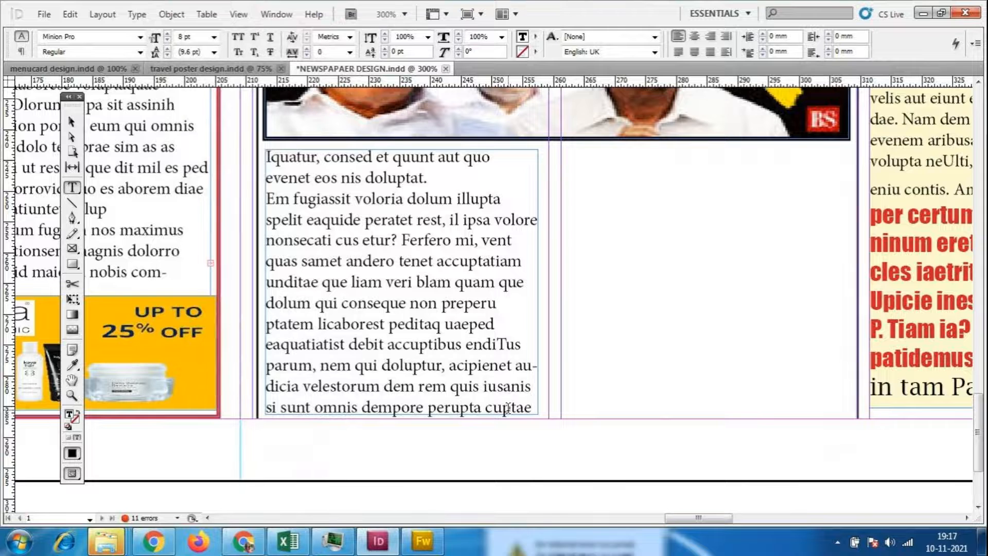
- Format the new article's first three lines in Matura MT Script Capitals with the red swatch
{"action": "left_click_drag", "start_coordinate": [272, 158], "coordinate": [525, 194]}
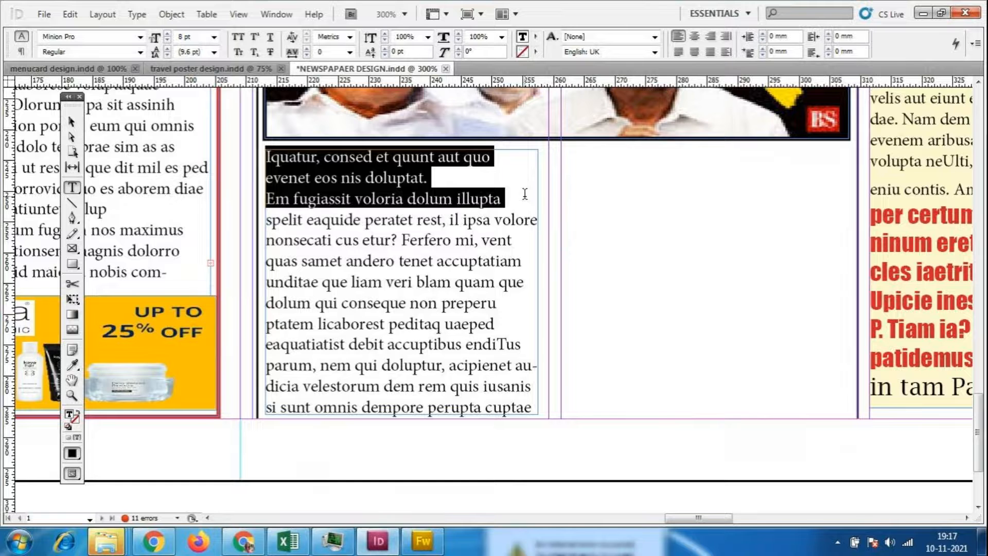
{"action": "left_click", "coordinate": [140, 37]}
{"action": "scroll", "coordinate": [184, 227], "scroll_direction": "up", "scroll_amount": 7}
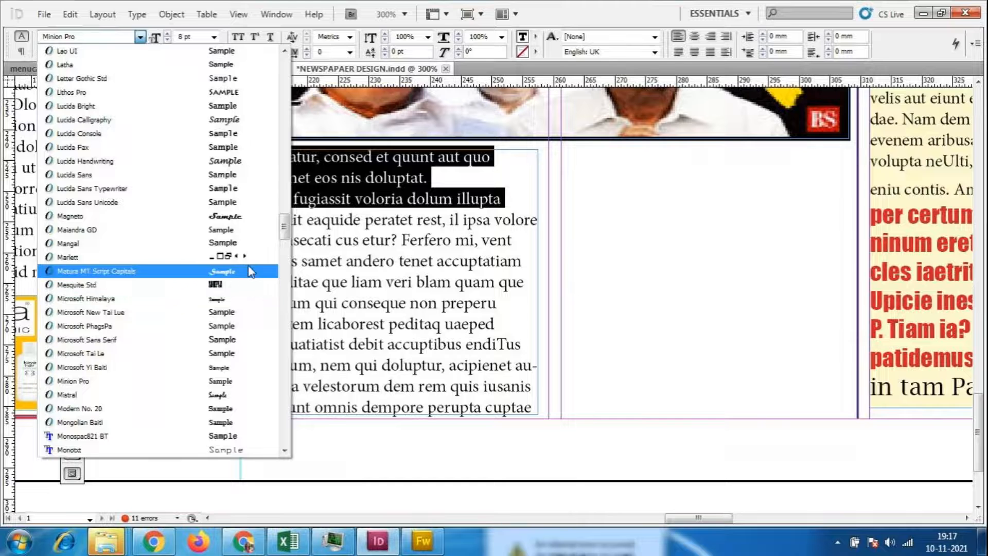
{"action": "left_click", "coordinate": [248, 270]}
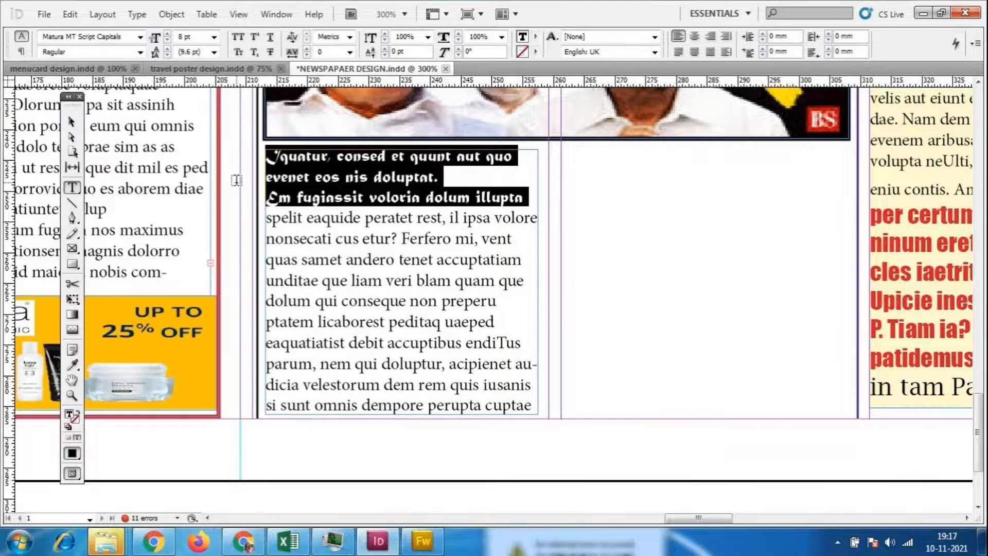
{"action": "left_click", "coordinate": [535, 36]}
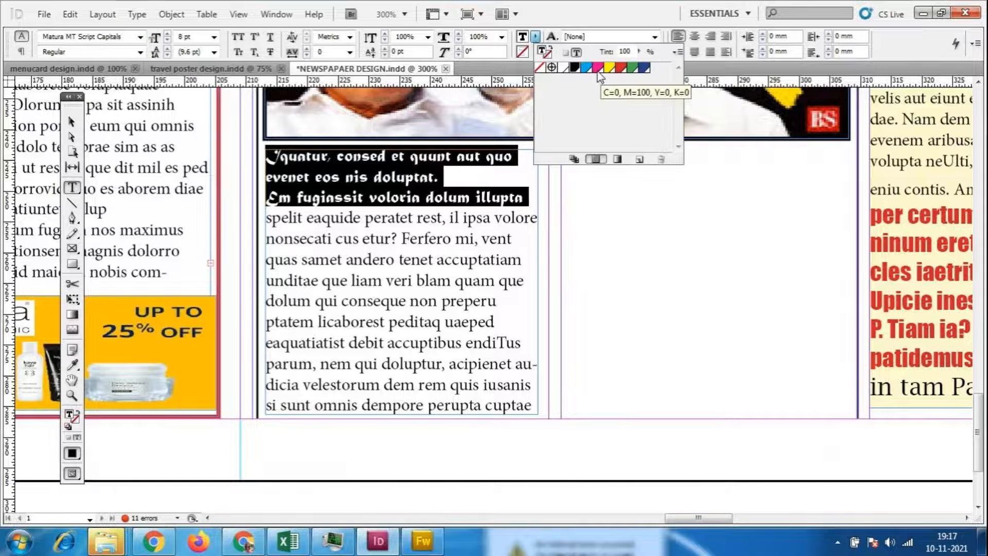
{"action": "left_click", "coordinate": [620, 68]}
{"action": "left_click", "coordinate": [345, 345]}
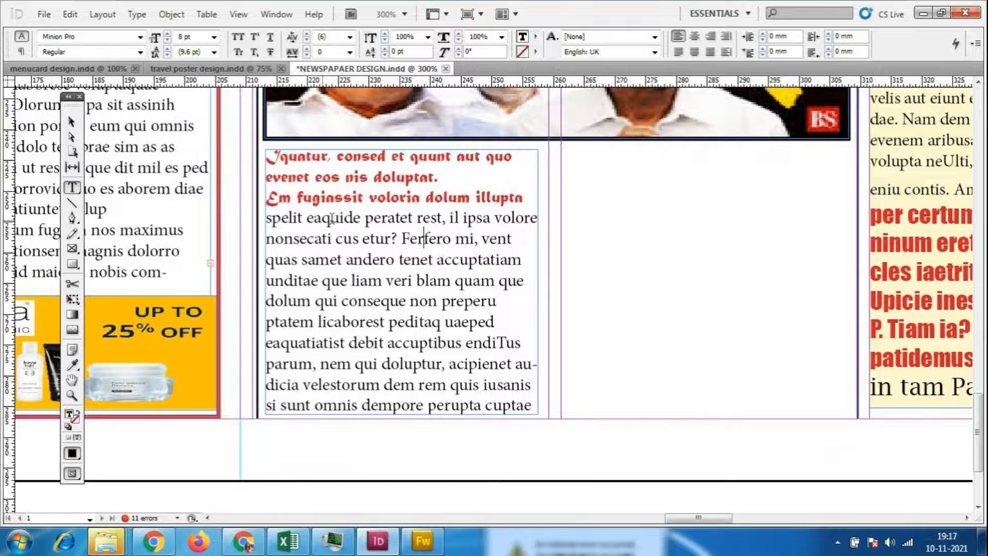
- Colour the new article's remaining text below its first three lines green
{"action": "left_click_drag", "start_coordinate": [273, 219], "coordinate": [249, 219]}
{"action": "left_click", "coordinate": [535, 37]}
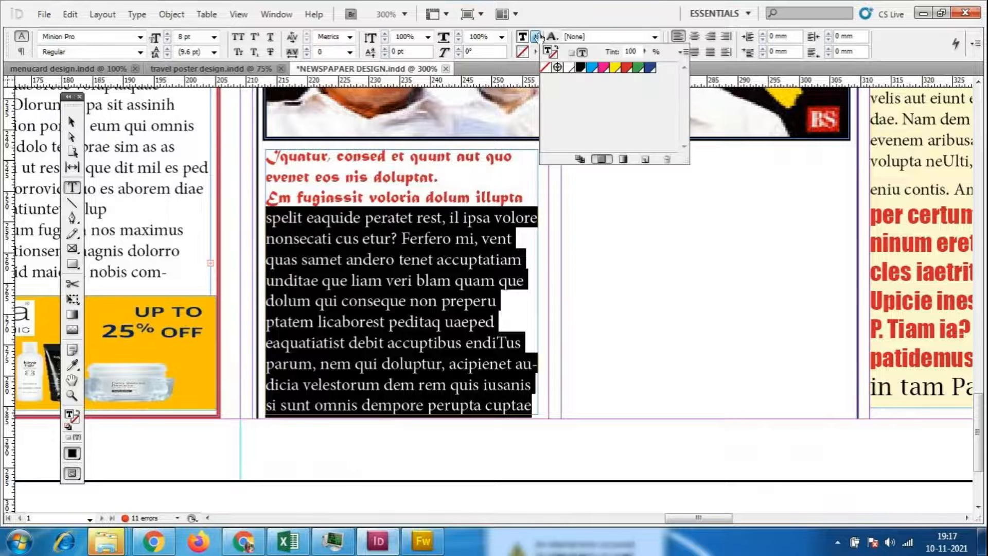
{"action": "left_click", "coordinate": [638, 68]}
{"action": "left_click", "coordinate": [435, 444]}
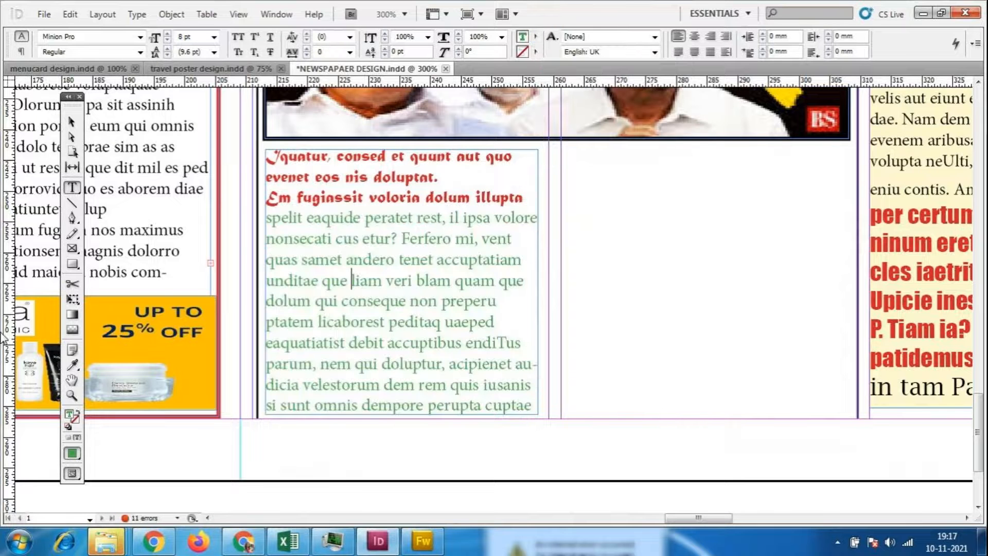
{"action": "left_click_drag", "start_coordinate": [267, 218], "coordinate": [569, 437]}
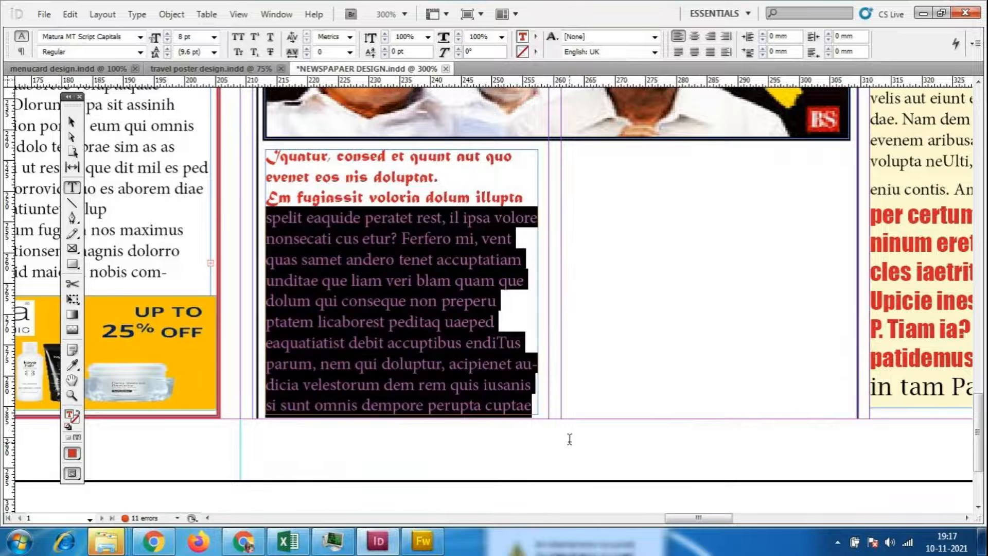
{"action": "left_click", "coordinate": [454, 238]}
- Try a black stroke on the bold red Impact passage in the cream-shaded article, and undo it
{"action": "scroll", "coordinate": [457, 265], "scroll_direction": "up", "scroll_amount": 2}
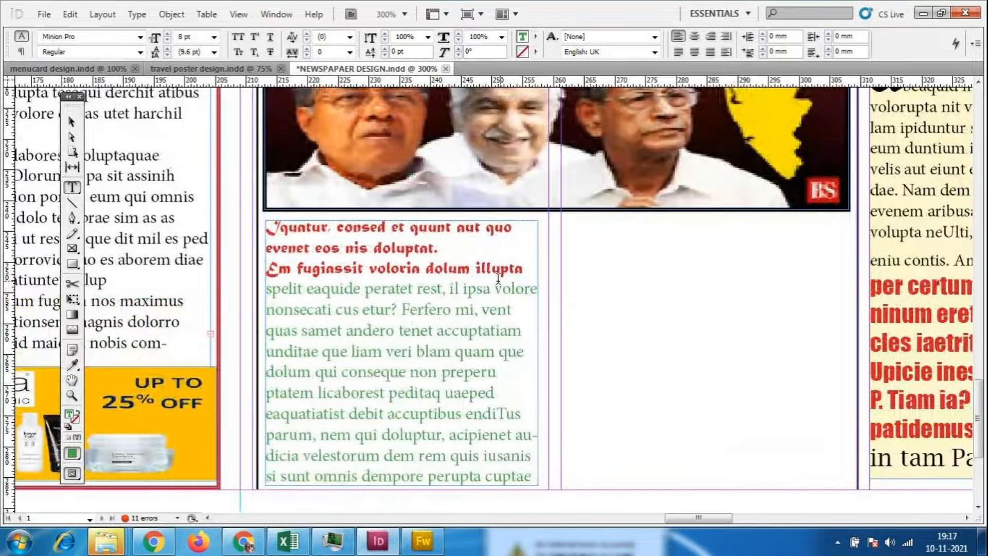
{"action": "left_click_drag", "start_coordinate": [674, 518], "coordinate": [702, 518]}
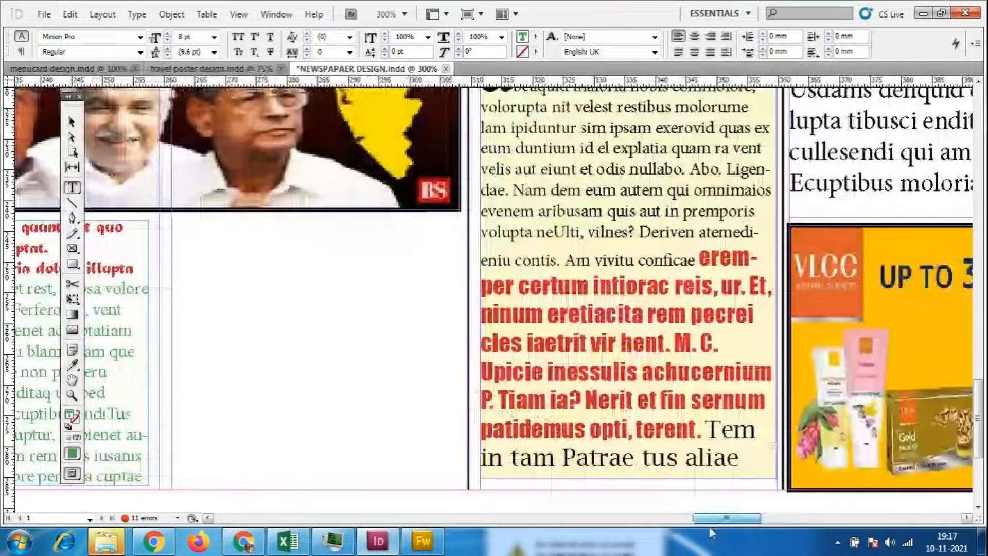
{"action": "left_click_drag", "start_coordinate": [701, 252], "coordinate": [697, 429]}
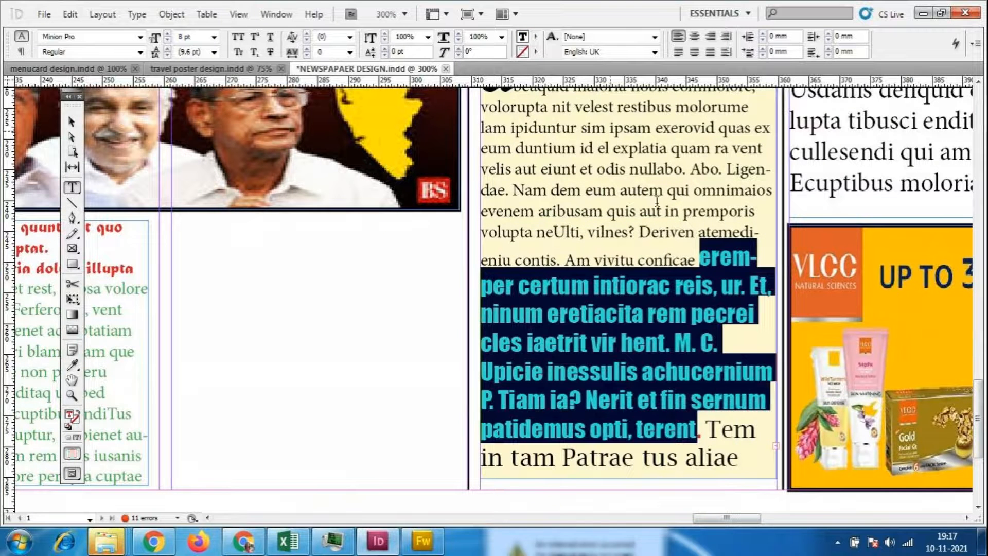
{"action": "left_click", "coordinate": [535, 51]}
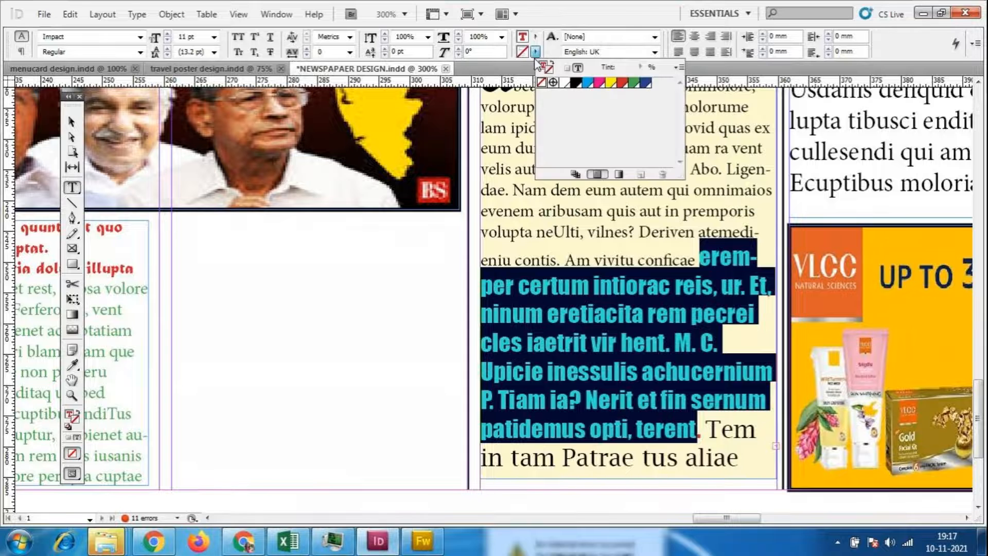
{"action": "left_click", "coordinate": [622, 83]}
{"action": "left_click", "coordinate": [616, 295]}
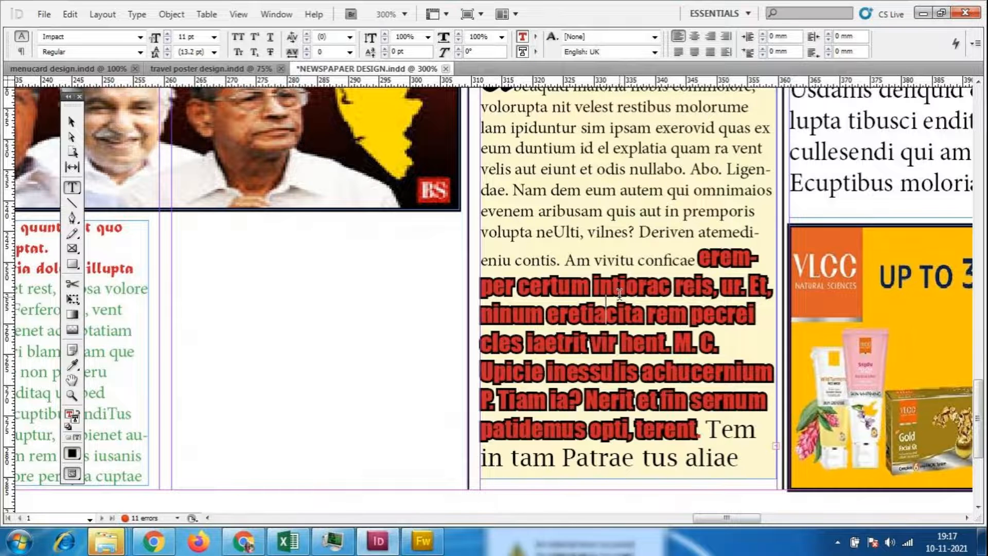
{"action": "key", "text": "ctrl+z"}
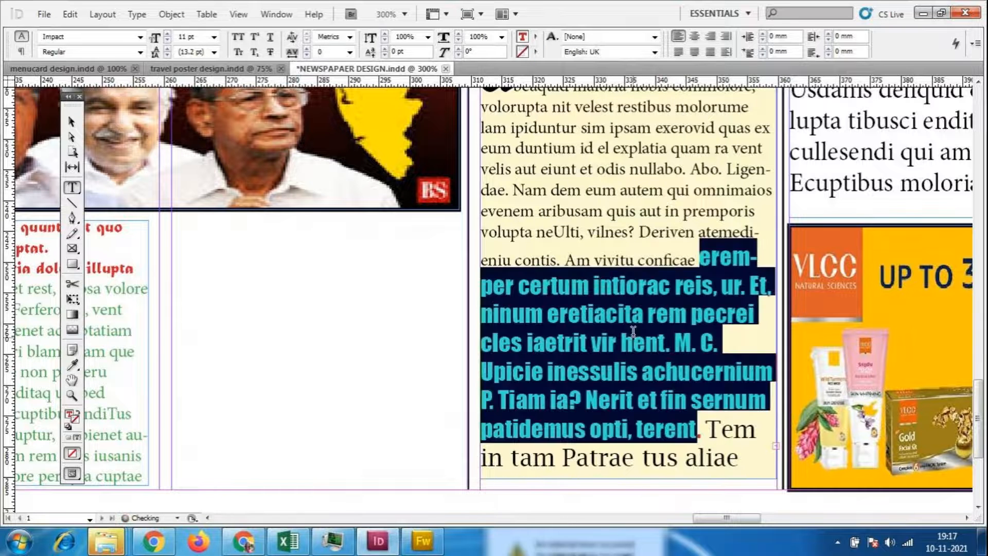
- Apply a yellow stroke to the bold red Impact passage in the cream-shaded article
{"action": "left_click", "coordinate": [535, 51]}
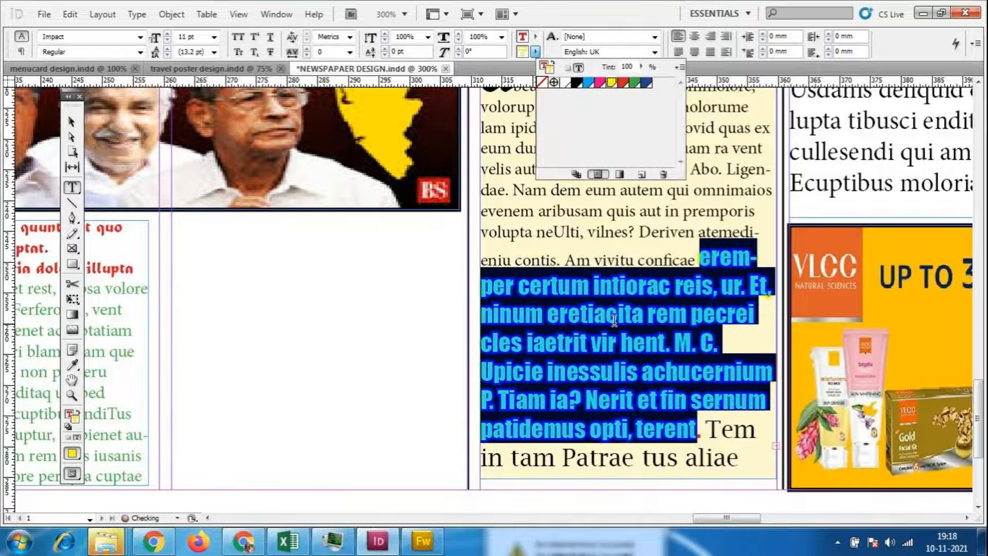
{"action": "left_click", "coordinate": [611, 83]}
{"action": "left_click", "coordinate": [616, 343]}
- Duplicate the red-and-green article frame below the Kerala picture into the empty column to its right
{"action": "scroll", "coordinate": [681, 400], "scroll_direction": "up", "scroll_amount": 4}
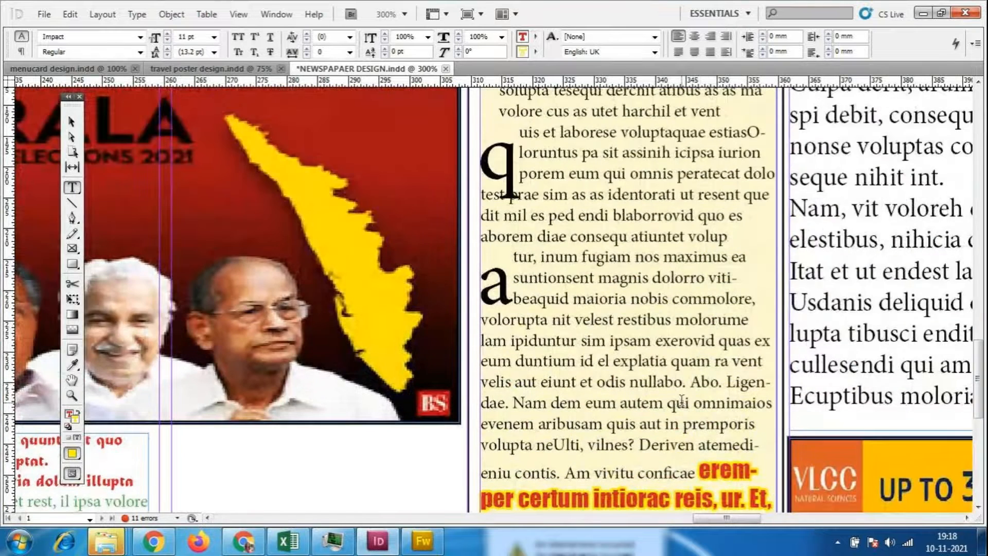
{"action": "scroll", "coordinate": [681, 400], "scroll_direction": "up", "scroll_amount": 7}
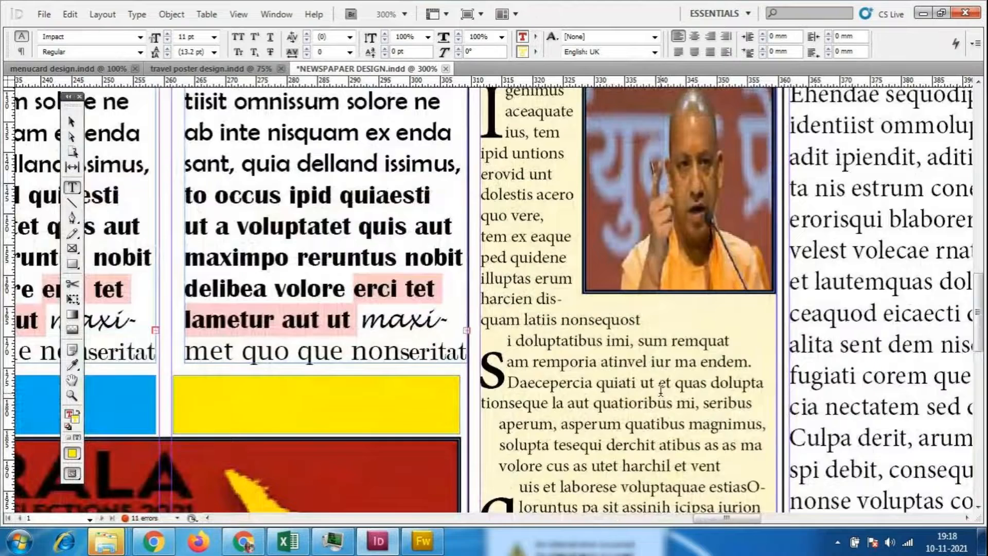
{"action": "scroll", "coordinate": [660, 391], "scroll_direction": "up", "scroll_amount": 2}
{"action": "scroll", "coordinate": [660, 391], "scroll_direction": "up", "scroll_amount": 3}
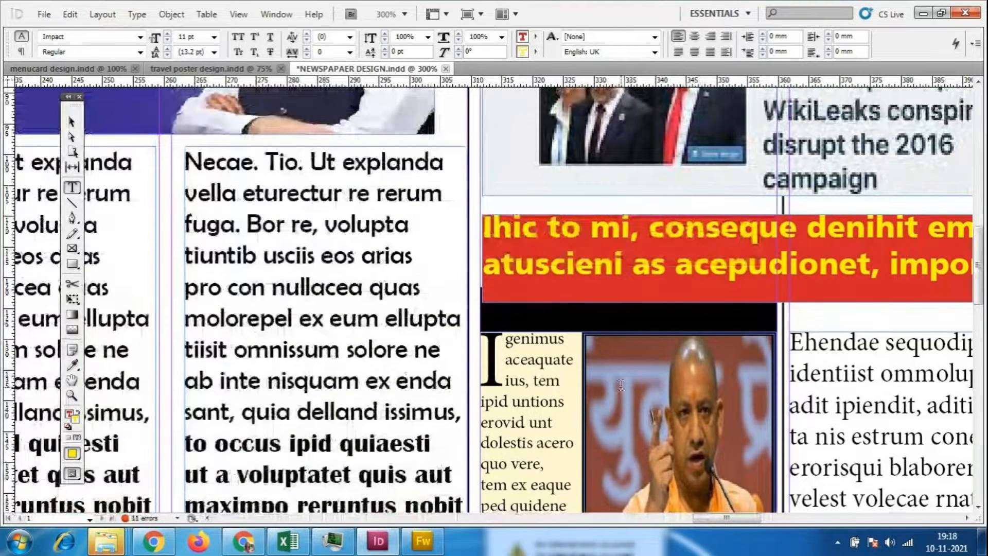
{"action": "key", "text": "ctrl+minus"}
{"action": "key", "text": "ctrl+minus"}
{"action": "key", "text": "ctrl+minus"}
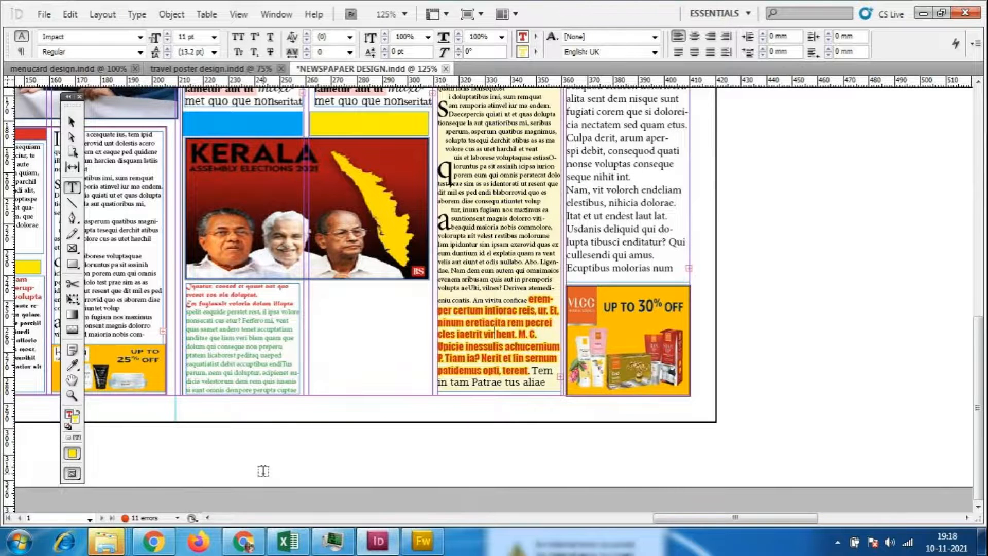
{"action": "key", "text": "ctrl+equal"}
{"action": "key", "text": "ctrl+equal"}
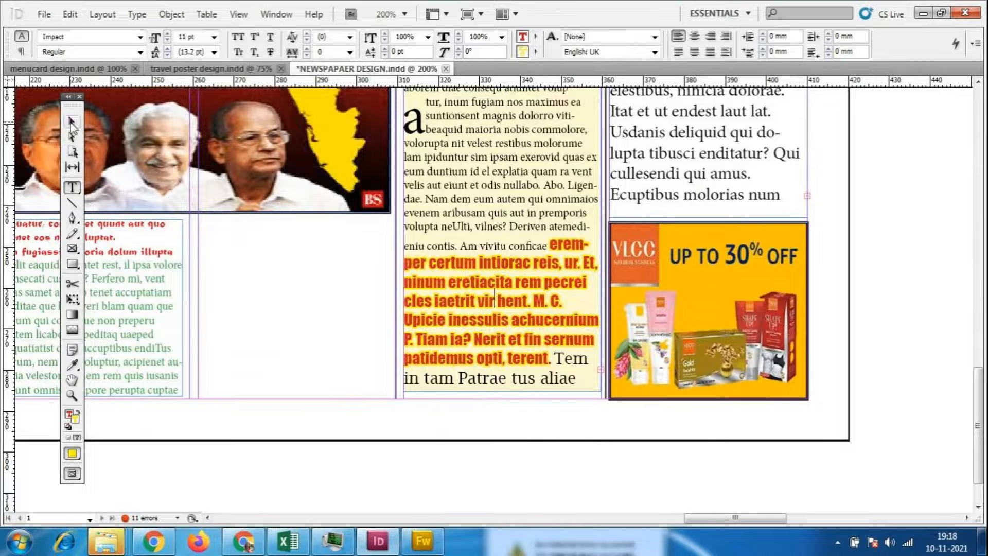
{"action": "left_click", "coordinate": [72, 122]}
{"action": "left_click", "coordinate": [167, 299]}
{"action": "left_click_drag", "start_coordinate": [146, 305], "coordinate": [345, 303]}
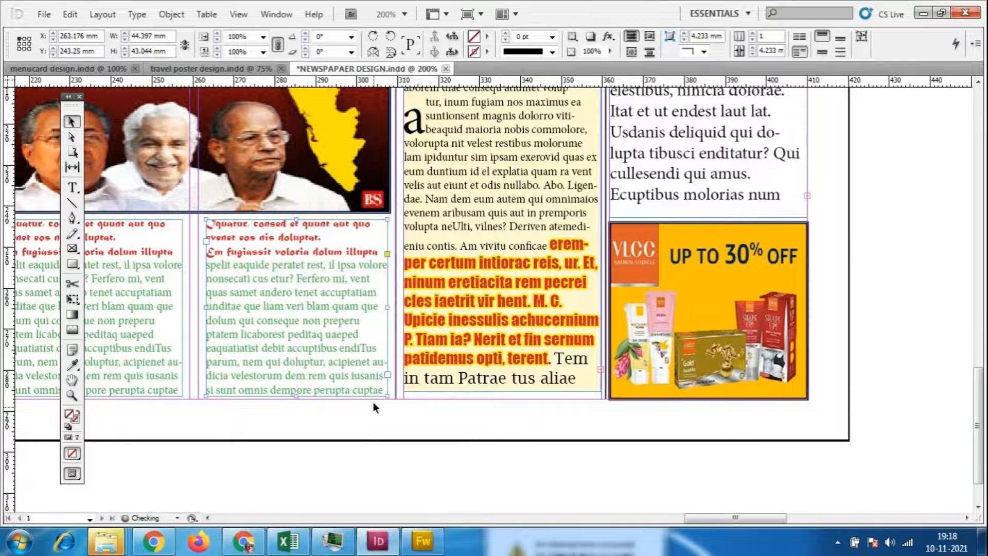
- Set the first seven lines of the duplicated article in the Broadway font
{"action": "double_click", "coordinate": [208, 224]}
{"action": "left_click_drag", "start_coordinate": [208, 224], "coordinate": [378, 306]}
{"action": "left_click", "coordinate": [139, 37]}
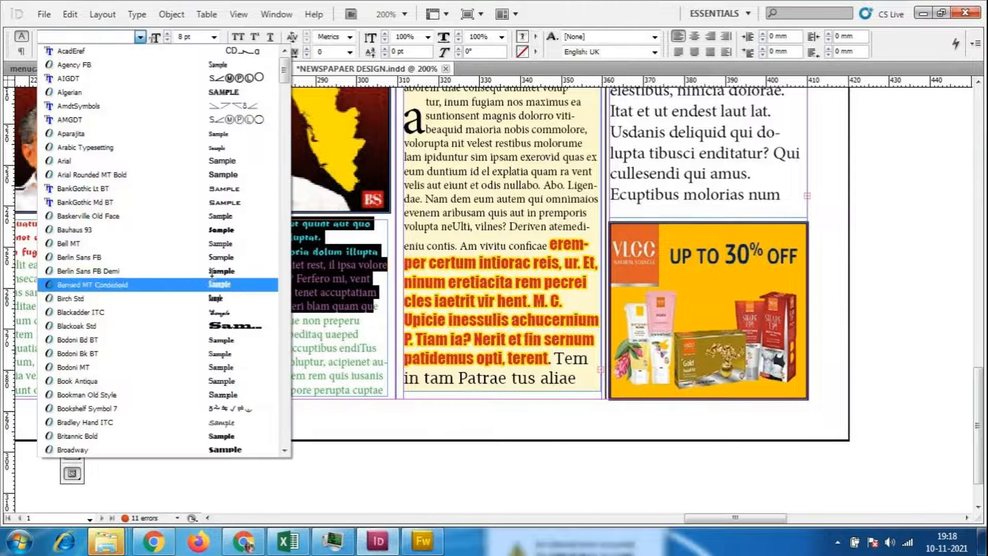
{"action": "scroll", "coordinate": [221, 297], "scroll_direction": "down", "scroll_amount": 2}
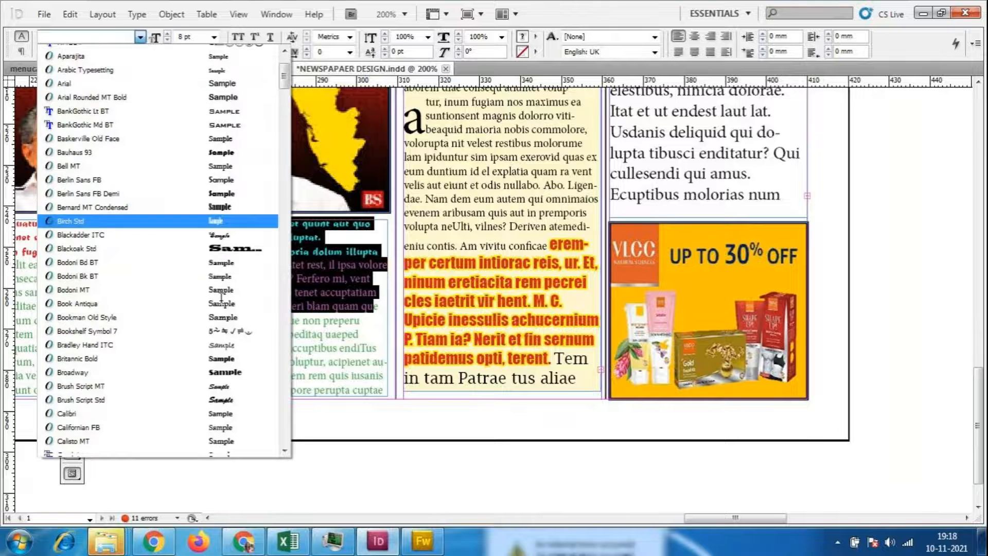
{"action": "scroll", "coordinate": [221, 297], "scroll_direction": "down", "scroll_amount": 2}
{"action": "left_click", "coordinate": [231, 285]}
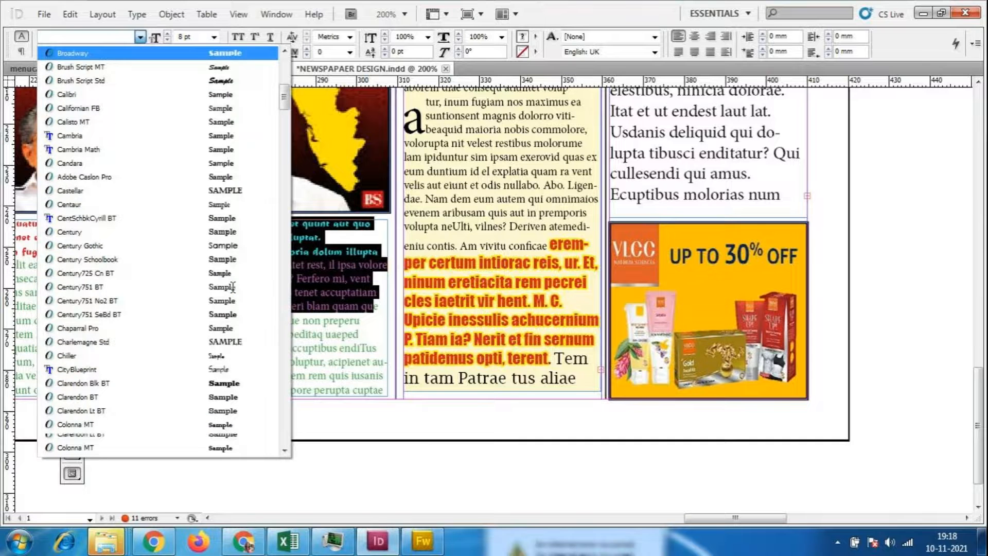
{"action": "left_click", "coordinate": [322, 335]}
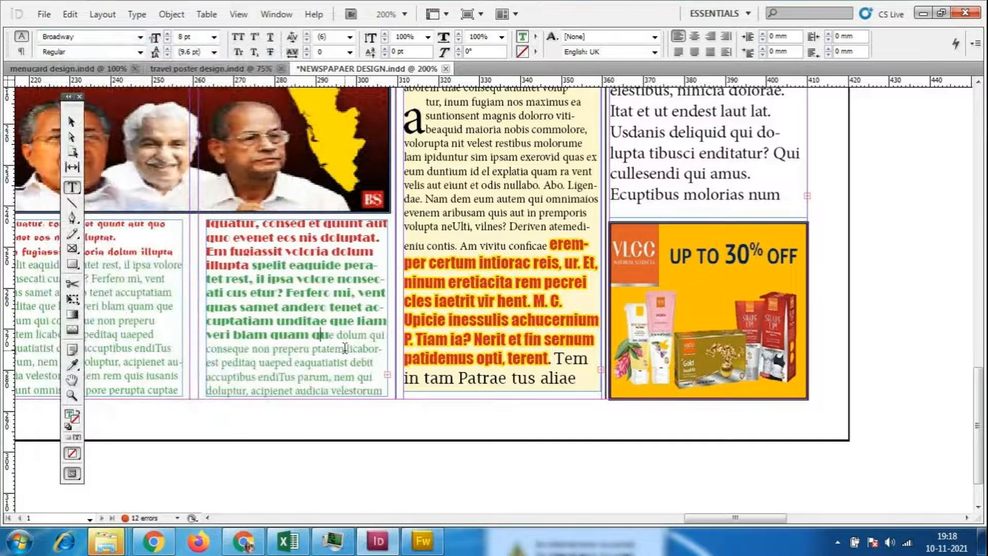
- Set the duplicated article's opening passage, from its start to "quam qu", in Copperplate Gothic Bold
{"action": "left_click_drag", "start_coordinate": [330, 335], "coordinate": [206, 222]}
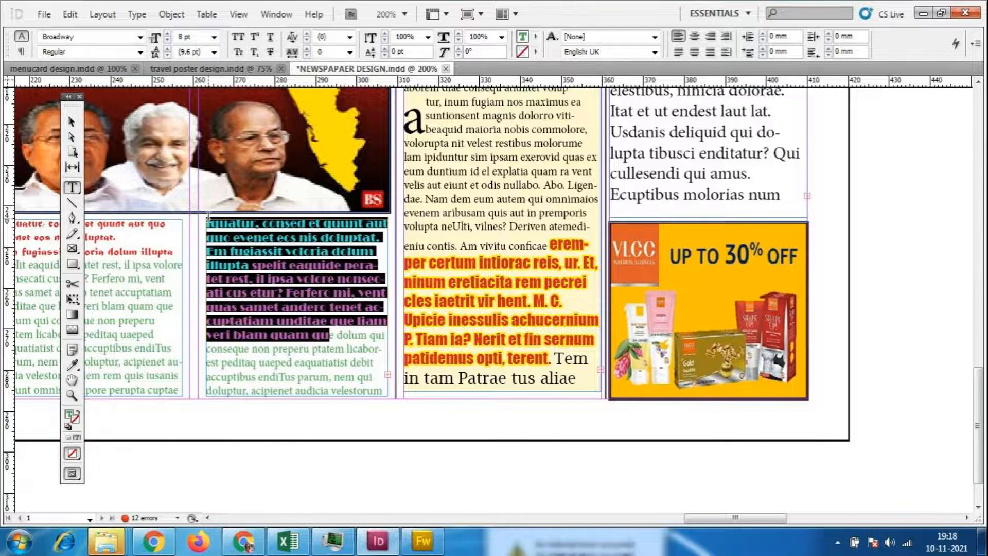
{"action": "left_click", "coordinate": [140, 37]}
{"action": "scroll", "coordinate": [221, 257], "scroll_direction": "down", "scroll_amount": 2}
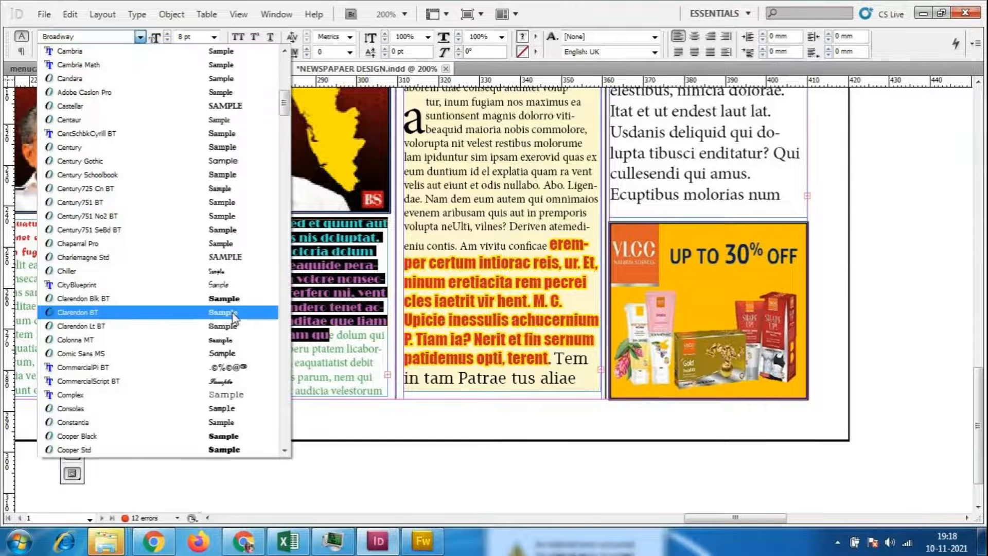
{"action": "scroll", "coordinate": [226, 360], "scroll_direction": "down", "scroll_amount": 4}
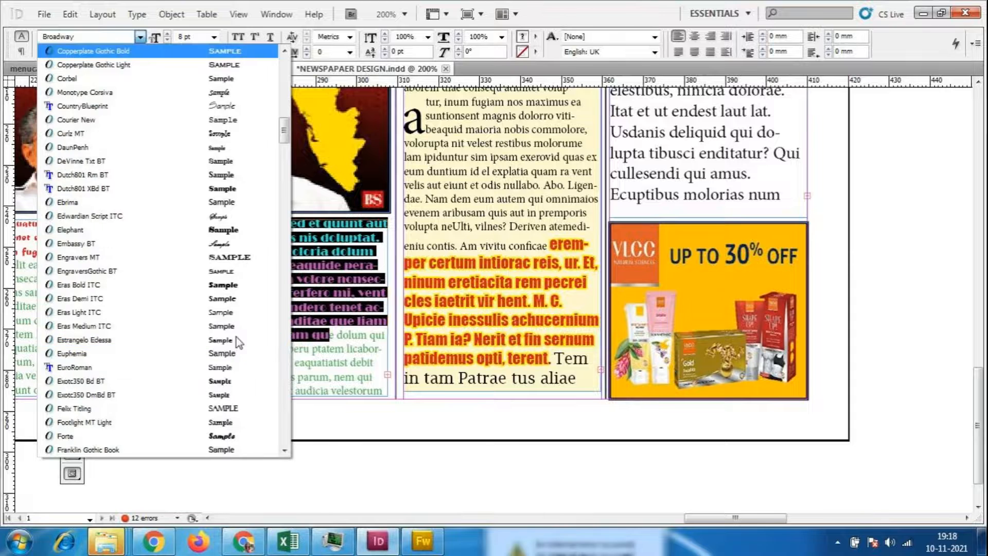
{"action": "left_click", "coordinate": [236, 338]}
{"action": "left_click", "coordinate": [306, 291]}
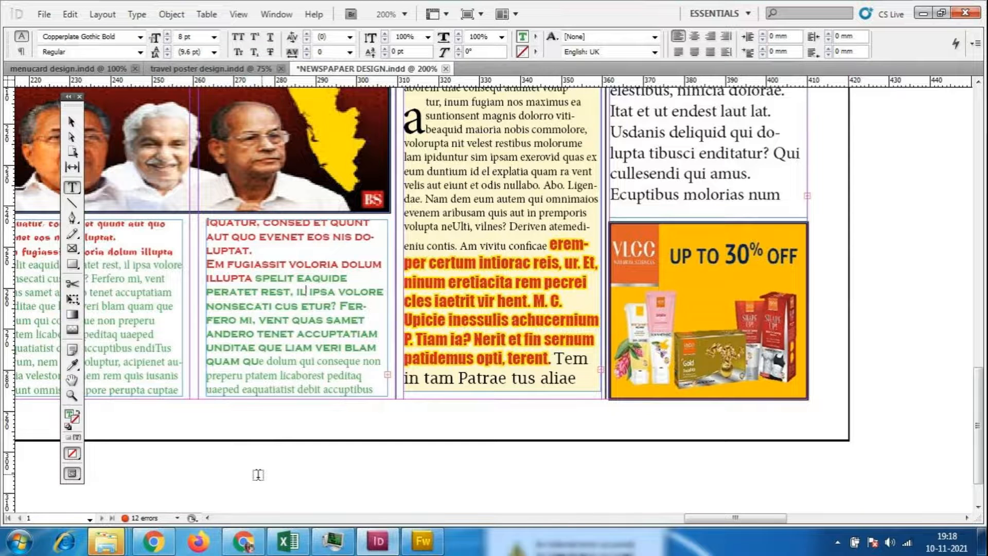
- Save the newspaper document and switch to the GoToMeeting window in Chrome
{"action": "left_click", "coordinate": [44, 14]}
{"action": "left_click", "coordinate": [251, 344]}
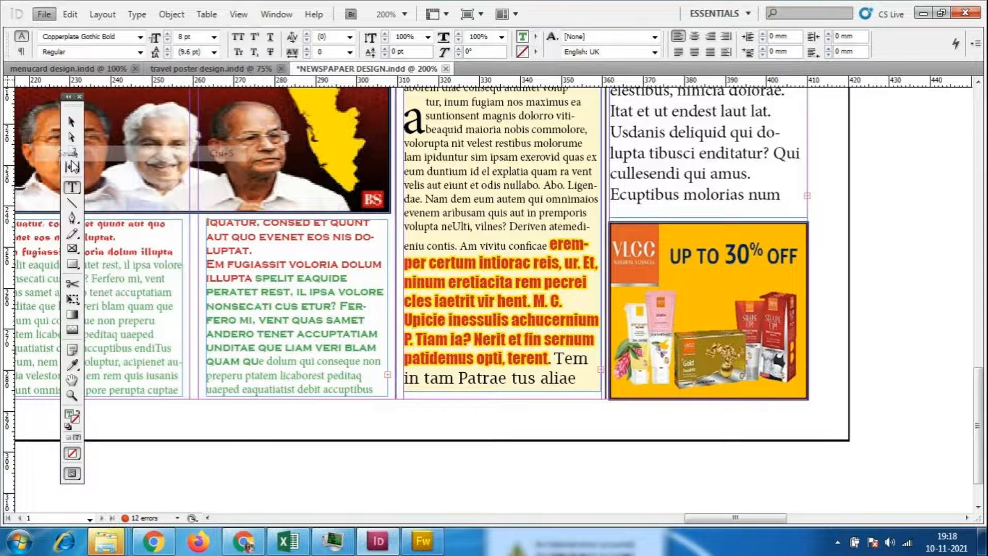
{"action": "key", "text": "alt+Tab"}
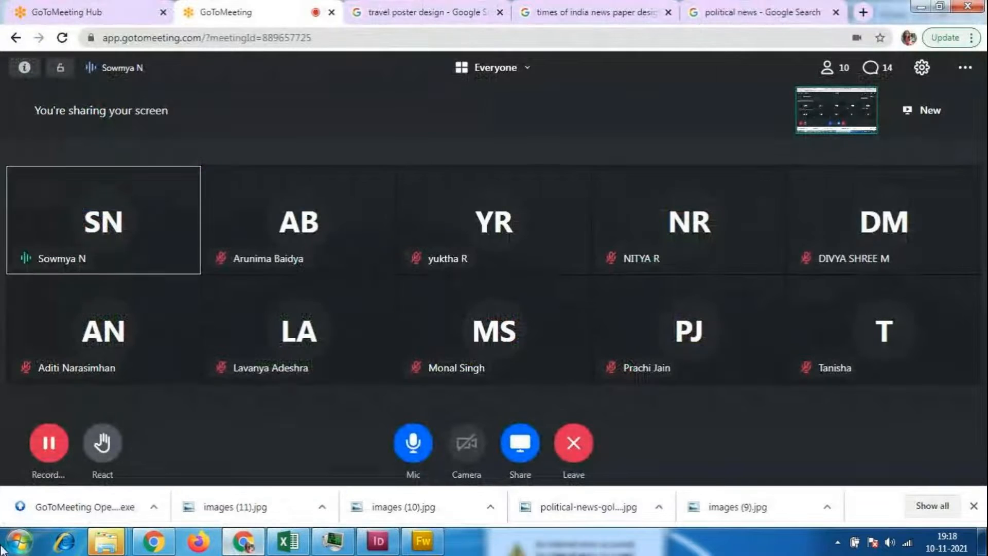
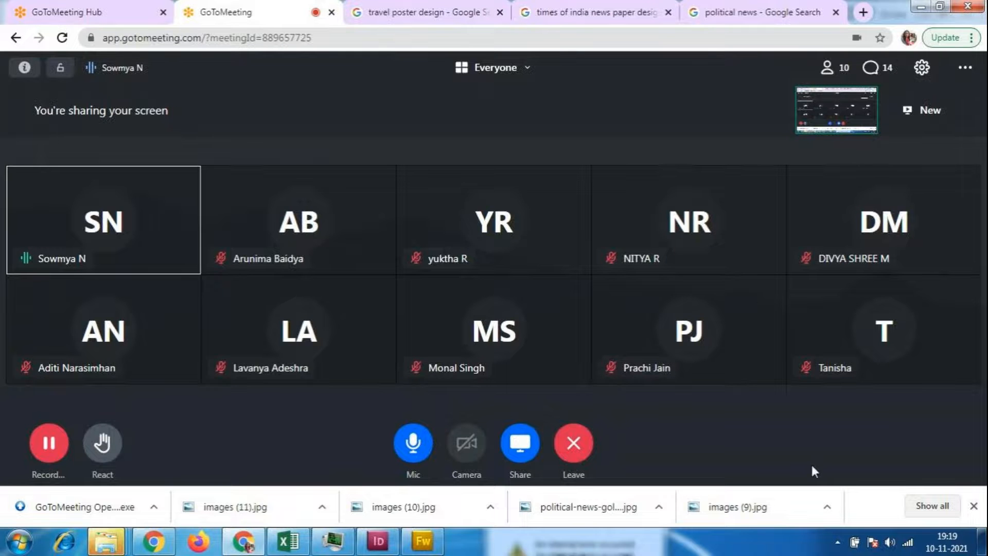
- Return to InDesign and examine the overall layout of the newspaper page at 75% zoom
{"action": "left_click", "coordinate": [378, 541]}
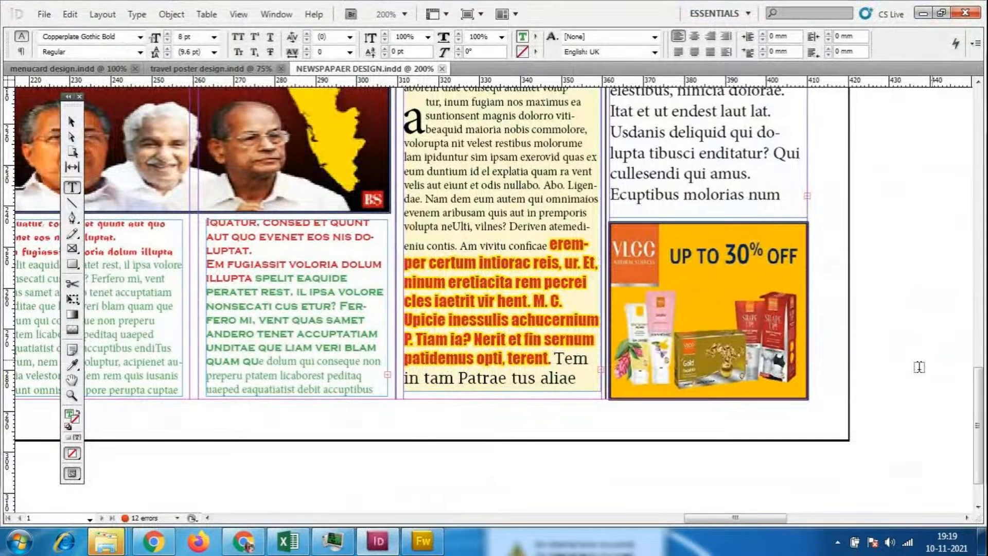
{"action": "left_click", "coordinate": [72, 121]}
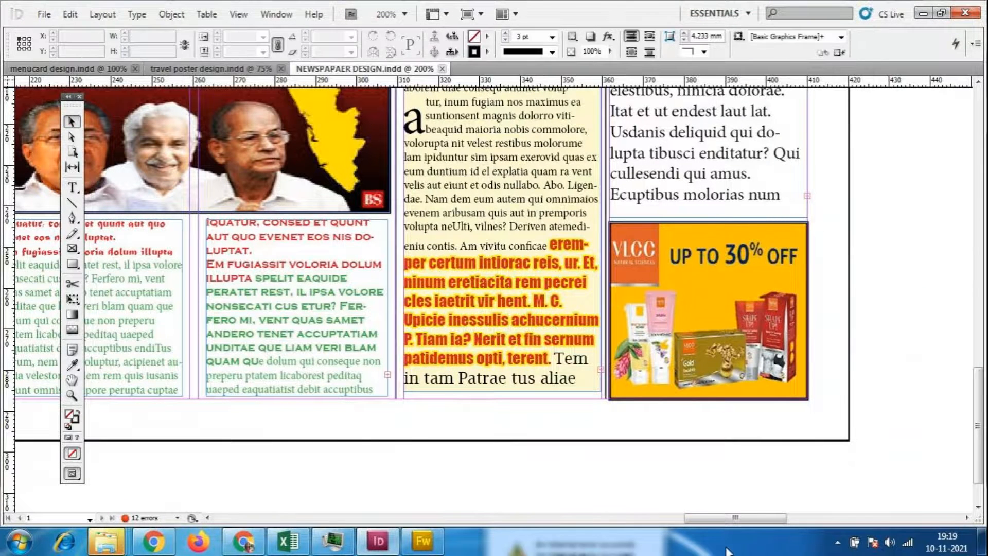
{"action": "left_click_drag", "start_coordinate": [738, 517], "coordinate": [674, 517]}
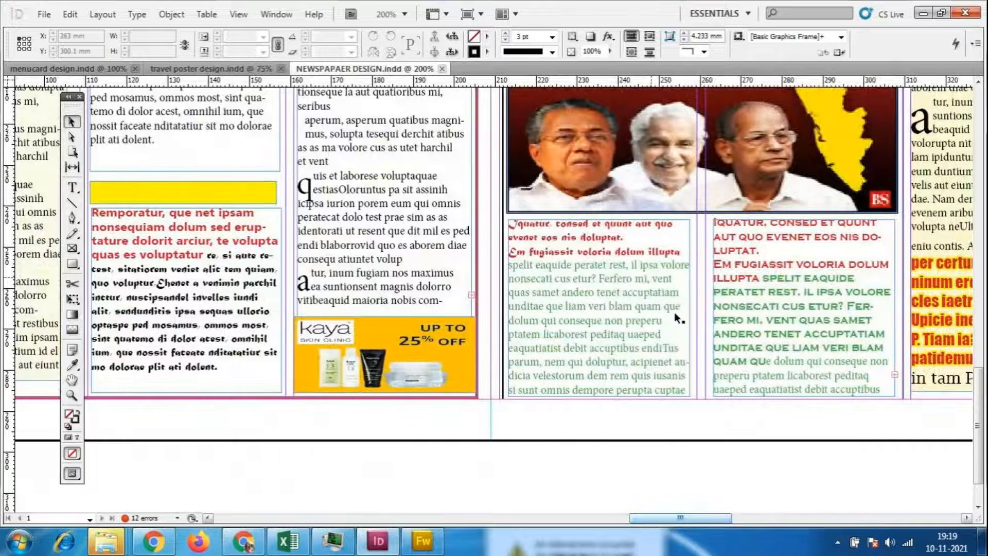
{"action": "left_click", "coordinate": [44, 14]}
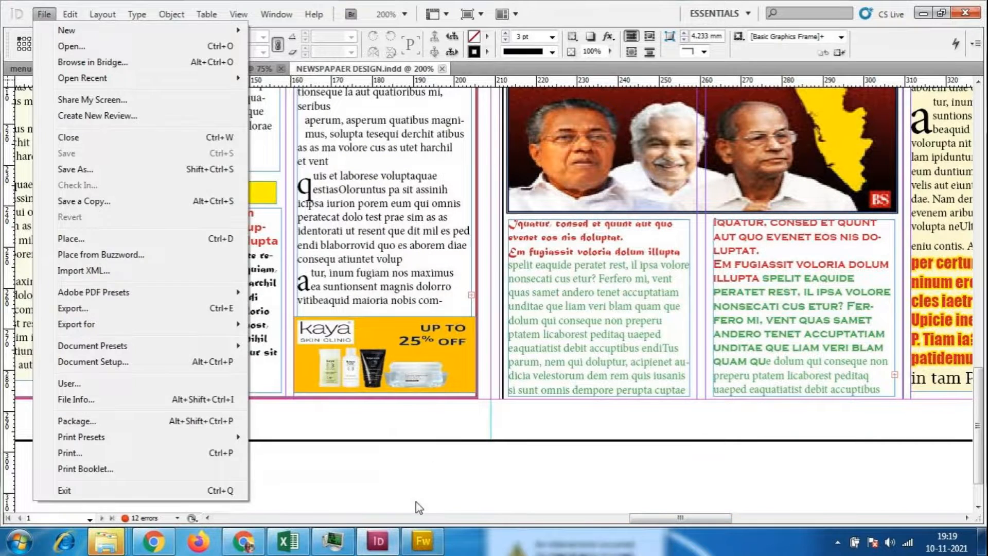
{"action": "left_click", "coordinate": [430, 461]}
{"action": "key", "text": "ctrl+minus"}
{"action": "key", "text": "ctrl+minus"}
{"action": "key", "text": "ctrl+minus"}
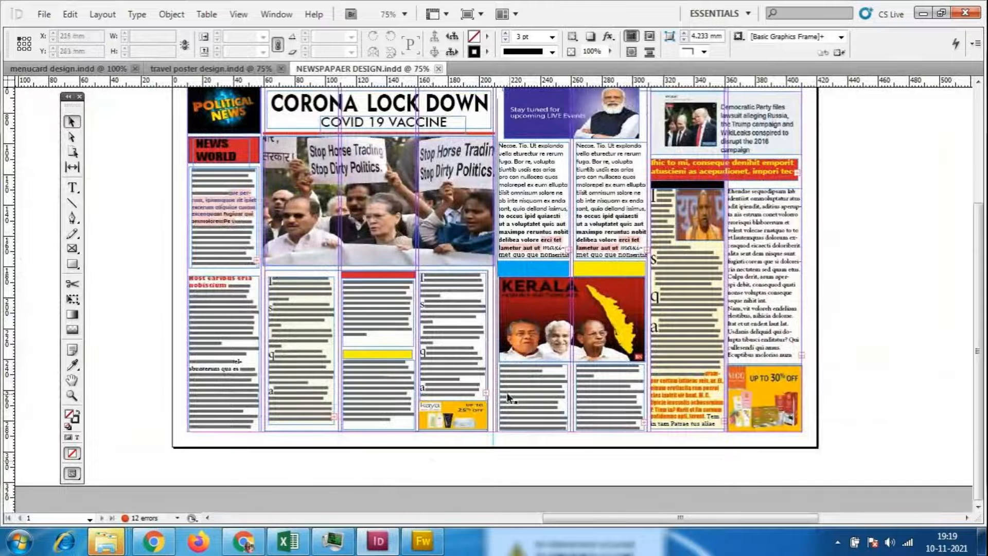
{"action": "scroll", "coordinate": [512, 389], "scroll_direction": "up", "scroll_amount": 1}
{"action": "scroll", "coordinate": [511, 387], "scroll_direction": "up", "scroll_amount": 1}
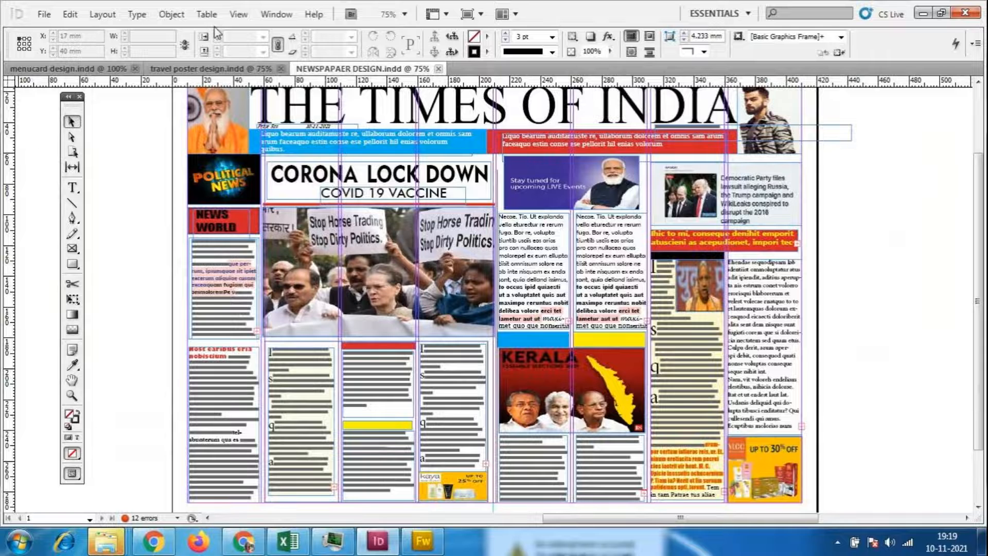
- Set the screen mode to Preview and view the newspaper page up to its masthead
{"action": "left_click", "coordinate": [236, 15]}
{"action": "mouse_move", "coordinate": [272, 213]}
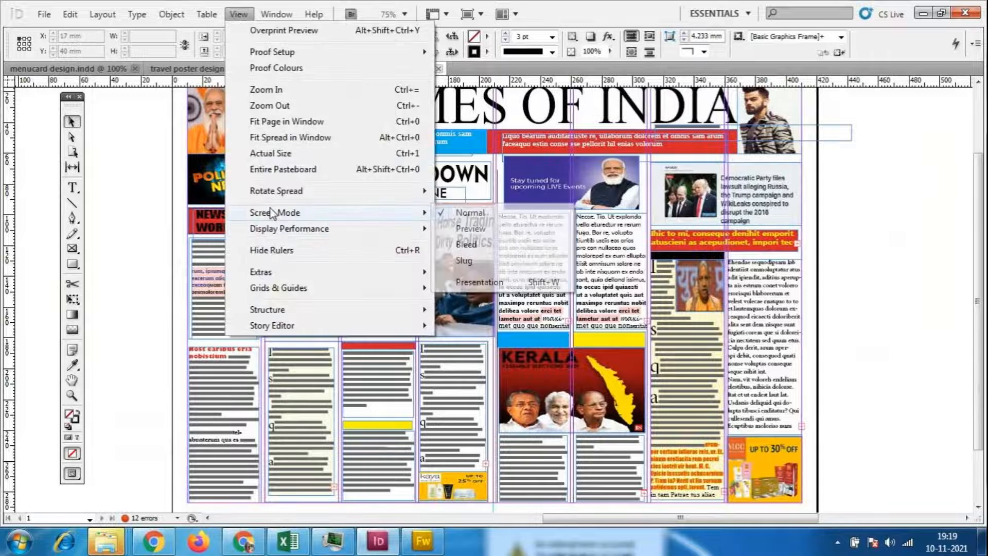
{"action": "left_click", "coordinate": [470, 228]}
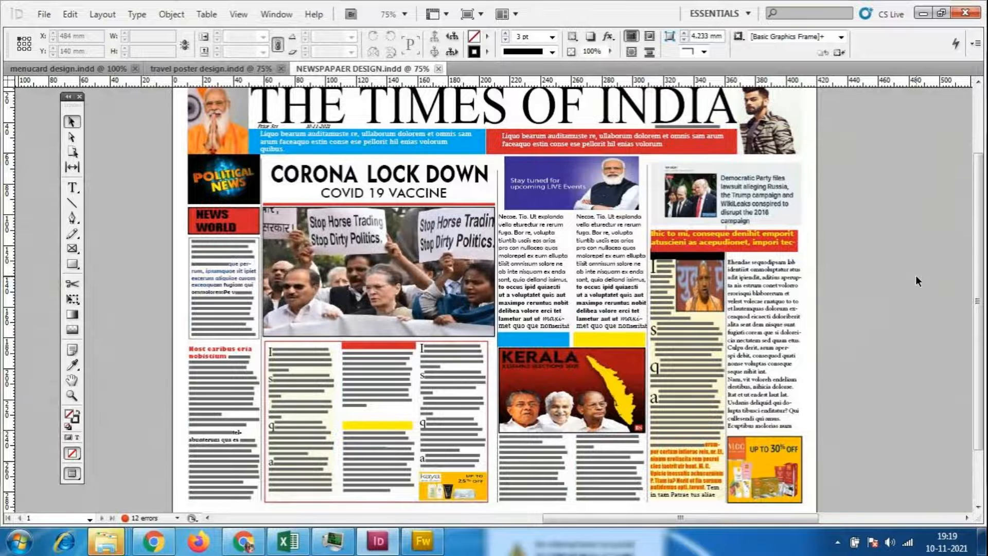
{"action": "scroll", "coordinate": [915, 275], "scroll_direction": "up", "scroll_amount": 1}
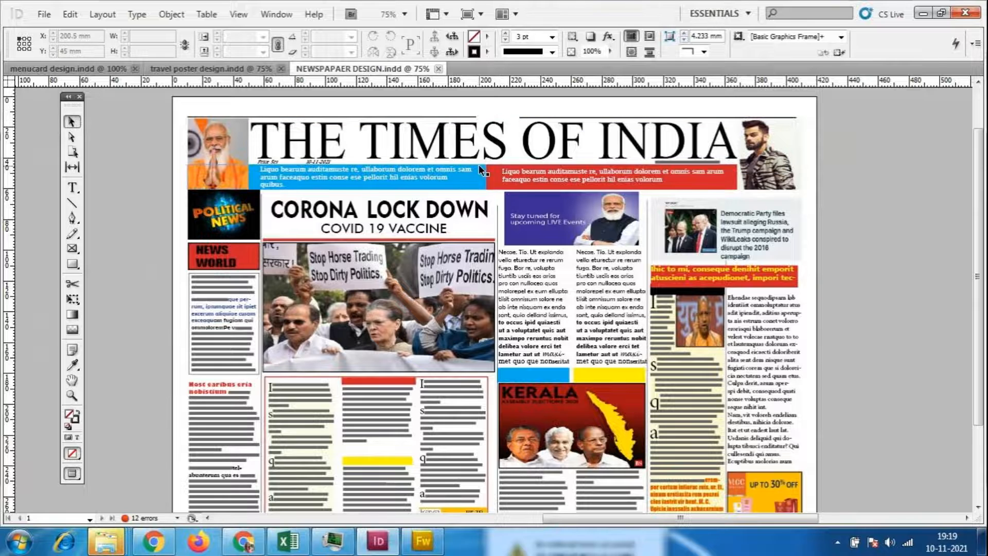
- Switch to Chrome, search Google for "gowerment of india symbol" in a new tab, and look through the results
{"action": "key", "text": "alt+Tab"}
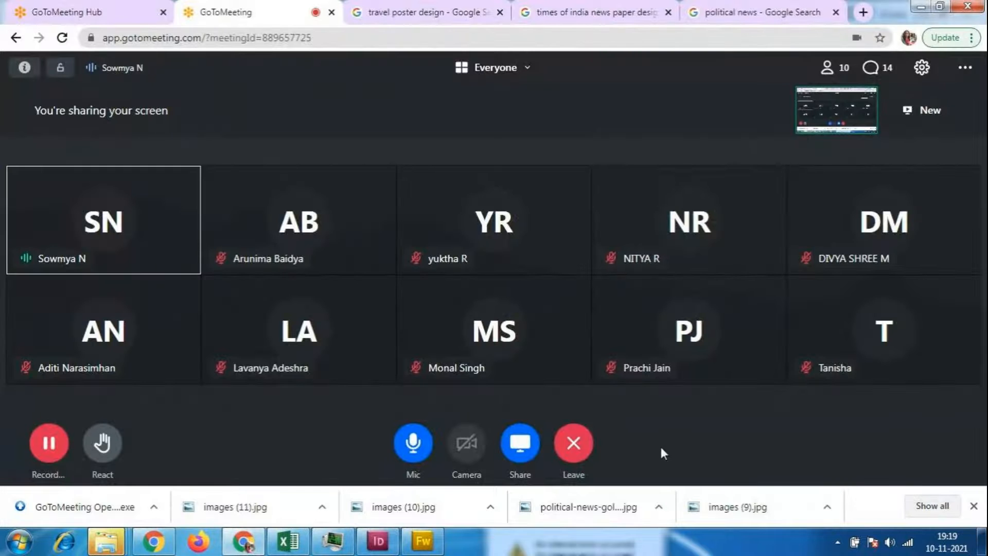
{"action": "left_click", "coordinate": [865, 16]}
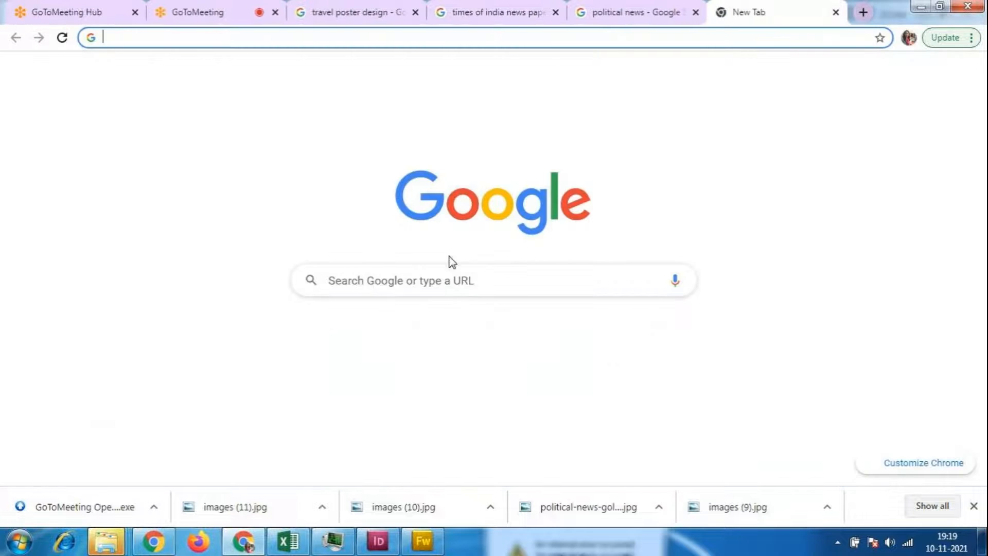
{"action": "left_click", "coordinate": [459, 285]}
{"action": "type", "text": "go"}
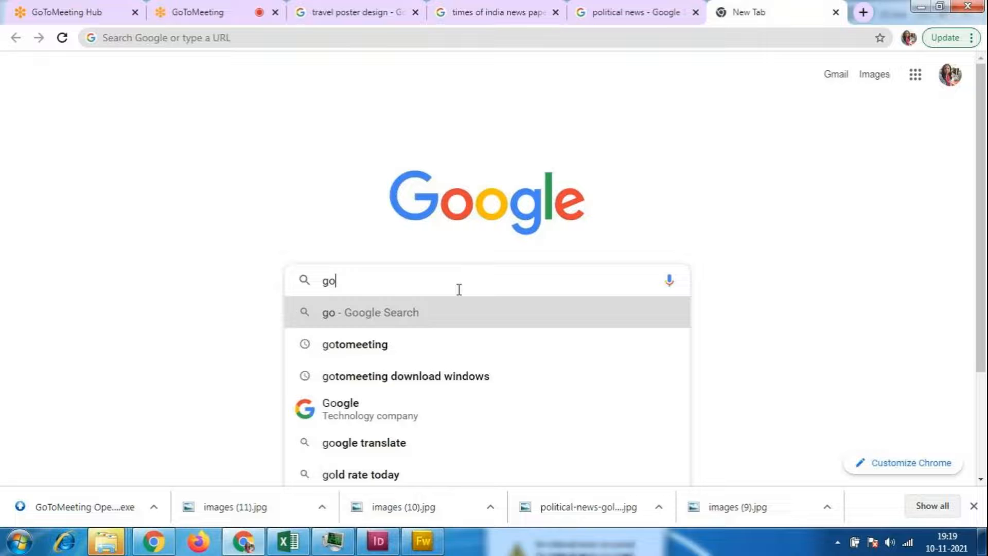
{"action": "type", "text": "werment o"}
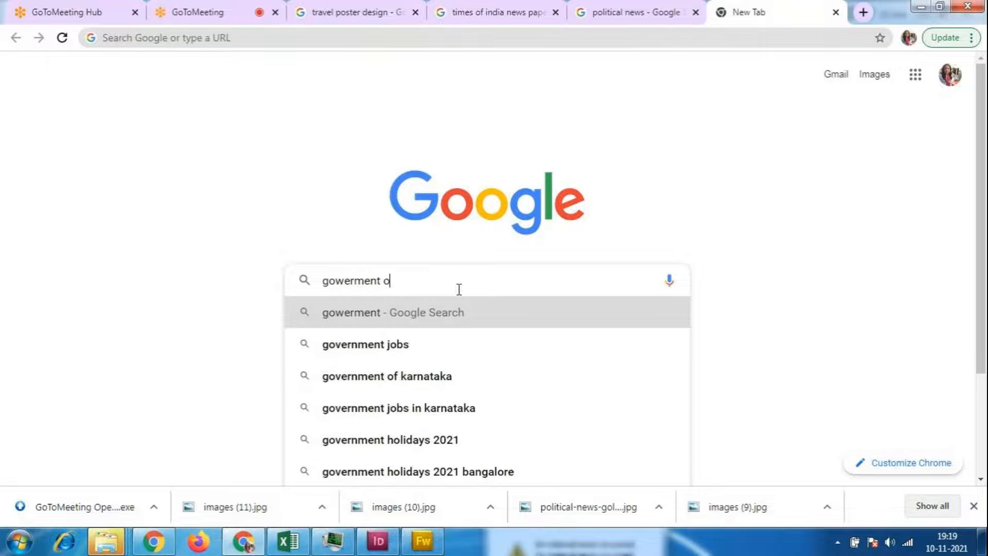
{"action": "type", "text": "f indi"}
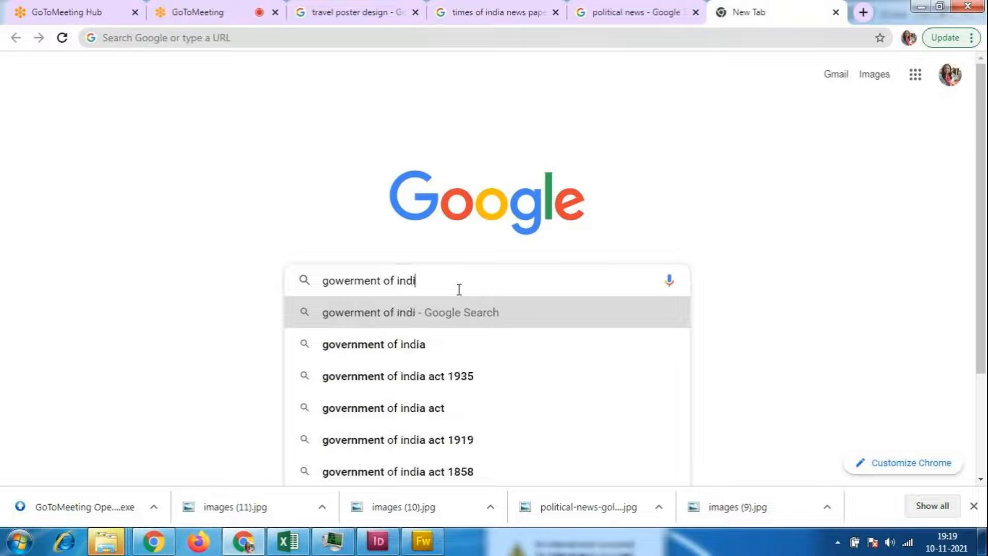
{"action": "type", "text": "a symbol"}
{"action": "key", "text": "Return"}
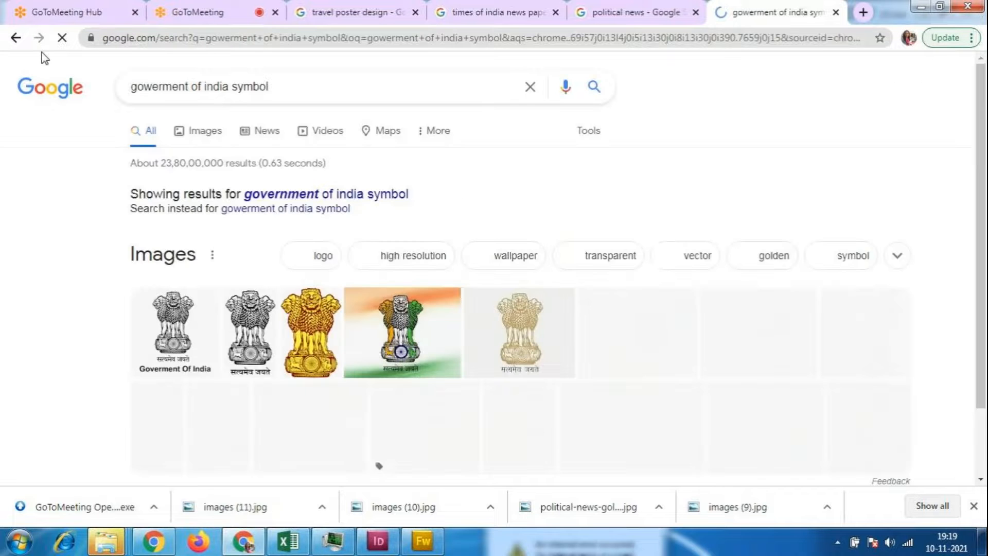
{"action": "scroll", "coordinate": [688, 424], "scroll_direction": "down", "scroll_amount": 8}
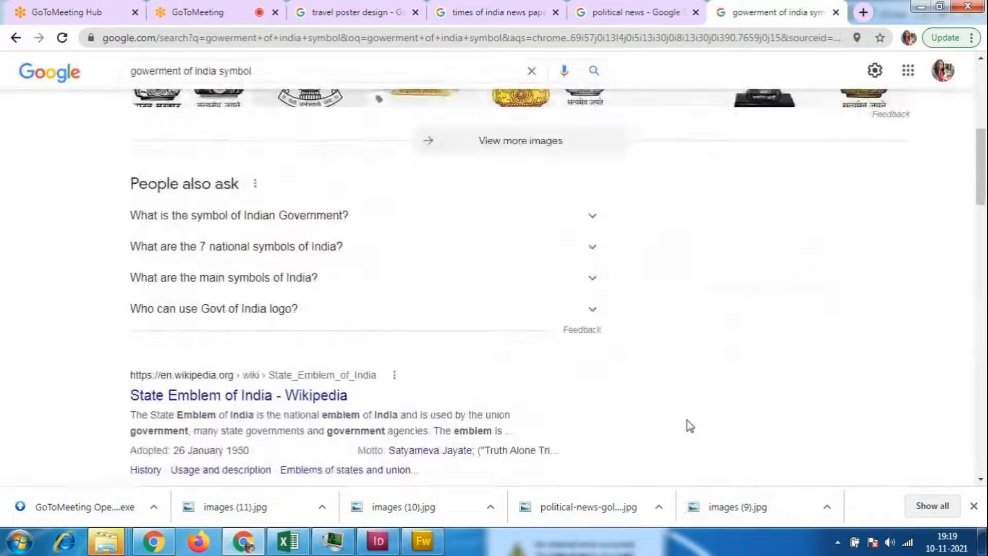
{"action": "scroll", "coordinate": [686, 422], "scroll_direction": "up", "scroll_amount": 10}
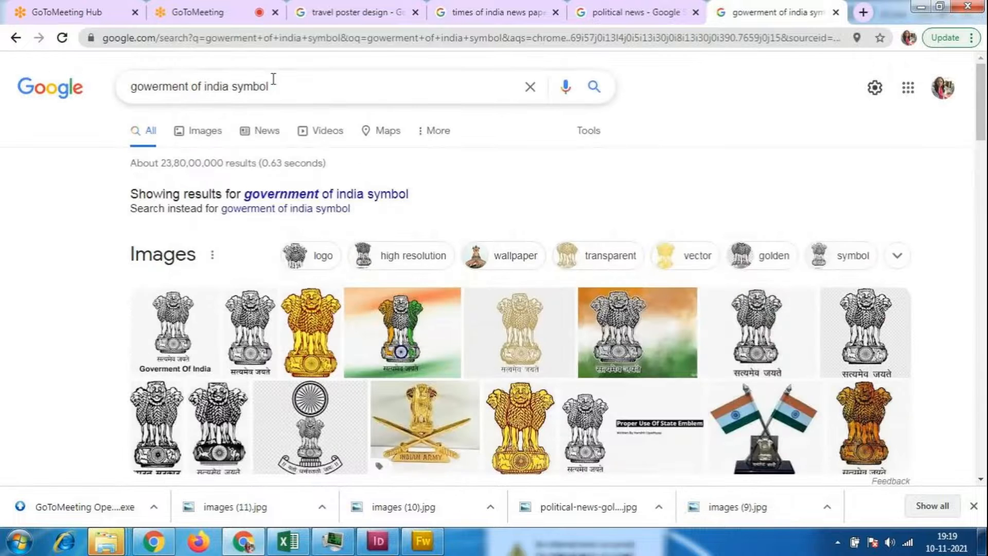
- Change the search to "timesof india symbol" and show the image results
{"action": "left_click_drag", "start_coordinate": [190, 87], "coordinate": [128, 86]}
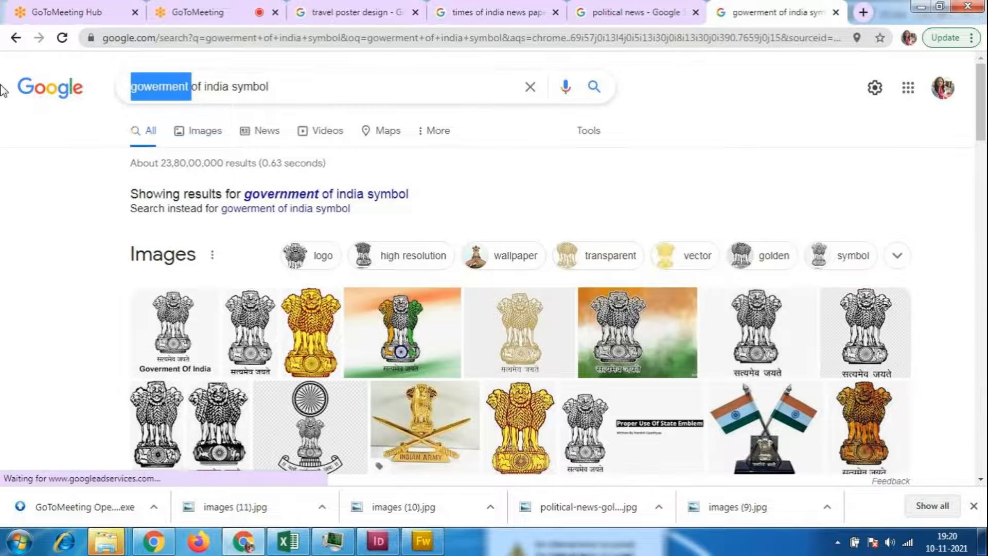
{"action": "type", "text": "times"}
{"action": "key", "text": "Return"}
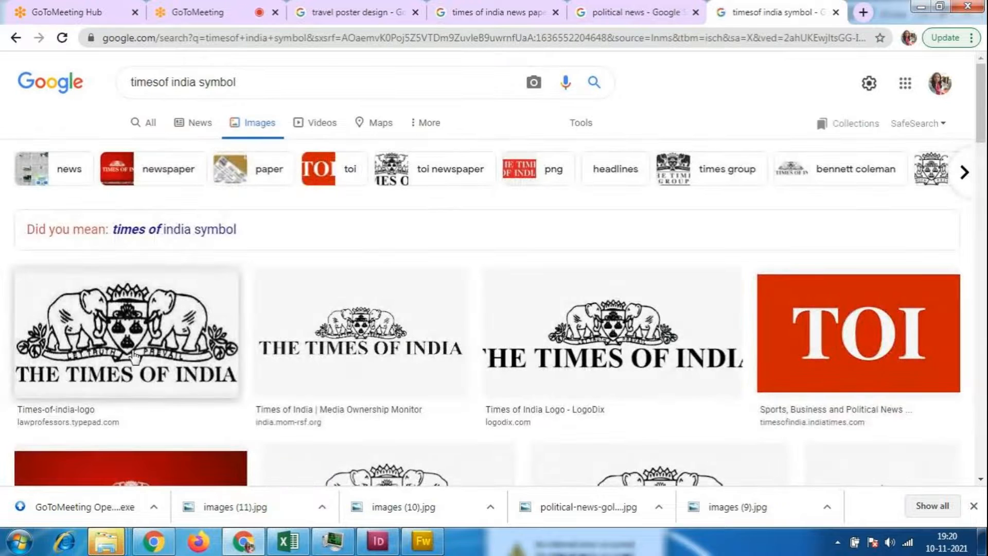
- Save the Times-of-india-logo image from lawprofessors.typepad.com as a JPEG in the reff folder
{"action": "left_click", "coordinate": [126, 311]}
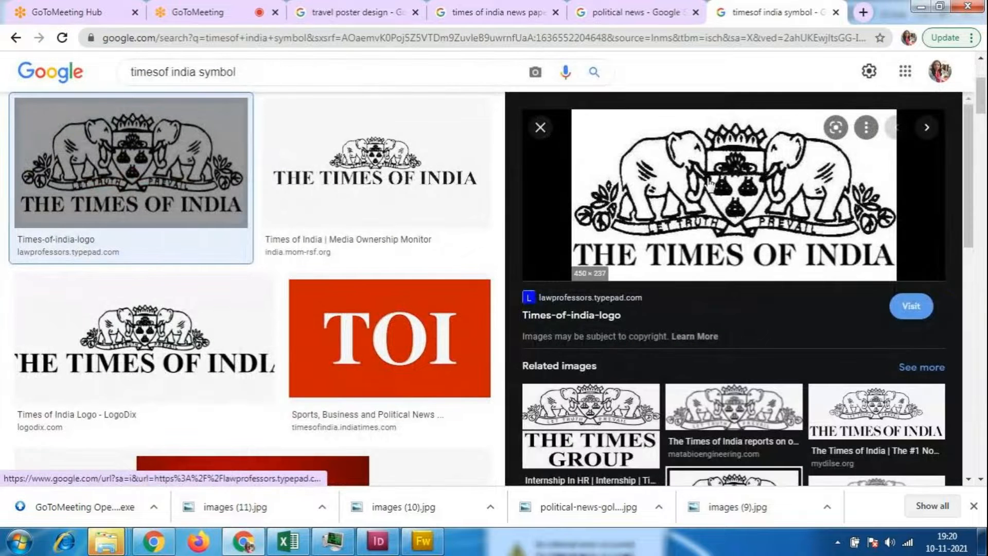
{"action": "right_click", "coordinate": [708, 184]}
{"action": "left_click", "coordinate": [752, 329]}
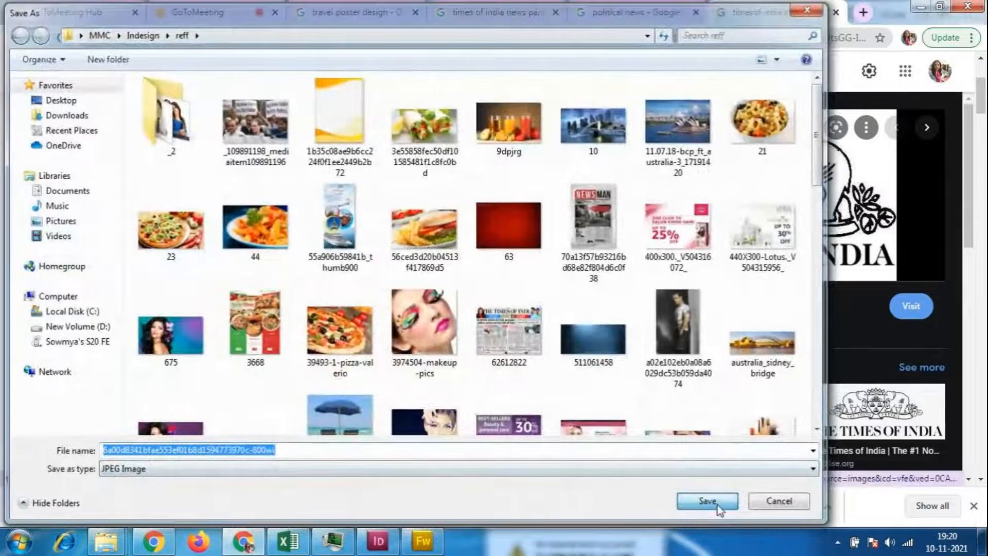
{"action": "left_click", "coordinate": [717, 505]}
- Examine the other Times of India logo variants among the image results and related images
{"action": "scroll", "coordinate": [766, 378], "scroll_direction": "down", "scroll_amount": 3}
{"action": "scroll", "coordinate": [766, 378], "scroll_direction": "down", "scroll_amount": 4}
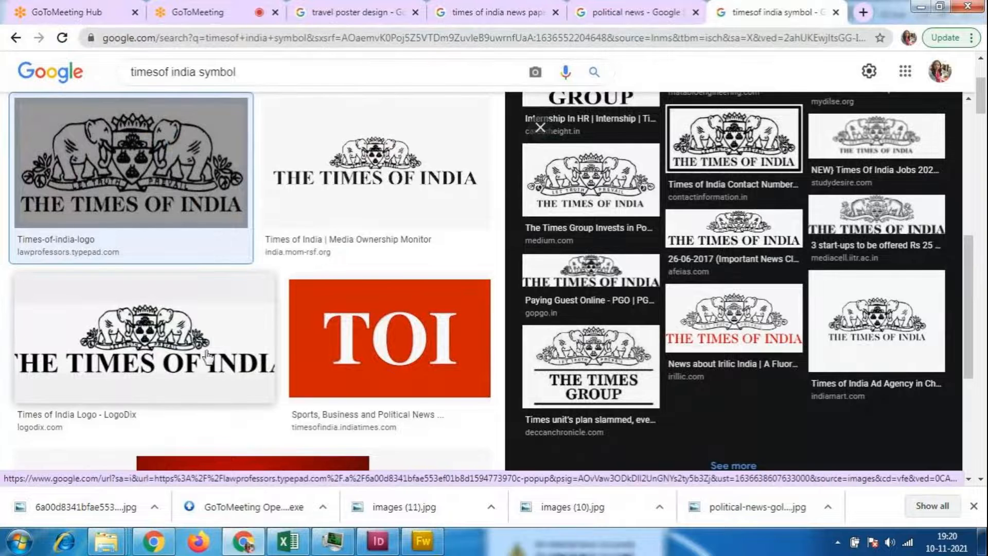
{"action": "scroll", "coordinate": [233, 341], "scroll_direction": "down", "scroll_amount": 8}
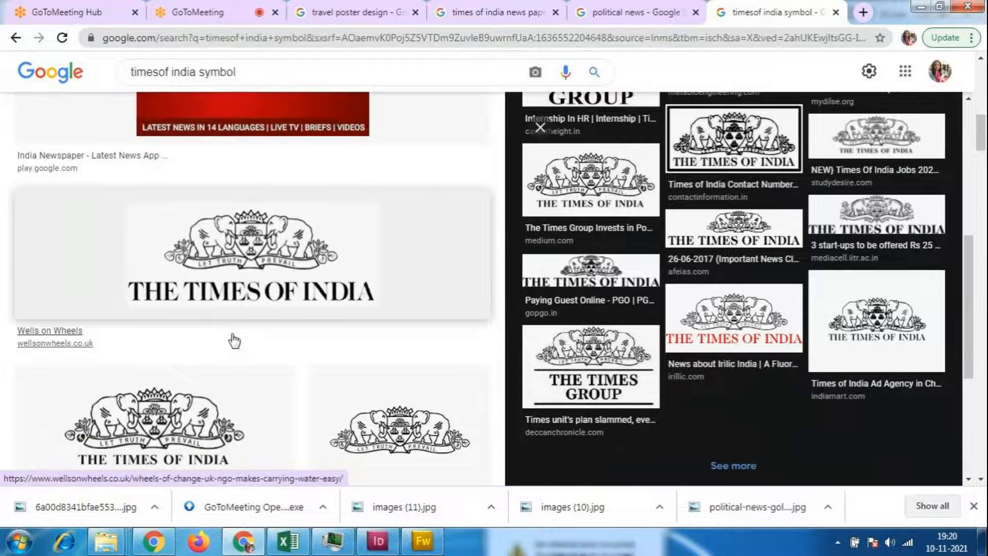
{"action": "scroll", "coordinate": [232, 340], "scroll_direction": "down", "scroll_amount": 3}
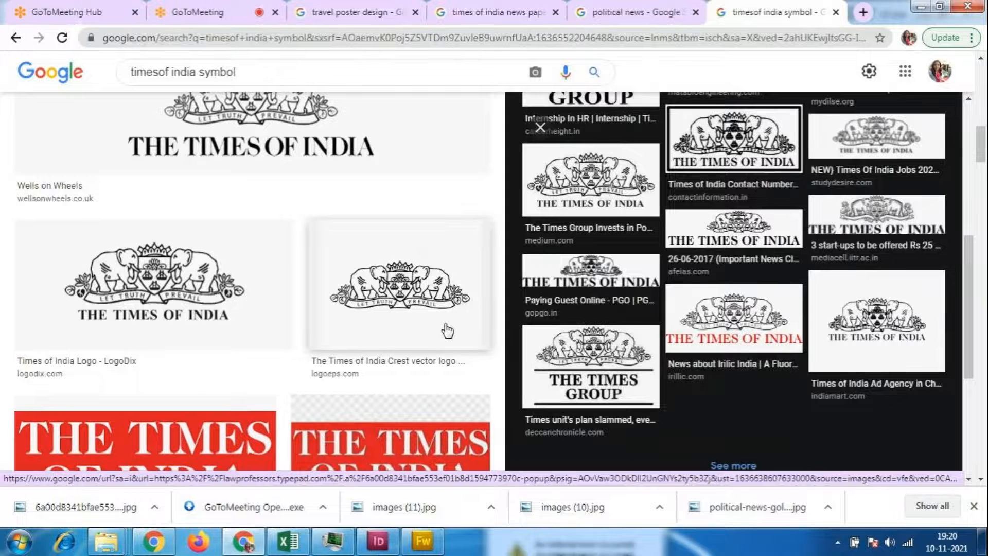
{"action": "scroll", "coordinate": [442, 331], "scroll_direction": "down", "scroll_amount": 5}
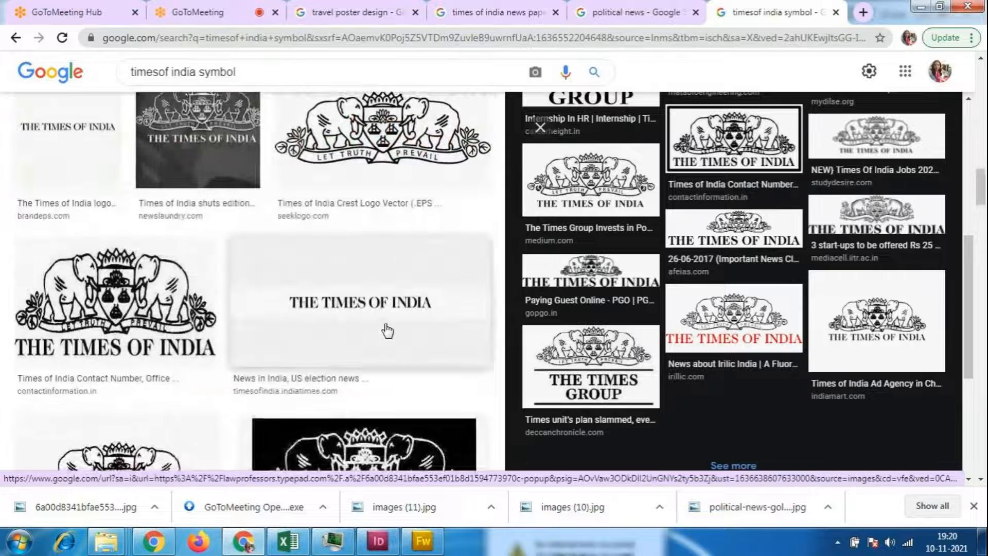
{"action": "scroll", "coordinate": [386, 330], "scroll_direction": "up", "scroll_amount": 1}
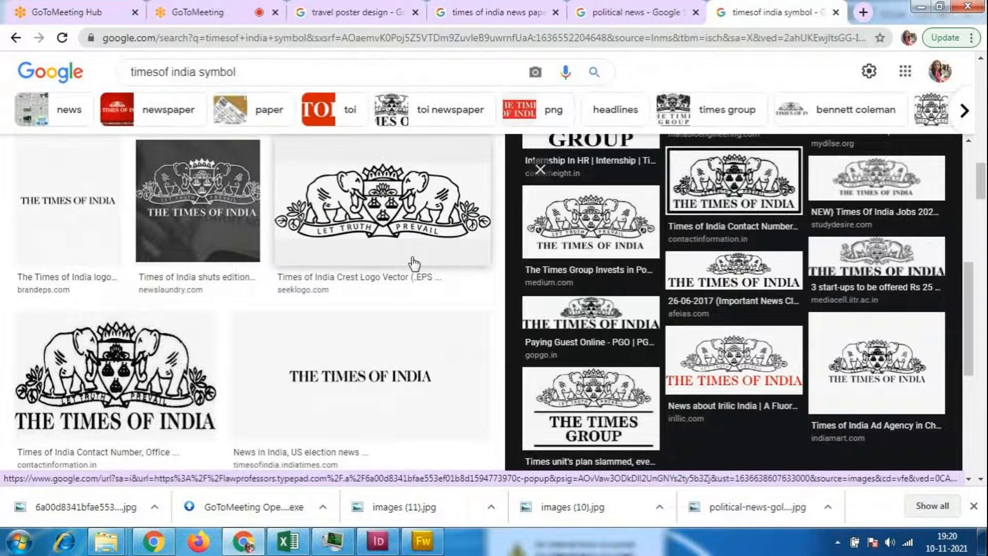
{"action": "scroll", "coordinate": [414, 263], "scroll_direction": "down", "scroll_amount": 5}
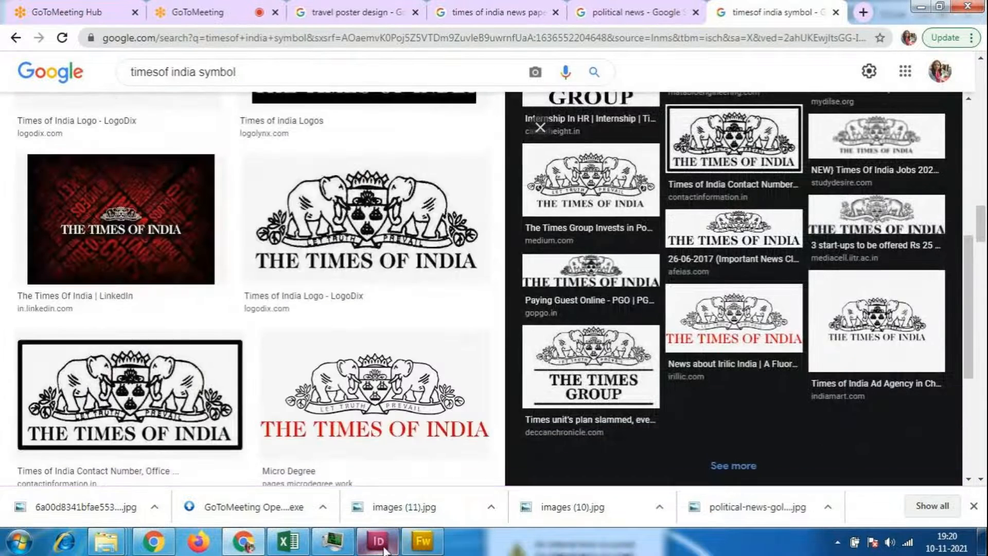
- Return to InDesign and draw a rectangular frame about 22.5 × 9.9 mm in the gap between the two masthead lines
{"action": "left_click", "coordinate": [379, 541]}
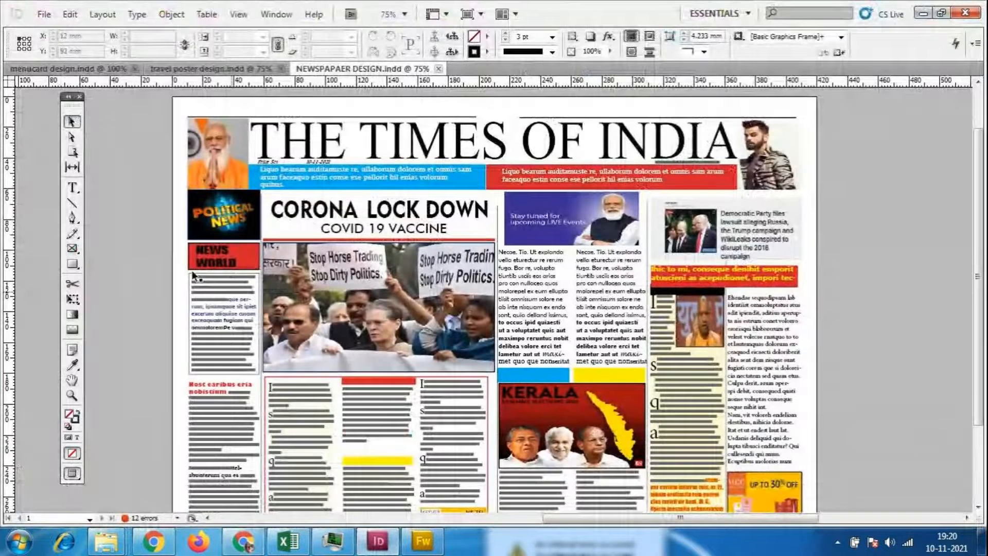
{"action": "key", "text": "f"}
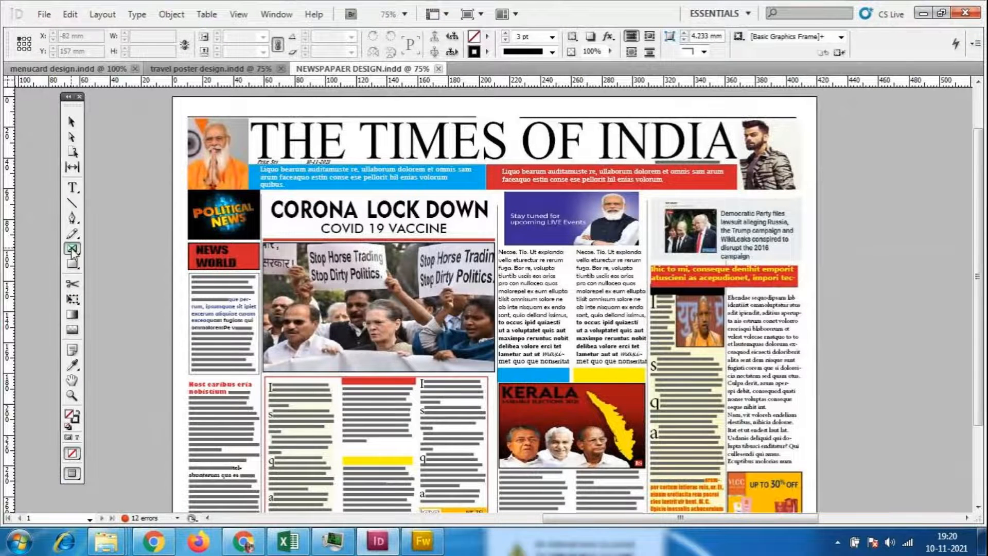
{"action": "key", "text": "ctrl+equal"}
{"action": "key", "text": "ctrl+equal"}
{"action": "key", "text": "ctrl+equal"}
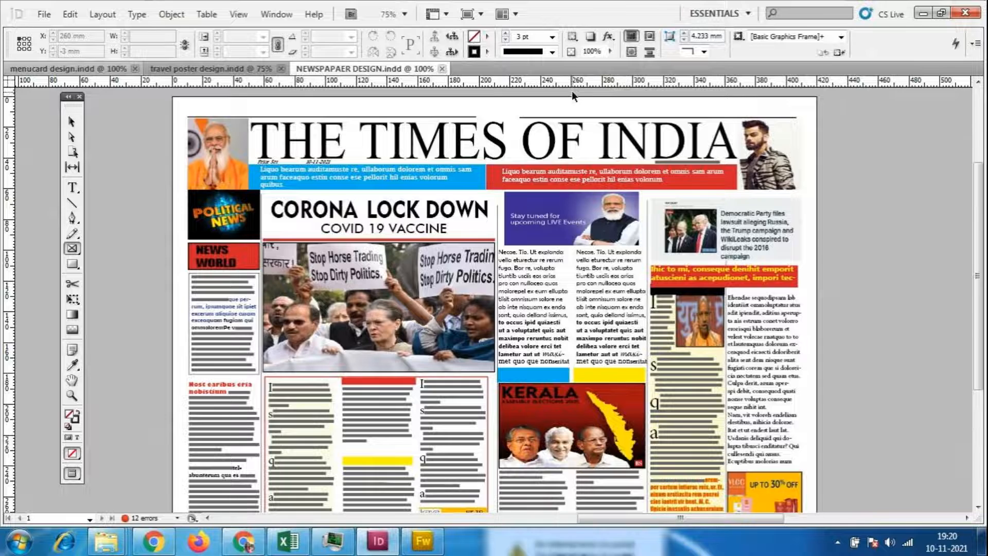
{"action": "scroll", "coordinate": [718, 139], "scroll_direction": "up", "scroll_amount": 3}
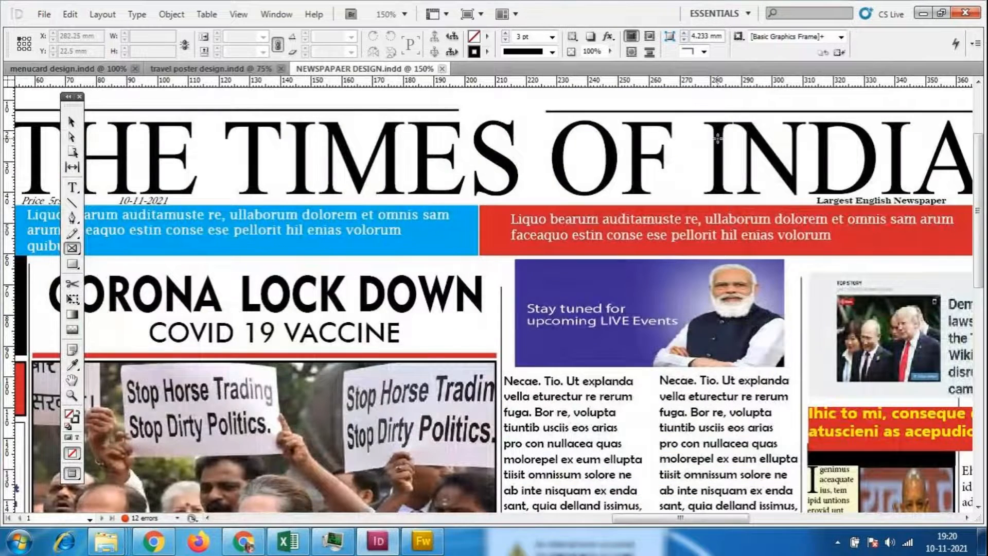
{"action": "key", "text": "ctrl+equal"}
{"action": "key", "text": "ctrl+equal"}
{"action": "scroll", "coordinate": [718, 139], "scroll_direction": "up", "scroll_amount": 5}
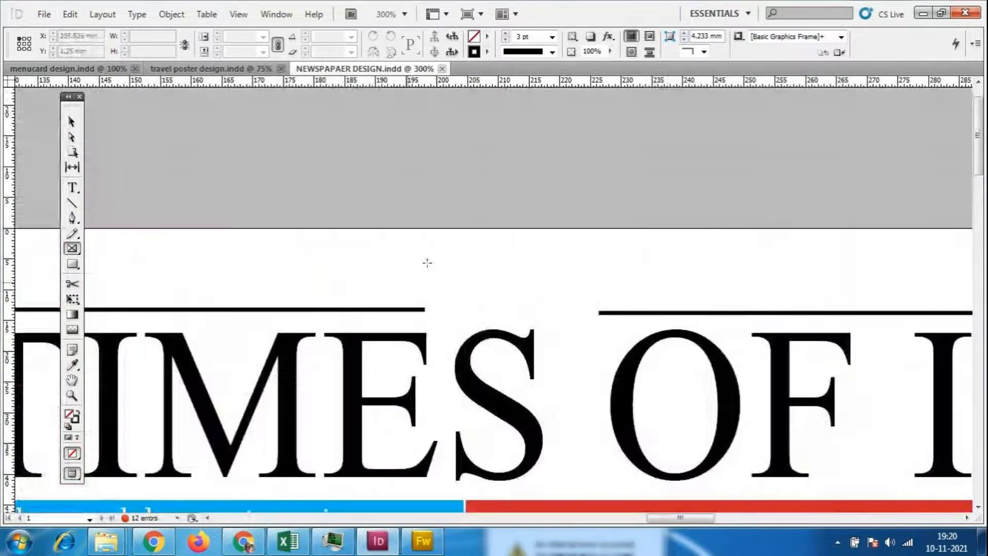
{"action": "left_click_drag", "start_coordinate": [436, 262], "coordinate": [573, 320]}
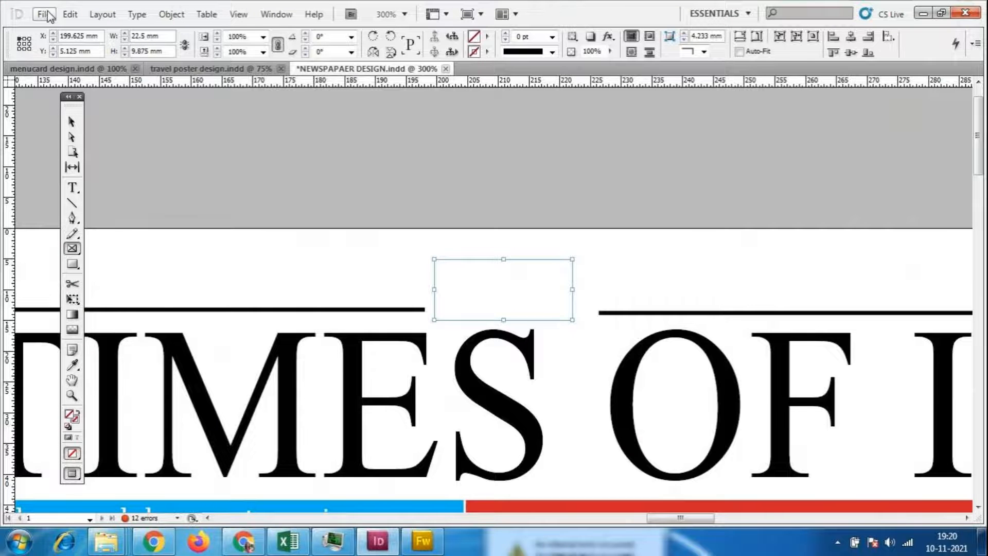
- Place the saved Times of India crest logo in the new frame and fit the image to the frame
{"action": "left_click", "coordinate": [44, 14]}
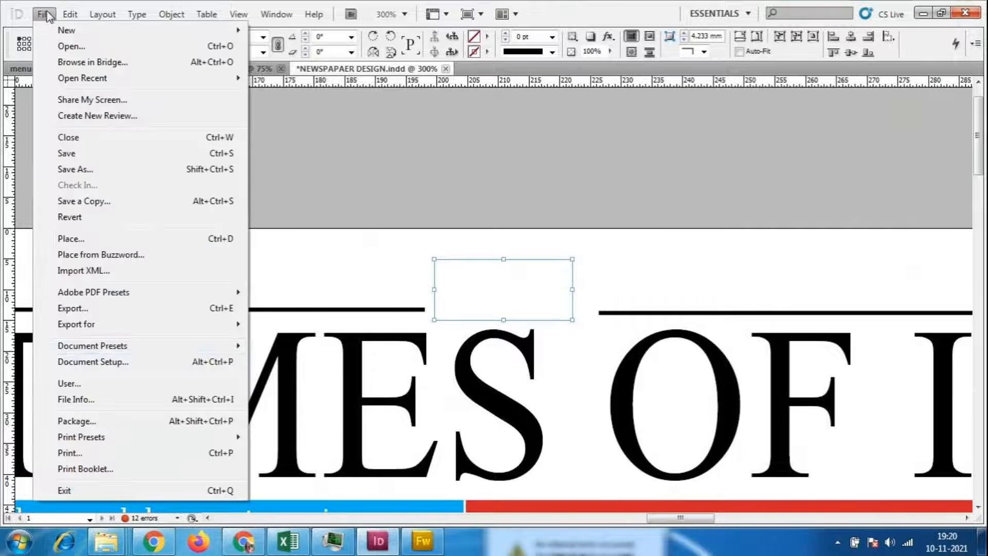
{"action": "left_click", "coordinate": [70, 239]}
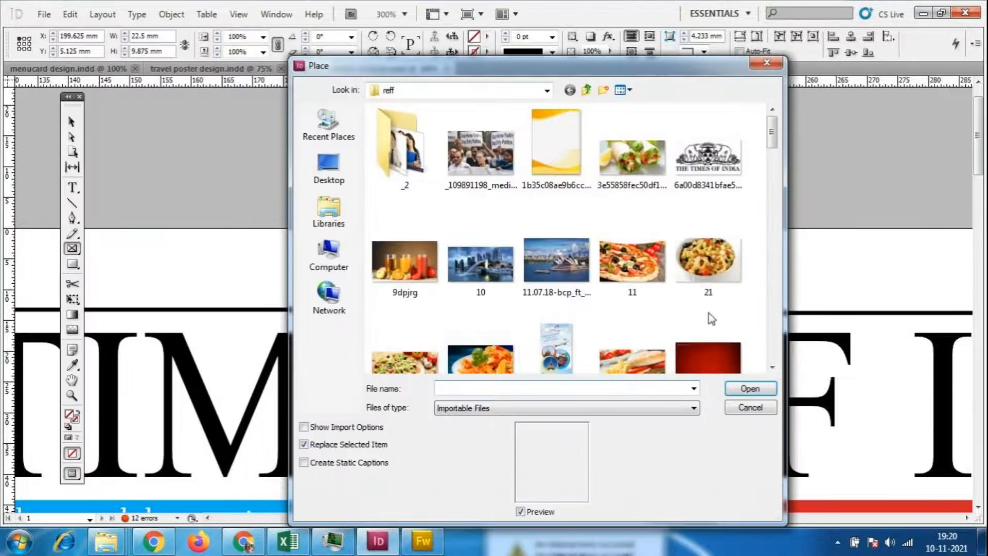
{"action": "double_click", "coordinate": [708, 157]}
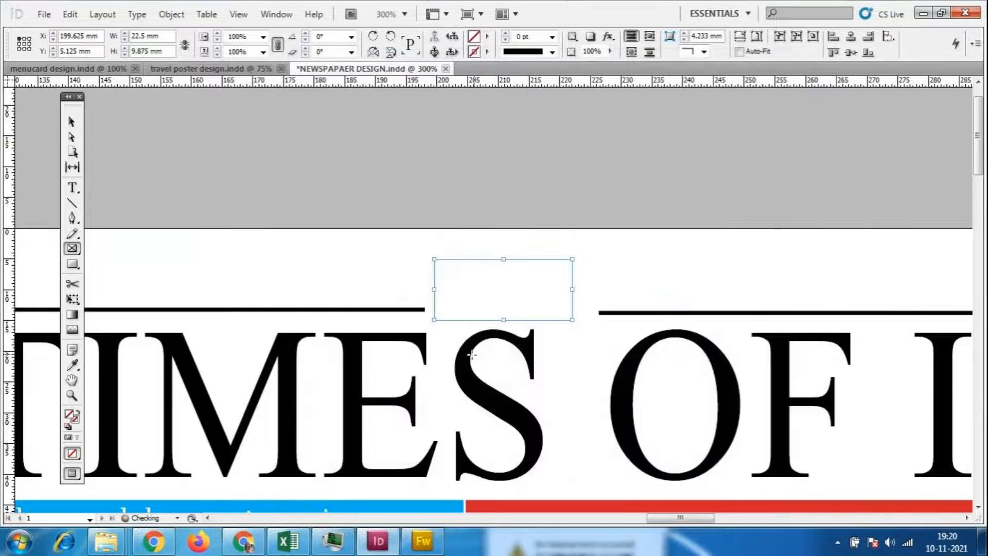
{"action": "right_click", "coordinate": [507, 306]}
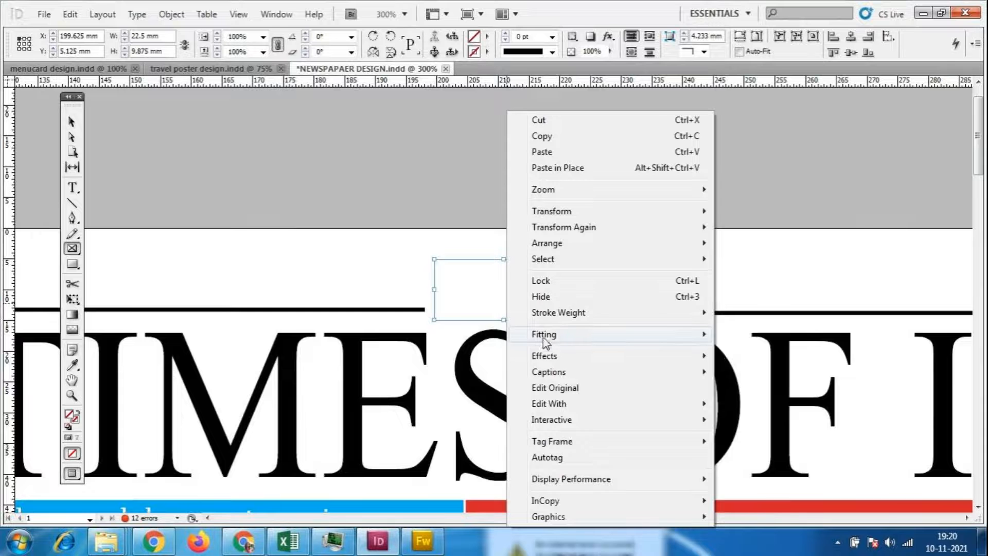
{"action": "mouse_move", "coordinate": [543, 337]}
{"action": "left_click", "coordinate": [756, 370]}
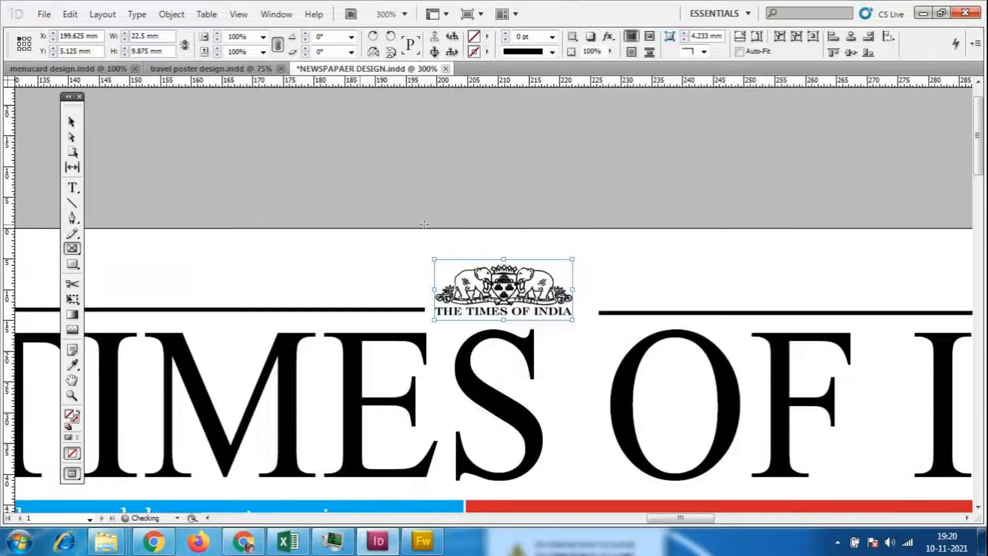
- Enlarge the crest logo's frame to about 25.4 × 11.4 mm and refit the image to it
{"action": "left_click", "coordinate": [72, 122]}
{"action": "left_click", "coordinate": [530, 299]}
{"action": "left_click_drag", "start_coordinate": [530, 298], "coordinate": [591, 329]}
{"action": "left_click", "coordinate": [637, 316]}
{"action": "left_click", "coordinate": [554, 316]}
{"action": "right_click", "coordinate": [559, 306]}
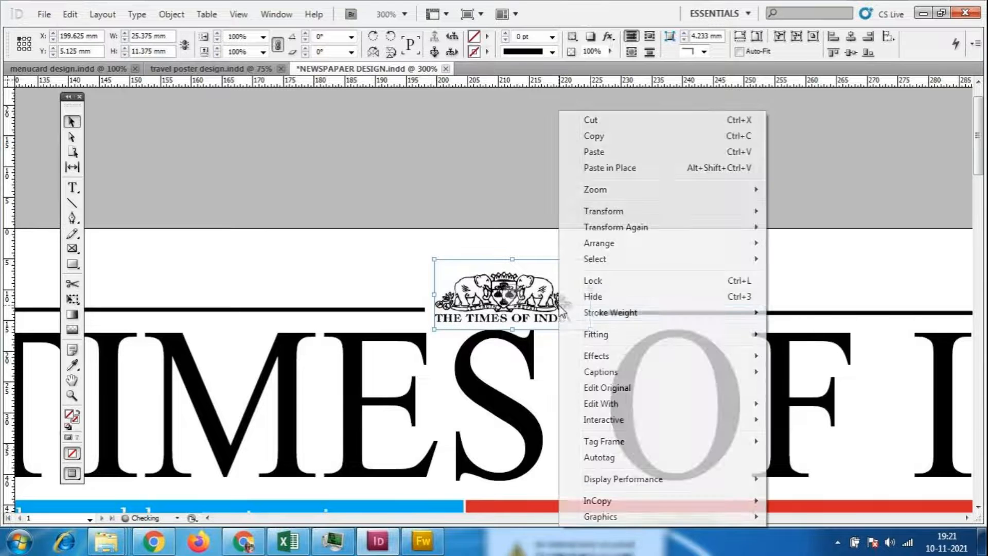
{"action": "mouse_move", "coordinate": [610, 332]}
{"action": "left_click", "coordinate": [447, 361]}
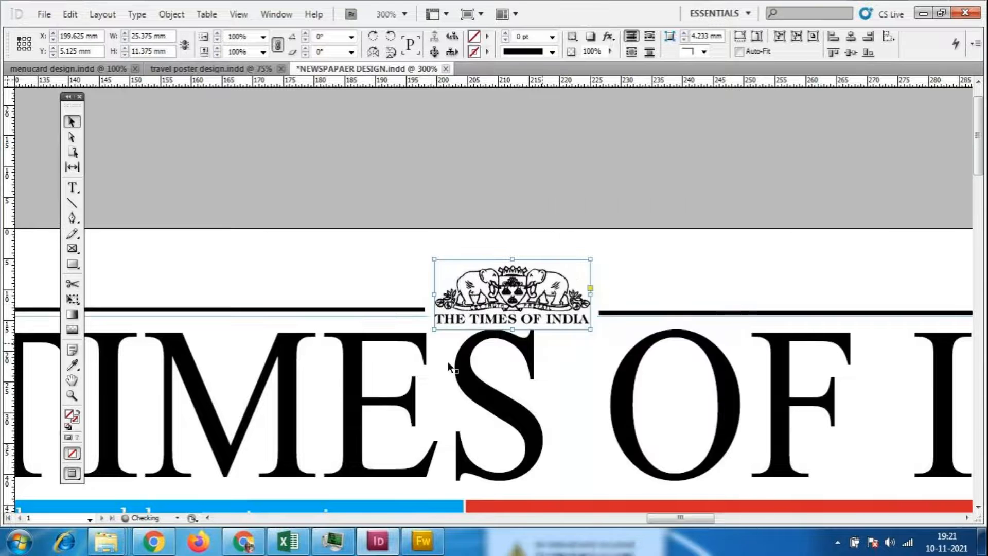
{"action": "left_click", "coordinate": [717, 267]}
{"action": "left_click", "coordinate": [547, 294]}
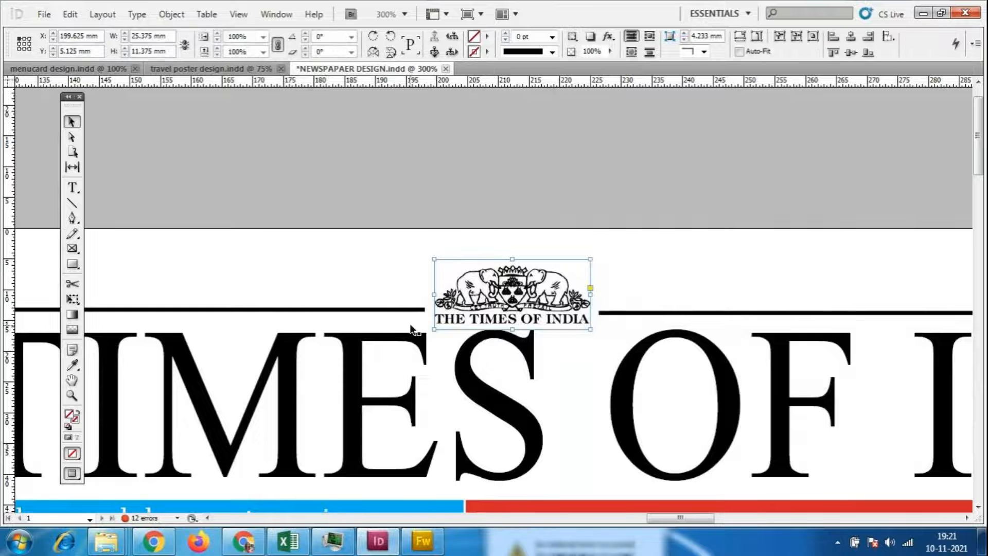
- Deselect the crest logo, save the newspaper document, and view the masthead at 200% zoom
{"action": "left_click", "coordinate": [634, 218]}
{"action": "left_click", "coordinate": [559, 297]}
{"action": "left_click", "coordinate": [44, 14]}
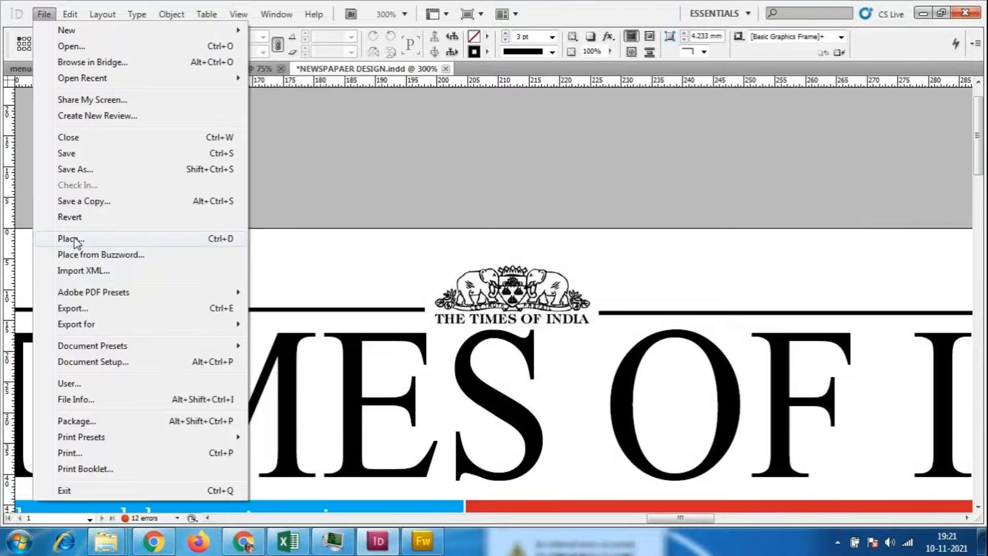
{"action": "left_click", "coordinate": [67, 153]}
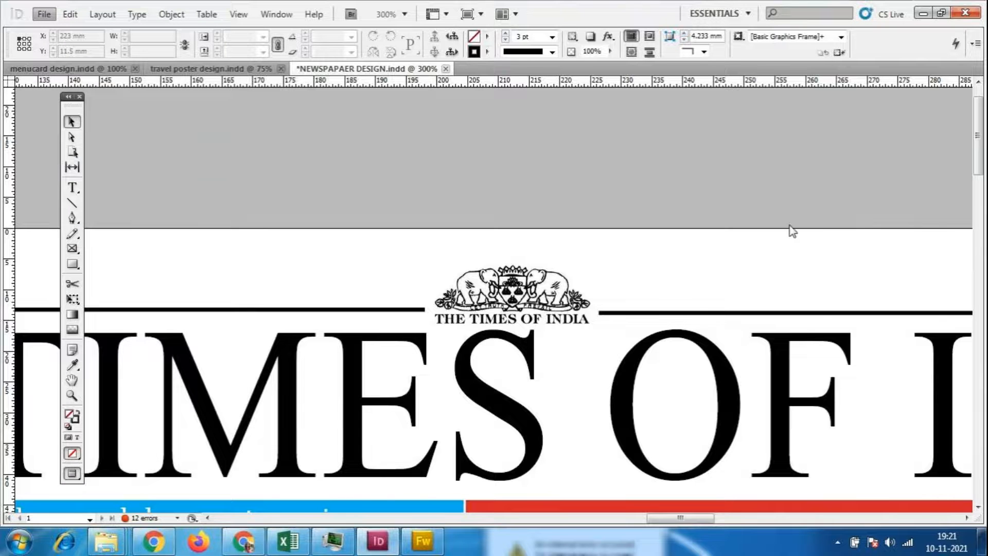
{"action": "key", "text": "ctrl+minus"}
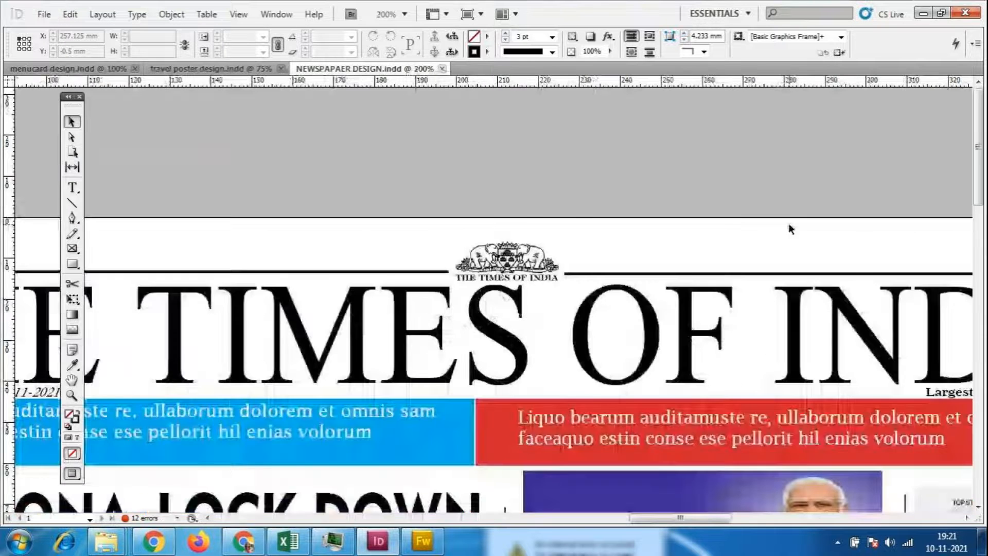
- Switch to Fireworks to examine the masthead of the reference newspaper, and return to the InDesign layout
{"action": "key", "text": "ctrl+minus"}
{"action": "key", "text": "ctrl+minus"}
{"action": "key", "text": "ctrl+minus"}
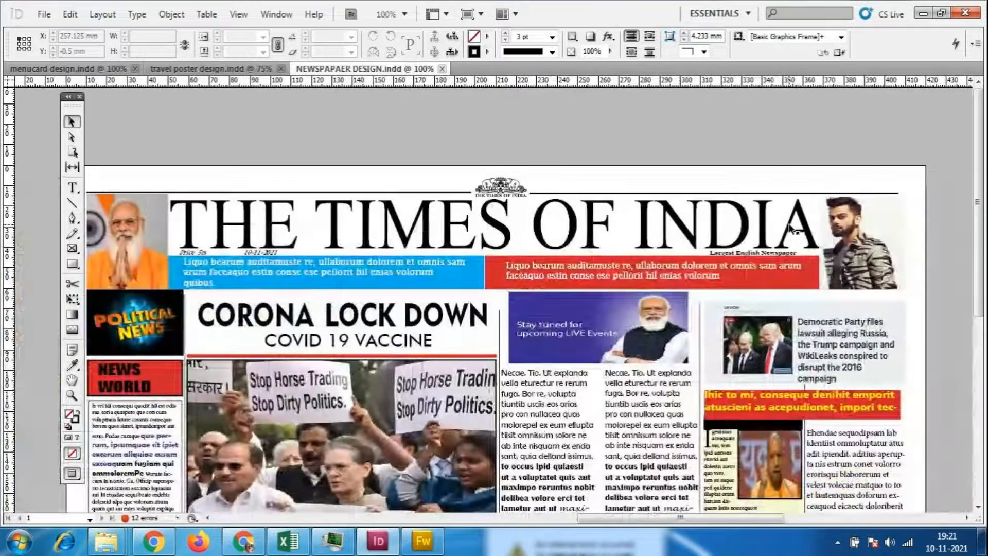
{"action": "left_click", "coordinate": [423, 549]}
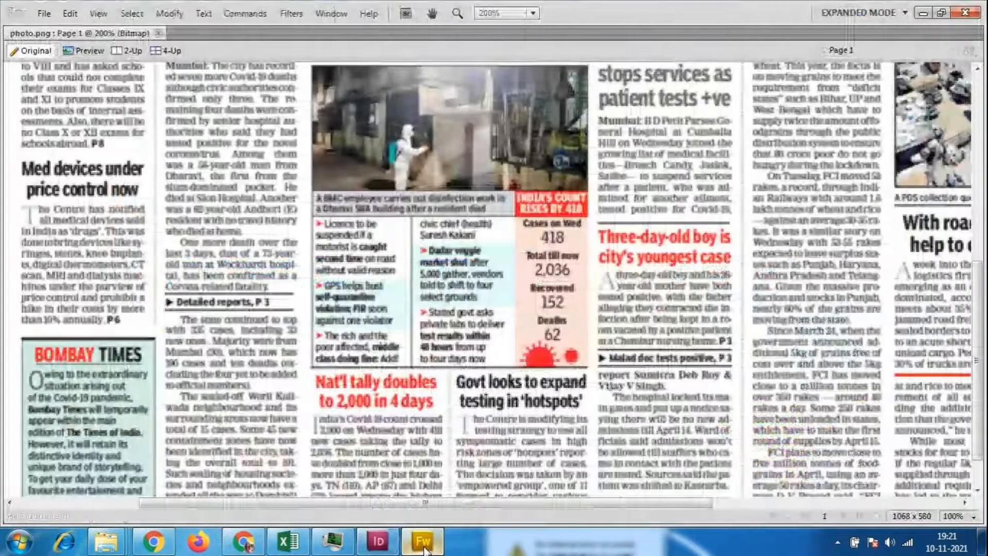
{"action": "scroll", "coordinate": [651, 332], "scroll_direction": "up", "scroll_amount": 8}
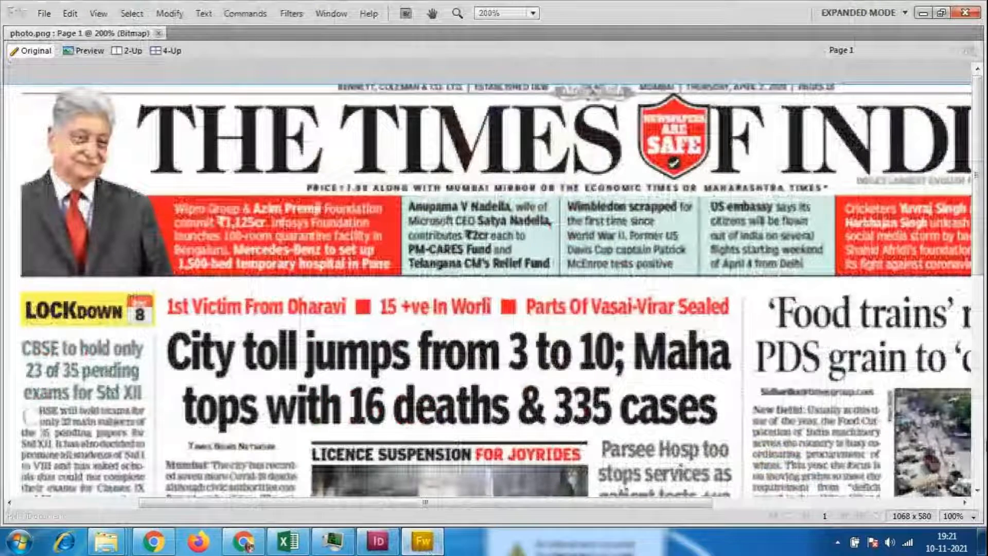
{"action": "left_click", "coordinate": [428, 550]}
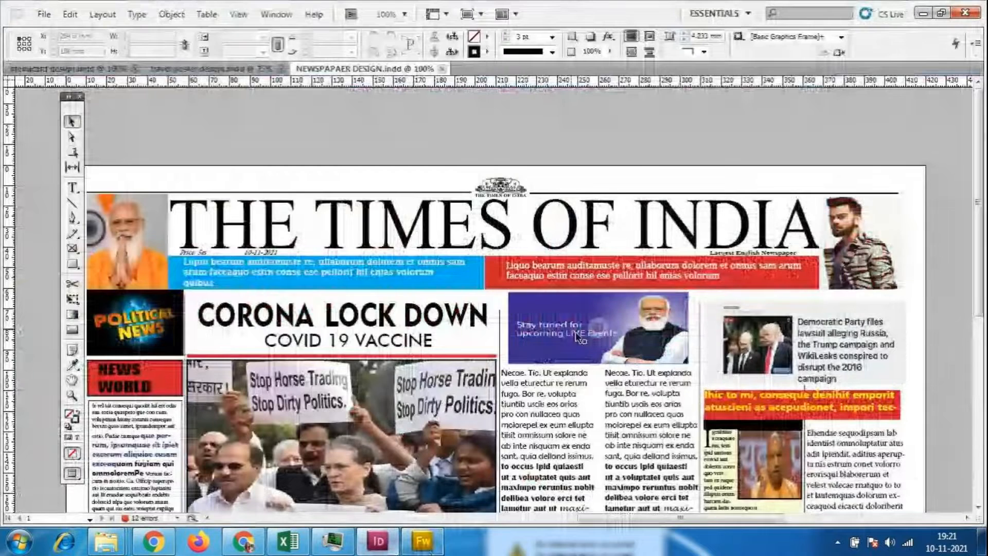
- Extend the crest logo's frame upward to about 11.8 mm high, refit the image to the frame, and deselect it
{"action": "left_click", "coordinate": [501, 187]}
{"action": "key", "text": "ctrl+equal"}
{"action": "key", "text": "ctrl+equal"}
{"action": "key", "text": "ctrl+equal"}
{"action": "key", "text": "ctrl+equal"}
{"action": "key", "text": "ctrl+equal"}
{"action": "left_click", "coordinate": [594, 227]}
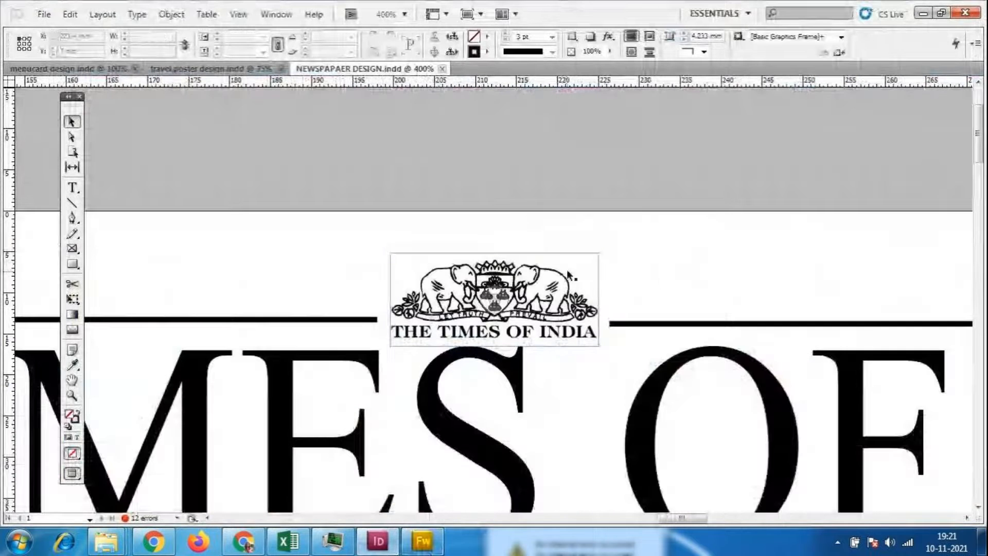
{"action": "left_click", "coordinate": [566, 270]}
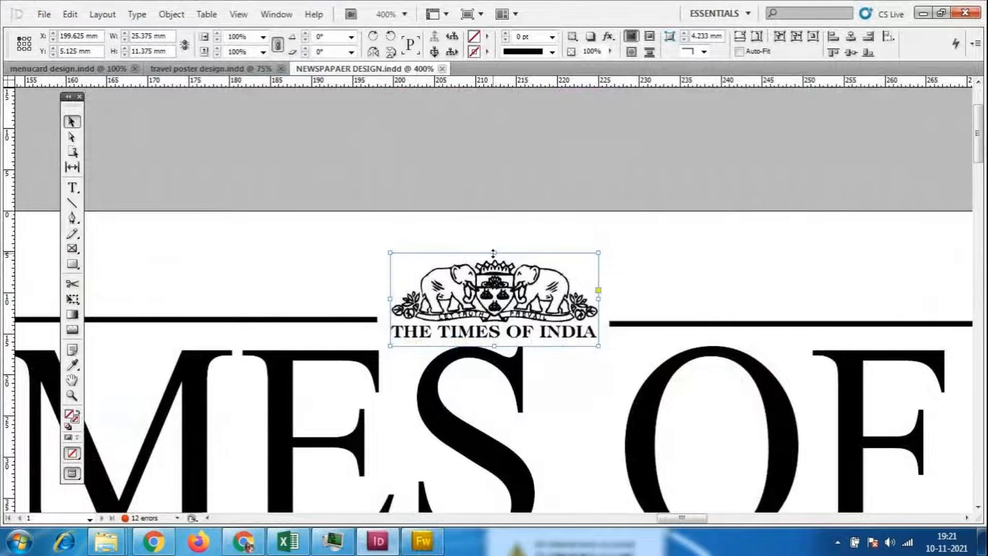
{"action": "left_click_drag", "start_coordinate": [493, 253], "coordinate": [492, 250]}
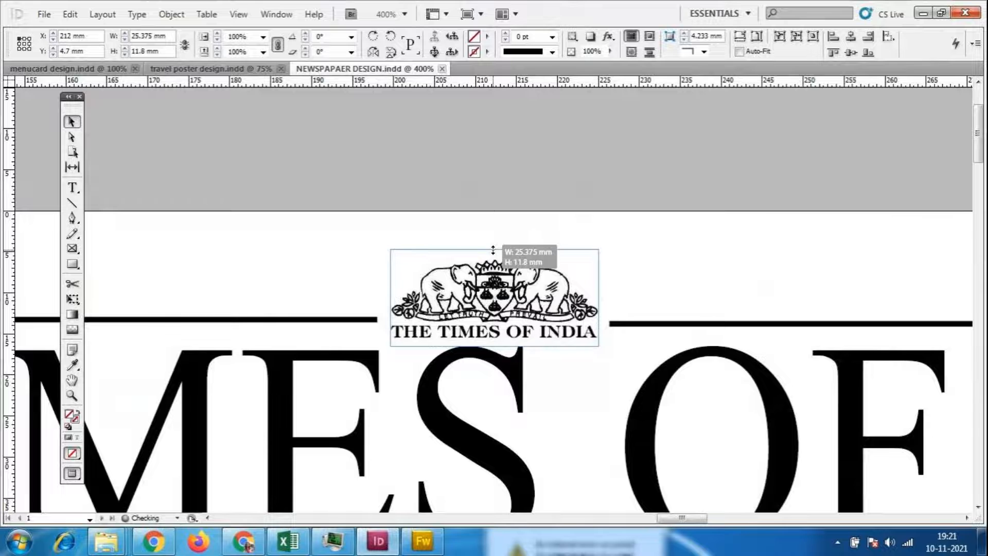
{"action": "right_click", "coordinate": [554, 288]}
{"action": "mouse_move", "coordinate": [596, 334]}
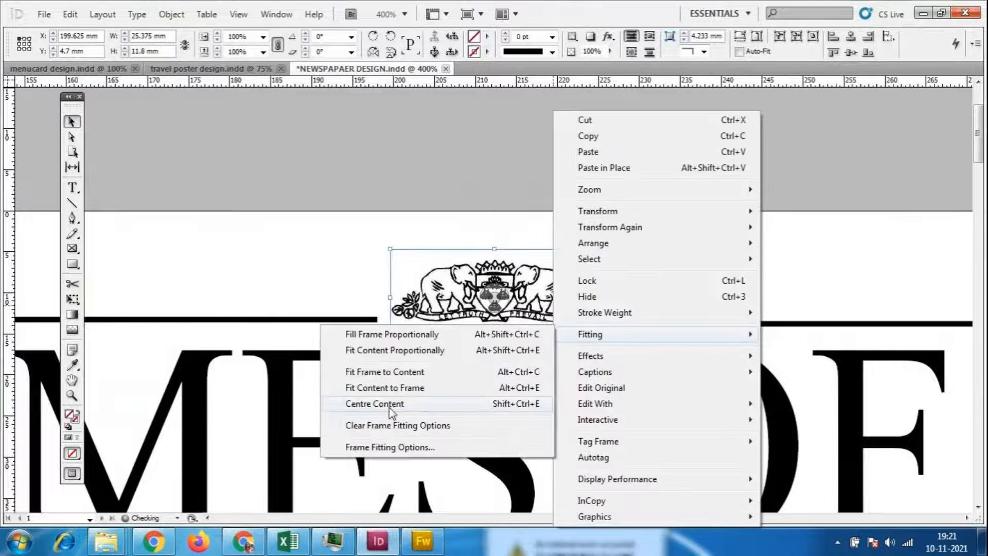
{"action": "left_click", "coordinate": [385, 387]}
{"action": "left_click", "coordinate": [770, 293]}
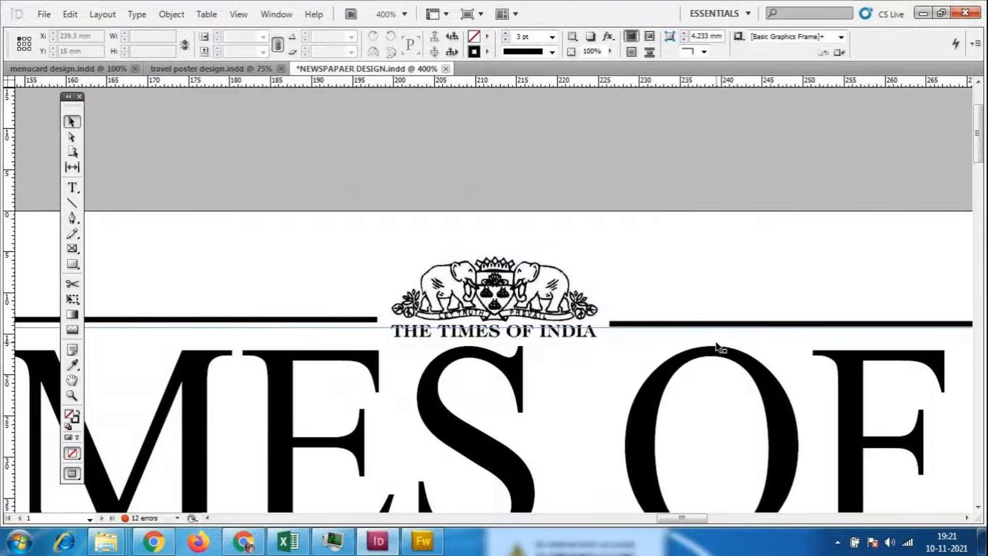
- Shorten the vertical dividers on either side of the LIVE Events banner from their upper ends, to about 193 mm and 188 mm long
{"action": "key", "text": "ctrl+minus"}
{"action": "key", "text": "ctrl+minus"}
{"action": "key", "text": "ctrl+minus"}
{"action": "key", "text": "ctrl+minus"}
{"action": "key", "text": "ctrl+minus"}
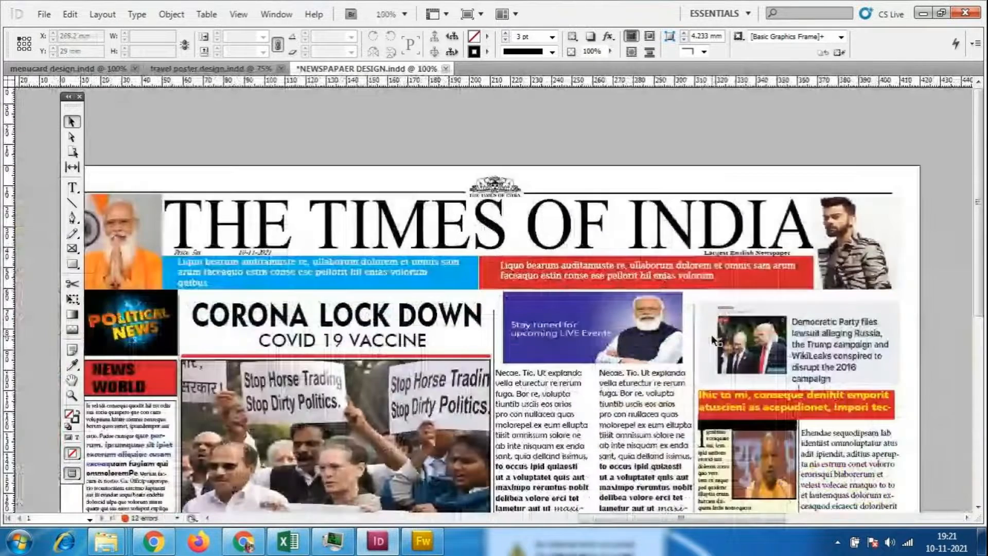
{"action": "key", "text": "ctrl+equal"}
{"action": "key", "text": "ctrl+equal"}
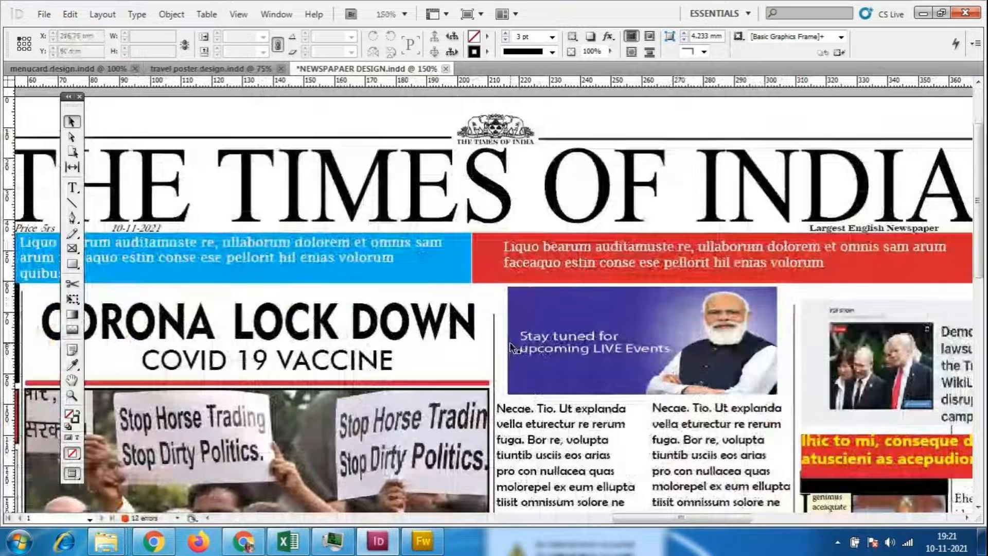
{"action": "left_click", "coordinate": [493, 332]}
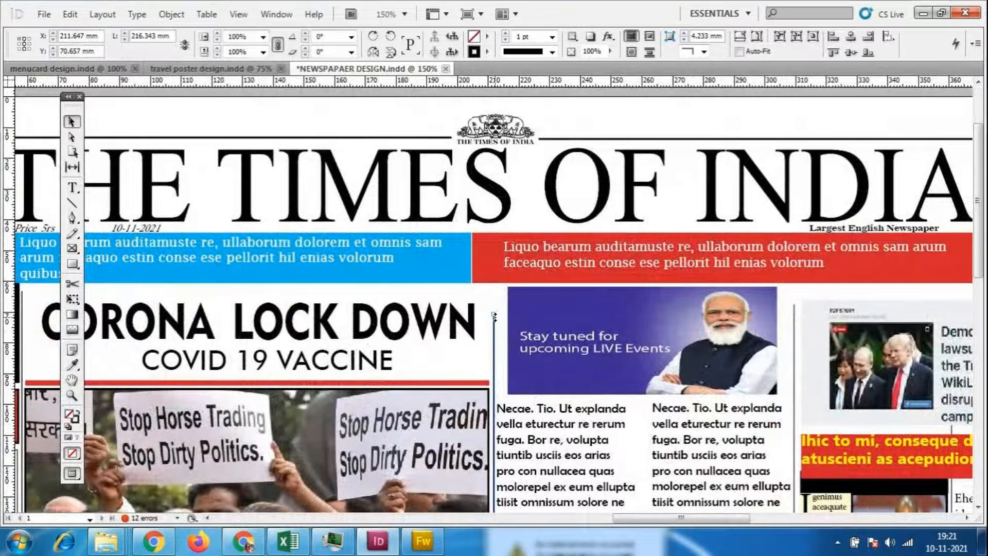
{"action": "left_click_drag", "start_coordinate": [494, 316], "coordinate": [493, 384]}
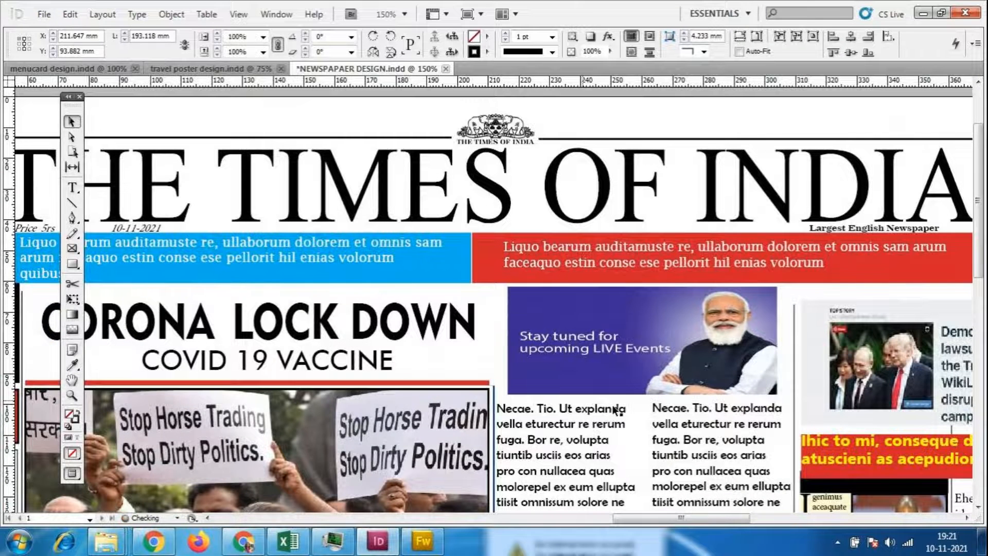
{"action": "left_click", "coordinate": [794, 343]}
{"action": "left_click_drag", "start_coordinate": [794, 303], "coordinate": [798, 399]}
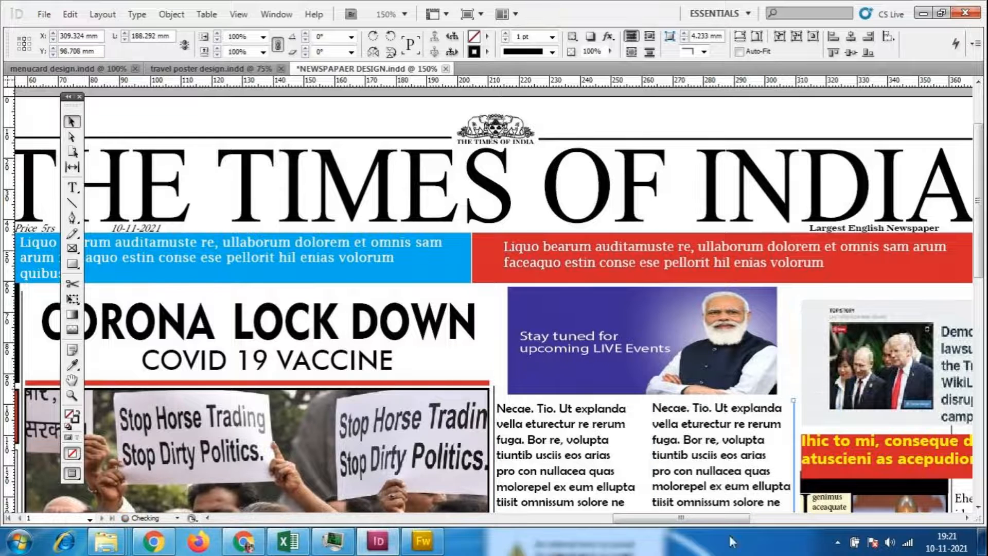
- Shorten the divider crossing the Democratic Party story to about 159 mm, so it starts below the red headline box
{"action": "left_click_drag", "start_coordinate": [726, 518], "coordinate": [761, 519]}
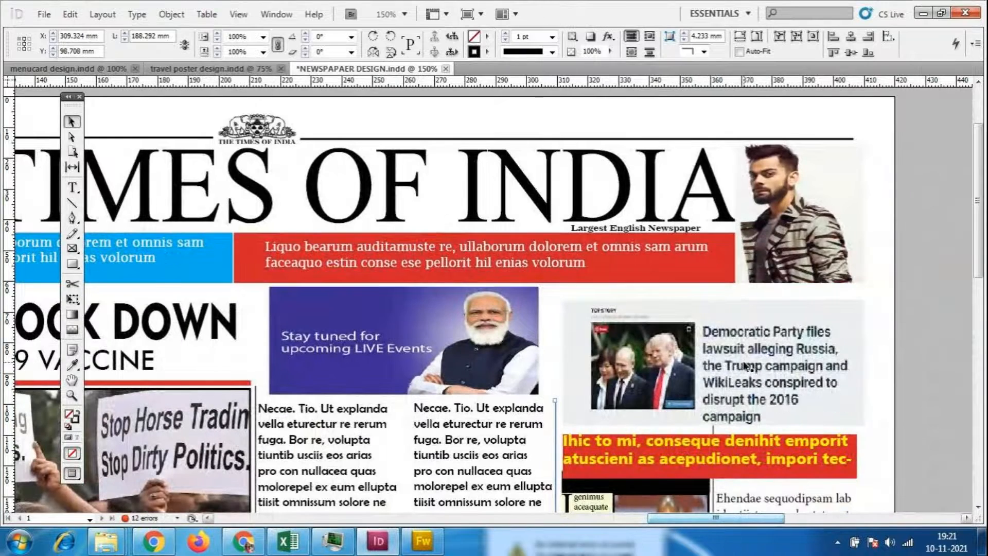
{"action": "scroll", "coordinate": [741, 355], "scroll_direction": "down", "scroll_amount": 3}
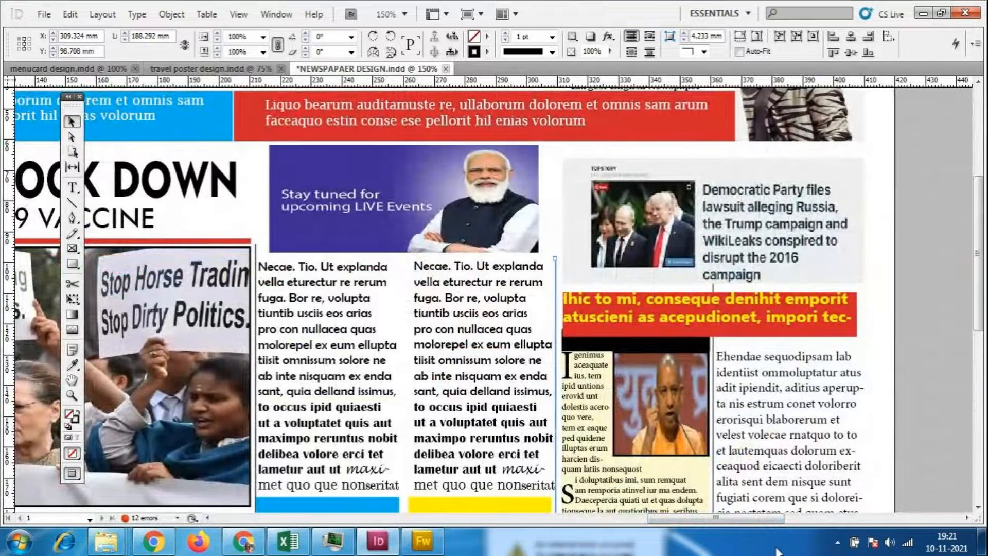
{"action": "left_click", "coordinate": [715, 293]}
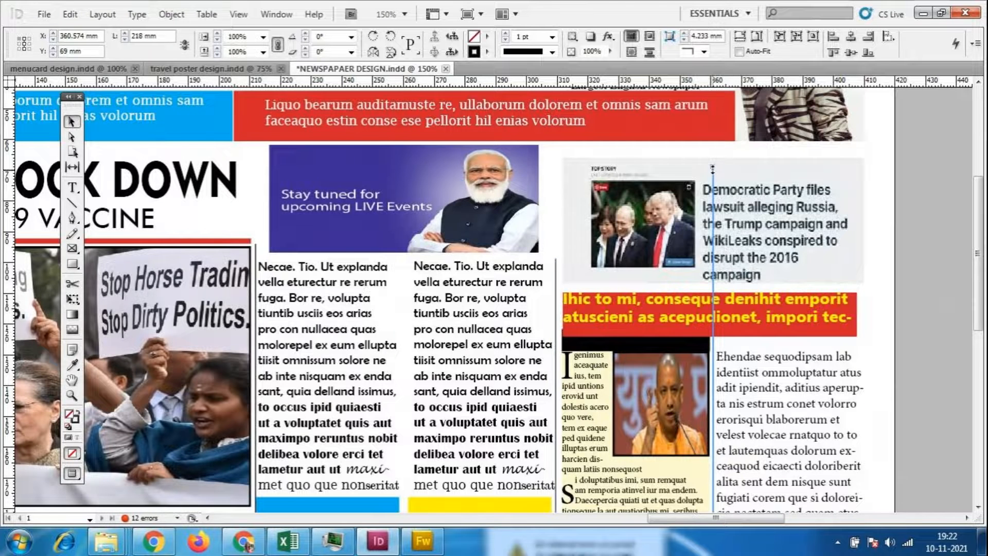
{"action": "left_click_drag", "start_coordinate": [713, 168], "coordinate": [725, 348]}
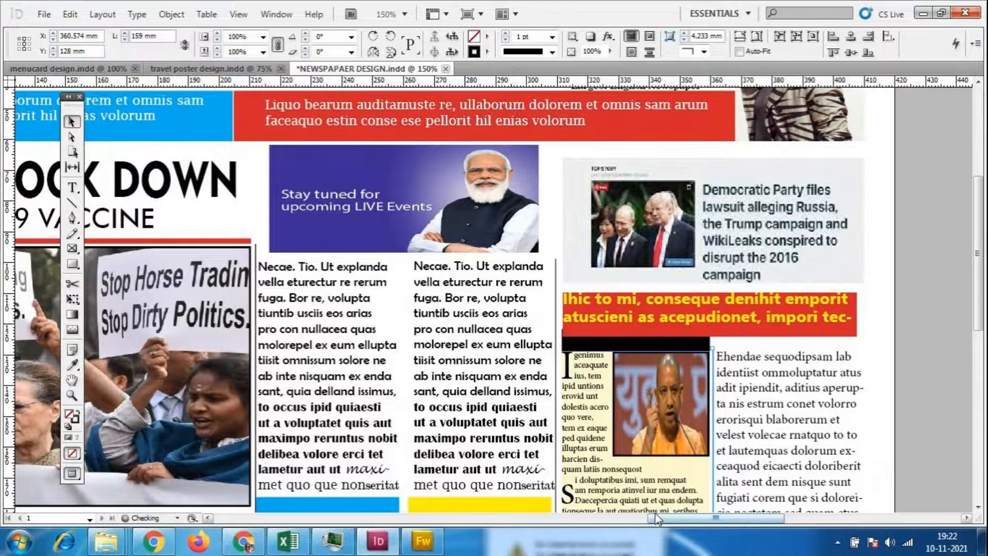
- Colour the passage from "velest volecae" to "arum aper-" in the last text column cyan
{"action": "left_click_drag", "start_coordinate": [656, 520], "coordinate": [696, 518]}
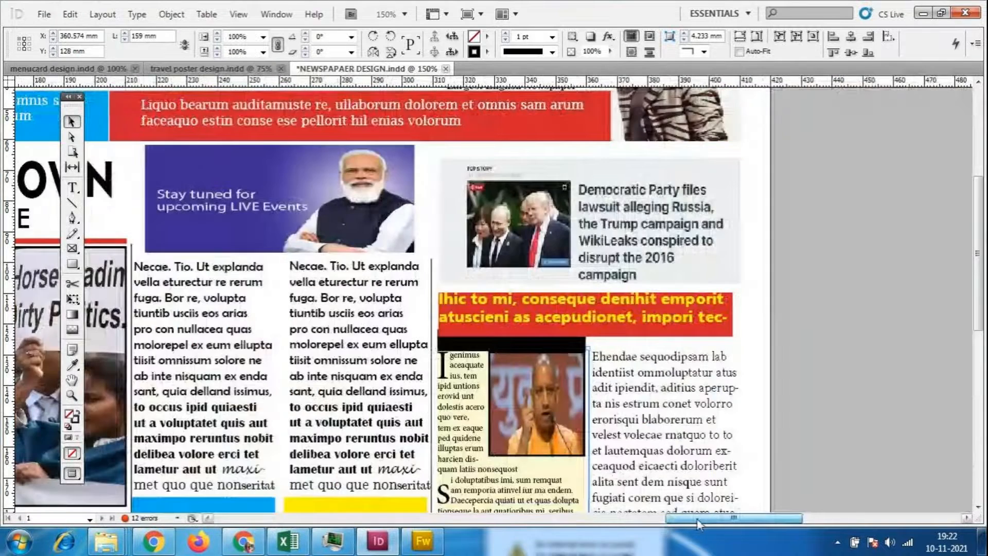
{"action": "scroll", "coordinate": [666, 257], "scroll_direction": "down", "scroll_amount": 5}
{"action": "scroll", "coordinate": [653, 247], "scroll_direction": "up", "scroll_amount": 2}
{"action": "key", "text": "t"}
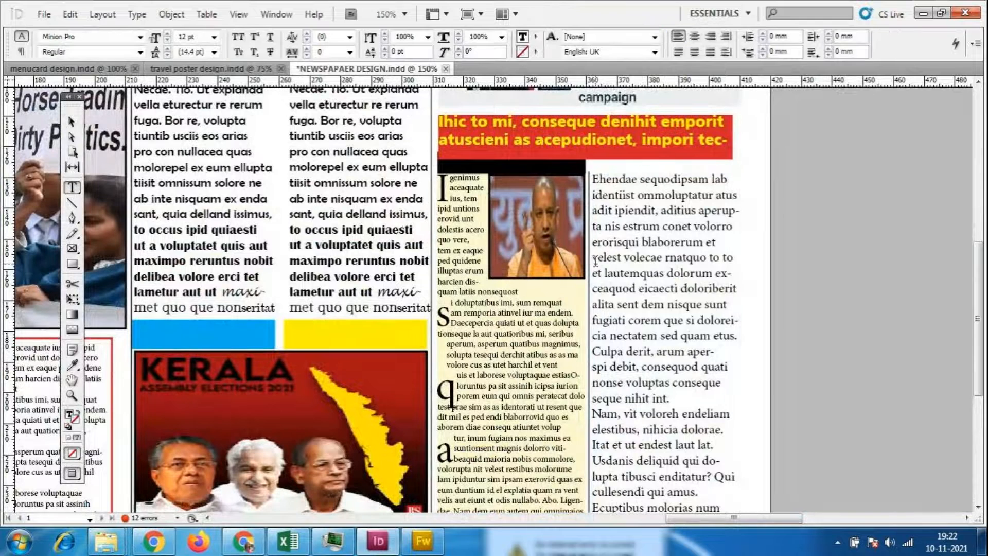
{"action": "left_click_drag", "start_coordinate": [595, 262], "coordinate": [719, 340]}
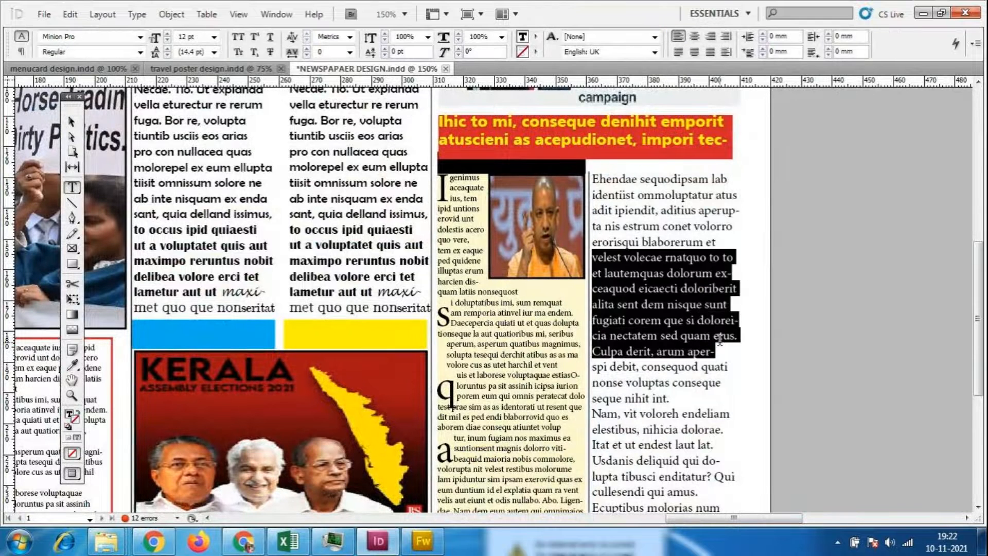
{"action": "left_click", "coordinate": [536, 36]}
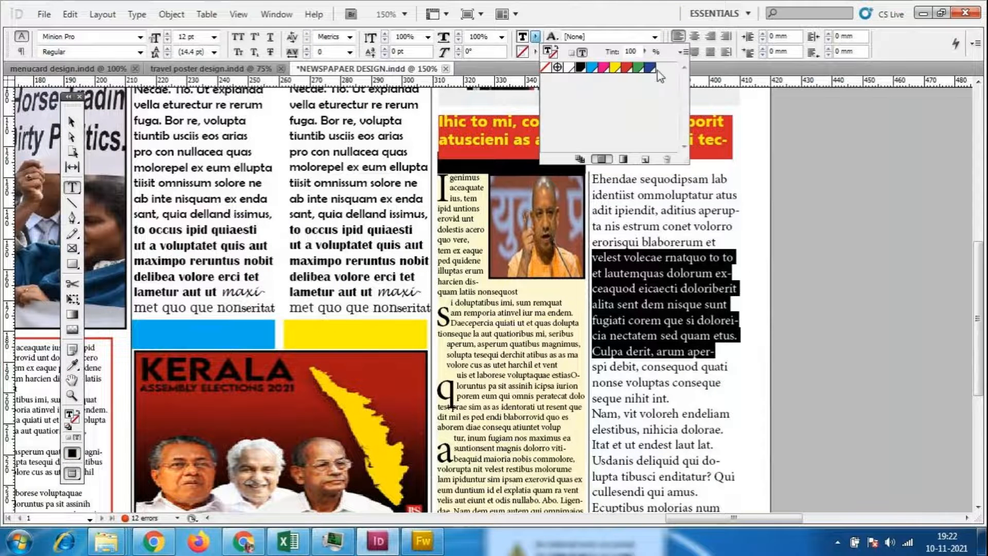
{"action": "left_click", "coordinate": [600, 68]}
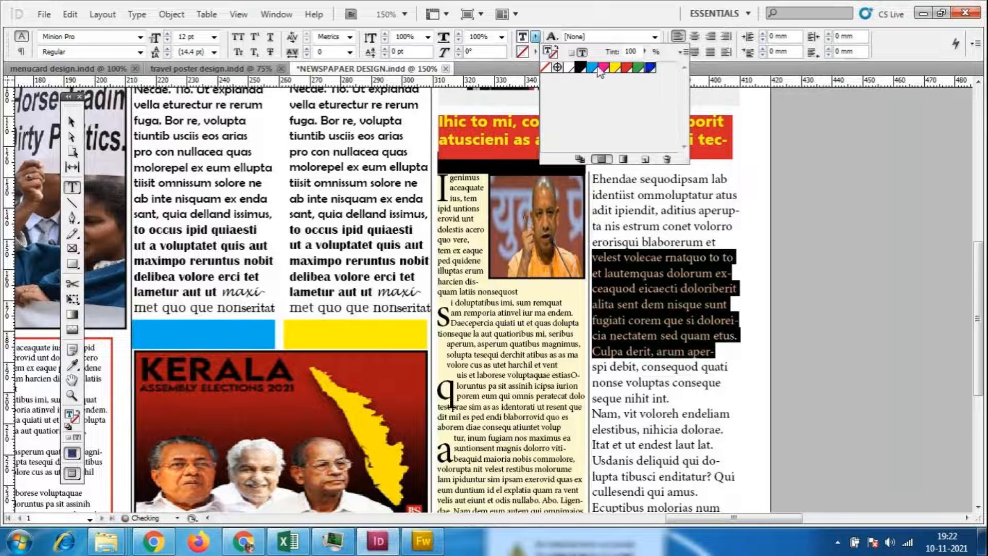
{"action": "left_click", "coordinate": [598, 68]}
- Set the font of the cyan passage in the last column to Impact and deselect the text
{"action": "left_click", "coordinate": [140, 37]}
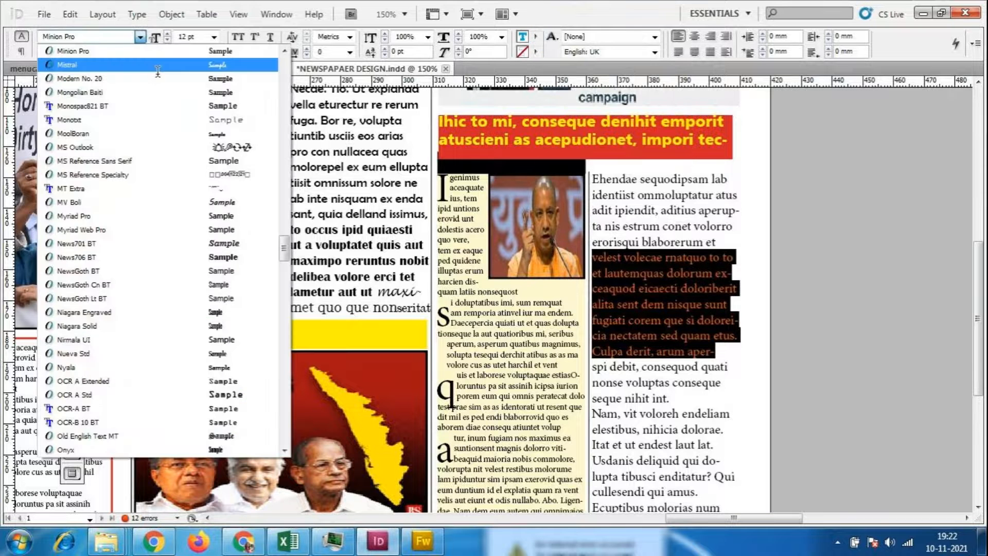
{"action": "scroll", "coordinate": [214, 172], "scroll_direction": "up", "scroll_amount": 3}
{"action": "scroll", "coordinate": [214, 172], "scroll_direction": "up", "scroll_amount": 9}
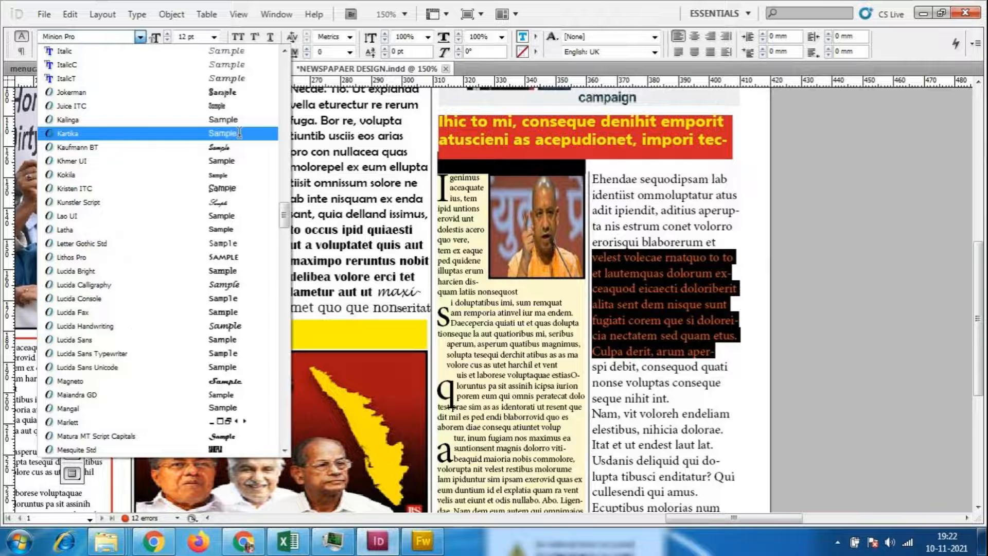
{"action": "scroll", "coordinate": [239, 133], "scroll_direction": "up", "scroll_amount": 7}
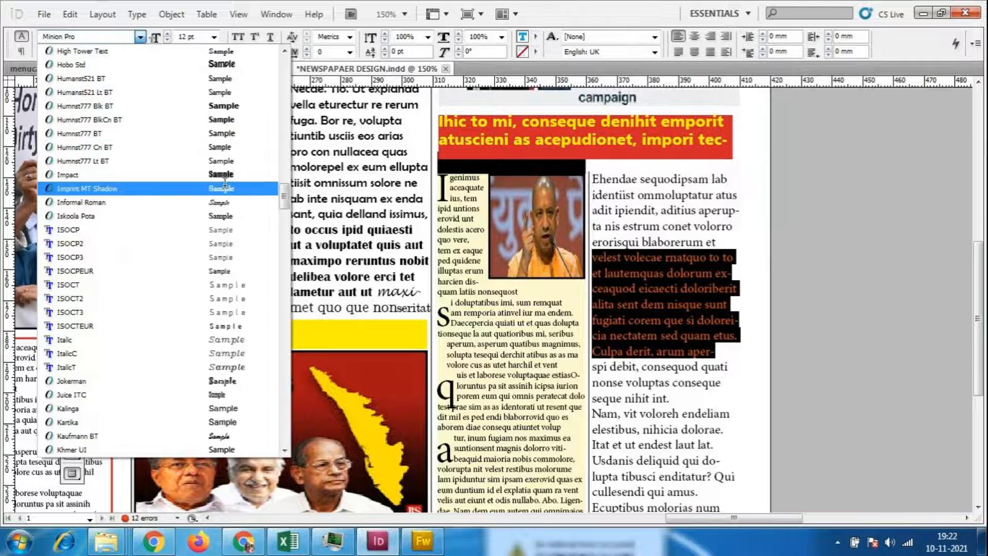
{"action": "left_click", "coordinate": [221, 174]}
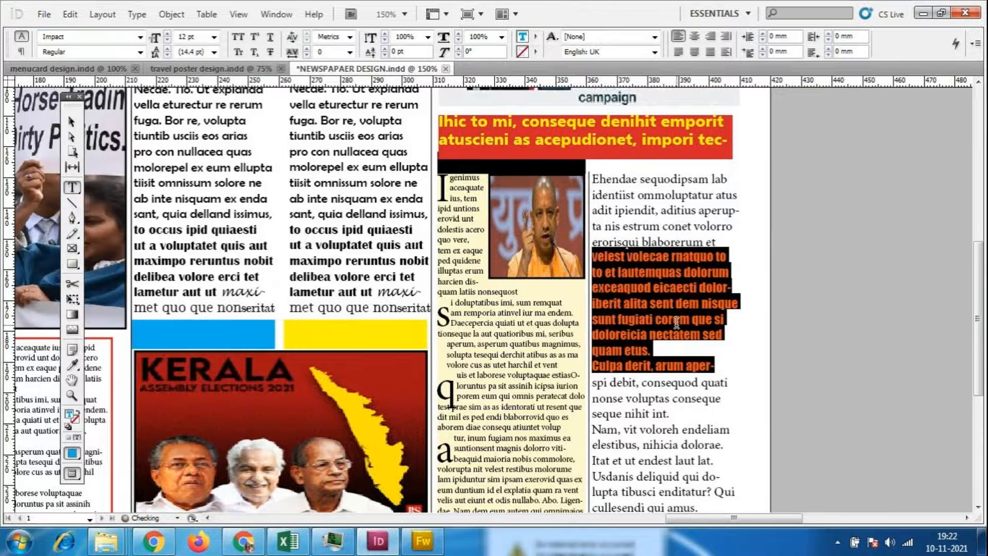
{"action": "left_click", "coordinate": [700, 395]}
{"action": "left_click", "coordinate": [672, 334]}
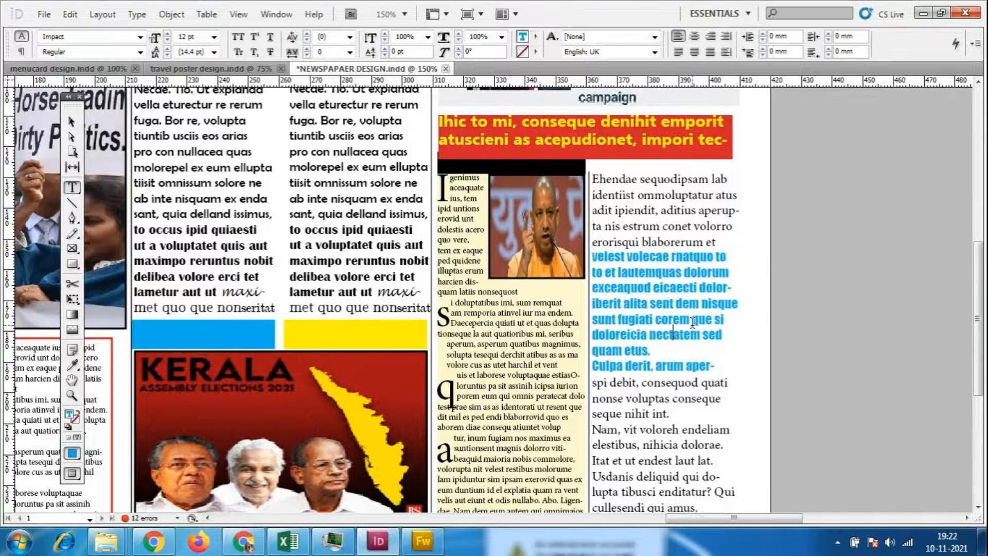
- Examine the lower ends of the vertical column dividers and the articles in the lower part of the page
{"action": "scroll", "coordinate": [692, 322], "scroll_direction": "down", "scroll_amount": 5}
{"action": "left_click_drag", "start_coordinate": [752, 518], "coordinate": [673, 520]}
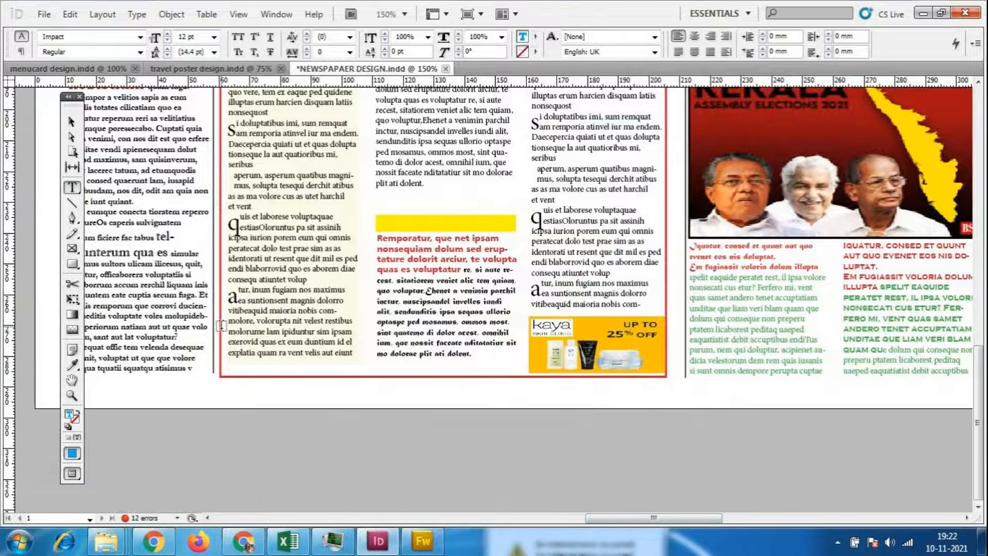
{"action": "key", "text": "Escape"}
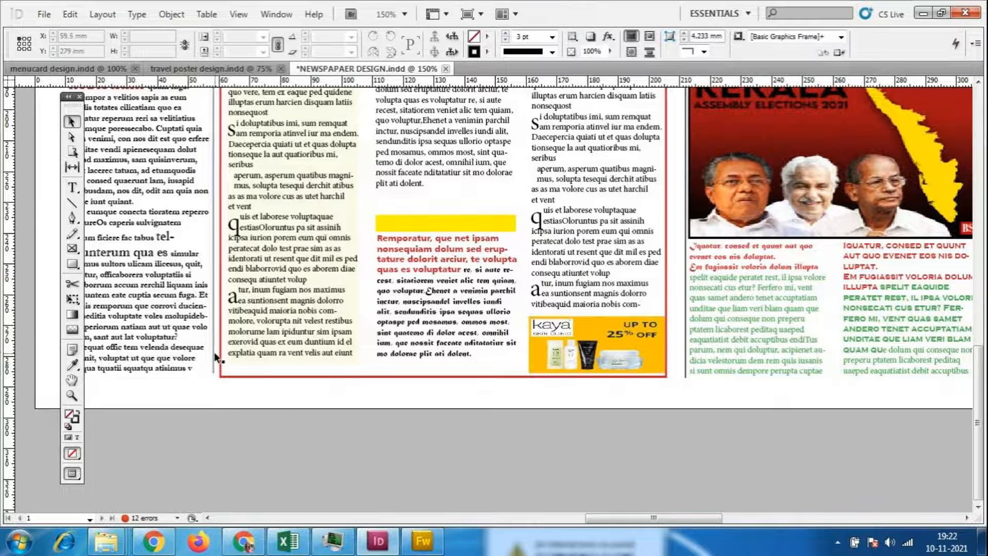
{"action": "left_click", "coordinate": [214, 352]}
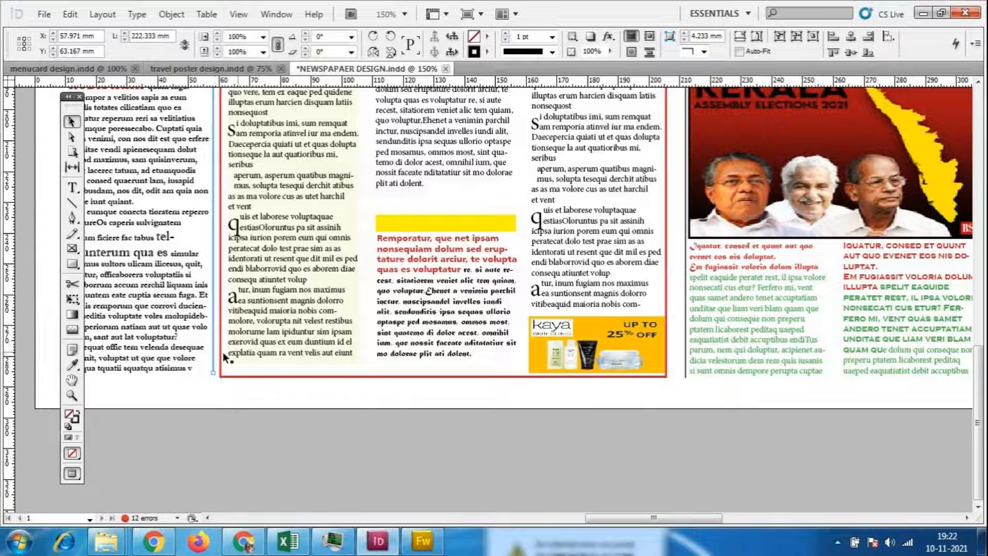
{"action": "left_click", "coordinate": [686, 338]}
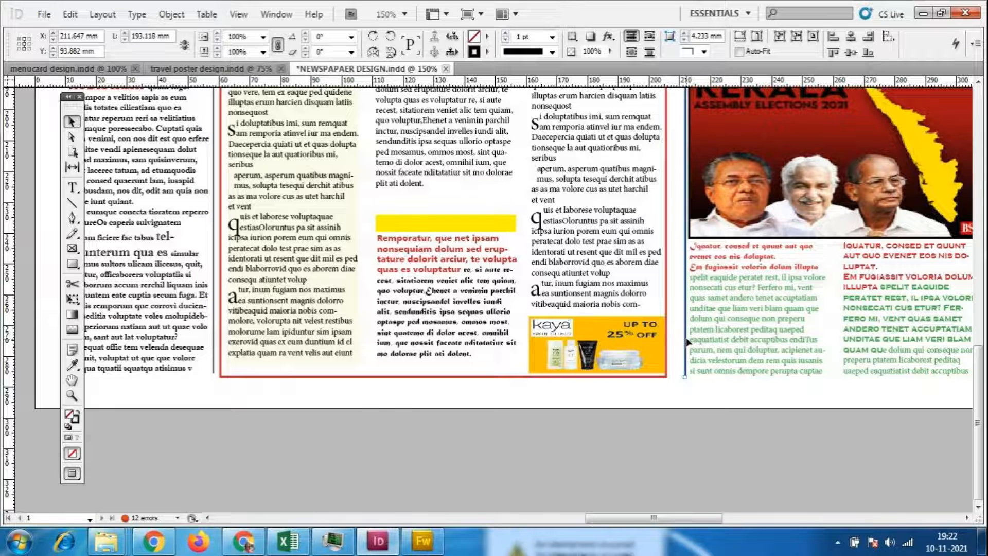
{"action": "left_click", "coordinate": [214, 368]}
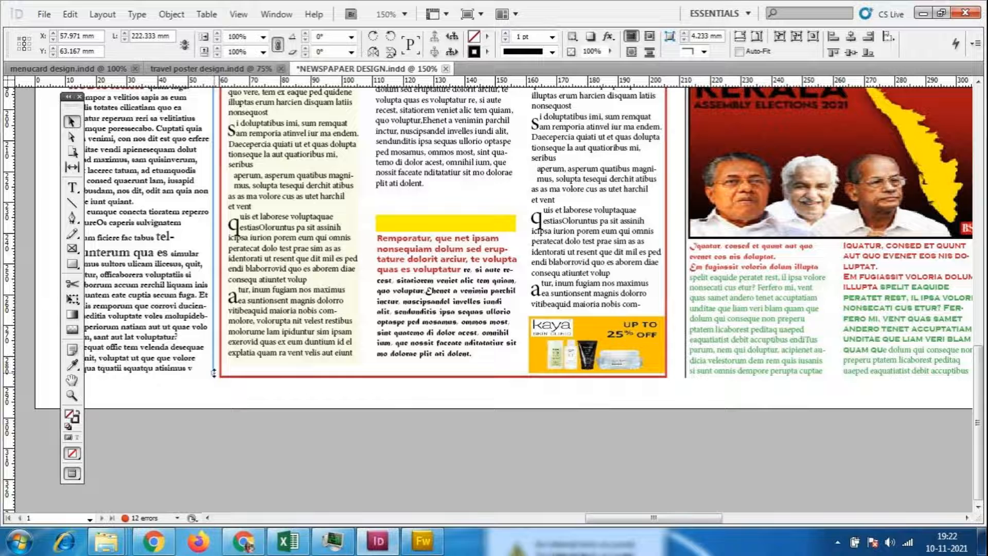
{"action": "left_click", "coordinate": [236, 428]}
{"action": "scroll", "coordinate": [209, 379], "scroll_direction": "up", "scroll_amount": 3}
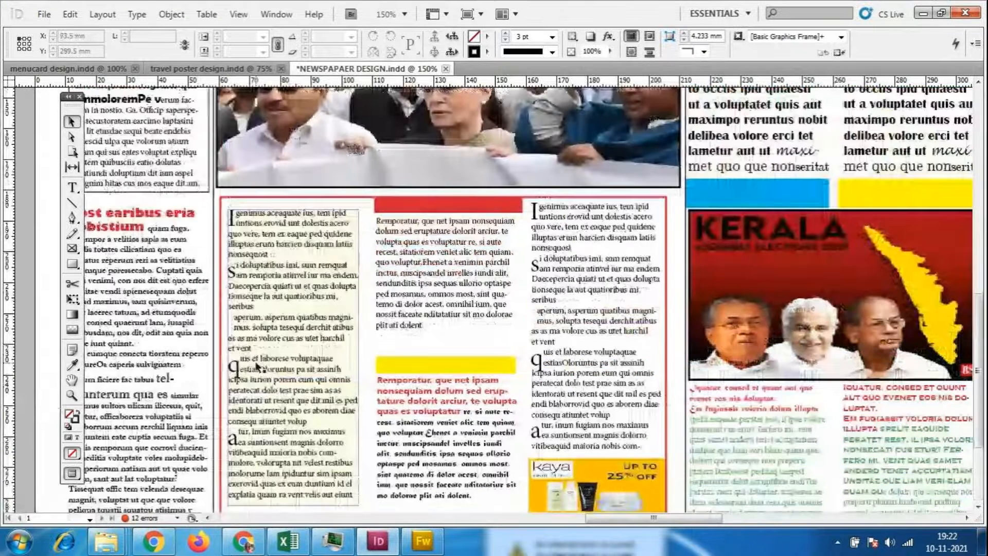
{"action": "scroll", "coordinate": [257, 367], "scroll_direction": "up", "scroll_amount": 2}
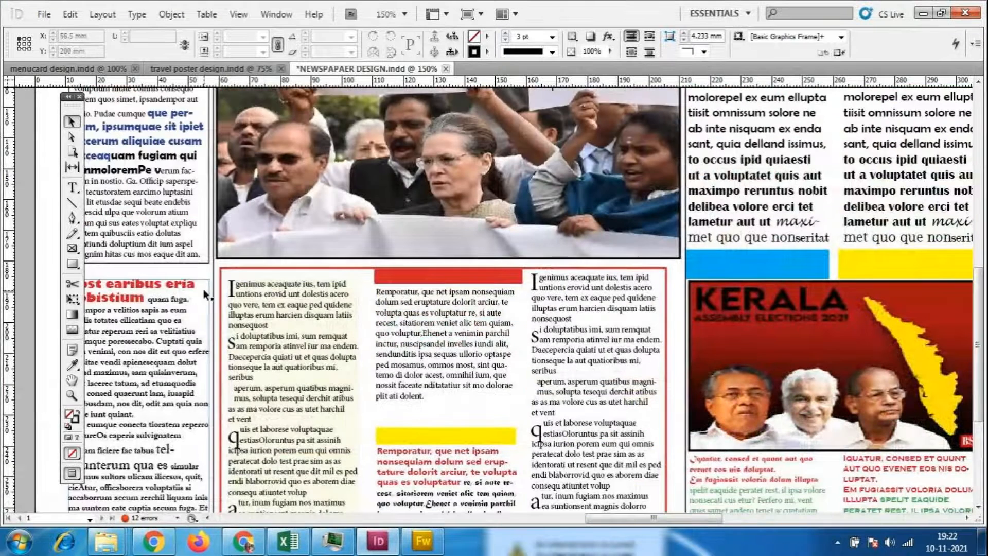
- Nudge the red bar at the head of the middle column down slightly and change its fill to yellow
{"action": "left_click", "coordinate": [502, 278]}
{"action": "key", "text": "Down"}
{"action": "key", "text": "Down"}
{"action": "key", "text": "Down"}
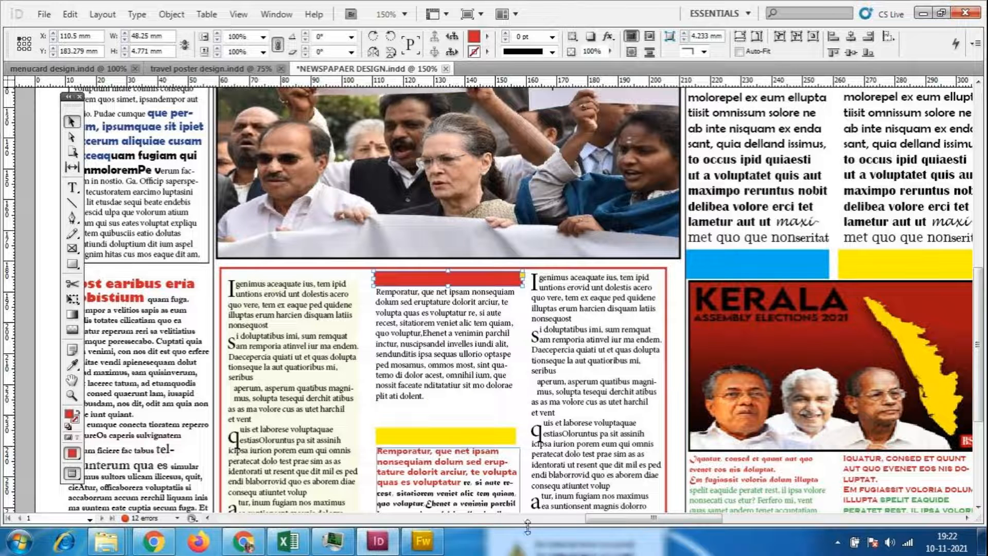
{"action": "left_click", "coordinate": [486, 36]}
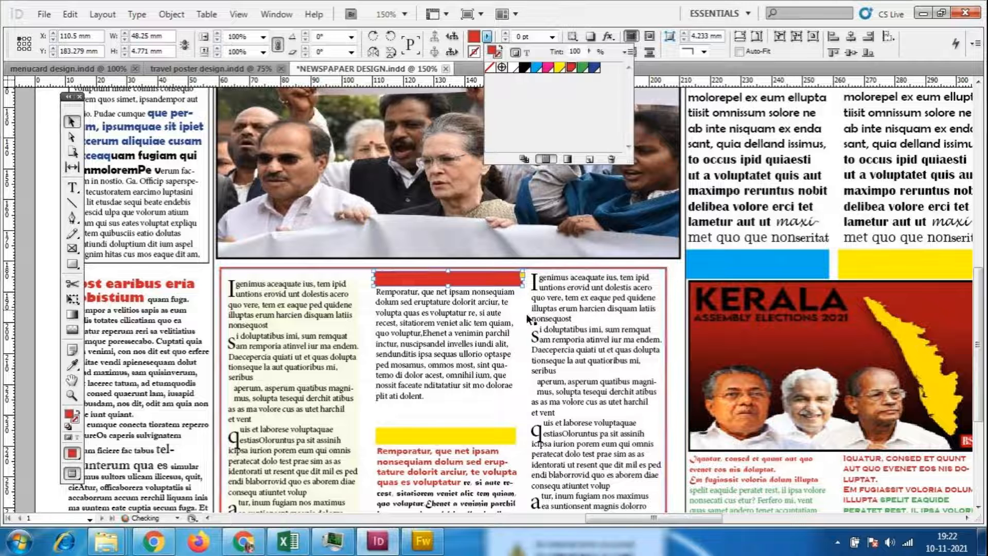
{"action": "left_click", "coordinate": [559, 68]}
{"action": "left_click", "coordinate": [516, 371]}
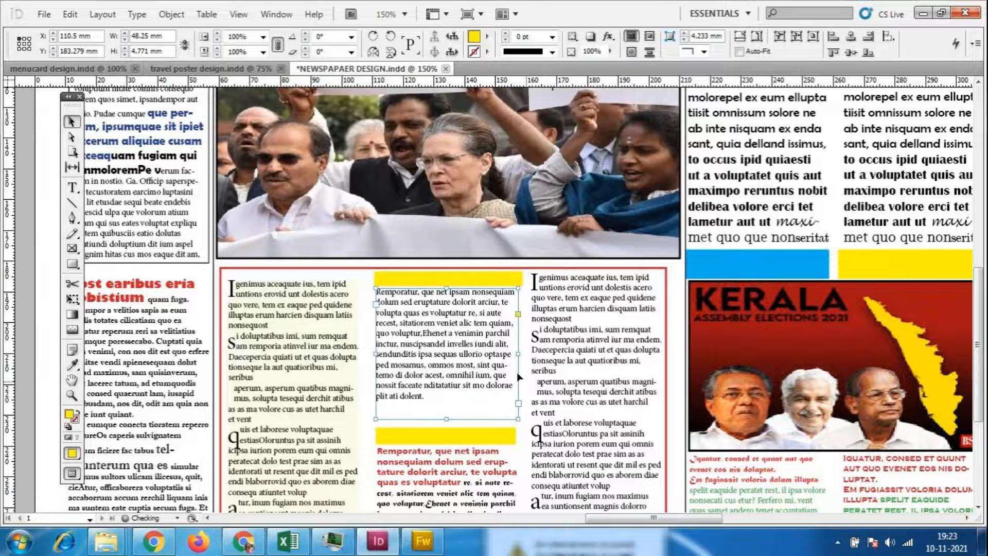
{"action": "left_click", "coordinate": [458, 278]}
- Change the outline weight of the red NEWS WORLD box to 1 pt and back to 2 pt
{"action": "scroll", "coordinate": [375, 314], "scroll_direction": "up", "scroll_amount": 5}
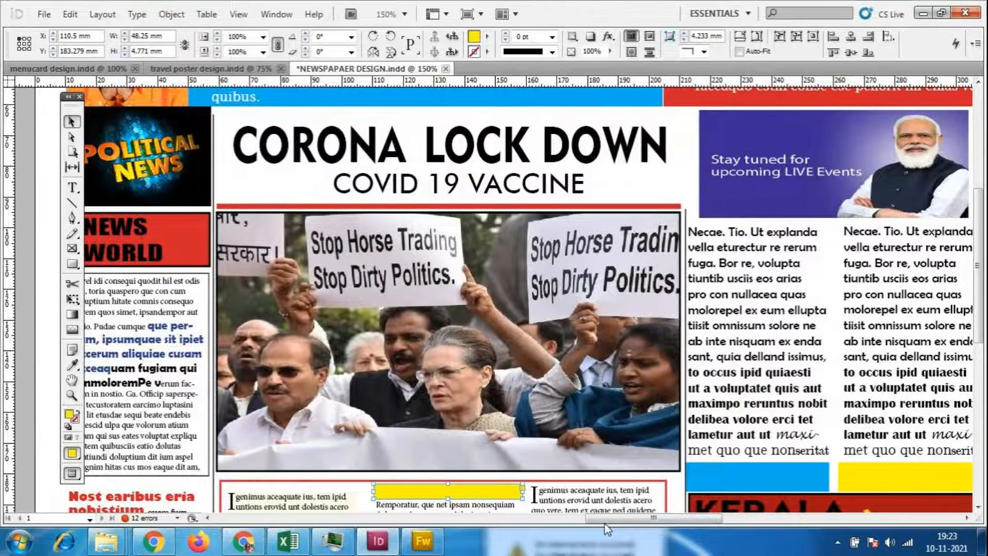
{"action": "left_click_drag", "start_coordinate": [607, 518], "coordinate": [561, 518]}
{"action": "left_click", "coordinate": [498, 229]}
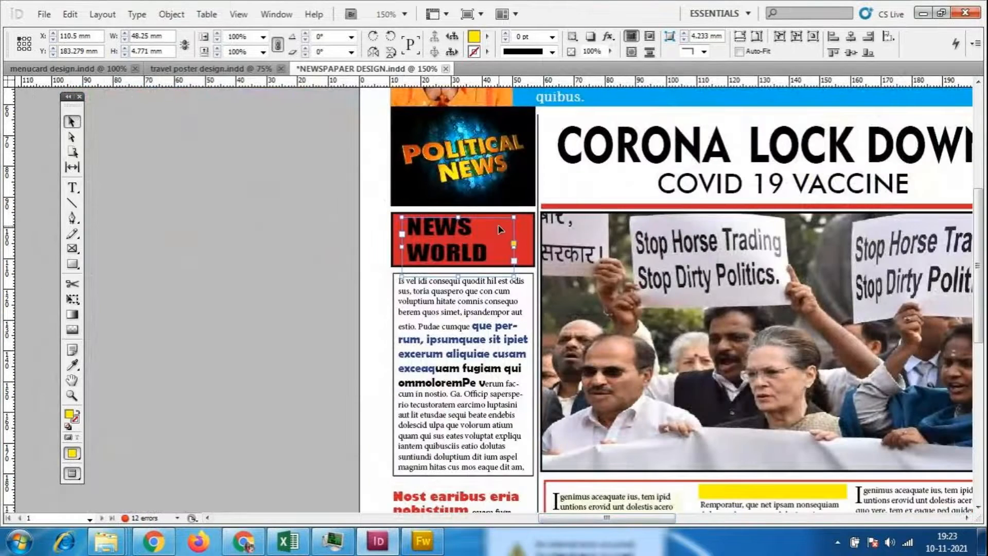
{"action": "left_click", "coordinate": [524, 215]}
{"action": "left_click", "coordinate": [552, 36]}
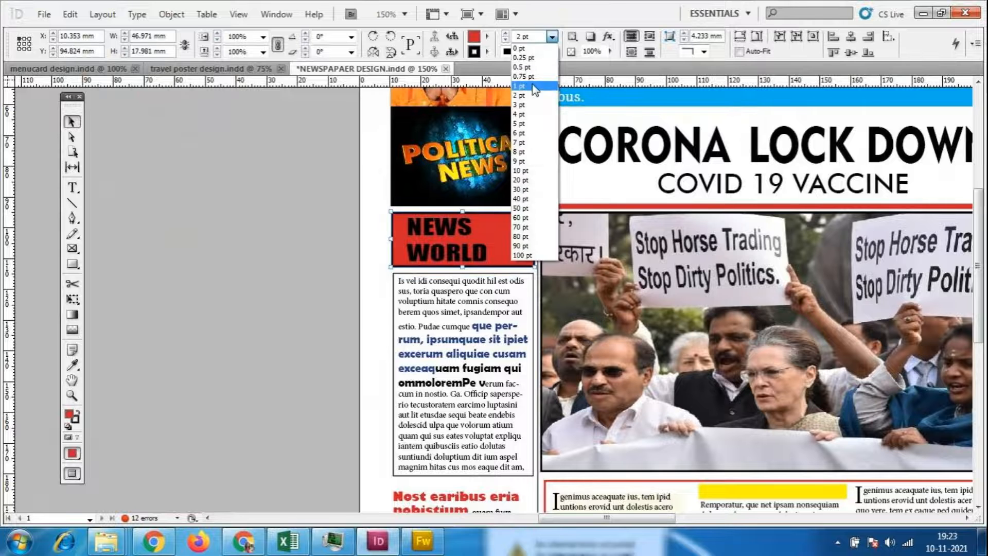
{"action": "left_click", "coordinate": [535, 86]}
{"action": "left_click", "coordinate": [338, 295]}
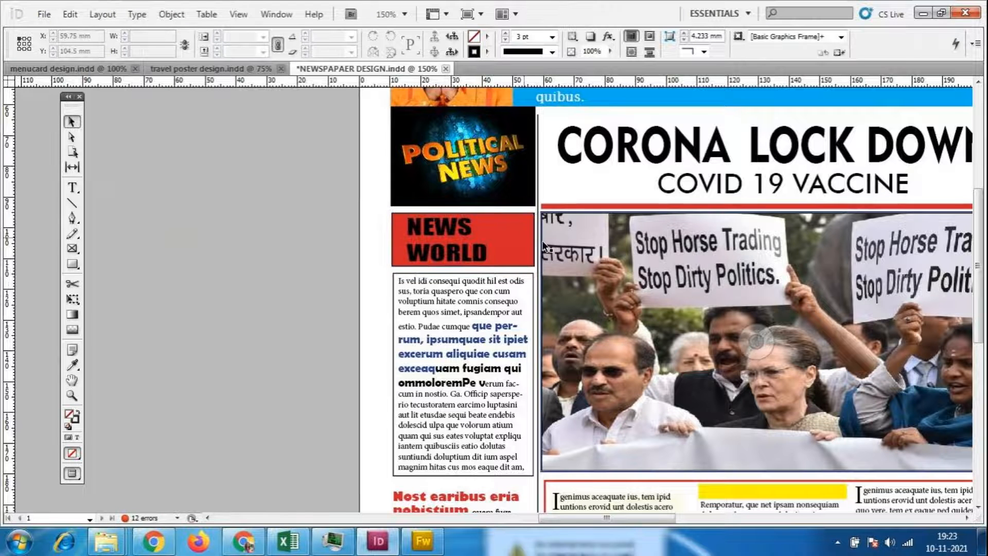
{"action": "left_click", "coordinate": [524, 215]}
{"action": "left_click", "coordinate": [552, 37]}
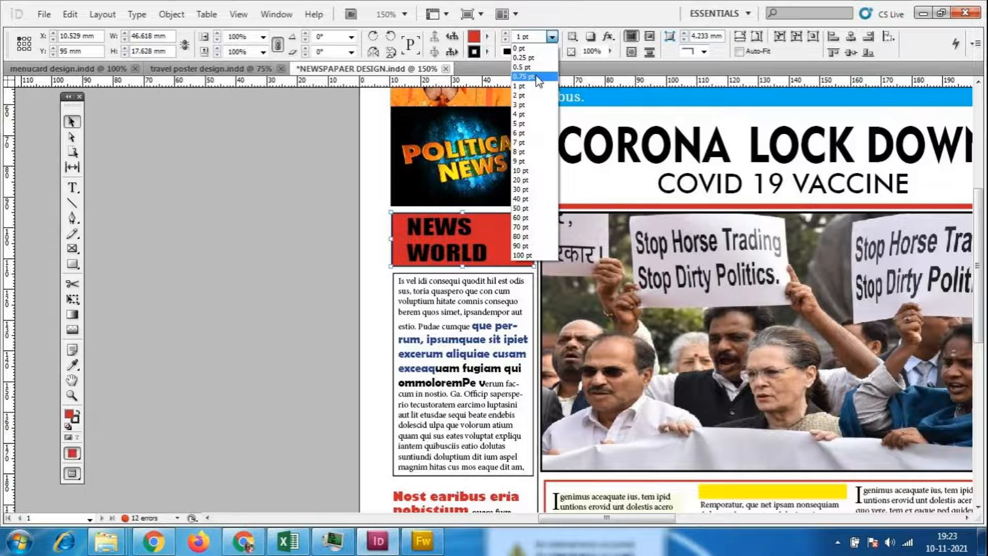
{"action": "left_click", "coordinate": [532, 97]}
{"action": "left_click", "coordinate": [284, 226]}
- Resize the Political News image frame to 32.5 mm high with its top edge at 61.75 mm, and deselect it
{"action": "scroll", "coordinate": [284, 226], "scroll_direction": "up", "scroll_amount": 3}
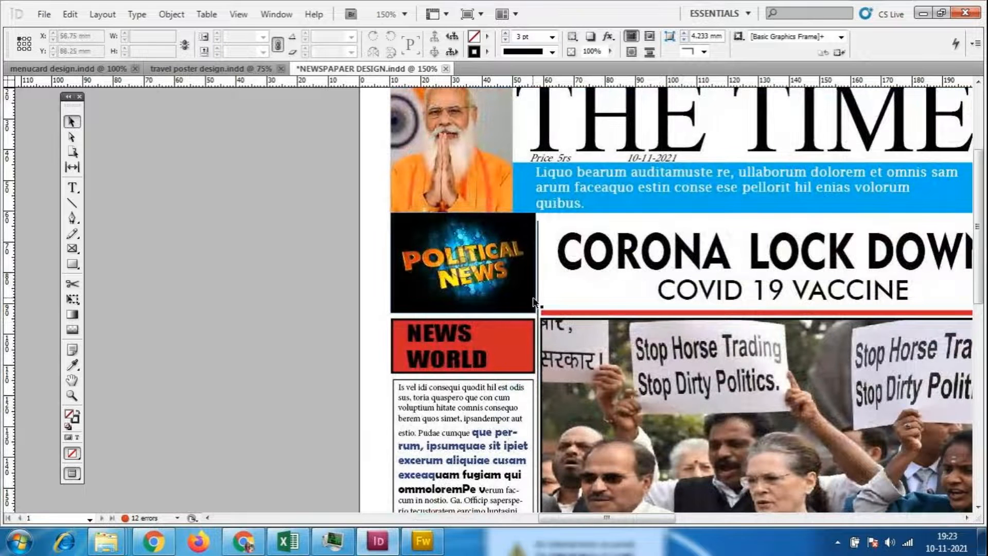
{"action": "left_click", "coordinate": [462, 263]}
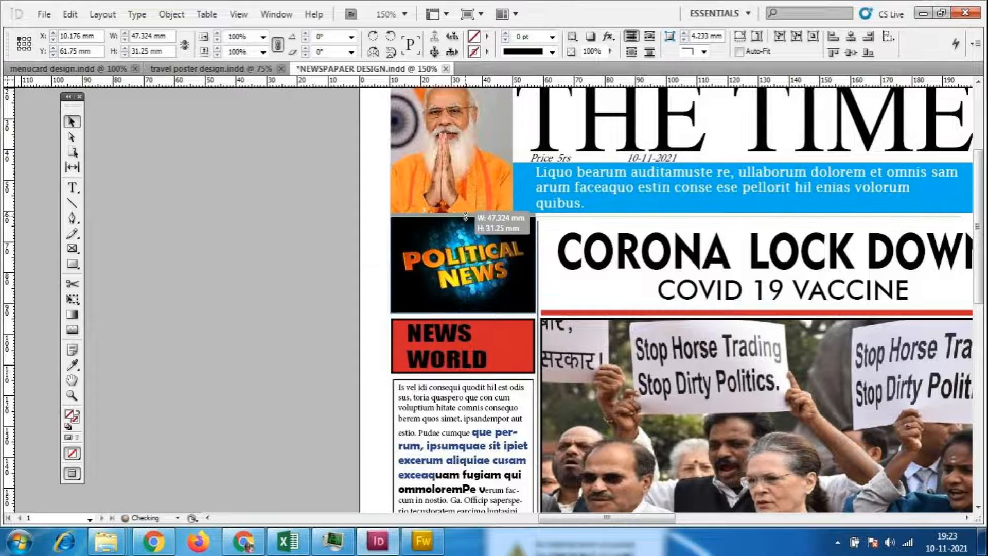
{"action": "key", "text": "Down"}
{"action": "key", "text": "Down"}
{"action": "key", "text": "Down"}
{"action": "key", "text": "Down"}
{"action": "key", "text": "Down"}
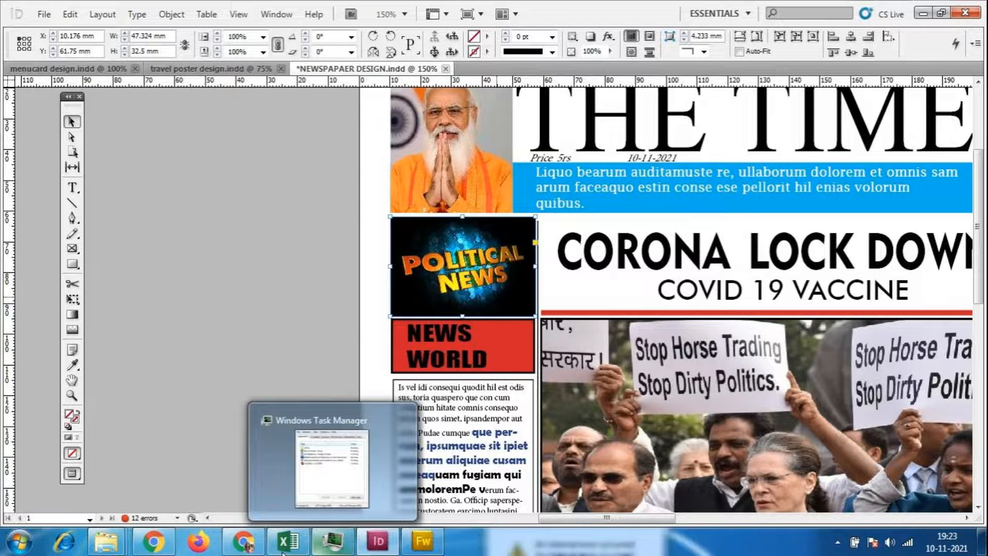
{"action": "left_click", "coordinate": [274, 334]}
- Fit the whole page in view and add a black outline to the Democratic Party story image
{"action": "left_click_drag", "start_coordinate": [650, 517], "coordinate": [809, 518]}
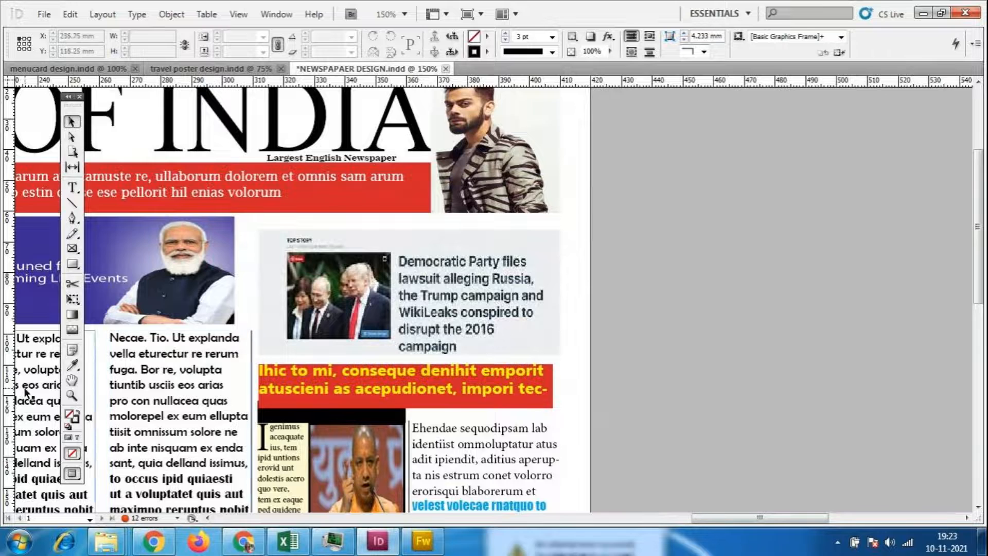
{"action": "left_click", "coordinate": [73, 380]}
{"action": "double_click", "coordinate": [72, 380]}
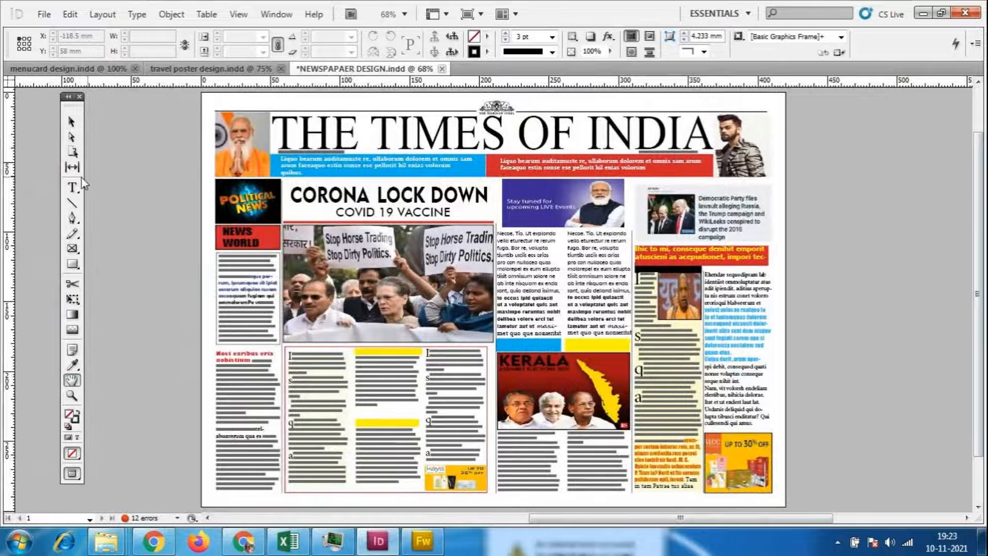
{"action": "left_click", "coordinate": [72, 122]}
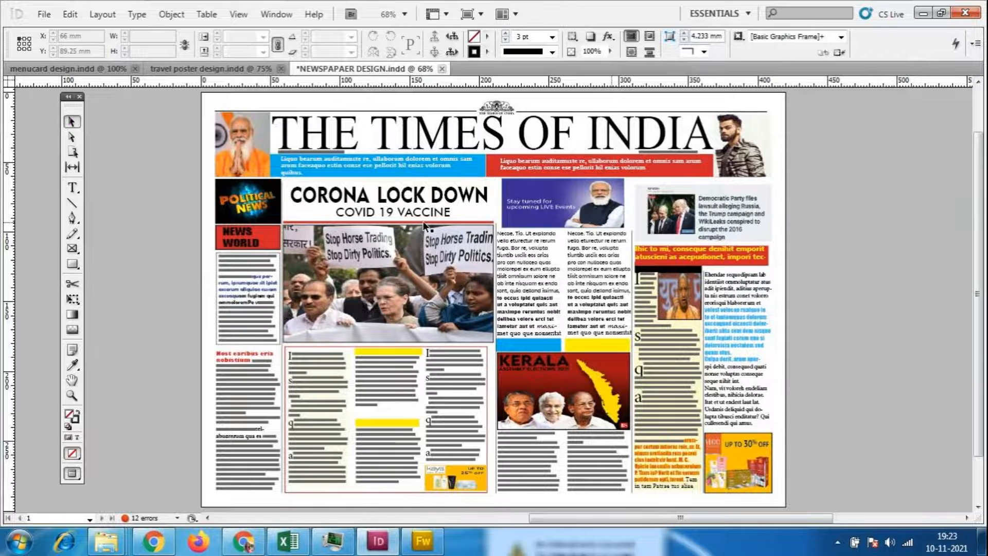
{"action": "left_click", "coordinate": [702, 213]}
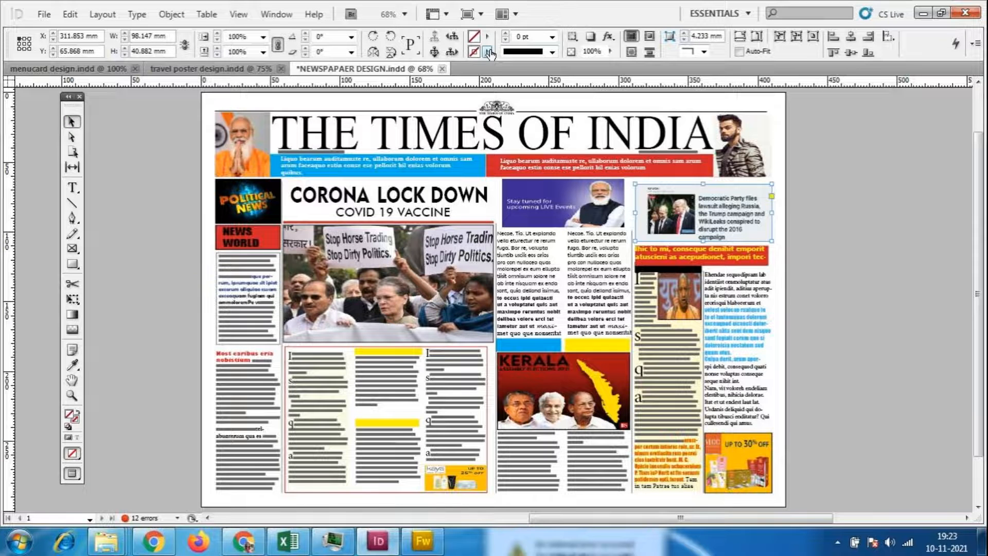
{"action": "left_click", "coordinate": [488, 52]}
{"action": "left_click", "coordinate": [531, 84]}
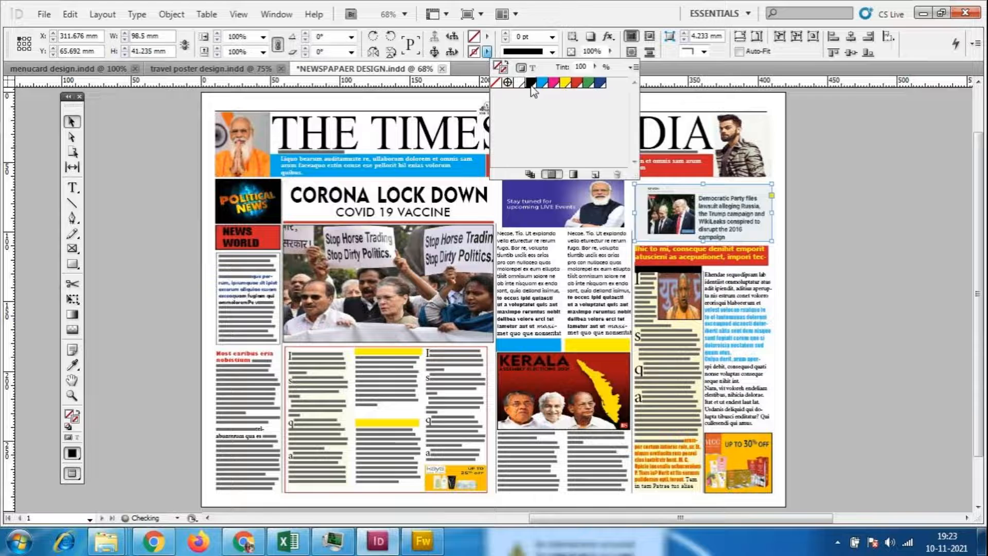
{"action": "left_click", "coordinate": [773, 227]}
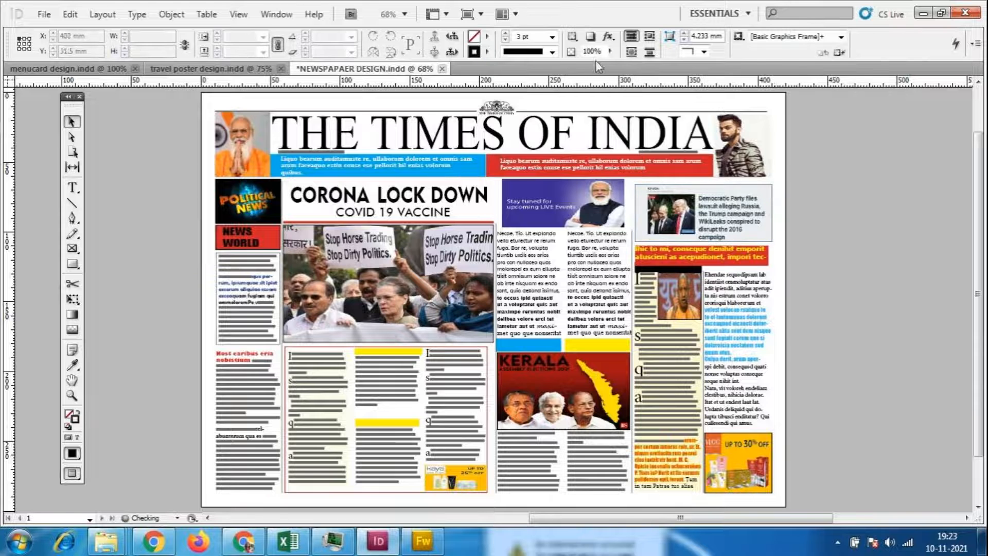
- Set the outline weight of the Democratic Party story image to 2 pt and deselect it
{"action": "left_click", "coordinate": [552, 37]}
{"action": "left_click", "coordinate": [539, 57]}
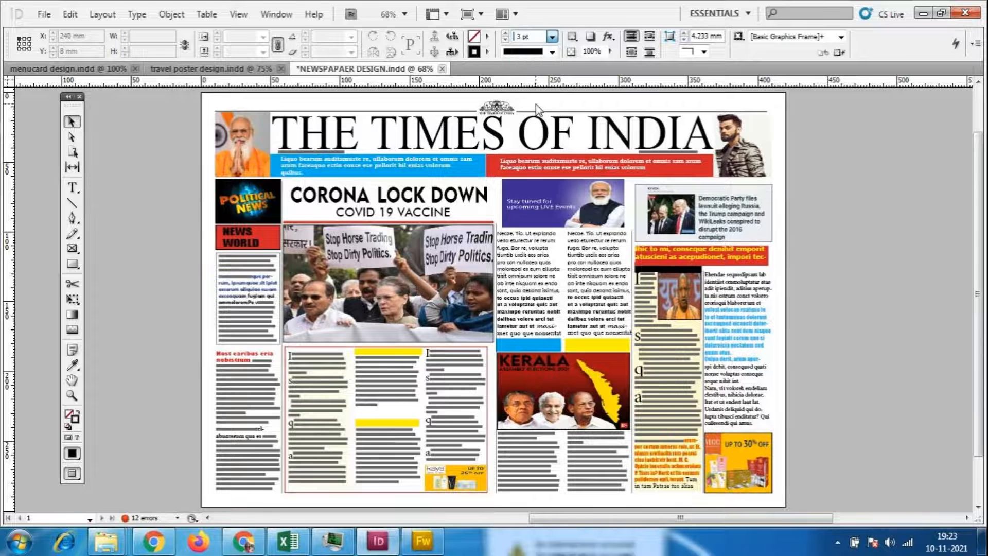
{"action": "left_click", "coordinate": [764, 214]}
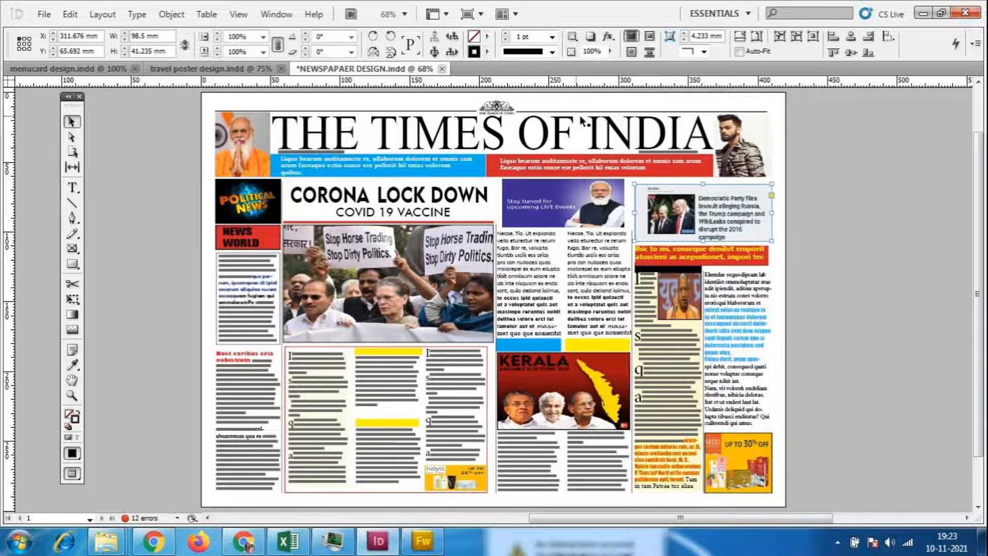
{"action": "left_click", "coordinate": [552, 37]}
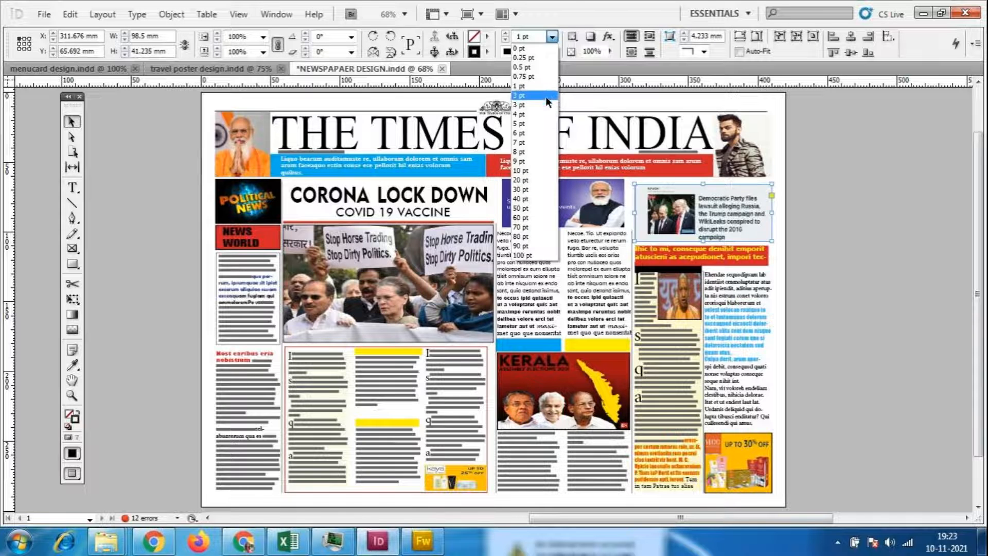
{"action": "left_click", "coordinate": [547, 96]}
{"action": "left_click", "coordinate": [950, 297]}
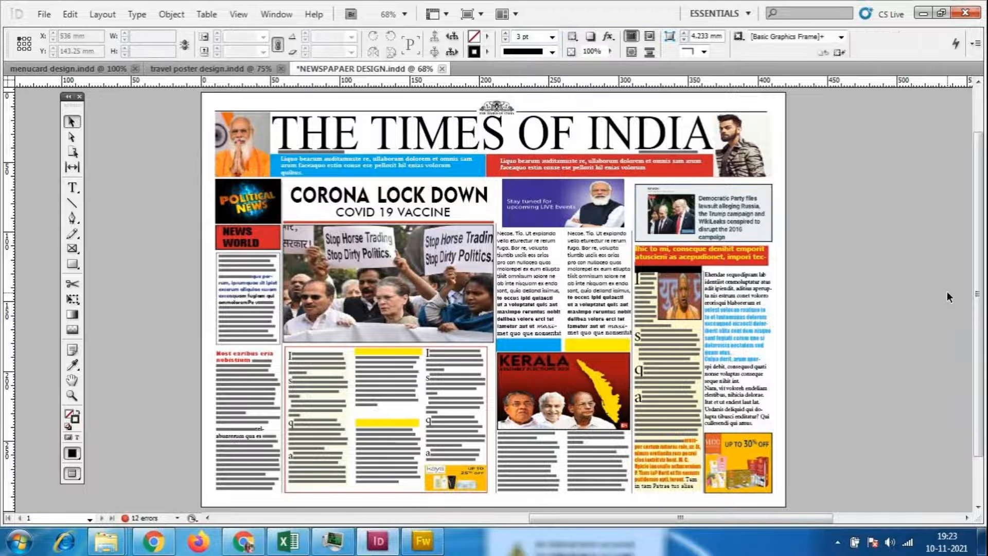
- Look over the full front page and save the newspaper document
{"action": "scroll", "coordinate": [909, 251], "scroll_direction": "down", "scroll_amount": 2}
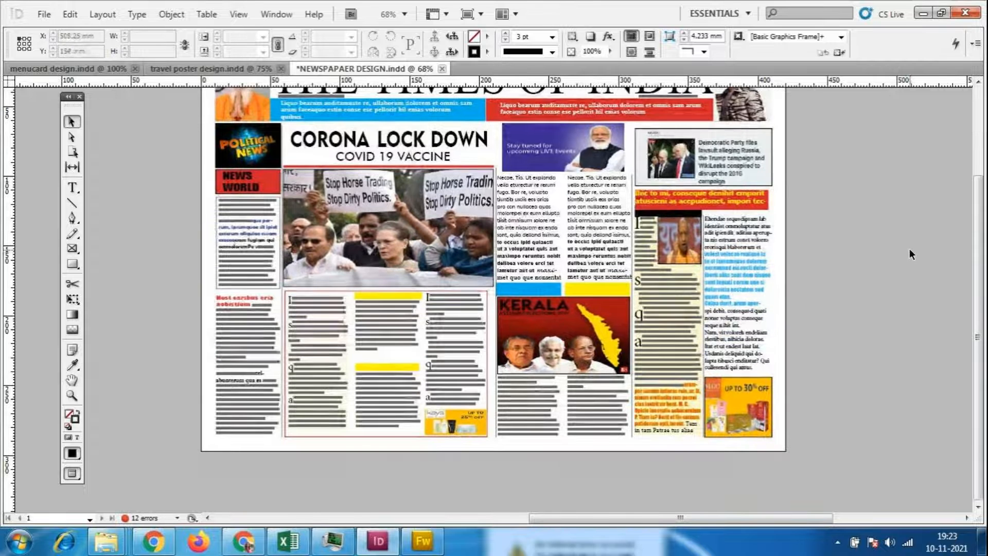
{"action": "scroll", "coordinate": [908, 247], "scroll_direction": "up", "scroll_amount": 2}
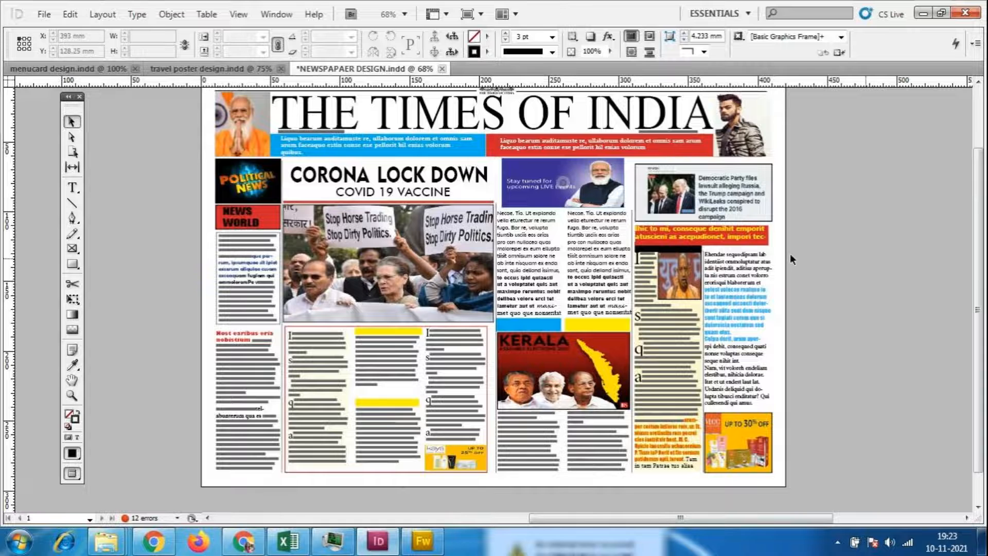
{"action": "left_click", "coordinate": [44, 14]}
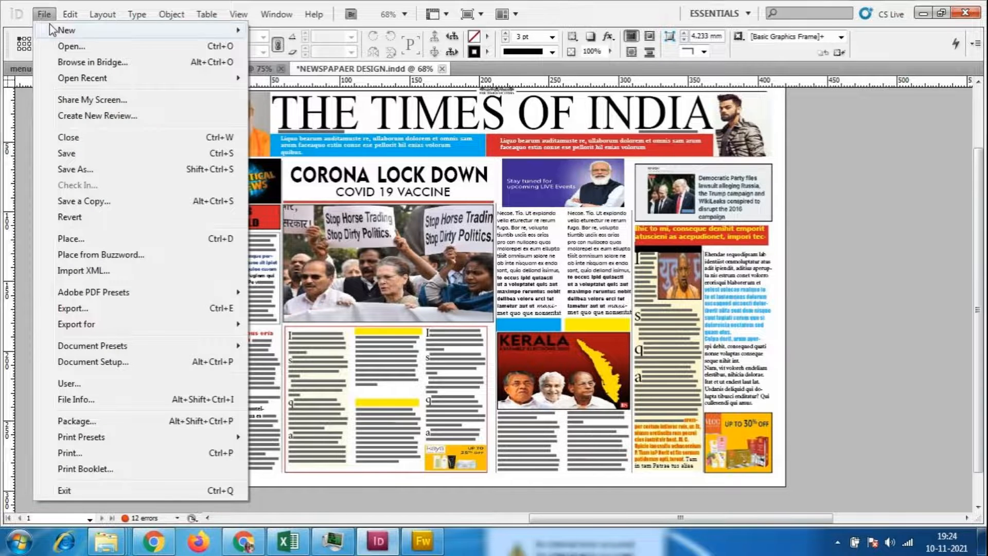
{"action": "left_click", "coordinate": [64, 155]}
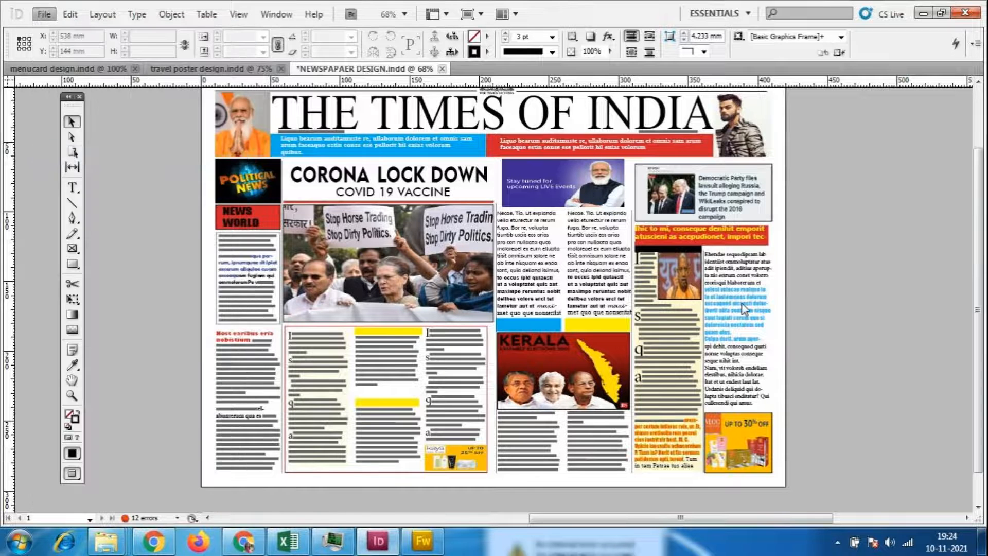
- Switch to the GoToMeeting session in Chrome, check the meeting view and return to InDesign
{"action": "left_click", "coordinate": [242, 540]}
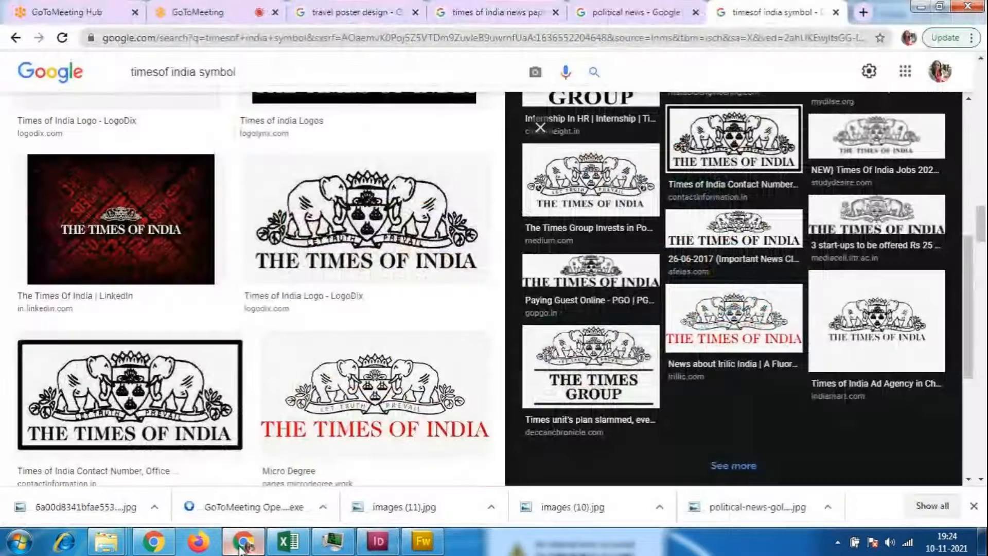
{"action": "left_click", "coordinate": [235, 16]}
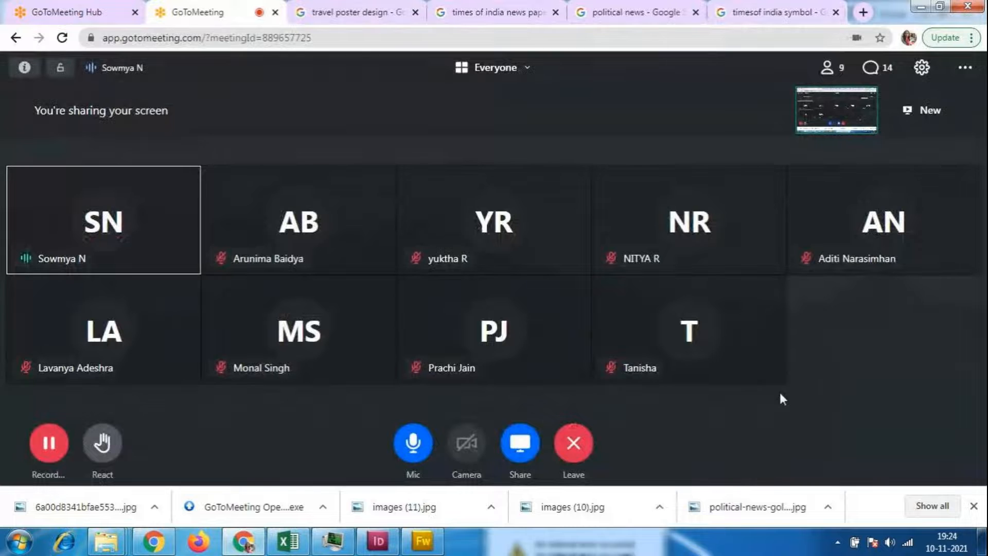
{"action": "left_click", "coordinate": [241, 544]}
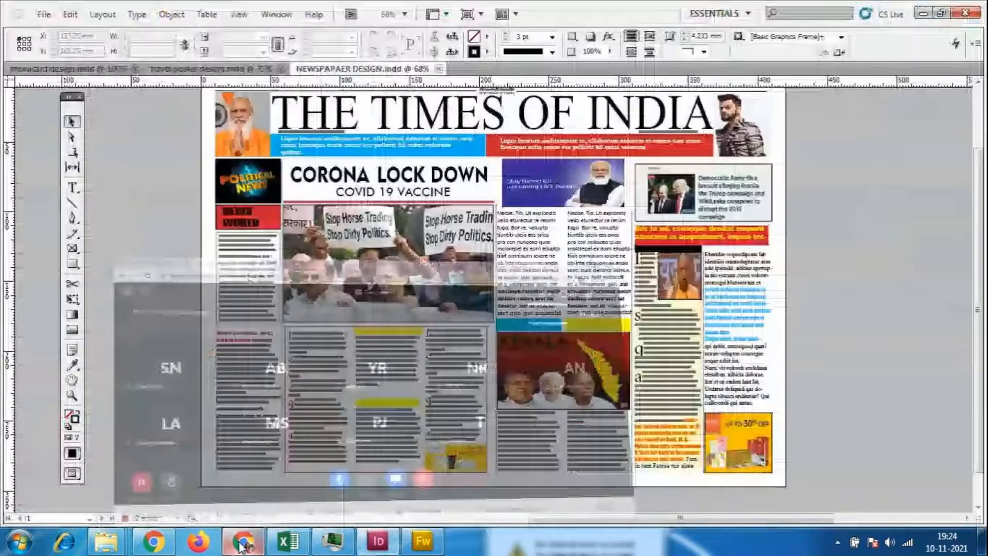
- Export the document to the Indesign folder as an Adobe PDF (Print) file named NEWSPAPAER DESIGN
{"action": "left_click", "coordinate": [44, 14]}
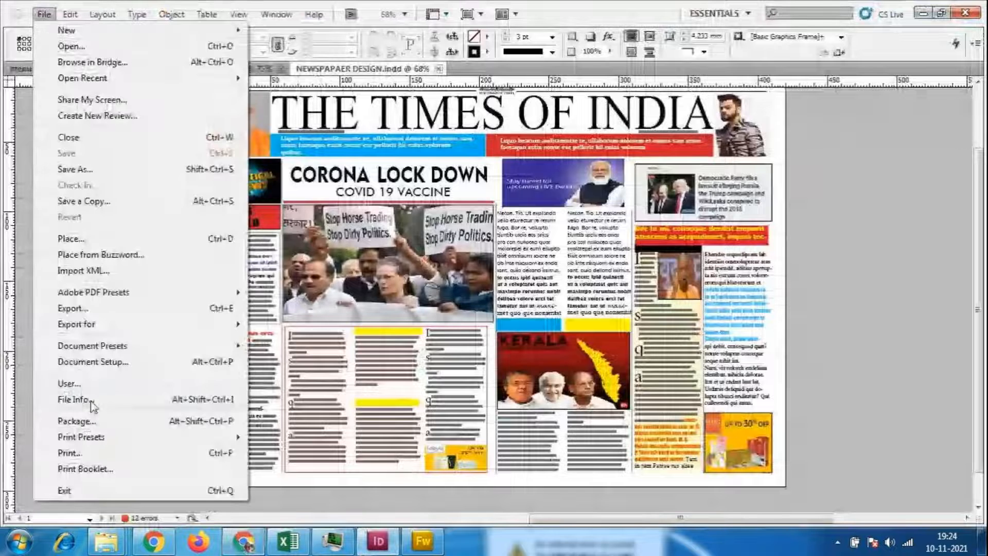
{"action": "left_click", "coordinate": [72, 308]}
{"action": "left_click_drag", "start_coordinate": [542, 41], "coordinate": [510, 18]}
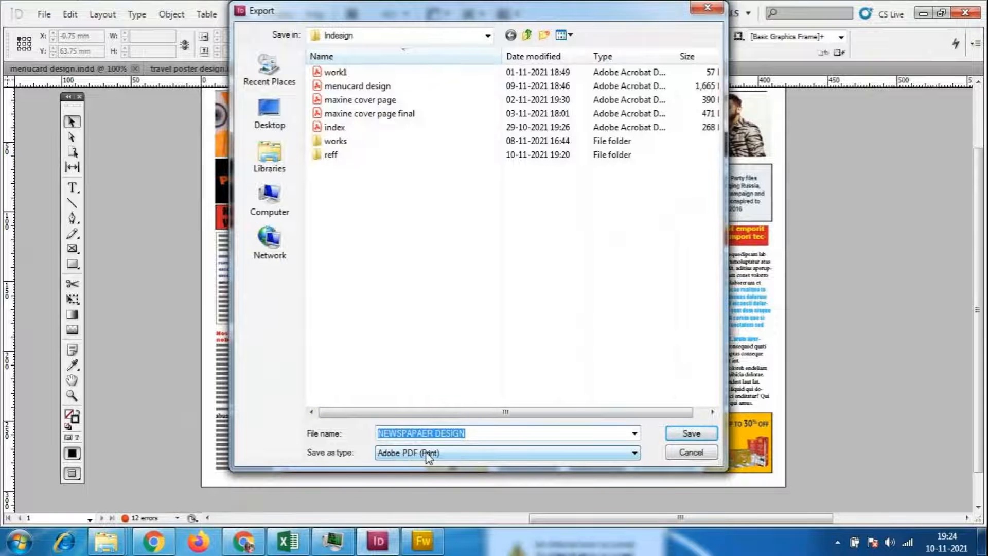
{"action": "right_click", "coordinate": [410, 189]}
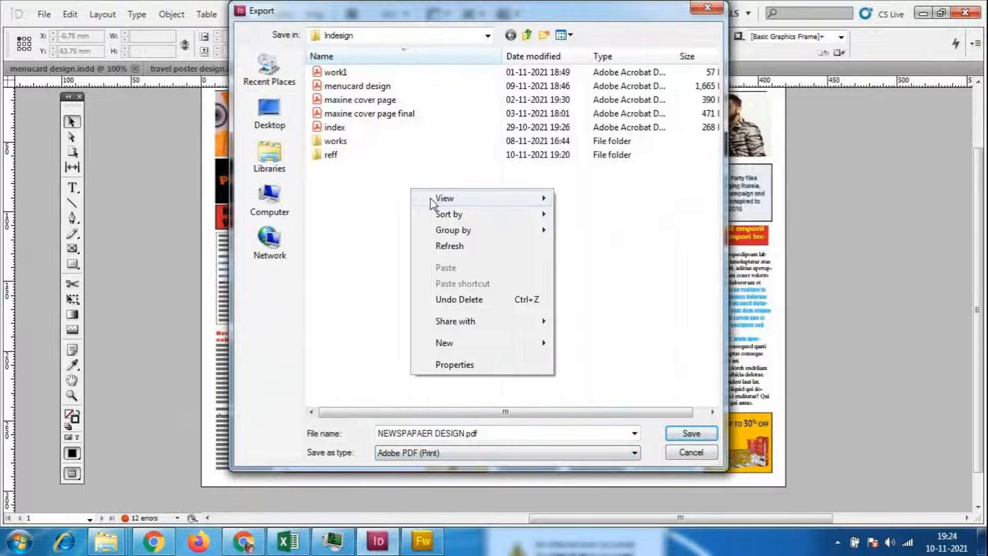
{"action": "left_click", "coordinate": [442, 247]}
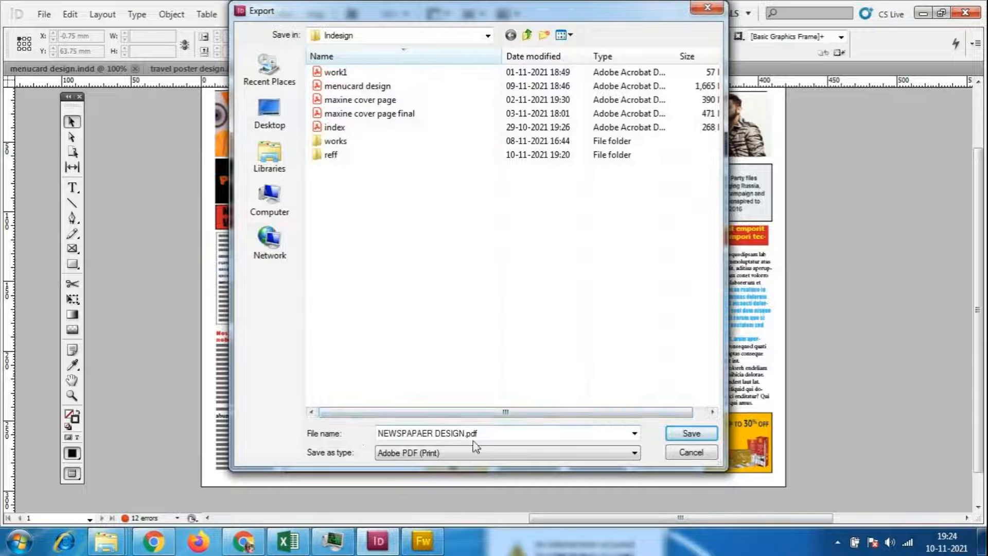
{"action": "right_click", "coordinate": [453, 224]}
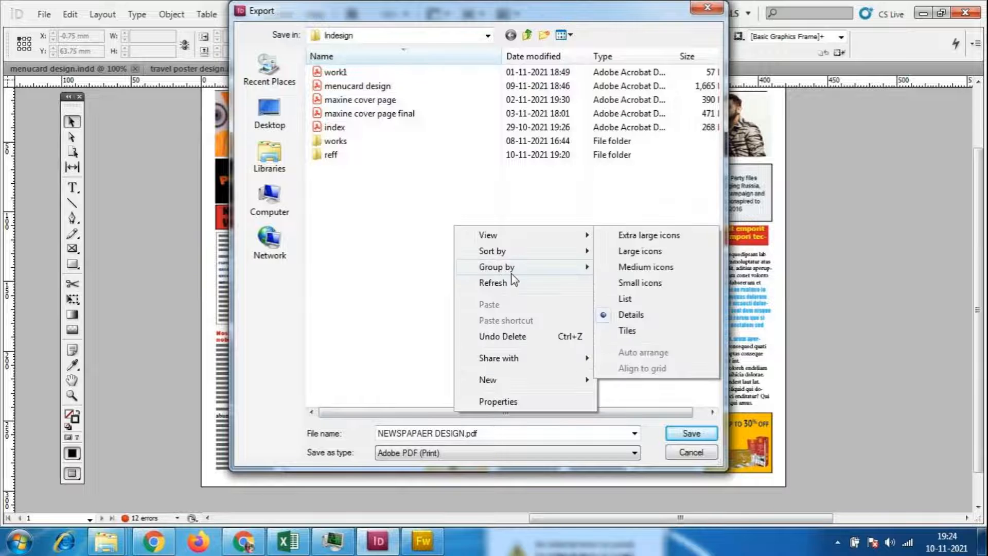
{"action": "left_click", "coordinate": [508, 281]}
{"action": "left_click", "coordinate": [690, 435]}
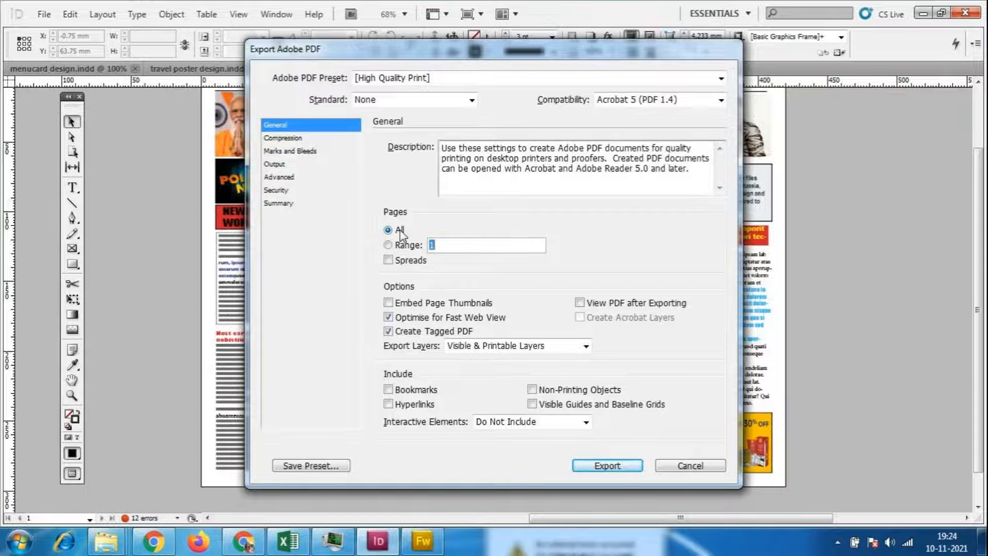
- Export all pages with the High Quality Print preset and accept the missing fonts notice
{"action": "left_click", "coordinate": [608, 466]}
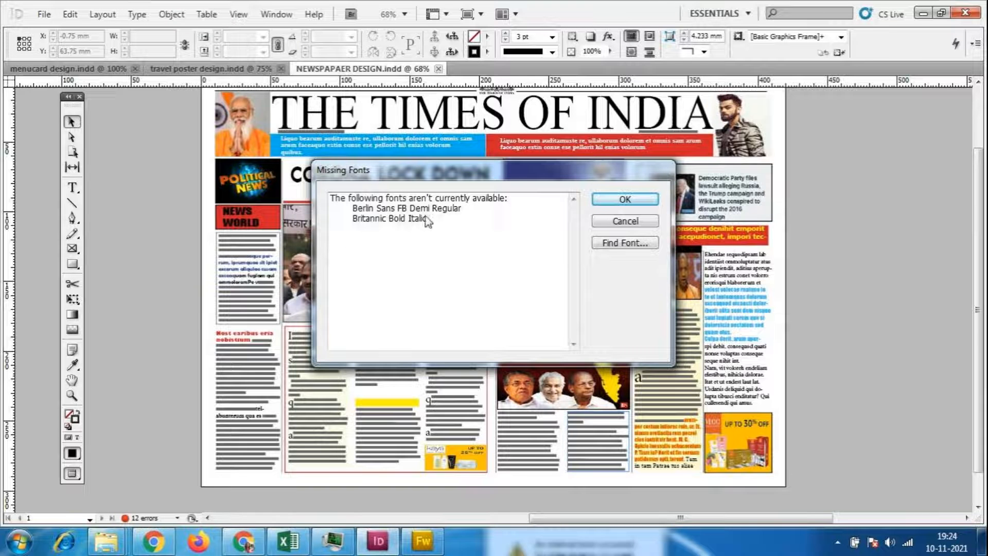
{"action": "left_click_drag", "start_coordinate": [504, 164], "coordinate": [480, 162]}
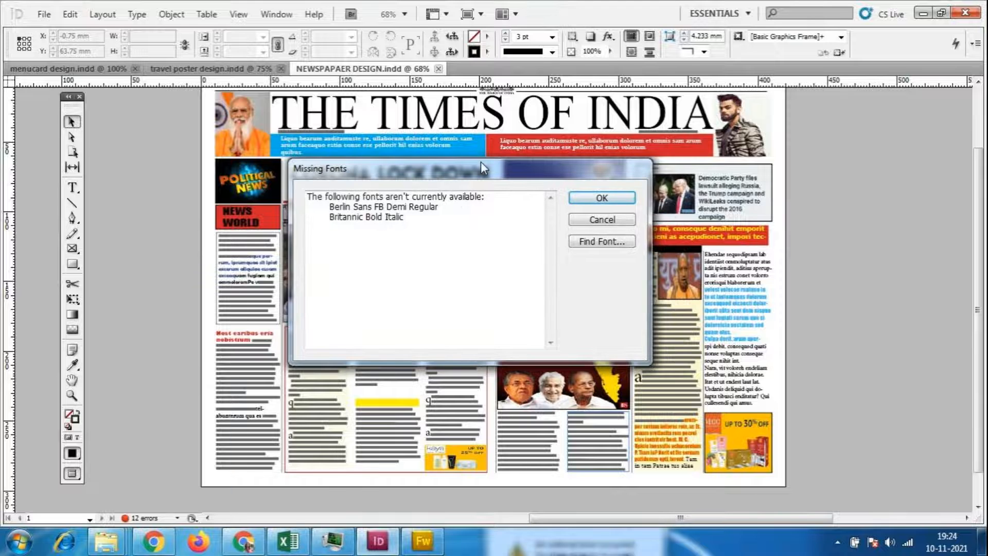
{"action": "left_click", "coordinate": [597, 198]}
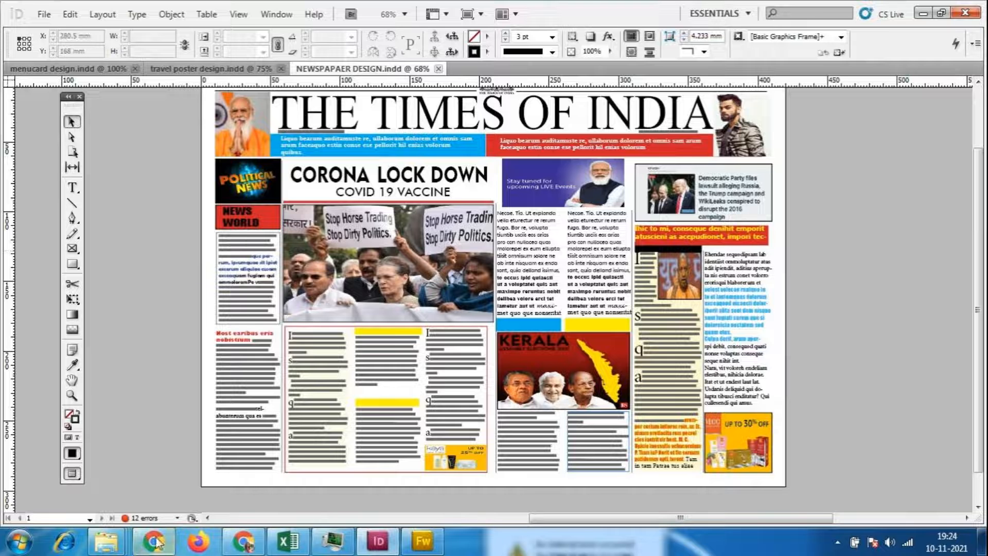
- Close all open File Explorer windows
{"action": "left_click", "coordinate": [96, 544]}
{"action": "left_click", "coordinate": [117, 476]}
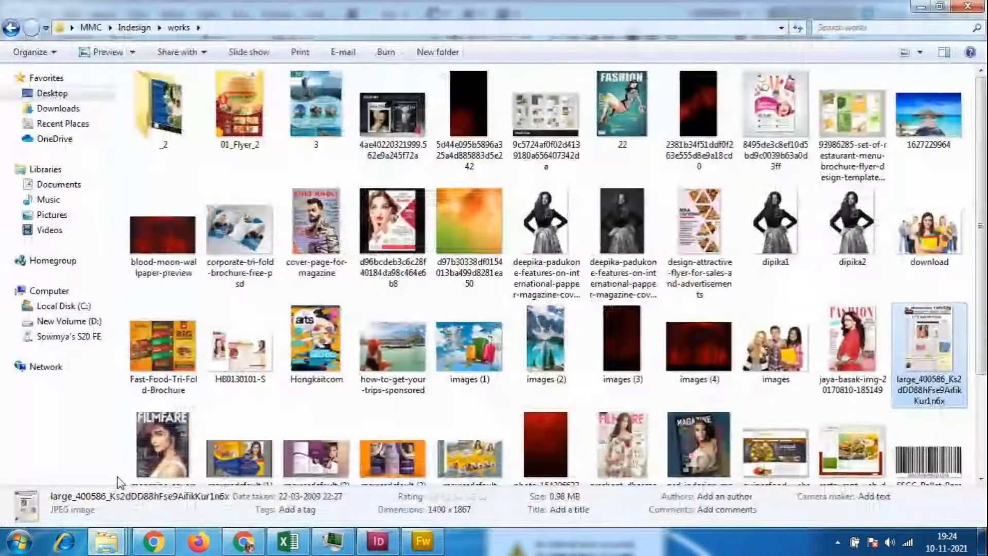
{"action": "right_click", "coordinate": [106, 541]}
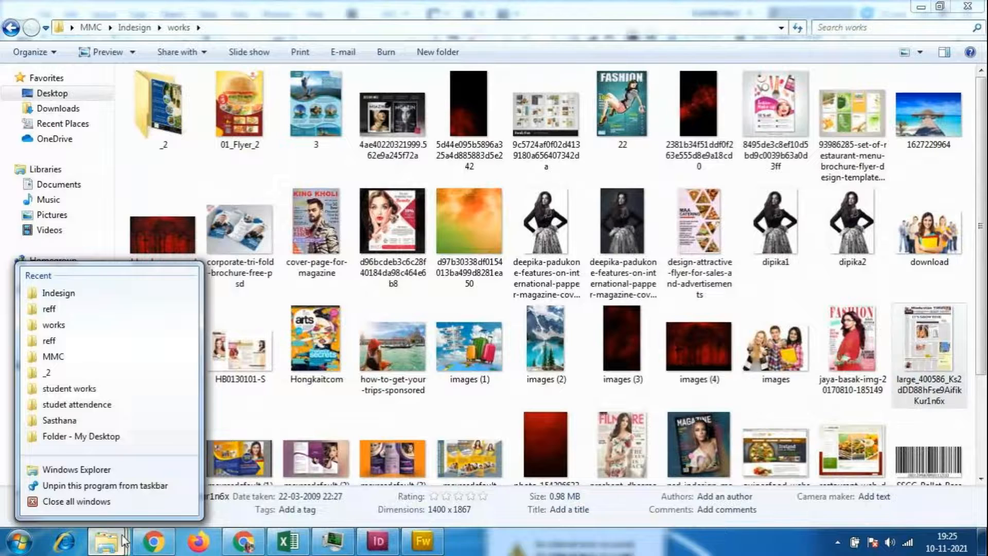
{"action": "left_click", "coordinate": [100, 500]}
{"action": "key", "text": "super"}
{"action": "key", "text": "Escape"}
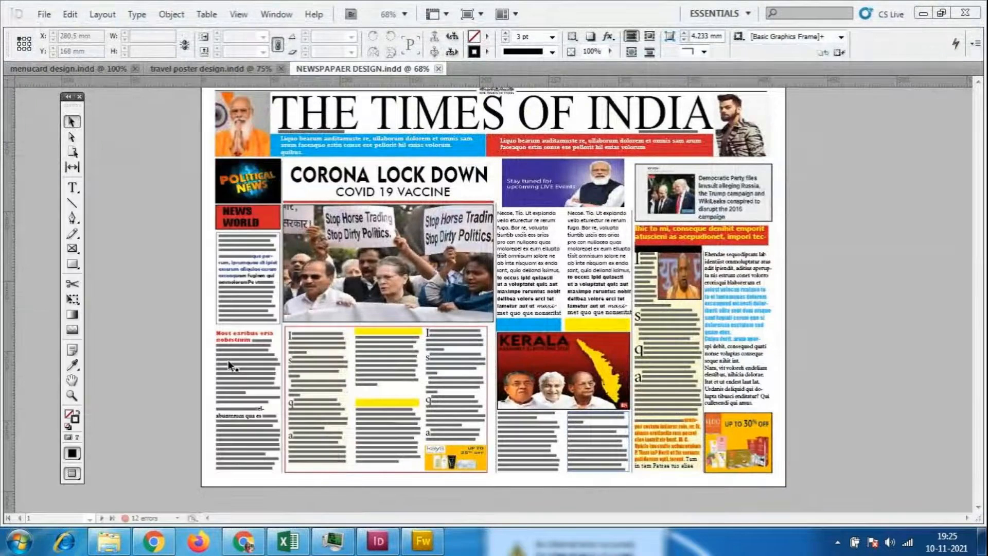
- Open a new File Explorer window and browse to the Indesign folder inside MMC on the desktop
{"action": "key", "text": "super+e"}
{"action": "left_click", "coordinate": [52, 93]}
{"action": "left_click", "coordinate": [725, 341]}
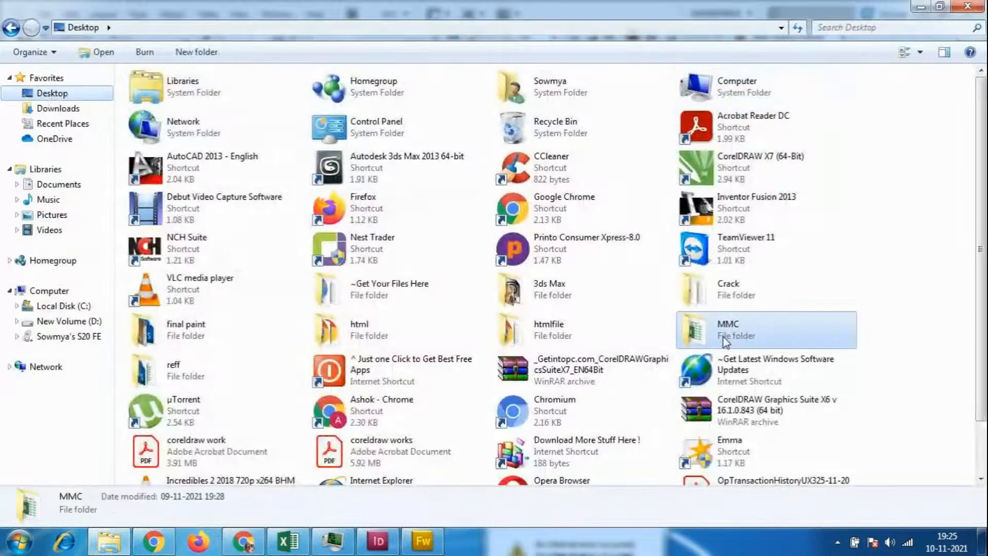
{"action": "double_click", "coordinate": [726, 342]}
{"action": "double_click", "coordinate": [161, 109]}
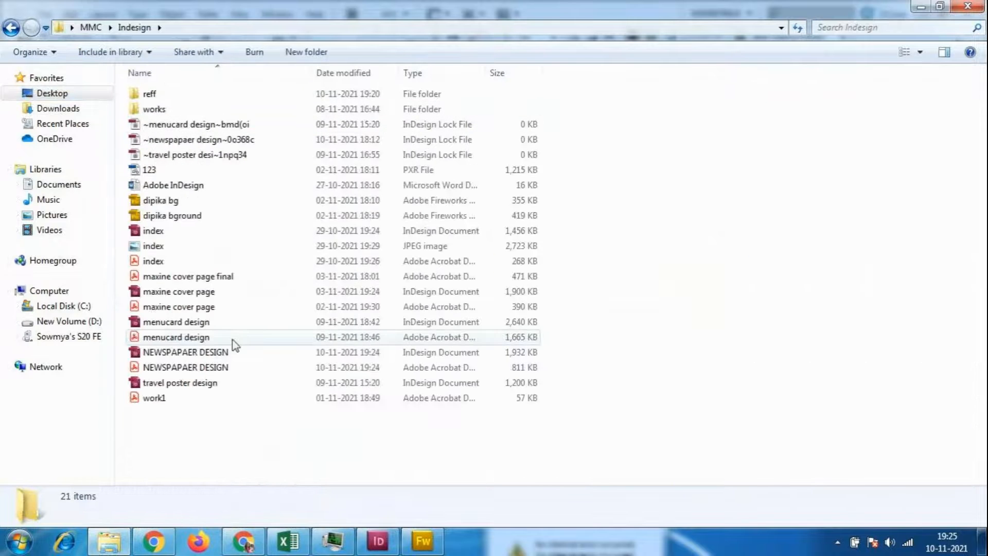
- Refresh the folder and open the NEWSPAPAER DESIGN PDF in Acrobat Reader
{"action": "right_click", "coordinate": [249, 453]}
{"action": "left_click", "coordinate": [278, 294]}
{"action": "left_click", "coordinate": [199, 370]}
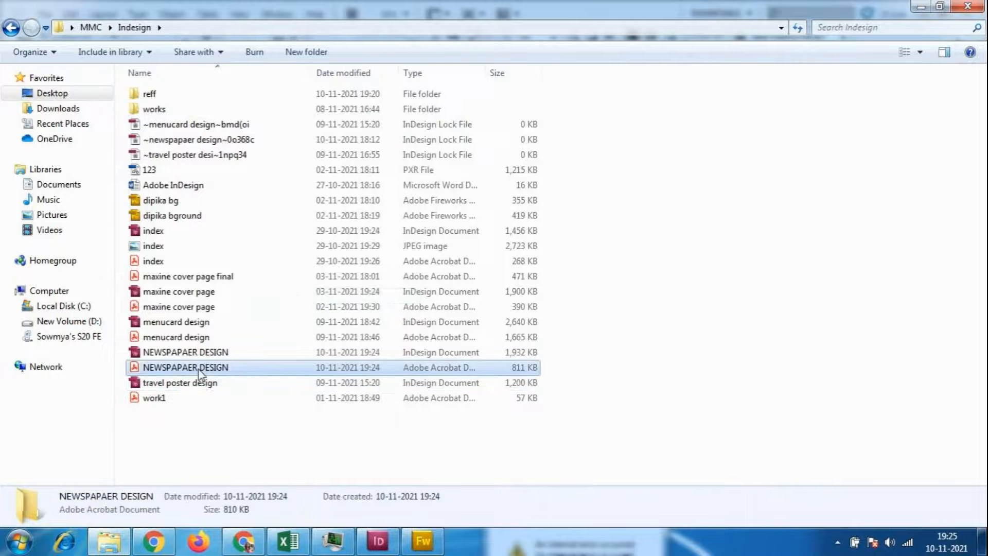
{"action": "double_click", "coordinate": [199, 369]}
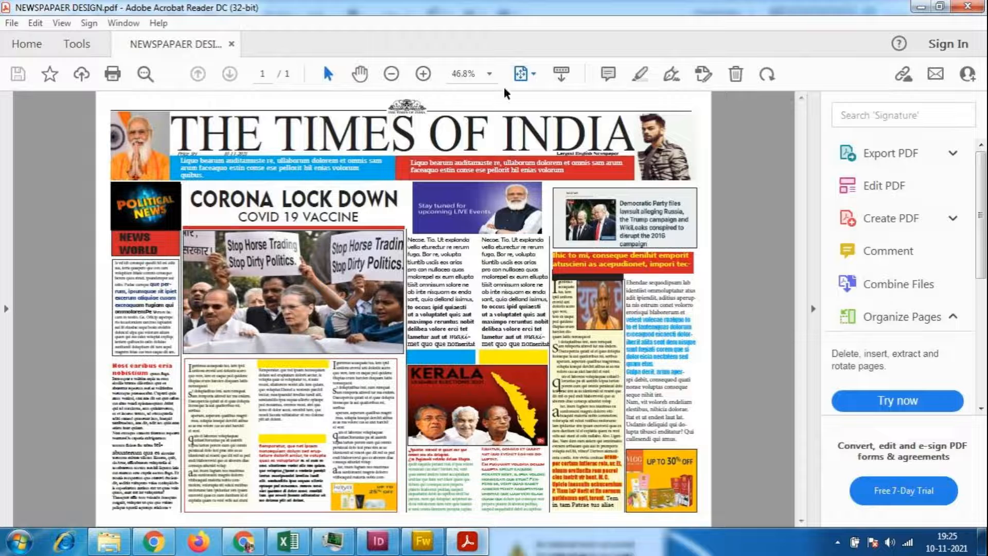
- Zoom the exported PDF to 100% and examine the masthead and the main headline area across the page
{"action": "left_click", "coordinate": [491, 73]}
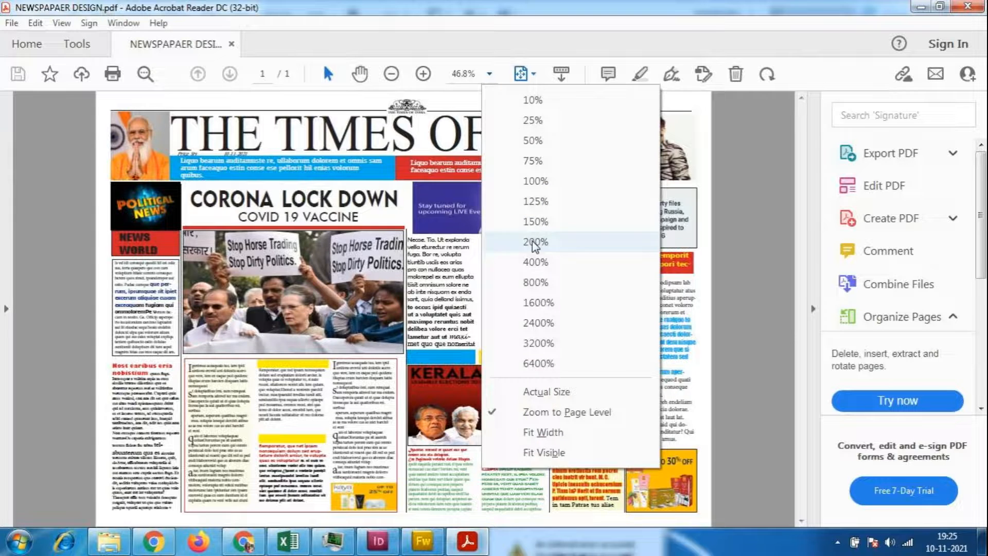
{"action": "left_click", "coordinate": [535, 180]}
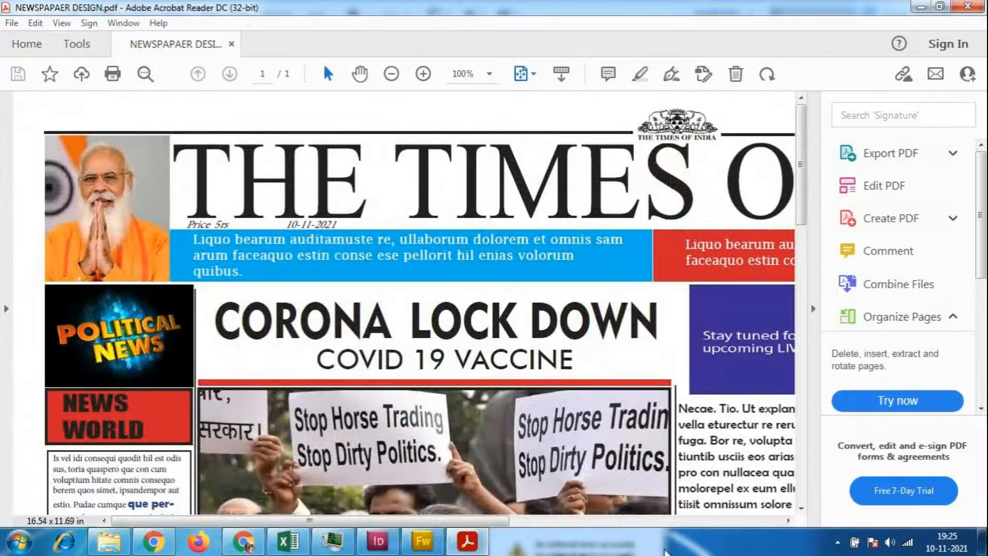
{"action": "left_click", "coordinate": [789, 521]}
{"action": "mouse_move", "coordinate": [480, 525]}
{"action": "left_mouse_down"}
{"action": "mouse_move", "coordinate": [732, 525]}
{"action": "mouse_move", "coordinate": [486, 525]}
{"action": "left_mouse_up"}
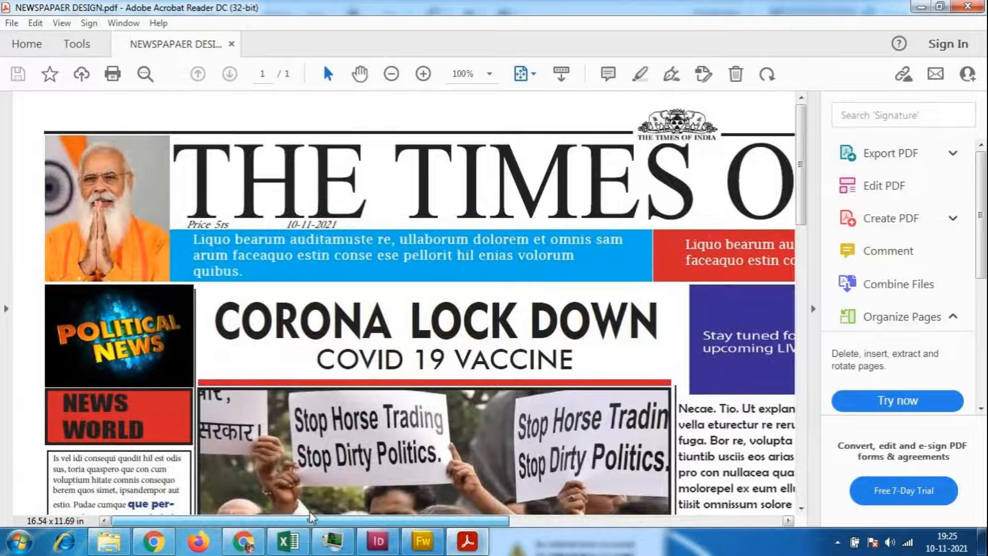
{"action": "scroll", "coordinate": [397, 511], "scroll_direction": "right", "scroll_amount": 5}
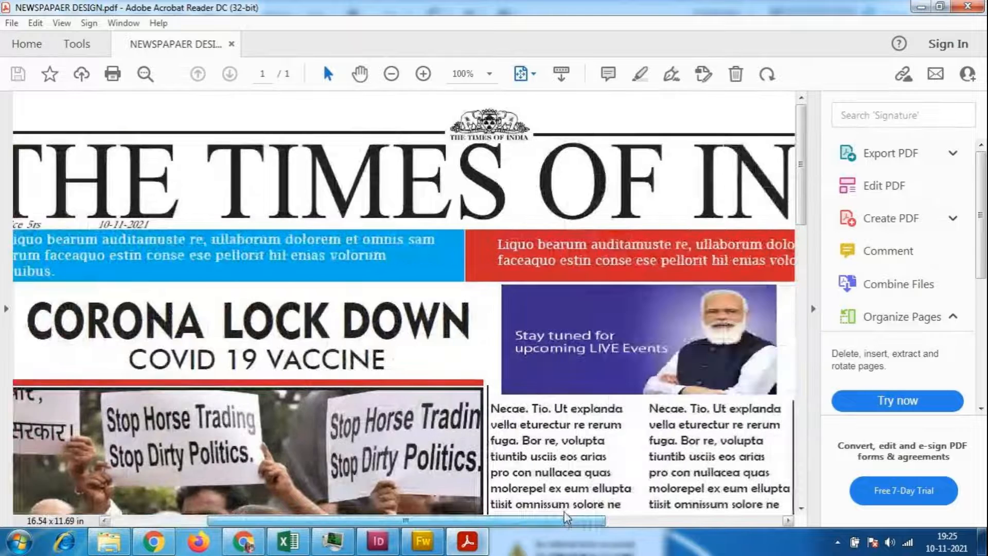
{"action": "left_click_drag", "start_coordinate": [643, 510], "coordinate": [467, 508]}
- Inspect the protest photo, the framed article columns, the Kerala story and the adverts in the lower half of the PDF
{"action": "scroll", "coordinate": [472, 343], "scroll_direction": "down", "scroll_amount": 3}
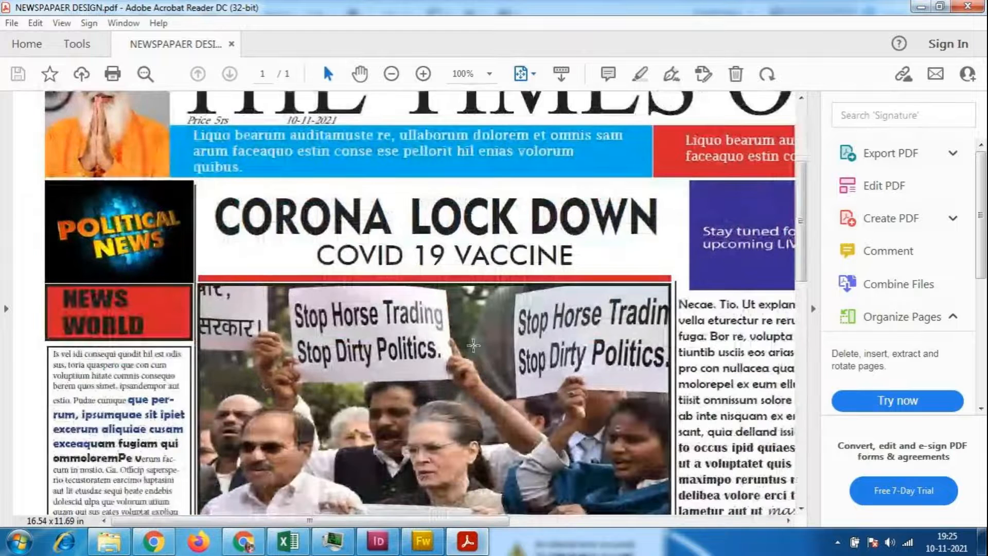
{"action": "scroll", "coordinate": [472, 343], "scroll_direction": "down", "scroll_amount": 2}
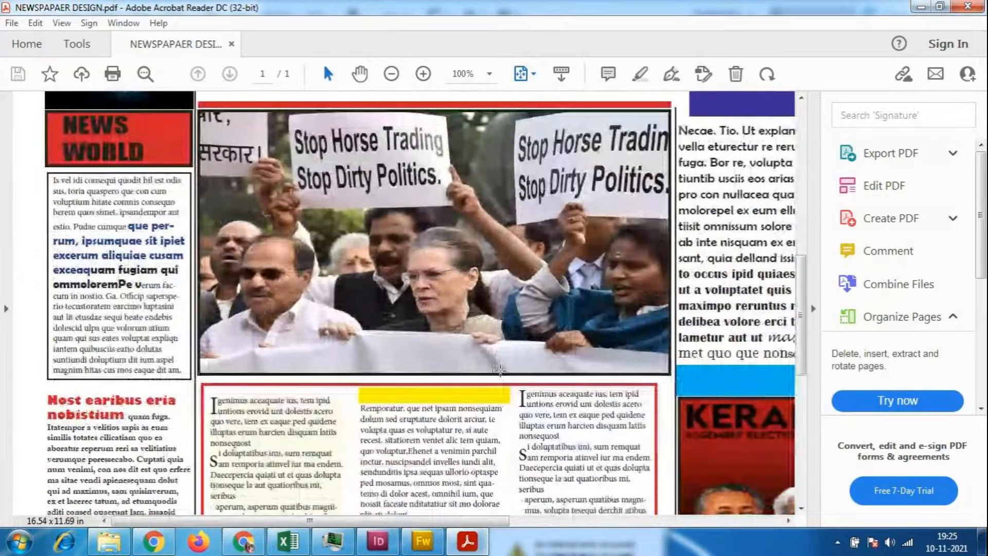
{"action": "scroll", "coordinate": [499, 369], "scroll_direction": "down", "scroll_amount": 1}
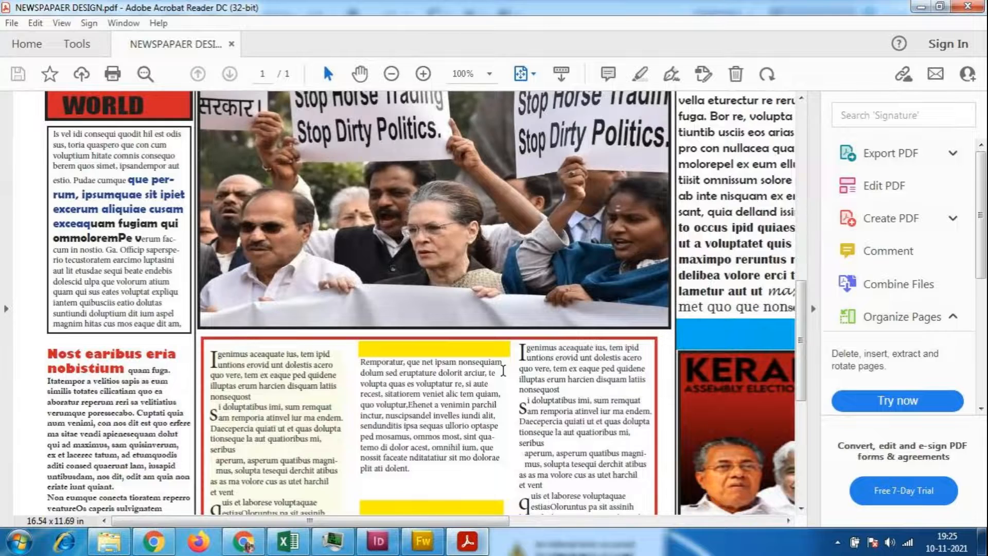
{"action": "scroll", "coordinate": [504, 370], "scroll_direction": "down", "scroll_amount": 3}
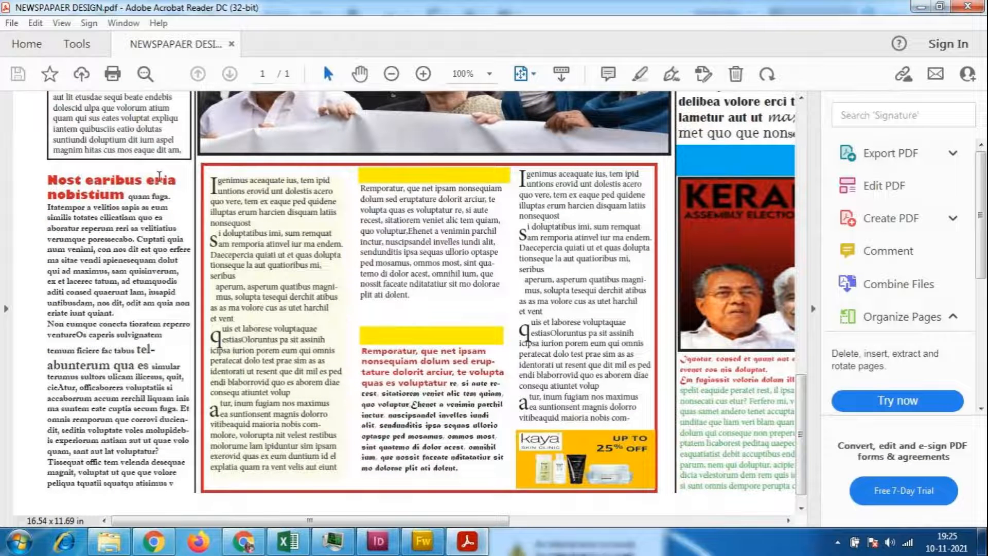
{"action": "left_click_drag", "start_coordinate": [449, 520], "coordinate": [588, 522]}
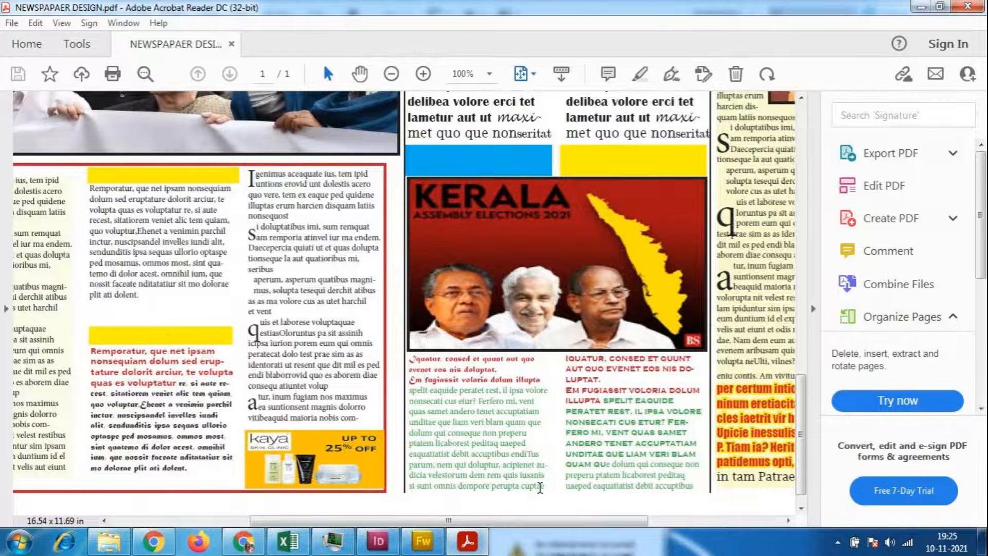
{"action": "left_click_drag", "start_coordinate": [603, 532], "coordinate": [810, 524]}
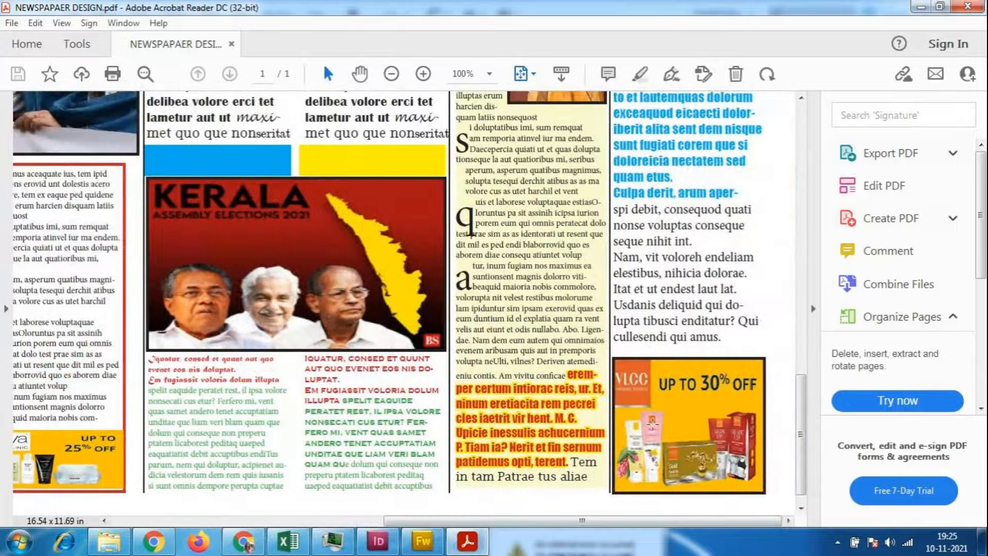
- Check the PDF's last two columns up to the Democratic Party story, then close it and switch back to InDesign
{"action": "scroll", "coordinate": [723, 283], "scroll_direction": "up", "scroll_amount": 4}
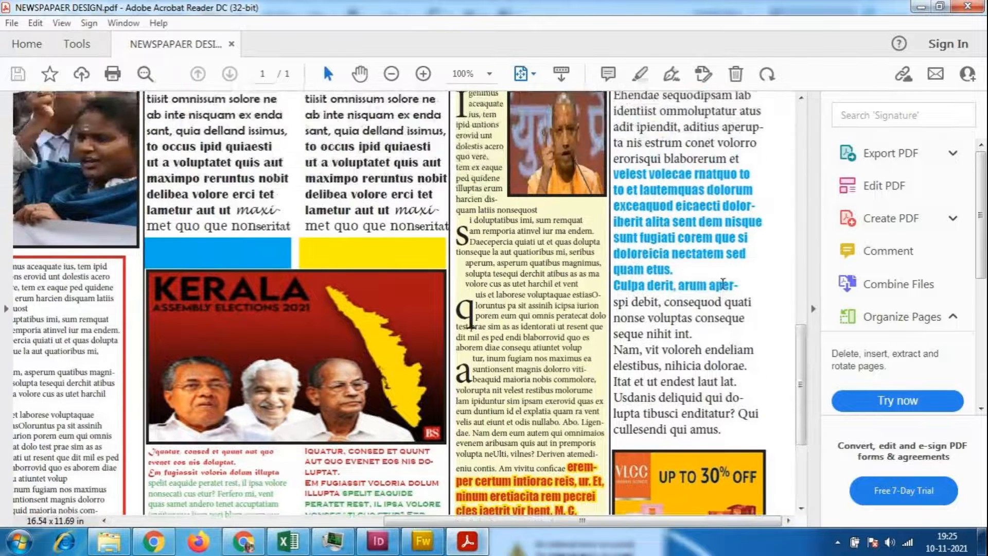
{"action": "scroll", "coordinate": [723, 283], "scroll_direction": "up", "scroll_amount": 8}
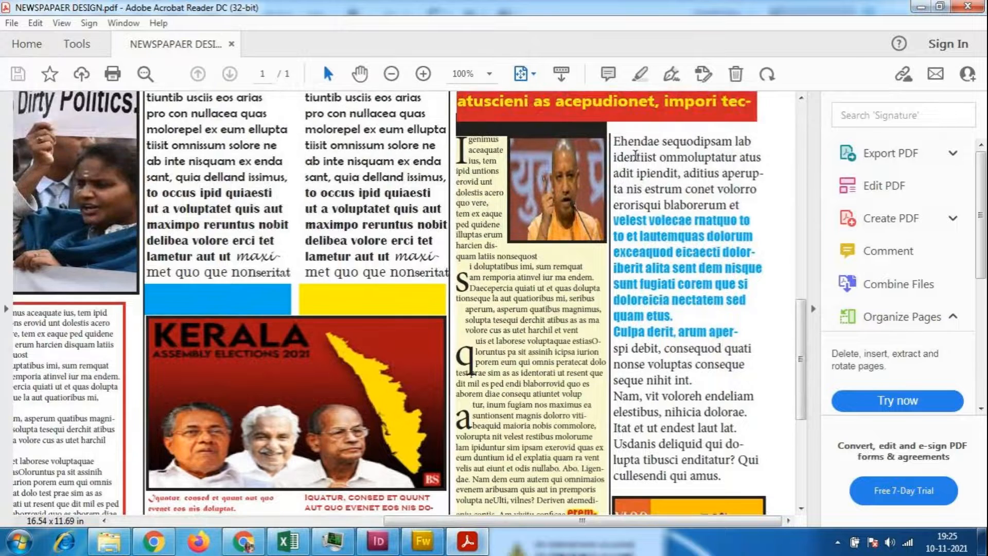
{"action": "scroll", "coordinate": [476, 425], "scroll_direction": "up", "scroll_amount": 4}
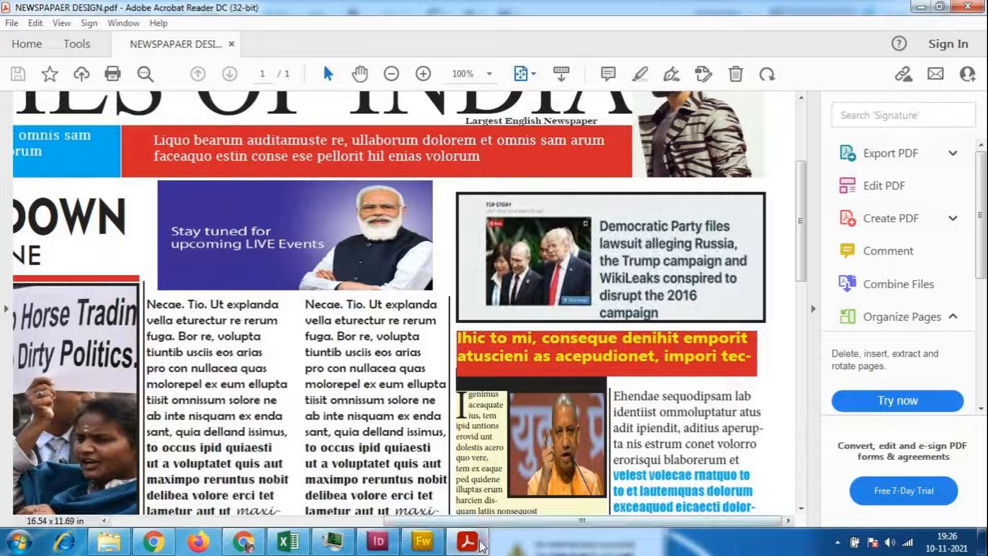
{"action": "left_click", "coordinate": [971, 7]}
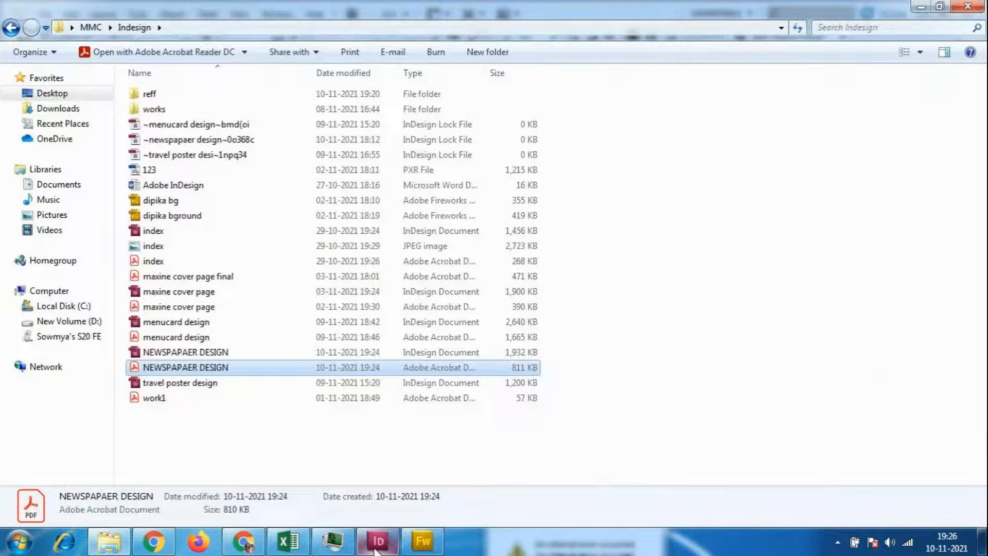
{"action": "left_click", "coordinate": [377, 551]}
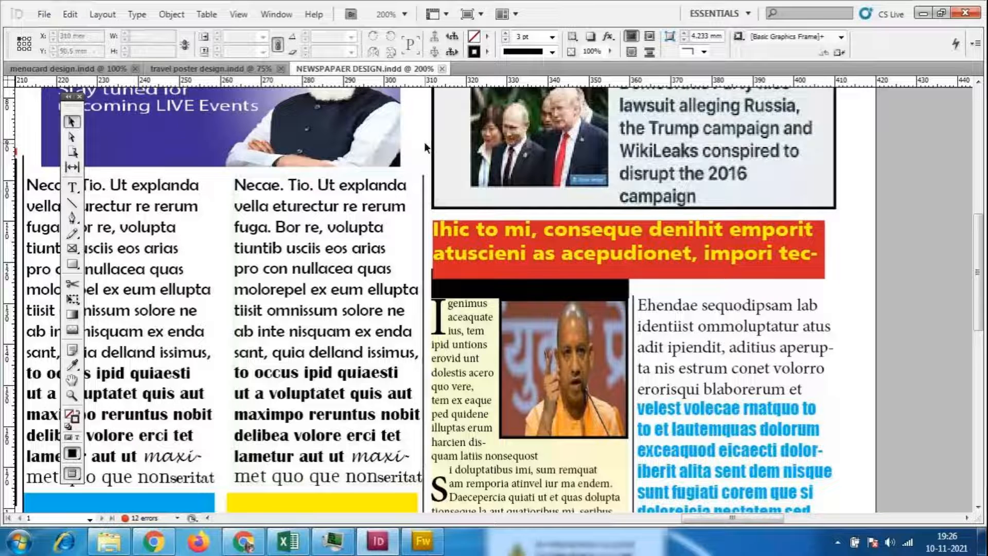
- Shorten the vertical divider lines on both sides of the cream article column by lowering their upper ends below the black bar
{"action": "left_click_drag", "start_coordinate": [426, 171], "coordinate": [421, 300]}
{"action": "left_click", "coordinate": [841, 337]}
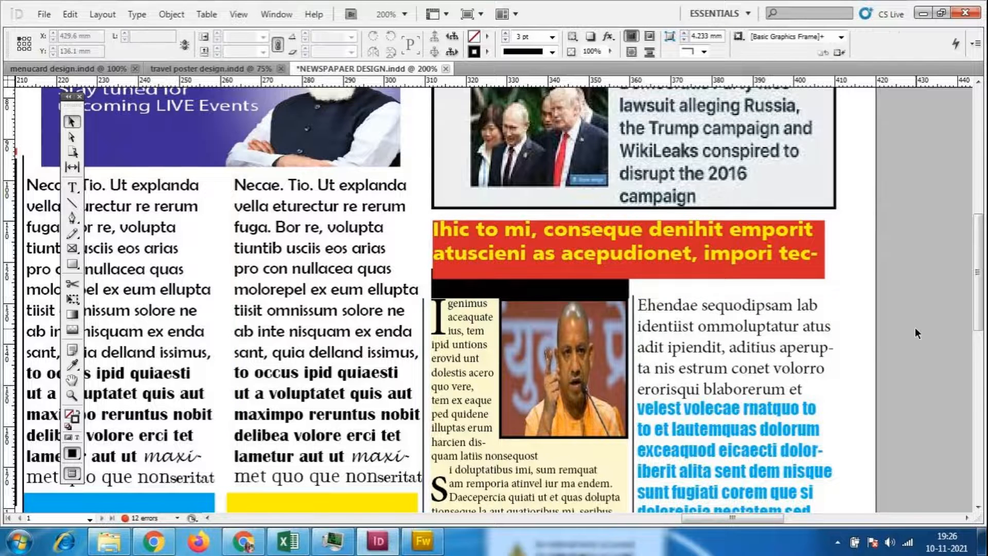
{"action": "key", "text": "ctrl+="}
{"action": "left_click", "coordinate": [915, 327]}
{"action": "left_click", "coordinate": [772, 291]}
{"action": "left_click_drag", "start_coordinate": [773, 291], "coordinate": [773, 301]}
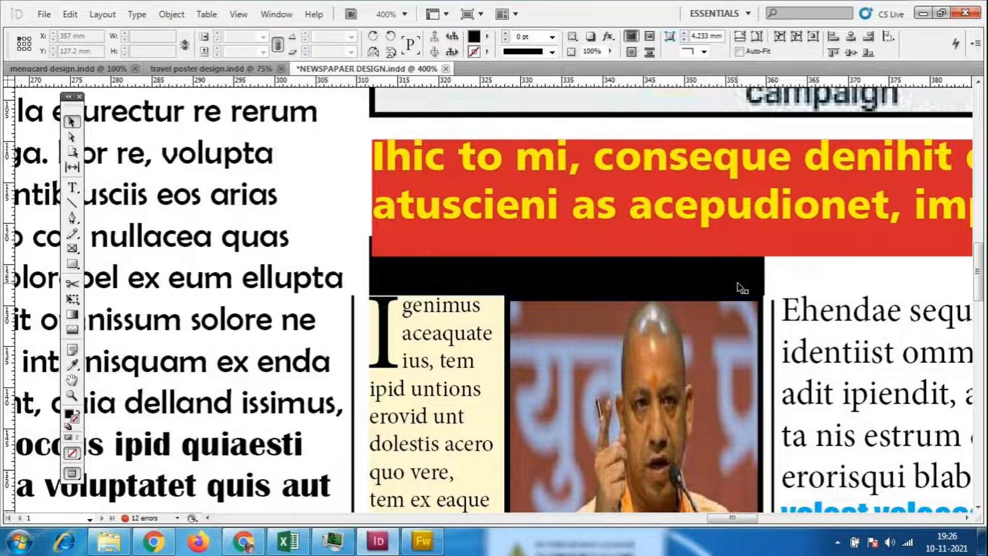
- Move the black bar flush beneath the red headline box and trim its width and height to fit above the article column
{"action": "left_click", "coordinate": [727, 301]}
{"action": "left_click_drag", "start_coordinate": [715, 289], "coordinate": [719, 307]}
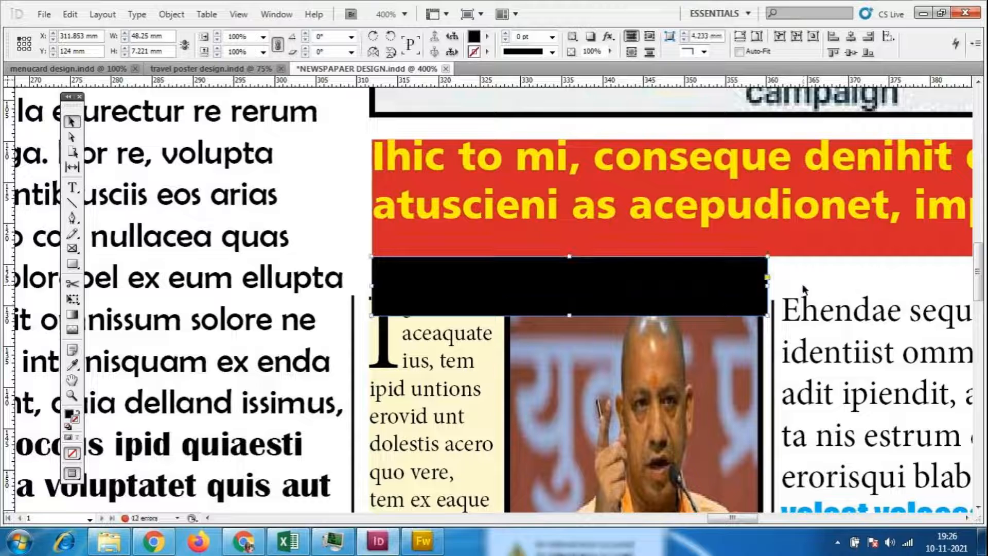
{"action": "left_click_drag", "start_coordinate": [767, 285], "coordinate": [760, 287]}
{"action": "mouse_move", "coordinate": [568, 312]}
{"action": "left_mouse_down"}
{"action": "mouse_move", "coordinate": [570, 283]}
{"action": "mouse_move", "coordinate": [571, 297]}
{"action": "left_mouse_up"}
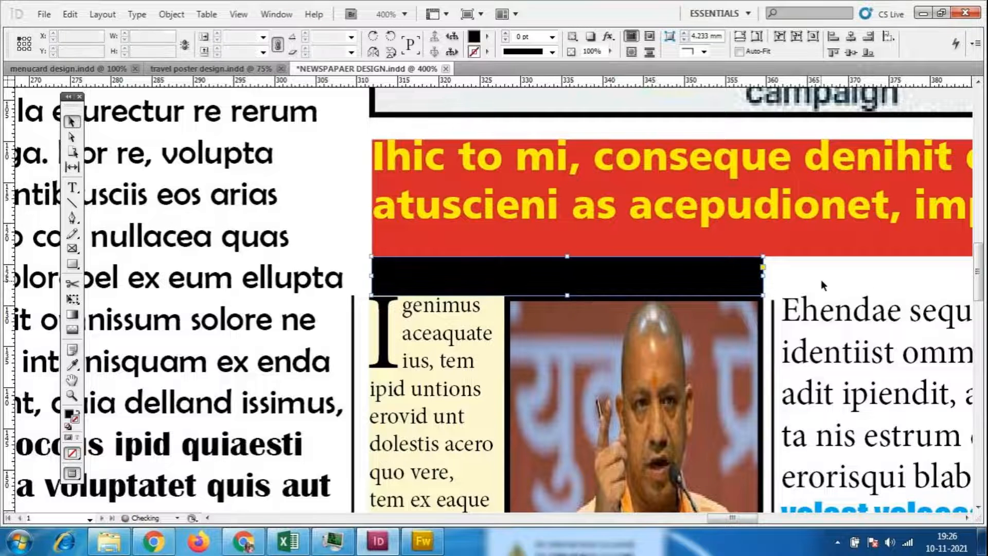
- Reduce the stroke weight of the black border around the portrait photo beneath the black bar
{"action": "left_click", "coordinate": [820, 279]}
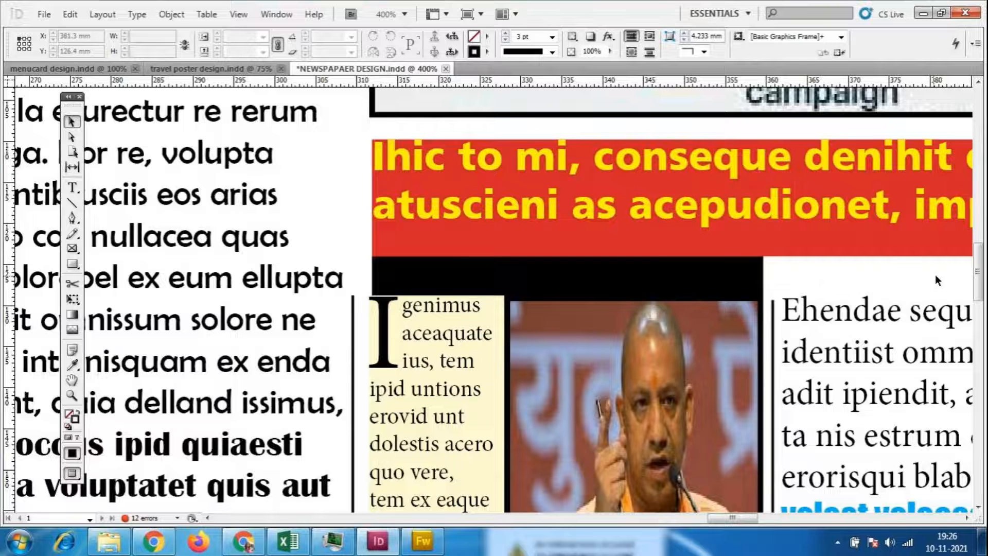
{"action": "scroll", "coordinate": [874, 268], "scroll_direction": "down", "scroll_amount": 3}
{"action": "left_click", "coordinate": [593, 176]}
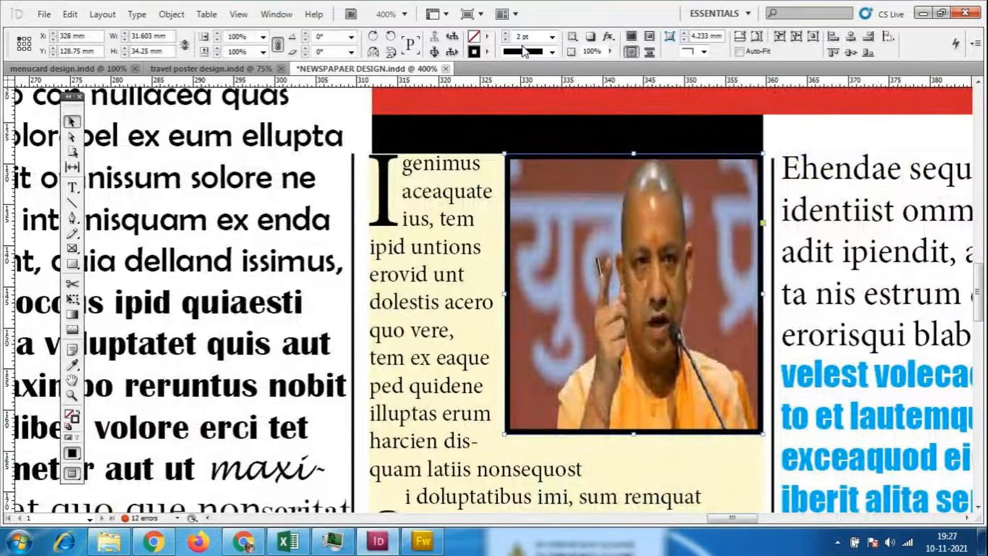
{"action": "left_click", "coordinate": [848, 129]}
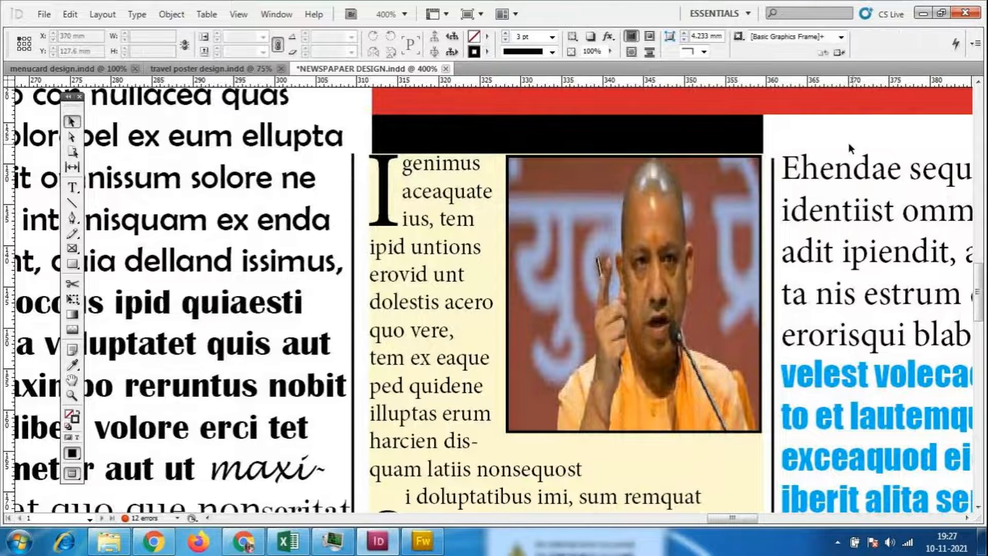
- Inspect the cream article column down to its lower end, the Kerala story and the red-framed article columns for remaining layout gaps
{"action": "scroll", "coordinate": [850, 148], "scroll_direction": "down", "scroll_amount": 5}
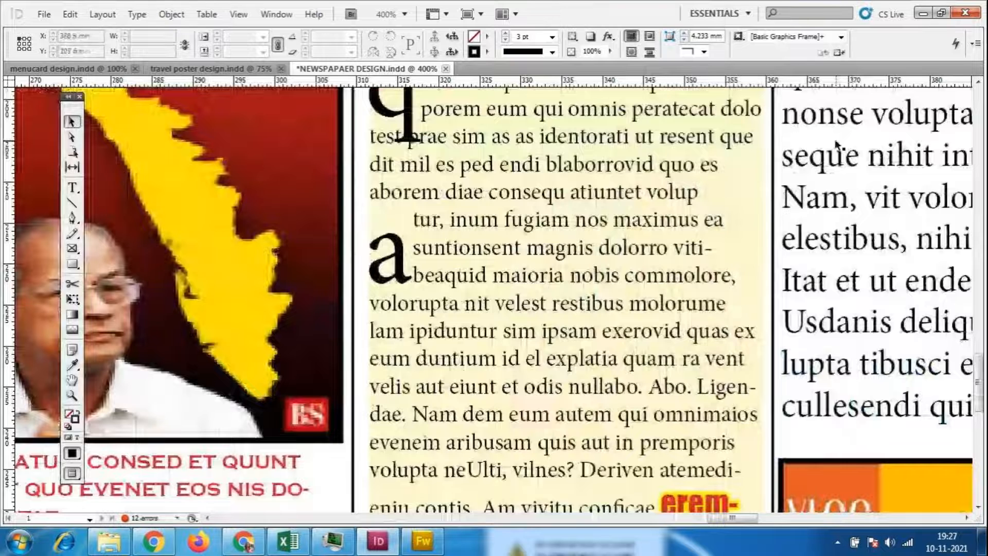
{"action": "scroll", "coordinate": [837, 147], "scroll_direction": "down", "scroll_amount": 3}
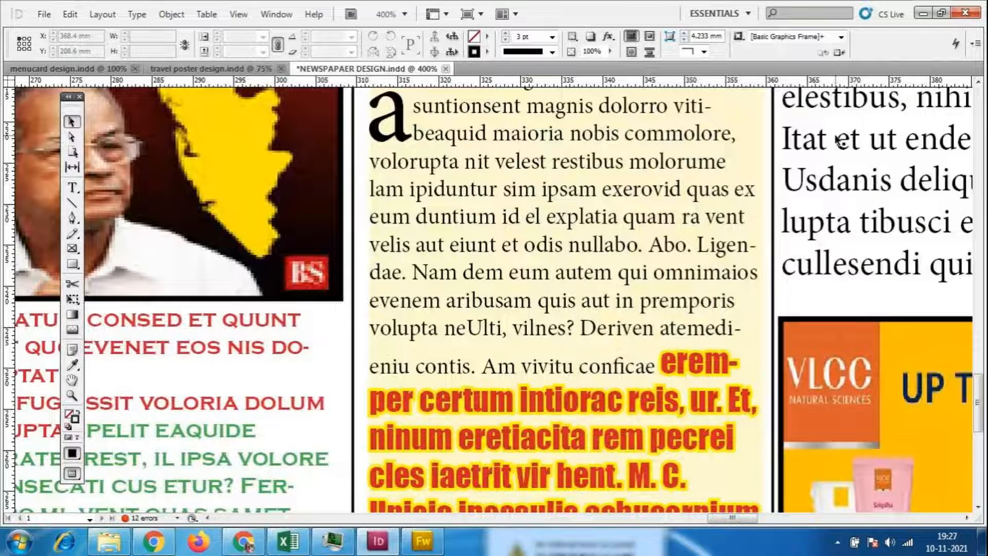
{"action": "scroll", "coordinate": [563, 484], "scroll_direction": "down", "scroll_amount": 5}
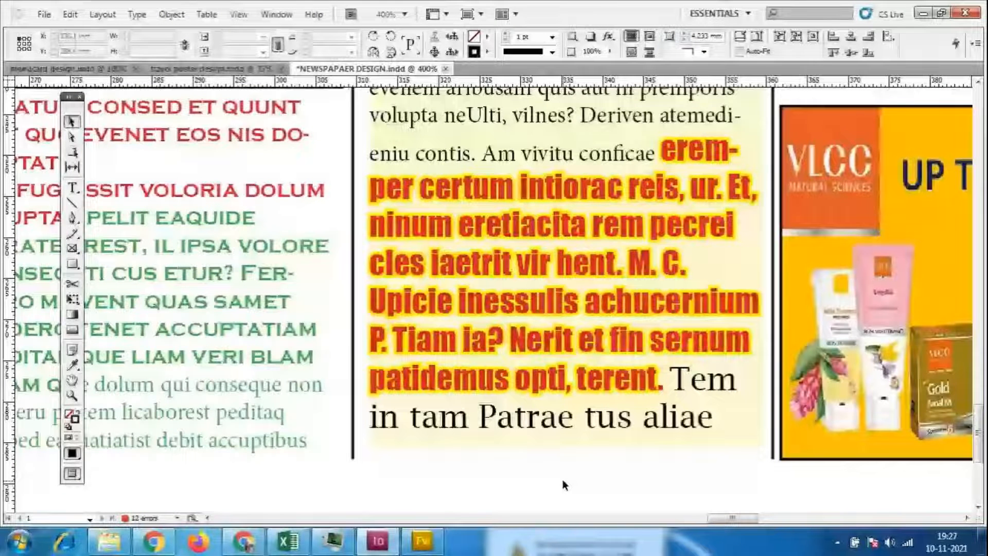
{"action": "key", "text": "ctrl+minus"}
{"action": "key", "text": "ctrl+minus"}
{"action": "key", "text": "ctrl+minus"}
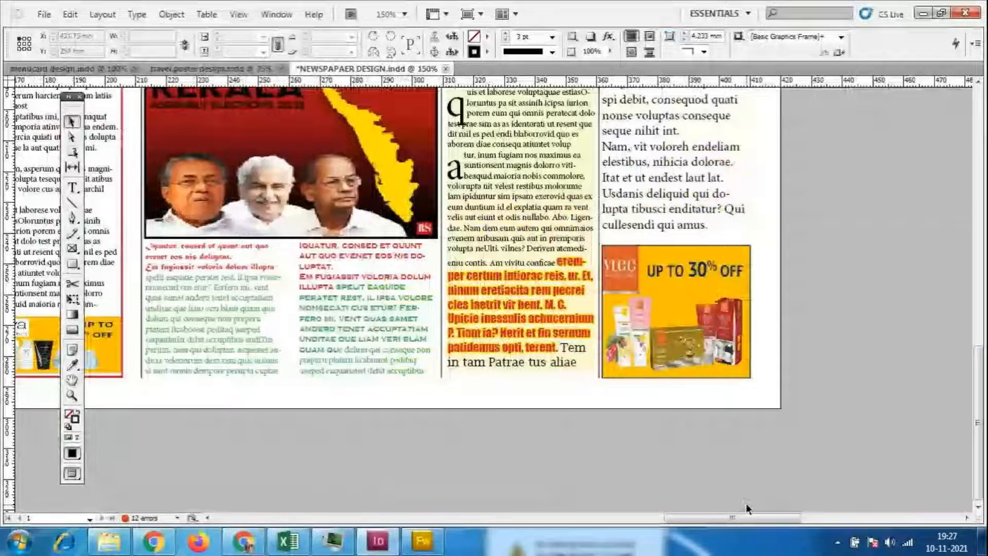
{"action": "left_click_drag", "start_coordinate": [746, 517], "coordinate": [679, 519]}
{"action": "scroll", "coordinate": [879, 333], "scroll_direction": "up", "scroll_amount": 2}
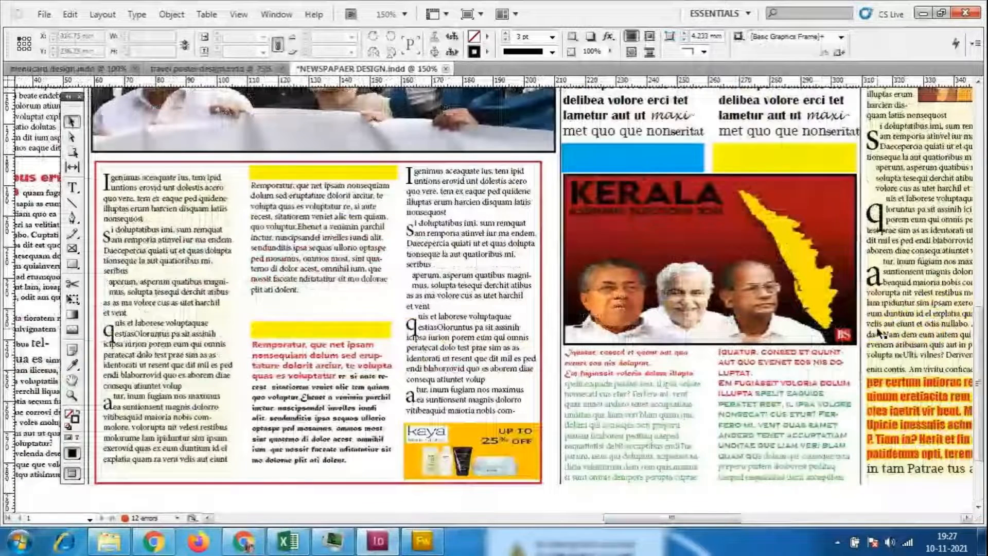
{"action": "left_click", "coordinate": [710, 254]}
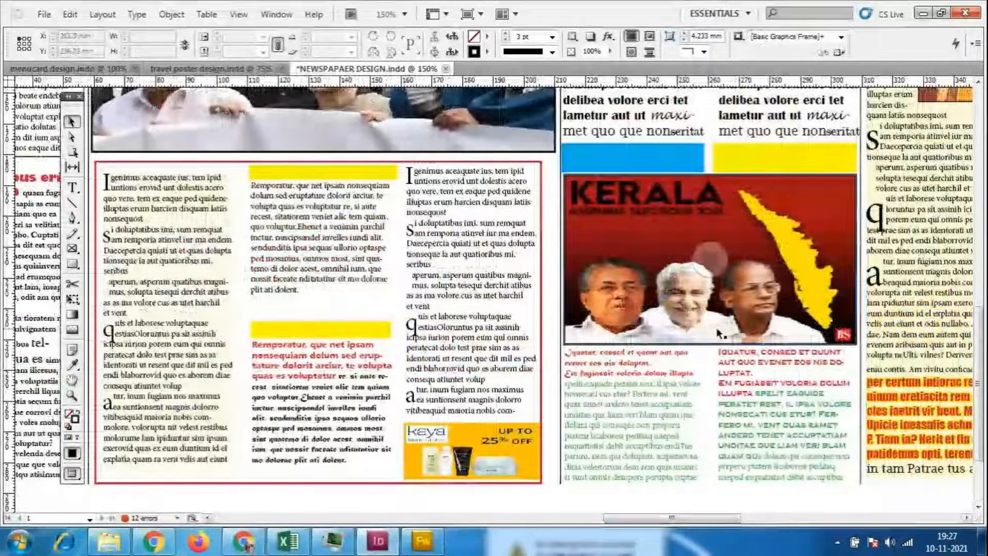
{"action": "scroll", "coordinate": [740, 334], "scroll_direction": "up", "scroll_amount": 3}
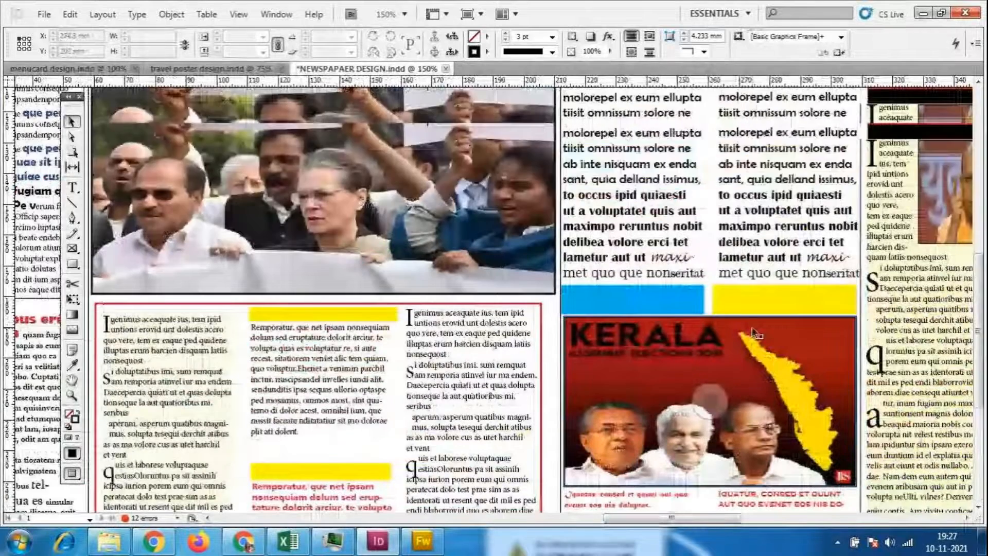
{"action": "scroll", "coordinate": [754, 333], "scroll_direction": "down", "scroll_amount": 2}
- Extend the middle text frame in the red-framed article down to the lower yellow bar, about 45.3 mm high, and fill it with placeholder text
{"action": "left_click", "coordinate": [321, 349]}
{"action": "left_click_drag", "start_coordinate": [321, 349], "coordinate": [322, 356]}
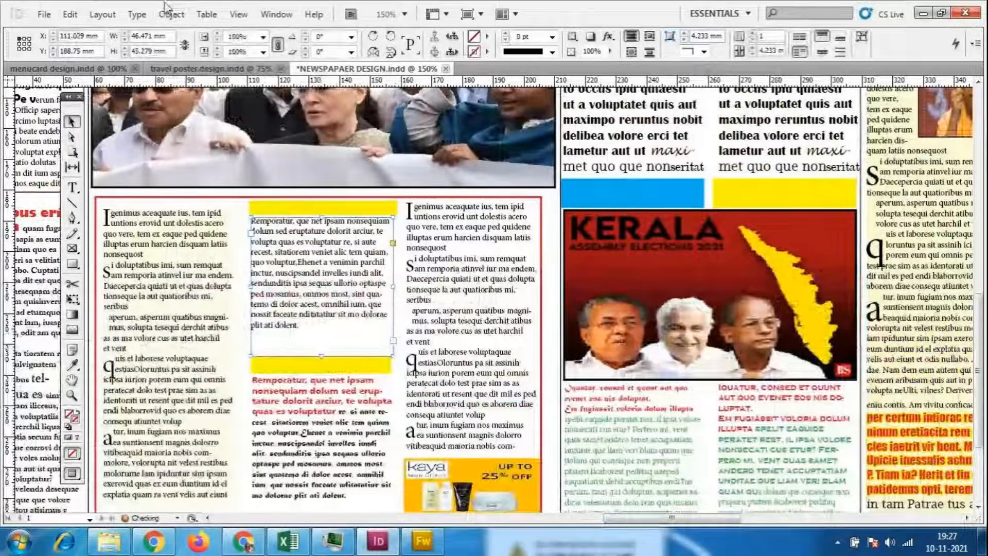
{"action": "left_click", "coordinate": [137, 14]}
{"action": "left_click", "coordinate": [208, 449]}
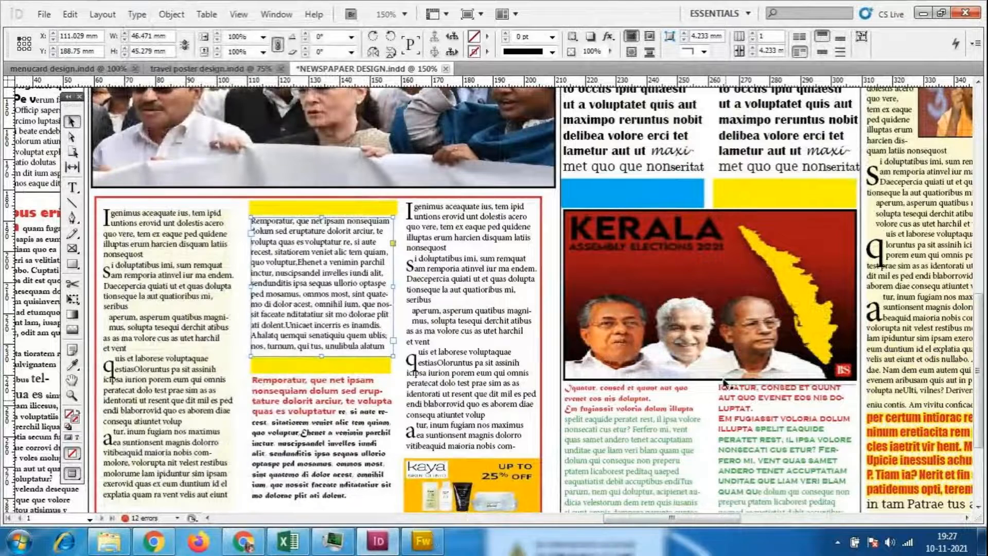
{"action": "scroll", "coordinate": [723, 384], "scroll_direction": "down", "scroll_amount": 3}
{"action": "scroll", "coordinate": [723, 411], "scroll_direction": "down", "scroll_amount": 2}
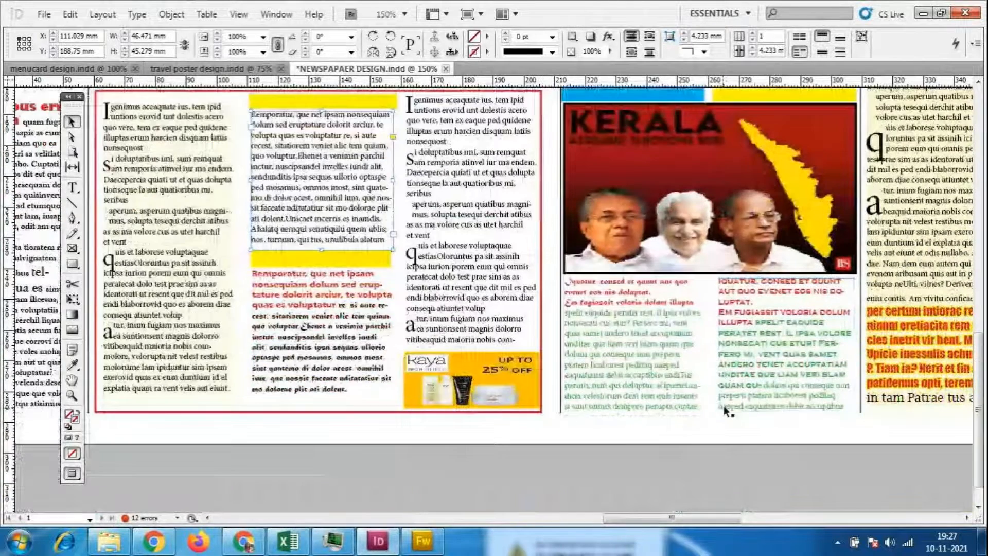
{"action": "left_click", "coordinate": [684, 437]}
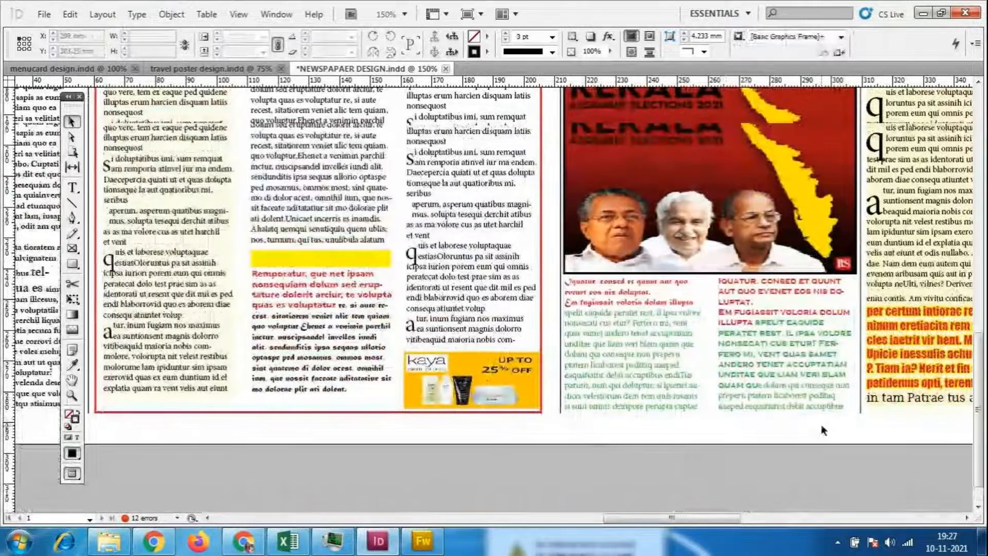
- Save the corrected newspaper document
{"action": "scroll", "coordinate": [822, 430], "scroll_direction": "up", "scroll_amount": 3}
{"action": "scroll", "coordinate": [822, 428], "scroll_direction": "up", "scroll_amount": 7}
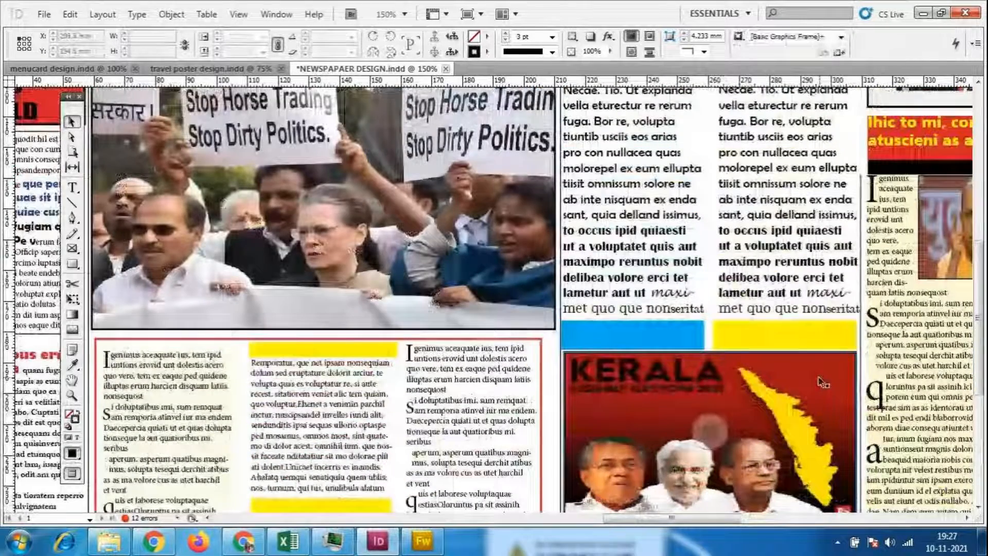
{"action": "scroll", "coordinate": [696, 366], "scroll_direction": "up", "scroll_amount": 4}
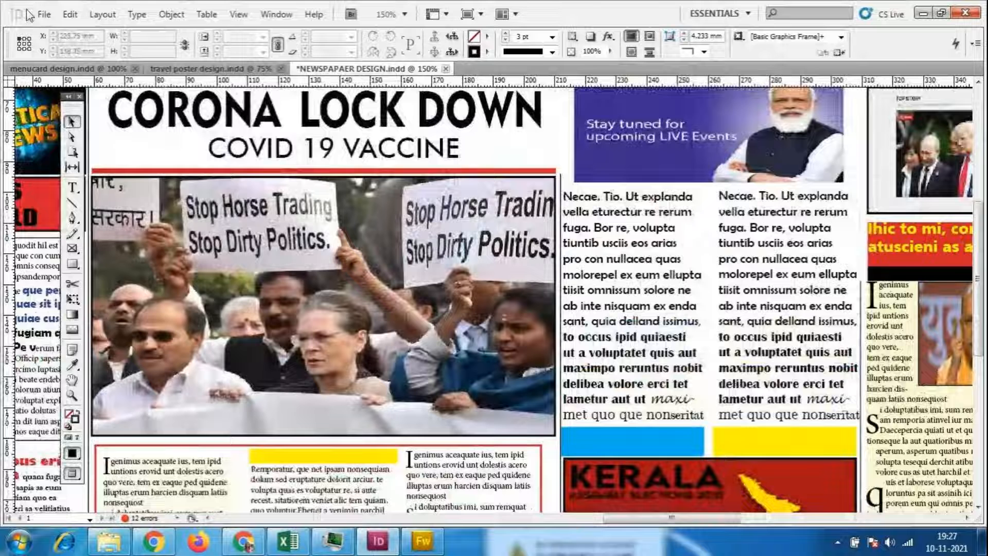
{"action": "left_click", "coordinate": [44, 15]}
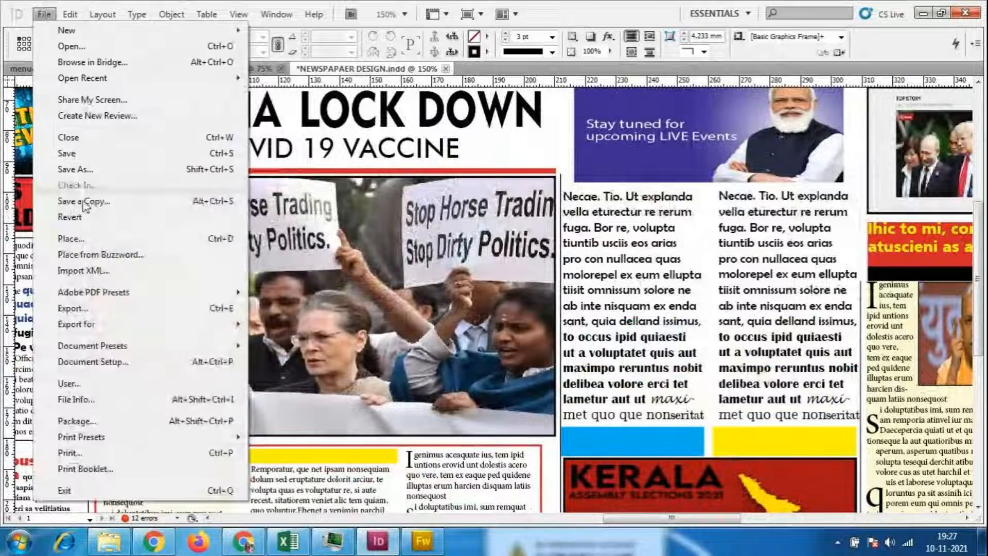
{"action": "left_click", "coordinate": [67, 154]}
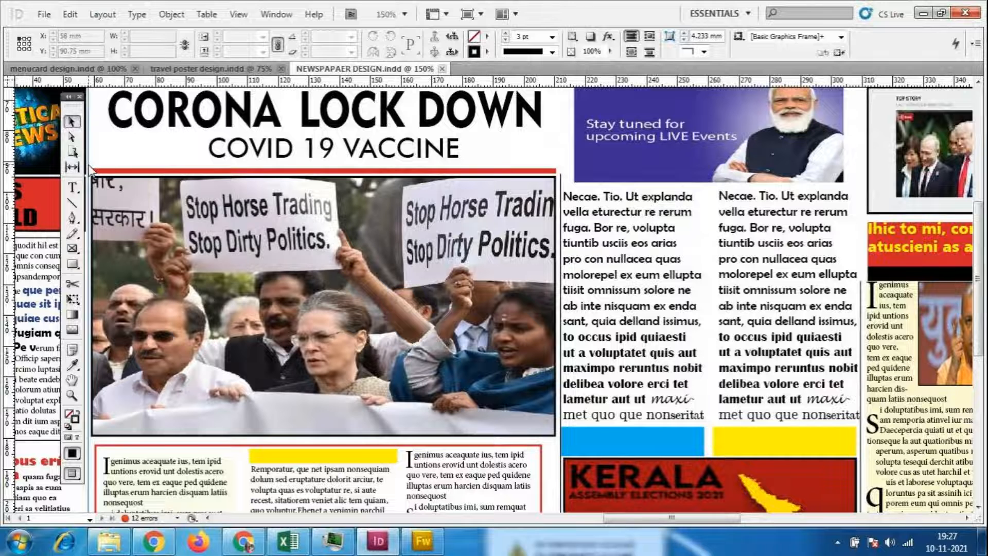
- Export the page as Adobe PDF (Print) with the High Quality Print preset, replacing the existing NEWSPAPAER DESIGN.pdf
{"action": "left_click", "coordinate": [44, 15]}
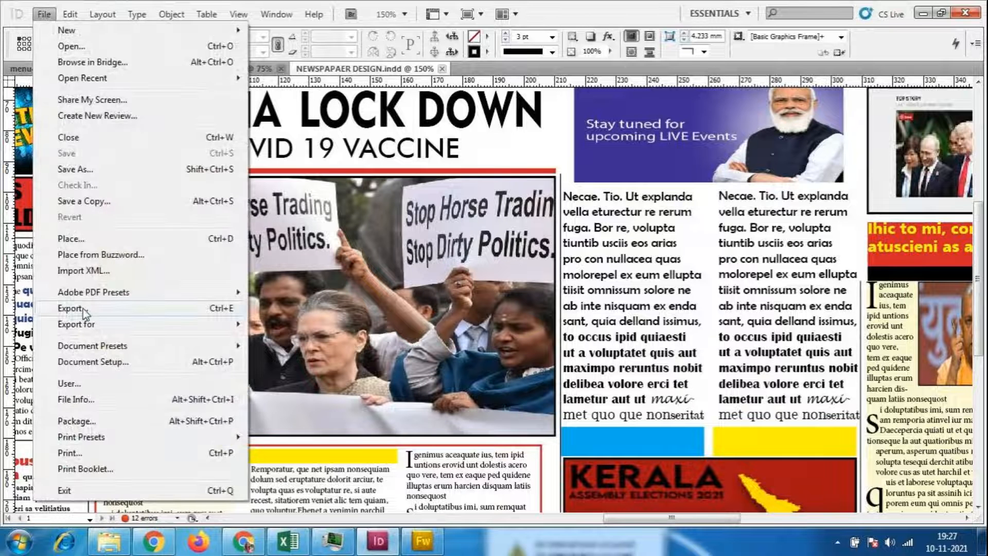
{"action": "left_click", "coordinate": [84, 309]}
{"action": "right_click", "coordinate": [452, 242]}
{"action": "left_click", "coordinate": [425, 320]}
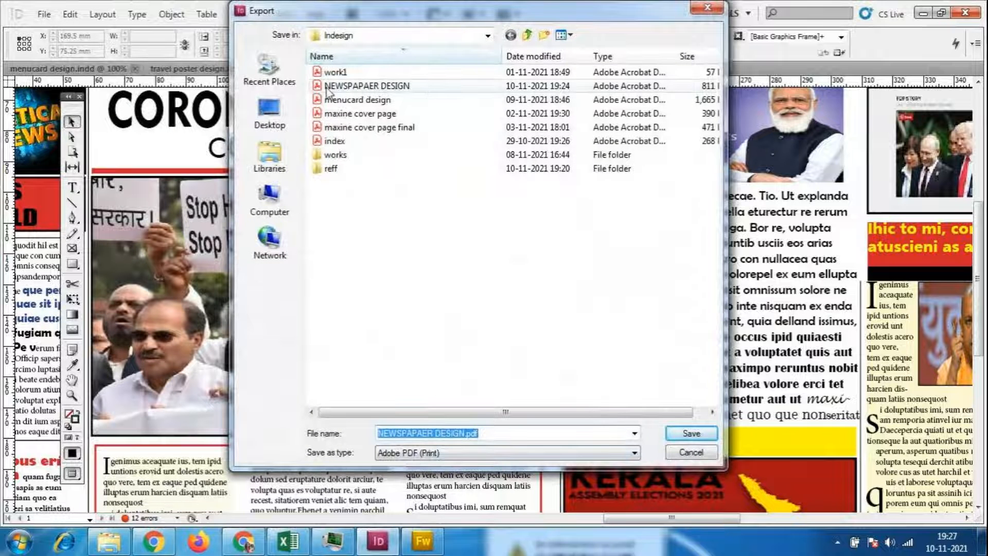
{"action": "left_click", "coordinate": [371, 87]}
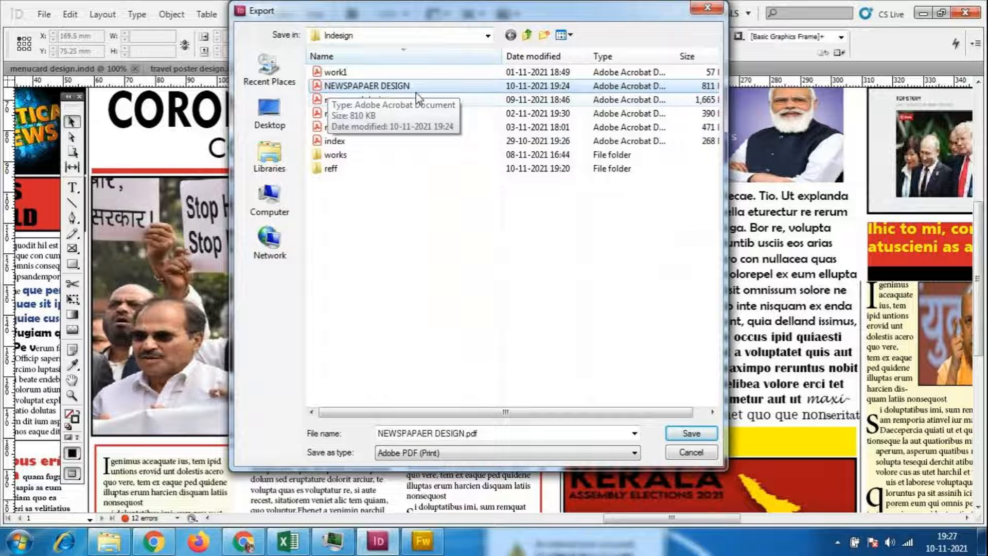
{"action": "left_click", "coordinate": [691, 433]}
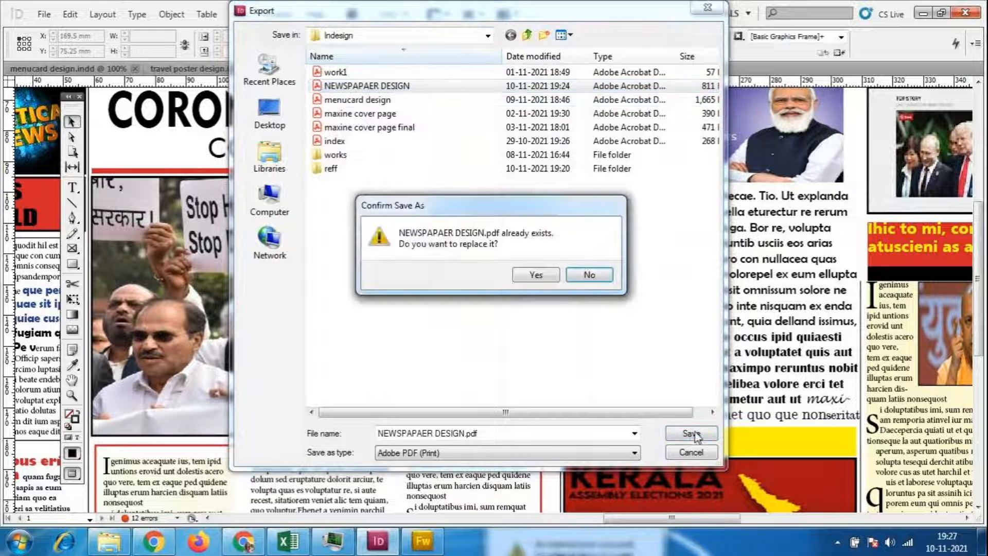
{"action": "left_click", "coordinate": [537, 277]}
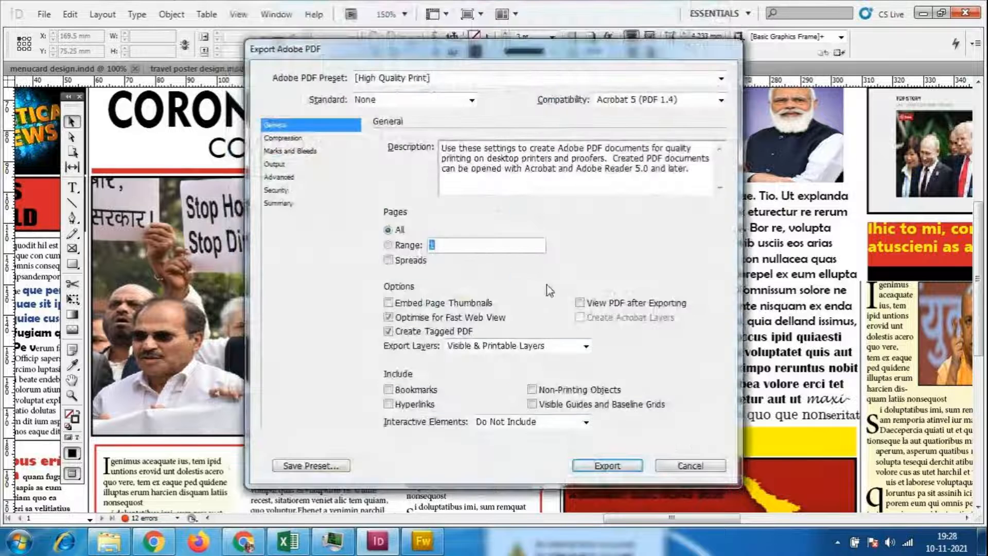
{"action": "left_click", "coordinate": [606, 466]}
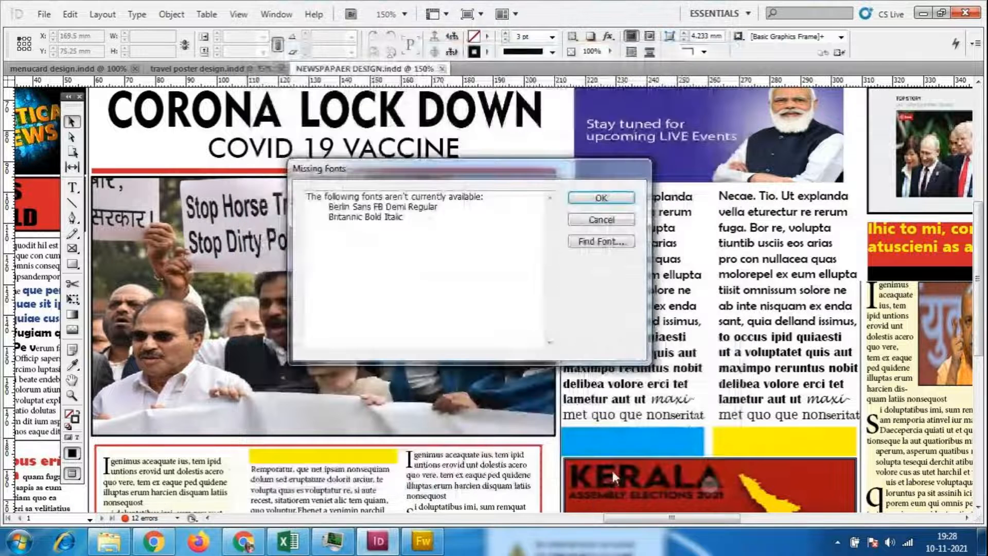
{"action": "left_click", "coordinate": [623, 218]}
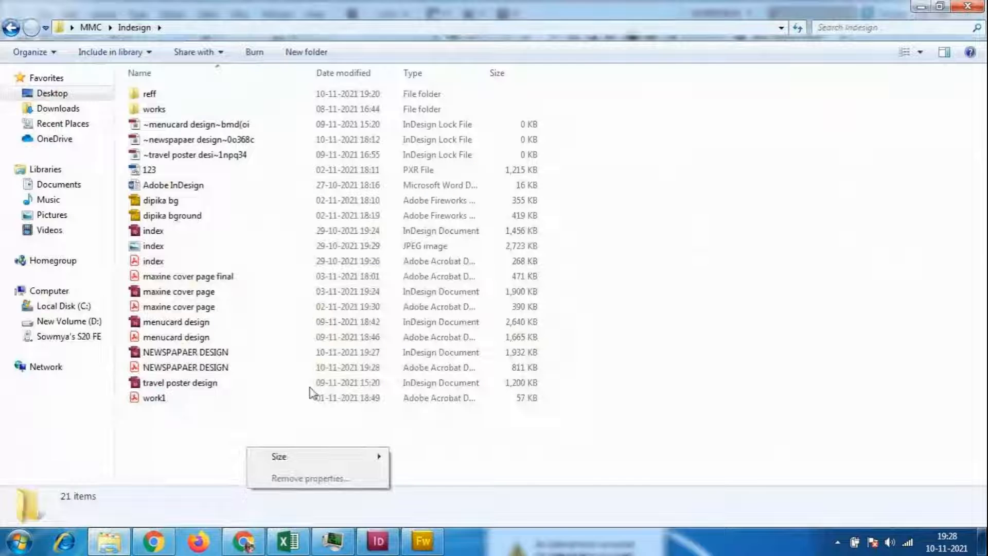
- Refresh the Indesign folder in Windows Explorer and open the NEWSPAPAER DESIGN PDF in Acrobat Reader
{"action": "left_click", "coordinate": [269, 428]}
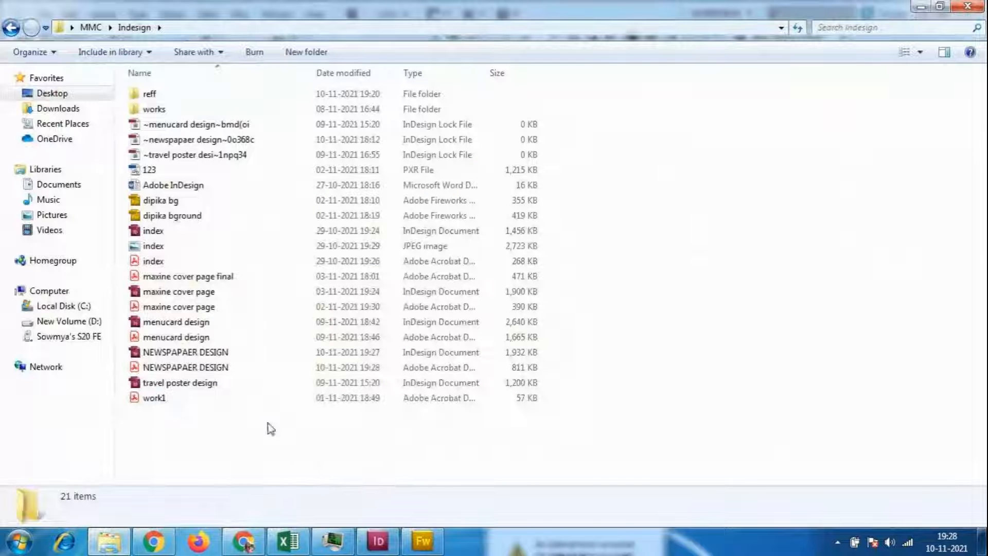
{"action": "right_click", "coordinate": [268, 423]}
{"action": "left_click", "coordinate": [306, 271]}
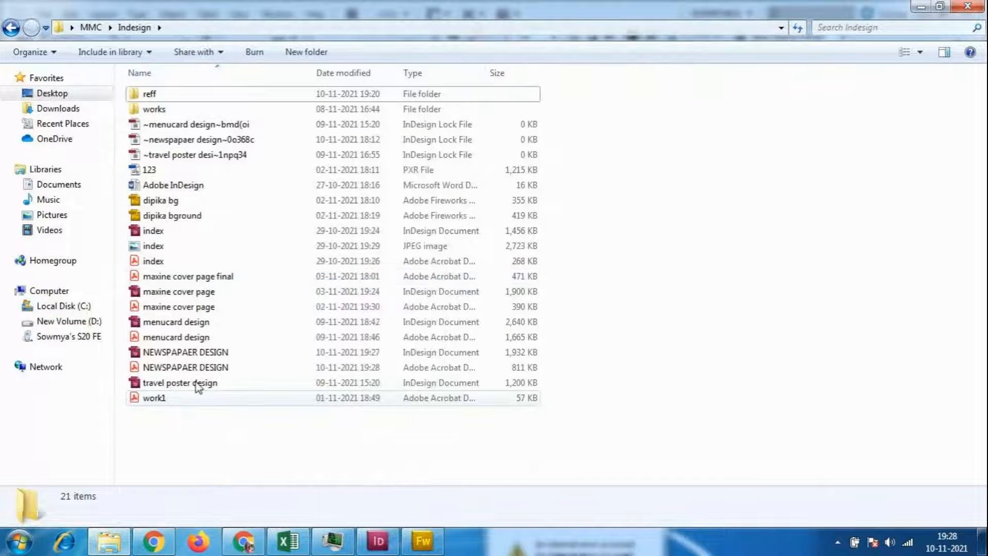
{"action": "double_click", "coordinate": [226, 367]}
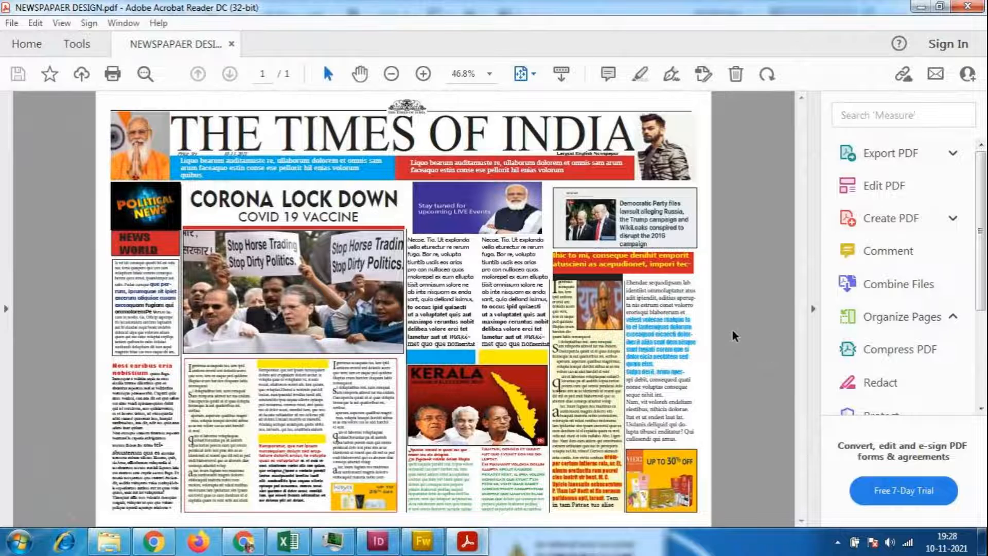
- Examine the exported front page at 75% zoom, from the masthead down to the framed article columns, Kerala story and adverts
{"action": "left_click", "coordinate": [489, 73]}
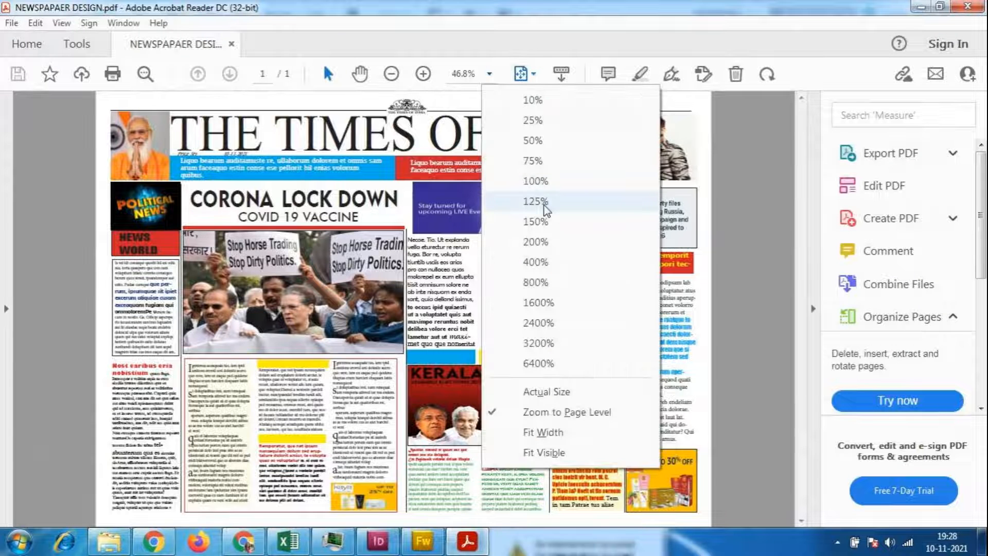
{"action": "left_click", "coordinate": [537, 221]}
{"action": "left_click", "coordinate": [489, 74]}
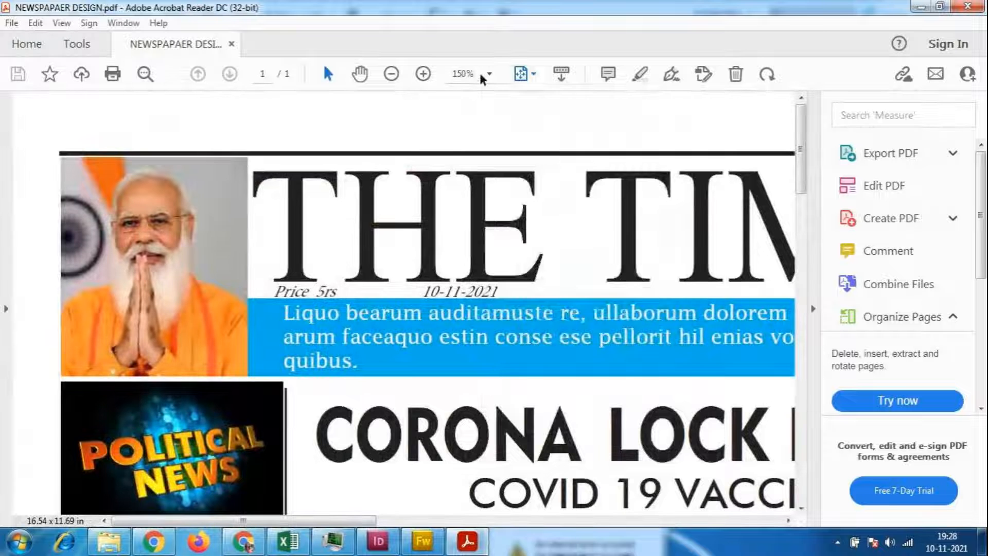
{"action": "left_click", "coordinate": [535, 182]}
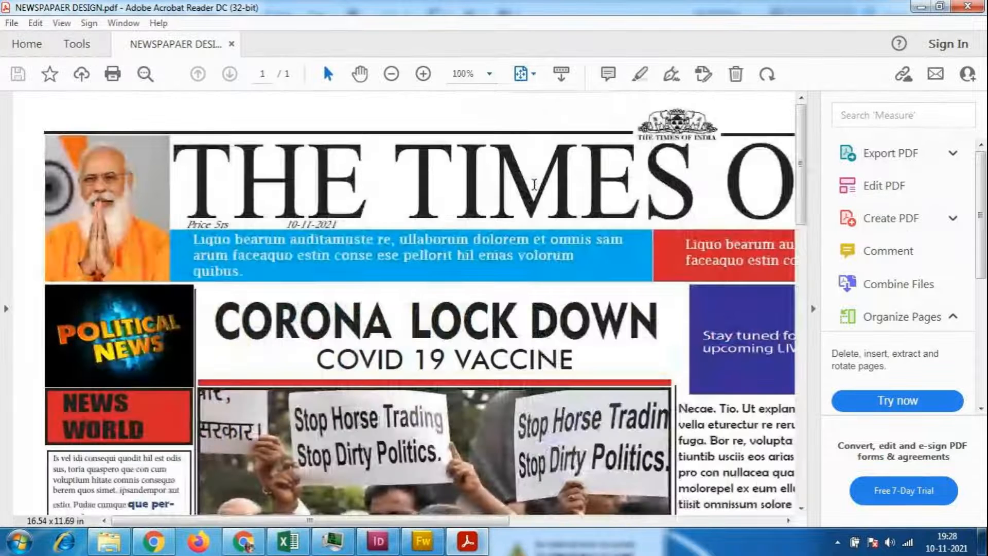
{"action": "left_click", "coordinate": [485, 74]}
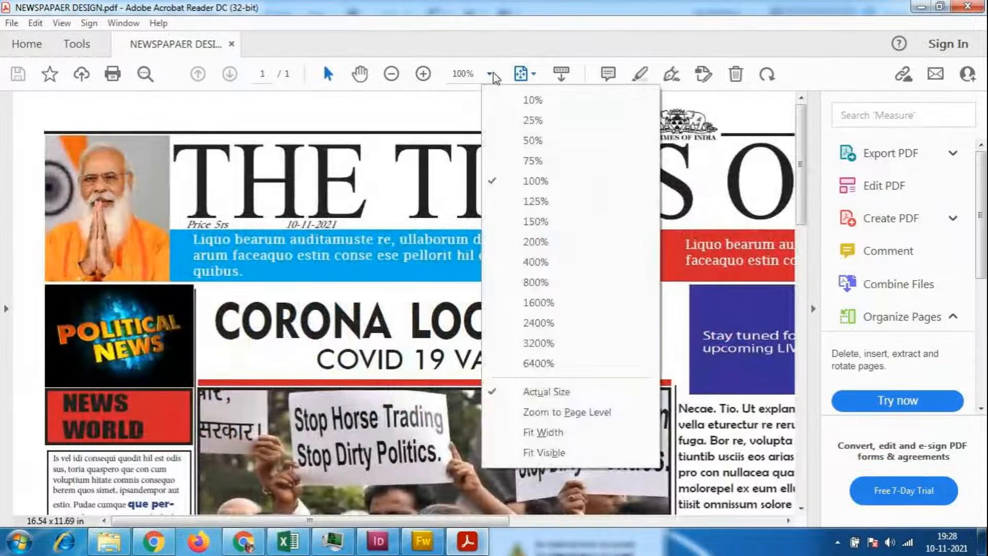
{"action": "left_click", "coordinate": [529, 159]}
{"action": "scroll", "coordinate": [527, 158], "scroll_direction": "down", "scroll_amount": 3}
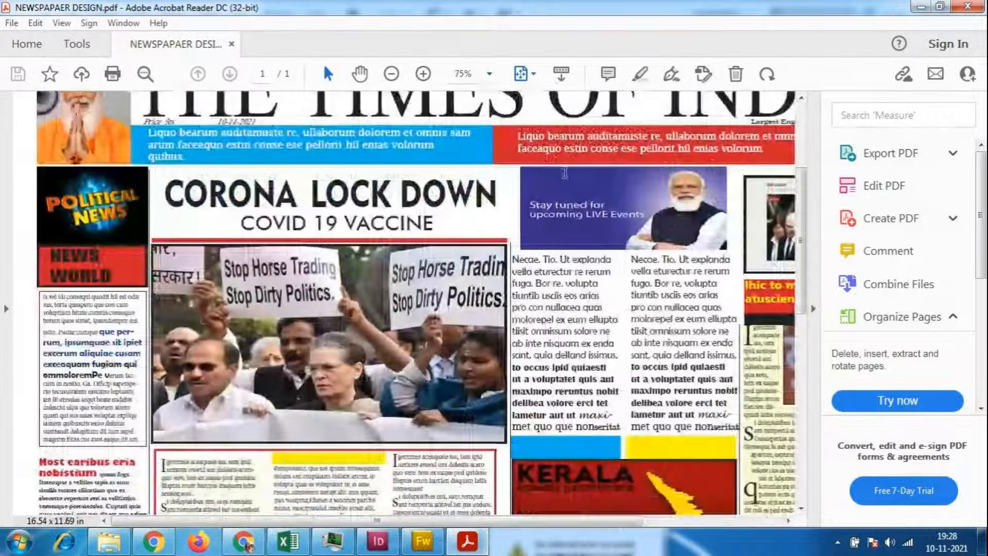
{"action": "scroll", "coordinate": [564, 173], "scroll_direction": "down", "scroll_amount": 5}
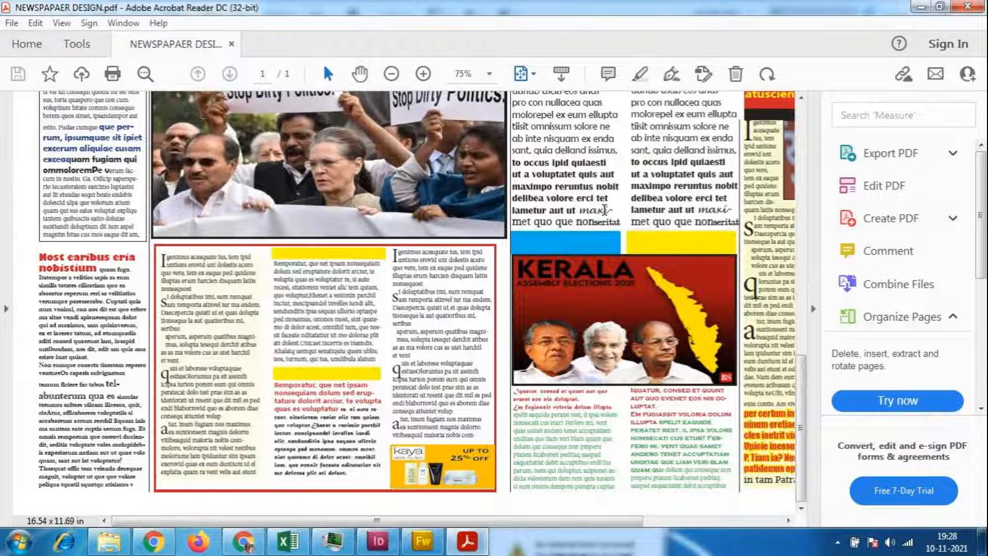
{"action": "scroll", "coordinate": [605, 210], "scroll_direction": "up", "scroll_amount": 1}
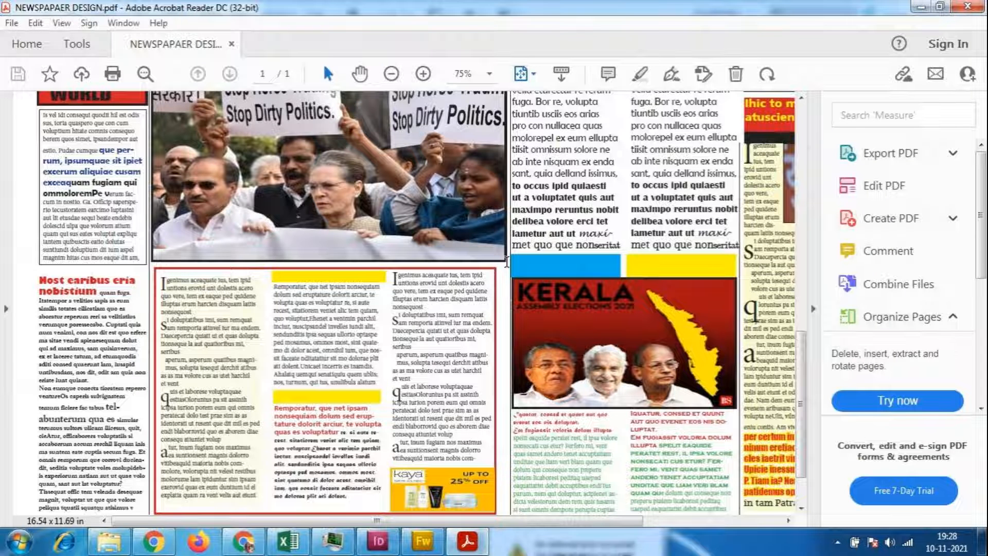
- Reduce the PDF zoom to 50% and review the full front page layout from the masthead to the adverts at the foot
{"action": "scroll", "coordinate": [507, 263], "scroll_direction": "up", "scroll_amount": 5}
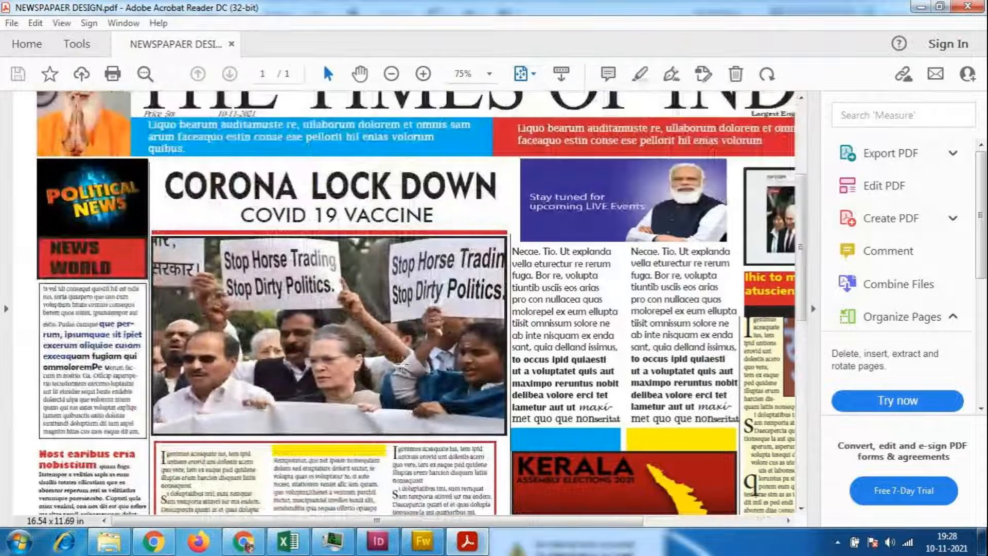
{"action": "scroll", "coordinate": [402, 364], "scroll_direction": "up", "scroll_amount": 2}
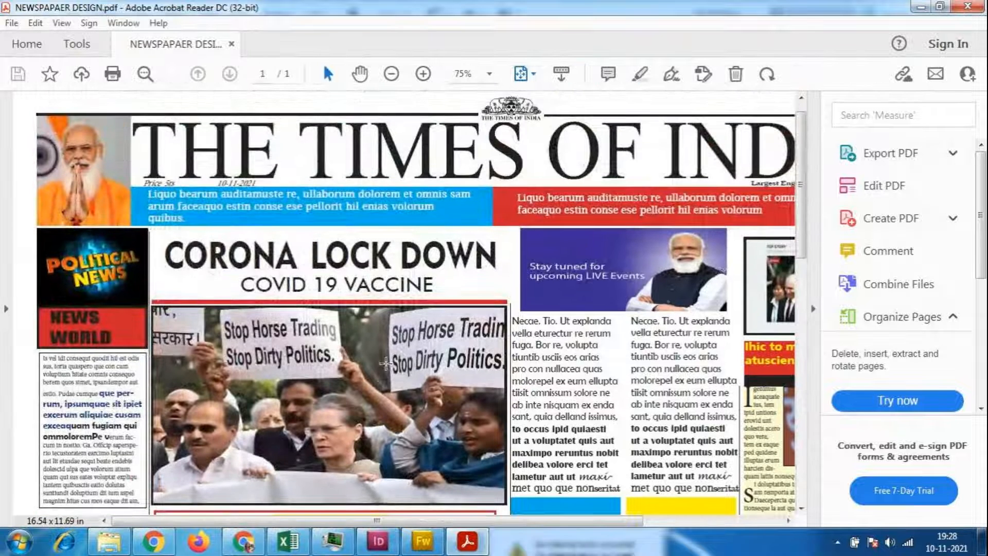
{"action": "scroll", "coordinate": [385, 369], "scroll_direction": "up", "scroll_amount": 1}
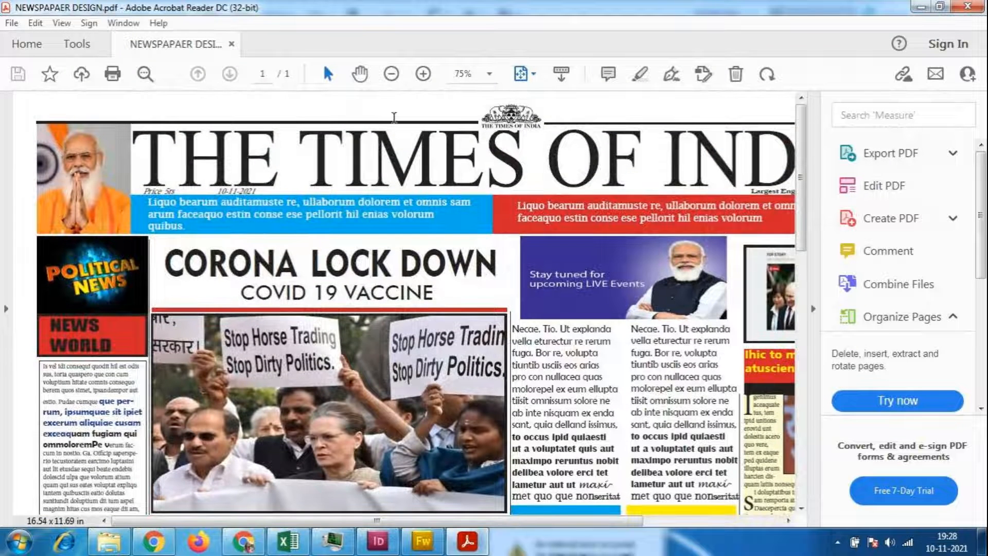
{"action": "left_click", "coordinate": [488, 75]}
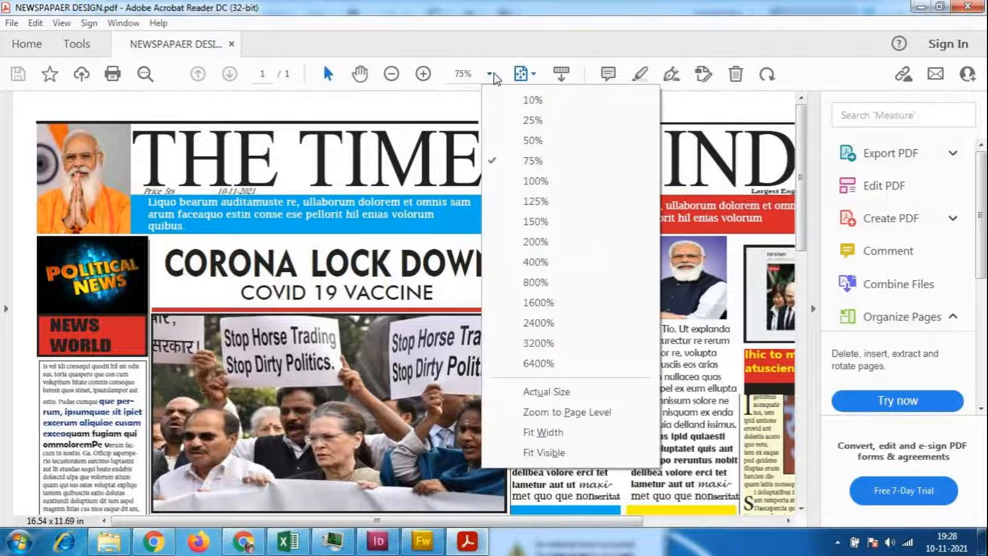
{"action": "left_click", "coordinate": [533, 140]}
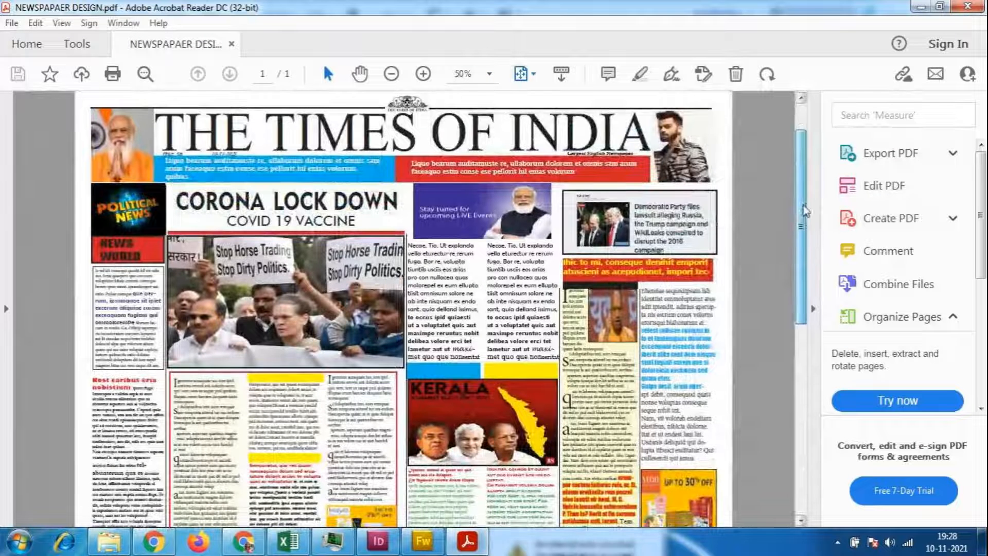
{"action": "scroll", "coordinate": [804, 208], "scroll_direction": "down", "scroll_amount": 2}
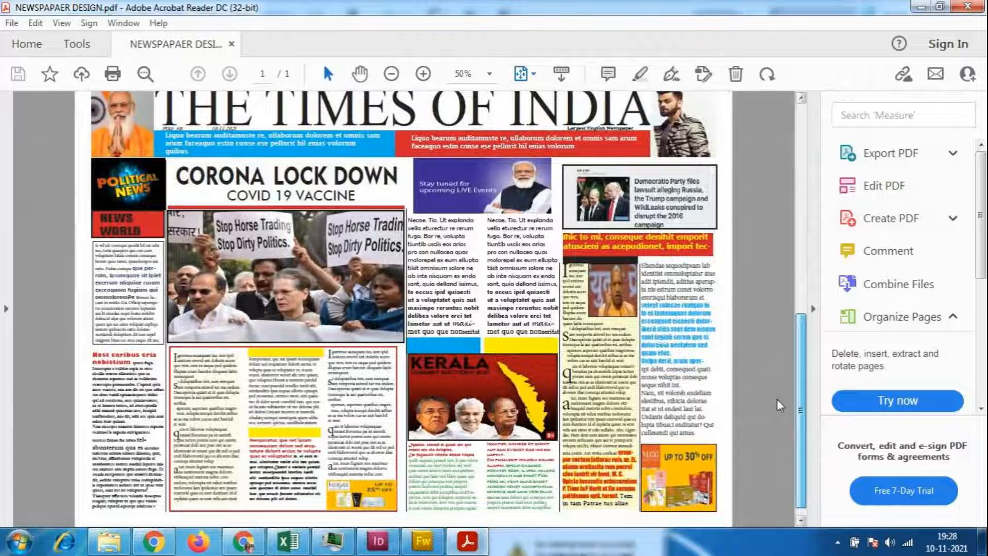
{"action": "scroll", "coordinate": [776, 391], "scroll_direction": "up", "scroll_amount": 1}
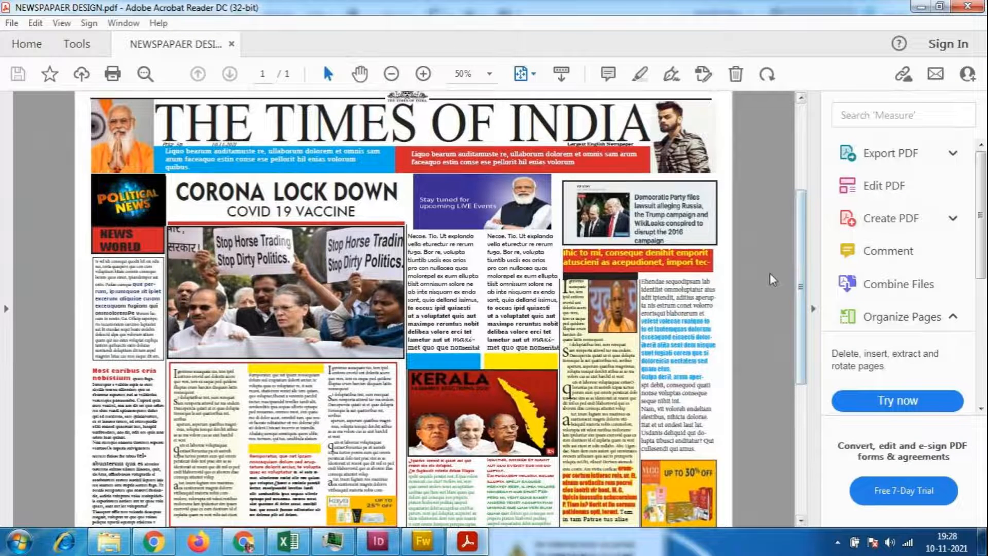
{"action": "scroll", "coordinate": [665, 283], "scroll_direction": "down", "scroll_amount": 1}
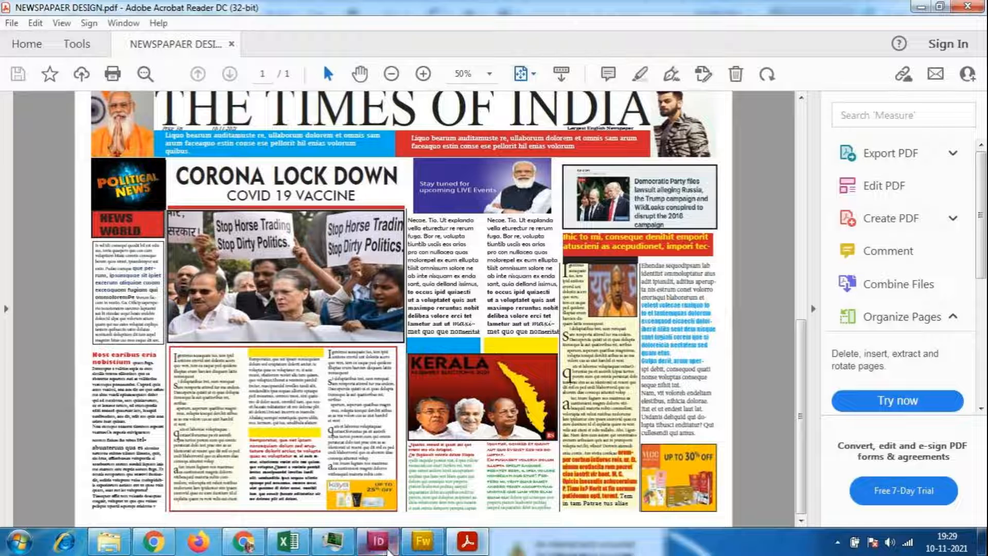
{"action": "mouse_move", "coordinate": [380, 546]}
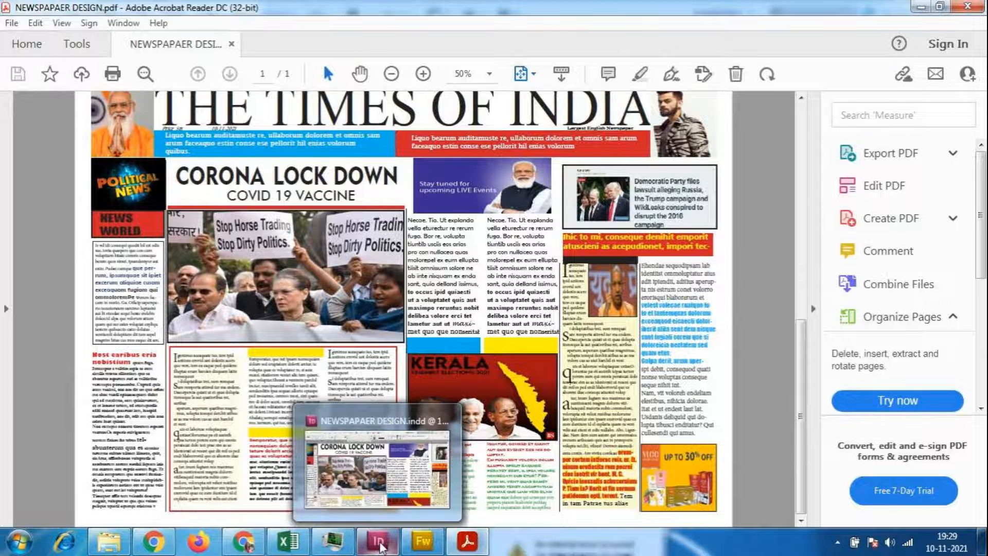